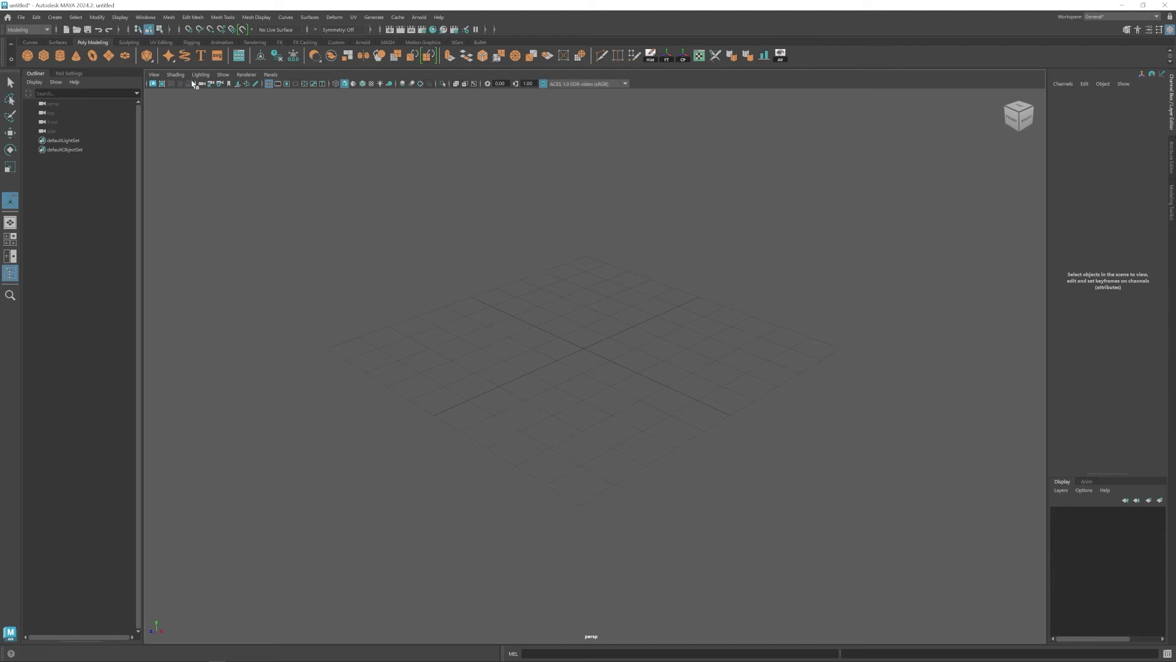
# Check the linear working unit in the application's general settings, pick centimeter, and close the preferences without saving.
pyautogui.click(148, 19)
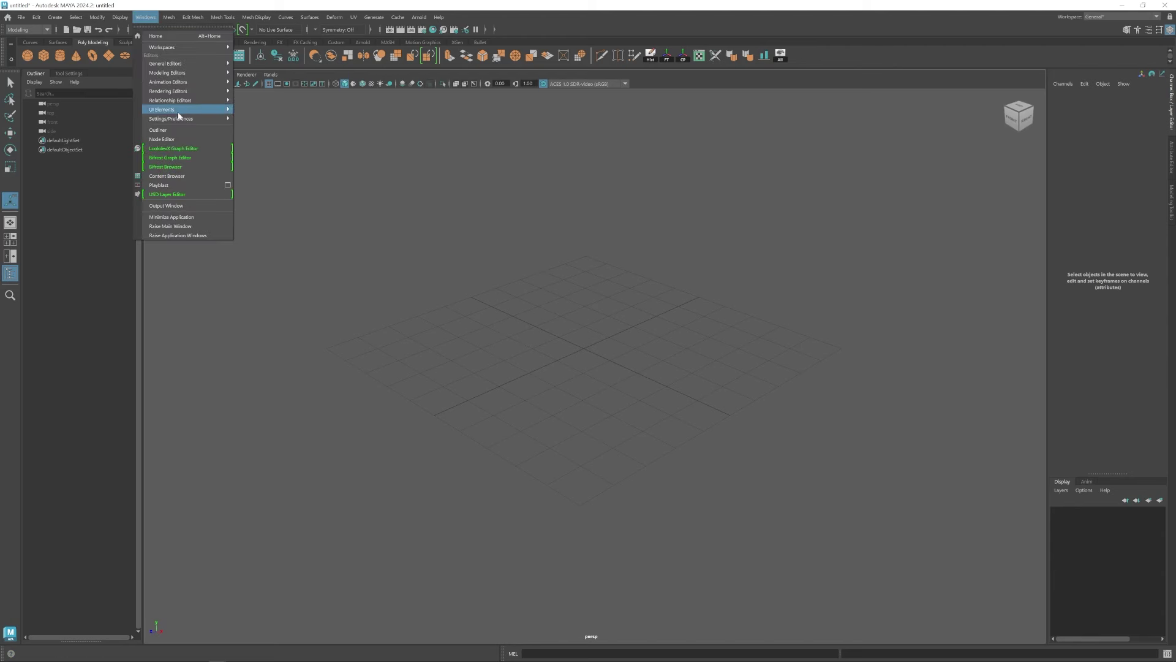
pyautogui.moveTo(178, 120)
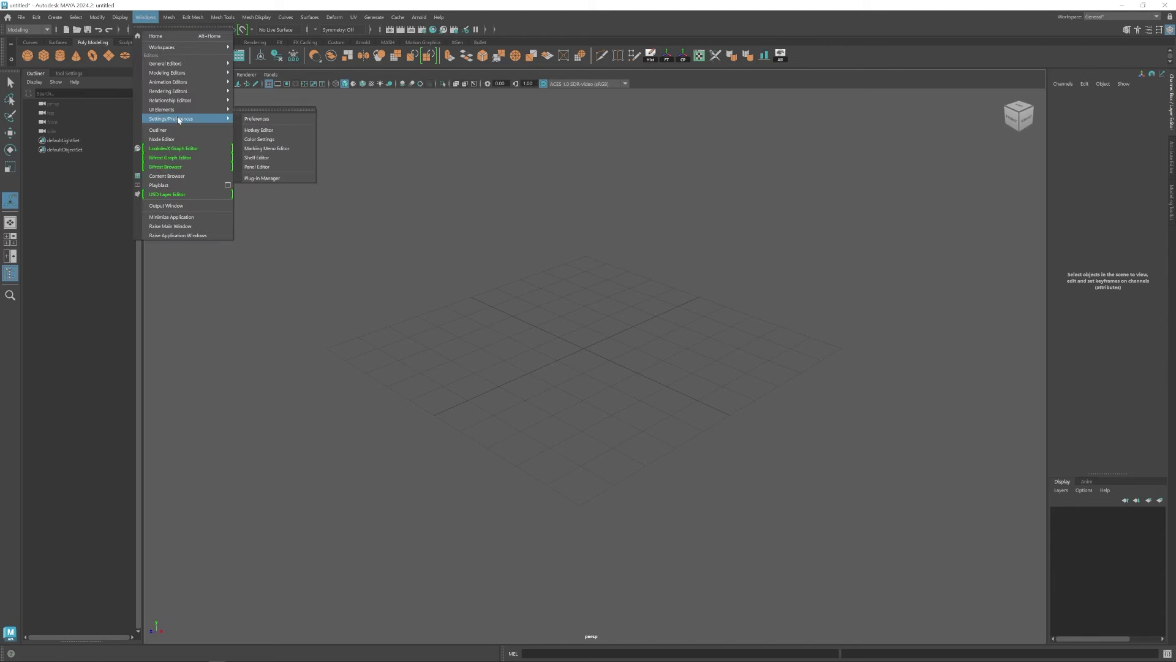
pyautogui.click(273, 121)
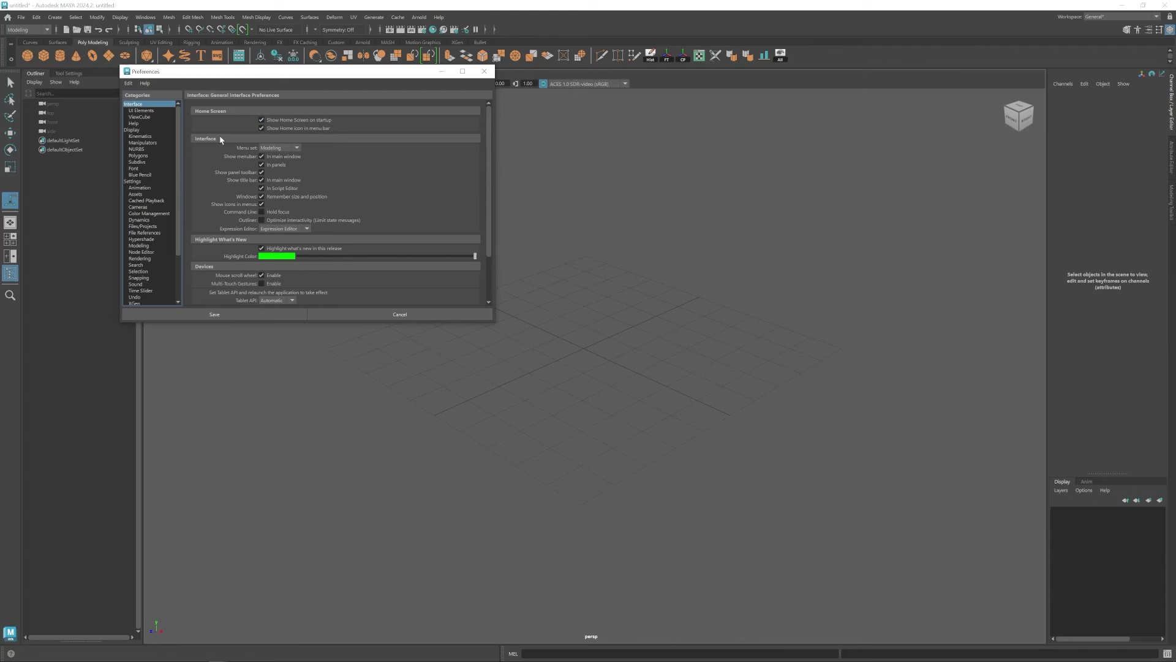
pyautogui.click(133, 181)
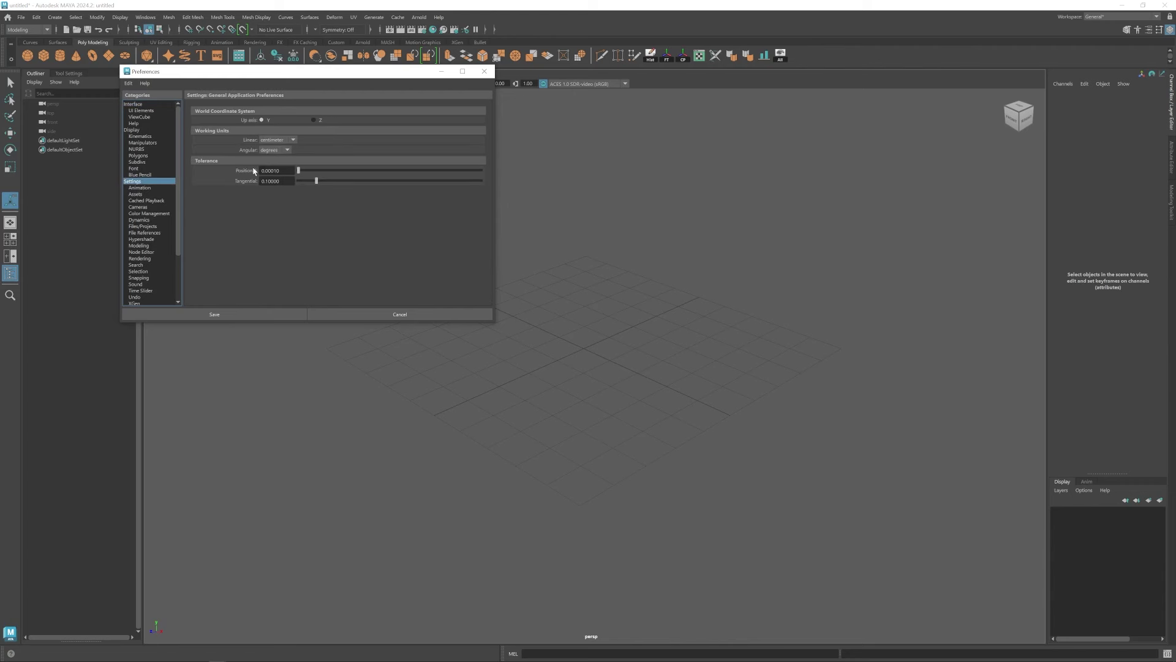
pyautogui.click(292, 141)
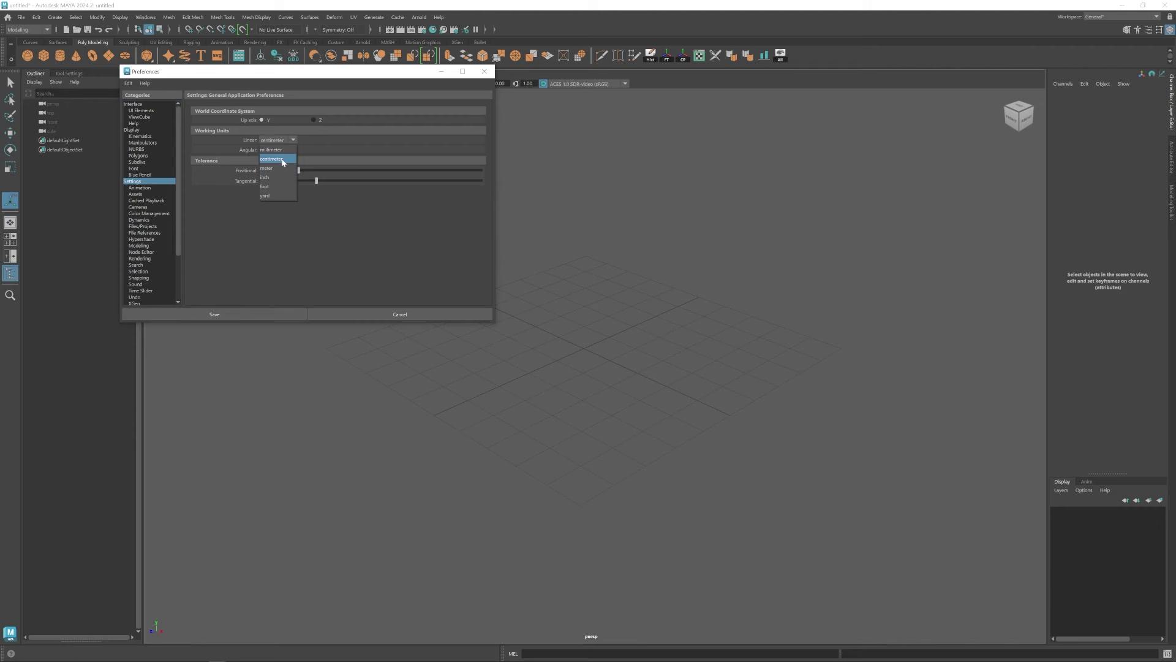
pyautogui.click(283, 160)
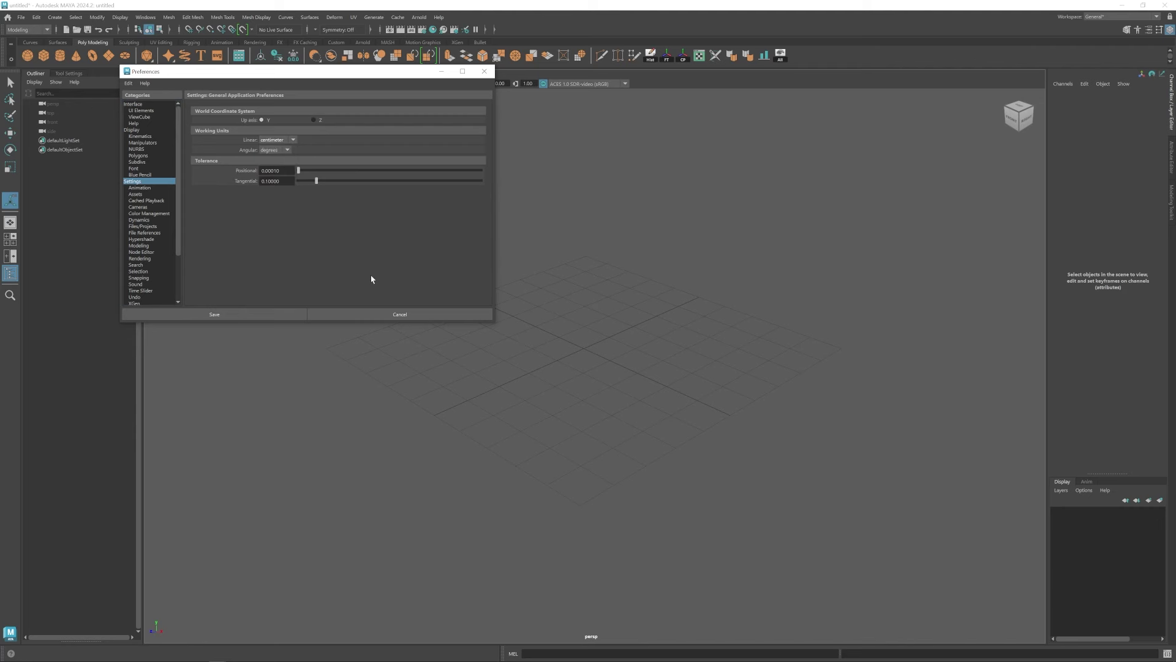
pyautogui.click(377, 314)
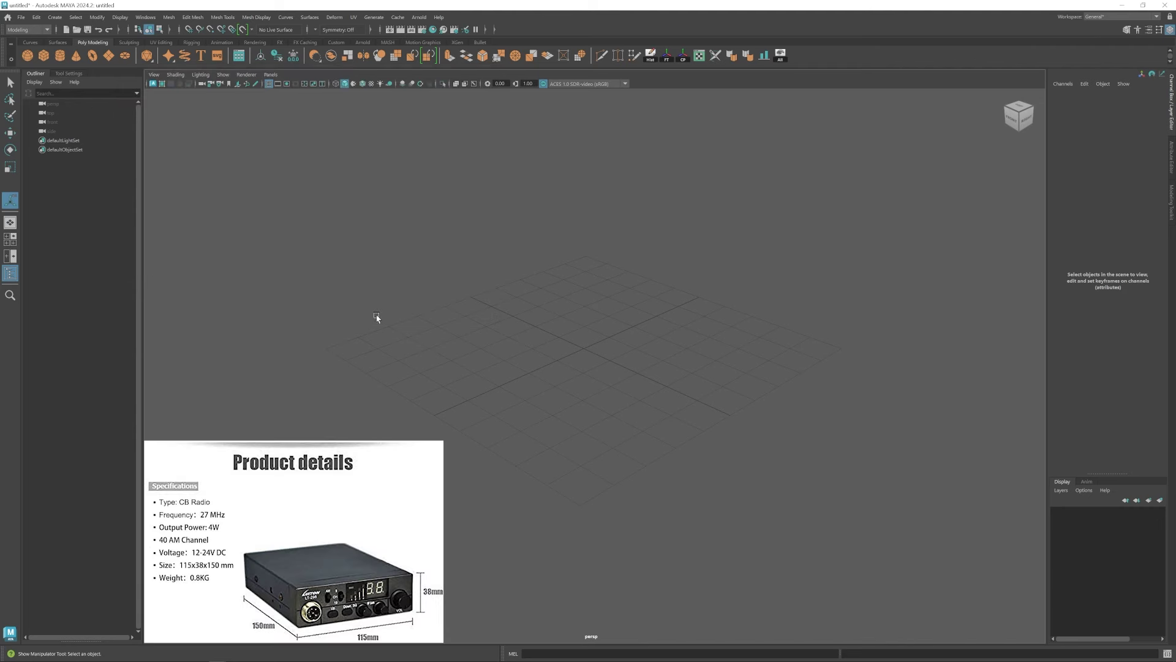
# Create a polygon cube at the origin and set its Scale X to 11.5.
pyautogui.hotkey('ctrl', 'a')
pyautogui.click(43, 55)
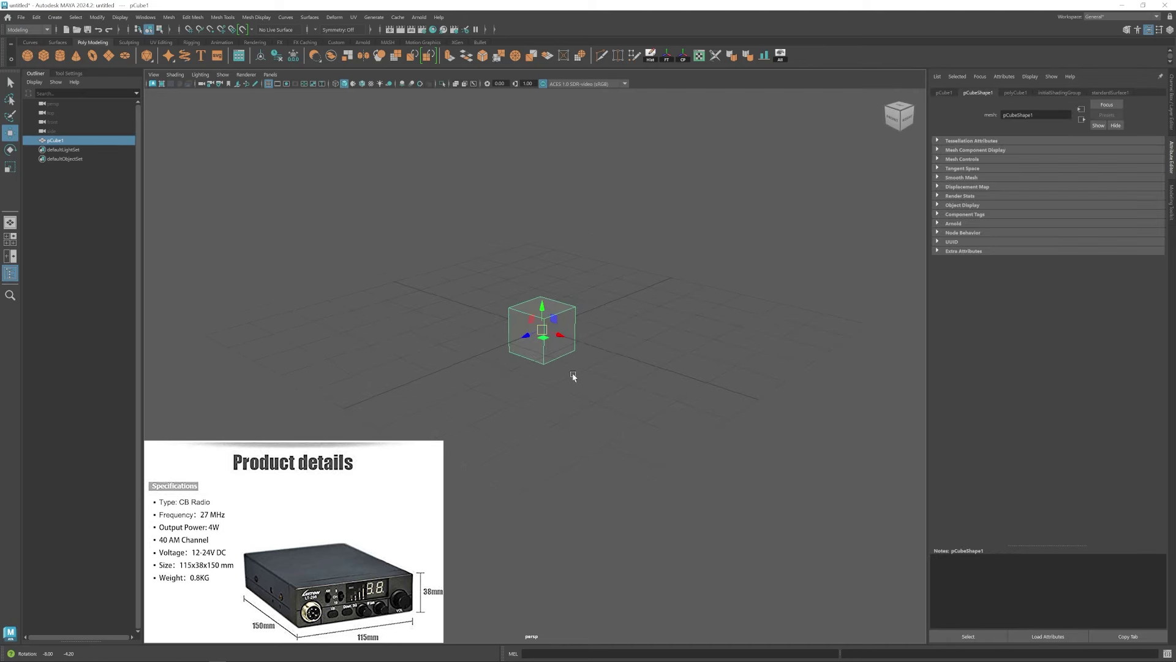
pyautogui.hotkey('ctrl', 'a')
pyautogui.moveTo(1136, 123); pyautogui.dragTo(1144, 144)
pyautogui.hotkey('ctrl', 'z')
pyautogui.keyDown('alt'); pyautogui.moveTo(686, 324); pyautogui.dragTo(467, 345, button='right'); pyautogui.keyUp('alt')
pyautogui.keyDown('alt'); pyautogui.moveTo(466, 345); pyautogui.dragTo(565, 375); pyautogui.keyUp('alt')
# Set the cube's Scale Z to 15 and its Scale Y to match the radio's 38 mm height.
pyautogui.click(1139, 159)
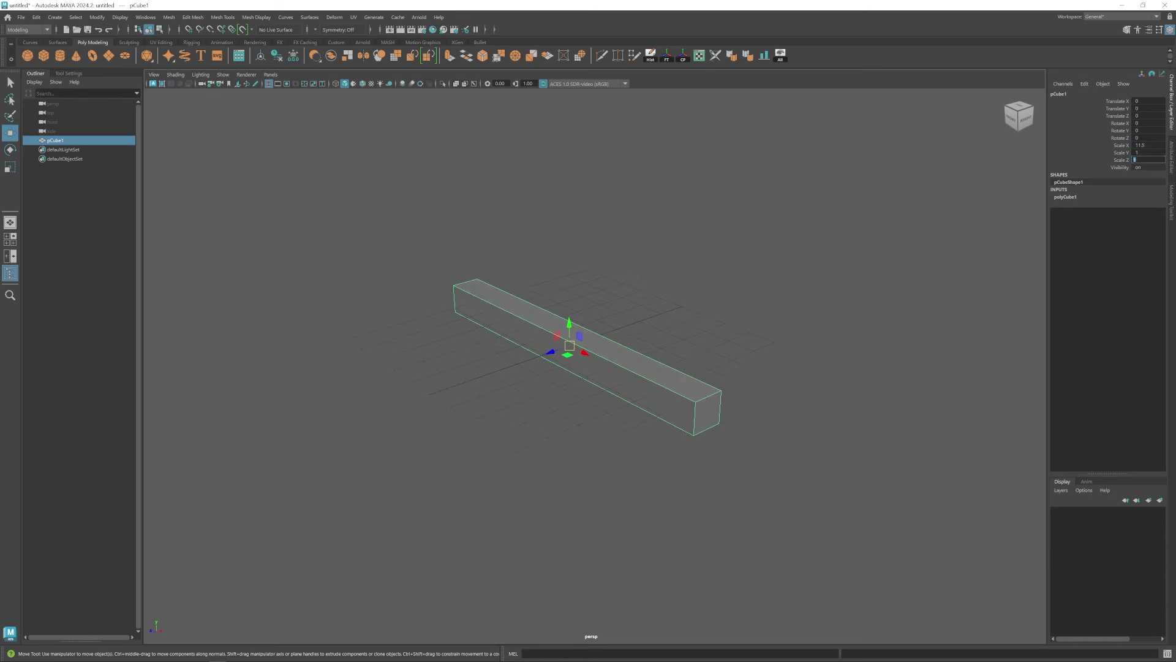
pyautogui.write('15')
pyautogui.press('Return')
pyautogui.scroll(-3, 887, 268)
pyautogui.click(1139, 152)
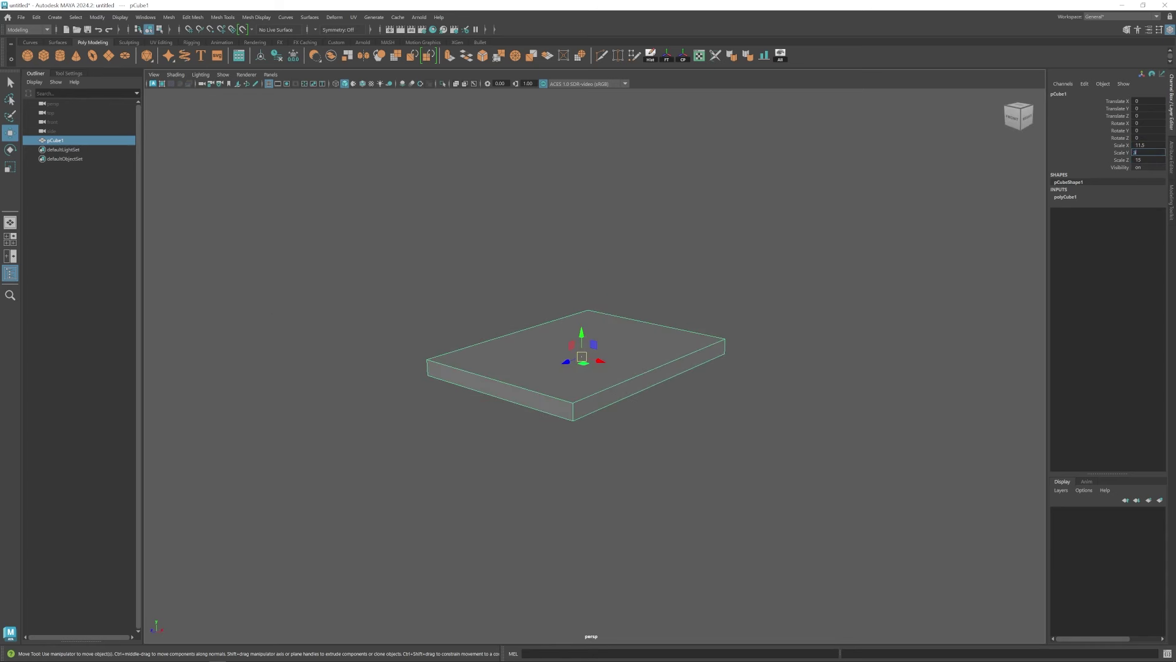
pyautogui.press('Return')
pyautogui.scroll(2, 612, 391)
pyautogui.keyDown('alt'); pyautogui.moveTo(515, 399); pyautogui.dragTo(605, 395); pyautogui.keyUp('alt')
pyautogui.scroll(-2, 612, 391)
pyautogui.click(614, 395)
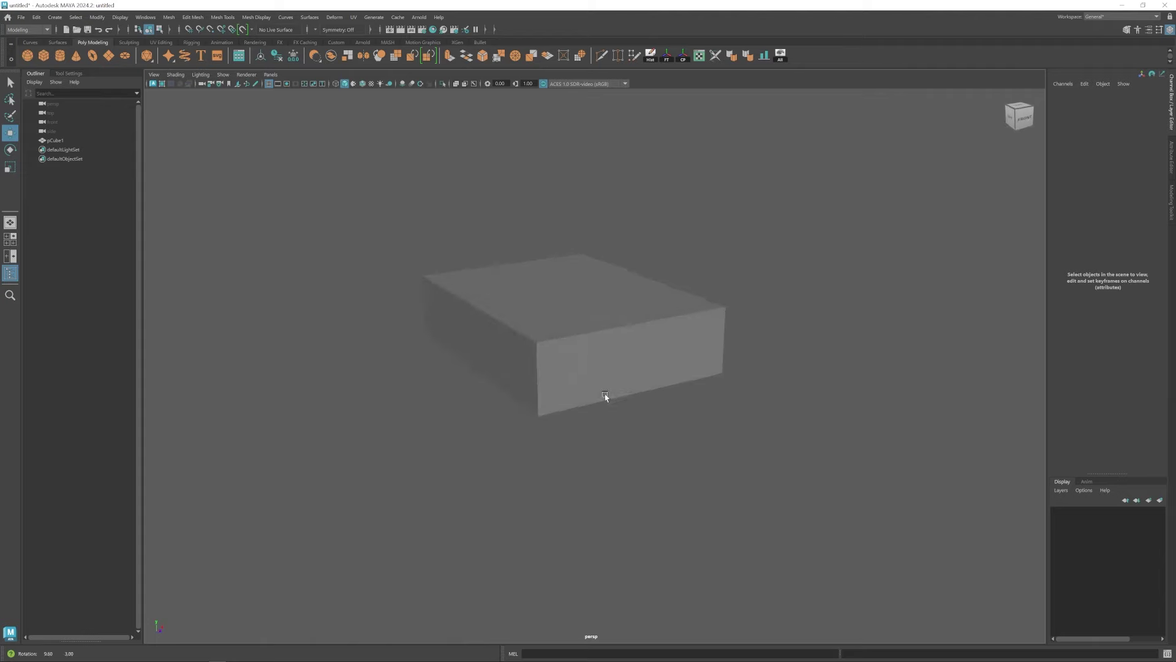
pyautogui.click(591, 325)
pyautogui.click(635, 252)
# Import Front.jpg as an image plane in the front view.
pyautogui.press('space')
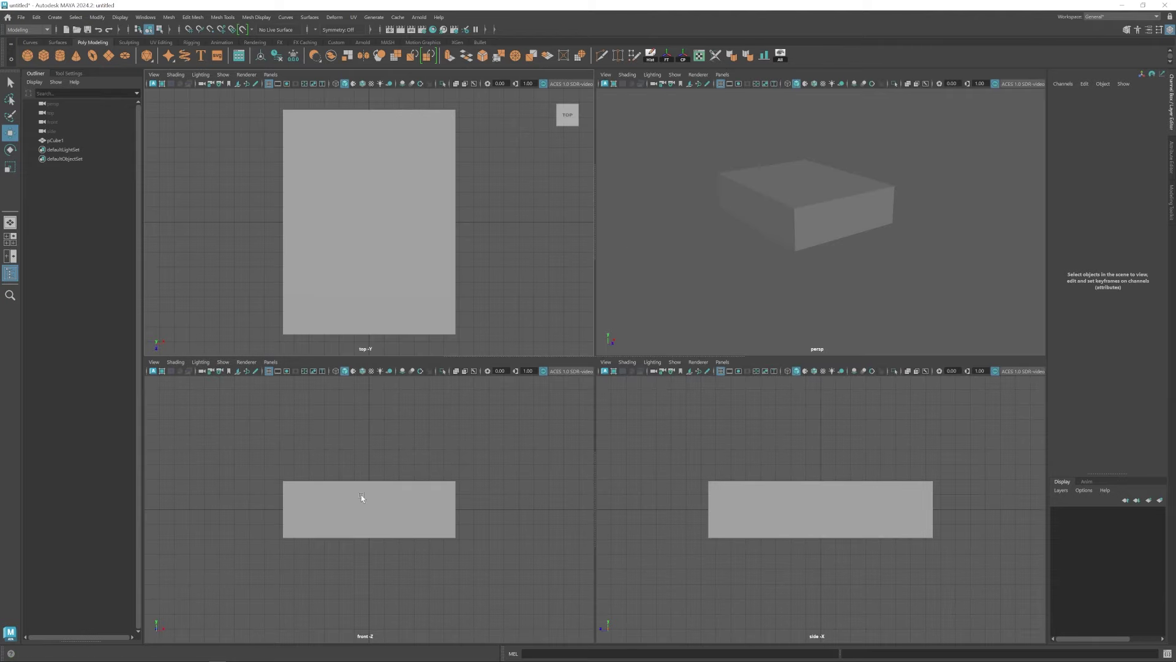
pyautogui.press('space')
pyautogui.scroll(2, 680, 452)
pyautogui.keyDown('alt'); pyautogui.moveTo(685, 454); pyautogui.dragTo(642, 434, button='middle'); pyautogui.keyUp('alt')
pyautogui.click(155, 75)
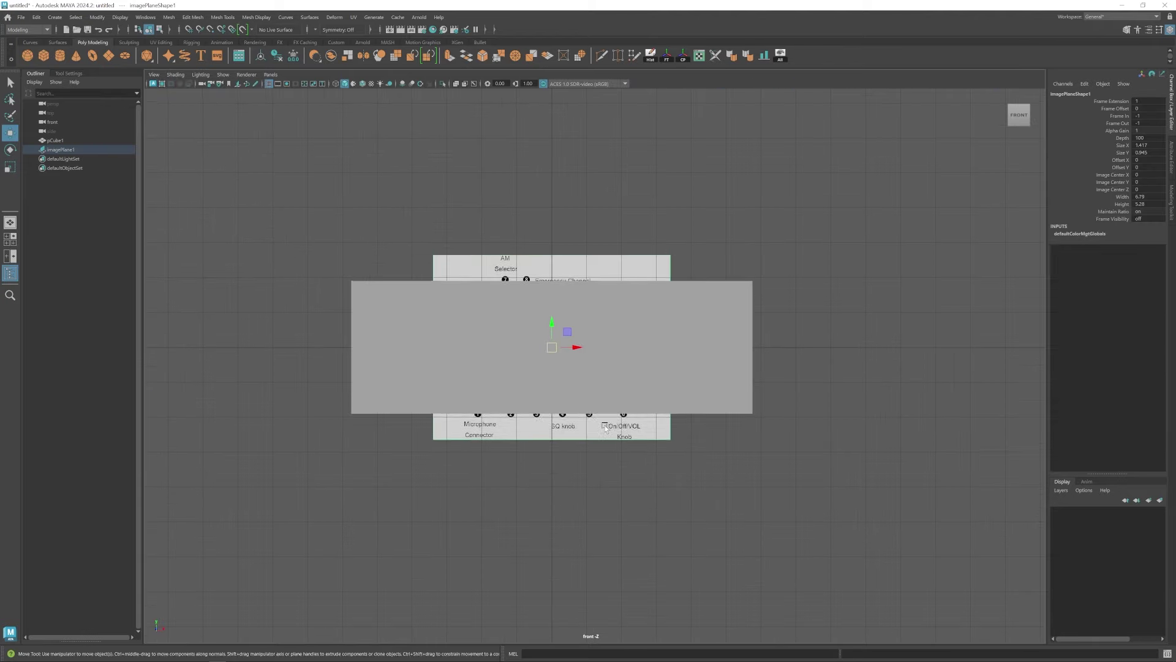
# Move the image plane forward along Z so it sits just in front of the box's front face.
pyautogui.scroll(2, 554, 359)
pyautogui.press('space')
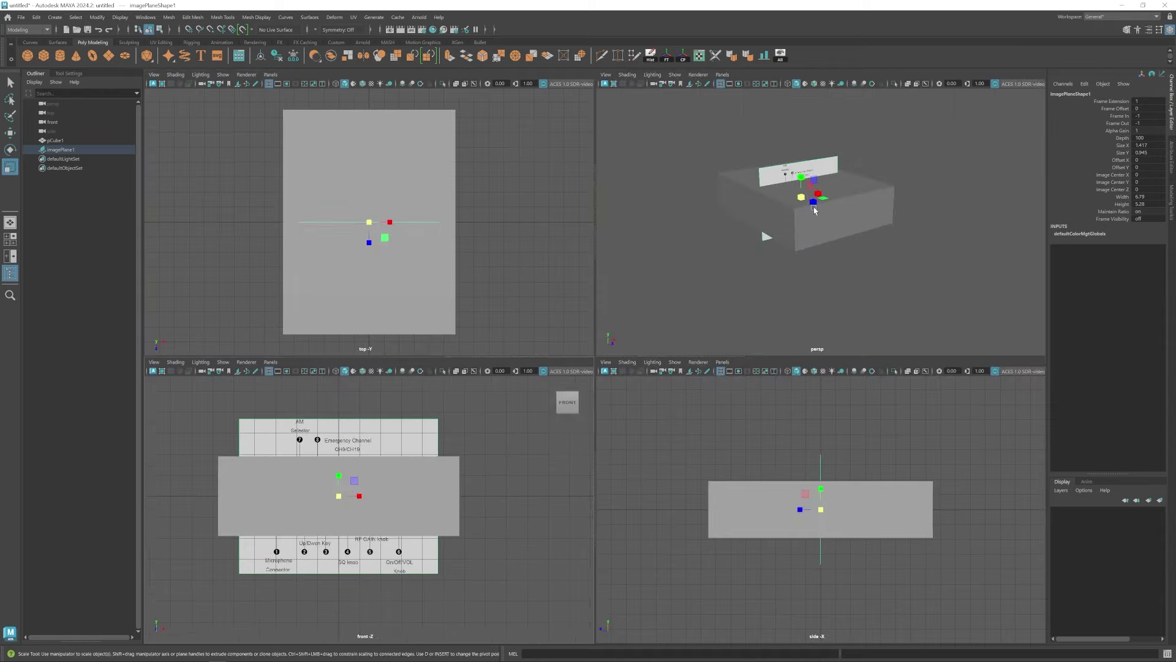
pyautogui.press('w')
pyautogui.moveTo(815, 206); pyautogui.dragTo(868, 225)
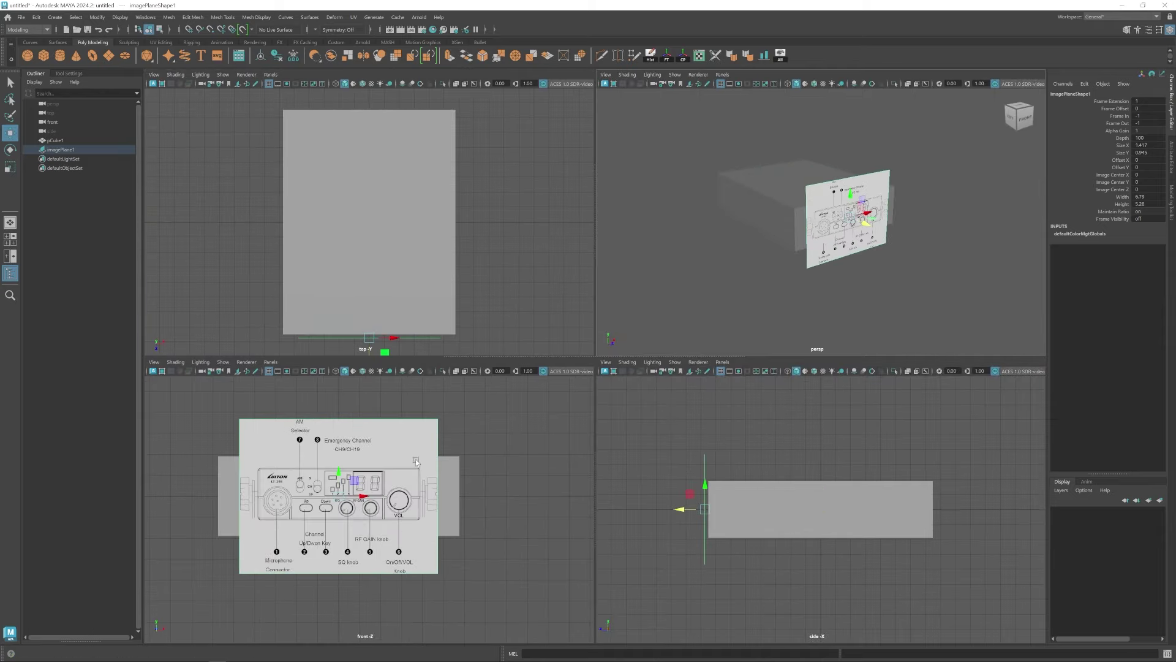
# Set the image plane's Alpha Gain to 0.542, then scale and position it so the radio drawing matches the box outline.
pyautogui.press('space')
pyautogui.hotkey('ctrl', 'a')
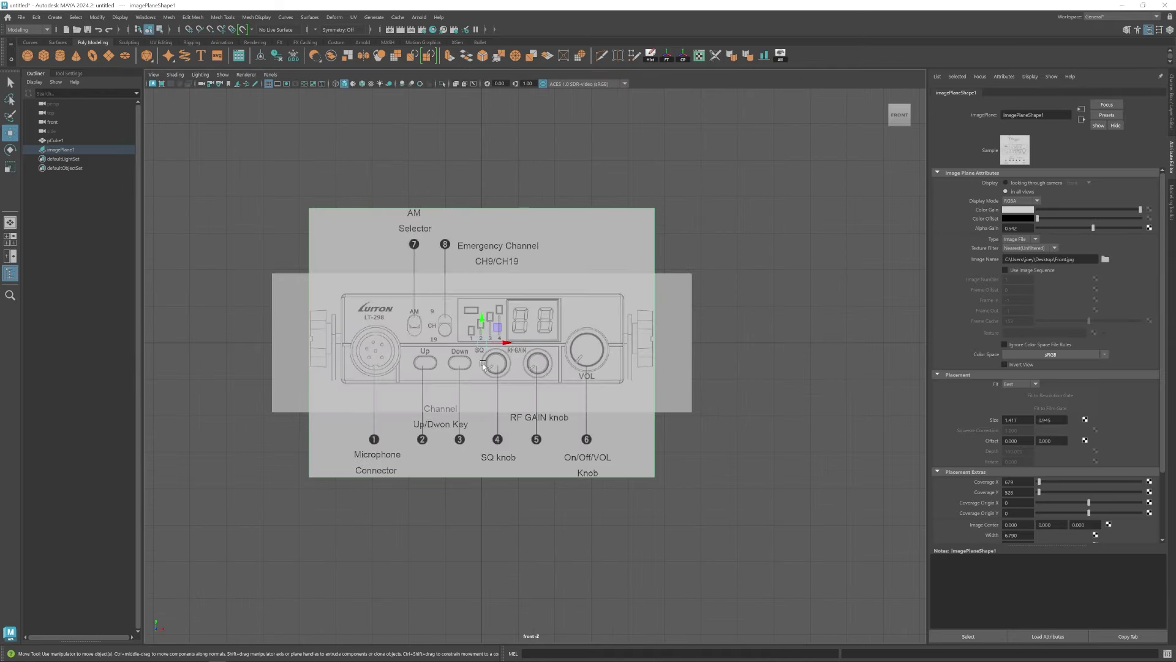
pyautogui.press('r')
pyautogui.moveTo(483, 362); pyautogui.dragTo(587, 362, button='middle')
pyautogui.press('w')
pyautogui.moveTo(510, 343); pyautogui.dragTo(482, 325)
pyautogui.click(796, 280)
# Restrict the front image plane's display to views looking through the front camera.
pyautogui.press('space')
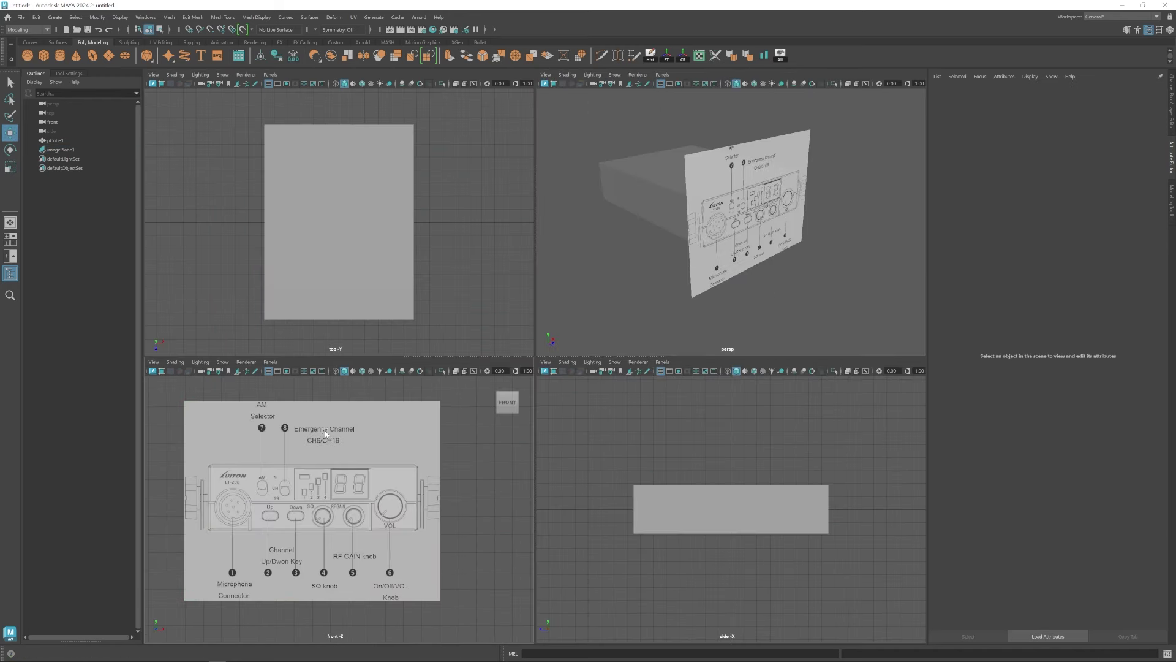
pyautogui.click(61, 149)
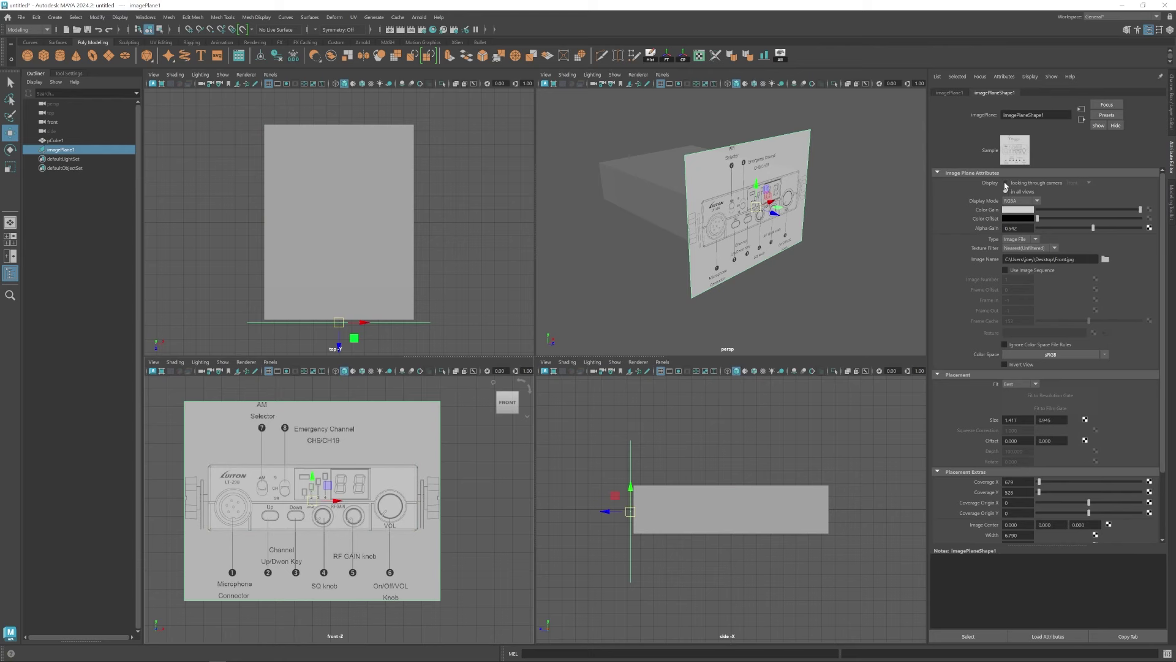
pyautogui.click(1005, 183)
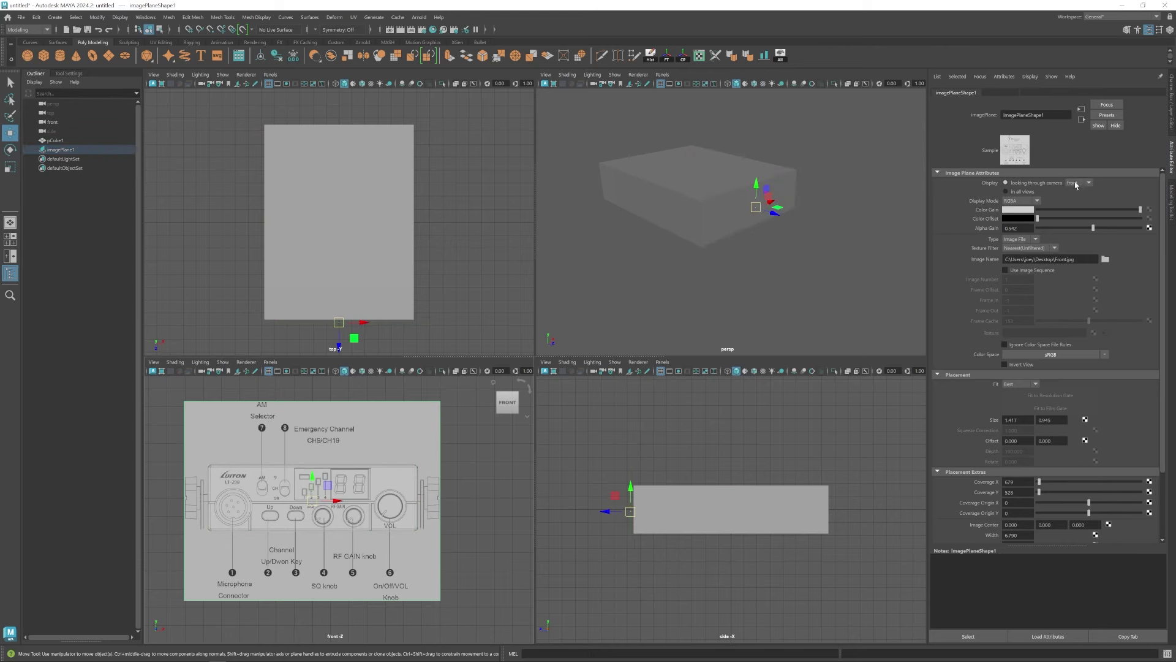
pyautogui.click(469, 510)
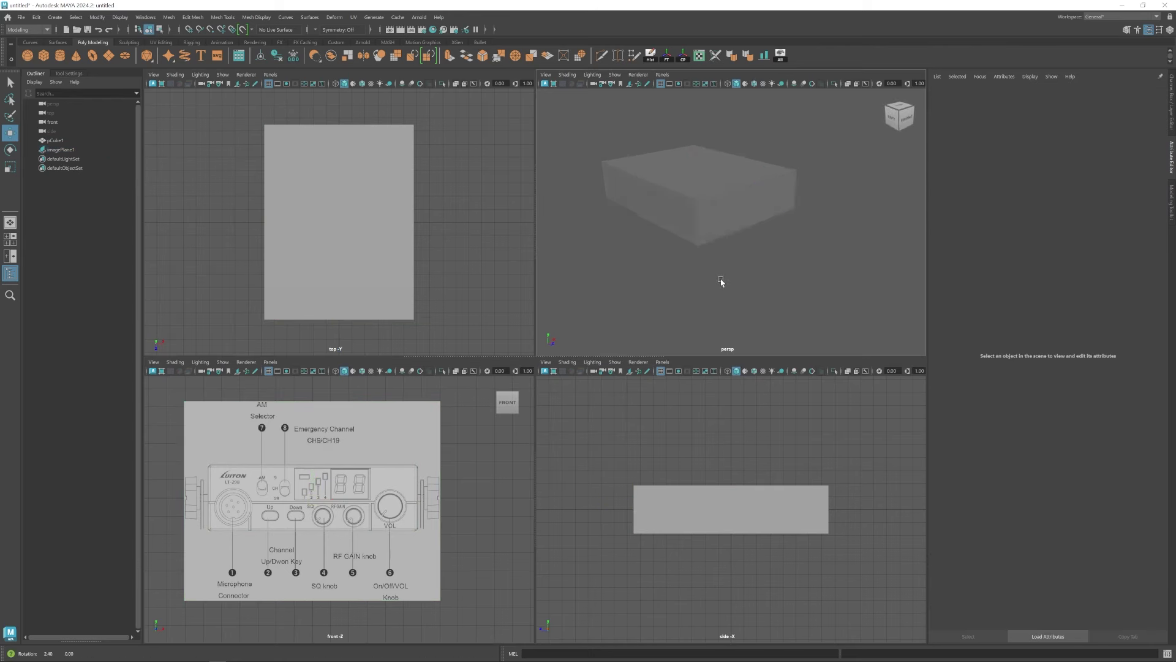
pyautogui.keyDown('alt'); pyautogui.moveTo(715, 280); pyautogui.dragTo(719, 269); pyautogui.keyUp('alt')
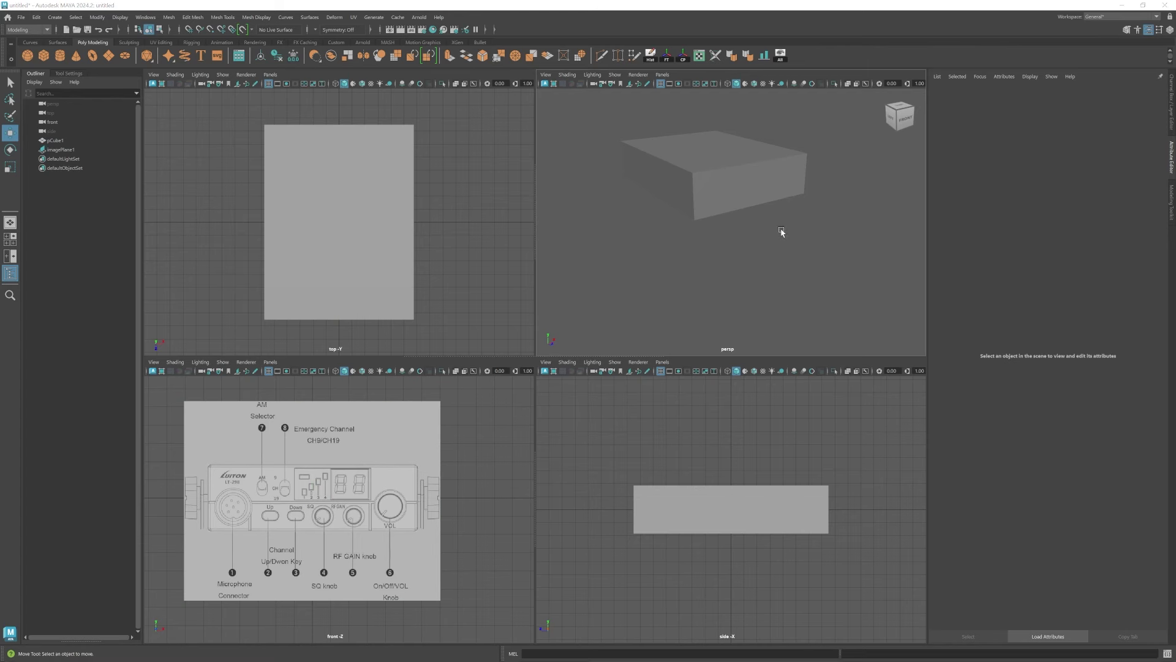
# Insert an edge loop around the box with Multi-Cut, a short distance behind the front face.
pyautogui.press('space')
pyautogui.keyDown('alt'); pyautogui.moveTo(472, 310); pyautogui.dragTo(598, 328); pyautogui.keyUp('alt')
pyautogui.click(553, 329)
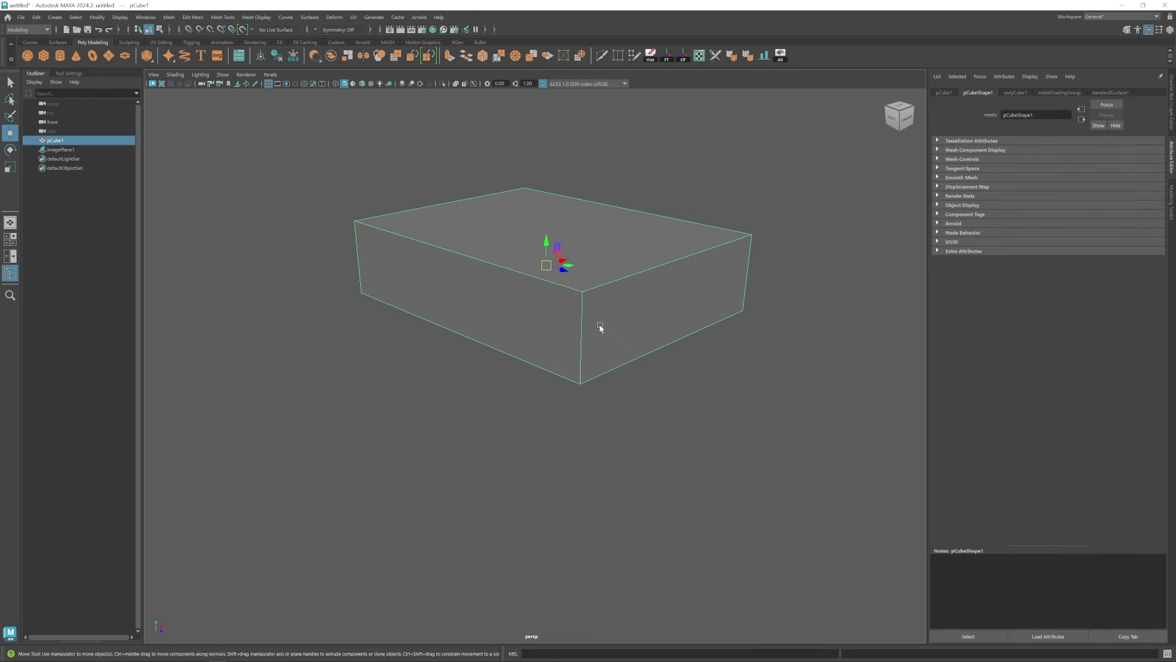
pyautogui.click(601, 55)
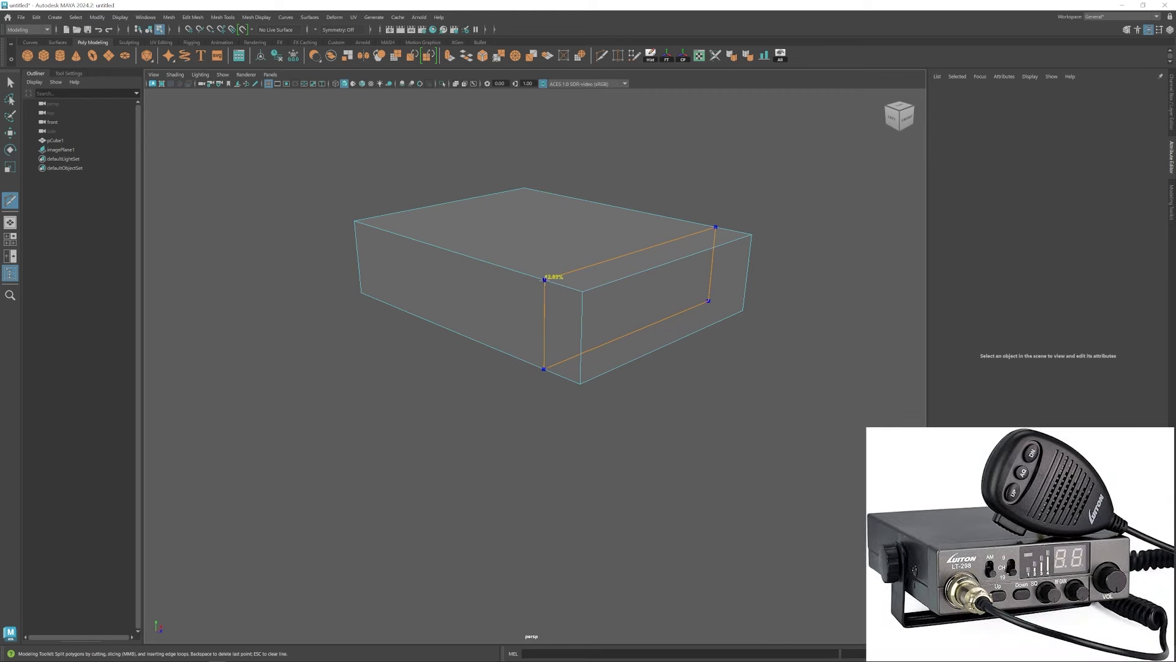
pyautogui.keyDown('ctrl'); pyautogui.click(545, 279); pyautogui.keyUp('ctrl')
pyautogui.press('w')
pyautogui.keyDown('alt'); pyautogui.moveTo(529, 310); pyautogui.dragTo(564, 336); pyautogui.keyUp('alt')
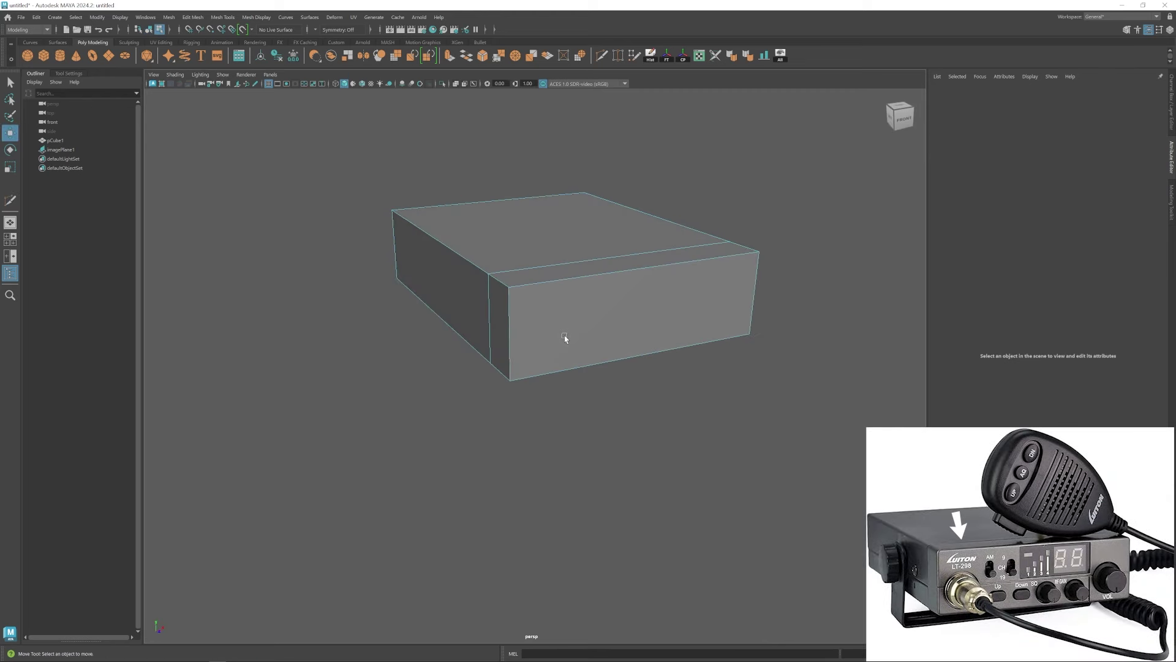
# Extract all faces of the box's front section, ahead of the edge loop, as a separate piece.
pyautogui.click(443, 84)
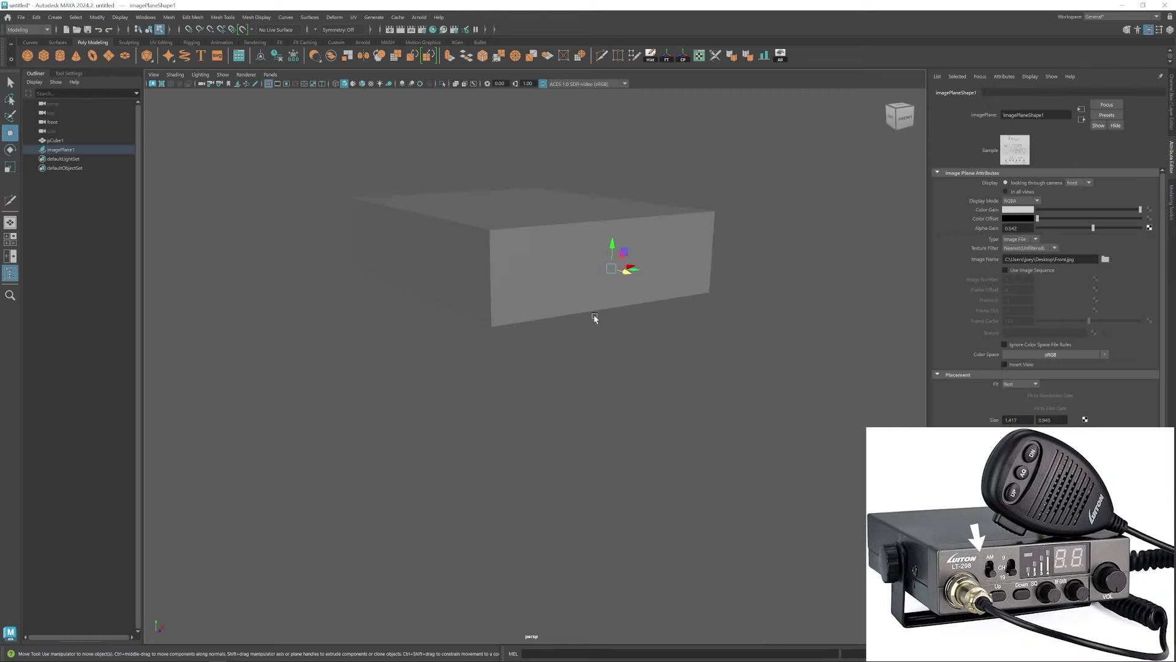
pyautogui.moveTo(448, 239); pyautogui.dragTo(449, 250, button='right')
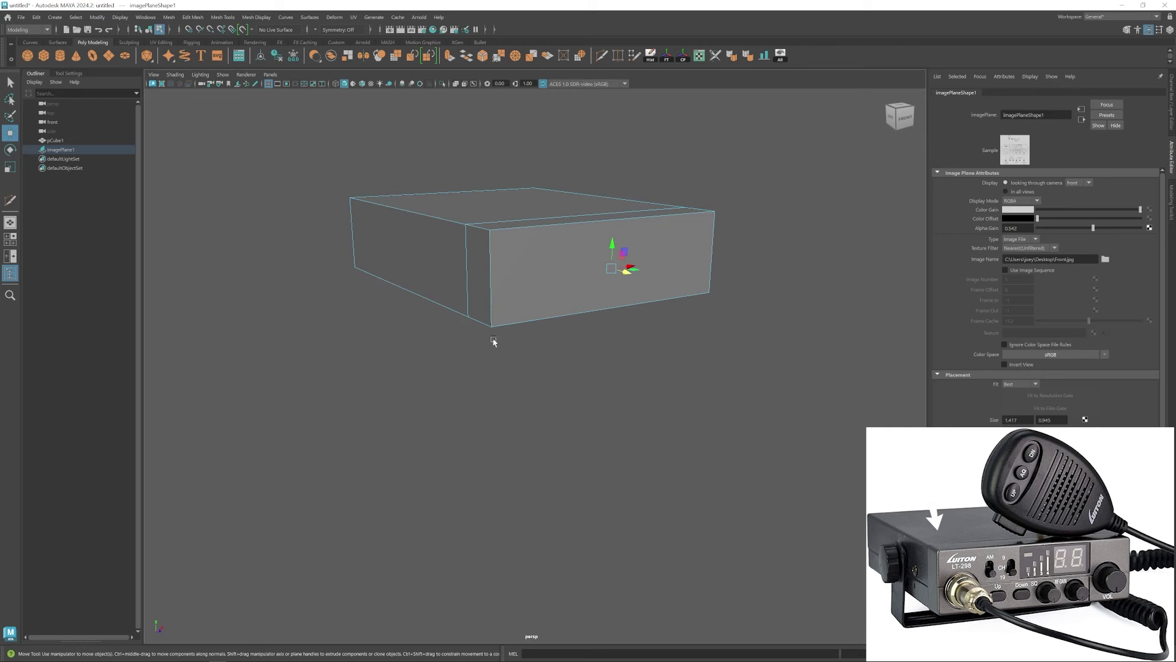
pyautogui.keyDown('alt'); pyautogui.moveTo(535, 282); pyautogui.dragTo(598, 281); pyautogui.keyUp('alt')
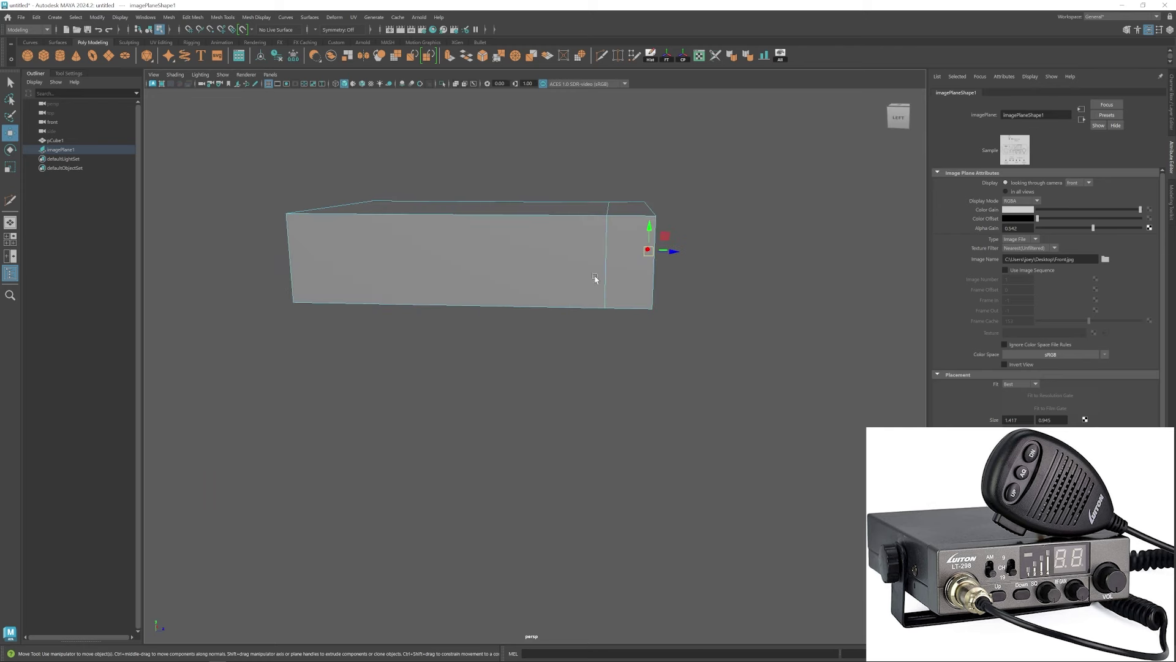
pyautogui.moveTo(757, 161); pyautogui.dragTo(641, 358)
pyautogui.keyDown('alt'); pyautogui.moveTo(641, 358); pyautogui.dragTo(612, 320); pyautogui.keyUp('alt')
pyautogui.press('Delete')
pyautogui.moveTo(716, 189); pyautogui.dragTo(601, 415)
pyautogui.keyDown('alt'); pyautogui.moveTo(506, 295); pyautogui.dragTo(478, 295); pyautogui.keyUp('alt')
pyautogui.click(193, 17)
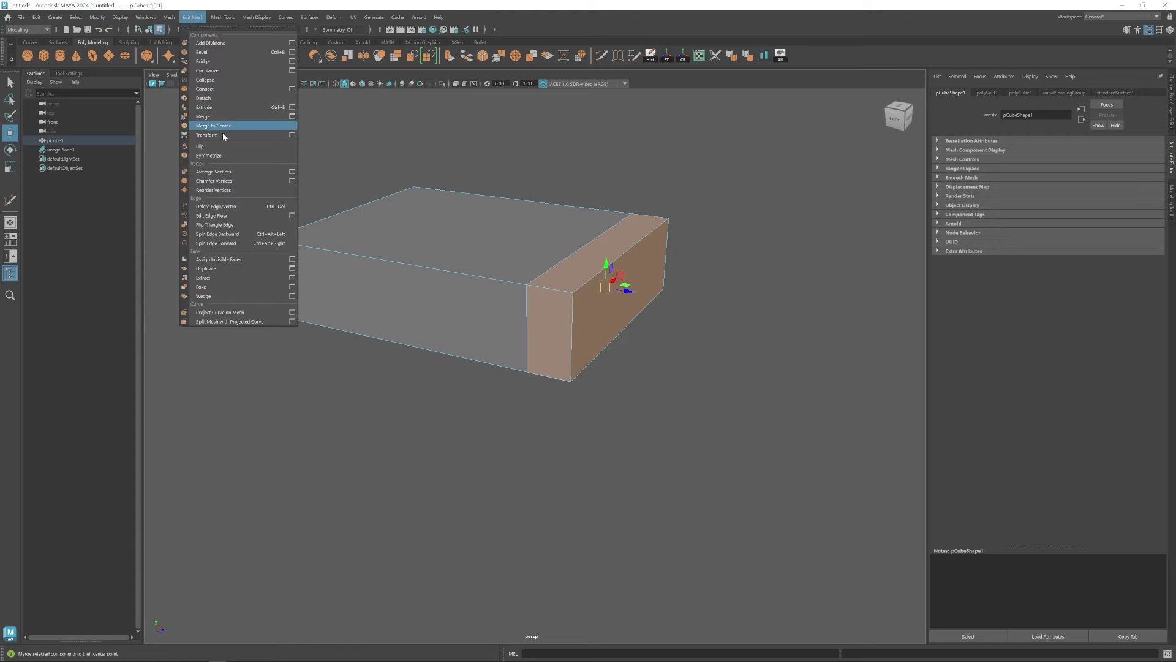
pyautogui.click(203, 278)
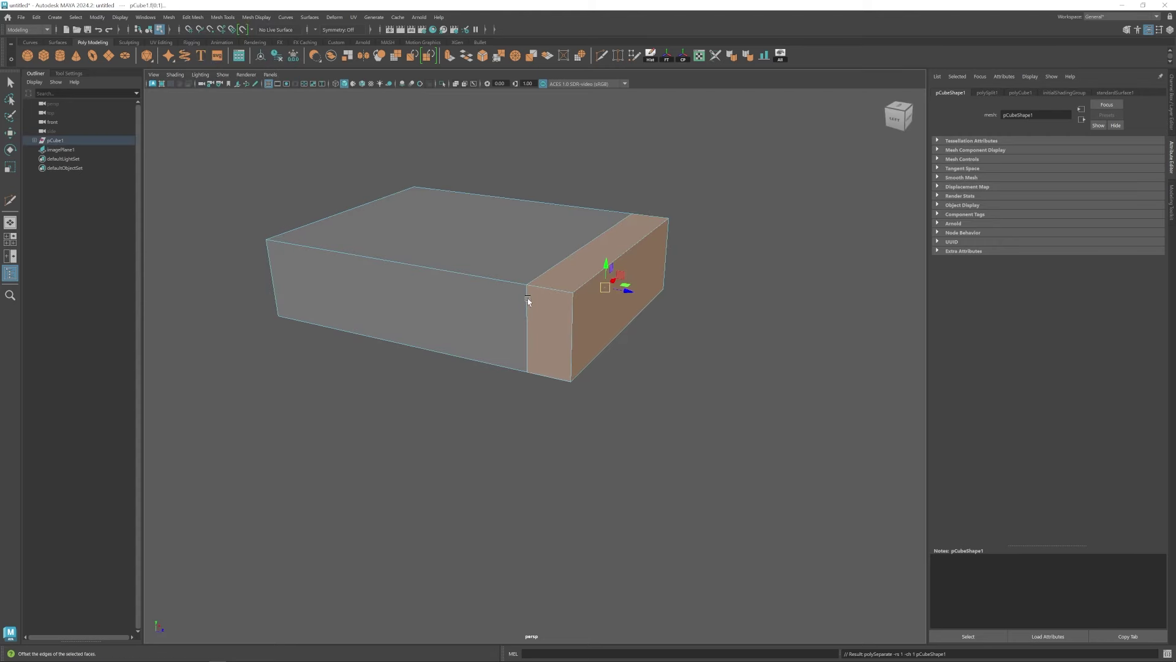
# Return to object selection and examine the rear body and front section as separate objects.
pyautogui.rightClick(528, 298)
pyautogui.moveTo(528, 298); pyautogui.dragTo(609, 237, button='right')
pyautogui.scroll(2, 551, 269)
pyautogui.moveTo(518, 288)
pyautogui.keyDown('alt'); pyautogui.mouseDown()
pyautogui.moveTo(531, 281)
pyautogui.moveTo(516, 292)
pyautogui.mouseUp(); pyautogui.keyUp('alt')
pyautogui.click(463, 267)
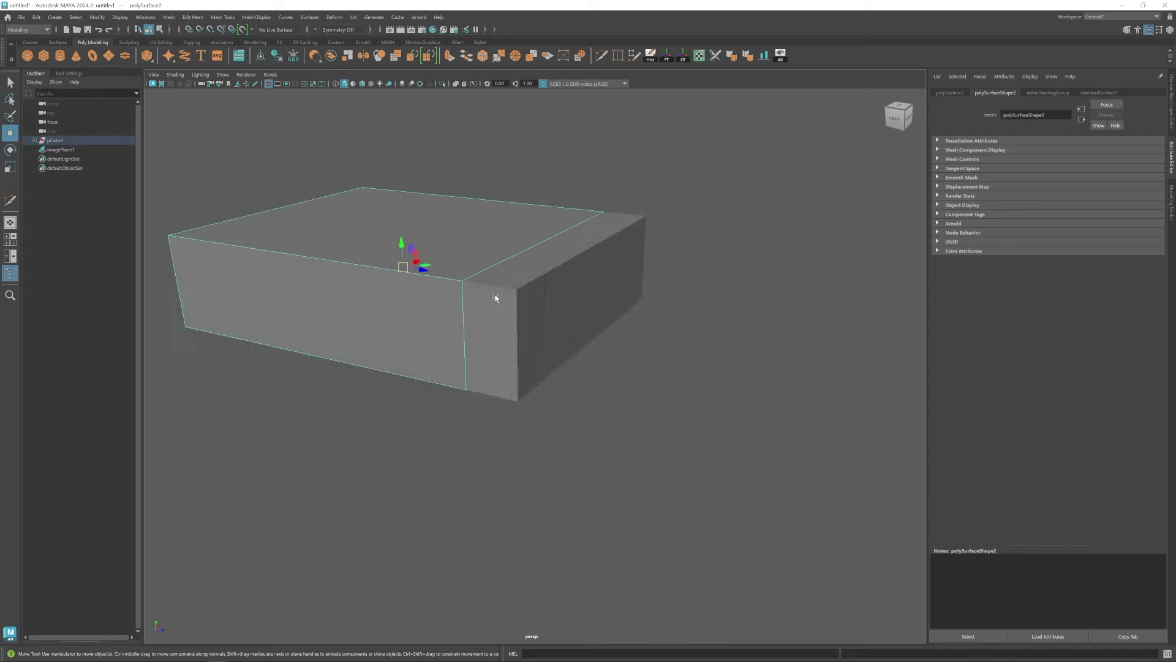
pyautogui.click(495, 295)
pyautogui.scroll(-4, 381, 325)
pyautogui.keyDown('alt'); pyautogui.moveTo(380, 326); pyautogui.dragTo(343, 330); pyautogui.keyUp('alt')
pyautogui.click(352, 333)
pyautogui.keyDown('alt'); pyautogui.moveTo(453, 339); pyautogui.dragTo(467, 338); pyautogui.keyUp('alt')
pyautogui.keyDown('alt'); pyautogui.moveTo(467, 338); pyautogui.dragTo(493, 311, button='middle'); pyautogui.keyUp('alt')
pyautogui.scroll(4, 535, 260)
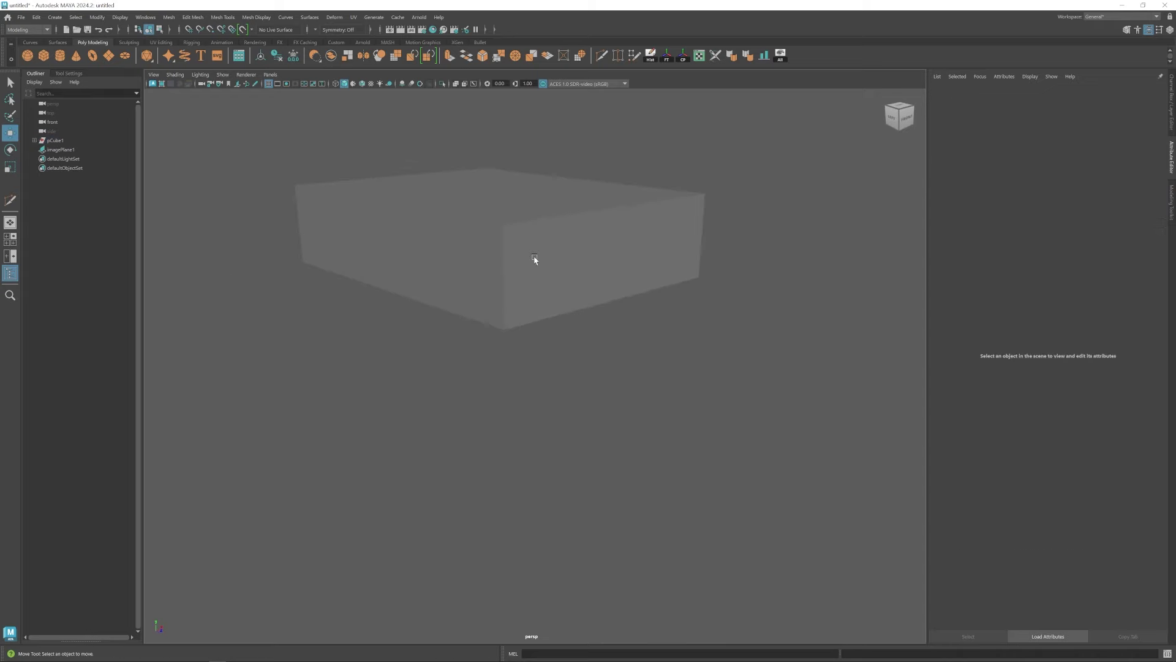
# Cut edge loops into the front section with Multi-Cut along the display window's outline in the front reference drawing.
pyautogui.click(534, 260)
pyautogui.press('space')
pyautogui.press('space')
pyautogui.keyDown('alt'); pyautogui.moveTo(378, 436); pyautogui.dragTo(343, 440, button='middle'); pyautogui.keyUp('alt')
pyautogui.scroll(2, 343, 439)
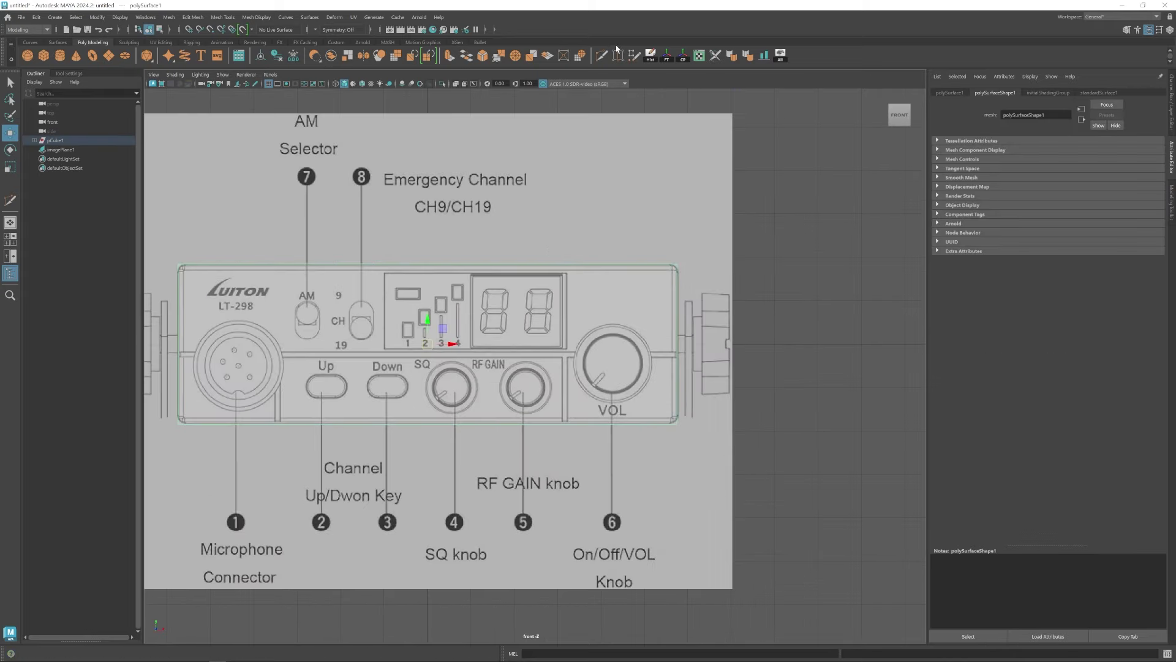
pyautogui.click(602, 56)
pyautogui.click(385, 264)
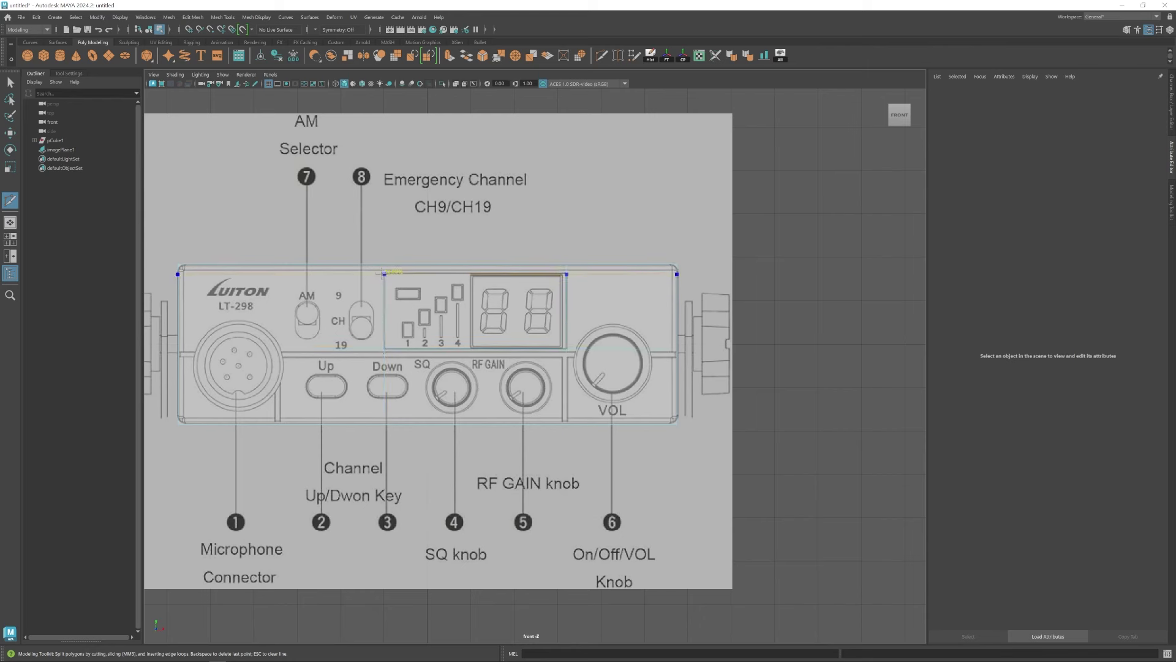
# Extract the display window's face from the front section as a separate object.
pyautogui.press('w')
pyautogui.click(446, 311)
pyautogui.press('space')
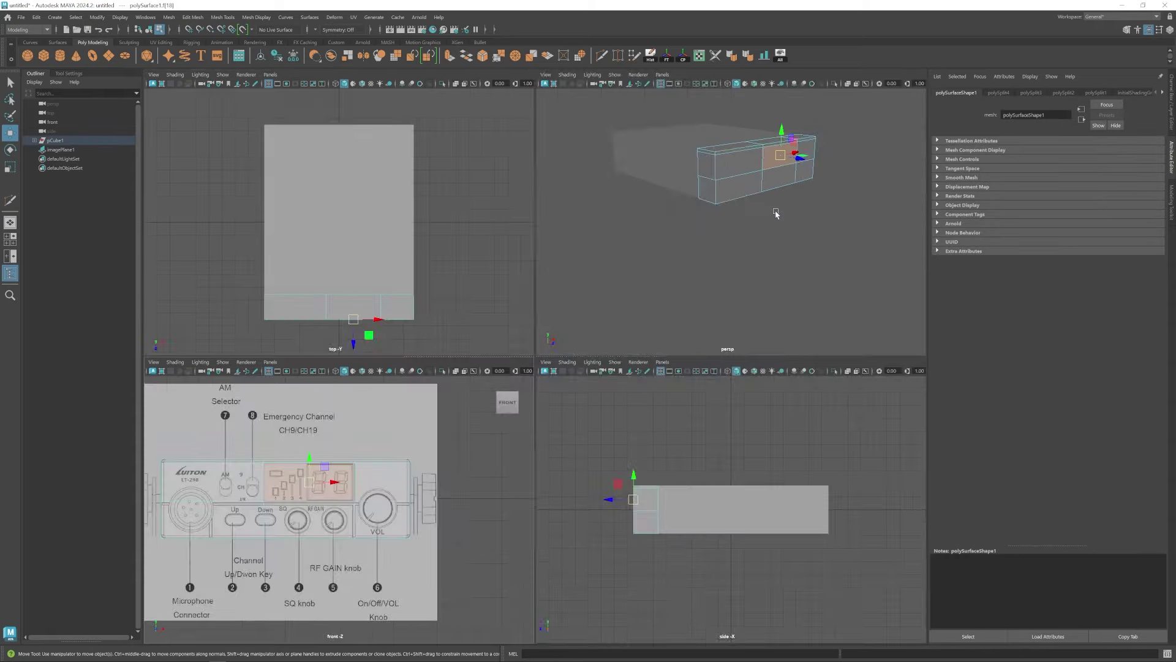
pyautogui.press('space')
pyautogui.click(214, 268)
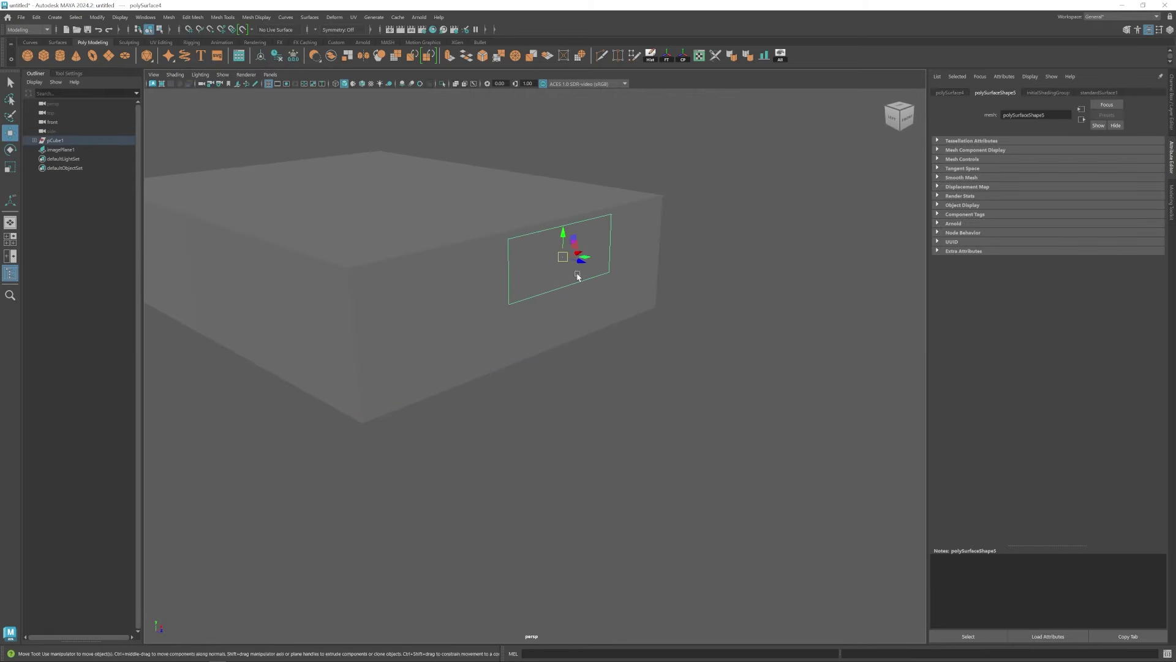
# Recess the display window's face slightly and extrude the front section's border edges around the opening inward.
pyautogui.moveTo(581, 261); pyautogui.dragTo(577, 261)
pyautogui.moveTo(616, 268); pyautogui.dragTo(613, 241, button='right')
pyautogui.doubleClick(610, 240)
pyautogui.hotkey('ctrl', 'e')
pyautogui.moveTo(580, 261); pyautogui.dragTo(581, 261)
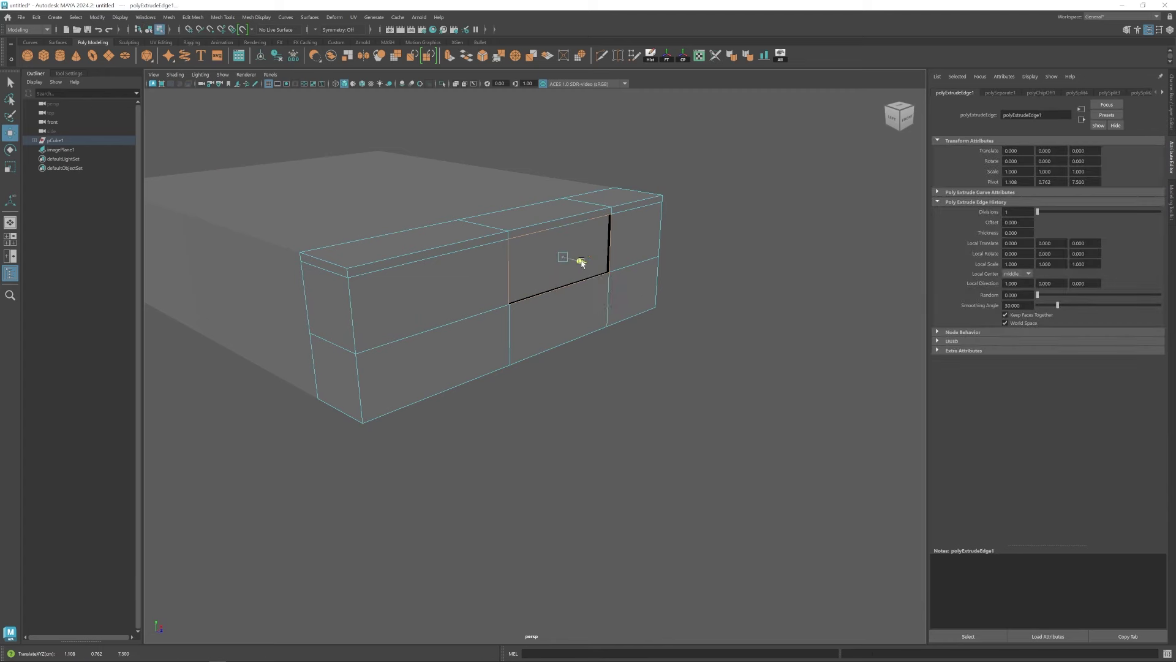
pyautogui.press('F8')
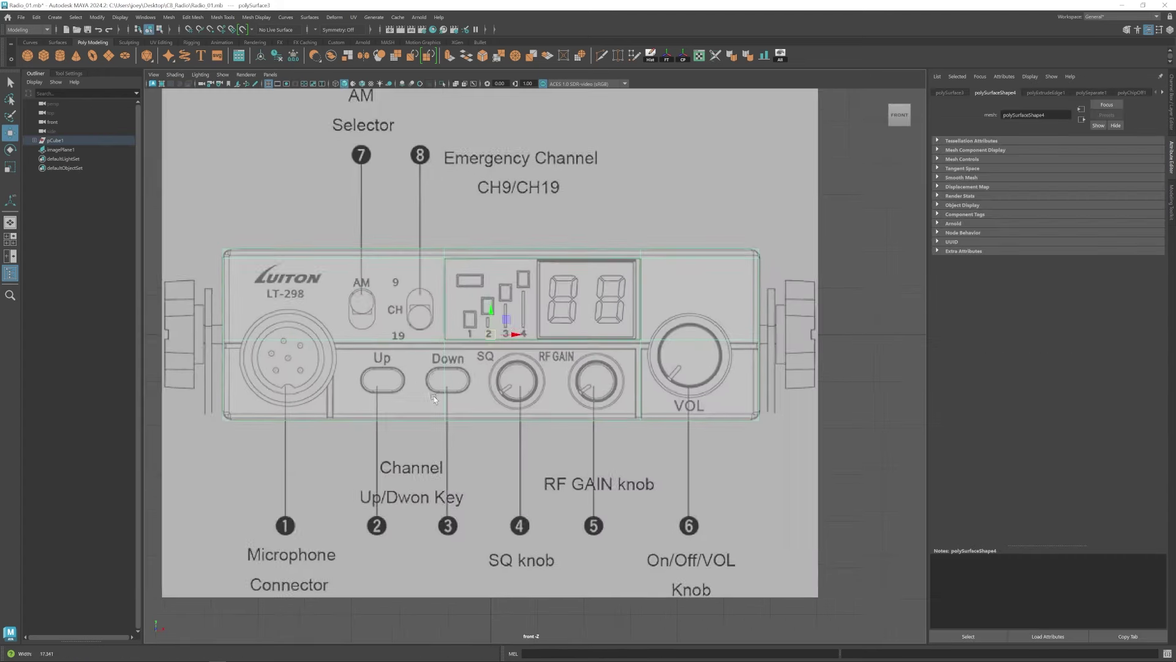
# Set the new cylinder to 12 axis subdivisions, turn it to face the front, and scale it down onto the Up button.
pyautogui.scroll(3, 495, 422)
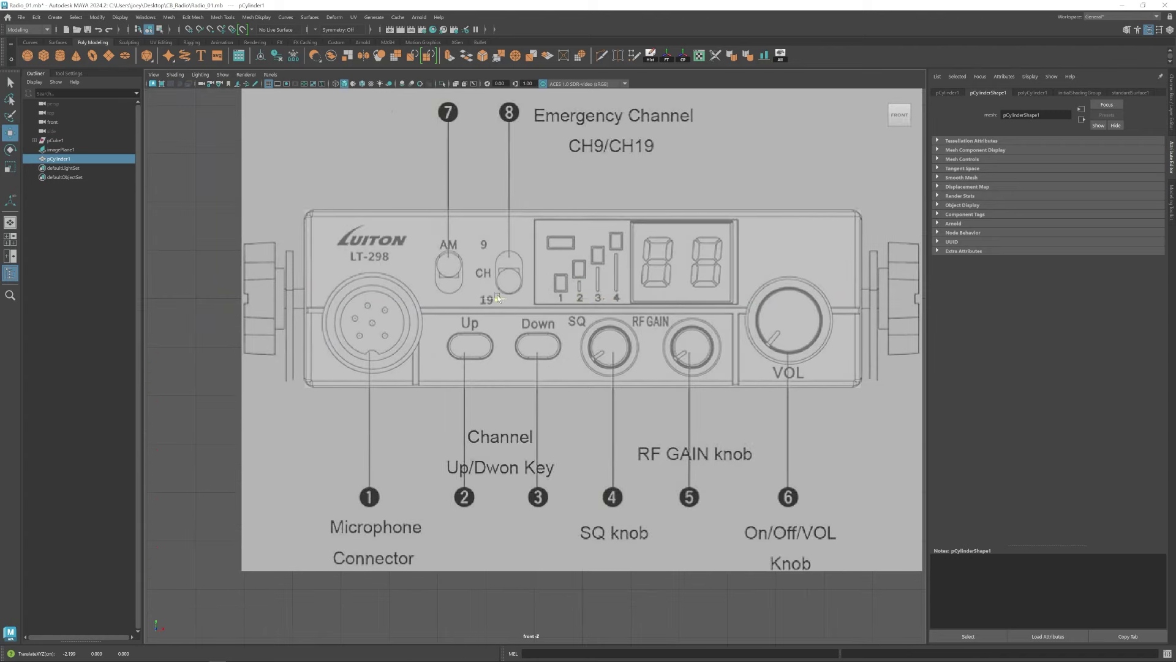
pyautogui.press('space')
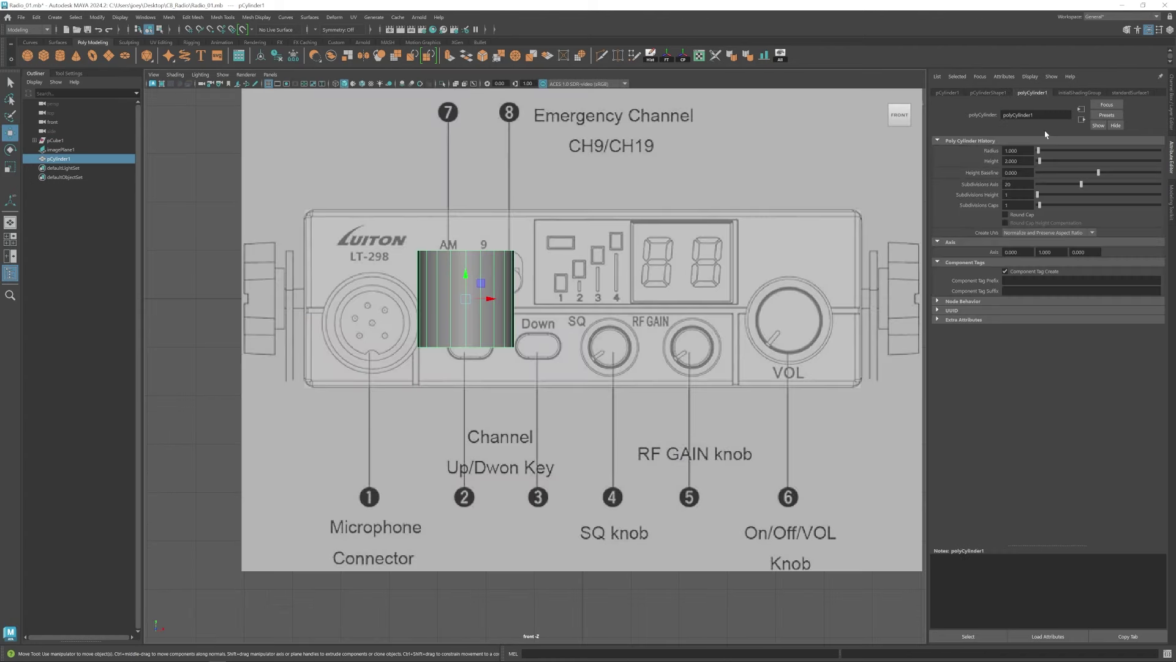
pyautogui.write('2')
pyautogui.press('Return')
pyautogui.press('e')
pyautogui.moveTo(484, 300); pyautogui.dragTo(481, 320)
pyautogui.press('w')
pyautogui.scroll(3, 449, 357)
pyautogui.press('r')
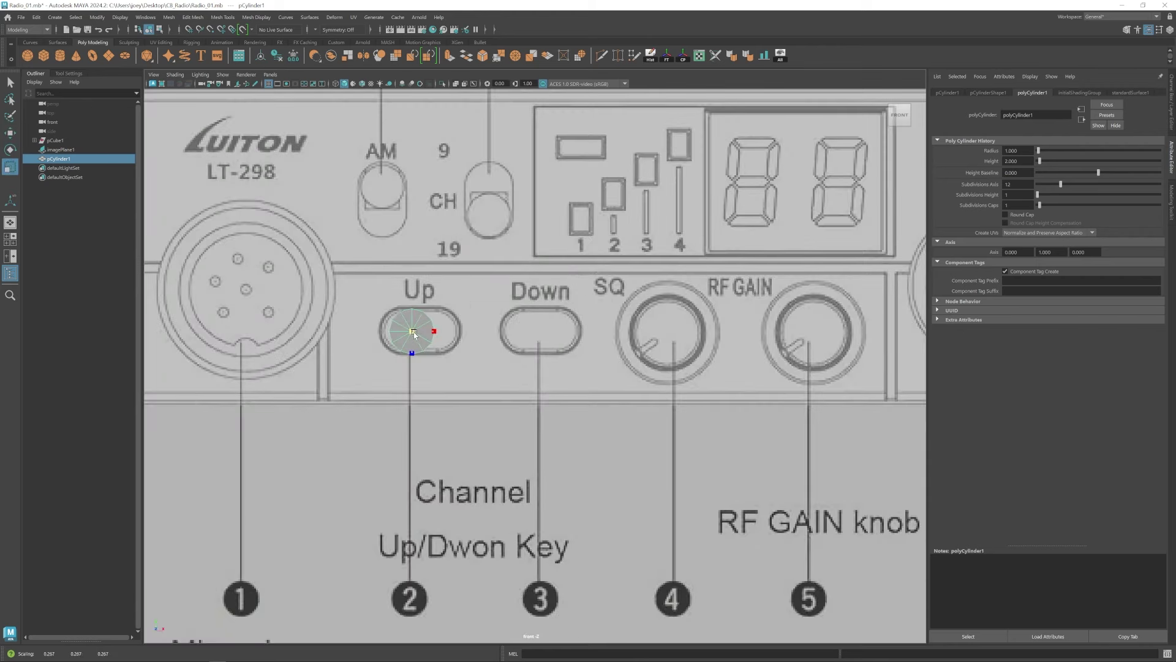
pyautogui.scroll(3, 412, 355)
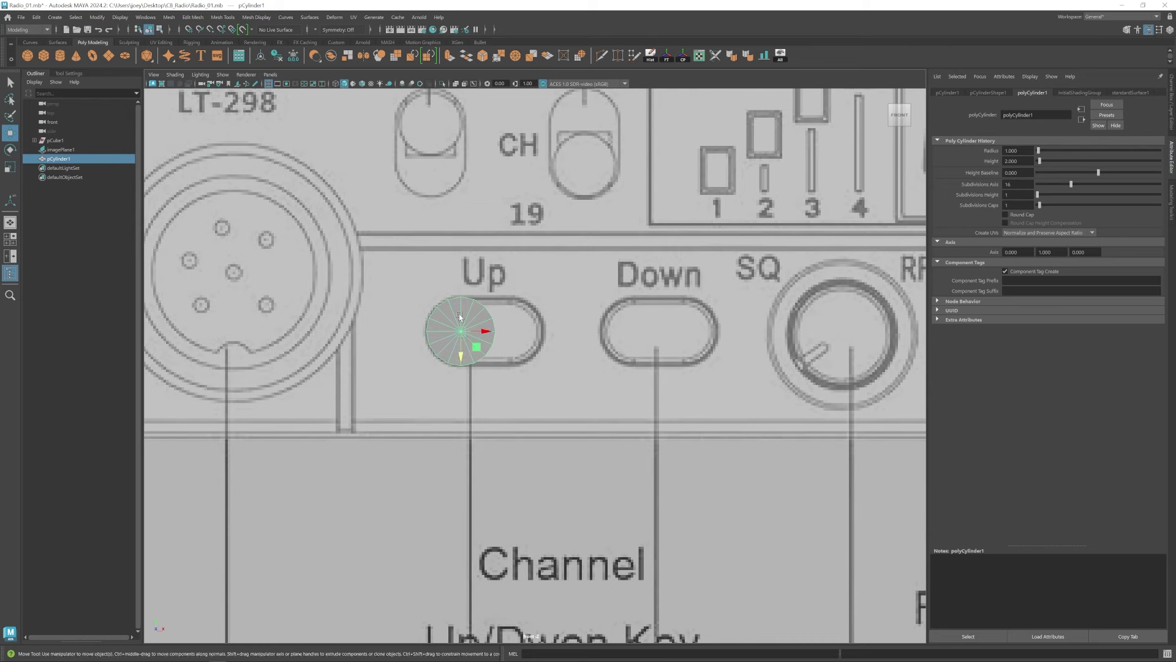
# Extract one half of the cylinder's faces and move it to the opposite rounded end of the Up button.
pyautogui.moveTo(460, 317); pyautogui.dragTo(463, 386, button='right')
pyautogui.moveTo(463, 388); pyautogui.dragTo(518, 279)
pyautogui.click(193, 17)
pyautogui.click(260, 277)
pyautogui.moveTo(463, 329); pyautogui.dragTo(517, 297, button='right')
pyautogui.click(482, 330)
pyautogui.moveTo(483, 331); pyautogui.dragTo(524, 332)
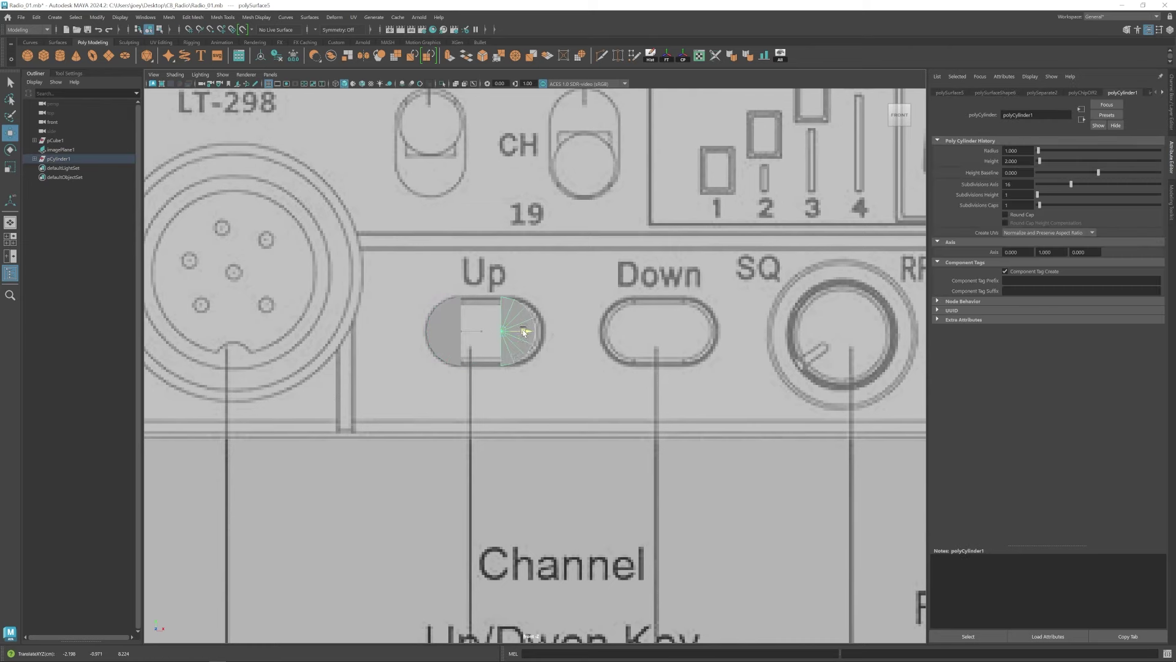
# Combine the two half cylinders and bridge their open border edges into one rounded Up button.
pyautogui.keyDown('shift'); pyautogui.click(452, 326); pyautogui.keyUp('shift')
pyautogui.click(168, 17)
pyautogui.click(179, 53)
pyautogui.moveTo(512, 335); pyautogui.dragTo(513, 298, button='right')
pyautogui.doubleClick(510, 310)
pyautogui.keyDown('shift'); pyautogui.doubleClick(462, 314); pyautogui.keyUp('shift')
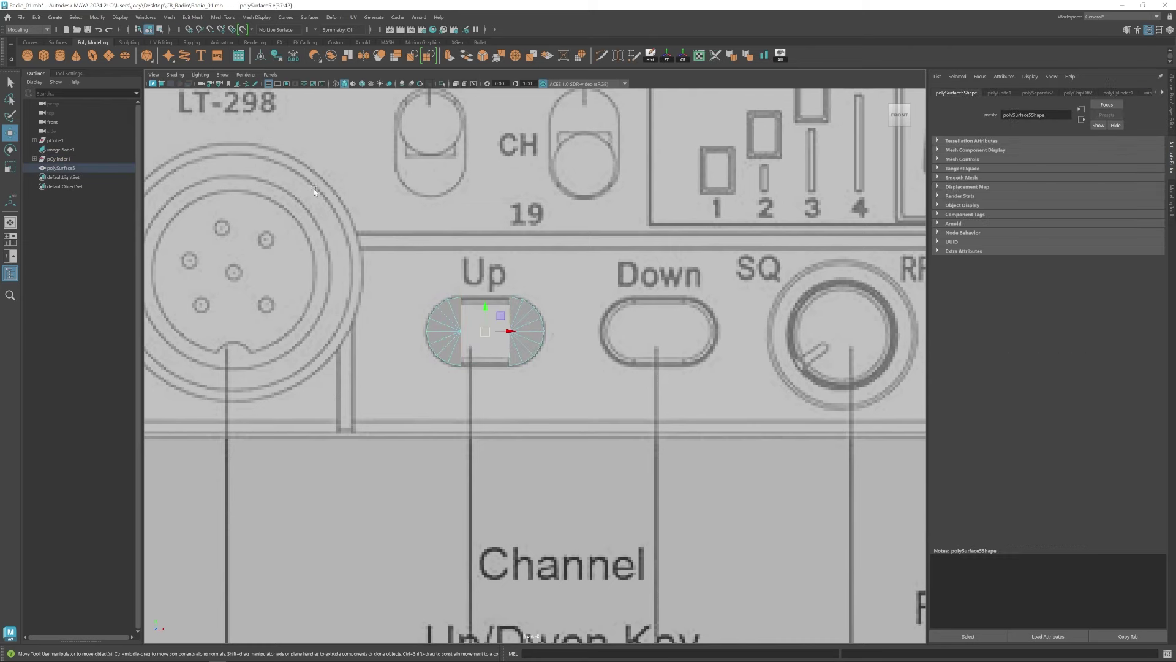
pyautogui.click(193, 17)
pyautogui.click(199, 64)
pyautogui.moveTo(483, 341); pyautogui.dragTo(521, 302, button='right')
# Duplicate the Up button and place the copy over the Down button in the front reference drawing.
pyautogui.scroll(-10, 484, 352)
pyautogui.scroll(5, 490, 362)
pyautogui.keyDown('alt'); pyautogui.moveTo(575, 421); pyautogui.dragTo(480, 402, button='middle'); pyautogui.keyUp('alt')
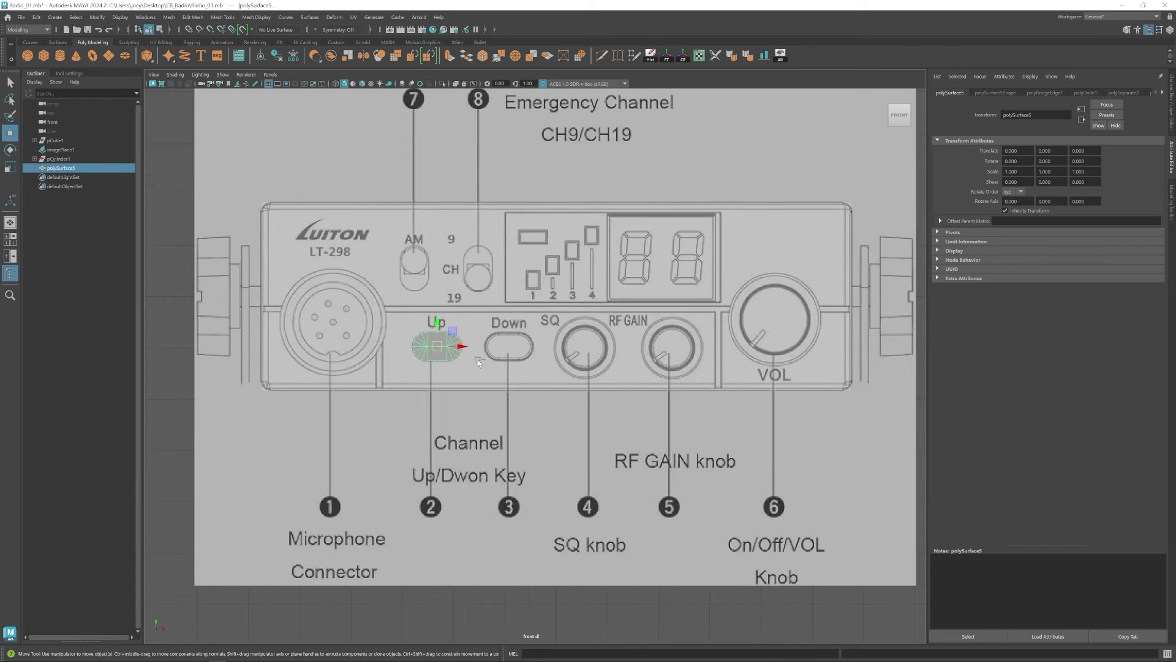
pyautogui.hotkey('ctrl', 'd')
pyautogui.moveTo(459, 347); pyautogui.dragTo(533, 348)
pyautogui.keyDown('alt'); pyautogui.moveTo(525, 343); pyautogui.dragTo(511, 358, button='middle'); pyautogui.keyUp('alt')
# Thin the Up and Down buttons in depth and move them together onto the radio's front panel.
pyautogui.click(432, 366)
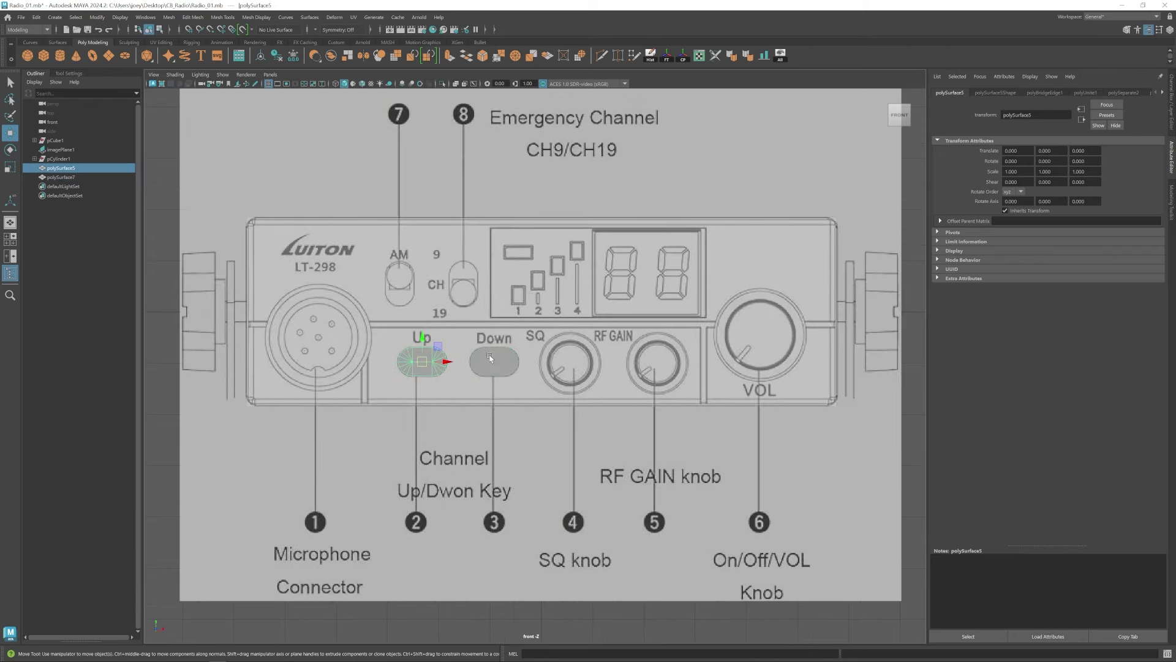
pyautogui.keyDown('shift'); pyautogui.click(495, 364); pyautogui.keyUp('shift')
pyautogui.press('space')
pyautogui.press('space')
pyautogui.scroll(5, 589, 403)
pyautogui.keyDown('alt'); pyautogui.moveTo(590, 403); pyautogui.dragTo(637, 324, button='middle'); pyautogui.keyUp('alt')
pyautogui.moveTo(656, 340); pyautogui.dragTo(636, 336)
pyautogui.press('r')
pyautogui.press('w')
pyautogui.keyDown('alt'); pyautogui.moveTo(723, 401); pyautogui.dragTo(613, 368); pyautogui.keyUp('alt')
pyautogui.press('space')
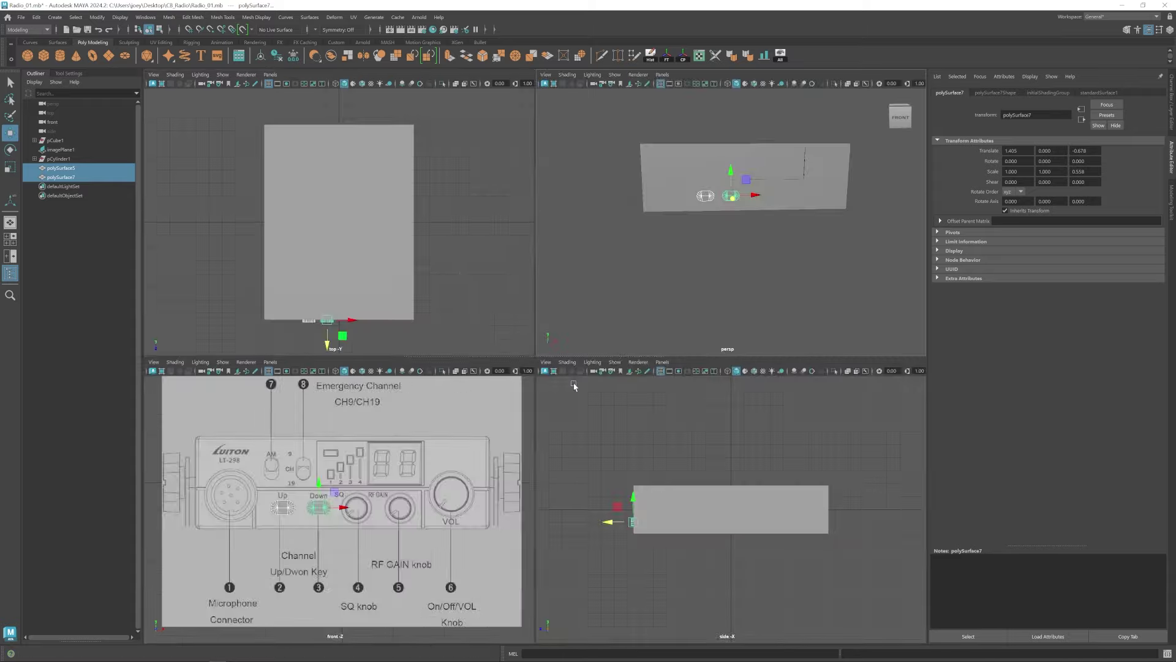
# Scale both buttons down slightly to match the Up and Down outlines in the front reference drawing.
pyautogui.press('space')
pyautogui.scroll(6, 439, 404)
pyautogui.press('r')
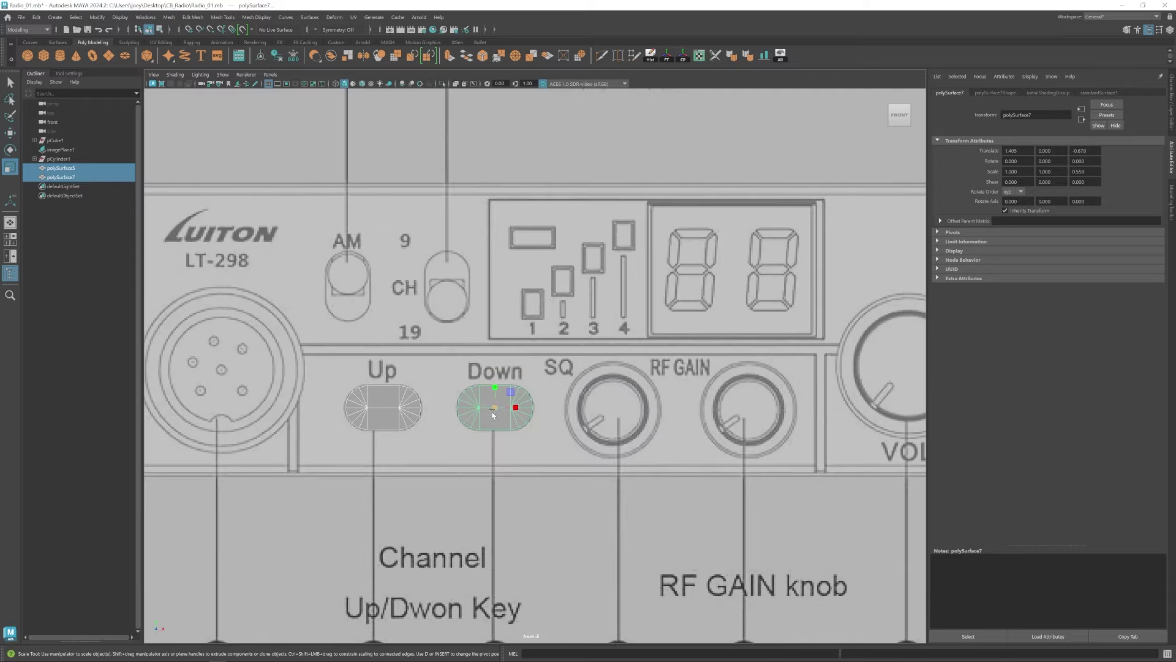
pyautogui.scroll(-3, 493, 411)
pyautogui.press('w')
# Duplicate the Up button, rotate the copy -90 degrees, and align it over the AM selector in the front drawing.
pyautogui.click(440, 398)
pyautogui.hotkey('ctrl', 'd')
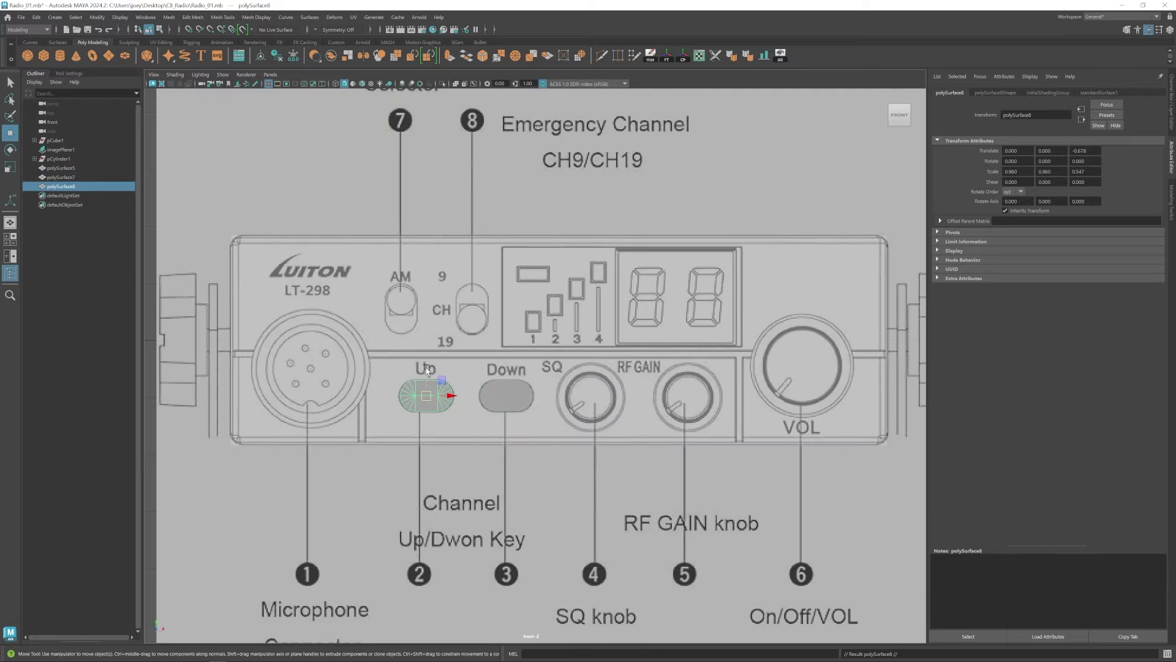
pyautogui.press('e')
pyautogui.moveTo(427, 375); pyautogui.dragTo(401, 306)
pyautogui.press('w')
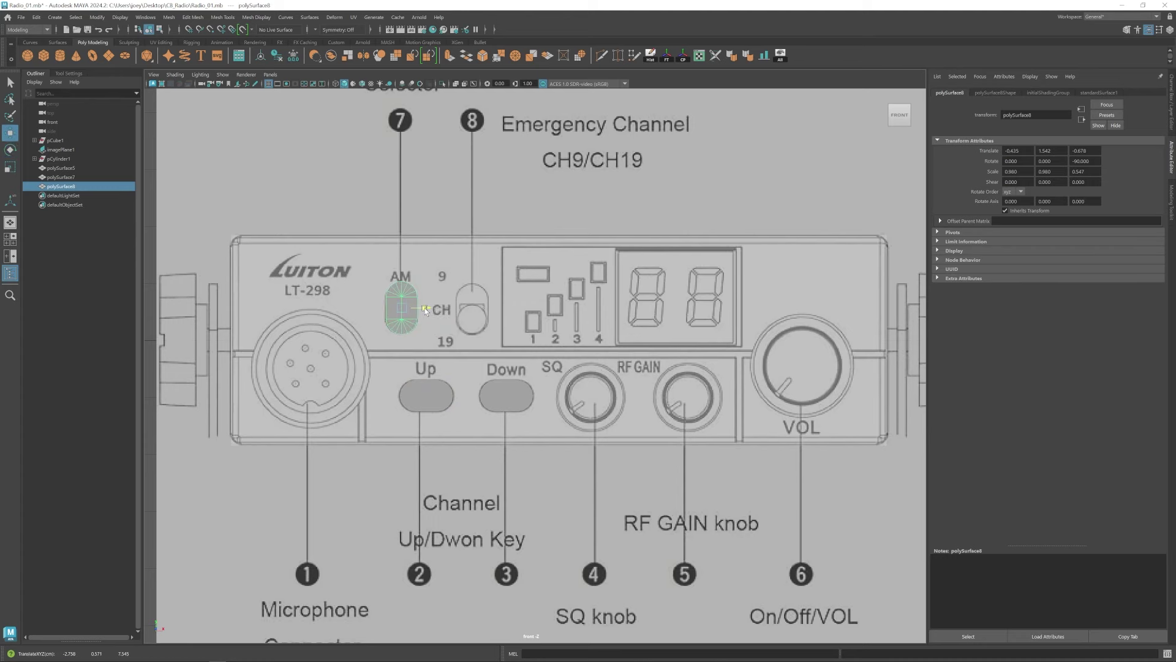
pyautogui.scroll(2, 423, 313)
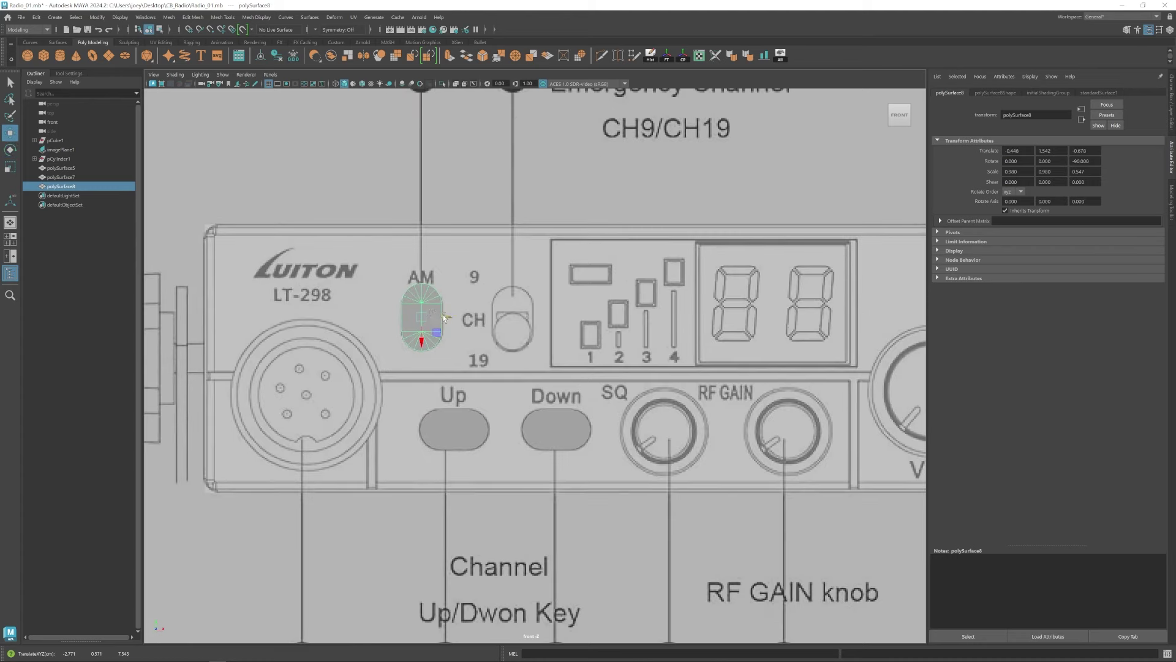
pyautogui.press('F9')
pyautogui.press('F8')
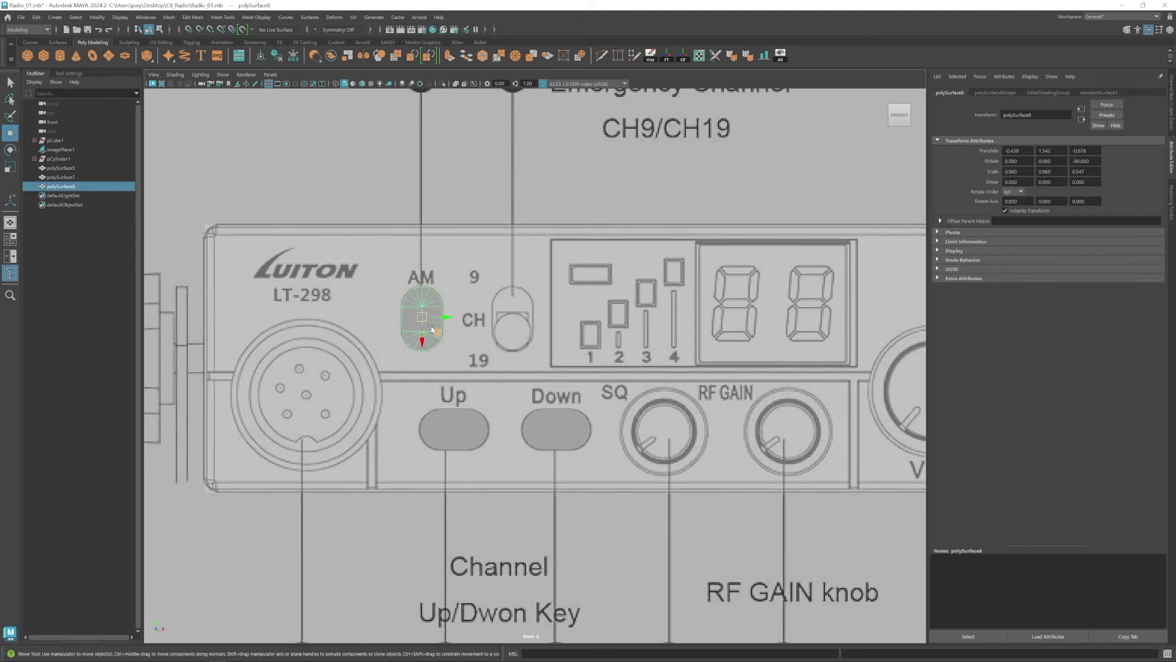
# Duplicate the AM selector shape and place the copy over the CH9/CH19 emergency channel switch.
pyautogui.hotkey('ctrl', 'd')
pyautogui.moveTo(443, 319); pyautogui.dragTo(534, 317)
pyautogui.scroll(-4, 535, 317)
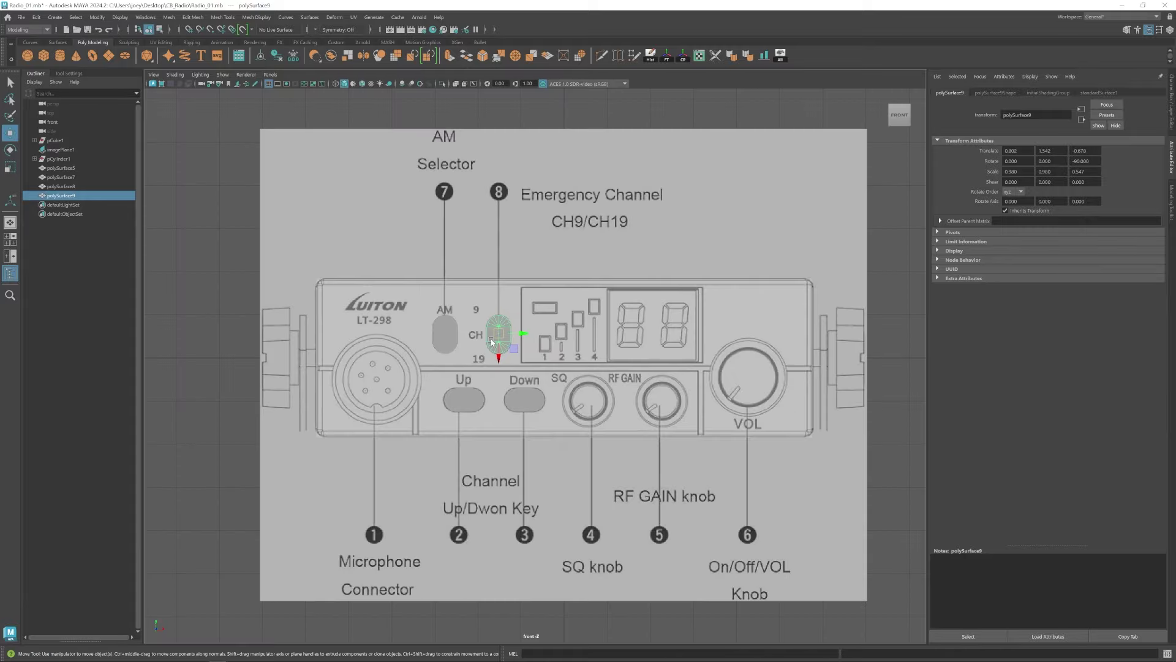
pyautogui.scroll(4, 468, 328)
pyautogui.scroll(-4, 468, 328)
# Cut edge loops into the front section with Multi-Cut through the AM and CH9/CH19 switch positions.
pyautogui.click(461, 343)
pyautogui.scroll(2, 461, 343)
pyautogui.keyDown('alt'); pyautogui.moveTo(461, 343); pyautogui.dragTo(481, 346, button='middle'); pyautogui.keyUp('alt')
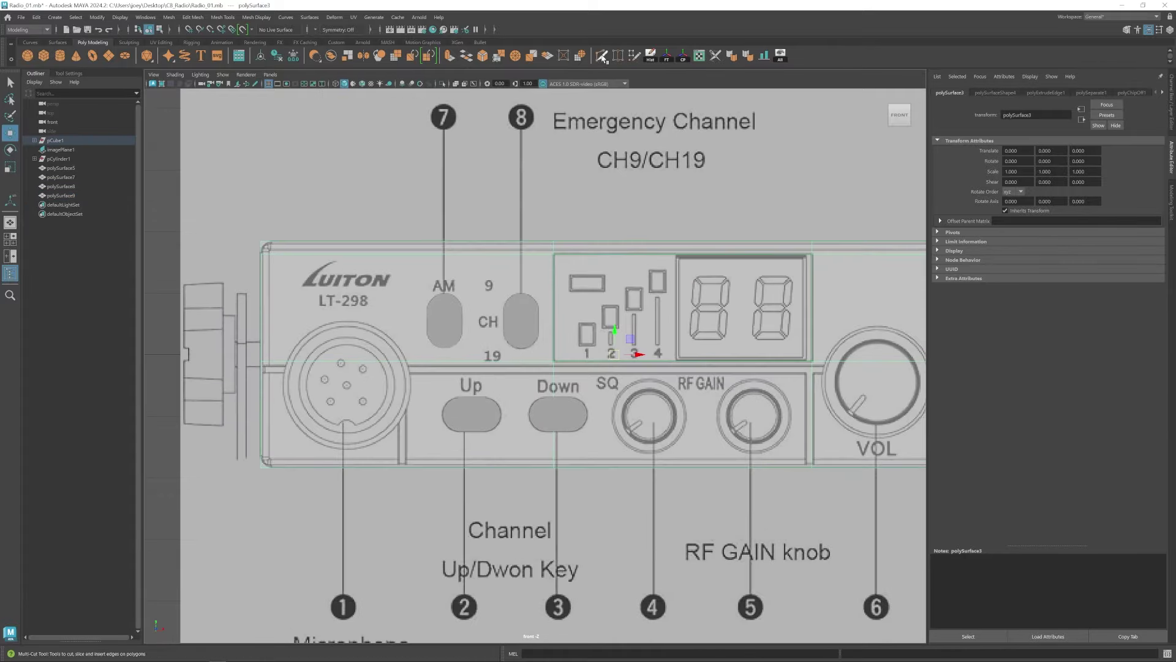
pyautogui.click(602, 56)
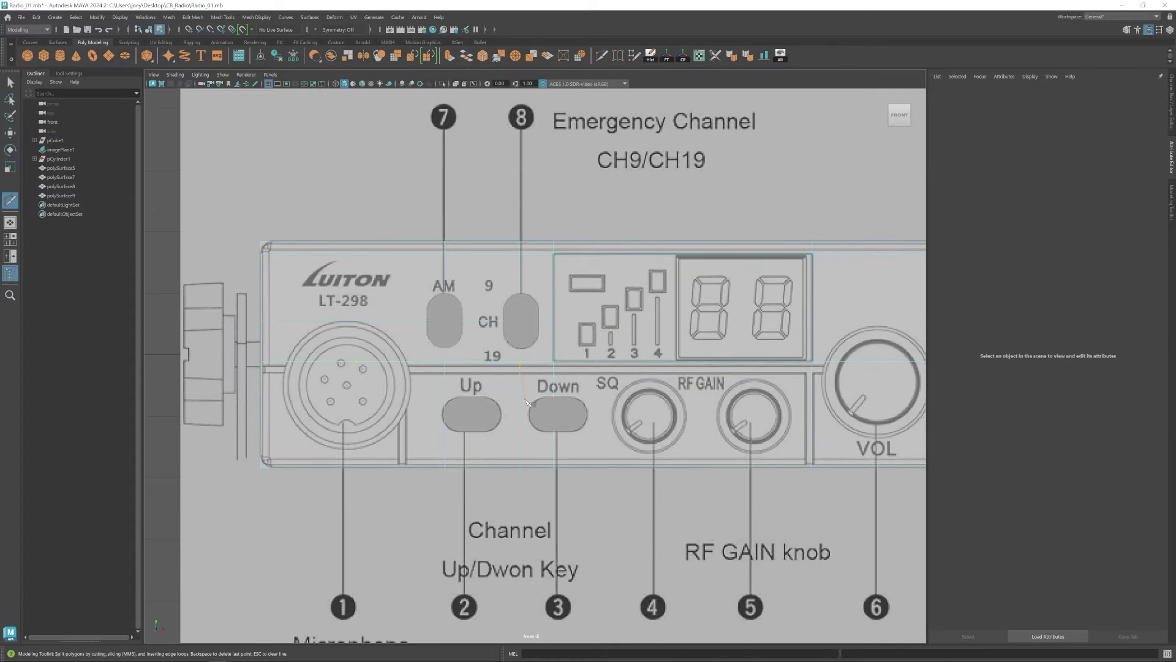
pyautogui.press('w')
# Combine the AM and CH9/CH19 switch shapes into one object.
pyautogui.press('space')
pyautogui.press('space')
pyautogui.keyDown('alt'); pyautogui.moveTo(564, 310); pyautogui.dragTo(504, 285); pyautogui.keyUp('alt')
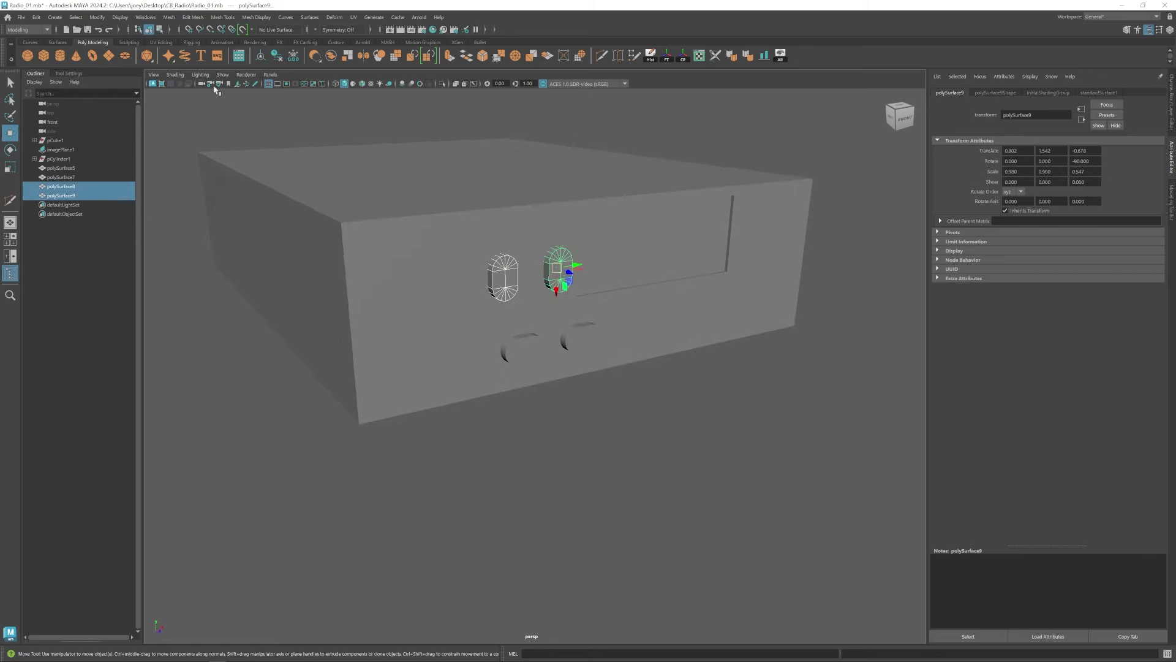
pyautogui.click(168, 18)
pyautogui.click(179, 42)
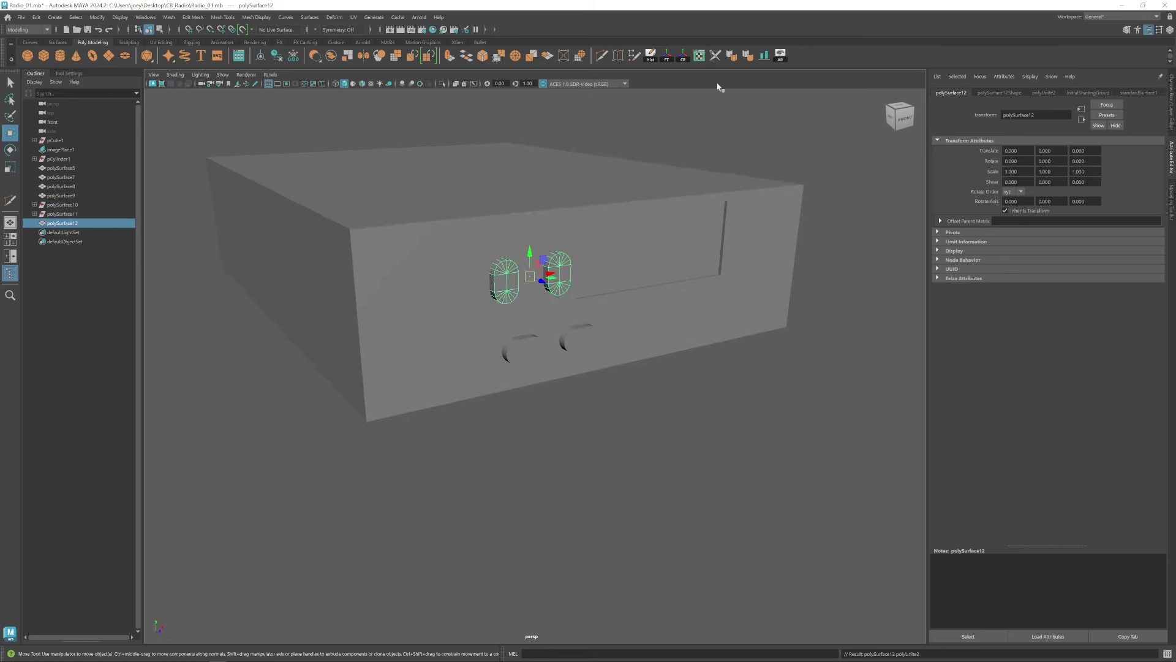
pyautogui.keyDown('alt'); pyautogui.moveTo(476, 270); pyautogui.dragTo(522, 279); pyautogui.keyUp('alt')
# Set the new cylinder to 16 axis subdivisions, face it forward, and size and place it over the SQ knob.
pyautogui.press('space')
pyautogui.press('space')
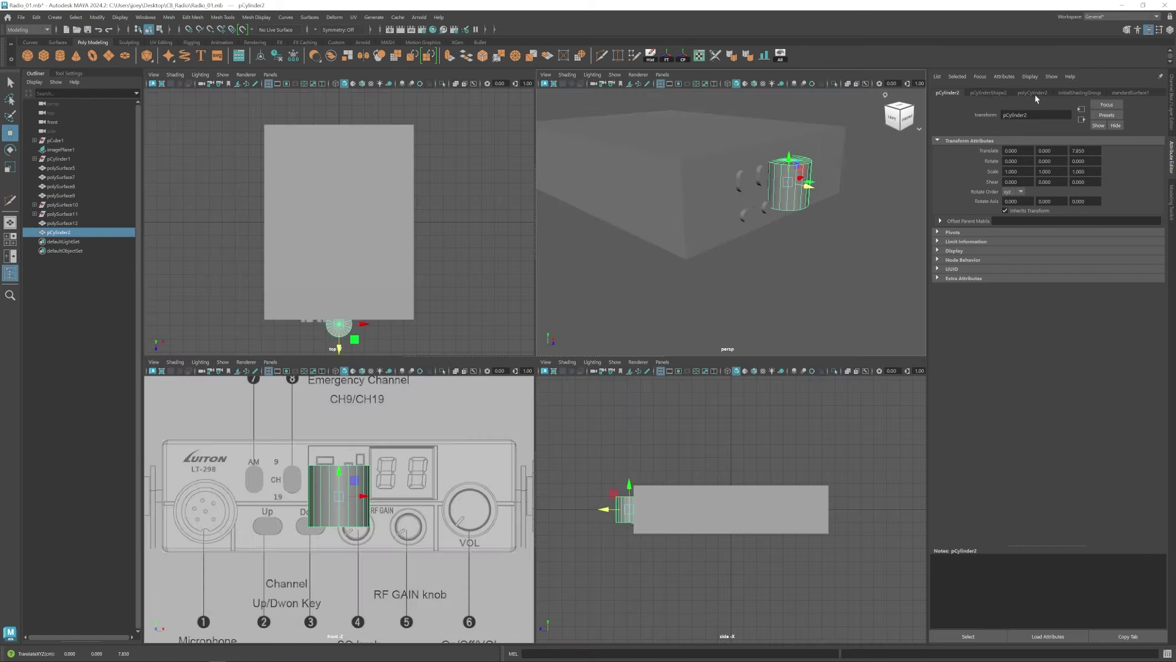
pyautogui.click(1014, 184)
pyautogui.write('16')
pyautogui.press('Return')
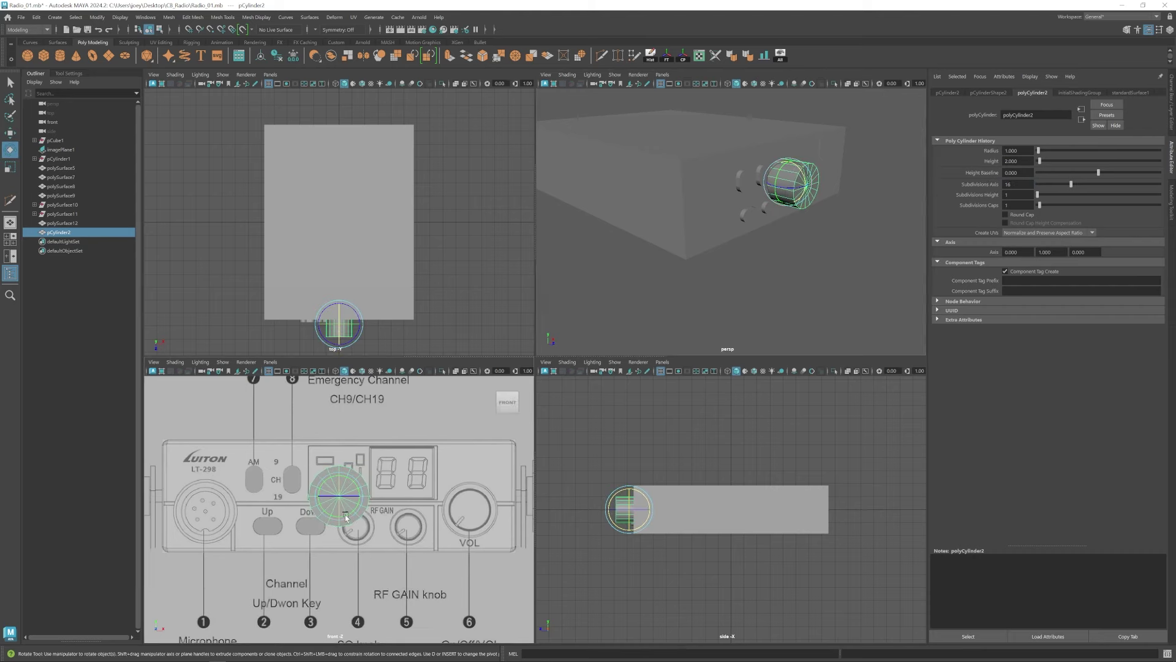
pyautogui.press('space')
pyautogui.press('r')
pyautogui.moveTo(532, 395); pyautogui.dragTo(476, 381)
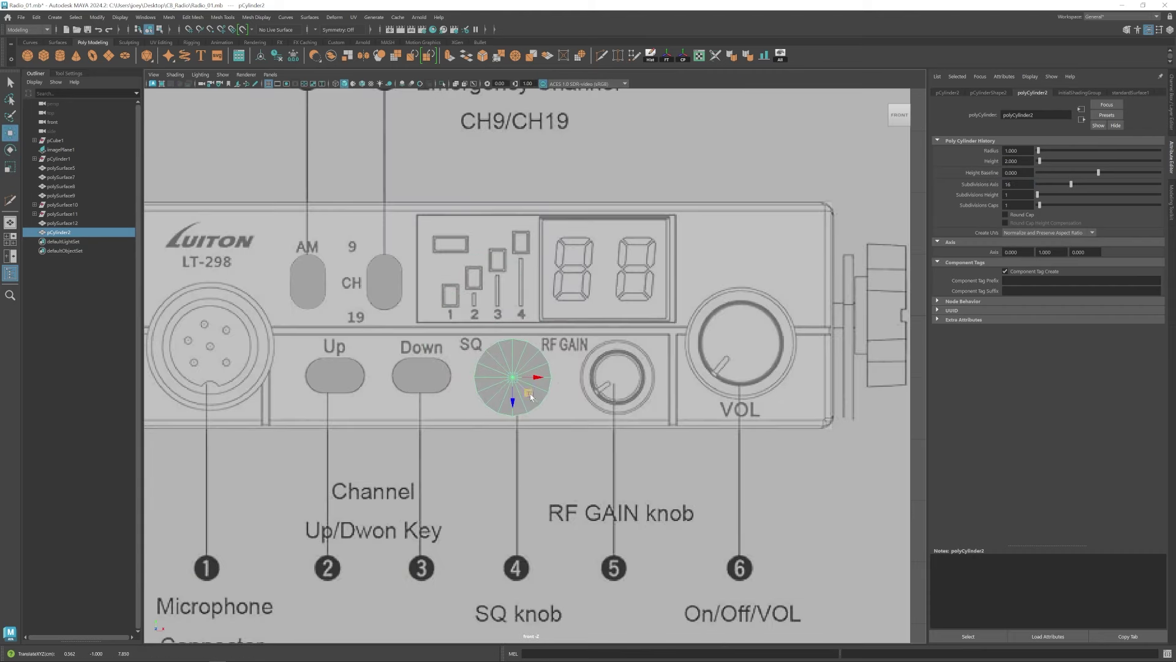
pyautogui.scroll(1, 530, 395)
pyautogui.keyDown('alt'); pyautogui.moveTo(510, 380); pyautogui.dragTo(470, 355, button='middle'); pyautogui.keyUp('alt')
# Duplicate the SQ knob cylinder and move the copy over the RF GAIN knob.
pyautogui.hotkey('ctrl', 'd')
pyautogui.press('w')
pyautogui.moveTo(497, 353); pyautogui.dragTo(610, 354)
pyautogui.scroll(-3, 414, 395)
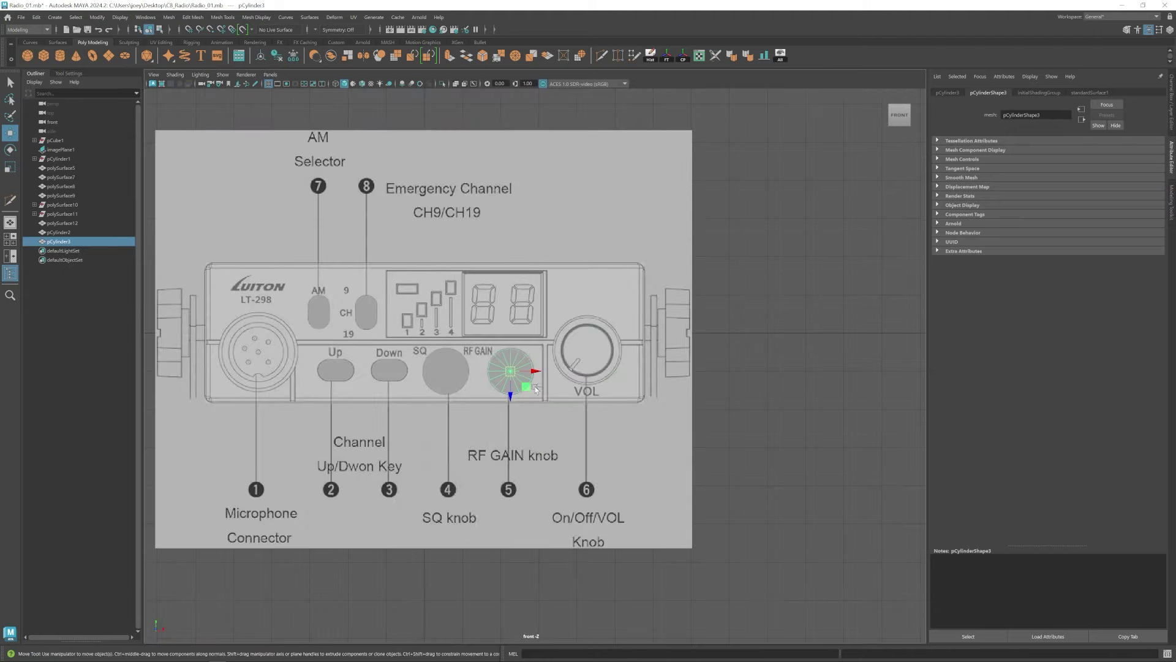
# Duplicate the RF GAIN knob cylinder, move the copy over the VOL knob, and enlarge it to the knob's outline.
pyautogui.hotkey('ctrl', 'd')
pyautogui.moveTo(527, 387); pyautogui.dragTo(604, 372)
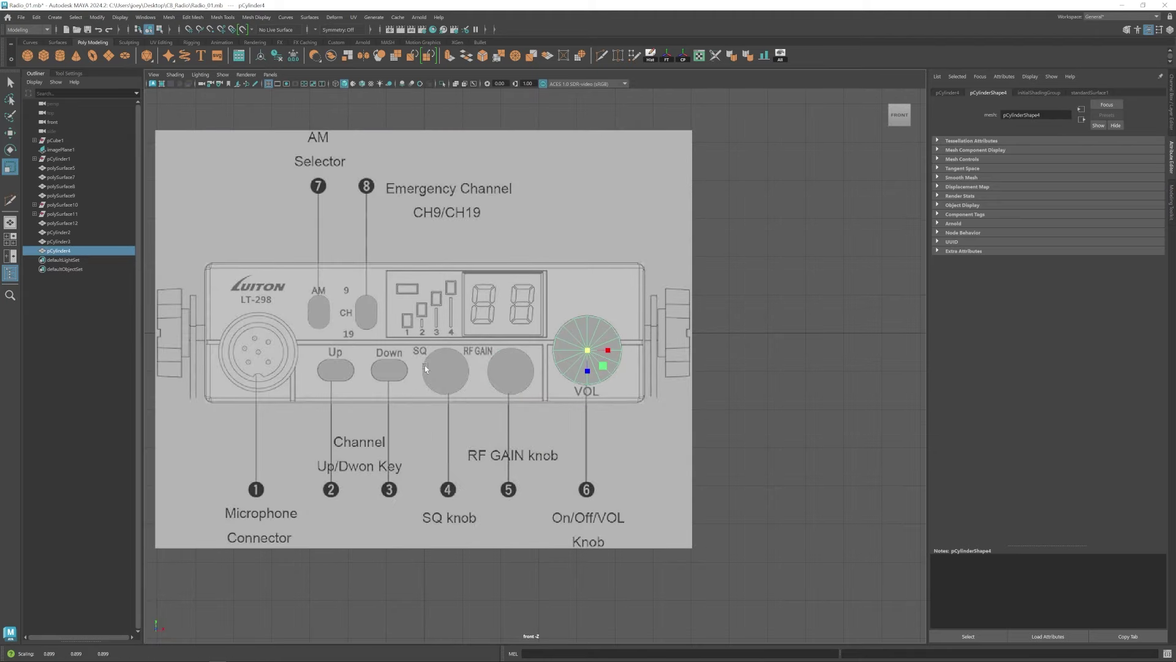
pyautogui.click(463, 323)
# Select the three knob cylinders together and examine how far they project from the front panel.
pyautogui.press('space')
pyautogui.press('space')
pyautogui.click(758, 273)
pyautogui.keyDown('shift'); pyautogui.click(707, 314); pyautogui.keyUp('shift')
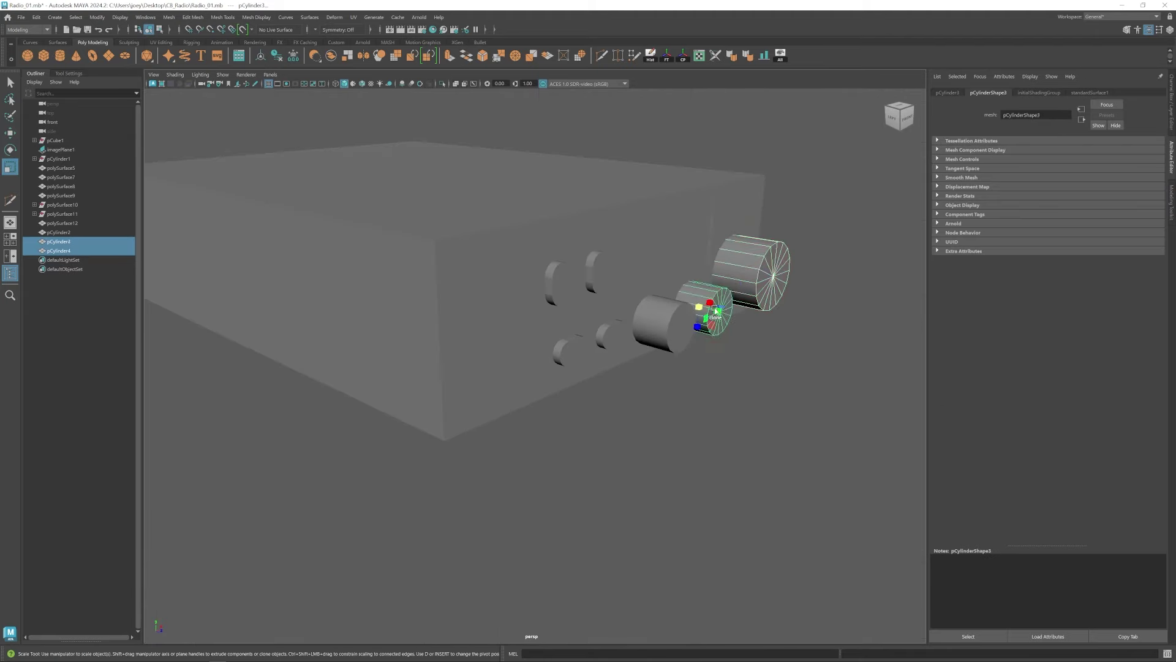
pyautogui.keyDown('shift'); pyautogui.click(664, 336); pyautogui.keyUp('shift')
pyautogui.press('w')
pyautogui.keyDown('alt'); pyautogui.moveTo(698, 312); pyautogui.dragTo(685, 344); pyautogui.keyUp('alt')
pyautogui.click(681, 389)
# Group all buttons, selector switches and knobs, and name the group Buttons.
pyautogui.scroll(-4, 677, 389)
pyautogui.keyDown('alt'); pyautogui.moveTo(673, 389); pyautogui.dragTo(649, 358); pyautogui.keyUp('alt')
pyautogui.click(556, 357)
pyautogui.keyDown('shift'); pyautogui.click(526, 366); pyautogui.keyUp('shift')
pyautogui.keyDown('shift'); pyautogui.click(515, 326); pyautogui.keyUp('shift')
pyautogui.keyDown('shift'); pyautogui.click(548, 319); pyautogui.keyUp('shift')
pyautogui.keyDown('shift'); pyautogui.click(605, 354); pyautogui.keyUp('shift')
pyautogui.keyDown('shift'); pyautogui.click(645, 343); pyautogui.keyUp('shift')
pyautogui.keyDown('shift'); pyautogui.click(698, 321); pyautogui.keyUp('shift')
pyautogui.hotkey('ctrl', 'g')
pyautogui.write('Butt')
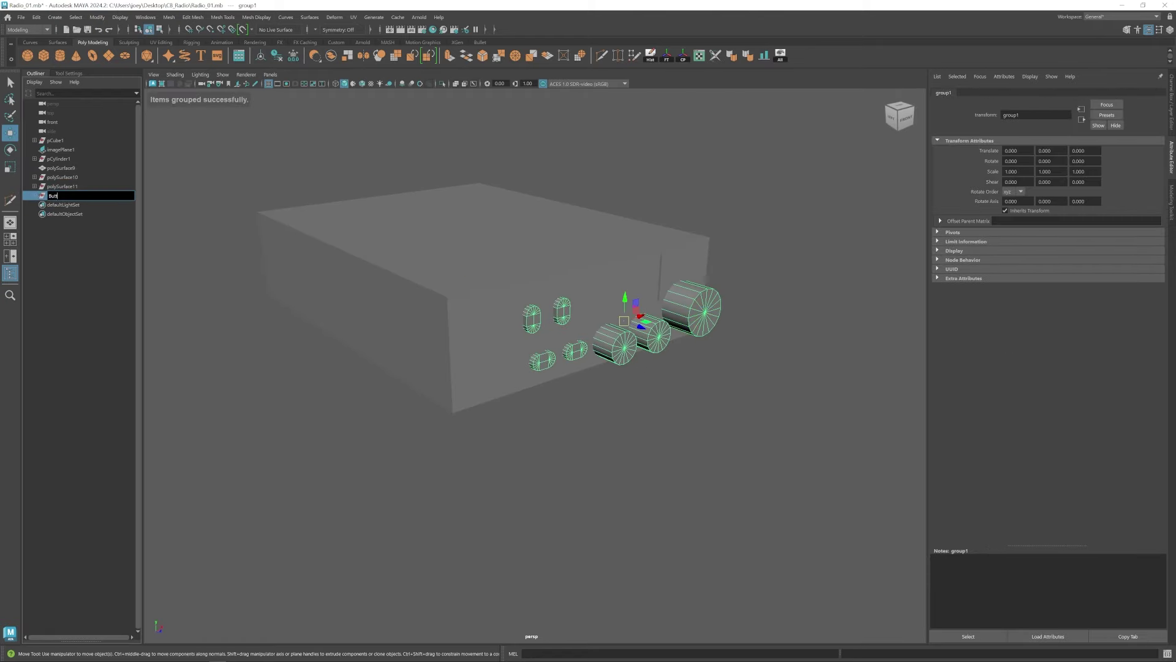
pyautogui.write('ons')
pyautogui.press('Return')
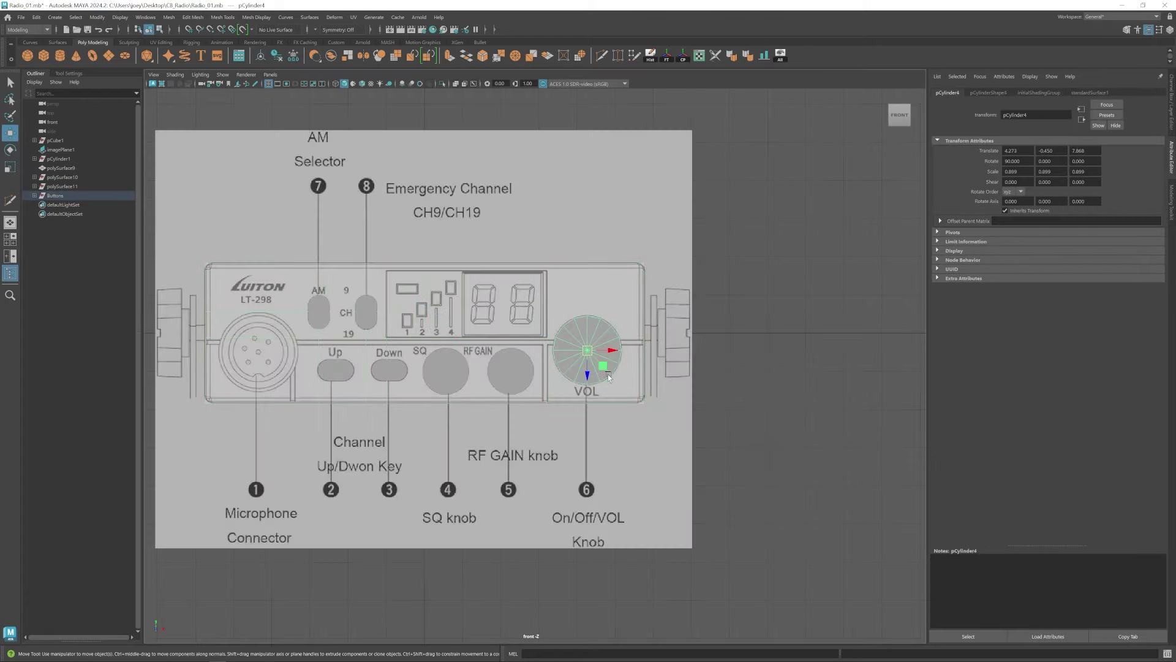
# Duplicate the VOL knob cylinder and place the copy over the microphone connector in the front drawing.
pyautogui.hotkey('ctrl', 'd')
pyautogui.moveTo(605, 368); pyautogui.dragTo(276, 371)
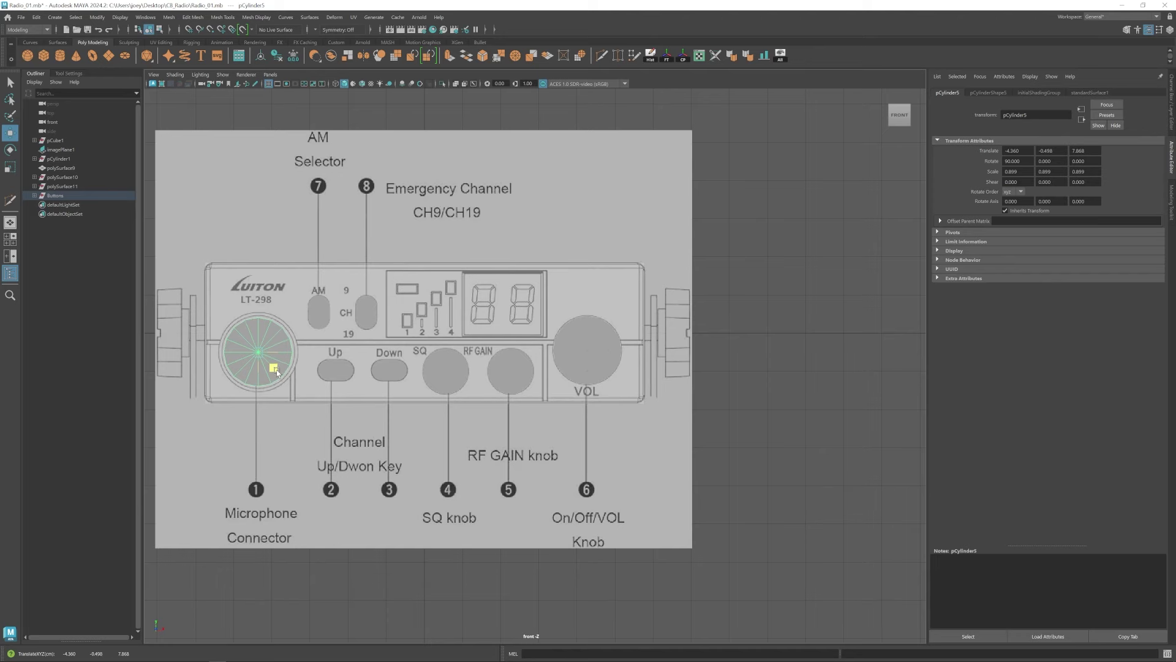
pyautogui.press('w')
pyautogui.press('space')
pyautogui.press('space')
# Create a cube for the mounting bracket, raise it above the radio body, and flatten it to a Y scale of 0.162.
pyautogui.click(499, 362)
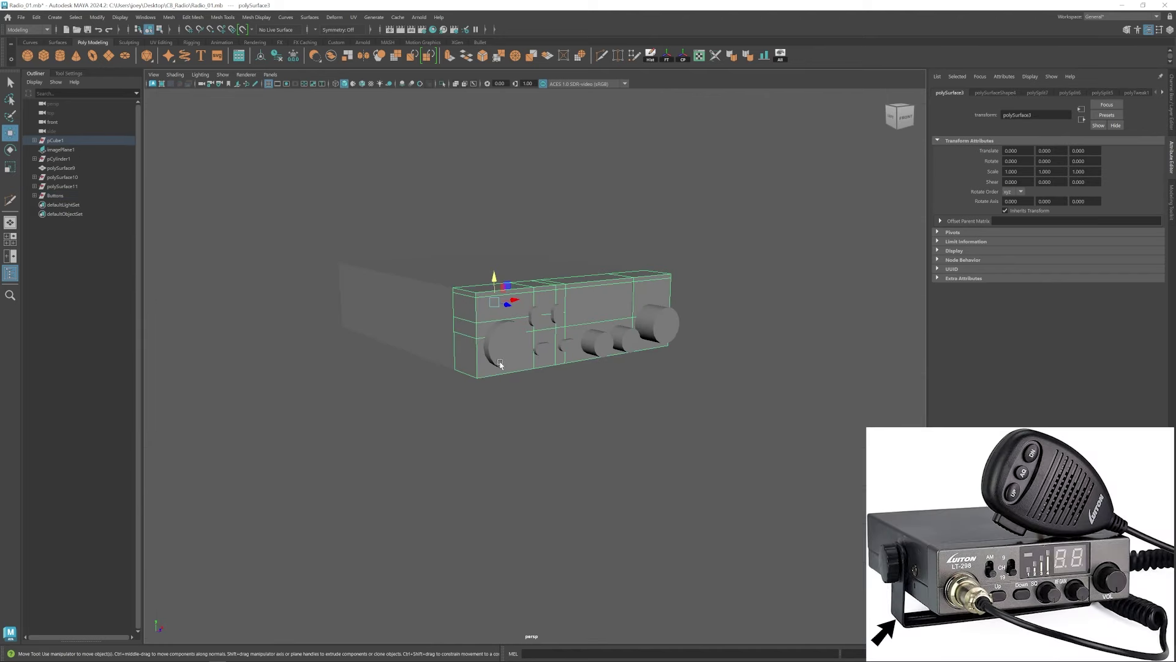
pyautogui.keyDown('alt'); pyautogui.moveTo(594, 381); pyautogui.dragTo(414, 378, button='right'); pyautogui.keyUp('alt')
pyautogui.keyDown('alt'); pyautogui.moveTo(414, 379); pyautogui.dragTo(429, 397, button='middle'); pyautogui.keyUp('alt')
pyautogui.click(425, 426)
pyautogui.click(43, 55)
pyautogui.keyDown('shift'); pyautogui.click(546, 333); pyautogui.keyUp('shift')
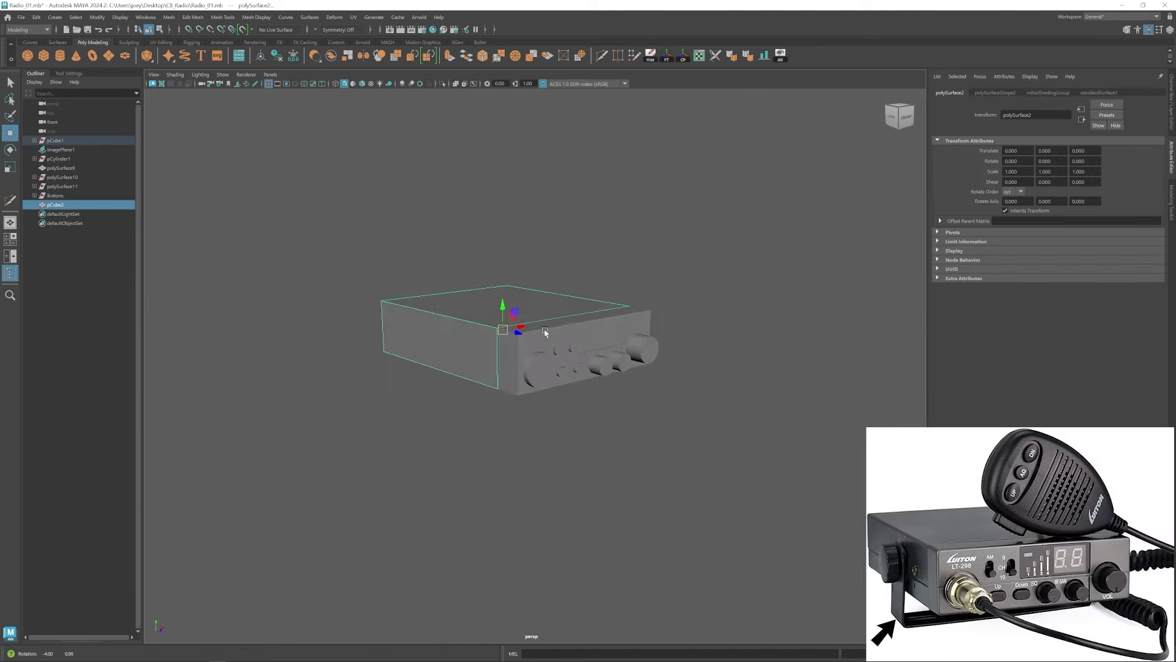
pyautogui.keyDown('alt'); pyautogui.moveTo(546, 333); pyautogui.dragTo(616, 334); pyautogui.keyUp('alt')
pyautogui.moveTo(481, 311); pyautogui.dragTo(479, 286)
pyautogui.keyDown('alt'); pyautogui.moveTo(479, 286); pyautogui.dragTo(429, 331); pyautogui.keyUp('alt')
pyautogui.moveTo(483, 281); pyautogui.dragTo(518, 212)
pyautogui.hotkey('ctrl', 'z')
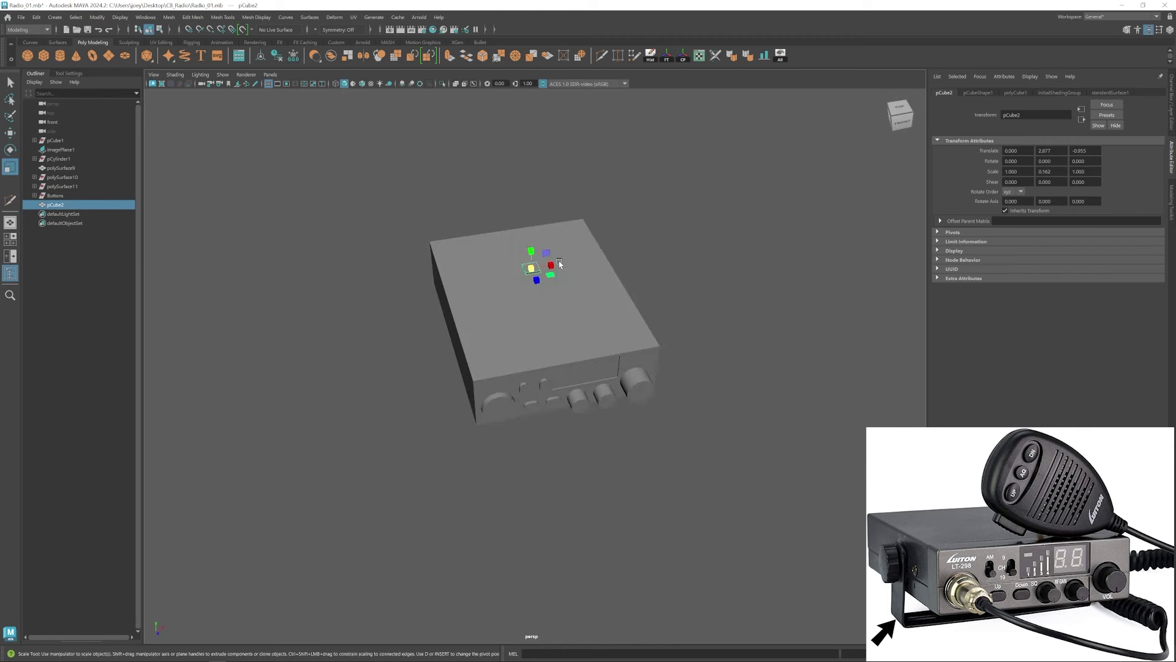
# Stretch the flattened cube sideways into a long strip across the top of the radio body.
pyautogui.keyDown('alt'); pyautogui.moveTo(599, 282); pyautogui.dragTo(619, 260); pyautogui.keyUp('alt')
pyautogui.keyDown('alt'); pyautogui.moveTo(545, 294); pyautogui.dragTo(613, 334); pyautogui.keyUp('alt')
pyautogui.press('w')
pyautogui.press('r')
pyautogui.moveTo(532, 313); pyautogui.dragTo(459, 343)
pyautogui.press('w')
# Delete all of the bracket strip's faces except its top face.
pyautogui.moveTo(740, 227); pyautogui.dragTo(740, 258, button='right')
pyautogui.moveTo(740, 257); pyautogui.dragTo(603, 297)
pyautogui.keyDown('alt'); pyautogui.moveTo(483, 334); pyautogui.dragTo(525, 341); pyautogui.keyUp('alt')
pyautogui.keyDown('alt'); pyautogui.moveTo(526, 341); pyautogui.dragTo(691, 340, button='middle'); pyautogui.keyUp('alt')
pyautogui.keyDown('alt'); pyautogui.moveTo(691, 340); pyautogui.dragTo(728, 343); pyautogui.keyUp('alt')
pyautogui.keyDown('alt'); pyautogui.moveTo(729, 343); pyautogui.dragTo(778, 343, button='right'); pyautogui.keyUp('alt')
pyautogui.moveTo(459, 224); pyautogui.dragTo(743, 338)
pyautogui.keyDown('ctrl'); pyautogui.click(522, 276); pyautogui.keyUp('ctrl')
pyautogui.press('Delete')
# Extrude the bracket strip's outer short edge straight down along the side of the radio body.
pyautogui.moveTo(520, 279); pyautogui.dragTo(520, 254, button='right')
pyautogui.click(494, 278)
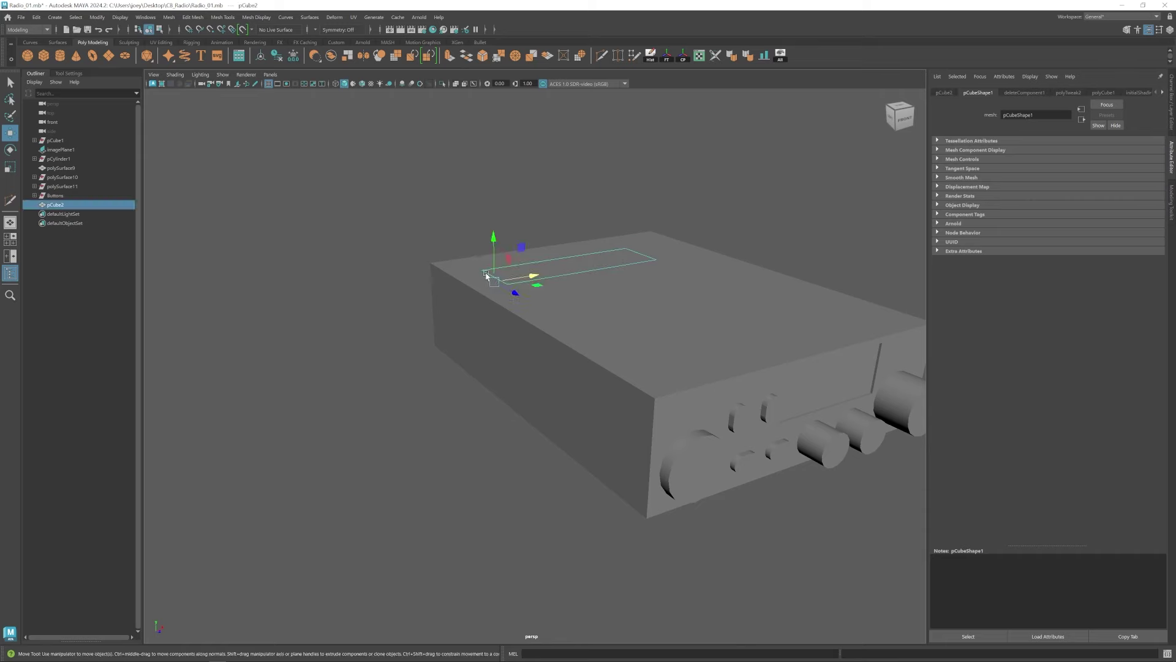
pyautogui.hotkey('ctrl', 'e')
pyautogui.press('w')
pyautogui.moveTo(493, 234); pyautogui.dragTo(491, 313)
# Bevel the bracket strip's corner edge with 2 segments and a fraction of 0.160.
pyautogui.click(496, 278)
pyautogui.click(192, 17)
pyautogui.click(221, 52)
pyautogui.moveTo(1038, 180); pyautogui.dragTo(1049, 181)
pyautogui.moveTo(1098, 170); pyautogui.dragTo(1060, 171)
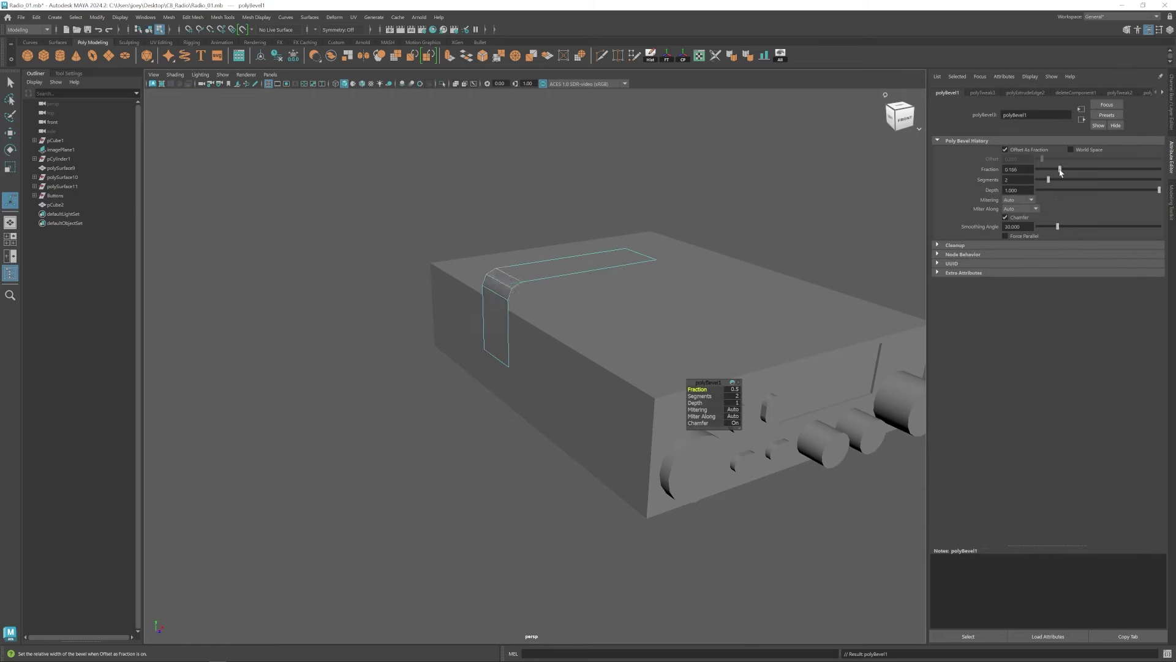
# Compare the bracket with the reference views and move the lower edge of its leg further down the side of the radio body.
pyautogui.press('space')
pyautogui.keyDown('alt'); pyautogui.moveTo(227, 552); pyautogui.dragTo(337, 546, button='middle'); pyautogui.keyUp('alt')
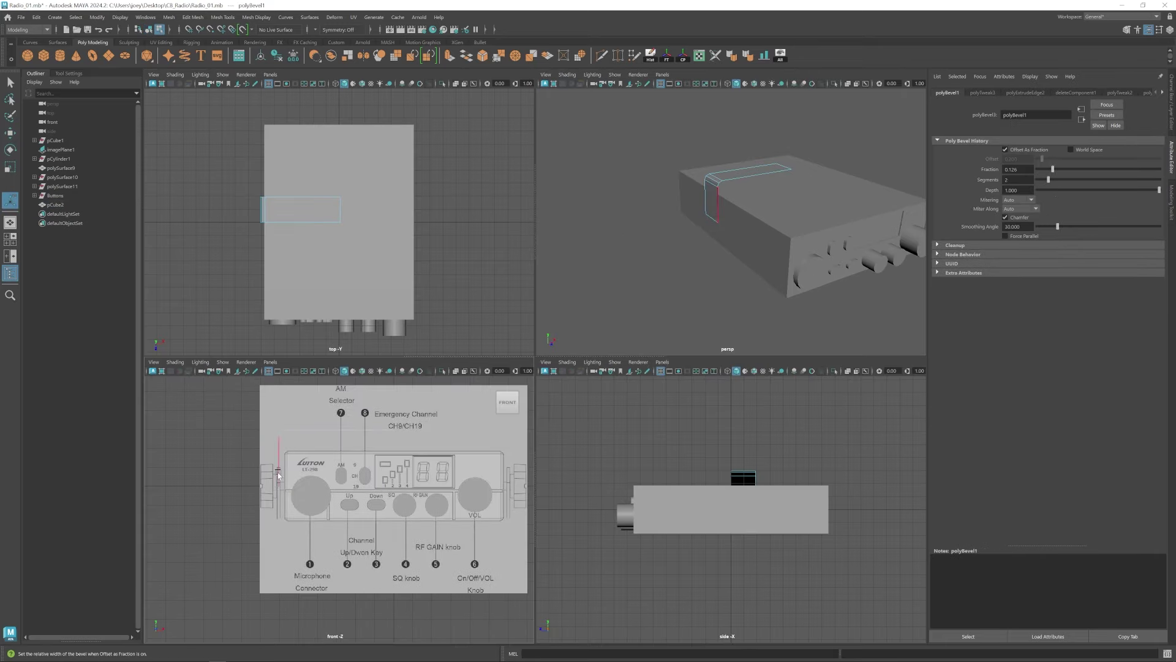
pyautogui.press('space')
pyautogui.moveTo(480, 294); pyautogui.dragTo(512, 266, button='right')
pyautogui.press('r')
pyautogui.keyDown('alt'); pyautogui.moveTo(483, 301); pyautogui.dragTo(525, 325); pyautogui.keyUp('alt')
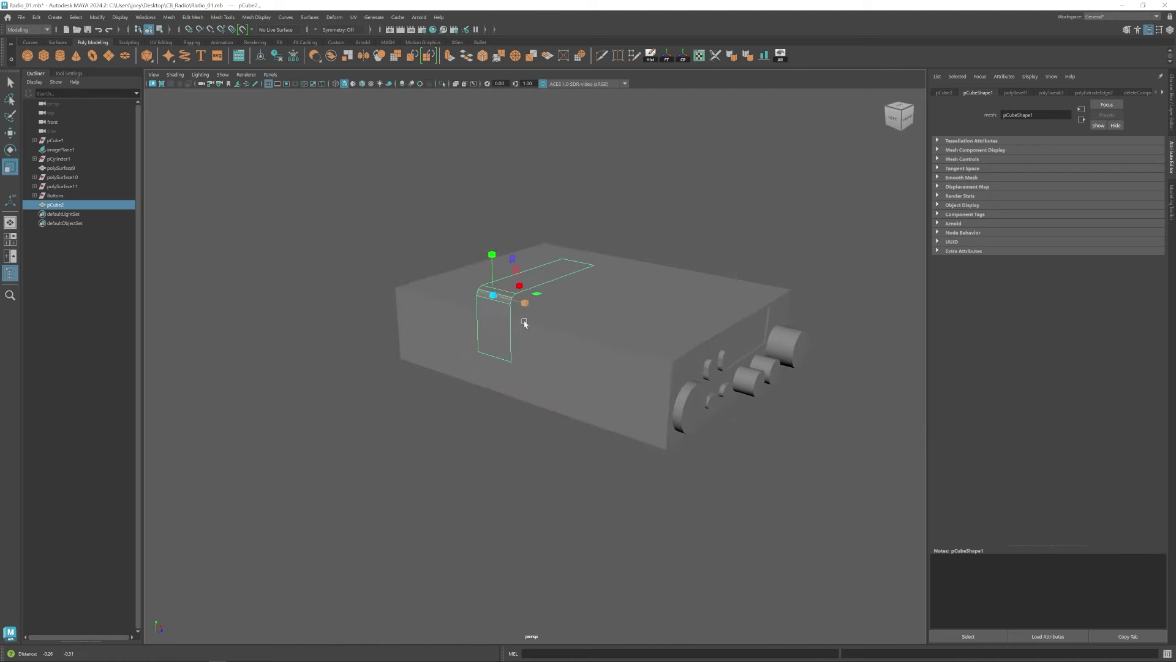
pyautogui.press('w')
pyautogui.keyDown('alt'); pyautogui.moveTo(525, 325); pyautogui.dragTo(514, 347, button='middle'); pyautogui.keyUp('alt')
pyautogui.moveTo(513, 346); pyautogui.dragTo(513, 314, button='right')
pyautogui.click(513, 350)
pyautogui.moveTo(514, 316); pyautogui.dragTo(514, 351)
# Extrude all of the bracket's faces to a thickness of 0.120.
pyautogui.keyDown('alt'); pyautogui.moveTo(520, 364); pyautogui.dragTo(535, 287); pyautogui.keyUp('alt')
pyautogui.keyDown('alt'); pyautogui.moveTo(603, 314); pyautogui.dragTo(567, 323); pyautogui.keyUp('alt')
pyautogui.keyDown('alt'); pyautogui.moveTo(567, 323); pyautogui.dragTo(540, 361, button='middle'); pyautogui.keyUp('alt')
pyautogui.moveTo(503, 304); pyautogui.dragTo(503, 336, button='right')
pyautogui.doubleClick(502, 306)
pyautogui.hotkey('ctrl', 'e')
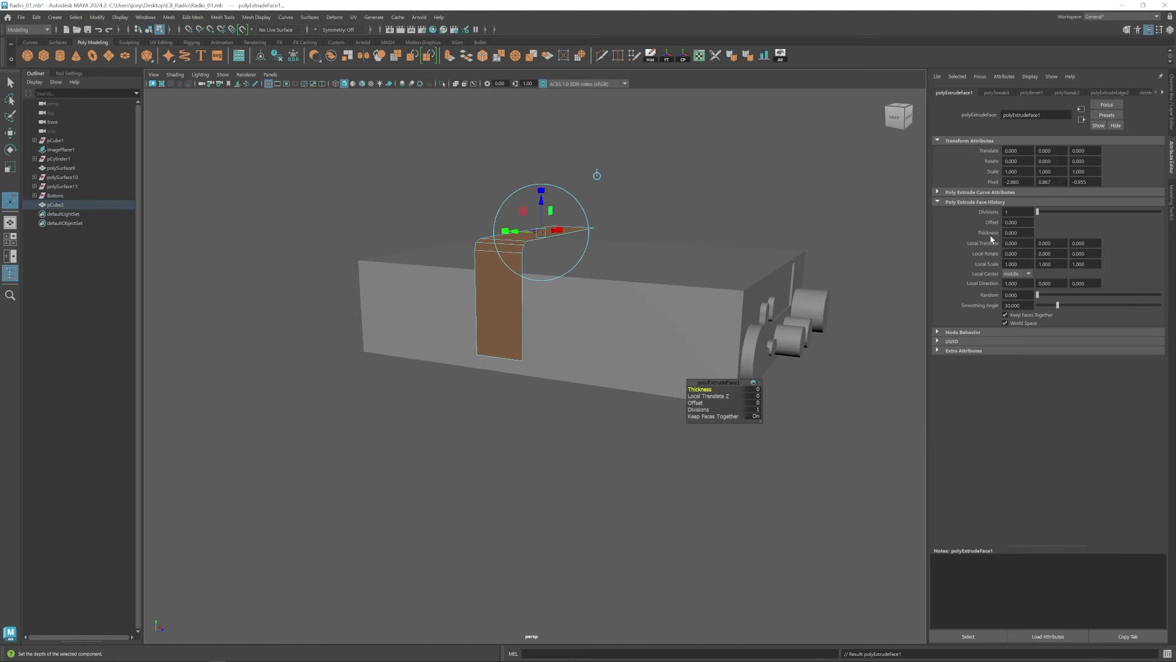
pyautogui.keyDown('ctrl'); pyautogui.moveTo(1014, 233); pyautogui.dragTo(1018, 233); pyautogui.keyUp('ctrl')
pyautogui.keyDown('alt'); pyautogui.moveTo(692, 367); pyautogui.dragTo(625, 402); pyautogui.keyUp('alt')
pyautogui.press('space')
pyautogui.press('space')
pyautogui.keyDown('alt'); pyautogui.moveTo(520, 307); pyautogui.dragTo(751, 214, button='right'); pyautogui.keyUp('alt')
pyautogui.keyDown('alt'); pyautogui.moveTo(750, 214); pyautogui.dragTo(857, 267, button='middle'); pyautogui.keyUp('alt')
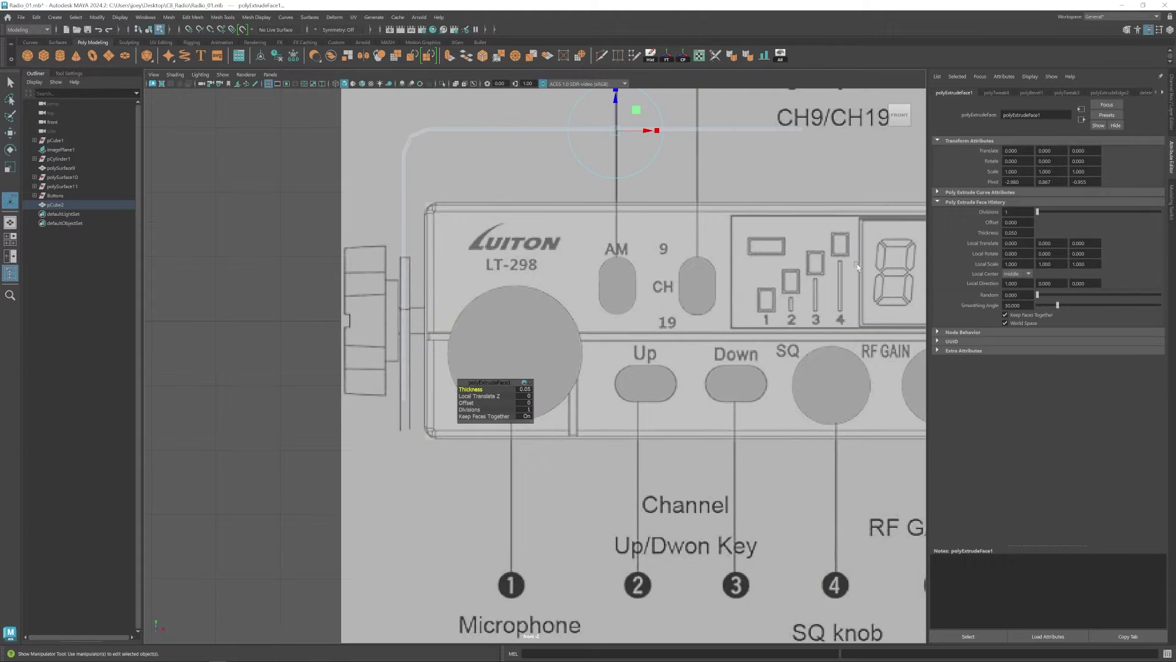
# Move the vertices of the bracket's leg sideways to match the bracket outline in the front reference.
pyautogui.press('F8')
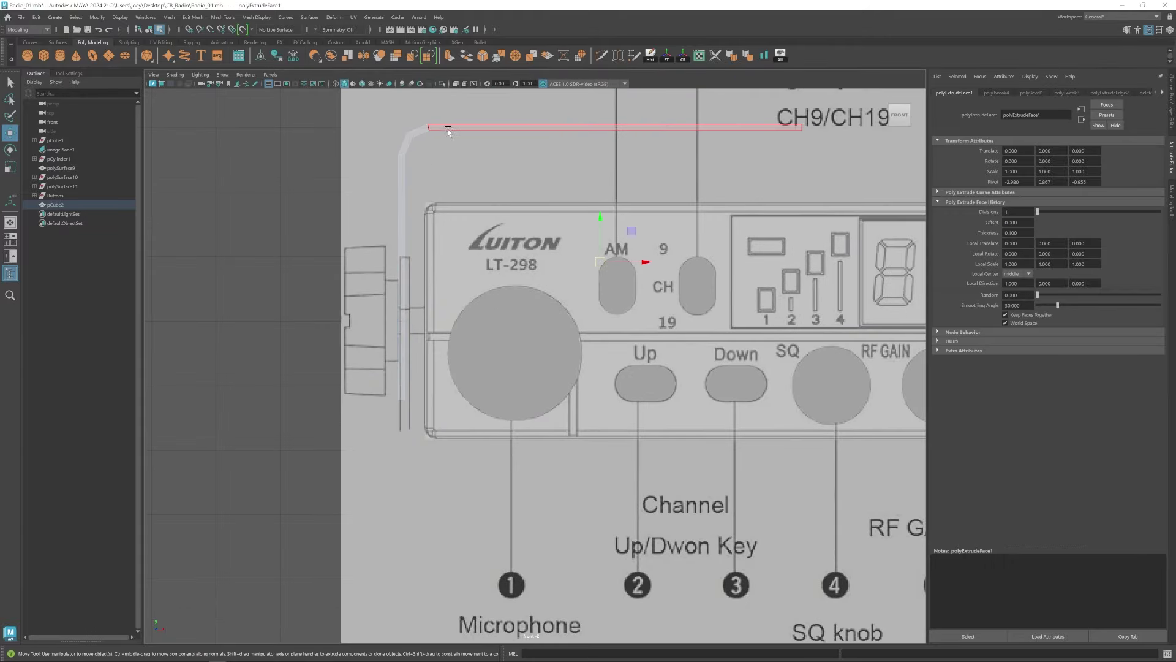
pyautogui.press('w')
pyautogui.click(1022, 92)
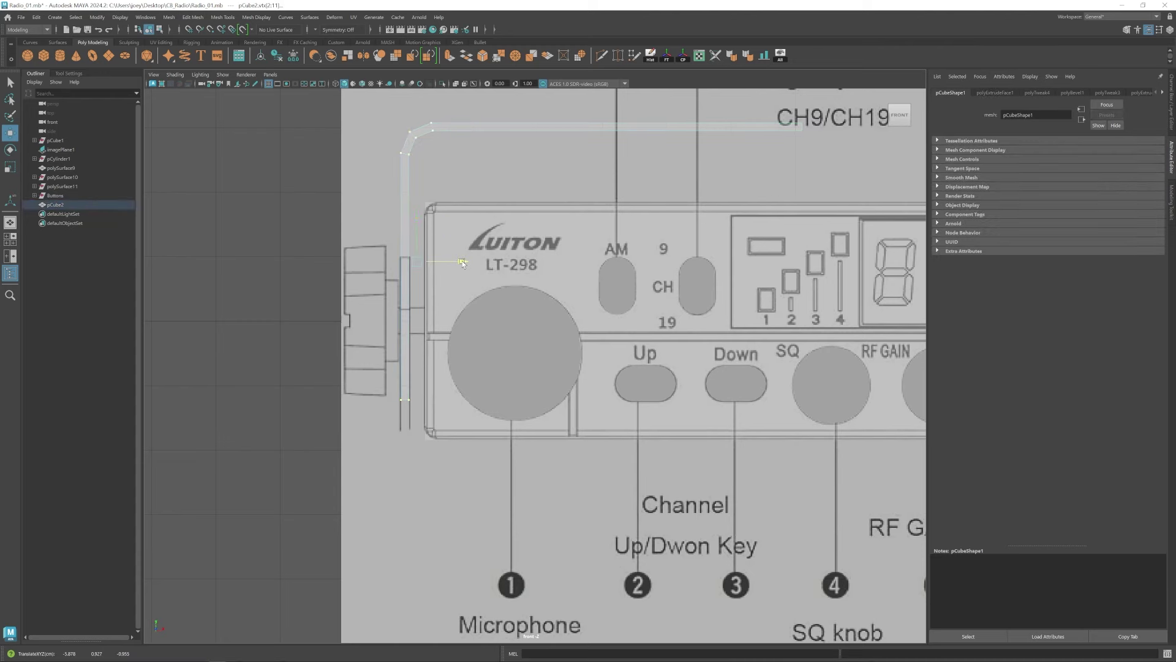
pyautogui.press('space')
pyautogui.press('space')
pyautogui.scroll(-3, 551, 319)
pyautogui.keyDown('alt'); pyautogui.moveTo(526, 319); pyautogui.dragTo(574, 356); pyautogui.keyUp('alt')
pyautogui.scroll(3, 564, 331)
pyautogui.moveTo(574, 356); pyautogui.dragTo(574, 389, button='right')
pyautogui.keyDown('alt'); pyautogui.moveTo(705, 294); pyautogui.dragTo(784, 309); pyautogui.keyUp('alt')
pyautogui.press('e')
pyautogui.click(560, 333)
pyautogui.press('w')
pyautogui.scroll(2, 581, 317)
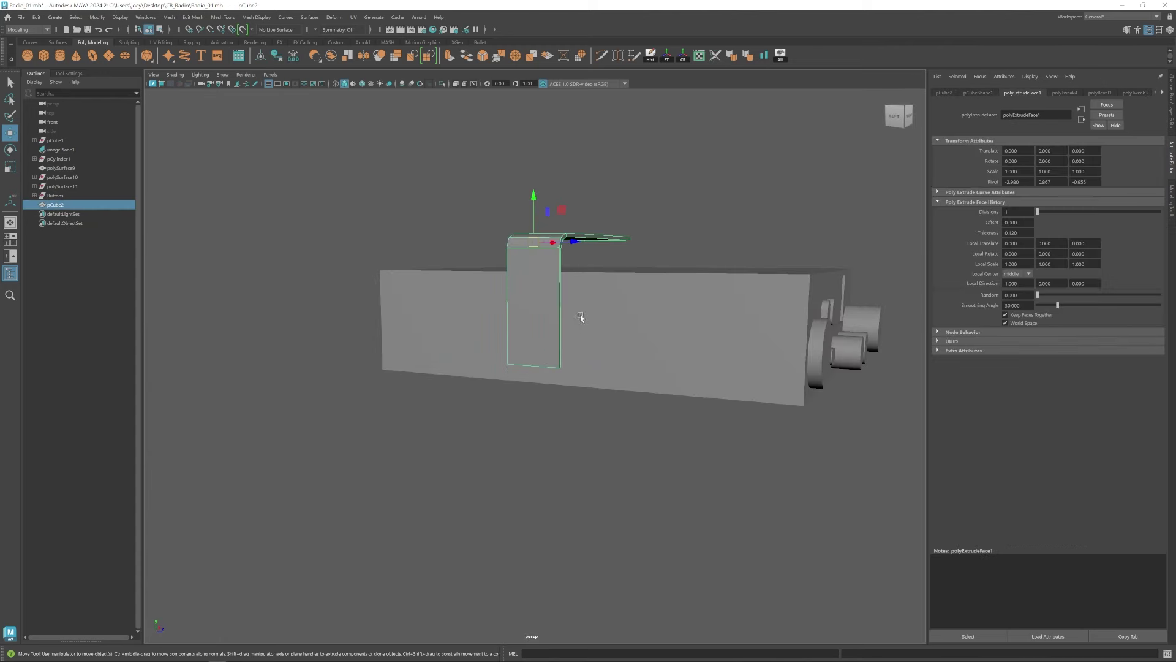
# Bevel the two bottom corner edges of the bracket's leg into rounded corners with a raised segment count and fraction.
pyautogui.keyDown('alt'); pyautogui.moveTo(528, 334); pyautogui.dragTo(502, 294); pyautogui.keyUp('alt')
pyautogui.moveTo(539, 343); pyautogui.dragTo(539, 306, button='right')
pyautogui.scroll(4, 575, 367)
pyautogui.click(583, 368)
pyautogui.keyDown('shift'); pyautogui.click(505, 390); pyautogui.keyUp('shift')
pyautogui.hotkey('ctrl', 'b')
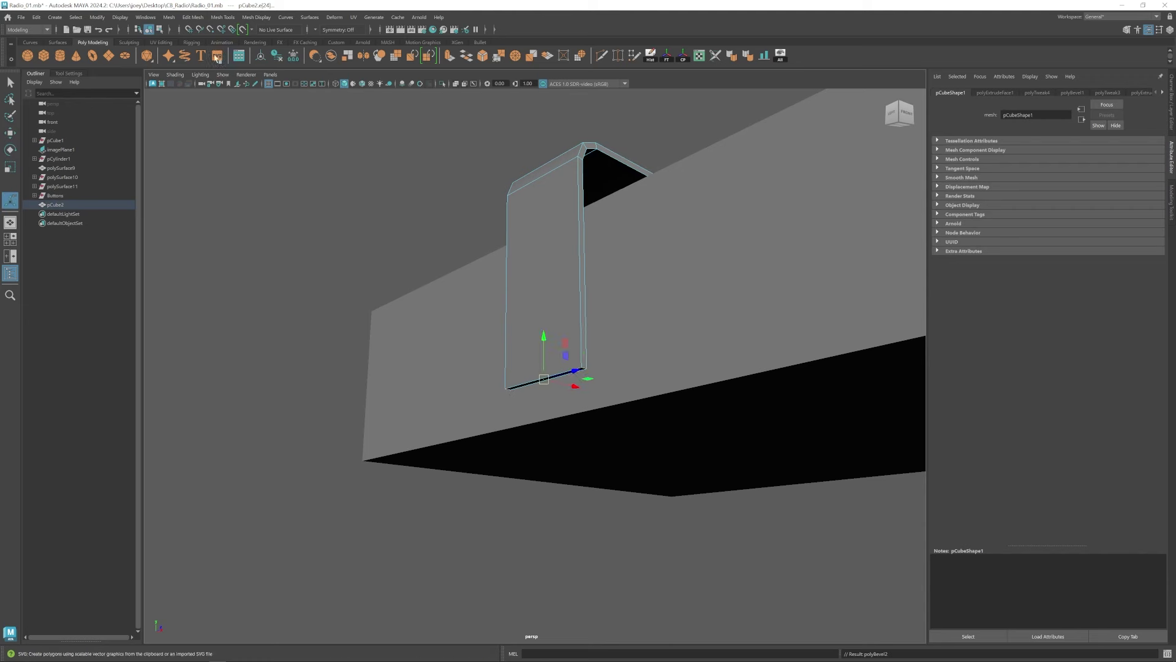
pyautogui.moveTo(1037, 180); pyautogui.dragTo(1048, 179)
pyautogui.moveTo(1099, 169); pyautogui.dragTo(1098, 171)
pyautogui.scroll(-5, 539, 331)
pyautogui.keyDown('alt'); pyautogui.moveTo(533, 275); pyautogui.dragTo(528, 343); pyautogui.keyUp('alt')
pyautogui.moveTo(531, 336); pyautogui.dragTo(560, 306, button='right')
pyautogui.click(534, 313)
# Try a mirrored copy of the bracket half with Duplicate Special.
pyautogui.keyDown('alt'); pyautogui.moveTo(551, 319); pyautogui.dragTo(466, 318); pyautogui.keyUp('alt')
pyautogui.press('w')
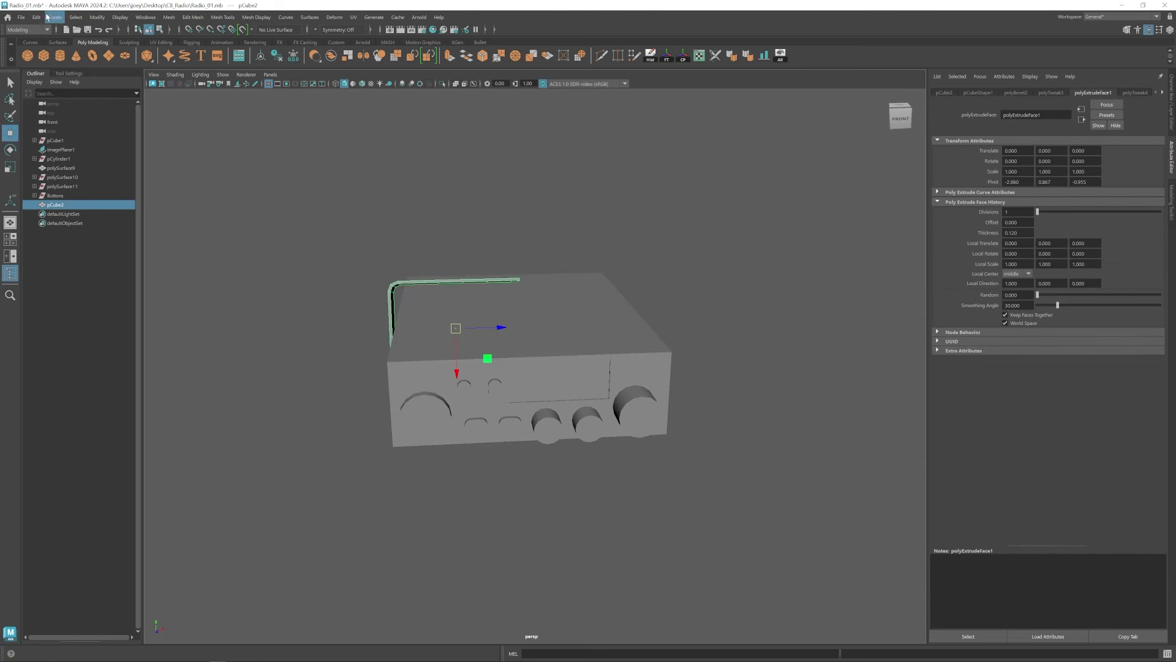
pyautogui.click(36, 17)
pyautogui.click(140, 164)
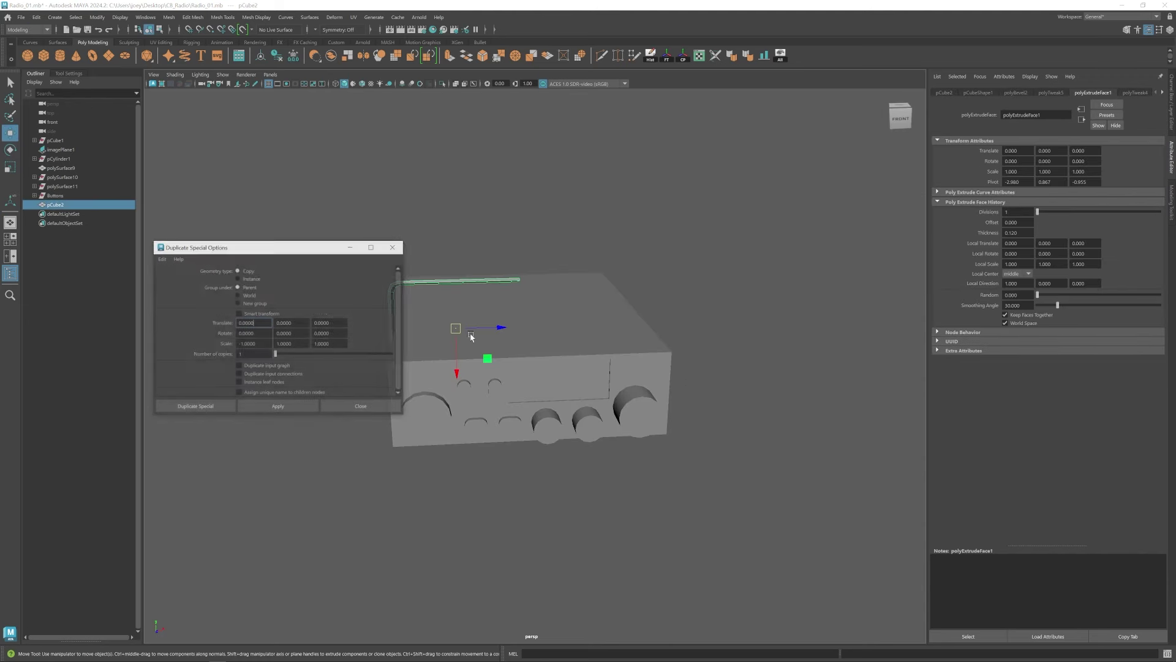
pyautogui.click(277, 408)
pyautogui.hotkey('ctrl', 'z')
pyautogui.click(361, 407)
# Duplicate the bracket half with an X scale of -1 and slide the copy to the opposite side of the radio.
pyautogui.keyDown('alt'); pyautogui.moveTo(545, 297); pyautogui.dragTo(518, 325); pyautogui.keyUp('alt')
pyautogui.click(36, 17)
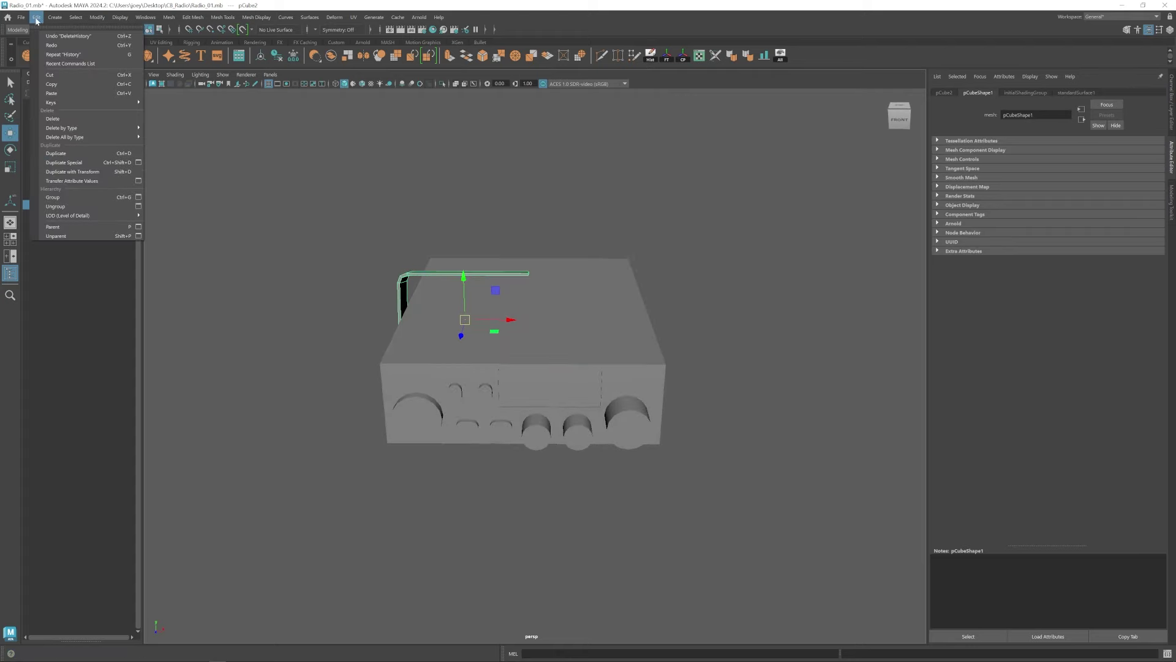
pyautogui.click(139, 184)
pyautogui.write('-1.0000')
pyautogui.click(278, 407)
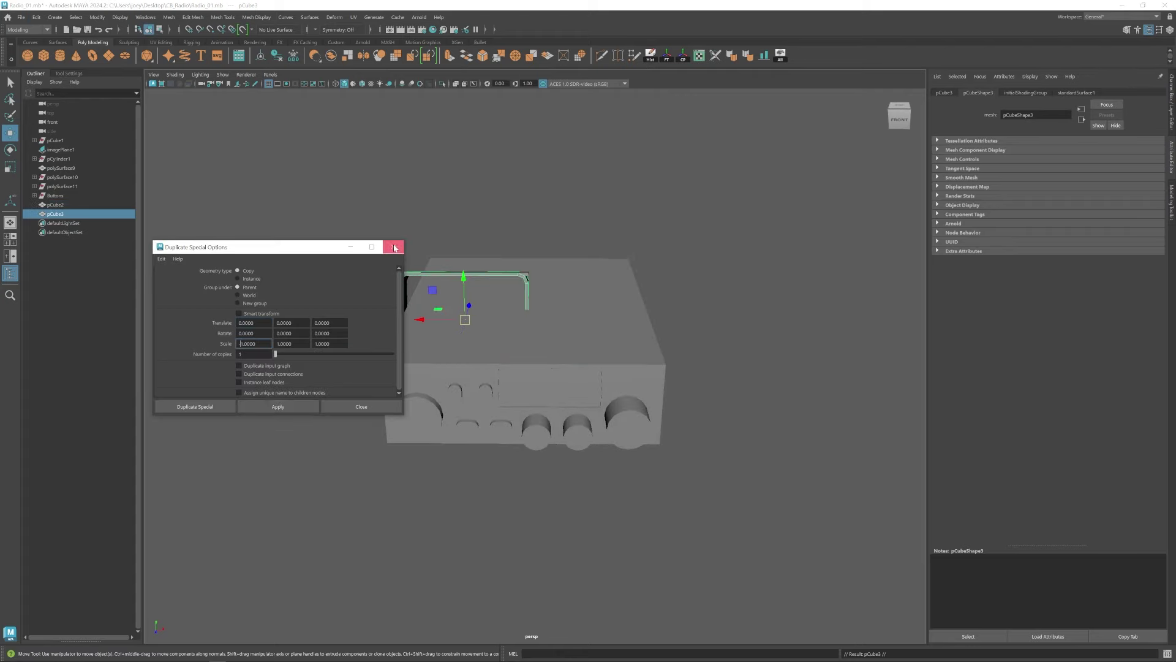
pyautogui.click(393, 247)
pyautogui.moveTo(419, 320); pyautogui.dragTo(547, 319)
# Combine the two bracket halves into a single mesh.
pyautogui.keyDown('alt'); pyautogui.moveTo(539, 319); pyautogui.dragTo(554, 346); pyautogui.keyUp('alt')
pyautogui.keyDown('shift'); pyautogui.click(429, 263); pyautogui.keyUp('shift')
pyautogui.click(170, 17)
pyautogui.click(182, 50)
# Delete the facing end faces of the two bracket halves and close the gap between them.
pyautogui.moveTo(540, 193); pyautogui.dragTo(541, 219, button='right')
pyautogui.moveTo(490, 202); pyautogui.dragTo(554, 294)
pyautogui.keyDown('ctrl'); pyautogui.moveTo(592, 187); pyautogui.dragTo(603, 267); pyautogui.keyUp('ctrl')
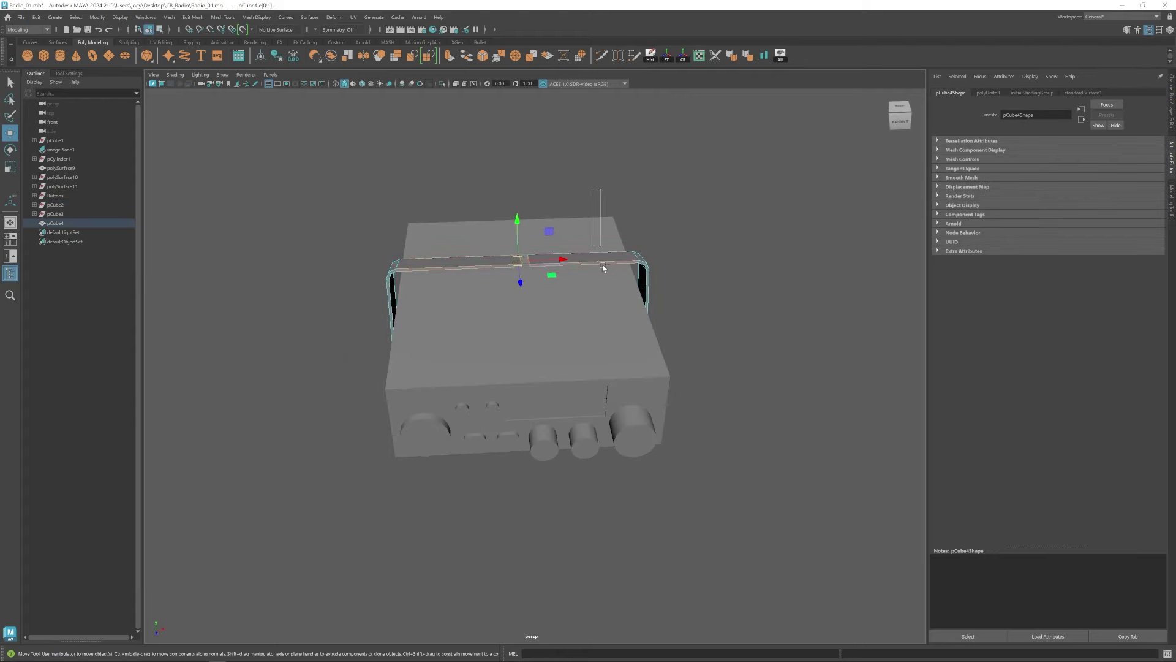
pyautogui.press('f')
pyautogui.keyDown('alt'); pyautogui.moveTo(588, 484); pyautogui.dragTo(545, 450); pyautogui.keyUp('alt')
pyautogui.moveTo(379, 307); pyautogui.dragTo(662, 478)
pyautogui.keyDown('ctrl'); pyautogui.moveTo(244, 255); pyautogui.dragTo(270, 518); pyautogui.keyUp('ctrl')
pyautogui.press('Delete')
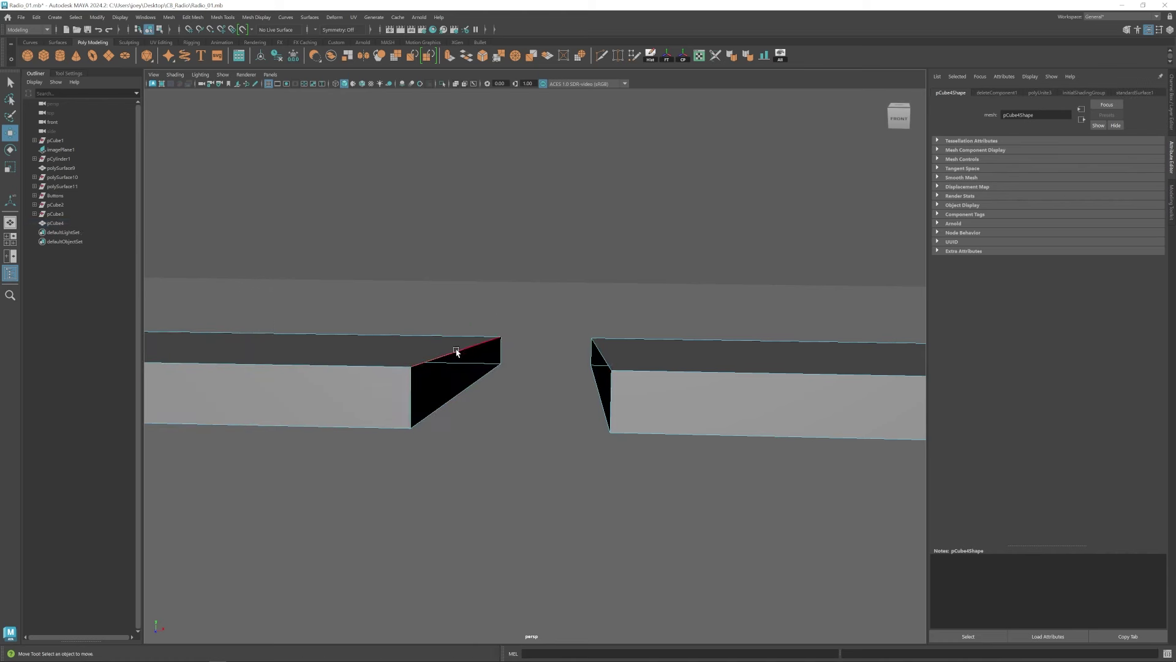
pyautogui.moveTo(630, 405)
pyautogui.keyDown('alt'); pyautogui.mouseDown()
pyautogui.moveTo(609, 331)
pyautogui.moveTo(581, 393)
pyautogui.moveTo(626, 399)
pyautogui.mouseUp(); pyautogui.keyUp('alt')
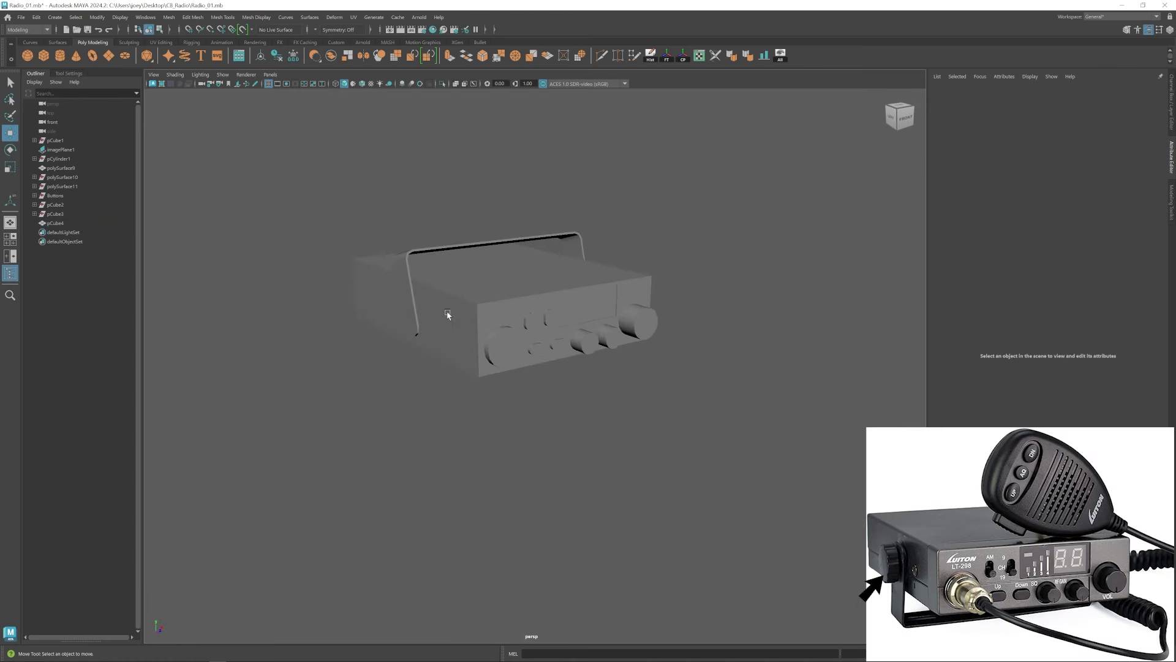
# Create a cylinder, align it to the bracket, rotate it 90 degrees around Z and place it outside the bracket's leg.
pyautogui.scroll(3, 563, 369)
pyautogui.click(60, 57)
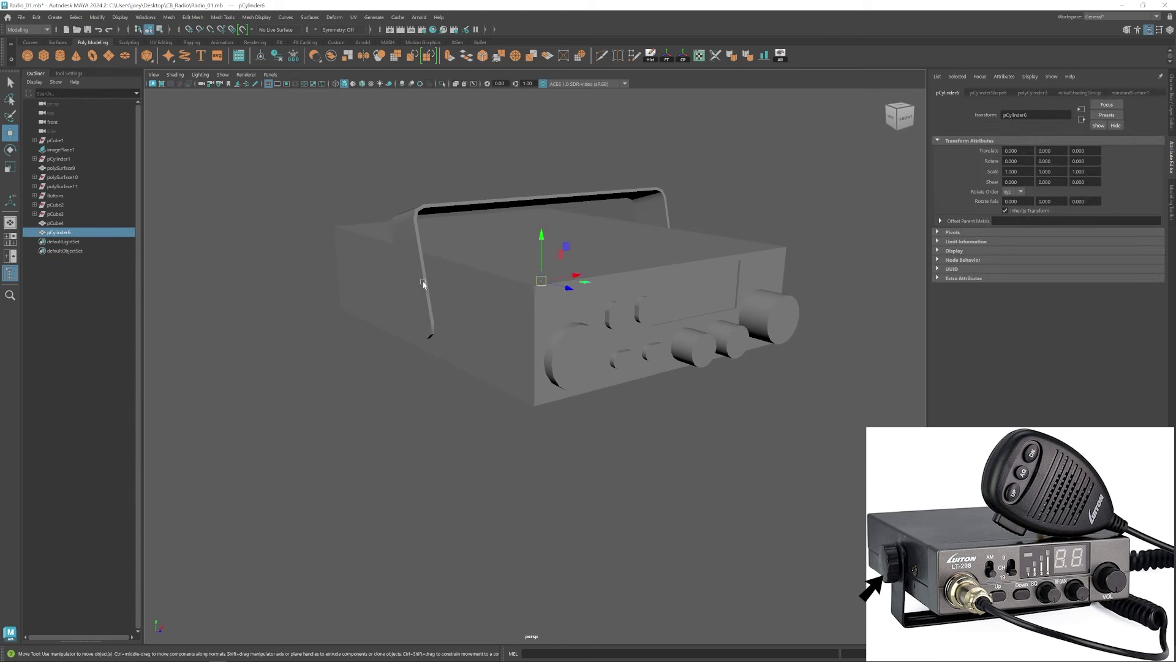
pyautogui.keyDown('shift'); pyautogui.click(423, 284); pyautogui.keyUp('shift')
pyautogui.press('m')
pyautogui.keyDown('ctrl'); pyautogui.click(444, 208); pyautogui.keyUp('ctrl')
pyautogui.keyDown('alt'); pyautogui.moveTo(446, 211); pyautogui.dragTo(407, 245); pyautogui.keyUp('alt')
pyautogui.press('e')
pyautogui.moveTo(532, 226); pyautogui.dragTo(324, 281)
pyautogui.press('w')
pyautogui.keyDown('alt'); pyautogui.moveTo(310, 360); pyautogui.dragTo(407, 333); pyautogui.keyUp('alt')
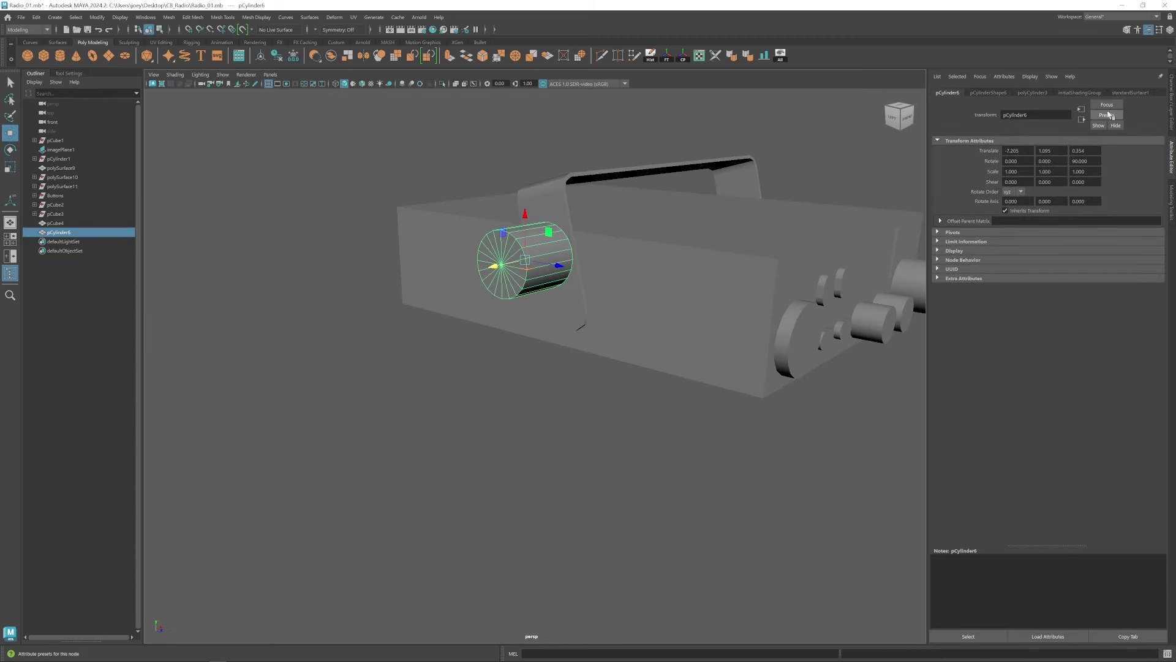
# Set the side knob cylinder's axis subdivisions to 21.
pyautogui.click(1032, 93)
pyautogui.keyDown('alt'); pyautogui.moveTo(521, 285); pyautogui.dragTo(524, 308, button='middle'); pyautogui.keyUp('alt')
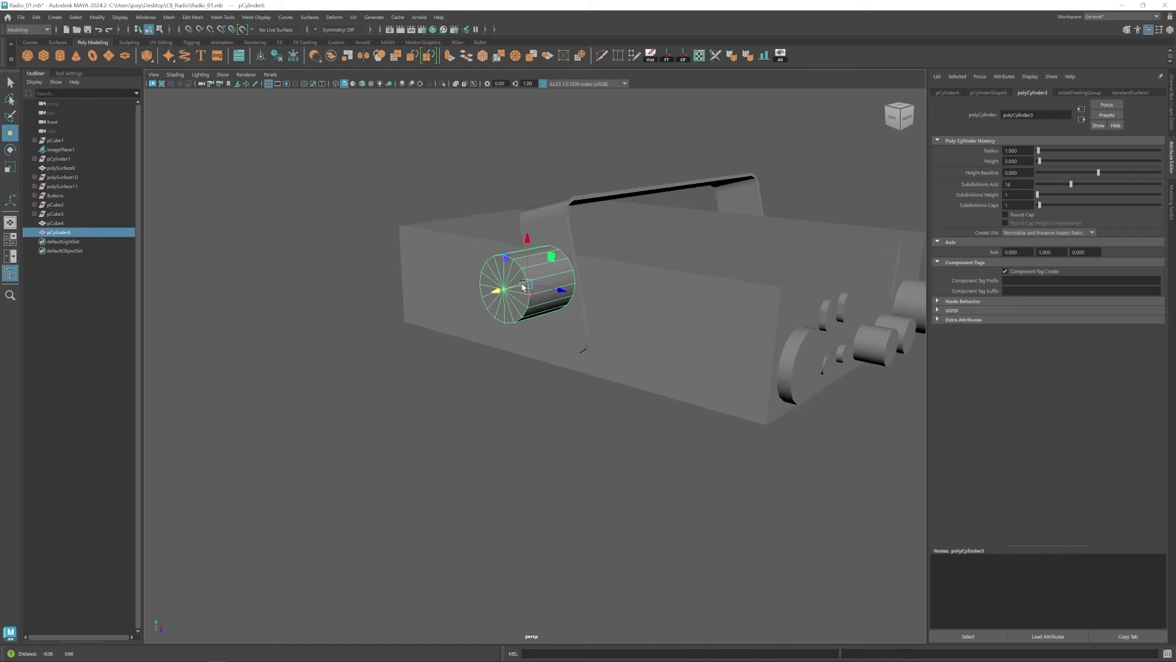
pyautogui.scroll(3, 533, 294)
pyautogui.keyDown('alt'); pyautogui.moveTo(541, 294); pyautogui.dragTo(567, 291); pyautogui.keyUp('alt')
pyautogui.keyDown('ctrl'); pyautogui.moveTo(1014, 184); pyautogui.dragTo(1035, 185); pyautogui.keyUp('ctrl')
# Extrude and scale spaced groups of side faces around the cylinder to form the knob's grip ridges.
pyautogui.press('F11')
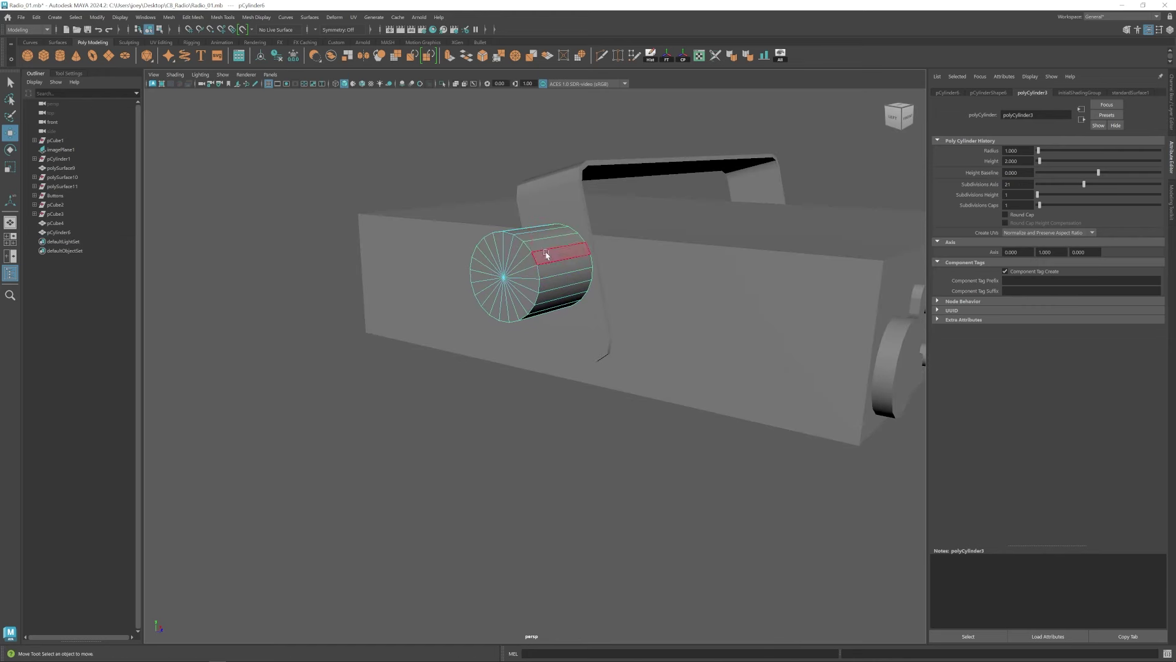
pyautogui.click(547, 255)
pyautogui.keyDown('shift'); pyautogui.click(553, 244); pyautogui.keyUp('shift')
pyautogui.keyDown('alt'); pyautogui.moveTo(544, 296); pyautogui.dragTo(587, 341); pyautogui.keyUp('alt')
pyautogui.click(599, 262)
pyautogui.keyDown('shift'); pyautogui.click(597, 271); pyautogui.keyUp('shift')
pyautogui.keyDown('shift'); pyautogui.click(594, 261); pyautogui.keyUp('shift')
pyautogui.keyDown('shift'); pyautogui.click(579, 266); pyautogui.keyUp('shift')
pyautogui.keyDown('shift'); pyautogui.click(603, 260); pyautogui.keyUp('shift')
pyautogui.hotkey('ctrl', 'e')
pyautogui.press('r')
# Fit the ridged knob's width and position to the side knob outline in the front reference.
pyautogui.keyDown('alt'); pyautogui.moveTo(544, 295); pyautogui.dragTo(420, 298); pyautogui.keyUp('alt')
pyautogui.moveTo(420, 298); pyautogui.dragTo(368, 292, button='right')
pyautogui.press('w')
pyautogui.moveTo(341, 184); pyautogui.dragTo(431, 365)
pyautogui.press('space')
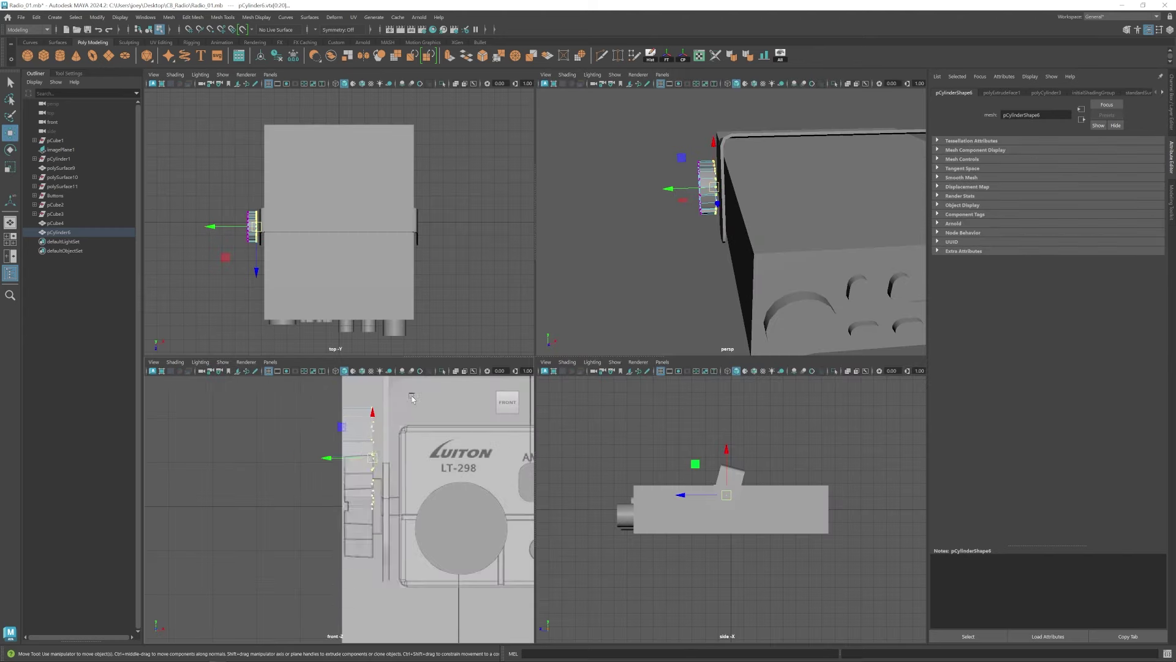
pyautogui.moveTo(358, 418); pyautogui.dragTo(397, 395, button='right')
pyautogui.moveTo(333, 414); pyautogui.dragTo(333, 464)
pyautogui.scroll(3, 325, 457)
pyautogui.keyDown('alt'); pyautogui.moveTo(299, 431); pyautogui.dragTo(290, 414, button='middle'); pyautogui.keyUp('alt')
pyautogui.click(290, 413)
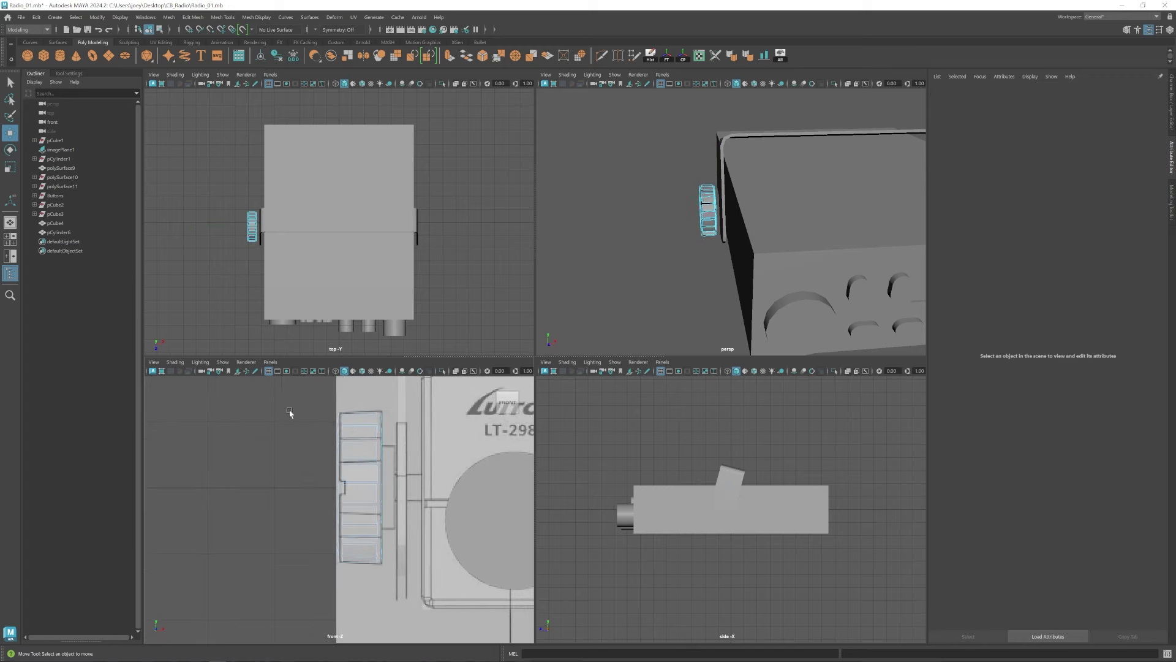
pyautogui.moveTo(290, 413); pyautogui.dragTo(346, 570)
pyautogui.press('r')
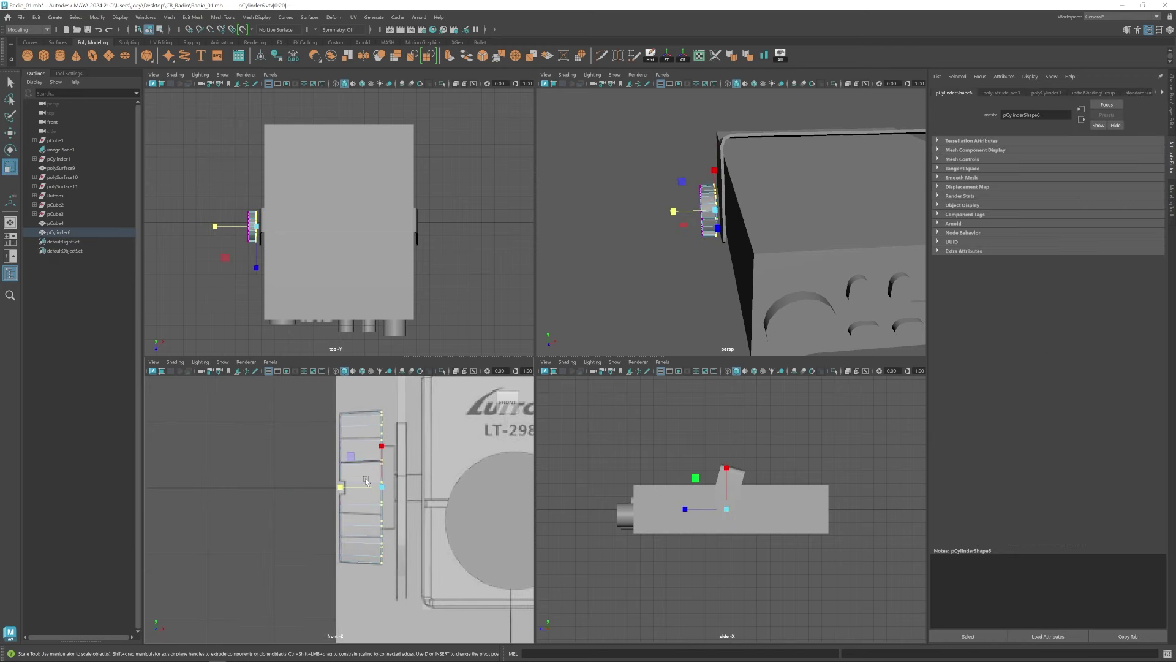
# Delete the cap faces on the knob's inner side, facing the bracket.
pyautogui.press('space')
pyautogui.keyDown('alt'); pyautogui.moveTo(573, 327); pyautogui.dragTo(588, 307); pyautogui.keyUp('alt')
pyautogui.press('w')
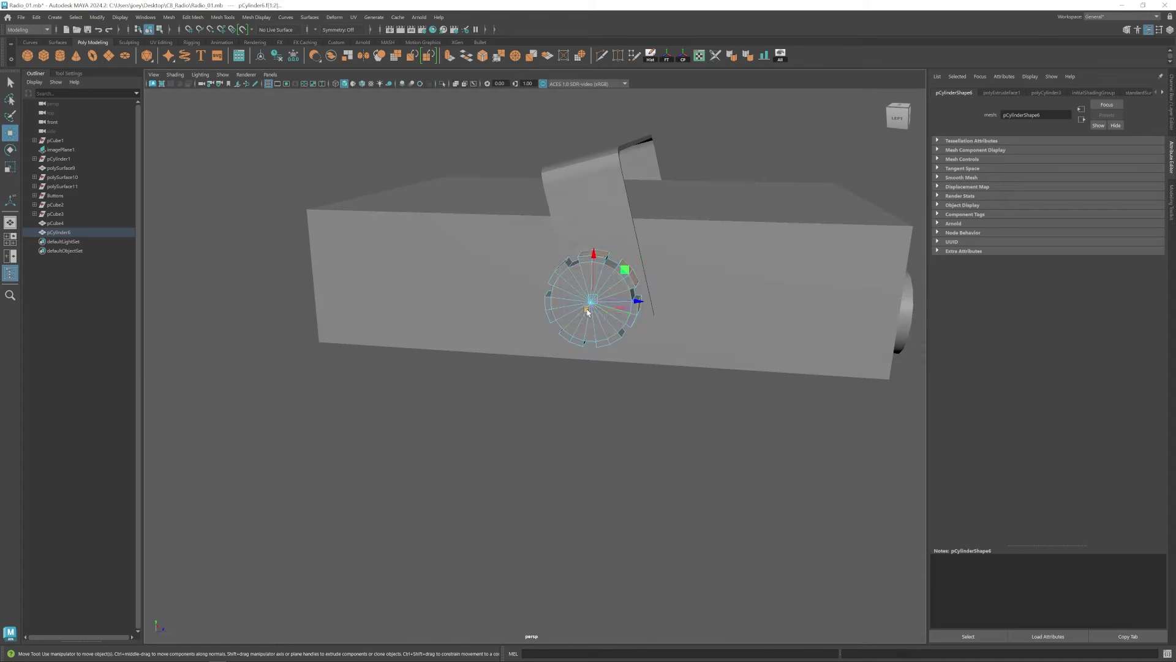
pyautogui.moveTo(588, 307); pyautogui.dragTo(588, 334, button='right')
pyautogui.keyDown('alt'); pyautogui.moveTo(585, 334); pyautogui.dragTo(469, 375); pyautogui.keyUp('alt')
pyautogui.keyDown('alt'); pyautogui.moveTo(529, 280); pyautogui.dragTo(525, 320); pyautogui.keyUp('alt')
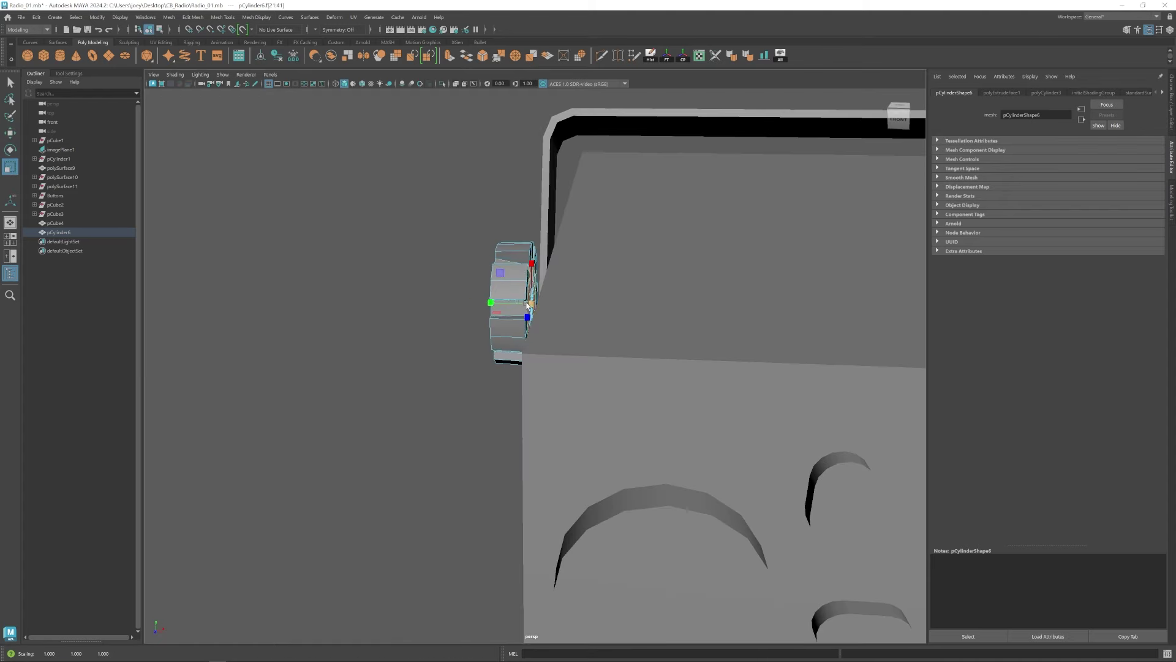
pyautogui.press('Delete')
# Extrude the knob's open border loop and scale it inward to the collar size in the front reference.
pyautogui.moveTo(526, 291); pyautogui.dragTo(527, 263, button='right')
pyautogui.doubleClick(530, 291)
pyautogui.keyDown('alt'); pyautogui.moveTo(539, 292); pyautogui.dragTo(521, 301); pyautogui.keyUp('alt')
pyautogui.hotkey('ctrl', 'e')
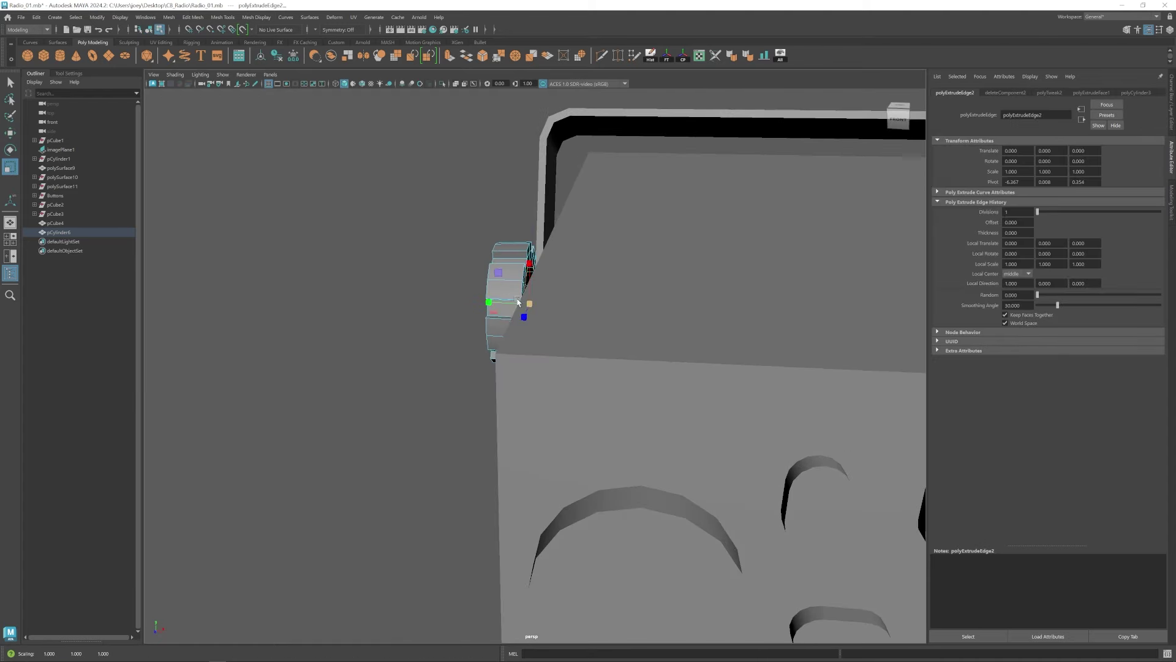
pyautogui.press('space')
pyautogui.press('space')
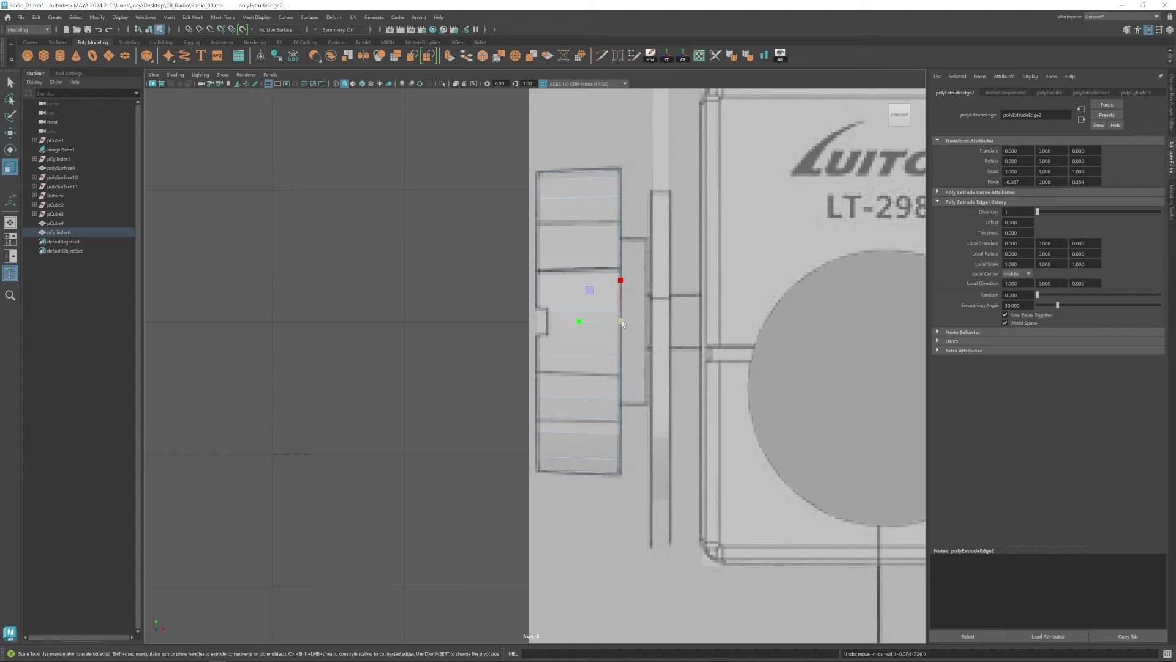
pyautogui.press('space')
pyautogui.press('space')
# Extrude the inner border loop toward the bracket to form the knob's collar.
pyautogui.keyDown('alt'); pyautogui.moveTo(554, 299); pyautogui.dragTo(521, 305); pyautogui.keyUp('alt')
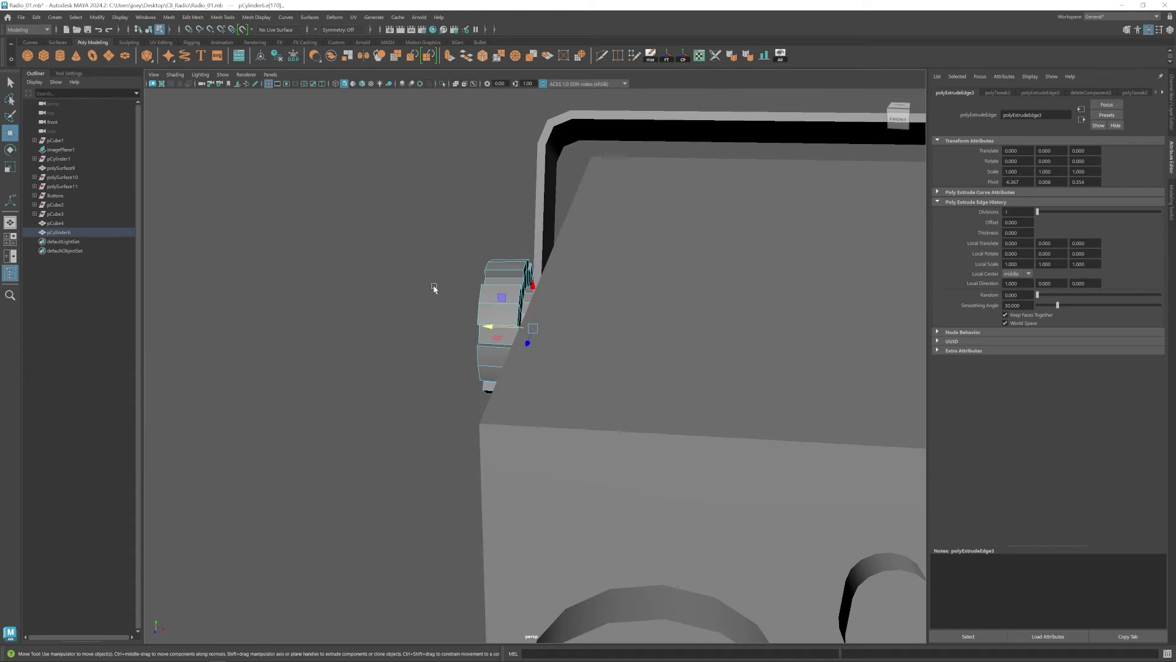
pyautogui.doubleClick(10, 167)
pyautogui.press('space')
pyautogui.press('space')
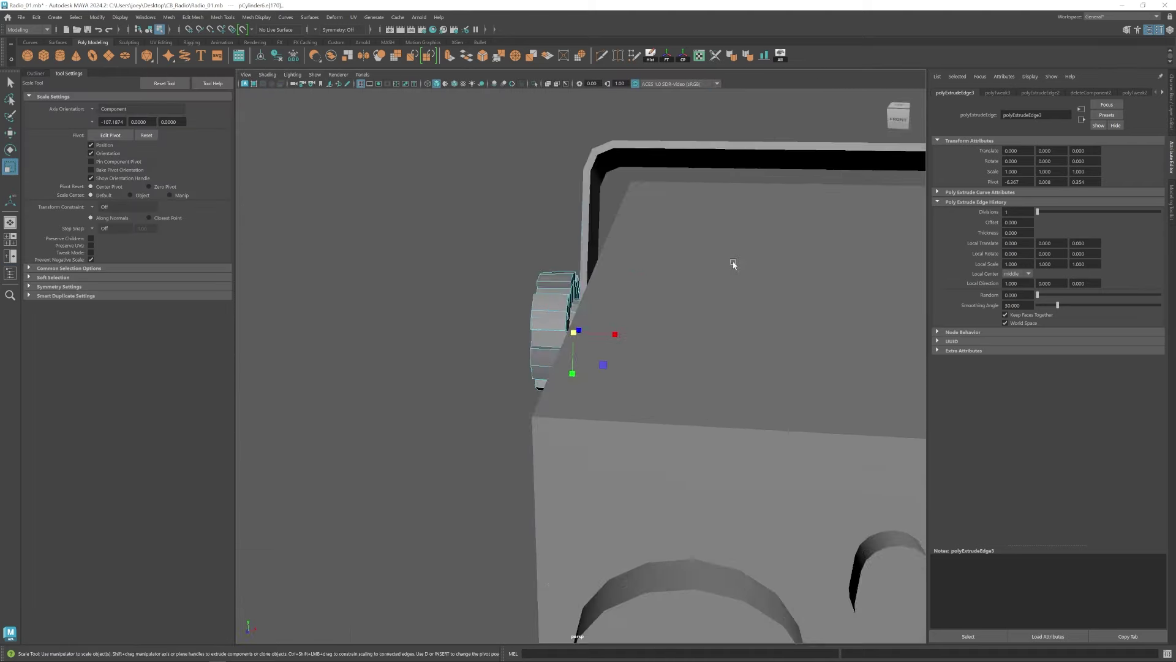
pyautogui.keyDown('alt'); pyautogui.moveTo(733, 263); pyautogui.dragTo(773, 273); pyautogui.keyUp('alt')
pyautogui.press('w')
pyautogui.click(590, 373)
pyautogui.click(502, 417)
pyautogui.keyDown('alt'); pyautogui.moveTo(542, 423); pyautogui.dragTo(559, 361); pyautogui.keyUp('alt')
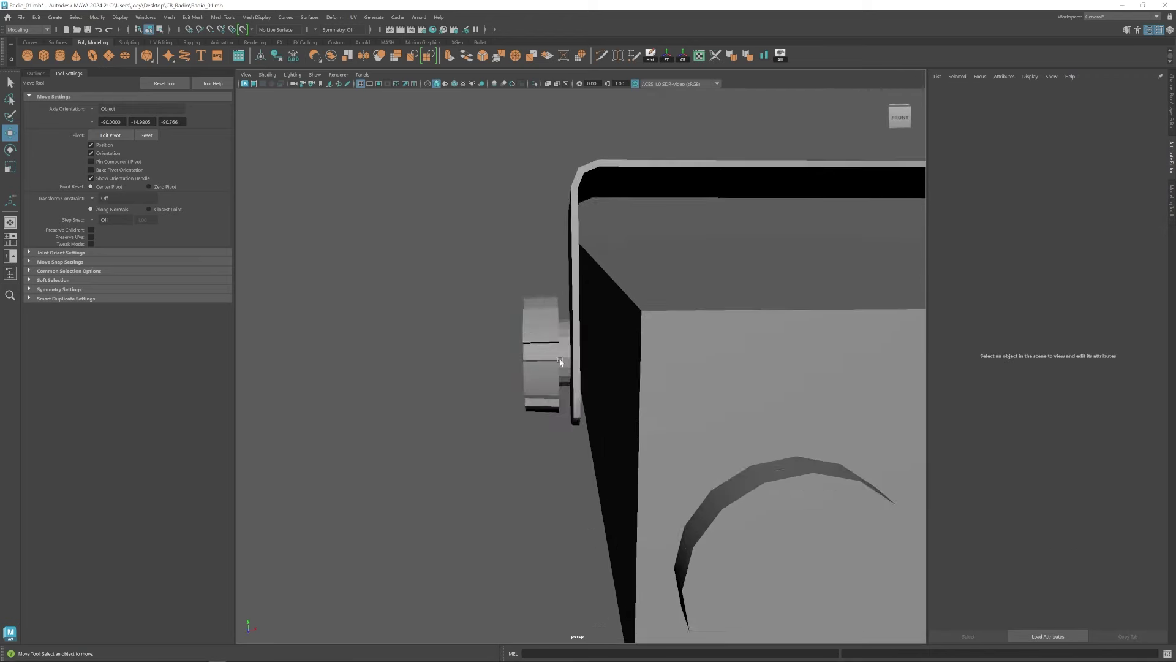
# Add a 12-sided cylinder, align it with the knob and scale it into a short shaft between the bracket and the radio body.
pyautogui.click(560, 361)
pyautogui.press('space')
pyautogui.click(441, 416)
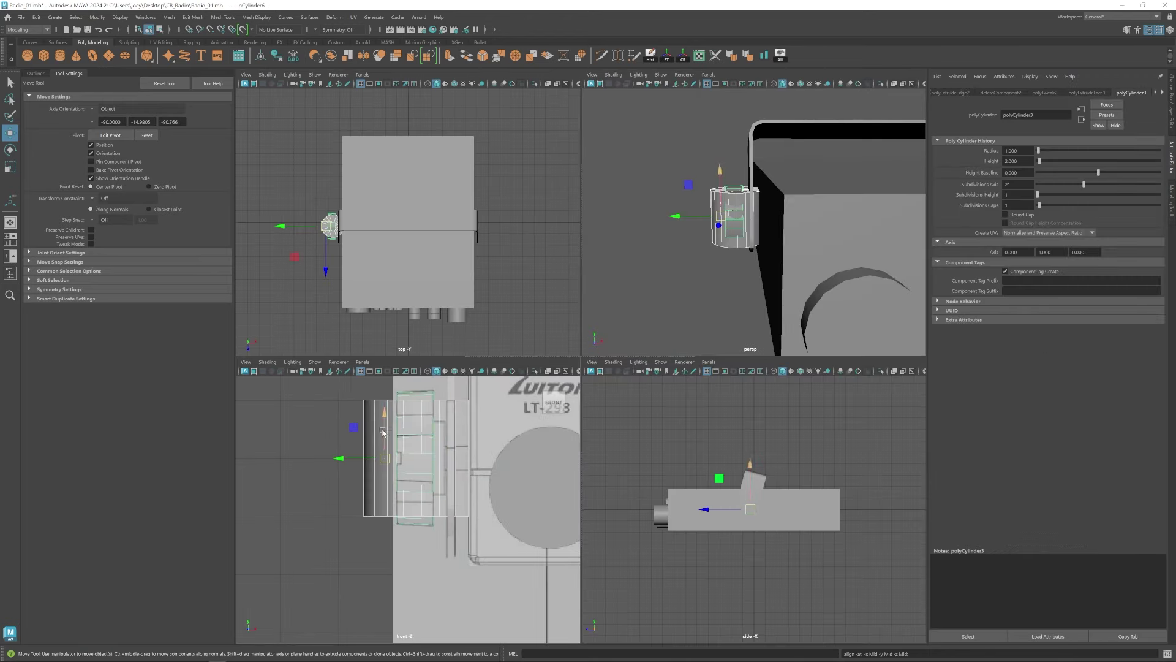
pyautogui.press('e')
pyautogui.press('r')
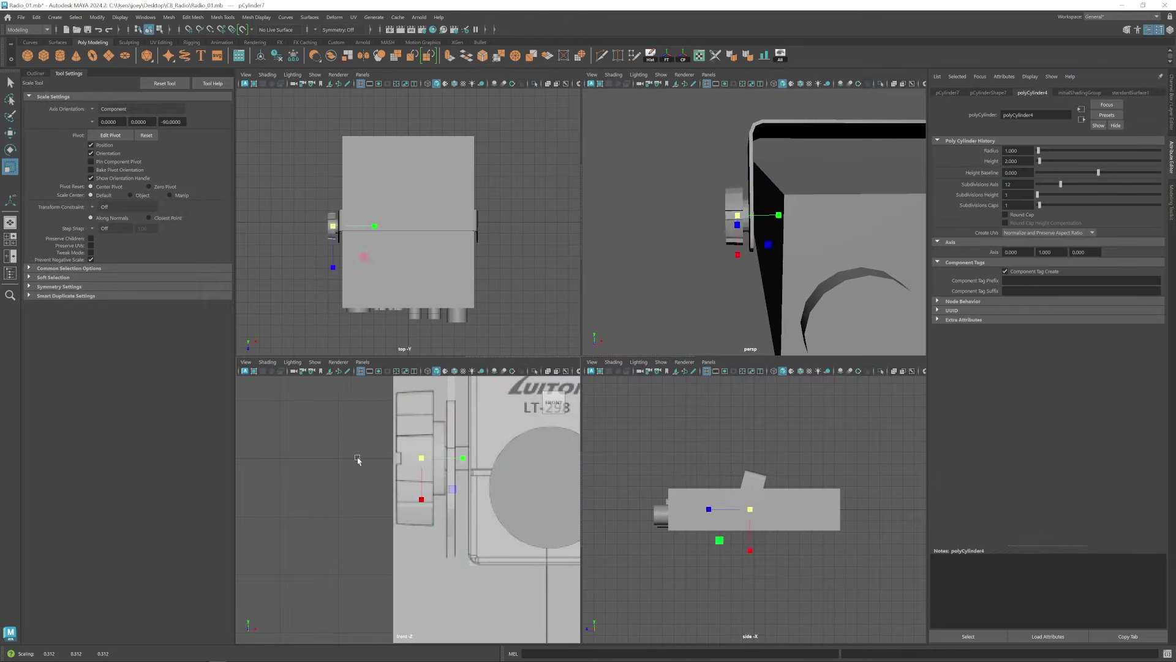
pyautogui.press('space')
pyautogui.scroll(4, 543, 368)
pyautogui.press('w')
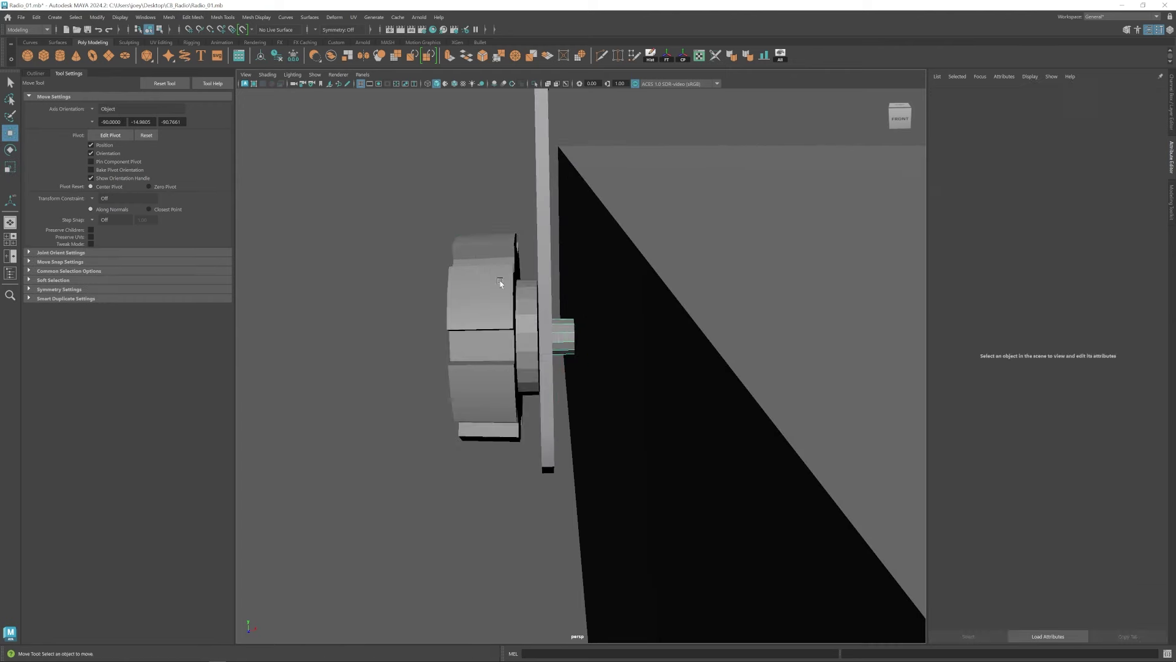
pyautogui.click(500, 283)
pyautogui.moveTo(399, 340); pyautogui.dragTo(396, 340)
pyautogui.click(564, 336)
pyautogui.press('q')
pyautogui.click(560, 334)
pyautogui.moveTo(562, 336); pyautogui.dragTo(565, 361, button='right')
pyautogui.press('w')
pyautogui.click(558, 331)
# Cut edge loops into the display panel with Multi-Cut along the side borders of the digit window in the front reference.
pyautogui.scroll(-5, 612, 380)
pyautogui.scroll(-2, 631, 398)
pyautogui.keyDown('alt'); pyautogui.moveTo(631, 399); pyautogui.dragTo(630, 373); pyautogui.keyUp('alt')
pyautogui.scroll(3, 674, 401)
pyautogui.click(678, 399)
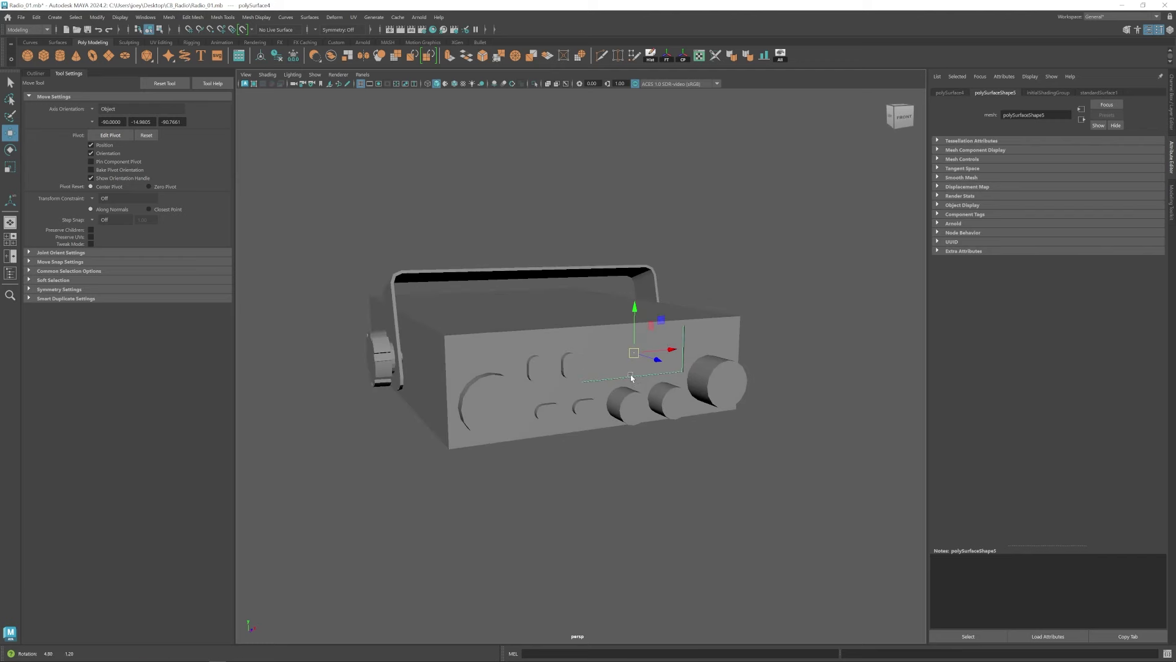
pyautogui.press('space')
pyautogui.press('space')
pyautogui.scroll(5, 597, 402)
pyautogui.keyDown('alt'); pyautogui.moveTo(597, 401); pyautogui.dragTo(379, 438, button='middle'); pyautogui.keyUp('alt')
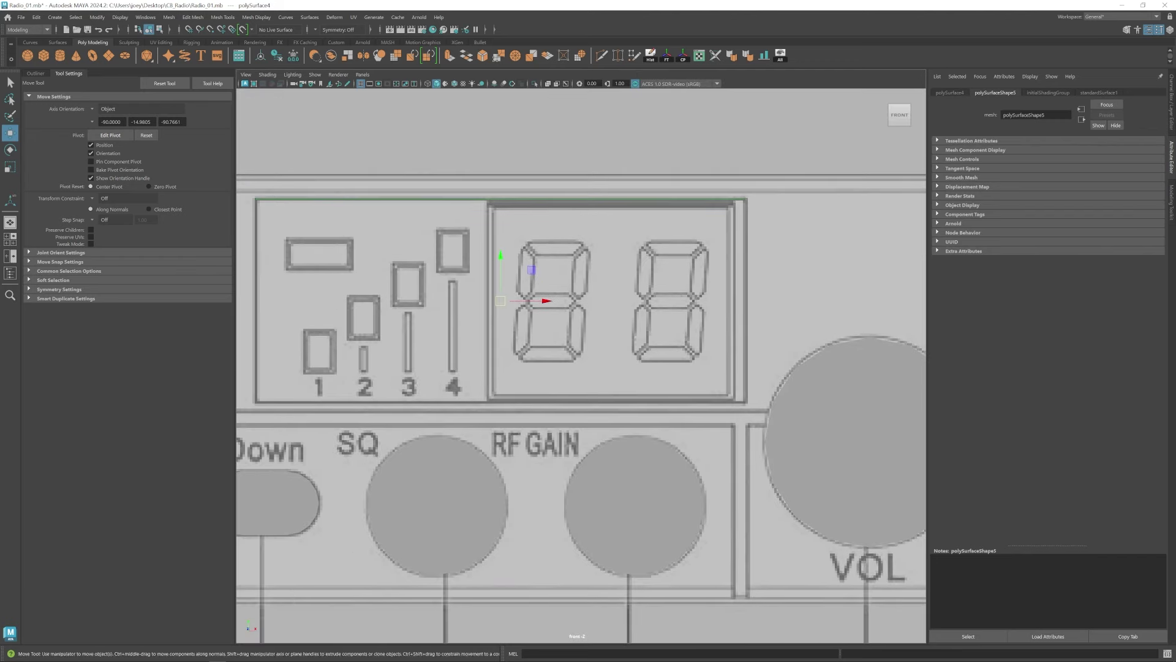
pyautogui.click(603, 56)
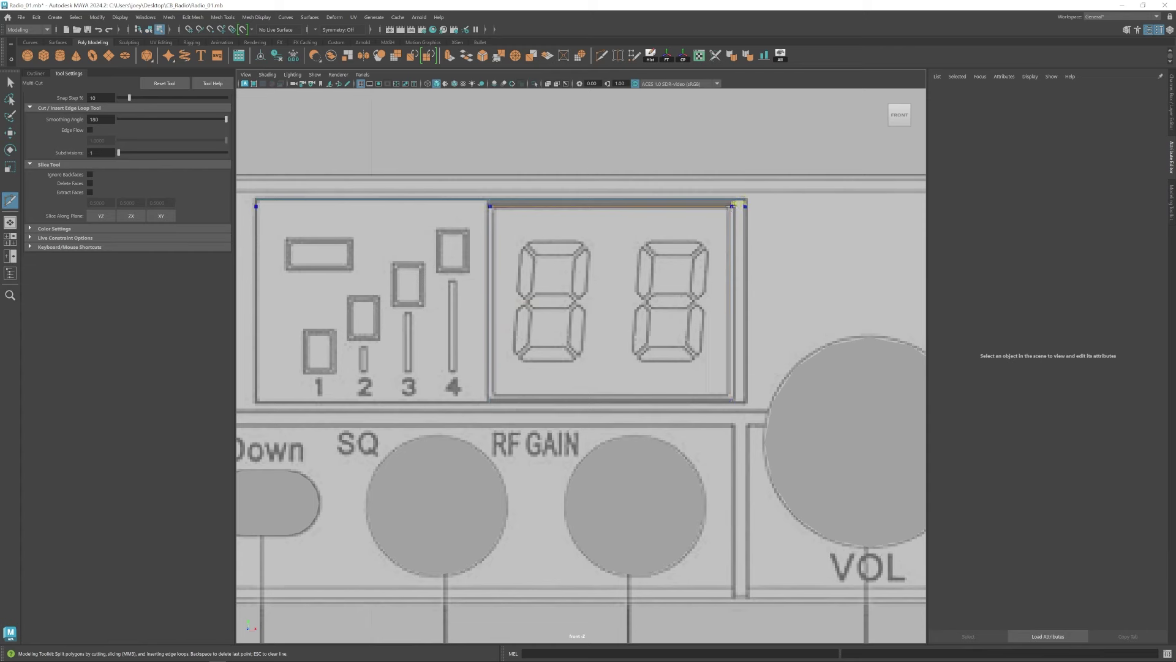
pyautogui.press('w')
# Insert a horizontal edge loop across the digit window and set the Scale tool's axis orientation to Object to fit the edges to the frame.
pyautogui.click(223, 17)
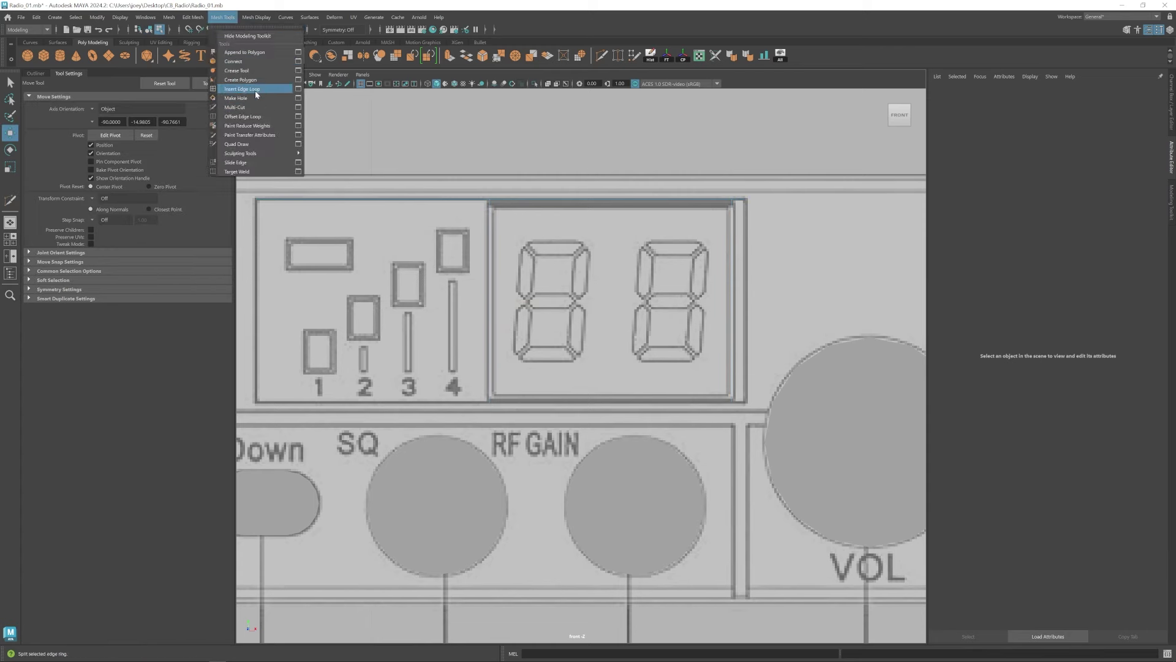
pyautogui.click(255, 91)
pyautogui.click(733, 241)
pyautogui.press('r')
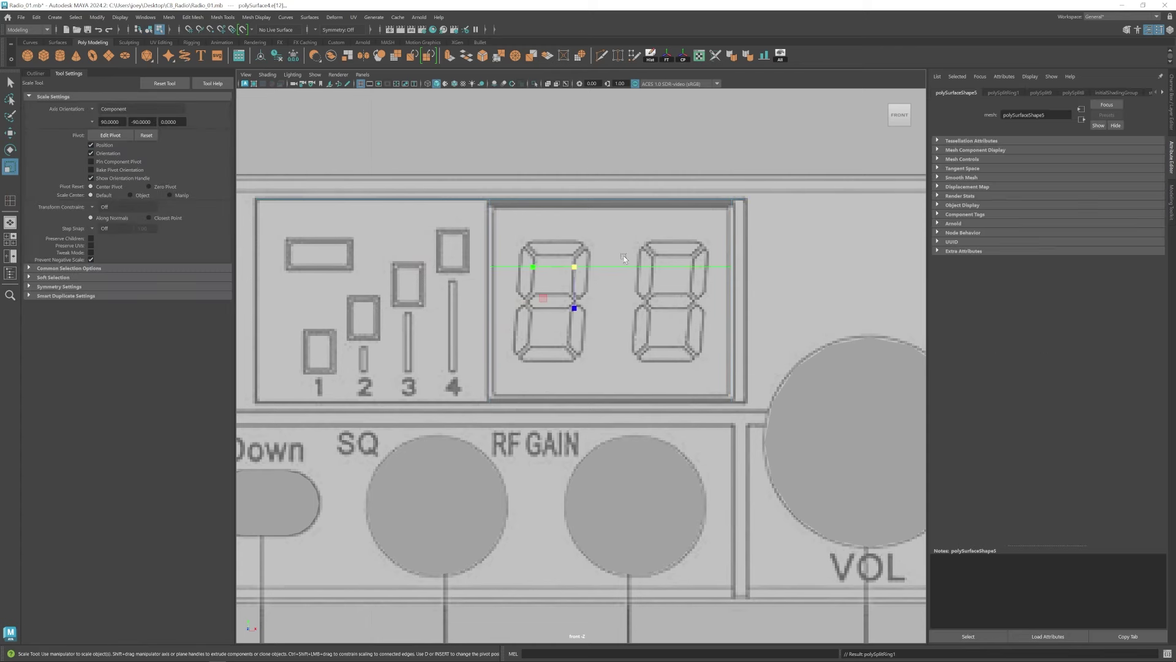
pyautogui.click(93, 109)
pyautogui.click(107, 123)
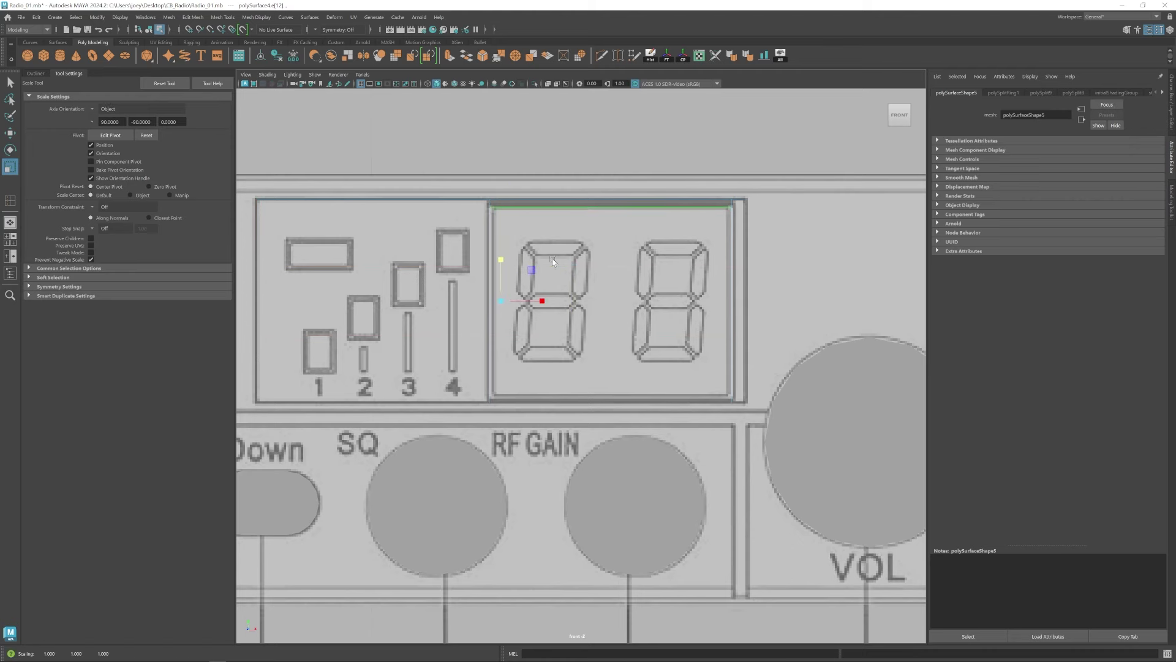
# Inspect the display panel's new edges around the digit window in the perspective view.
pyautogui.press('space')
pyautogui.press('space')
pyautogui.keyDown('alt'); pyautogui.moveTo(790, 255); pyautogui.dragTo(795, 348, button='right'); pyautogui.keyUp('alt')
pyautogui.keyDown('alt'); pyautogui.moveTo(794, 348); pyautogui.dragTo(672, 319, button='middle'); pyautogui.keyUp('alt')
pyautogui.click(633, 333)
pyautogui.press('f')
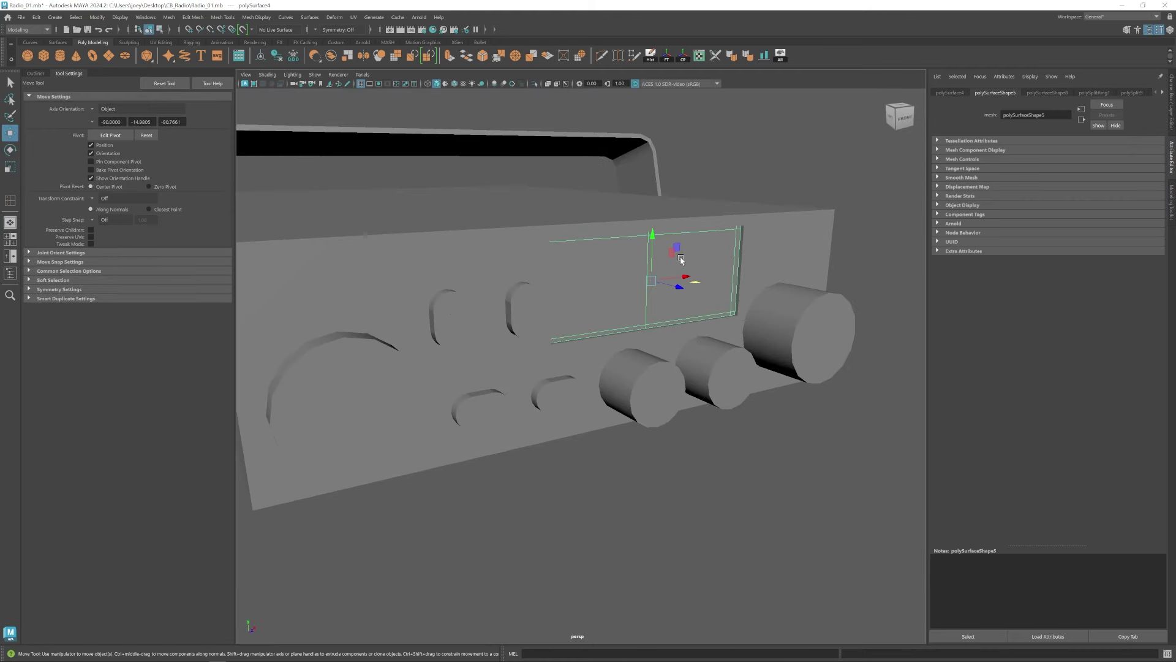
pyautogui.keyDown('alt'); pyautogui.moveTo(654, 307); pyautogui.dragTo(664, 322); pyautogui.keyUp('alt')
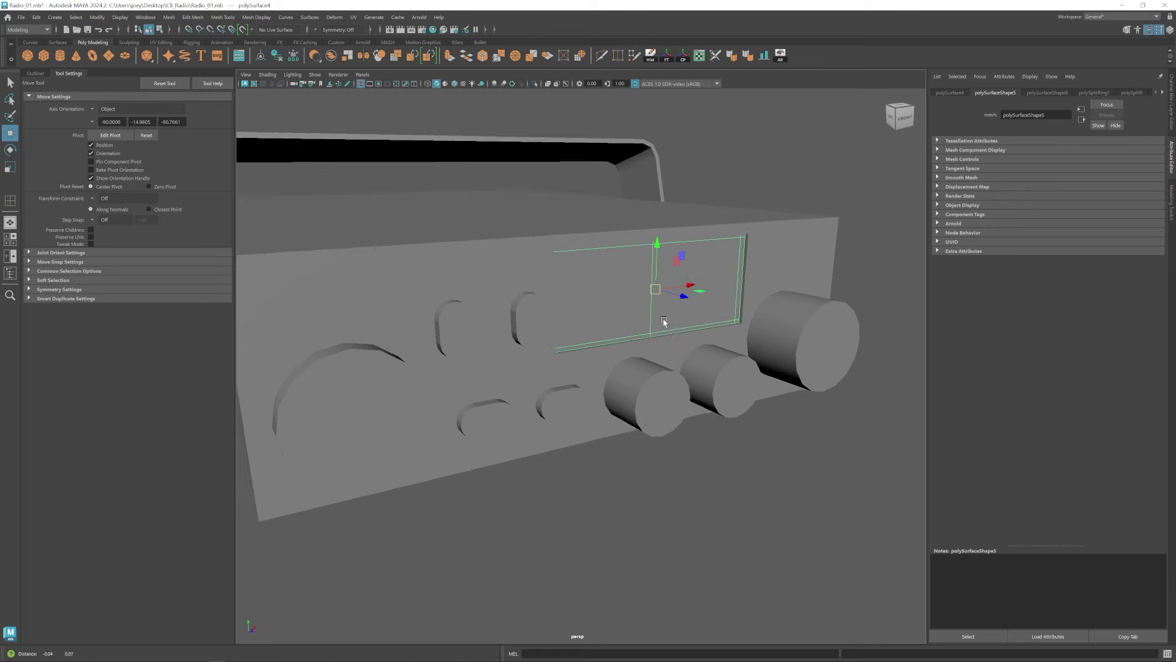
pyautogui.keyDown('alt'); pyautogui.moveTo(664, 323); pyautogui.dragTo(723, 313, button='right'); pyautogui.keyUp('alt')
pyautogui.moveTo(736, 291); pyautogui.dragTo(742, 293)
pyautogui.keyDown('alt'); pyautogui.moveTo(729, 324); pyautogui.dragTo(653, 321, button='right'); pyautogui.keyUp('alt')
# Cut edges across the indicator area with Multi-Cut to outline the small rectangle and the four numbered markers in the front reference.
pyautogui.press('space')
pyautogui.press('space')
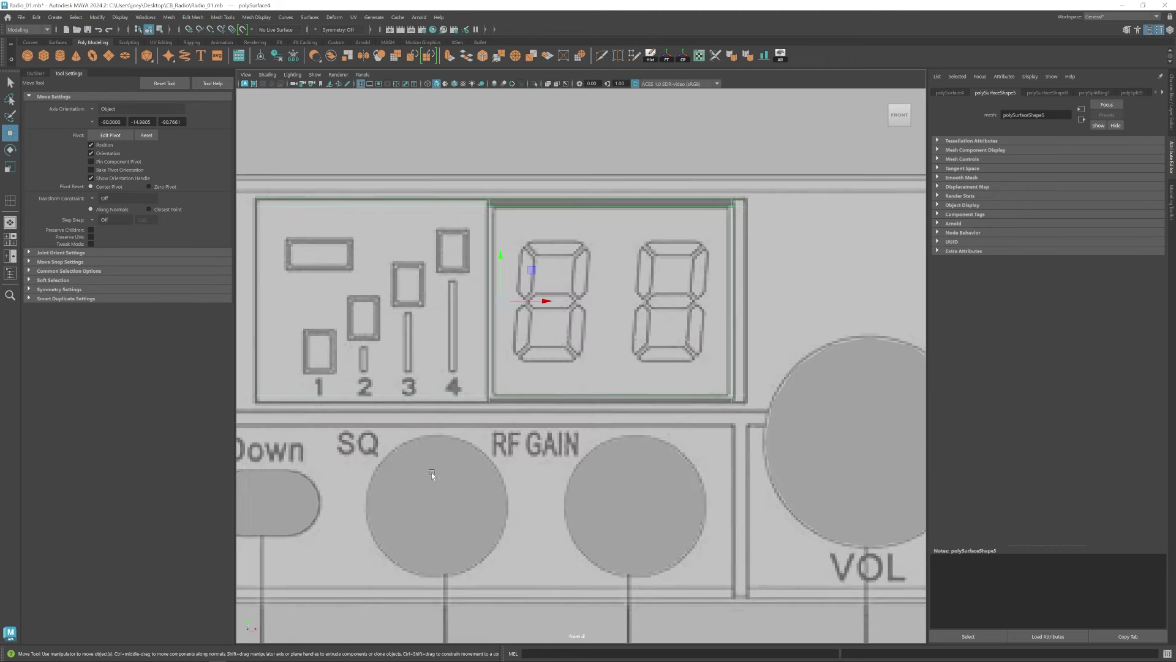
pyautogui.keyDown('alt'); pyautogui.moveTo(433, 472); pyautogui.dragTo(540, 484, button='middle'); pyautogui.keyUp('alt')
pyautogui.click(601, 55)
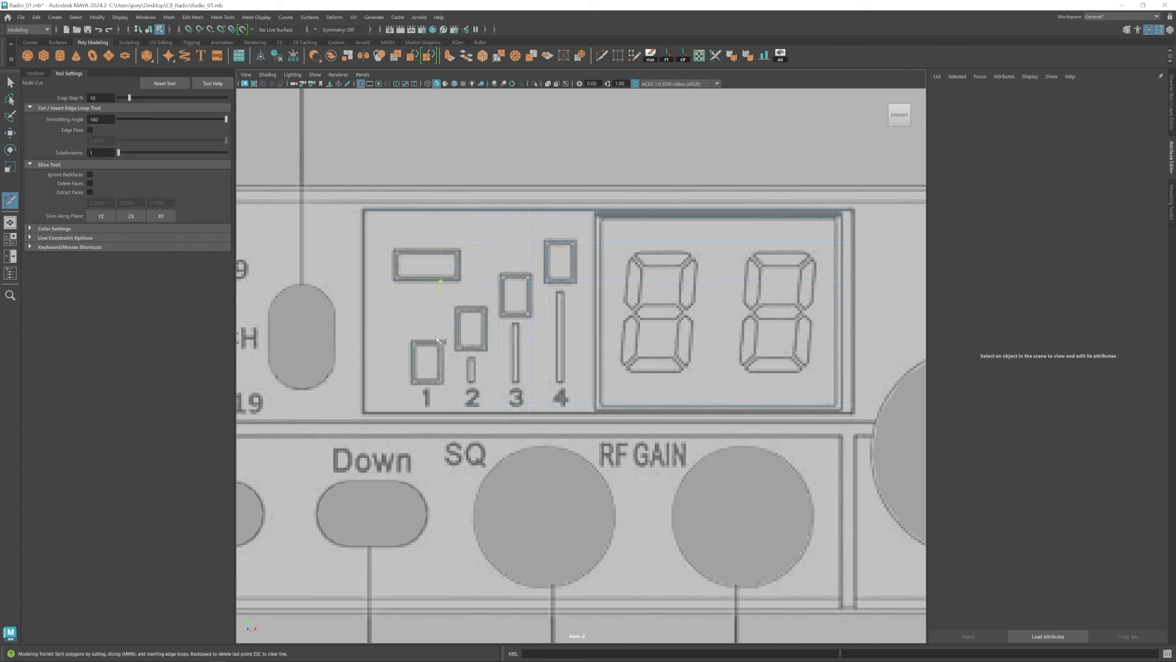
pyautogui.press('w')
# Move the indicator area's cut edges and vertices to line up with the rectangular marker outlines in the front reference.
pyautogui.click(470, 307)
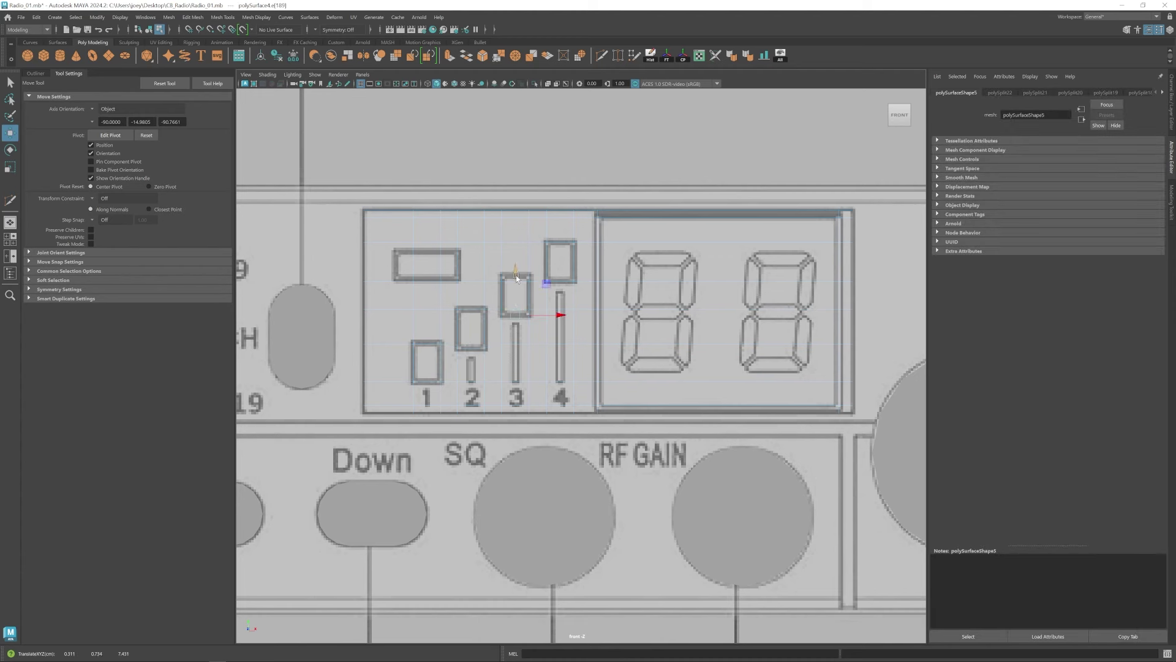
pyautogui.click(515, 250)
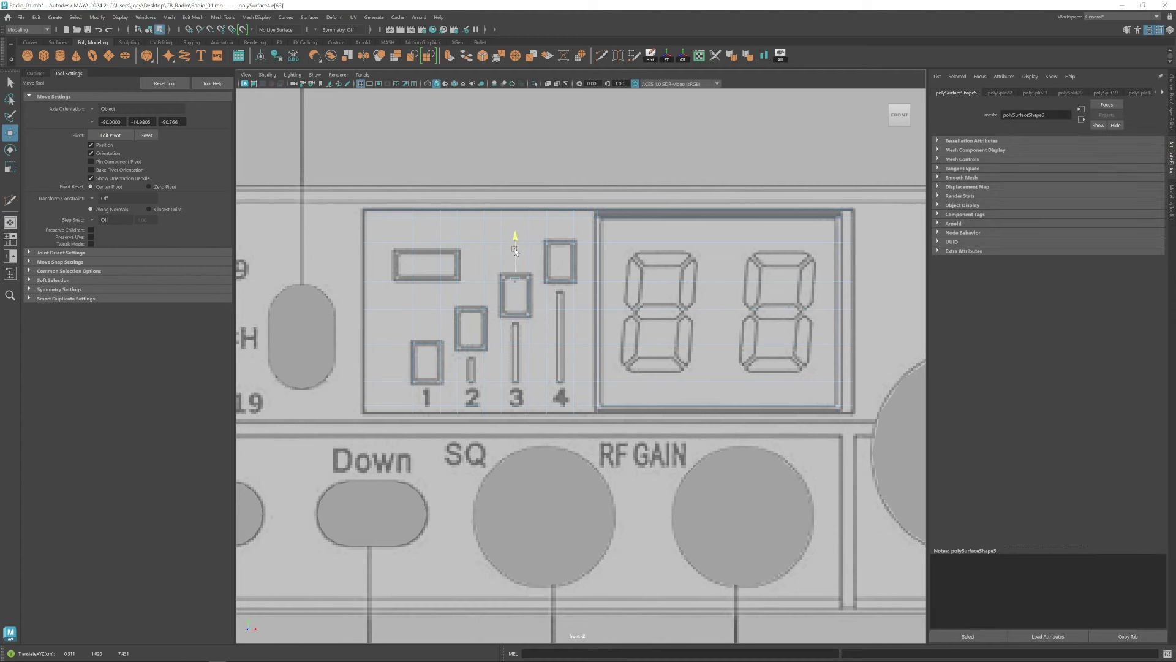
pyautogui.click(419, 248)
pyautogui.moveTo(429, 213); pyautogui.dragTo(475, 266)
pyautogui.click(422, 280)
pyautogui.click(414, 267)
# Examine the display panel's edge layout and the front panel parts against the photo reference in perspective.
pyautogui.press('space')
pyautogui.press('space')
pyautogui.keyDown('alt'); pyautogui.moveTo(704, 275); pyautogui.dragTo(638, 322); pyautogui.keyUp('alt')
pyautogui.moveTo(638, 323); pyautogui.dragTo(736, 227, button='right')
pyautogui.scroll(-5, 737, 228)
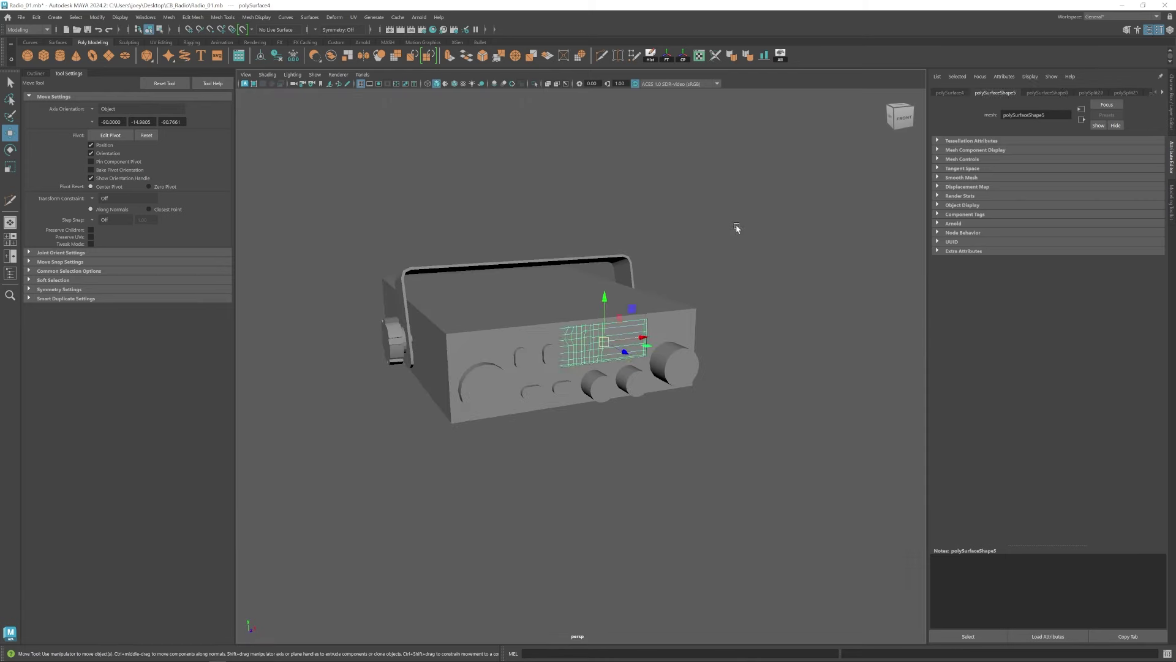
pyautogui.scroll(5, 615, 288)
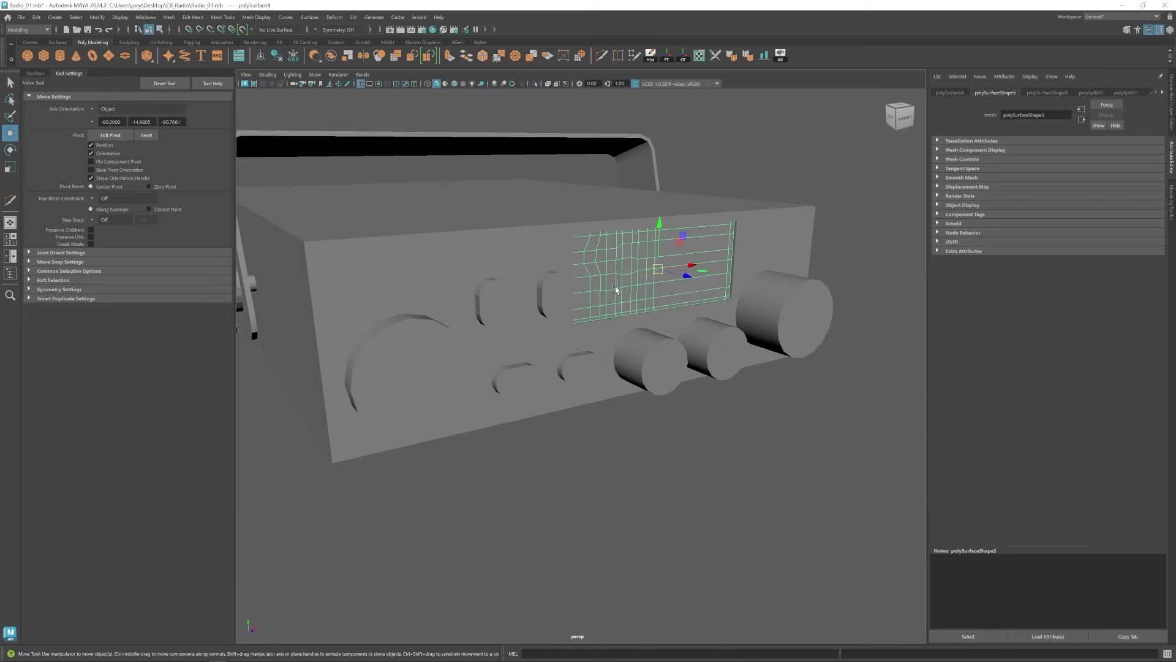
pyautogui.press('space')
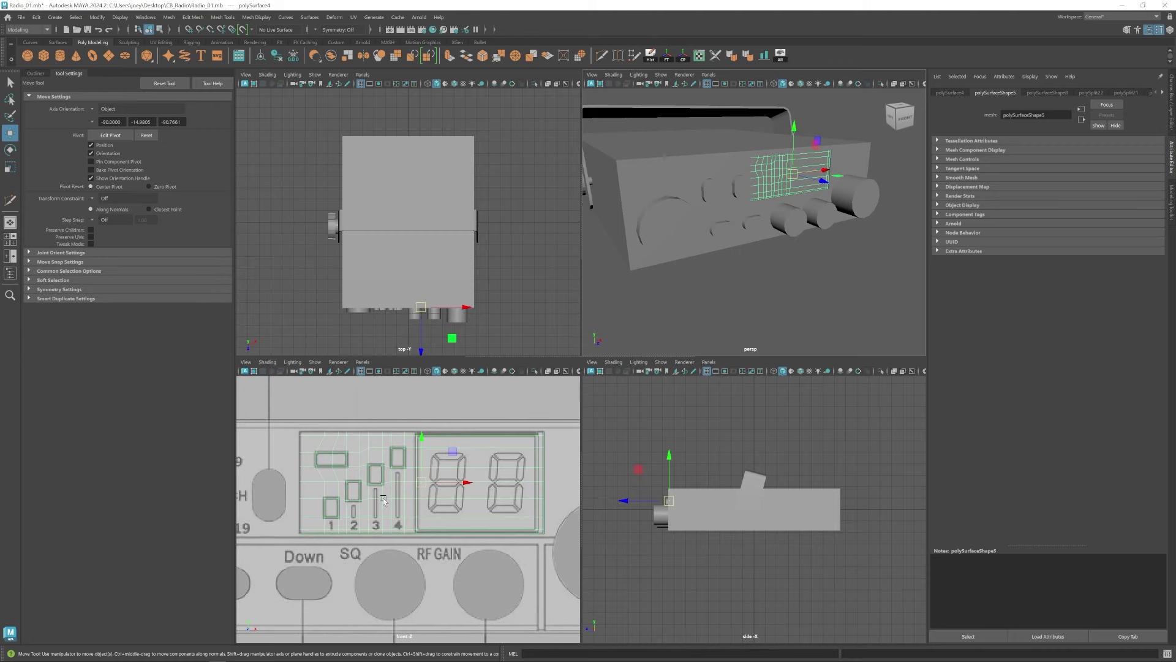
pyautogui.press('space')
pyautogui.keyDown('alt'); pyautogui.moveTo(649, 315); pyautogui.dragTo(660, 319); pyautogui.keyUp('alt')
pyautogui.press('r')
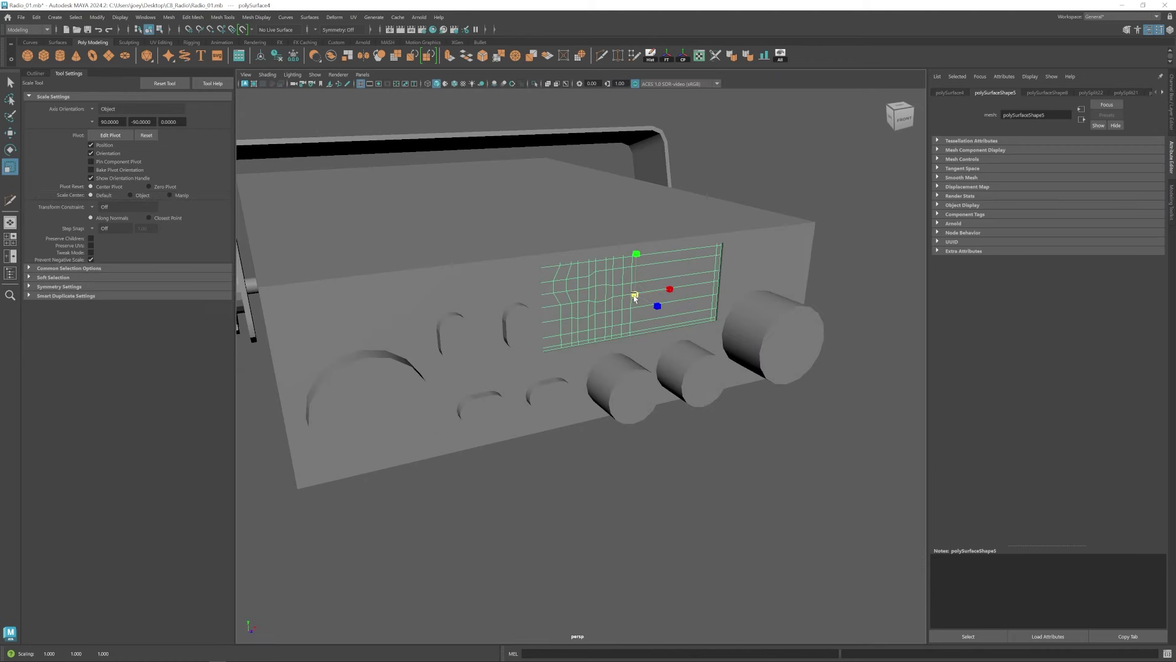
pyautogui.keyDown('alt'); pyautogui.moveTo(674, 275); pyautogui.dragTo(472, 352, button='right'); pyautogui.keyUp('alt')
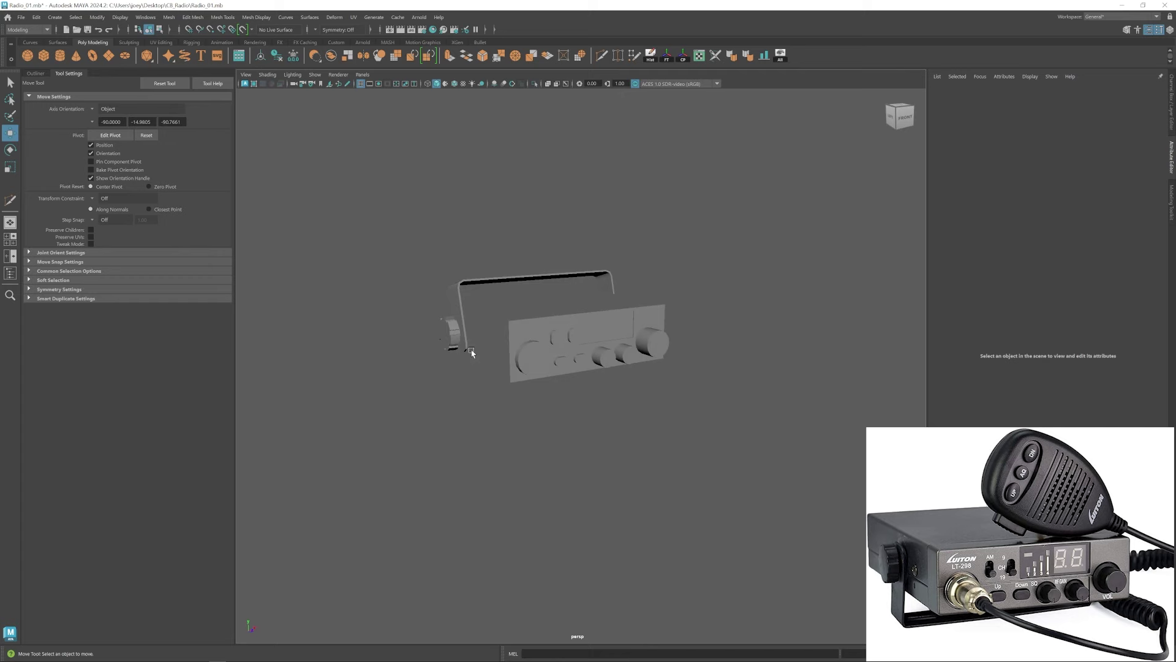
pyautogui.keyDown('alt'); pyautogui.moveTo(473, 352); pyautogui.dragTo(482, 367, button='middle'); pyautogui.keyUp('alt')
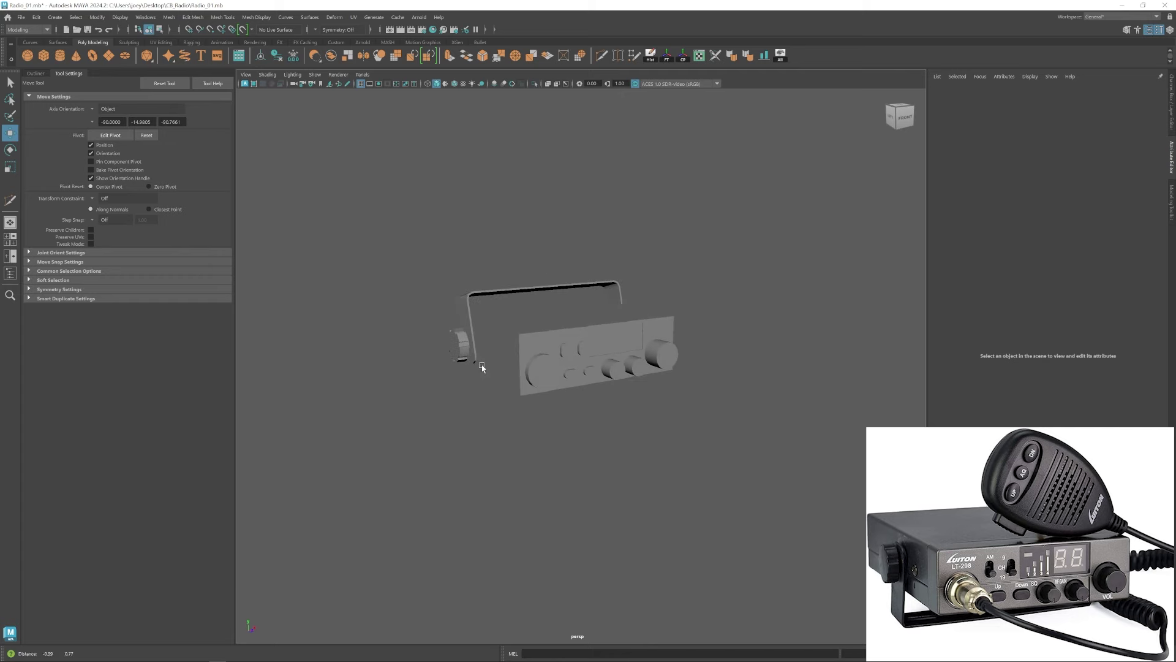
# Cut a horizontal edge loop around the radio body with Multi-Cut at the height of the seam in the front reference.
pyautogui.click(489, 352)
pyautogui.moveTo(489, 352)
pyautogui.keyDown('alt'); pyautogui.mouseDown()
pyautogui.moveTo(576, 338)
pyautogui.moveTo(494, 336)
pyautogui.mouseUp(); pyautogui.keyUp('alt')
pyautogui.press('space')
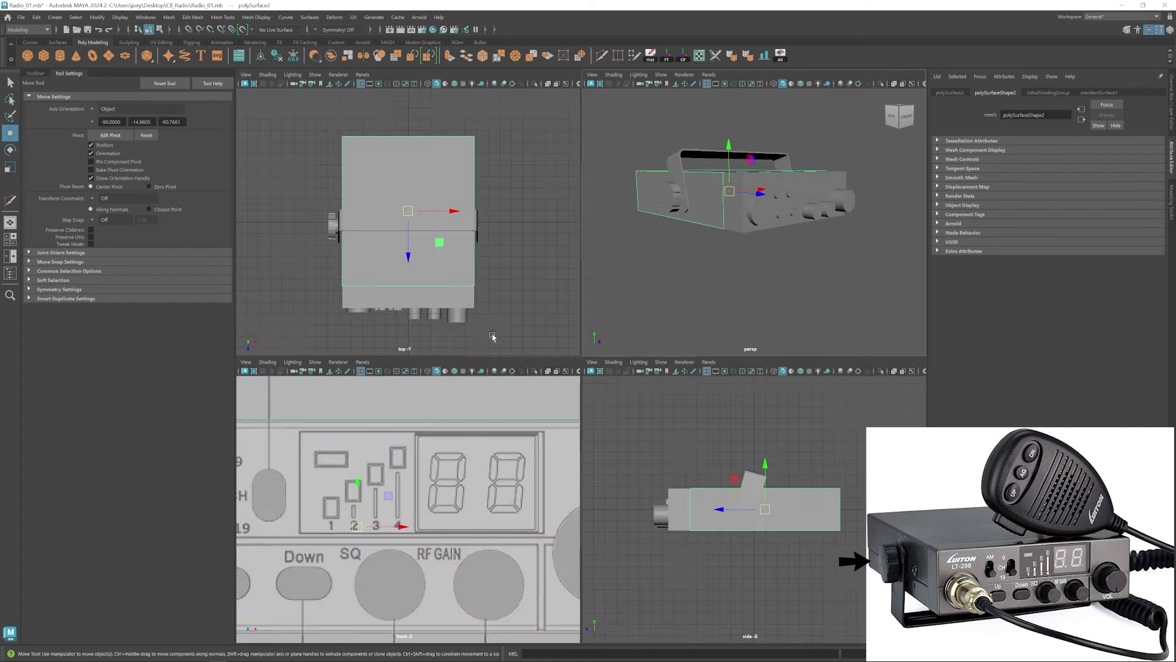
pyautogui.press('space')
pyautogui.keyDown('alt'); pyautogui.moveTo(380, 532); pyautogui.dragTo(791, 510, button='middle'); pyautogui.keyUp('alt')
pyautogui.keyDown('alt'); pyautogui.moveTo(349, 459); pyautogui.dragTo(577, 460, button='middle'); pyautogui.keyUp('alt')
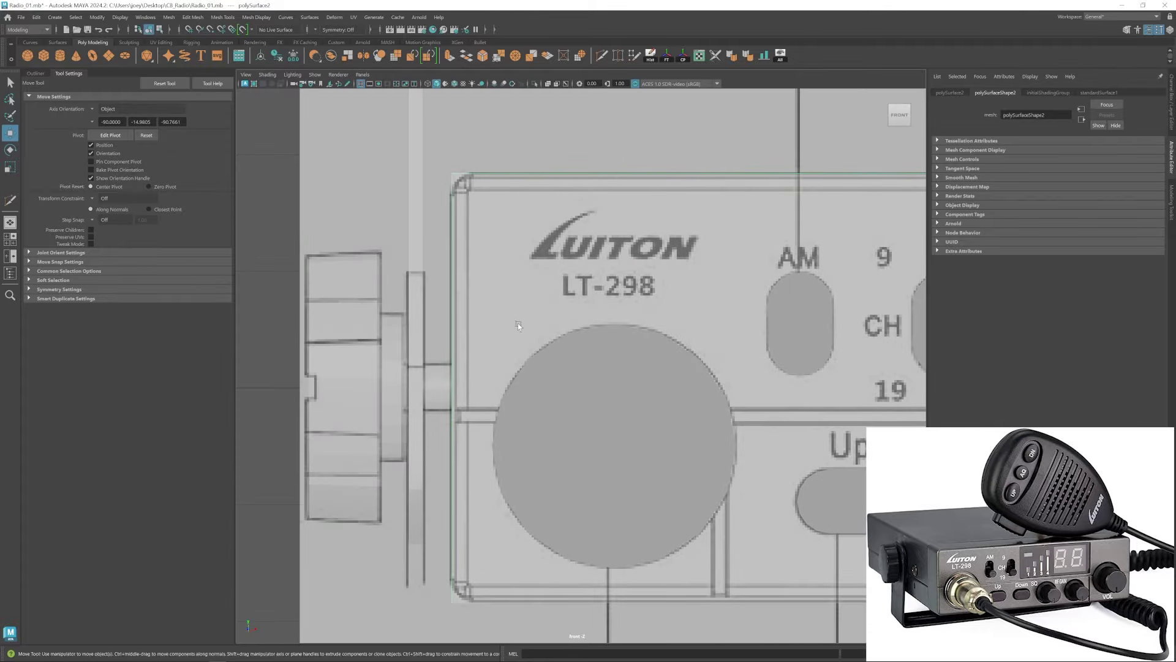
pyautogui.hotkey('ctrl', 'shift', 'x')
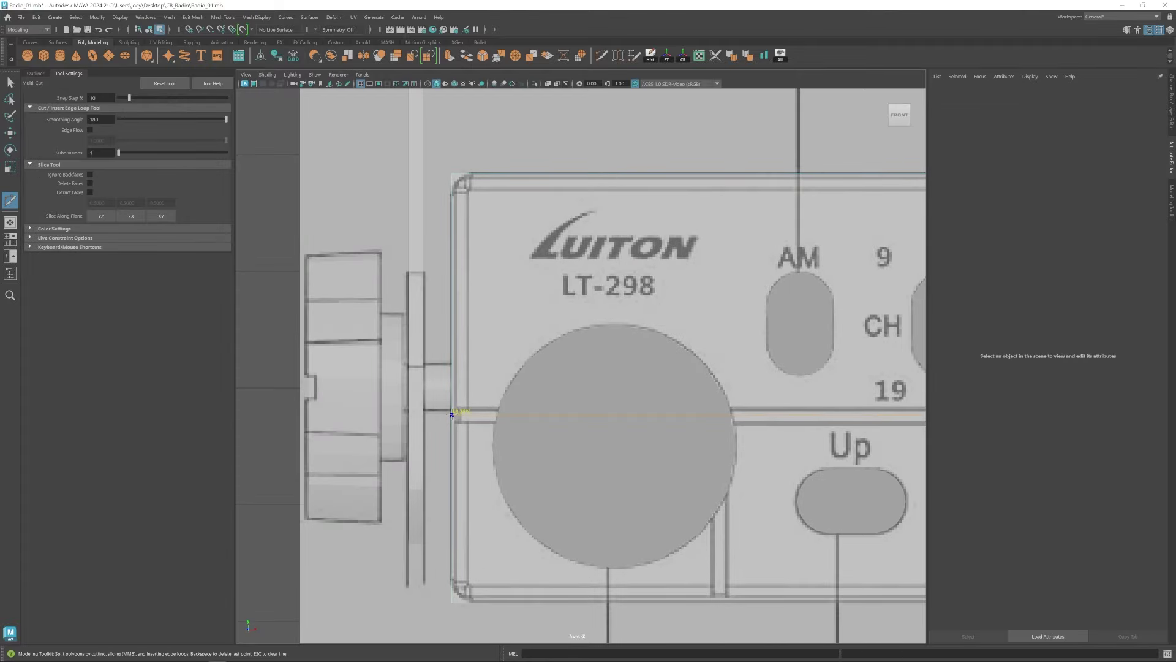
pyautogui.press('space')
pyautogui.press('space')
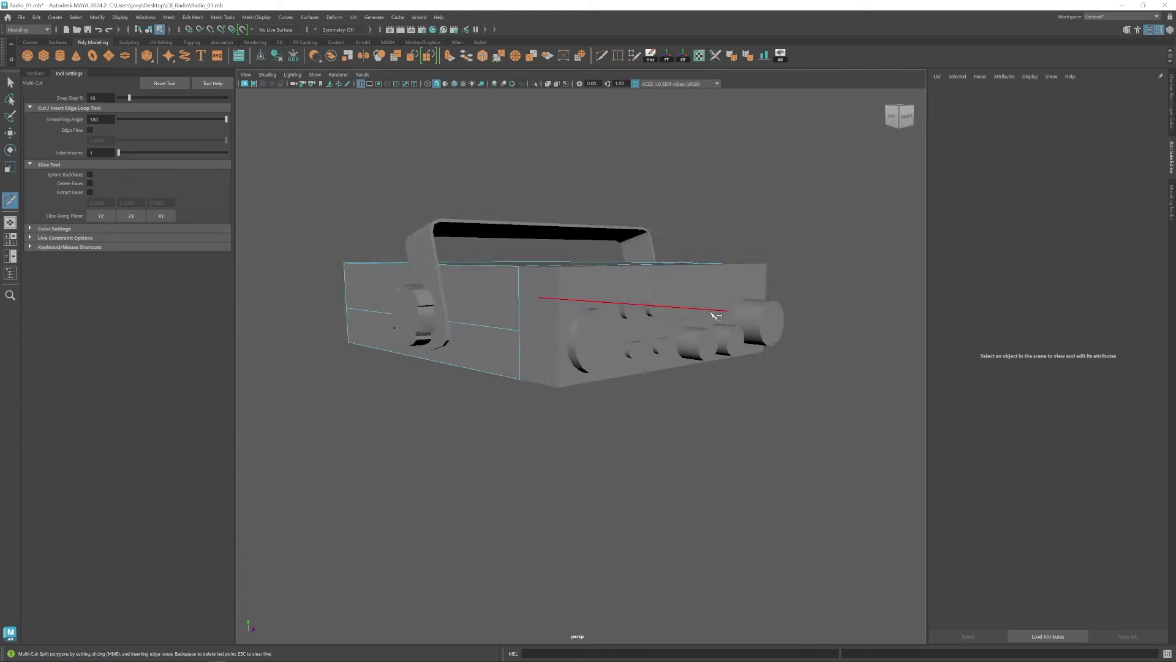
pyautogui.moveTo(711, 314)
pyautogui.keyDown('alt'); pyautogui.mouseDown()
pyautogui.moveTo(634, 327)
pyautogui.moveTo(705, 324)
pyautogui.mouseUp(); pyautogui.keyUp('alt')
pyautogui.press('w')
# Extract the two rear faces of the radio body as a separate back panel.
pyautogui.keyDown('alt'); pyautogui.moveTo(614, 398); pyautogui.dragTo(632, 334); pyautogui.keyUp('alt')
pyautogui.click(523, 260)
pyautogui.keyDown('alt'); pyautogui.moveTo(523, 259); pyautogui.dragTo(507, 261); pyautogui.keyUp('alt')
pyautogui.keyDown('shift'); pyautogui.click(557, 304); pyautogui.keyUp('shift')
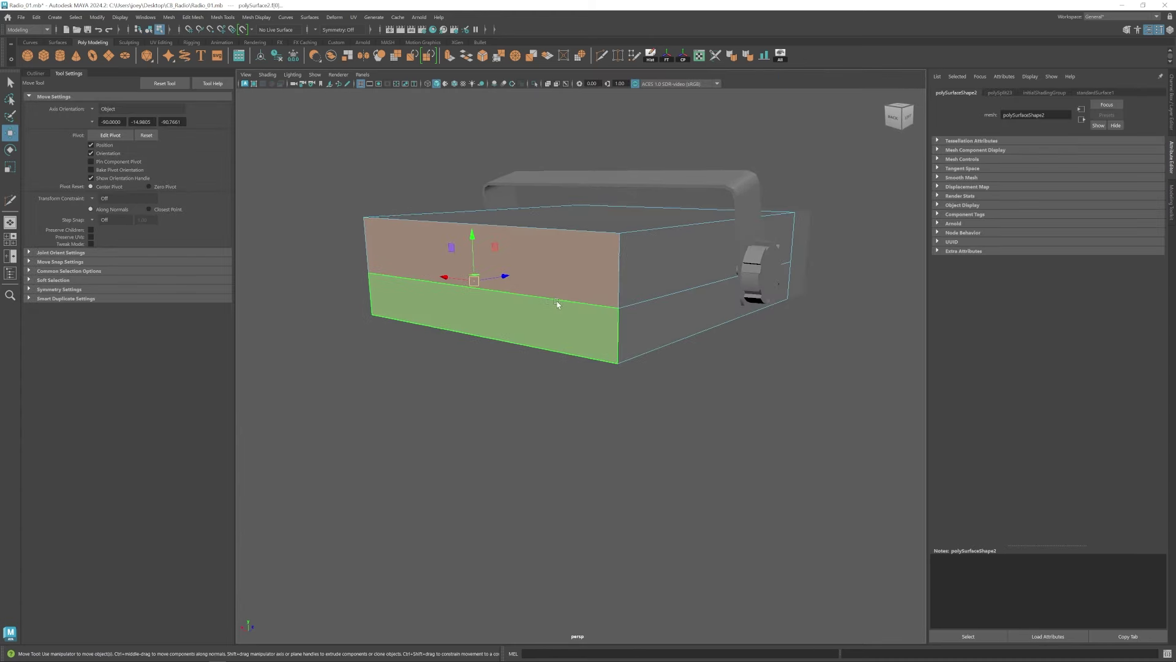
pyautogui.click(192, 17)
pyautogui.click(202, 278)
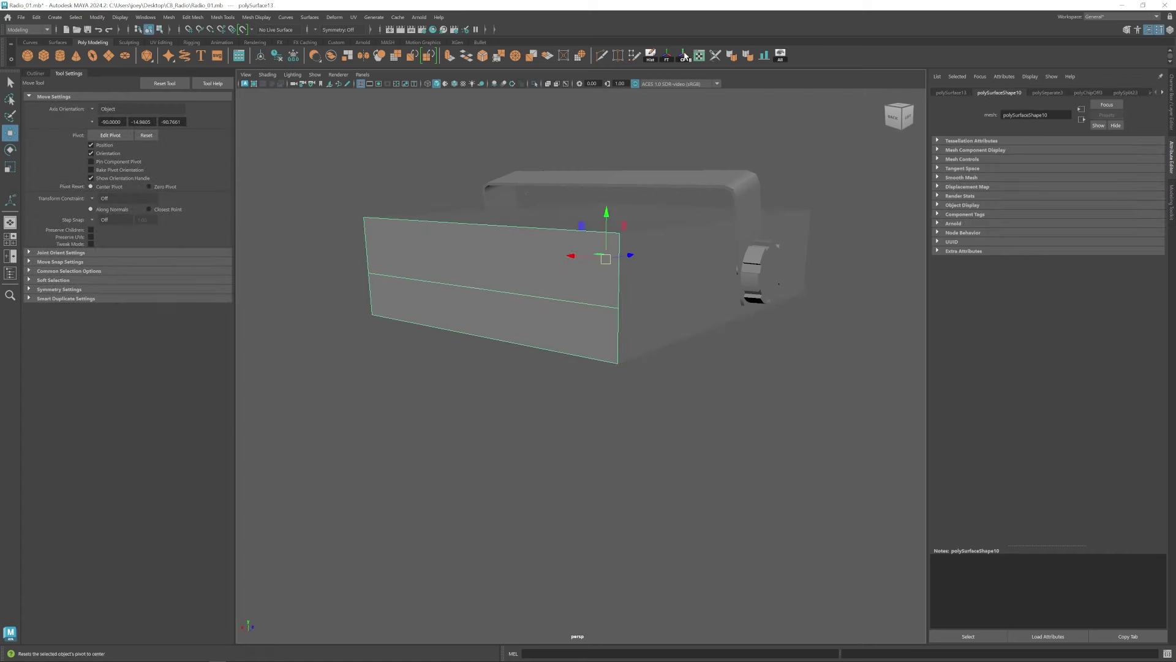
# Delete the horizontal edge across the back panel and scale the panel down to leave a narrow gap around it.
pyautogui.press('F10')
pyautogui.click(539, 303)
pyautogui.hotkey('ctrl', 'Delete')
pyautogui.press('F8')
pyautogui.scroll(-2, 537, 303)
pyautogui.keyDown('alt'); pyautogui.moveTo(537, 302); pyautogui.dragTo(476, 303); pyautogui.keyUp('alt')
pyautogui.press('r')
pyautogui.press('w')
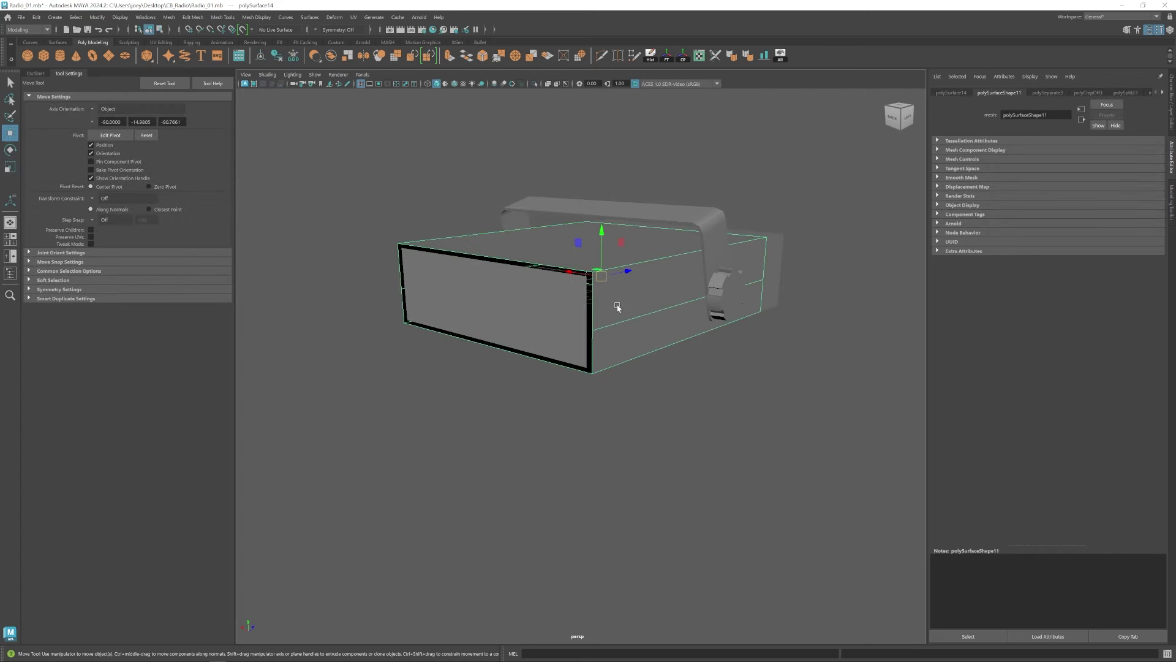
# Extrude the body's open rear border edges and scale them inward to form a rim around the back panel.
pyautogui.keyDown('alt'); pyautogui.moveTo(620, 304); pyautogui.dragTo(557, 323); pyautogui.keyUp('alt')
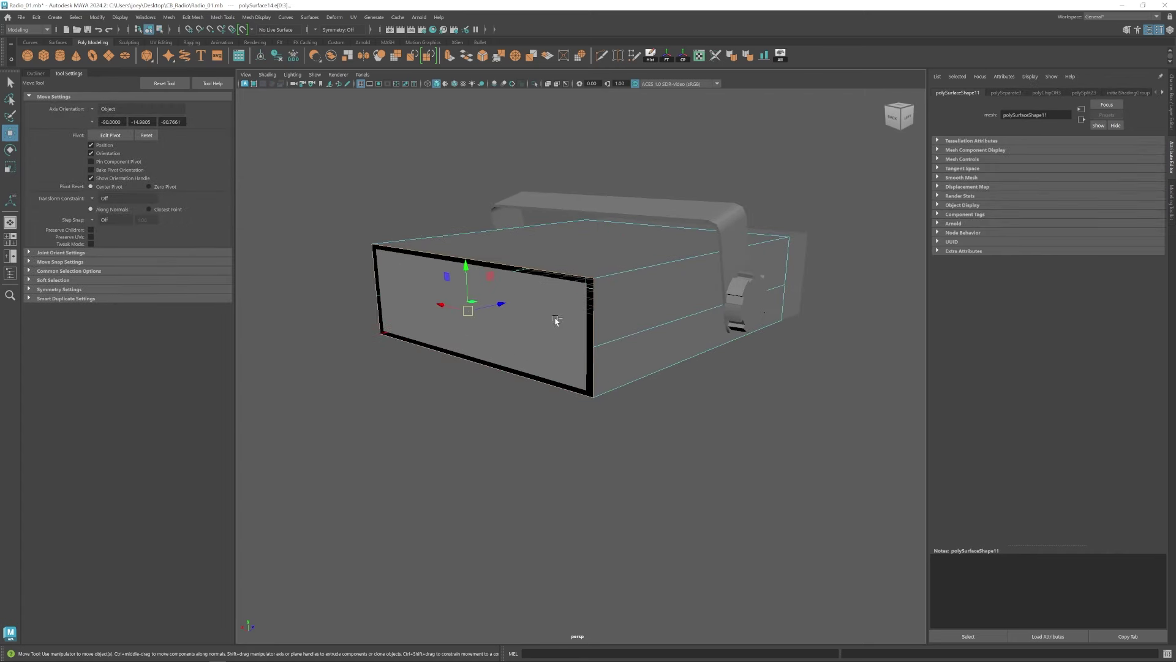
pyautogui.press('r')
pyautogui.moveTo(468, 310); pyautogui.dragTo(457, 312)
pyautogui.moveTo(466, 272); pyautogui.dragTo(427, 273)
pyautogui.scroll(3, 480, 317)
pyautogui.press('w')
pyautogui.press('F8')
# Adjust the back panel's size and depth to fit inside the body's rear rim.
pyautogui.click(445, 312)
pyautogui.press('r')
pyautogui.press('w')
pyautogui.keyDown('alt'); pyautogui.moveTo(575, 385); pyautogui.dragTo(643, 391); pyautogui.keyUp('alt')
pyautogui.click(471, 514)
pyautogui.keyDown('alt'); pyautogui.moveTo(490, 428); pyautogui.dragTo(599, 368); pyautogui.keyUp('alt')
pyautogui.click(618, 383)
pyautogui.scroll(-5, 619, 422)
pyautogui.scroll(5, 599, 358)
# Add a polygon cylinder aligned to the middle of the back panel and rotate it to point straight out of the panel.
pyautogui.click(599, 359)
pyautogui.click(353, 263)
pyautogui.click(556, 346)
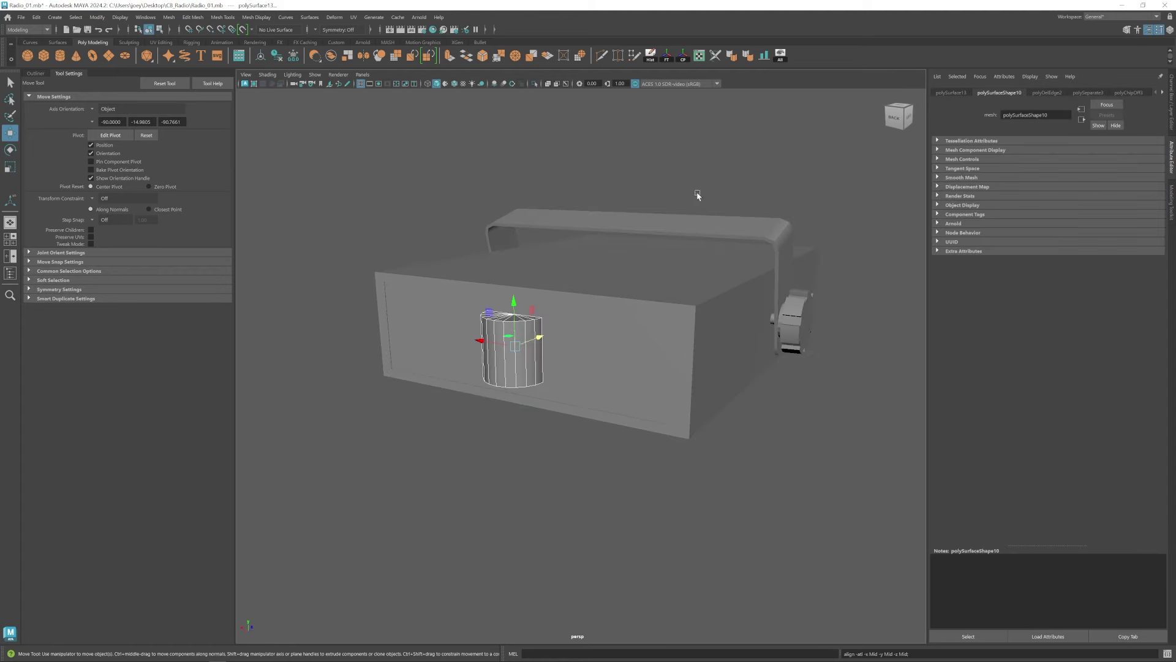
pyautogui.click(526, 358)
pyautogui.press('e')
pyautogui.moveTo(500, 319); pyautogui.dragTo(634, 372)
# Set the cylinder's axis subdivisions to 16, scale it down to jack size and move it toward the bracket-knob side of the back panel.
pyautogui.click(1039, 95)
pyautogui.write('16')
pyautogui.press('Return')
pyautogui.press('r')
pyautogui.press('w')
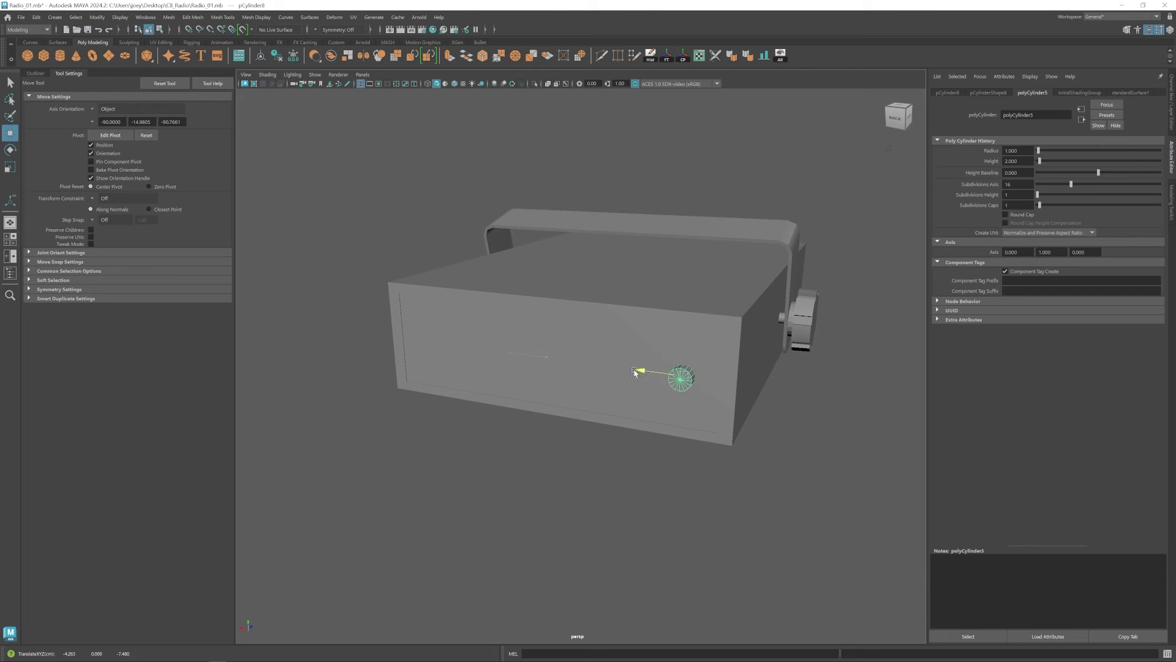
# Duplicate the jack cylinder twice, placing one copy beside it and one below, and scale the lower copy.
pyautogui.keyDown('shift'); pyautogui.moveTo(679, 336); pyautogui.dragTo(585, 351); pyautogui.keyUp('shift')
pyautogui.keyDown('shift'); pyautogui.moveTo(591, 311); pyautogui.dragTo(590, 354); pyautogui.keyUp('shift')
pyautogui.press('r')
pyautogui.moveTo(585, 399); pyautogui.dragTo(721, 434)
pyautogui.press('w')
pyautogui.keyDown('alt'); pyautogui.moveTo(722, 434); pyautogui.dragTo(763, 422, button='right'); pyautogui.keyUp('alt')
pyautogui.moveTo(775, 404); pyautogui.dragTo(708, 399)
pyautogui.keyDown('alt'); pyautogui.moveTo(708, 398); pyautogui.dragTo(677, 401, button='right'); pyautogui.keyUp('alt')
pyautogui.keyDown('alt'); pyautogui.moveTo(677, 401); pyautogui.dragTo(572, 388); pyautogui.keyUp('alt')
pyautogui.keyDown('alt'); pyautogui.moveTo(572, 388); pyautogui.dragTo(597, 374, button='right'); pyautogui.keyUp('alt')
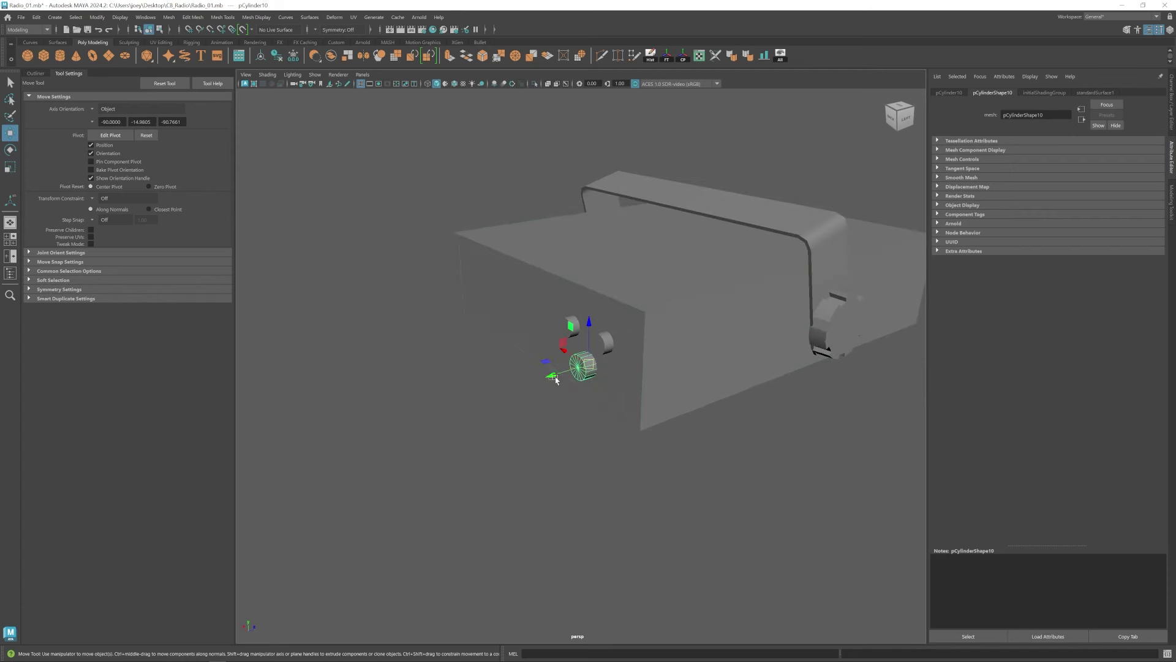
# Push the lower jack into the back panel and adjust the heights of the upper pair and the lower jack.
pyautogui.moveTo(553, 379); pyautogui.dragTo(699, 385)
pyautogui.keyDown('alt'); pyautogui.moveTo(699, 386); pyautogui.dragTo(689, 383, button='right'); pyautogui.keyUp('alt')
pyautogui.keyDown('alt'); pyautogui.moveTo(689, 383); pyautogui.dragTo(740, 358); pyautogui.keyUp('alt')
pyautogui.click(718, 255)
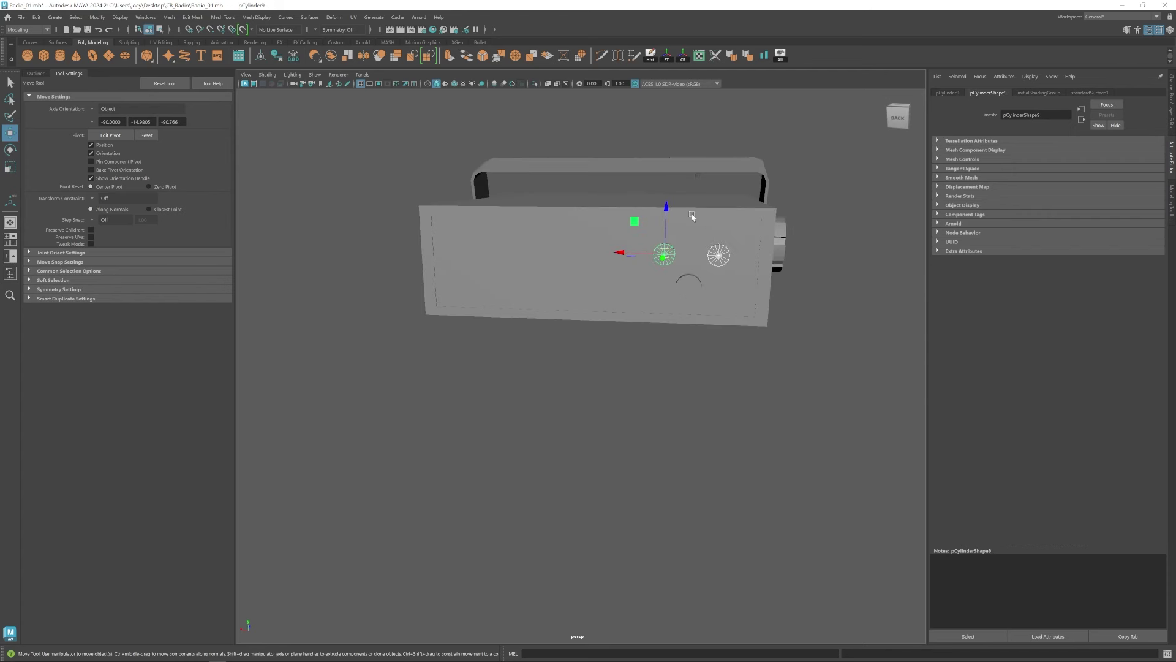
pyautogui.moveTo(666, 208); pyautogui.dragTo(690, 247)
pyautogui.click(688, 282)
pyautogui.keyDown('alt'); pyautogui.moveTo(662, 280); pyautogui.dragTo(669, 305, button='middle'); pyautogui.keyUp('alt')
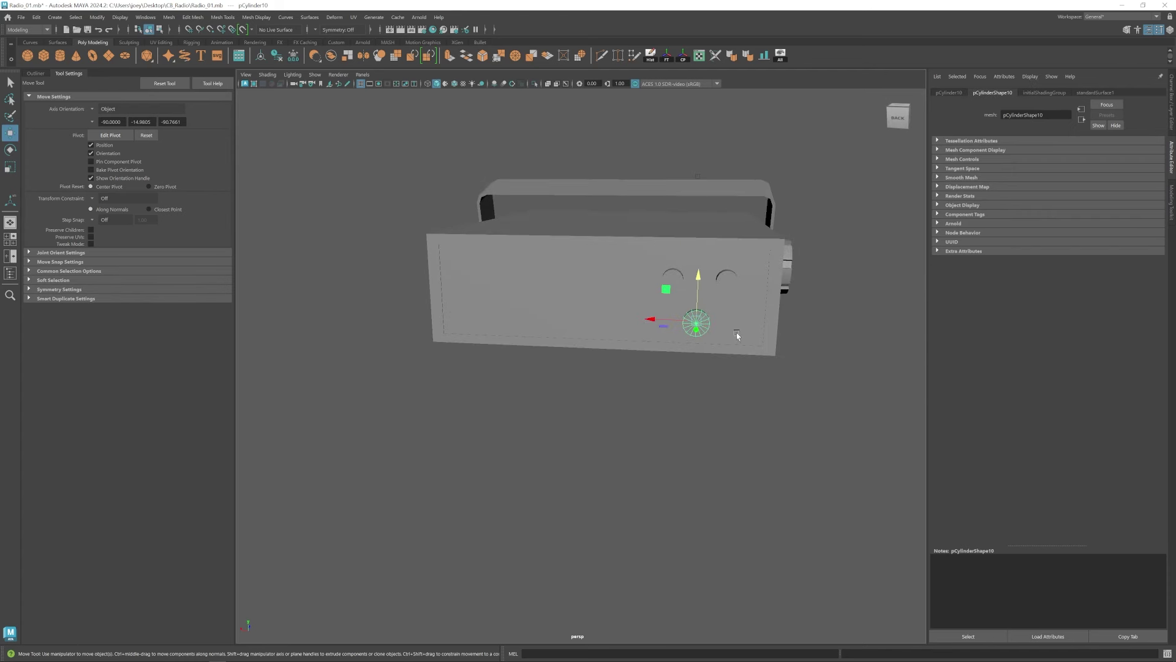
# Duplicate the lower jack, move the copy to the opposite side of the back panel, raise it and enlarge it as a connector base.
pyautogui.hotkey('ctrl', 'd')
pyautogui.moveTo(652, 319); pyautogui.dragTo(533, 313)
pyautogui.moveTo(576, 270); pyautogui.dragTo(575, 248)
pyautogui.press('r')
pyautogui.moveTo(575, 294); pyautogui.dragTo(720, 324)
# Scale the large connector cylinder's depth and move it so that it protrudes from the back panel.
pyautogui.press('f')
pyautogui.press('w')
pyautogui.moveTo(629, 374); pyautogui.dragTo(667, 378)
pyautogui.press('r')
pyautogui.moveTo(662, 375); pyautogui.dragTo(520, 368)
pyautogui.press('w')
pyautogui.press('r')
pyautogui.scroll(-5, 646, 373)
pyautogui.scroll(2, 654, 396)
pyautogui.press('w')
pyautogui.keyDown('alt'); pyautogui.moveTo(642, 393); pyautogui.dragTo(603, 390); pyautogui.keyUp('alt')
pyautogui.scroll(4, 603, 390)
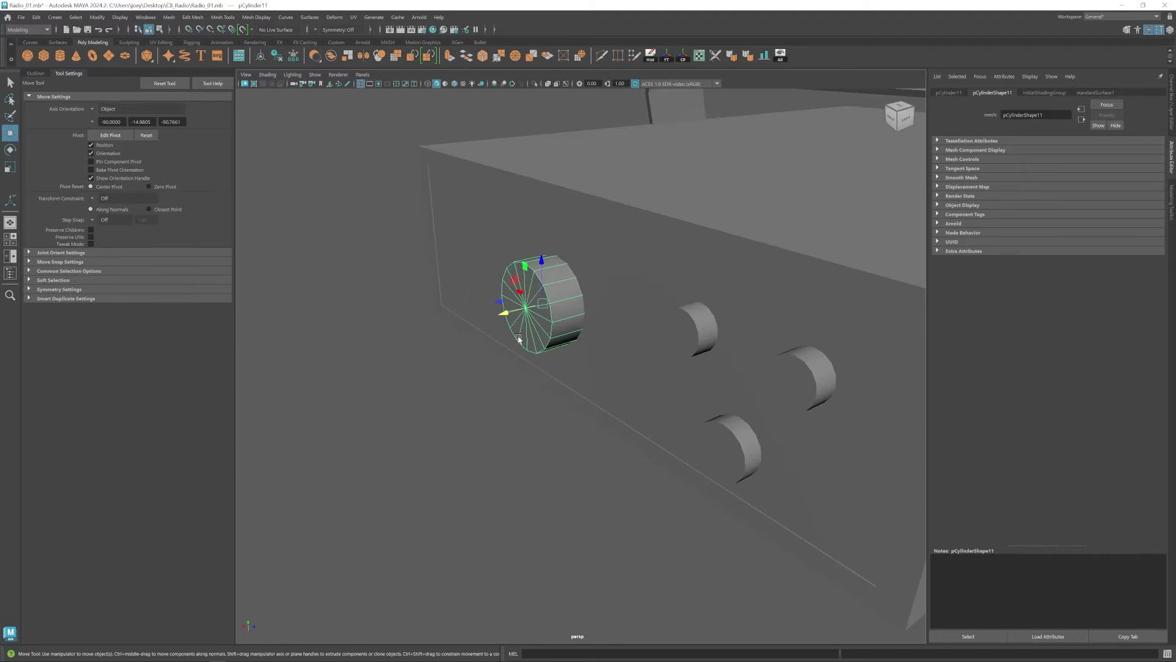
pyautogui.moveTo(506, 316); pyautogui.dragTo(472, 324)
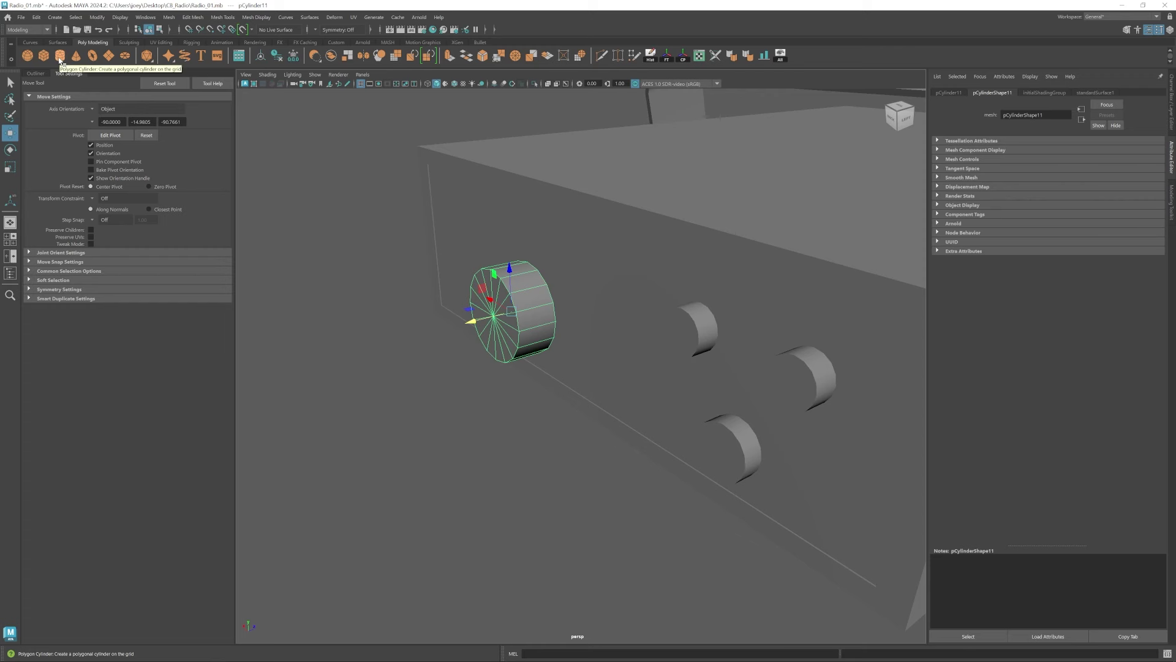
# Add another polygon cylinder at the large rear connector and rotate it -90 degrees around X.
pyautogui.click(60, 61)
pyautogui.press('e')
pyautogui.moveTo(490, 281); pyautogui.dragTo(477, 319)
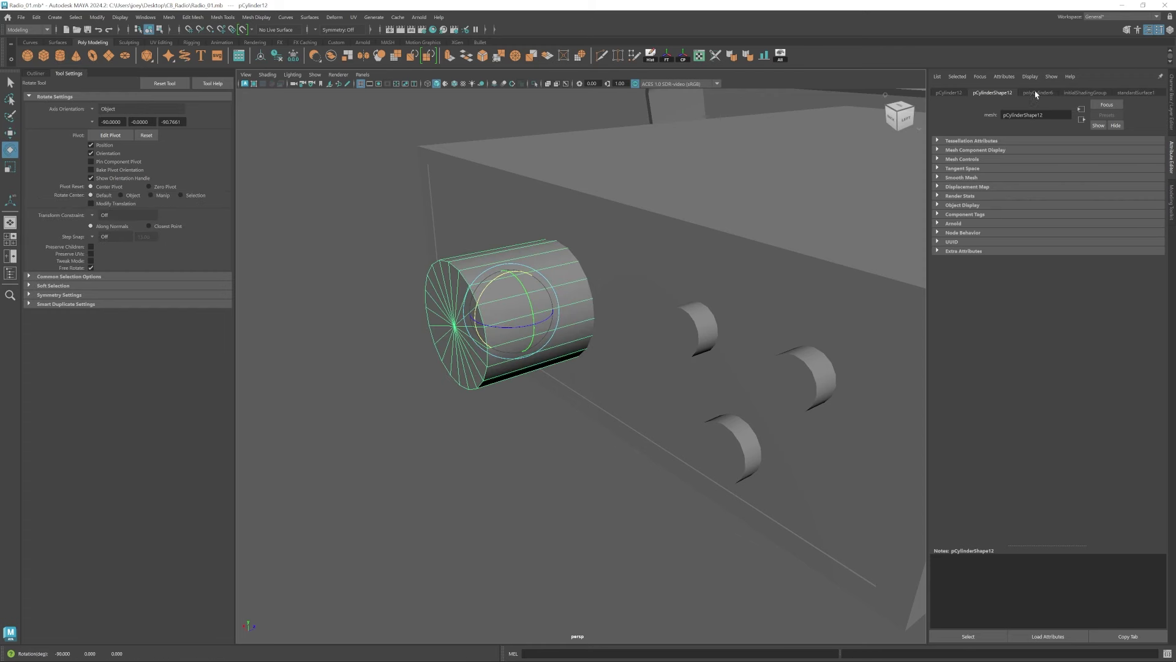
# Set the new cylinder's axis subdivisions to 6 and scale it into a hexagonal nut at the rear connector.
pyautogui.click(1037, 94)
pyautogui.moveTo(1014, 185); pyautogui.dragTo(992, 186)
pyautogui.write('6')
pyautogui.press('Return')
pyautogui.press('r')
pyautogui.moveTo(471, 322); pyautogui.dragTo(516, 309)
pyautogui.press('w')
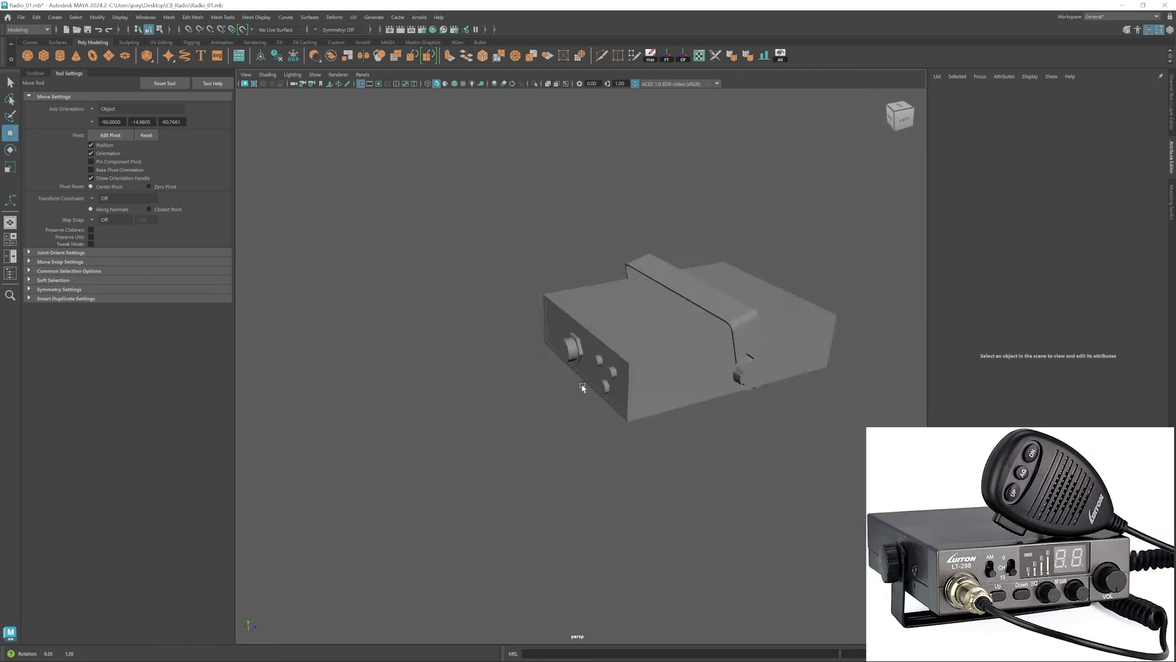
# Examine the blocked-out radio's rear connectors, side bracket and front controls from all sides.
pyautogui.moveTo(582, 387)
pyautogui.keyDown('alt'); pyautogui.mouseDown()
pyautogui.moveTo(686, 389)
pyautogui.moveTo(597, 381)
pyautogui.mouseUp(); pyautogui.keyUp('alt')
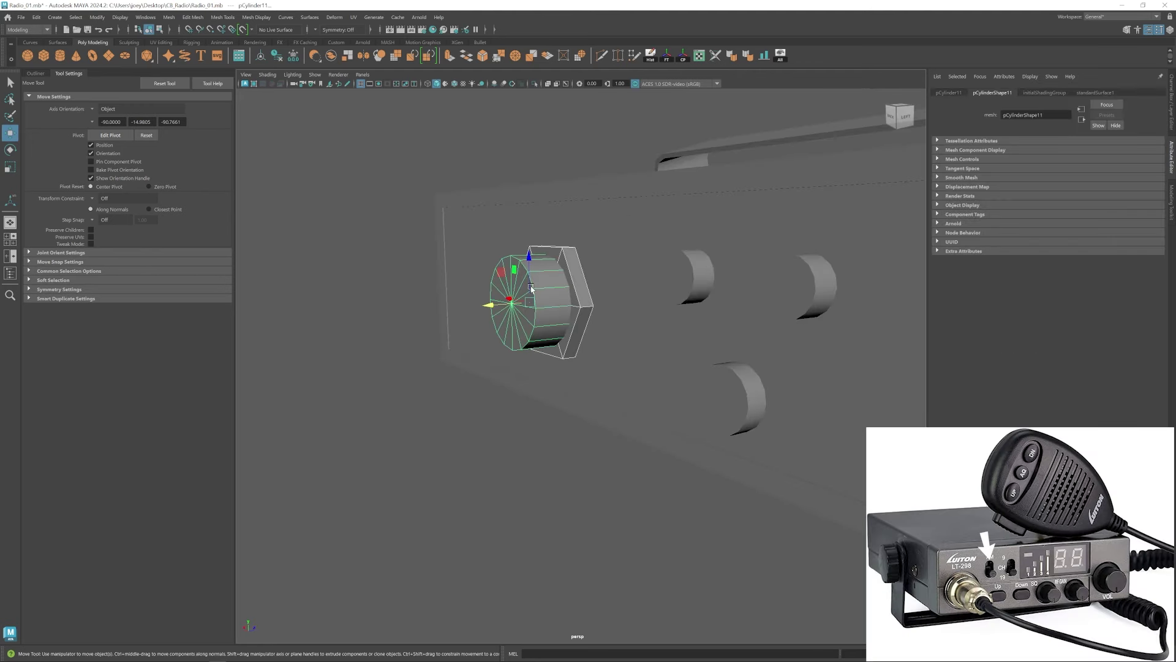
pyautogui.keyDown('alt'); pyautogui.moveTo(532, 289); pyautogui.dragTo(388, 281, button='right'); pyautogui.keyUp('alt')
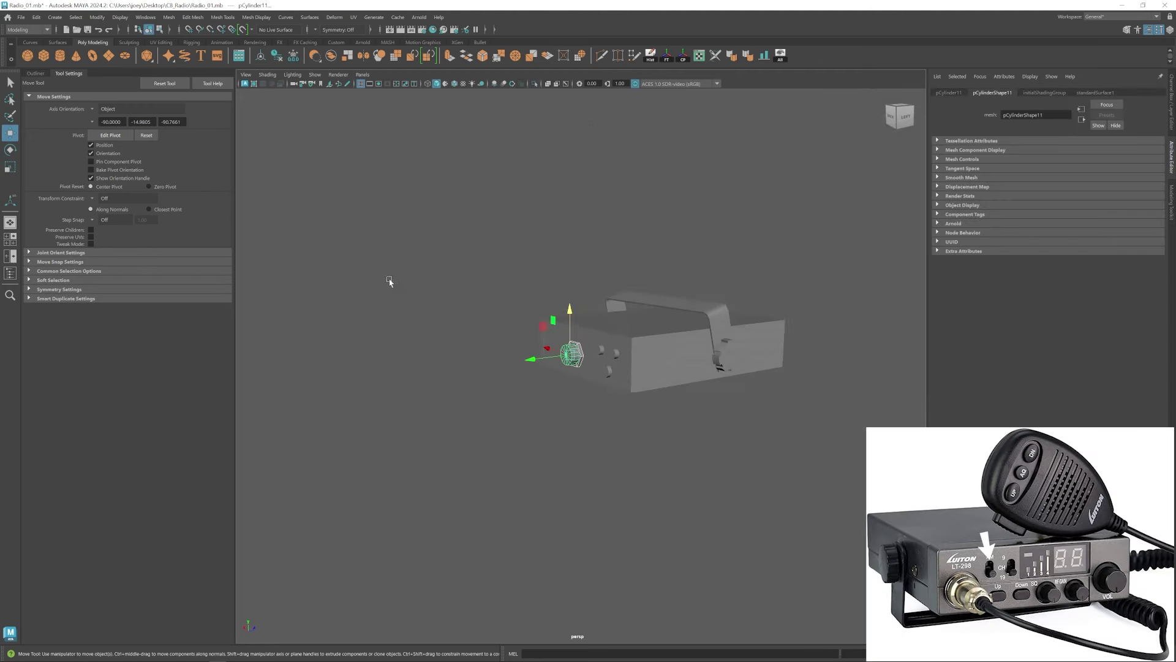
pyautogui.click(388, 281)
pyautogui.keyDown('alt'); pyautogui.moveTo(388, 281); pyautogui.dragTo(678, 430); pyautogui.keyUp('alt')
pyautogui.keyDown('alt'); pyautogui.moveTo(678, 431); pyautogui.dragTo(392, 398, button='right'); pyautogui.keyUp('alt')
pyautogui.keyDown('alt'); pyautogui.moveTo(307, 392); pyautogui.dragTo(466, 401); pyautogui.keyUp('alt')
pyautogui.keyDown('alt'); pyautogui.moveTo(429, 401); pyautogui.dragTo(257, 405, button='right'); pyautogui.keyUp('alt')
pyautogui.keyDown('alt'); pyautogui.moveTo(257, 404); pyautogui.dragTo(557, 410); pyautogui.keyUp('alt')
pyautogui.keyDown('alt'); pyautogui.moveTo(848, 379); pyautogui.dragTo(609, 420); pyautogui.keyUp('alt')
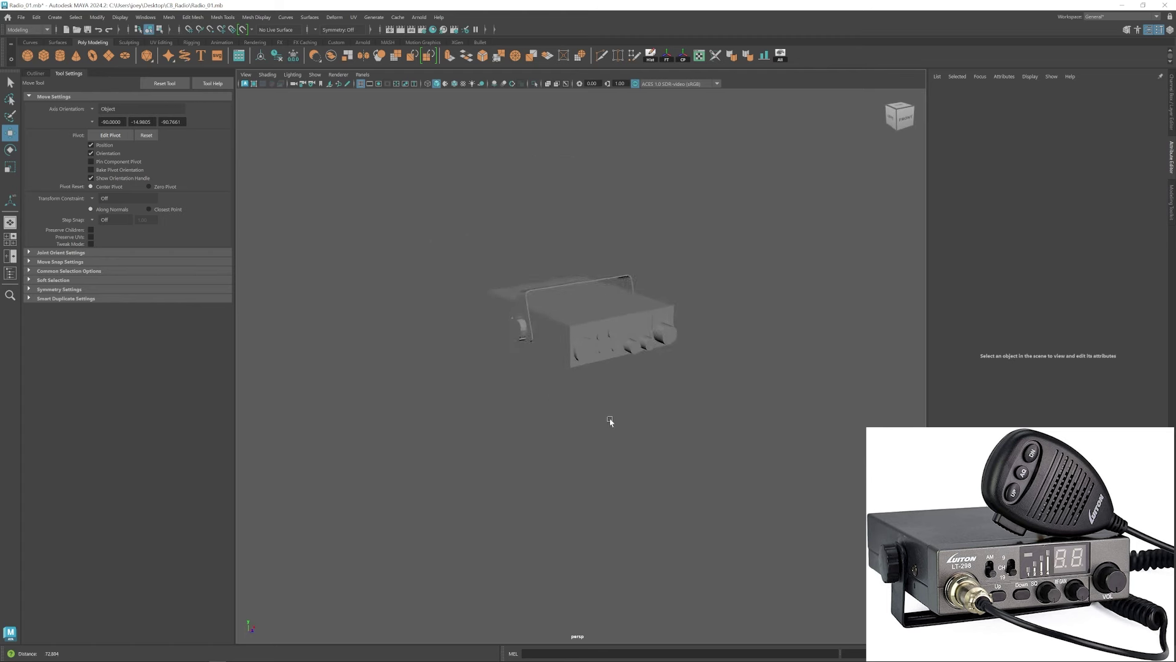
pyautogui.keyDown('alt'); pyautogui.moveTo(609, 420); pyautogui.dragTo(573, 360, button='right'); pyautogui.keyUp('alt')
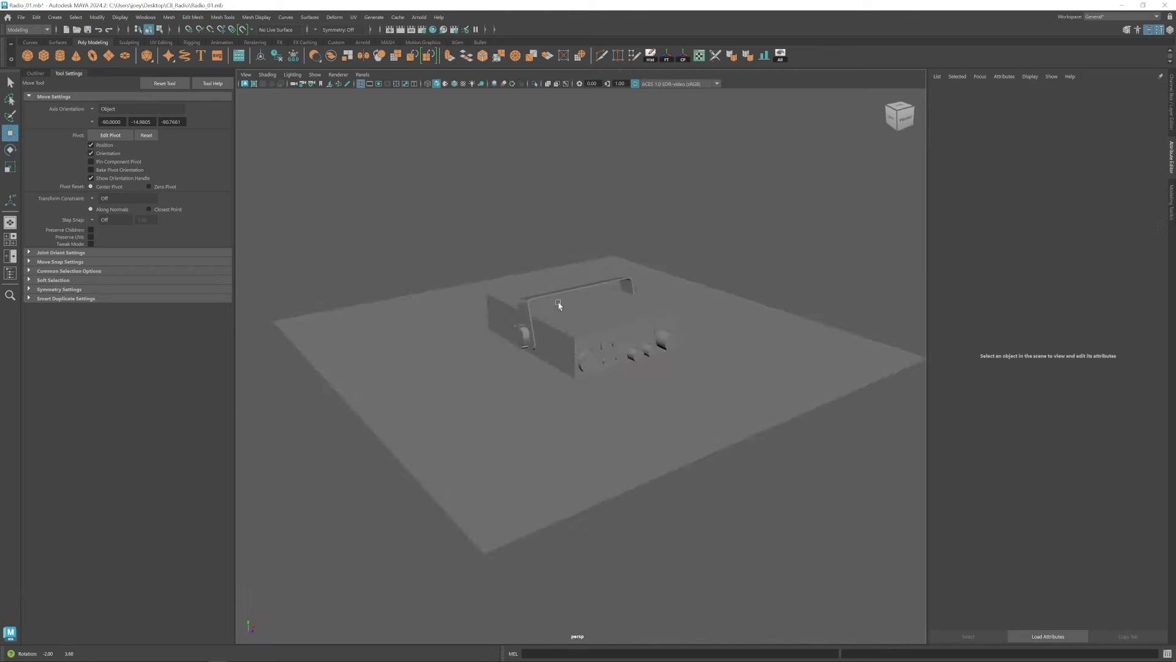
pyautogui.keyDown('alt'); pyautogui.moveTo(558, 305); pyautogui.dragTo(631, 362, button='right'); pyautogui.keyUp('alt')
pyautogui.keyDown('alt'); pyautogui.moveTo(668, 367); pyautogui.dragTo(625, 386); pyautogui.keyUp('alt')
pyautogui.keyDown('alt'); pyautogui.moveTo(625, 386); pyautogui.dragTo(682, 347, button='right'); pyautogui.keyUp('alt')
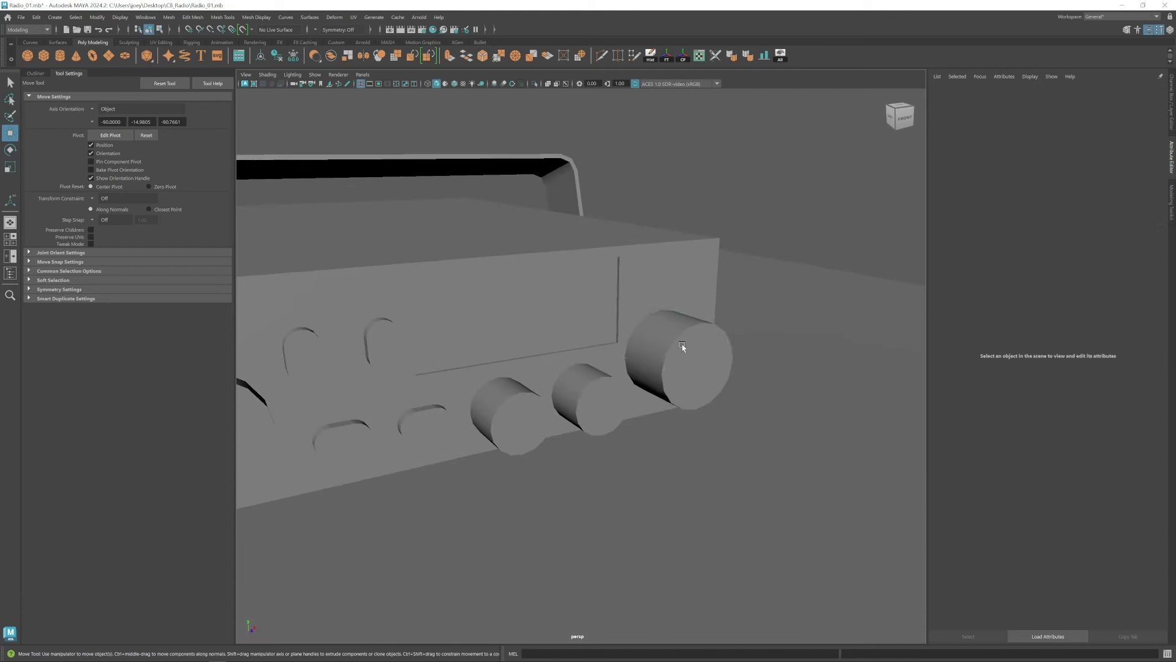
# Duplicate the Buttons group of front controls and hide the copy as a backup.
pyautogui.click(682, 348)
pyautogui.scroll(-3, 659, 383)
pyautogui.keyDown('alt'); pyautogui.moveTo(660, 383); pyautogui.dragTo(600, 374); pyautogui.keyUp('alt')
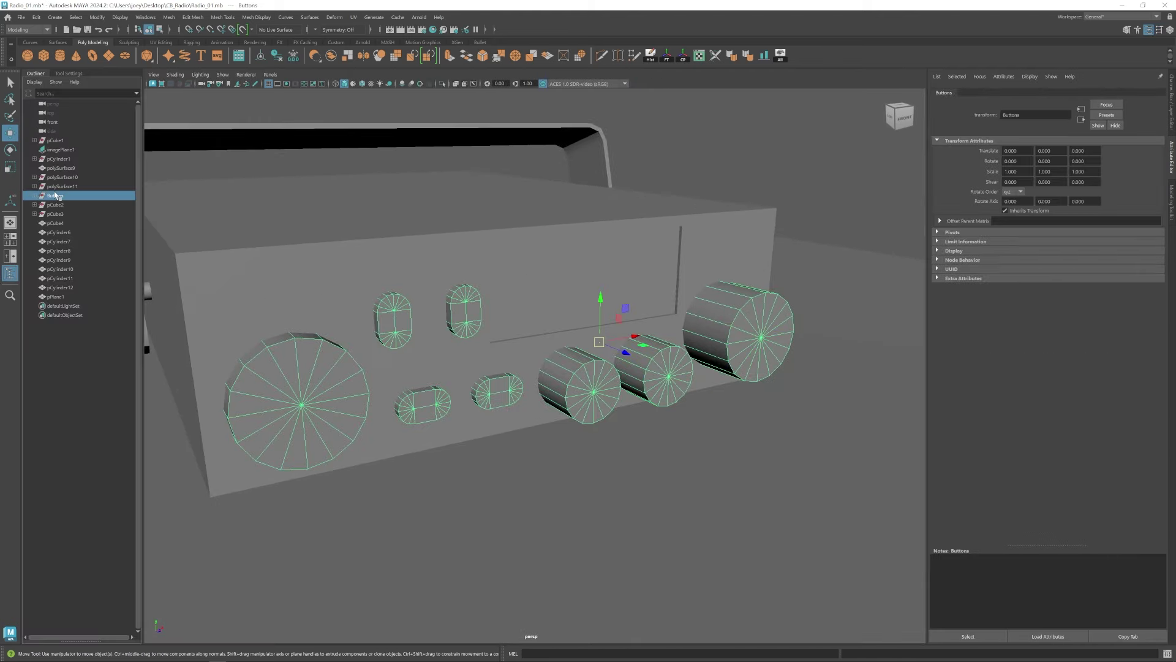
pyautogui.keyDown('alt'); pyautogui.moveTo(465, 334); pyautogui.dragTo(482, 325); pyautogui.keyUp('alt')
pyautogui.hotkey('ctrl', 'd')
pyautogui.doubleClick(58, 306)
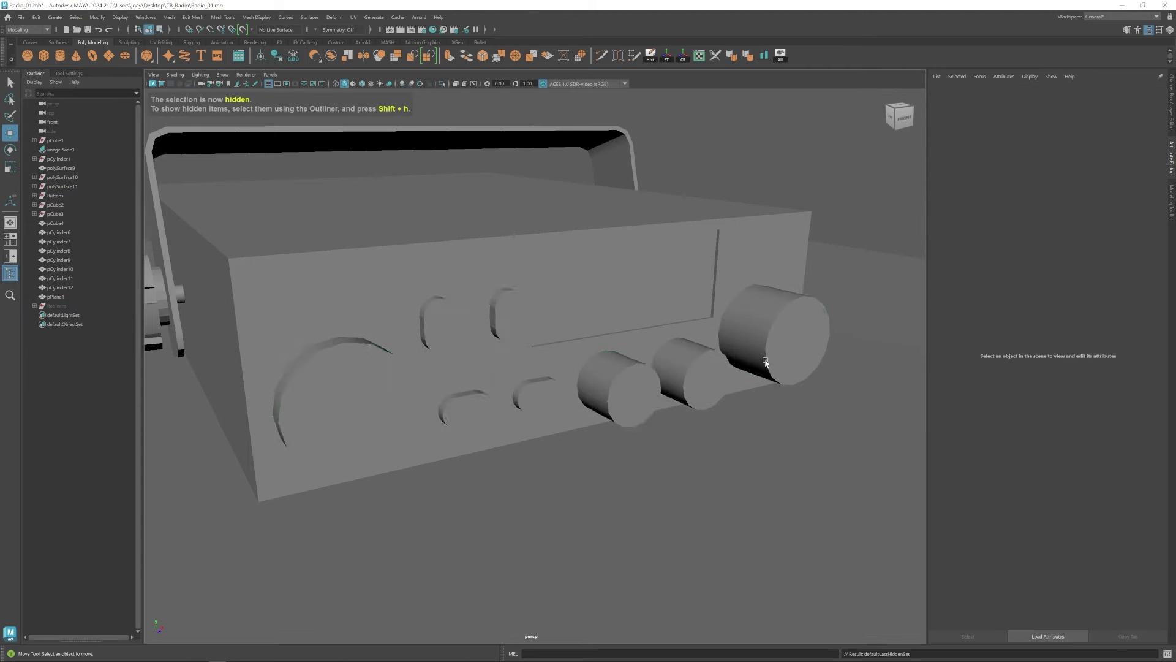
# Subtract the two upper switch shapes from the front panel with a Boolean difference and delete the result's history.
pyautogui.keyDown('alt'); pyautogui.moveTo(456, 337); pyautogui.dragTo(726, 336); pyautogui.keyUp('alt')
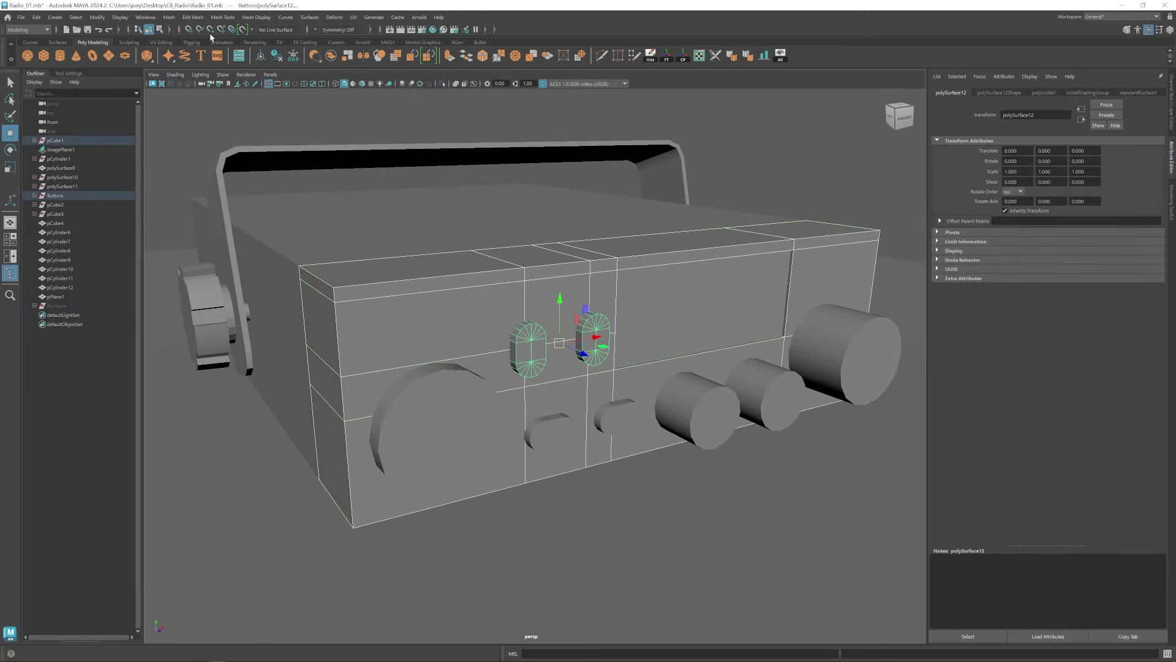
pyautogui.click(169, 17)
pyautogui.click(275, 61)
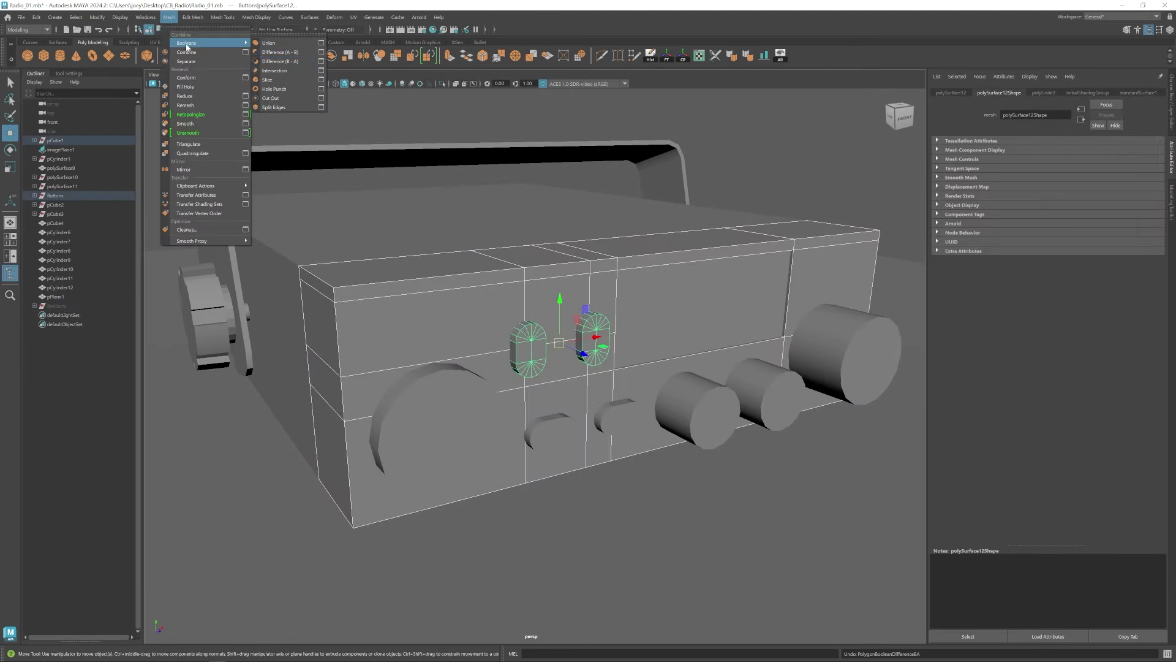
pyautogui.click(275, 61)
pyautogui.click(465, 293)
pyautogui.click(650, 55)
# Isolate the front panel and delete the faces inside the two switch outlines so both slots are open.
pyautogui.click(523, 347)
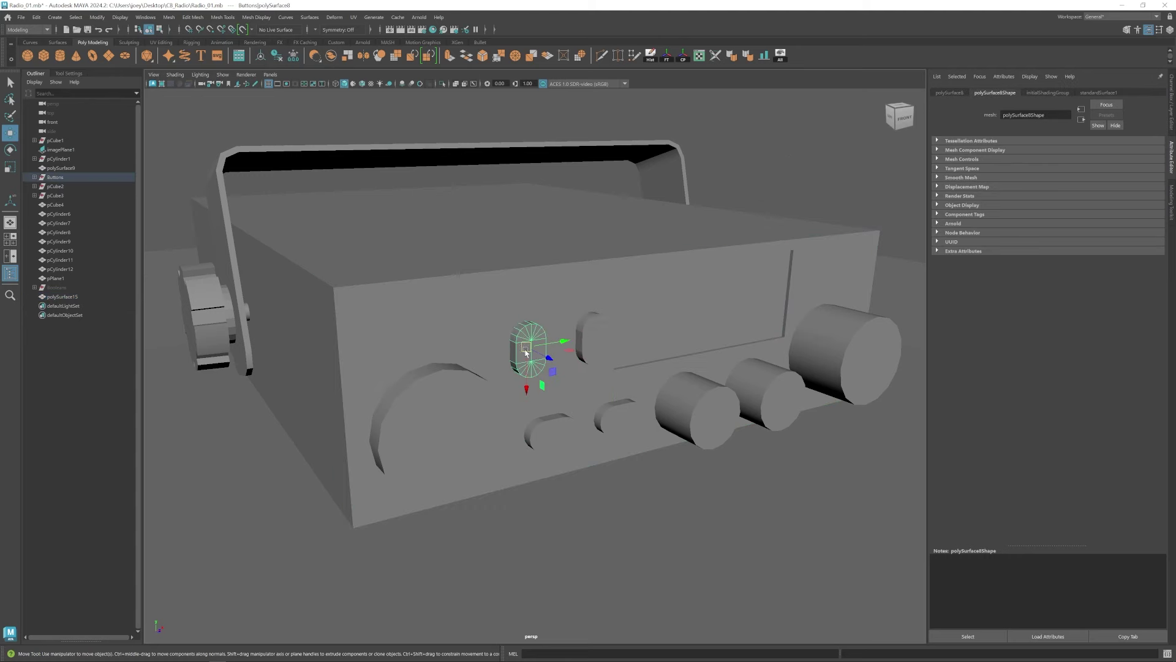
pyautogui.click(592, 338)
pyautogui.scroll(2, 597, 337)
pyautogui.press('r')
pyautogui.moveTo(605, 334); pyautogui.dragTo(521, 337)
pyautogui.keyDown('shift'); pyautogui.click(534, 347); pyautogui.keyUp('shift')
pyautogui.click(614, 281)
pyautogui.press('w')
pyautogui.hotkey('ctrl', '1')
pyautogui.keyDown('alt'); pyautogui.moveTo(521, 337); pyautogui.dragTo(516, 381, button='middle'); pyautogui.keyUp('alt')
pyautogui.scroll(3, 516, 380)
pyautogui.press('F11')
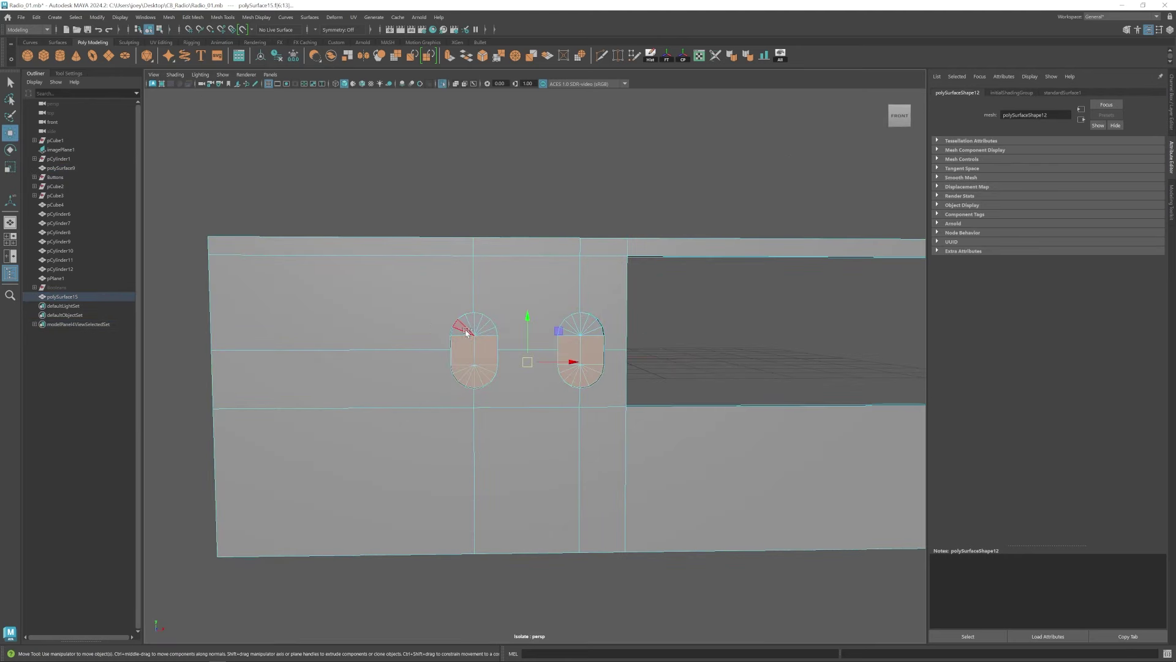
pyautogui.scroll(-2, 583, 358)
pyautogui.press('Delete')
pyautogui.scroll(4, 483, 370)
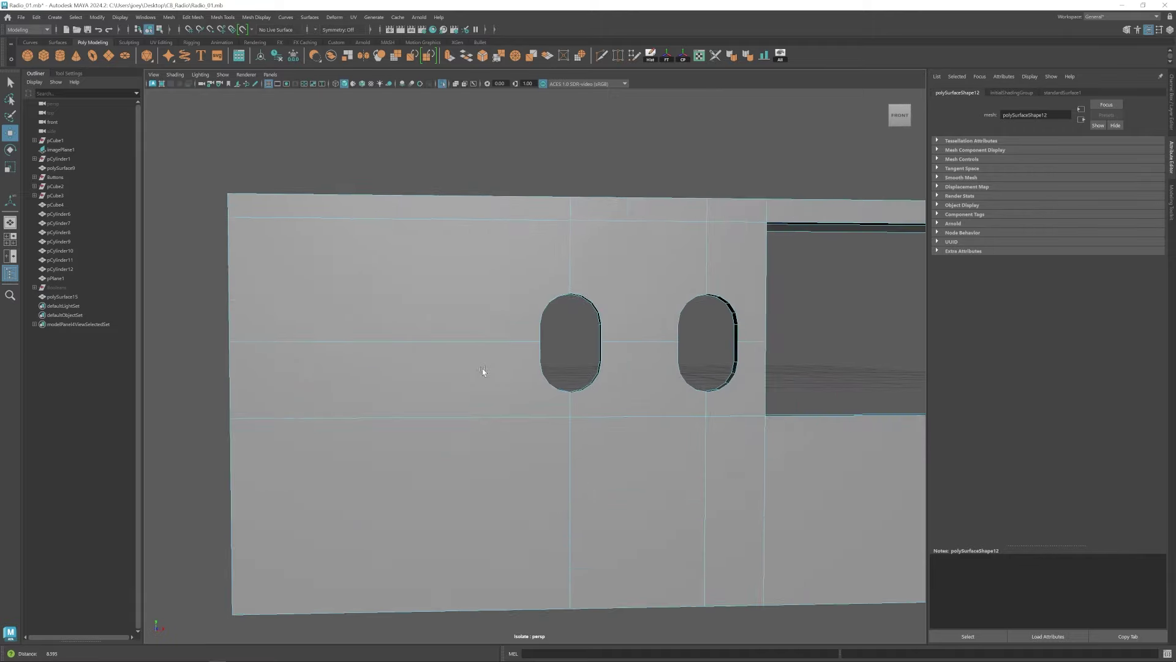
# Insert a vertical edge loop between the panel's outer edge and the left slot and shift it toward the slot.
pyautogui.scroll(-1, 438, 346)
pyautogui.keyDown('ctrl'); pyautogui.click(403, 229); pyautogui.keyUp('ctrl')
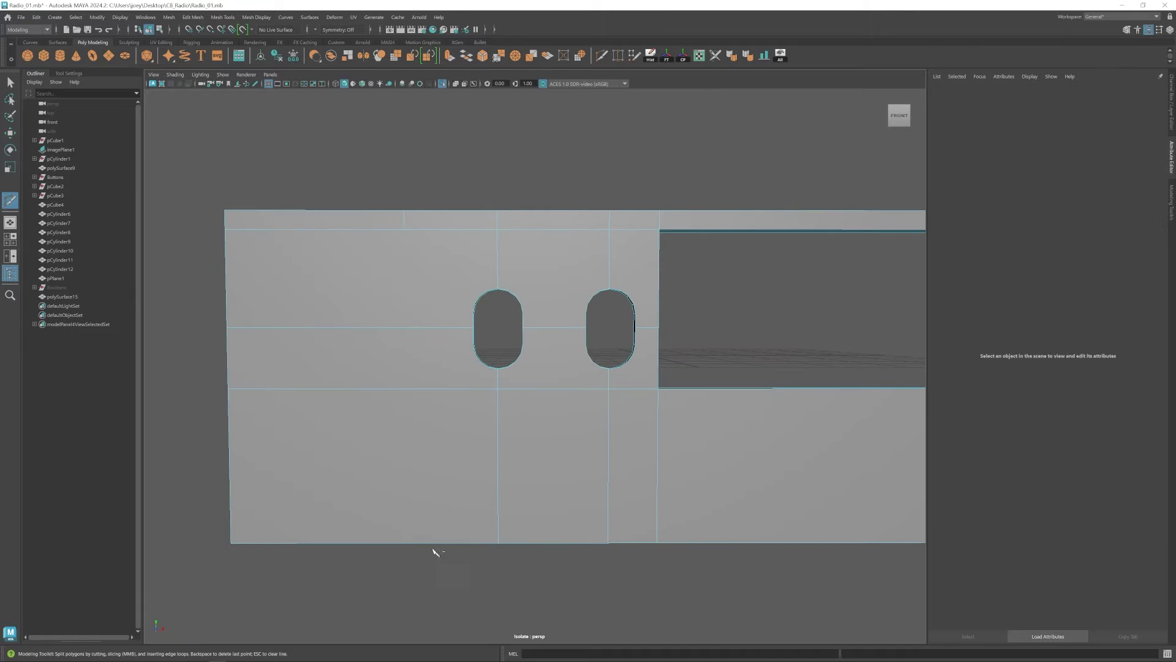
pyautogui.doubleClick(405, 250)
pyautogui.press('r')
pyautogui.press('w')
pyautogui.keyDown('alt'); pyautogui.moveTo(572, 389); pyautogui.dragTo(542, 409, button='middle'); pyautogui.keyUp('alt')
pyautogui.moveTo(437, 390); pyautogui.dragTo(453, 390)
# Weld the stray vertices on the straight sides of the two slots to the upper corner vertices with Target Weld.
pyautogui.keyDown('alt'); pyautogui.moveTo(454, 366); pyautogui.dragTo(553, 394); pyautogui.keyUp('alt')
pyautogui.scroll(3, 465, 362)
pyautogui.click(601, 55)
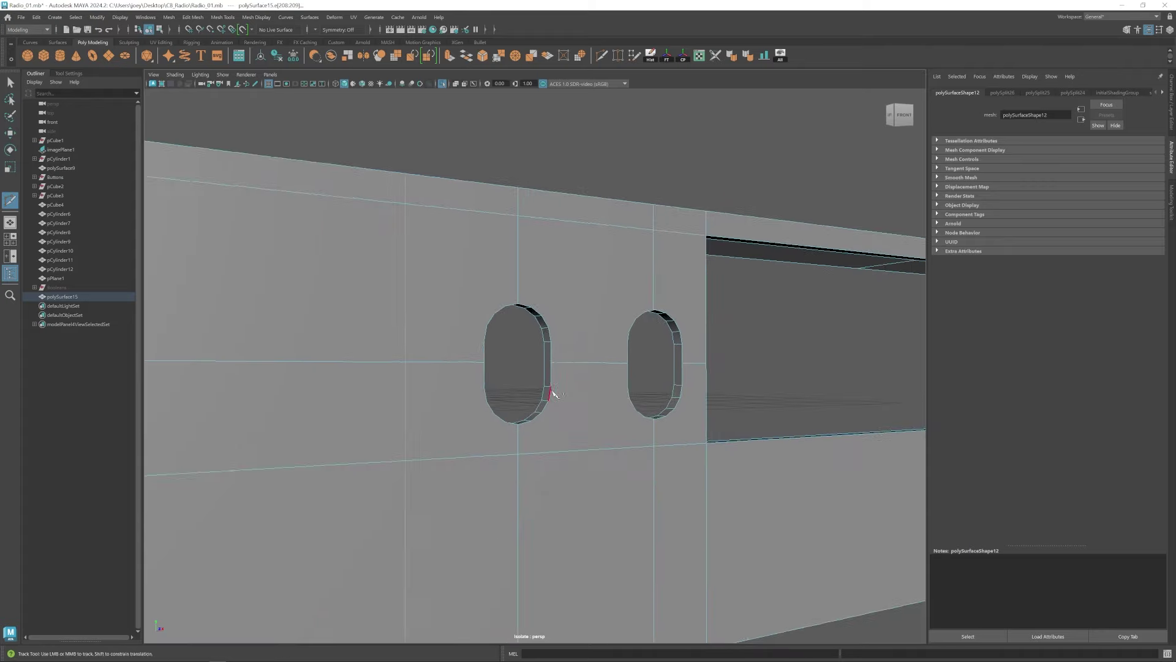
pyautogui.scroll(3, 553, 394)
pyautogui.press('w')
pyautogui.click(618, 55)
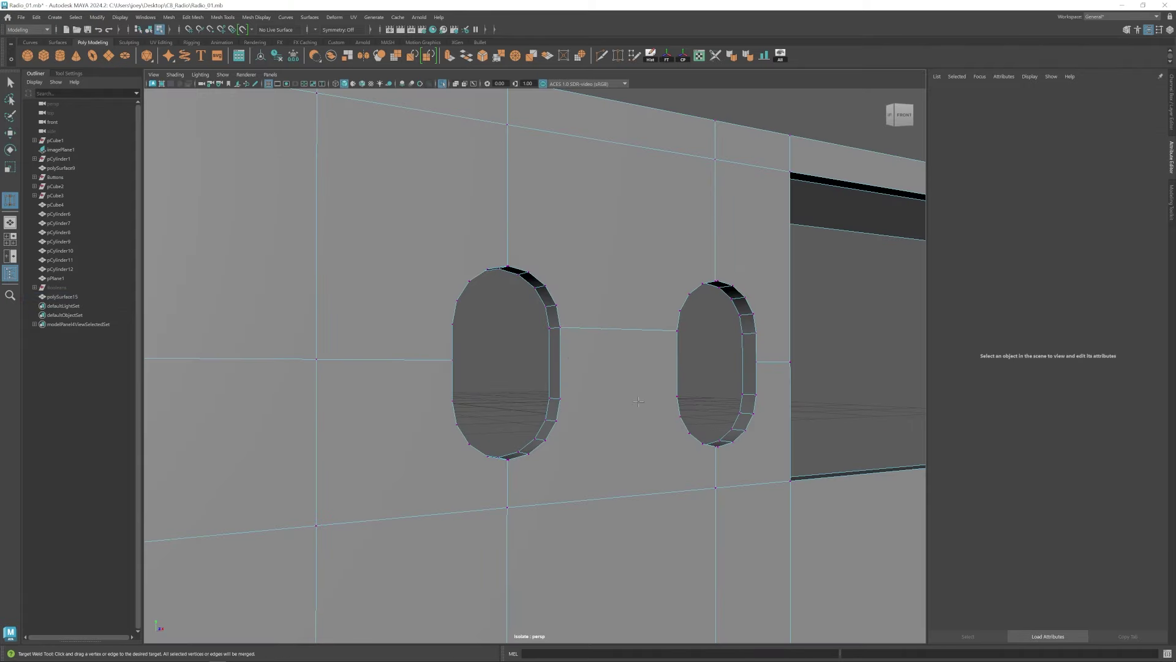
pyautogui.press('w')
pyautogui.click(591, 371)
pyautogui.keyDown('alt'); pyautogui.moveTo(730, 371); pyautogui.dragTo(593, 310); pyautogui.keyUp('alt')
pyautogui.keyDown('alt'); pyautogui.moveTo(287, 349); pyautogui.dragTo(517, 354, button='middle'); pyautogui.keyUp('alt')
pyautogui.keyDown('alt'); pyautogui.moveTo(517, 354); pyautogui.dragTo(532, 357); pyautogui.keyUp('alt')
pyautogui.click(618, 55)
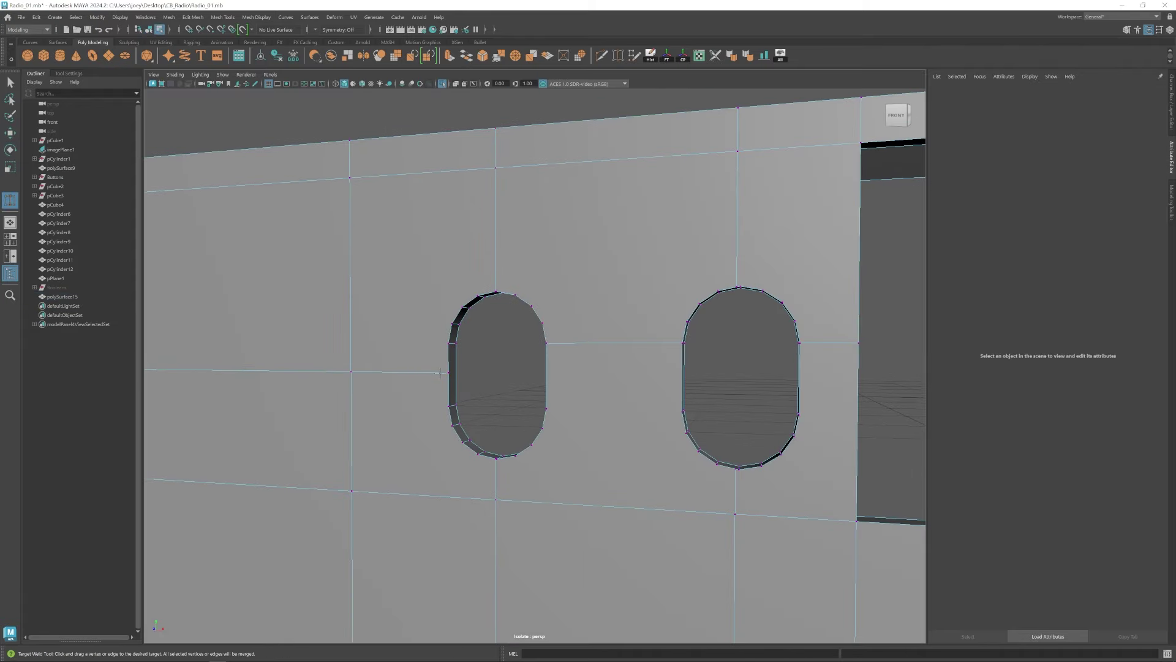
# Raise the horizontal edge beside the left slot so it lines up with the start of the slot's upper curve.
pyautogui.scroll(-4, 323, 370)
pyautogui.keyDown('alt'); pyautogui.moveTo(325, 370); pyautogui.dragTo(452, 386); pyautogui.keyUp('alt')
pyautogui.moveTo(452, 386); pyautogui.dragTo(452, 355, button='right')
pyautogui.doubleClick(455, 344)
pyautogui.moveTo(492, 306); pyautogui.dragTo(492, 288)
# Cut edges from the grid vertex above and outside the left slot to the vertices on its outer upper curve.
pyautogui.keyDown('alt'); pyautogui.moveTo(686, 325); pyautogui.dragTo(590, 334); pyautogui.keyUp('alt')
pyautogui.scroll(3, 590, 335)
pyautogui.click(416, 173)
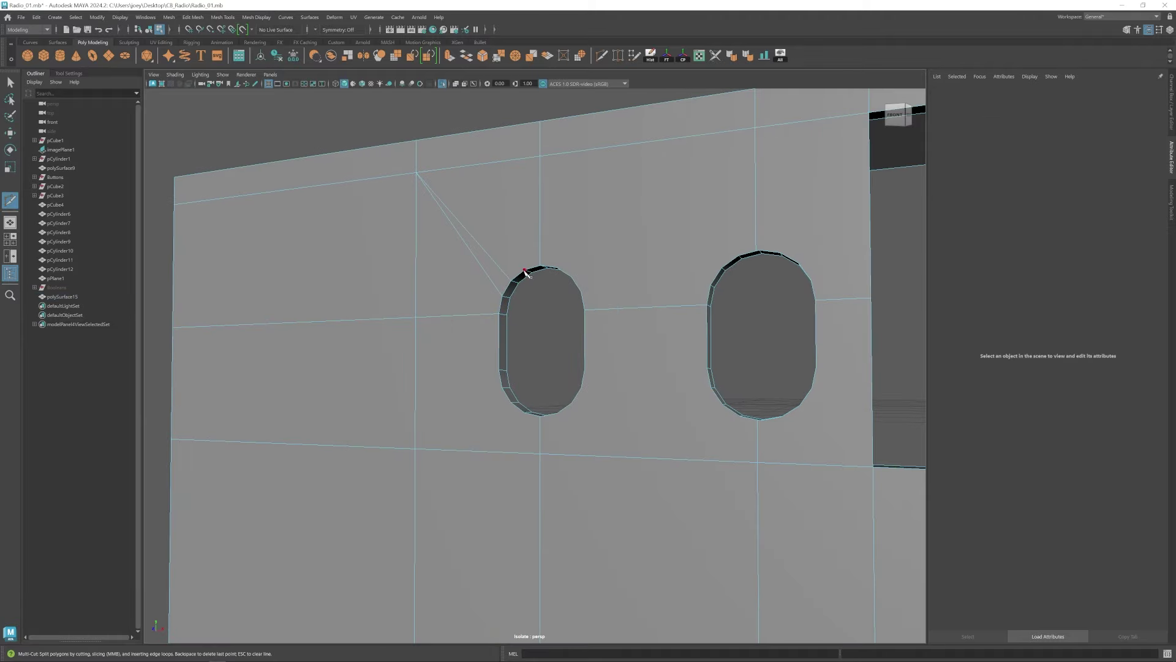
pyautogui.click(618, 55)
pyautogui.keyDown('alt'); pyautogui.moveTo(527, 270); pyautogui.dragTo(645, 215); pyautogui.keyUp('alt')
pyautogui.scroll(2, 643, 187)
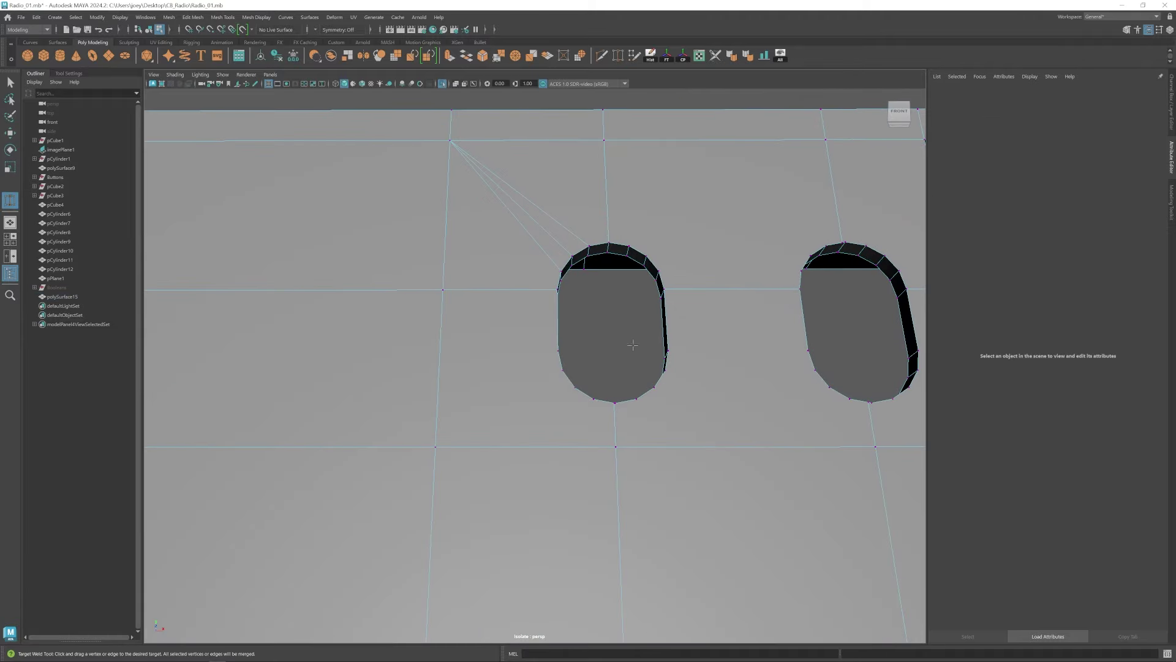
# Merge the two vertical edges above the slots into one midway between them, with diagonals to the slots' tops.
pyautogui.keyDown('alt'); pyautogui.moveTo(640, 434); pyautogui.dragTo(750, 291); pyautogui.keyUp('alt')
pyautogui.press('w')
pyautogui.click(602, 56)
pyautogui.keyDown('alt'); pyautogui.moveTo(676, 165); pyautogui.dragTo(675, 180, button='middle'); pyautogui.keyUp('alt')
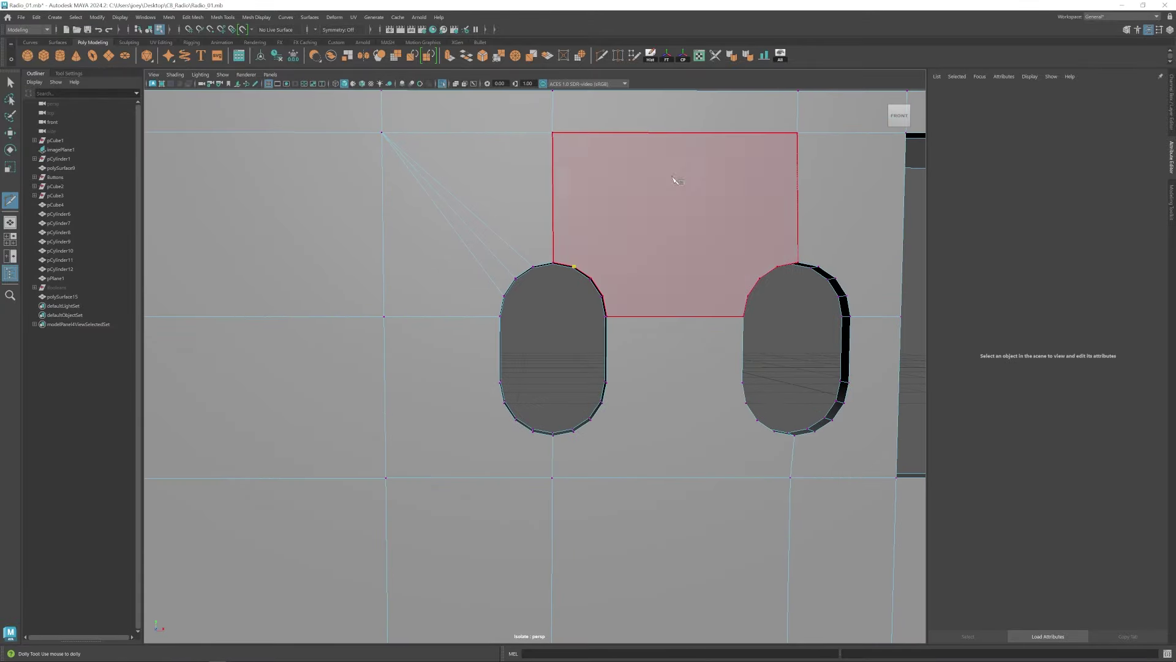
pyautogui.keyDown('alt'); pyautogui.moveTo(635, 199); pyautogui.dragTo(591, 191, button='right'); pyautogui.keyUp('alt')
pyautogui.press('w')
pyautogui.keyDown('alt'); pyautogui.moveTo(591, 191); pyautogui.dragTo(607, 259); pyautogui.keyUp('alt')
pyautogui.moveTo(607, 260); pyautogui.dragTo(608, 237, button='right')
pyautogui.click(610, 238)
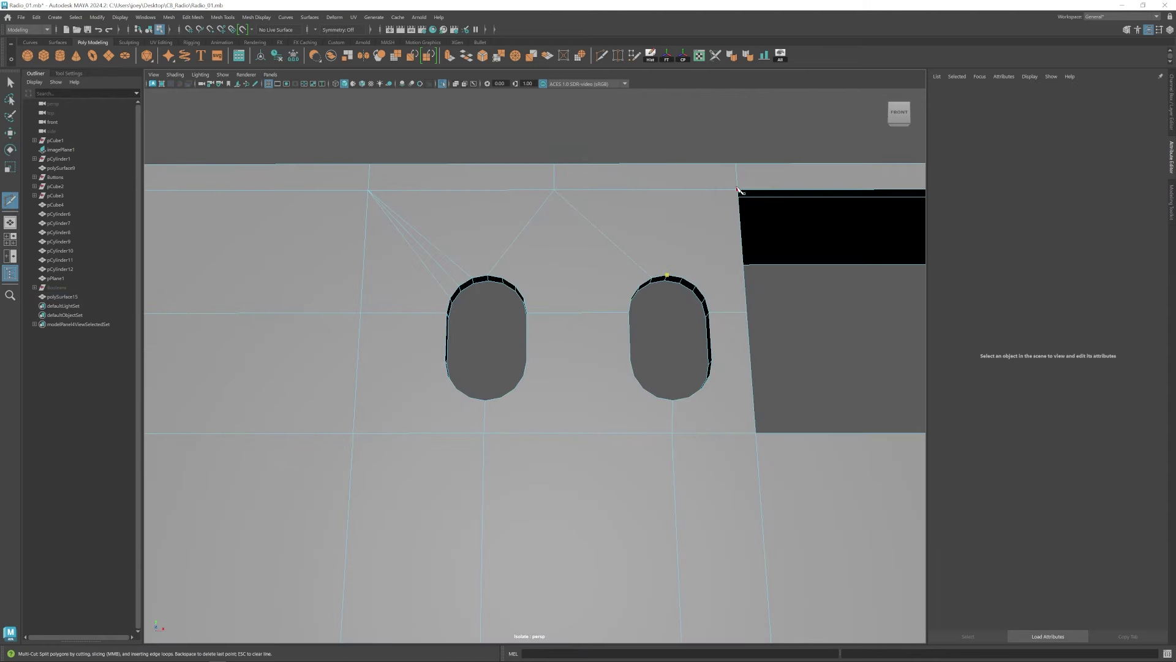
# Cut edges from the display opening's corners to the upper and lower curve vertices of the right slot.
pyautogui.moveTo(738, 191)
pyautogui.keyDown('alt'); pyautogui.mouseDown()
pyautogui.moveTo(704, 231)
pyautogui.moveTo(735, 196)
pyautogui.mouseUp(); pyautogui.keyUp('alt')
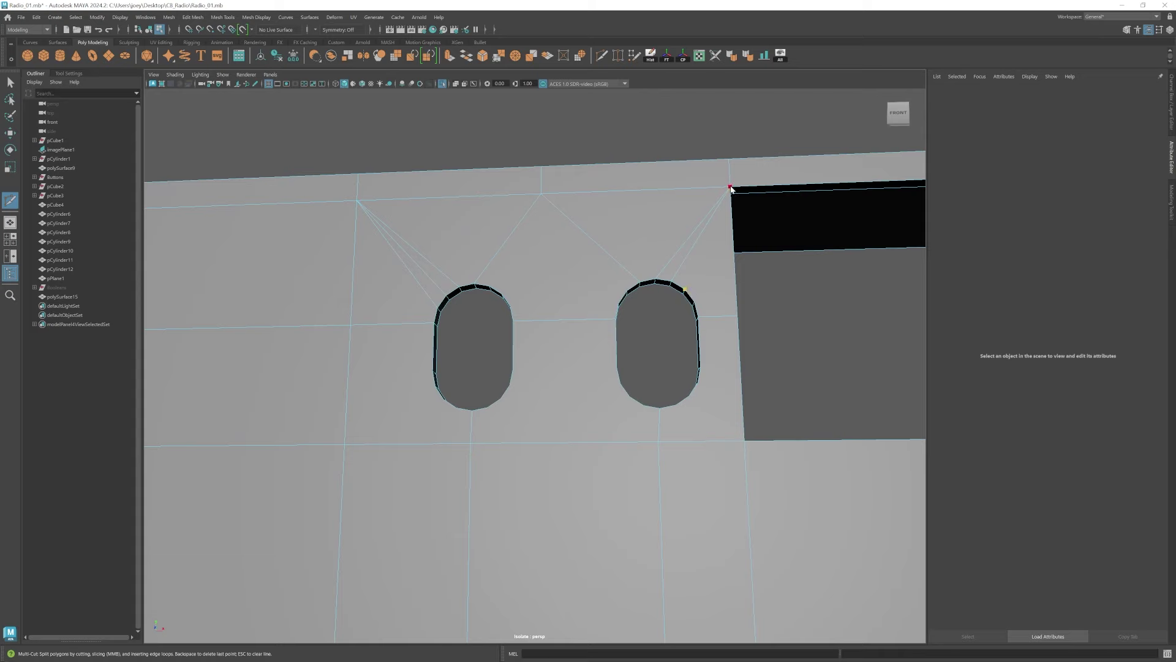
pyautogui.press('w')
pyautogui.keyDown('alt'); pyautogui.moveTo(703, 355); pyautogui.dragTo(642, 458); pyautogui.keyUp('alt')
pyautogui.press('y')
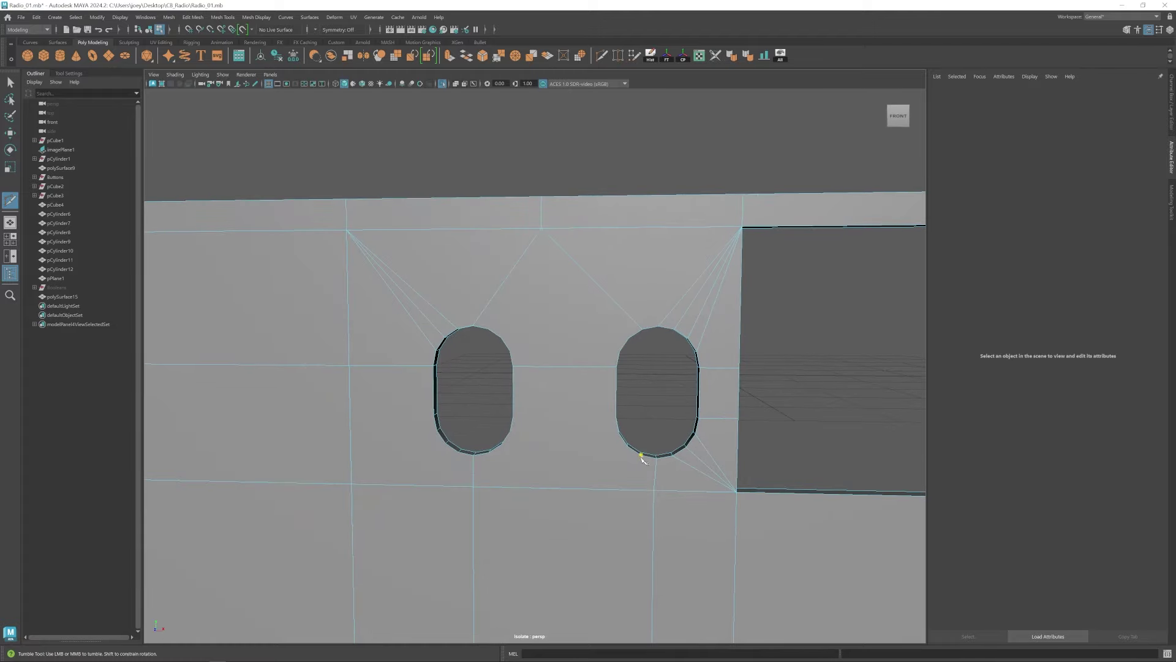
# Try to shift the vertical edge beneath the left slot sideways.
pyautogui.scroll(-5, 568, 474)
pyautogui.keyDown('alt'); pyautogui.moveTo(569, 475); pyautogui.dragTo(564, 480); pyautogui.keyUp('alt')
pyautogui.press('w')
pyautogui.moveTo(484, 607); pyautogui.dragTo(535, 417)
pyautogui.moveTo(552, 498); pyautogui.dragTo(588, 499)
pyautogui.hotkey('ctrl', 'z')
pyautogui.keyDown('alt'); pyautogui.moveTo(559, 373); pyautogui.dragTo(539, 404); pyautogui.keyUp('alt')
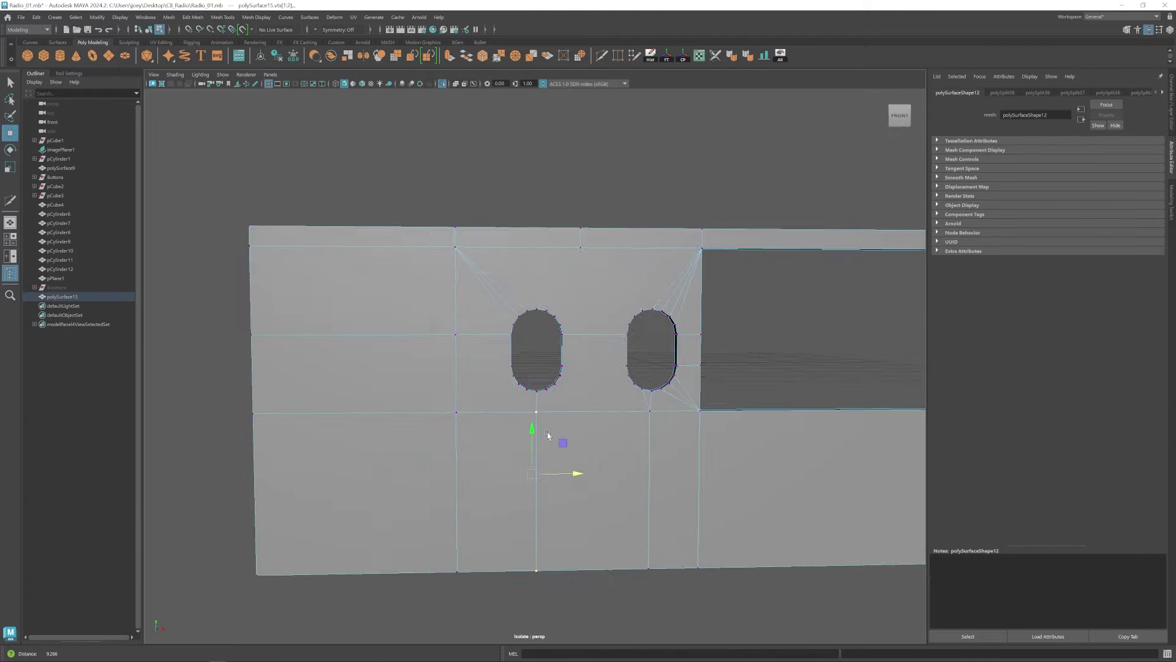
# Cut edges from the left slot's side and lower curve vertices to the surrounding grid vertices.
pyautogui.scroll(5, 534, 392)
pyautogui.press('y')
pyautogui.click(439, 344)
pyautogui.click(343, 288)
pyautogui.rightClick(343, 289)
pyautogui.click(441, 364)
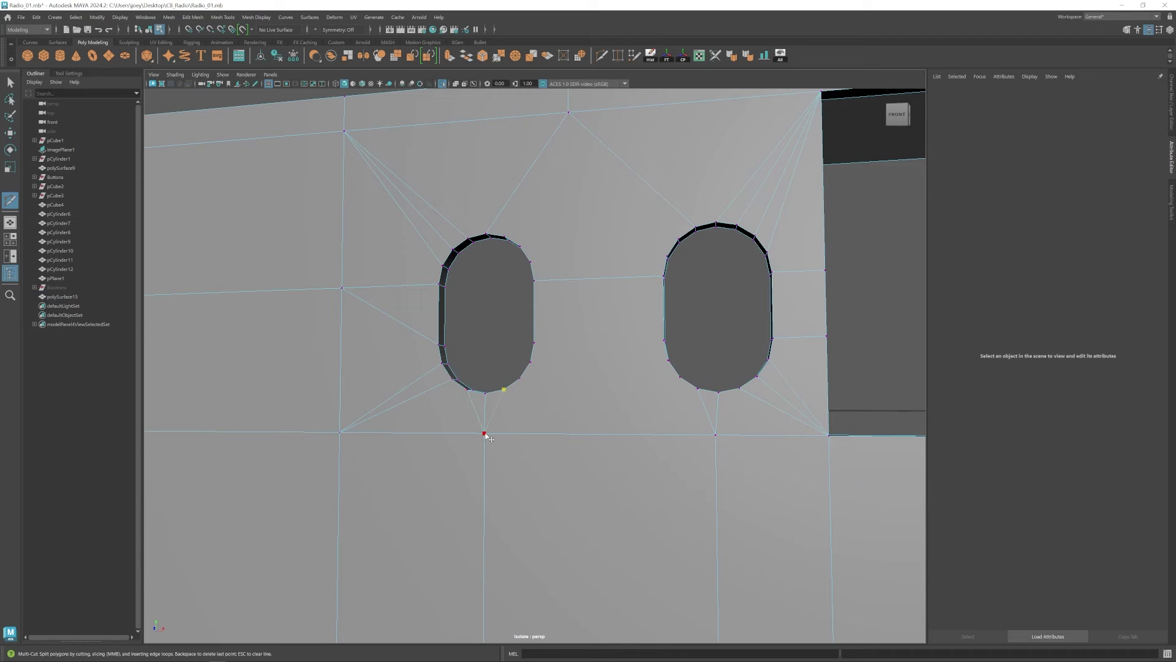
pyautogui.keyDown('alt'); pyautogui.moveTo(484, 433); pyautogui.dragTo(756, 457); pyautogui.keyUp('alt')
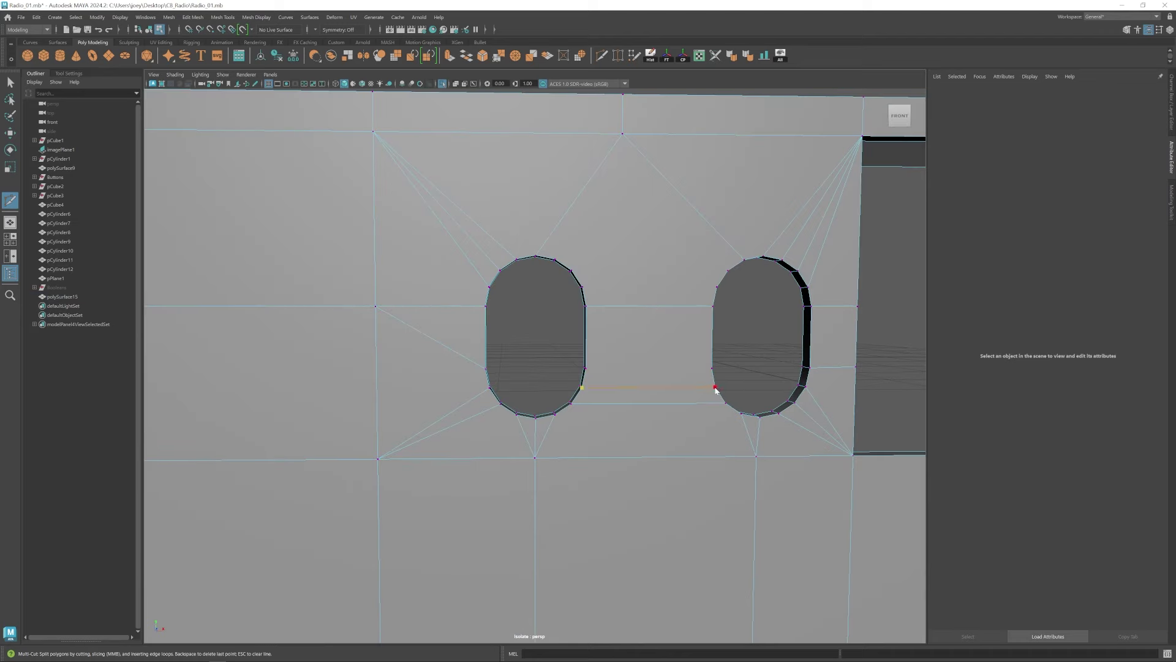
# Cut horizontal edges between the two slots' facing curves and connect their upper vertices to the center vertex above.
pyautogui.keyDown('alt'); pyautogui.moveTo(558, 261); pyautogui.dragTo(641, 269); pyautogui.keyUp('alt')
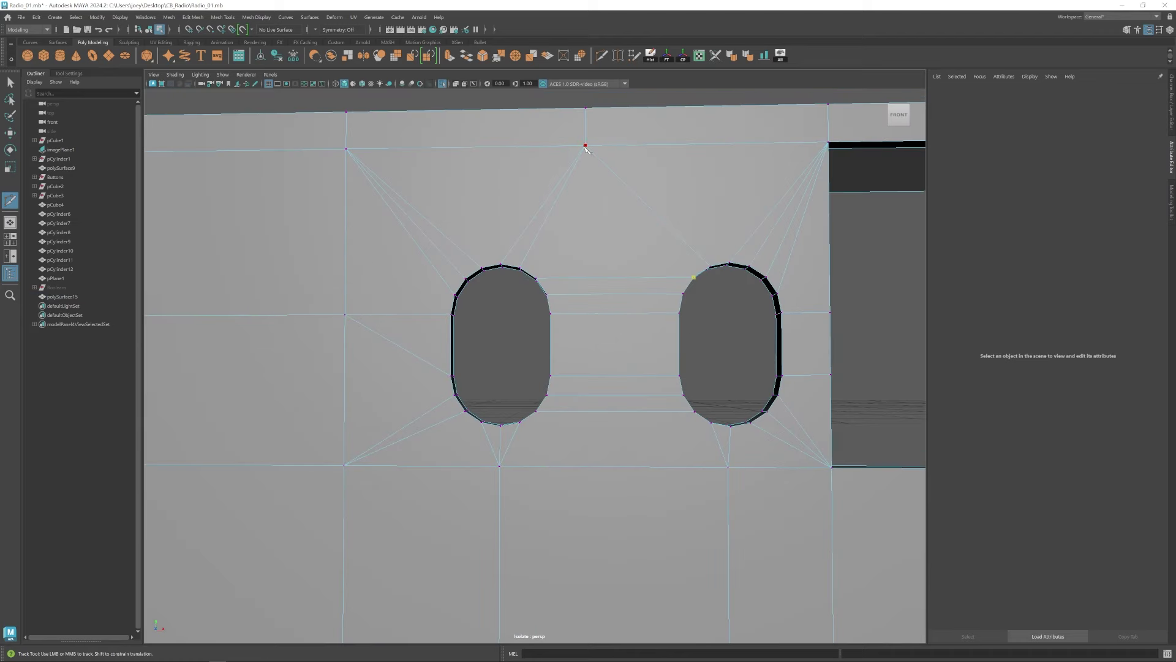
pyautogui.scroll(-2, 737, 297)
pyautogui.keyDown('alt'); pyautogui.moveTo(617, 346); pyautogui.dragTo(579, 337); pyautogui.keyUp('alt')
pyautogui.scroll(2, 612, 296)
pyautogui.click(559, 307)
pyautogui.hotkey('ctrl', 'z')
# Shift the vertical edge beneath the right slot toward the left slot, connect it to the lower curves, and leave isolation.
pyautogui.press('w')
pyautogui.scroll(-5, 637, 423)
pyautogui.moveTo(625, 425)
pyautogui.keyDown('alt'); pyautogui.mouseDown()
pyautogui.moveTo(590, 407)
pyautogui.moveTo(590, 381)
pyautogui.moveTo(631, 405)
pyautogui.mouseUp(); pyautogui.keyUp('alt')
pyautogui.scroll(4, 625, 405)
pyautogui.keyDown('alt'); pyautogui.moveTo(625, 380); pyautogui.dragTo(627, 411); pyautogui.keyUp('alt')
pyautogui.hotkey('ctrl', 'shift', 'x')
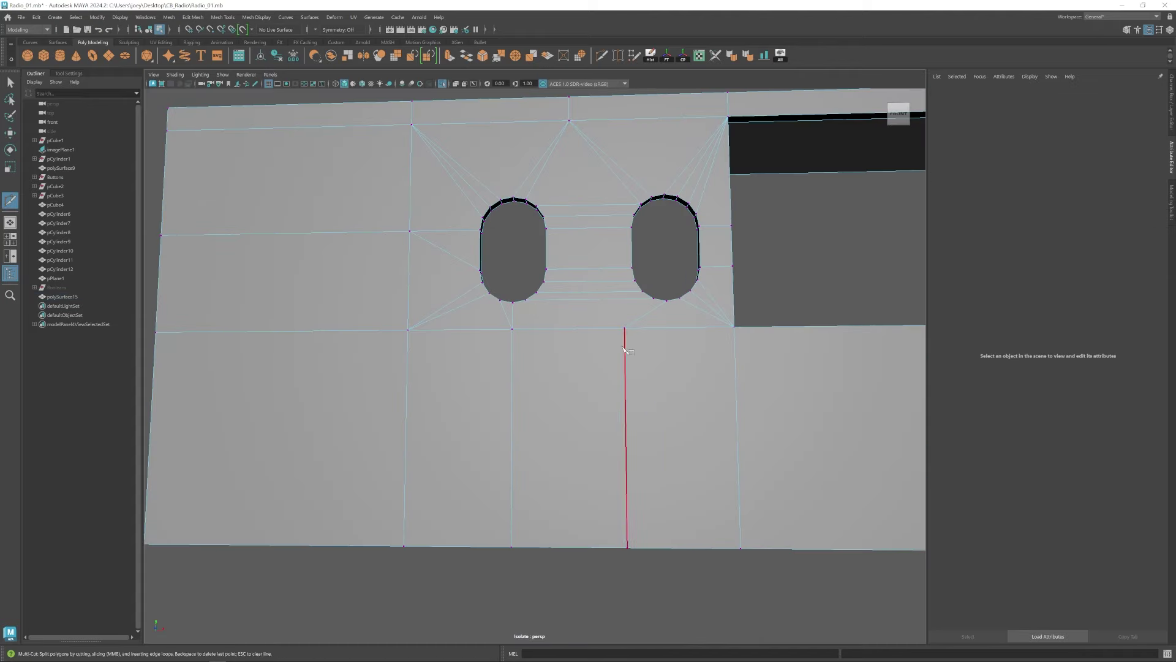
pyautogui.click(624, 329)
pyautogui.keyDown('alt'); pyautogui.moveTo(617, 351); pyautogui.dragTo(614, 369); pyautogui.keyUp('alt')
pyautogui.press('w')
pyautogui.scroll(-5, 584, 404)
pyautogui.scroll(-5, 583, 405)
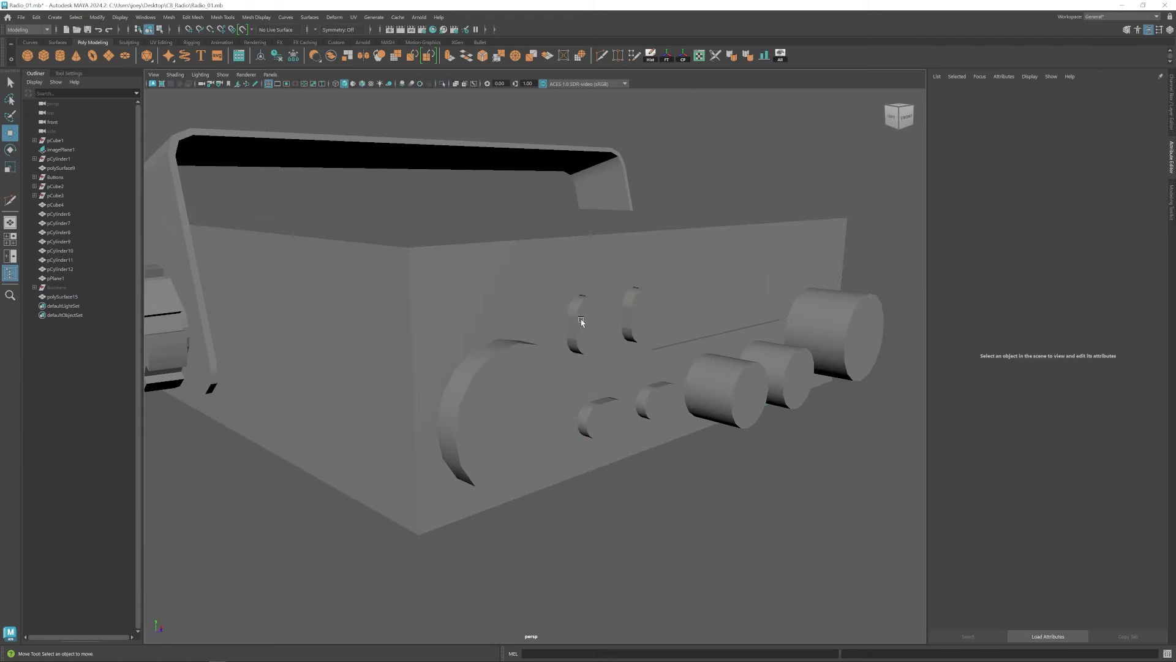
# Replace the right slot's switch shape with a scaled-down duplicate of a front knob cylinder placed inside the slot.
pyautogui.click(636, 311)
pyautogui.click(746, 372)
pyautogui.hotkey('ctrl', 'd')
pyautogui.moveTo(725, 392); pyautogui.dragTo(631, 317)
pyautogui.press('r')
pyautogui.press('f')
pyautogui.press('w')
pyautogui.moveTo(531, 404); pyautogui.dragTo(531, 424)
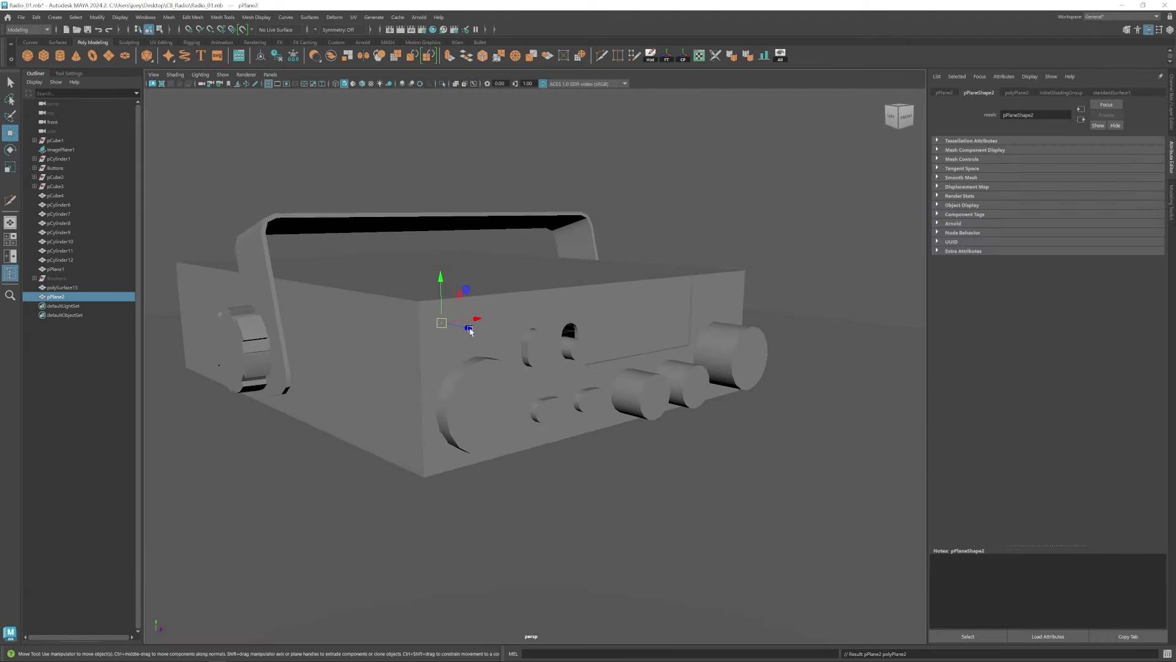
# Set the new polygon plane's width and height subdivisions to 1 and position and resize it behind the two slots.
pyautogui.moveTo(640, 358); pyautogui.dragTo(638, 348)
pyautogui.press('w')
pyautogui.click(1016, 92)
pyautogui.moveTo(630, 358); pyautogui.dragTo(575, 409)
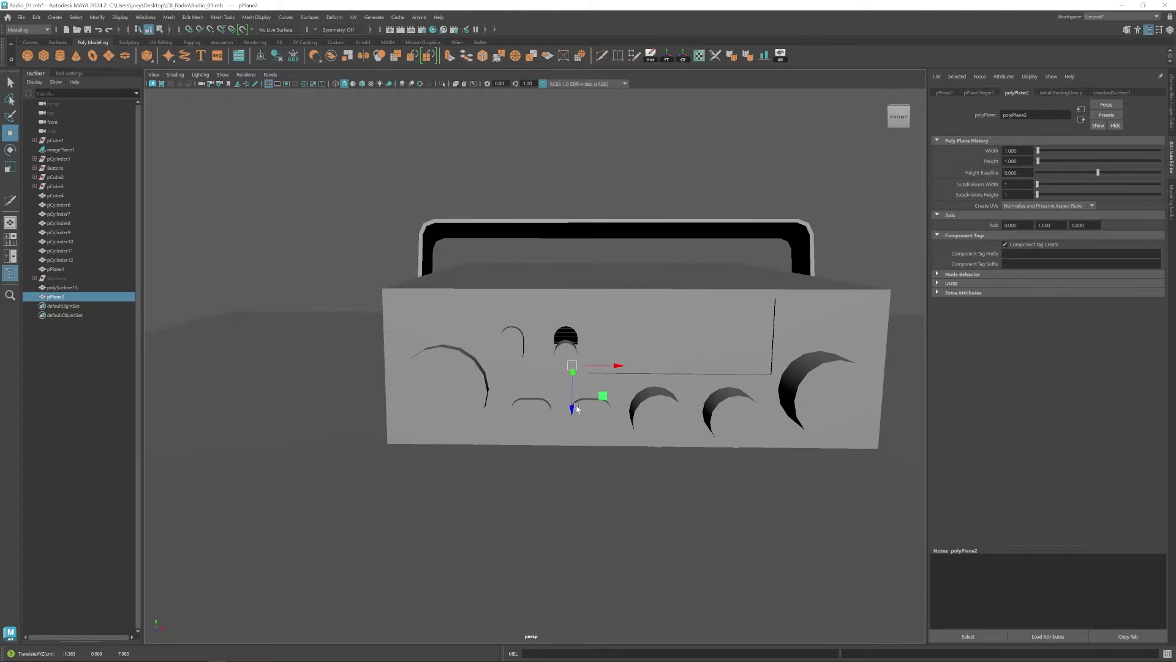
pyautogui.press('4')
pyautogui.moveTo(469, 276); pyautogui.dragTo(470, 238, button='right')
pyautogui.moveTo(470, 239); pyautogui.dragTo(539, 392)
pyautogui.keyDown('alt'); pyautogui.moveTo(539, 367); pyautogui.dragTo(588, 367); pyautogui.keyUp('alt')
pyautogui.moveTo(551, 341); pyautogui.dragTo(492, 326)
pyautogui.moveTo(521, 423); pyautogui.dragTo(549, 400, button='right')
pyautogui.press('r')
pyautogui.press('w')
pyautogui.press('5')
pyautogui.keyDown('alt'); pyautogui.moveTo(549, 400); pyautogui.dragTo(482, 375); pyautogui.keyUp('alt')
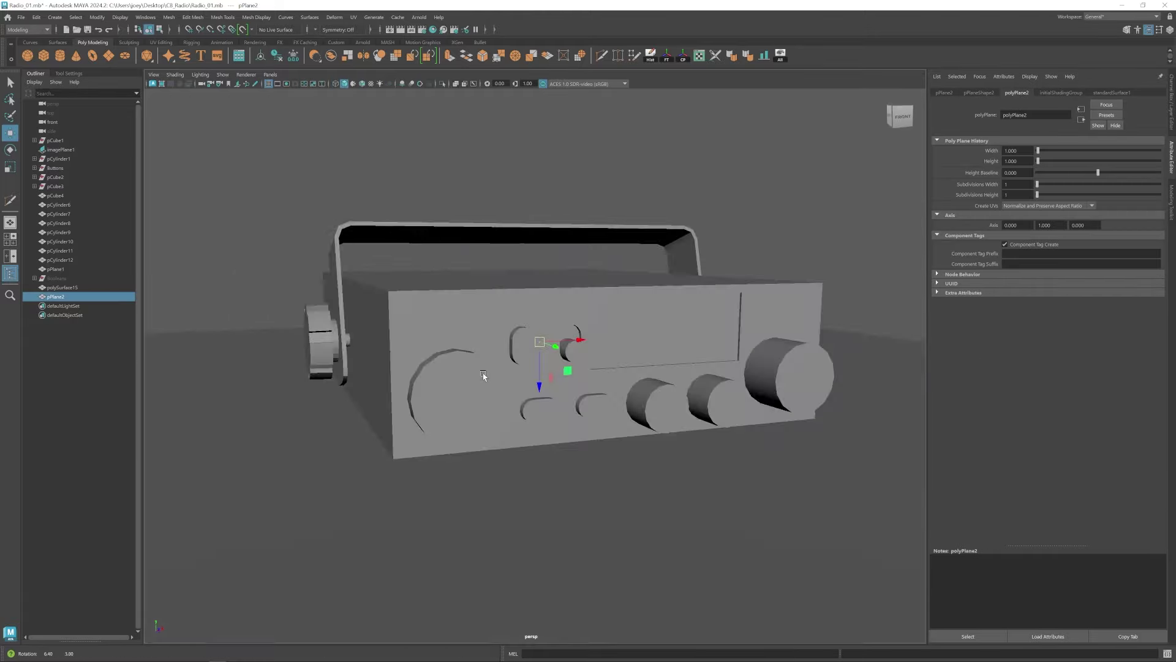
# Delete the fanned front cap of the right slot's switch cylinder and close the opening with Fill Hole.
pyautogui.scroll(5, 570, 349)
pyautogui.click(625, 336)
pyautogui.moveTo(653, 335)
pyautogui.keyDown('alt'); pyautogui.mouseDown()
pyautogui.moveTo(588, 384)
pyautogui.moveTo(507, 345)
pyautogui.moveTo(604, 349)
pyautogui.mouseUp(); pyautogui.keyUp('alt')
pyautogui.click(493, 328)
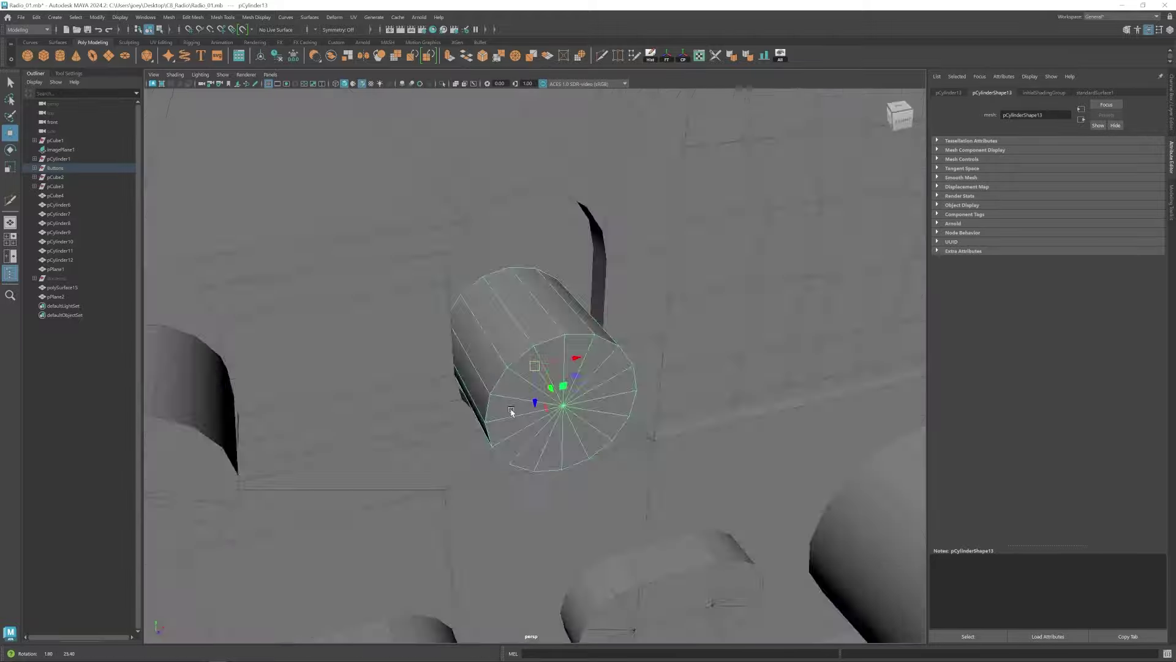
pyautogui.moveTo(433, 250); pyautogui.dragTo(682, 373)
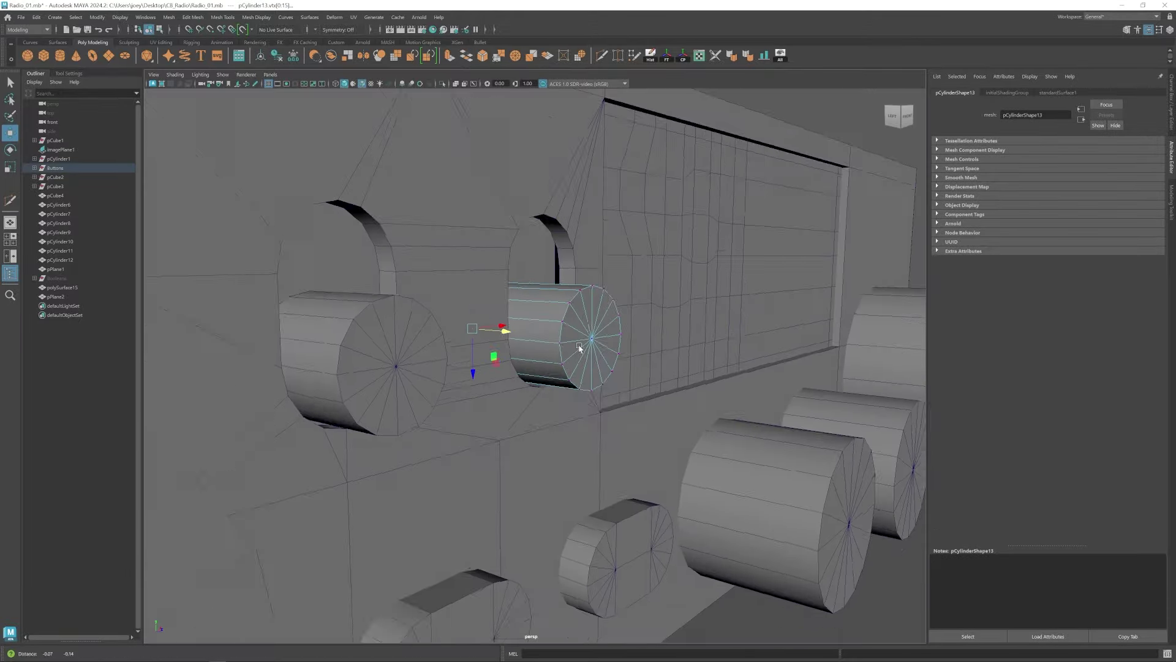
pyautogui.click(166, 18)
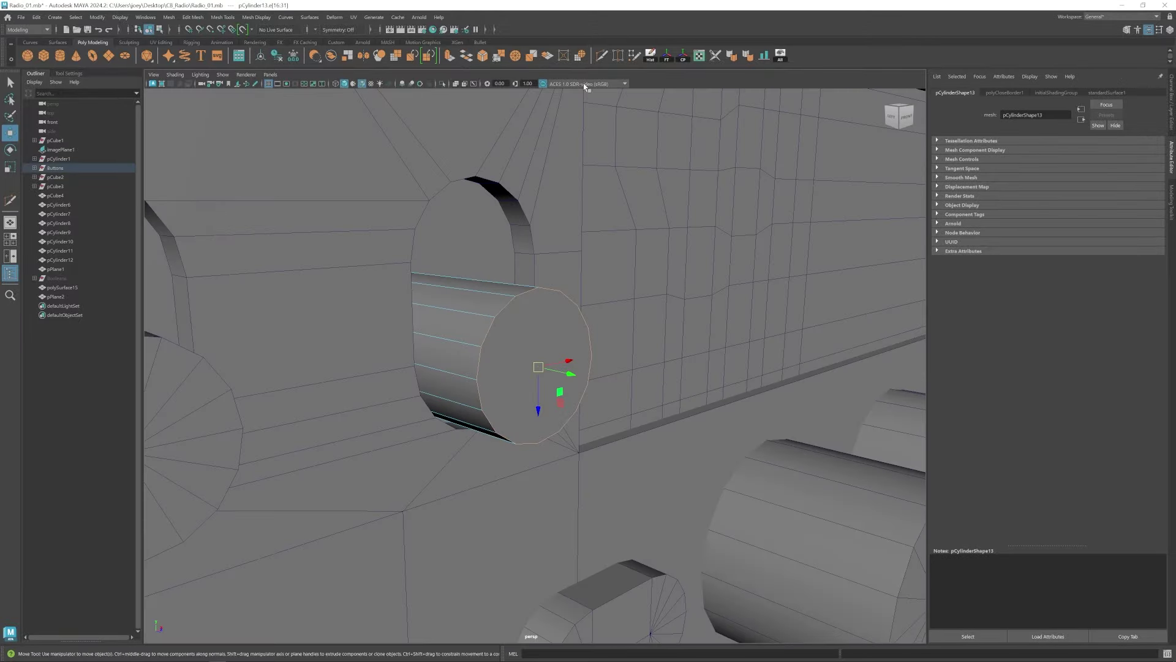
# Cut parallel edges across the switch cylinder's front cap with Multi-Cut to divide it into quads.
pyautogui.keyDown('alt'); pyautogui.moveTo(488, 354); pyautogui.dragTo(472, 320); pyautogui.keyUp('alt')
pyautogui.click(493, 277)
pyautogui.click(589, 274)
pyautogui.click(516, 258)
pyautogui.keyDown('alt'); pyautogui.moveTo(535, 318); pyautogui.dragTo(570, 239, button='middle'); pyautogui.keyUp('alt')
pyautogui.click(567, 257)
pyautogui.click(478, 285)
pyautogui.click(479, 350)
pyautogui.click(601, 335)
pyautogui.rightClick(601, 335)
pyautogui.keyDown('alt'); pyautogui.moveTo(560, 360); pyautogui.dragTo(552, 311); pyautogui.keyUp('alt')
pyautogui.click(498, 349)
pyautogui.click(588, 356)
pyautogui.rightClick(588, 356)
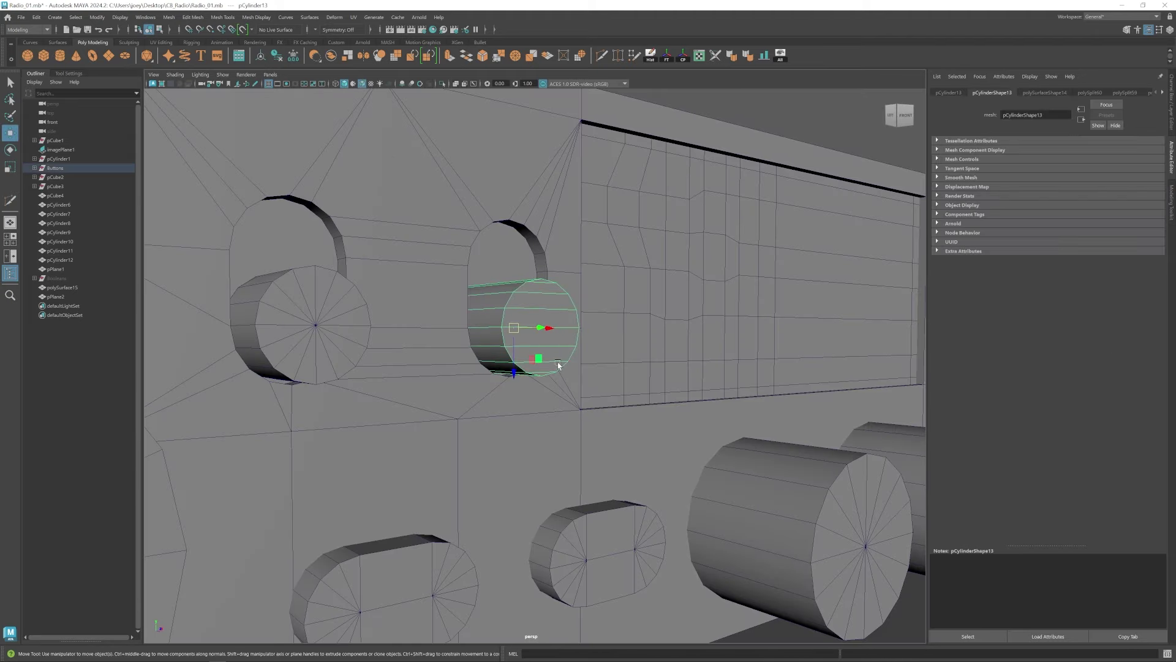
# Create a new polygon cylinder turned to face forward, scaled down and moved into the right slot as the switch.
pyautogui.scroll(3, 551, 341)
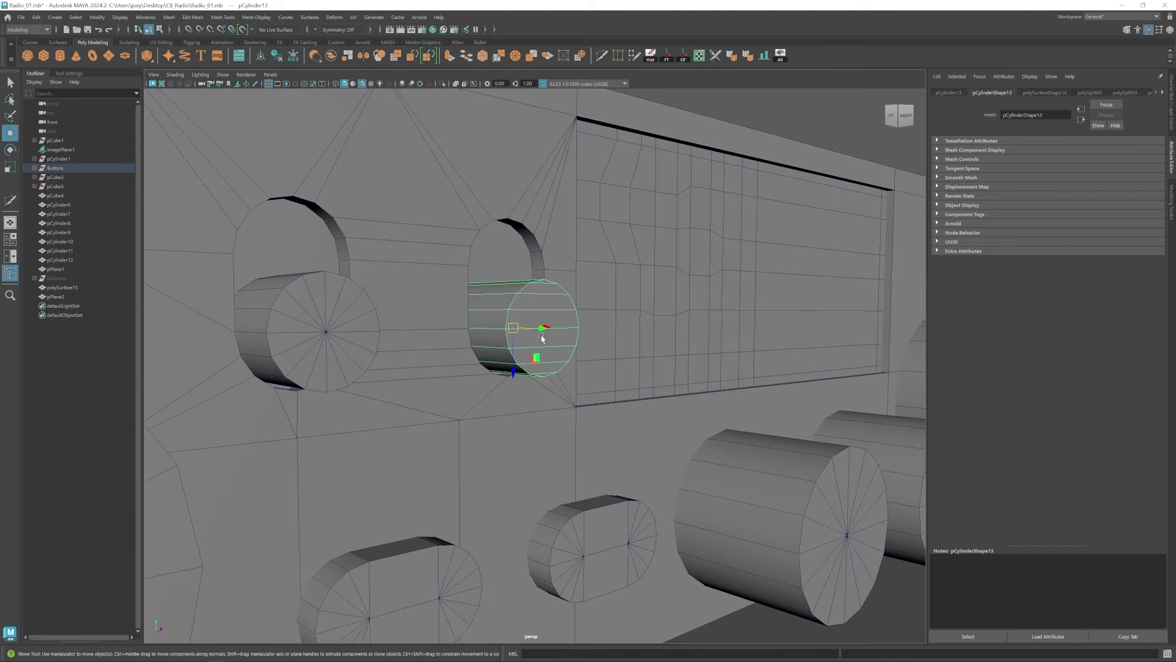
pyautogui.keyDown('alt'); pyautogui.moveTo(541, 337); pyautogui.dragTo(547, 341); pyautogui.keyUp('alt')
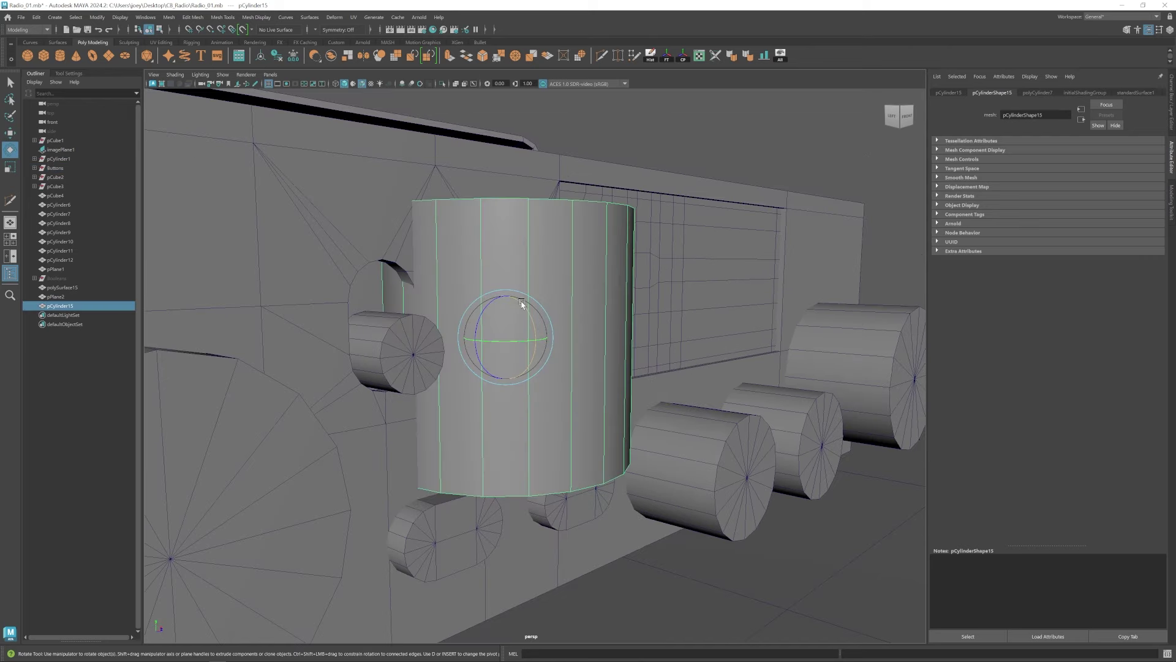
pyautogui.keyDown('alt'); pyautogui.moveTo(526, 233); pyautogui.dragTo(558, 228); pyautogui.keyUp('alt')
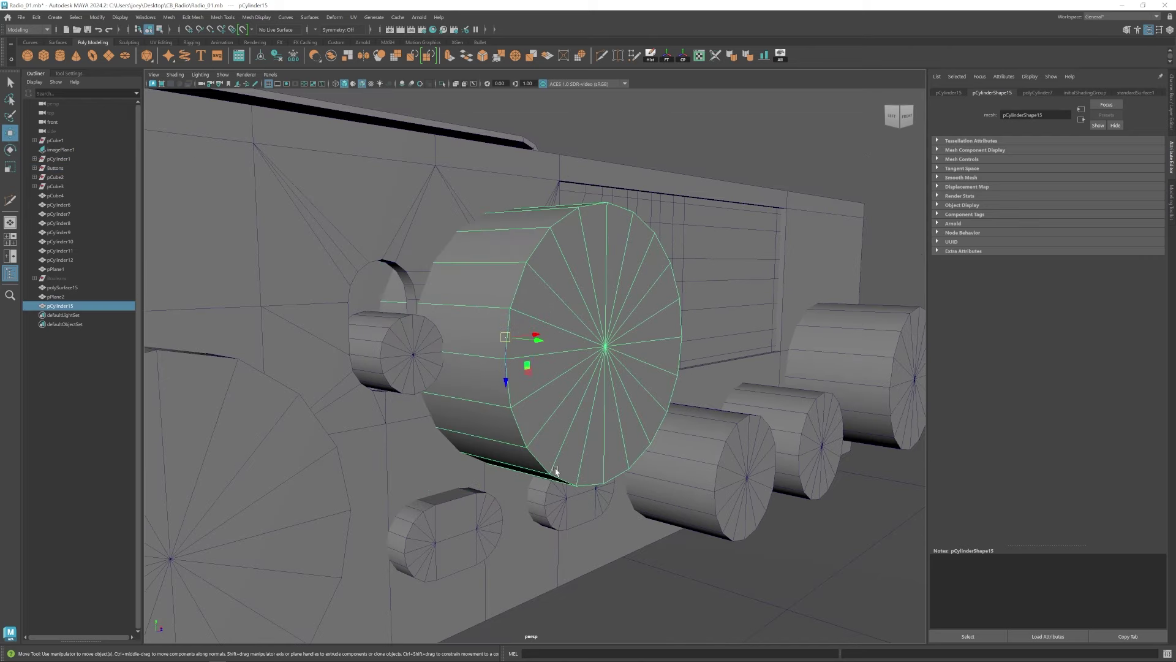
pyautogui.scroll(-3, 555, 470)
pyautogui.keyDown('alt'); pyautogui.moveTo(526, 371); pyautogui.dragTo(557, 375); pyautogui.keyUp('alt')
pyautogui.scroll(4, 404, 353)
pyautogui.keyDown('alt'); pyautogui.moveTo(404, 353); pyautogui.dragTo(429, 375); pyautogui.keyUp('alt')
pyautogui.press('w')
pyautogui.moveTo(533, 335); pyautogui.dragTo(546, 338)
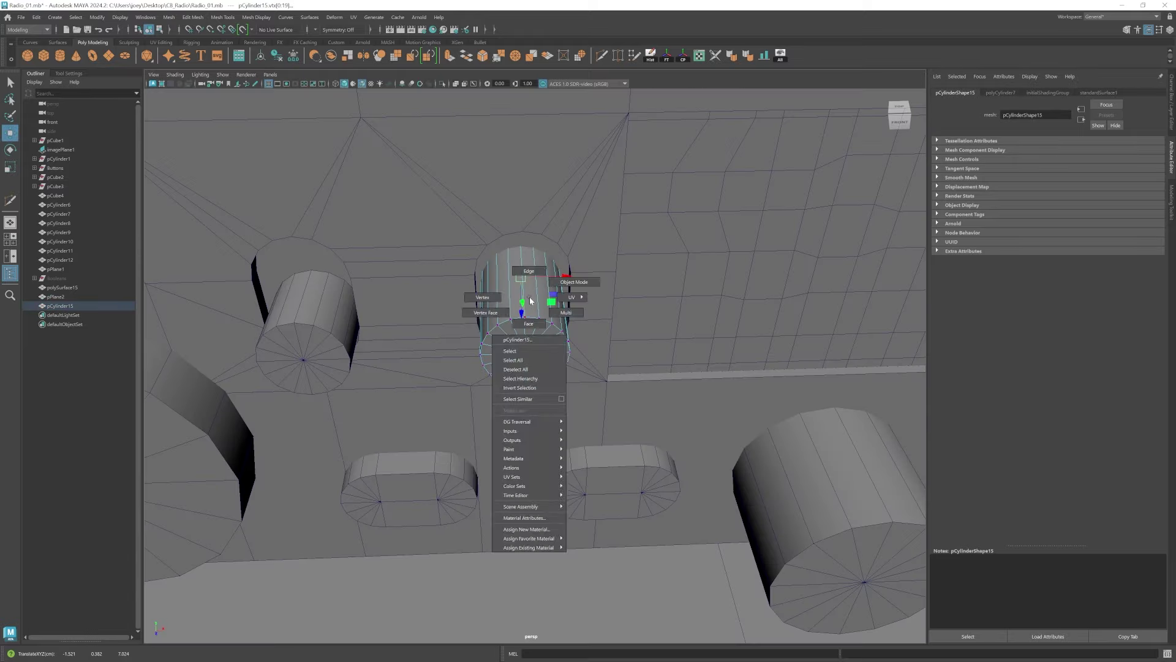
# Delete the new switch cylinder's front and back cap faces and close the front opening with Fill Hole.
pyautogui.moveTo(525, 300); pyautogui.dragTo(678, 450, button='right')
pyautogui.keyDown('ctrl'); pyautogui.moveTo(679, 450); pyautogui.dragTo(453, 319); pyautogui.keyUp('ctrl')
pyautogui.press('Delete')
pyautogui.keyDown('alt'); pyautogui.moveTo(588, 392); pyautogui.dragTo(428, 343); pyautogui.keyUp('alt')
pyautogui.moveTo(612, 239); pyautogui.dragTo(453, 245)
pyautogui.press('Delete')
pyautogui.keyDown('alt'); pyautogui.moveTo(465, 319); pyautogui.dragTo(534, 325); pyautogui.keyUp('alt')
pyautogui.click(169, 18)
pyautogui.click(183, 92)
# Cut parallel edges across the filled front face of the new switch cylinder with Multi-Cut.
pyautogui.hotkey('ctrl', 'shift', 'x')
pyautogui.scroll(1, 531, 270)
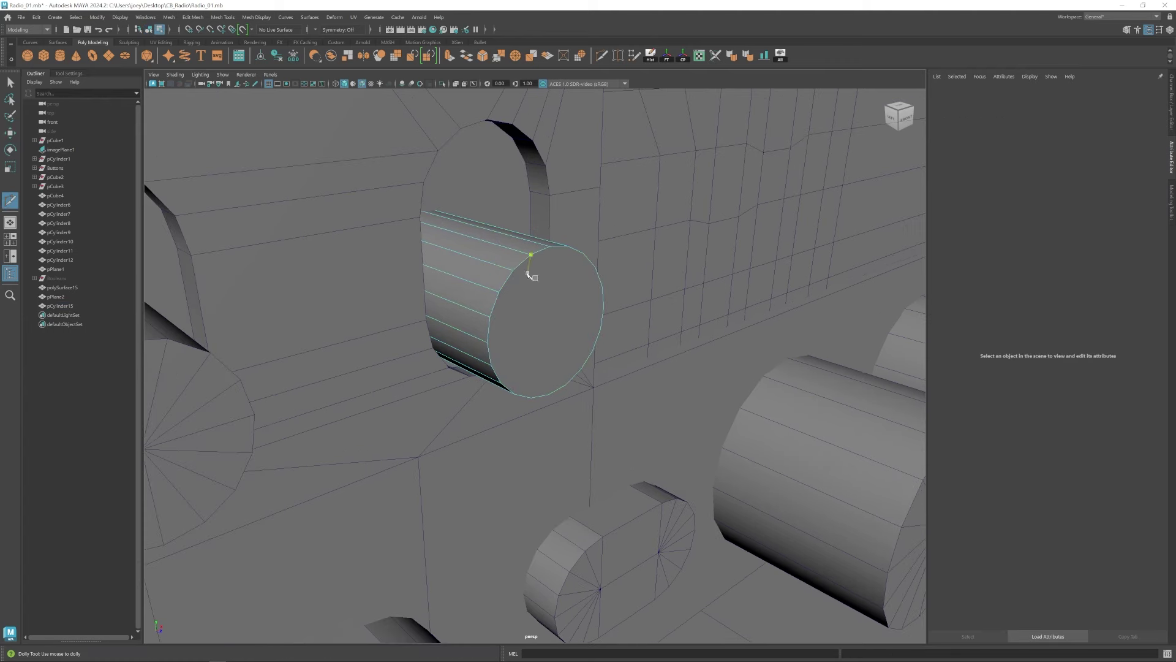
pyautogui.keyDown('alt'); pyautogui.moveTo(529, 269); pyautogui.dragTo(502, 275); pyautogui.keyUp('alt')
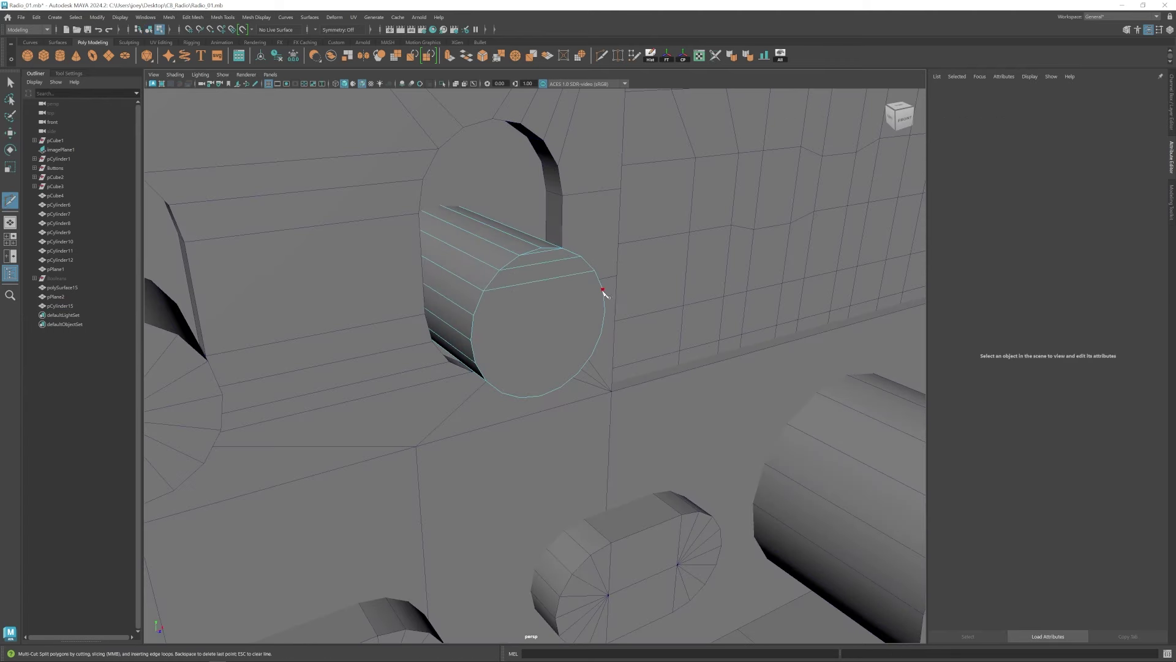
pyautogui.keyDown('alt'); pyautogui.moveTo(516, 361); pyautogui.dragTo(521, 334); pyautogui.keyUp('alt')
pyautogui.scroll(-5, 528, 367)
pyautogui.press('w')
# Duplicate the finished switch cylinder and use the copy to replace the left slot's switch.
pyautogui.press('F8')
pyautogui.keyDown('alt'); pyautogui.moveTo(525, 388); pyautogui.dragTo(583, 316); pyautogui.keyUp('alt')
pyautogui.hotkey('ctrl', 'd')
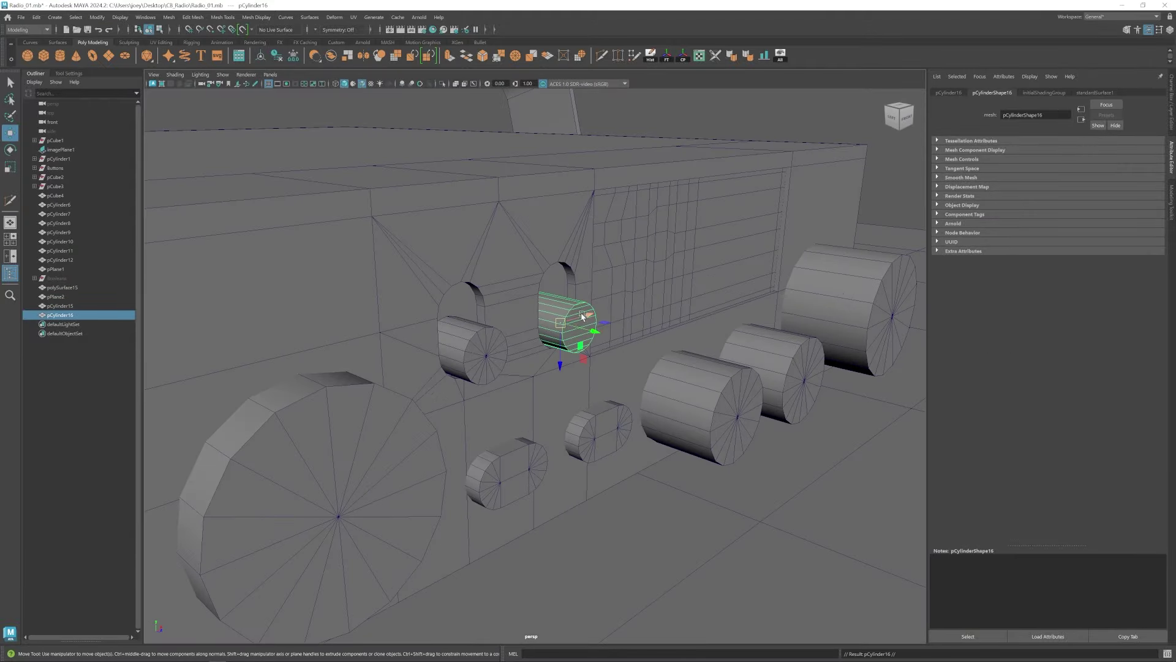
pyautogui.click(649, 484)
pyautogui.scroll(-10, 491, 384)
pyautogui.moveTo(480, 372)
pyautogui.keyDown('alt'); pyautogui.mouseDown()
pyautogui.moveTo(490, 383)
pyautogui.moveTo(470, 386)
pyautogui.mouseUp(); pyautogui.keyUp('alt')
# Remove the VOL knob's front cap, then extrude its open border and scale it inward to the reference's inner circle.
pyautogui.click(672, 372)
pyautogui.press('f')
pyautogui.scroll(-4, 583, 390)
pyautogui.keyDown('alt'); pyautogui.moveTo(688, 338); pyautogui.dragTo(588, 376); pyautogui.keyUp('alt')
pyautogui.keyDown('alt'); pyautogui.moveTo(588, 375); pyautogui.dragTo(554, 369); pyautogui.keyUp('alt')
pyautogui.press('space')
pyautogui.press('space')
pyautogui.press('f')
pyautogui.scroll(-5, 489, 457)
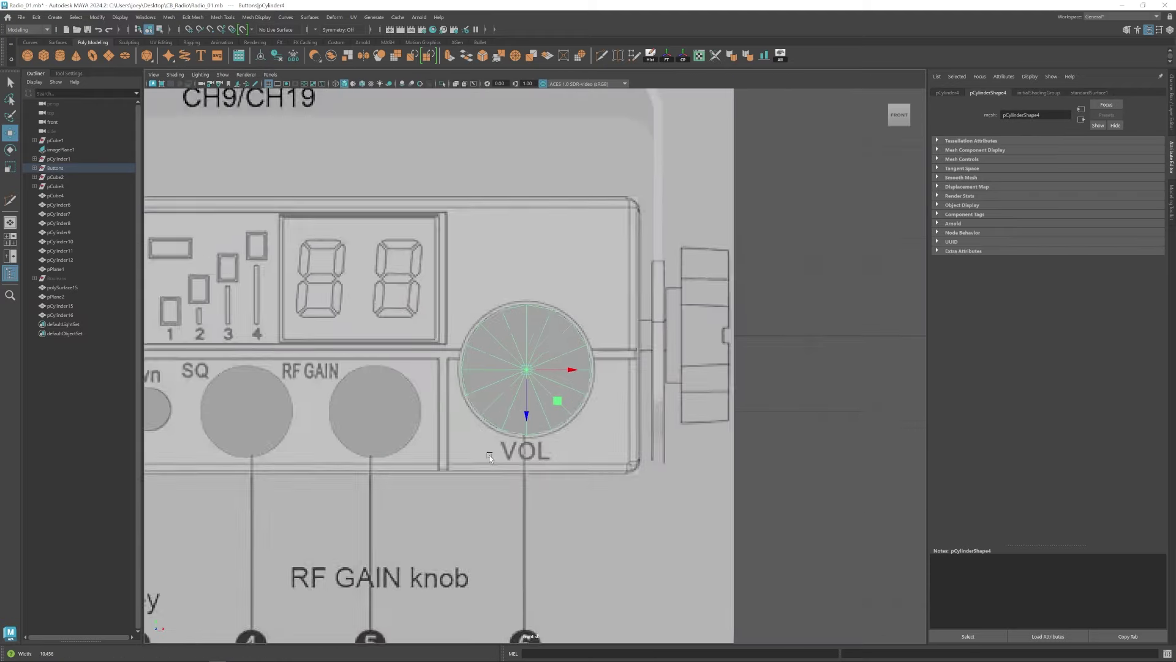
pyautogui.scroll(3, 521, 375)
pyautogui.press('r')
pyautogui.hotkey('ctrl', 'e')
pyautogui.press('r')
pyautogui.moveTo(521, 372); pyautogui.dragTo(494, 369)
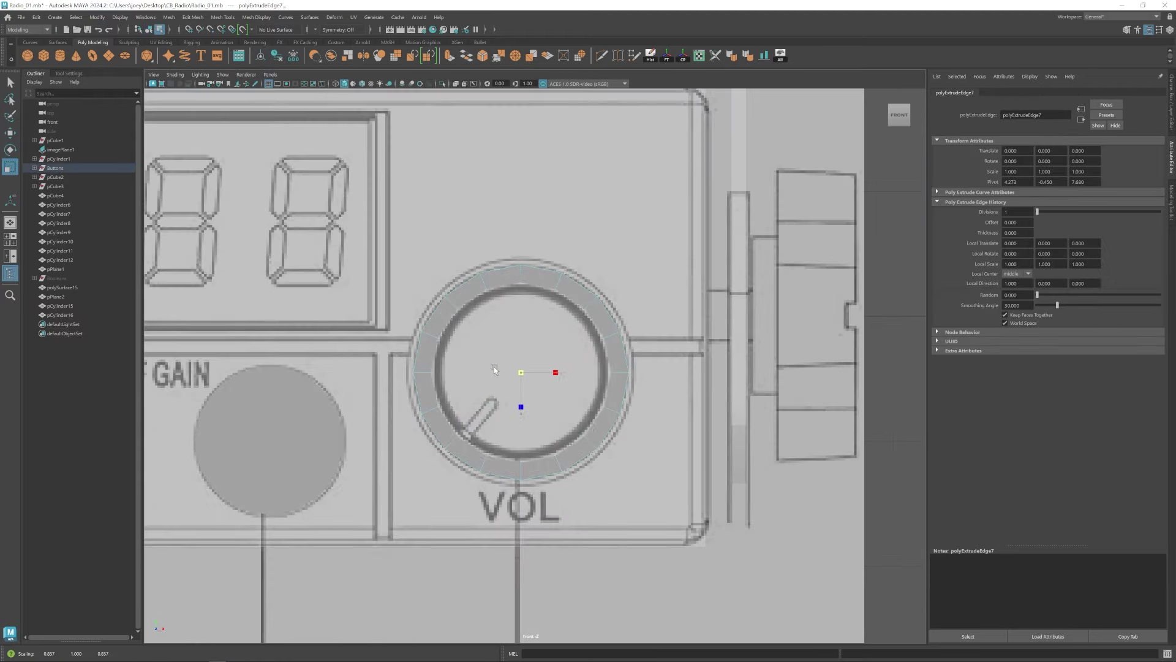
# Move the VOL knob's inner ring slightly forward and extrude it outward to form the narrower barrel.
pyautogui.press('space')
pyautogui.press('w')
pyautogui.press('space')
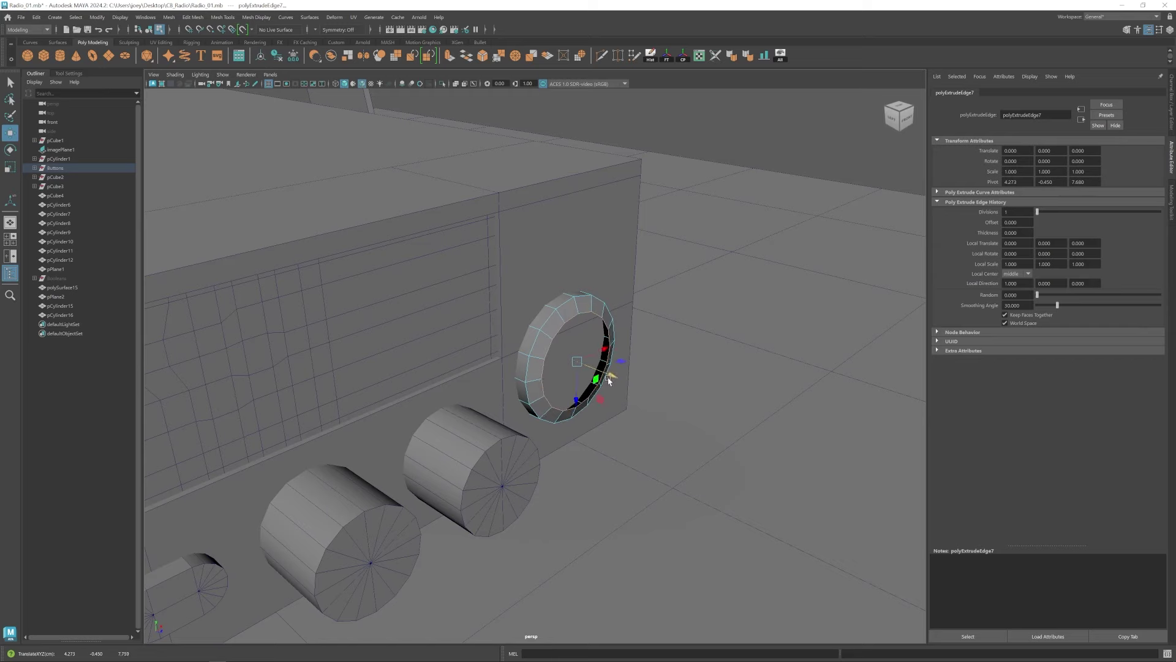
pyautogui.scroll(-5, 678, 408)
pyautogui.keyDown('alt'); pyautogui.moveTo(678, 409); pyautogui.dragTo(604, 380); pyautogui.keyUp('alt')
pyautogui.scroll(3, 601, 404)
pyautogui.scroll(-3, 599, 392)
pyautogui.scroll(3, 560, 401)
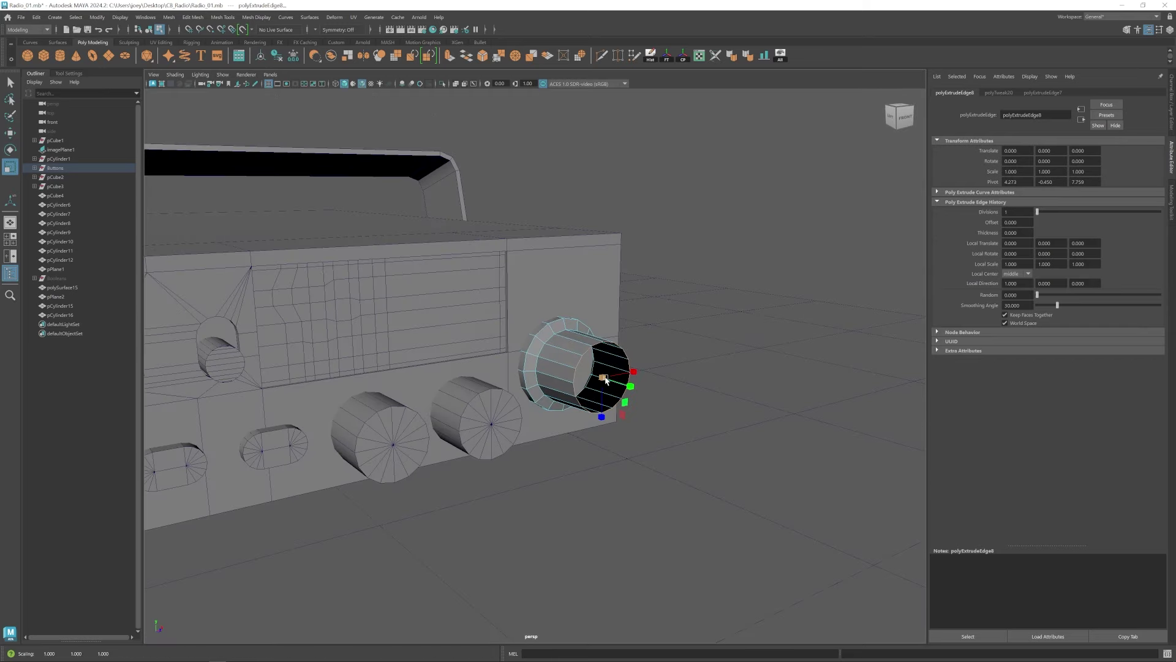
# Extrude a narrow tapered rim at the front of the VOL knob's barrel and size it against the reference.
pyautogui.press('r')
pyautogui.press('space')
pyautogui.press('space')
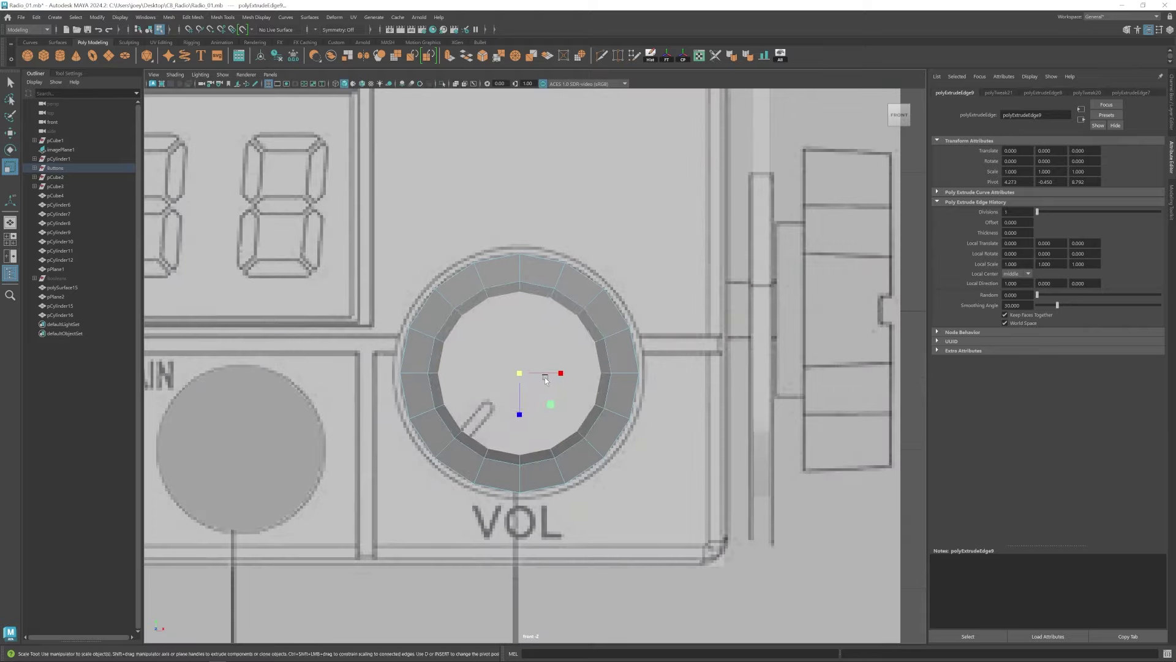
pyautogui.click(445, 323)
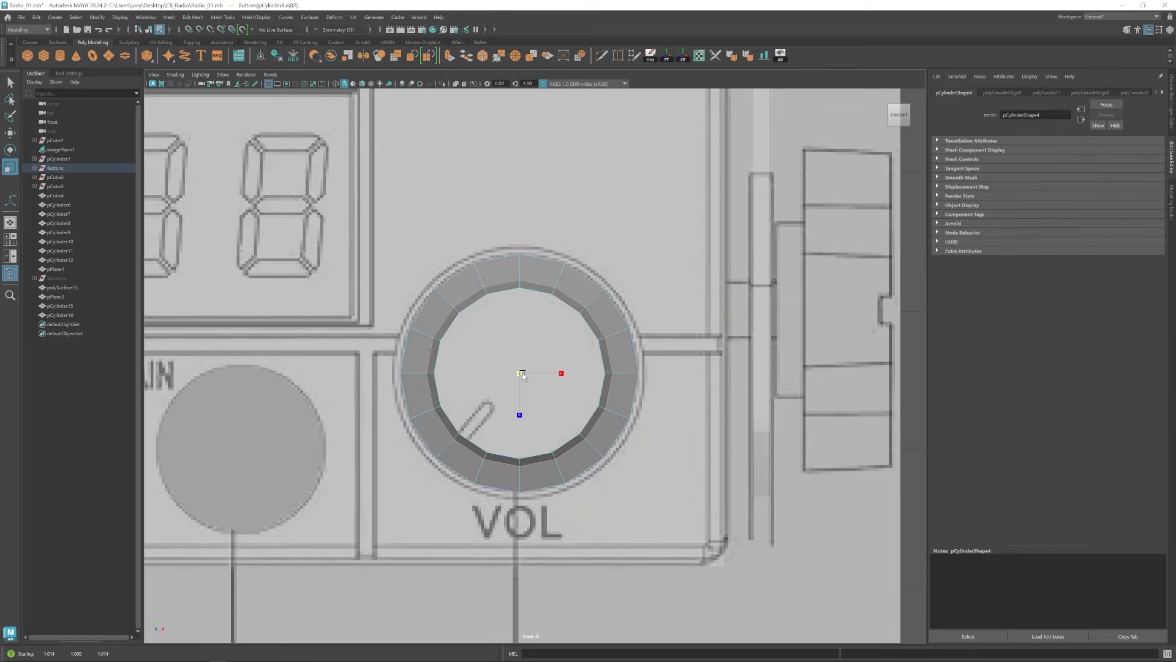
pyautogui.press('w')
pyautogui.press('space')
pyautogui.press('space')
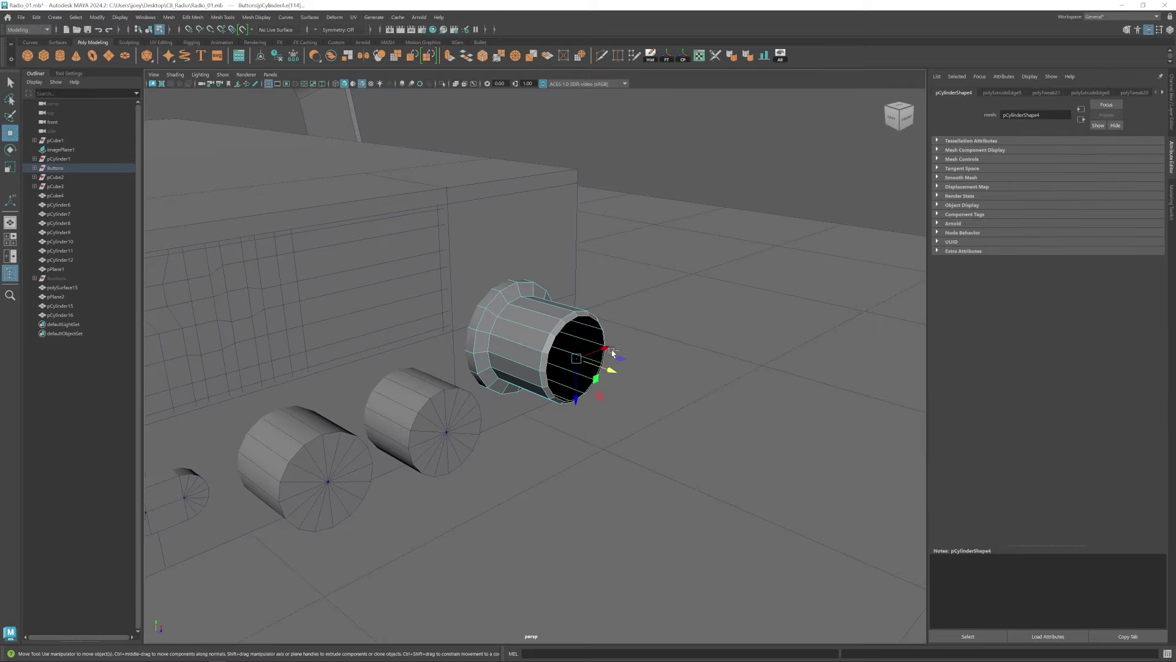
# Try to close the VOL knob's front by extruding its open border and merging it to the centre.
pyautogui.click(518, 58)
pyautogui.keyDown('alt'); pyautogui.moveTo(668, 380); pyautogui.dragTo(501, 370, button='right'); pyautogui.keyUp('alt')
pyautogui.keyDown('alt'); pyautogui.moveTo(501, 370); pyautogui.dragTo(516, 376); pyautogui.keyUp('alt')
pyautogui.keyDown('alt'); pyautogui.moveTo(517, 376); pyautogui.dragTo(840, 486, button='right'); pyautogui.keyUp('alt')
pyautogui.hotkey('ctrl', 'z')
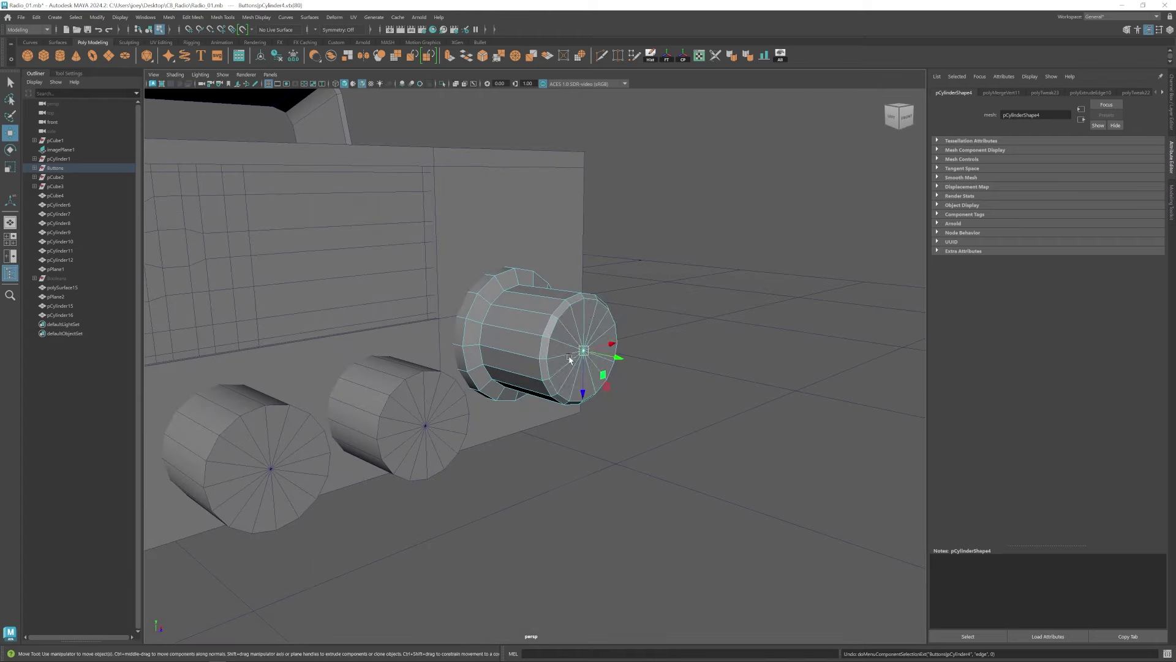
# Close the VOL knob's front with Fill Hole and cut parallel edges across the face with Multi-Cut.
pyautogui.click(192, 89)
pyautogui.click(602, 56)
pyautogui.click(507, 294)
pyautogui.keyDown('alt'); pyautogui.moveTo(563, 298); pyautogui.dragTo(582, 282); pyautogui.keyUp('alt')
pyautogui.click(564, 293)
pyautogui.rightClick(564, 292)
pyautogui.click(501, 305)
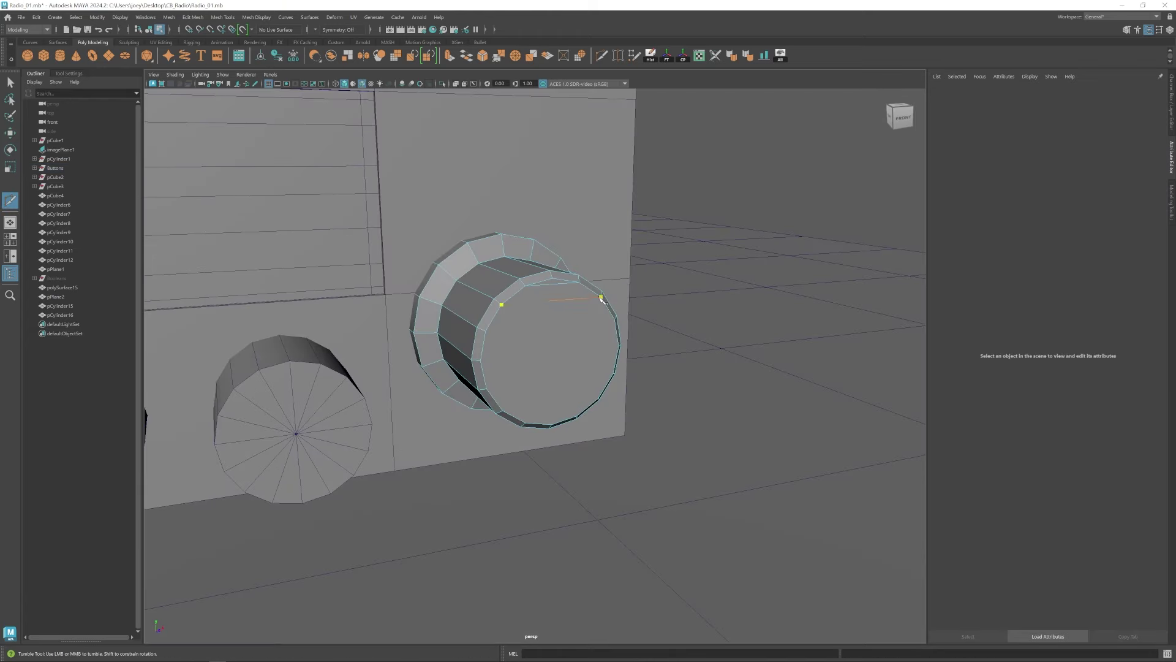
pyautogui.keyDown('alt'); pyautogui.moveTo(498, 368); pyautogui.dragTo(608, 359); pyautogui.keyUp('alt')
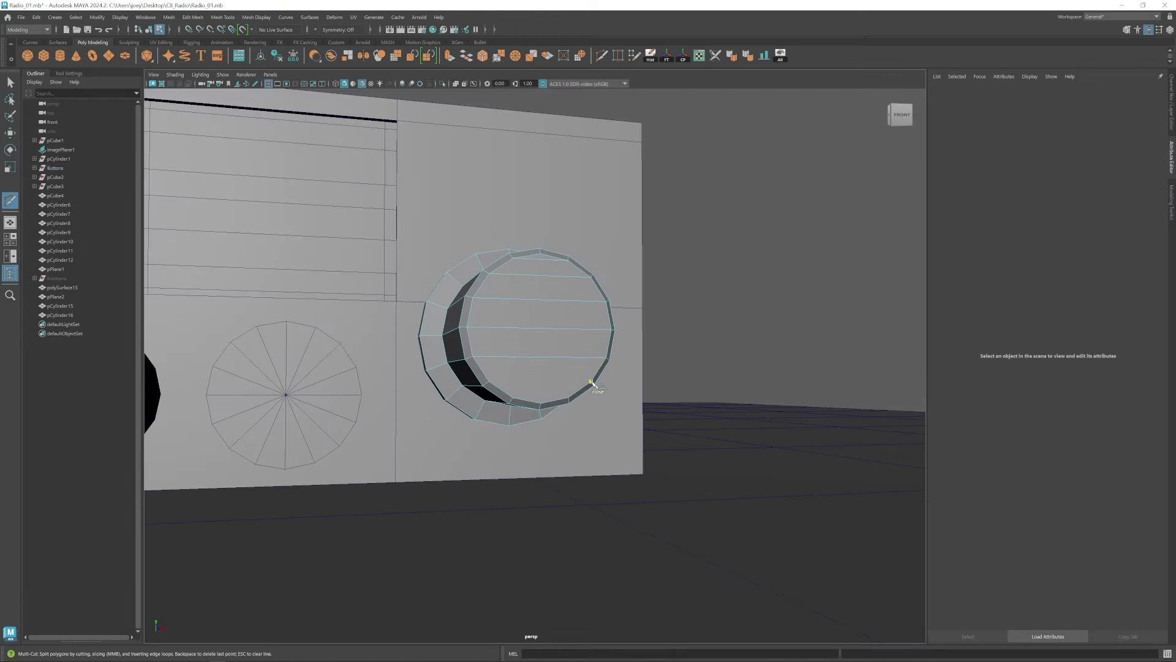
pyautogui.click(514, 398)
pyautogui.click(569, 400)
pyautogui.press('w')
# Replace the RF GAIN knob cylinder with a scaled-down duplicate of the VOL knob aligned to the reference.
pyautogui.keyDown('alt'); pyautogui.moveTo(569, 399); pyautogui.dragTo(580, 357); pyautogui.keyUp('alt')
pyautogui.keyDown('alt'); pyautogui.moveTo(580, 357); pyautogui.dragTo(615, 386, button='right'); pyautogui.keyUp('alt')
pyautogui.click(614, 386)
pyautogui.keyDown('alt'); pyautogui.moveTo(614, 385); pyautogui.dragTo(518, 381); pyautogui.keyUp('alt')
pyautogui.keyDown('alt'); pyautogui.moveTo(518, 381); pyautogui.dragTo(618, 390, button='right'); pyautogui.keyUp('alt')
pyautogui.scroll(5, 599, 397)
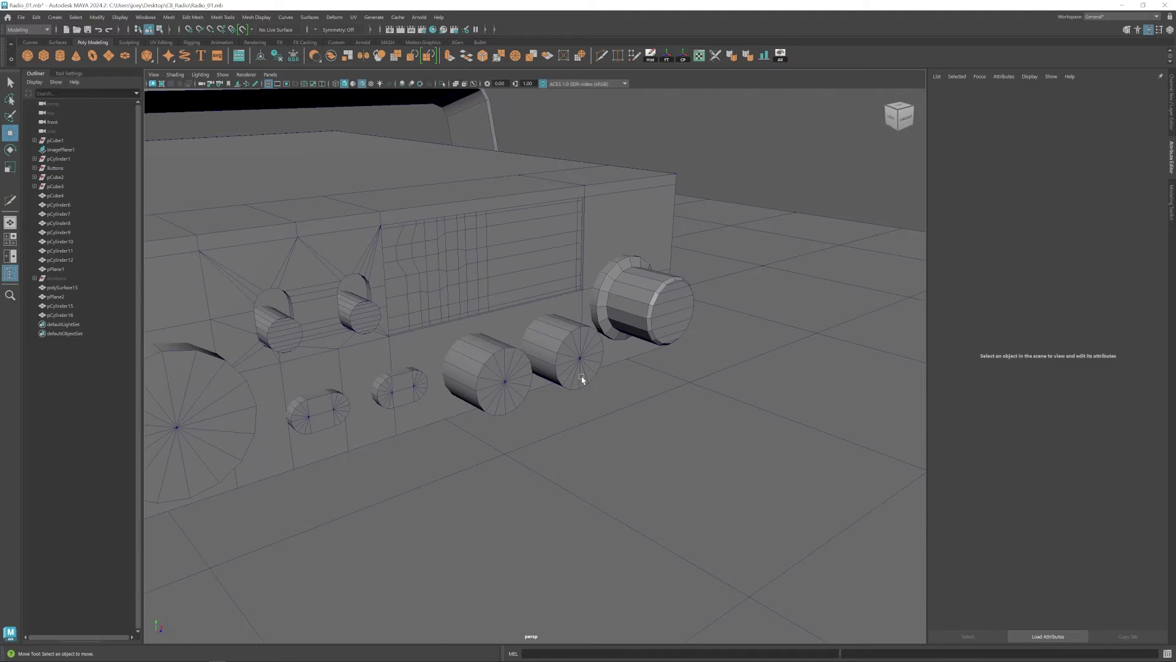
pyautogui.click(560, 362)
pyautogui.scroll(-5, 643, 316)
pyautogui.keyDown('alt'); pyautogui.moveTo(643, 316); pyautogui.dragTo(599, 360); pyautogui.keyUp('alt')
pyautogui.press('space')
pyautogui.press('space')
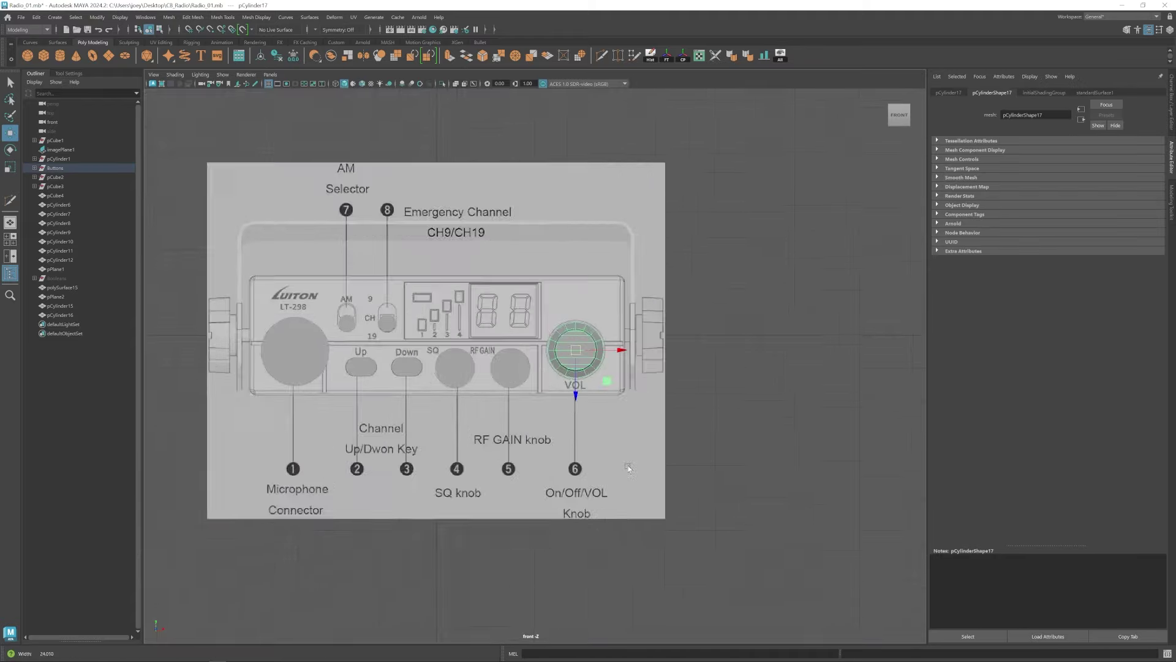
pyautogui.scroll(5, 625, 468)
pyautogui.keyDown('shift'); pyautogui.click(496, 359); pyautogui.keyUp('shift')
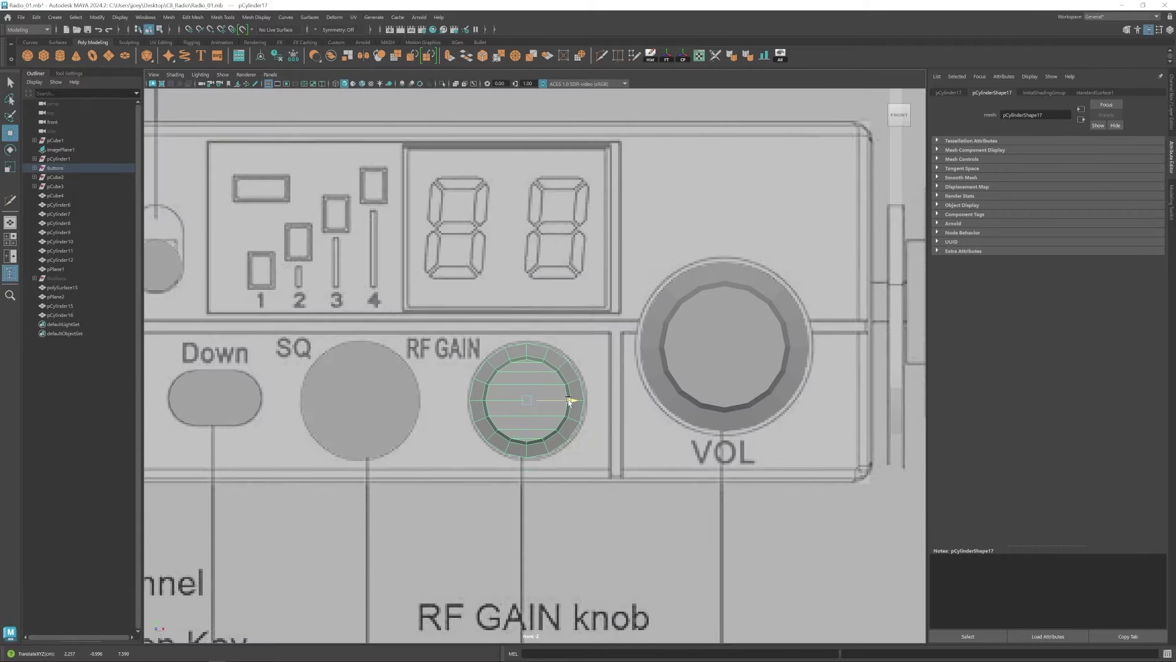
pyautogui.moveTo(568, 401); pyautogui.dragTo(569, 402)
# Adjust the RF GAIN knob's depth against the front panel and replace the SQ knob with a copy of it.
pyautogui.press('space')
pyautogui.press('space')
pyautogui.keyDown('alt'); pyautogui.moveTo(539, 355); pyautogui.dragTo(612, 417); pyautogui.keyUp('alt')
pyautogui.moveTo(589, 368); pyautogui.dragTo(581, 369)
pyautogui.keyDown('alt'); pyautogui.moveTo(541, 401); pyautogui.dragTo(522, 375); pyautogui.keyUp('alt')
pyautogui.moveTo(597, 328); pyautogui.dragTo(565, 371)
pyautogui.moveTo(615, 366); pyautogui.dragTo(627, 367)
pyautogui.keyDown('alt'); pyautogui.moveTo(680, 398); pyautogui.dragTo(617, 392); pyautogui.keyUp('alt')
pyautogui.press('F8')
pyautogui.keyDown('alt'); pyautogui.moveTo(588, 368); pyautogui.dragTo(502, 326, button='right'); pyautogui.keyUp('alt')
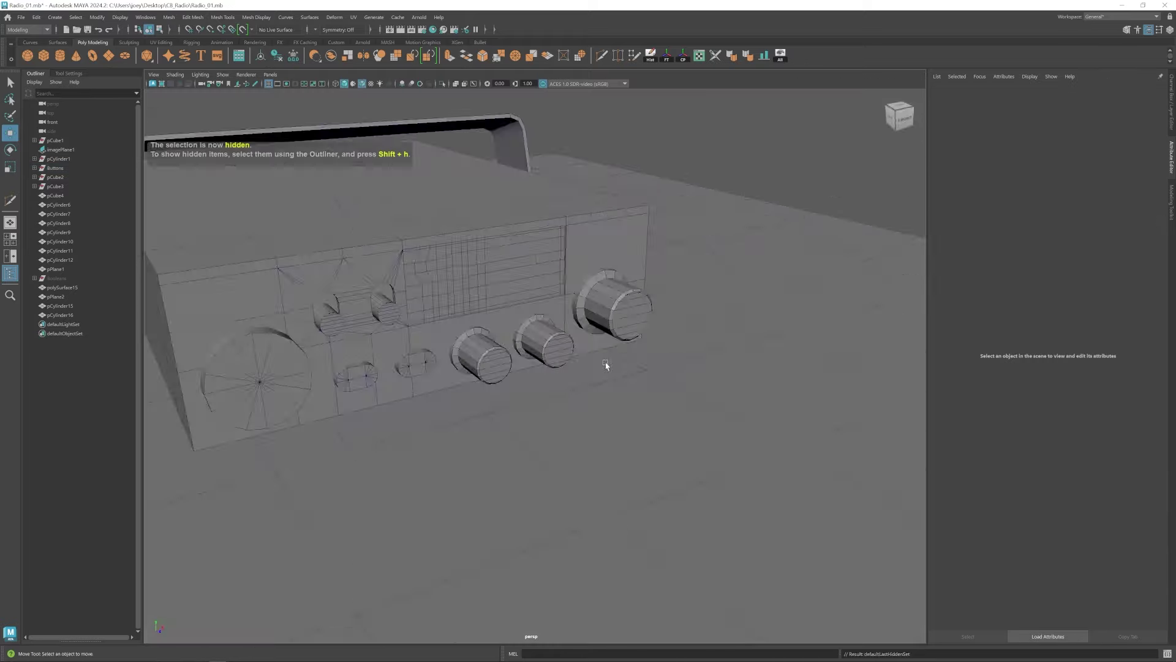
pyautogui.keyDown('alt'); pyautogui.moveTo(604, 362); pyautogui.dragTo(515, 428); pyautogui.keyUp('alt')
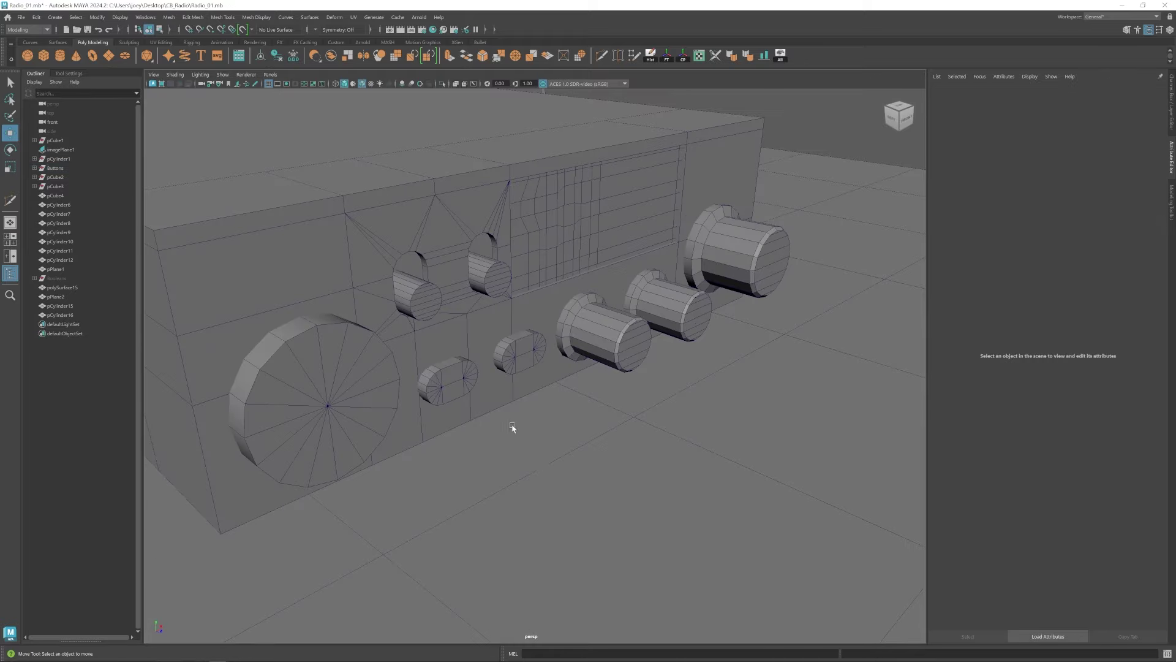
# Delete the Down button's fanned front cap and close the opening with Fill Hole.
pyautogui.scroll(5, 515, 428)
pyautogui.click(522, 297)
pyautogui.moveTo(604, 392); pyautogui.dragTo(454, 392)
pyautogui.press('Delete')
pyautogui.click(169, 17)
pyautogui.click(181, 85)
# Cut new edges across the Down button's filled front face with Multi-Cut, including vertical divisions and a horizontal centre line.
pyautogui.click(512, 316)
pyautogui.click(512, 426)
pyautogui.click(582, 314)
pyautogui.click(473, 335)
pyautogui.keyDown('alt'); pyautogui.moveTo(605, 361); pyautogui.dragTo(588, 331); pyautogui.keyUp('alt')
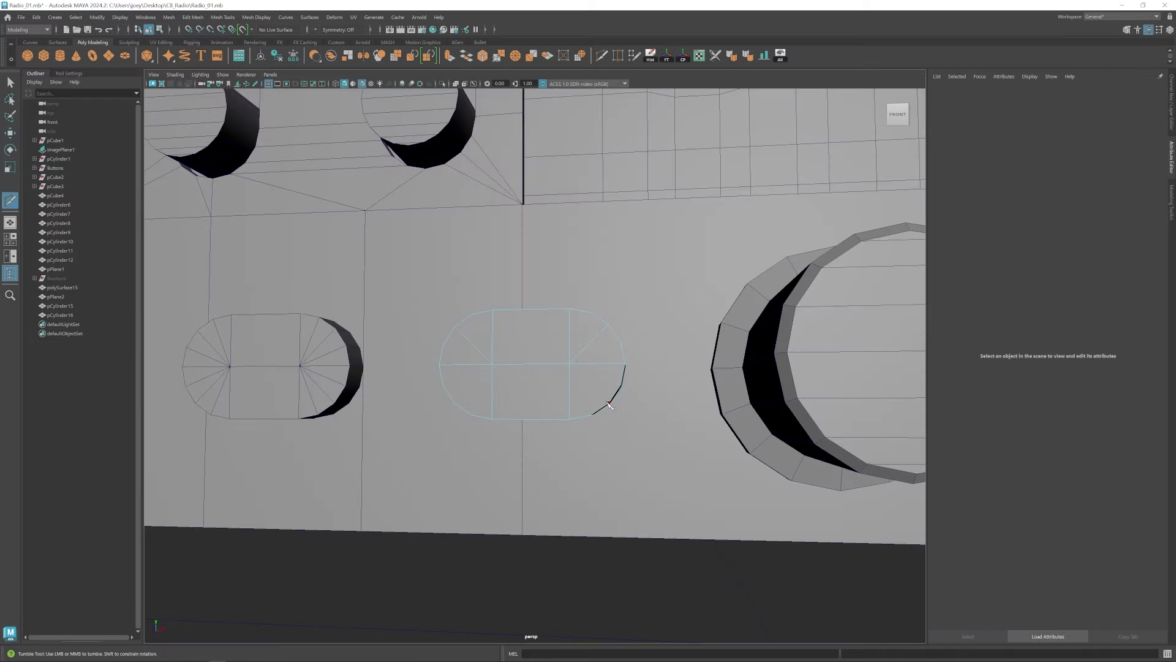
pyautogui.keyDown('alt'); pyautogui.moveTo(503, 379); pyautogui.dragTo(600, 361); pyautogui.keyUp('alt')
pyautogui.click(478, 391)
pyautogui.press('w')
pyautogui.scroll(-5, 535, 365)
pyautogui.keyDown('alt'); pyautogui.moveTo(517, 357); pyautogui.dragTo(551, 417); pyautogui.keyUp('alt')
# Turn off the wireframe overlay on the shaded perspective view of the radio.
pyautogui.click(601, 433)
pyautogui.scroll(4, 601, 433)
pyautogui.click(534, 367)
pyautogui.click(603, 432)
pyautogui.scroll(-6, 633, 362)
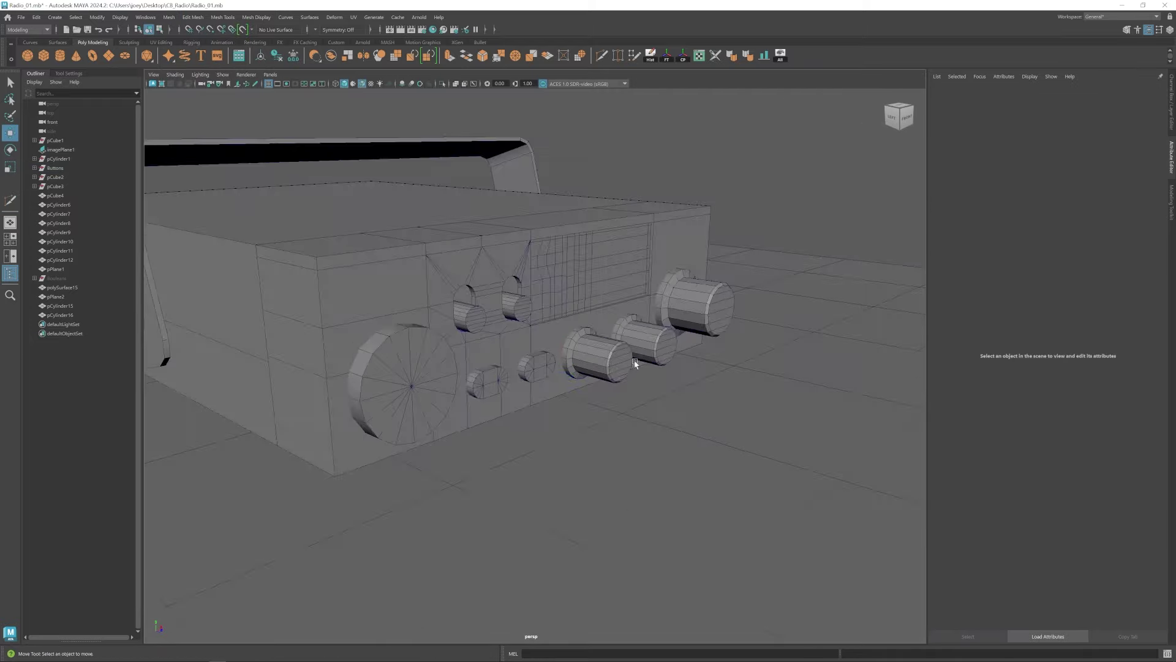
pyautogui.keyDown('alt'); pyautogui.moveTo(453, 386); pyautogui.dragTo(535, 417, button='middle'); pyautogui.keyUp('alt')
pyautogui.scroll(-5, 534, 417)
pyautogui.scroll(-4, 454, 388)
pyautogui.scroll(7, 454, 388)
pyautogui.click(362, 83)
# Scale the microphone connector cylinder to fit the reference and flatten its depth against the front panel.
pyautogui.click(495, 367)
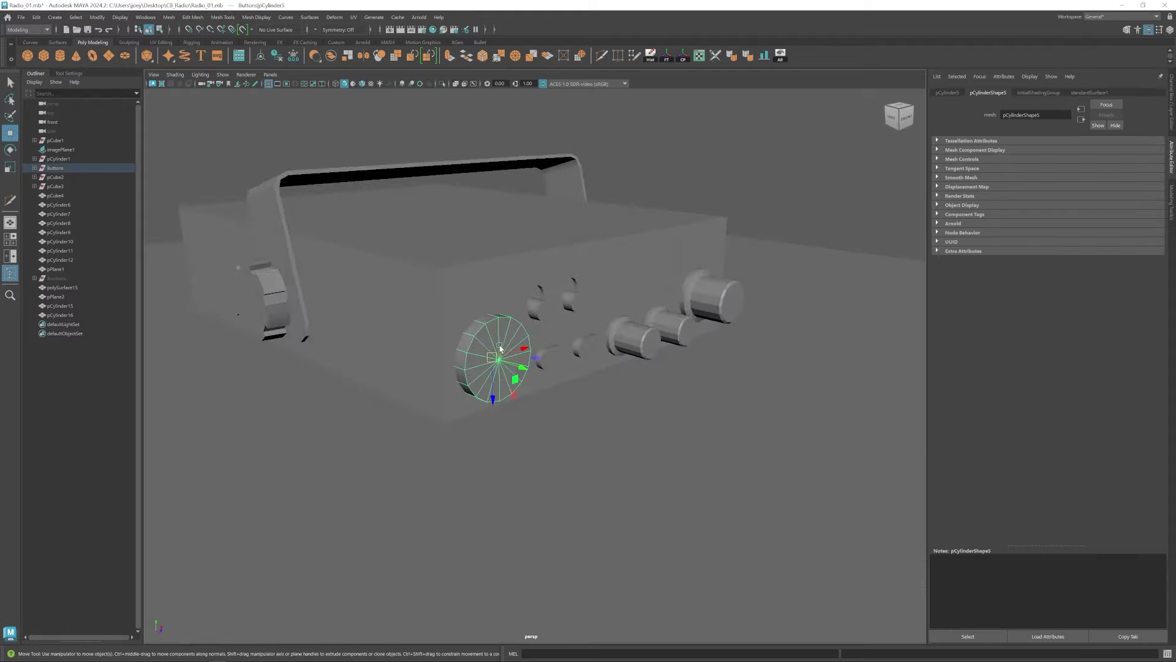
pyautogui.press('space')
pyautogui.press('space')
pyautogui.keyDown('alt'); pyautogui.moveTo(506, 378); pyautogui.dragTo(497, 389, button='middle'); pyautogui.keyUp('alt')
pyautogui.press('space')
pyautogui.press('space')
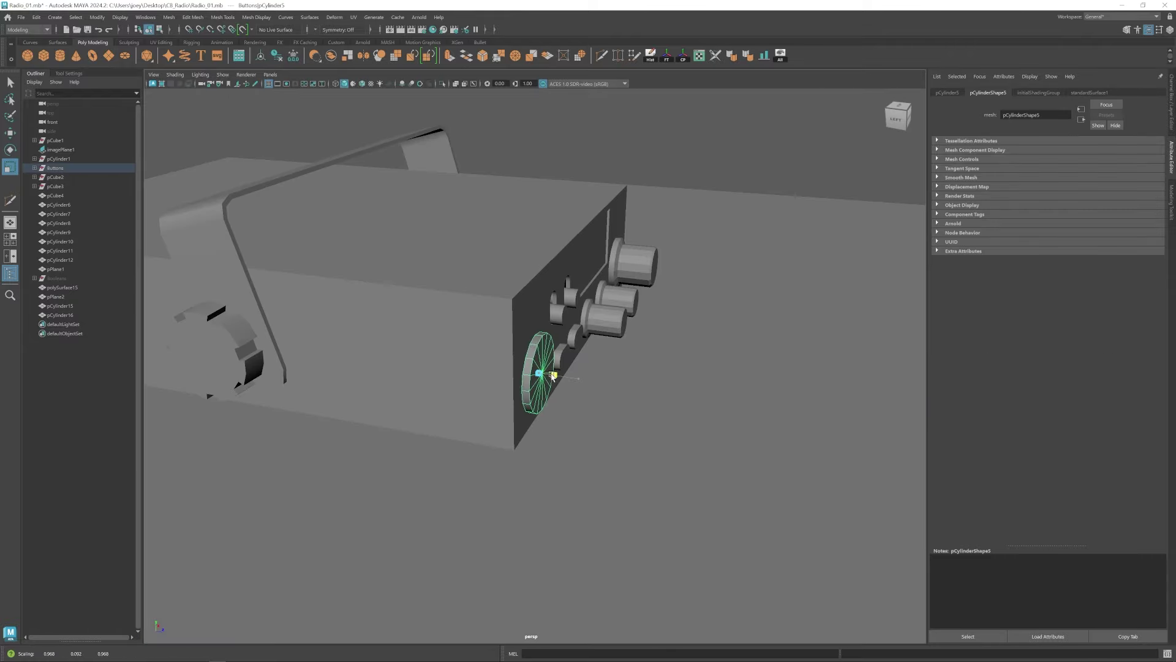
pyautogui.scroll(5, 539, 375)
# Isolate the microphone connector cylinder, delete its front cap faces and bring the rest of the model back into view.
pyautogui.press('w')
pyautogui.hotkey('ctrl', '1')
pyautogui.press('Delete')
pyautogui.hotkey('ctrl', '1')
pyautogui.keyDown('alt'); pyautogui.moveTo(527, 337); pyautogui.dragTo(459, 329); pyautogui.keyUp('alt')
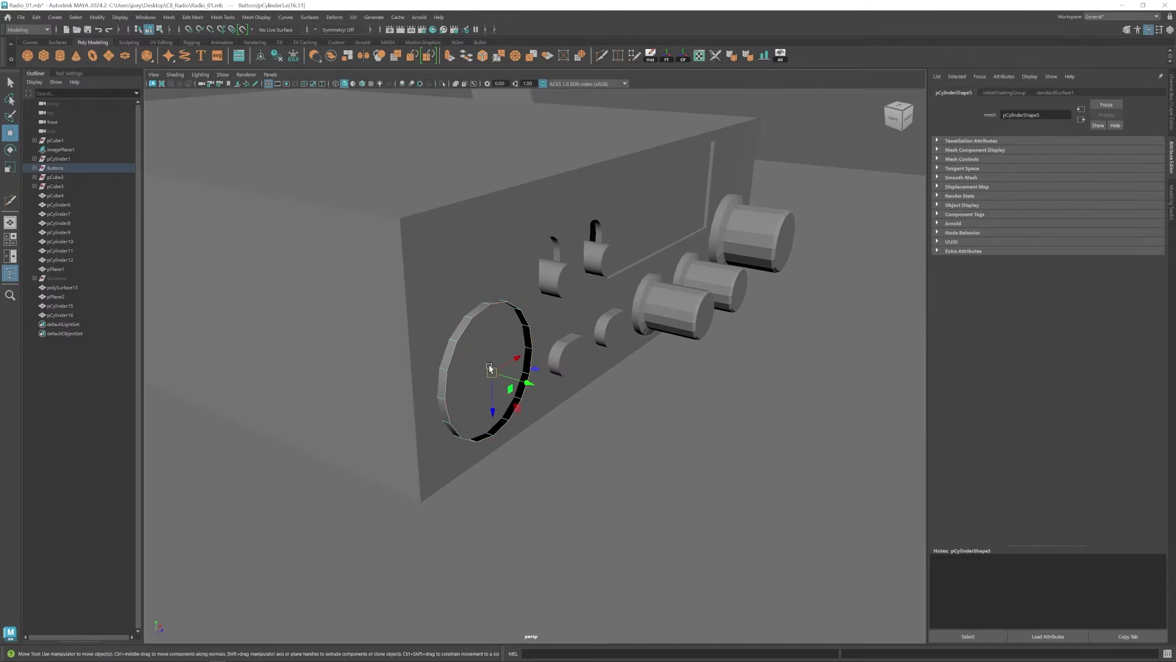
# Extrude the microphone connector's open border, scale it inward to the reference ring and adjust its depth.
pyautogui.press('space')
pyautogui.press('space')
pyautogui.hotkey('ctrl', 'e')
pyautogui.press('r')
pyautogui.keyDown('ctrl'); pyautogui.moveTo(503, 387); pyautogui.dragTo(614, 401); pyautogui.keyUp('ctrl')
pyautogui.press('space')
pyautogui.press('space')
pyautogui.press('w')
pyautogui.scroll(-2, 613, 401)
pyautogui.keyDown('alt'); pyautogui.moveTo(613, 402); pyautogui.dragTo(581, 400, button='middle'); pyautogui.keyUp('alt')
# Extrude the connector's inner border again, resize the new ring to the reference and offset it in depth.
pyautogui.hotkey('ctrl', 'e')
pyautogui.press('r')
pyautogui.press('space')
pyautogui.keyDown('alt'); pyautogui.moveTo(556, 391); pyautogui.dragTo(567, 393); pyautogui.keyUp('alt')
pyautogui.press('space')
pyautogui.press('space')
pyautogui.press('space')
pyautogui.press('w')
# Extrude the microphone connector's border once more, scale it to the socket's inner reference circle and set its depth.
pyautogui.hotkey('ctrl', 'e')
pyautogui.press('space')
pyautogui.press('space')
pyautogui.press('r')
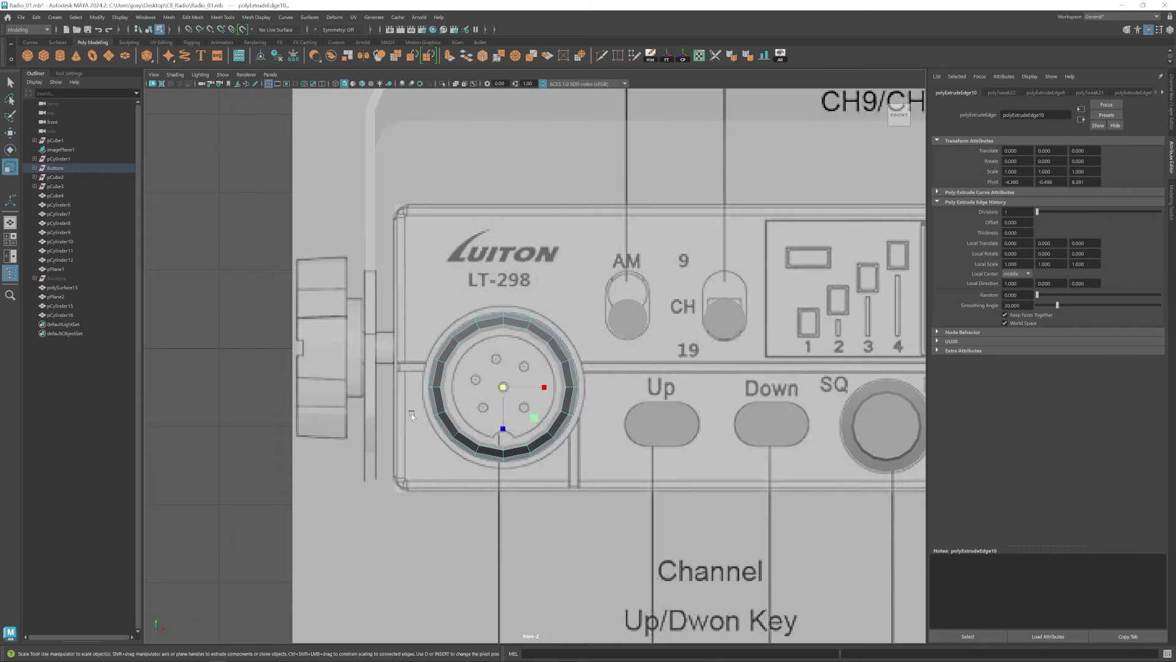
pyautogui.press('w')
pyautogui.press('space')
pyautogui.press('space')
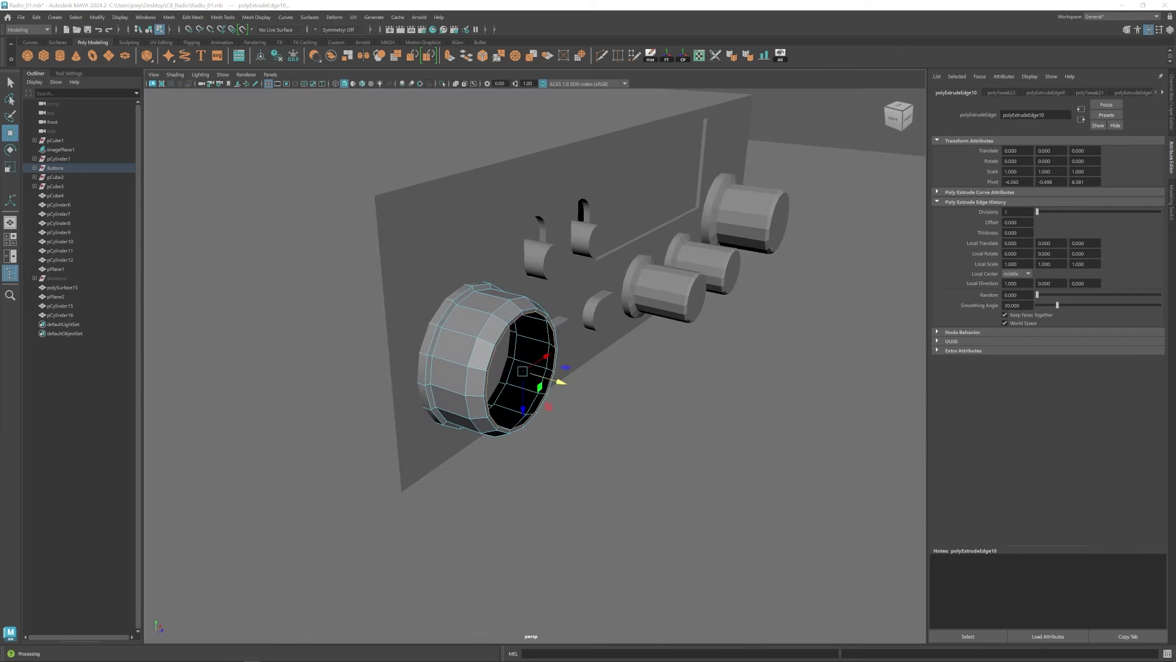
pyautogui.moveTo(561, 382); pyautogui.dragTo(547, 369)
# Create a new 12-sided cylinder for the microphone plug and position it in front of the connector.
pyautogui.scroll(-4, 543, 370)
pyautogui.click(60, 55)
pyautogui.click(1037, 93)
pyautogui.moveTo(1017, 184); pyautogui.dragTo(993, 185)
pyautogui.write('1w')
pyautogui.keyDown('alt'); pyautogui.moveTo(543, 381); pyautogui.dragTo(576, 368); pyautogui.keyUp('alt')
pyautogui.moveTo(579, 382); pyautogui.dragTo(645, 330)
pyautogui.scroll(2, 677, 370)
pyautogui.keyDown('alt'); pyautogui.moveTo(645, 359); pyautogui.dragTo(600, 333, button='middle'); pyautogui.keyUp('alt')
pyautogui.keyDown('alt'); pyautogui.moveTo(605, 329); pyautogui.dragTo(566, 305); pyautogui.keyUp('alt')
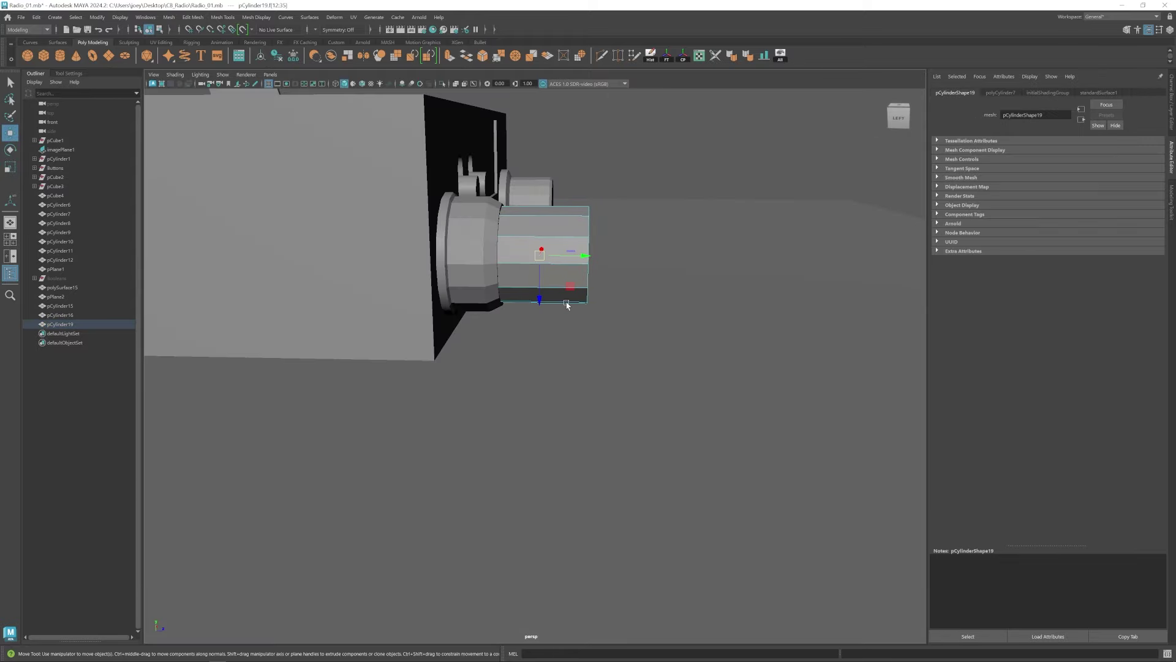
# Scale the plug cylinder's front border to the reference, then extrude that border and pull it forward.
pyautogui.press('space')
pyautogui.press('space')
pyautogui.moveTo(504, 388); pyautogui.dragTo(509, 388)
pyautogui.press('space')
pyautogui.press('space')
pyautogui.hotkey('ctrl', 'e')
pyautogui.press('w')
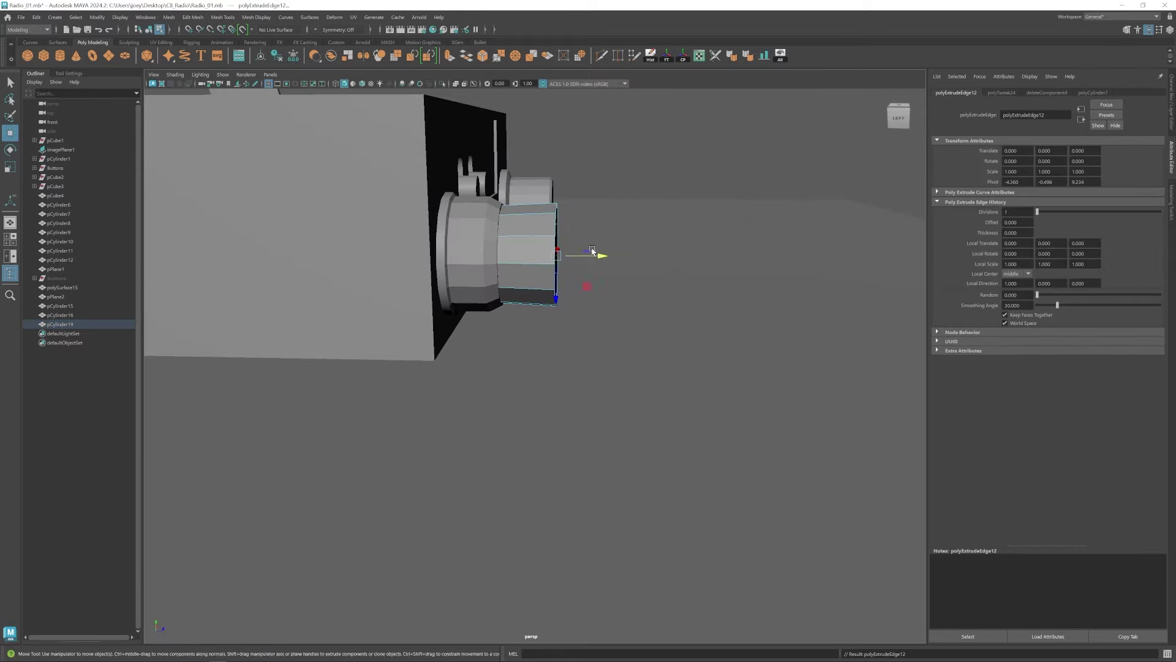
pyautogui.moveTo(635, 262); pyautogui.dragTo(636, 262)
# Extrude the plug's front border again, scaling the new loops inward to form a tapered rim with inner thickness.
pyautogui.keyDown('alt'); pyautogui.moveTo(635, 264); pyautogui.dragTo(551, 305); pyautogui.keyUp('alt')
pyautogui.scroll(2, 563, 295)
pyautogui.hotkey('ctrl', 'e')
pyautogui.press('r')
pyautogui.press('space')
pyautogui.press('space')
pyautogui.moveTo(504, 387); pyautogui.dragTo(524, 388)
pyautogui.press('w')
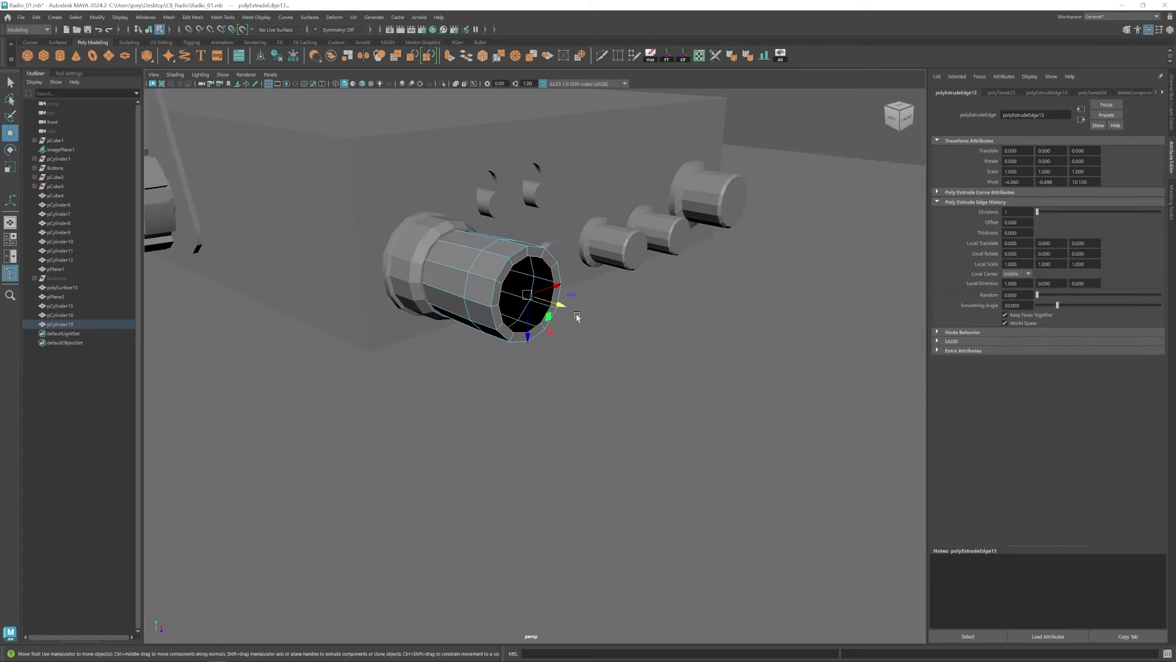
pyautogui.moveTo(564, 307); pyautogui.dragTo(564, 307)
pyautogui.keyDown('alt'); pyautogui.moveTo(563, 307); pyautogui.dragTo(484, 323); pyautogui.keyUp('alt')
pyautogui.hotkey('ctrl', 'e')
pyautogui.press('F8')
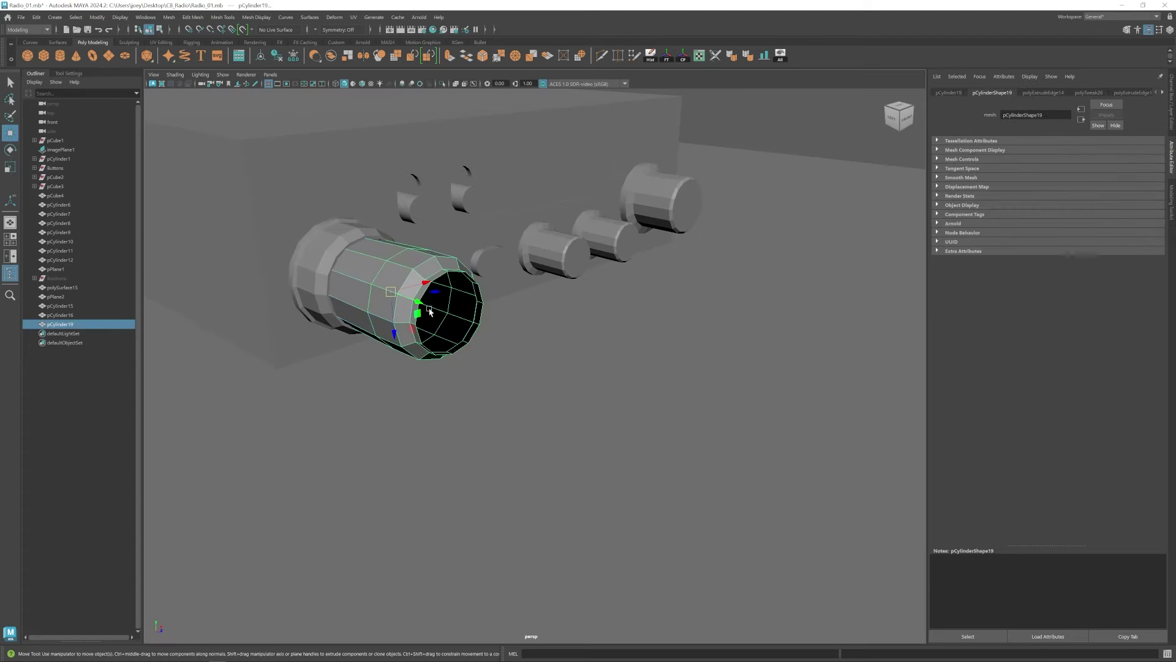
# Create another cylinder with 12 axis subdivisions, scale it to the plug's diameter and place it at the plug's front end.
pyautogui.press('w')
pyautogui.moveTo(437, 302); pyautogui.dragTo(508, 307)
pyautogui.press('r')
pyautogui.keyDown('alt'); pyautogui.moveTo(508, 306); pyautogui.dragTo(551, 324); pyautogui.keyUp('alt')
pyautogui.moveTo(578, 331); pyautogui.dragTo(453, 324)
pyautogui.press('w')
pyautogui.click(1035, 93)
pyautogui.moveTo(432, 299); pyautogui.dragTo(488, 308)
# Delete the front collar cylinder's caps, then extrude its open border and scale it inward to give the collar thickness.
pyautogui.press('Delete')
pyautogui.press('F11')
pyautogui.click(456, 315)
pyautogui.press('Delete')
pyautogui.scroll(2, 518, 321)
pyautogui.hotkey('ctrl', 'e')
pyautogui.press('r')
pyautogui.click(68, 74)
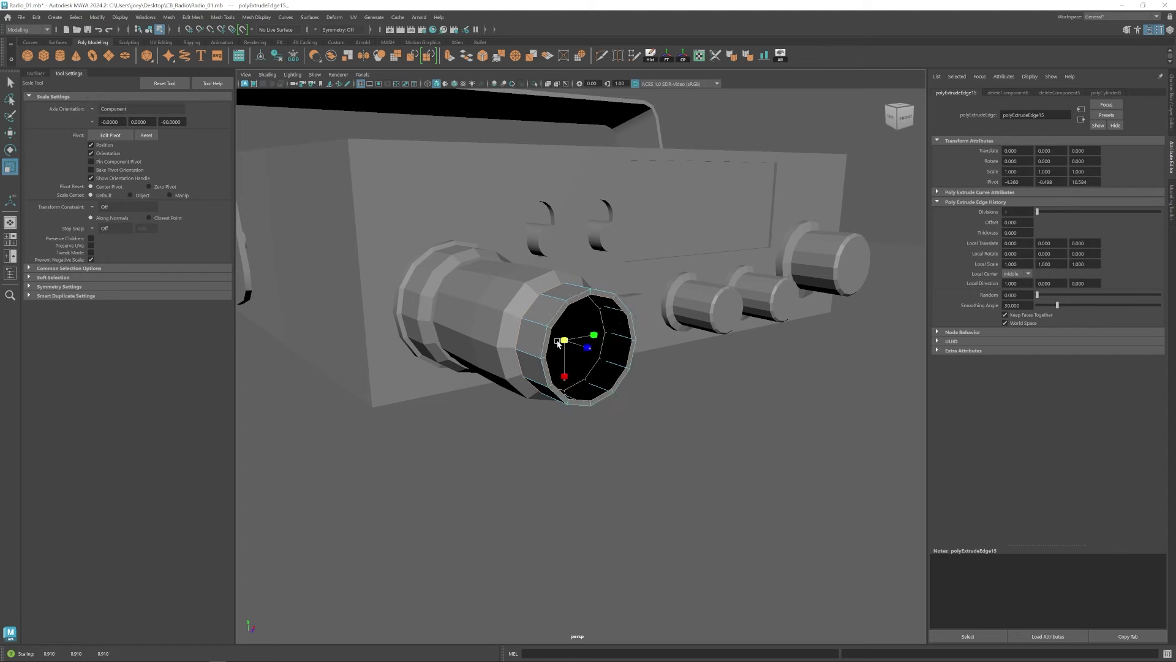
pyautogui.keyDown('alt'); pyautogui.moveTo(565, 314); pyautogui.dragTo(541, 314, button='middle'); pyautogui.keyUp('alt')
# Insert two edge loops around the front collar, then extrude the faces at its top and scale them.
pyautogui.press('g')
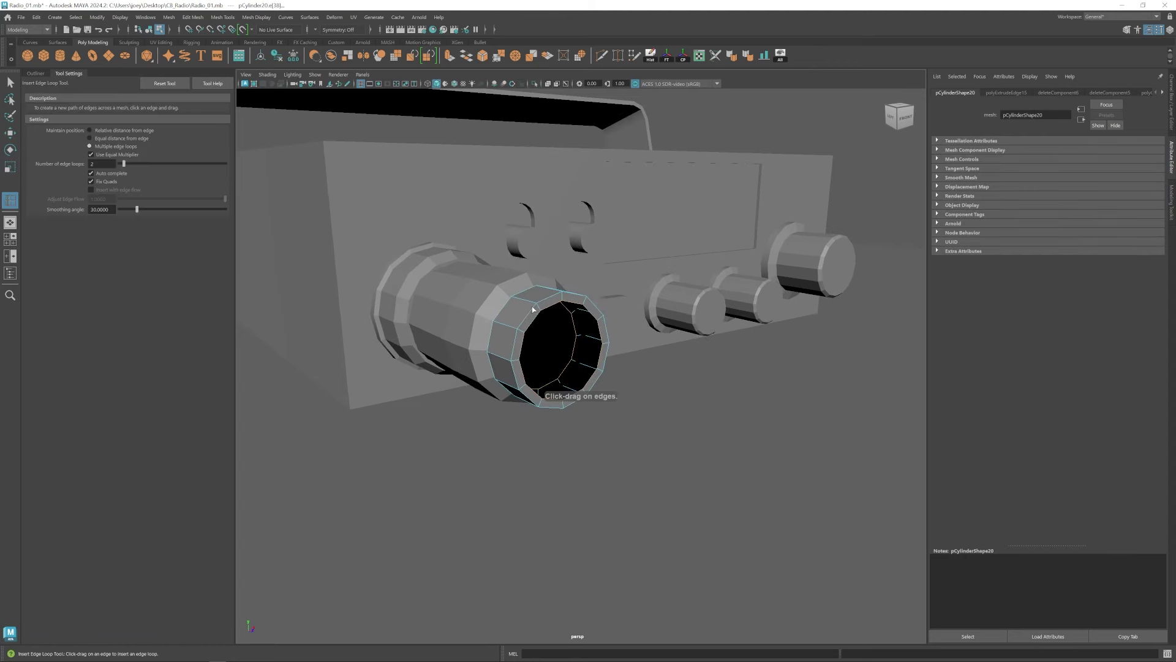
pyautogui.press('w')
pyautogui.keyDown('alt'); pyautogui.moveTo(616, 380); pyautogui.dragTo(479, 260); pyautogui.keyUp('alt')
pyautogui.hotkey('ctrl', 'e')
pyautogui.press('r')
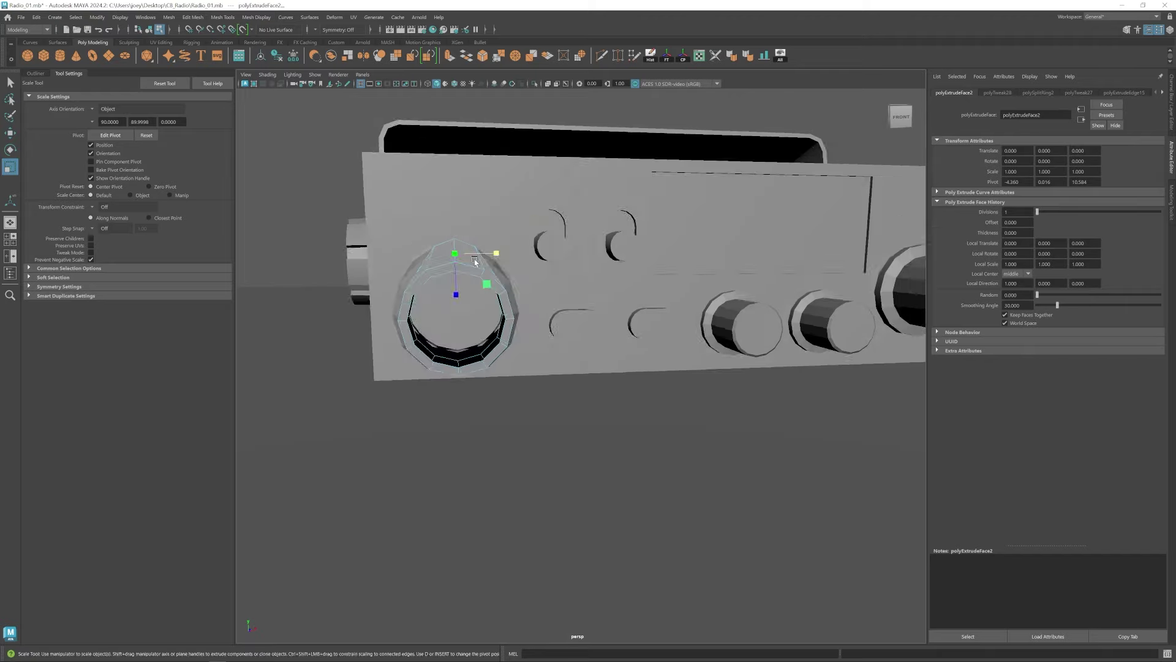
pyautogui.keyDown('alt'); pyautogui.moveTo(479, 260); pyautogui.dragTo(513, 223, button='middle'); pyautogui.keyUp('alt')
pyautogui.moveTo(532, 220); pyautogui.dragTo(497, 225)
# Adjust the corner vertices on both sides of the collar's extruded top section.
pyautogui.press('w')
pyautogui.press('F9')
pyautogui.keyDown('alt'); pyautogui.moveTo(497, 263); pyautogui.dragTo(425, 260); pyautogui.keyUp('alt')
pyautogui.keyDown('alt'); pyautogui.moveTo(426, 259); pyautogui.dragTo(451, 264, button='right'); pyautogui.keyUp('alt')
pyautogui.moveTo(348, 216); pyautogui.dragTo(375, 246)
pyautogui.keyDown('shift'); pyautogui.moveTo(496, 210); pyautogui.dragTo(454, 242); pyautogui.keyUp('shift')
pyautogui.keyDown('alt'); pyautogui.moveTo(454, 242); pyautogui.dragTo(574, 315); pyautogui.keyUp('alt')
pyautogui.click(515, 270)
pyautogui.press('w')
pyautogui.keyDown('alt'); pyautogui.moveTo(574, 315); pyautogui.dragTo(556, 352, button='right'); pyautogui.keyUp('alt')
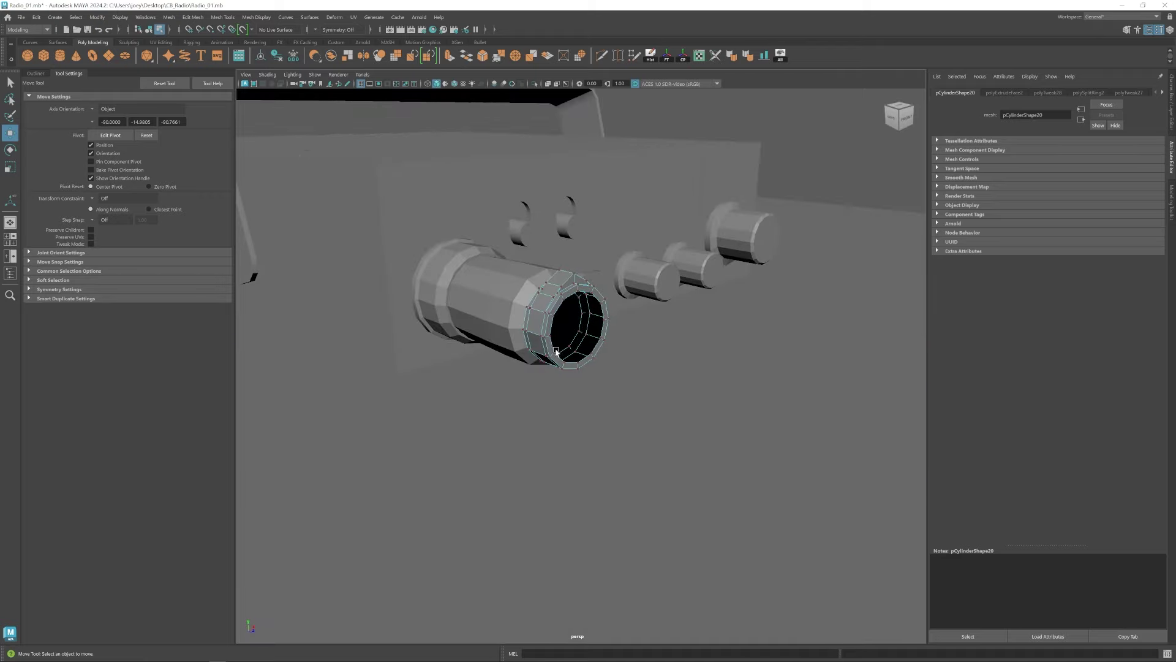
# Extrude the faces on both sides of the collar and scale them to form side blocks.
pyautogui.press('F11')
pyautogui.click(525, 320)
pyautogui.keyDown('alt'); pyautogui.moveTo(525, 320); pyautogui.dragTo(576, 268); pyautogui.keyUp('alt')
pyautogui.keyDown('shift'); pyautogui.click(476, 257); pyautogui.keyUp('shift')
pyautogui.hotkey('ctrl', 'e')
pyautogui.press('r')
# Cut new edges across the collar with the Multi-Cut tool and select the matching components on both sides for scaling.
pyautogui.click(601, 57)
pyautogui.keyDown('ctrl'); pyautogui.click(432, 296); pyautogui.keyUp('ctrl')
pyautogui.click(431, 315)
pyautogui.keyDown('alt'); pyautogui.moveTo(430, 315); pyautogui.dragTo(343, 294); pyautogui.keyUp('alt')
pyautogui.keyDown('shift'); pyautogui.click(504, 283); pyautogui.keyUp('shift')
pyautogui.press('r')
pyautogui.keyDown('alt'); pyautogui.moveTo(504, 283); pyautogui.dragTo(601, 289); pyautogui.keyUp('alt')
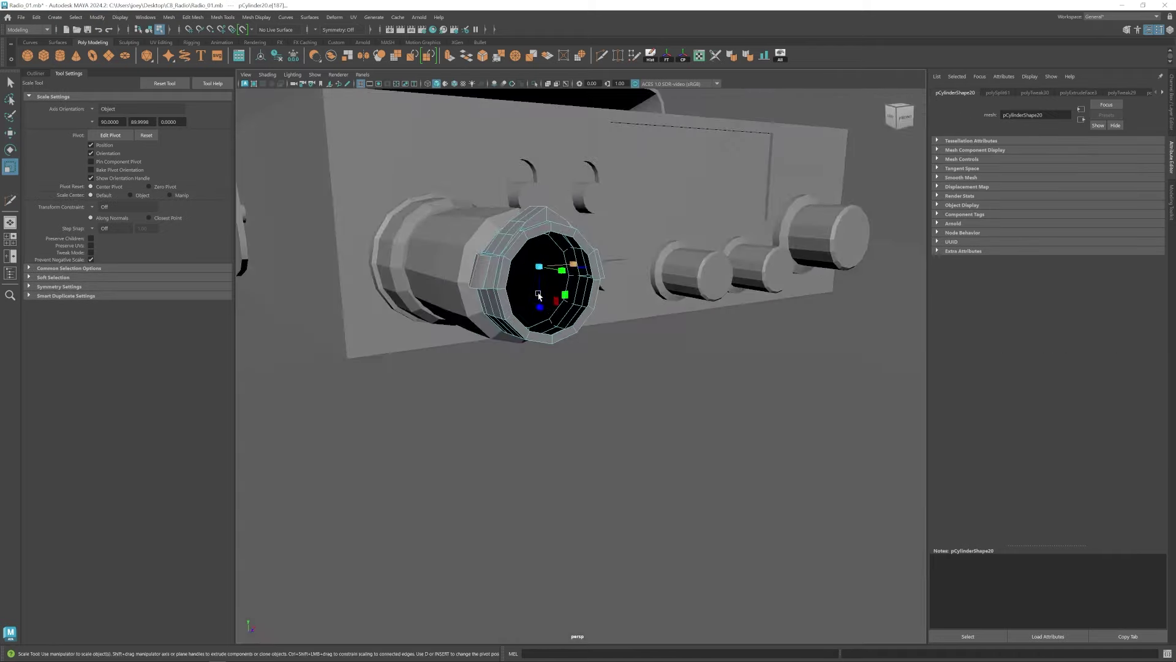
# Refine the shape of the collar's side blocks by adjusting their edges and vertices.
pyautogui.click(604, 370)
pyautogui.keyDown('alt'); pyautogui.moveTo(580, 365); pyautogui.dragTo(591, 330); pyautogui.keyUp('alt')
pyautogui.press('w')
pyautogui.keyDown('alt'); pyautogui.moveTo(551, 343); pyautogui.dragTo(522, 336); pyautogui.keyUp('alt')
pyautogui.click(554, 336)
pyautogui.press('r')
pyautogui.keyDown('alt'); pyautogui.moveTo(417, 321); pyautogui.dragTo(458, 374); pyautogui.keyUp('alt')
pyautogui.press('q')
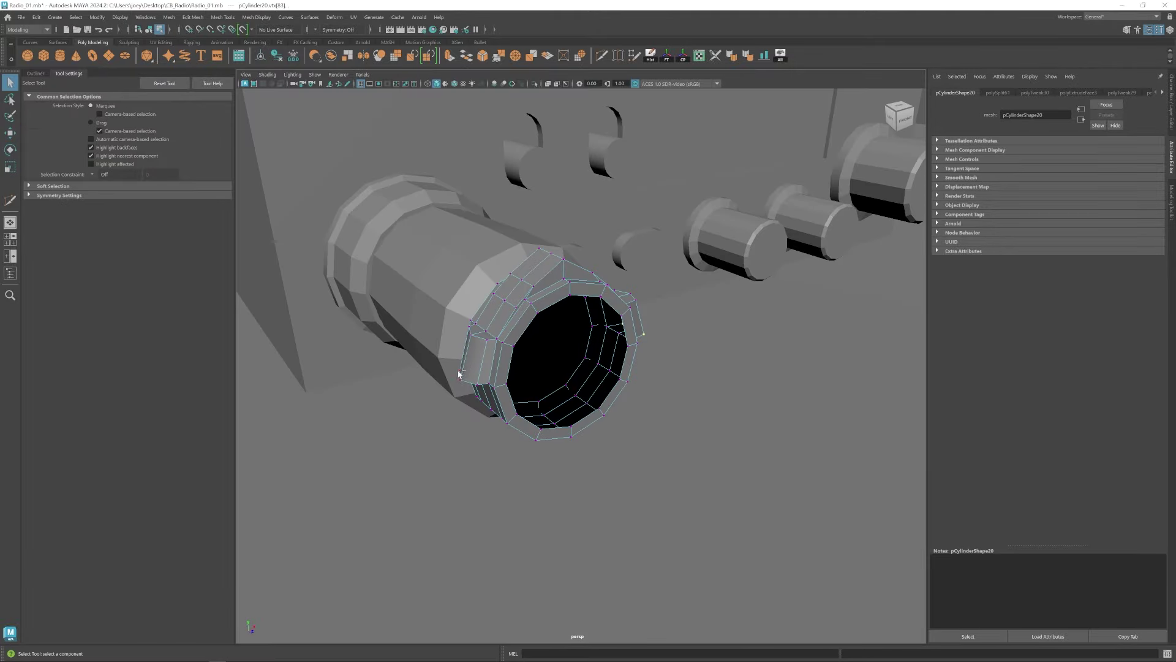
# Delete the lower half of the collar's faces, leaving an open arch over the plug.
pyautogui.keyDown('alt'); pyautogui.moveTo(590, 344); pyautogui.dragTo(441, 294); pyautogui.keyUp('alt')
pyautogui.moveTo(441, 294); pyautogui.dragTo(441, 331, button='right')
pyautogui.press('w')
pyautogui.keyDown('alt'); pyautogui.moveTo(465, 313); pyautogui.dragTo(522, 354); pyautogui.keyUp('alt')
pyautogui.press('Delete')
# Isolate the collar arch, extrude the open border edges at both of its ends and scale them inward.
pyautogui.press('F8')
pyautogui.hotkey('ctrl', '1')
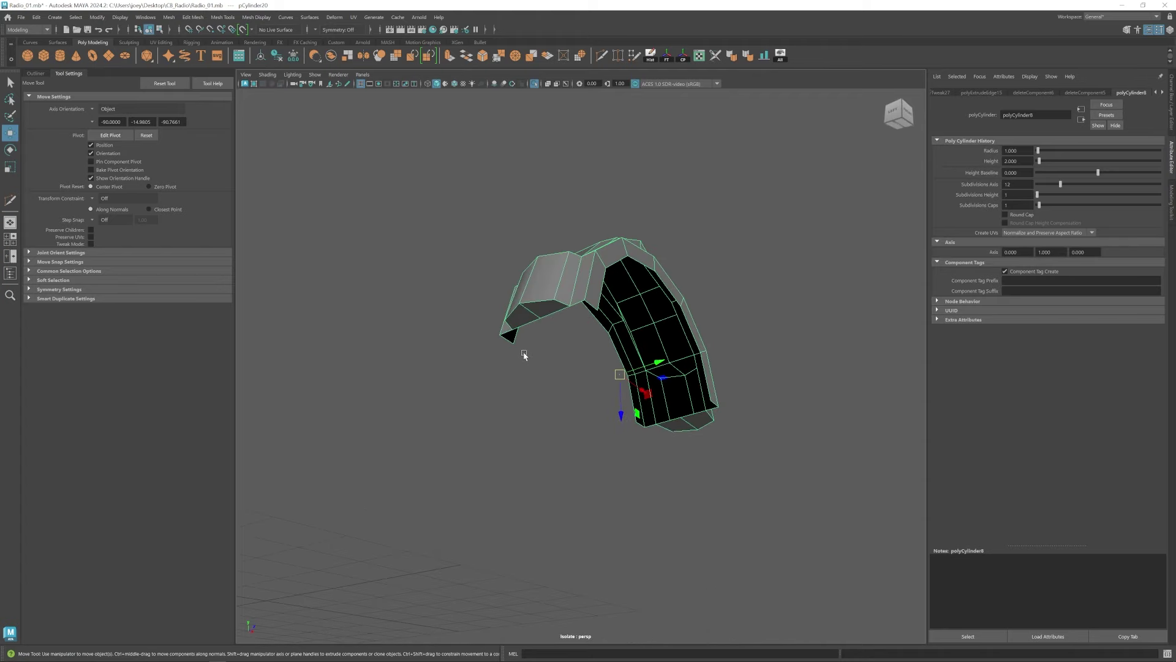
pyautogui.keyDown('alt'); pyautogui.moveTo(523, 354); pyautogui.dragTo(611, 312, button='right'); pyautogui.keyUp('alt')
pyautogui.doubleClick(533, 295)
pyautogui.keyDown('shift'); pyautogui.doubleClick(692, 424); pyautogui.keyUp('shift')
pyautogui.press('r')
pyautogui.keyDown('shift'); pyautogui.moveTo(647, 389); pyautogui.dragTo(650, 395); pyautogui.keyUp('shift')
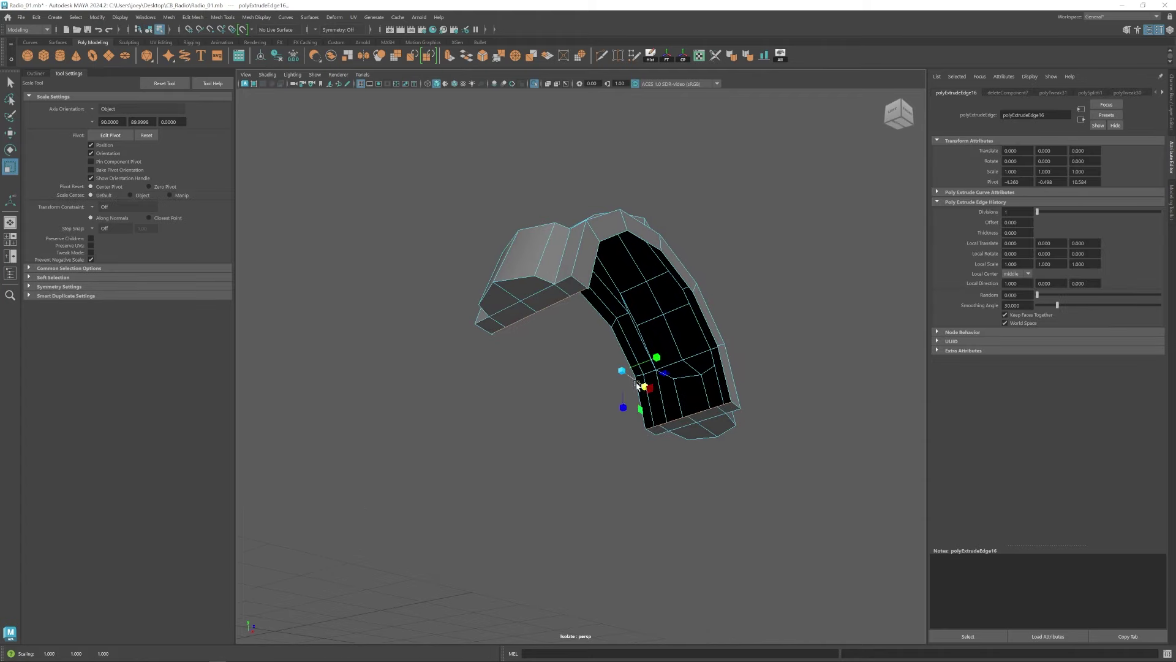
# Merge the extruded vertices at the arch's ends and bring the rest of the model back into view.
pyautogui.keyDown('shift'); pyautogui.moveTo(637, 385); pyautogui.dragTo(637, 423, button='right'); pyautogui.keyUp('shift')
pyautogui.keyDown('alt'); pyautogui.moveTo(649, 431); pyautogui.dragTo(643, 440); pyautogui.keyUp('alt')
pyautogui.press('w')
pyautogui.keyDown('alt'); pyautogui.moveTo(626, 345); pyautogui.dragTo(540, 338); pyautogui.keyUp('alt')
pyautogui.press('F8')
pyautogui.hotkey('ctrl', '1')
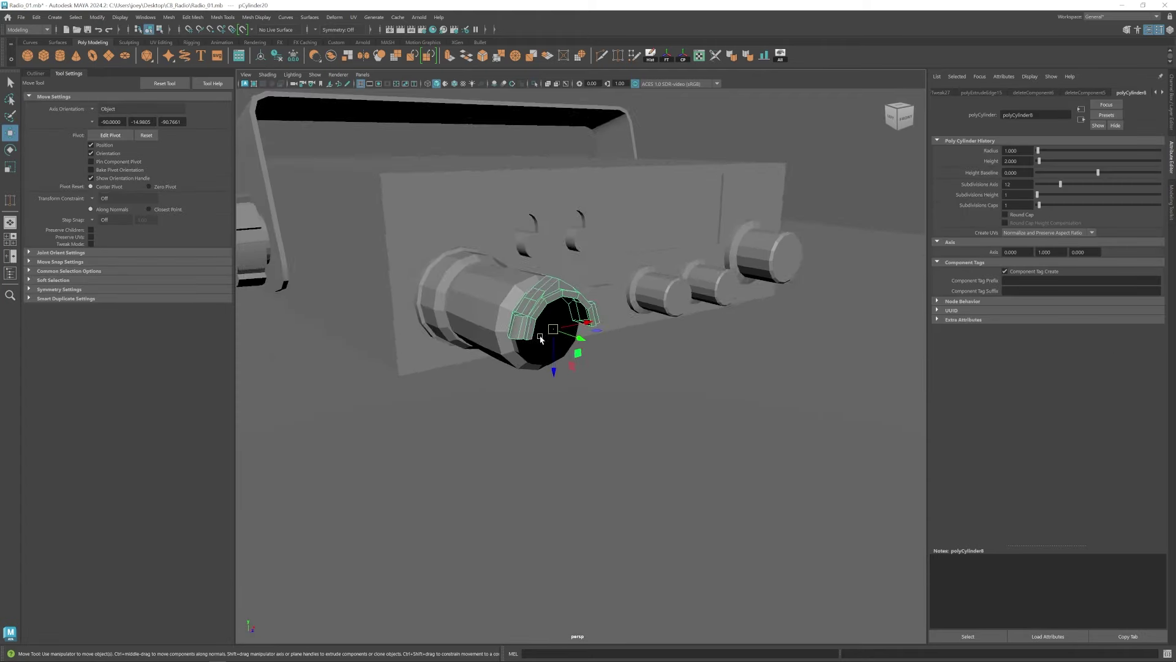
# Select the remaining loose vertices on the collar arch and merge them.
pyautogui.keyDown('alt'); pyautogui.moveTo(540, 338); pyautogui.dragTo(614, 294, button='right'); pyautogui.keyUp('alt')
pyautogui.press('F8')
pyautogui.keyDown('alt'); pyautogui.moveTo(614, 294); pyautogui.dragTo(597, 302); pyautogui.keyUp('alt')
pyautogui.keyDown('shift'); pyautogui.moveTo(597, 301); pyautogui.dragTo(603, 305); pyautogui.keyUp('shift')
pyautogui.keyDown('shift'); pyautogui.moveTo(604, 304); pyautogui.dragTo(603, 343, button='right'); pyautogui.keyUp('shift')
pyautogui.keyDown('alt'); pyautogui.moveTo(368, 325); pyautogui.dragTo(406, 313, button='right'); pyautogui.keyUp('alt')
pyautogui.press('w')
pyautogui.keyDown('alt'); pyautogui.moveTo(407, 312); pyautogui.dragTo(316, 316); pyautogui.keyUp('alt')
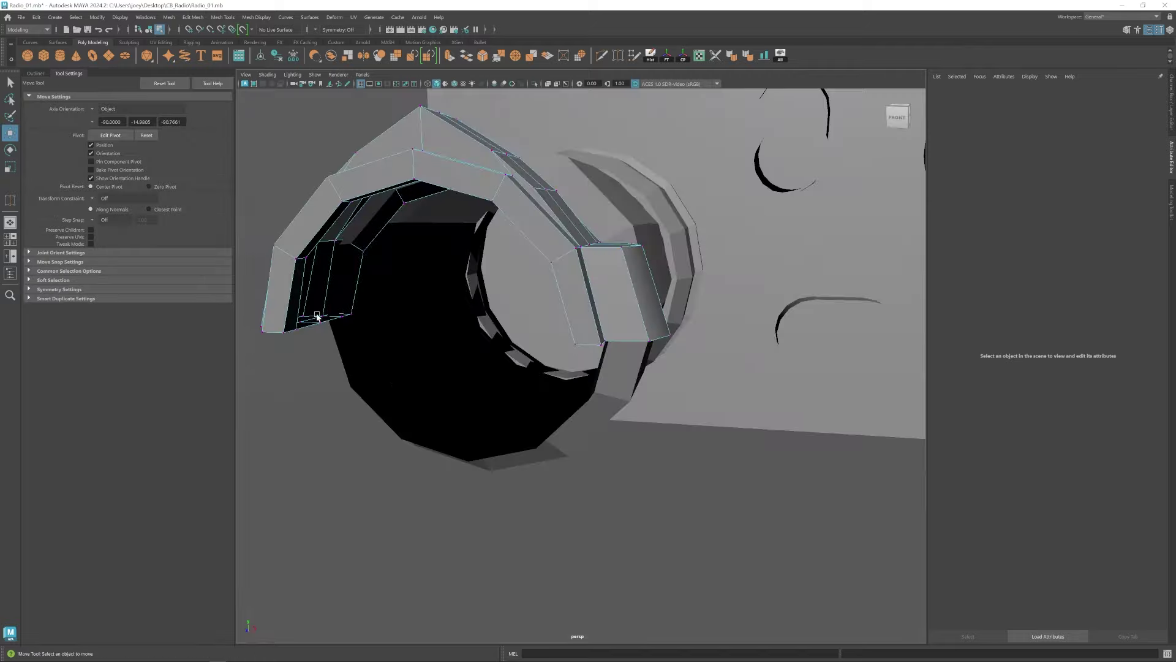
# Delete the collar faces between the raised top section and the side blocks.
pyautogui.press('F8')
pyautogui.keyDown('alt'); pyautogui.moveTo(317, 316); pyautogui.dragTo(270, 324, button='right'); pyautogui.keyUp('alt')
pyautogui.keyDown('alt'); pyautogui.moveTo(490, 330); pyautogui.dragTo(612, 342); pyautogui.keyUp('alt')
pyautogui.keyDown('alt'); pyautogui.moveTo(722, 368); pyautogui.dragTo(630, 382); pyautogui.keyUp('alt')
pyautogui.keyDown('alt'); pyautogui.moveTo(565, 322); pyautogui.dragTo(619, 319, button='right'); pyautogui.keyUp('alt')
pyautogui.press('F8')
pyautogui.keyDown('alt'); pyautogui.moveTo(618, 319); pyautogui.dragTo(555, 327); pyautogui.keyUp('alt')
pyautogui.click(490, 310)
pyautogui.keyDown('alt'); pyautogui.moveTo(704, 325); pyautogui.dragTo(674, 343); pyautogui.keyUp('alt')
pyautogui.press('Delete')
pyautogui.keyDown('shift'); pyautogui.click(618, 352); pyautogui.keyUp('shift')
pyautogui.keyDown('shift'); pyautogui.click(578, 340); pyautogui.keyUp('shift')
pyautogui.press('Delete')
pyautogui.keyDown('alt'); pyautogui.moveTo(577, 340); pyautogui.dragTo(592, 333, button='right'); pyautogui.keyUp('alt')
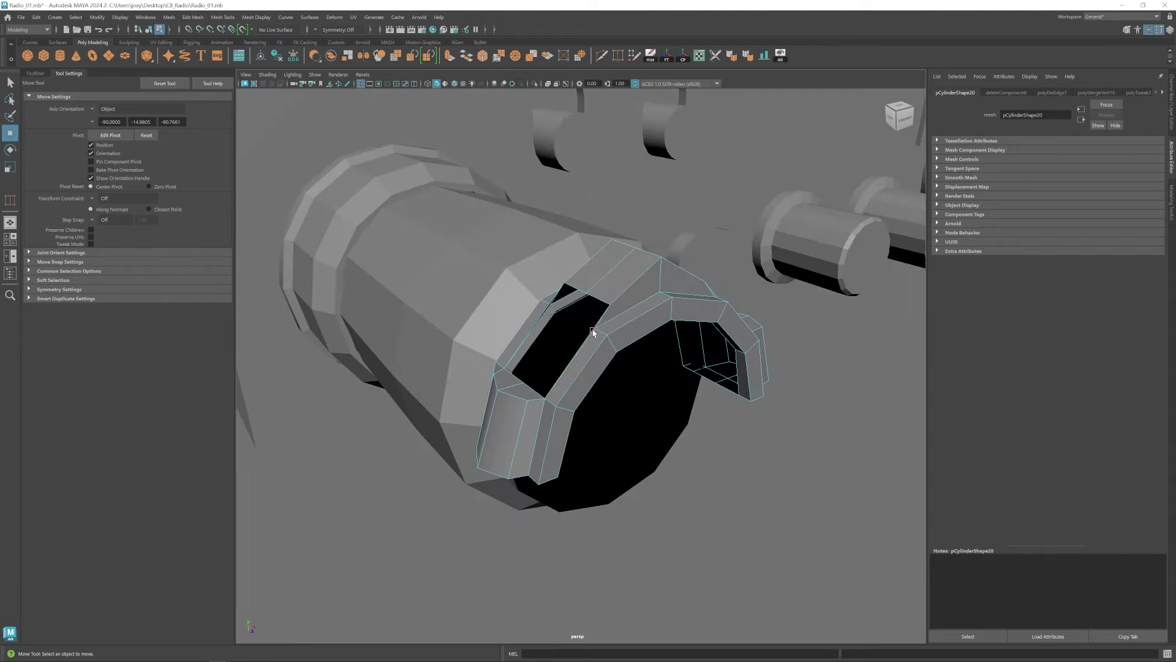
# Bridge the opposing open edges around the gap beside the raised top section of the collar arch.
pyautogui.click(551, 305)
pyautogui.keyDown('alt'); pyautogui.moveTo(552, 304); pyautogui.dragTo(629, 315); pyautogui.keyUp('alt')
pyautogui.keyDown('alt'); pyautogui.moveTo(651, 357); pyautogui.dragTo(729, 376); pyautogui.keyUp('alt')
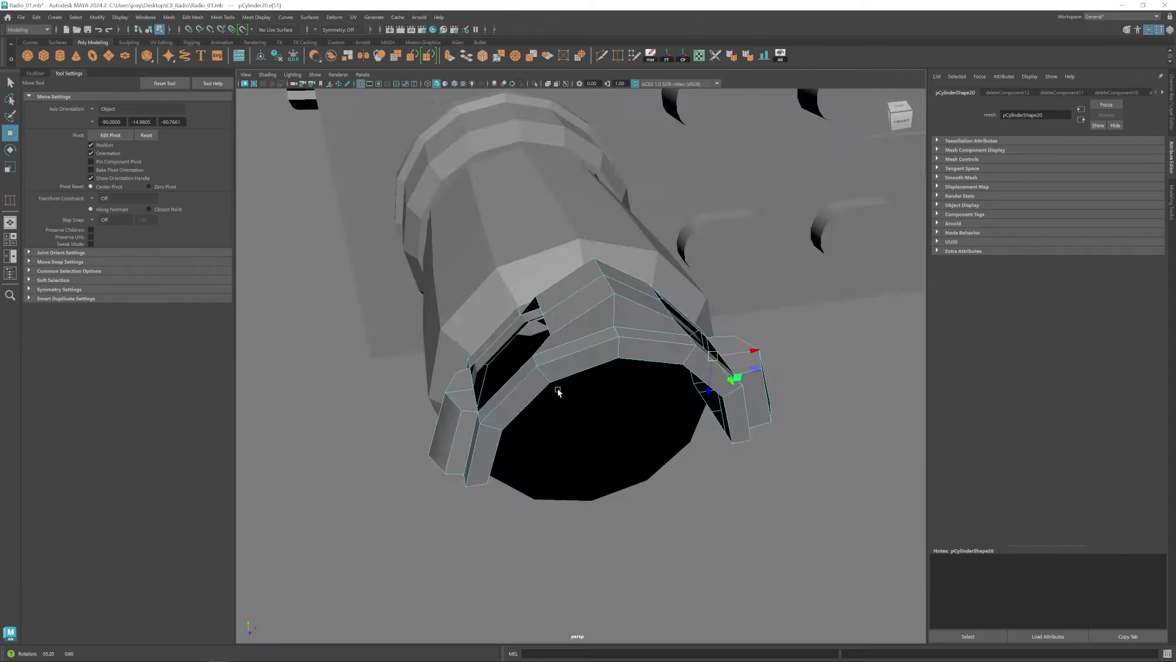
pyautogui.keyDown('shift'); pyautogui.click(531, 363); pyautogui.keyUp('shift')
pyautogui.moveTo(532, 363)
pyautogui.keyDown('alt'); pyautogui.mouseDown()
pyautogui.moveTo(460, 343)
pyautogui.moveTo(500, 367)
pyautogui.moveTo(516, 352)
pyautogui.mouseUp(); pyautogui.keyUp('alt')
pyautogui.press('y')
pyautogui.keyDown('alt'); pyautogui.moveTo(586, 294); pyautogui.dragTo(754, 276); pyautogui.keyUp('alt')
pyautogui.press('w')
pyautogui.click(649, 328)
pyautogui.keyDown('shift'); pyautogui.click(678, 336); pyautogui.keyUp('shift')
pyautogui.keyDown('alt'); pyautogui.moveTo(678, 336); pyautogui.dragTo(588, 362); pyautogui.keyUp('alt')
pyautogui.click(193, 17)
pyautogui.click(203, 61)
# Repeat the bridge on the remaining open edges of the collar arch to fill its gaps.
pyautogui.keyDown('alt'); pyautogui.moveTo(686, 294); pyautogui.dragTo(631, 272); pyautogui.keyUp('alt')
pyautogui.click(538, 294)
pyautogui.press('g')
pyautogui.press('w')
pyautogui.moveTo(631, 272); pyautogui.dragTo(586, 271, button='right')
pyautogui.moveTo(586, 270)
pyautogui.keyDown('alt'); pyautogui.mouseDown()
pyautogui.moveTo(546, 273)
pyautogui.moveTo(594, 277)
pyautogui.mouseUp(); pyautogui.keyUp('alt')
pyautogui.press('r')
pyautogui.press('w')
pyautogui.scroll(-5, 594, 318)
# Try to form the lower half of the collar from a duplicated and rotated copy of the arch.
pyautogui.keyDown('alt'); pyautogui.moveTo(594, 318); pyautogui.dragTo(582, 386); pyautogui.keyUp('alt')
pyautogui.click(574, 336)
pyautogui.hotkey('ctrl', 'd')
pyautogui.press('e')
pyautogui.keyDown('alt'); pyautogui.moveTo(600, 349); pyautogui.dragTo(554, 373); pyautogui.keyUp('alt')
pyautogui.press('w')
pyautogui.keyDown('alt'); pyautogui.moveTo(582, 319); pyautogui.dragTo(600, 269); pyautogui.keyUp('alt')
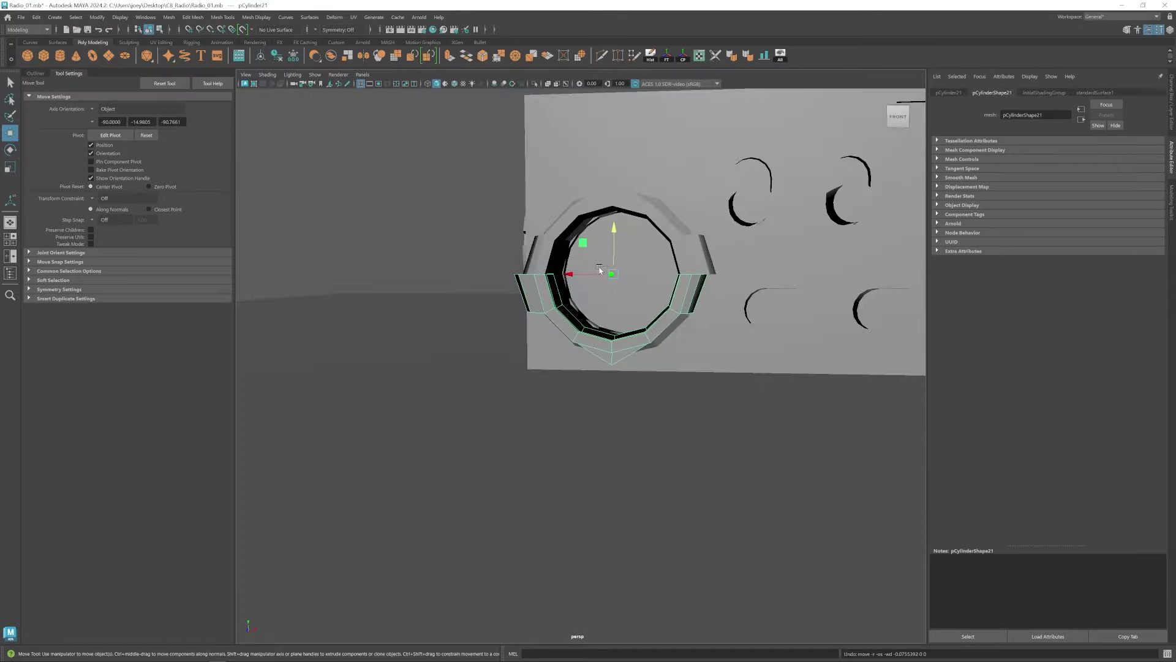
pyautogui.press('Delete')
# Replace one half of the collar arch with a mirrored copy of the other half and combine both halves.
pyautogui.click(686, 261)
pyautogui.keyDown('alt'); pyautogui.moveTo(686, 261); pyautogui.dragTo(688, 288); pyautogui.keyUp('alt')
pyautogui.scroll(-3, 643, 312)
pyautogui.moveTo(582, 328)
pyautogui.keyDown('alt'); pyautogui.mouseDown()
pyautogui.moveTo(612, 332)
pyautogui.moveTo(584, 341)
pyautogui.moveTo(592, 325)
pyautogui.mouseUp(); pyautogui.keyUp('alt')
pyautogui.moveTo(592, 325); pyautogui.dragTo(592, 358, button='right')
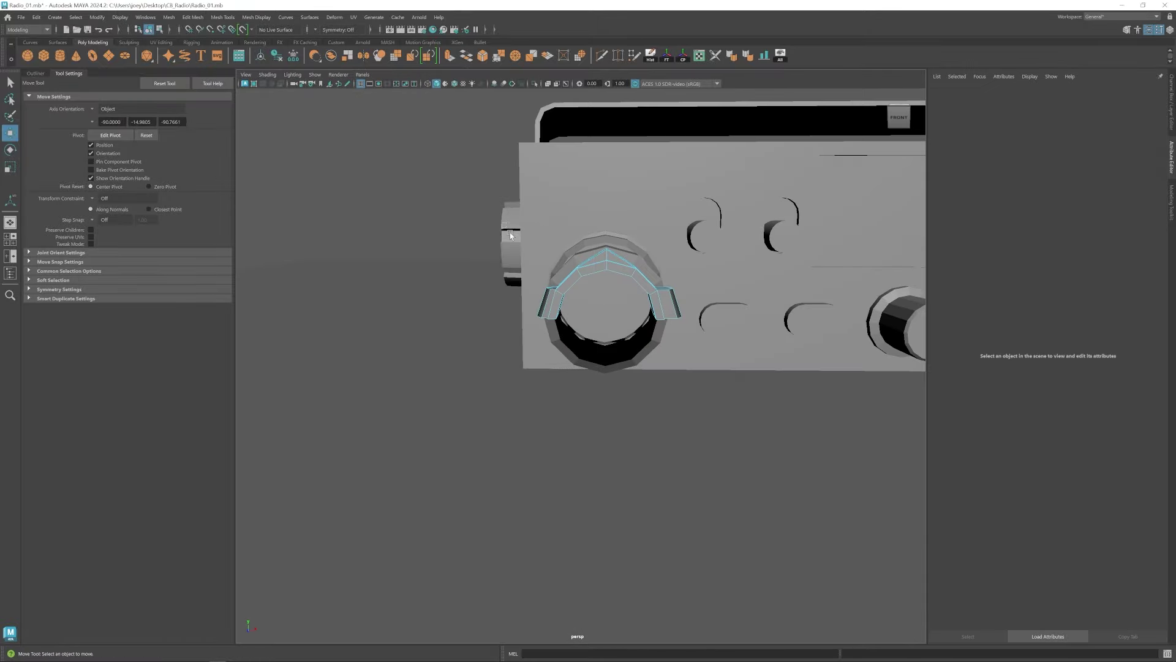
pyautogui.moveTo(486, 231); pyautogui.dragTo(598, 388)
pyautogui.press('w')
pyautogui.scroll(6, 603, 316)
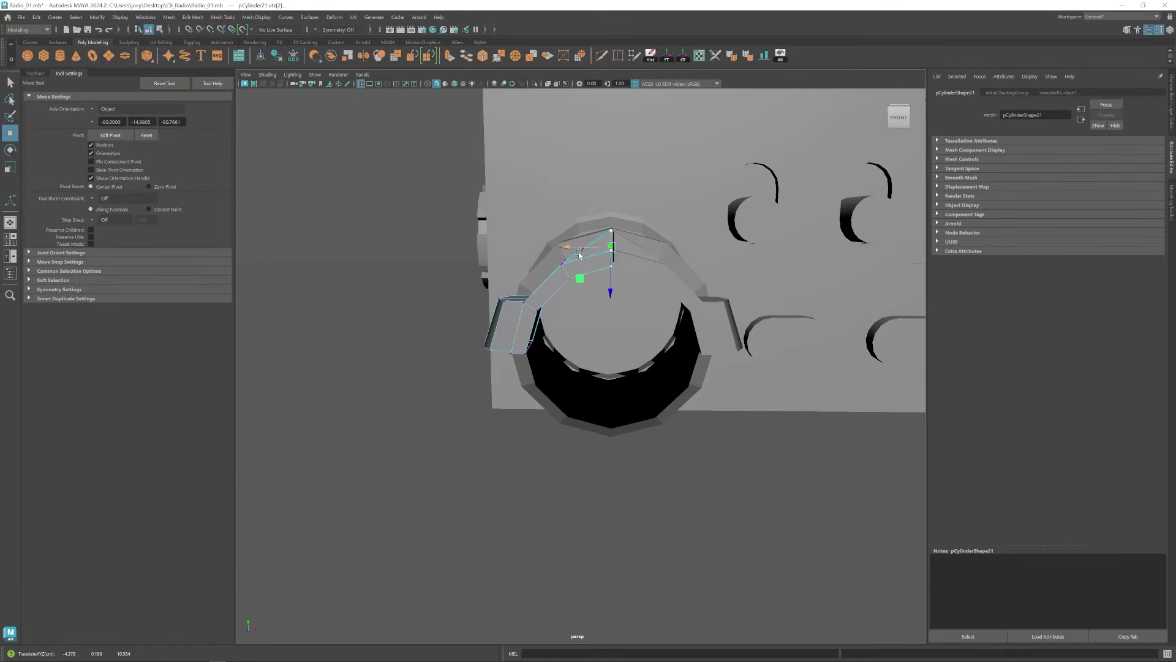
pyautogui.keyDown('shift'); pyautogui.click(665, 337); pyautogui.keyUp('shift')
pyautogui.click(168, 17)
pyautogui.click(186, 44)
# Try to bridge the seam between the two arch halves while adjusting the bridge's twist.
pyautogui.moveTo(551, 343); pyautogui.dragTo(552, 306, button='right')
pyautogui.click(605, 294)
pyautogui.click(467, 56)
pyautogui.keyDown('alt'); pyautogui.moveTo(618, 292); pyautogui.dragTo(617, 316); pyautogui.keyUp('alt')
pyautogui.moveTo(720, 403); pyautogui.dragTo(770, 395)
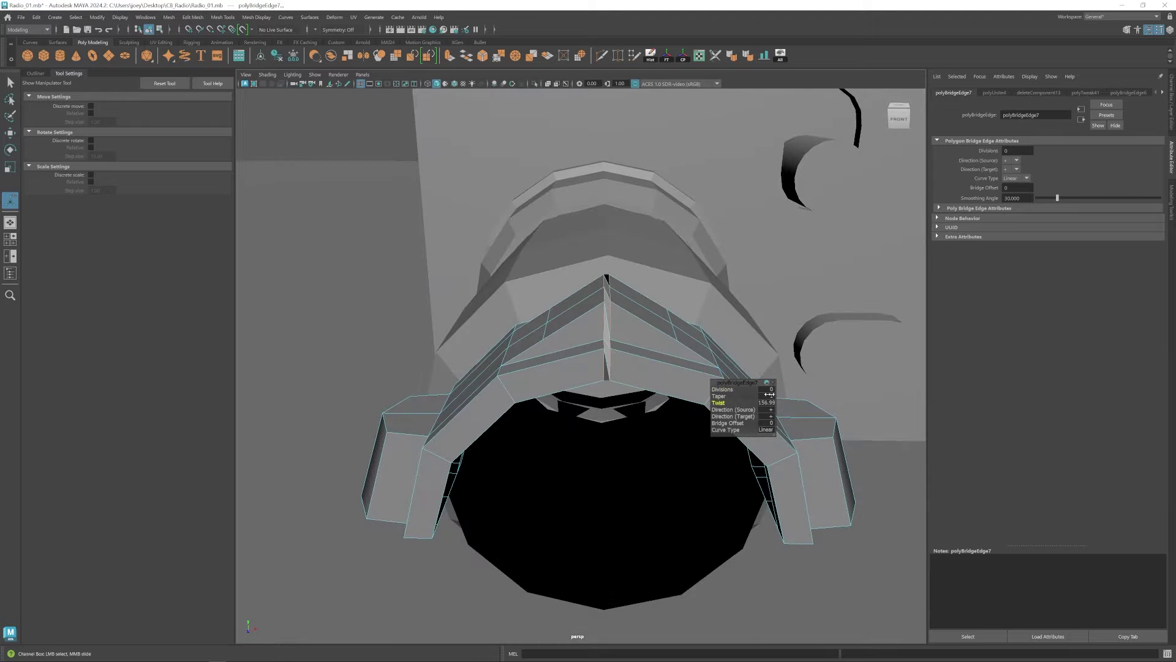
pyautogui.keyDown('alt'); pyautogui.moveTo(599, 300); pyautogui.dragTo(610, 363); pyautogui.keyUp('alt')
pyautogui.click(591, 337)
pyautogui.hotkey('ctrl', 'z')
pyautogui.hotkey('ctrl', 'z')
pyautogui.hotkey('ctrl', 'z')
pyautogui.hotkey('ctrl', 'z')
pyautogui.hotkey('ctrl', 'z')
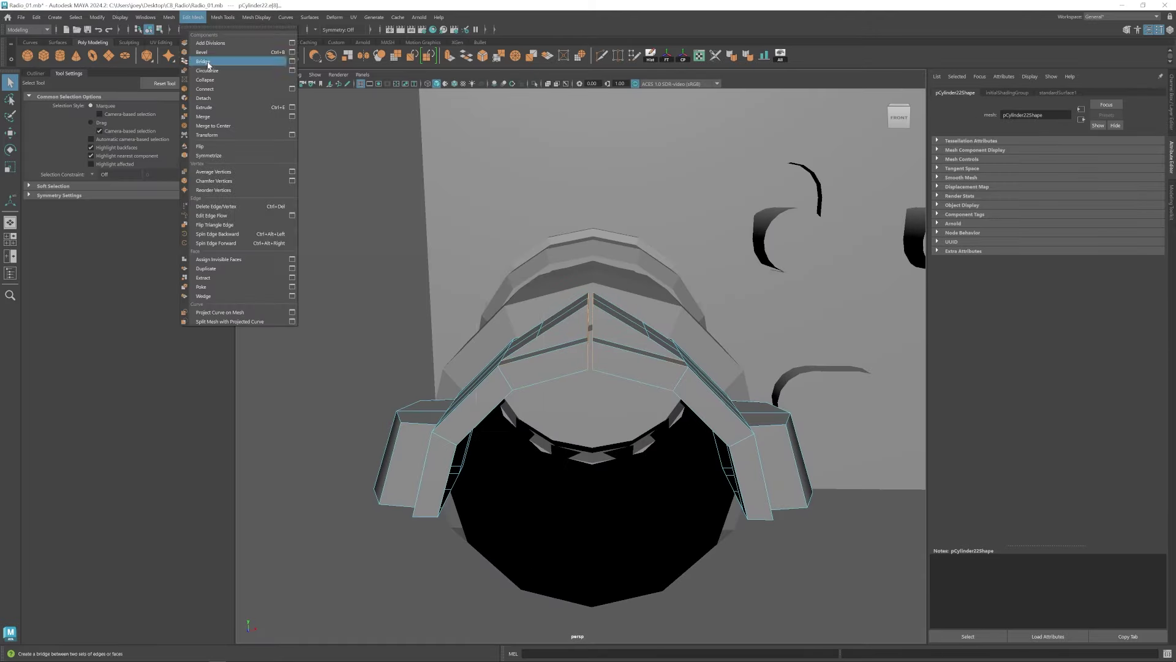
# Bridge the open edges across the centre seam of the combined collar arch, including its underside.
pyautogui.hotkey('ctrl', 'z')
pyautogui.hotkey('ctrl', 'z')
pyautogui.hotkey('ctrl', 'z')
pyautogui.hotkey('ctrl', 'z')
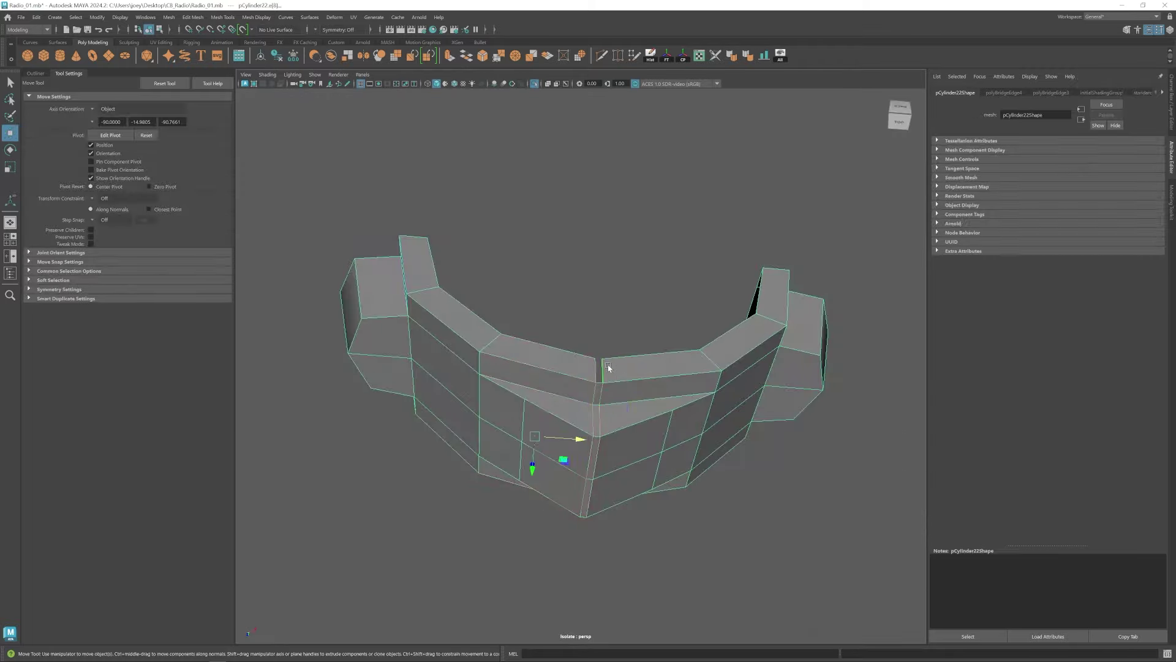
# Duplicate the collar arch, rotate the copy 180 degrees about Z and move it to -0.622 in Y to complete the ring.
pyautogui.hotkey('ctrl', 'z')
pyautogui.hotkey('ctrl', 'z')
pyautogui.hotkey('ctrl', 'z')
pyautogui.hotkey('ctrl', 'z')
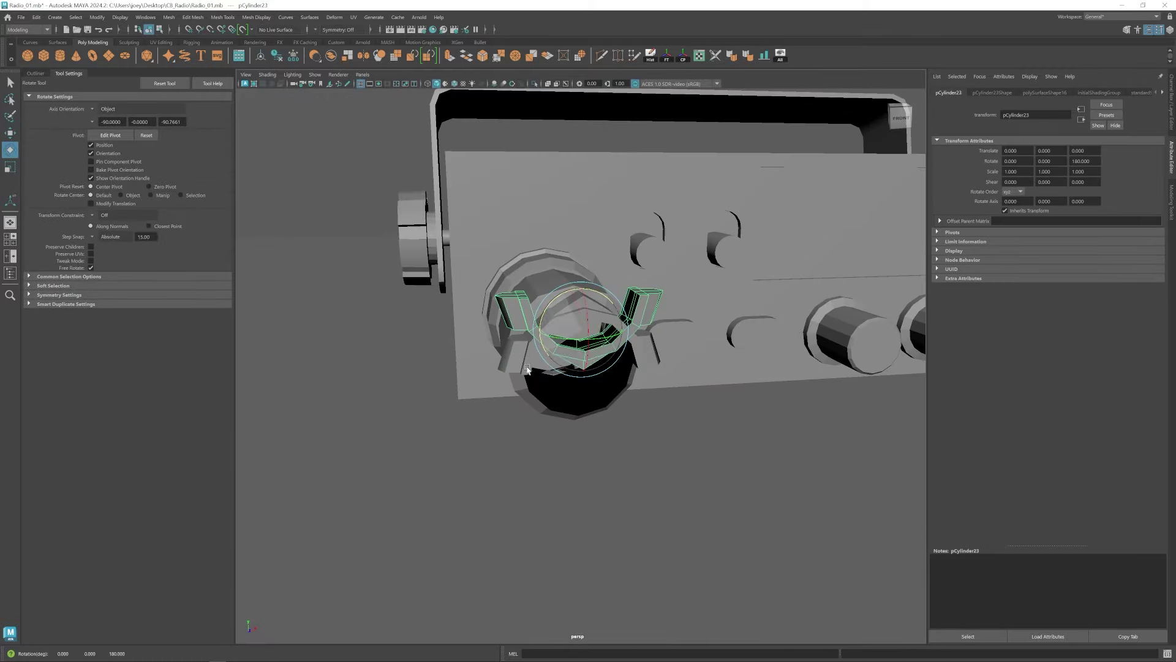
pyautogui.hotkey('ctrl', 'z')
pyautogui.hotkey('ctrl', 'z')
pyautogui.hotkey('ctrl', 'z')
pyautogui.hotkey('ctrl', 'z')
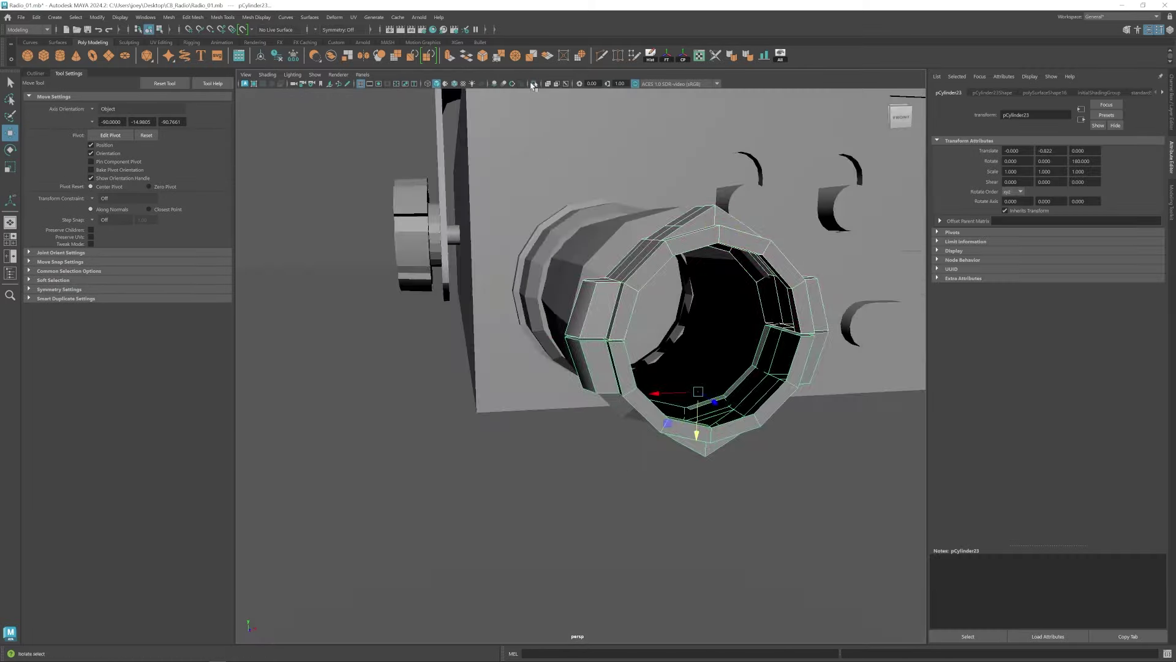
# Isolate the collar ring and create a polygon cylinder with 12 axis subdivisions beside it.
pyautogui.click(532, 85)
pyautogui.keyDown('alt'); pyautogui.moveTo(540, 295); pyautogui.dragTo(528, 296); pyautogui.keyUp('alt')
pyautogui.hotkey('ctrl', 'z')
pyautogui.hotkey('ctrl', 'z')
pyautogui.hotkey('ctrl', 'z')
pyautogui.hotkey('ctrl', 'z')
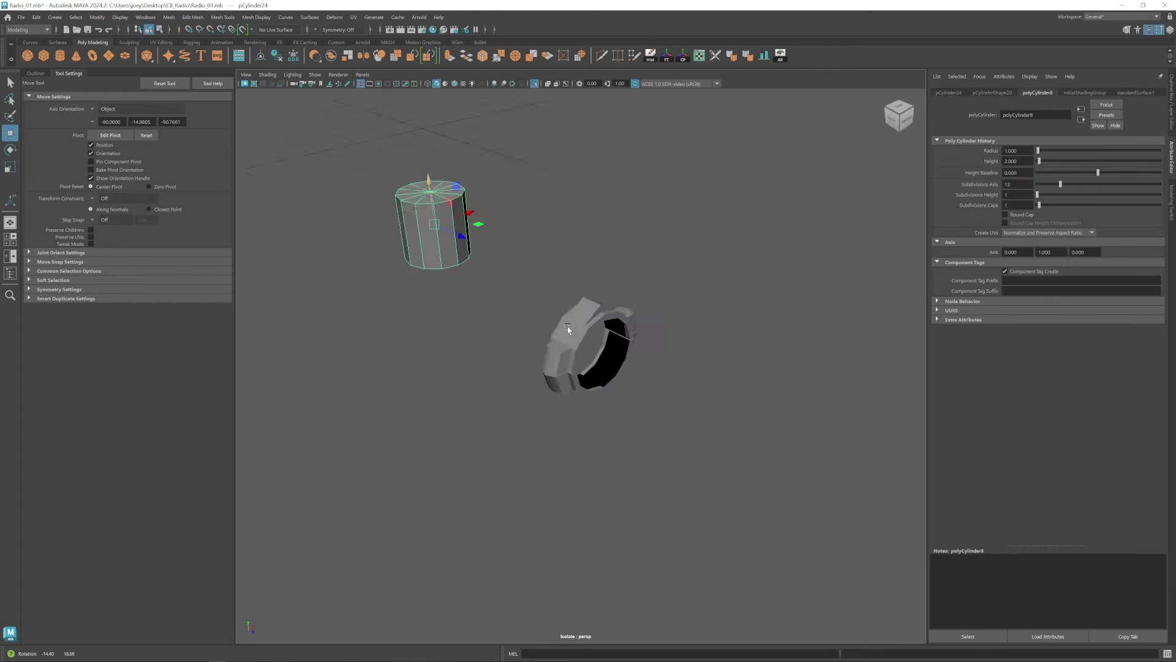
# Scale the cylinder down and position it as a pin at the collar's side block.
pyautogui.hotkey('ctrl', 'z')
pyautogui.hotkey('ctrl', 'z')
pyautogui.hotkey('ctrl', 'z')
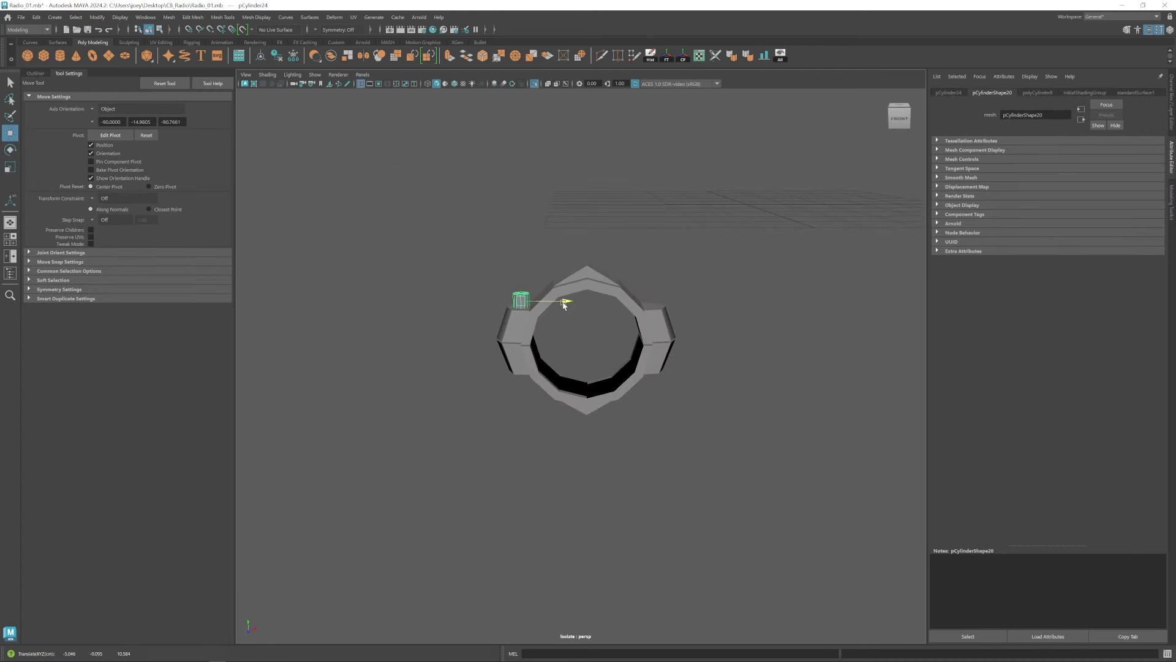
pyautogui.hotkey('ctrl', 'z')
pyautogui.hotkey('ctrl', 'z')
pyautogui.hotkey('ctrl', 'z')
pyautogui.hotkey('ctrl', 'z')
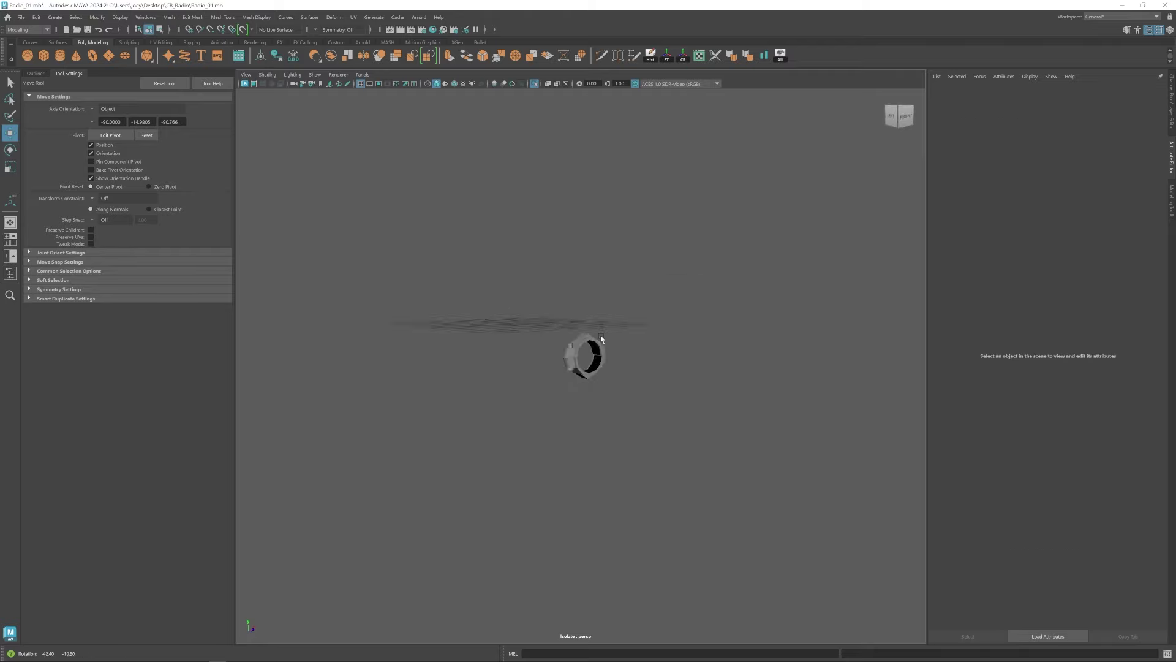
# Bring the rest of the radio back into view and select the connector barrel.
pyautogui.hotkey('ctrl', 'z')
pyautogui.hotkey('ctrl', 'z')
pyautogui.hotkey('ctrl', 'z')
pyautogui.hotkey('ctrl', 'z')
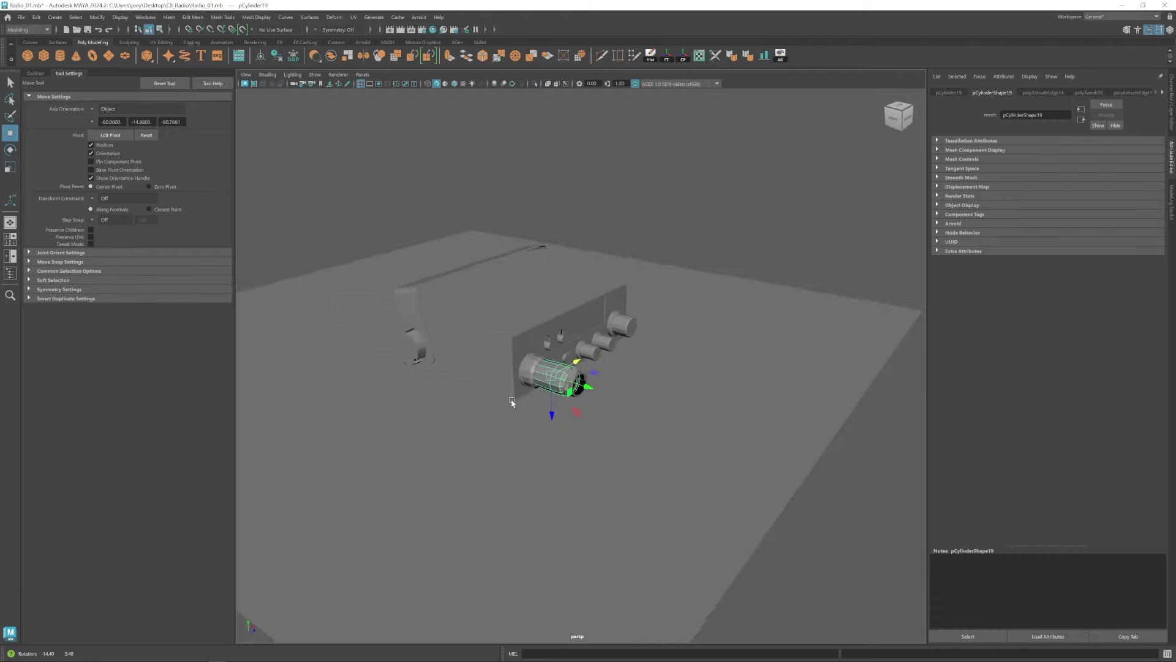
# Adjust the connector base's front vertex ring, and group the barrel with the collar parts at a scale of 0.972.
pyautogui.hotkey('ctrl', 'z')
pyautogui.hotkey('ctrl', 'z')
pyautogui.hotkey('ctrl', 'z')
pyautogui.hotkey('ctrl', 'z')
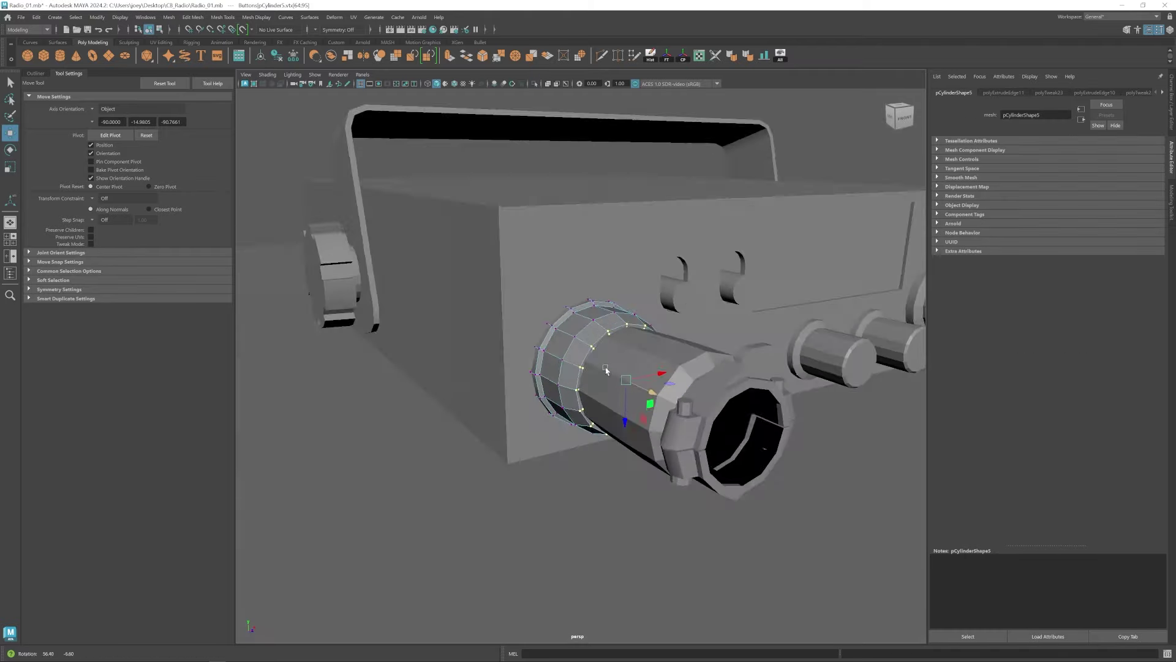
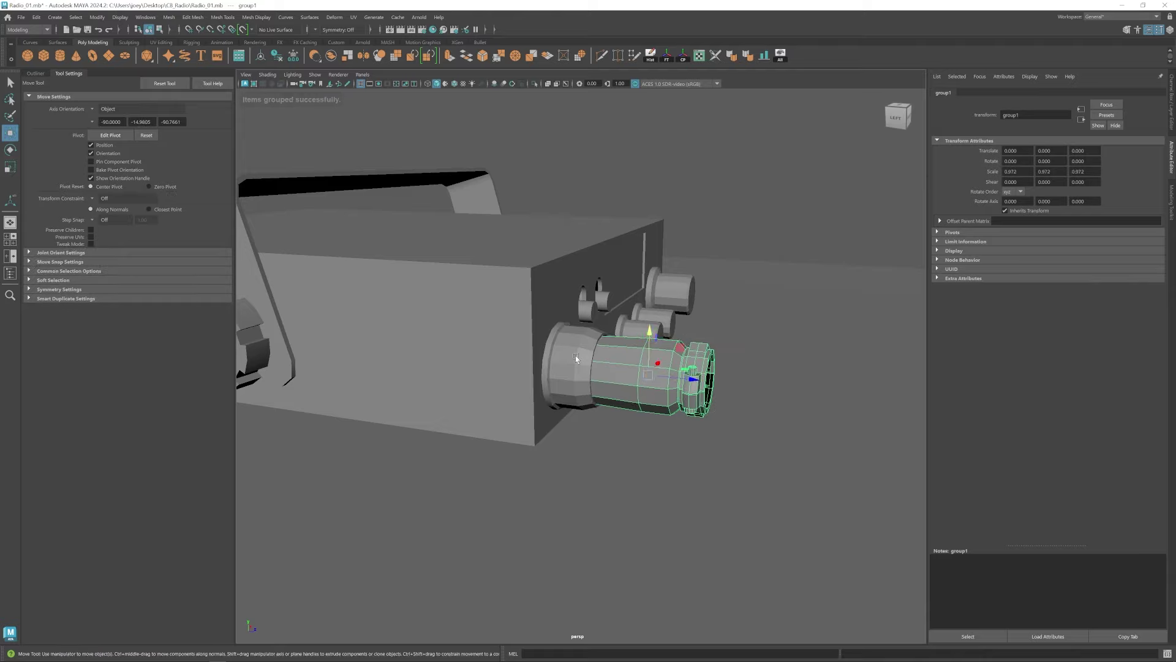
pyautogui.hotkey('ctrl', 'z')
pyautogui.hotkey('ctrl', 'z')
# Select the inner ring of faces on the connector base and scale it inward.
pyautogui.click(672, 352)
pyautogui.keyDown('shift'); pyautogui.doubleClick(683, 374); pyautogui.keyUp('shift')
pyautogui.keyDown('alt'); pyautogui.moveTo(674, 375); pyautogui.dragTo(619, 419); pyautogui.keyUp('alt')
pyautogui.press('r')
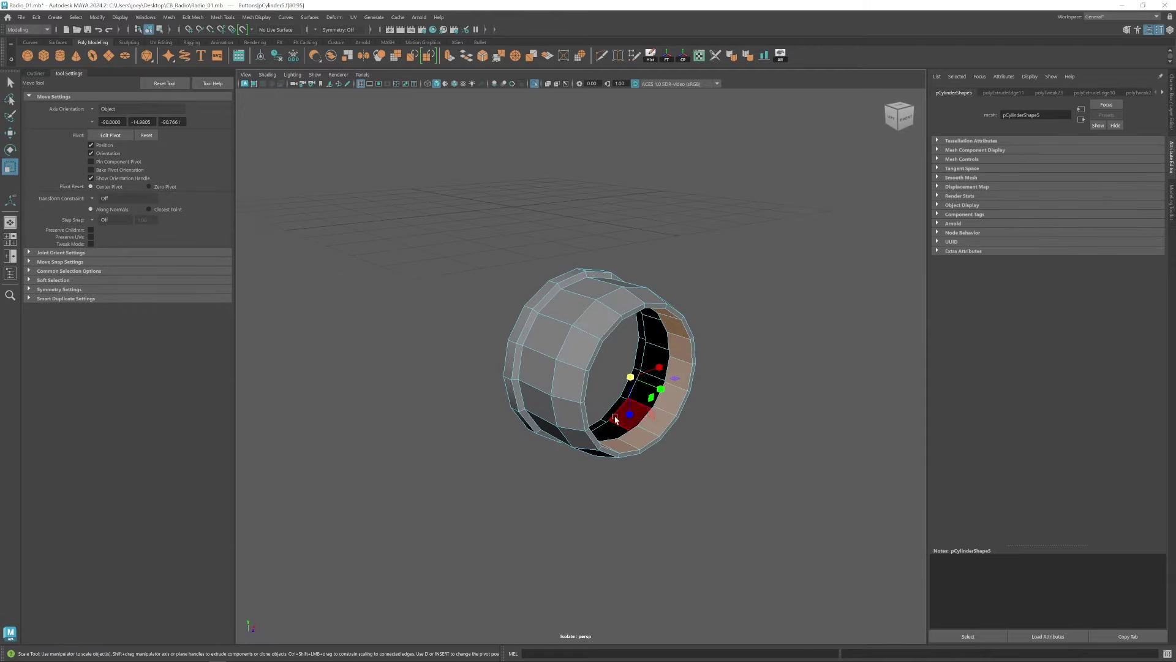
pyautogui.click(534, 84)
pyautogui.keyDown('alt'); pyautogui.moveTo(603, 343); pyautogui.dragTo(667, 355); pyautogui.keyUp('alt')
pyautogui.moveTo(646, 378); pyautogui.dragTo(588, 373)
pyautogui.scroll(-4, 606, 386)
pyautogui.moveTo(609, 392); pyautogui.dragTo(638, 377, button='right')
pyautogui.keyDown('alt'); pyautogui.moveTo(656, 393); pyautogui.dragTo(671, 374); pyautogui.keyUp('alt')
pyautogui.scroll(-5, 686, 355)
pyautogui.click(721, 302)
# Move the rear vertices of the connector barrel back into the connector base.
pyautogui.press('w')
pyautogui.keyDown('alt'); pyautogui.moveTo(444, 346); pyautogui.dragTo(477, 375); pyautogui.keyUp('alt')
pyautogui.scroll(-4, 478, 375)
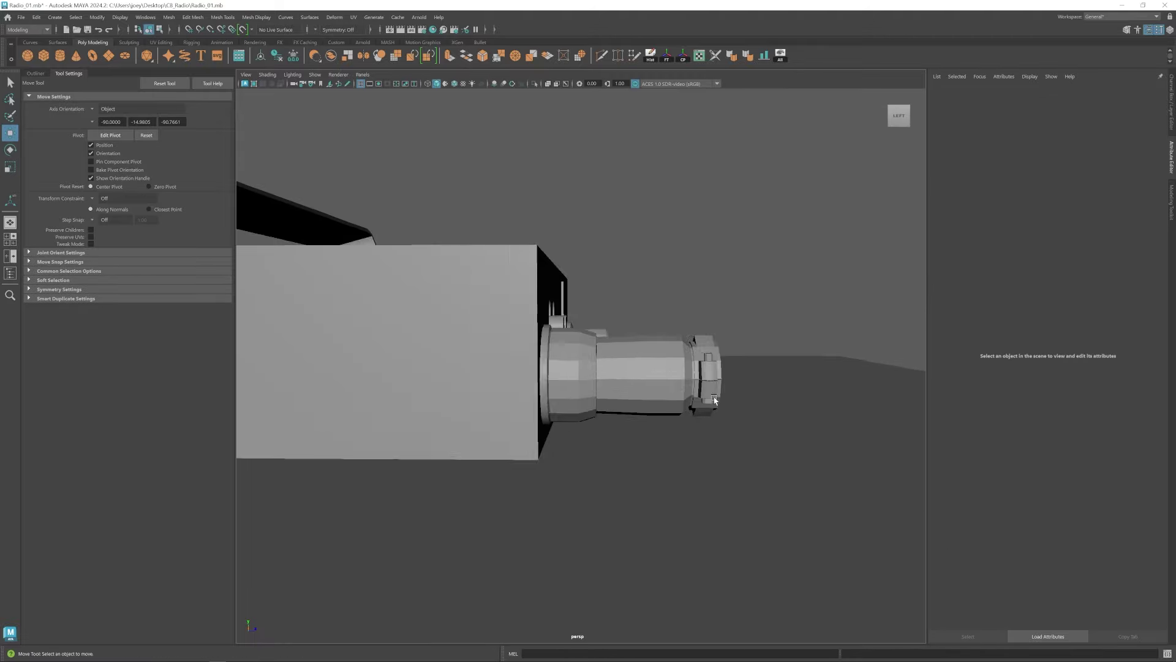
pyautogui.moveTo(509, 392); pyautogui.dragTo(567, 277)
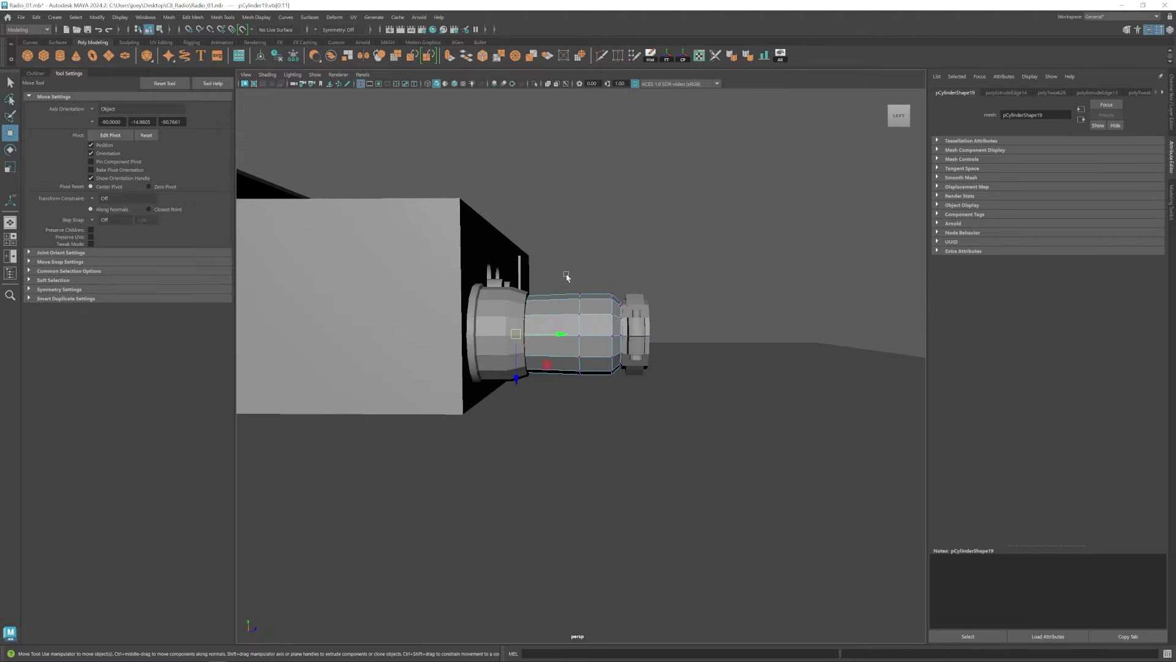
pyautogui.moveTo(641, 314); pyautogui.dragTo(668, 301, button='right')
pyautogui.click(641, 315)
pyautogui.keyDown('alt'); pyautogui.moveTo(692, 363); pyautogui.dragTo(637, 367); pyautogui.keyUp('alt')
pyautogui.click(664, 373)
# Rescale the rear border edge loop of the connector barrel and apply Bridge to it.
pyautogui.scroll(-5, 649, 374)
pyautogui.scroll(-3, 560, 380)
pyautogui.scroll(5, 593, 379)
pyautogui.click(593, 406)
pyautogui.scroll(4, 592, 407)
pyautogui.moveTo(570, 402); pyautogui.dragTo(570, 368, button='right')
pyautogui.doubleClick(527, 365)
pyautogui.press('r')
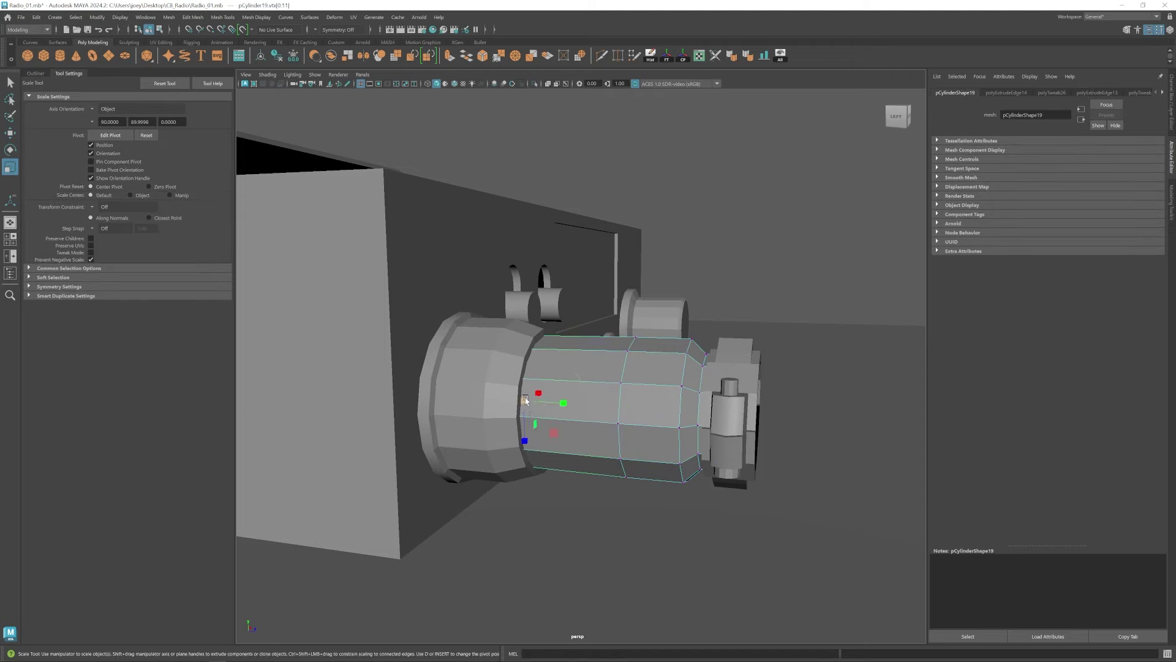
pyautogui.press('w')
pyautogui.click(193, 17)
pyautogui.click(202, 62)
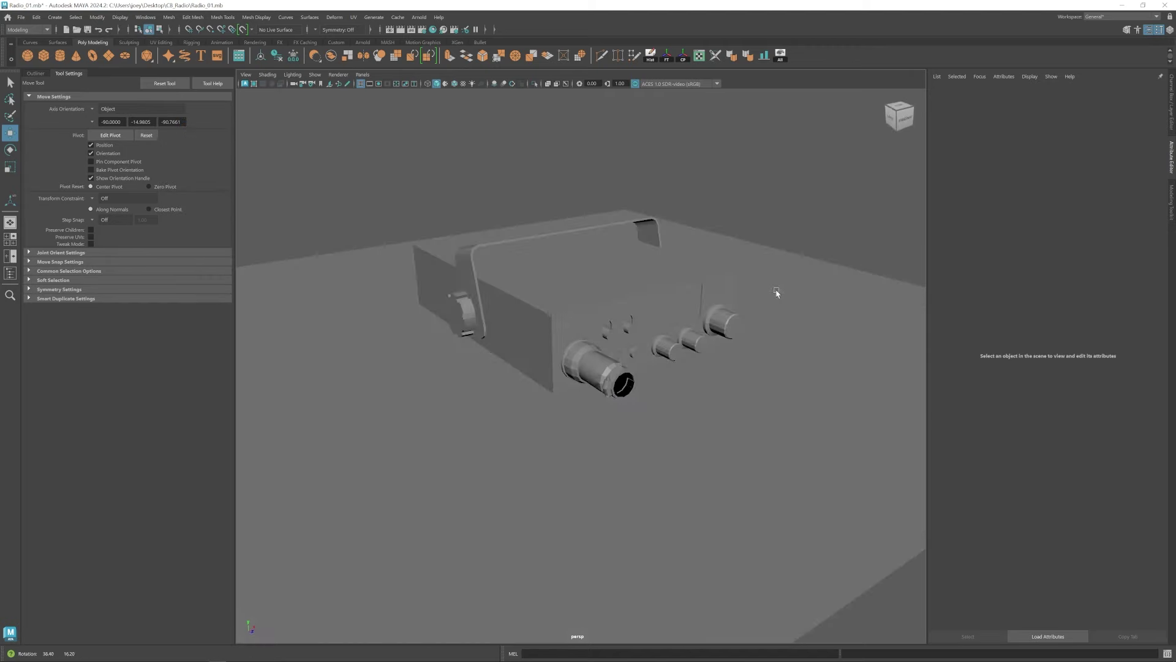
# Move and scale the front vertices of the middle knob to refine its length and front face.
pyautogui.keyDown('alt'); pyautogui.moveTo(603, 374); pyautogui.dragTo(727, 449); pyautogui.keyUp('alt')
pyautogui.scroll(4, 632, 392)
pyautogui.scroll(-3, 586, 408)
pyautogui.keyDown('alt'); pyautogui.moveTo(586, 409); pyautogui.dragTo(632, 439); pyautogui.keyUp('alt')
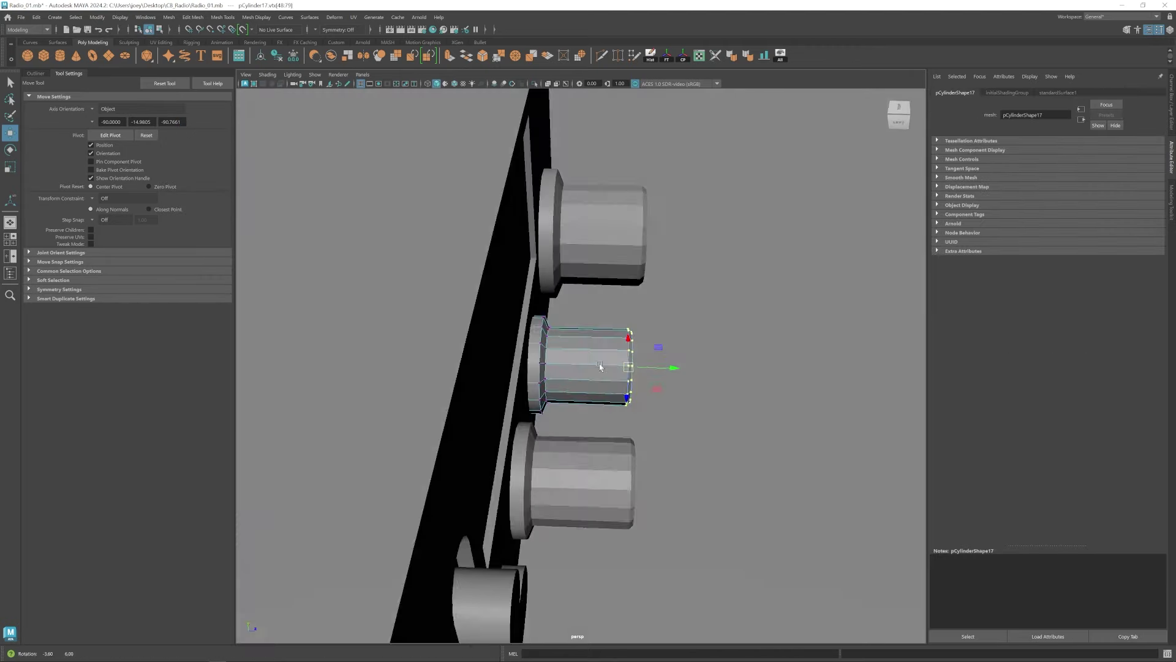
pyautogui.keyDown('alt'); pyautogui.moveTo(599, 363); pyautogui.dragTo(612, 373); pyautogui.keyUp('alt')
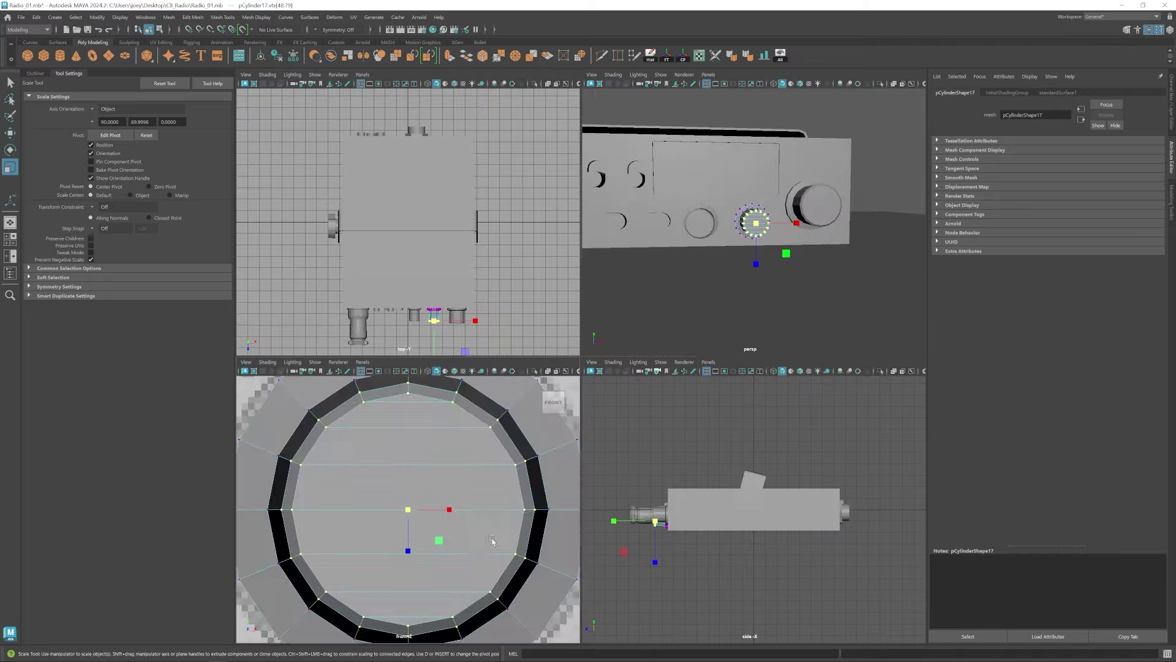
# Replace the neighbouring small knob with a duplicate of the refined middle knob.
pyautogui.scroll(-5, 492, 540)
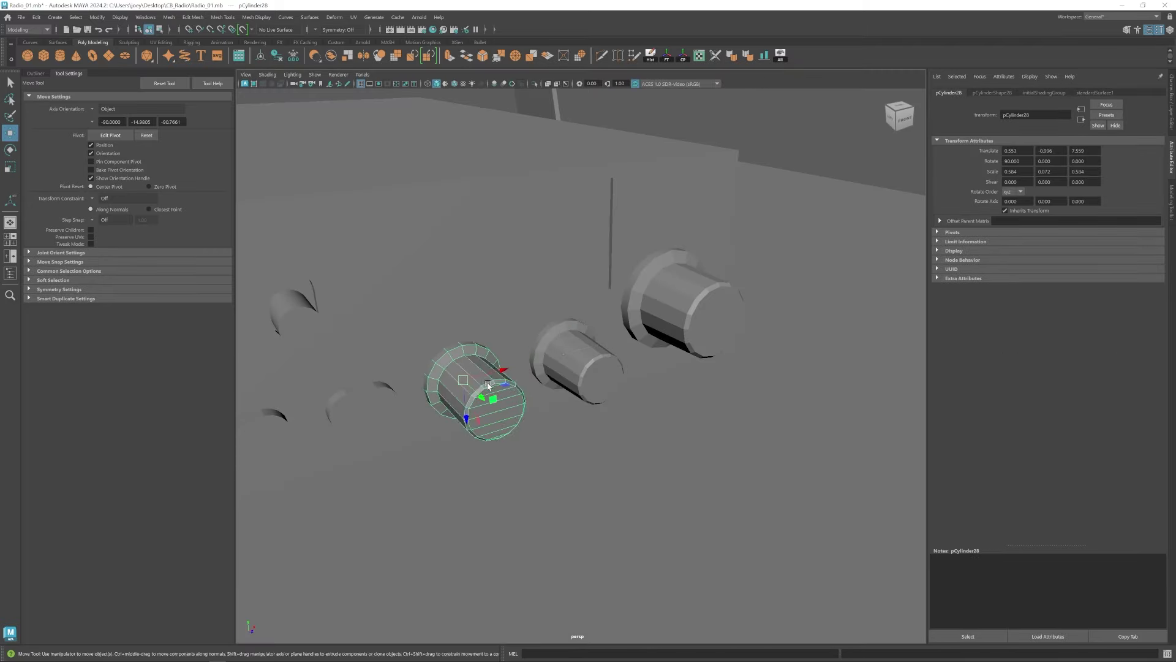
pyautogui.click(520, 386)
pyautogui.scroll(-12, 520, 386)
pyautogui.scroll(7, 641, 397)
# Create a polygon cube above the radio body as the base shape for the microphone.
pyautogui.keyDown('alt'); pyautogui.moveTo(494, 402); pyautogui.dragTo(560, 274); pyautogui.keyUp('alt')
pyautogui.click(44, 56)
pyautogui.press('r')
pyautogui.keyDown('alt'); pyautogui.moveTo(478, 374); pyautogui.dragTo(527, 392); pyautogui.keyUp('alt')
pyautogui.press('w')
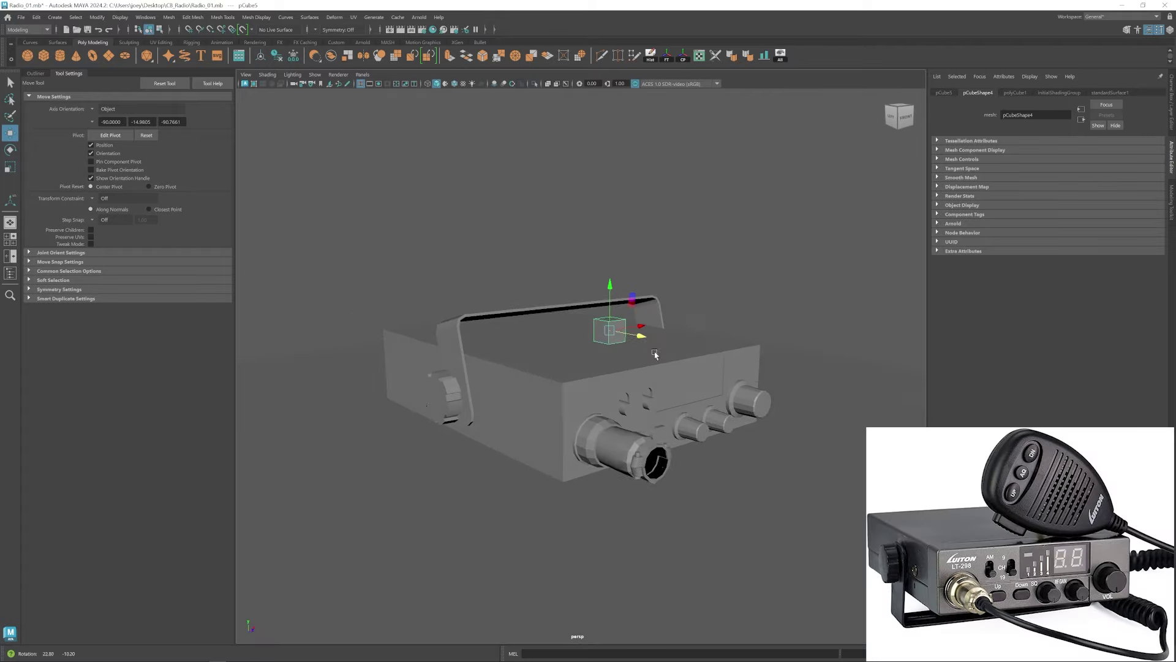
pyautogui.press('r')
# Scale and position the cube on top of the radio to match the microphone's overall proportions.
pyautogui.keyDown('alt'); pyautogui.moveTo(416, 407); pyautogui.dragTo(541, 307); pyautogui.keyUp('alt')
pyautogui.moveTo(534, 327); pyautogui.dragTo(545, 361)
pyautogui.press('r')
pyautogui.moveTo(536, 321); pyautogui.dragTo(674, 316)
pyautogui.moveTo(674, 316); pyautogui.dragTo(604, 325)
pyautogui.press('w')
# Insert a horizontal edge loop in the upper part of the microphone block and scale its bottom vertices narrower.
pyautogui.moveTo(447, 214); pyautogui.dragTo(613, 270)
pyautogui.keyDown('ctrl'); pyautogui.click(482, 299); pyautogui.keyUp('ctrl')
pyautogui.press('w')
pyautogui.moveTo(447, 359); pyautogui.dragTo(616, 405)
pyautogui.press('r')
pyautogui.moveTo(533, 381); pyautogui.dragTo(518, 381)
# Select the upper two rows of vertices on the microphone block and rescale its upper section.
pyautogui.keyDown('alt'); pyautogui.moveTo(563, 331); pyautogui.dragTo(512, 310, button='right'); pyautogui.keyUp('alt')
pyautogui.press('w')
pyautogui.moveTo(567, 319); pyautogui.dragTo(556, 326)
pyautogui.press('r')
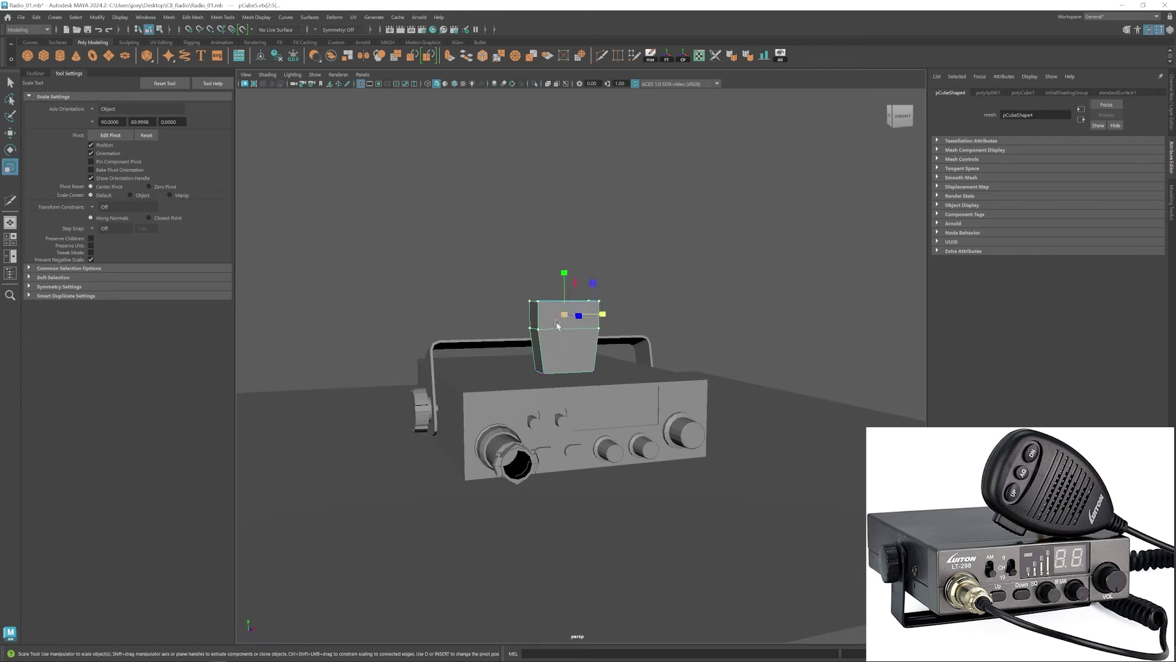
pyautogui.moveTo(565, 273); pyautogui.dragTo(572, 343)
pyautogui.keyDown('alt'); pyautogui.moveTo(572, 343); pyautogui.dragTo(591, 343, button='right'); pyautogui.keyUp('alt')
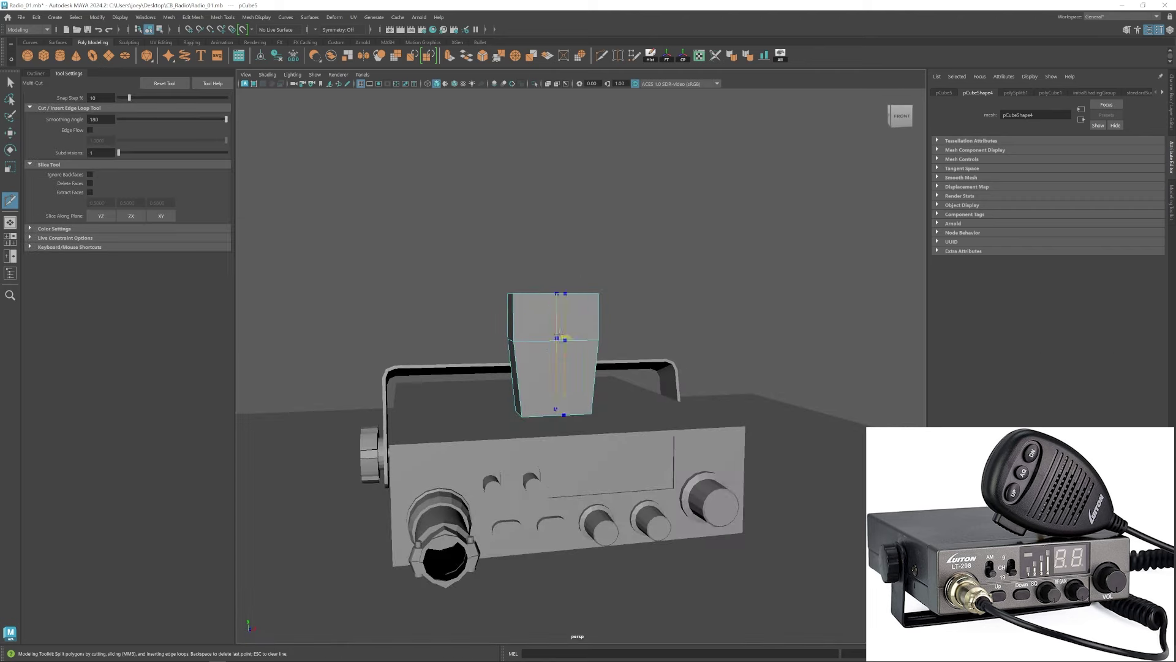
# Insert a vertical edge loop down the microphone block's centre and raise its top centre vertices into a peak.
pyautogui.keyDown('ctrl'); pyautogui.click(561, 292); pyautogui.keyUp('ctrl')
pyautogui.press('w')
pyautogui.moveTo(537, 268); pyautogui.dragTo(573, 314)
pyautogui.keyDown('alt'); pyautogui.moveTo(572, 315); pyautogui.dragTo(531, 397); pyautogui.keyUp('alt')
pyautogui.moveTo(517, 258); pyautogui.dragTo(541, 233)
pyautogui.keyDown('alt'); pyautogui.moveTo(542, 294); pyautogui.dragTo(557, 299); pyautogui.keyUp('alt')
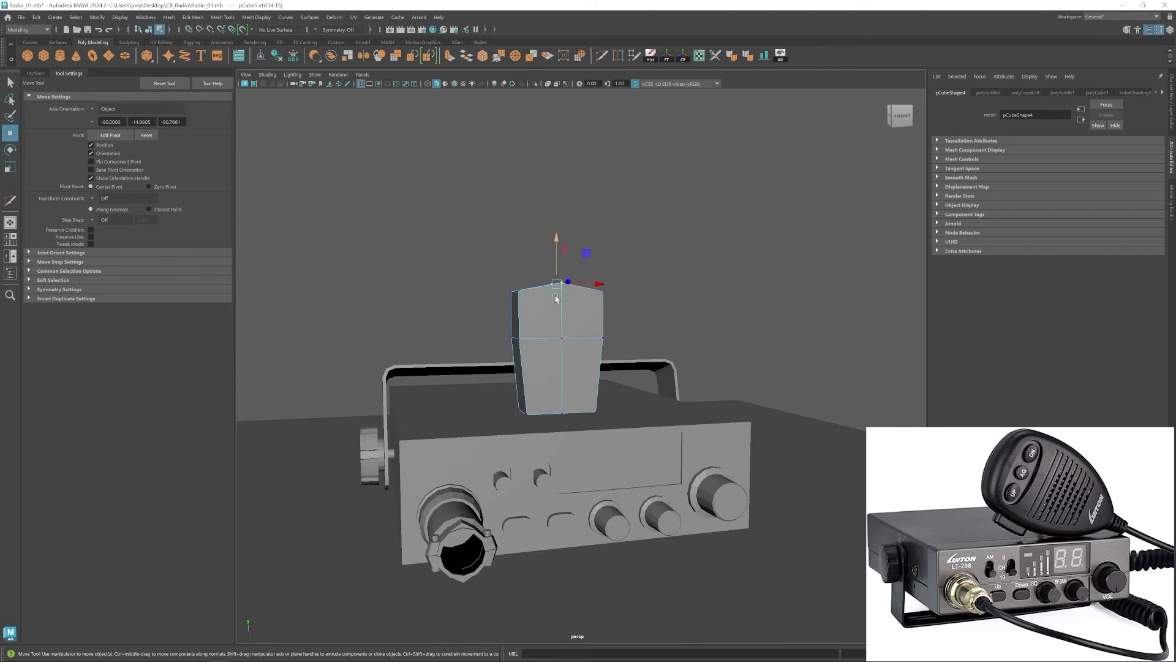
# Rescale the whole microphone block slightly and scale its bottom vertices narrower across the width.
pyautogui.press('F8')
pyautogui.press('r')
pyautogui.moveTo(594, 357); pyautogui.dragTo(589, 361)
pyautogui.keyDown('alt'); pyautogui.moveTo(590, 361); pyautogui.dragTo(610, 362, button='right'); pyautogui.keyUp('alt')
pyautogui.keyDown('alt'); pyautogui.moveTo(610, 362); pyautogui.dragTo(567, 359); pyautogui.keyUp('alt')
pyautogui.moveTo(551, 352); pyautogui.dragTo(515, 352, button='right')
pyautogui.moveTo(444, 383); pyautogui.dragTo(603, 435)
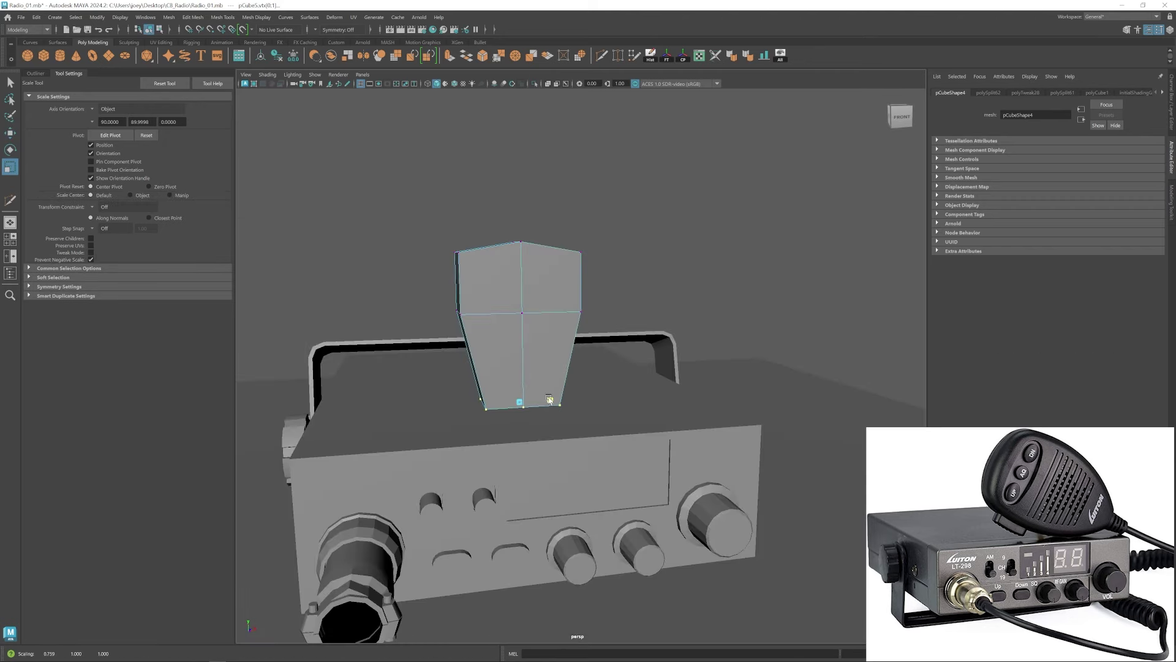
pyautogui.moveTo(549, 400); pyautogui.dragTo(549, 399)
# Move the bottom centre vertices of the microphone block down slightly to curve its lower edge.
pyautogui.keyDown('alt'); pyautogui.moveTo(549, 399); pyautogui.dragTo(524, 387); pyautogui.keyUp('alt')
pyautogui.moveTo(499, 377); pyautogui.dragTo(528, 416)
pyautogui.press('w')
pyautogui.keyDown('alt'); pyautogui.moveTo(511, 277); pyautogui.dragTo(545, 347); pyautogui.keyUp('alt')
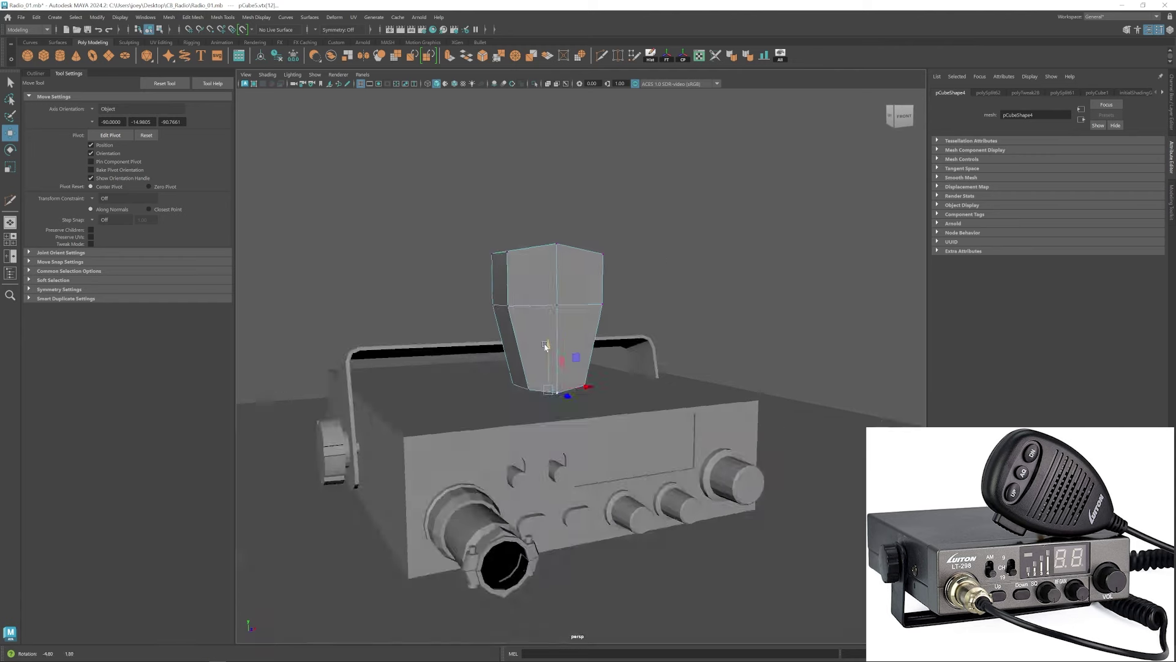
pyautogui.keyDown('alt'); pyautogui.moveTo(546, 347); pyautogui.dragTo(573, 355, button='right'); pyautogui.keyUp('alt')
# Insert a horizontal edge loop in the lower part of the microphone block and scale it wider.
pyautogui.hotkey('ctrl', 'shift', 'x')
pyautogui.keyDown('ctrl'); pyautogui.click(541, 358); pyautogui.keyUp('ctrl')
pyautogui.press('r')
pyautogui.keyDown('alt'); pyautogui.moveTo(531, 316); pyautogui.dragTo(501, 320); pyautogui.keyUp('alt')
pyautogui.moveTo(543, 348); pyautogui.dragTo(570, 355)
# Bevel the microphone block's vertical centre loop into two edges with a slightly reduced fraction.
pyautogui.click(556, 366)
pyautogui.press('w')
pyautogui.press('w')
pyautogui.hotkey('ctrl', 'b')
pyautogui.press('w')
pyautogui.moveTo(1097, 169); pyautogui.dragTo(1085, 169)
# Spread the inner vertices of the microphone's top row and the row below it apart horizontally.
pyautogui.keyDown('alt'); pyautogui.moveTo(570, 361); pyautogui.dragTo(554, 356); pyautogui.keyUp('alt')
pyautogui.moveTo(552, 343); pyautogui.dragTo(502, 343, button='right')
pyautogui.moveTo(493, 254); pyautogui.dragTo(560, 306)
pyautogui.press('r')
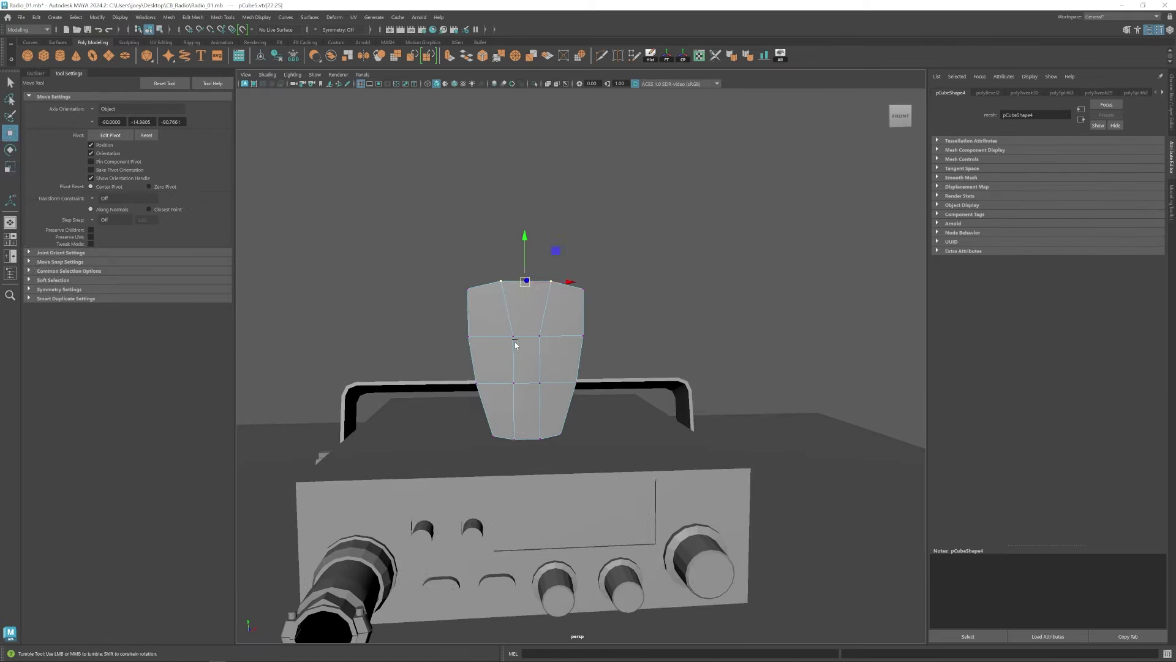
pyautogui.keyDown('alt'); pyautogui.moveTo(515, 345); pyautogui.dragTo(511, 341); pyautogui.keyUp('alt')
pyautogui.moveTo(492, 320); pyautogui.dragTo(553, 348)
pyautogui.press('r')
pyautogui.moveTo(563, 333); pyautogui.dragTo(581, 332)
pyautogui.press('w')
pyautogui.keyDown('alt'); pyautogui.moveTo(512, 374); pyautogui.dragTo(375, 326); pyautogui.keyUp('alt')
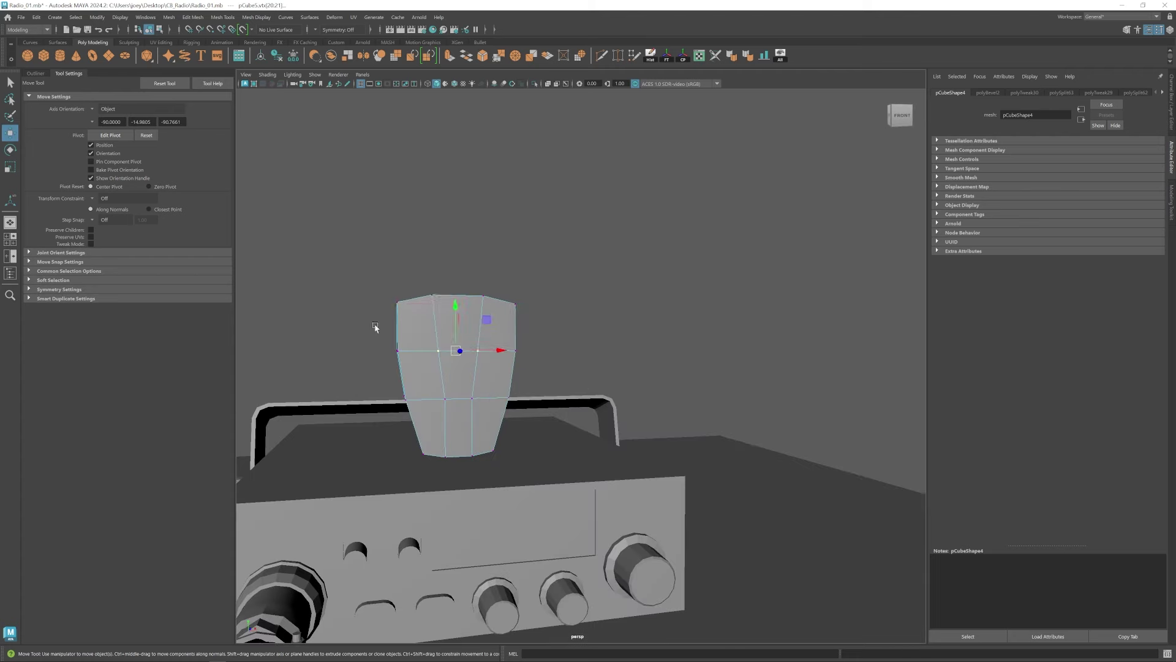
# Try beveling the outer outline edges of the microphone block.
pyautogui.keyDown('alt'); pyautogui.moveTo(456, 264); pyautogui.dragTo(566, 380); pyautogui.keyUp('alt')
pyautogui.keyDown('alt'); pyautogui.moveTo(566, 380); pyautogui.dragTo(618, 423); pyautogui.keyUp('alt')
pyautogui.press('r')
pyautogui.hotkey('ctrl', 'b')
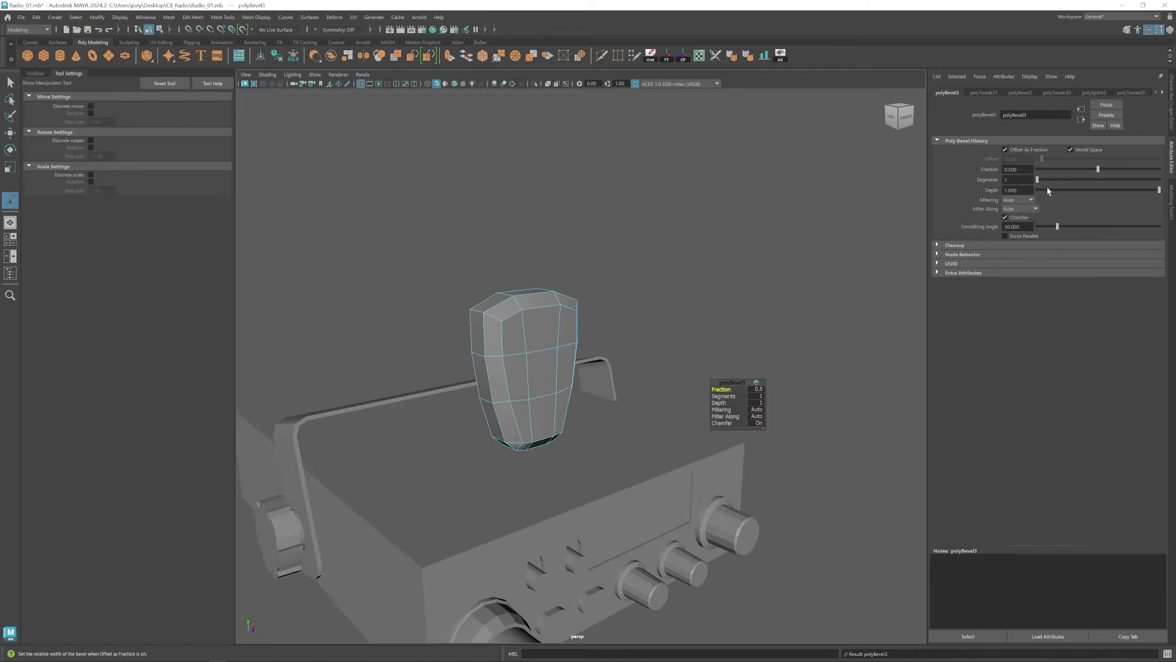
# Try scaling the beveled block's bottom vertices narrower, and undo both the scaling and the bevel.
pyautogui.keyDown('alt'); pyautogui.moveTo(668, 392); pyautogui.dragTo(546, 362); pyautogui.keyUp('alt')
pyautogui.moveTo(539, 358); pyautogui.dragTo(484, 358, button='right')
pyautogui.moveTo(409, 435); pyautogui.dragTo(597, 392)
pyautogui.press('r')
pyautogui.moveTo(567, 406); pyautogui.dragTo(554, 406)
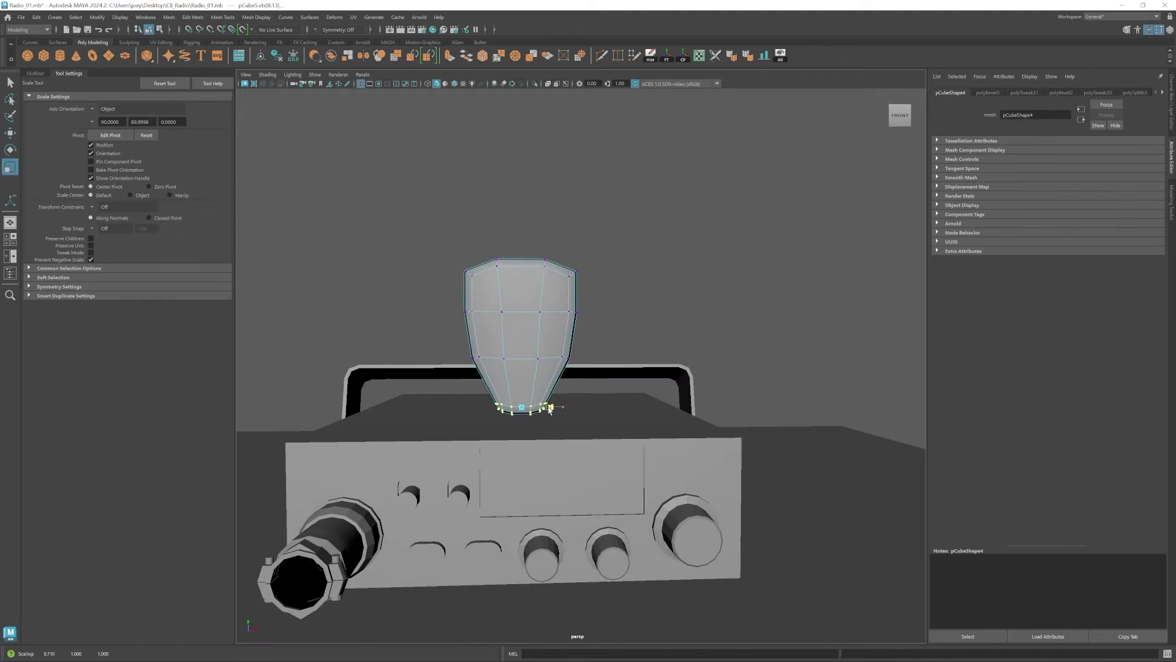
pyautogui.scroll(3, 497, 448)
pyautogui.hotkey('ctrl', 'z')
pyautogui.hotkey('ctrl', 'z')
pyautogui.hotkey('ctrl', 'z')
pyautogui.hotkey('ctrl', 'z')
# Narrow the microphone block's bottom and add a cylinder rotated 90 degrees to face its front.
pyautogui.keyDown('alt'); pyautogui.moveTo(496, 447); pyautogui.dragTo(579, 411); pyautogui.keyUp('alt')
pyautogui.scroll(-5, 563, 407)
pyautogui.keyDown('alt'); pyautogui.moveTo(573, 407); pyautogui.dragTo(576, 371); pyautogui.keyUp('alt')
pyautogui.moveTo(539, 366); pyautogui.dragTo(531, 392)
pyautogui.press('w')
pyautogui.scroll(2, 547, 369)
pyautogui.moveTo(531, 392); pyautogui.dragTo(533, 371, button='right')
pyautogui.press('r')
pyautogui.keyDown('alt'); pyautogui.moveTo(597, 370); pyautogui.dragTo(544, 374); pyautogui.keyUp('alt')
pyautogui.scroll(3, 586, 399)
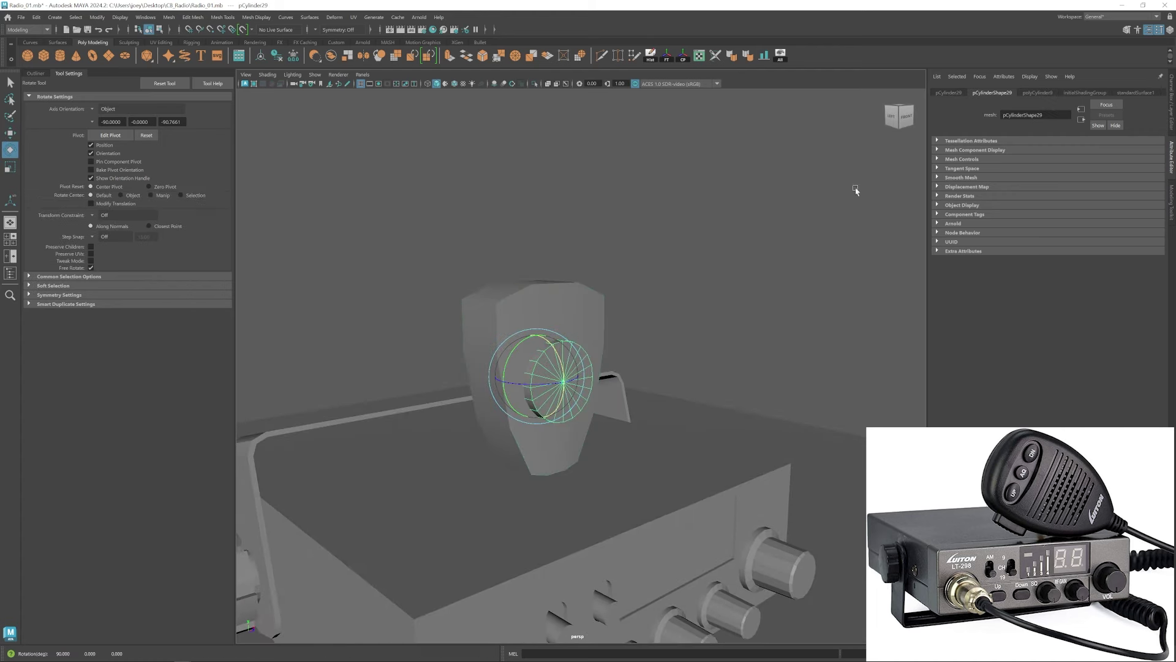
# Set the cylinder's axis subdivisions to 12 and scale the cylinder down.
pyautogui.press('w')
pyautogui.click(1037, 92)
pyautogui.moveTo(1017, 184); pyautogui.dragTo(990, 188)
pyautogui.write('12')
pyautogui.press('Return')
pyautogui.press('r')
pyautogui.moveTo(640, 387)
pyautogui.keyDown('alt'); pyautogui.mouseDown()
pyautogui.moveTo(585, 393)
pyautogui.moveTo(624, 388)
pyautogui.mouseUp(); pyautogui.keyUp('alt')
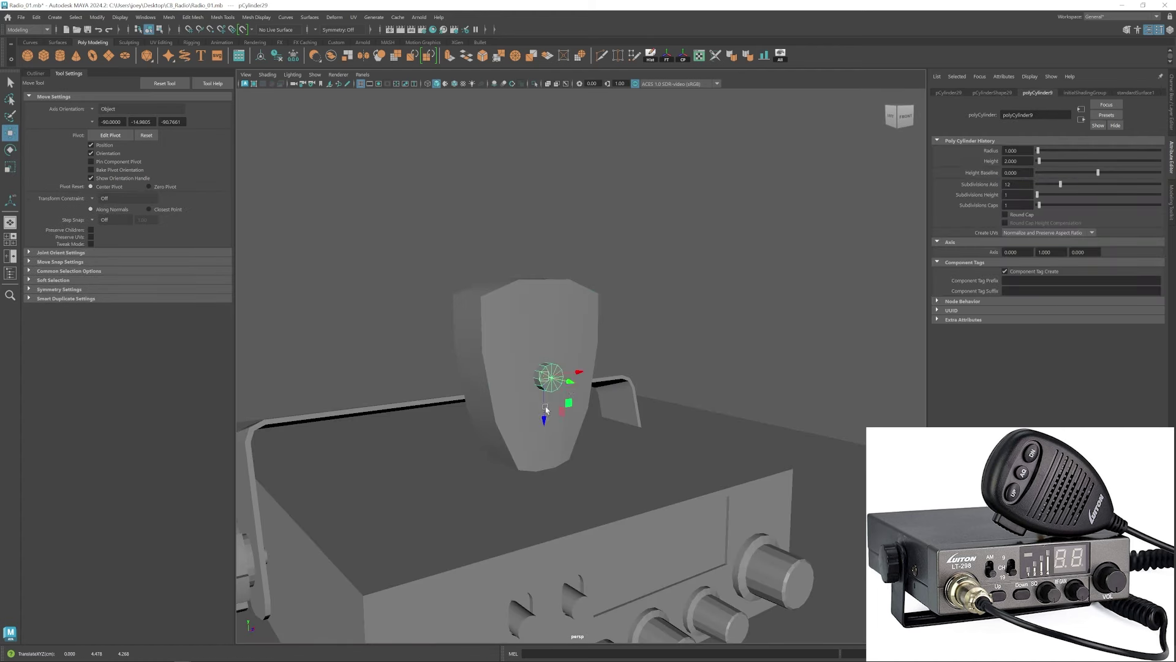
# Move the cylinder to the microphone's upper front, isolate both objects with wireframe on shaded, and resize the cylinder.
pyautogui.moveTo(544, 416); pyautogui.dragTo(546, 356)
pyautogui.keyDown('alt'); pyautogui.moveTo(588, 367); pyautogui.dragTo(558, 356); pyautogui.keyUp('alt')
pyautogui.keyDown('shift'); pyautogui.click(613, 343); pyautogui.keyUp('shift')
pyautogui.hotkey('ctrl', '1')
pyautogui.click(593, 312)
pyautogui.hotkey('alt', '5')
pyautogui.press('r')
pyautogui.moveTo(562, 315); pyautogui.dragTo(573, 317)
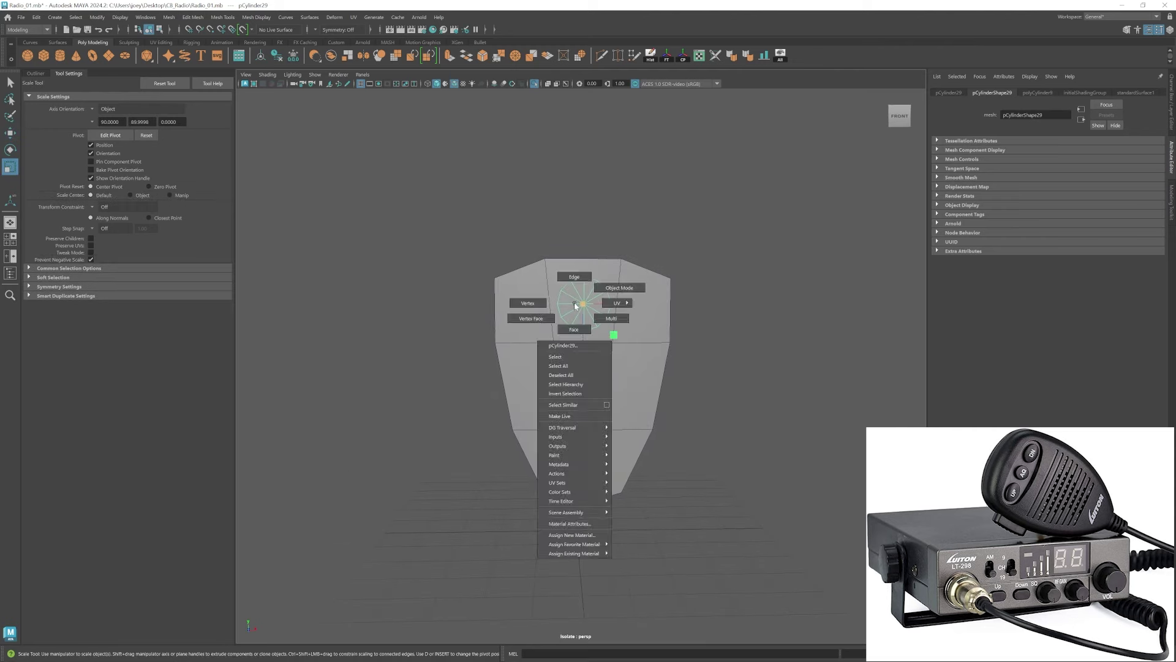
# Extract one half of the cylinder's faces and move the two halves apart horizontally.
pyautogui.moveTo(574, 304); pyautogui.dragTo(574, 330, button='right')
pyautogui.moveTo(546, 269); pyautogui.dragTo(578, 337)
pyautogui.click(193, 17)
pyautogui.click(211, 278)
pyautogui.moveTo(569, 304); pyautogui.dragTo(607, 289, button='right')
pyautogui.click(569, 304)
pyautogui.press('w')
pyautogui.moveTo(617, 304); pyautogui.dragTo(614, 306)
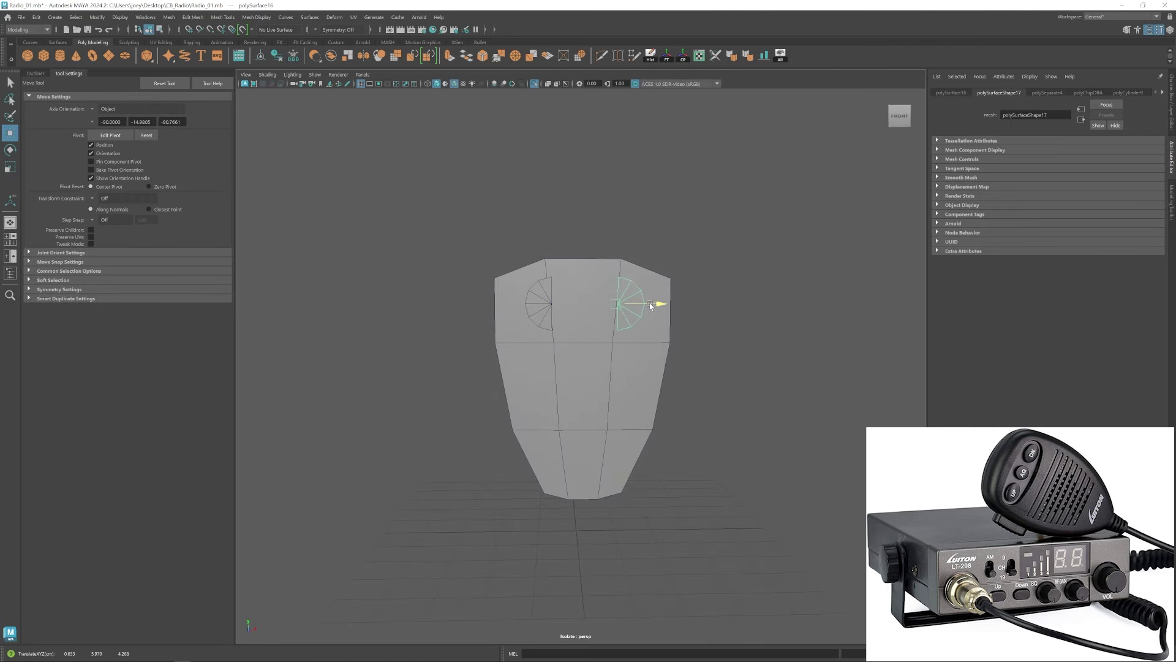
# Combine the two half cylinders and bridge their open edges into a pill shape.
pyautogui.click(186, 52)
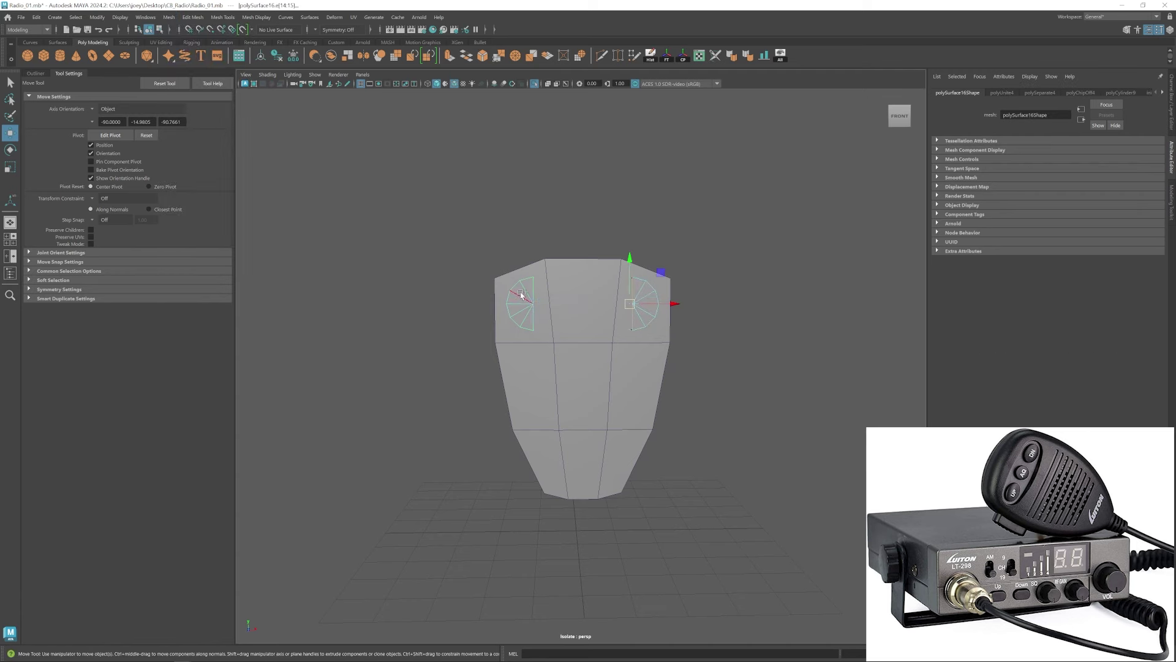
pyautogui.click(193, 17)
pyautogui.click(206, 60)
pyautogui.keyDown('alt'); pyautogui.moveTo(723, 269); pyautogui.dragTo(782, 263); pyautogui.keyUp('alt')
# Adjust the vertices at the pill shape's rounded end and insert a vertical edge loop at its centre.
pyautogui.press('r')
pyautogui.moveTo(570, 305); pyautogui.dragTo(530, 307, button='right')
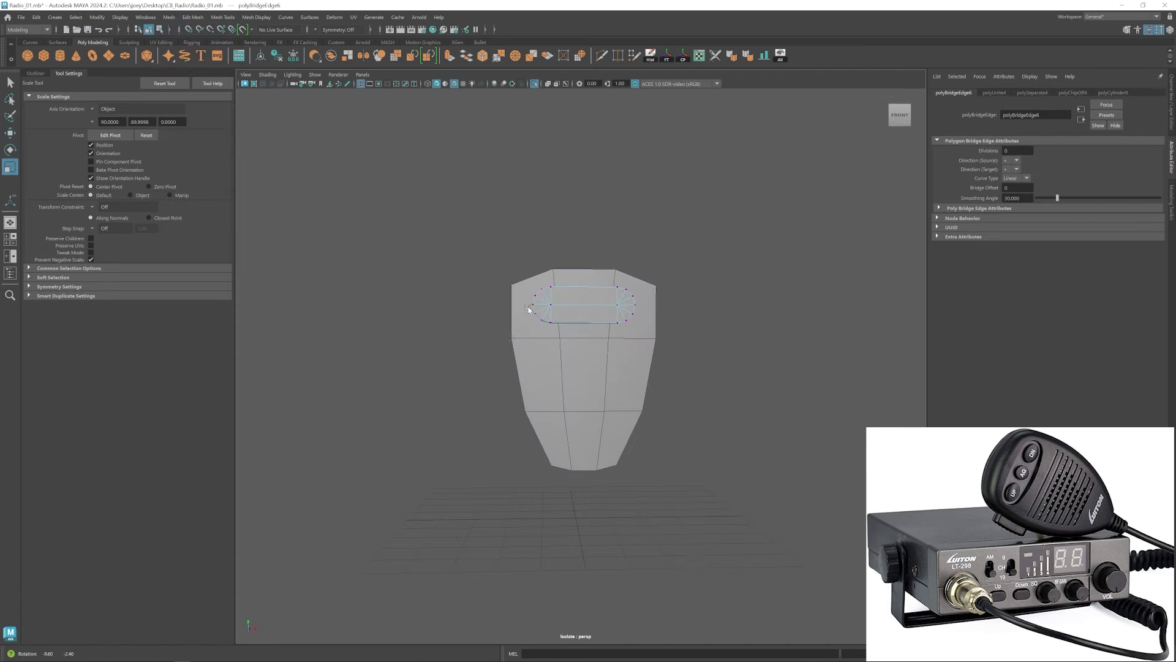
pyautogui.moveTo(504, 265); pyautogui.dragTo(566, 344)
pyautogui.press('w')
pyautogui.moveTo(587, 356); pyautogui.dragTo(613, 314)
pyautogui.scroll(5, 597, 328)
pyautogui.keyDown('ctrl'); pyautogui.middleClick(581, 294); pyautogui.keyUp('ctrl')
pyautogui.press('w')
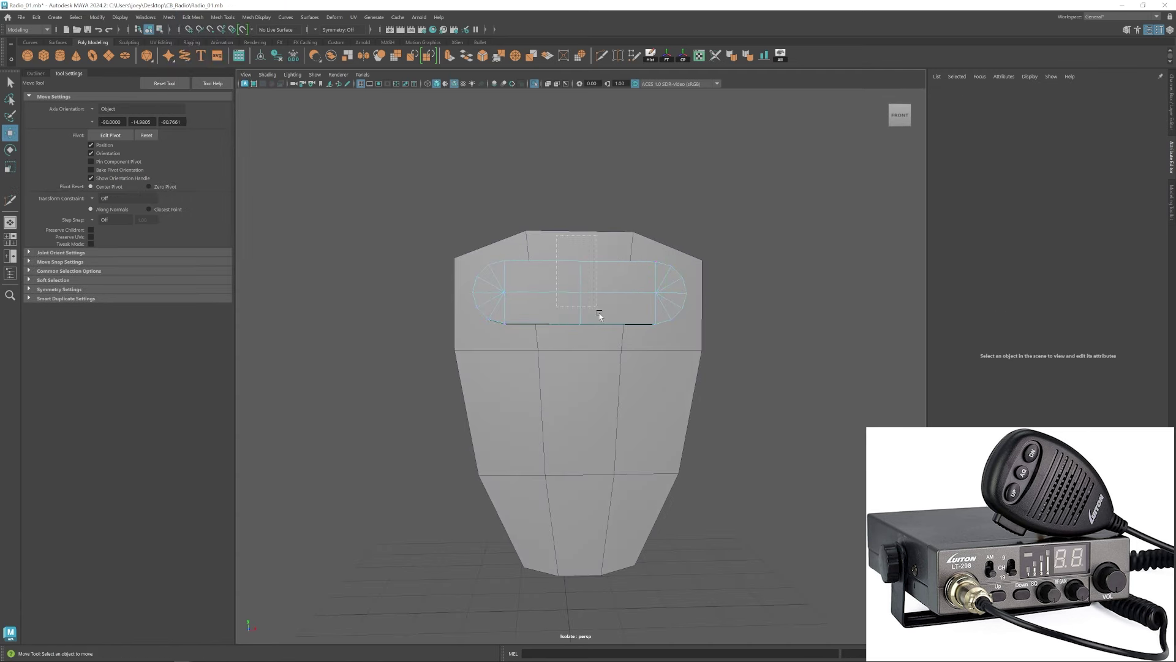
# Scale the pill shape's centre edge loop taller so its long sides bow outward.
pyautogui.moveTo(600, 315); pyautogui.dragTo(601, 285, button='right')
pyautogui.doubleClick(582, 309)
pyautogui.press('r')
pyautogui.moveTo(583, 252); pyautogui.dragTo(583, 243)
pyautogui.keyDown('alt'); pyautogui.moveTo(570, 328); pyautogui.dragTo(604, 329); pyautogui.keyUp('alt')
pyautogui.press('w')
pyautogui.moveTo(593, 333); pyautogui.dragTo(618, 312, button='right')
pyautogui.keyDown('alt'); pyautogui.moveTo(592, 343); pyautogui.dragTo(582, 315, button='middle'); pyautogui.keyUp('alt')
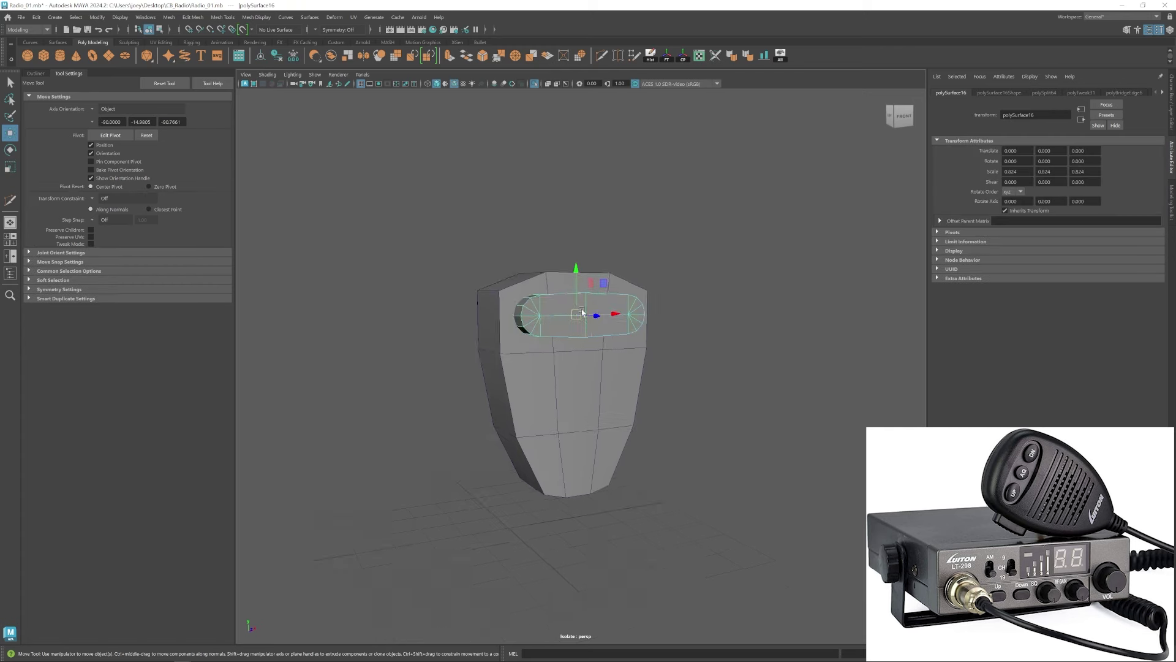
# Stretch the pill shape's centre edges slightly further and return to object selection to align it with the microphone front.
pyautogui.keyDown('alt'); pyautogui.moveTo(581, 315); pyautogui.dragTo(545, 314); pyautogui.keyUp('alt')
pyautogui.moveTo(528, 311); pyautogui.dragTo(528, 283, button='right')
pyautogui.click(507, 303)
pyautogui.moveTo(552, 271); pyautogui.dragTo(552, 267)
pyautogui.press('w')
pyautogui.moveTo(556, 311); pyautogui.dragTo(582, 290, button='right')
pyautogui.keyDown('alt'); pyautogui.moveTo(582, 325); pyautogui.dragTo(632, 333); pyautogui.keyUp('alt')
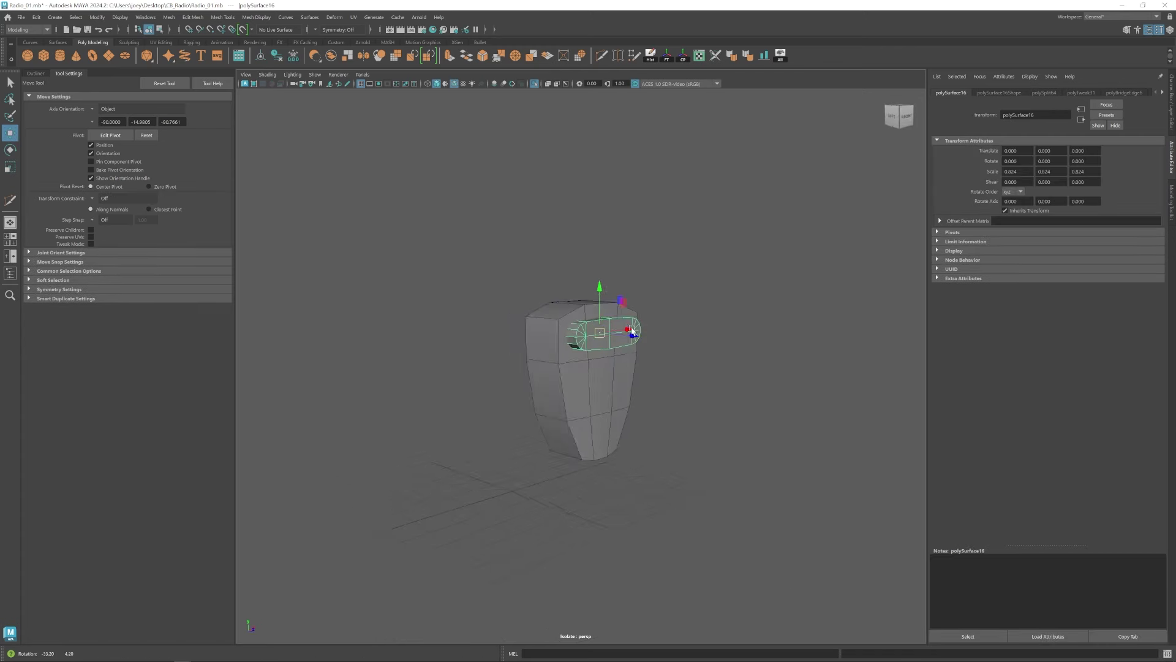
# Bevel the pill shape's centre edge loop and rescale the resulting edges with soft selection.
pyautogui.moveTo(628, 336); pyautogui.dragTo(628, 308, button='right')
pyautogui.doubleClick(604, 338)
pyautogui.click(192, 17)
pyautogui.click(203, 52)
pyautogui.press('r')
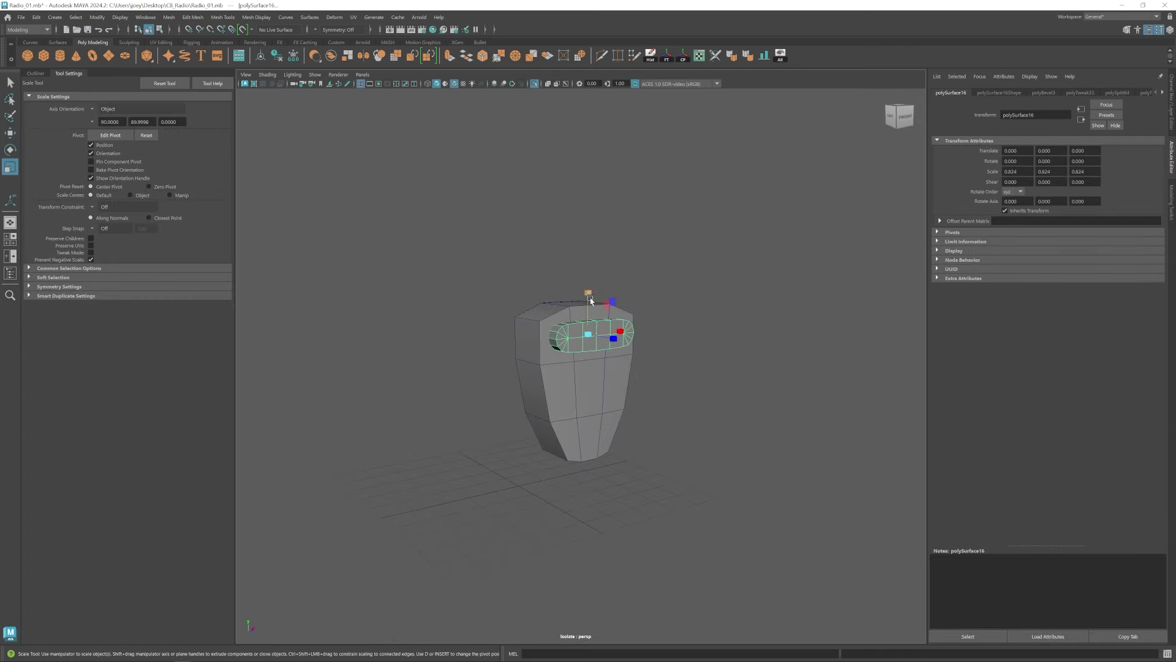
pyautogui.keyDown('alt'); pyautogui.moveTo(651, 336); pyautogui.dragTo(609, 341); pyautogui.keyUp('alt')
pyautogui.press('b')
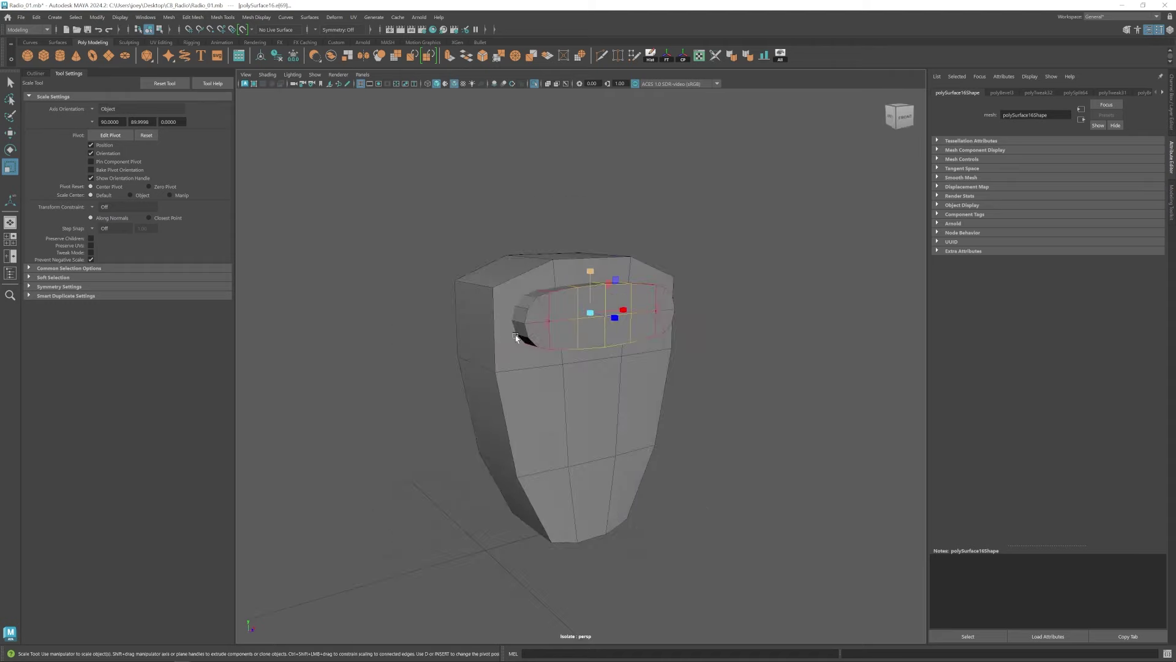
# Subtract the pill shape from the microphone block to cut a rounded recess, and delete the mesh's history.
pyautogui.click(623, 358)
pyautogui.click(280, 61)
pyautogui.click(429, 331)
pyautogui.keyDown('alt'); pyautogui.moveTo(661, 336); pyautogui.dragTo(512, 340); pyautogui.keyUp('alt')
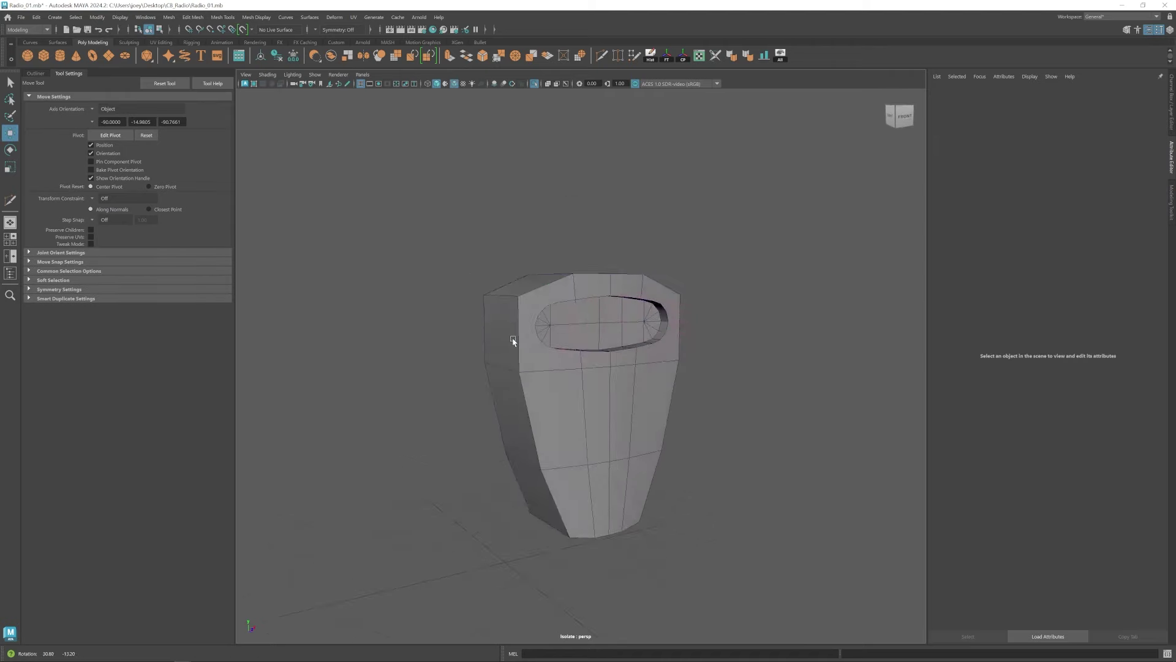
pyautogui.scroll(-5, 551, 380)
pyautogui.scroll(6, 582, 367)
pyautogui.click(599, 345)
pyautogui.click(651, 55)
# Weld the stray vertices around the recess with Target Weld and switch to edge selection.
pyautogui.keyDown('alt'); pyautogui.moveTo(634, 385); pyautogui.dragTo(548, 346); pyautogui.keyUp('alt')
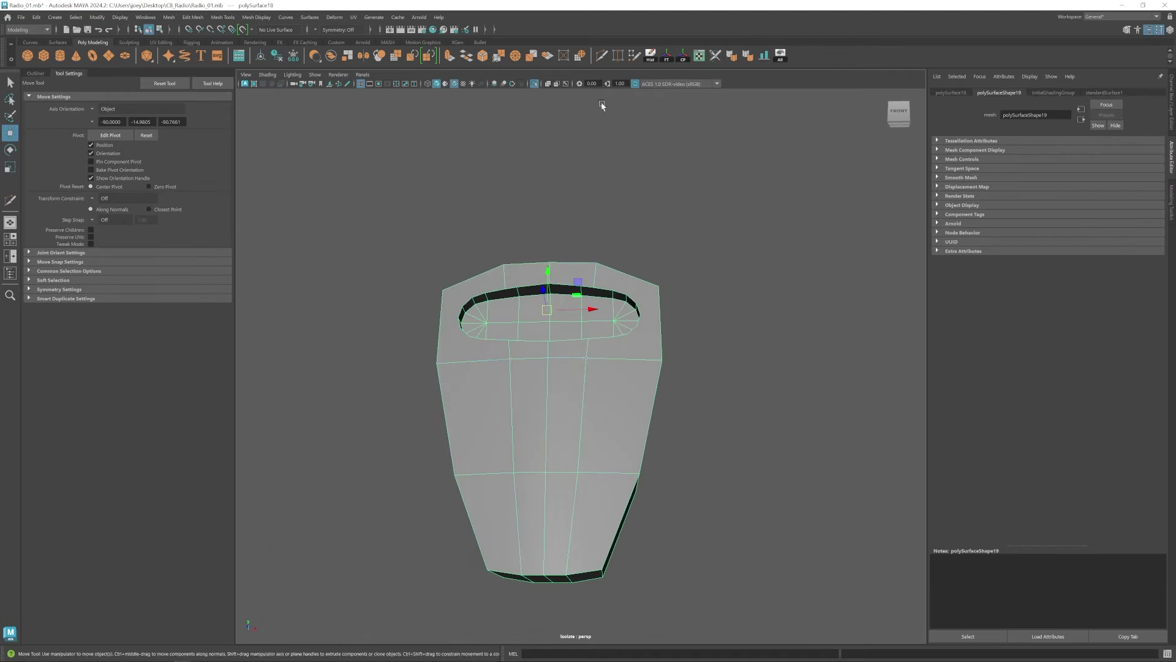
pyautogui.click(618, 56)
pyautogui.keyDown('alt'); pyautogui.moveTo(593, 293); pyautogui.dragTo(615, 346); pyautogui.keyUp('alt')
pyautogui.press('w')
pyautogui.moveTo(582, 294); pyautogui.dragTo(581, 213, button='right')
pyautogui.keyDown('alt'); pyautogui.moveTo(581, 213); pyautogui.dragTo(570, 190); pyautogui.keyUp('alt')
# Try beveling the selected rim edges of the recess, and undo the bevel.
pyautogui.click(555, 317)
pyautogui.keyDown('alt'); pyautogui.moveTo(554, 317); pyautogui.dragTo(539, 319); pyautogui.keyUp('alt')
pyautogui.keyDown('shift'); pyautogui.click(490, 338); pyautogui.keyUp('shift')
pyautogui.keyDown('alt'); pyautogui.moveTo(483, 349); pyautogui.dragTo(556, 397); pyautogui.keyUp('alt')
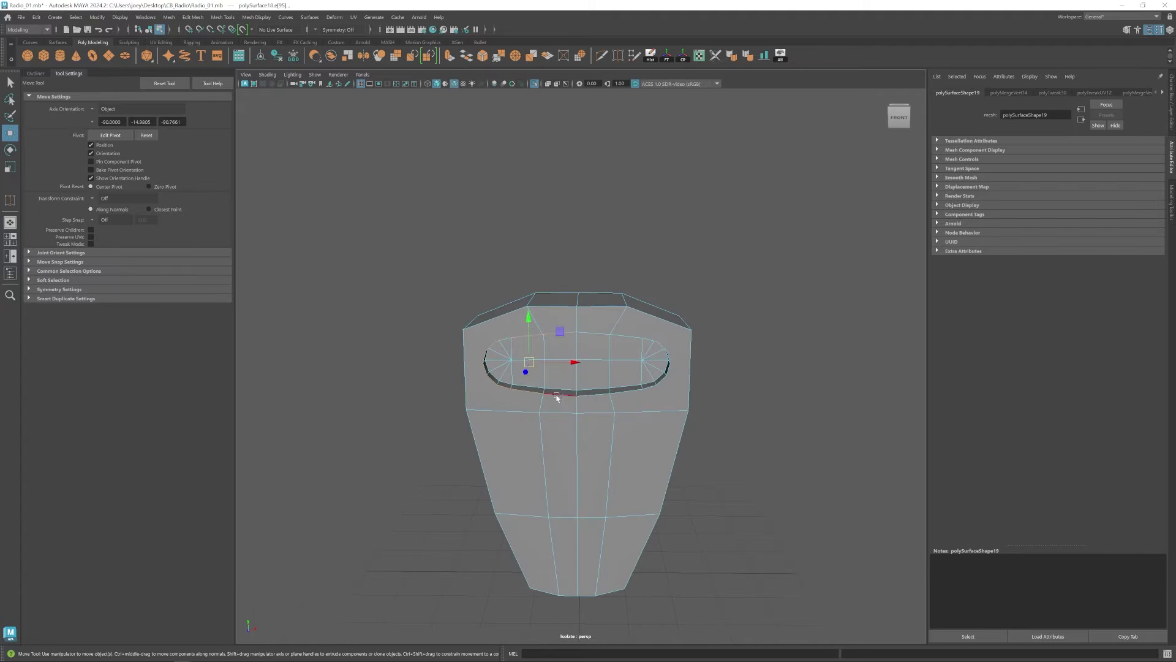
pyautogui.keyDown('shift'); pyautogui.doubleClick(672, 358); pyautogui.keyUp('shift')
pyautogui.keyDown('alt'); pyautogui.moveTo(672, 358); pyautogui.dragTo(634, 331); pyautogui.keyUp('alt')
pyautogui.click(193, 17)
pyautogui.click(202, 50)
pyautogui.keyDown('alt'); pyautogui.moveTo(561, 365); pyautogui.dragTo(621, 466); pyautogui.keyUp('alt')
pyautogui.scroll(6, 578, 351)
pyautogui.hotkey('ctrl', 'z')
# Weld the remaining stray vertex on the recess's rim and return to edge selection.
pyautogui.click(620, 56)
pyautogui.press('w')
pyautogui.moveTo(621, 484); pyautogui.dragTo(617, 425, button='right')
# Try beveling the complete rim loop around the recess again, and undo it.
pyautogui.doubleClick(637, 487)
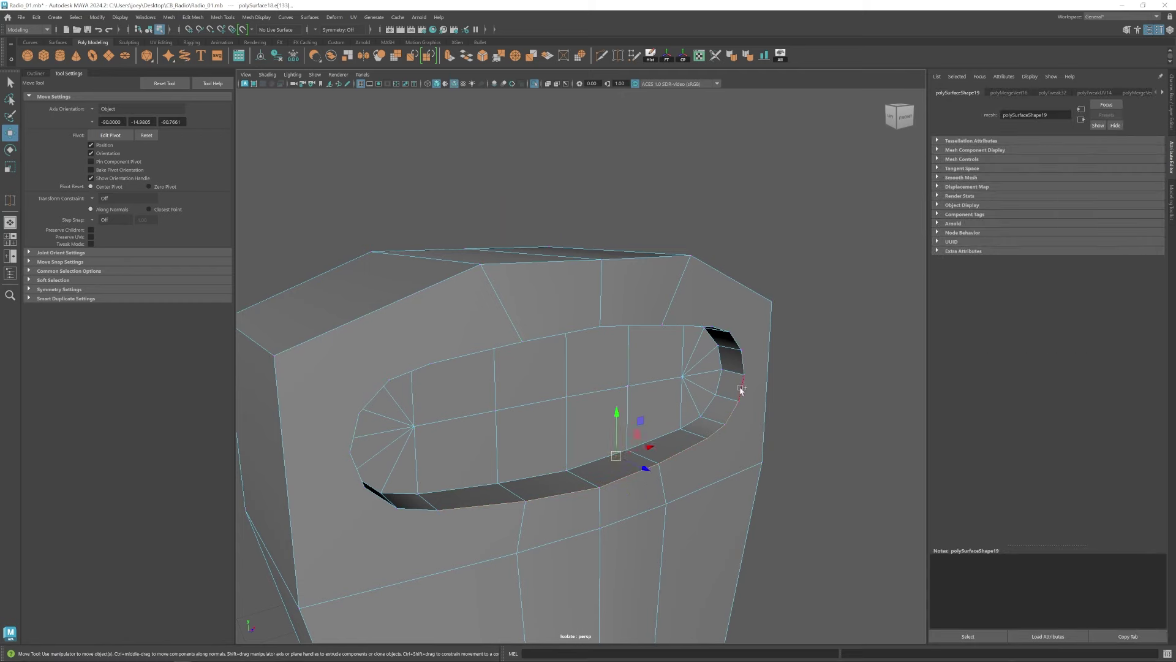
pyautogui.keyDown('shift'); pyautogui.click(686, 320); pyautogui.keyUp('shift')
pyautogui.keyDown('alt'); pyautogui.moveTo(679, 361); pyautogui.dragTo(616, 329); pyautogui.keyUp('alt')
pyautogui.click(193, 17)
pyautogui.click(208, 52)
pyautogui.scroll(-5, 490, 318)
pyautogui.keyDown('alt'); pyautogui.moveTo(490, 318); pyautogui.dragTo(551, 343); pyautogui.keyUp('alt')
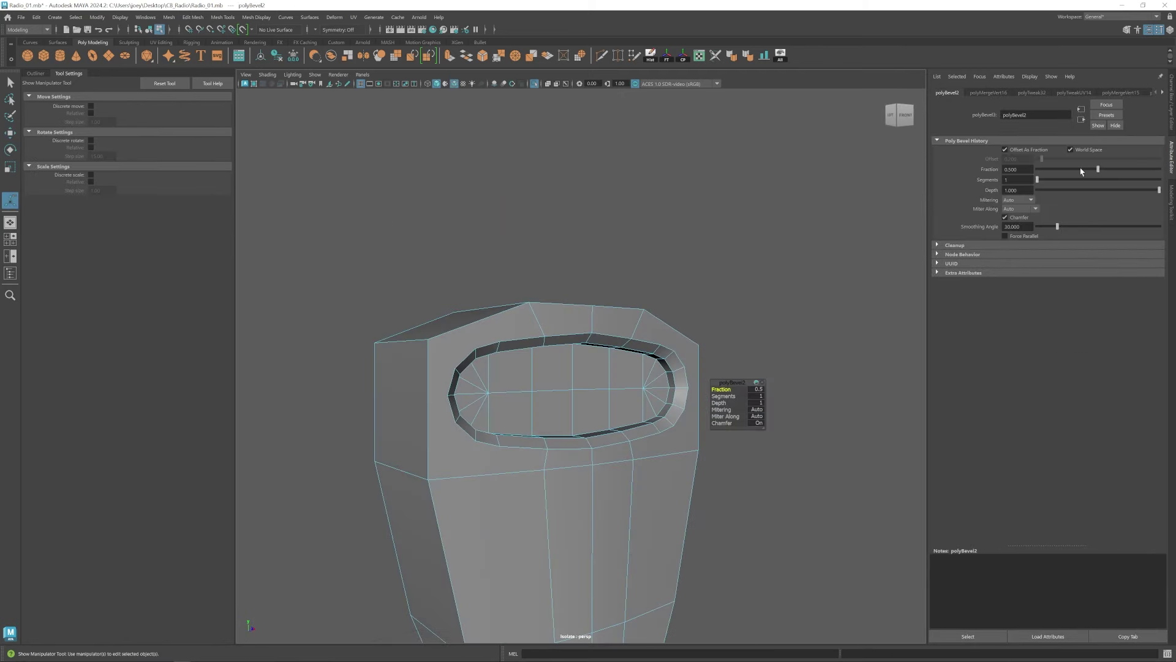
pyautogui.keyDown('alt'); pyautogui.moveTo(588, 392); pyautogui.dragTo(656, 352); pyautogui.keyUp('alt')
pyautogui.hotkey('ctrl', 'z')
pyautogui.hotkey('ctrl', 'z')
# Use Multi-Cut to connect the recess's right-hand rim vertices to the neighbouring outer corners of the microphone's front face.
pyautogui.keyDown('alt'); pyautogui.moveTo(656, 353); pyautogui.dragTo(620, 342, button='middle'); pyautogui.keyUp('alt')
pyautogui.click(602, 55)
pyautogui.click(653, 348)
pyautogui.click(627, 301)
pyautogui.click(671, 355)
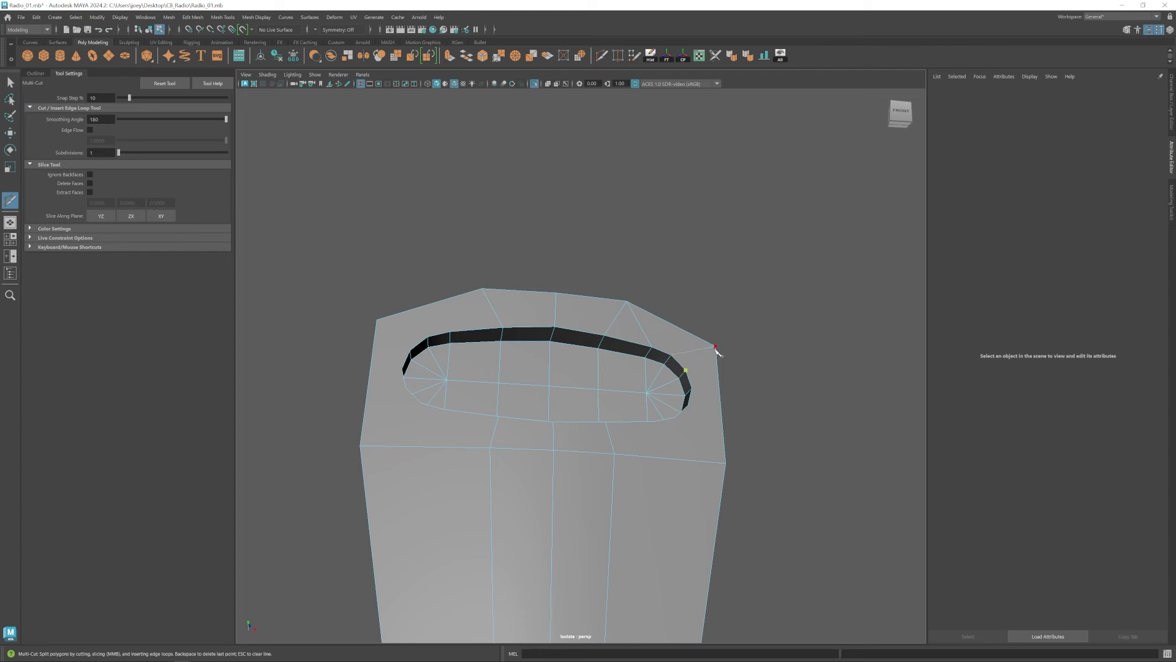
pyautogui.keyDown('alt'); pyautogui.moveTo(701, 449); pyautogui.dragTo(654, 418); pyautogui.keyUp('alt')
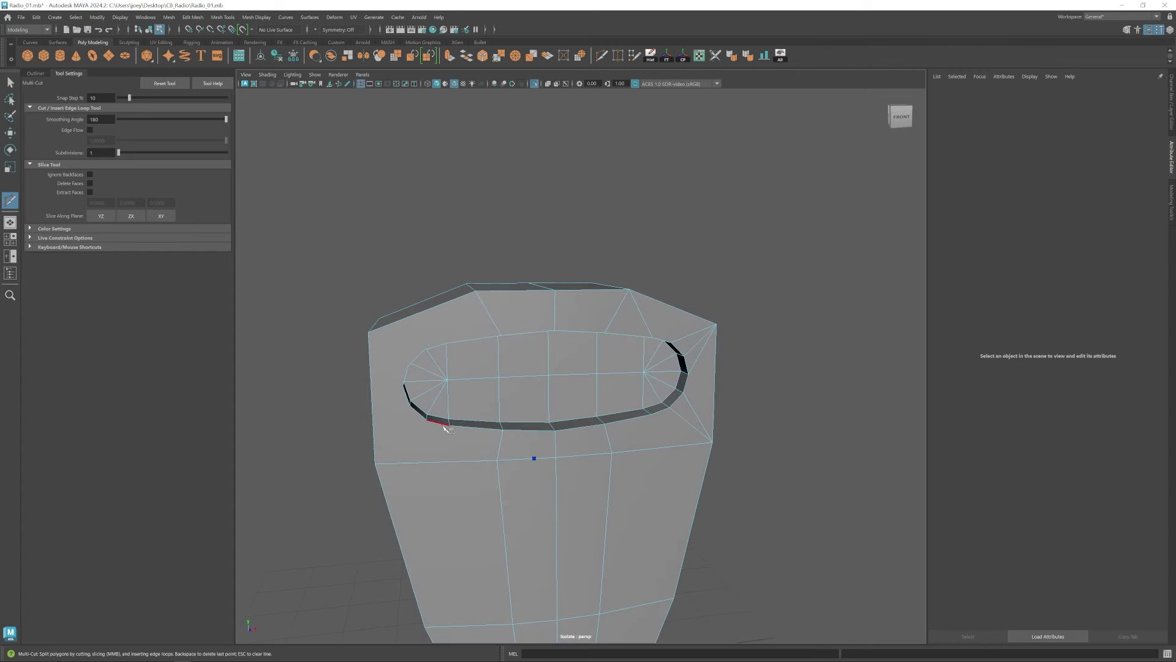
# Use Multi-Cut to connect the remaining recess rim vertices to the outer edges and corners of the microphone's front face.
pyautogui.click(497, 460)
pyautogui.rightClick(497, 460)
pyautogui.keyDown('alt'); pyautogui.moveTo(497, 460); pyautogui.dragTo(443, 333); pyautogui.keyUp('alt')
pyautogui.click(455, 343)
pyautogui.click(484, 303)
pyautogui.rightClick(484, 304)
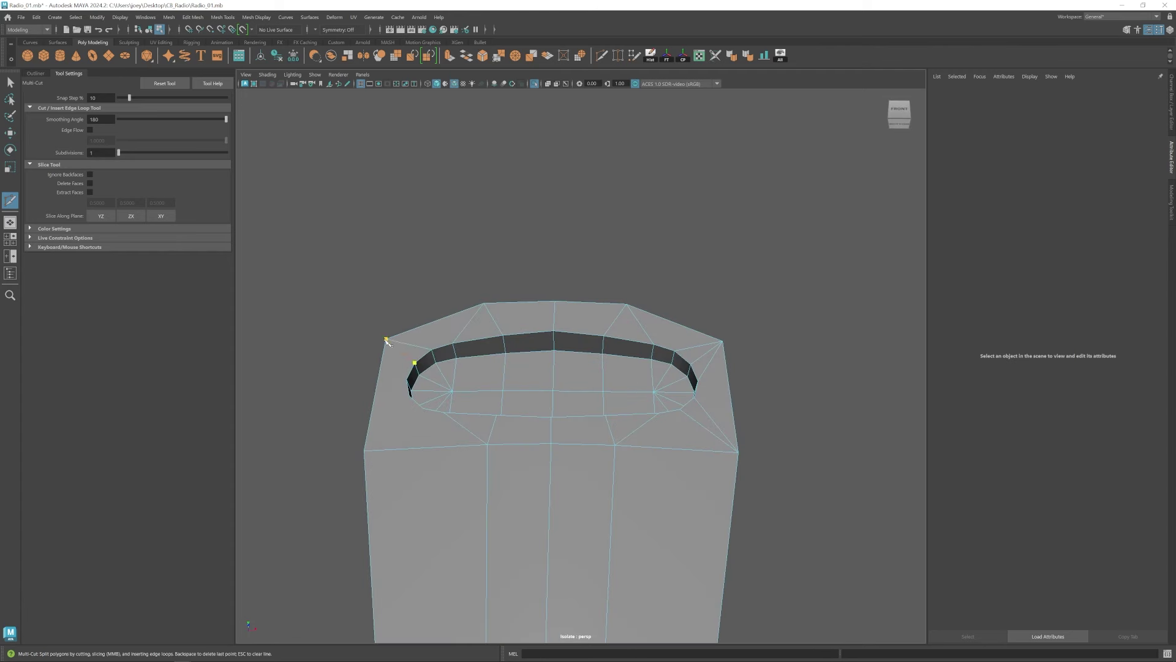
pyautogui.keyDown('alt'); pyautogui.moveTo(490, 459); pyautogui.dragTo(753, 379); pyautogui.keyUp('alt')
# Taper the microphone body's thickness toward its lower end by scaling the bottom vertices front to back.
pyautogui.press('w')
pyautogui.keyDown('alt'); pyautogui.moveTo(754, 379); pyautogui.dragTo(637, 435, button='right'); pyautogui.keyUp('alt')
pyautogui.press('F8')
pyautogui.click(577, 399)
pyautogui.press('F8')
pyautogui.keyDown('alt'); pyautogui.moveTo(638, 436); pyautogui.dragTo(585, 456); pyautogui.keyUp('alt')
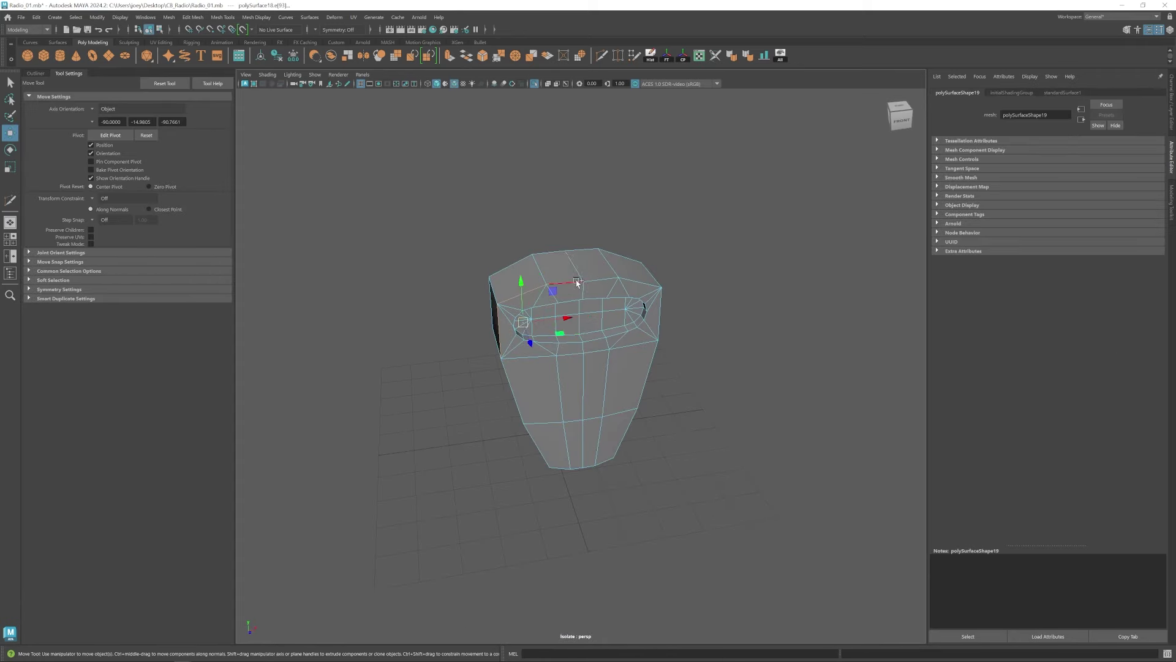
pyautogui.doubleClick(578, 281)
pyautogui.moveTo(641, 275)
pyautogui.keyDown('alt'); pyautogui.mouseDown()
pyautogui.moveTo(656, 333)
pyautogui.moveTo(640, 274)
pyautogui.mouseUp(); pyautogui.keyUp('alt')
pyautogui.keyDown('alt'); pyautogui.moveTo(533, 251); pyautogui.dragTo(683, 334); pyautogui.keyUp('alt')
pyautogui.click(683, 334)
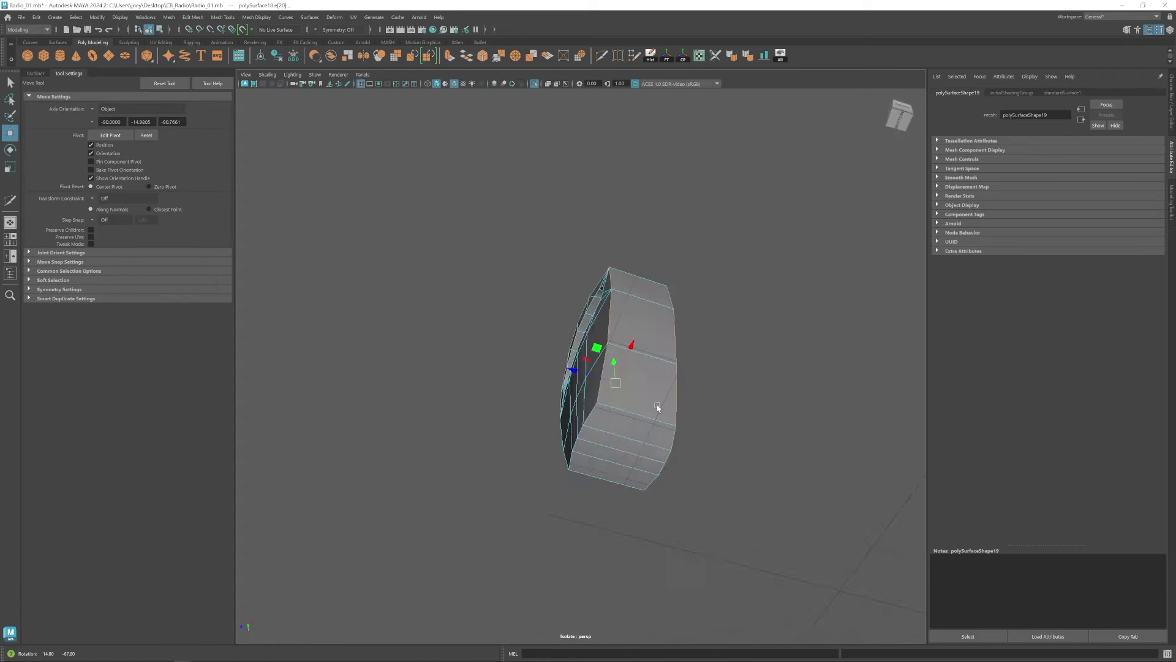
pyautogui.keyDown('alt'); pyautogui.moveTo(649, 482); pyautogui.dragTo(600, 429); pyautogui.keyUp('alt')
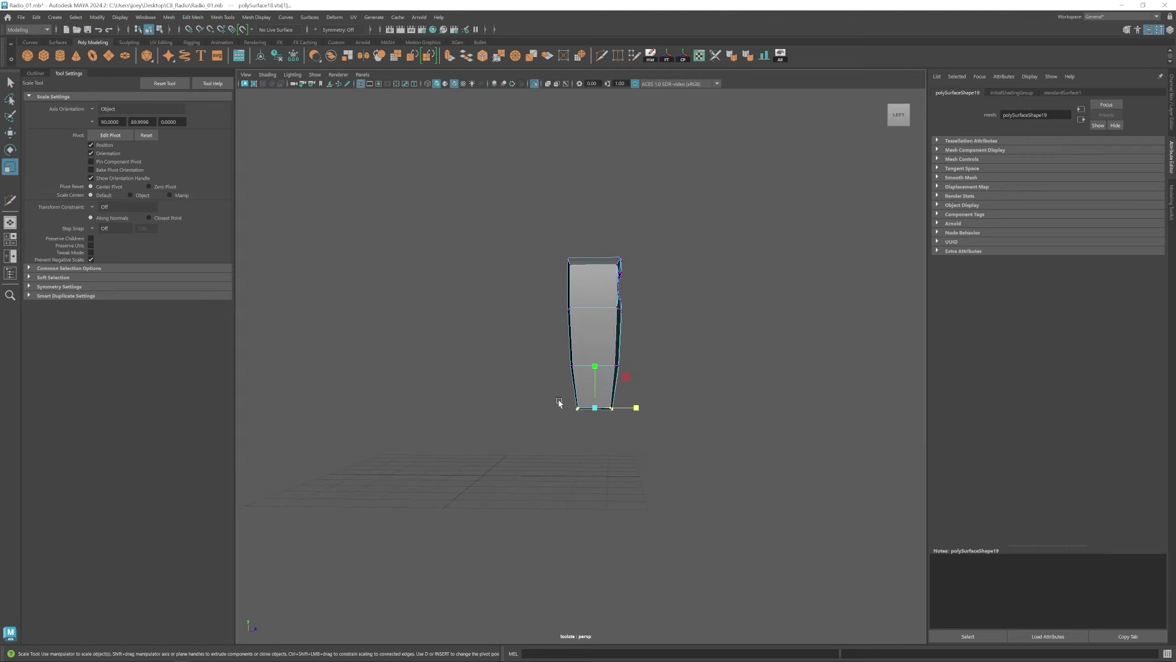
pyautogui.keyDown('alt'); pyautogui.moveTo(559, 403); pyautogui.dragTo(509, 417); pyautogui.keyUp('alt')
# Bevel the edge loop around the microphone's perimeter with a fraction of 0.514 and 2 segments.
pyautogui.press('F10')
pyautogui.press('w')
pyautogui.doubleClick(557, 347)
pyautogui.click(193, 18)
pyautogui.click(199, 50)
pyautogui.keyDown('alt'); pyautogui.moveTo(641, 282); pyautogui.dragTo(615, 338); pyautogui.keyUp('alt')
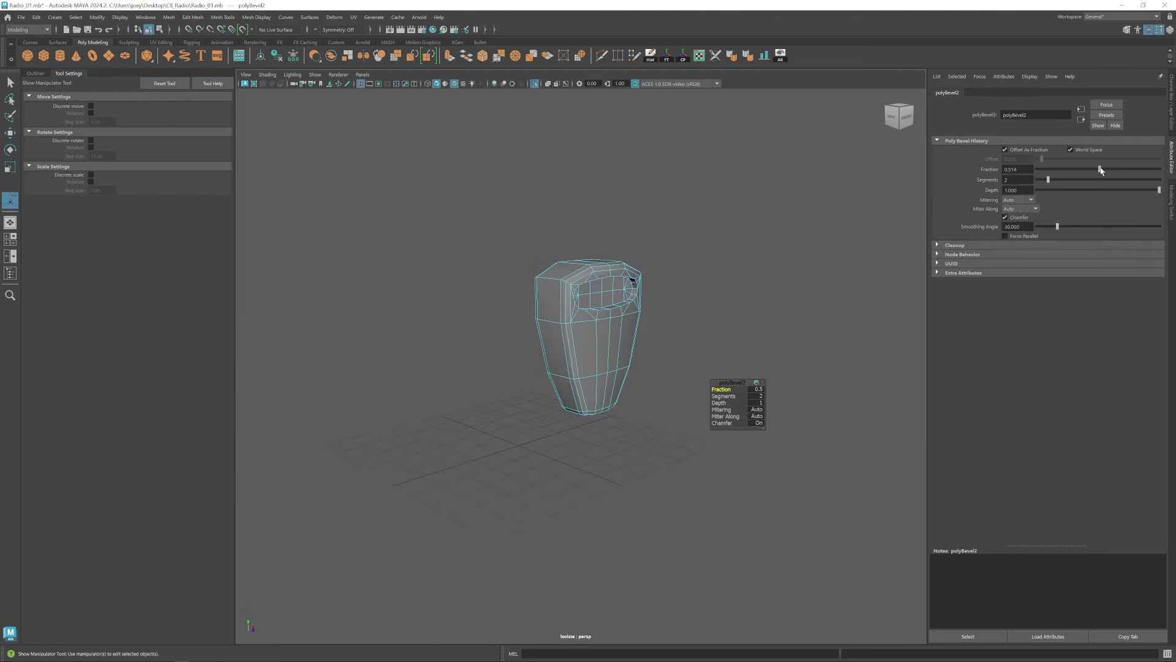
pyautogui.press('w')
# Insert a centred horizontal edge loop across the microphone's lower body and scale it to round the silhouette.
pyautogui.keyDown('alt'); pyautogui.moveTo(643, 392); pyautogui.dragTo(581, 381); pyautogui.keyUp('alt')
pyautogui.hotkey('ctrl', 'shift', 'x')
pyautogui.keyDown('ctrl'); pyautogui.middleClick(588, 355); pyautogui.keyUp('ctrl')
pyautogui.press('r')
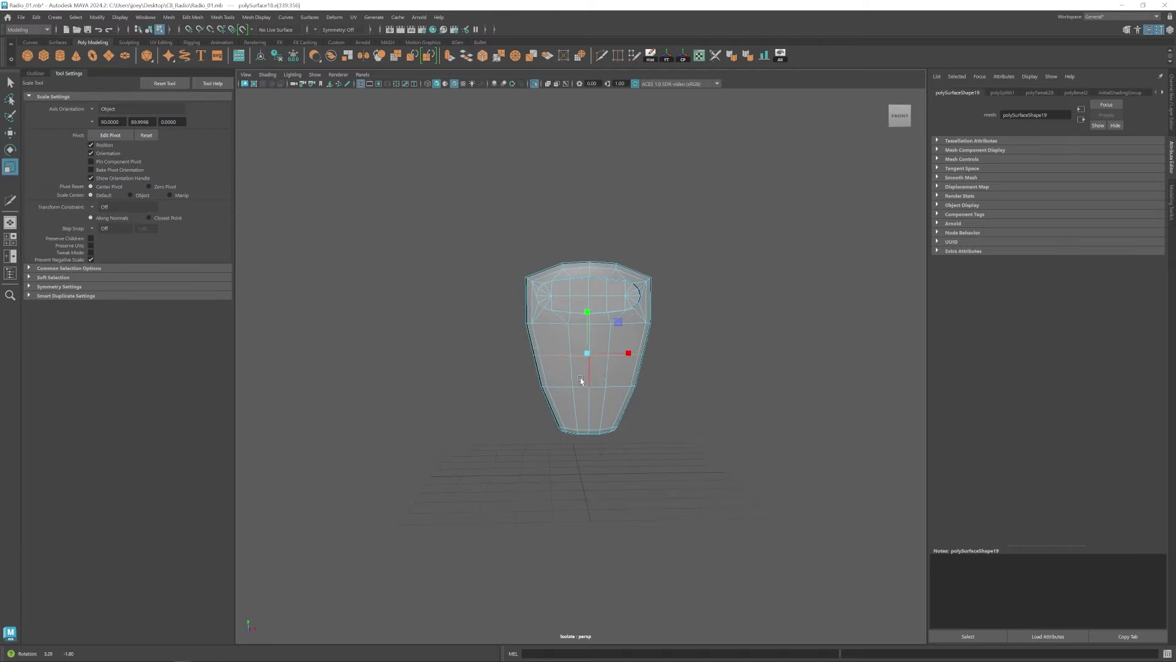
pyautogui.press('F8')
pyautogui.press('w')
pyautogui.click(662, 346)
# Bevel the microphone's upper side corner edges with a fraction of 0.852 and 1 segment.
pyautogui.scroll(-5, 662, 347)
pyautogui.hotkey('alt', '5')
pyautogui.scroll(5, 662, 347)
pyautogui.click(551, 325)
pyautogui.keyDown('alt'); pyautogui.moveTo(543, 316); pyautogui.dragTo(554, 344); pyautogui.keyUp('alt')
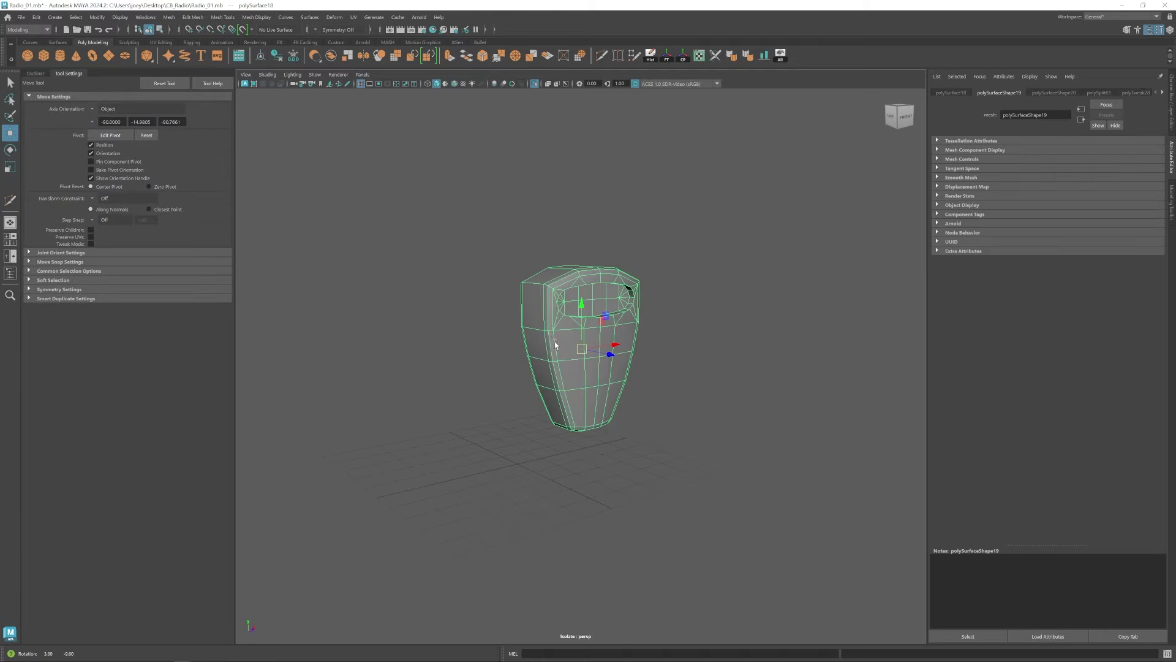
pyautogui.hotkey('ctrl', 'b')
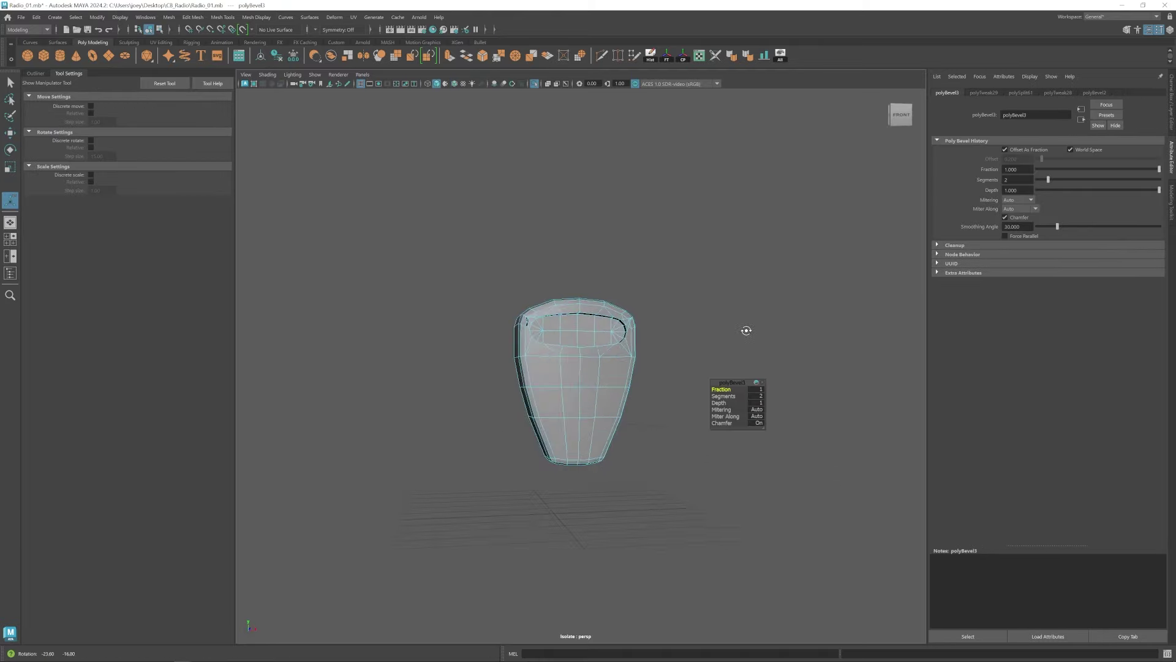
pyautogui.keyDown('alt'); pyautogui.moveTo(746, 330); pyautogui.dragTo(735, 331); pyautogui.keyUp('alt')
pyautogui.scroll(7, 539, 330)
pyautogui.hotkey('ctrl', 'z')
pyautogui.moveTo(1159, 169)
pyautogui.mouseDown()
pyautogui.moveTo(1121, 170)
pyautogui.moveTo(1141, 170)
pyautogui.mouseUp()
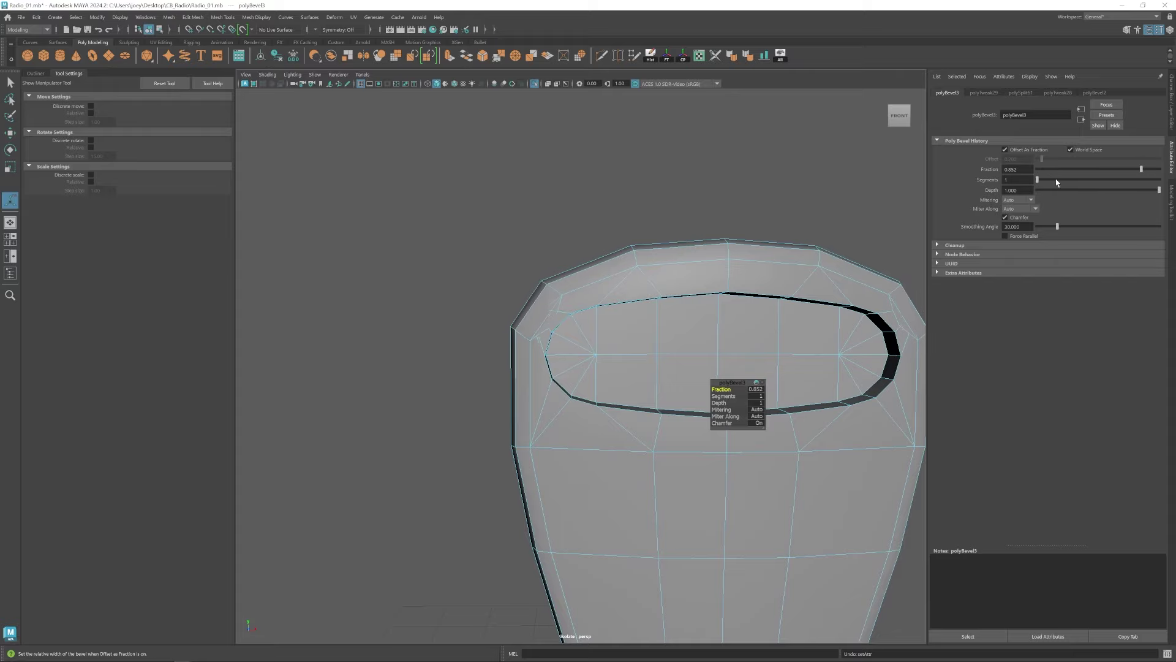
pyautogui.click(1056, 181)
pyautogui.press('w')
# Use Target Weld to merge the extra bevel vertices around the recess's corners on the microphone's front.
pyautogui.keyDown('shift'); pyautogui.moveTo(559, 263); pyautogui.dragTo(559, 227, button='right'); pyautogui.keyUp('shift')
pyautogui.keyDown('alt'); pyautogui.moveTo(543, 312); pyautogui.dragTo(395, 288, button='middle'); pyautogui.keyUp('alt')
pyautogui.keyDown('alt'); pyautogui.moveTo(395, 289); pyautogui.dragTo(454, 294); pyautogui.keyUp('alt')
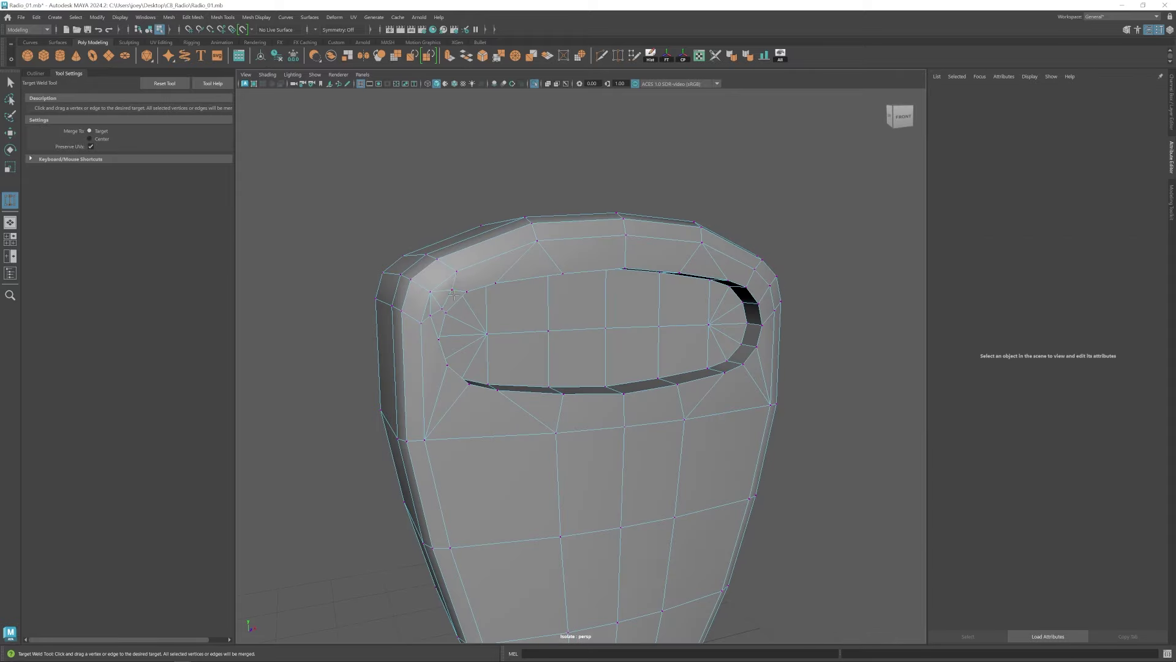
pyautogui.scroll(-5, 572, 375)
pyautogui.keyDown('alt'); pyautogui.moveTo(572, 375); pyautogui.dragTo(450, 345); pyautogui.keyUp('alt')
pyautogui.press('w')
# Cut a connecting edge across the microphone's back between the upper vertices of its two sides.
pyautogui.keyDown('alt'); pyautogui.moveTo(527, 349); pyautogui.dragTo(630, 333); pyautogui.keyUp('alt')
pyautogui.press('r')
pyautogui.press('w')
pyautogui.keyDown('shift'); pyautogui.moveTo(630, 333); pyautogui.dragTo(588, 336, button='right'); pyautogui.keyUp('shift')
pyautogui.click(490, 336)
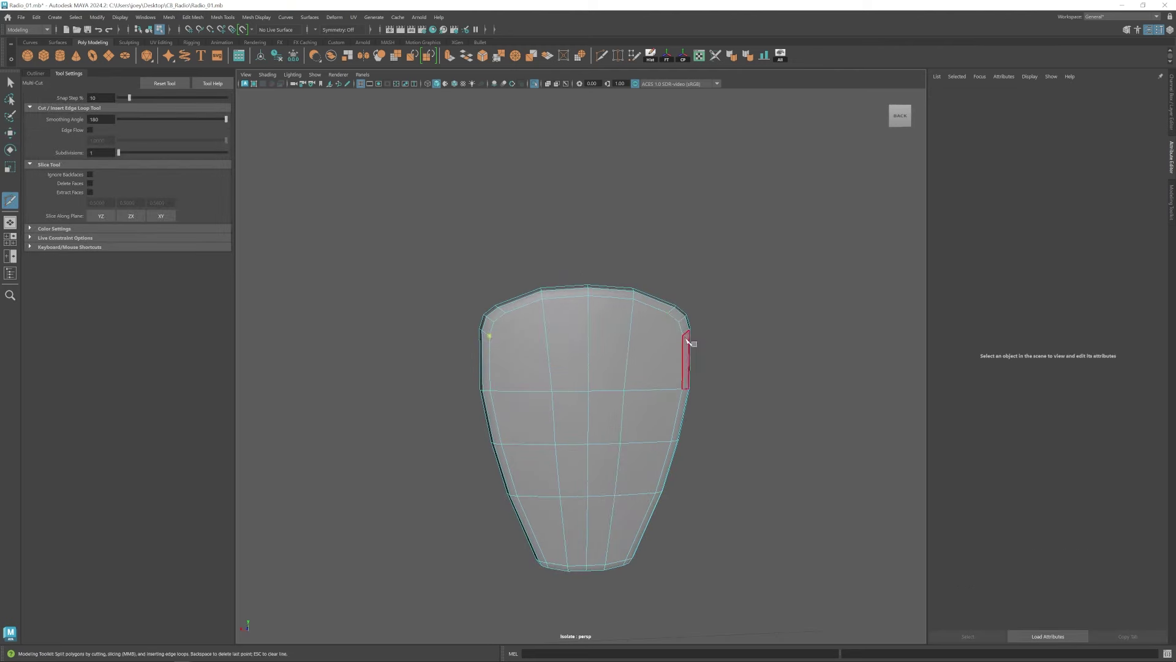
pyautogui.keyDown('alt'); pyautogui.moveTo(588, 404); pyautogui.dragTo(638, 423); pyautogui.keyUp('alt')
pyautogui.press('w')
# Select a group of vertices on the microphone body and shift them slightly.
pyautogui.keyDown('alt'); pyautogui.moveTo(521, 405); pyautogui.dragTo(631, 392); pyautogui.keyUp('alt')
pyautogui.moveTo(631, 392); pyautogui.dragTo(597, 391, button='right')
pyautogui.moveTo(646, 343); pyautogui.dragTo(603, 372)
pyautogui.moveTo(579, 361); pyautogui.dragTo(576, 361)
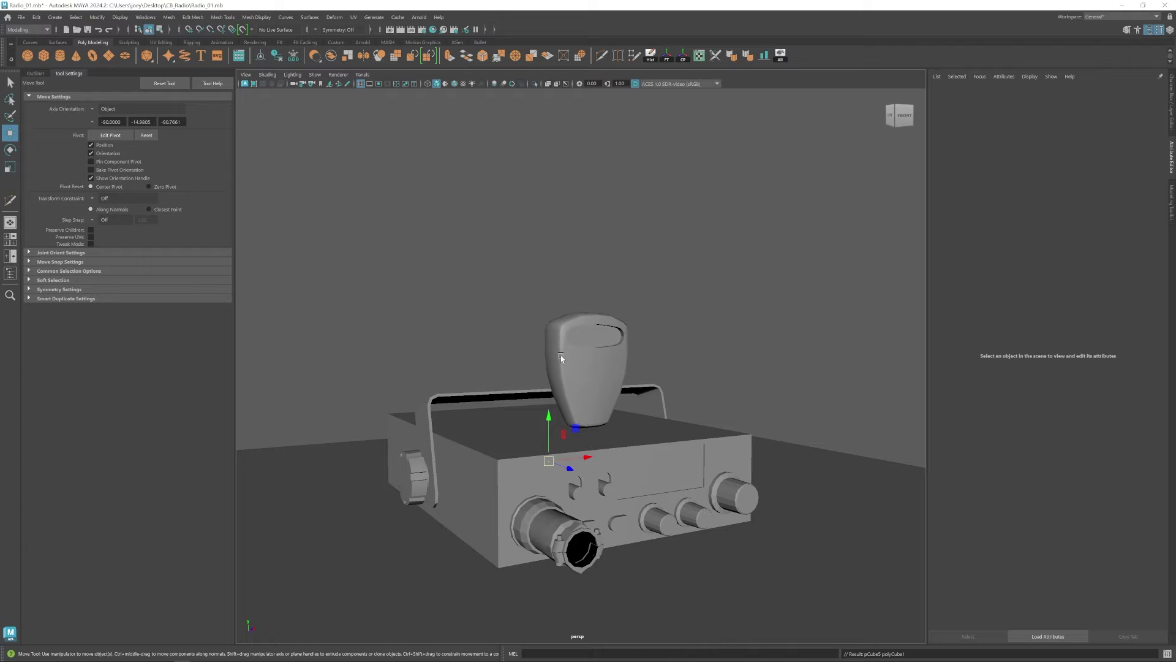
# Place a small cube against the microphone's left side and reshape it by moving its vertices into an upright side button.
pyautogui.click(535, 374)
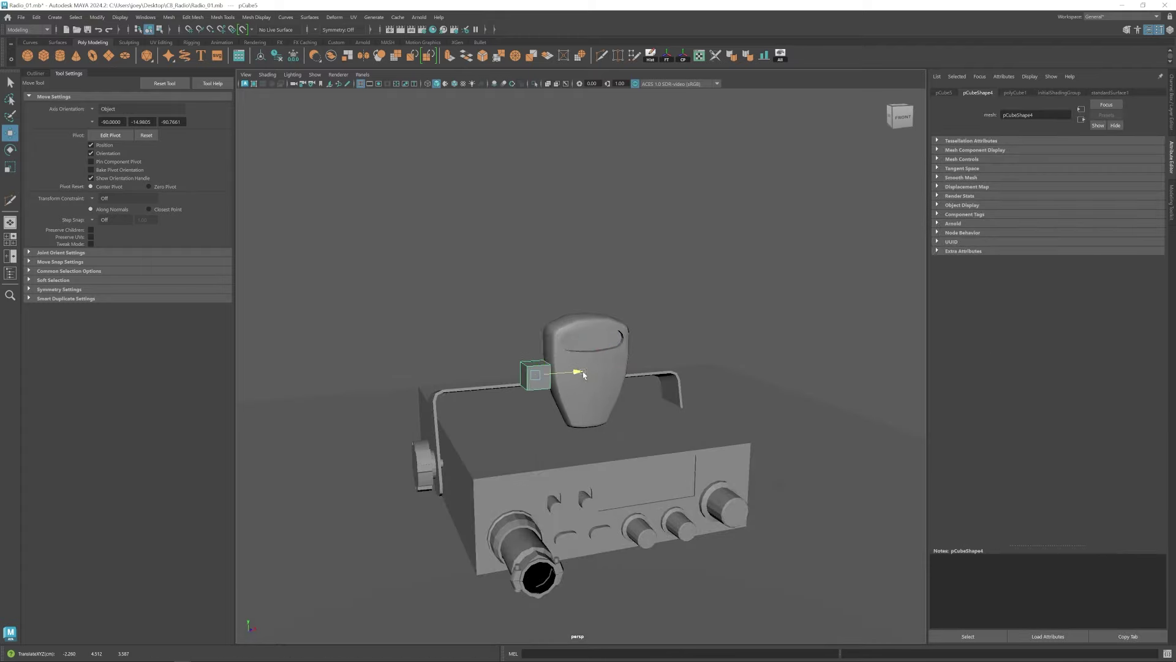
pyautogui.keyDown('alt'); pyautogui.moveTo(544, 321); pyautogui.dragTo(504, 301); pyautogui.keyUp('alt')
pyautogui.moveTo(539, 348); pyautogui.dragTo(504, 347, button='right')
pyautogui.moveTo(509, 354); pyautogui.dragTo(555, 384)
pyautogui.moveTo(540, 328); pyautogui.dragTo(540, 331)
# Add edge loops to the side button and shape it into a longer block with a tapered lower end.
pyautogui.keyDown('shift'); pyautogui.moveTo(540, 343); pyautogui.dragTo(502, 344, button='right'); pyautogui.keyUp('shift')
pyautogui.press('w')
pyautogui.moveTo(502, 307); pyautogui.dragTo(539, 404)
pyautogui.moveTo(539, 346); pyautogui.dragTo(569, 318, button='right')
pyautogui.keyDown('alt'); pyautogui.moveTo(545, 349); pyautogui.dragTo(649, 346); pyautogui.keyUp('alt')
pyautogui.press('r')
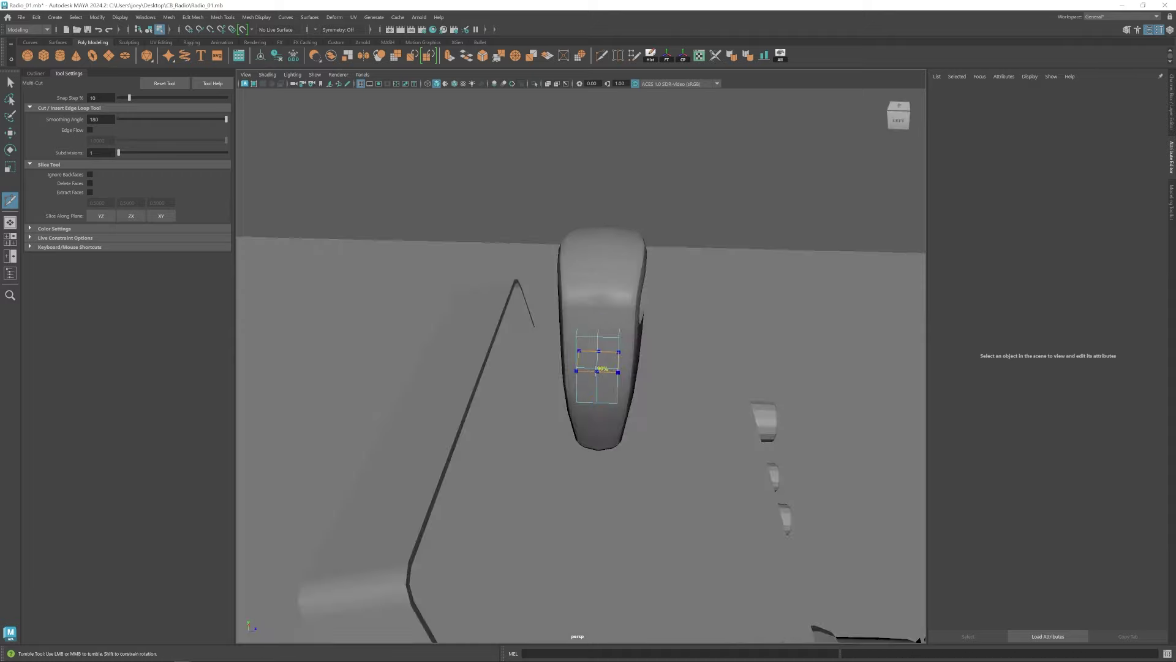
pyautogui.press('r')
pyautogui.press('w')
pyautogui.keyDown('alt'); pyautogui.moveTo(619, 395); pyautogui.dragTo(582, 405); pyautogui.keyUp('alt')
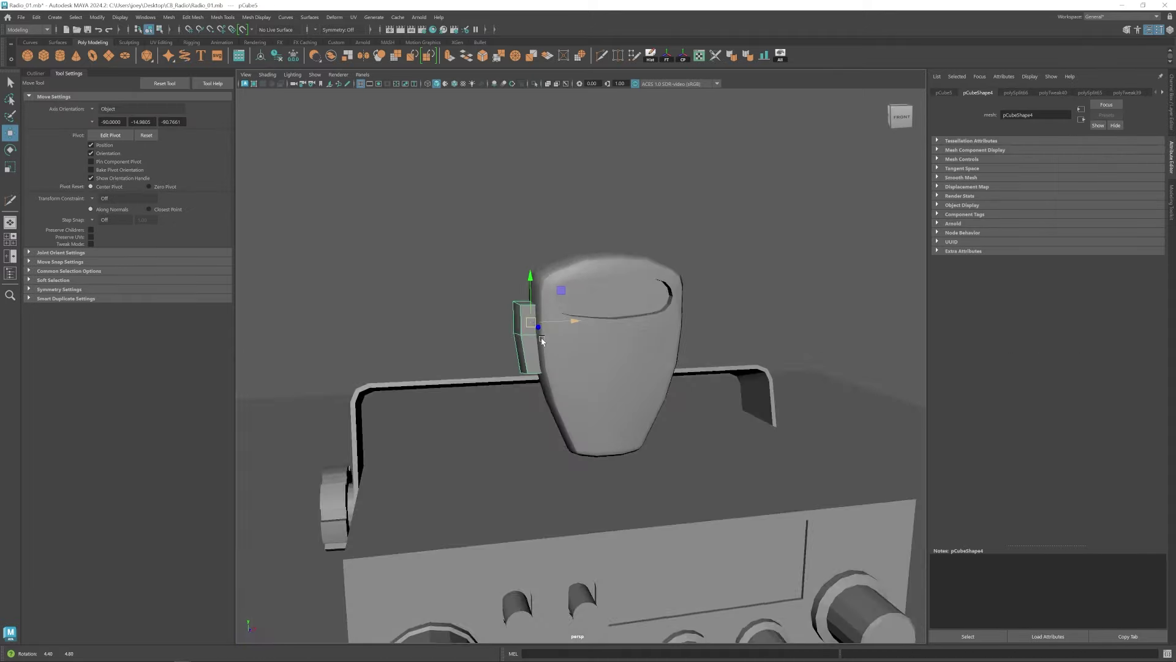
# Scale the upper vertices of the side button to refine its profile.
pyautogui.moveTo(526, 334); pyautogui.dragTo(493, 334, button='right')
pyautogui.moveTo(499, 285); pyautogui.dragTo(546, 341)
pyautogui.moveTo(566, 340)
pyautogui.keyDown('alt'); pyautogui.mouseDown(button='right')
pyautogui.moveTo(528, 343)
pyautogui.moveTo(581, 326)
pyautogui.mouseUp(button='right'); pyautogui.keyUp('alt')
pyautogui.press('r')
pyautogui.moveTo(559, 342); pyautogui.dragTo(555, 343)
pyautogui.press('w')
pyautogui.click(705, 324)
# Raise the microphone higher above the radio body.
pyautogui.keyDown('alt'); pyautogui.moveTo(705, 368); pyautogui.dragTo(710, 383); pyautogui.keyUp('alt')
pyautogui.keyDown('alt'); pyautogui.moveTo(741, 428); pyautogui.dragTo(685, 455, button='right'); pyautogui.keyUp('alt')
pyautogui.keyDown('alt'); pyautogui.moveTo(590, 370); pyautogui.dragTo(612, 377); pyautogui.keyUp('alt')
pyautogui.click(593, 361)
pyautogui.moveTo(593, 319); pyautogui.dragTo(593, 293)
pyautogui.click(660, 268)
pyautogui.keyDown('alt'); pyautogui.moveTo(660, 273); pyautogui.dragTo(656, 269); pyautogui.keyUp('alt')
# Place a cylinder under the microphone as the cable base and try extra height subdivisions on it.
pyautogui.click(593, 325)
pyautogui.keyDown('shift'); pyautogui.click(602, 348); pyautogui.keyUp('shift')
pyautogui.click(1032, 93)
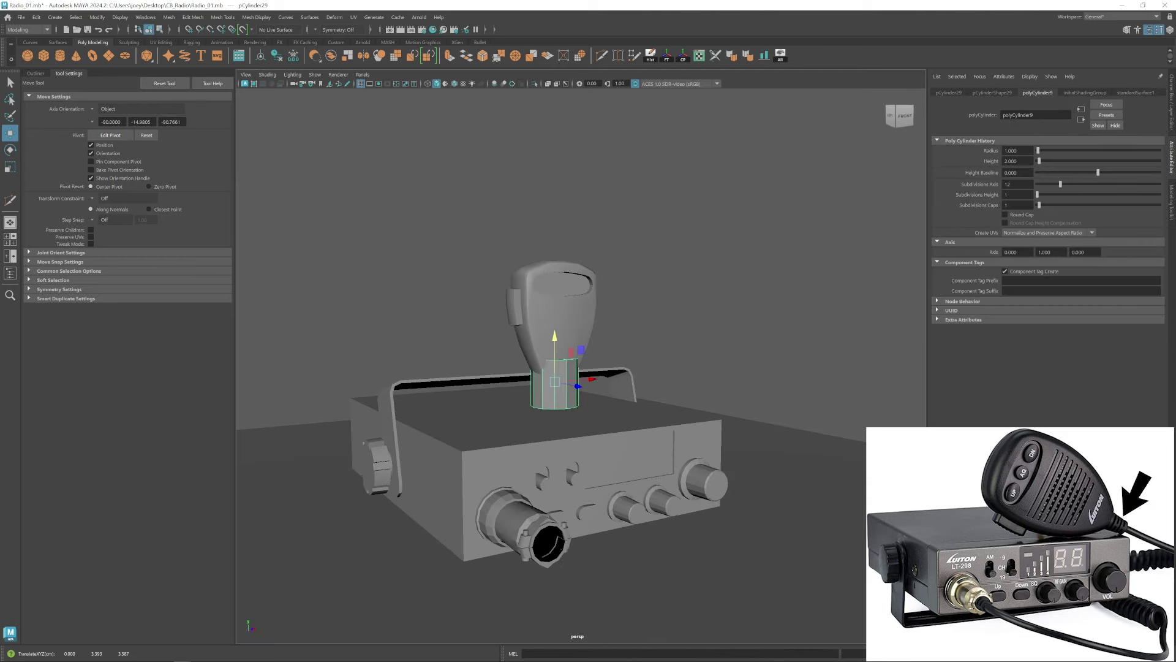
pyautogui.write('3')
pyautogui.press('Return')
pyautogui.keyDown('alt'); pyautogui.moveTo(608, 368); pyautogui.dragTo(619, 360, button='middle'); pyautogui.keyUp('alt')
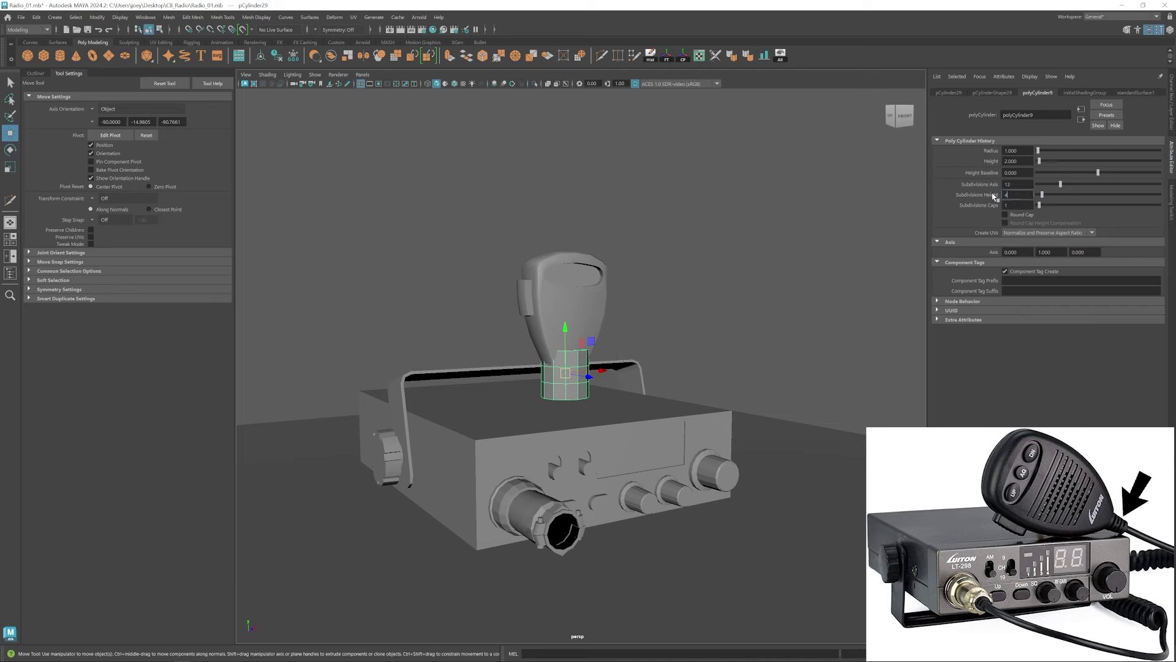
# Scale the cable base cylinder uniformly to about 0.75 so it fits the microphone's narrow lower end.
pyautogui.moveTo(545, 374); pyautogui.dragTo(546, 374)
pyautogui.keyDown('alt'); pyautogui.moveTo(637, 406); pyautogui.dragTo(585, 419); pyautogui.keyUp('alt')
pyautogui.press('w')
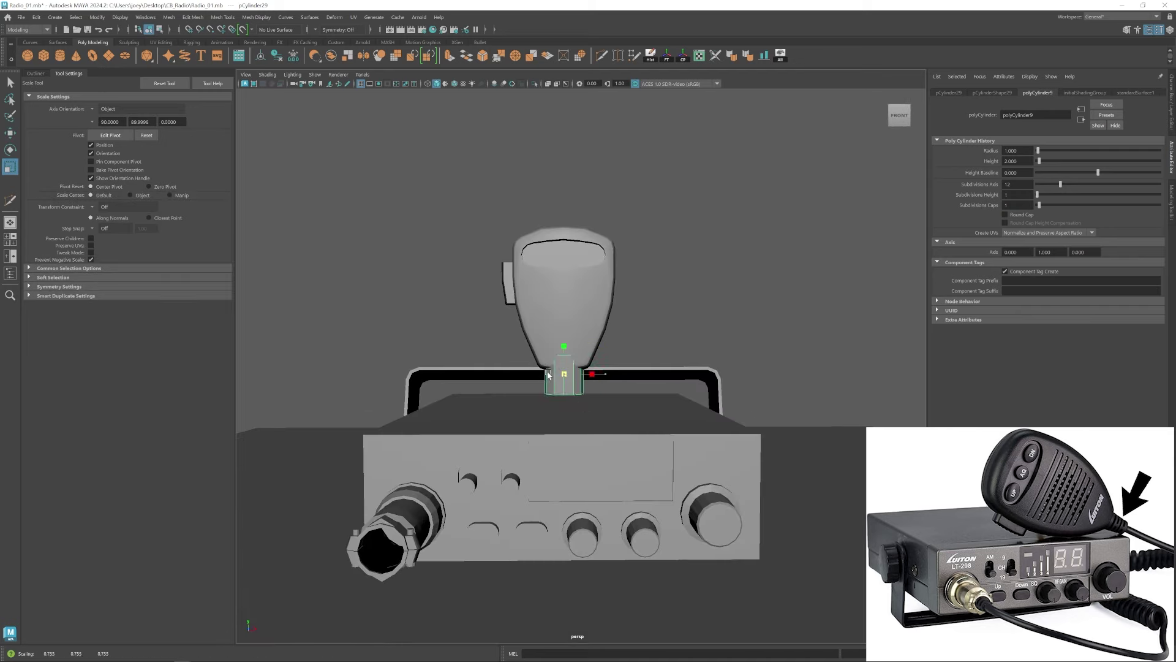
pyautogui.press('w')
# Move the bottom corner vertices on both sides of the microphone upward to round its lower edge.
pyautogui.click(573, 337)
pyautogui.scroll(3, 625, 407)
pyautogui.moveTo(576, 307); pyautogui.dragTo(527, 307, button='right')
pyautogui.moveTo(511, 334); pyautogui.dragTo(546, 370)
pyautogui.keyDown('shift'); pyautogui.moveTo(585, 331); pyautogui.dragTo(625, 368); pyautogui.keyUp('shift')
pyautogui.scroll(5, 588, 361)
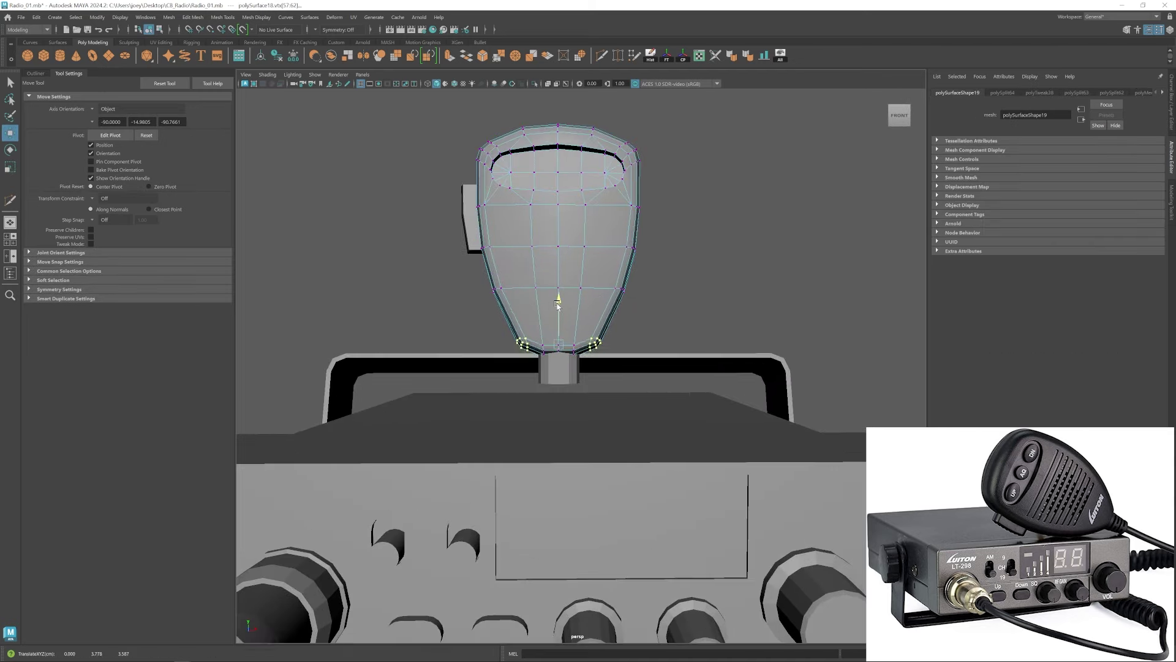
pyautogui.keyDown('shift'); pyautogui.moveTo(548, 332); pyautogui.dragTo(573, 398); pyautogui.keyUp('shift')
pyautogui.scroll(-4, 583, 365)
pyautogui.scroll(6, 583, 365)
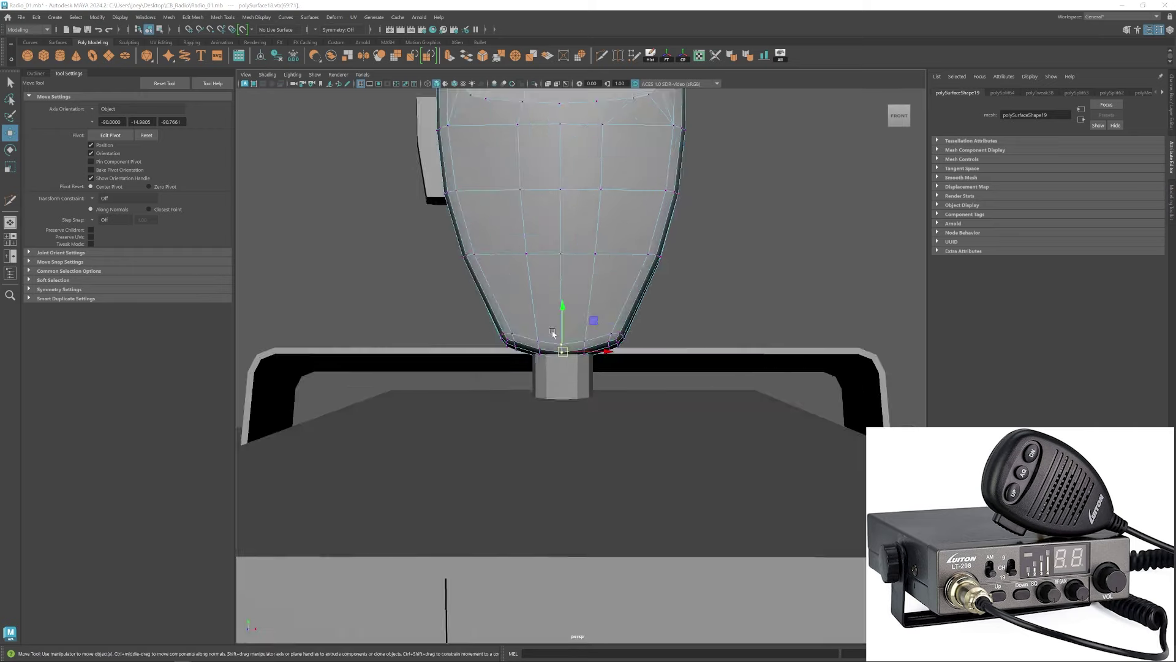
# Fine-tune the height of the microphone's bottom corner vertices in the front view and return to object selection.
pyautogui.press('space')
pyautogui.press('f')
pyautogui.scroll(-6, 429, 499)
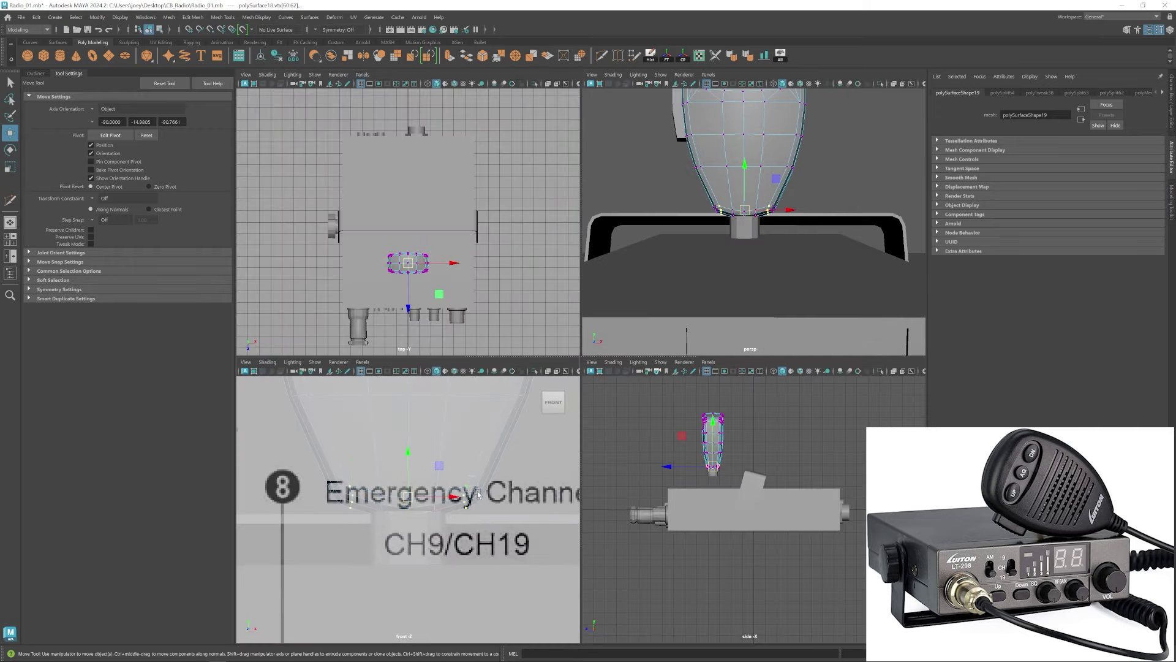
pyautogui.moveTo(408, 459); pyautogui.dragTo(408, 458)
pyautogui.press('space')
pyautogui.moveTo(683, 317); pyautogui.dragTo(723, 278, button='right')
pyautogui.click(692, 307)
pyautogui.scroll(-6, 612, 324)
pyautogui.moveTo(545, 325)
pyautogui.keyDown('alt'); pyautogui.mouseDown()
pyautogui.moveTo(592, 333)
pyautogui.moveTo(551, 339)
pyautogui.mouseUp(); pyautogui.keyUp('alt')
pyautogui.click(592, 333)
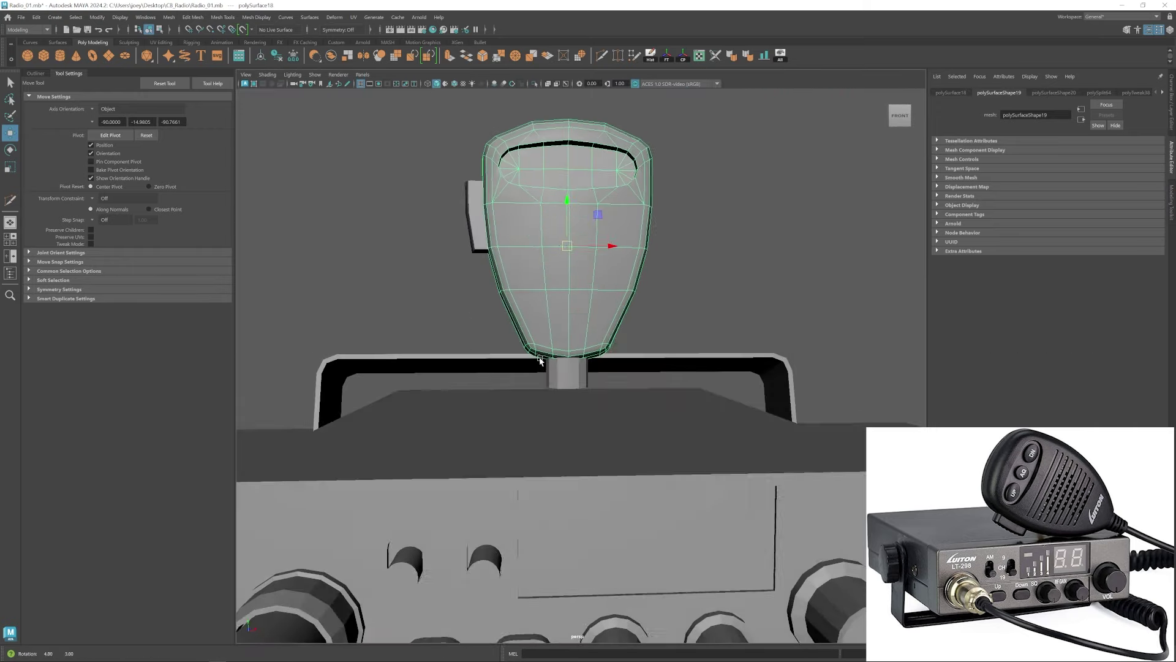
# Insert an edge loop near the microphone's lower end and scale it to smooth the bottom contour.
pyautogui.keyDown('shift'); pyautogui.moveTo(549, 338); pyautogui.dragTo(578, 354, button='right'); pyautogui.keyUp('shift')
pyautogui.keyDown('ctrl'); pyautogui.click(566, 326); pyautogui.keyUp('ctrl')
pyautogui.press('w')
pyautogui.doubleClick(560, 327)
pyautogui.press('r')
pyautogui.keyDown('alt'); pyautogui.moveTo(560, 327); pyautogui.dragTo(607, 326); pyautogui.keyUp('alt')
pyautogui.scroll(-5, 570, 319)
pyautogui.scroll(5, 564, 325)
pyautogui.moveTo(564, 328); pyautogui.dragTo(597, 300, button='right')
# Taper and shorten the cable base cylinder by scaling down its bottom ring of vertices and moving it up.
pyautogui.click(566, 370)
pyautogui.moveTo(567, 375); pyautogui.dragTo(527, 375, button='right')
pyautogui.press('r')
pyautogui.moveTo(517, 408); pyautogui.dragTo(554, 382)
pyautogui.scroll(-4, 519, 384)
pyautogui.press('w')
pyautogui.scroll(3, 623, 386)
pyautogui.scroll(-3, 576, 379)
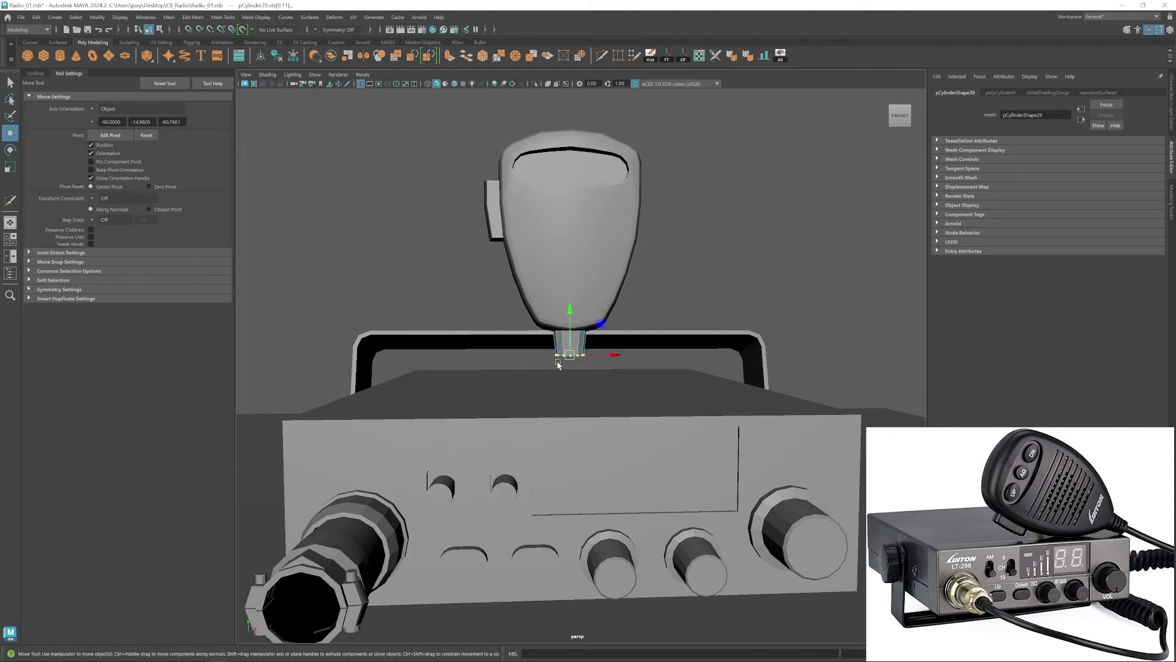
pyautogui.press('w')
# Select the microphone, side button and cable base together and raise them clear of the radio's bracket.
pyautogui.keyDown('alt'); pyautogui.moveTo(533, 288); pyautogui.dragTo(554, 262); pyautogui.keyUp('alt')
pyautogui.scroll(-3, 554, 262)
pyautogui.click(555, 264)
pyautogui.scroll(-3, 585, 314)
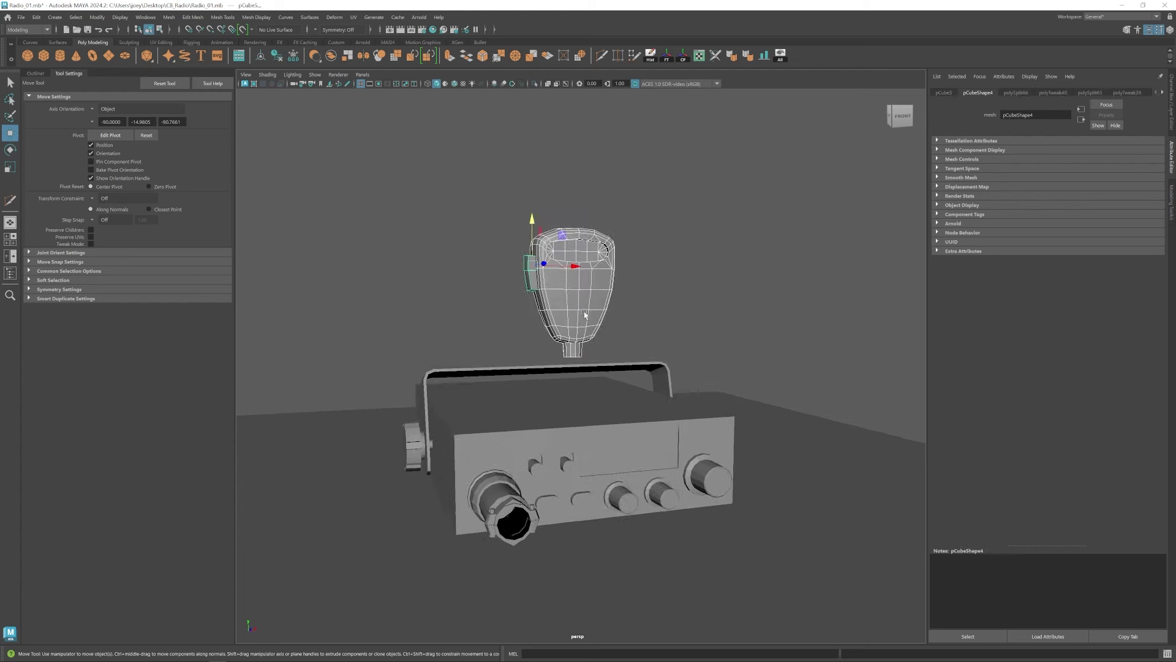
# Duplicate the cable base cylinder downward and delete the copy's faces except for one flat end disc.
pyautogui.click(574, 346)
pyautogui.scroll(3, 551, 334)
pyautogui.scroll(-4, 521, 324)
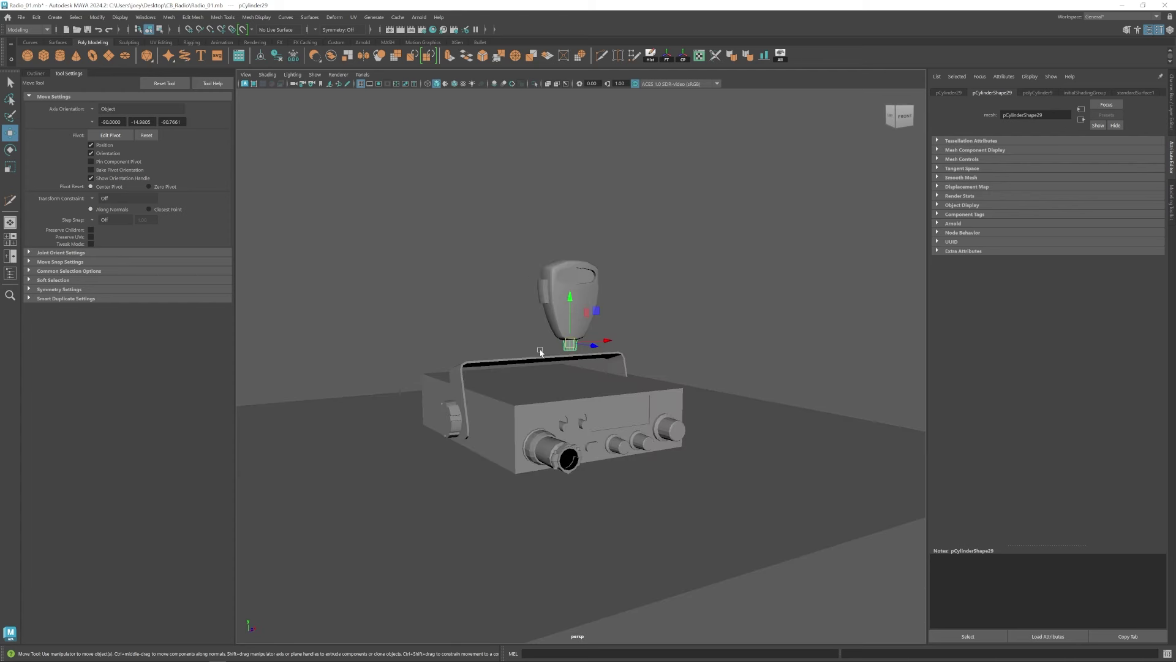
pyautogui.scroll(4, 563, 360)
pyautogui.keyDown('shift'); pyautogui.moveTo(551, 260); pyautogui.dragTo(551, 311); pyautogui.keyUp('shift')
pyautogui.moveTo(553, 355); pyautogui.dragTo(553, 395, button='right')
pyautogui.moveTo(468, 415); pyautogui.dragTo(599, 351)
pyautogui.press('Delete')
# Extrude the flat disc into a thin, narrower ring and repeat it downward as a stack of strain-relief rings.
pyautogui.moveTo(515, 326); pyautogui.dragTo(598, 352)
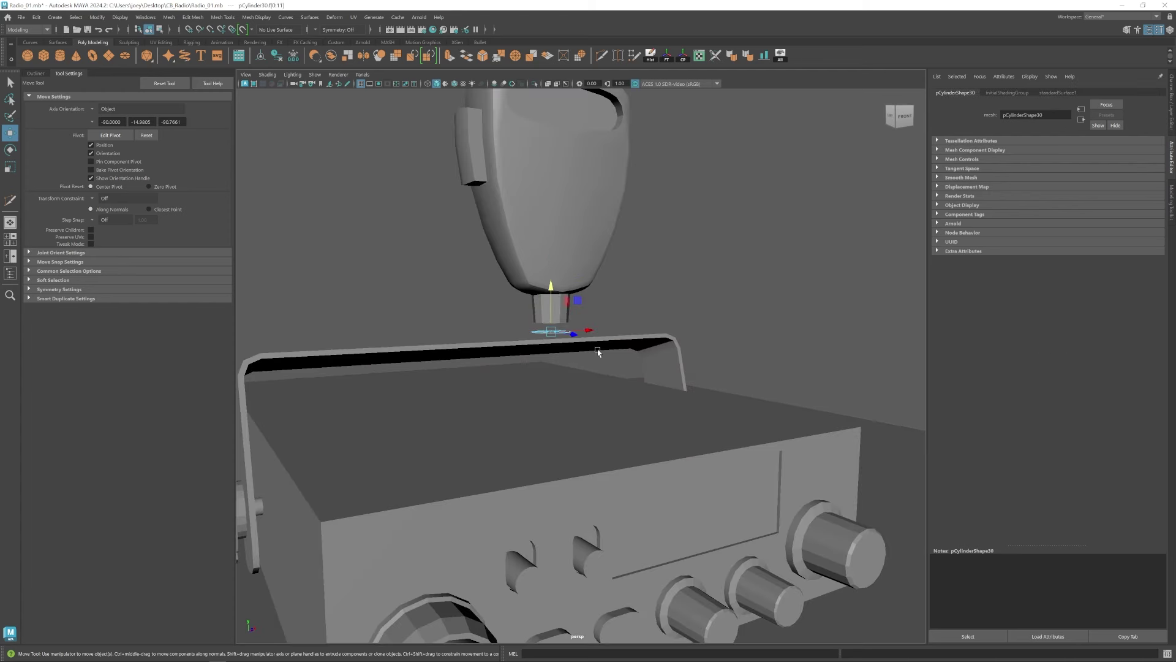
pyautogui.hotkey('ctrl', 'e')
pyautogui.press('w')
pyautogui.moveTo(552, 293); pyautogui.dragTo(588, 245)
pyautogui.press('r')
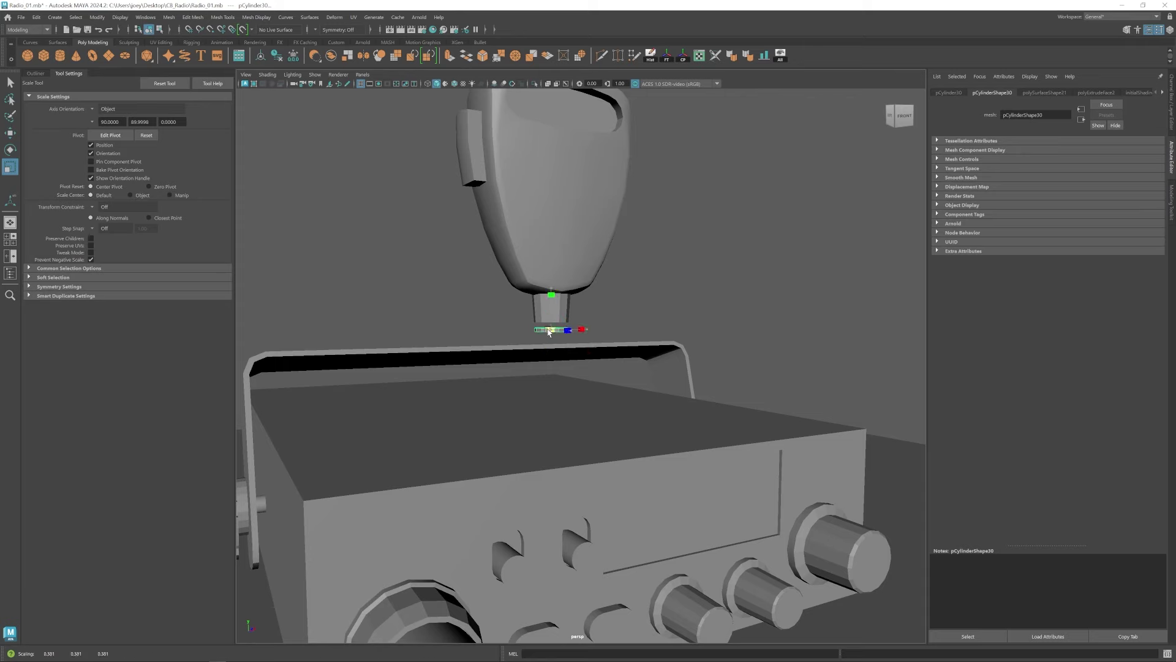
pyautogui.click(654, 324)
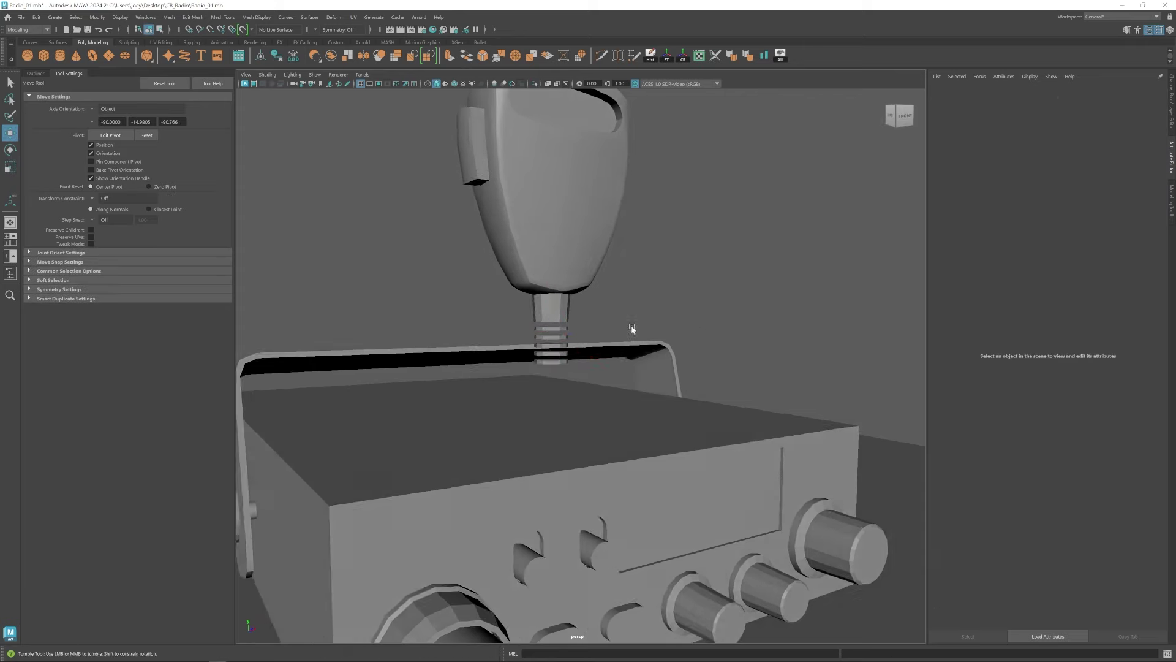
# Create a cube and scale it into a slim vertical bar running through the stack of strain-relief rings.
pyautogui.scroll(3, 552, 343)
pyautogui.keyDown('alt'); pyautogui.moveTo(500, 346); pyautogui.dragTo(534, 348); pyautogui.keyUp('alt')
pyautogui.scroll(-3, 528, 372)
pyautogui.click(44, 56)
pyautogui.scroll(3, 536, 348)
pyautogui.keyDown('alt'); pyautogui.moveTo(535, 348); pyautogui.dragTo(604, 365); pyautogui.keyUp('alt')
pyautogui.moveTo(557, 328); pyautogui.dragTo(536, 331)
pyautogui.moveTo(536, 331)
pyautogui.keyDown('alt'); pyautogui.mouseDown()
pyautogui.moveTo(601, 352)
pyautogui.moveTo(544, 352)
pyautogui.mouseUp(); pyautogui.keyUp('alt')
pyautogui.scroll(-3, 544, 352)
pyautogui.keyDown('alt'); pyautogui.moveTo(613, 369); pyautogui.dragTo(538, 349); pyautogui.keyUp('alt')
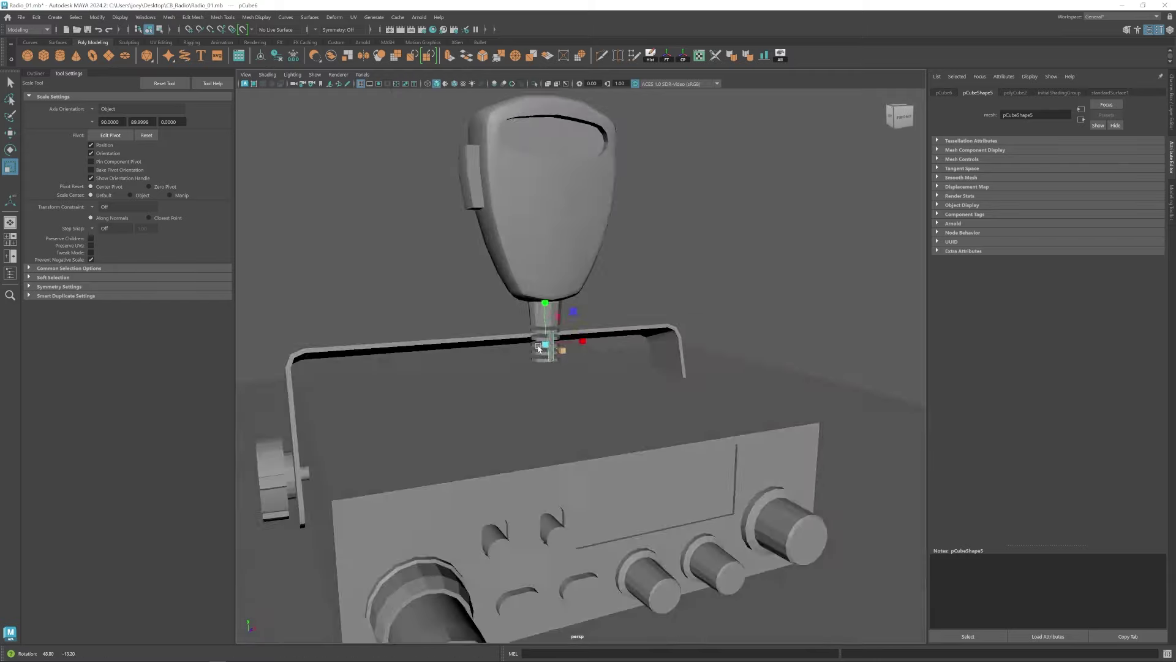
# Duplicate the slim bar and rotate the copies about the vertical axis so they connect the strain-relief rings on all sides.
pyautogui.keyDown('alt'); pyautogui.moveTo(538, 348); pyautogui.dragTo(632, 349, button='right'); pyautogui.keyUp('alt')
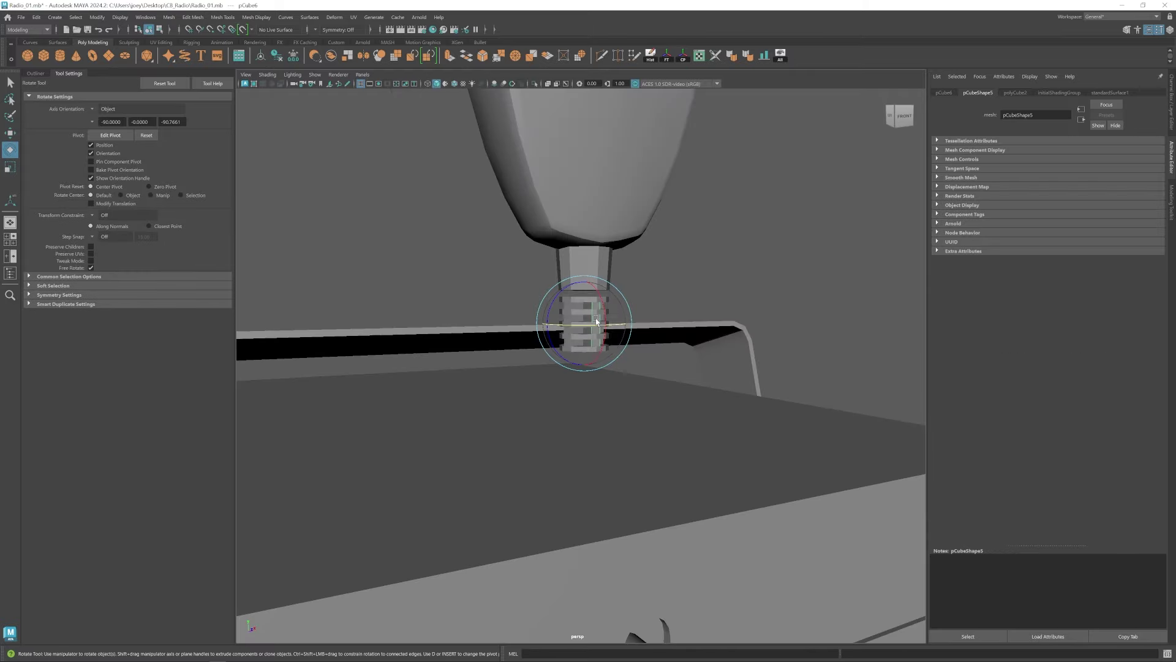
pyautogui.keyDown('alt'); pyautogui.moveTo(635, 340); pyautogui.dragTo(609, 369); pyautogui.keyUp('alt')
pyautogui.scroll(8, 609, 368)
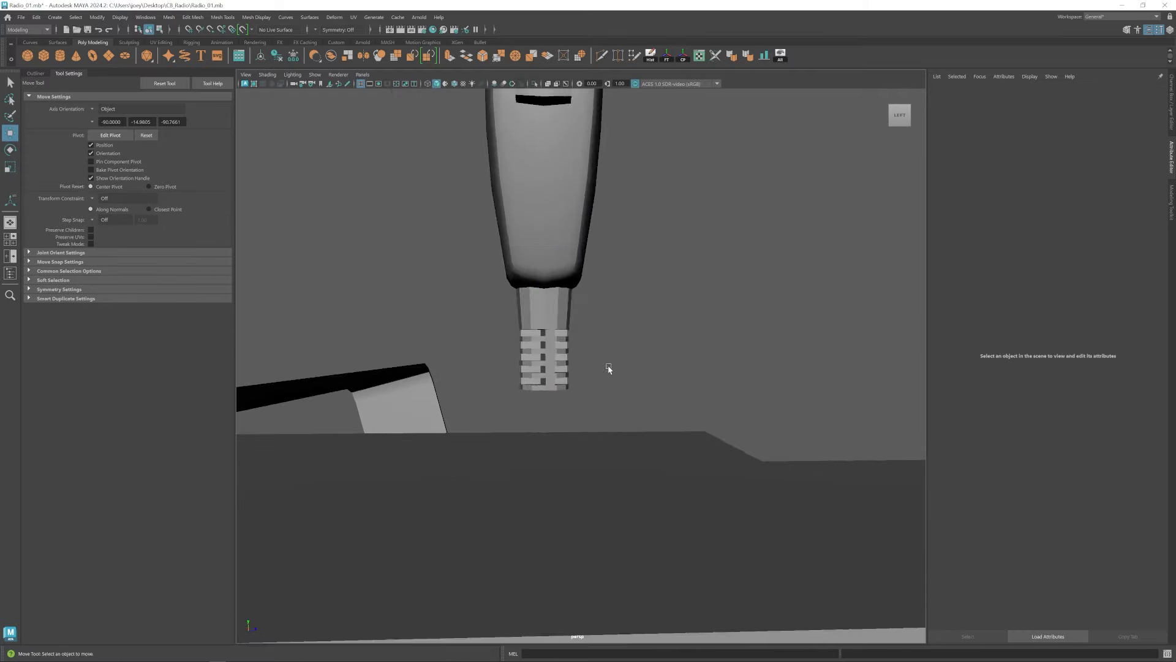
pyautogui.click(576, 307)
pyautogui.press('r')
pyautogui.press('w')
# Examine the microphone, its strain relief and the whole radio from several distances and angles.
pyautogui.scroll(-10, 626, 375)
pyautogui.scroll(8, 626, 376)
pyautogui.click(581, 338)
pyautogui.scroll(-8, 580, 324)
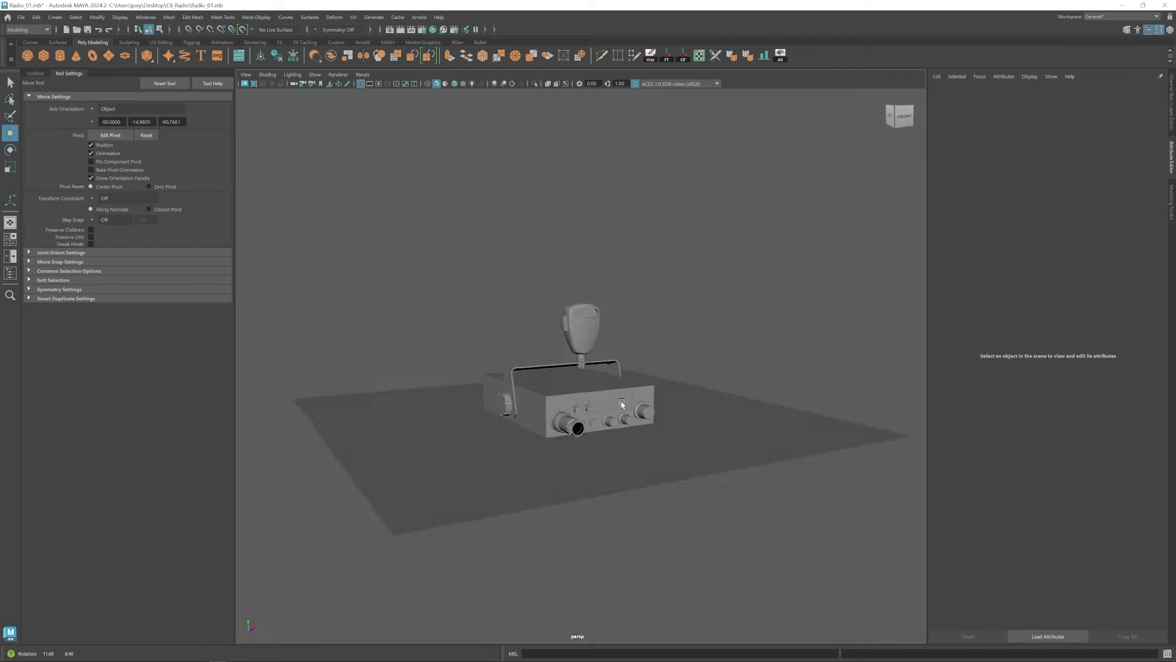
pyautogui.scroll(10, 588, 368)
pyautogui.moveTo(529, 402); pyautogui.dragTo(606, 392)
pyautogui.click(585, 325)
pyautogui.click(668, 331)
pyautogui.scroll(-10, 578, 435)
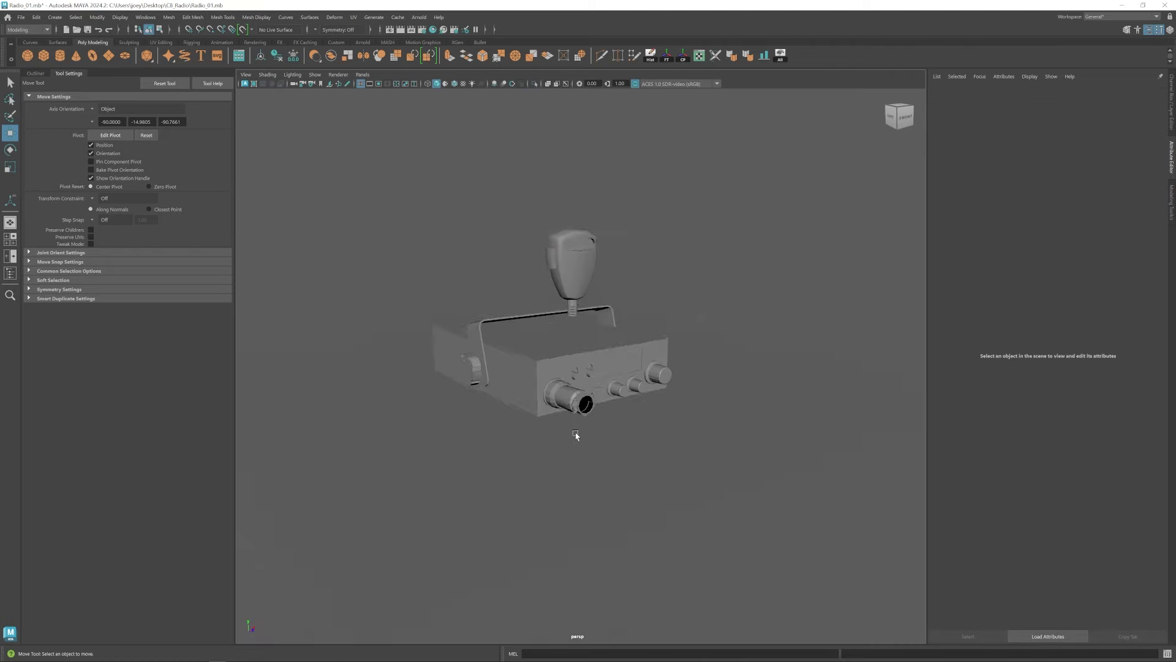
pyautogui.keyDown('alt'); pyautogui.moveTo(577, 436); pyautogui.dragTo(625, 505); pyautogui.keyUp('alt')
pyautogui.scroll(3, 625, 505)
pyautogui.keyDown('alt'); pyautogui.moveTo(597, 300); pyautogui.dragTo(578, 394); pyautogui.keyUp('alt')
pyautogui.scroll(8, 578, 394)
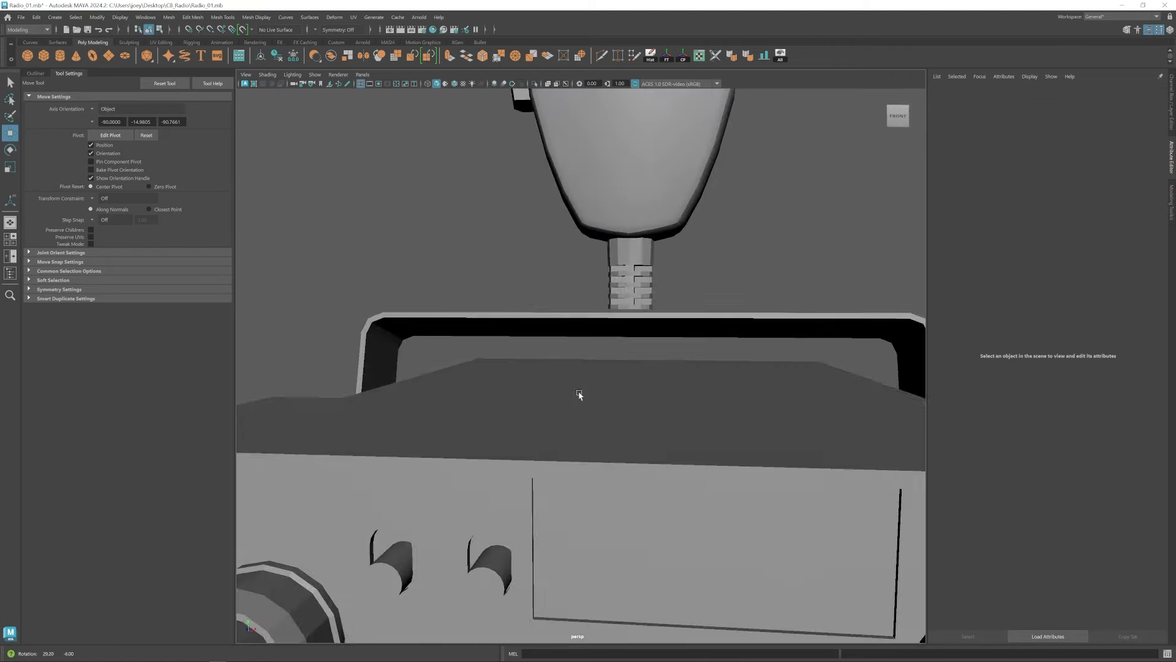
# Taper the connecting bars toward the bottom by scaling in their lowest vertices with soft selection.
pyautogui.click(624, 285)
pyautogui.press('q')
pyautogui.moveTo(582, 301); pyautogui.dragTo(671, 321)
pyautogui.keyDown('alt'); pyautogui.moveTo(671, 321); pyautogui.dragTo(670, 311); pyautogui.keyUp('alt')
pyautogui.moveTo(590, 299); pyautogui.dragTo(661, 319)
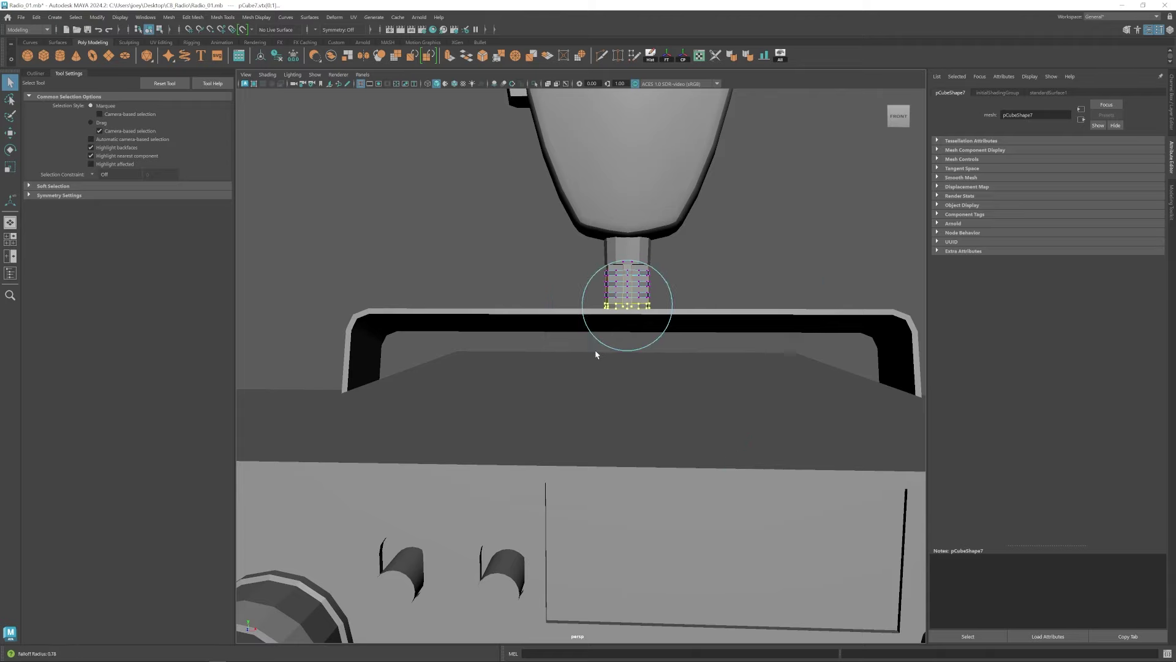
pyautogui.keyDown('alt'); pyautogui.moveTo(597, 355); pyautogui.dragTo(629, 326); pyautogui.keyUp('alt')
pyautogui.press('w')
# Scale down the middle strain-relief ring uniformly to match the taper of the connecting bars.
pyautogui.scroll(5, 637, 319)
pyautogui.click(632, 325)
pyautogui.press('r')
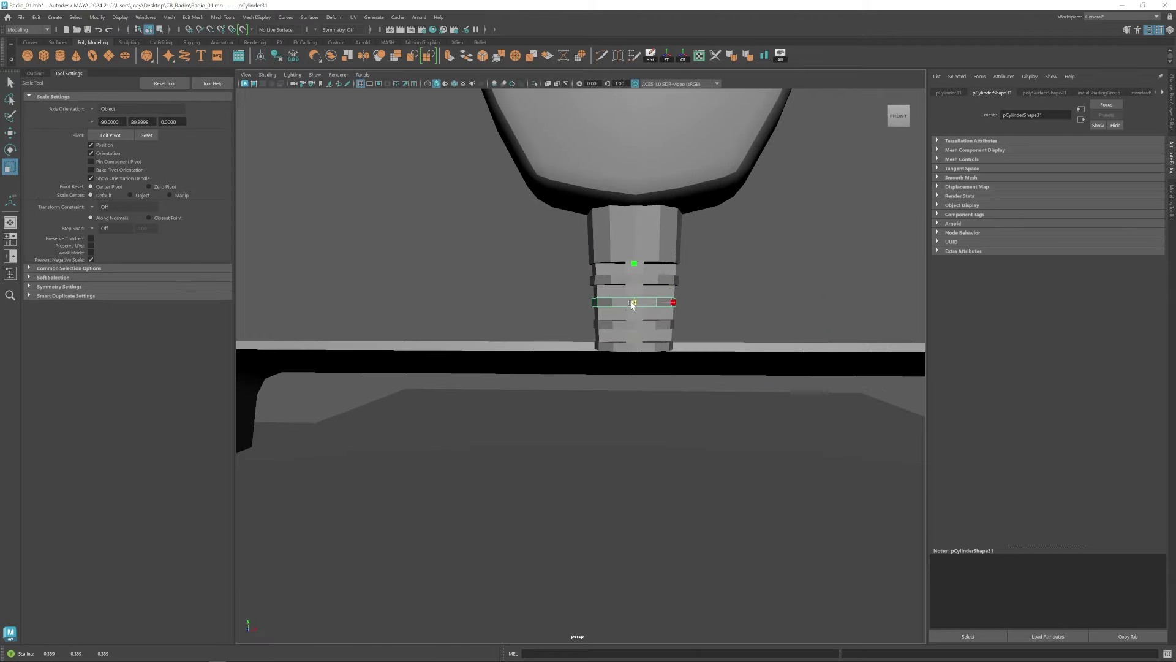
# Group the strain-relief cylinders at the narrow end of the microphone.
pyautogui.click(451, 296)
pyautogui.scroll(-8, 451, 296)
pyautogui.keyDown('alt'); pyautogui.moveTo(452, 296); pyautogui.dragTo(630, 359); pyautogui.keyUp('alt')
pyautogui.click(655, 317)
pyautogui.hotkey('ctrl', 'g')
# Place a copy of the strain-relief group on the end of the front connector plug, rotated -90 degrees about X.
pyautogui.keyDown('alt'); pyautogui.moveTo(704, 258); pyautogui.dragTo(748, 288); pyautogui.keyUp('alt')
pyautogui.press('w')
pyautogui.keyDown('shift'); pyautogui.click(695, 495); pyautogui.keyUp('shift')
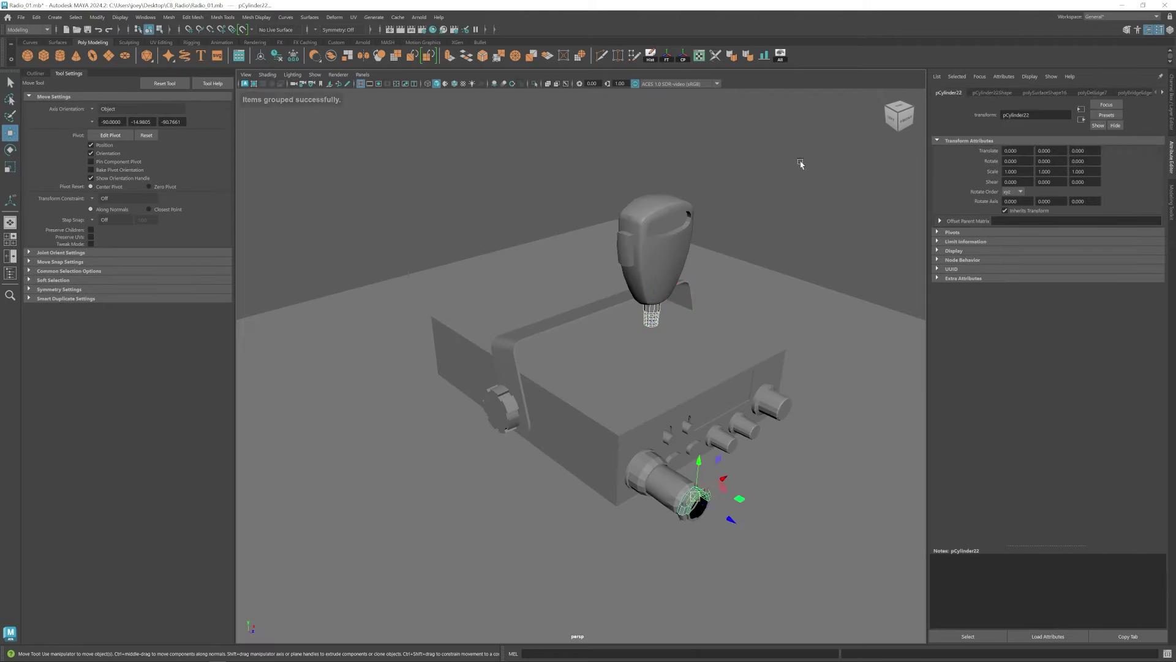
pyautogui.scroll(5, 695, 495)
pyautogui.press('e')
pyautogui.moveTo(569, 336); pyautogui.dragTo(528, 307)
pyautogui.press('w')
pyautogui.press('r')
pyautogui.press('w')
pyautogui.scroll(-8, 551, 343)
pyautogui.scroll(3, 567, 291)
pyautogui.keyDown('alt'); pyautogui.moveTo(392, 282); pyautogui.dragTo(449, 300); pyautogui.keyUp('alt')
pyautogui.hotkey('ctrl', 'z')
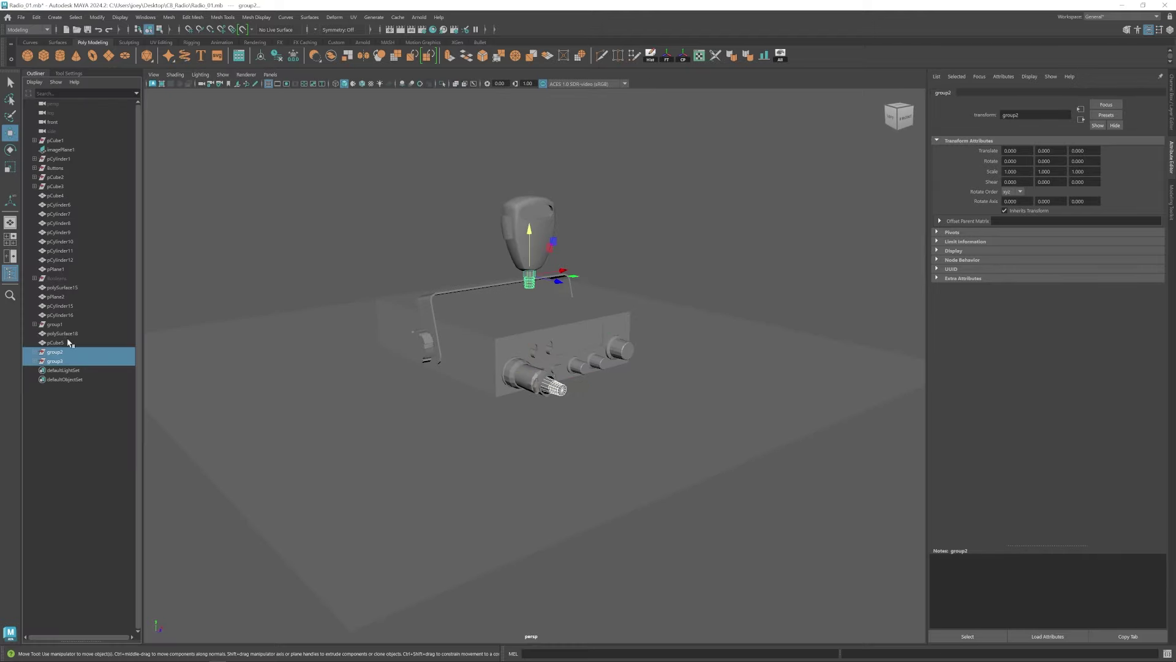
# Parent polySurface18 and pCube5 into group2 and resize the strain-relief copy to fit the connector plug.
pyautogui.click(55, 333)
pyautogui.keyDown('ctrl'); pyautogui.click(54, 343); pyautogui.keyUp('ctrl')
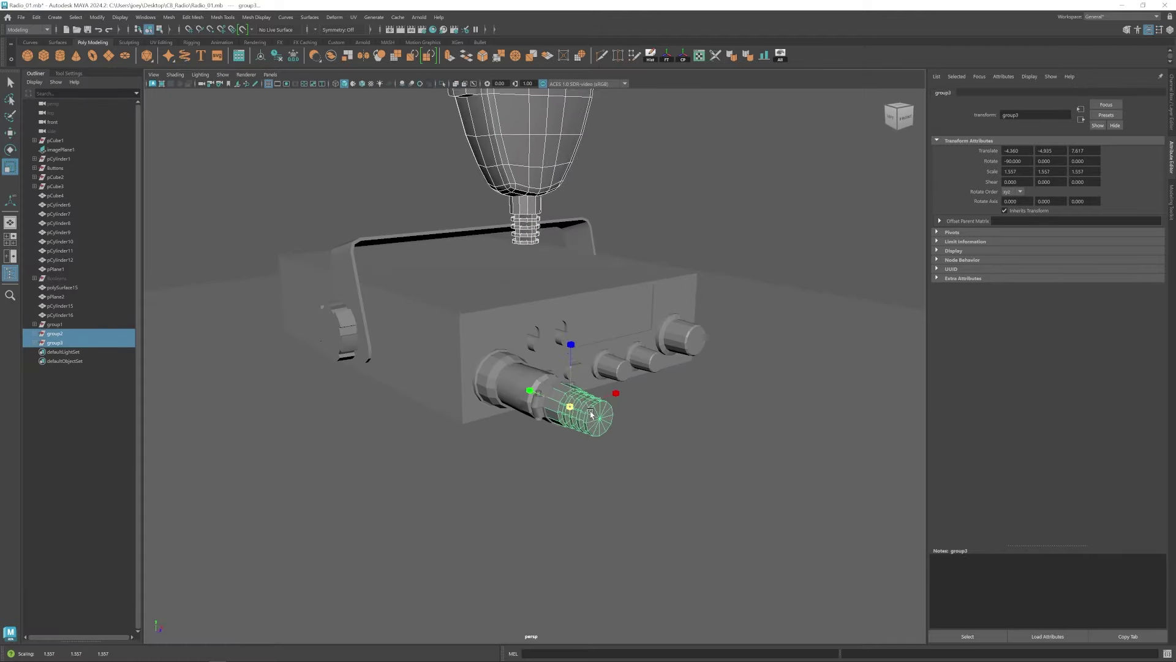
pyautogui.moveTo(591, 415); pyautogui.dragTo(595, 415)
pyautogui.keyDown('alt'); pyautogui.moveTo(545, 411); pyautogui.dragTo(643, 407); pyautogui.keyUp('alt')
pyautogui.scroll(5, 643, 407)
pyautogui.press('w')
pyautogui.scroll(-10, 538, 383)
pyautogui.click(798, 231)
pyautogui.scroll(3, 559, 378)
pyautogui.keyDown('alt'); pyautogui.moveTo(618, 343); pyautogui.dragTo(527, 392); pyautogui.keyUp('alt')
# Rotate the microphone group so it lies tilted at an angle above the radio.
pyautogui.click(55, 334)
pyautogui.keyDown('alt'); pyautogui.moveTo(562, 302); pyautogui.dragTo(612, 330); pyautogui.keyUp('alt')
pyautogui.press('e')
pyautogui.moveTo(501, 289); pyautogui.dragTo(545, 275)
pyautogui.press('w')
pyautogui.moveTo(481, 330); pyautogui.dragTo(468, 375)
pyautogui.press('e')
pyautogui.keyDown('alt'); pyautogui.moveTo(612, 367); pyautogui.dragTo(508, 340); pyautogui.keyUp('alt')
pyautogui.press('w')
# Set the Move tool to World axis orientation and position the microphone group over the top of the radio.
pyautogui.doubleClick(10, 133)
pyautogui.moveTo(629, 325); pyautogui.dragTo(620, 328)
pyautogui.keyDown('alt'); pyautogui.moveTo(619, 327); pyautogui.dragTo(653, 354); pyautogui.keyUp('alt')
pyautogui.moveTo(645, 350); pyautogui.dragTo(729, 401)
pyautogui.click(716, 266)
pyautogui.scroll(4, 735, 287)
pyautogui.keyDown('alt'); pyautogui.moveTo(790, 361); pyautogui.dragTo(769, 333); pyautogui.keyUp('alt')
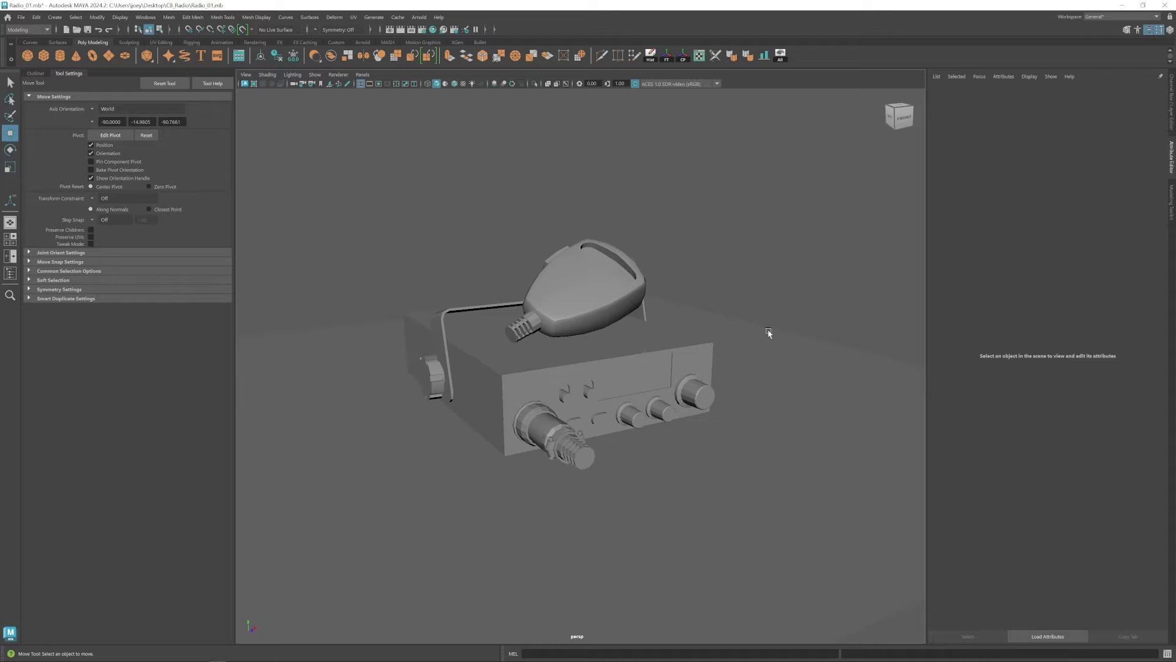
# Select edge loops around the narrow end of the microphone body.
pyautogui.click(625, 306)
pyautogui.scroll(4, 613, 306)
pyautogui.keyDown('alt'); pyautogui.moveTo(576, 288); pyautogui.dragTo(567, 310); pyautogui.keyUp('alt')
pyautogui.moveTo(567, 269); pyautogui.dragTo(567, 239, button='right')
pyautogui.doubleClick(545, 272)
pyautogui.keyDown('alt'); pyautogui.moveTo(588, 306); pyautogui.dragTo(582, 294); pyautogui.keyUp('alt')
pyautogui.keyDown('alt'); pyautogui.moveTo(667, 282); pyautogui.dragTo(587, 306); pyautogui.keyUp('alt')
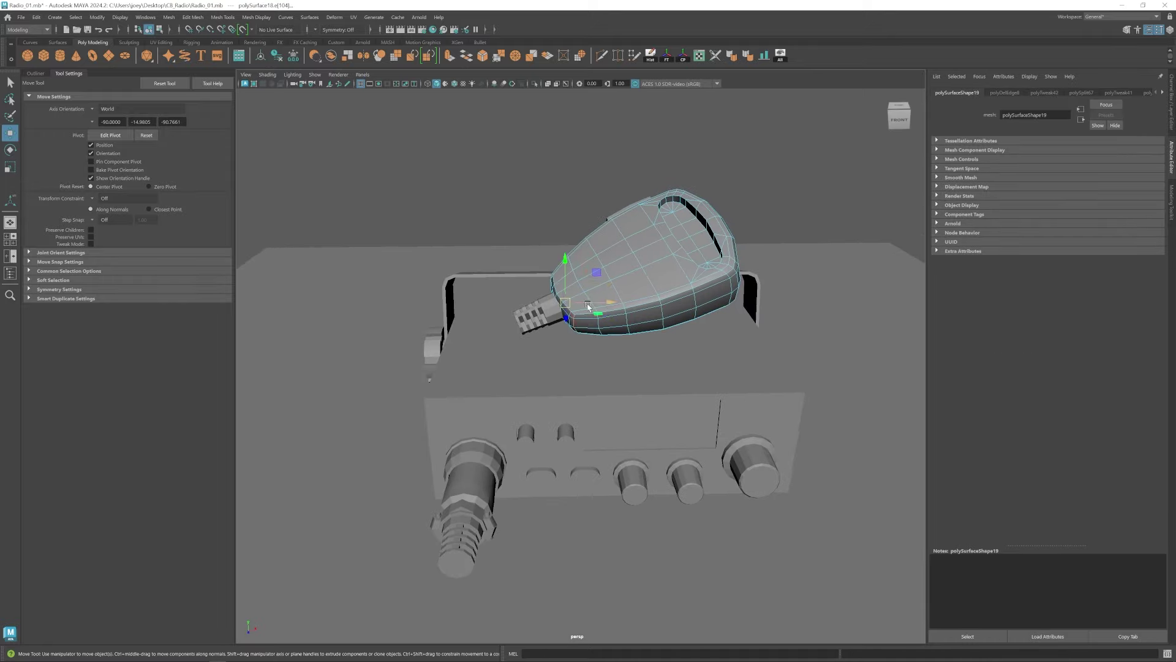
pyautogui.press('t')
pyautogui.press('w')
pyautogui.moveTo(578, 312); pyautogui.dragTo(607, 285, button='right')
pyautogui.scroll(-4, 551, 276)
pyautogui.keyDown('alt'); pyautogui.moveTo(525, 243); pyautogui.dragTo(662, 254); pyautogui.keyUp('alt')
pyautogui.moveTo(441, 276); pyautogui.dragTo(441, 245, button='right')
pyautogui.doubleClick(438, 307)
pyautogui.keyDown('alt'); pyautogui.moveTo(398, 300); pyautogui.dragTo(275, 307); pyautogui.keyUp('alt')
pyautogui.keyDown('shift'); pyautogui.doubleClick(409, 305); pyautogui.keyUp('shift')
# Set the Move tool's axis orientation to Object and try sliding the selected edge loops along the microphone body.
pyautogui.click(93, 110)
pyautogui.click(105, 113)
pyautogui.moveTo(597, 293); pyautogui.dragTo(602, 291)
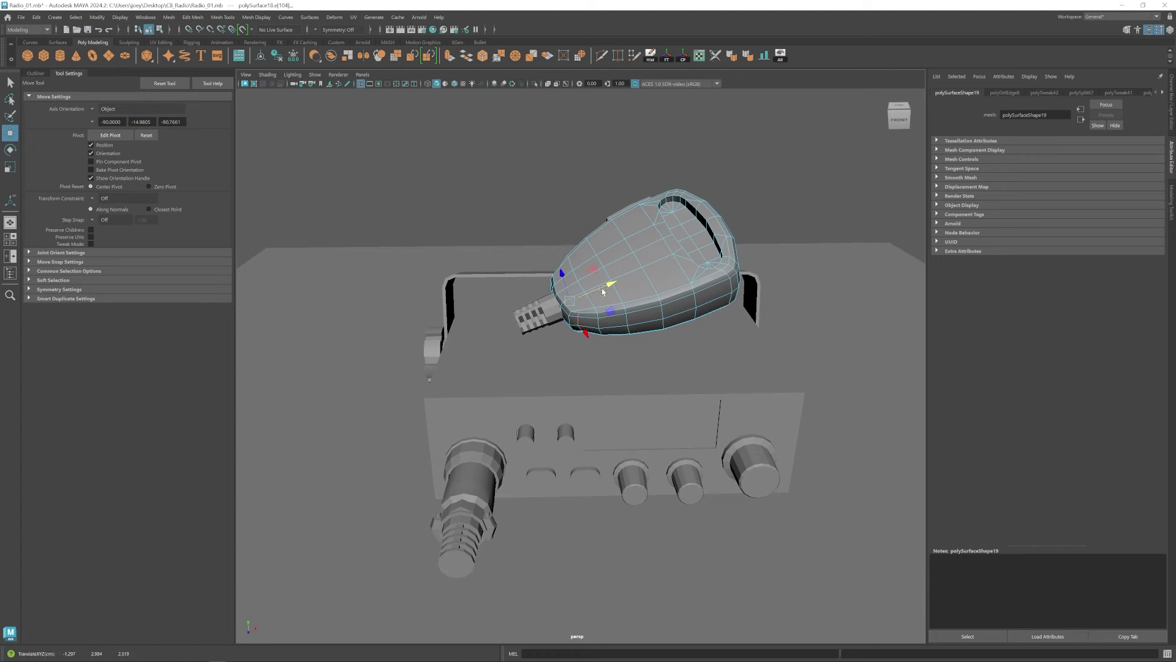
# Undo the edge loop adjustment on the microphone body.
pyautogui.hotkey('ctrl', 'z')
pyautogui.hotkey('ctrl', 'z')
pyautogui.hotkey('ctrl', 'z')
pyautogui.hotkey('ctrl', 'z')
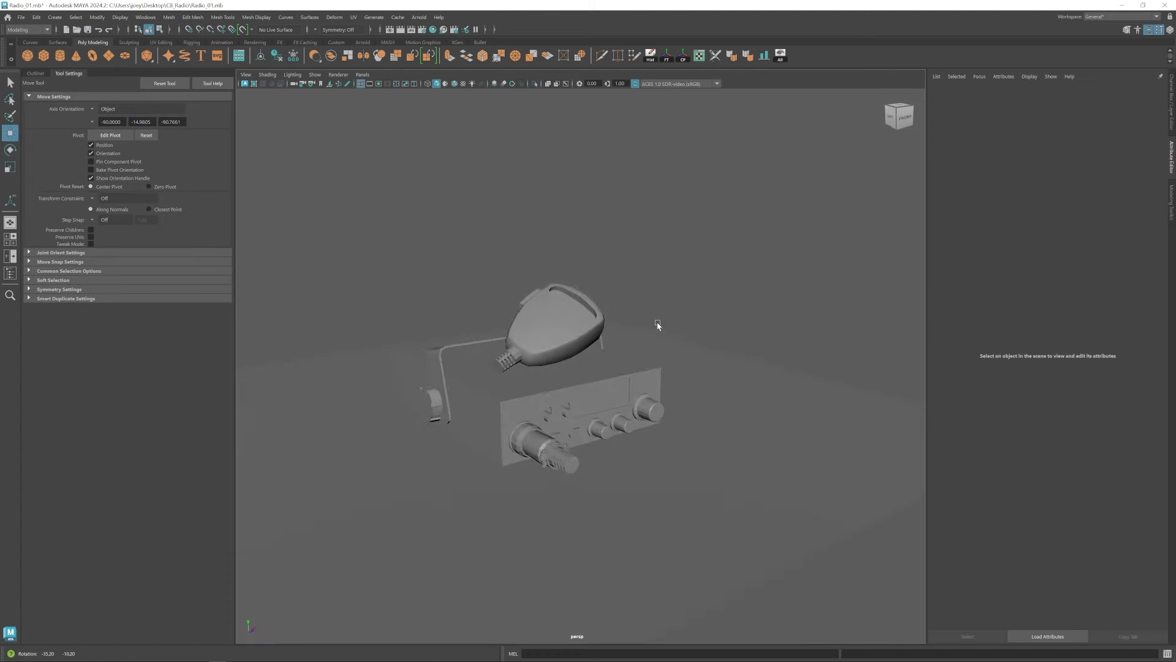
# Scale the microphone's strain-relief rings along their axis to thicken them.
pyautogui.keyDown('alt'); pyautogui.moveTo(658, 325); pyautogui.dragTo(662, 356); pyautogui.keyUp('alt')
pyautogui.keyDown('alt'); pyautogui.moveTo(556, 331); pyautogui.dragTo(580, 333, button='middle'); pyautogui.keyUp('alt')
pyautogui.keyDown('alt'); pyautogui.moveTo(579, 333); pyautogui.dragTo(590, 342); pyautogui.keyUp('alt')
pyautogui.keyDown('alt'); pyautogui.moveTo(589, 341); pyautogui.dragTo(669, 382, button='right'); pyautogui.keyUp('alt')
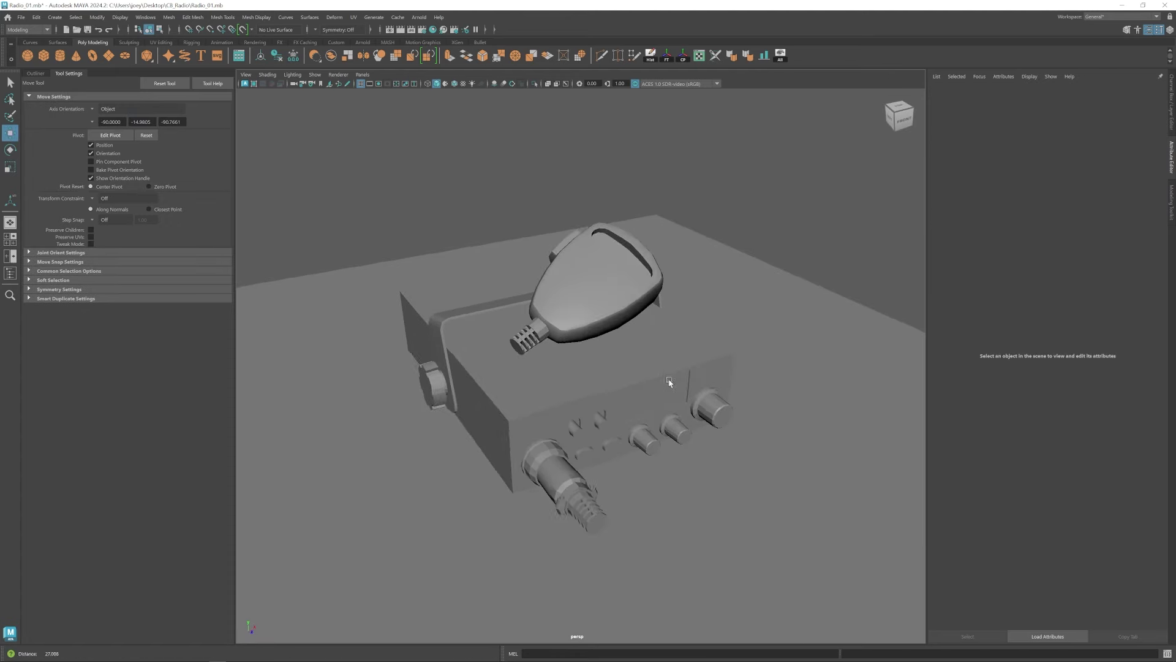
pyautogui.scroll(-6, 668, 381)
pyautogui.scroll(5, 642, 416)
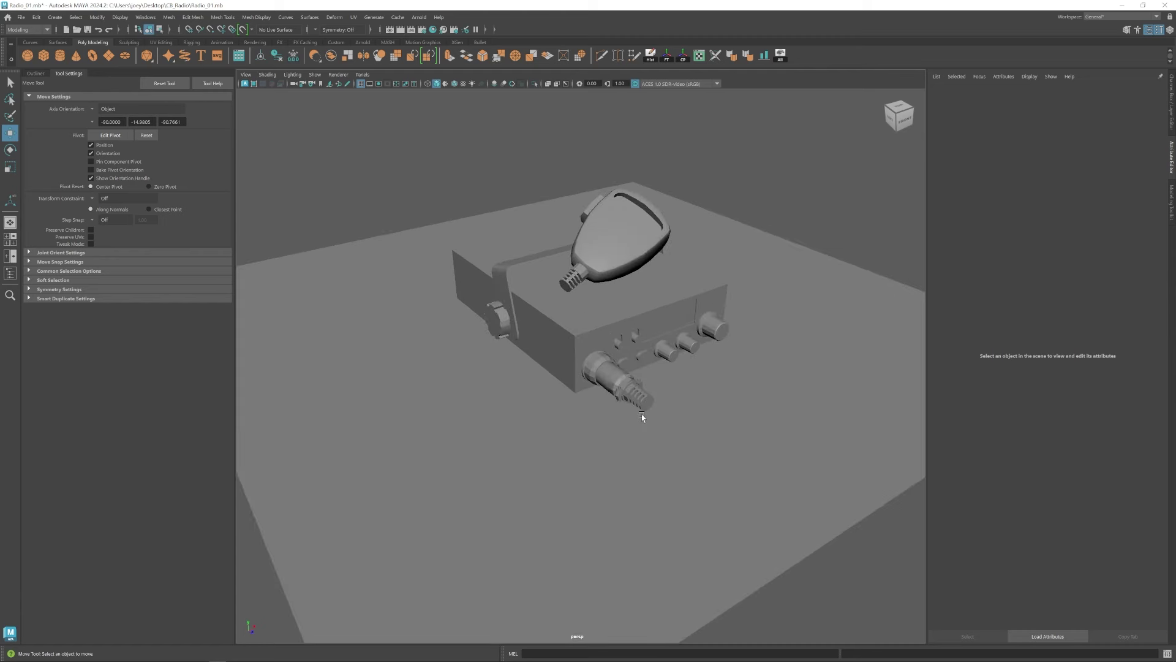
pyautogui.keyDown('alt'); pyautogui.moveTo(642, 416); pyautogui.dragTo(602, 384); pyautogui.keyUp('alt')
pyautogui.scroll(4, 540, 313)
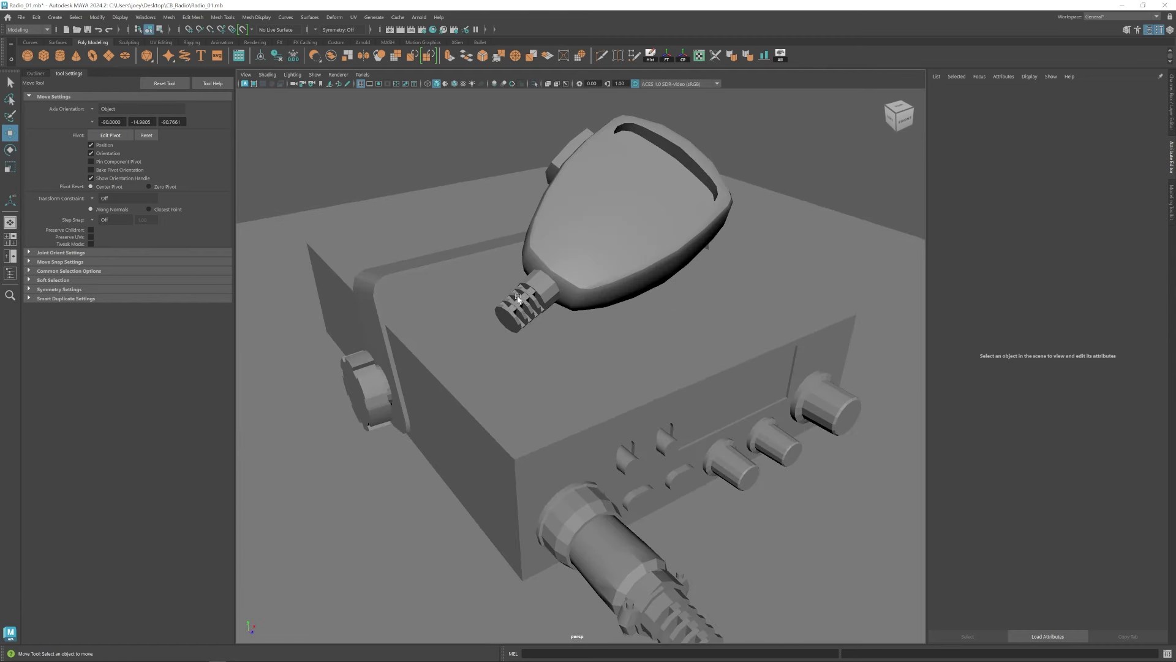
pyautogui.click(528, 298)
pyautogui.press('r')
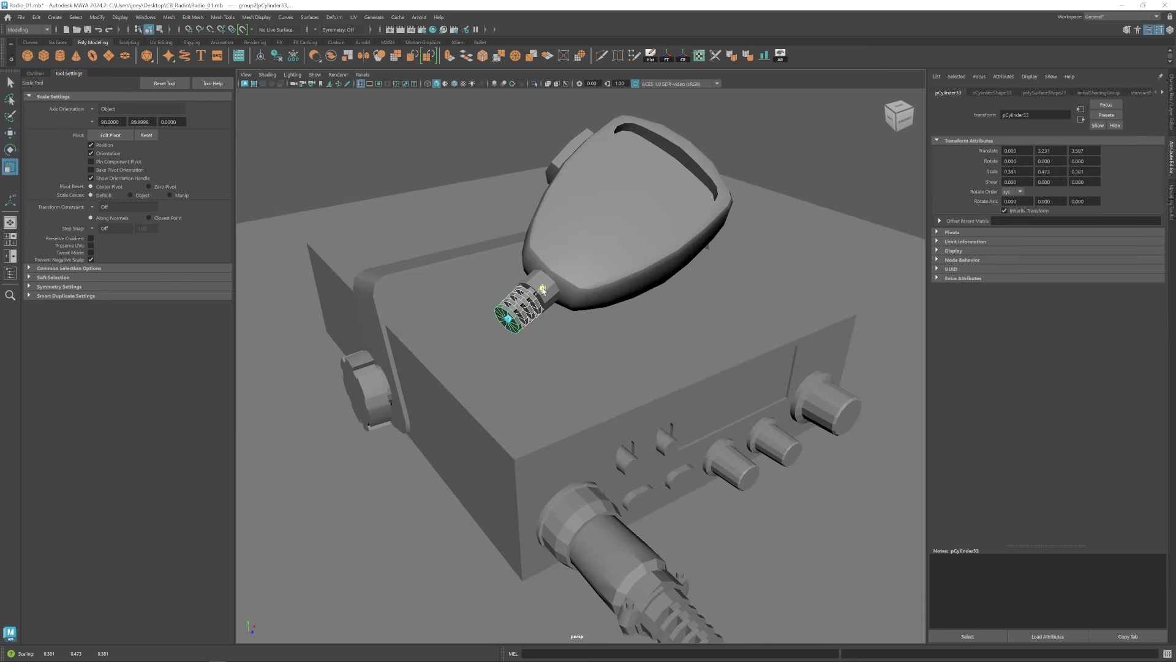
pyautogui.click(424, 179)
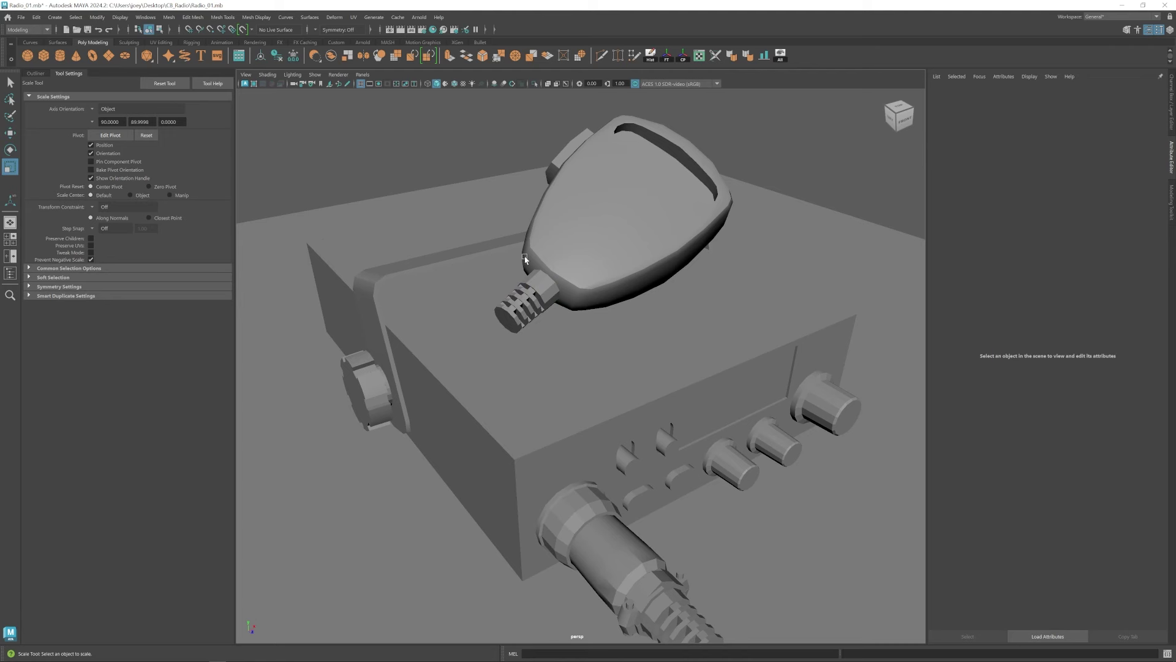
# Duplicate the collar cylinder at the microphone's base and scale the copy into a thin, wider ring of about 0.486 by 0.049.
pyautogui.keyDown('alt'); pyautogui.moveTo(560, 322); pyautogui.dragTo(617, 365, button='middle'); pyautogui.keyUp('alt')
pyautogui.click(549, 310)
pyautogui.press('w')
pyautogui.keyDown('alt'); pyautogui.moveTo(564, 322); pyautogui.dragTo(648, 367, button='right'); pyautogui.keyUp('alt')
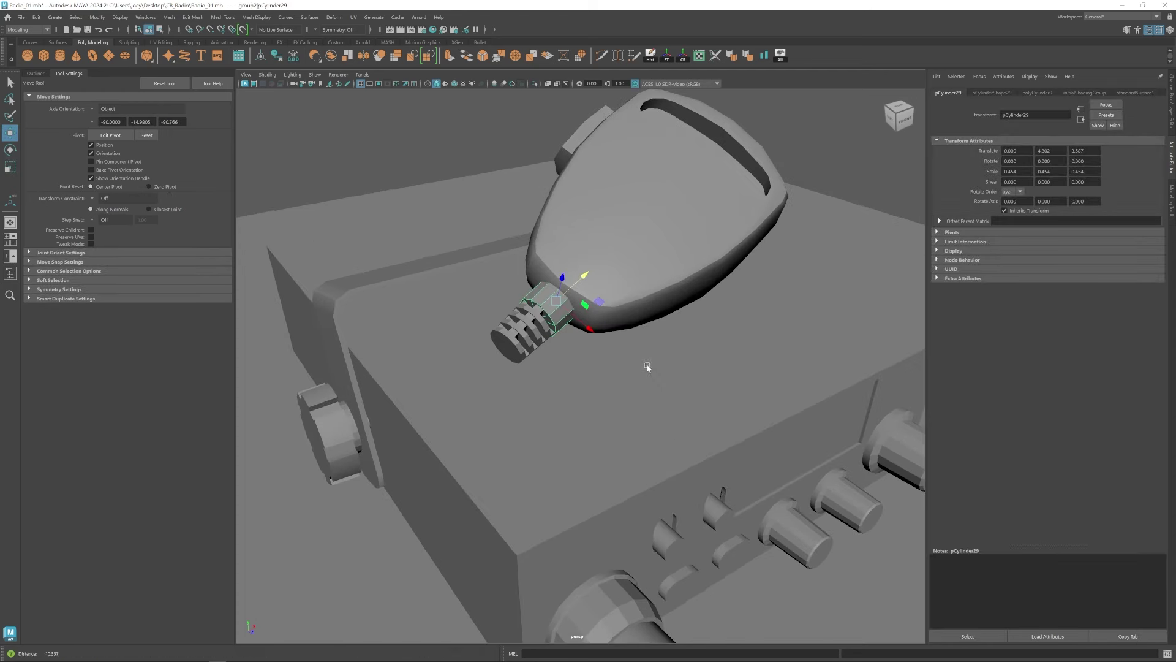
pyautogui.press('r')
pyautogui.moveTo(580, 280); pyautogui.dragTo(557, 295)
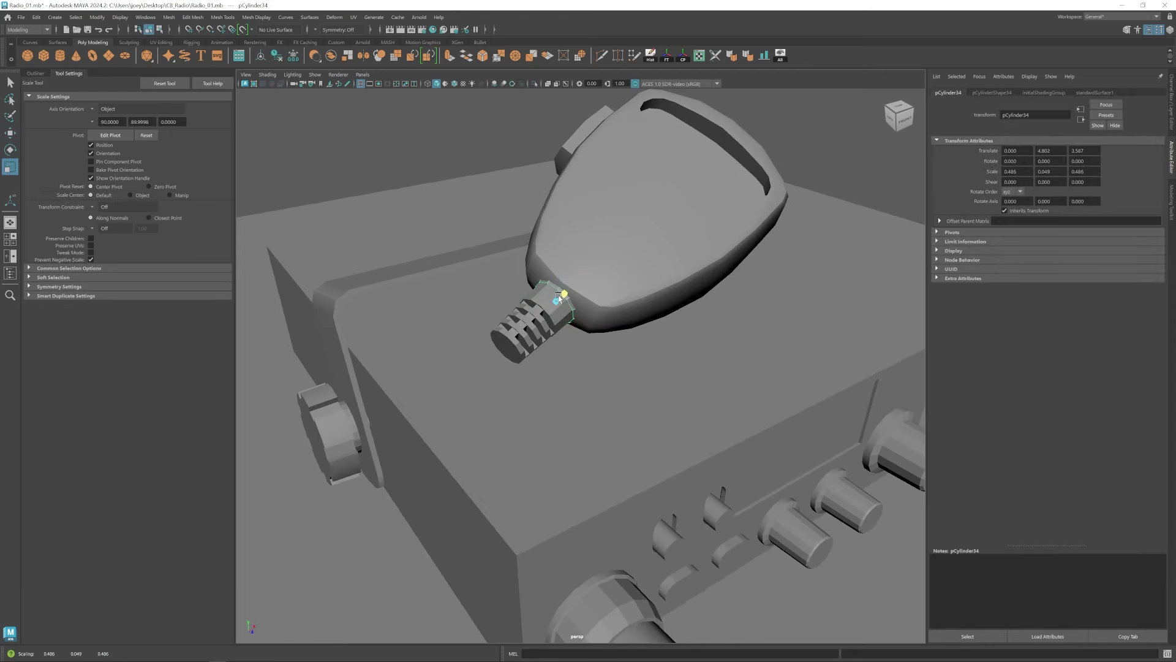
pyautogui.click(439, 139)
# Rescale the core block inside the connector plug's strain relief.
pyautogui.press('f')
pyautogui.keyDown('alt'); pyautogui.moveTo(556, 365); pyautogui.dragTo(632, 341, button='right'); pyautogui.keyUp('alt')
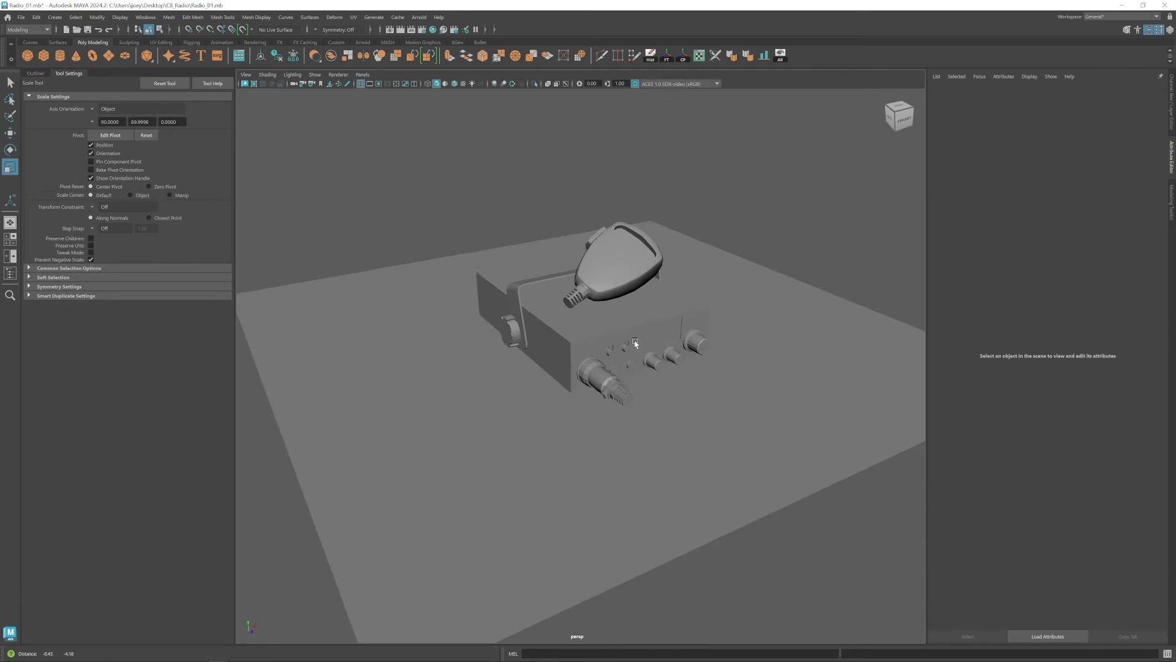
pyautogui.keyDown('alt'); pyautogui.moveTo(677, 372); pyautogui.dragTo(683, 336, button='middle'); pyautogui.keyUp('alt')
pyautogui.keyDown('alt'); pyautogui.moveTo(683, 337); pyautogui.dragTo(622, 331); pyautogui.keyUp('alt')
pyautogui.keyDown('alt'); pyautogui.moveTo(622, 331); pyautogui.dragTo(707, 418, button='right'); pyautogui.keyUp('alt')
pyautogui.keyDown('alt'); pyautogui.moveTo(707, 417); pyautogui.dragTo(680, 391); pyautogui.keyUp('alt')
pyautogui.keyDown('alt'); pyautogui.moveTo(679, 391); pyautogui.dragTo(822, 464, button='right'); pyautogui.keyUp('alt')
pyautogui.keyDown('alt'); pyautogui.moveTo(636, 338); pyautogui.dragTo(649, 405, button='middle'); pyautogui.keyUp('alt')
pyautogui.click(642, 317)
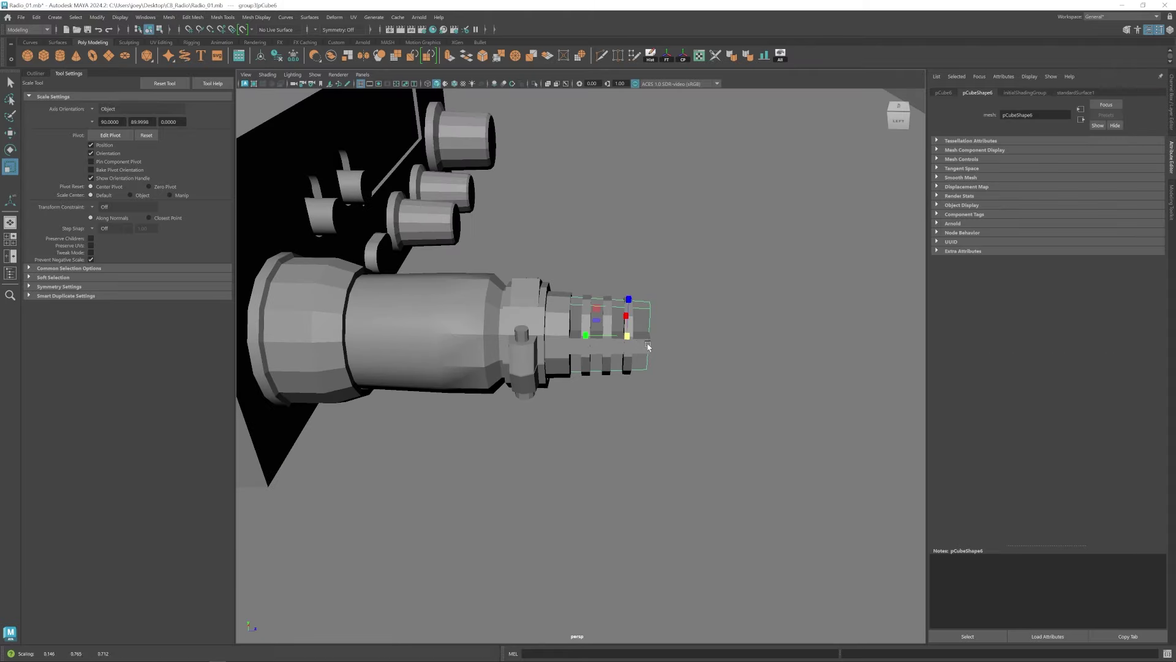
# Move the core block's outer end vertices so the block ends within the last strain-relief ring.
pyautogui.keyDown('alt'); pyautogui.moveTo(649, 344); pyautogui.dragTo(728, 125, button='right'); pyautogui.keyUp('alt')
pyautogui.moveTo(729, 233); pyautogui.dragTo(692, 236, button='right')
pyautogui.moveTo(693, 270); pyautogui.dragTo(606, 381)
pyautogui.keyDown('alt'); pyautogui.moveTo(606, 381); pyautogui.dragTo(711, 441, button='right'); pyautogui.keyUp('alt')
pyautogui.press('w')
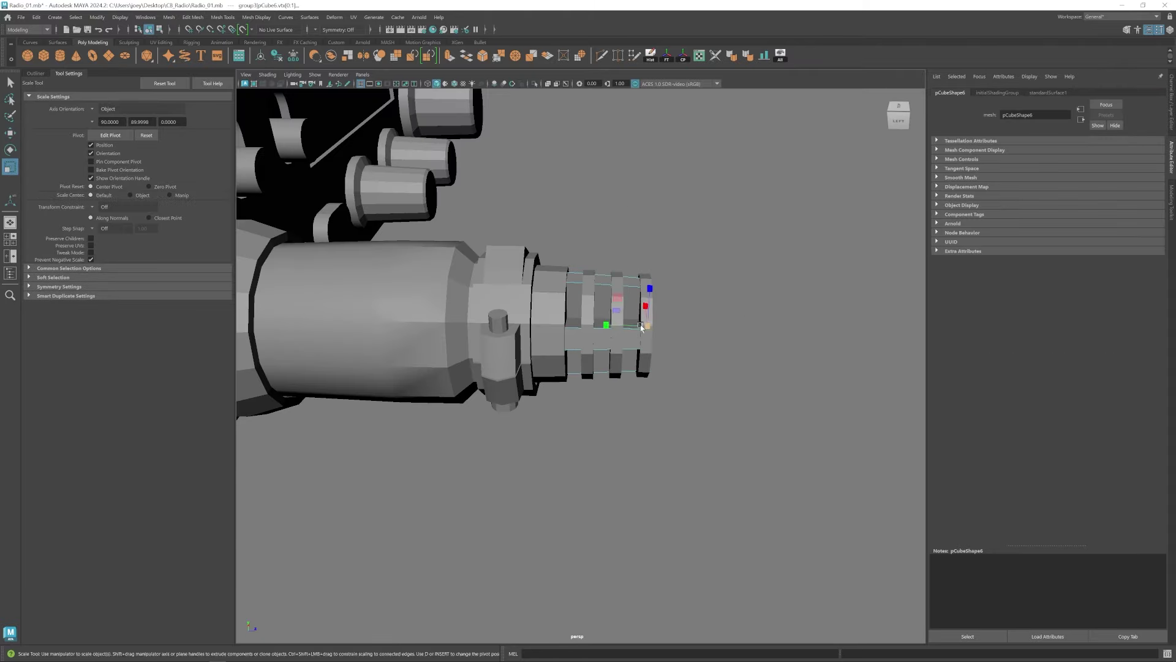
pyautogui.scroll(-10, 671, 419)
pyautogui.click(671, 419)
pyautogui.keyDown('alt'); pyautogui.moveTo(671, 419); pyautogui.dragTo(626, 416); pyautogui.keyUp('alt')
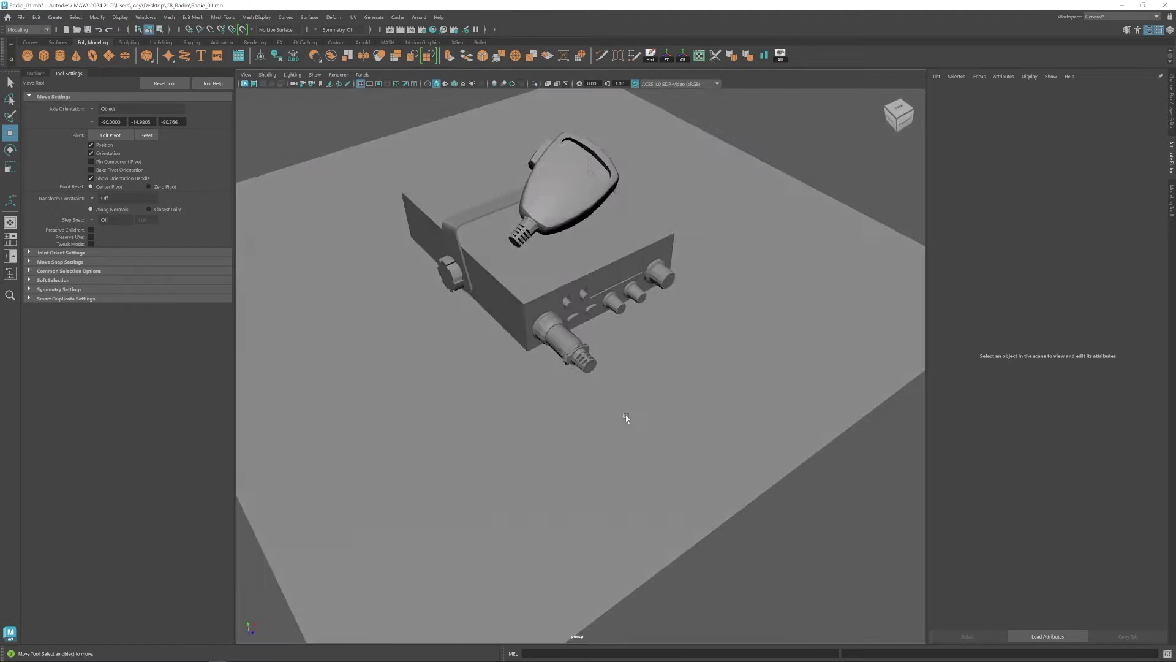
# Move the connector's strain-relief parts along their axis, tighter against the plug.
pyautogui.scroll(6, 625, 417)
pyautogui.keyDown('alt'); pyautogui.moveTo(579, 369); pyautogui.dragTo(604, 354); pyautogui.keyUp('alt')
pyautogui.moveTo(636, 317); pyautogui.dragTo(567, 381)
pyautogui.keyDown('alt'); pyautogui.moveTo(566, 381); pyautogui.dragTo(539, 404); pyautogui.keyUp('alt')
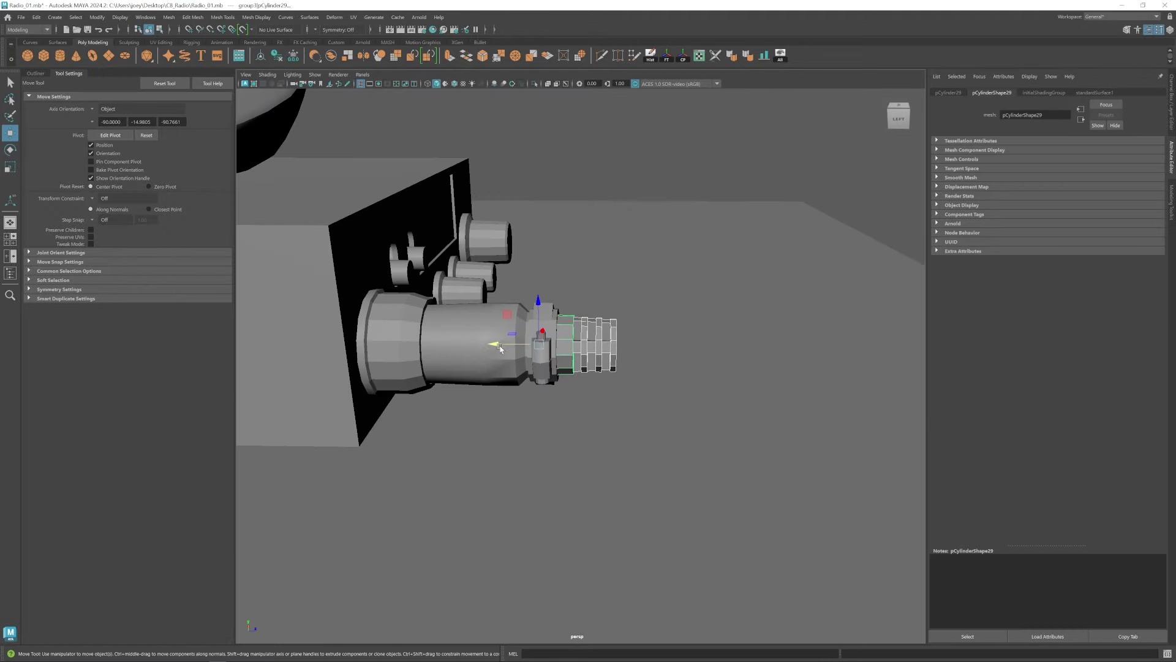
pyautogui.moveTo(496, 347); pyautogui.dragTo(488, 344)
pyautogui.scroll(-5, 613, 343)
pyautogui.click(759, 166)
# Select the connector's strain-relief rings and scale them together along their axis.
pyautogui.keyDown('alt'); pyautogui.moveTo(674, 294); pyautogui.dragTo(551, 392); pyautogui.keyUp('alt')
pyautogui.scroll(-5, 545, 405)
pyautogui.keyDown('alt'); pyautogui.moveTo(546, 406); pyautogui.dragTo(634, 431, button='right'); pyautogui.keyUp('alt')
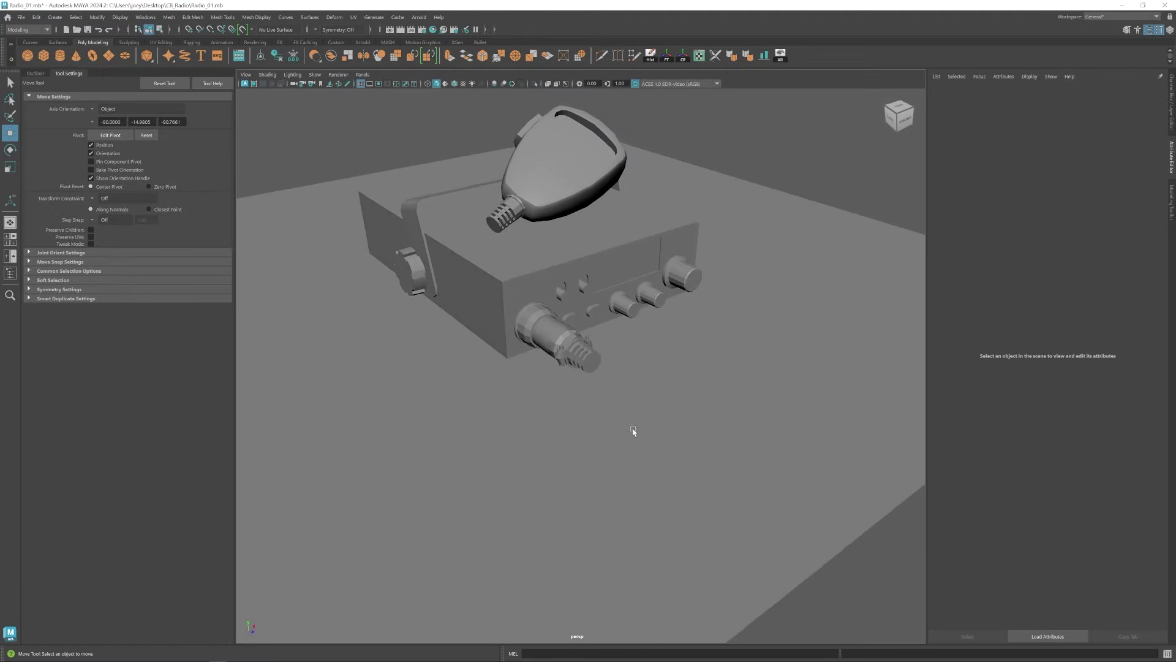
pyautogui.scroll(5, 596, 402)
pyautogui.click(582, 345)
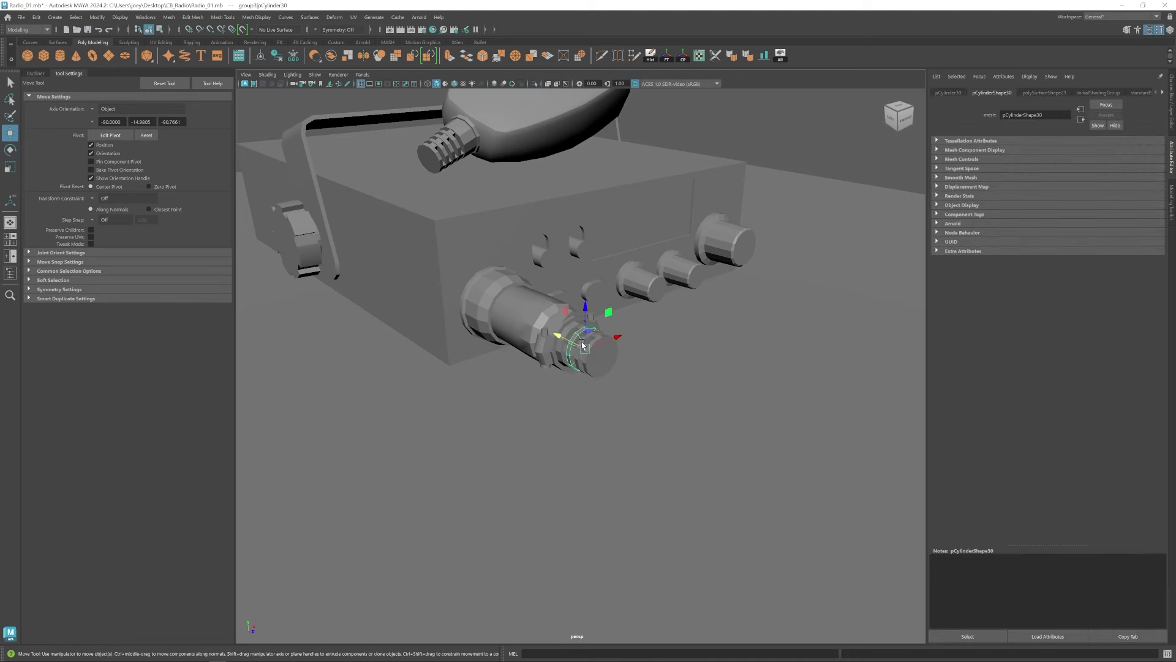
pyautogui.press('q')
pyautogui.keyDown('shift'); pyautogui.click(591, 344); pyautogui.keyUp('shift')
pyautogui.keyDown('shift'); pyautogui.click(602, 352); pyautogui.keyUp('shift')
pyautogui.press('r')
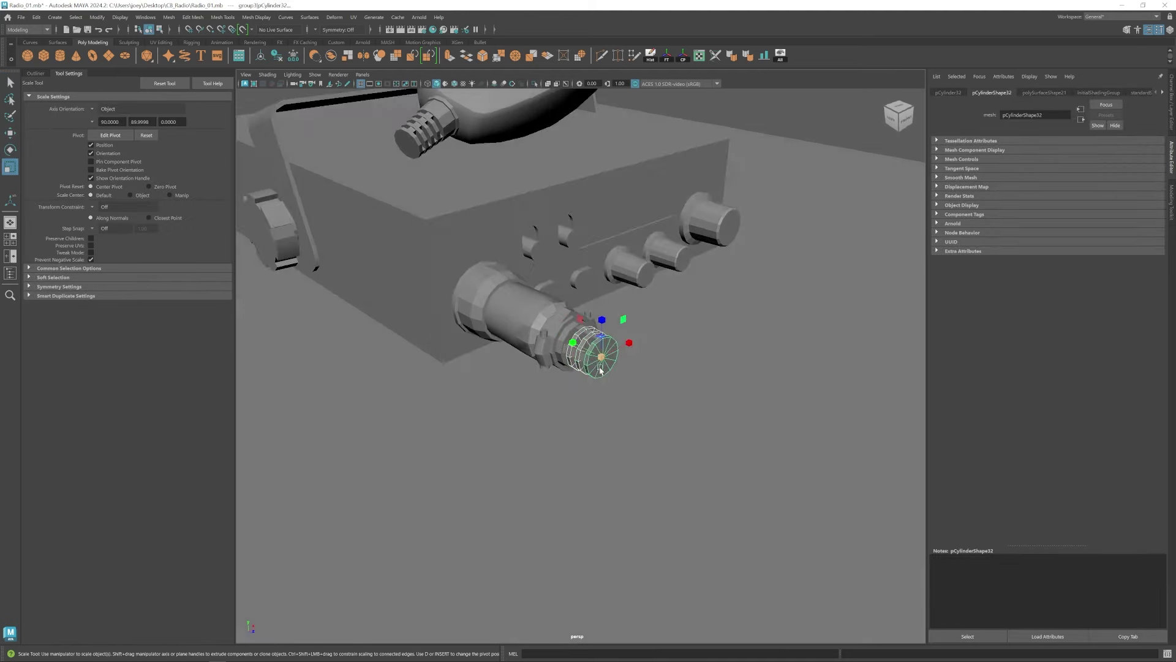
pyautogui.keyDown('alt'); pyautogui.moveTo(591, 334); pyautogui.dragTo(576, 352); pyautogui.keyUp('alt')
pyautogui.moveTo(573, 340); pyautogui.dragTo(565, 336)
pyautogui.keyDown('alt'); pyautogui.moveTo(530, 336); pyautogui.dragTo(519, 331); pyautogui.keyUp('alt')
pyautogui.click(546, 370)
# Select the connector's strain-relief group together with the microphone group and scale both very slightly.
pyautogui.keyDown('alt'); pyautogui.moveTo(546, 370); pyautogui.dragTo(593, 394, button='right'); pyautogui.keyUp('alt')
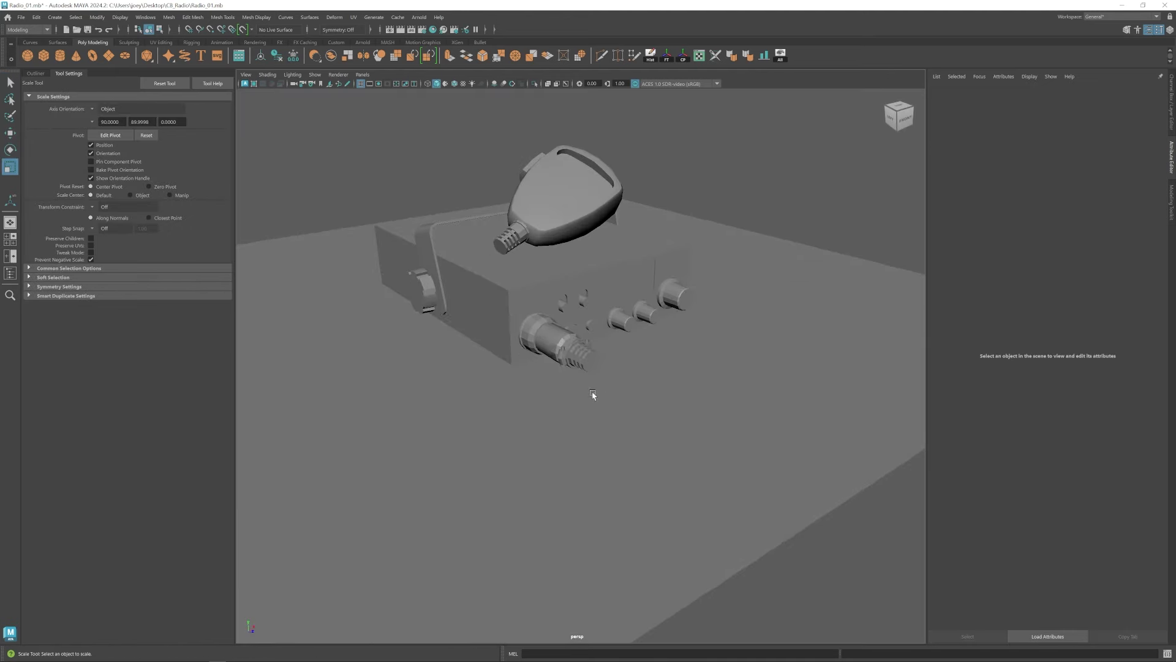
pyautogui.keyDown('alt'); pyautogui.moveTo(584, 383); pyautogui.dragTo(633, 376); pyautogui.keyUp('alt')
pyautogui.click(603, 328)
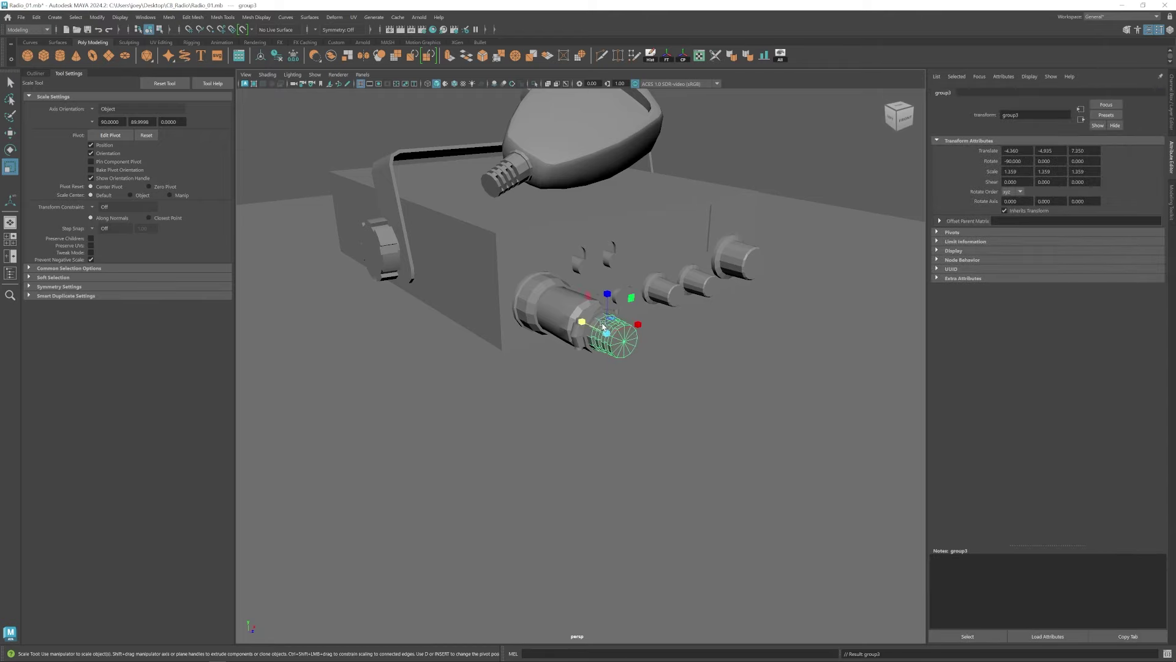
pyautogui.click(34, 73)
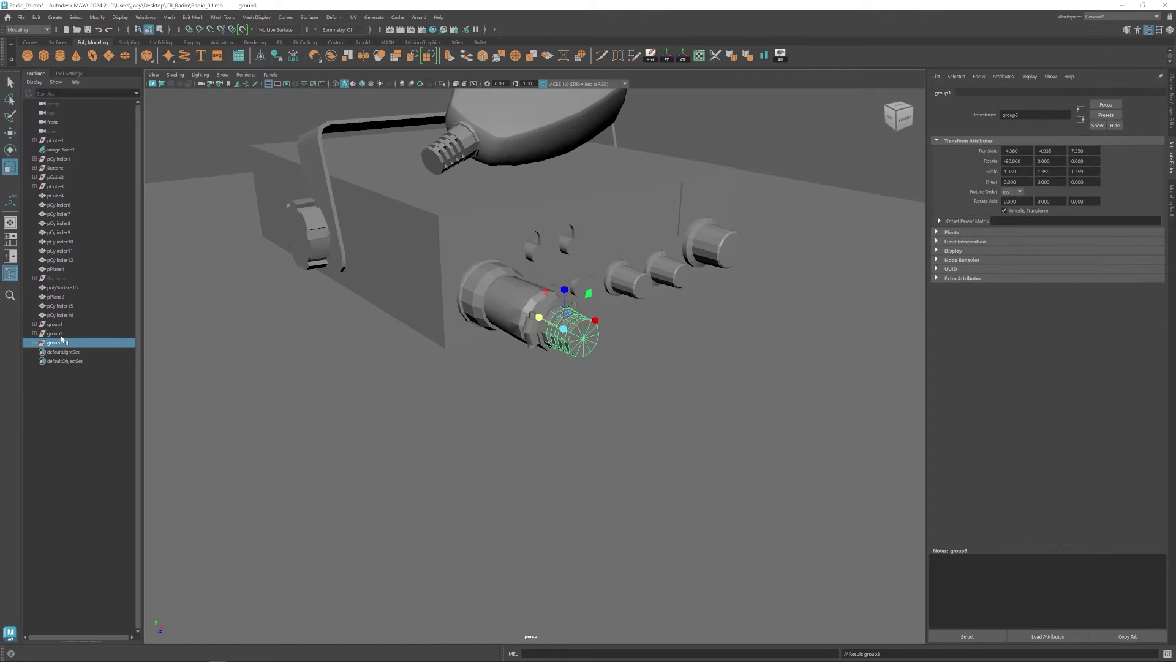
pyautogui.keyDown('ctrl'); pyautogui.click(61, 335); pyautogui.keyUp('ctrl')
pyautogui.moveTo(454, 147); pyautogui.dragTo(450, 146)
pyautogui.keyDown('alt'); pyautogui.moveTo(480, 237); pyautogui.dragTo(504, 241); pyautogui.keyUp('alt')
pyautogui.scroll(-8, 504, 241)
pyautogui.click(476, 365)
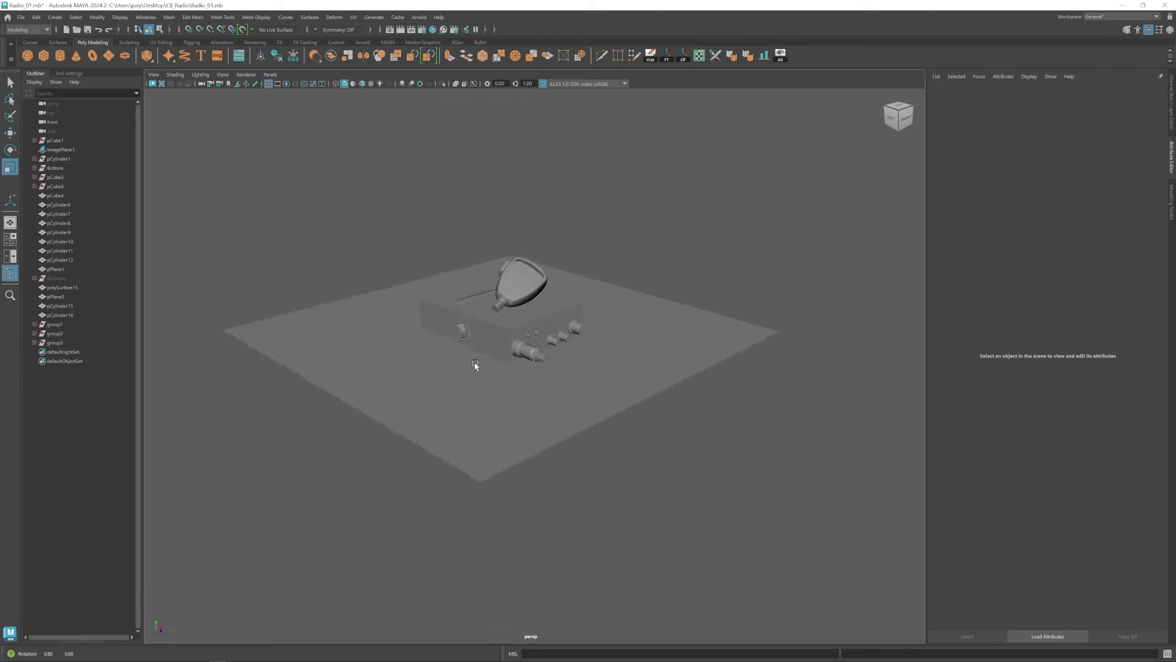
# Draw a looping EP curve for the microphone cord on the ground in front of the radio.
pyautogui.keyDown('alt'); pyautogui.moveTo(475, 365); pyautogui.dragTo(556, 400); pyautogui.keyUp('alt')
pyautogui.scroll(5, 599, 407)
pyautogui.press('w')
pyautogui.press('a')
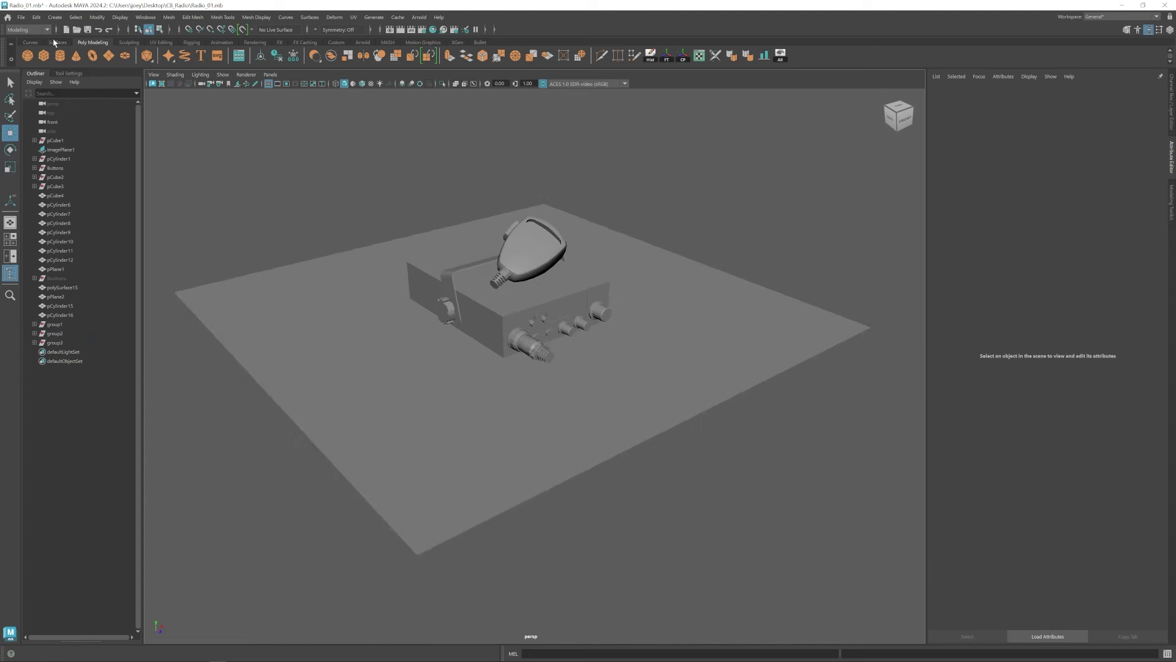
pyautogui.click(54, 17)
pyautogui.moveTo(82, 89)
pyautogui.click(197, 99)
pyautogui.keyDown('alt'); pyautogui.moveTo(526, 343); pyautogui.dragTo(579, 429); pyautogui.keyUp('alt')
pyautogui.scroll(-3, 588, 426)
pyautogui.click(615, 398)
pyautogui.click(652, 437)
pyautogui.click(657, 482)
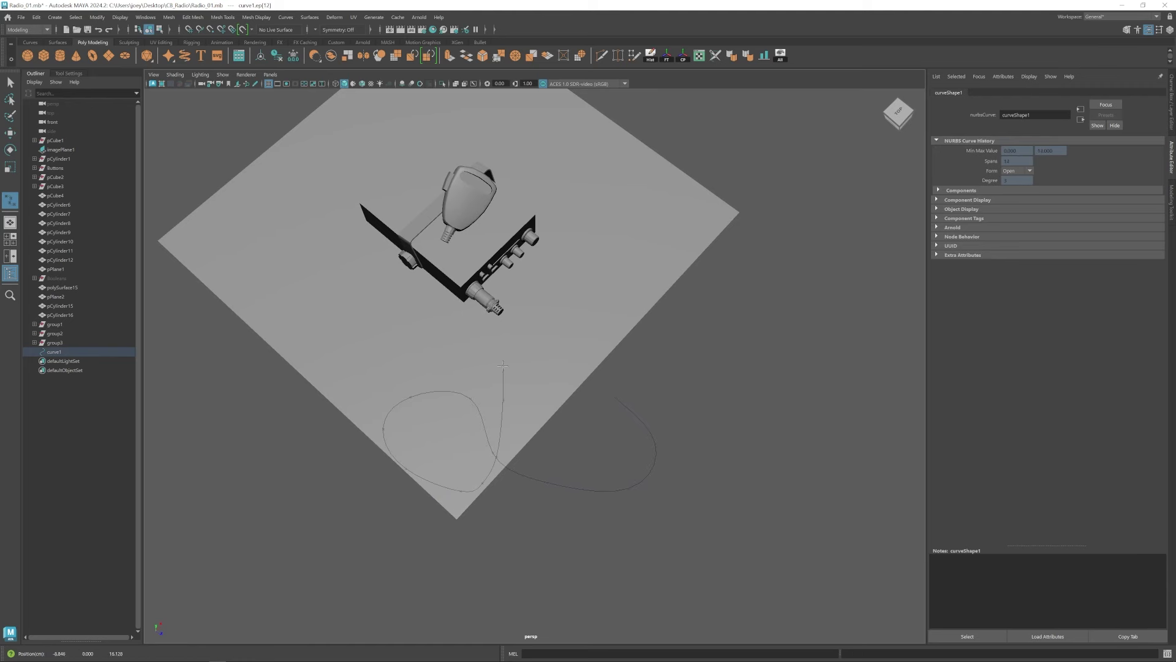
# Switch the cord curve to control vertices and reposition the selected points.
pyautogui.press('w')
pyautogui.keyDown('alt'); pyautogui.moveTo(513, 409); pyautogui.dragTo(484, 373); pyautogui.keyUp('alt')
pyautogui.moveTo(482, 367); pyautogui.dragTo(456, 343, button='right')
pyautogui.keyDown('alt'); pyautogui.moveTo(459, 325); pyautogui.dragTo(581, 333); pyautogui.keyUp('alt')
pyautogui.moveTo(427, 354); pyautogui.dragTo(453, 412)
pyautogui.moveTo(365, 260); pyautogui.dragTo(777, 536)
pyautogui.keyDown('alt'); pyautogui.moveTo(603, 362); pyautogui.dragTo(491, 421); pyautogui.keyUp('alt')
pyautogui.keyDown('alt'); pyautogui.moveTo(588, 459); pyautogui.dragTo(536, 415); pyautogui.keyUp('alt')
pyautogui.moveTo(470, 335); pyautogui.dragTo(470, 344)
# Move the control vertices at the curve's starting end to the tip of the connector's strain relief.
pyautogui.keyDown('alt'); pyautogui.moveTo(484, 361); pyautogui.dragTo(471, 417); pyautogui.keyUp('alt')
pyautogui.moveTo(480, 208); pyautogui.dragTo(474, 208)
pyautogui.keyDown('alt'); pyautogui.moveTo(410, 392); pyautogui.dragTo(527, 405); pyautogui.keyUp('alt')
pyautogui.moveTo(569, 291); pyautogui.dragTo(637, 392)
pyautogui.keyDown('alt'); pyautogui.moveTo(598, 422); pyautogui.dragTo(594, 441); pyautogui.keyUp('alt')
pyautogui.moveTo(650, 336); pyautogui.dragTo(625, 335)
pyautogui.moveTo(539, 294); pyautogui.dragTo(577, 310)
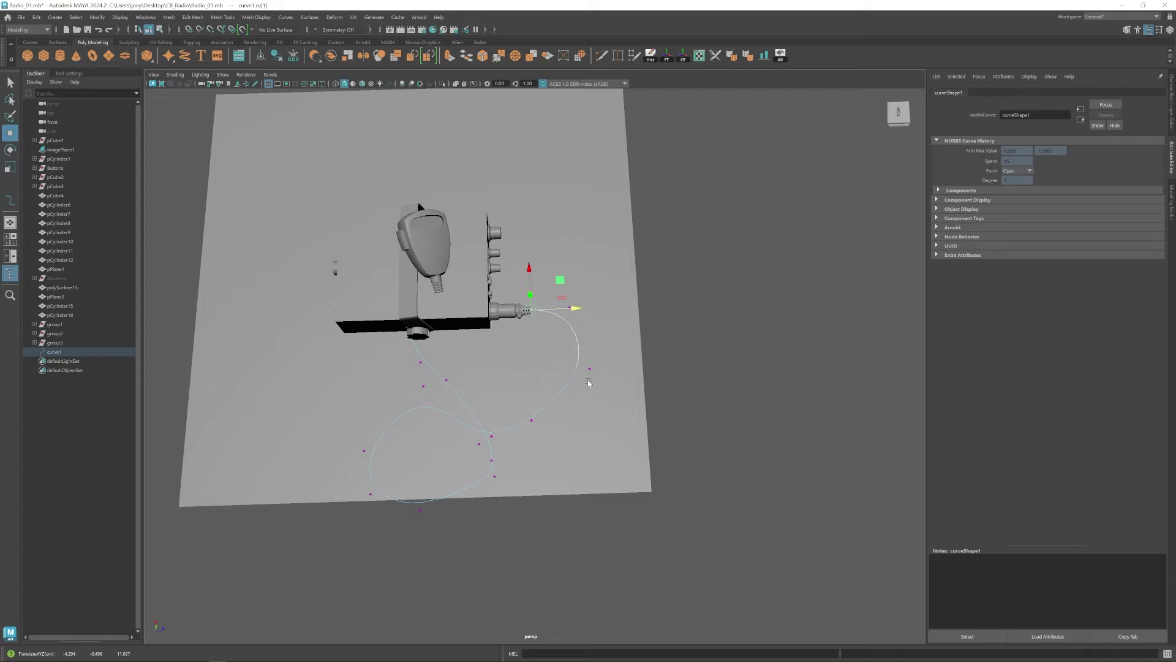
# Raise the cord curve's microphone-side control vertices from the ground toward the tip of the microphone's strain relief.
pyautogui.scroll(5, 365, 411)
pyautogui.keyDown('alt'); pyautogui.moveTo(588, 384); pyautogui.dragTo(442, 306); pyautogui.keyUp('alt')
pyautogui.keyDown('alt'); pyautogui.moveTo(576, 465); pyautogui.dragTo(312, 342); pyautogui.keyUp('alt')
pyautogui.moveTo(415, 317); pyautogui.dragTo(414, 341)
pyautogui.keyDown('alt'); pyautogui.moveTo(423, 355); pyautogui.dragTo(433, 389); pyautogui.keyUp('alt')
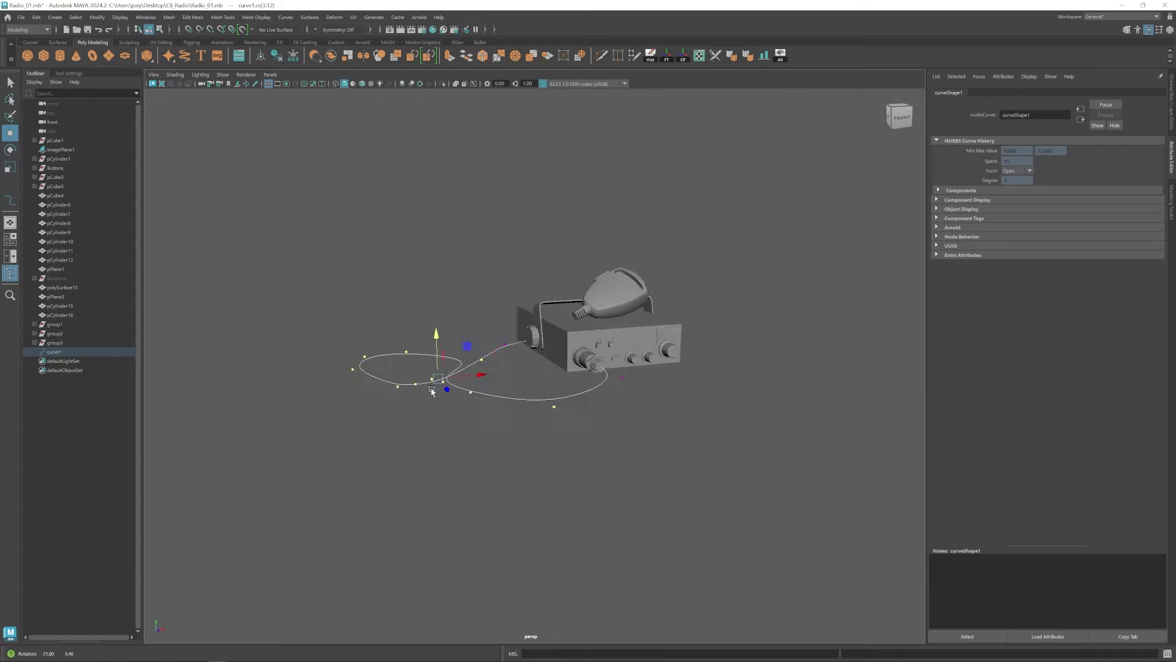
pyautogui.moveTo(502, 307); pyautogui.dragTo(579, 380)
pyautogui.keyDown('alt'); pyautogui.moveTo(551, 422); pyautogui.dragTo(566, 368); pyautogui.keyUp('alt')
pyautogui.moveTo(578, 319); pyautogui.dragTo(578, 293)
pyautogui.moveTo(514, 287)
pyautogui.keyDown('alt'); pyautogui.mouseDown()
pyautogui.moveTo(625, 354)
pyautogui.moveTo(521, 306)
pyautogui.moveTo(579, 325)
pyautogui.moveTo(603, 310)
pyautogui.mouseUp(); pyautogui.keyUp('alt')
# Align the cord curve's end control vertices with the microphone's strain relief in shaded view.
pyautogui.click(335, 83)
pyautogui.hotkey('ctrl', 'z')
pyautogui.press('5')
pyautogui.moveTo(604, 311)
pyautogui.keyDown('alt'); pyautogui.mouseDown()
pyautogui.moveTo(520, 391)
pyautogui.moveTo(399, 380)
pyautogui.mouseUp(); pyautogui.keyUp('alt')
pyautogui.scroll(5, 398, 380)
pyautogui.moveTo(482, 355); pyautogui.dragTo(477, 363)
pyautogui.moveTo(592, 347)
pyautogui.keyDown('alt'); pyautogui.mouseDown()
pyautogui.moveTo(465, 428)
pyautogui.moveTo(436, 478)
pyautogui.moveTo(593, 326)
pyautogui.mouseUp(); pyautogui.keyUp('alt')
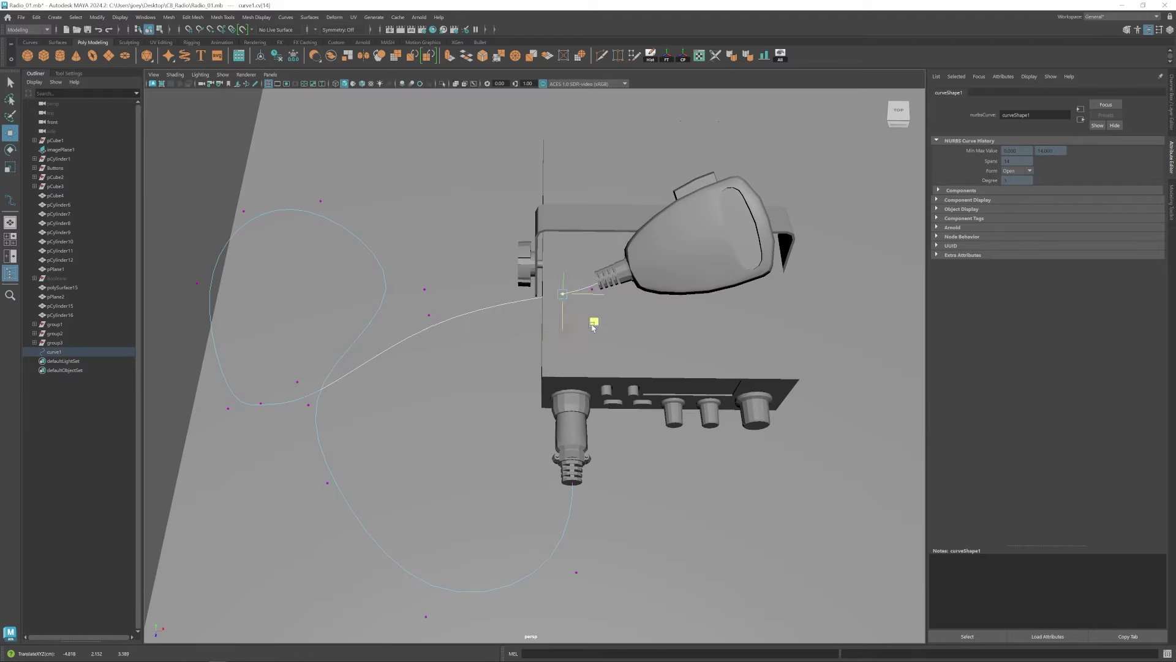
# Delete surplus control vertices from the cord curve to smooth its loop, and finish editing its points.
pyautogui.keyDown('alt'); pyautogui.moveTo(523, 369); pyautogui.dragTo(515, 307); pyautogui.keyUp('alt')
pyautogui.keyDown('alt'); pyautogui.moveTo(515, 307); pyautogui.dragTo(533, 392); pyautogui.keyUp('alt')
pyautogui.moveTo(442, 442); pyautogui.dragTo(428, 374)
pyautogui.press('Delete')
pyautogui.moveTo(315, 294); pyautogui.dragTo(424, 433)
pyautogui.keyDown('alt'); pyautogui.moveTo(421, 361); pyautogui.dragTo(484, 294); pyautogui.keyUp('alt')
pyautogui.click(570, 379)
pyautogui.keyDown('alt'); pyautogui.moveTo(570, 380); pyautogui.dragTo(588, 408); pyautogui.keyUp('alt')
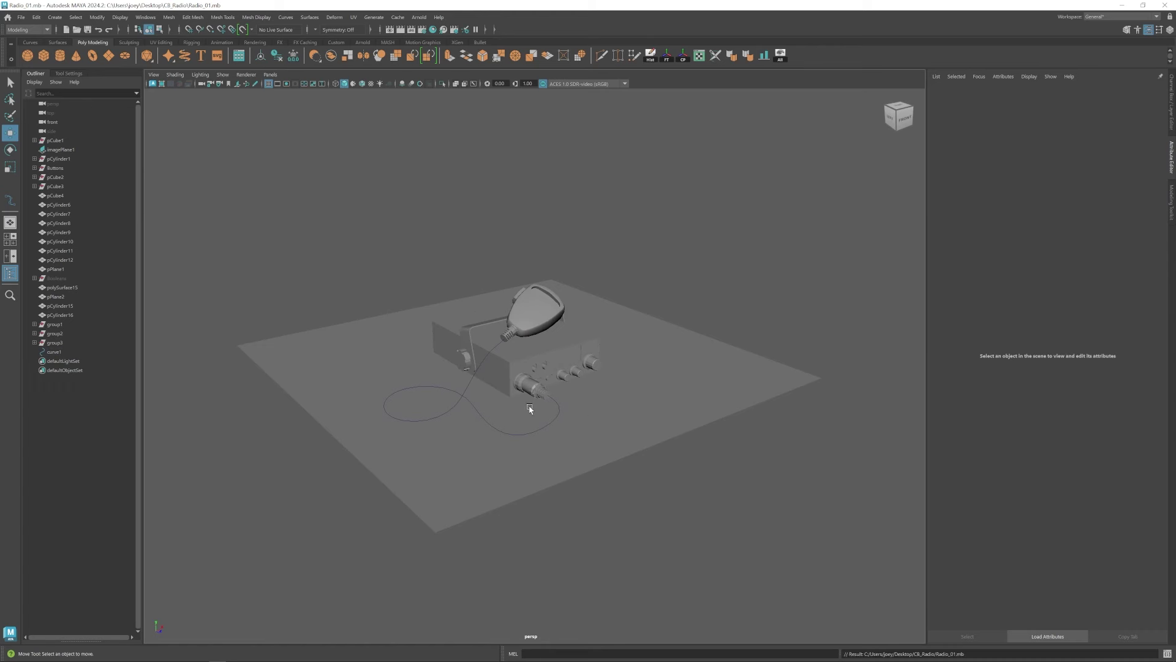
# Create a polygon helix and match its position and orientation to the connector's strain relief.
pyautogui.scroll(3, 530, 408)
pyautogui.keyDown('alt'); pyautogui.moveTo(418, 337); pyautogui.dragTo(430, 309, button='middle'); pyautogui.keyUp('alt')
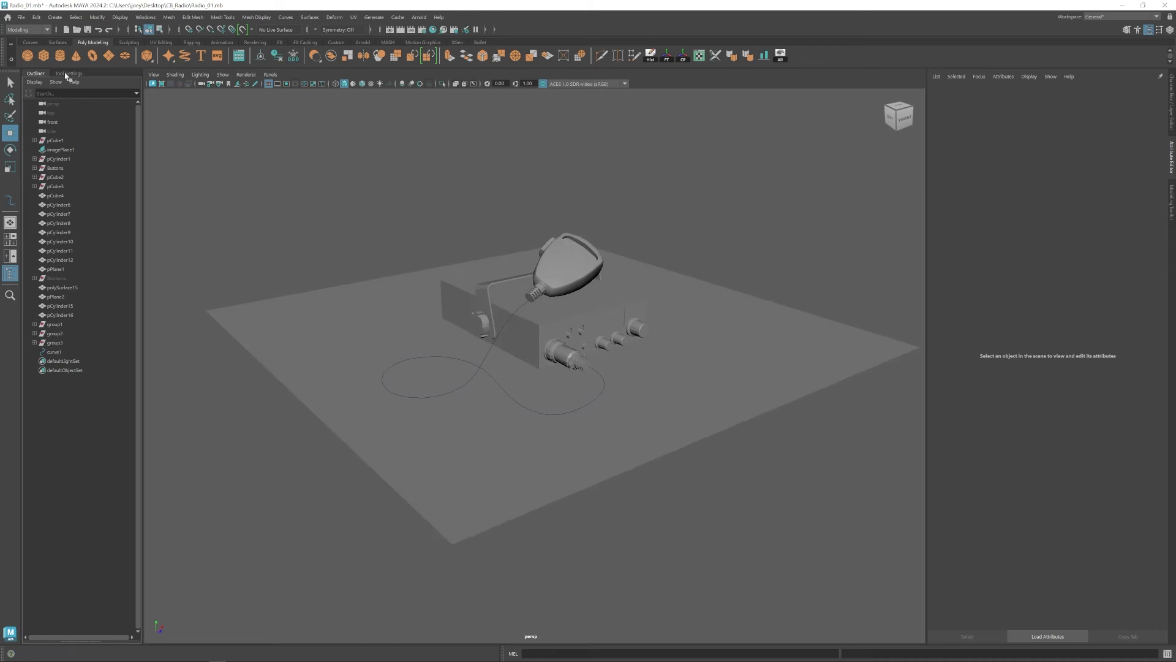
pyautogui.click(54, 17)
pyautogui.moveTo(110, 52)
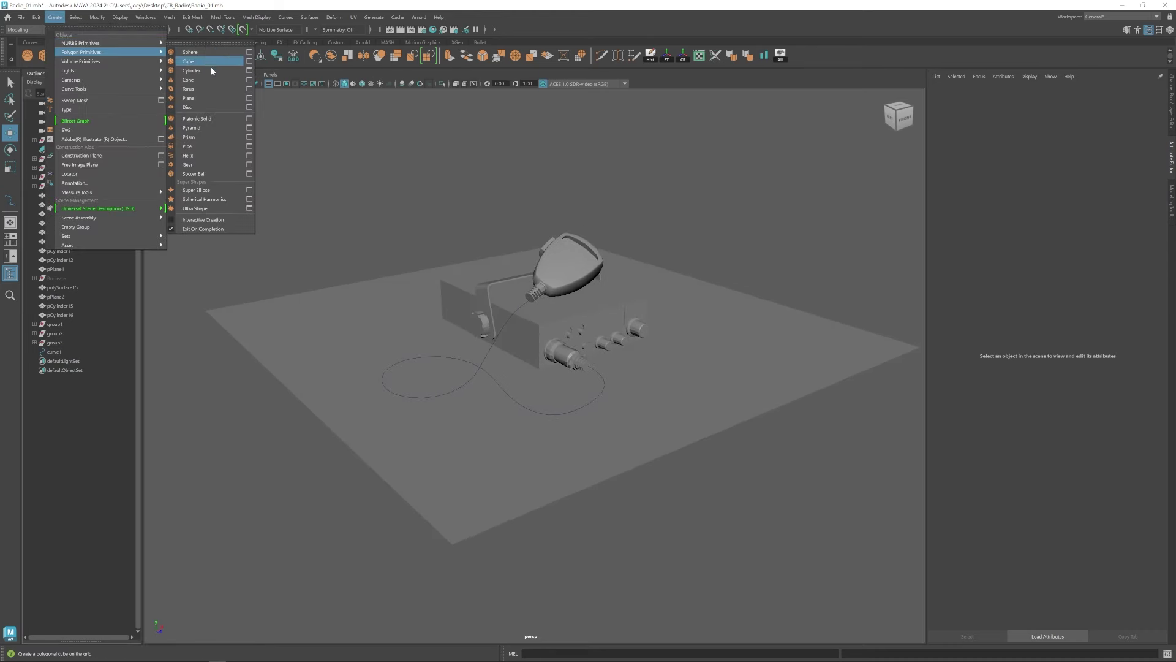
pyautogui.click(188, 155)
pyautogui.keyDown('alt'); pyautogui.moveTo(514, 367); pyautogui.dragTo(526, 339); pyautogui.keyUp('alt')
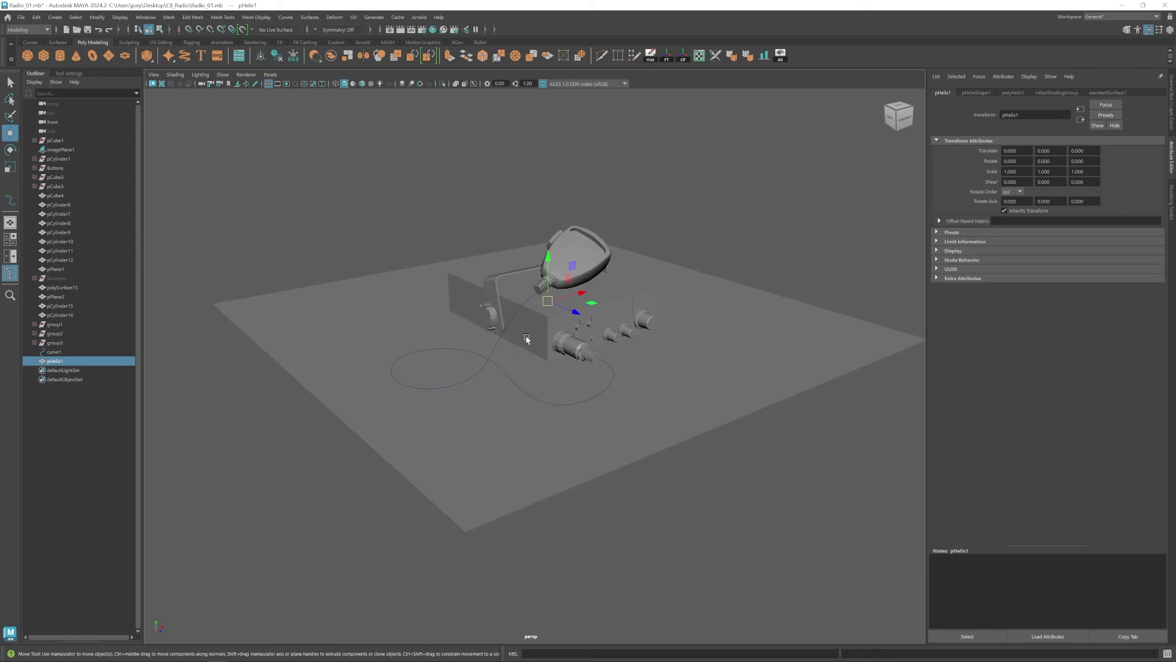
pyautogui.keyDown('shift'); pyautogui.click(588, 360); pyautogui.keyUp('shift')
pyautogui.click(764, 56)
pyautogui.scroll(4, 593, 362)
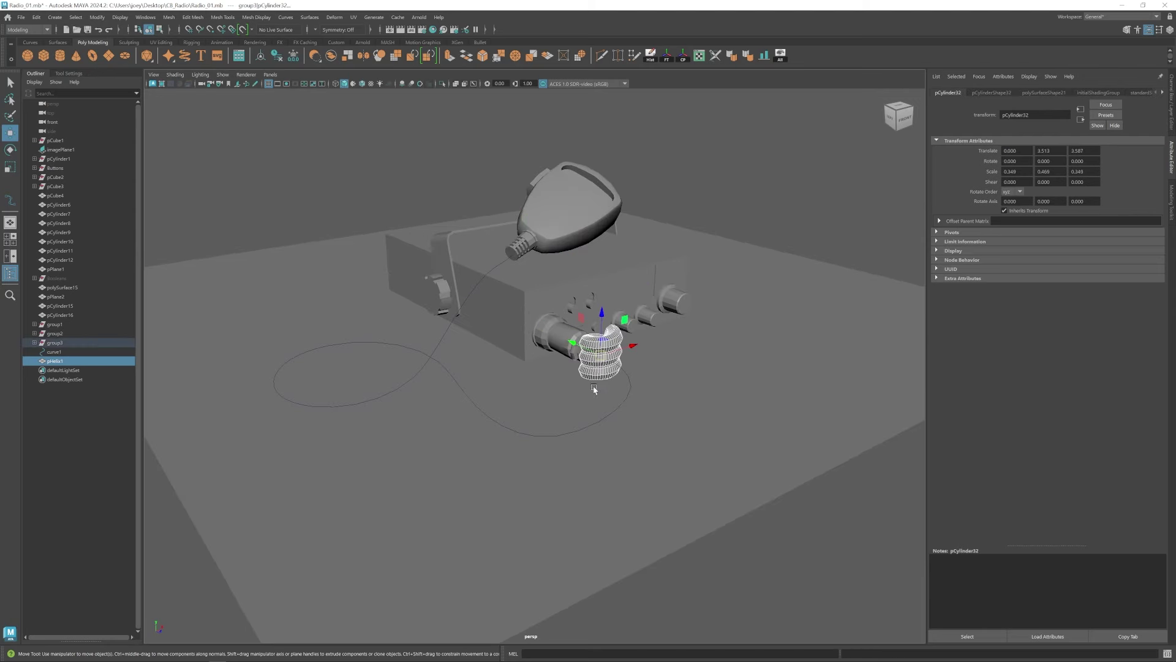
# Set the helix to 20 coils with a height of about 40, and scale it down uniformly.
pyautogui.click(605, 370)
pyautogui.press('r')
pyautogui.click(1013, 93)
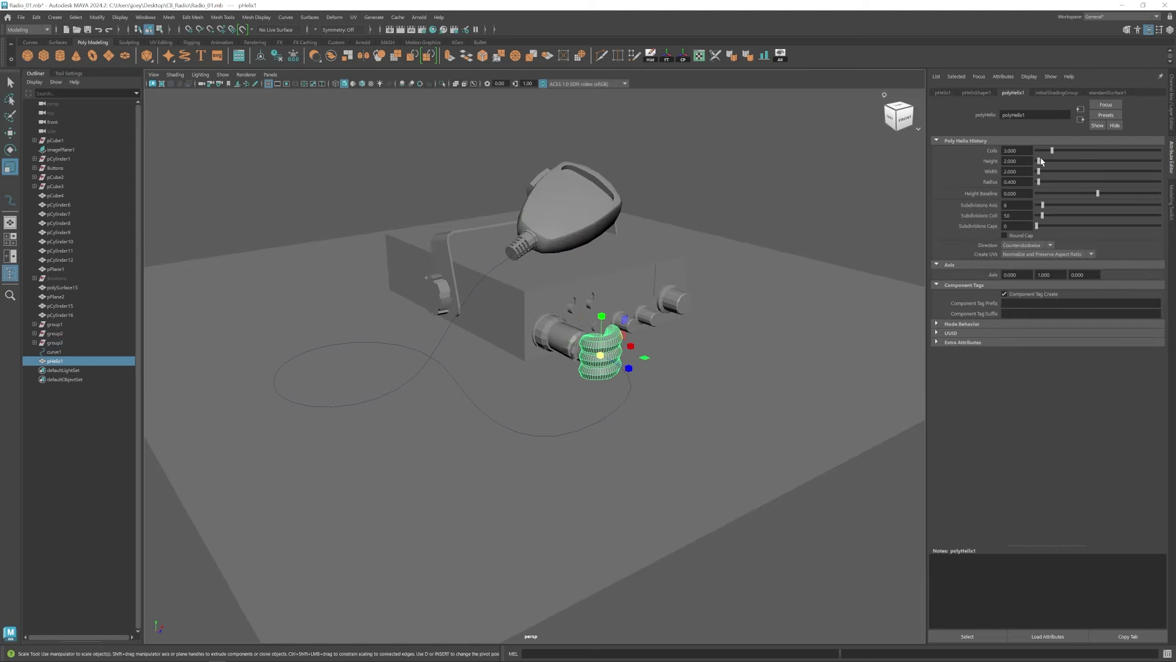
pyautogui.moveTo(1040, 162); pyautogui.dragTo(1161, 150)
pyautogui.keyDown('alt'); pyautogui.moveTo(758, 383); pyautogui.dragTo(532, 360, button='right'); pyautogui.keyUp('alt')
pyautogui.moveTo(551, 363); pyautogui.dragTo(462, 363)
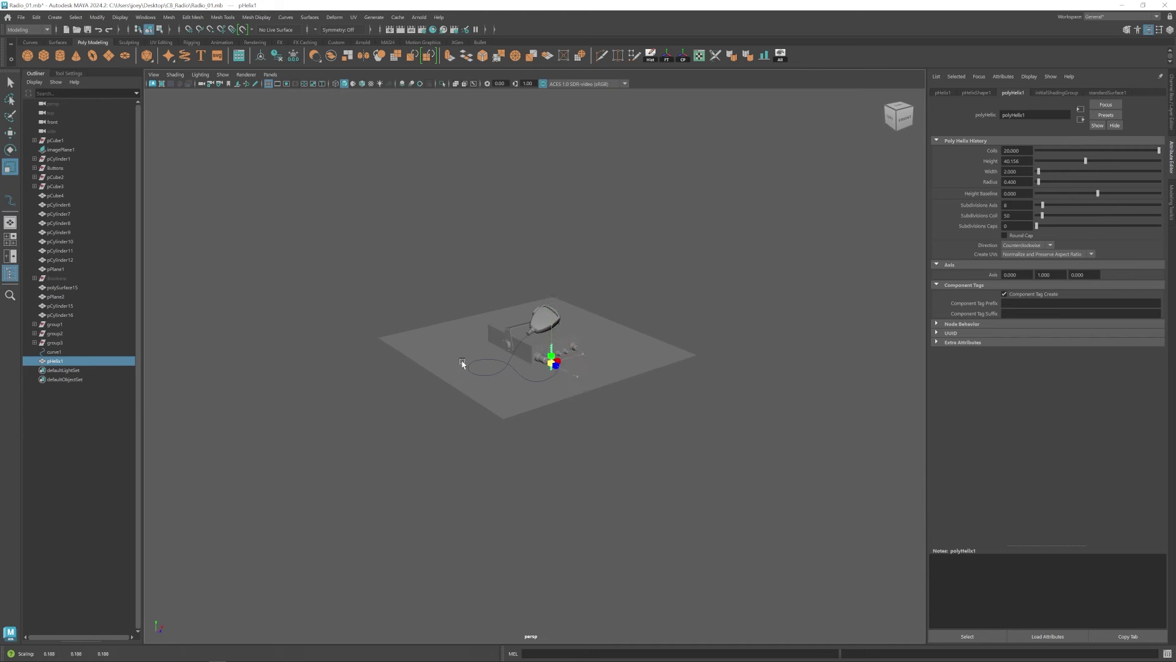
pyautogui.hotkey('ctrl', 'z')
pyautogui.keyDown('alt'); pyautogui.moveTo(463, 364); pyautogui.dragTo(719, 435, button='right'); pyautogui.keyUp('alt')
pyautogui.keyDown('alt'); pyautogui.moveTo(719, 435); pyautogui.dragTo(687, 445, button='middle'); pyautogui.keyUp('alt')
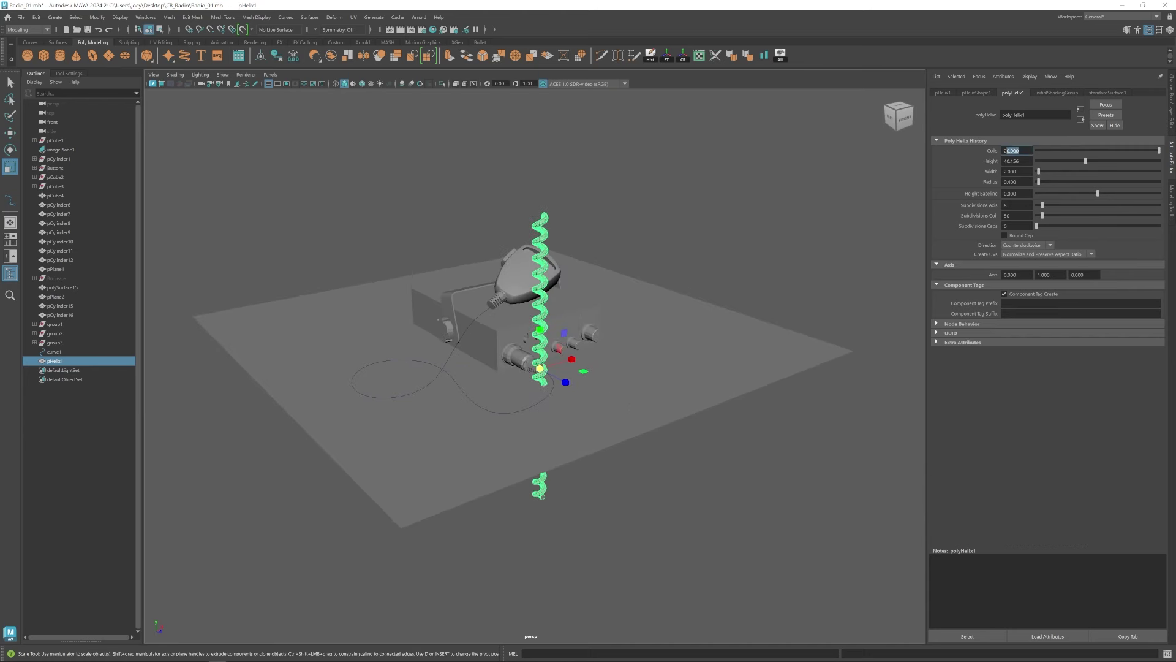
# Try a helix height of about 62 with 60 and with 55 coils.
pyautogui.write('60')
pyautogui.press('Return')
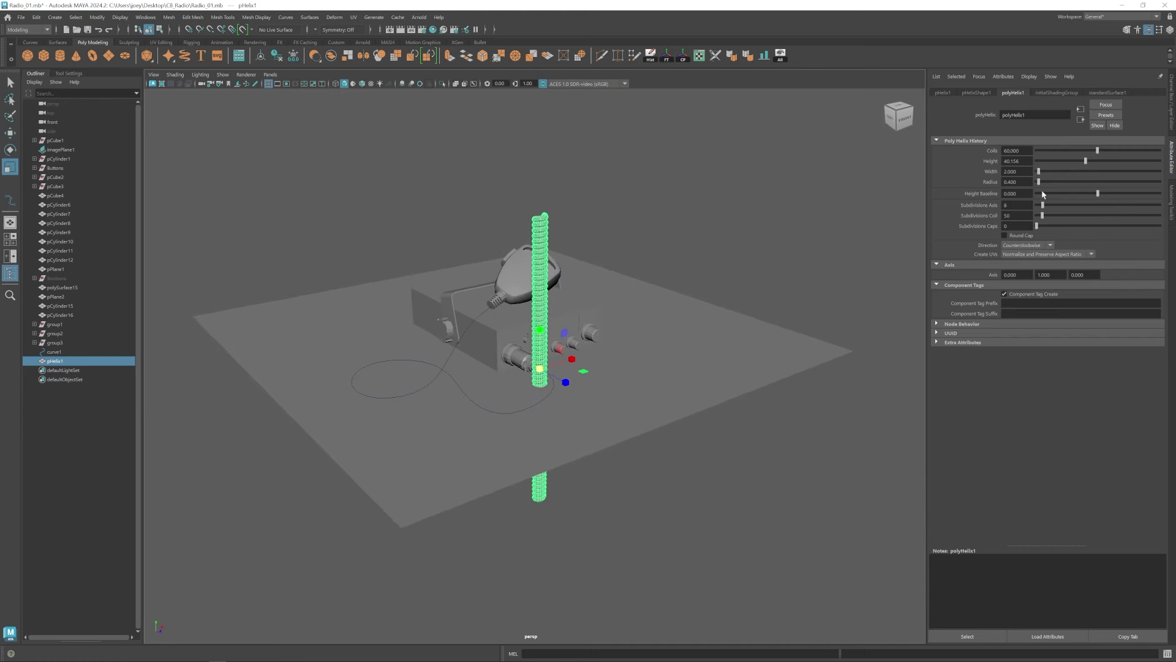
pyautogui.moveTo(1085, 161); pyautogui.dragTo(1113, 161)
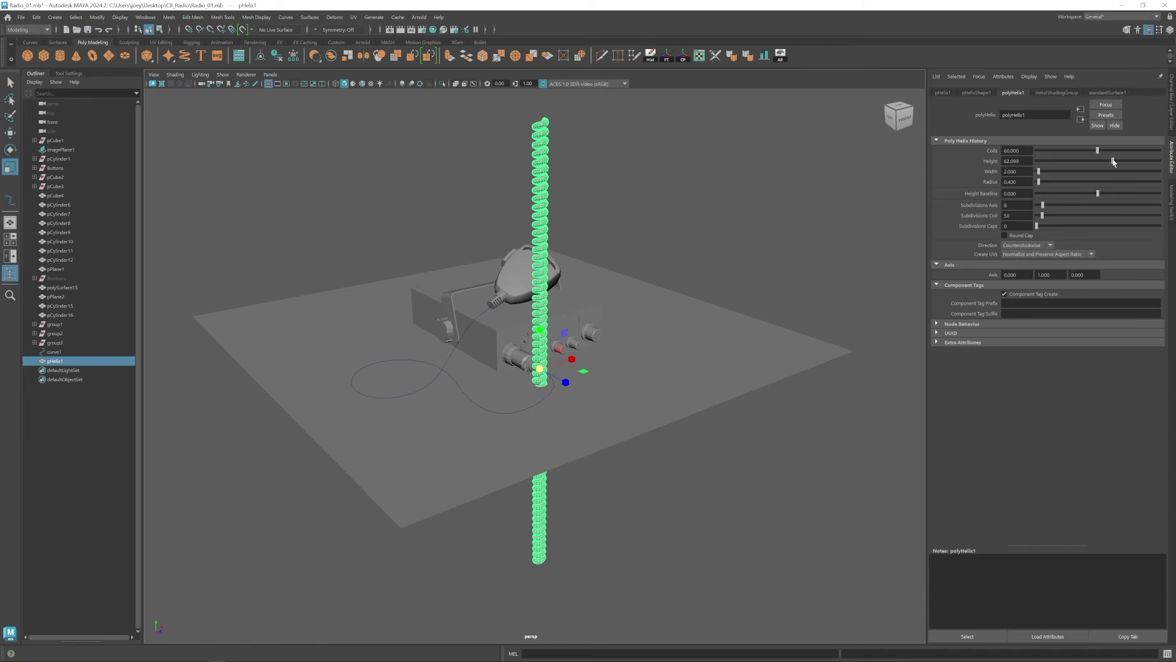
pyautogui.write('55')
pyautogui.press('Return')
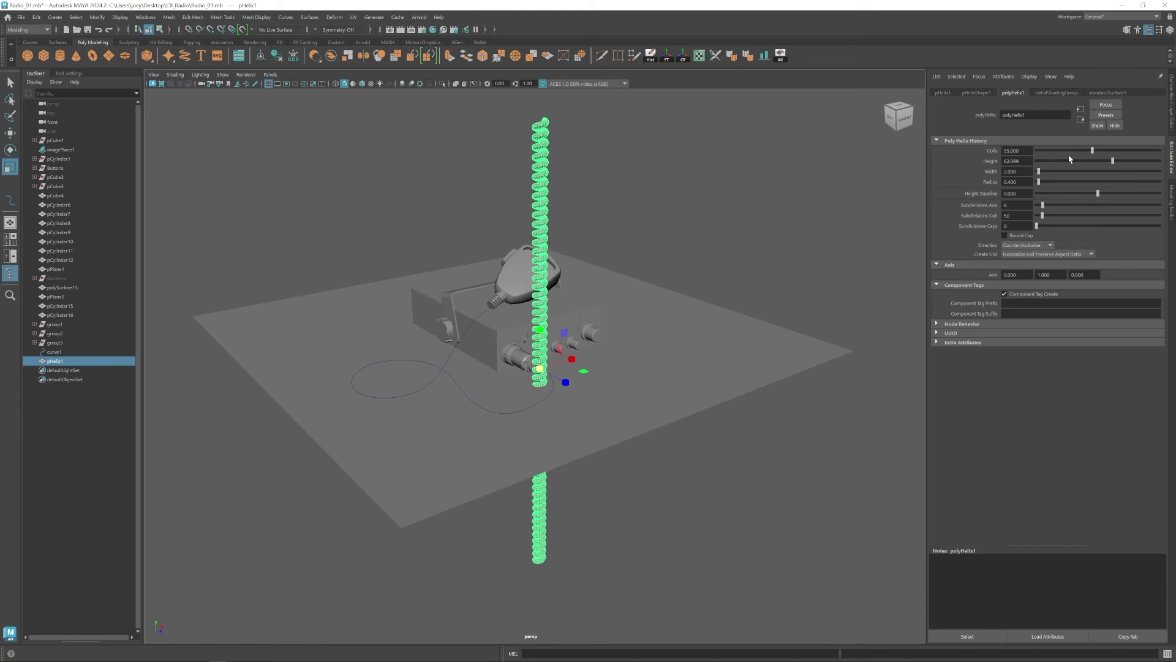
pyautogui.press('e')
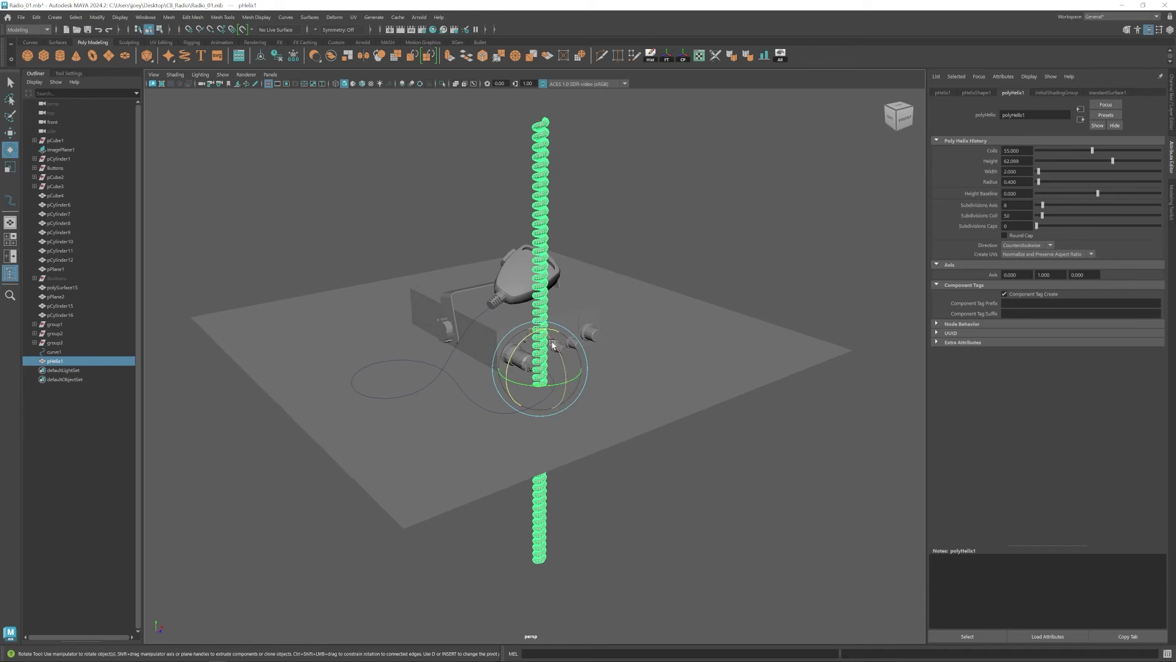
pyautogui.moveTo(547, 387)
pyautogui.keyDown('alt'); pyautogui.mouseDown()
pyautogui.moveTo(525, 372)
pyautogui.moveTo(556, 390)
pyautogui.moveTo(554, 367)
pyautogui.mouseUp(); pyautogui.keyUp('alt')
# Set the helix's height to 55 and its number of coils to 45.
pyautogui.write('55')
pyautogui.press('Return')
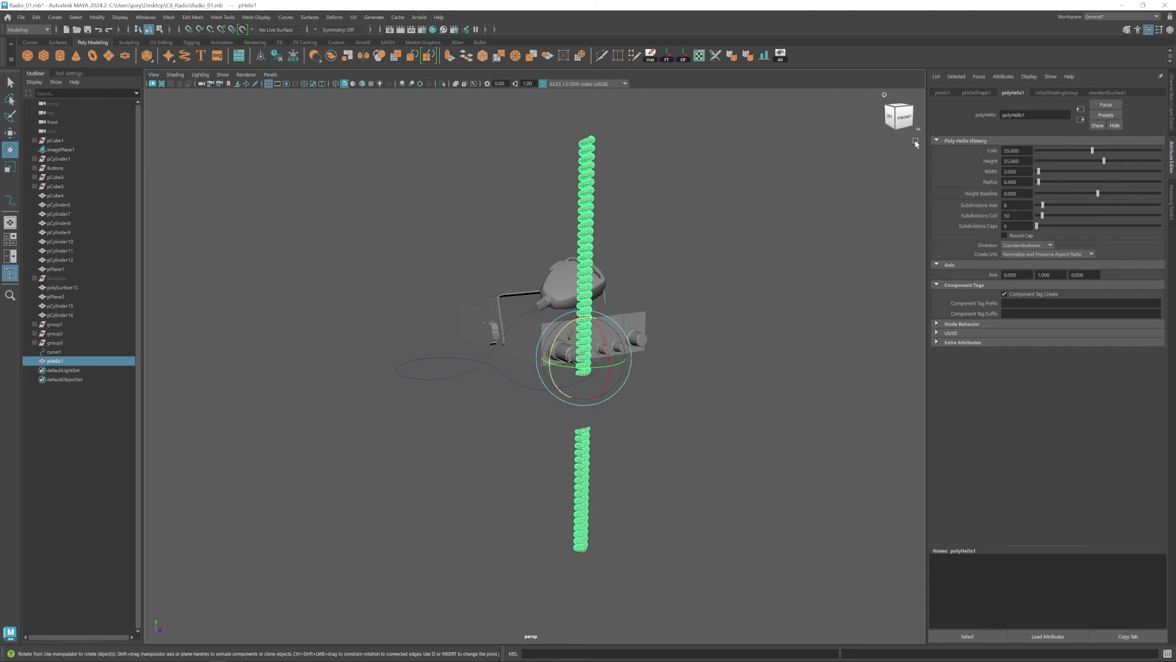
pyautogui.write('50')
pyautogui.press('Return')
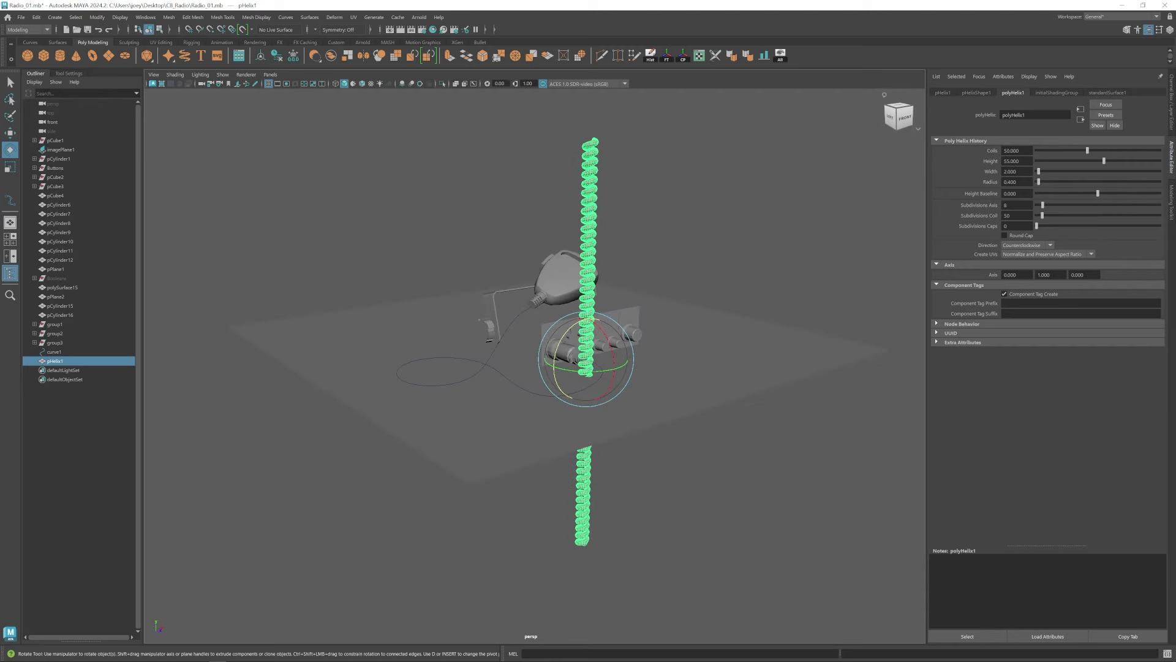
pyautogui.write('45')
pyautogui.press('Return')
pyautogui.press('w')
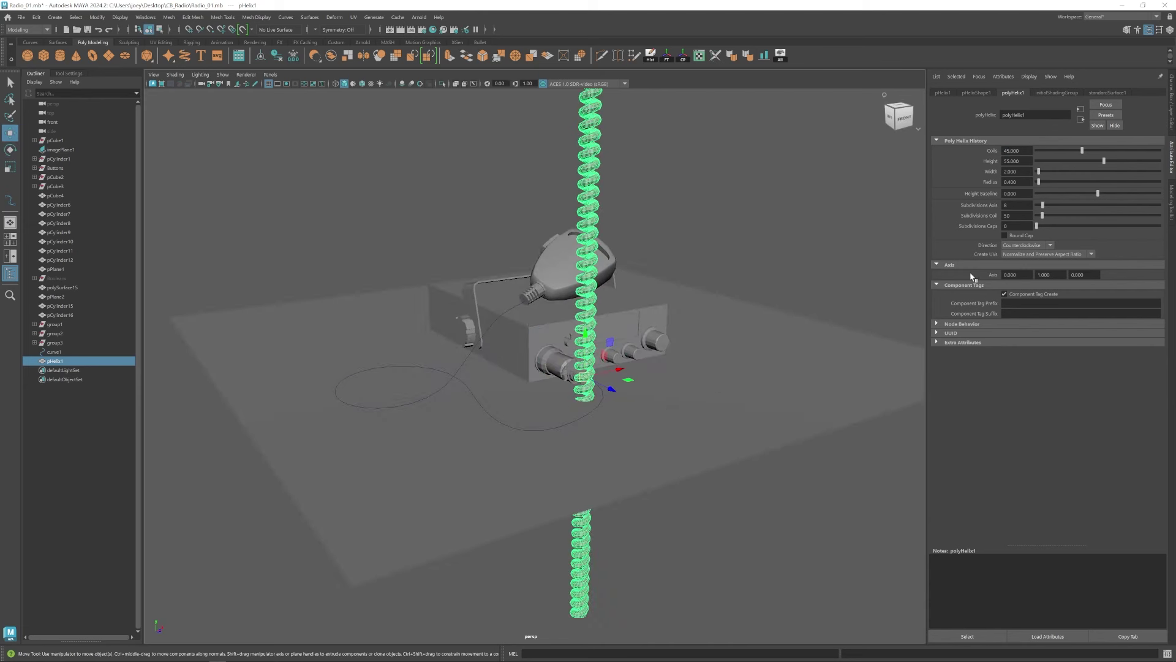
# Reduce the helix's coil subdivisions to 10.
pyautogui.keyDown('alt'); pyautogui.moveTo(861, 237); pyautogui.dragTo(851, 282, button='middle'); pyautogui.keyUp('alt')
pyautogui.write('20')
pyautogui.press('Return')
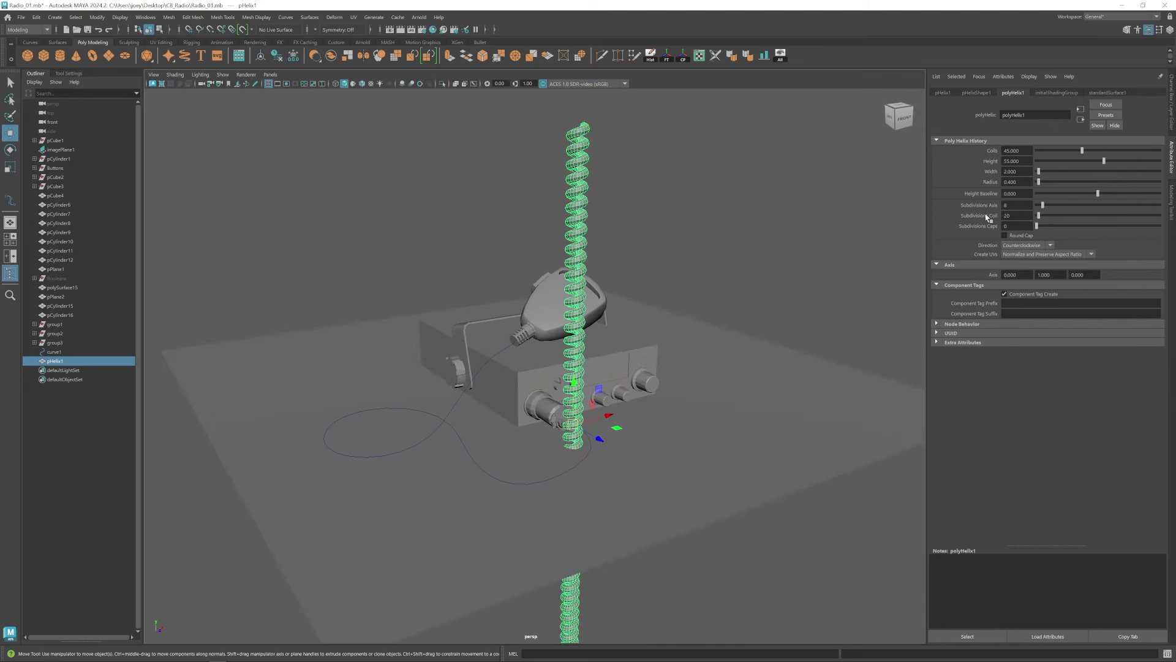
pyautogui.write('10')
pyautogui.press('Return')
# Examine the coil density and shape of the helix up close and beside the cord curve.
pyautogui.keyDown('alt'); pyautogui.moveTo(527, 215); pyautogui.dragTo(569, 236); pyautogui.keyUp('alt')
pyautogui.click(751, 210)
pyautogui.scroll(-3, 601, 301)
pyautogui.keyDown('alt'); pyautogui.moveTo(662, 361); pyautogui.dragTo(567, 341); pyautogui.keyUp('alt')
pyautogui.scroll(5, 600, 301)
pyautogui.click(608, 315)
pyautogui.scroll(-3, 612, 325)
pyautogui.keyDown('alt'); pyautogui.moveTo(571, 451); pyautogui.dragTo(498, 415); pyautogui.keyUp('alt')
pyautogui.scroll(-4, 483, 402)
pyautogui.scroll(4, 498, 415)
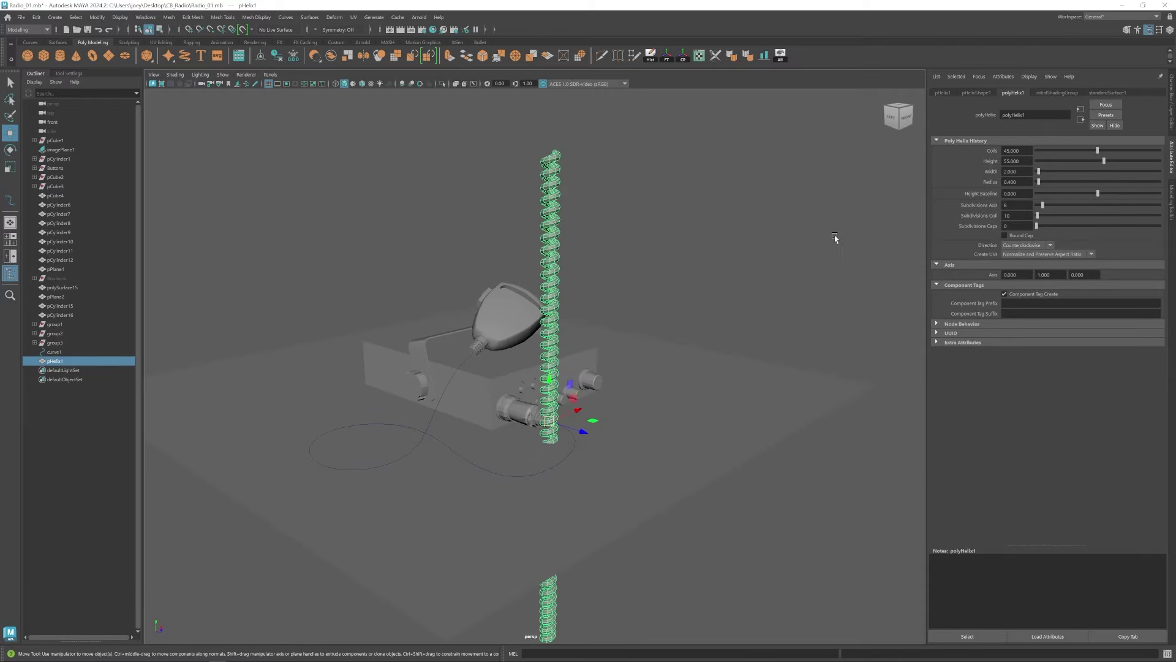
# Attach the helix to the cord curve as a motion path with Follow enabled, front axis Y and up axis X.
pyautogui.keyDown('alt'); pyautogui.moveTo(598, 376); pyautogui.dragTo(598, 357, button='middle'); pyautogui.keyUp('alt')
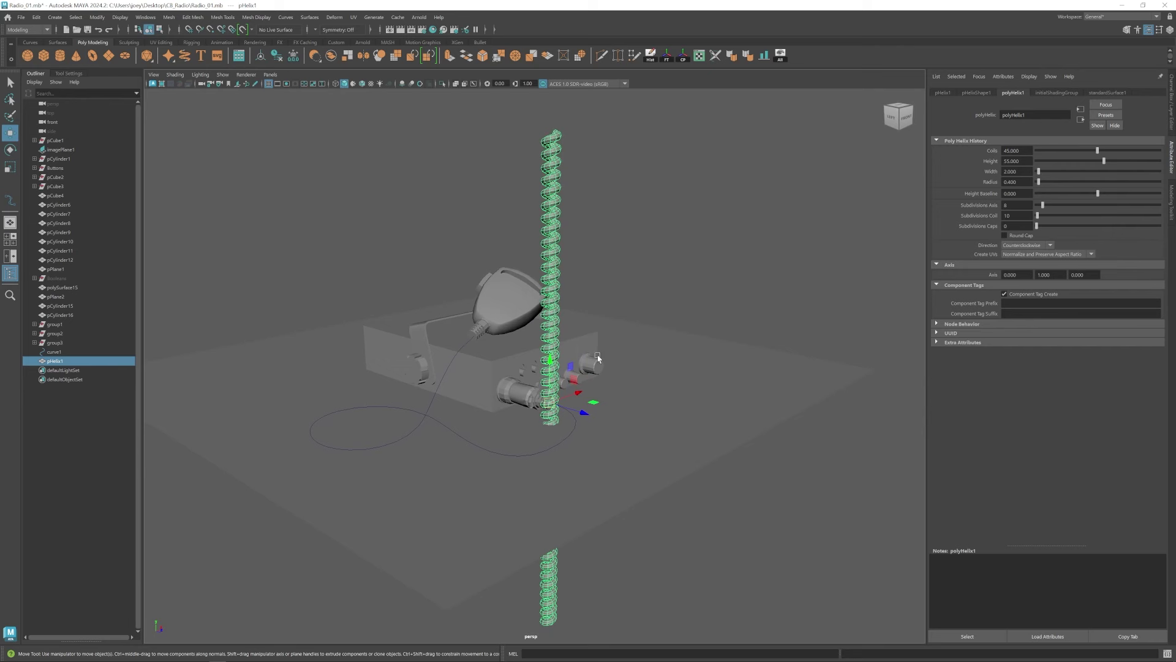
pyautogui.keyDown('shift'); pyautogui.click(431, 411); pyautogui.keyUp('shift')
pyautogui.click(45, 29)
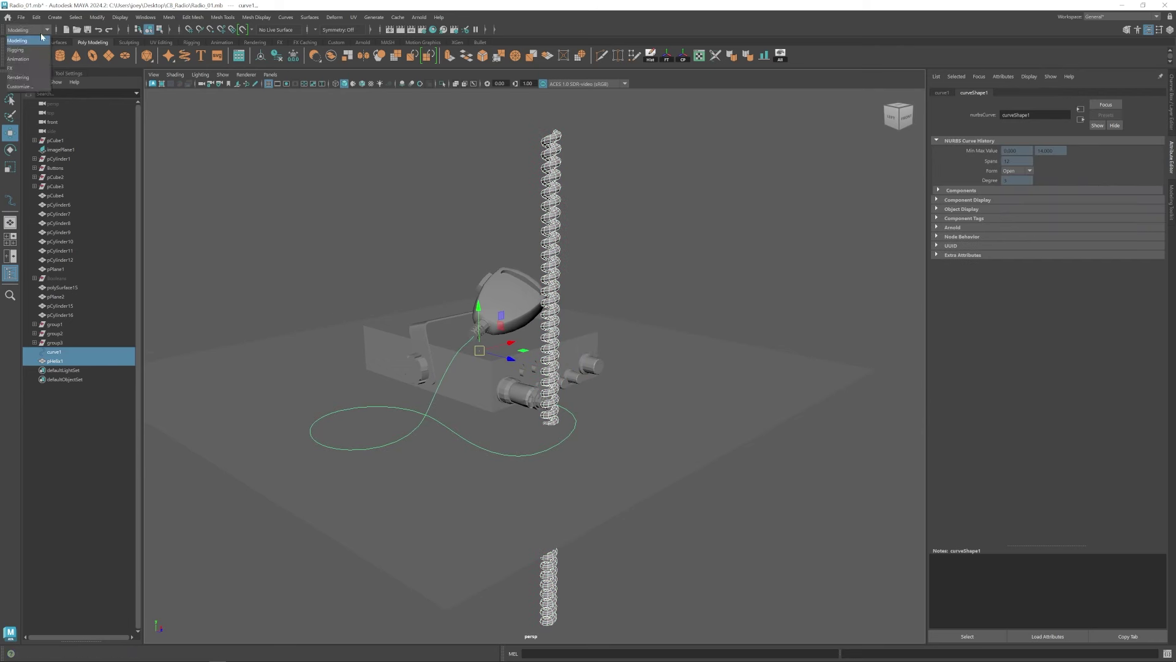
pyautogui.click(21, 59)
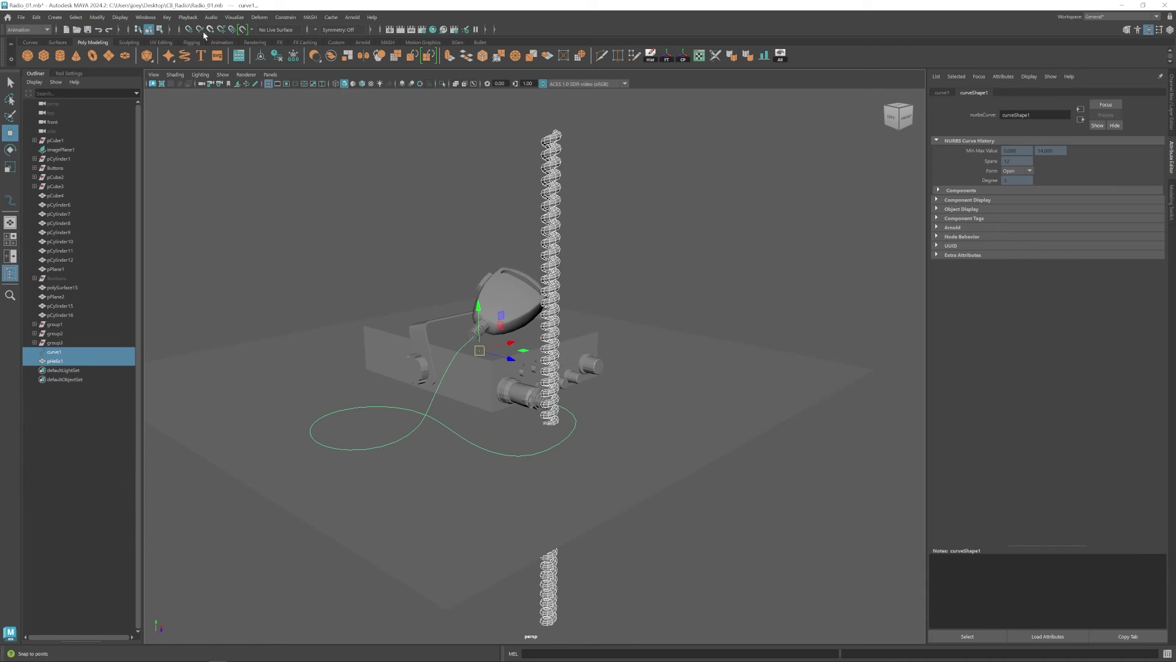
pyautogui.click(292, 17)
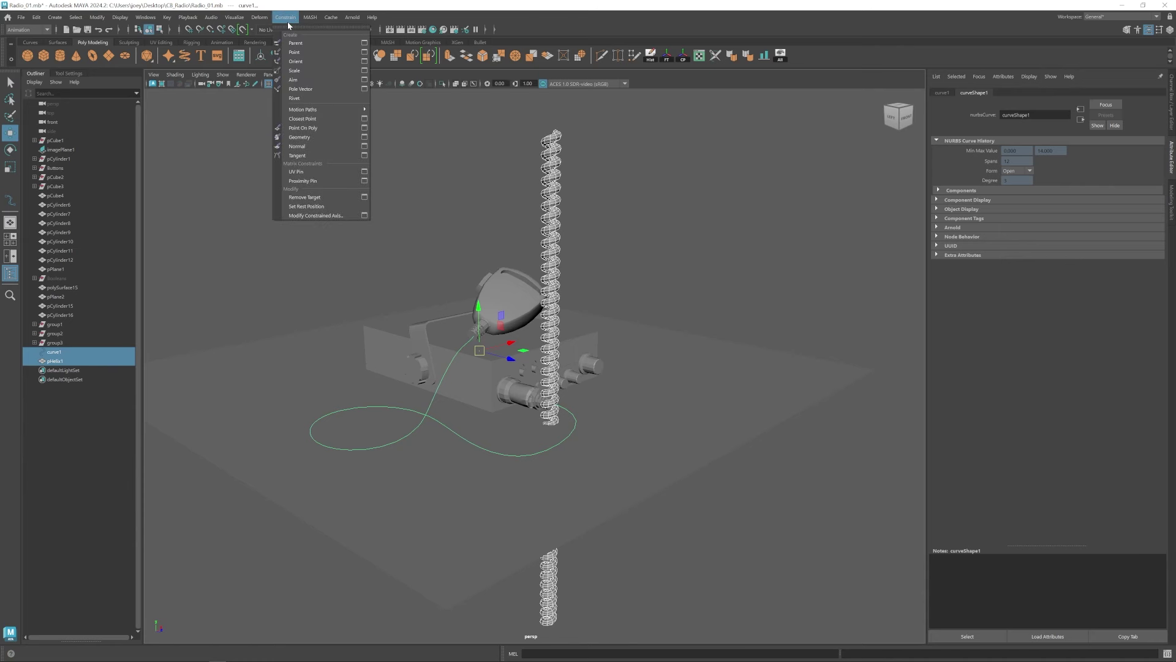
pyautogui.moveTo(332, 110)
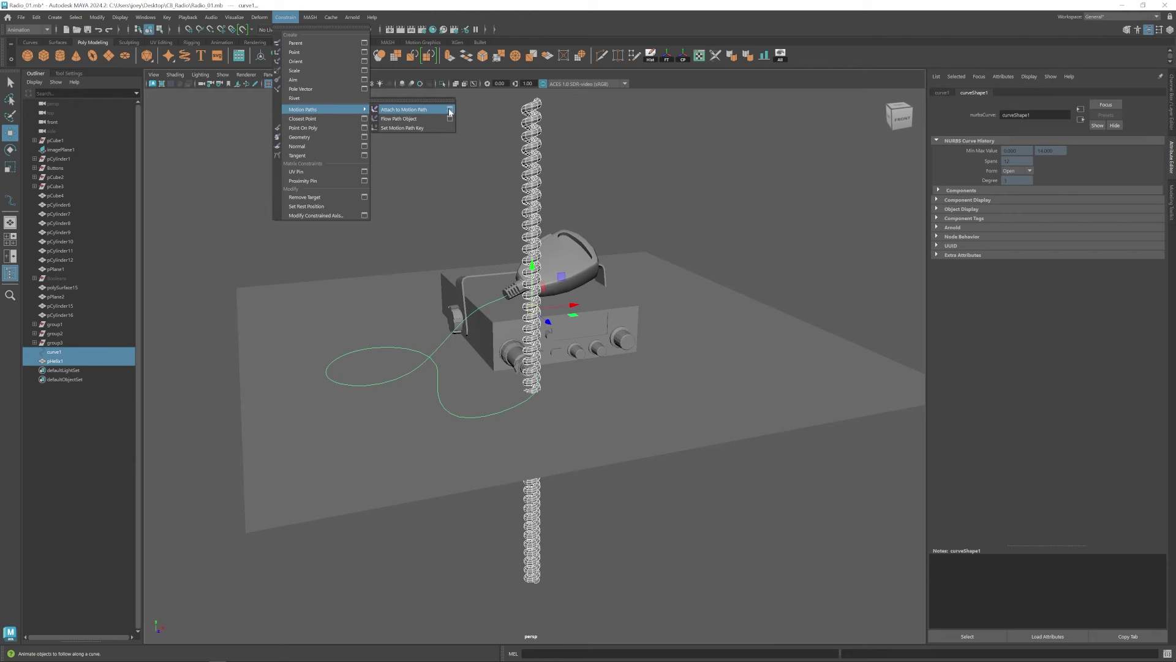
pyautogui.click(449, 110)
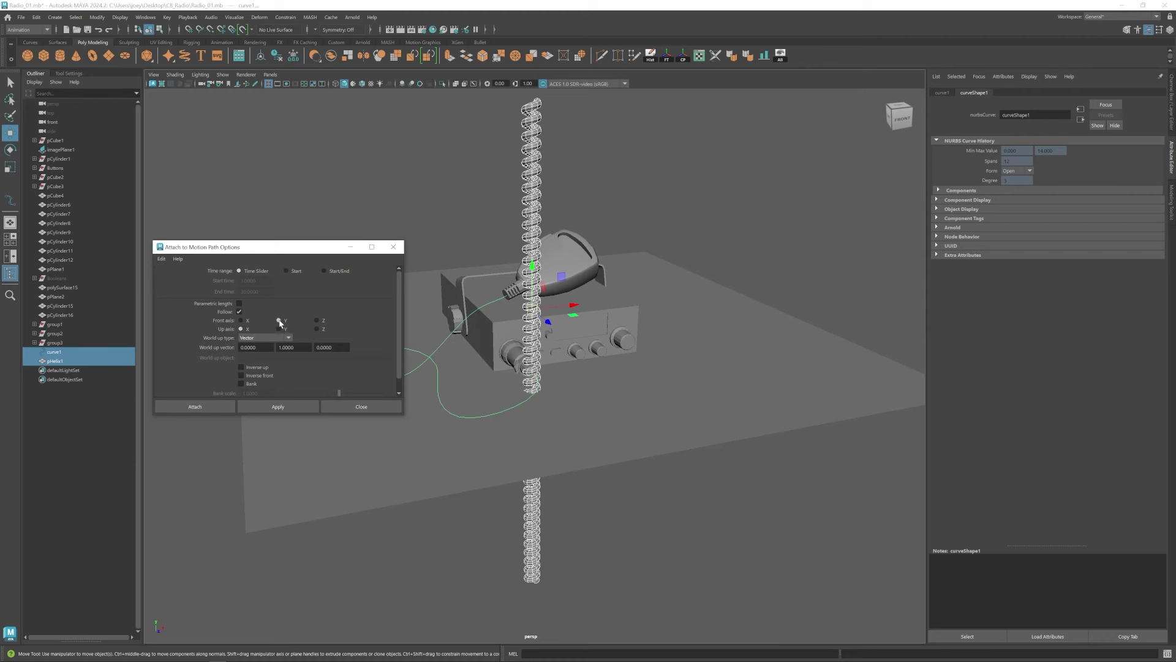
pyautogui.click(194, 407)
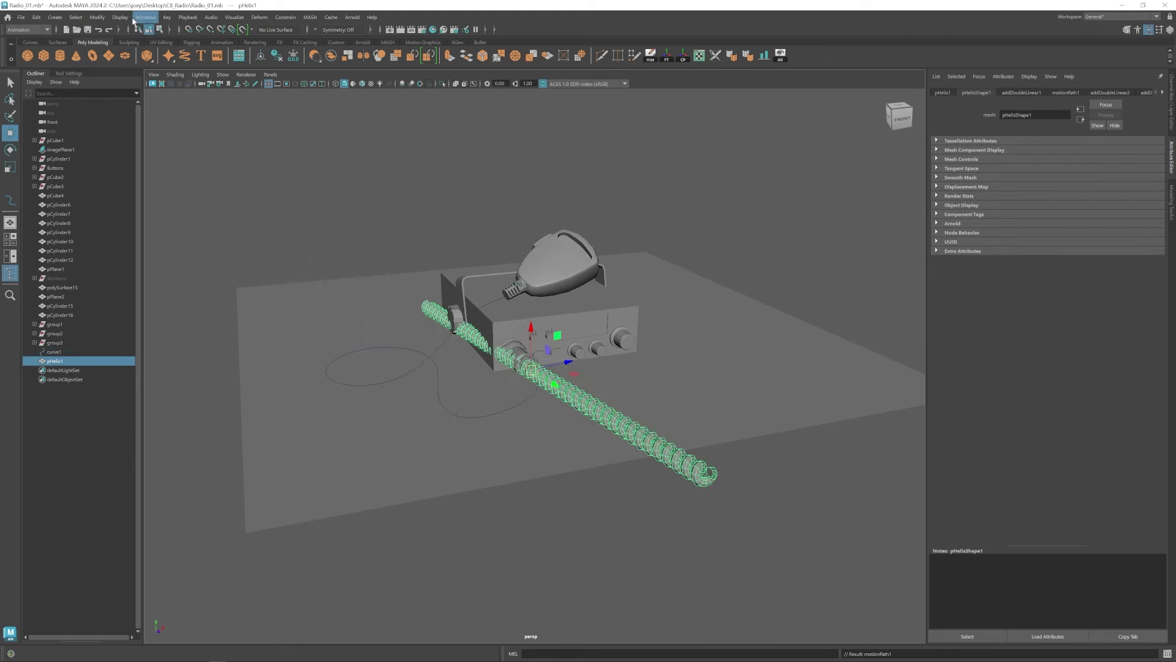
# Show the Time Slider and place the current time at frame 1.
pyautogui.click(145, 17)
pyautogui.moveTo(172, 112)
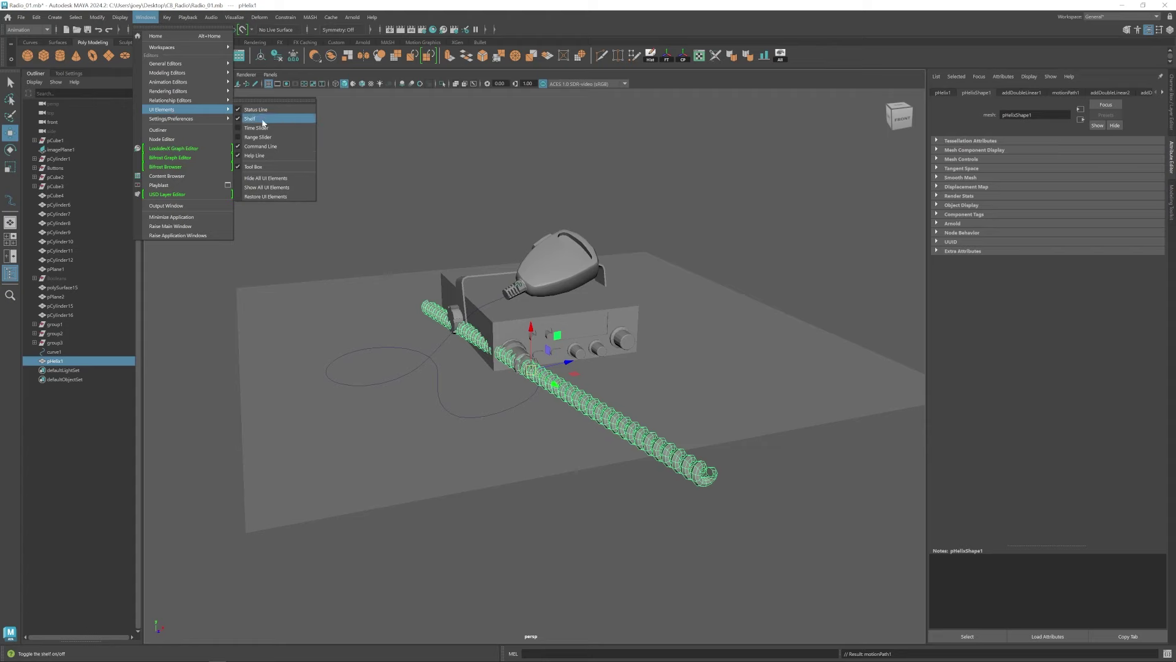
pyautogui.click(258, 128)
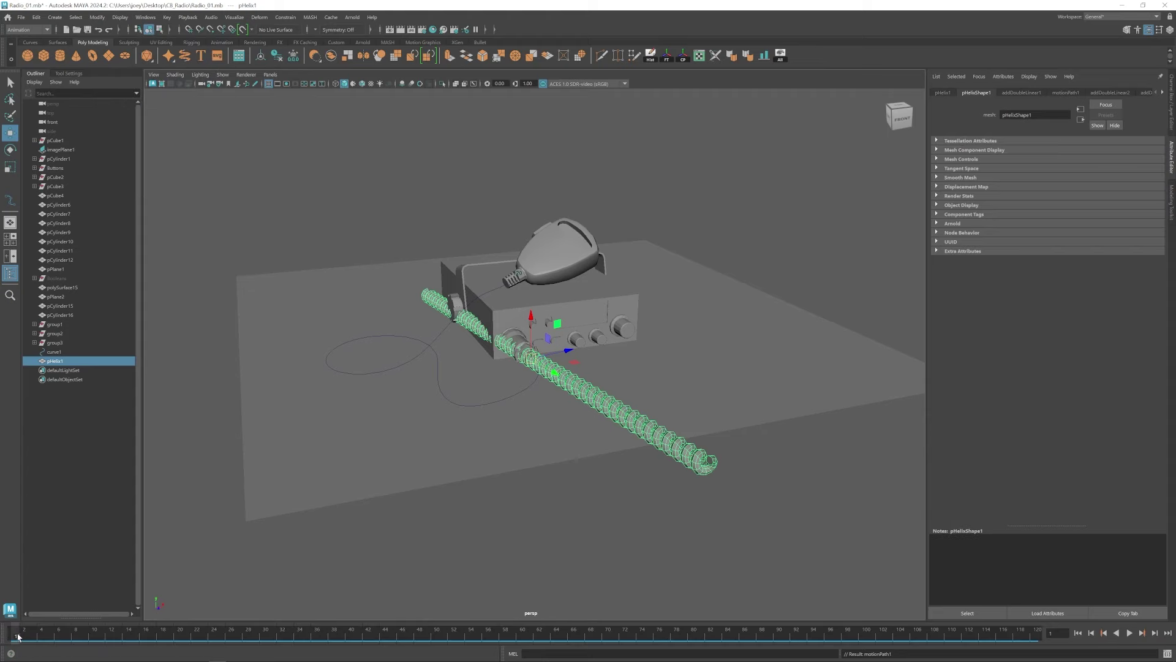
pyautogui.moveTo(18, 636)
pyautogui.mouseDown()
pyautogui.moveTo(530, 643)
pyautogui.moveTo(699, 658)
pyautogui.moveTo(613, 640)
pyautogui.moveTo(16, 637)
pyautogui.mouseUp()
pyautogui.press('w')
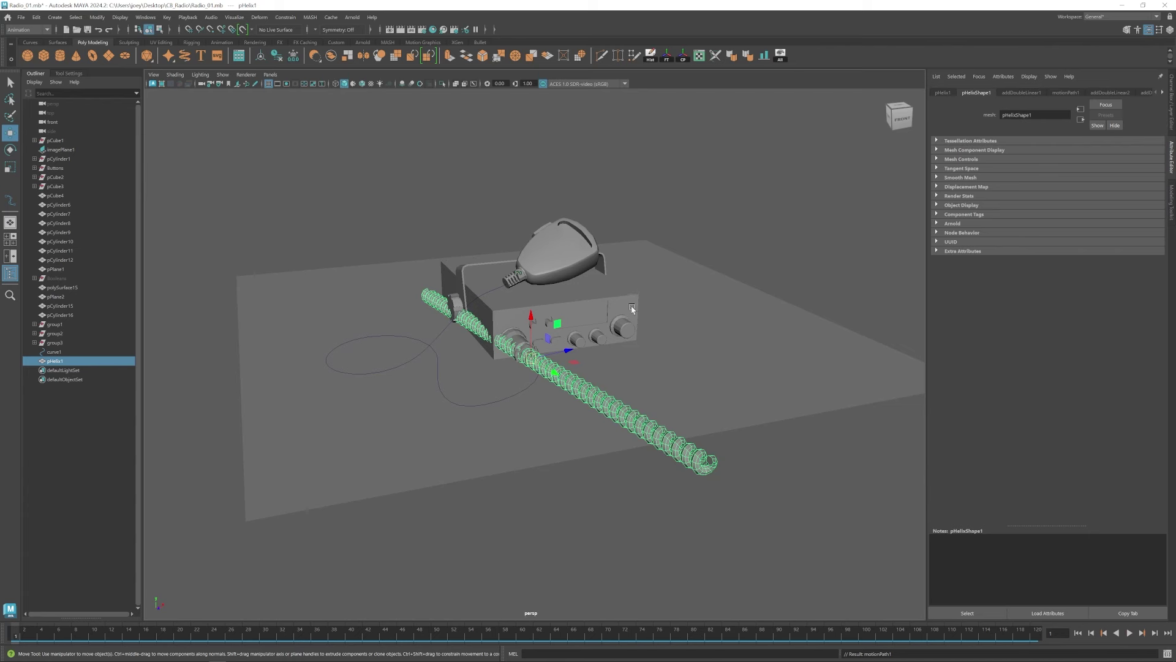
pyautogui.click(1171, 126)
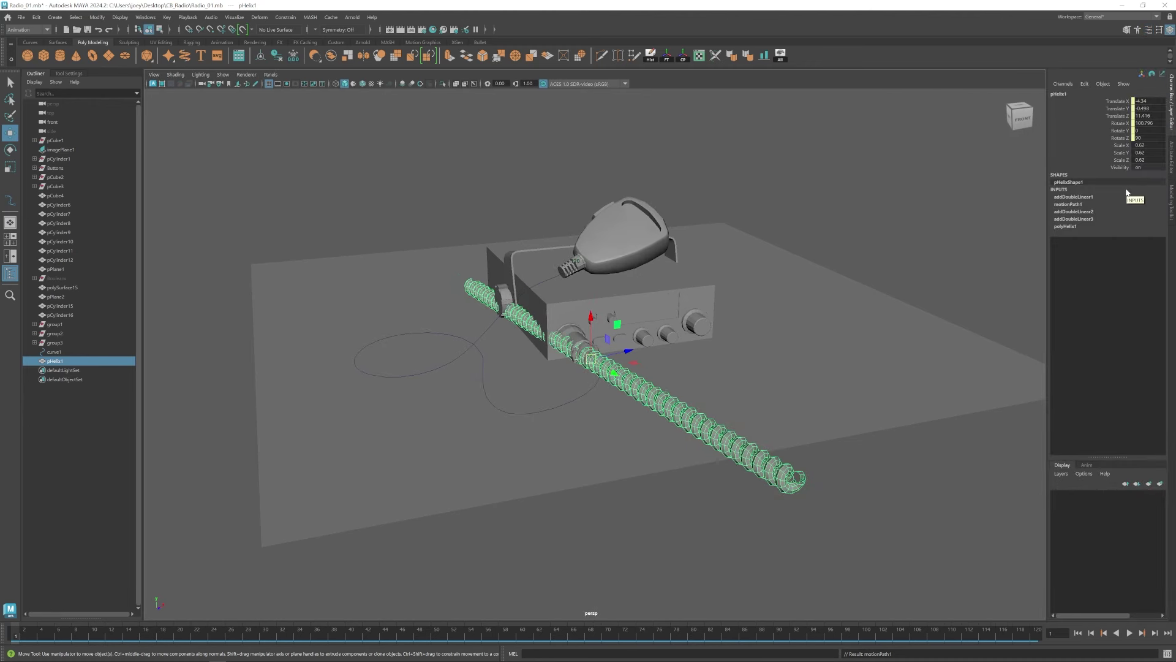
pyautogui.hotkey('ctrl', 'a')
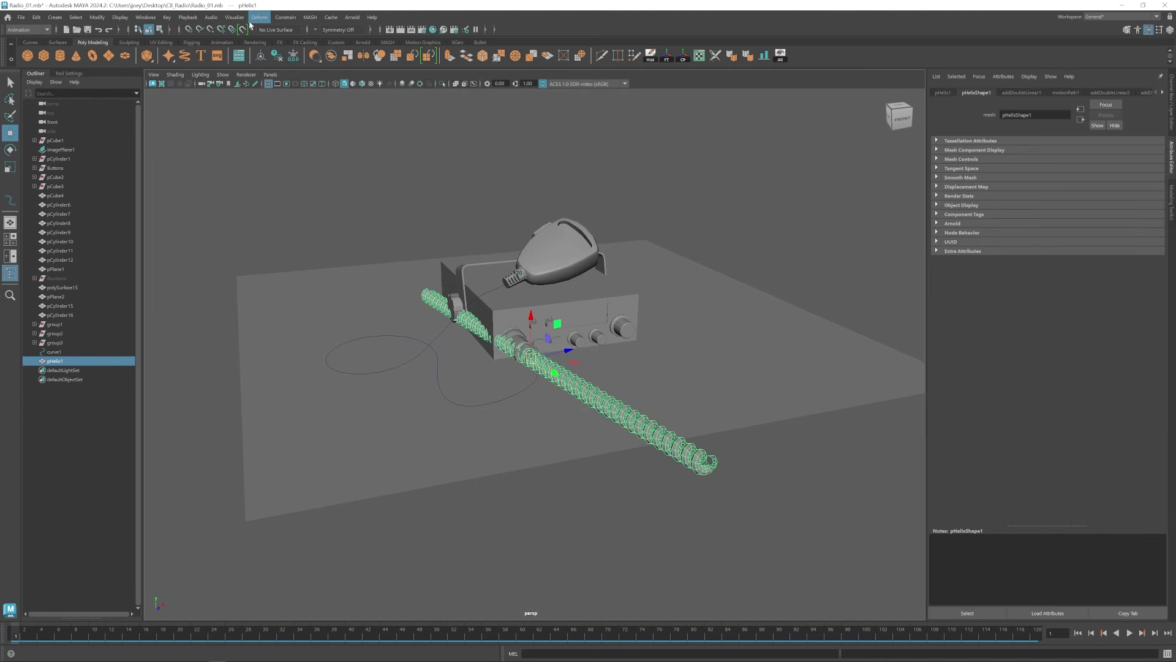
# Apply Flow Path Object to the helix so that a lattice bends it along the cord curve.
pyautogui.click(283, 17)
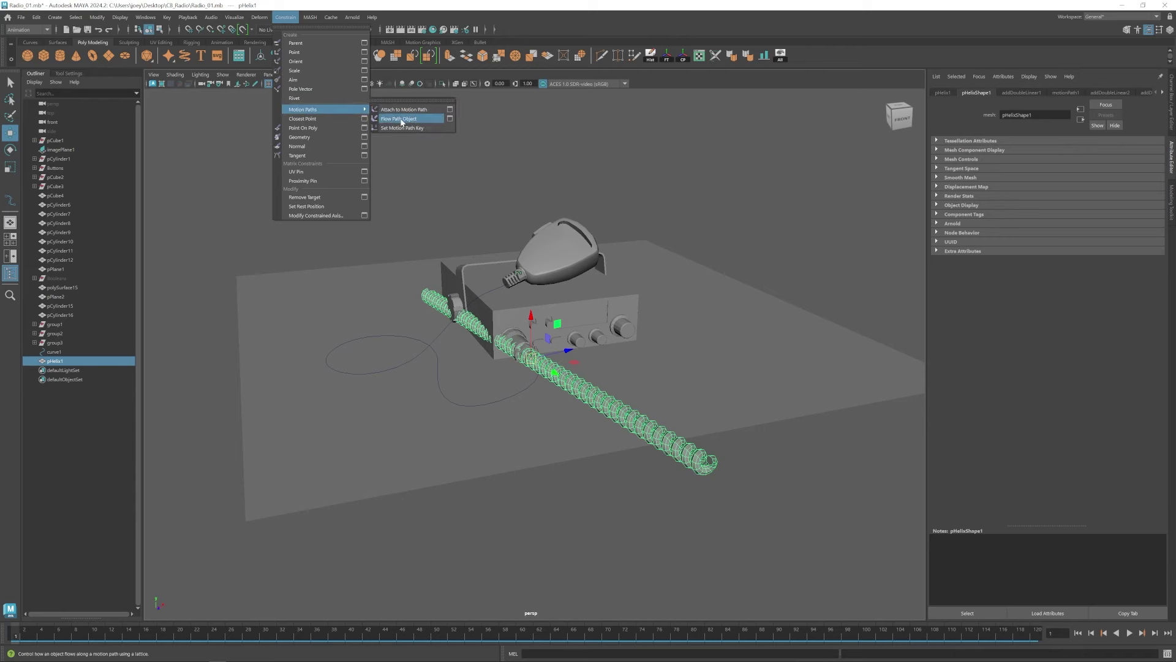
pyautogui.click(401, 119)
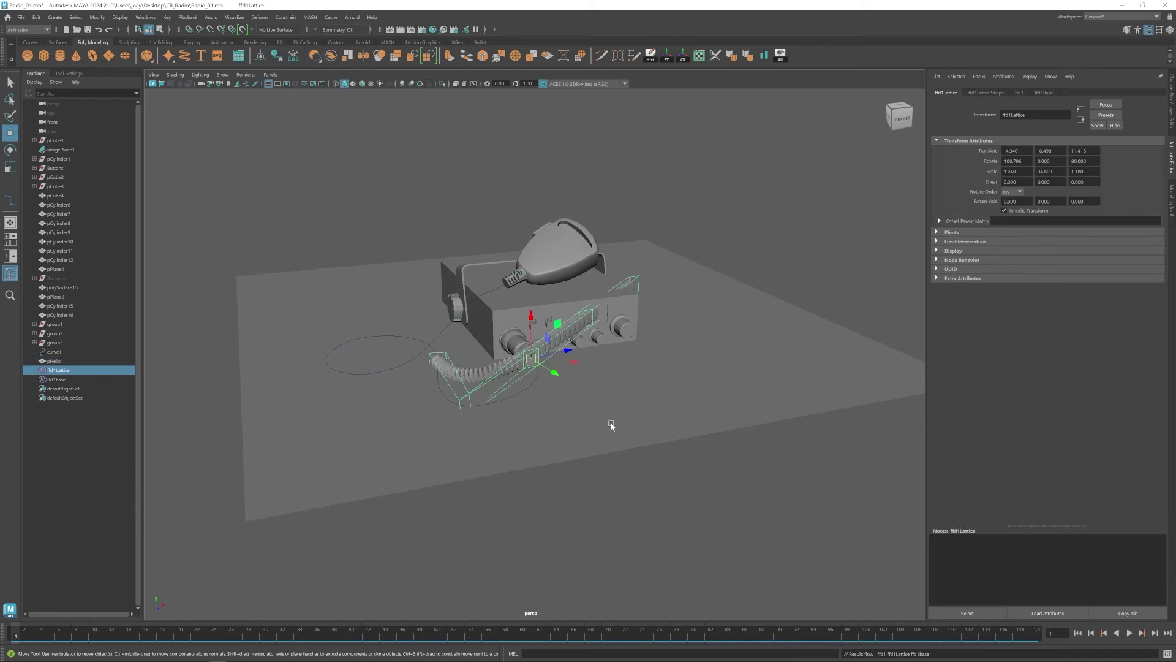
pyautogui.moveTo(505, 404)
pyautogui.keyDown('alt'); pyautogui.mouseDown()
pyautogui.moveTo(539, 466)
pyautogui.moveTo(484, 428)
pyautogui.moveTo(509, 417)
pyautogui.mouseUp(); pyautogui.keyUp('alt')
# Set the flow lattice's T Divisions to 25.
pyautogui.click(1172, 126)
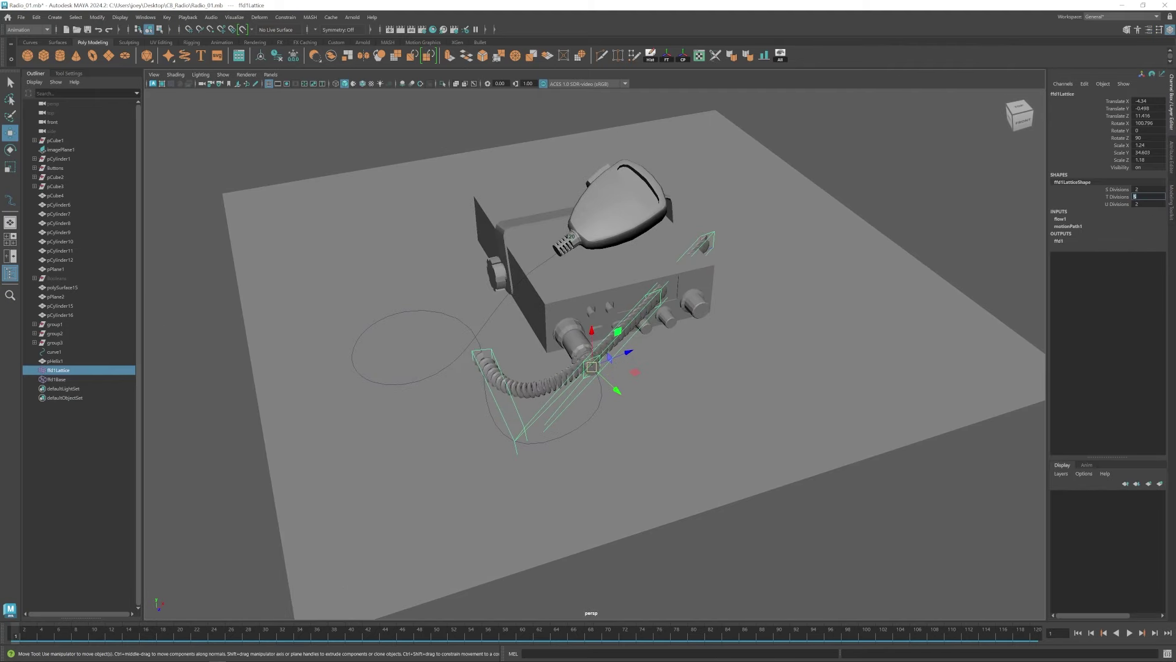
pyautogui.write('5')
pyautogui.press('Return')
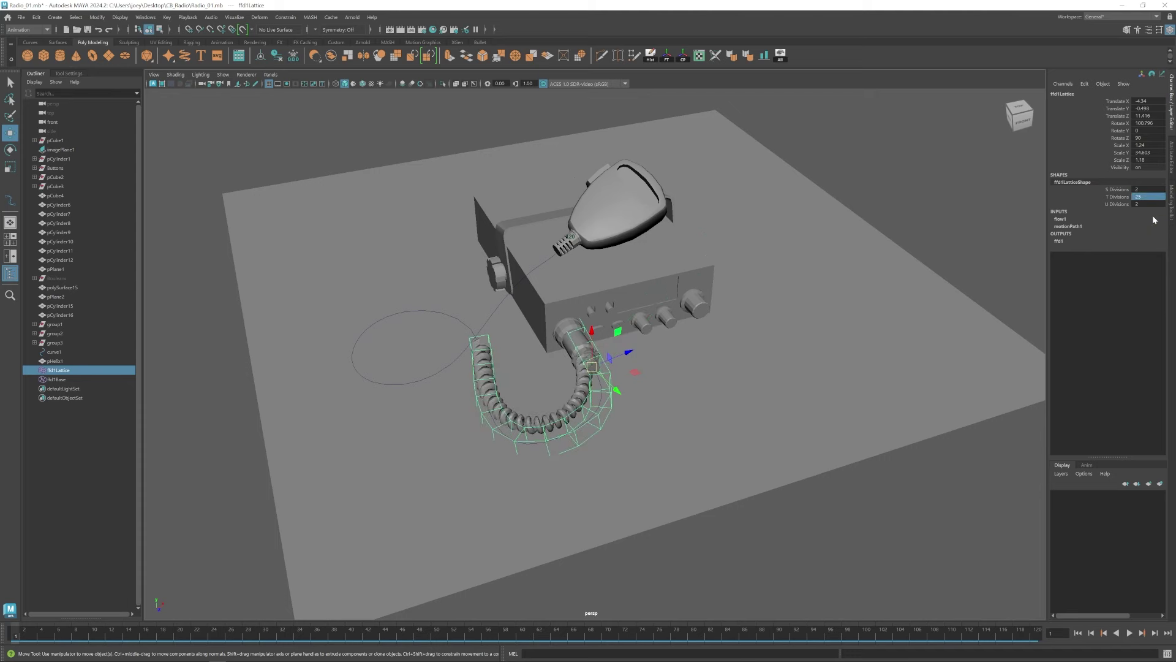
# Set the flow lattice's T Divisions to 40 and scrub the timeline to about frame 64 to preview the coil along the curve.
pyautogui.keyDown('alt'); pyautogui.moveTo(501, 468); pyautogui.dragTo(512, 474); pyautogui.keyUp('alt')
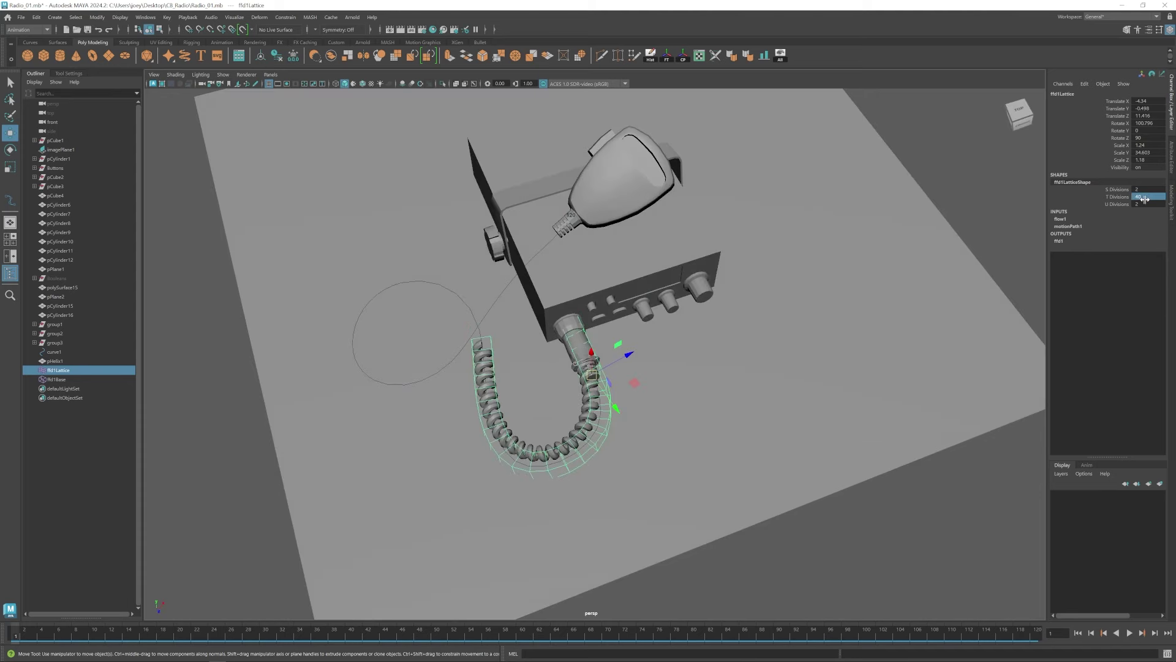
pyautogui.keyDown('alt'); pyautogui.moveTo(666, 441); pyautogui.dragTo(551, 374); pyautogui.keyUp('alt')
pyautogui.scroll(-3, 518, 302)
pyautogui.scroll(4, 639, 521)
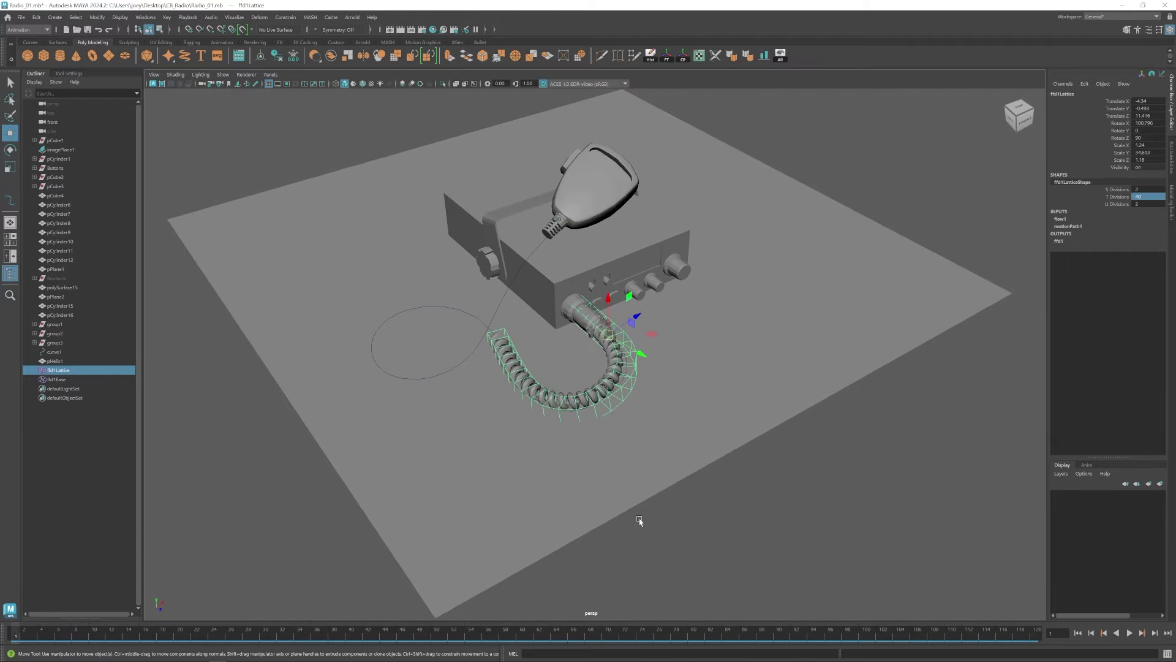
pyautogui.moveTo(256, 643); pyautogui.dragTo(557, 637)
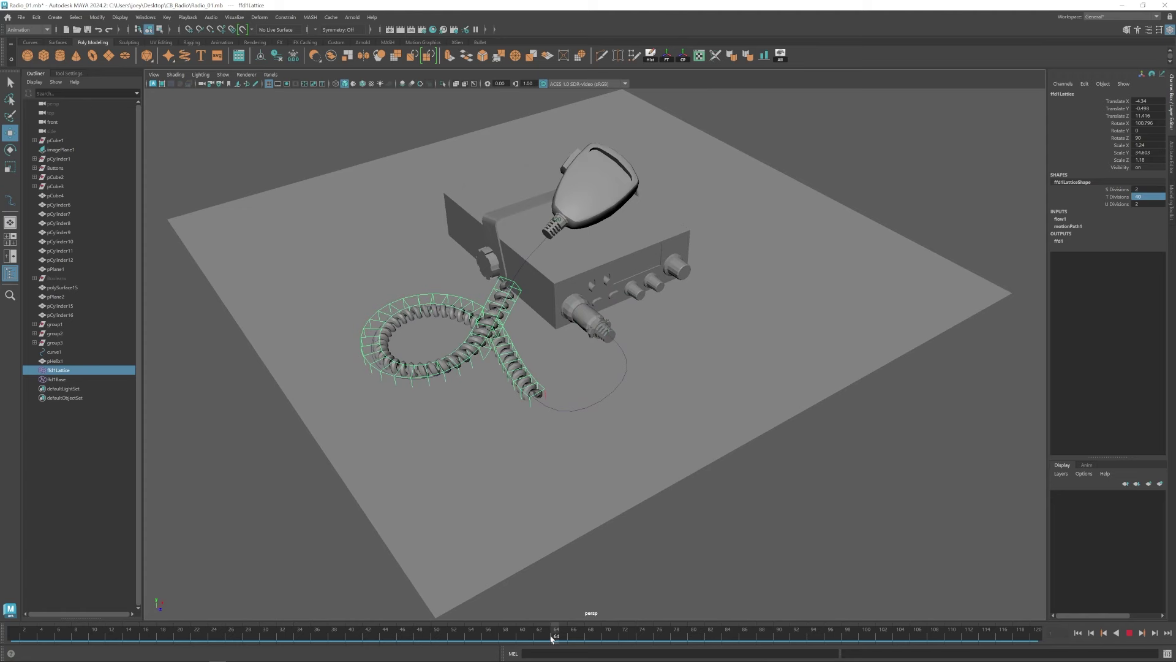
# Undo the timeline change, the flow lattice and the motion path attachment on the helix.
pyautogui.hotkey('ctrl', 'z')
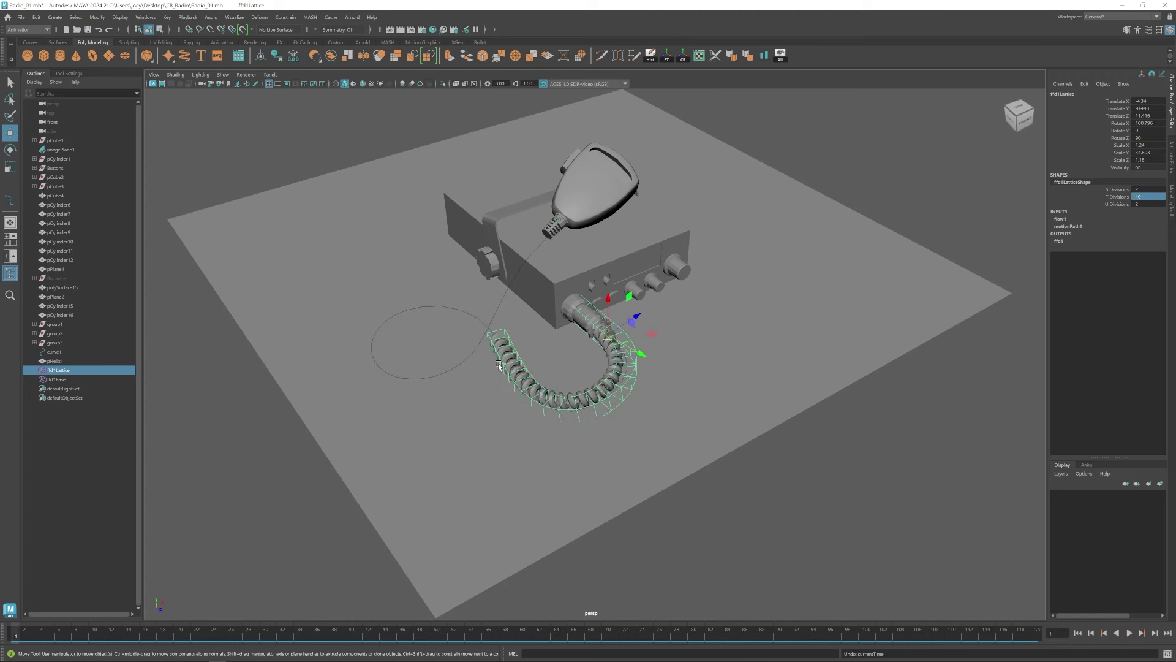
pyautogui.hotkey('ctrl', 'z')
pyautogui.hotkey('ctrl', 'z')
pyautogui.hotkey('ctrl', 'z')
pyautogui.hotkey('ctrl', 'z')
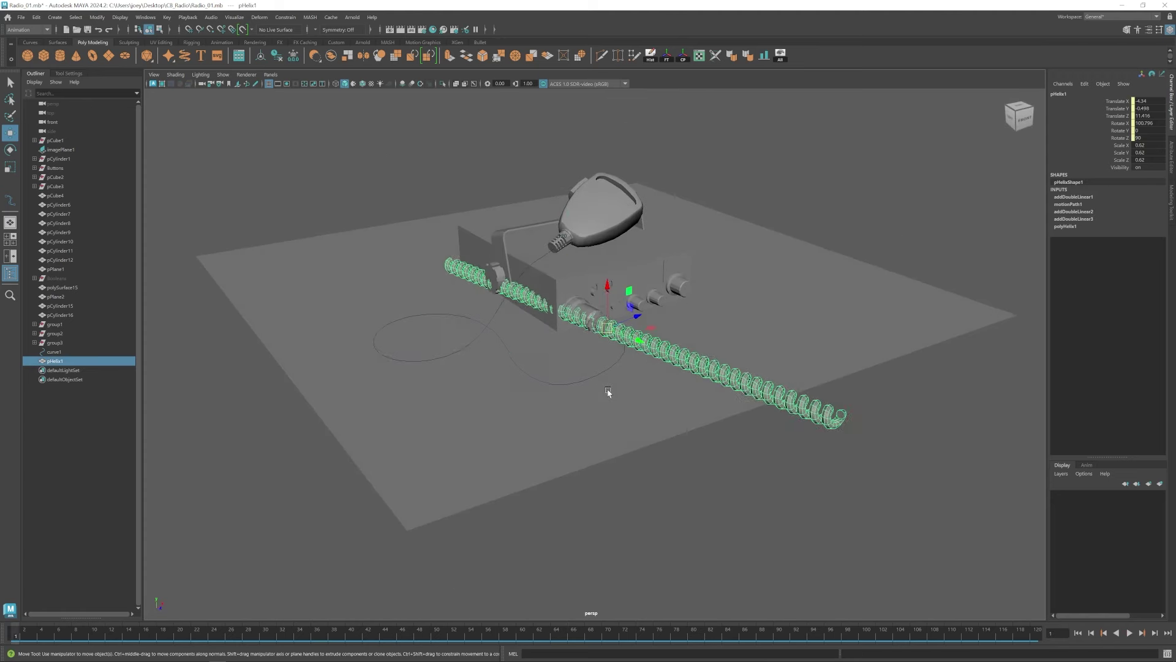
pyautogui.keyDown('alt'); pyautogui.moveTo(606, 396); pyautogui.dragTo(574, 343); pyautogui.keyUp('alt')
pyautogui.click(596, 197)
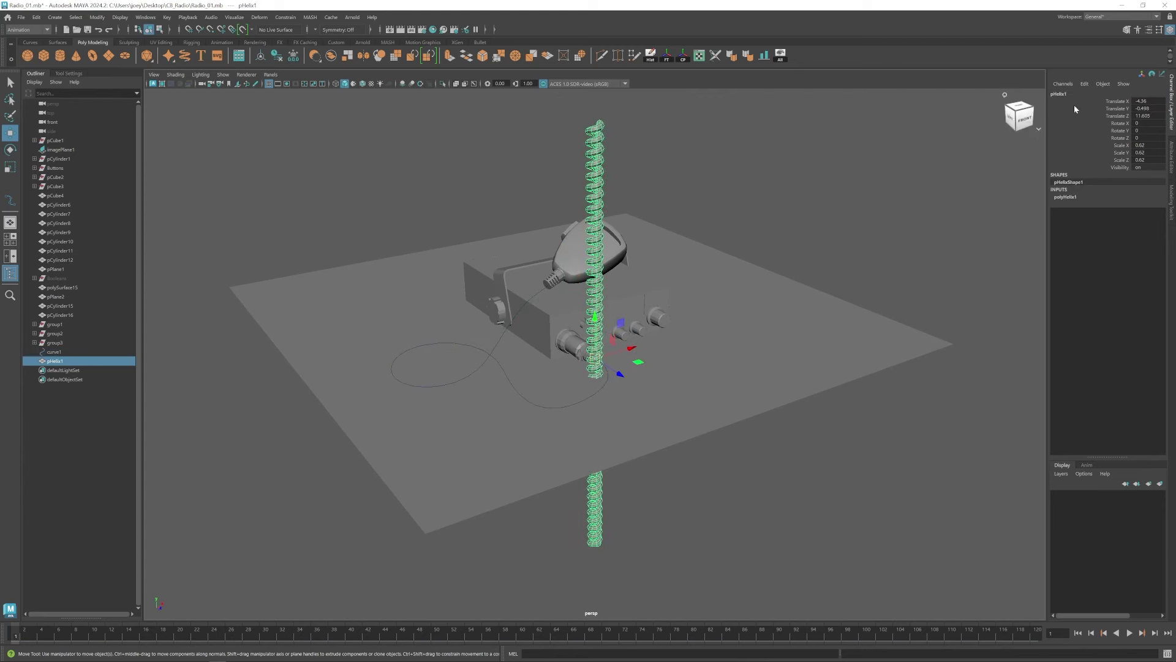
# Reselect the helix and open its polyHelix creation attributes.
pyautogui.click(709, 157)
pyautogui.click(1171, 164)
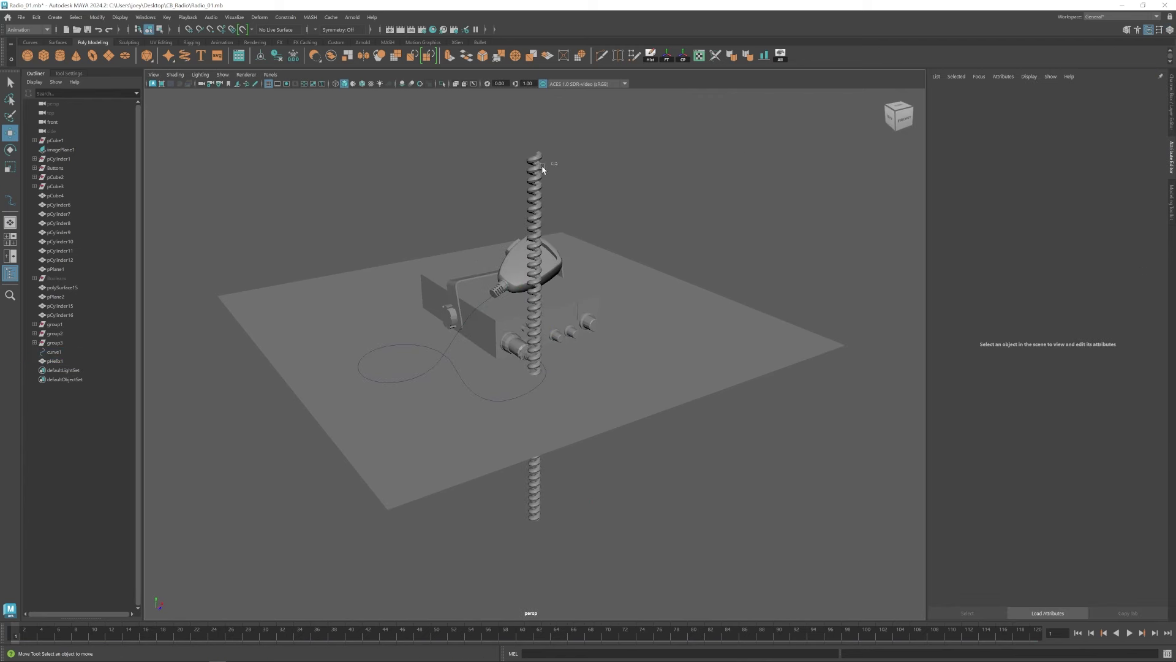
pyautogui.hotkey('ctrl', 'z')
pyautogui.click(1013, 92)
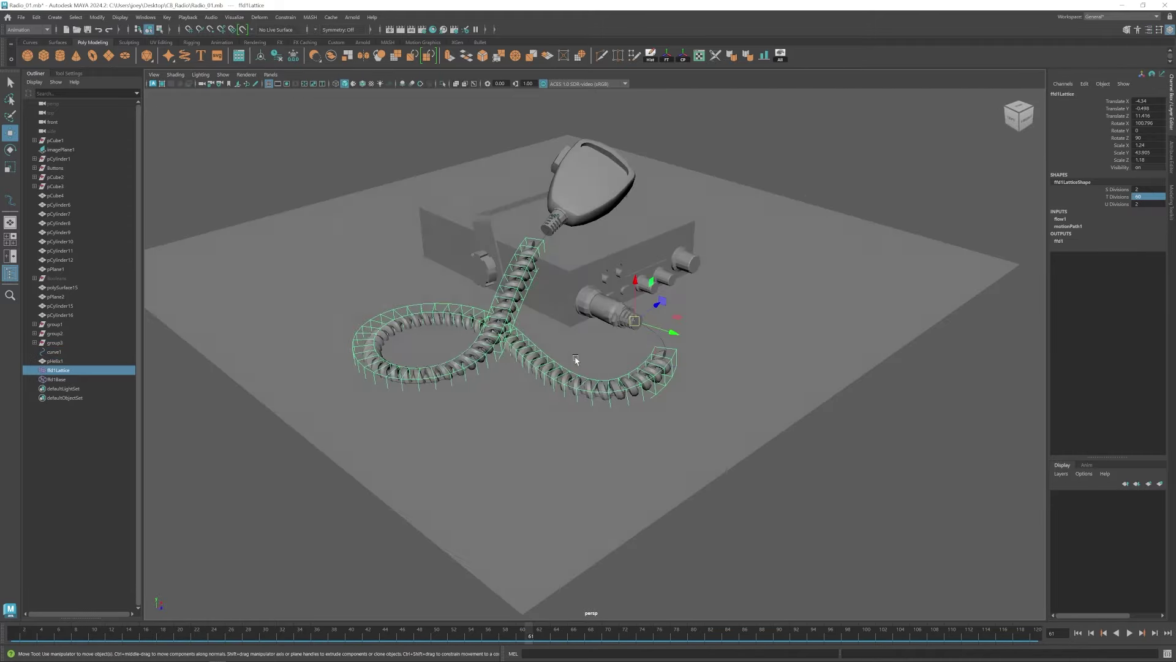
# Undo the rebuilt 60-division flow lattice and its motion path.
pyautogui.hotkey('ctrl', 'z')
pyautogui.hotkey('ctrl', 'z')
pyautogui.hotkey('ctrl', 'z')
pyautogui.hotkey('ctrl', 'z')
pyautogui.hotkey('ctrl', 'z')
pyautogui.hotkey('ctrl', 'z')
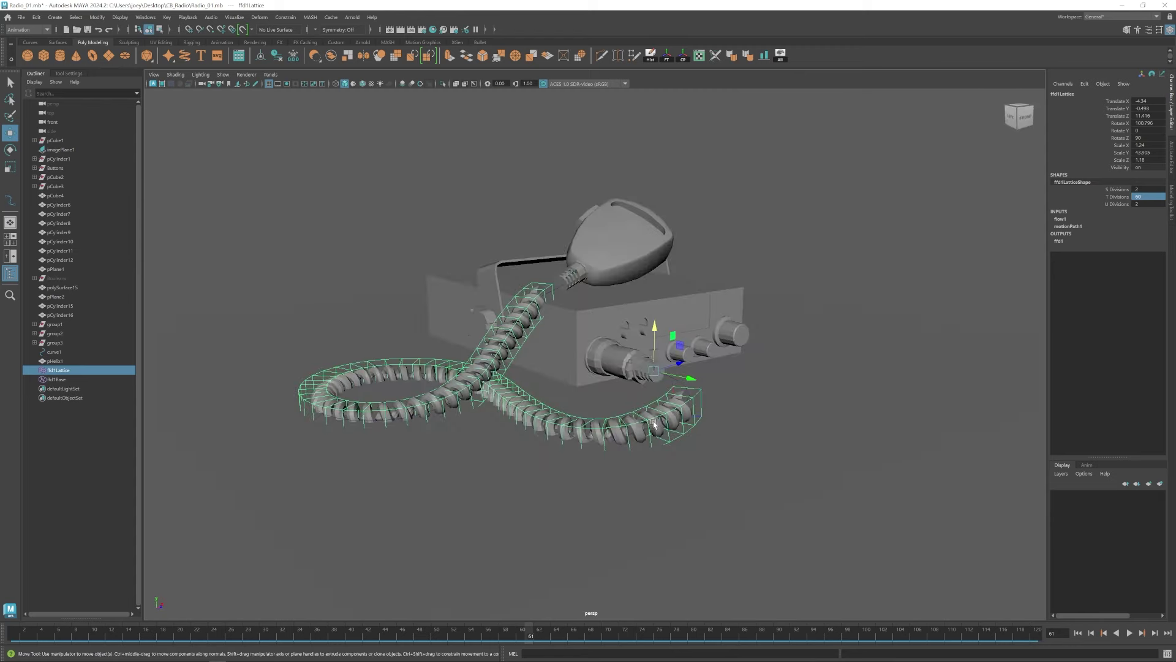
# Set the helix's Width to 1.7 in its creation attributes.
pyautogui.click(634, 363)
pyautogui.hotkey('ctrl', 'a')
pyautogui.write('1')
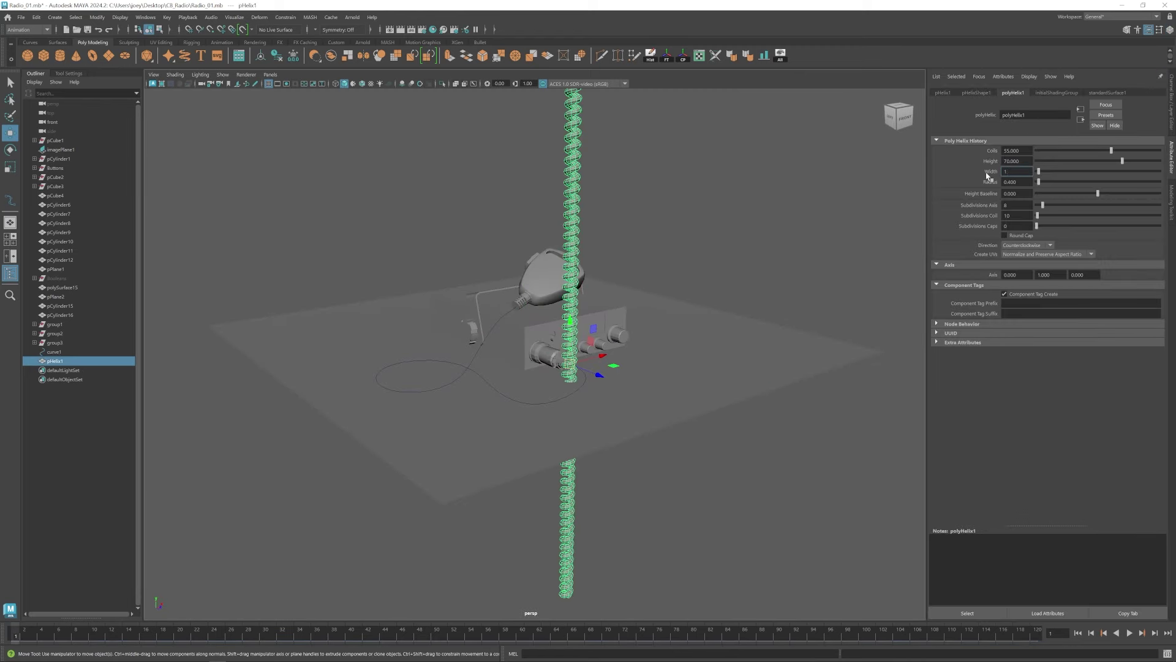
pyautogui.write('.7')
pyautogui.press('Return')
pyautogui.hotkey('ctrl', 'z')
pyautogui.hotkey('ctrl', 'z')
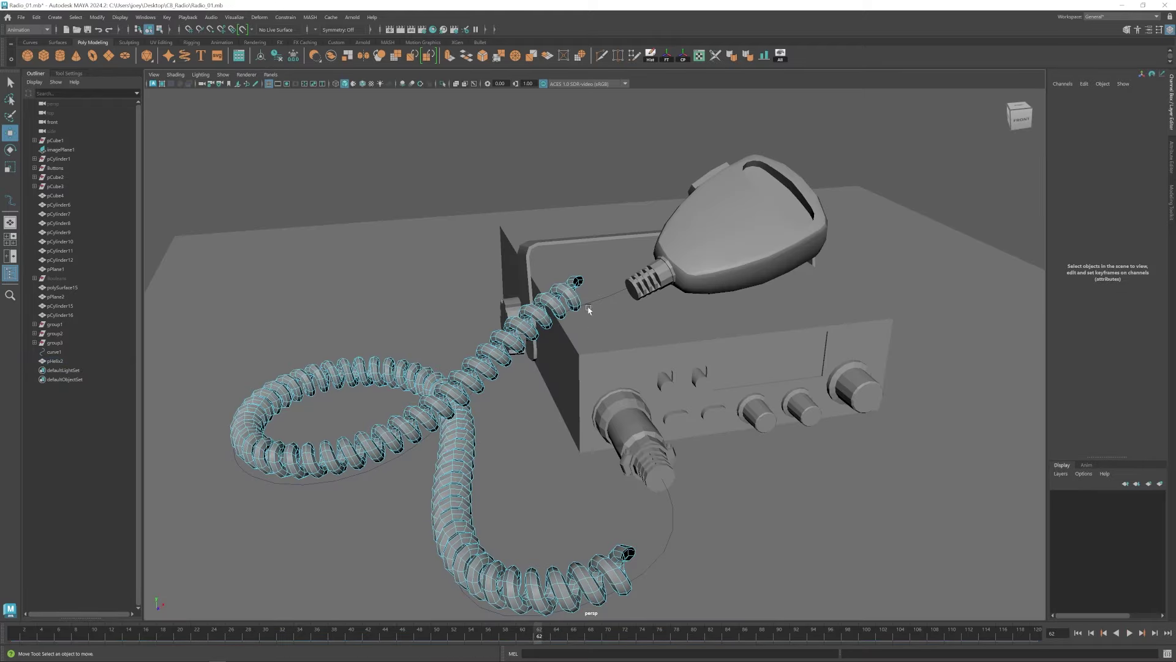
# Adjust the coil's open end near the microphone so that it lines up with the cord curve.
pyautogui.keyDown('alt'); pyautogui.moveTo(466, 319); pyautogui.dragTo(566, 300); pyautogui.keyUp('alt')
pyautogui.press('e')
pyautogui.hotkey('ctrl', 'z')
pyautogui.press('w')
pyautogui.moveTo(564, 290); pyautogui.dragTo(565, 278)
pyautogui.keyDown('alt'); pyautogui.moveTo(565, 278); pyautogui.dragTo(594, 291); pyautogui.keyUp('alt')
pyautogui.keyDown('alt'); pyautogui.moveTo(594, 290); pyautogui.dragTo(635, 310); pyautogui.keyUp('alt')
pyautogui.keyDown('alt'); pyautogui.moveTo(636, 309); pyautogui.dragTo(686, 362); pyautogui.keyUp('alt')
pyautogui.moveTo(632, 322); pyautogui.dragTo(579, 306)
pyautogui.press('w')
pyautogui.keyDown('alt'); pyautogui.moveTo(578, 306); pyautogui.dragTo(604, 355); pyautogui.keyUp('alt')
pyautogui.keyDown('shift'); pyautogui.moveTo(581, 326); pyautogui.dragTo(530, 335); pyautogui.keyUp('shift')
pyautogui.keyDown('alt'); pyautogui.moveTo(558, 355); pyautogui.dragTo(631, 343); pyautogui.keyUp('alt')
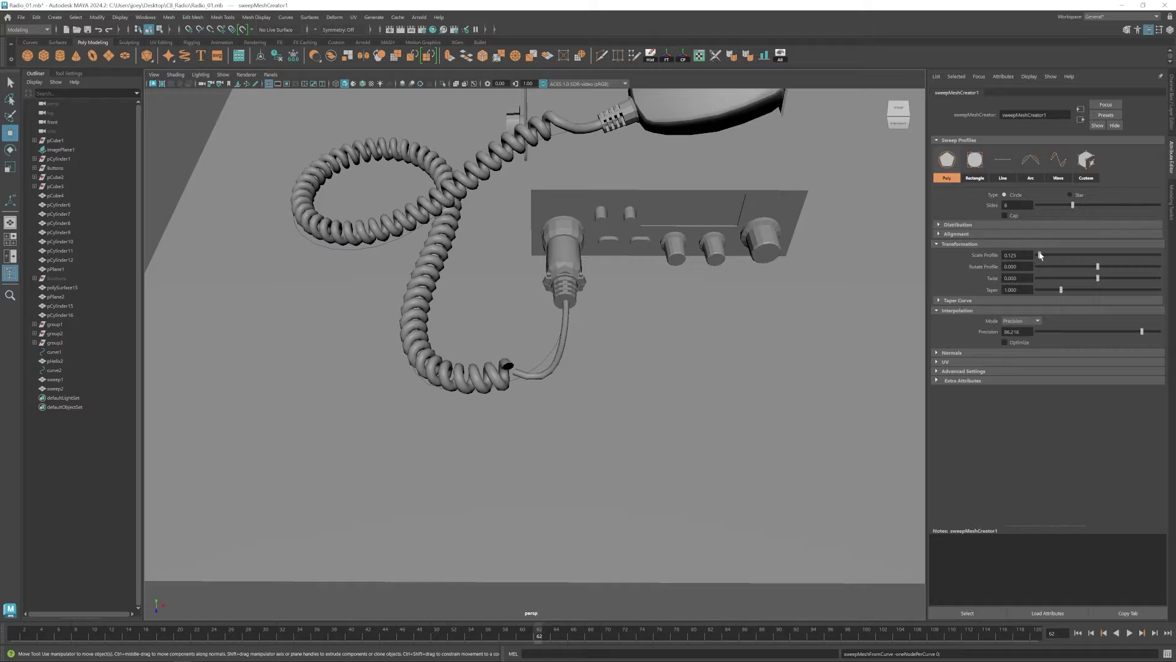
# Set the cord sweep mesh's Scale Profile to about 0.18 to match the coil's thickness.
pyautogui.keyDown('alt'); pyautogui.moveTo(588, 380); pyautogui.dragTo(556, 427); pyautogui.keyUp('alt')
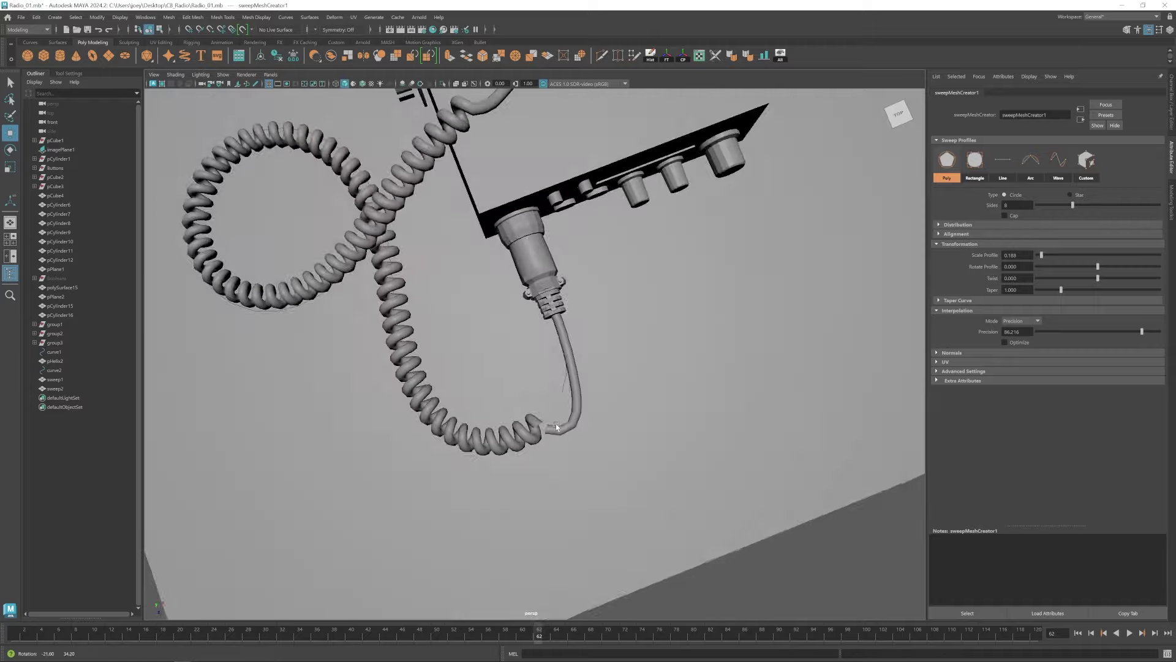
pyautogui.scroll(3, 557, 427)
pyautogui.scroll(-5, 619, 372)
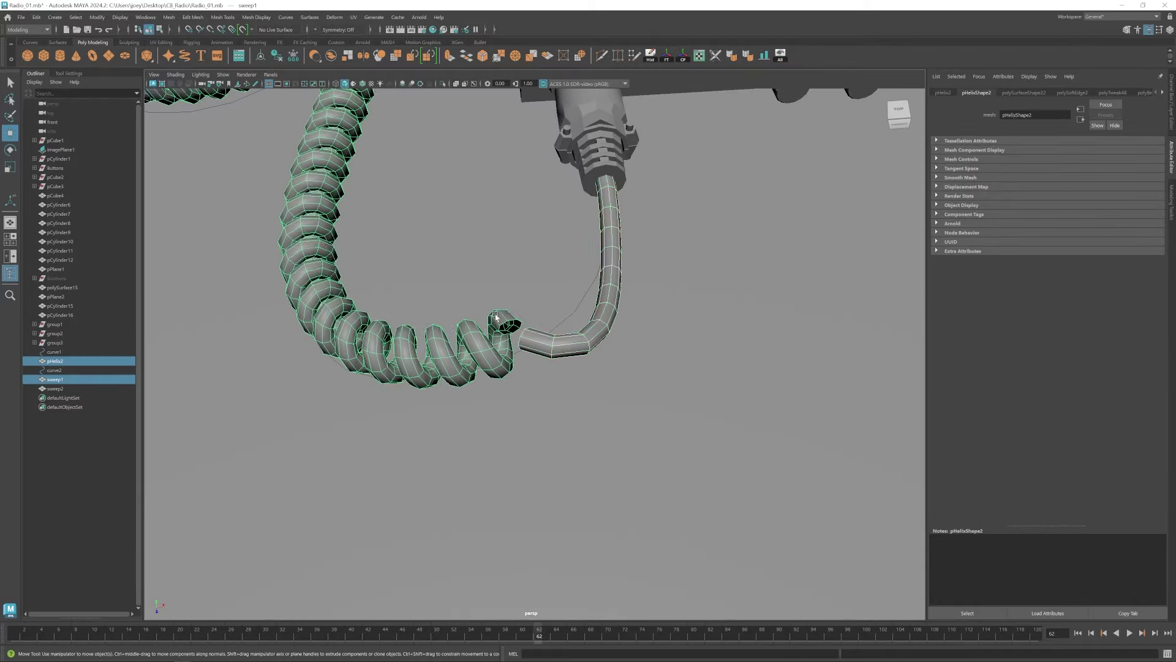
# Combine the coil with the connector-side cord sweep and bridge their facing open edge loops.
pyautogui.keyDown('alt'); pyautogui.moveTo(551, 368); pyautogui.dragTo(588, 367); pyautogui.keyUp('alt')
pyautogui.click(168, 17)
pyautogui.click(195, 53)
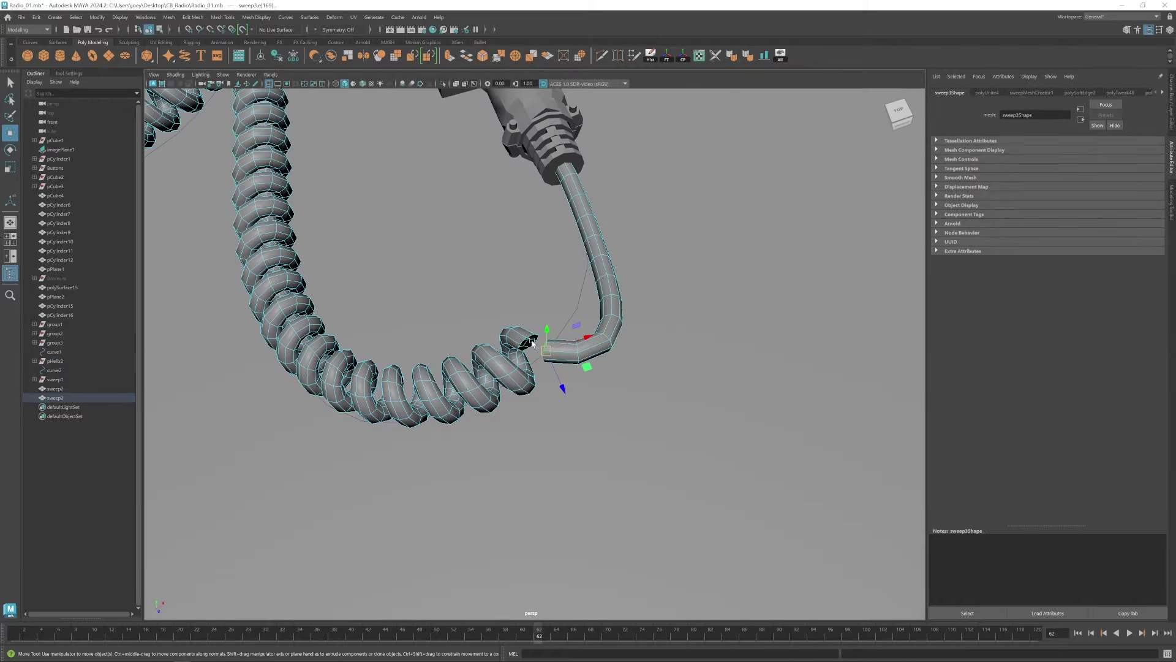
pyautogui.click(193, 18)
pyautogui.click(202, 53)
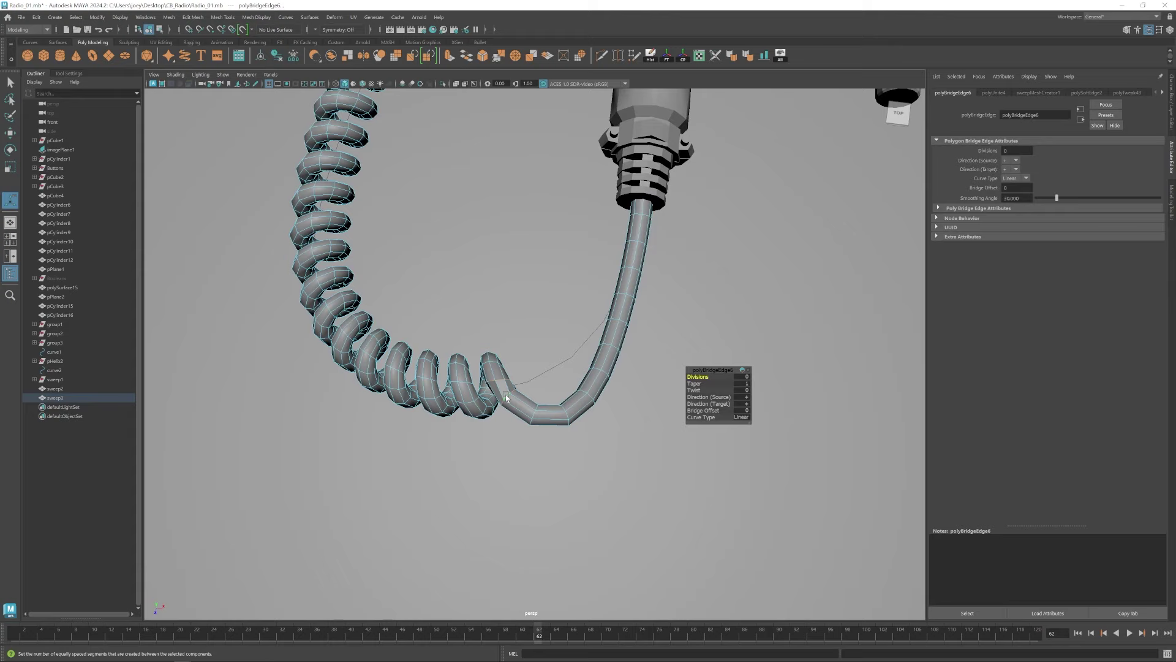
pyautogui.click(506, 397)
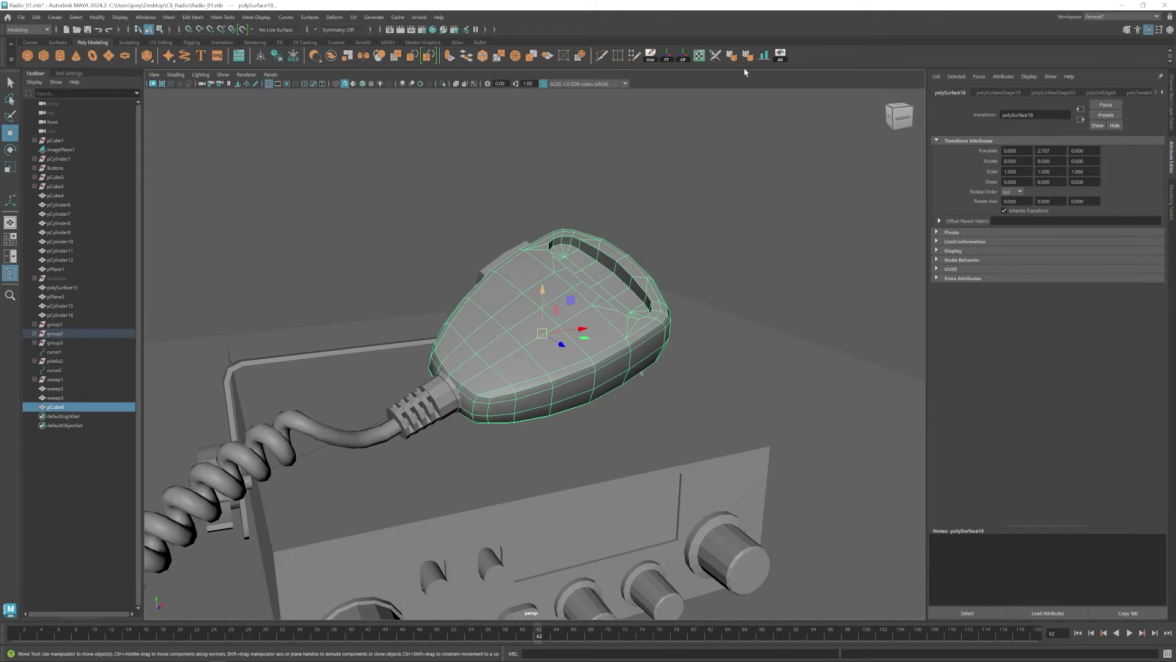
# Match the new cube to the microphone's orientation and scale it to a flat bar of about 3.288 by 0.257 by 1.
pyautogui.click(97, 17)
pyautogui.click(220, 89)
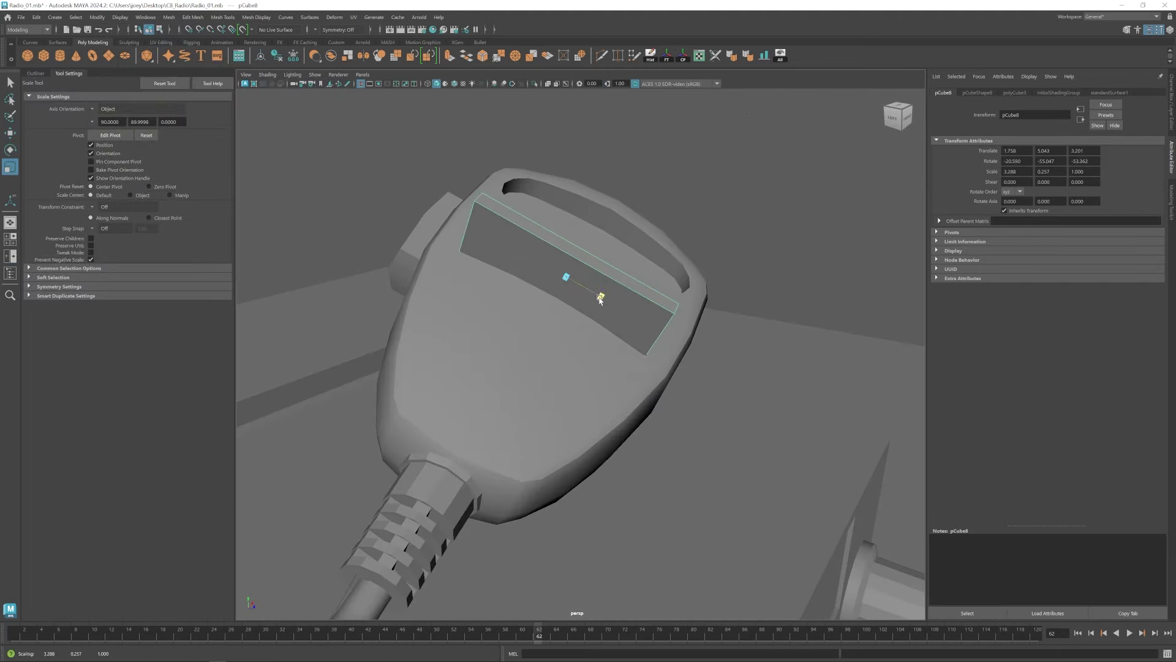
pyautogui.press('w')
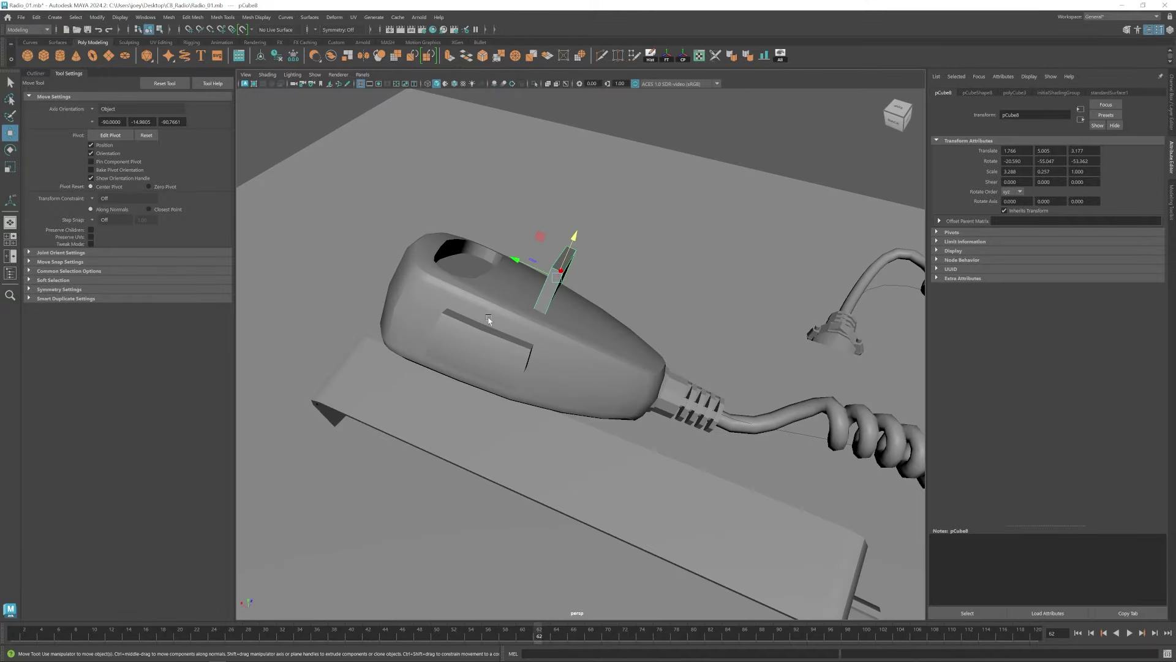
# Isolate the bar with the microphone body and thin the bar to a Y scale of about 0.154.
pyautogui.click(528, 346)
pyautogui.hotkey('ctrl', '1')
pyautogui.click(612, 288)
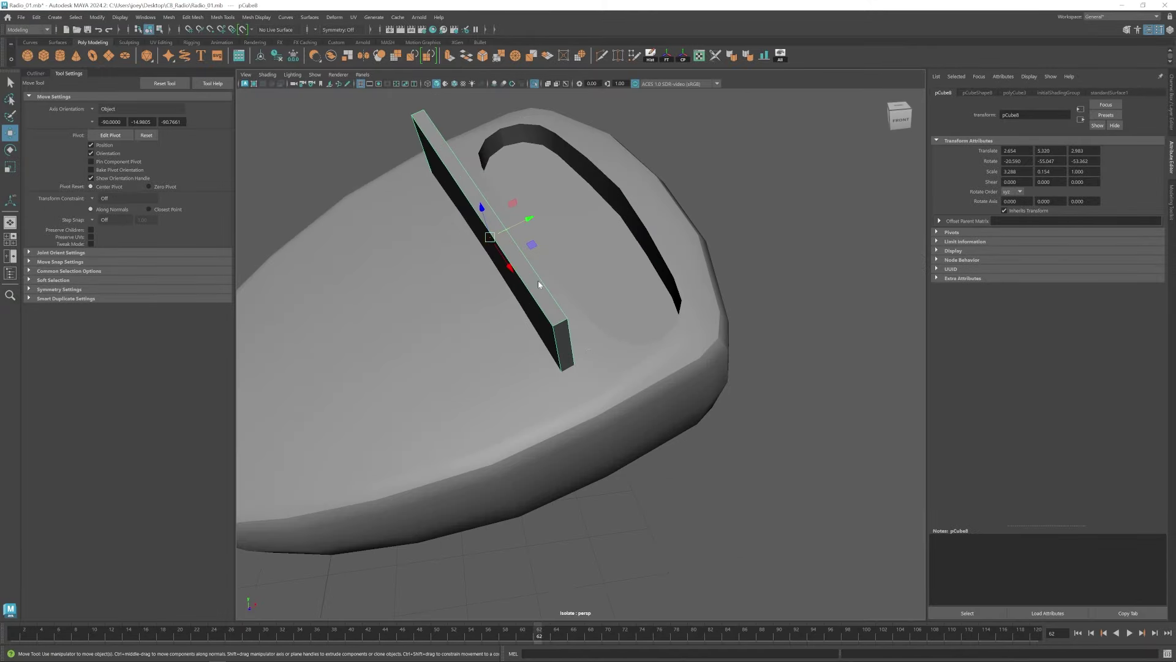
# Bevel the bar's end edges with Fraction 1 and 2 segments, and place the bar across the microphone's face.
pyautogui.hotkey('ctrl', 'b')
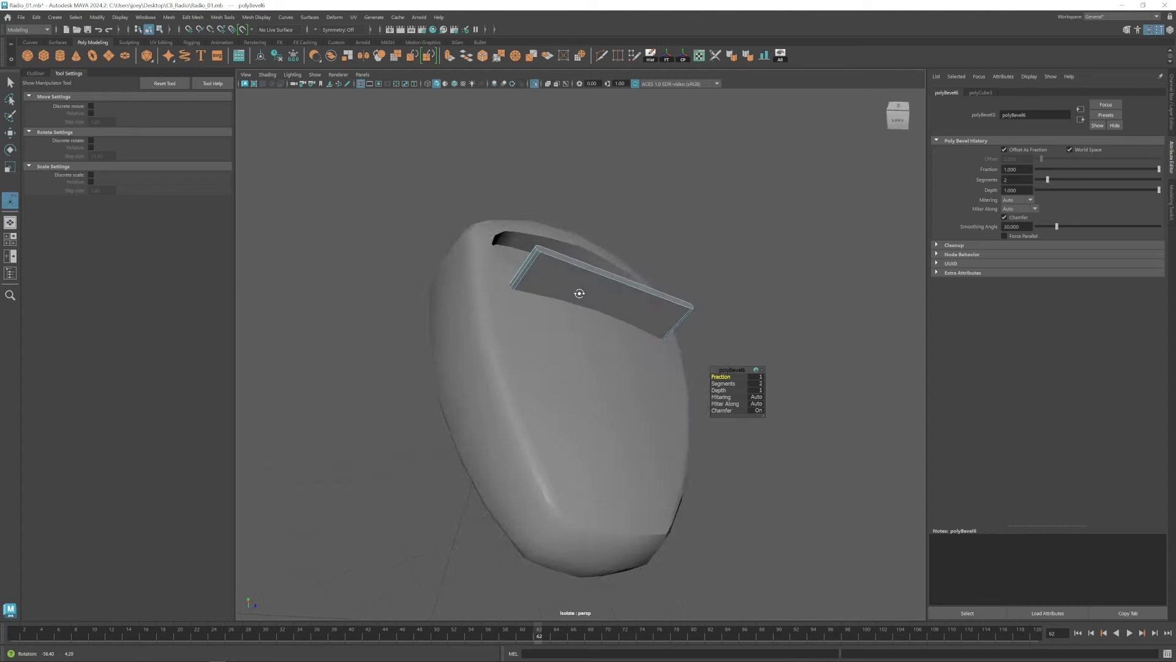
pyautogui.click(566, 284)
pyautogui.press('w')
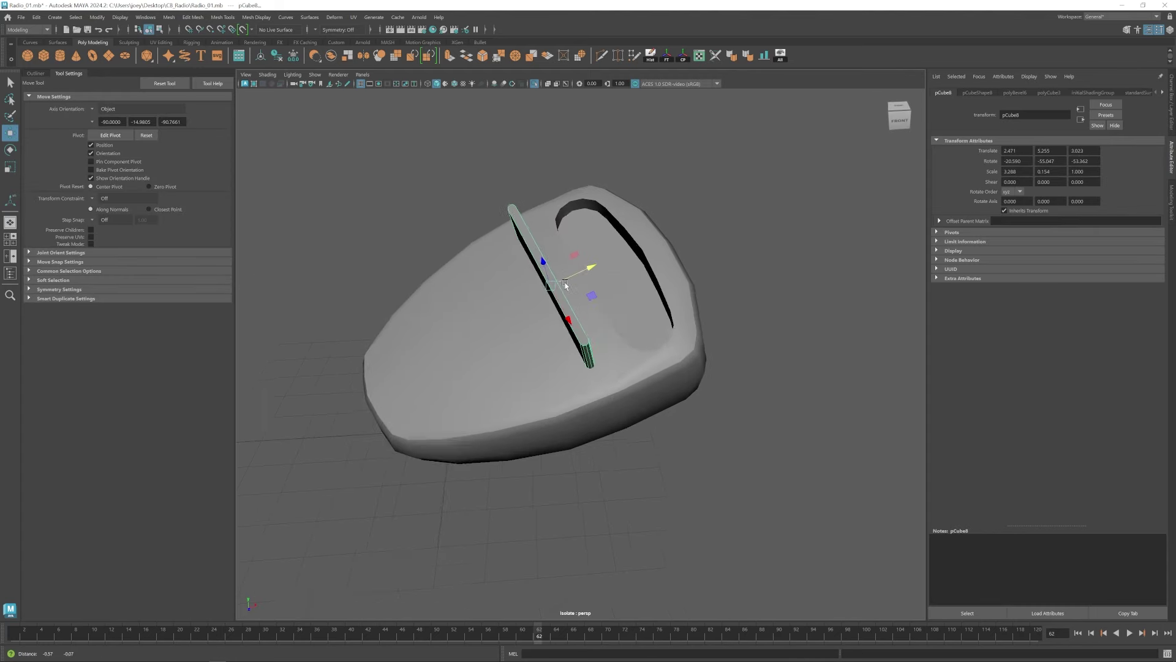
# Try a row of progressively narrower bar copies down the microphone's face, and undo back to the first bar.
pyautogui.keyDown('alt'); pyautogui.moveTo(565, 285); pyautogui.dragTo(554, 313); pyautogui.keyUp('alt')
pyautogui.press('r')
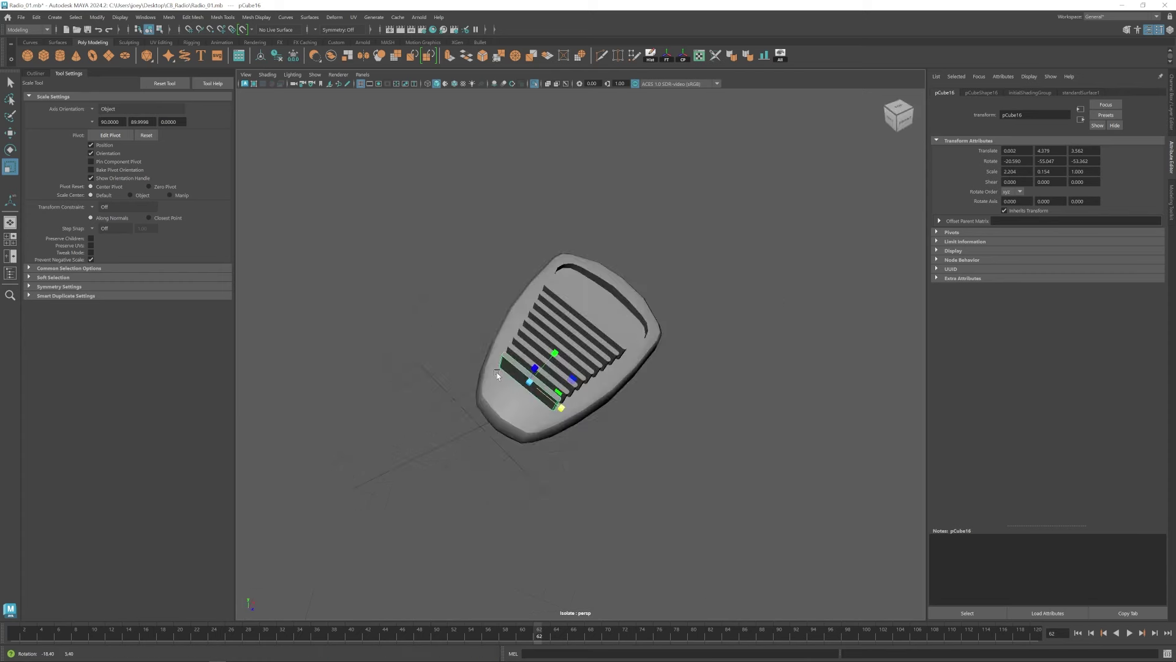
pyautogui.keyDown('alt'); pyautogui.moveTo(499, 375); pyautogui.dragTo(483, 333); pyautogui.keyUp('alt')
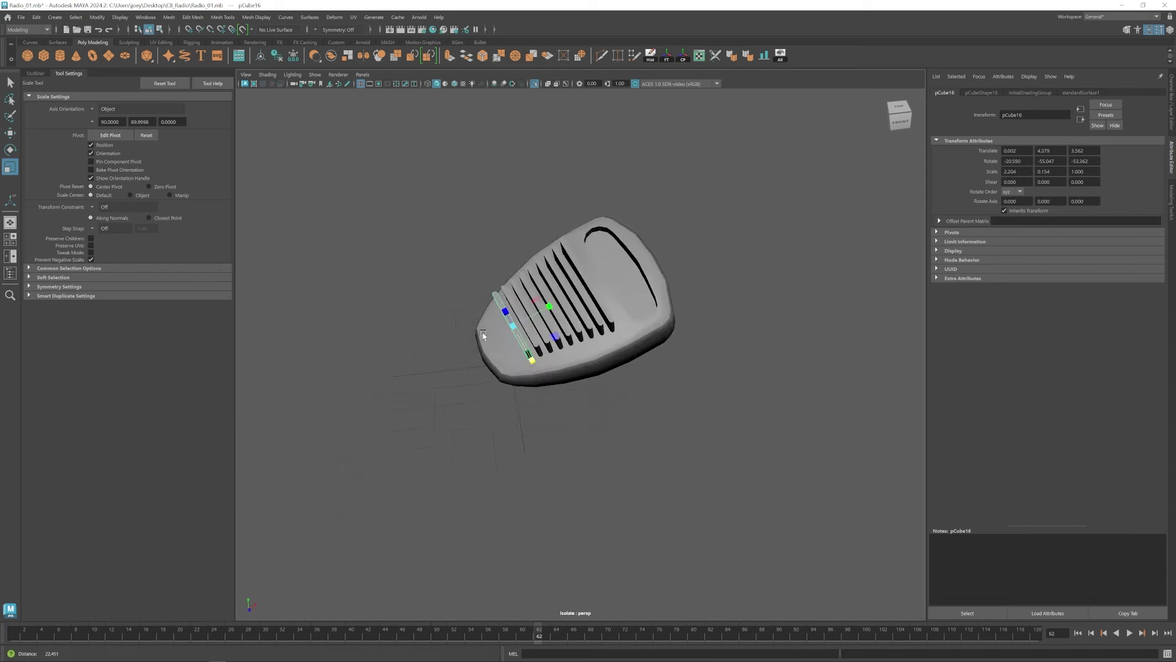
pyautogui.keyDown('alt'); pyautogui.moveTo(483, 333); pyautogui.dragTo(570, 323, button='right'); pyautogui.keyUp('alt')
pyautogui.hotkey('ctrl', 'z')
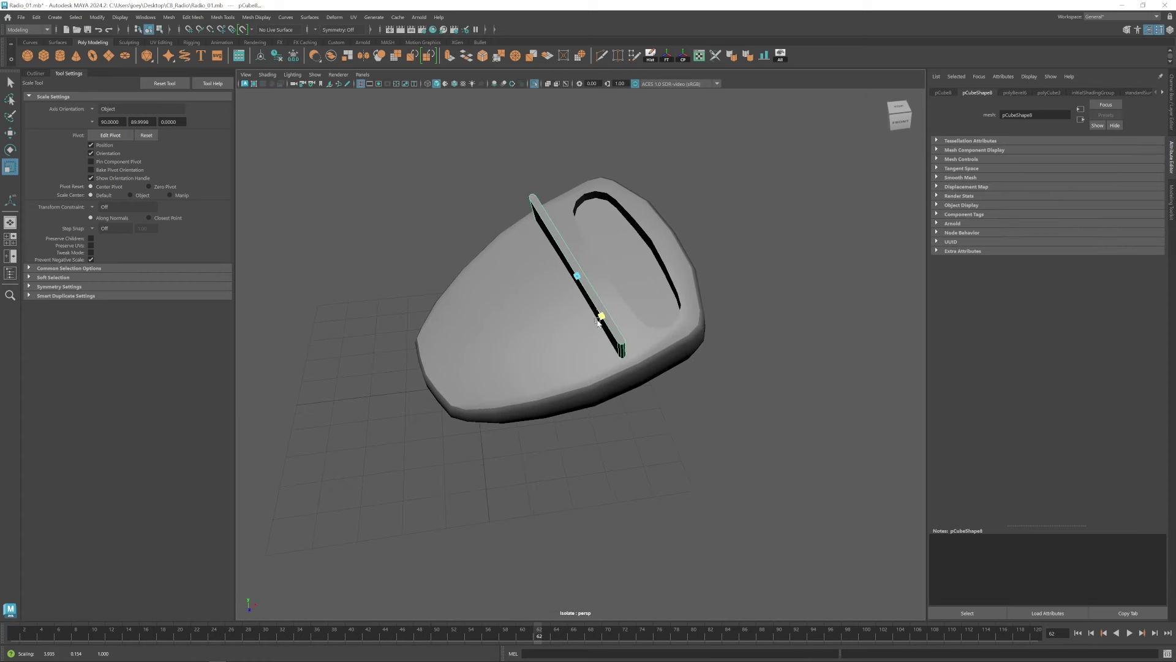
pyautogui.hotkey('ctrl', 'z')
# Duplicate the bar down the microphone's face toward the cord, narrowing the first copy to an X scale of about 3.78.
pyautogui.press('w')
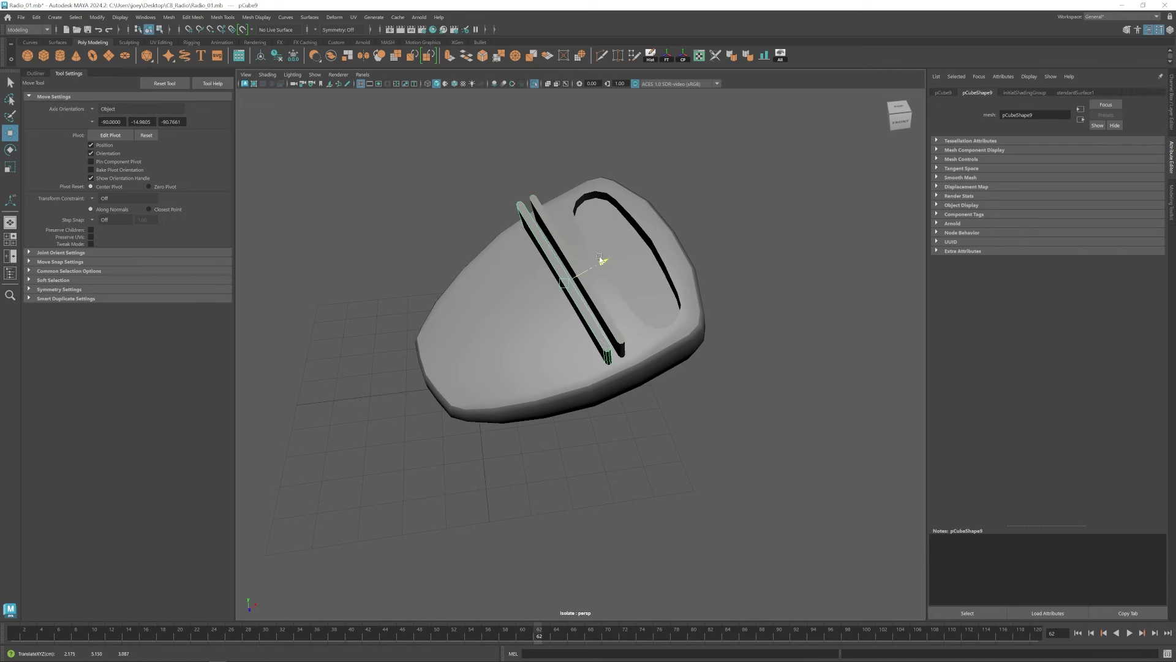
pyautogui.press('r')
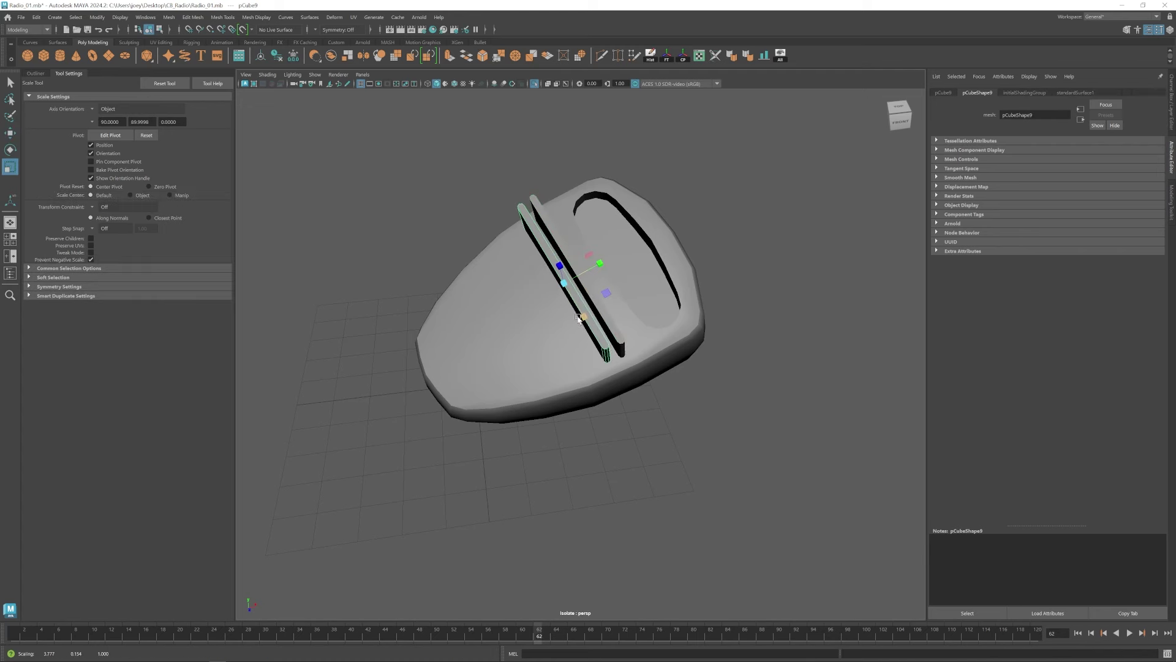
pyautogui.keyDown('alt'); pyautogui.moveTo(509, 386); pyautogui.dragTo(541, 362); pyautogui.keyUp('alt')
pyautogui.moveTo(532, 359); pyautogui.dragTo(496, 324)
pyautogui.press('w')
pyautogui.click(531, 334)
# Scale an edge loop on the slot bars, and subtract the combined bars from the microphone body with a Boolean.
pyautogui.press('F10')
pyautogui.doubleClick(595, 361)
pyautogui.press('r')
pyautogui.press('F8')
pyautogui.press('w')
pyautogui.click(465, 422)
pyautogui.click(513, 303)
pyautogui.moveTo(491, 265); pyautogui.dragTo(489, 257)
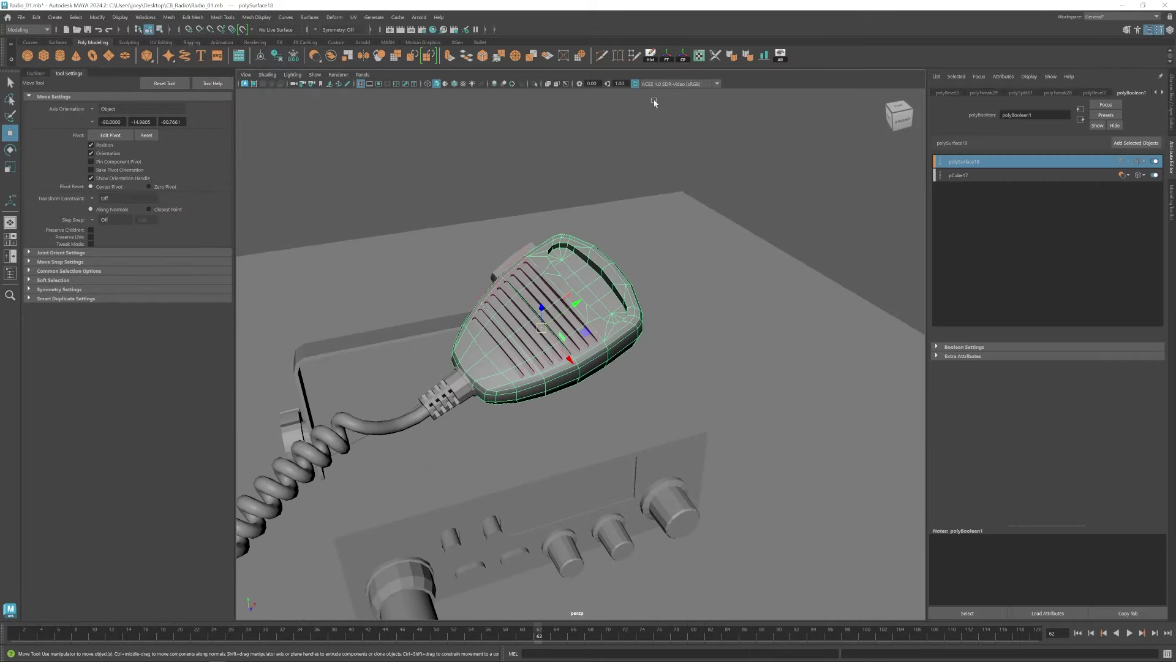
# Isolate the slotted microphone body and delete the stray edges around the slots.
pyautogui.click(617, 157)
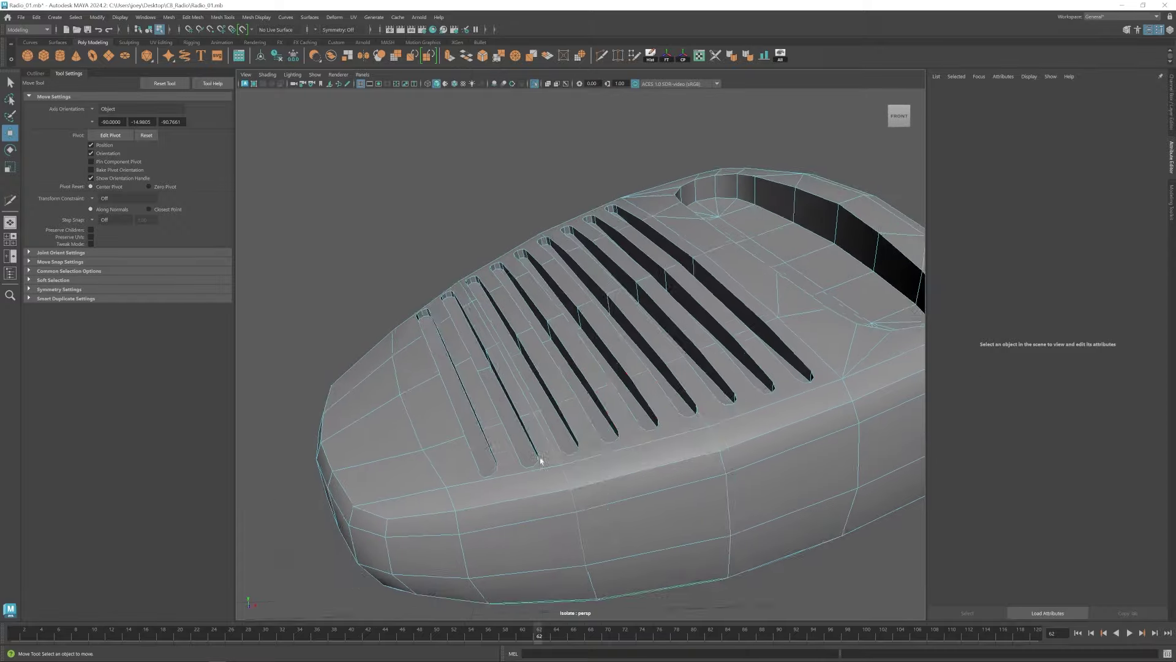
pyautogui.click(623, 386)
pyautogui.click(548, 409)
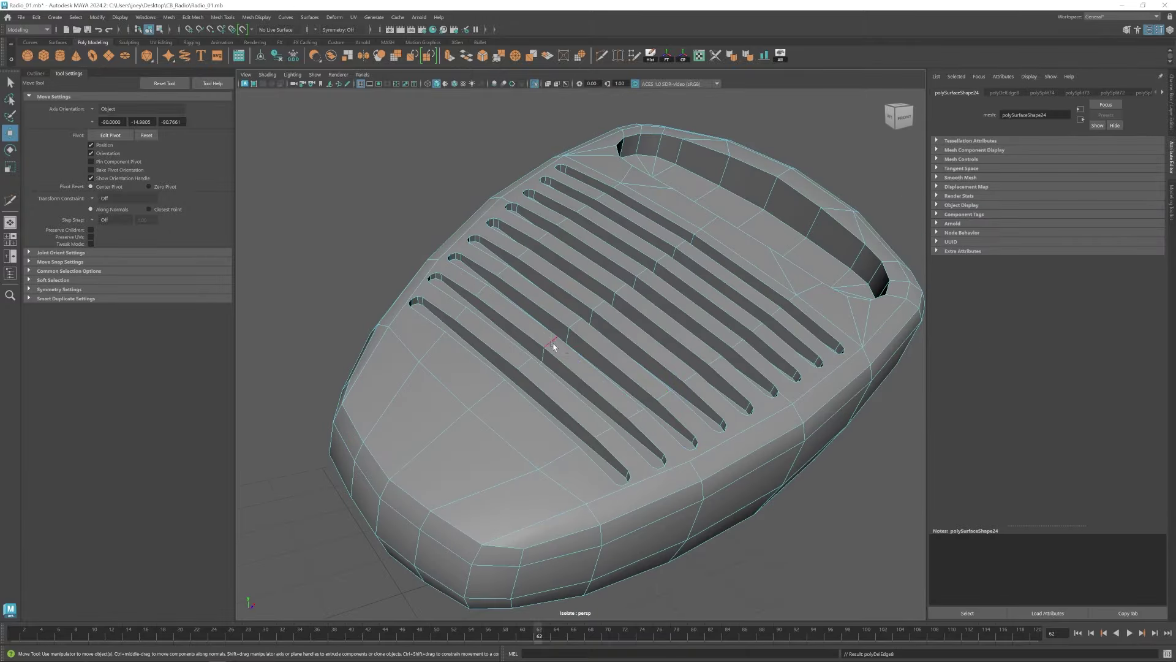
pyautogui.keyDown('alt'); pyautogui.moveTo(553, 346); pyautogui.dragTo(588, 339); pyautogui.keyUp('alt')
pyautogui.hotkey('ctrl', 'Delete')
# Cut new edges between the slots on the microphone's face with the Multi-Cut tool.
pyautogui.hotkey('ctrl', 'shift', 'x')
pyautogui.click(521, 362)
pyautogui.press('w')
pyautogui.keyDown('alt'); pyautogui.moveTo(520, 368); pyautogui.dragTo(507, 433); pyautogui.keyUp('alt')
pyautogui.hotkey('ctrl', 'shift', 'x')
pyautogui.click(617, 349)
pyautogui.click(630, 405)
pyautogui.click(603, 410)
pyautogui.click(593, 359)
pyautogui.scroll(-5, 572, 415)
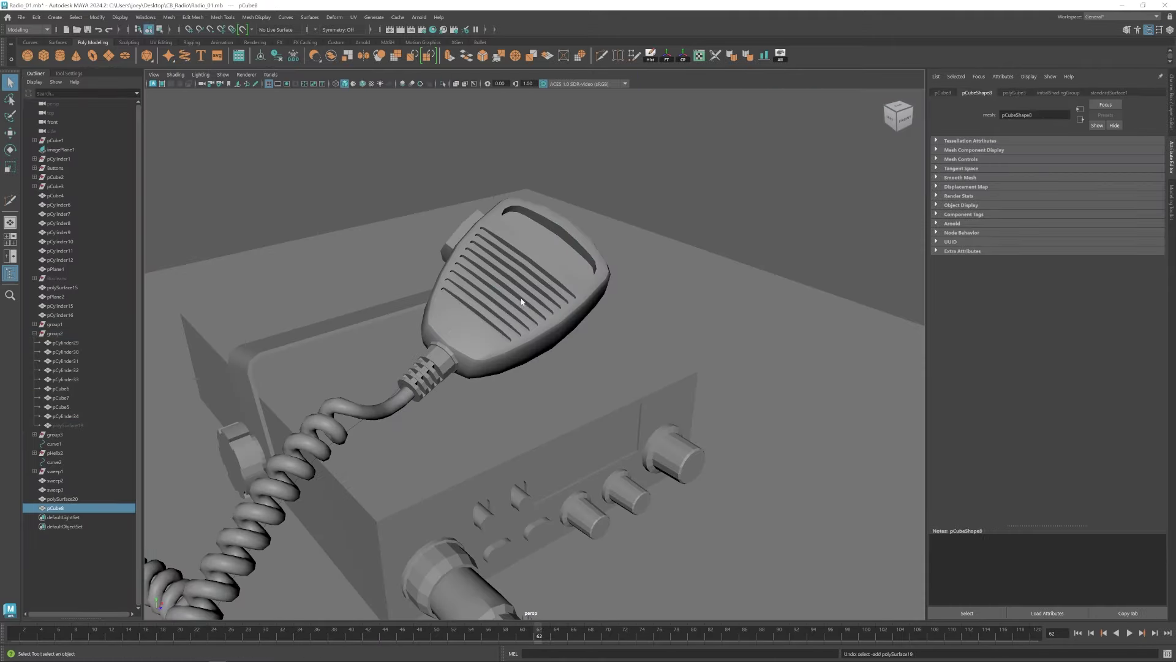
# Try to align a new cube with the microphone body.
pyautogui.keyDown('ctrl'); pyautogui.click(66, 511); pyautogui.keyUp('ctrl')
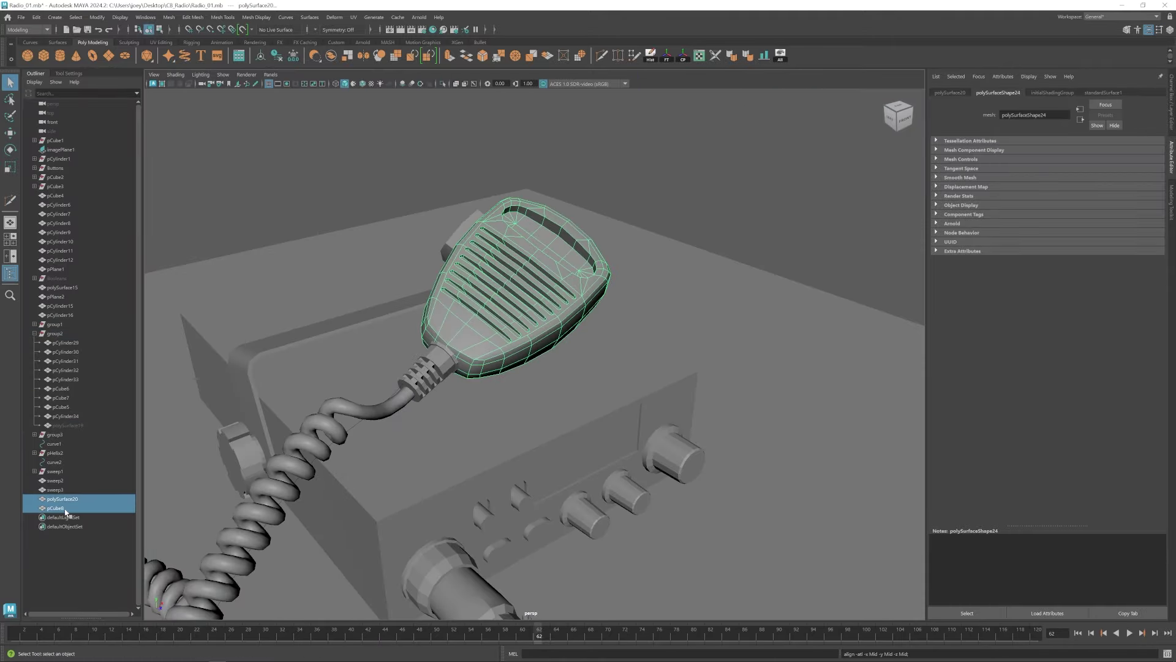
pyautogui.click(65, 510)
pyautogui.press('w')
pyautogui.keyDown('alt'); pyautogui.moveTo(551, 362); pyautogui.dragTo(570, 319); pyautogui.keyUp('alt')
pyautogui.keyDown('shift'); pyautogui.click(567, 260); pyautogui.keyUp('shift')
pyautogui.click(765, 56)
pyautogui.click(99, 29)
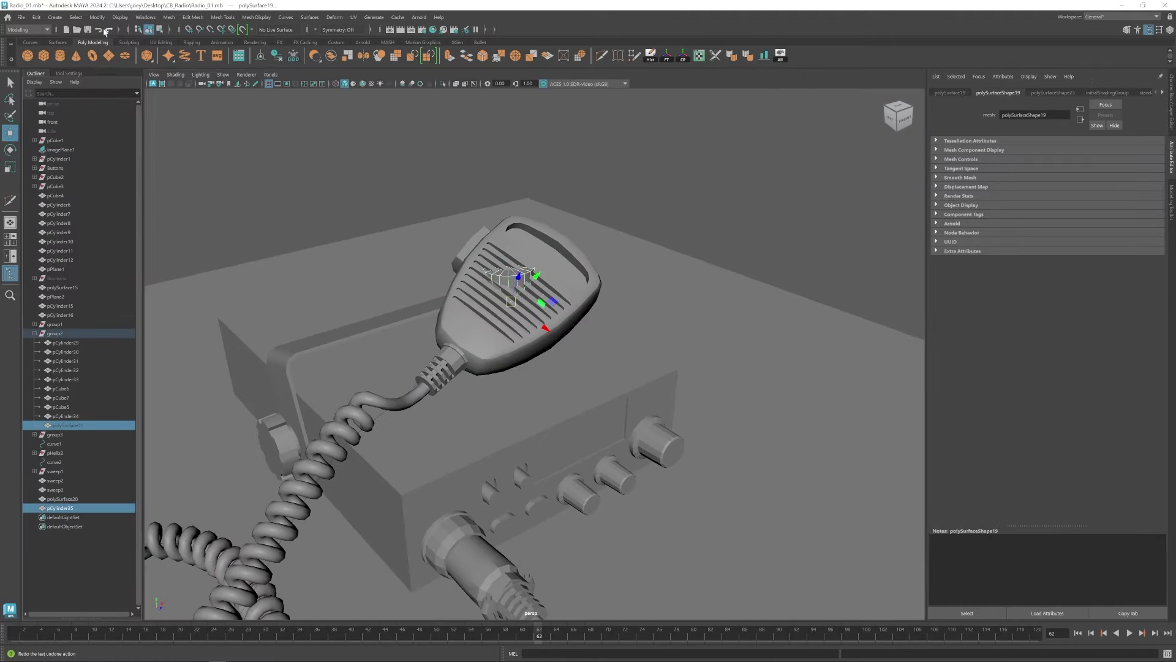
# Rotate the new cylinder to follow the microphone's face and move it to the recess at the end opposite the cord.
pyautogui.click(496, 286)
pyautogui.press('e')
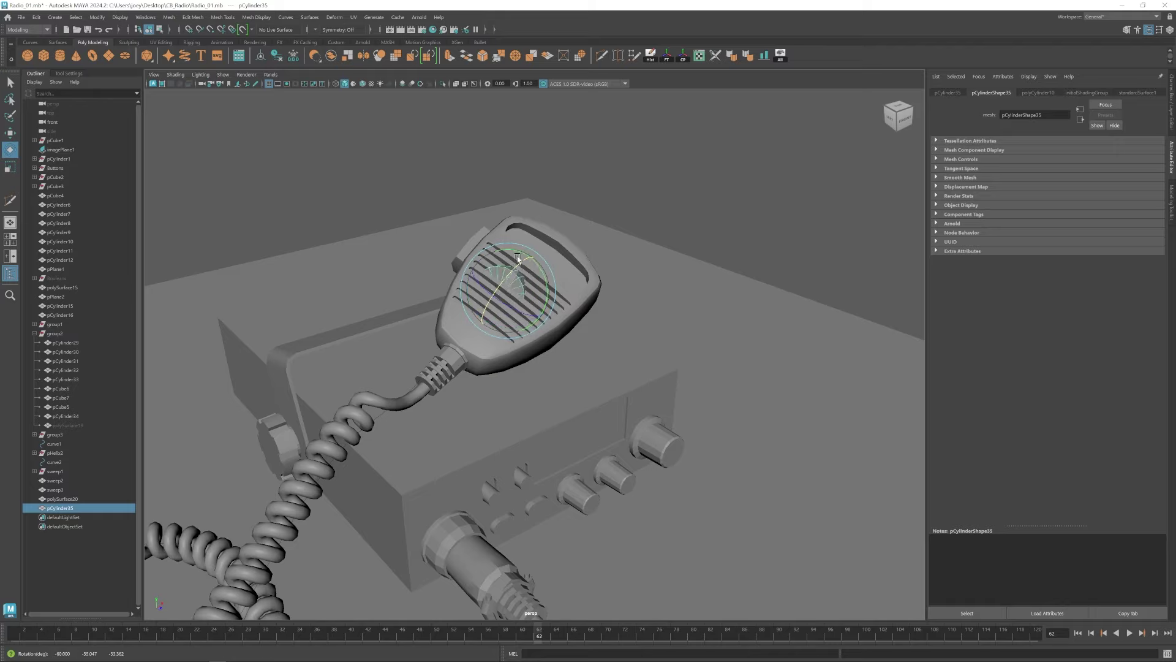
pyautogui.press('w')
pyautogui.keyDown('alt'); pyautogui.moveTo(518, 259); pyautogui.dragTo(579, 291); pyautogui.keyUp('alt')
pyautogui.scroll(5, 503, 257)
pyautogui.press('w')
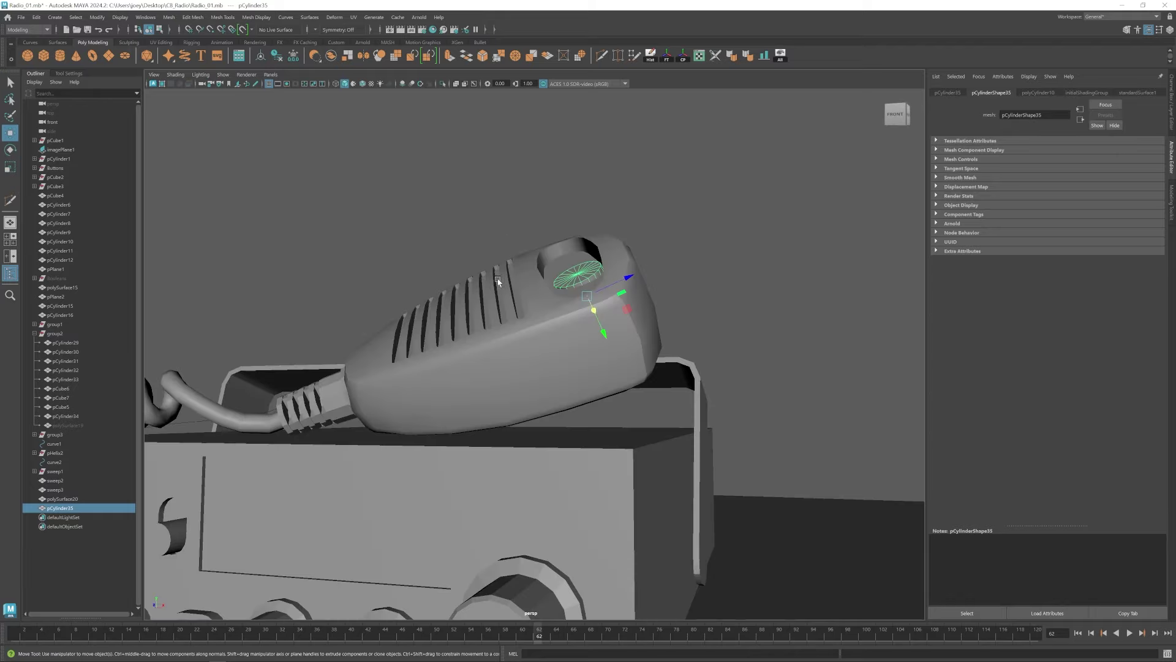
# Seat the cylinder in the round recess of the microphone's face, then duplicate and scale it.
pyautogui.press('e')
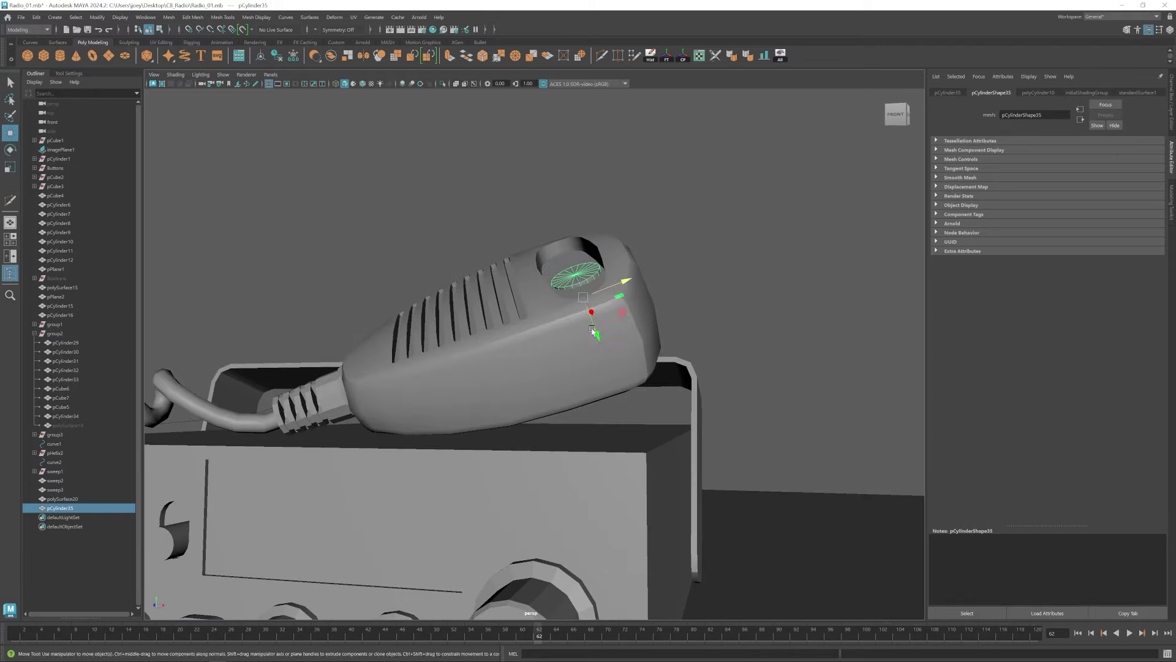
pyautogui.keyDown('alt'); pyautogui.moveTo(592, 330); pyautogui.dragTo(615, 340); pyautogui.keyUp('alt')
pyautogui.hotkey('ctrl', 'd')
pyautogui.press('r')
pyautogui.keyDown('alt'); pyautogui.moveTo(614, 340); pyautogui.dragTo(502, 289); pyautogui.keyUp('alt')
# Place another duplicate of the round part on the microphone's face and scale it.
pyautogui.press('w')
pyautogui.keyDown('shift'); pyautogui.click(537, 289); pyautogui.keyUp('shift')
pyautogui.hotkey('ctrl', 'd')
pyautogui.keyDown('shift'); pyautogui.click(573, 319); pyautogui.keyUp('shift')
pyautogui.press('r')
pyautogui.keyDown('alt'); pyautogui.moveTo(545, 361); pyautogui.dragTo(593, 277); pyautogui.keyUp('alt')
pyautogui.keyDown('alt'); pyautogui.moveTo(500, 260); pyautogui.dragTo(570, 319); pyautogui.keyUp('alt')
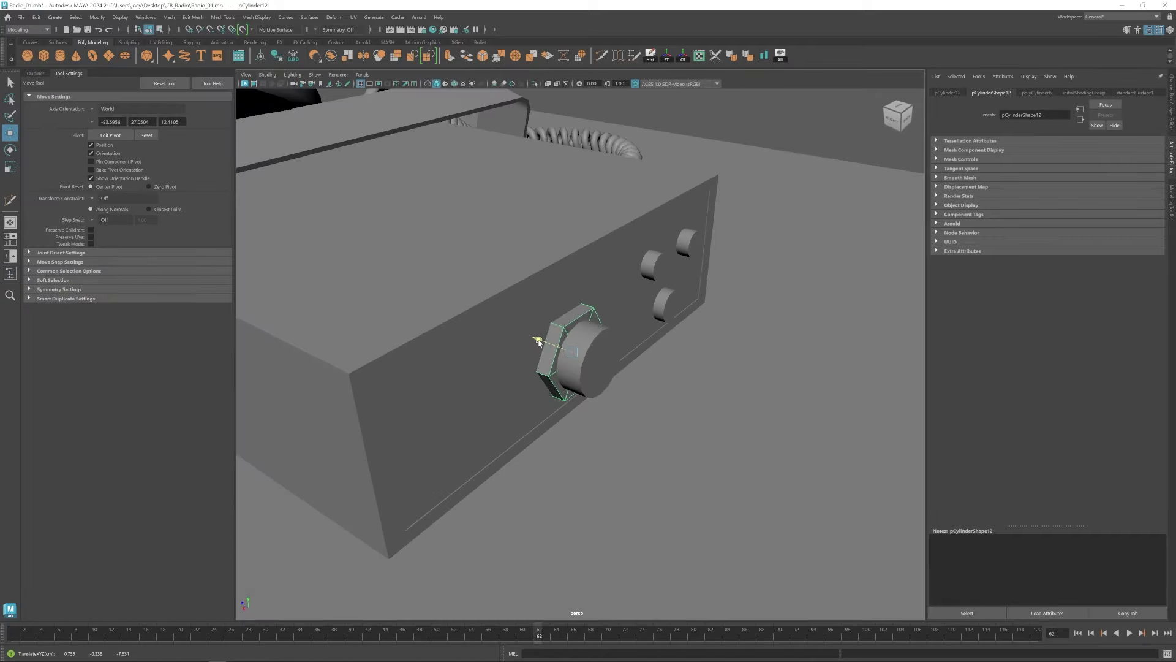
# Undo the hexagonal nut's last move and scale a new cylinder as a washer behind the rear connector.
pyautogui.hotkey('ctrl', 'z')
pyautogui.press('r')
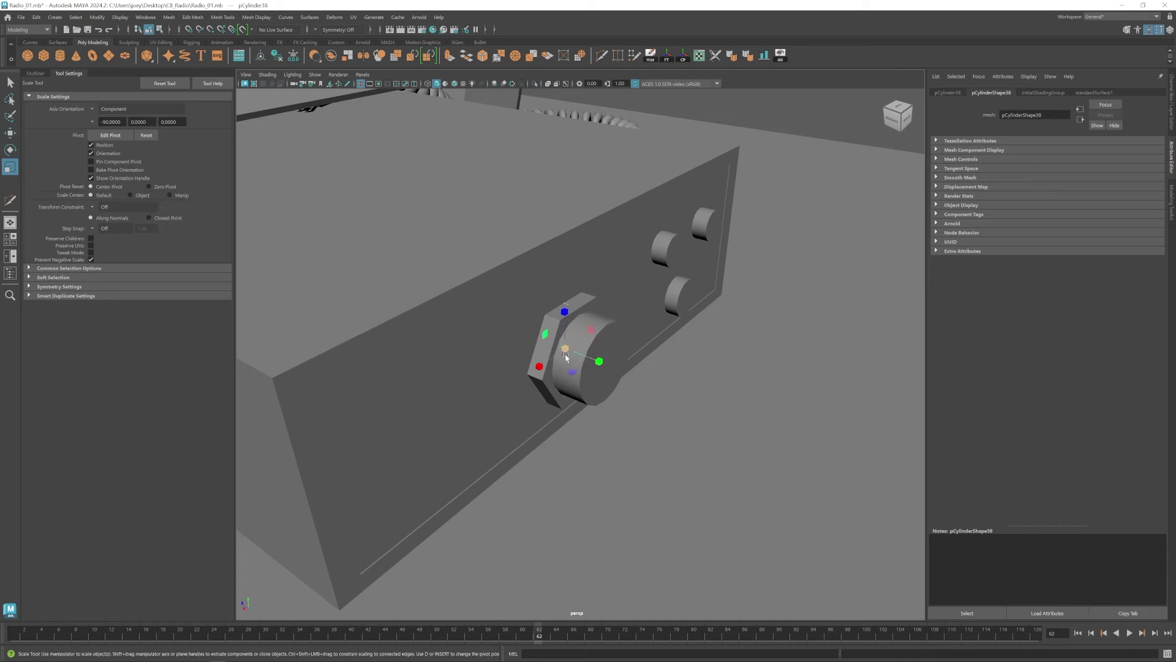
pyautogui.press('w')
pyautogui.scroll(-5, 557, 347)
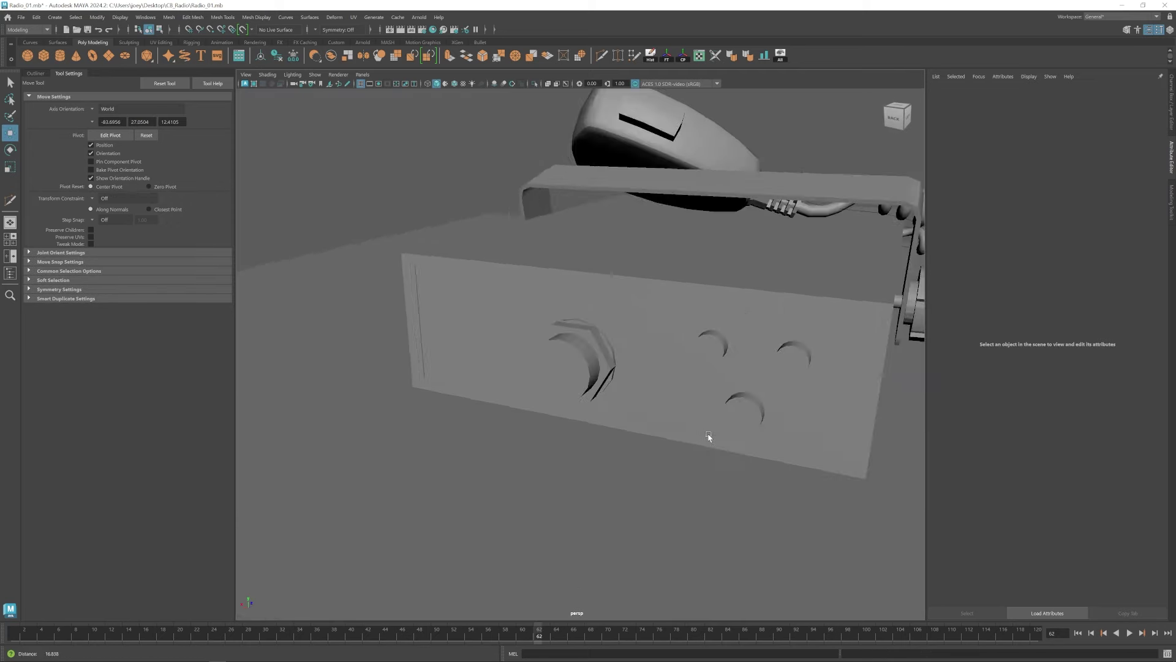
# Isolate the rear connector's hexagonal nut and insert edge loops across its sides.
pyautogui.keyDown('alt'); pyautogui.moveTo(709, 438); pyautogui.dragTo(711, 433); pyautogui.keyUp('alt')
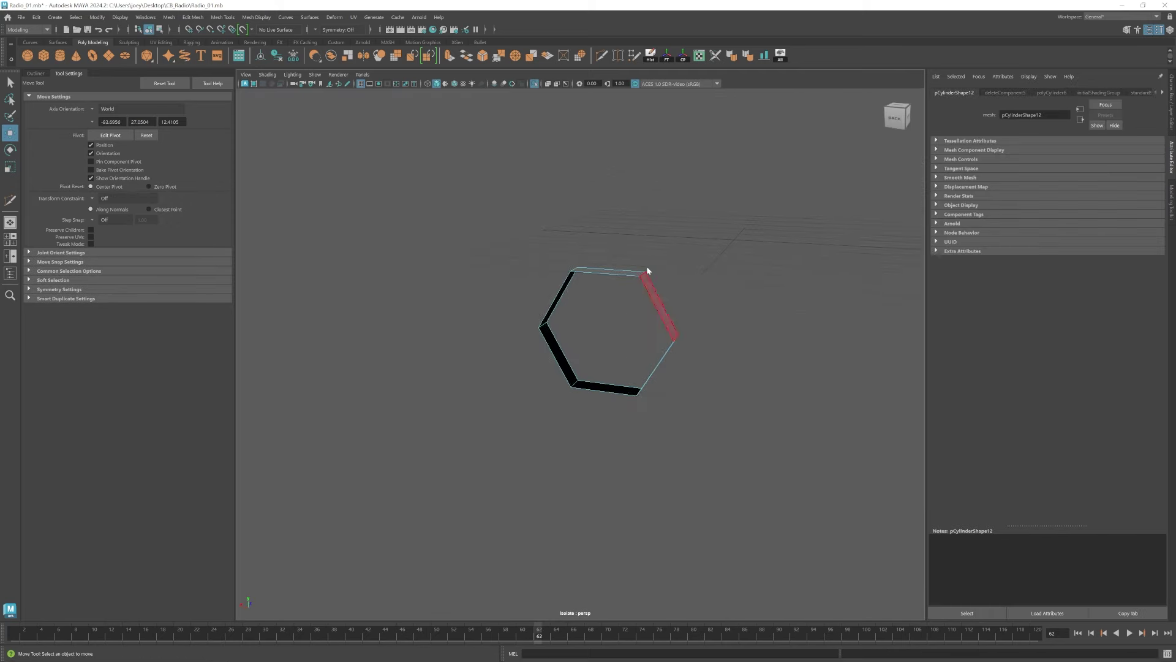
pyautogui.keyDown('alt'); pyautogui.moveTo(648, 270); pyautogui.dragTo(588, 294); pyautogui.keyUp('alt')
pyautogui.click(223, 17)
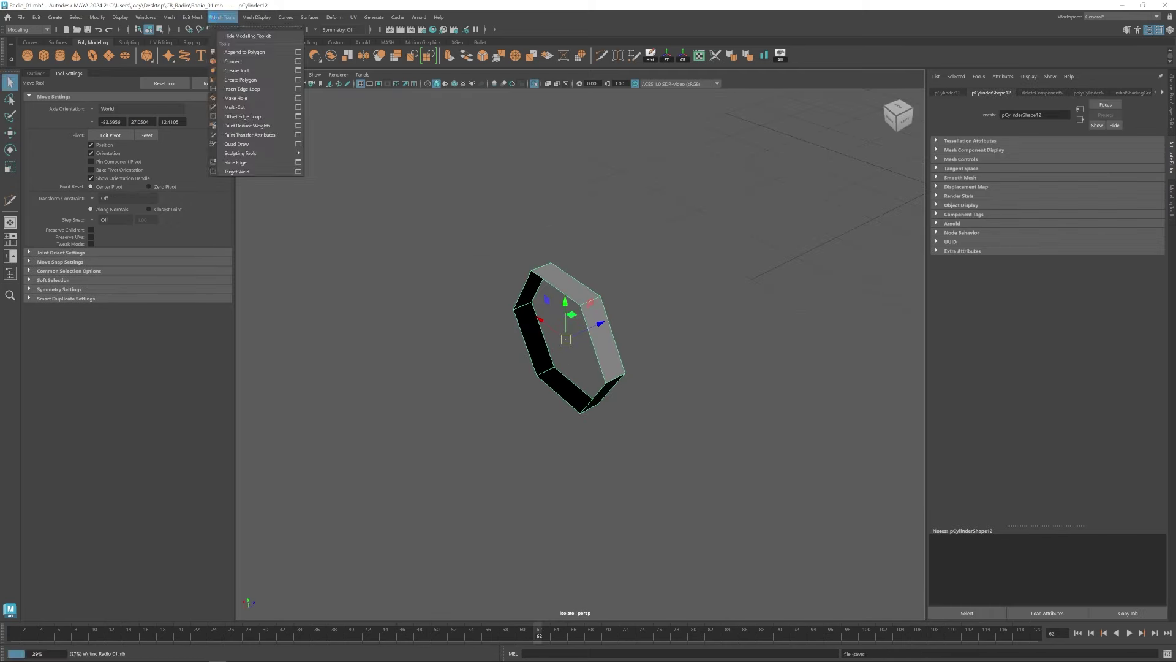
pyautogui.click(244, 89)
pyautogui.click(565, 296)
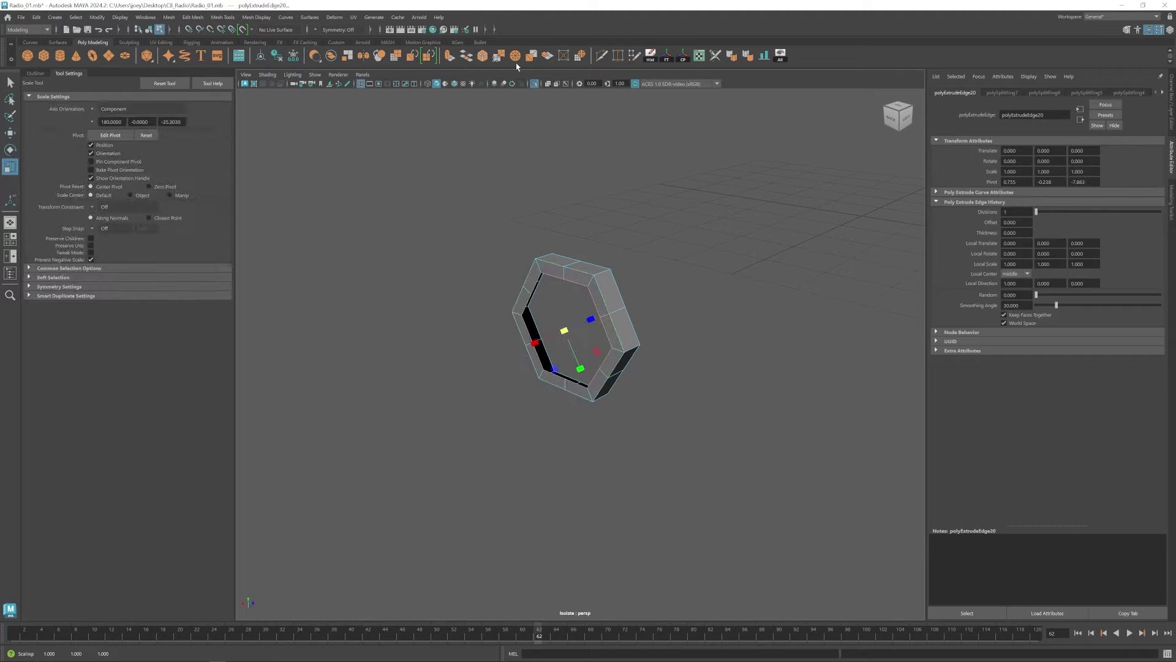
# Extrude the hexagonal nut's border edges inward into a rim and bring back the full scene.
pyautogui.keyDown('alt'); pyautogui.moveTo(555, 343); pyautogui.dragTo(532, 336); pyautogui.keyUp('alt')
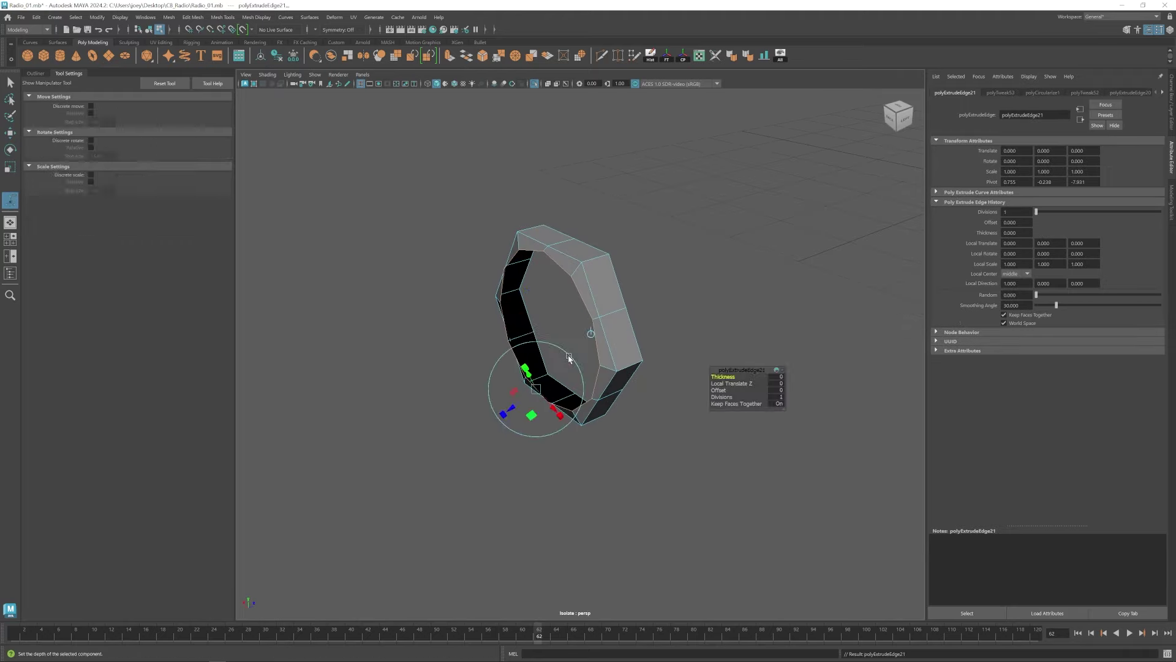
pyautogui.hotkey('ctrl', '1')
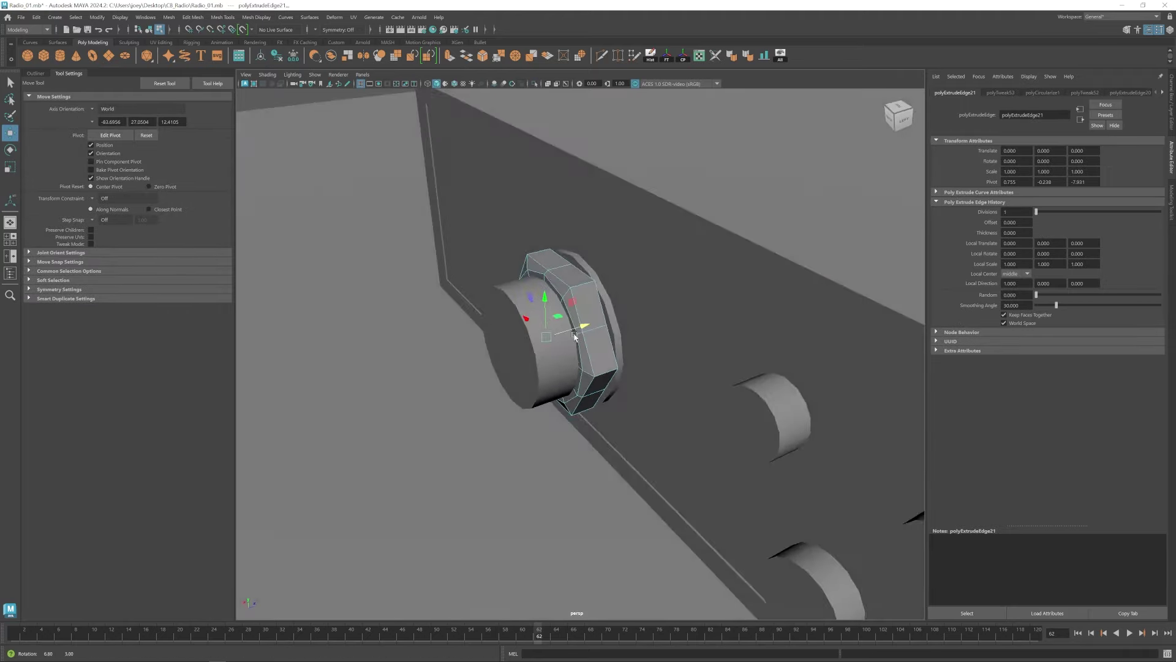
pyautogui.keyDown('alt'); pyautogui.moveTo(576, 319); pyautogui.dragTo(607, 343); pyautogui.keyUp('alt')
pyautogui.press('w')
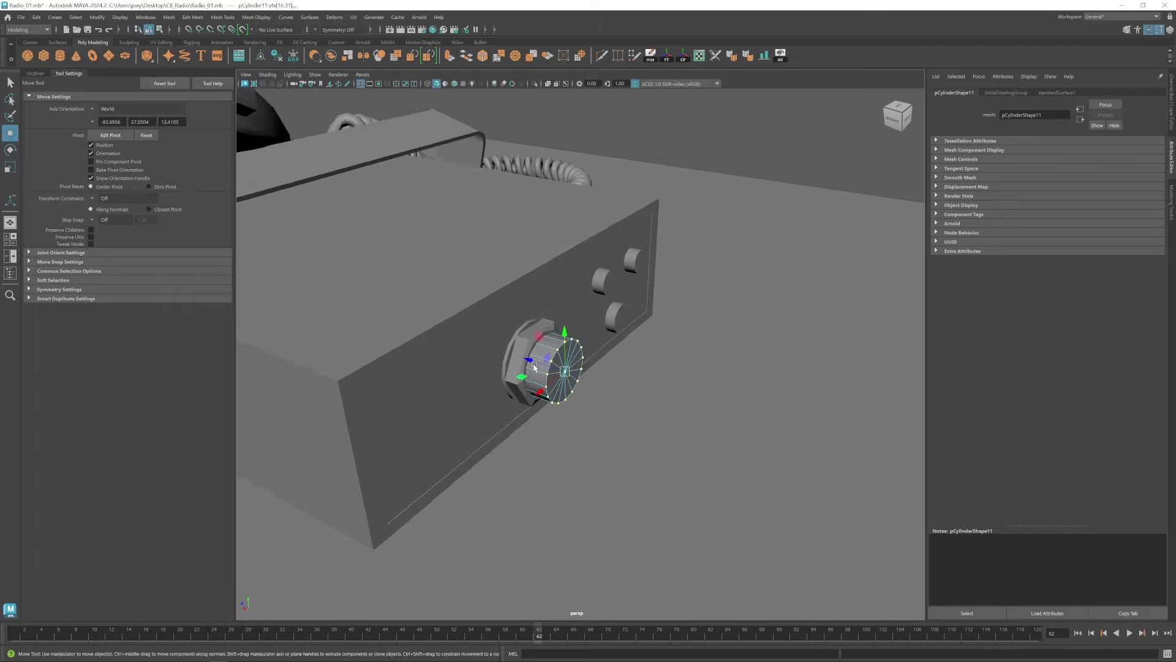
# Open the end of the rear connector's cylinder and extrude its border inward to hollow it out.
pyautogui.keyDown('alt'); pyautogui.moveTo(575, 343); pyautogui.dragTo(541, 310); pyautogui.keyUp('alt')
pyautogui.keyDown('alt'); pyautogui.moveTo(557, 323); pyautogui.dragTo(590, 338); pyautogui.keyUp('alt')
pyautogui.press('r')
pyautogui.keyDown('shift'); pyautogui.moveTo(589, 335); pyautogui.dragTo(561, 319); pyautogui.keyUp('shift')
pyautogui.keyDown('alt'); pyautogui.moveTo(402, 240); pyautogui.dragTo(396, 226); pyautogui.keyUp('alt')
pyautogui.press('F8')
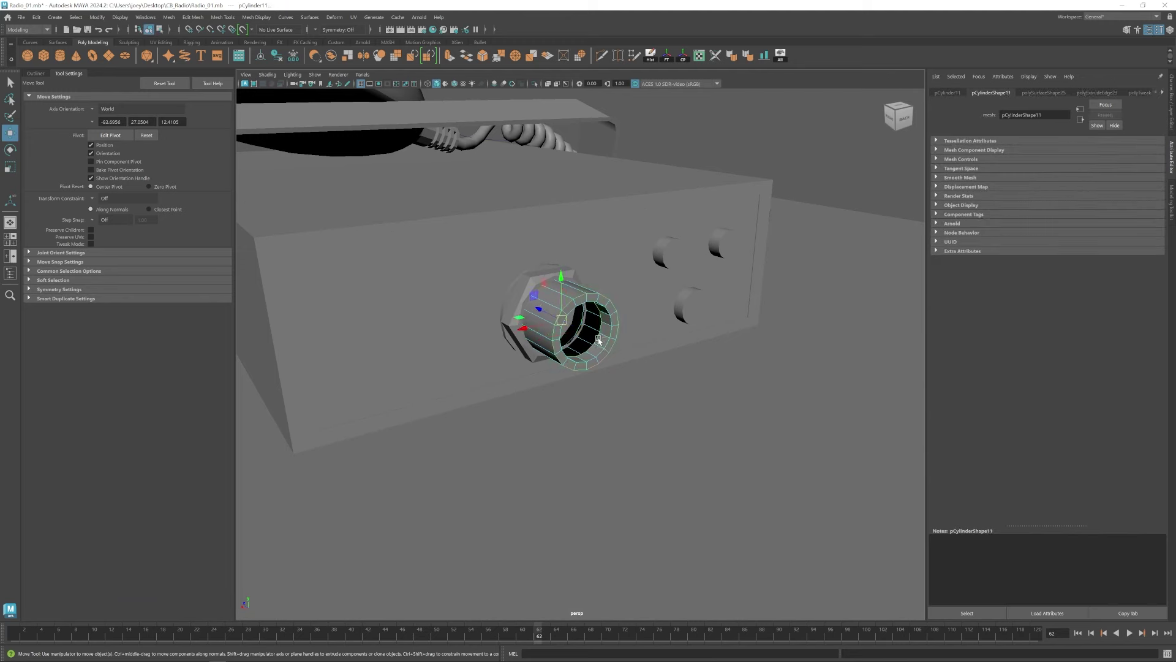
pyautogui.press('w')
# Fit a smaller cylinder inside the hollow rear connector, adjusting its size and position.
pyautogui.keyDown('alt'); pyautogui.moveTo(544, 324); pyautogui.dragTo(528, 320); pyautogui.keyUp('alt')
pyautogui.press('q')
pyautogui.doubleClick(530, 334)
pyautogui.press('r')
pyautogui.press('w')
pyautogui.moveTo(525, 314)
pyautogui.mouseDown()
pyautogui.moveTo(534, 332)
pyautogui.moveTo(513, 330)
pyautogui.mouseUp()
pyautogui.press('F8')
# Extrude and scale the inner cylinder's edge loop to form the hollow centre pin of the rear connector.
pyautogui.press('F10')
pyautogui.press('q')
pyautogui.scroll(4, 521, 330)
pyautogui.doubleClick(525, 334)
pyautogui.press('r')
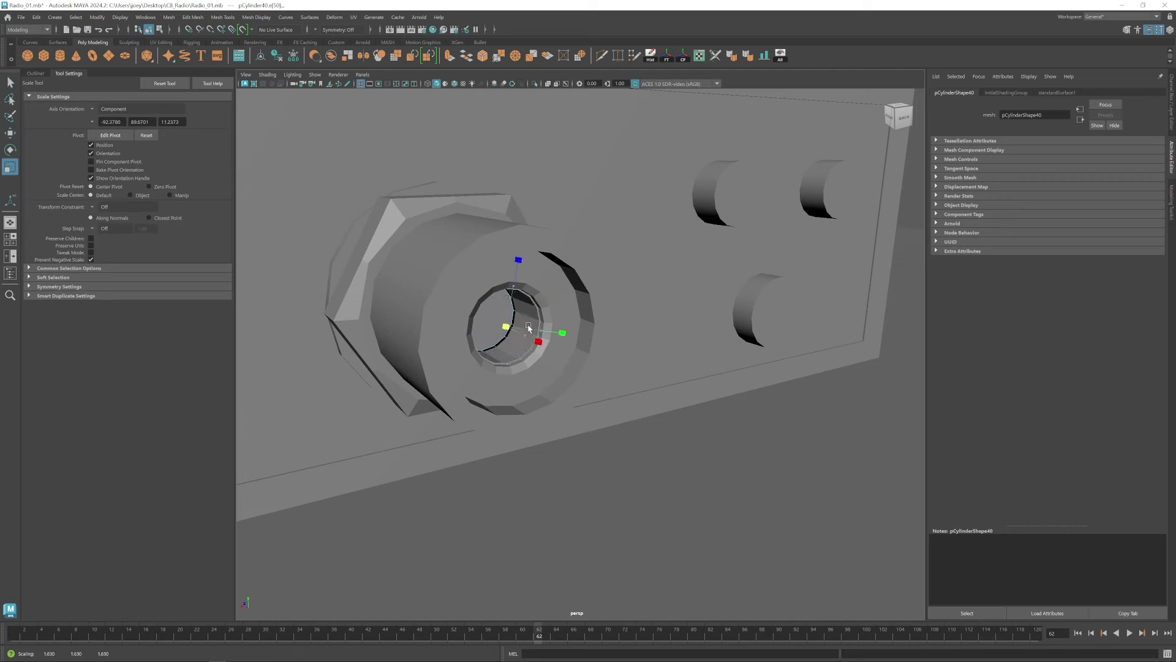
pyautogui.hotkey('ctrl', 'e')
pyautogui.press('w')
pyautogui.press('F8')
pyautogui.press('r')
pyautogui.press('w')
pyautogui.keyDown('alt'); pyautogui.moveTo(486, 315); pyautogui.dragTo(296, 302, button='right'); pyautogui.keyUp('alt')
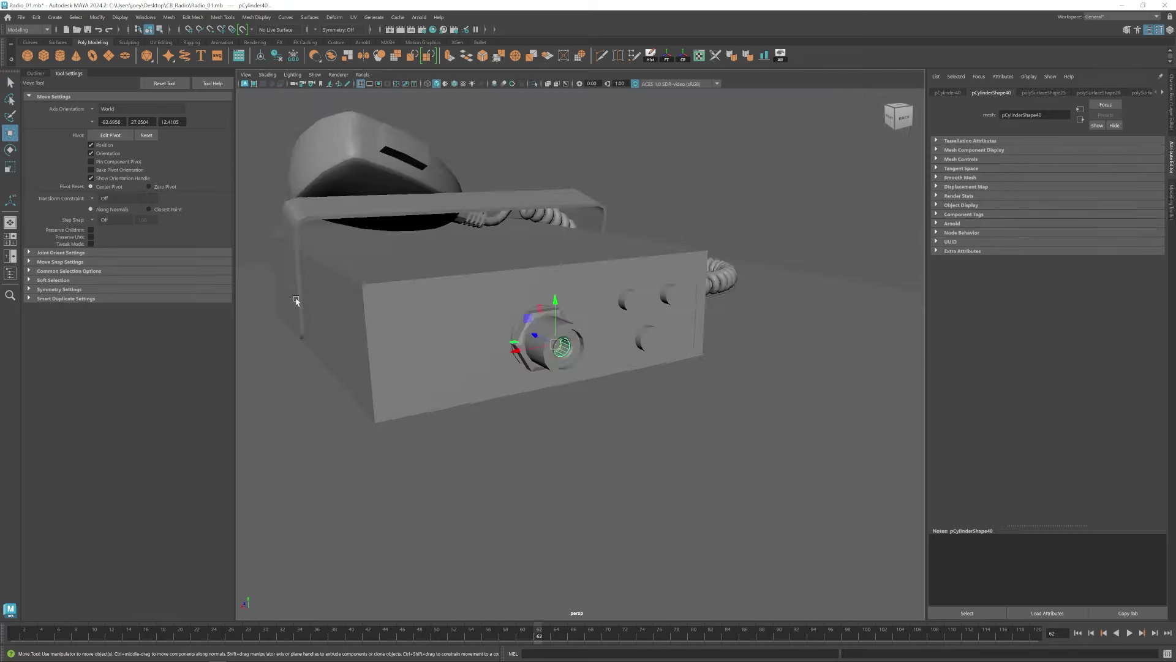
# Examine the rear connector and its inner sleeve from several angles and distances.
pyautogui.click(296, 302)
pyautogui.keyDown('alt'); pyautogui.moveTo(306, 305); pyautogui.dragTo(392, 334); pyautogui.keyUp('alt')
pyautogui.click(554, 349)
pyautogui.keyDown('alt'); pyautogui.moveTo(380, 294); pyautogui.dragTo(482, 273, button='right'); pyautogui.keyUp('alt')
pyautogui.press('F8')
pyautogui.scroll(-5, 643, 327)
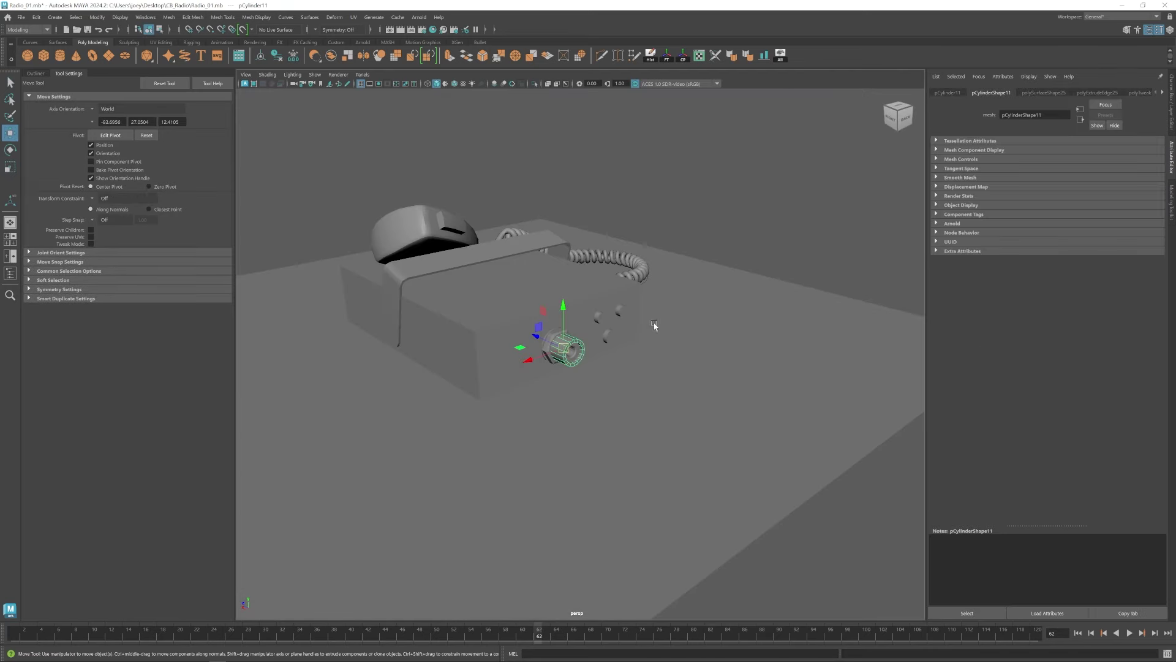
pyautogui.scroll(4, 599, 355)
pyautogui.click(619, 349)
pyautogui.scroll(-7, 669, 333)
pyautogui.click(468, 322)
pyautogui.press('e')
# Extrude the end of the upper small rear jack nearest the connector inward to form a recessed ring.
pyautogui.click(575, 268)
pyautogui.press('f')
pyautogui.press('r')
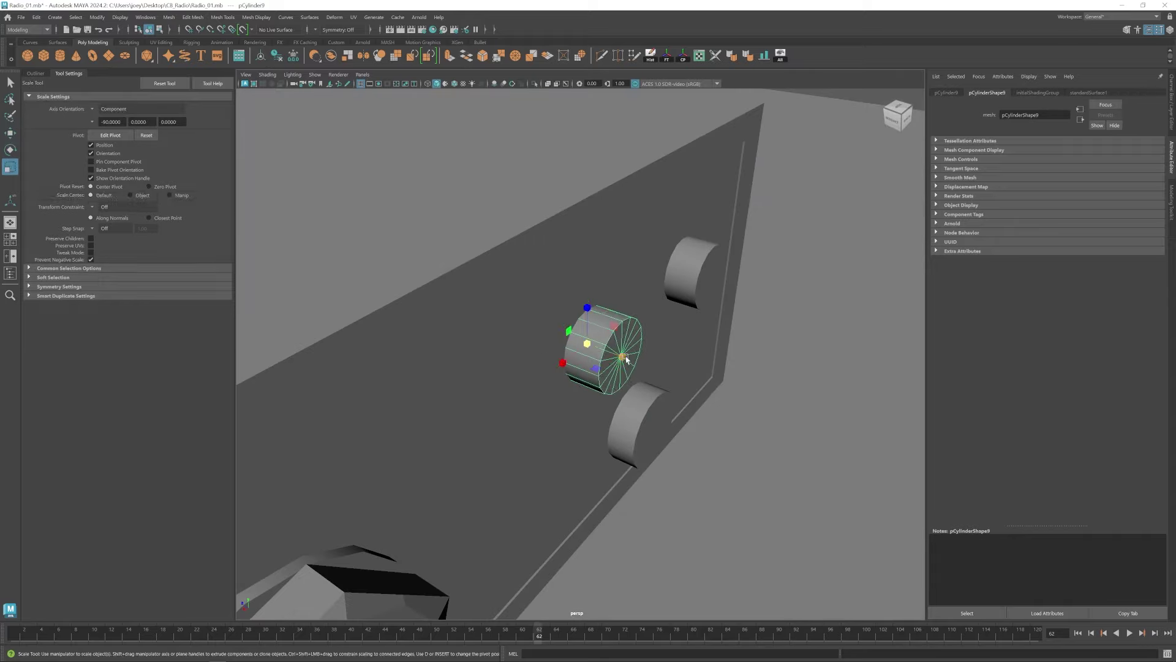
pyautogui.keyDown('alt'); pyautogui.moveTo(560, 332); pyautogui.dragTo(608, 325); pyautogui.keyUp('alt')
pyautogui.hotkey('ctrl', 'e')
pyautogui.press('r')
pyautogui.press('w')
pyautogui.press('r')
pyautogui.press('w')
# Bevel the edges of the small rear jack's ring and adjust the bevel's settings.
pyautogui.click(192, 17)
pyautogui.click(206, 49)
pyautogui.press('r')
pyautogui.press('w')
pyautogui.hotkey('ctrl', 'b')
pyautogui.moveTo(1052, 173); pyautogui.dragTo(1048, 173)
pyautogui.press('w')
pyautogui.scroll(-6, 576, 343)
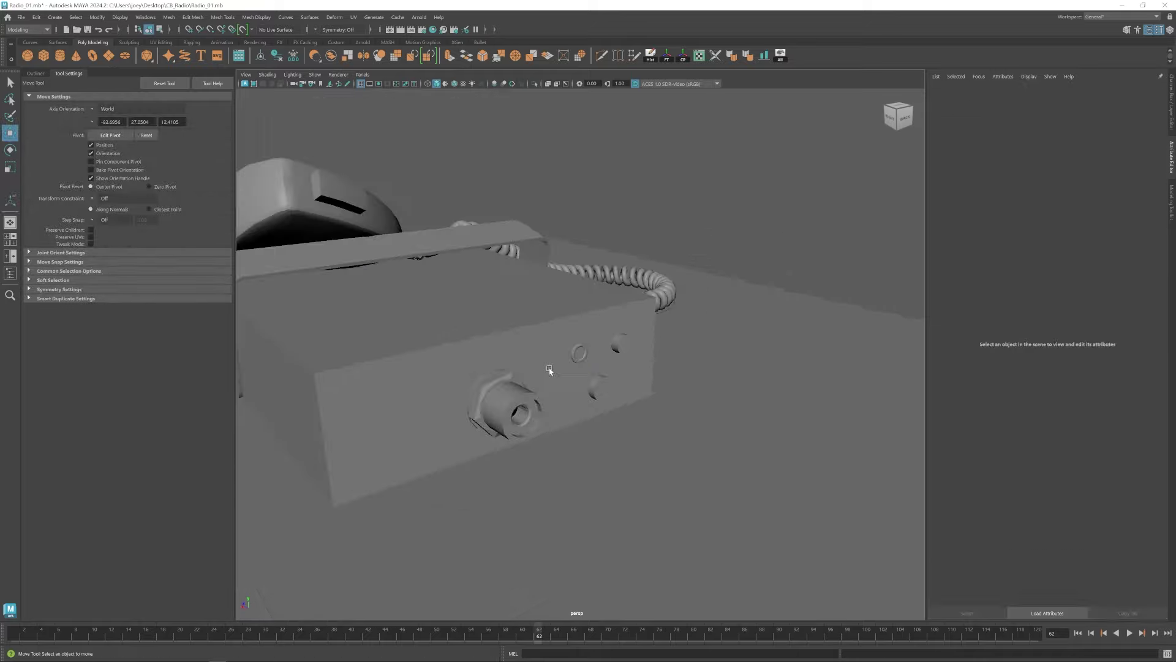
# Replace the neighbouring plain upper jack on the rear panel with a copy of the bevelled jack.
pyautogui.click(548, 370)
pyautogui.keyDown('alt'); pyautogui.moveTo(548, 369); pyautogui.dragTo(475, 331); pyautogui.keyUp('alt')
pyautogui.press('q')
pyautogui.click(549, 307)
pyautogui.click(637, 302)
pyautogui.press('Delete')
pyautogui.click(579, 318)
pyautogui.press('w')
# Try to cut a vertical edge across the rear panel through the lower jack with the Multi-Cut tool.
pyautogui.scroll(-8, 476, 331)
pyautogui.click(490, 343)
pyautogui.scroll(8, 631, 258)
pyautogui.hotkey('ctrl', 'shift', 'x')
pyautogui.click(593, 232)
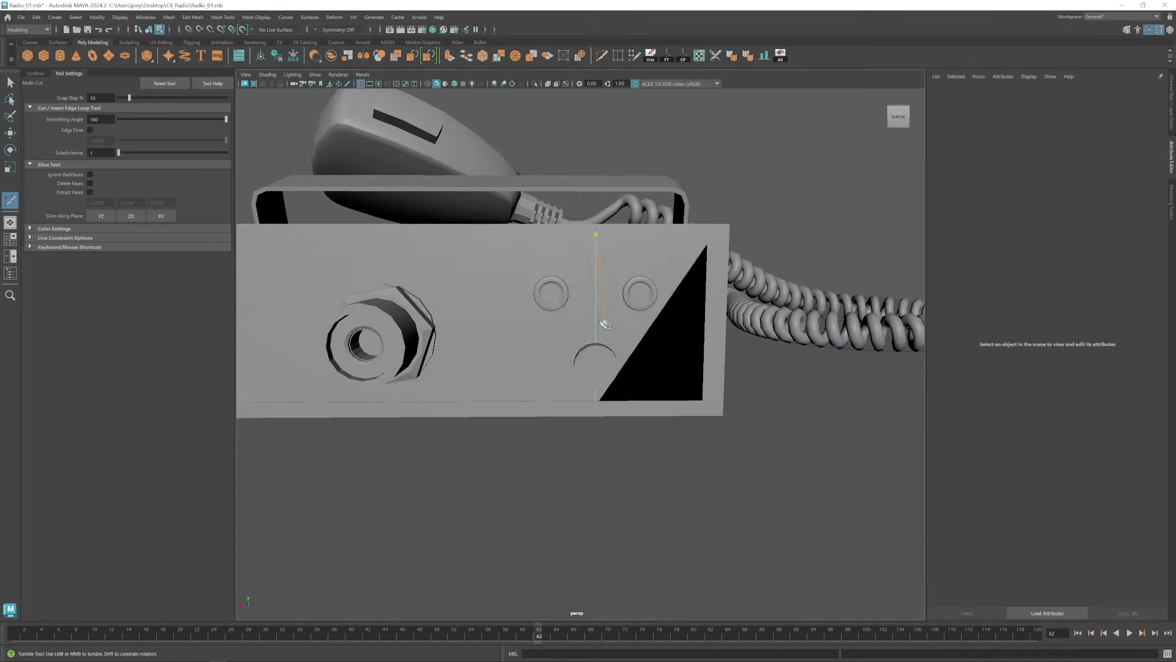
pyautogui.press('w')
# Isolate the rear panel, add a polygon plane rotated to match its orientation, and restore the full scene.
pyautogui.keyDown('alt'); pyautogui.moveTo(601, 320); pyautogui.dragTo(522, 336); pyautogui.keyUp('alt')
pyautogui.hotkey('ctrl', '1')
pyautogui.click(60, 55)
pyautogui.press('e')
pyautogui.moveTo(385, 322); pyautogui.dragTo(515, 357)
pyautogui.press('w')
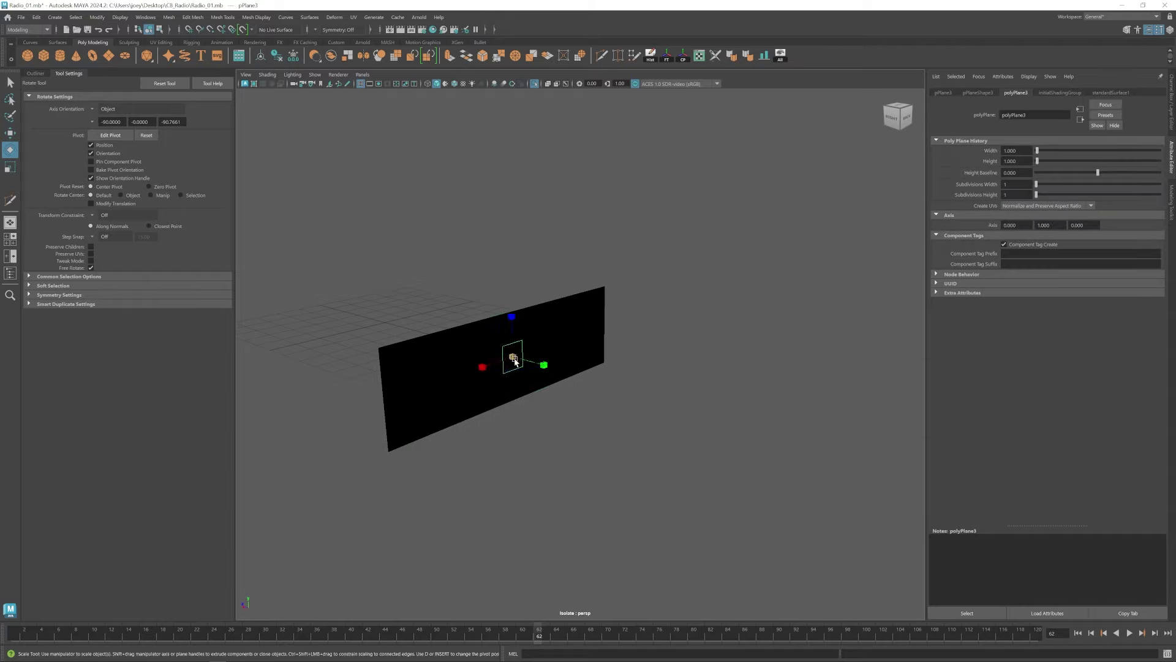
pyautogui.press('q')
pyautogui.click(392, 364)
pyautogui.hotkey('ctrl', '1')
# Cut vertical and horizontal edges across the rear panel in line with the jack centres using Multi-Cut.
pyautogui.hotkey('ctrl', 'shift', 'x')
pyautogui.click(589, 380)
pyautogui.click(596, 260)
pyautogui.click(536, 238)
pyautogui.click(635, 351)
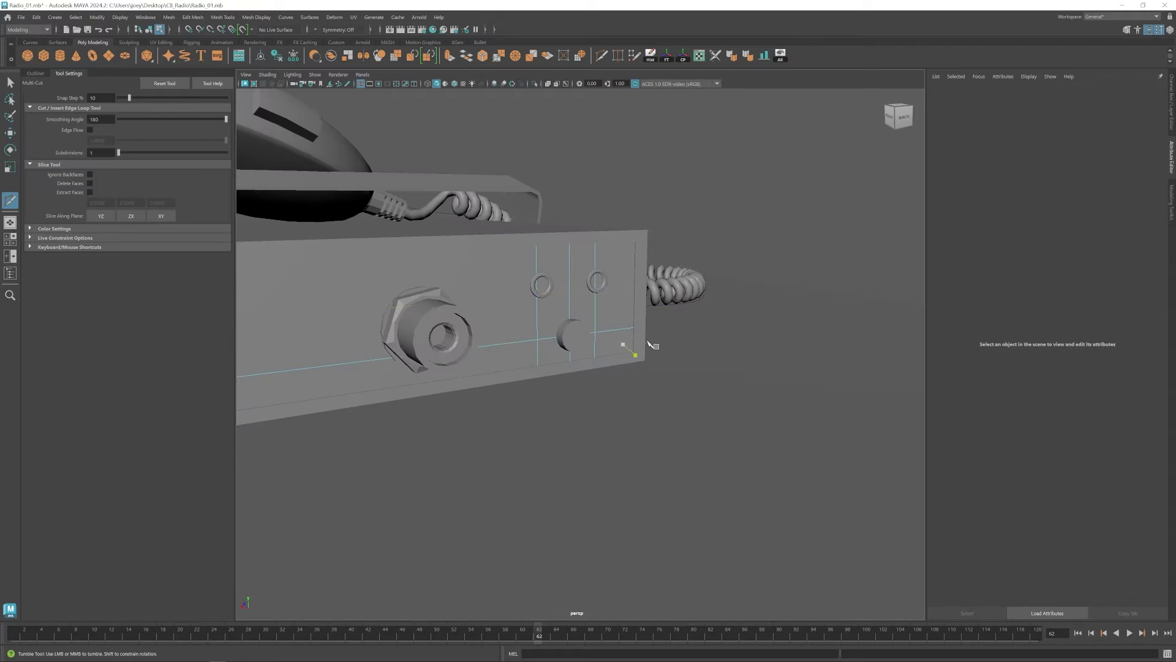
# Cut a round hole in the rear panel with a Boolean using the lower jack cylinder, and isolate the panel.
pyautogui.press('w')
pyautogui.keyDown('alt'); pyautogui.moveTo(651, 346); pyautogui.dragTo(613, 343); pyautogui.keyUp('alt')
pyautogui.click(586, 285)
pyautogui.click(586, 319)
pyautogui.click(520, 306)
pyautogui.click(582, 332)
pyautogui.click(495, 297)
pyautogui.keyDown('shift'); pyautogui.click(576, 331); pyautogui.keyUp('shift')
pyautogui.click(168, 18)
pyautogui.click(275, 47)
pyautogui.click(520, 304)
pyautogui.hotkey('ctrl', '1')
# Weld the panel's crossing edge vertices to the nearest vertices of the round hole with Target Weld.
pyautogui.click(617, 55)
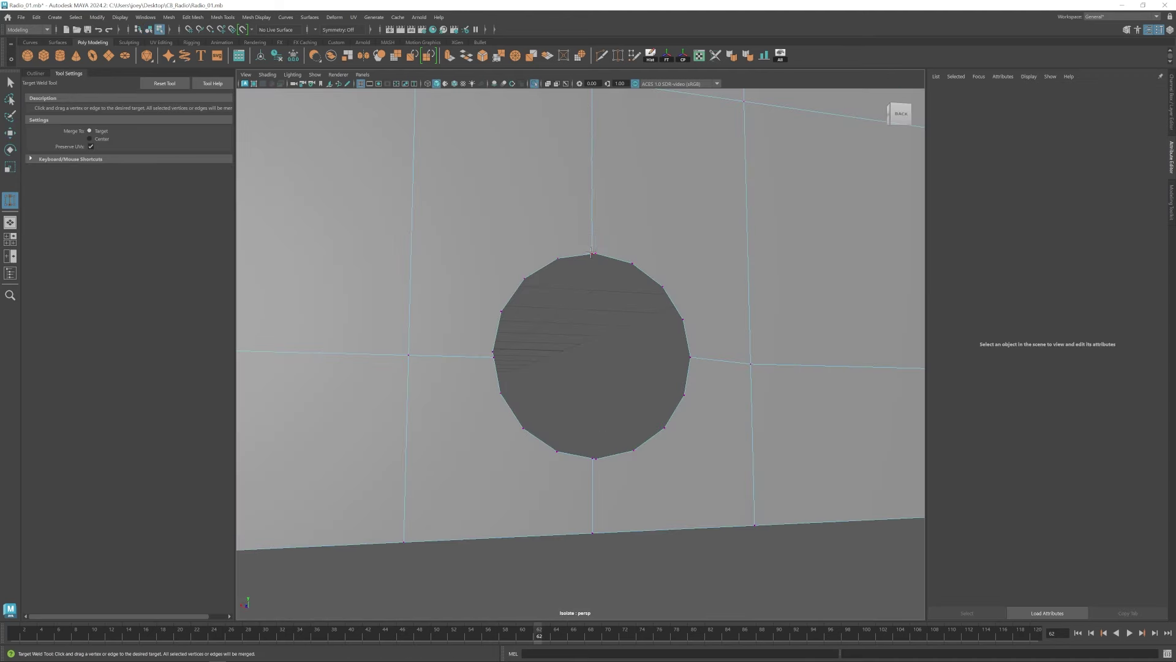
pyautogui.moveTo(592, 252); pyautogui.dragTo(595, 253)
pyautogui.moveTo(593, 458); pyautogui.dragTo(596, 458)
pyautogui.moveTo(493, 351); pyautogui.dragTo(494, 357)
pyautogui.press('w')
# Cut edges from the hole's vertices to the surrounding panel corners and extrude the hole's border inward.
pyautogui.keyDown('alt'); pyautogui.moveTo(521, 269); pyautogui.dragTo(486, 247); pyautogui.keyUp('alt')
pyautogui.click(601, 56)
pyautogui.keyDown('alt'); pyautogui.moveTo(551, 245); pyautogui.dragTo(469, 228, button='right'); pyautogui.keyUp('alt')
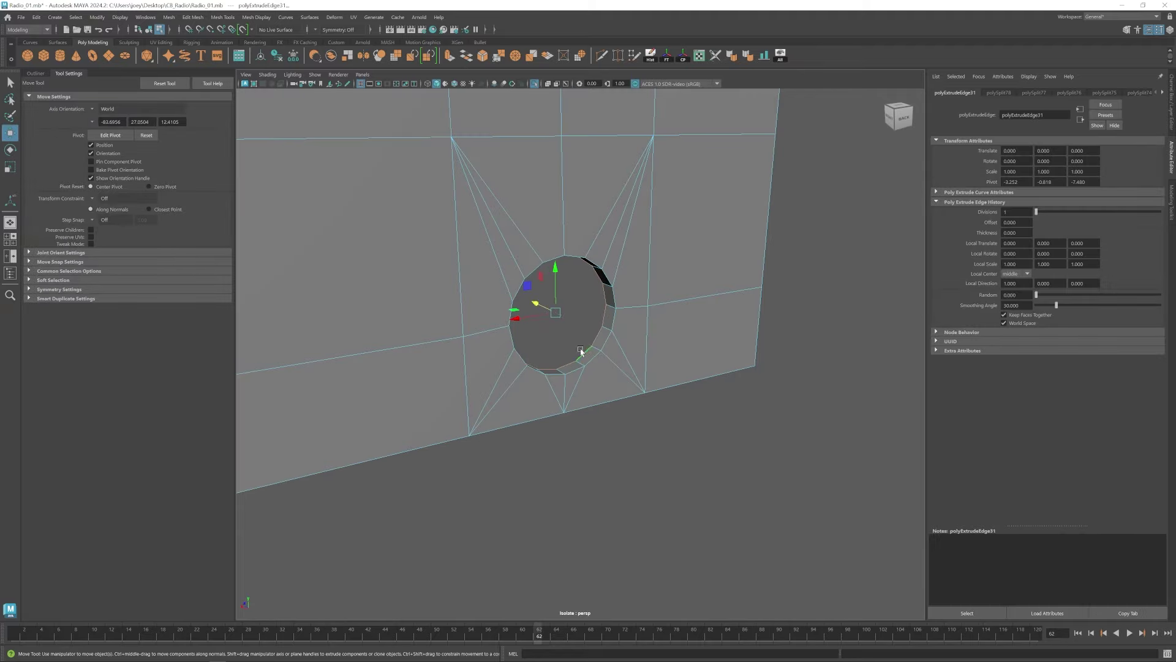
pyautogui.keyDown('alt'); pyautogui.moveTo(735, 245); pyautogui.dragTo(674, 245, button='right'); pyautogui.keyUp('alt')
pyautogui.hotkey('ctrl', '1')
# Delete the front cap of the lower jack cylinder on the rear panel.
pyautogui.click(582, 336)
pyautogui.keyDown('alt'); pyautogui.moveTo(613, 324); pyautogui.dragTo(695, 335); pyautogui.keyUp('alt')
pyautogui.moveTo(545, 336); pyautogui.dragTo(502, 336, button='right')
pyautogui.moveTo(576, 285); pyautogui.dragTo(540, 380)
pyautogui.keyDown('alt'); pyautogui.moveTo(577, 340); pyautogui.dragTo(632, 335); pyautogui.keyUp('alt')
pyautogui.moveTo(632, 306); pyautogui.dragTo(633, 336, button='right')
pyautogui.press('Delete')
# Extrude the lower jack's open border inward, shape the opening into a square, and select rim edges for scaling.
pyautogui.hotkey('ctrl', 'e')
pyautogui.press('r')
pyautogui.moveTo(619, 326); pyautogui.dragTo(585, 325)
pyautogui.press('w')
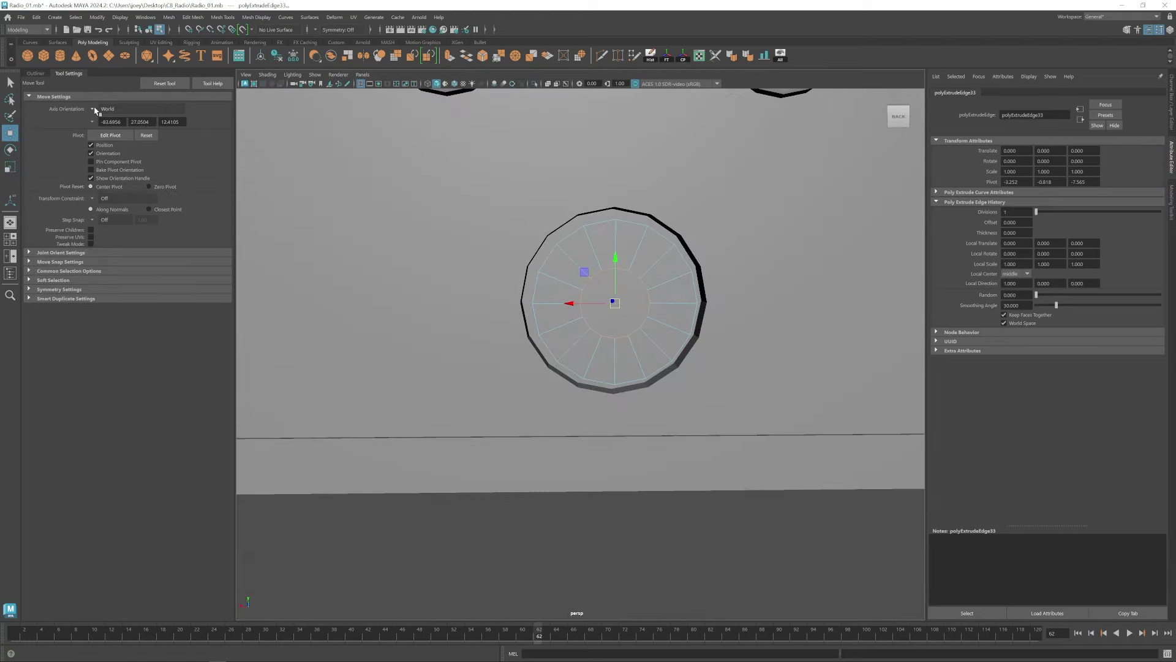
pyautogui.click(634, 277)
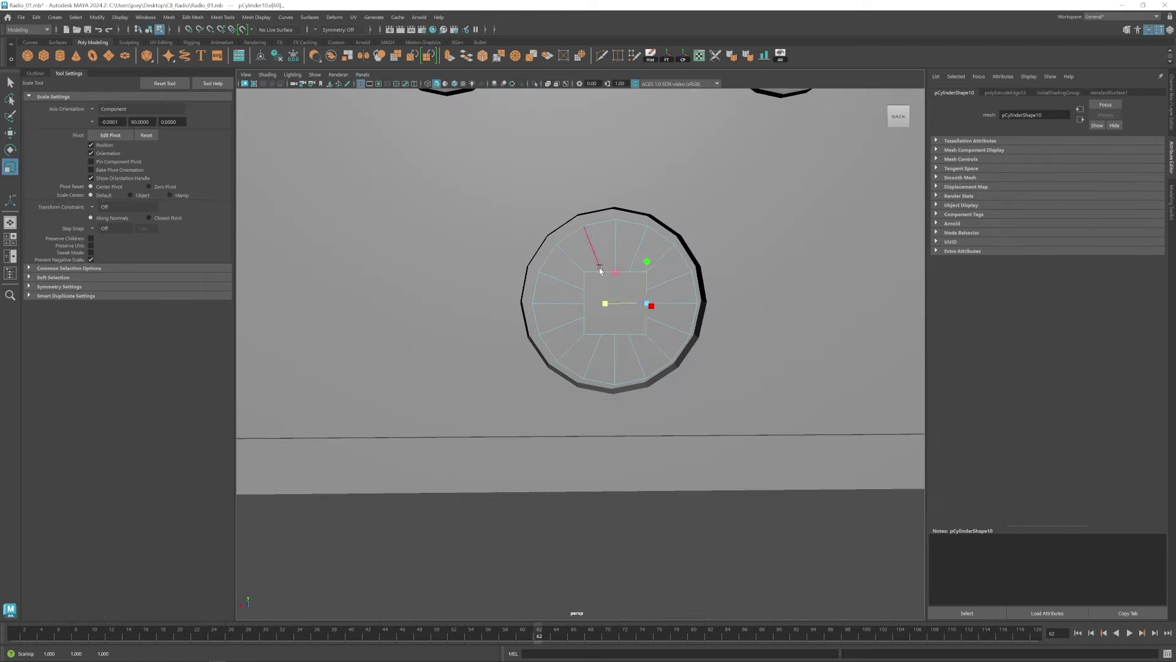
pyautogui.keyDown('alt'); pyautogui.moveTo(599, 270); pyautogui.dragTo(578, 265); pyautogui.keyUp('alt')
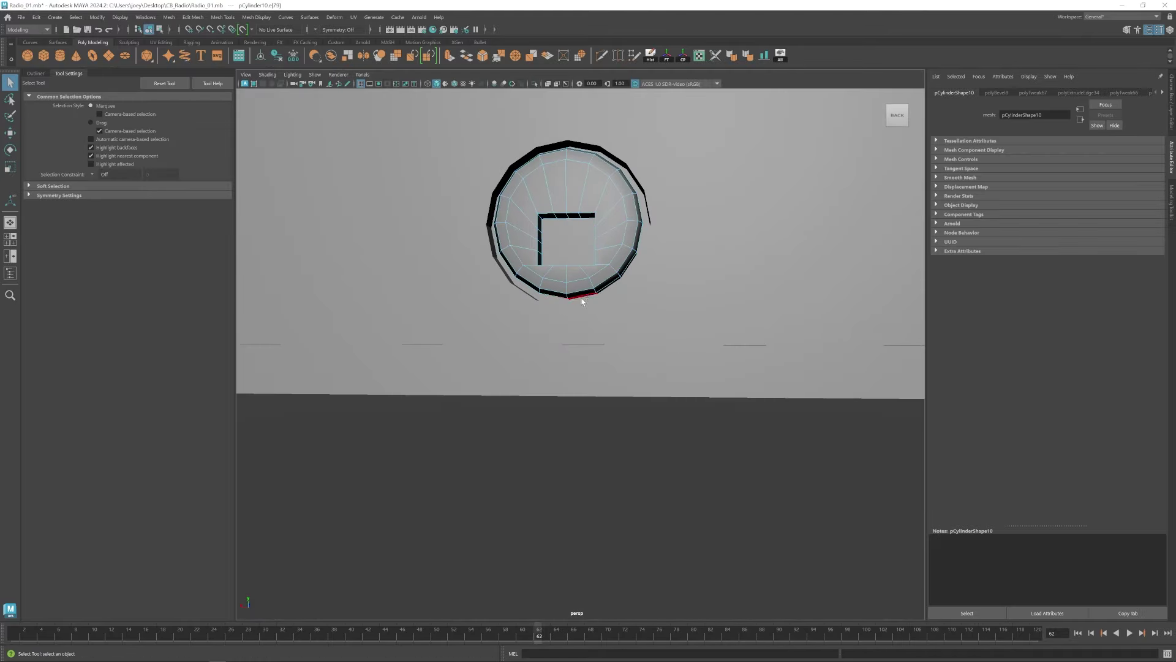
pyautogui.press('r')
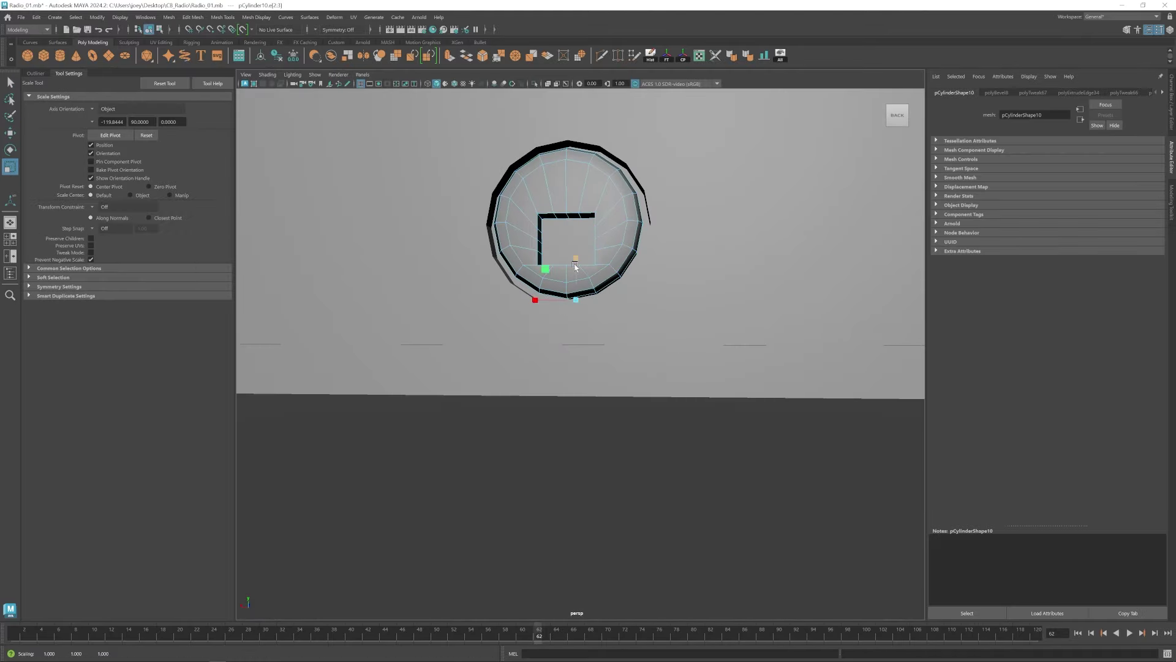
pyautogui.press('4')
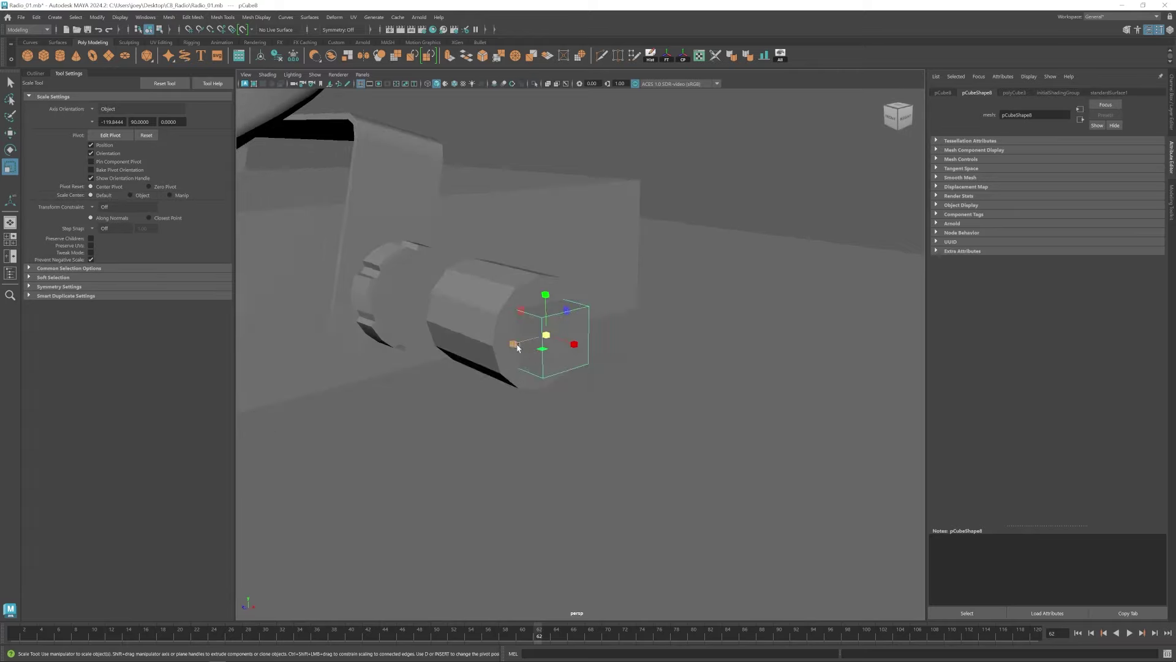
# Cut new edges into the end of the cylindrical side knob and select its outer end.
pyautogui.click(223, 17)
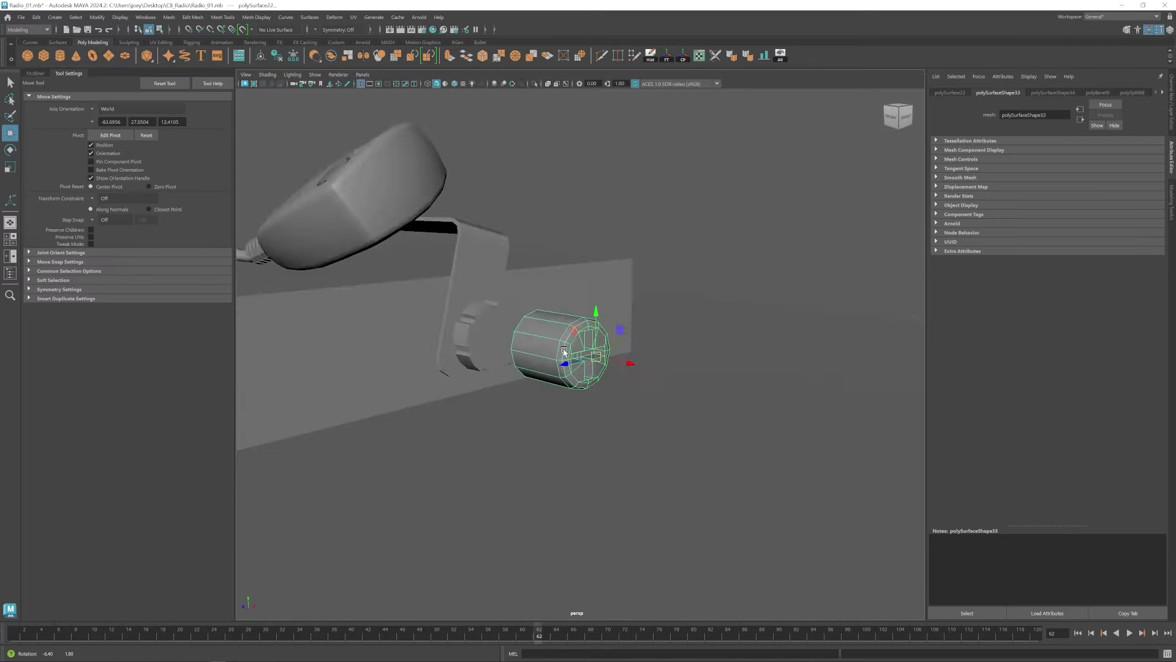
pyautogui.moveTo(561, 268); pyautogui.dragTo(647, 461)
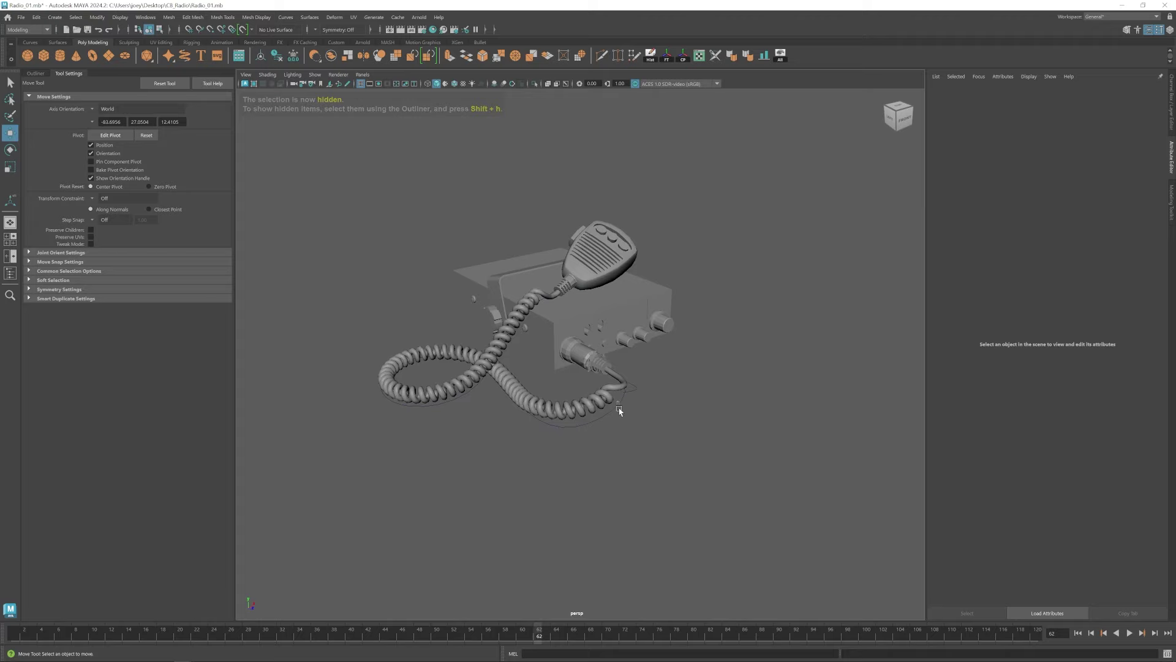
# Hide the guide curve running along the microphone's coiled cord.
pyautogui.click(618, 409)
pyautogui.hotkey('ctrl', 'h')
# Bevel the long corner edges of the radio case with 2 segments and a fraction of 0.291, using the front reference.
pyautogui.keyDown('alt'); pyautogui.moveTo(680, 402); pyautogui.dragTo(599, 351); pyautogui.keyUp('alt')
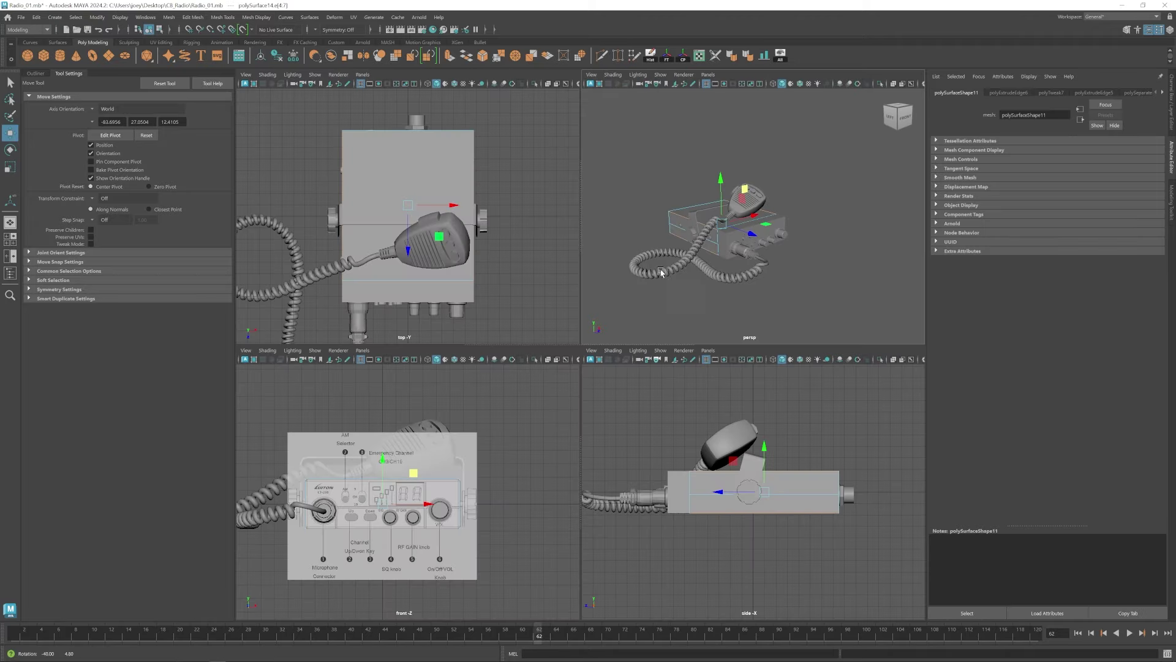
pyautogui.click(193, 17)
pyautogui.click(203, 54)
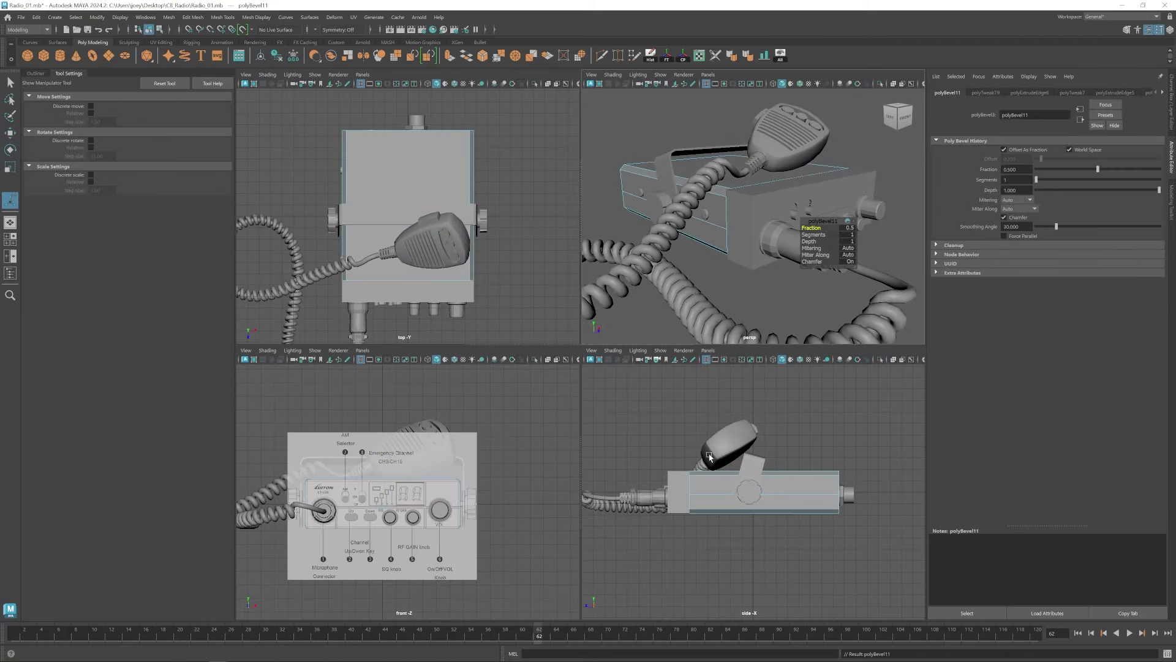
pyautogui.scroll(5, 441, 492)
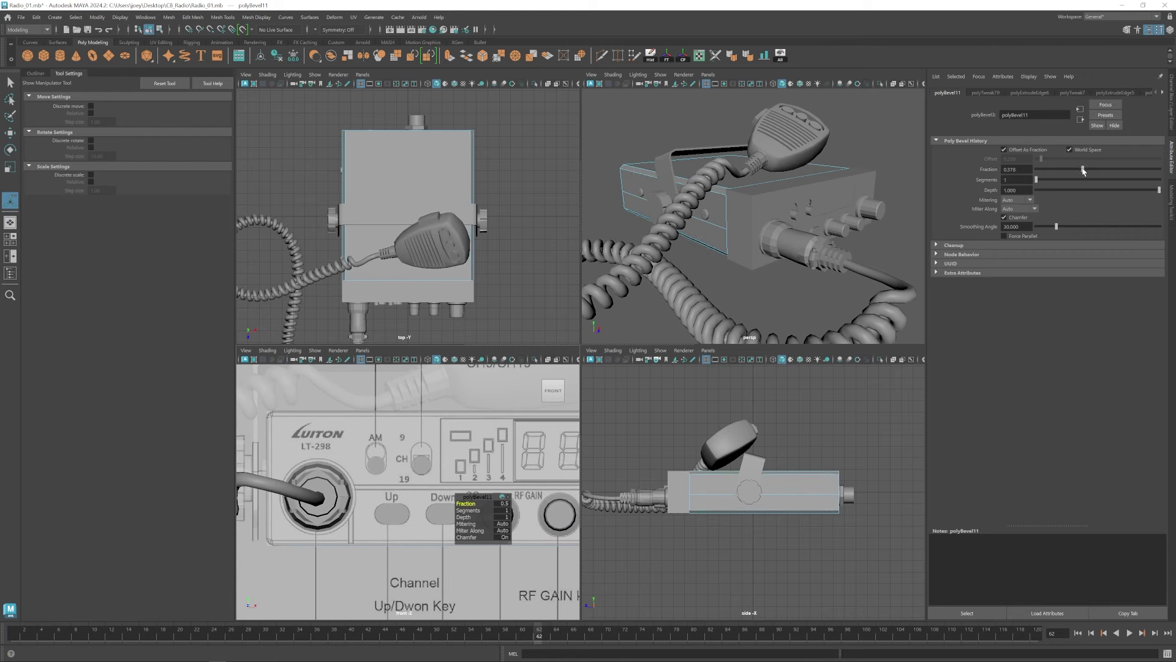
pyautogui.click(429, 360)
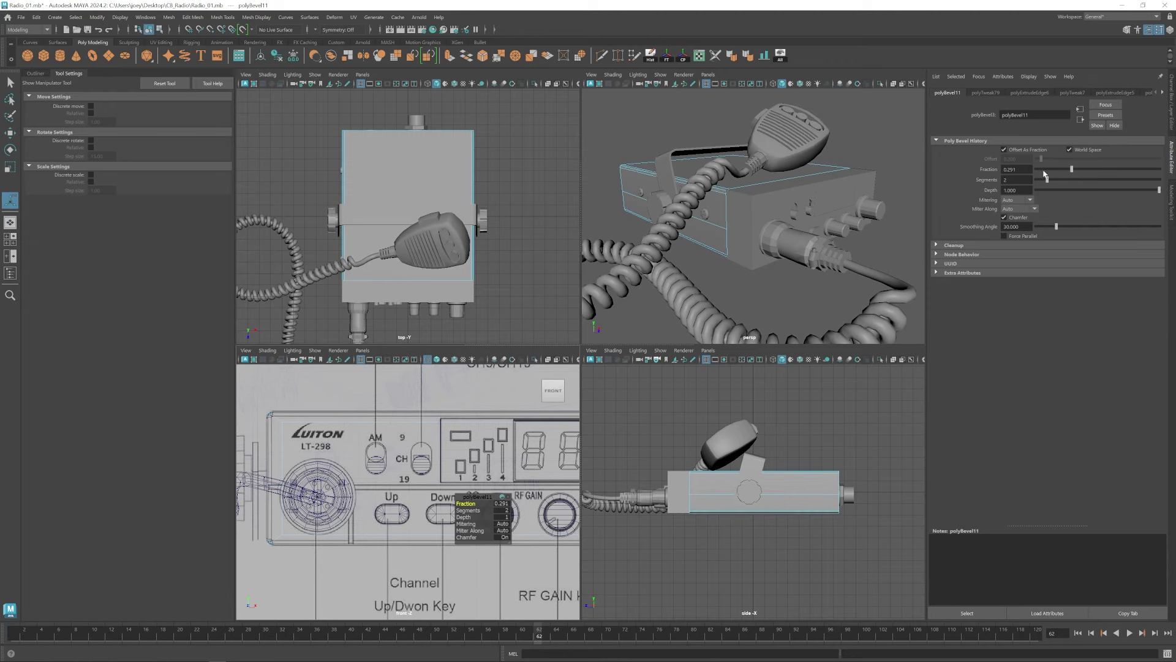
# Bevel the corner edges of the radio's front housing with 2 segments and a fraction of 0.998.
pyautogui.press('w')
pyautogui.click(895, 144)
pyautogui.click(748, 205)
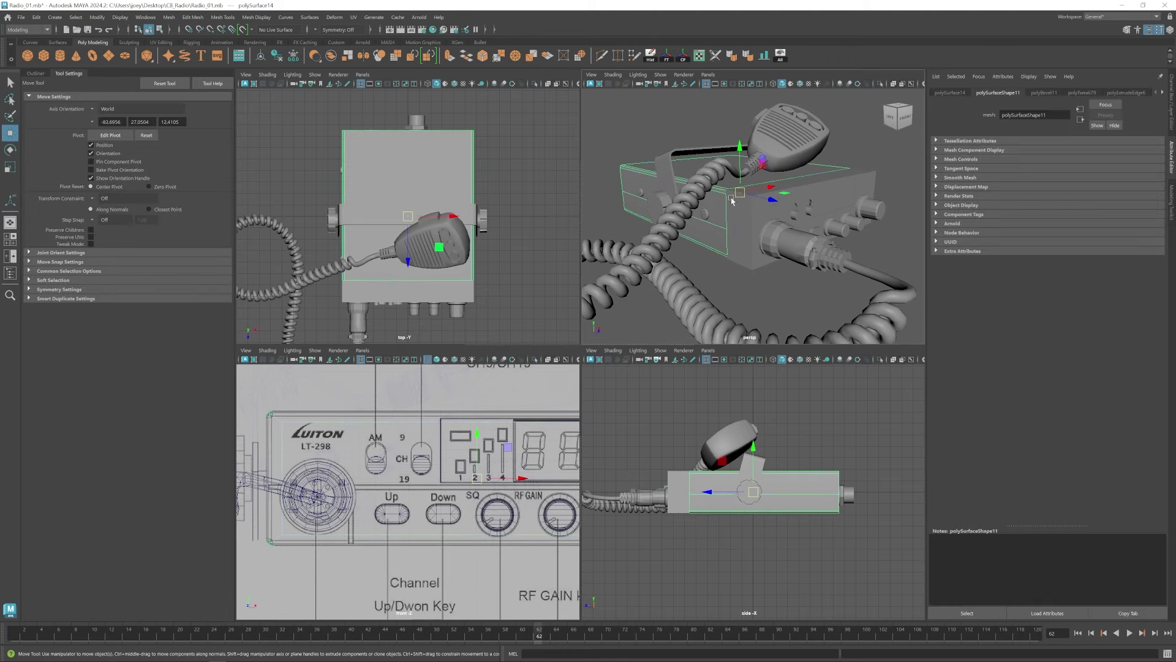
pyautogui.click(1044, 93)
pyautogui.click(746, 223)
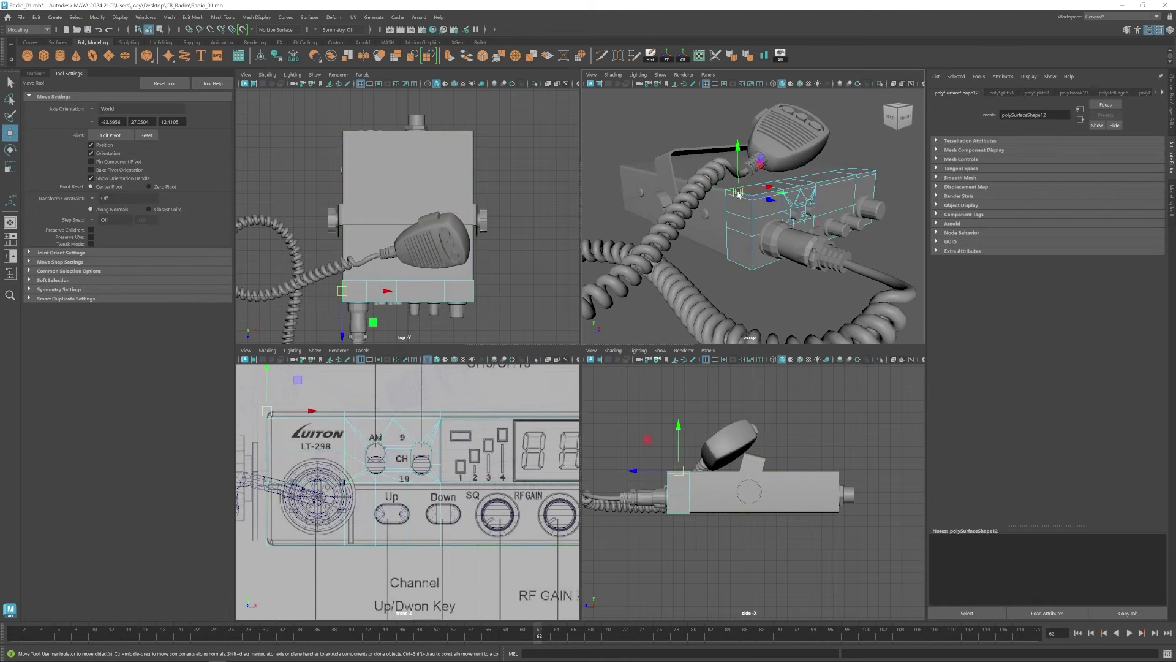
pyautogui.keyDown('alt'); pyautogui.moveTo(871, 169); pyautogui.dragTo(842, 237); pyautogui.keyUp('alt')
pyautogui.hotkey('ctrl', 'b')
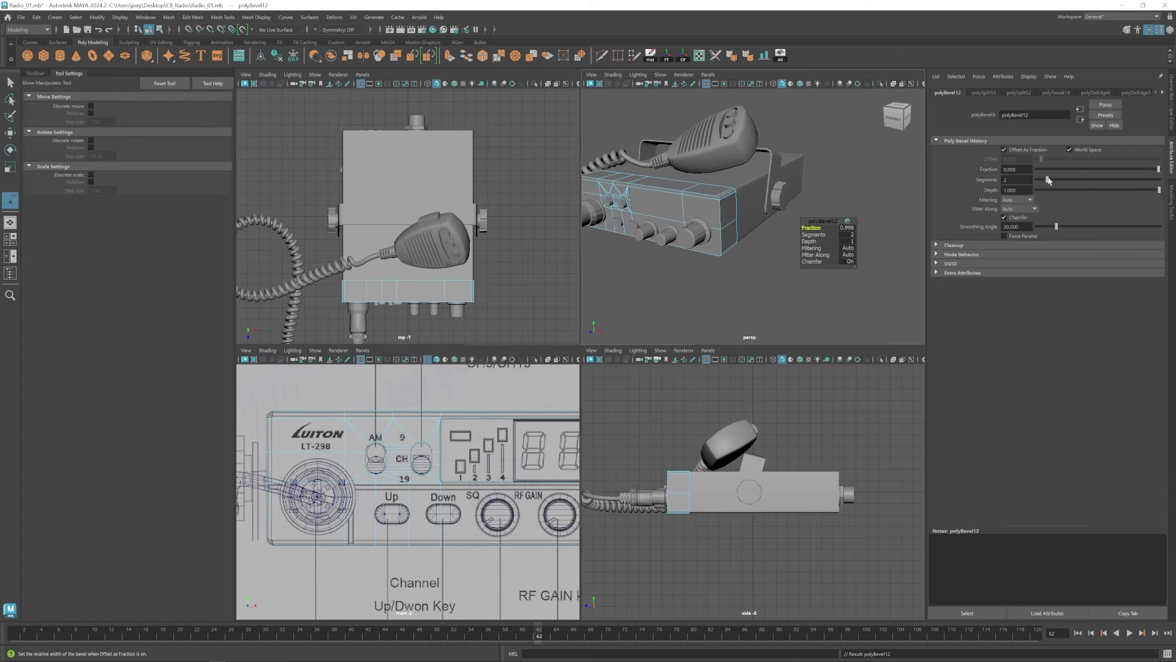
pyautogui.scroll(6, 792, 223)
pyautogui.keyDown('alt'); pyautogui.moveTo(793, 223); pyautogui.dragTo(732, 197); pyautogui.keyUp('alt')
pyautogui.scroll(-4, 726, 203)
pyautogui.press('w')
pyautogui.click(679, 255)
pyautogui.scroll(-8, 679, 255)
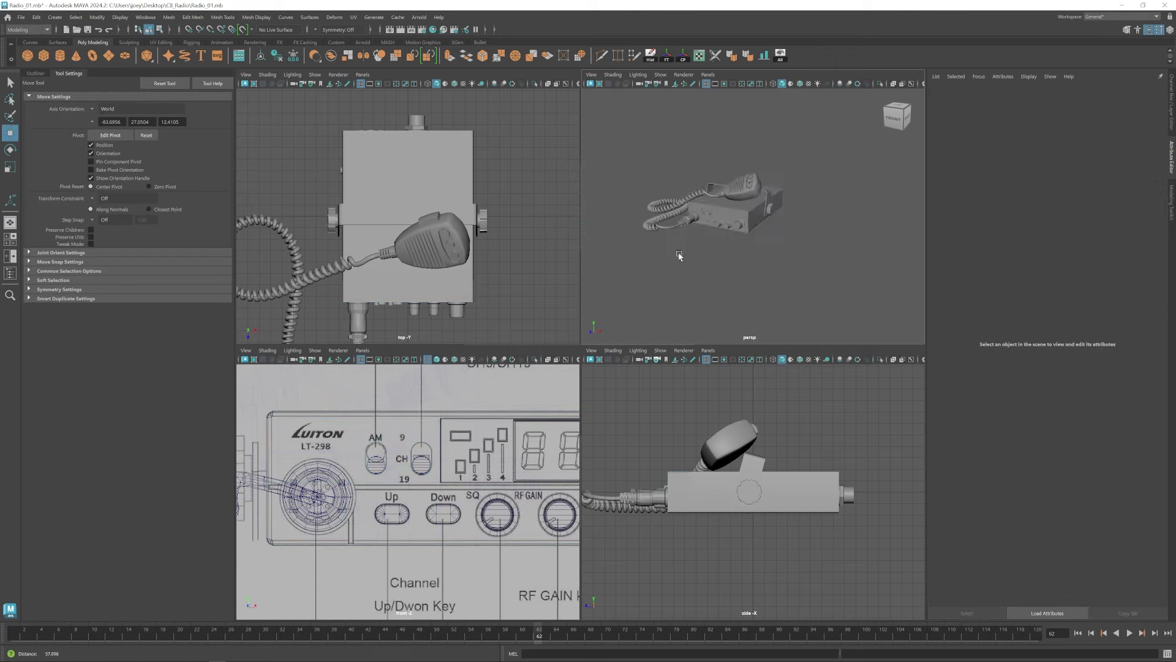
# Delete the unneeded edge at the knob end of the radio's front housing.
pyautogui.scroll(6, 679, 256)
pyautogui.click(722, 236)
pyautogui.keyDown('alt'); pyautogui.moveTo(727, 225); pyautogui.dragTo(735, 236); pyautogui.keyUp('alt')
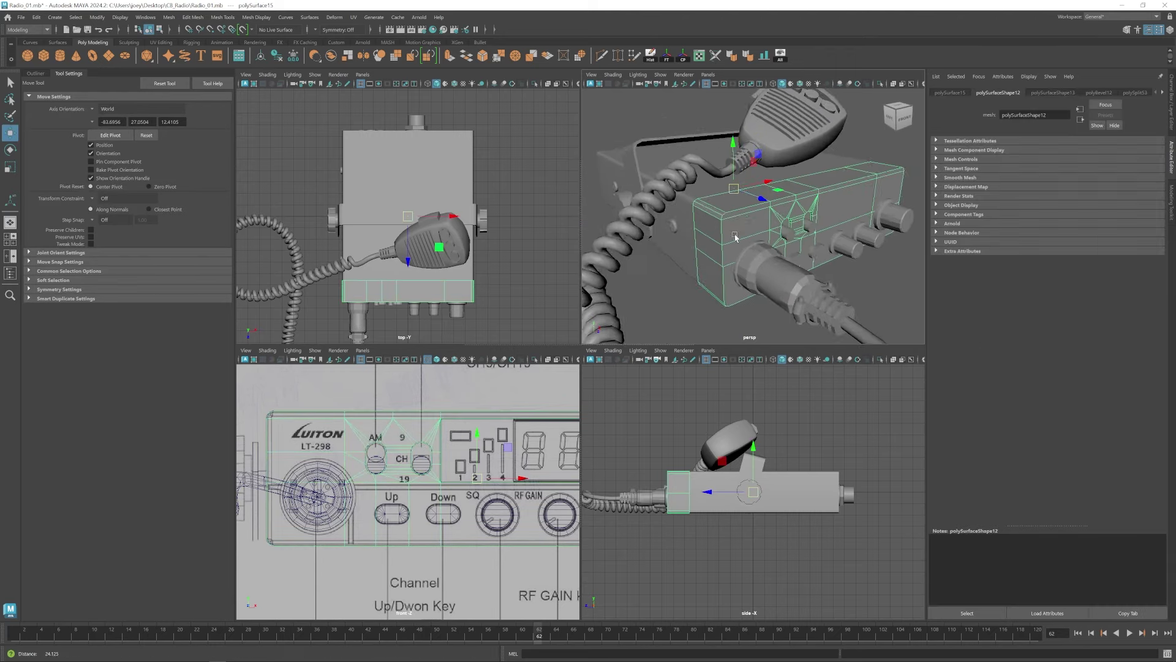
pyautogui.scroll(3, 734, 235)
pyautogui.moveTo(733, 234); pyautogui.dragTo(731, 208, button='right')
pyautogui.click(692, 210)
pyautogui.keyDown('alt'); pyautogui.moveTo(852, 214); pyautogui.dragTo(766, 217); pyautogui.keyUp('alt')
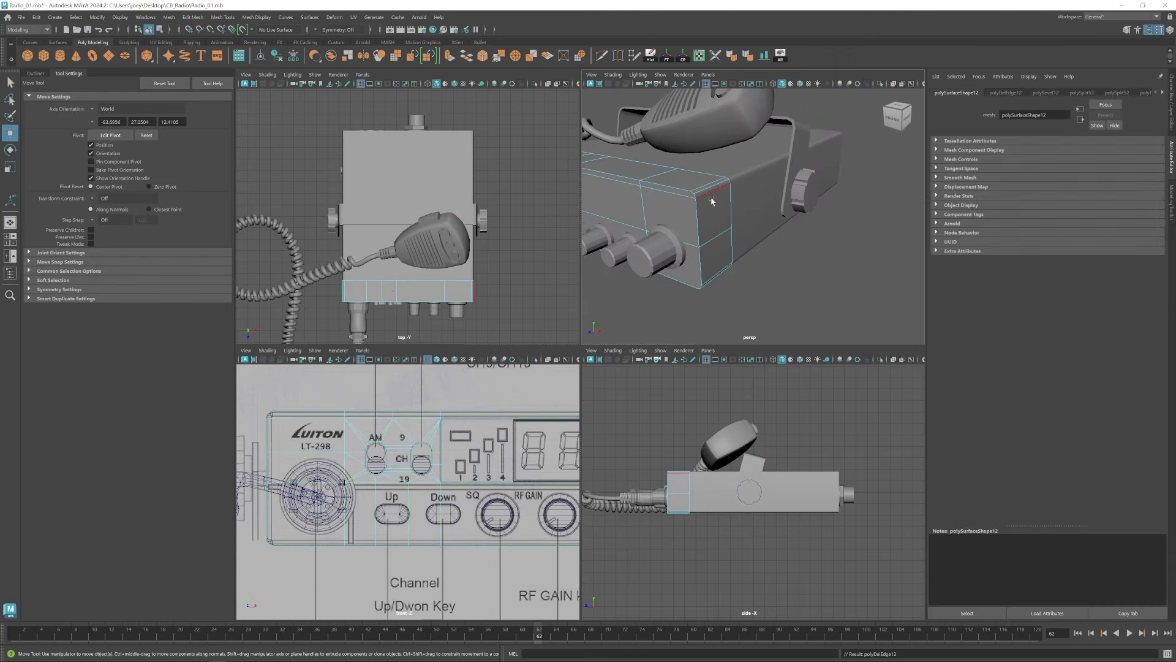
pyautogui.scroll(-3, 776, 246)
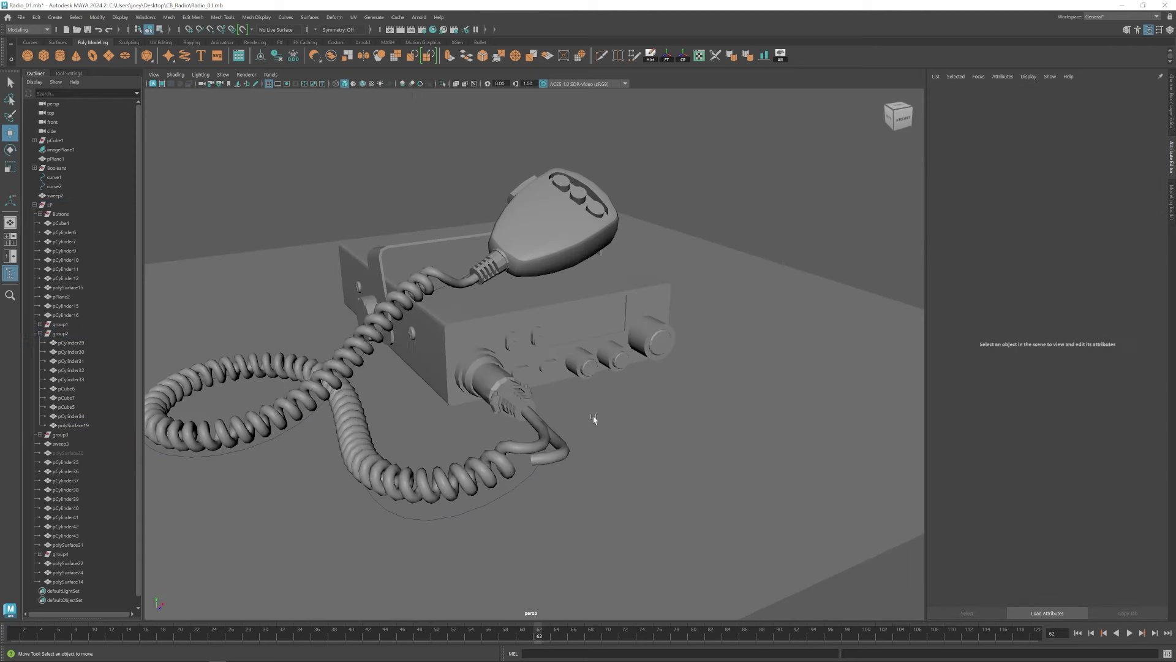
# Rename the ground plane as Floor and move the loose polySurface4 mesh into the LP group.
pyautogui.click(60, 213)
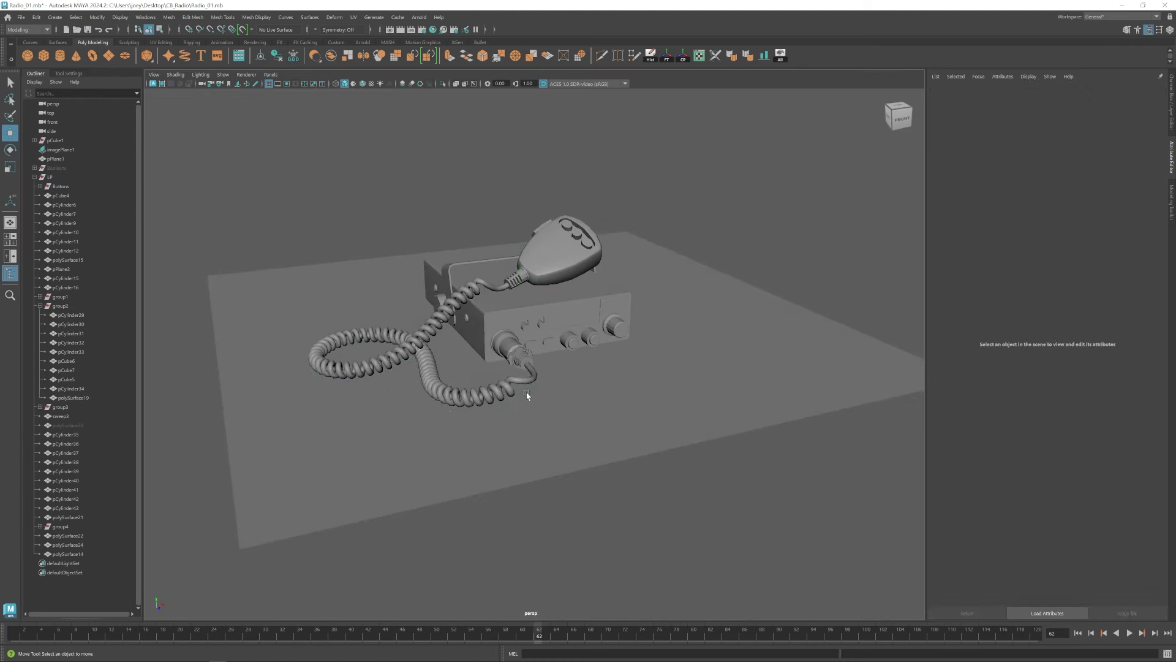
pyautogui.doubleClick(57, 159)
pyautogui.write('ploor')
pyautogui.click(33, 143)
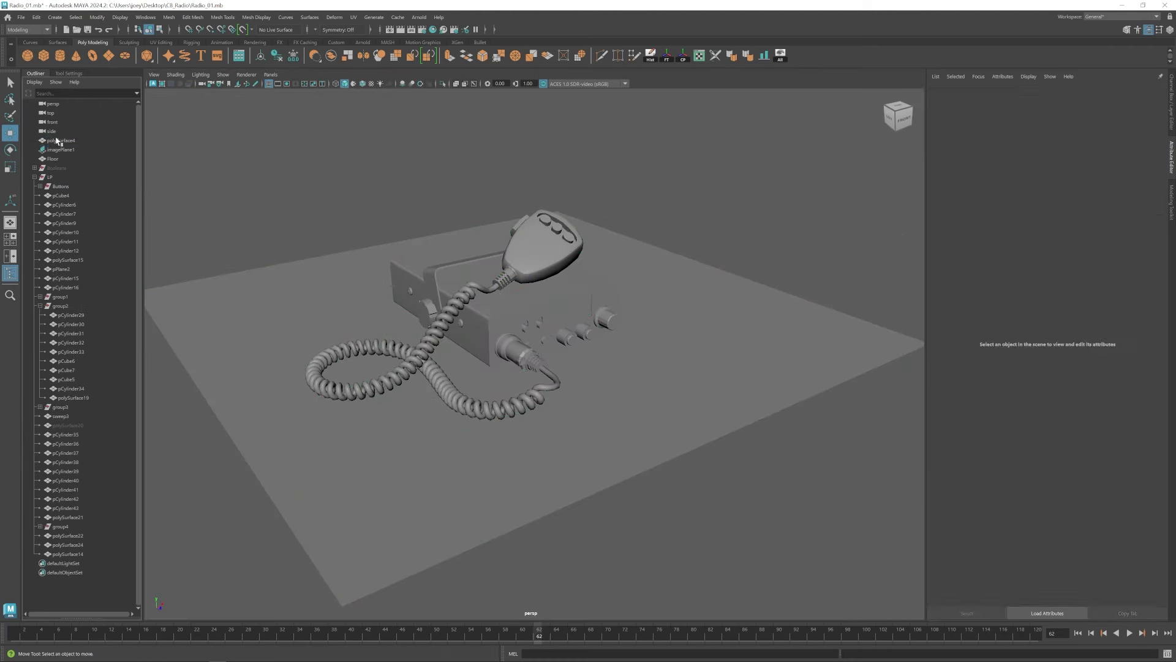
pyautogui.click(61, 142)
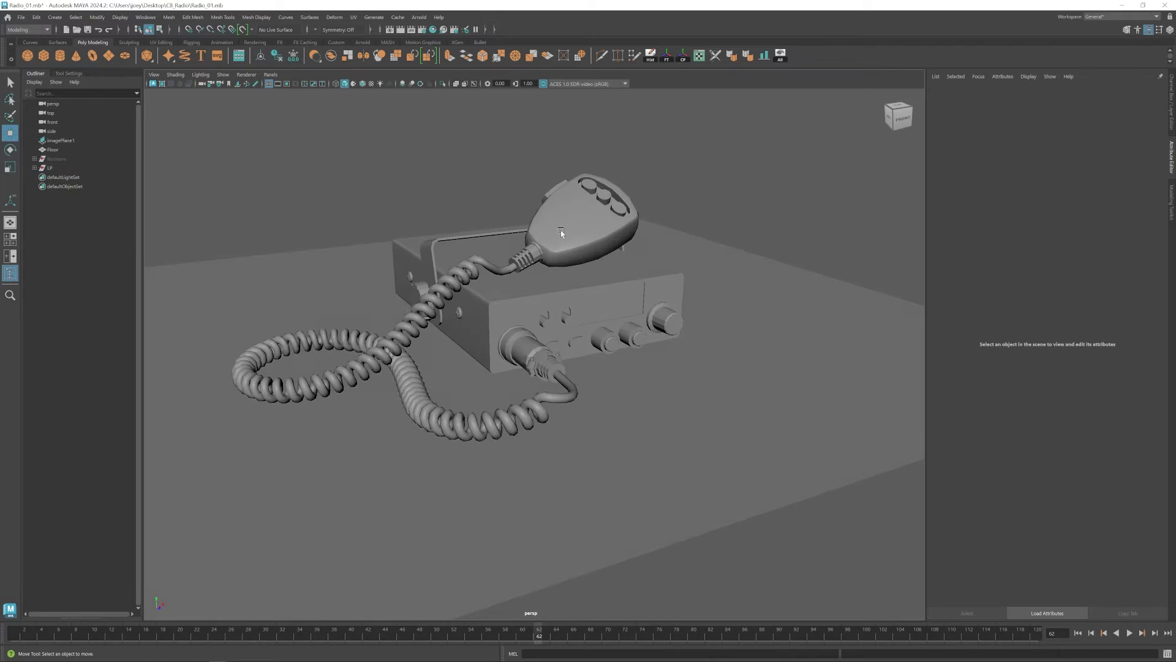
# Cut connecting edges with Multi-Cut from the bevelled corners along the upper front of the radio's housing.
pyautogui.click(562, 289)
pyautogui.scroll(5, 528, 308)
pyautogui.click(602, 56)
pyautogui.moveTo(456, 256)
pyautogui.keyDown('alt'); pyautogui.mouseDown()
pyautogui.moveTo(318, 263)
pyautogui.moveTo(459, 270)
pyautogui.mouseUp(); pyautogui.keyUp('alt')
pyautogui.click(374, 344)
pyautogui.press('w')
pyautogui.keyDown('alt'); pyautogui.moveTo(760, 343); pyautogui.dragTo(674, 341); pyautogui.keyUp('alt')
pyautogui.click(602, 56)
pyautogui.keyDown('alt'); pyautogui.moveTo(368, 343); pyautogui.dragTo(490, 355); pyautogui.keyUp('alt')
pyautogui.scroll(4, 490, 354)
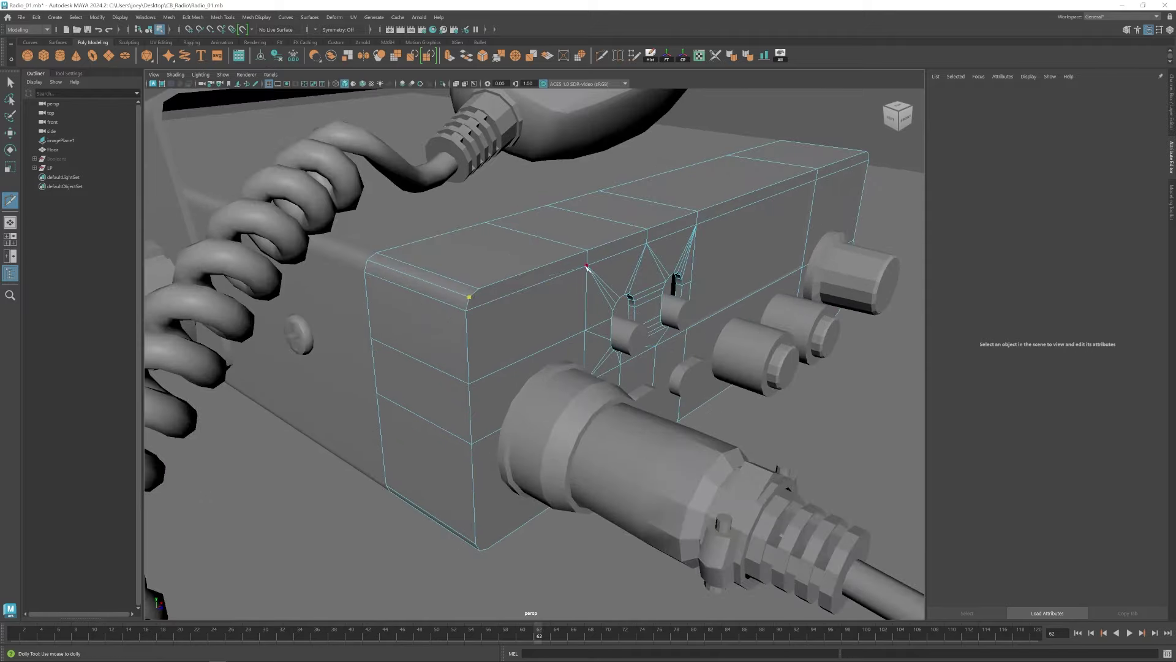
pyautogui.click(609, 279)
pyautogui.keyDown('alt'); pyautogui.moveTo(747, 294); pyautogui.dragTo(668, 293); pyautogui.keyUp('alt')
pyautogui.click(589, 280)
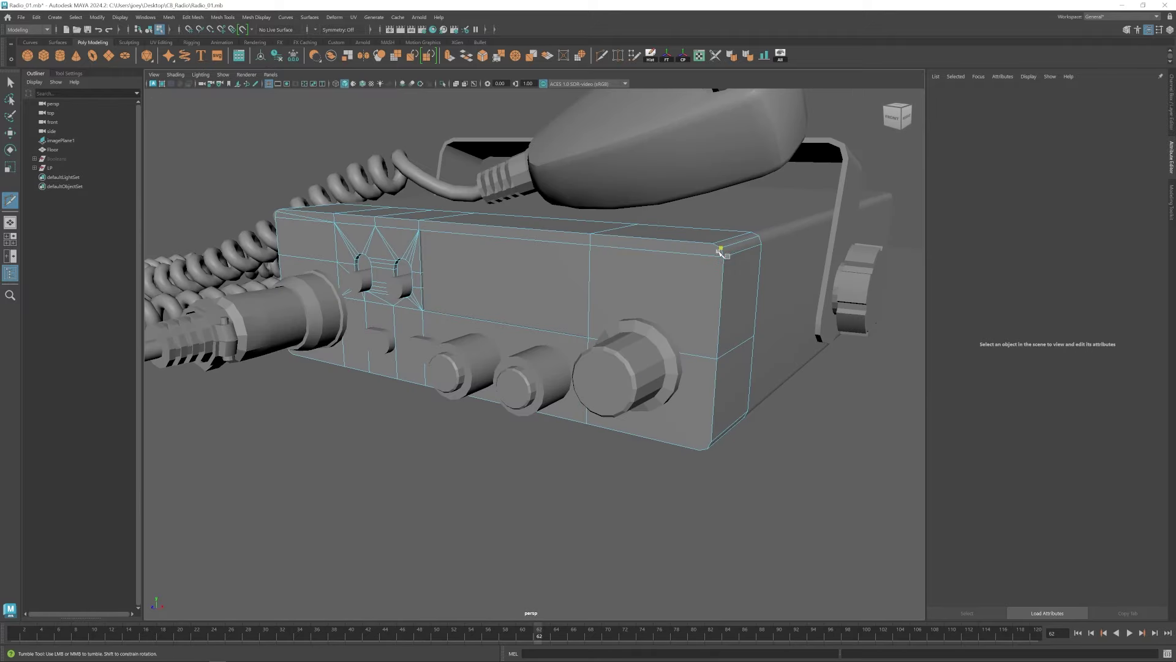
# Try to cut a horizontal edge around the housing's end beside the largest knob.
pyautogui.press('w')
pyautogui.moveTo(588, 423)
pyautogui.keyDown('alt'); pyautogui.mouseDown()
pyautogui.moveTo(606, 351)
pyautogui.moveTo(621, 361)
pyautogui.mouseUp(); pyautogui.keyUp('alt')
pyautogui.click(601, 56)
pyautogui.click(724, 300)
pyautogui.keyDown('alt'); pyautogui.moveTo(604, 288); pyautogui.dragTo(604, 312); pyautogui.keyUp('alt')
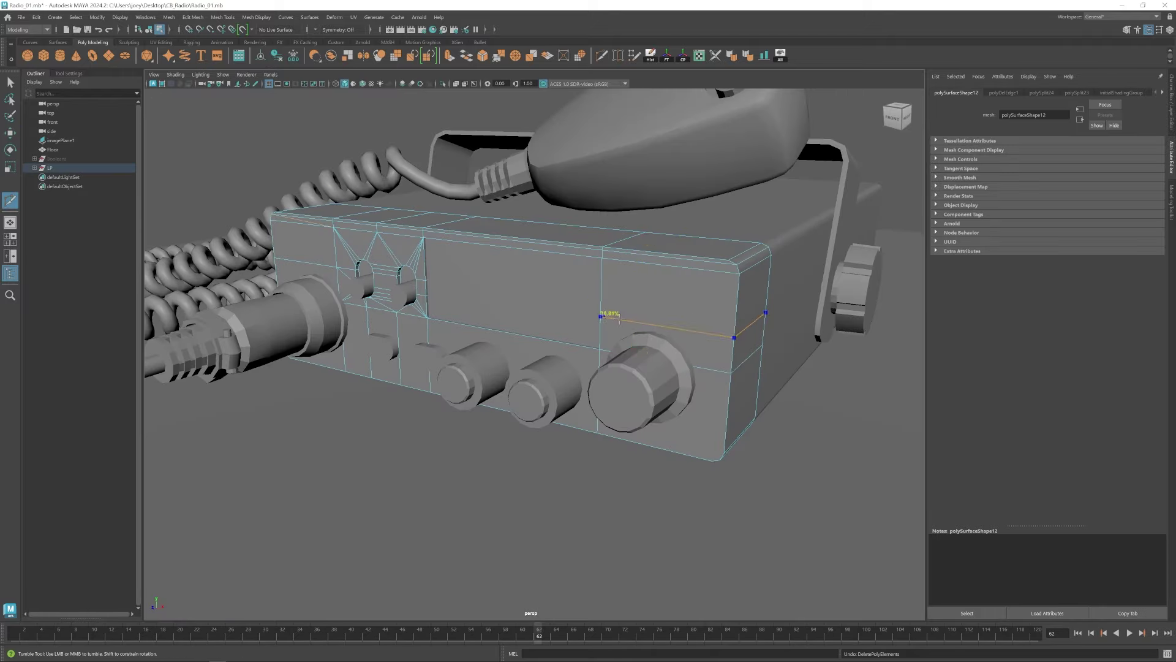
pyautogui.hotkey('ctrl', 'z')
pyautogui.hotkey('ctrl', 'z')
pyautogui.hotkey('ctrl', 'z')
# Cut a connecting edge at the housing's lower bevelled corner beneath the microphone connector.
pyautogui.keyDown('alt'); pyautogui.moveTo(730, 262); pyautogui.dragTo(466, 410); pyautogui.keyUp('alt')
pyautogui.press('w')
pyautogui.press('y')
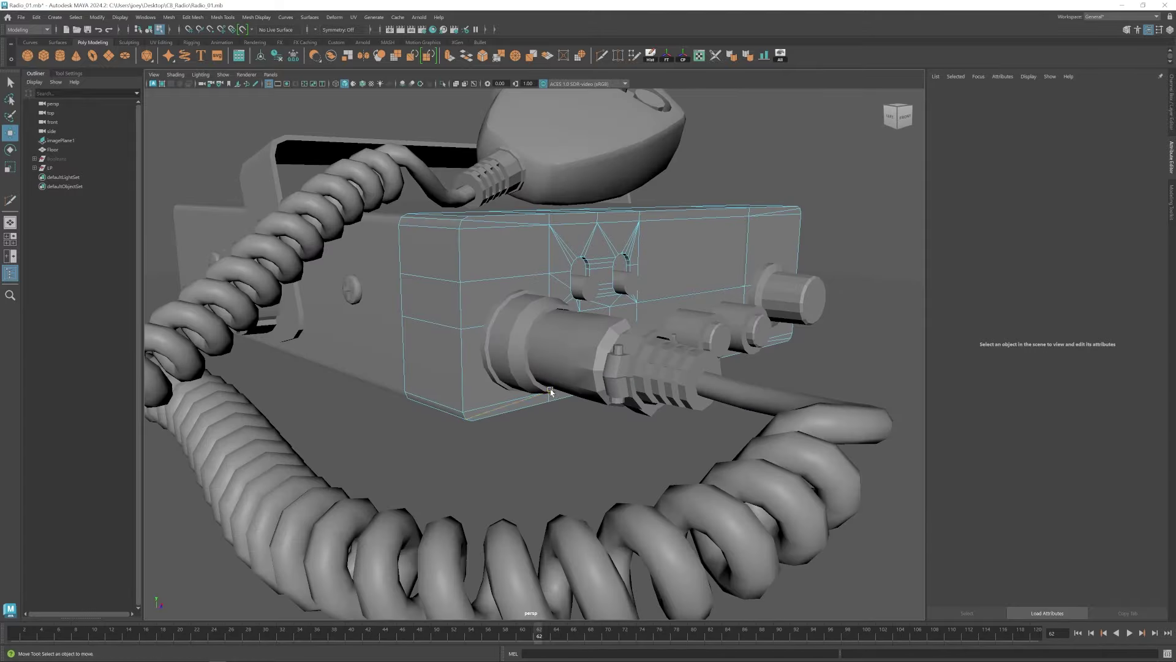
# Save the scene as Radio_02.mb and open the UV Editor for the parts in the LP group.
pyautogui.keyDown('alt'); pyautogui.moveTo(668, 368); pyautogui.dragTo(617, 344); pyautogui.keyUp('alt')
pyautogui.scroll(-5, 616, 343)
pyautogui.click(51, 168)
pyautogui.keyDown('alt'); pyautogui.moveTo(386, 258); pyautogui.dragTo(331, 263); pyautogui.keyUp('alt')
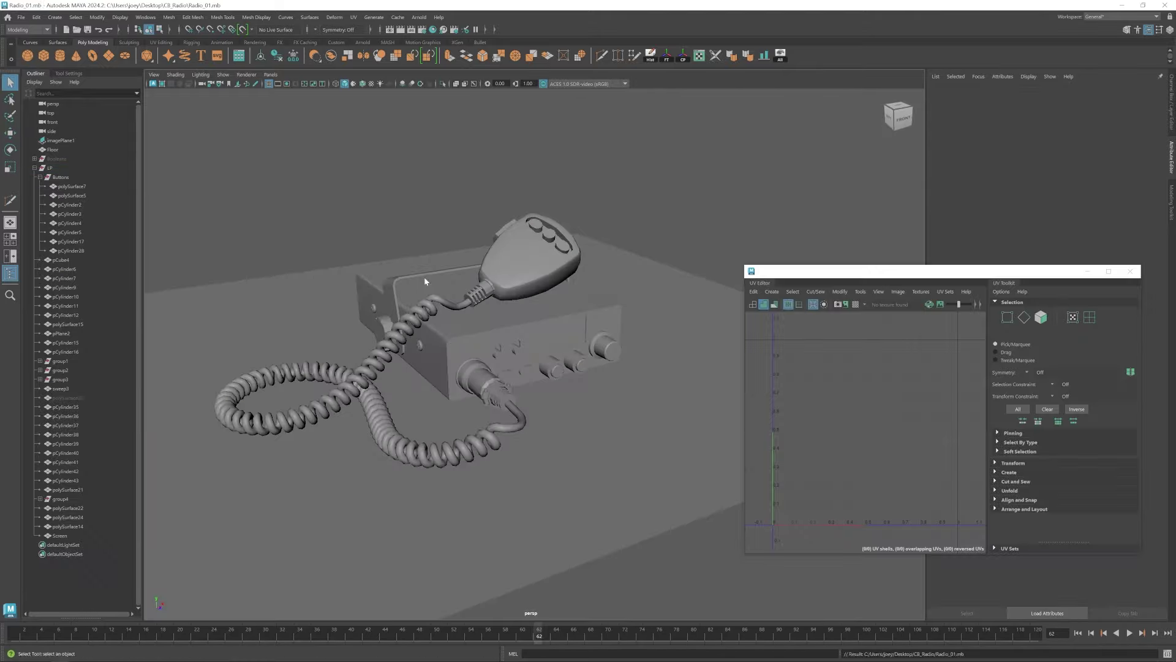
pyautogui.keyDown('alt'); pyautogui.moveTo(424, 277); pyautogui.dragTo(532, 364); pyautogui.keyUp('alt')
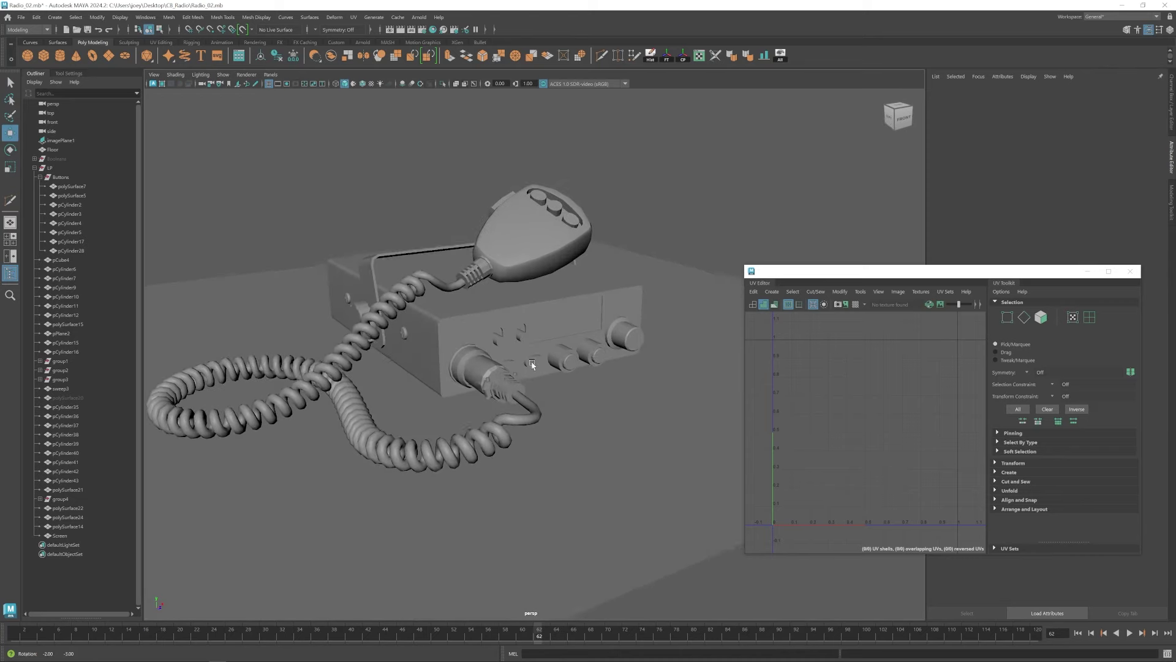
# Select the largest front knob, pCylinder4, and isolate it in the perspective view.
pyautogui.scroll(5, 532, 364)
pyautogui.click(642, 329)
pyautogui.click(72, 186)
pyautogui.press('f')
pyautogui.scroll(-5, 551, 343)
pyautogui.keyDown('alt'); pyautogui.moveTo(674, 343); pyautogui.dragTo(490, 306, button='middle'); pyautogui.keyUp('alt')
pyautogui.moveTo(693, 183); pyautogui.dragTo(595, 243)
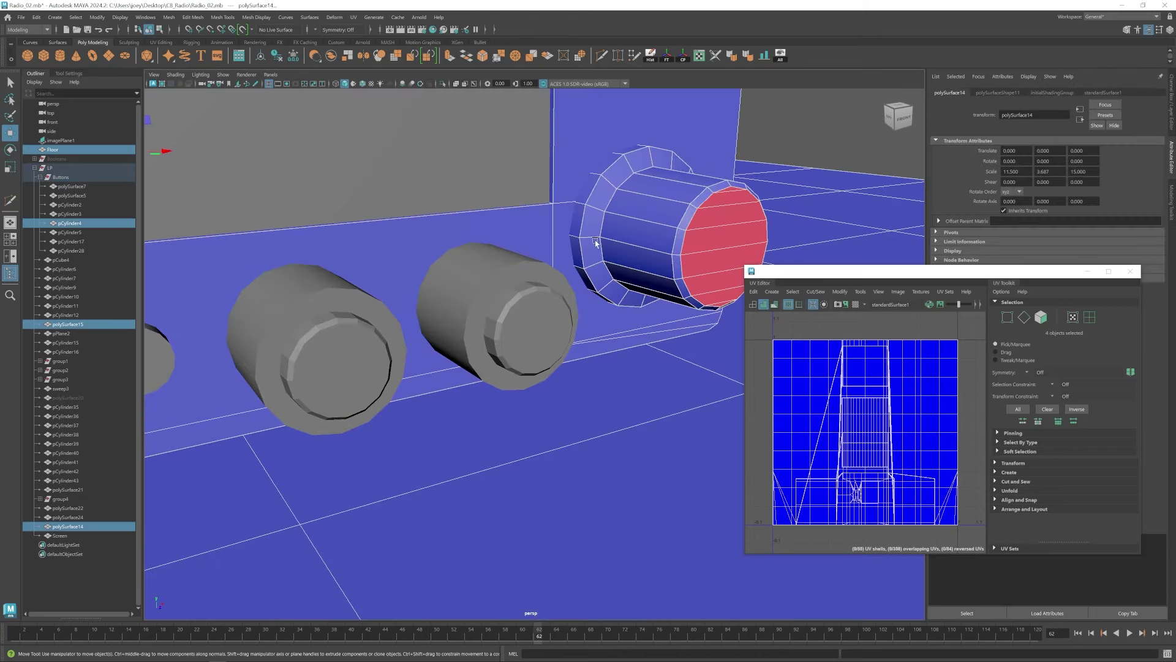
pyautogui.click(596, 242)
pyautogui.press('f')
pyautogui.scroll(-5, 475, 397)
pyautogui.keyDown('alt'); pyautogui.moveTo(475, 397); pyautogui.dragTo(538, 307); pyautogui.keyUp('alt')
pyautogui.scroll(3, 576, 245)
pyautogui.click(442, 84)
pyautogui.click(665, 61)
# Apply a camera-based UV projection to the knob and cut seams separating its cap, barrel and flange ring.
pyautogui.click(353, 17)
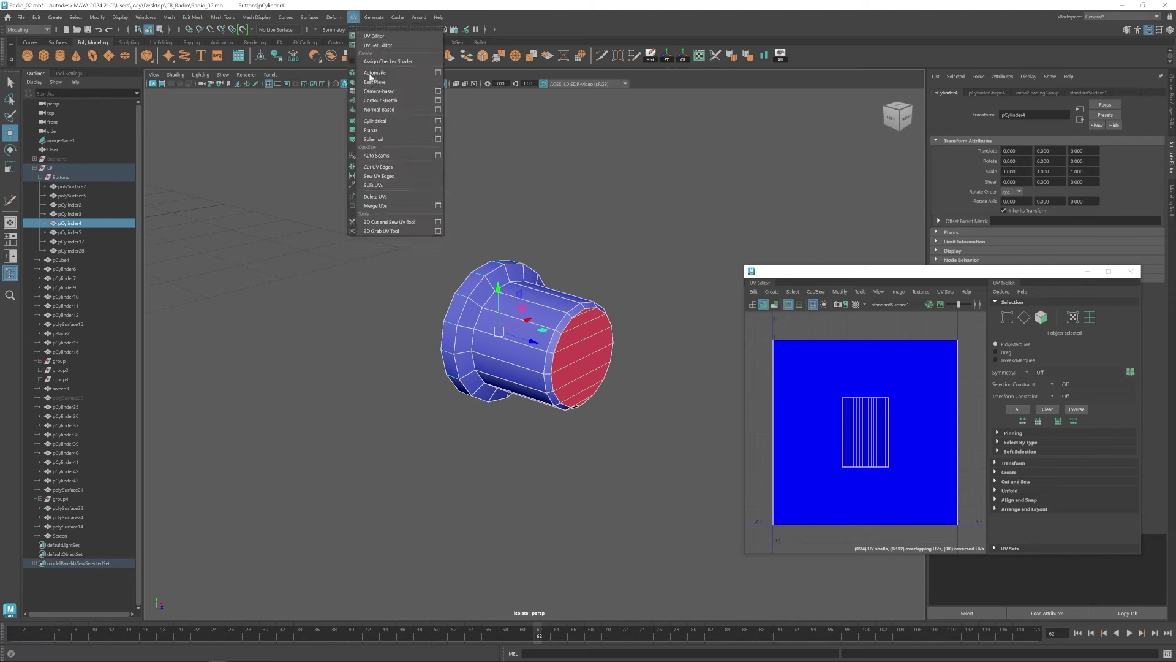
pyautogui.click(371, 91)
pyautogui.click(715, 56)
pyautogui.click(855, 304)
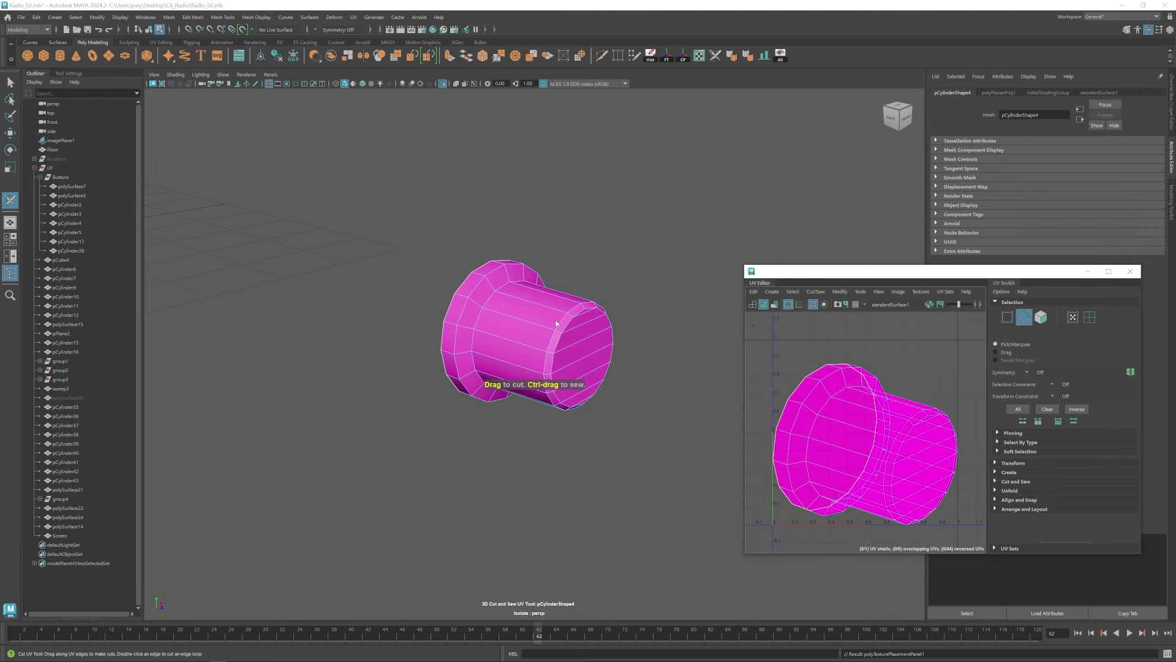
pyautogui.keyDown('alt'); pyautogui.moveTo(543, 363); pyautogui.dragTo(562, 389); pyautogui.keyUp('alt')
pyautogui.doubleClick(499, 296)
pyautogui.click(546, 391)
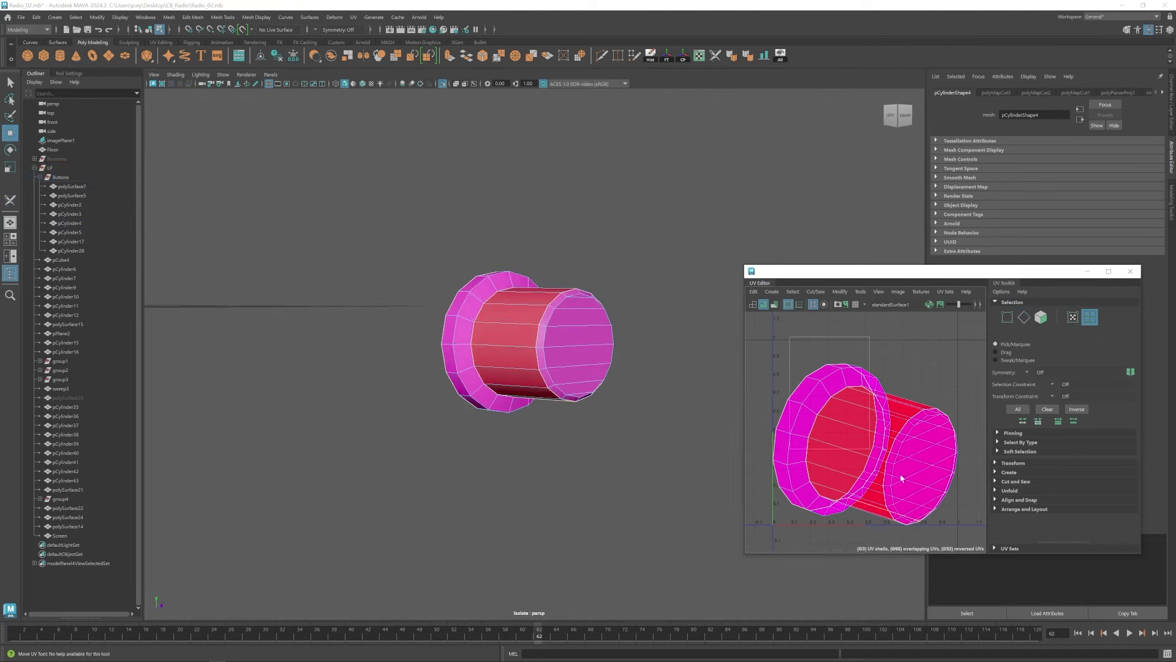
# Unfold the knob's UV shells and rotate them so the barrel strip stands roughly upright.
pyautogui.click(763, 304)
pyautogui.press('e')
pyautogui.moveTo(841, 380); pyautogui.dragTo(791, 395)
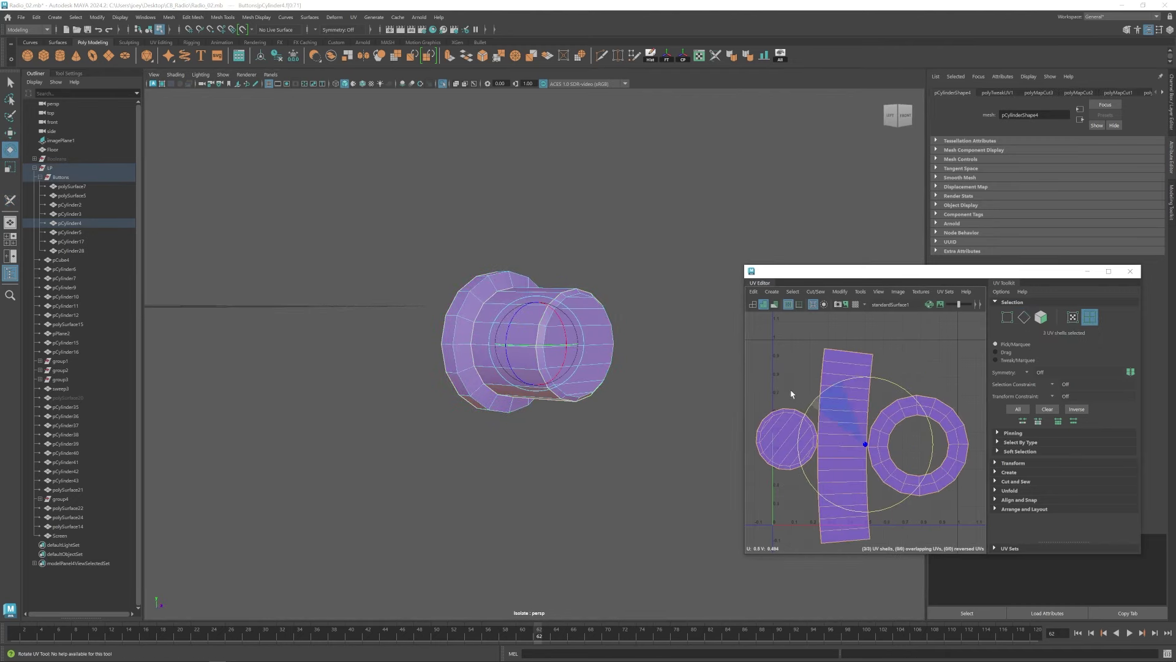
pyautogui.scroll(-1, 831, 417)
# Straighten the UVs of the knob's barrel strip and lay out all of the knob's shells.
pyautogui.click(830, 418)
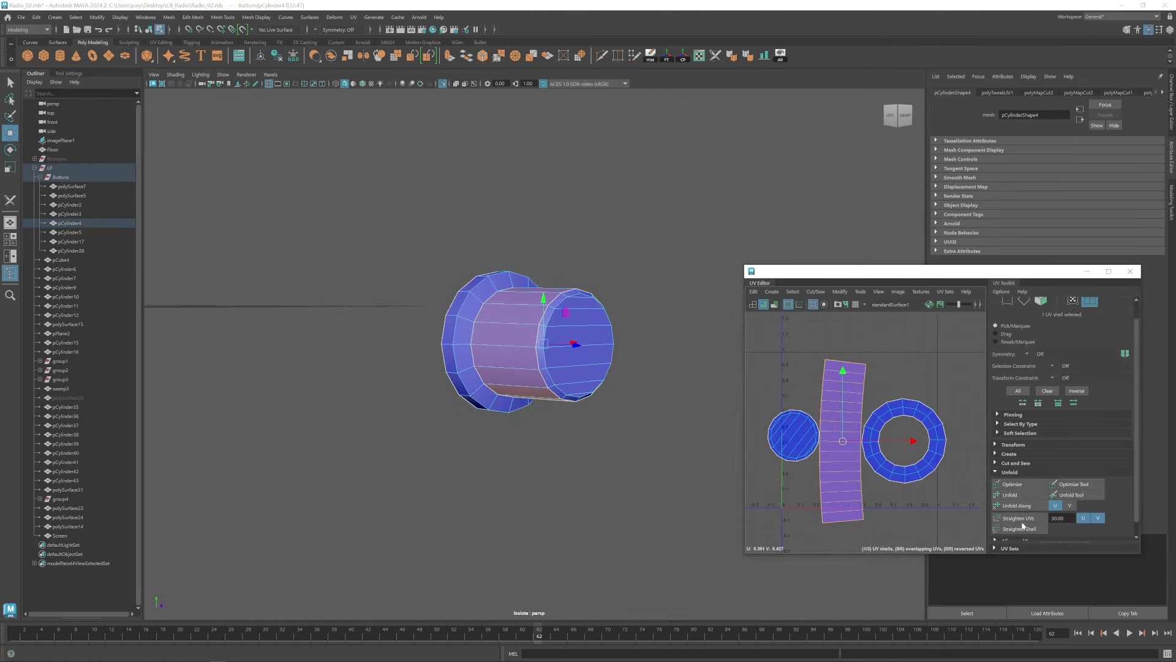
pyautogui.scroll(-2, 868, 452)
pyautogui.moveTo(776, 375); pyautogui.dragTo(953, 504)
pyautogui.hotkey('ctrl', 'l')
pyautogui.click(931, 459)
# Place the knob's round cap shell inside its ring shell and scale it to fit the opening.
pyautogui.click(821, 413)
pyautogui.press('r')
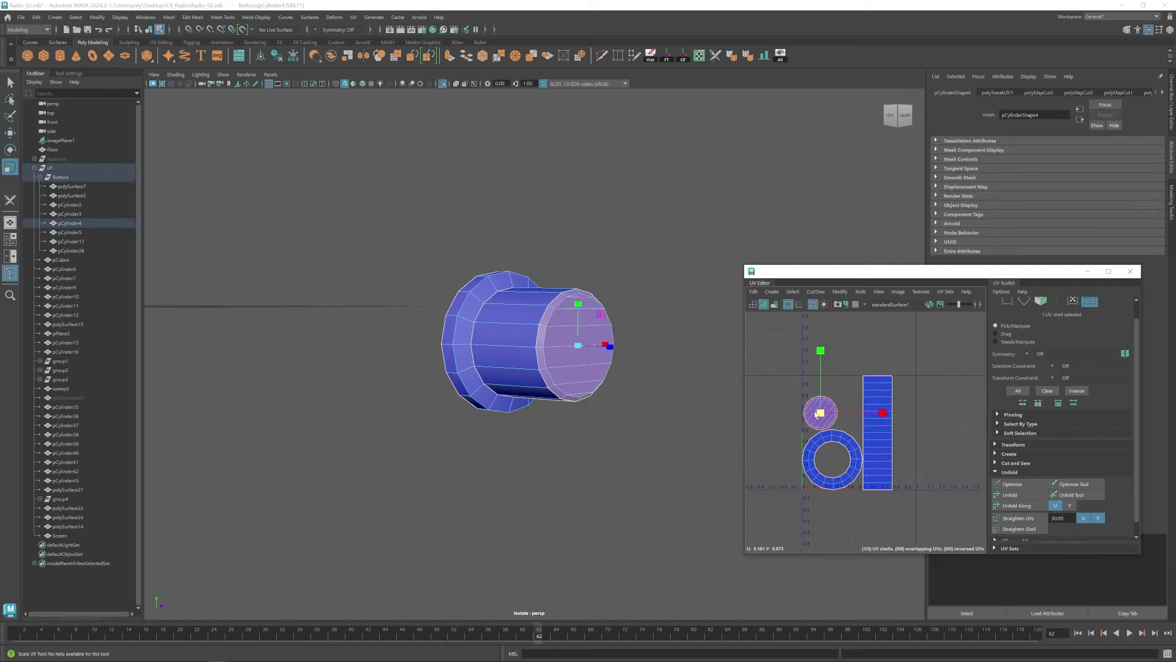
pyautogui.scroll(5, 836, 471)
pyautogui.press('r')
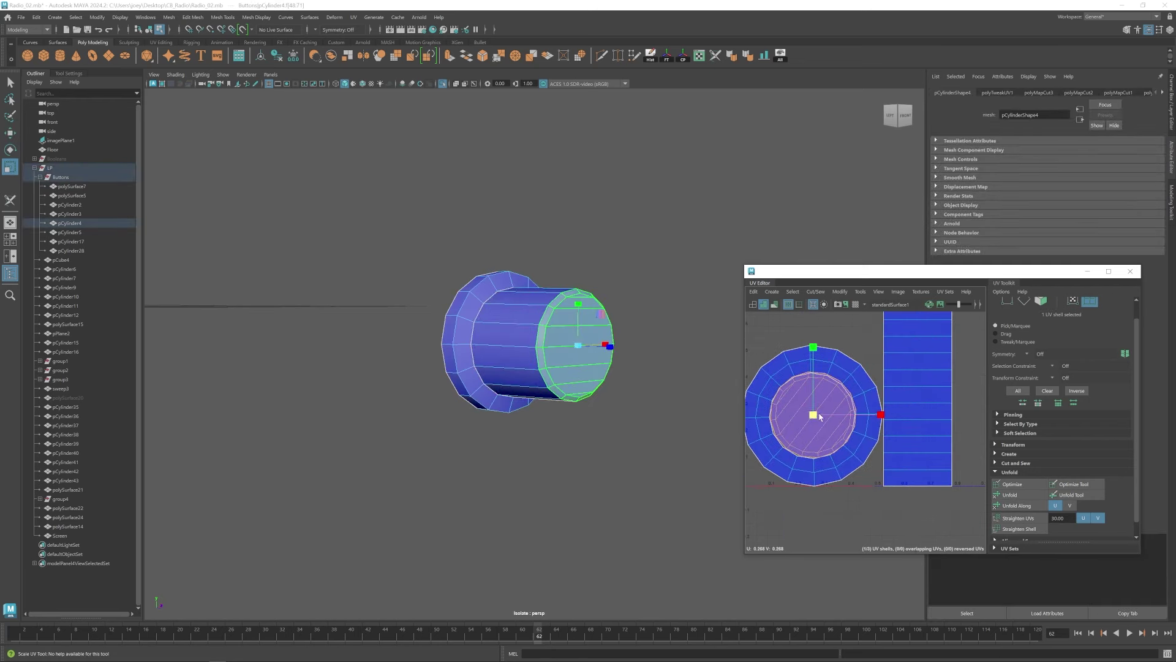
pyautogui.scroll(3, 860, 431)
pyautogui.press('w')
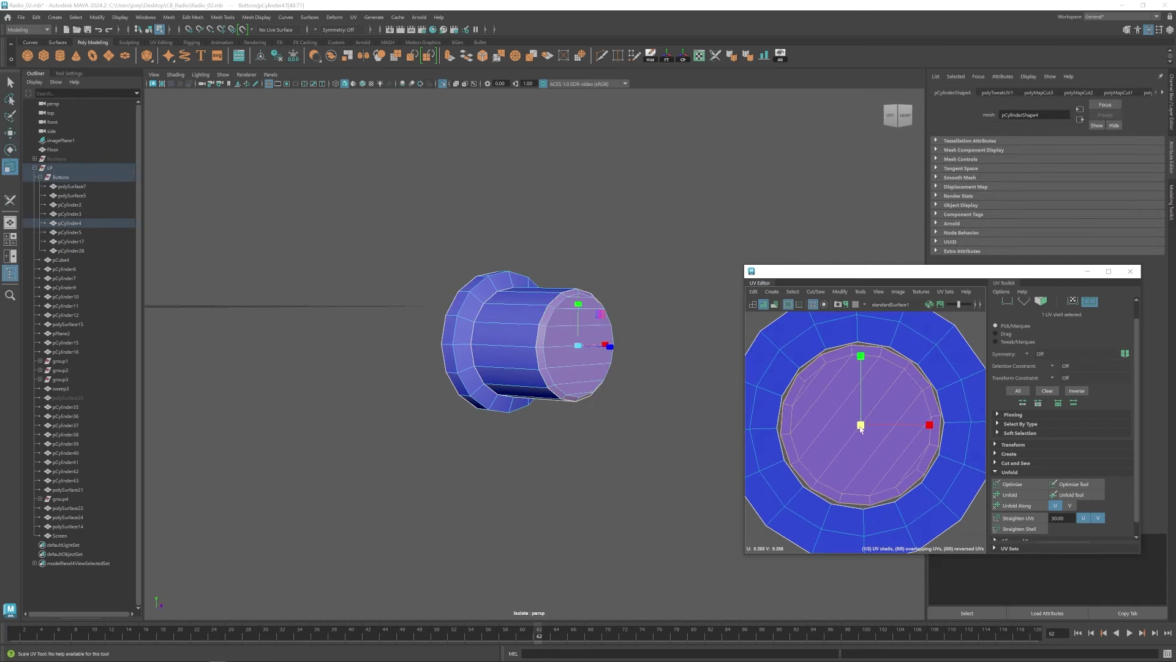
# Move the knob's UV shells outside the 0-1 tile, return to object selection and show the whole radio again.
pyautogui.scroll(-8, 861, 429)
pyautogui.moveTo(820, 365); pyautogui.dragTo(914, 464)
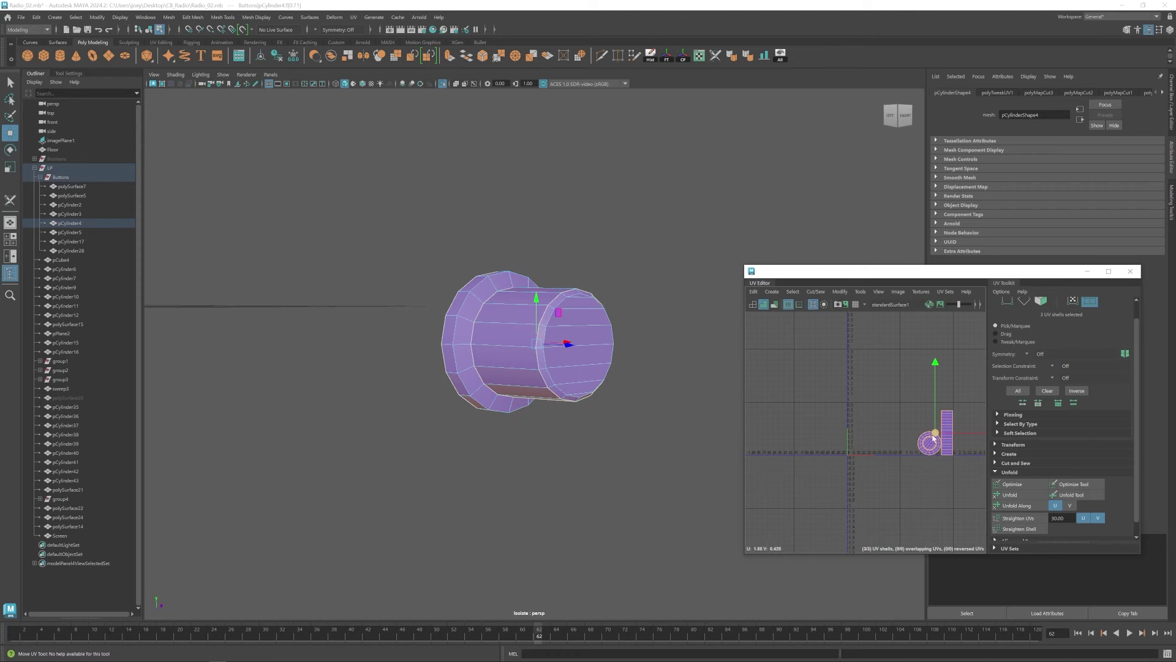
pyautogui.moveTo(521, 343); pyautogui.dragTo(563, 306, button='right')
pyautogui.scroll(-5, 307, 307)
pyautogui.click(307, 307)
pyautogui.click(531, 348)
pyautogui.click(442, 85)
pyautogui.keyDown('alt'); pyautogui.moveTo(416, 183); pyautogui.dragTo(343, 233); pyautogui.keyUp('alt')
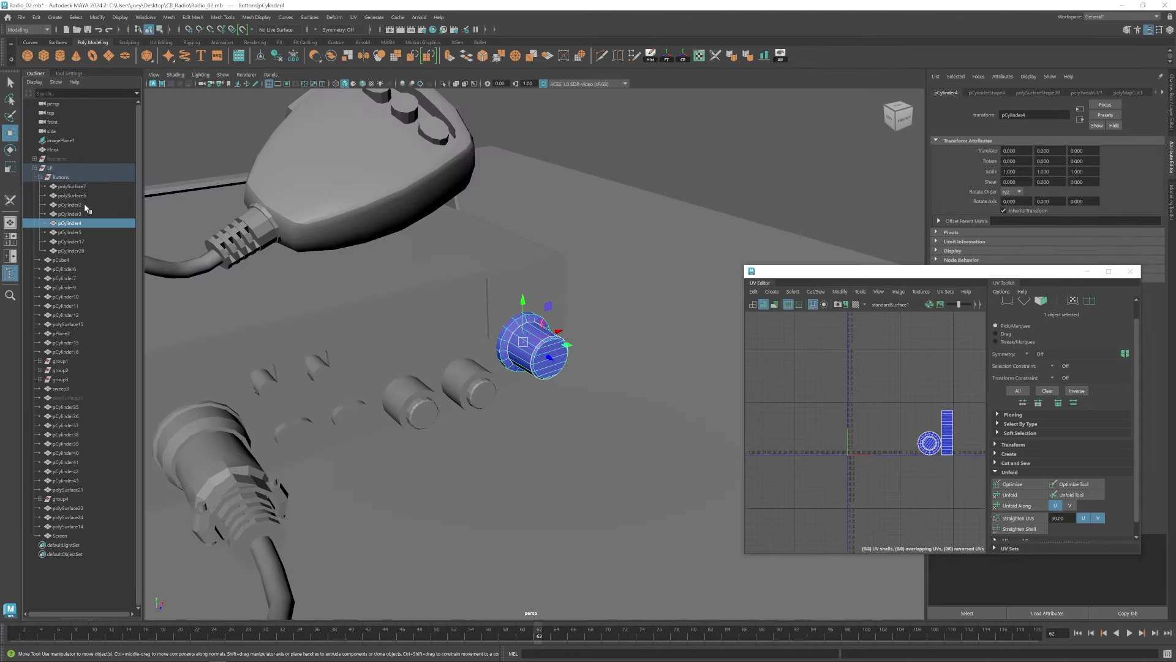
# Isolate the oval front button polySurface7 and apply a camera-based UV projection to it.
pyautogui.click(71, 186)
pyautogui.press('f')
pyautogui.click(444, 84)
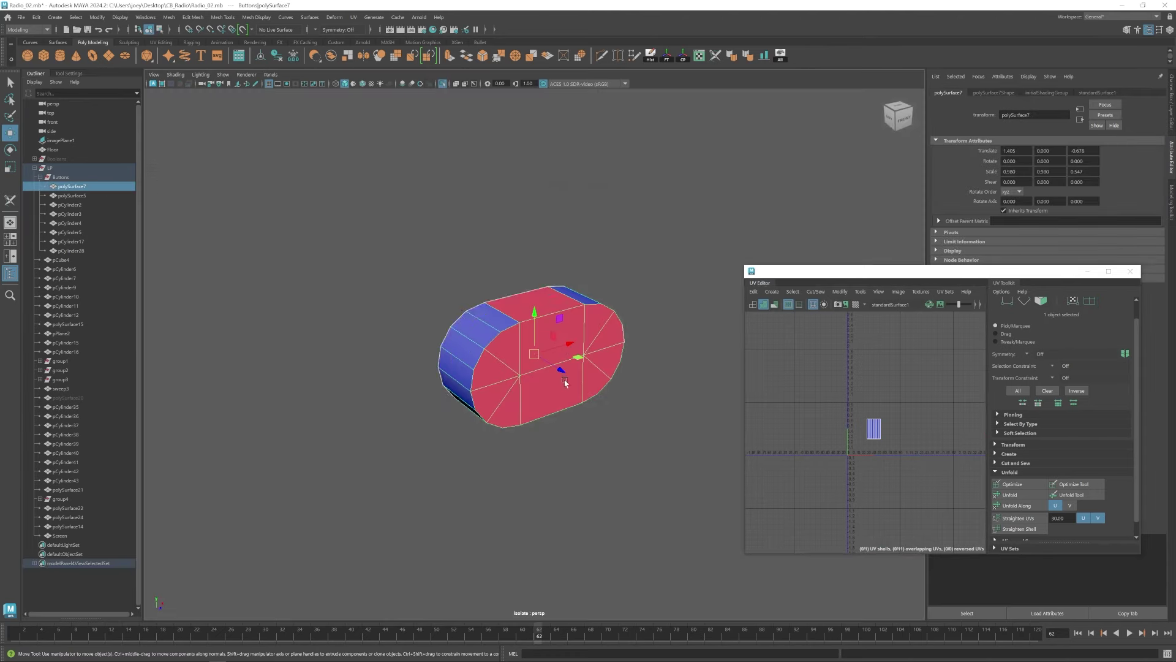
pyautogui.keyDown('alt'); pyautogui.moveTo(560, 375); pyautogui.dragTo(564, 329); pyautogui.keyUp('alt')
pyautogui.click(354, 17)
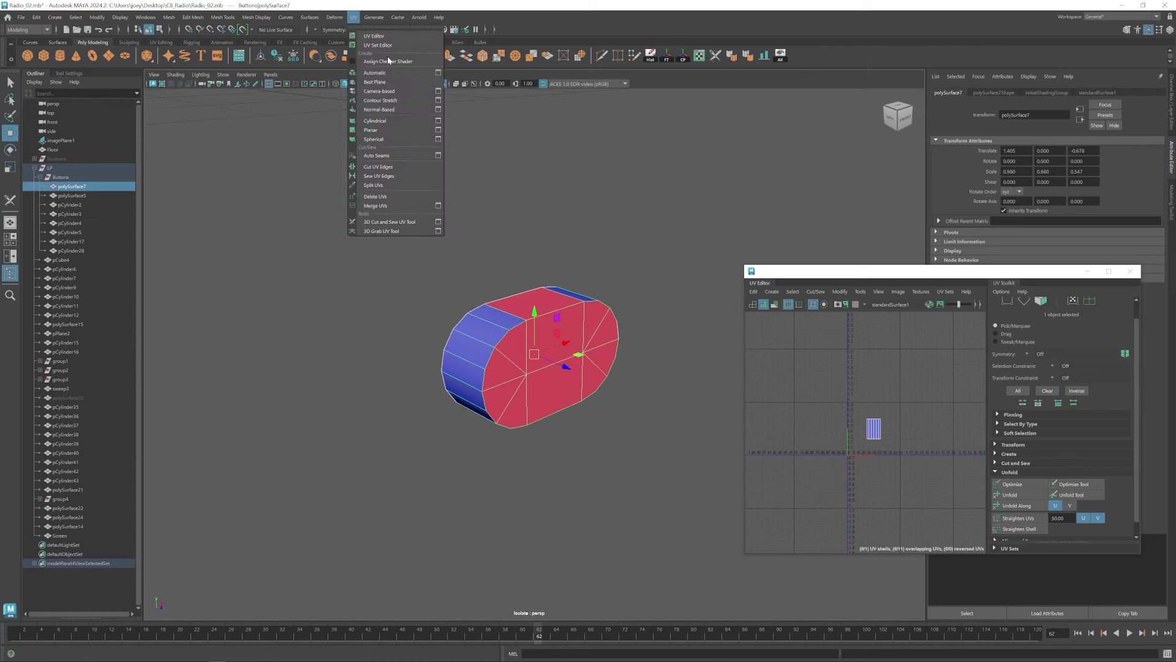
pyautogui.click(389, 90)
# Cut UV seams around the oval button's front face and across its side wall with 3D Cut and Sew.
pyautogui.press('y')
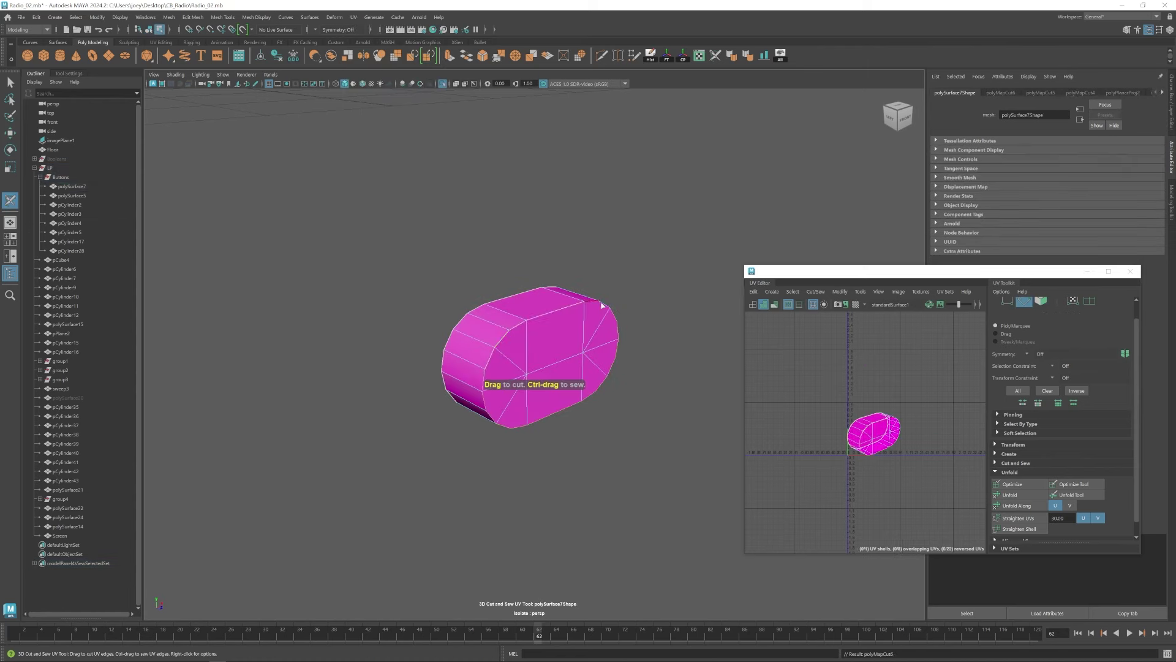
pyautogui.keyDown('alt'); pyautogui.moveTo(597, 355); pyautogui.dragTo(557, 354); pyautogui.keyUp('alt')
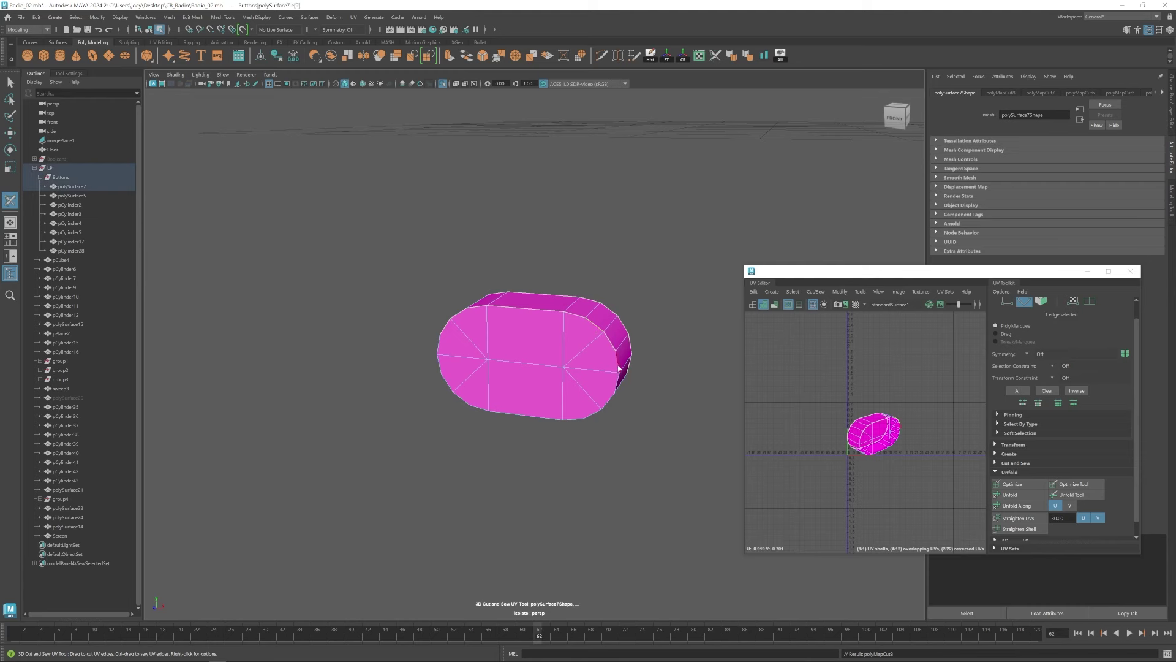
pyautogui.keyDown('alt'); pyautogui.moveTo(610, 401); pyautogui.dragTo(588, 392); pyautogui.keyUp('alt')
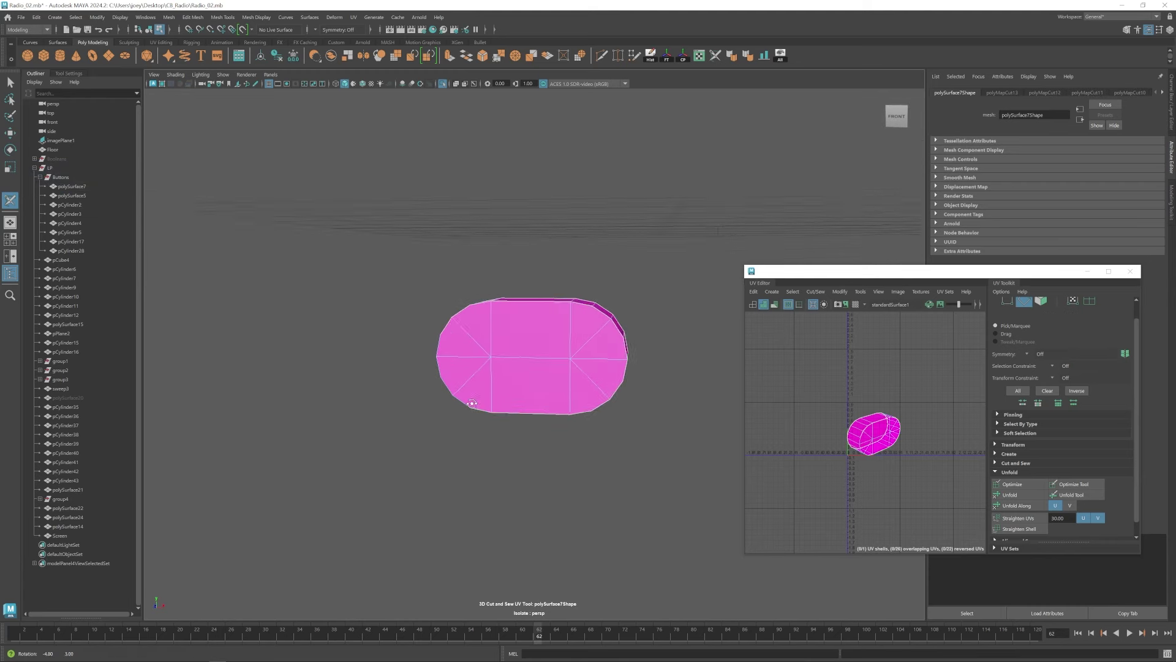
pyautogui.doubleClick(441, 350)
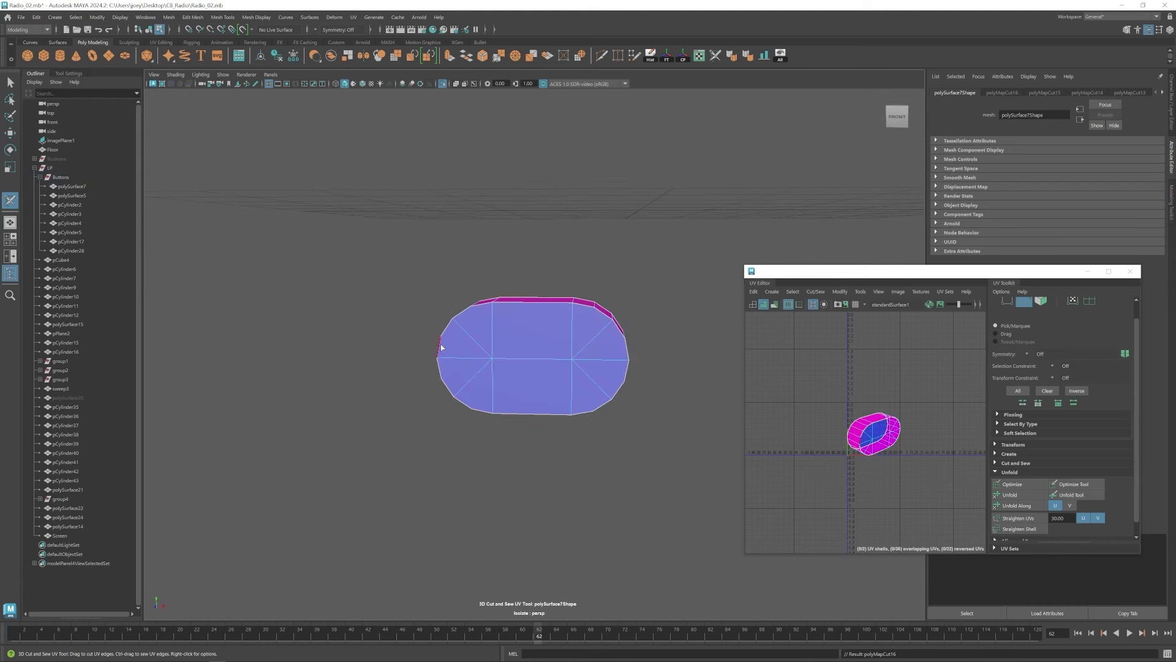
pyautogui.keyDown('alt'); pyautogui.moveTo(559, 365); pyautogui.dragTo(570, 331); pyautogui.keyUp('alt')
pyautogui.click(478, 402)
# Unfold the oval button's UV shells and rotate them until the side-wall strip is vertical.
pyautogui.press('w')
pyautogui.click(839, 390)
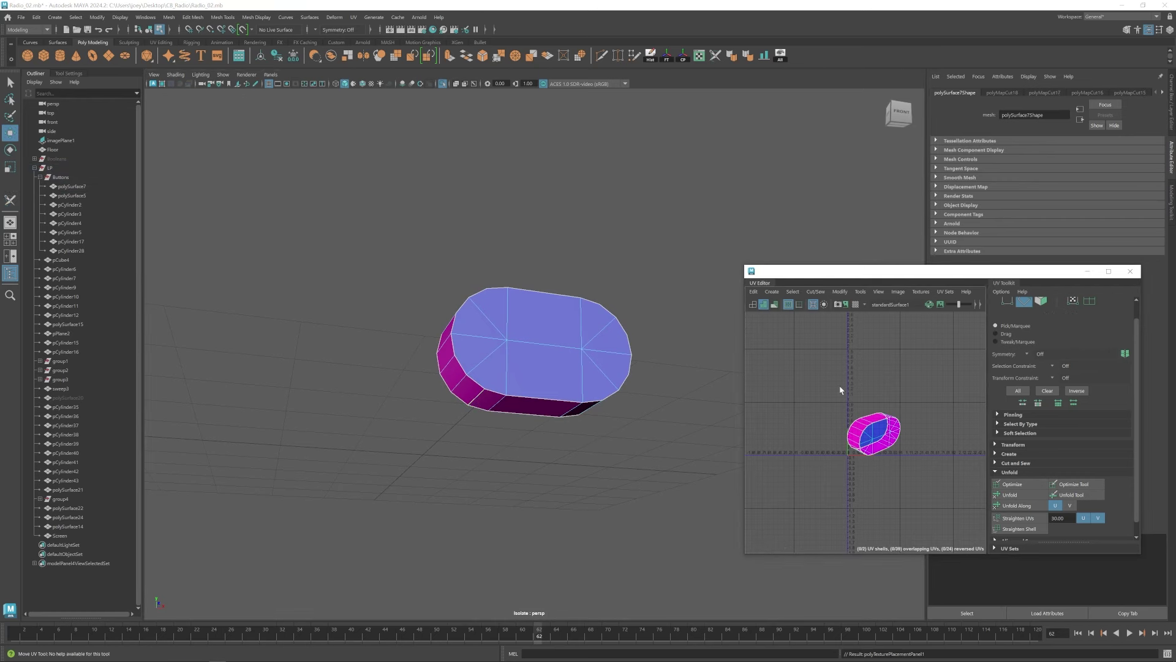
pyautogui.moveTo(818, 373); pyautogui.dragTo(927, 472)
pyautogui.moveTo(871, 433); pyautogui.dragTo(805, 370, button='right')
pyautogui.press('e')
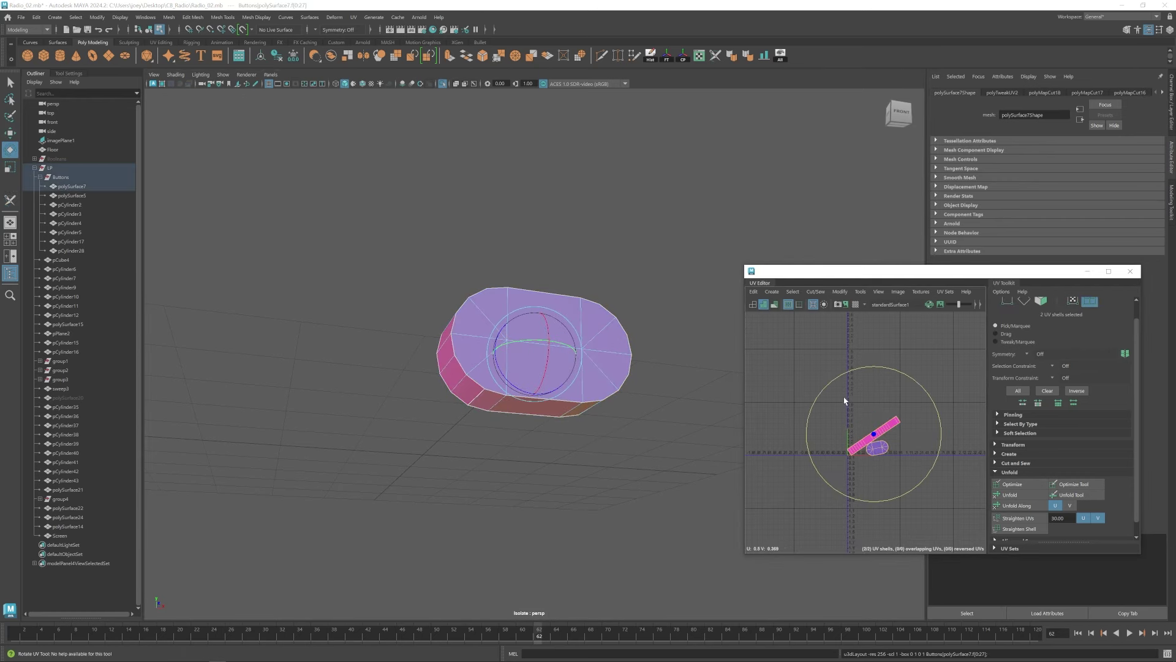
pyautogui.moveTo(843, 375); pyautogui.dragTo(781, 423)
pyautogui.scroll(4, 876, 376)
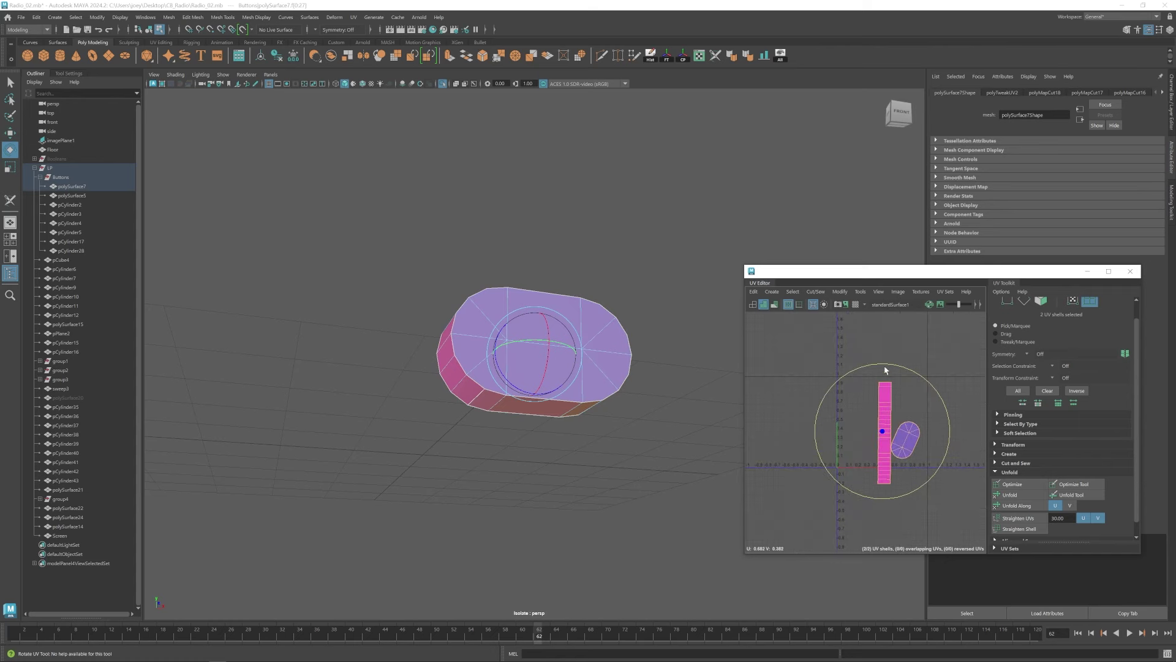
# Straighten the UVs of the button's side-wall strip and rotate its oval face shell upright.
pyautogui.click(889, 395)
pyautogui.press('w')
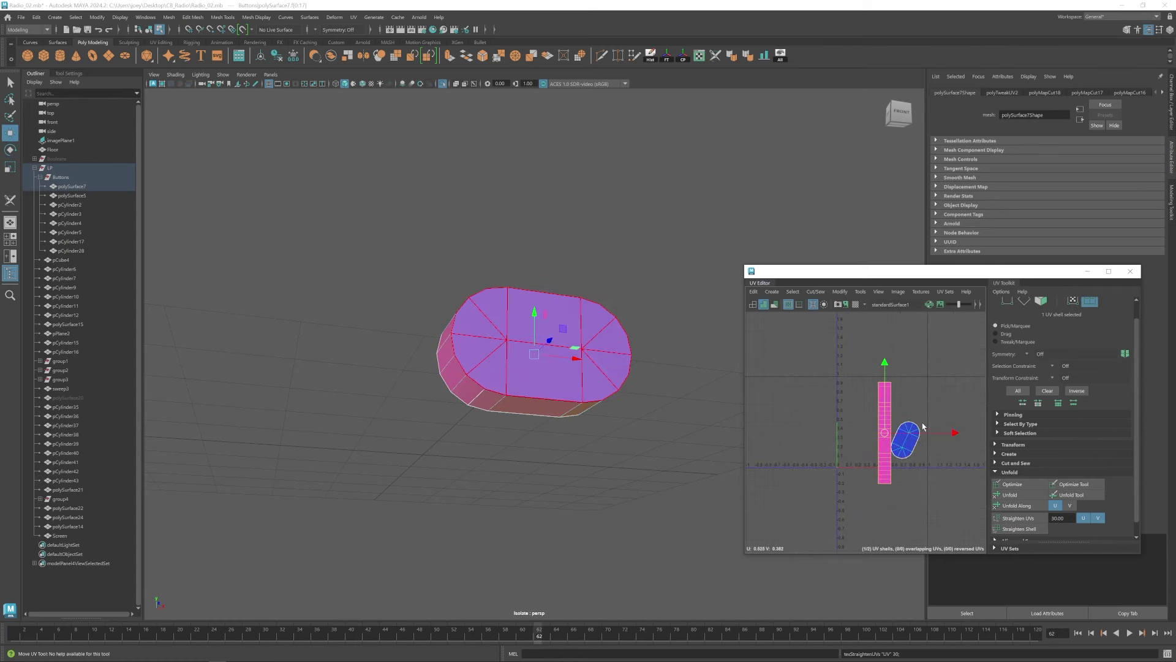
pyautogui.press('e')
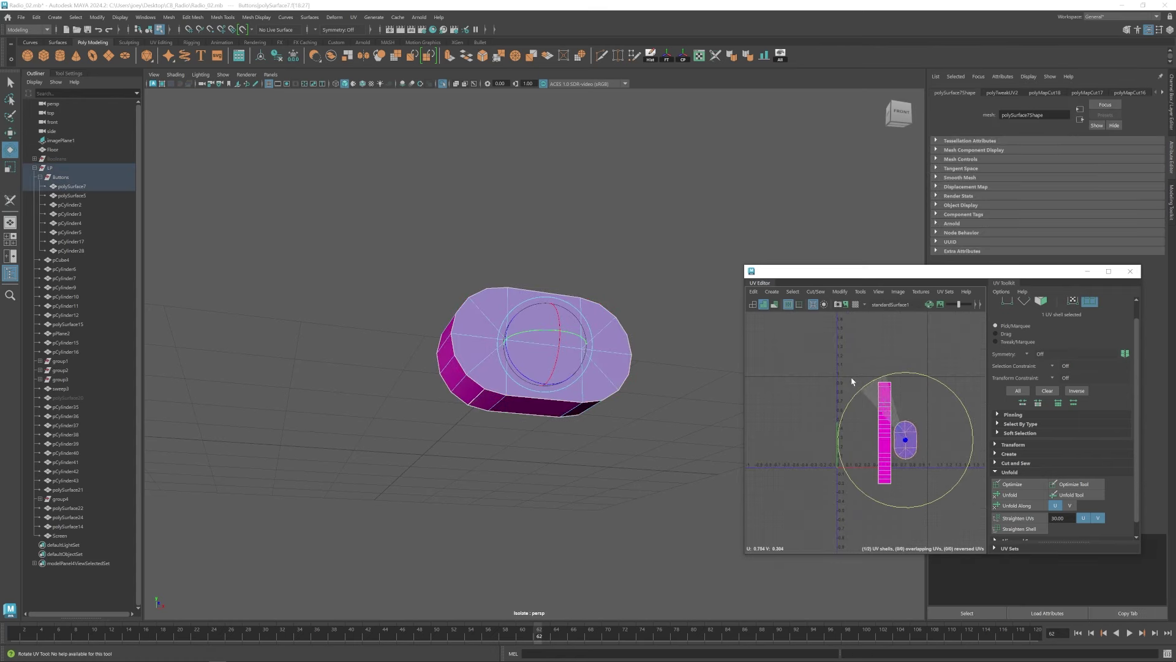
# Lay out the oval button's UV shells and park them, scaled down, just outside the 0–1 UV tile.
pyautogui.moveTo(833, 373); pyautogui.dragTo(932, 478)
pyautogui.hotkey('ctrl', 'l')
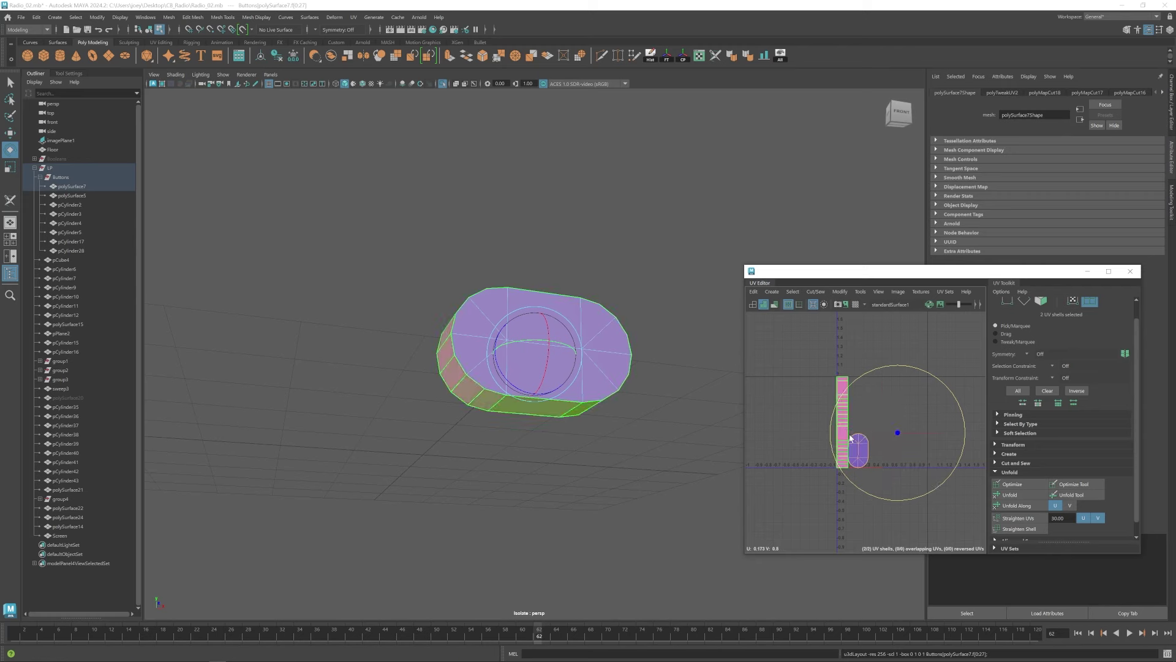
pyautogui.press('r')
pyautogui.press('w')
pyautogui.moveTo(904, 435); pyautogui.dragTo(834, 441)
pyautogui.press('F8')
pyautogui.click(659, 275)
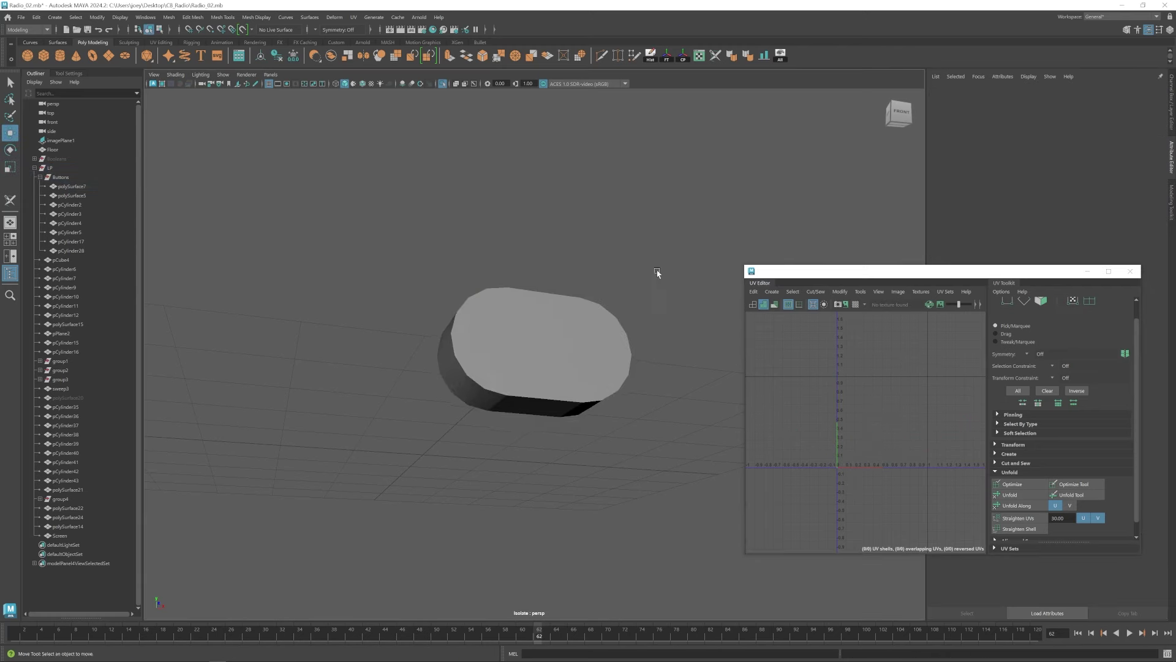
# Harden the edges around the oval button's front-face rim and leave isolation to show the whole radio.
pyautogui.scroll(-5, 551, 306)
pyautogui.keyDown('alt'); pyautogui.moveTo(470, 314); pyautogui.dragTo(516, 361); pyautogui.keyUp('alt')
pyautogui.click(543, 362)
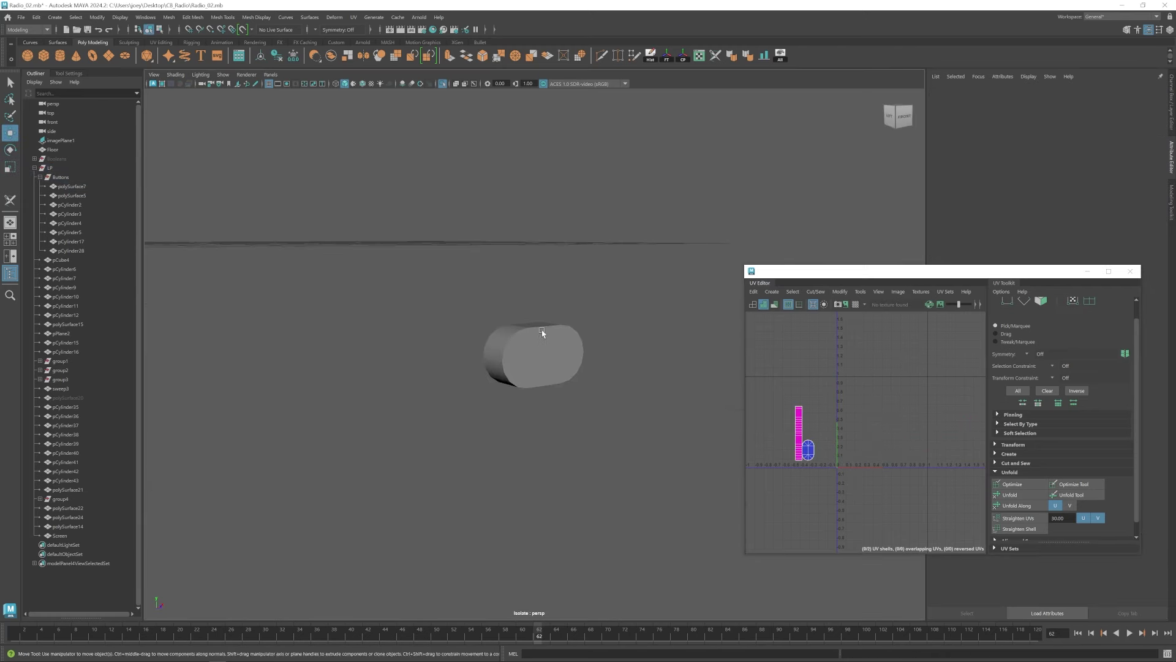
pyautogui.press('q')
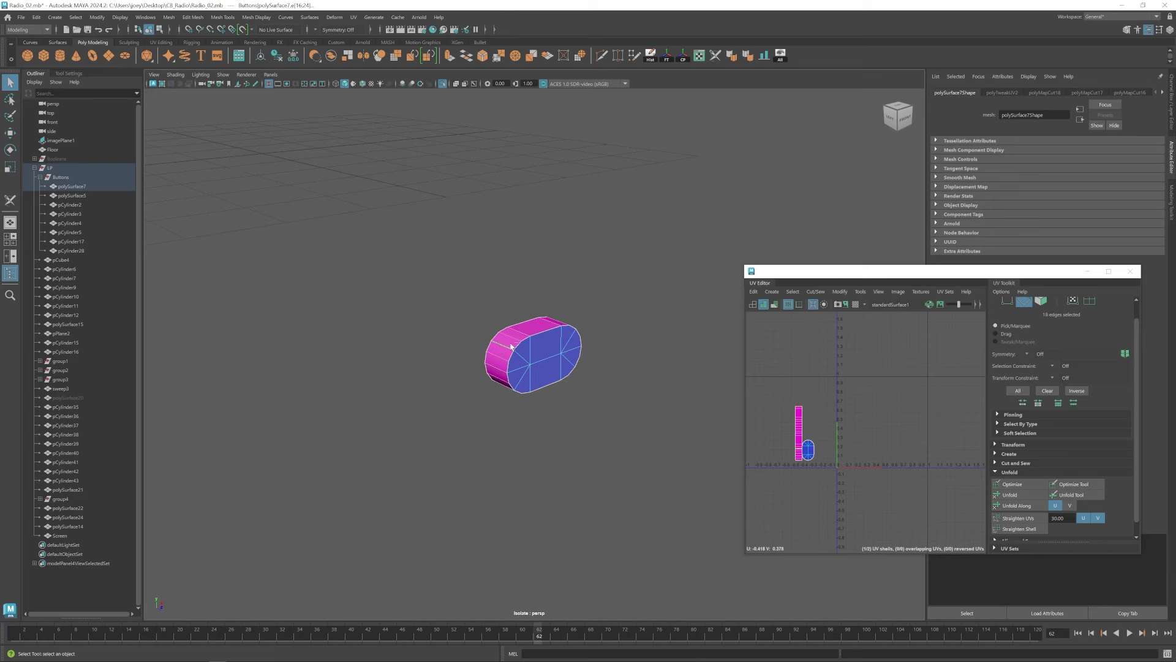
pyautogui.press('w')
pyautogui.click(619, 215)
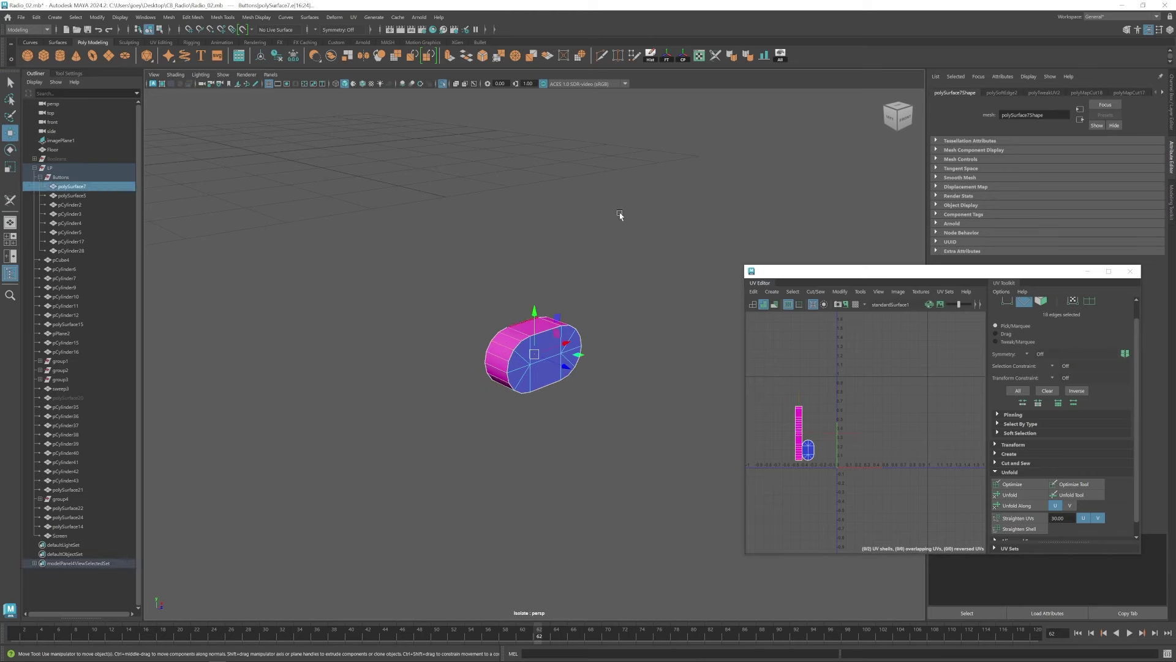
pyautogui.click(443, 85)
# Try softening the oval button's edges, check its shading, and undo the softening.
pyautogui.keyDown('alt'); pyautogui.moveTo(557, 372); pyautogui.dragTo(540, 353); pyautogui.keyUp('alt')
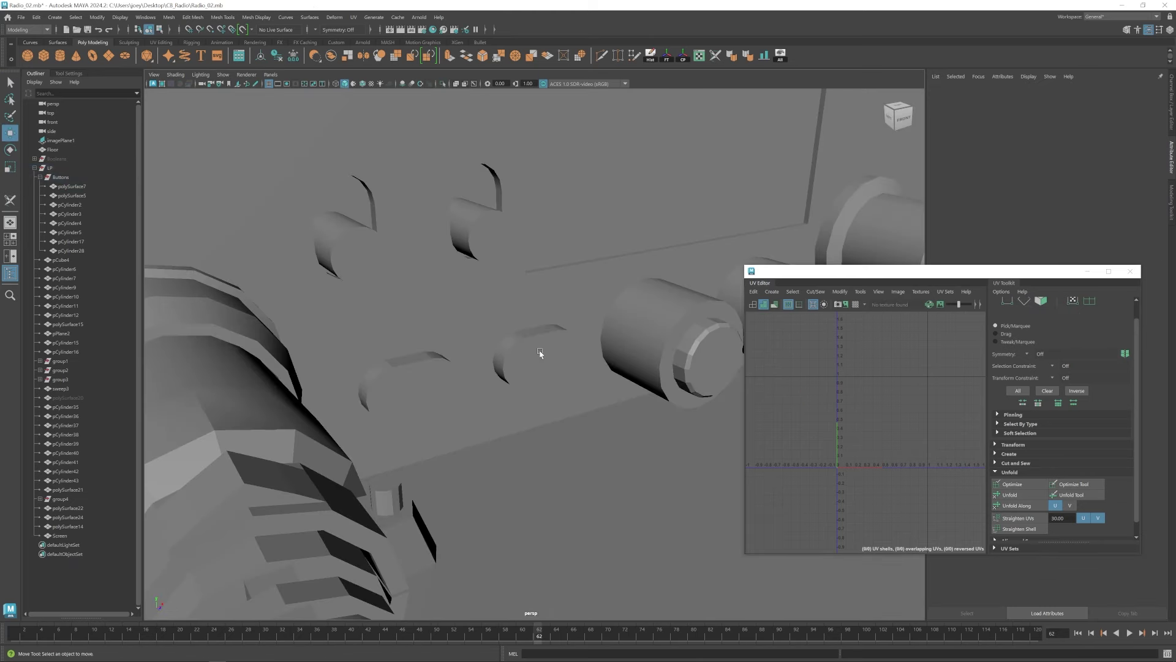
pyautogui.click(541, 352)
pyautogui.press('F10')
pyautogui.doubleClick(520, 343)
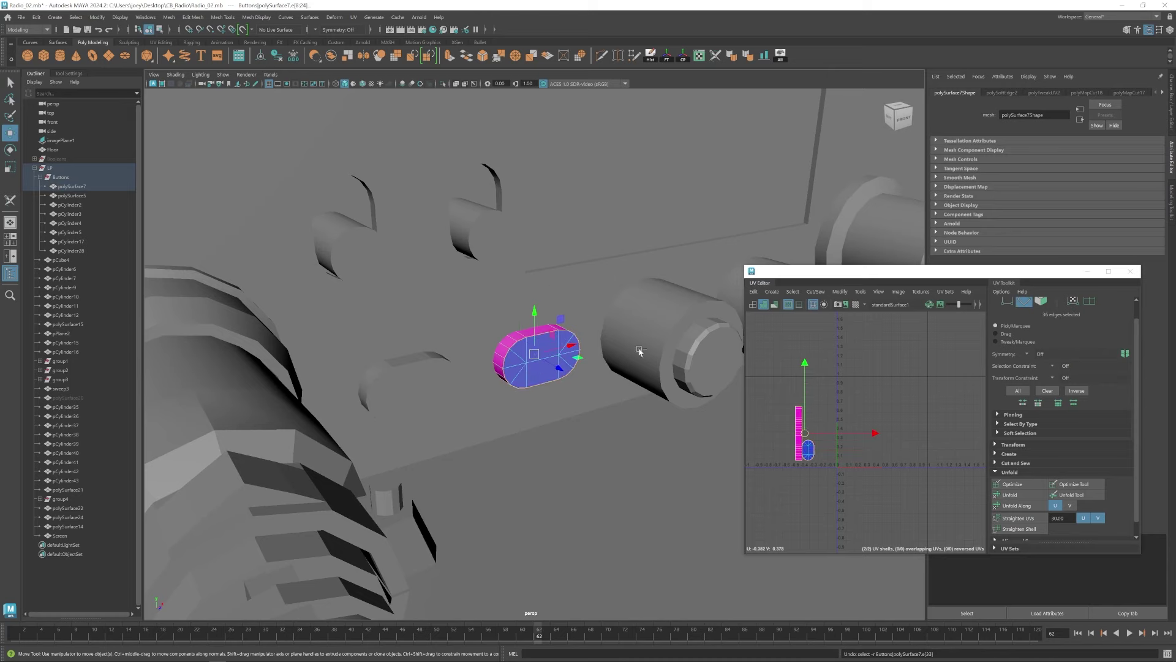
pyautogui.click(746, 60)
pyautogui.moveTo(535, 361); pyautogui.dragTo(587, 301, button='right')
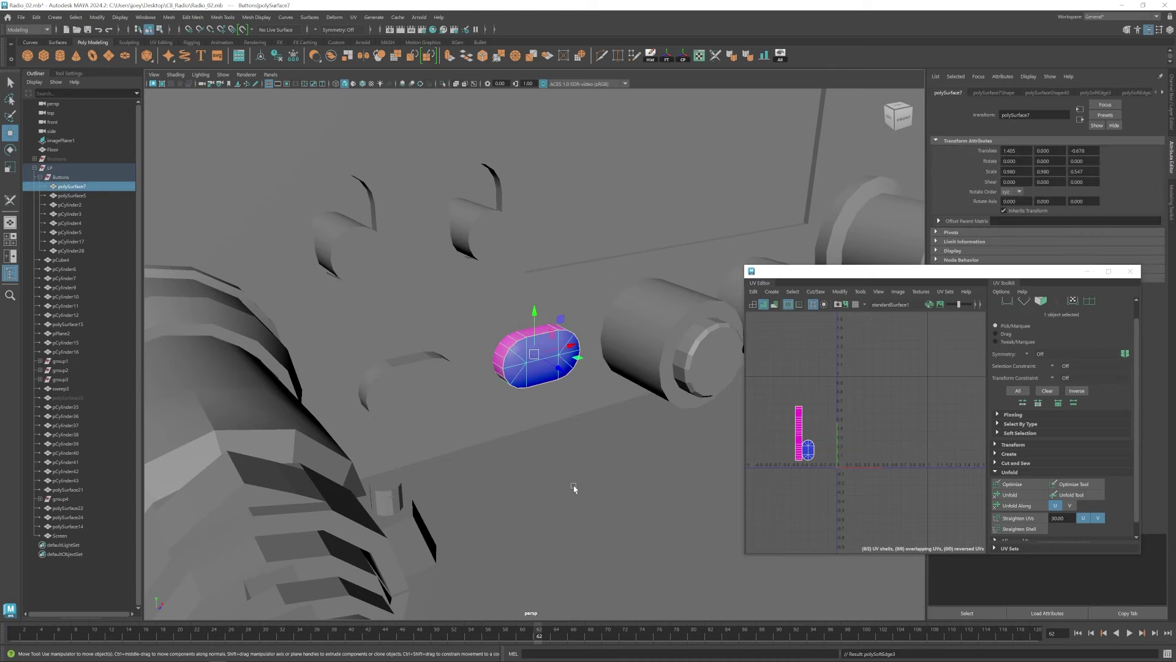
pyautogui.click(572, 483)
pyautogui.scroll(-6, 538, 408)
pyautogui.keyDown('alt'); pyautogui.moveTo(536, 408); pyautogui.dragTo(606, 443); pyautogui.keyUp('alt')
pyautogui.scroll(6, 600, 429)
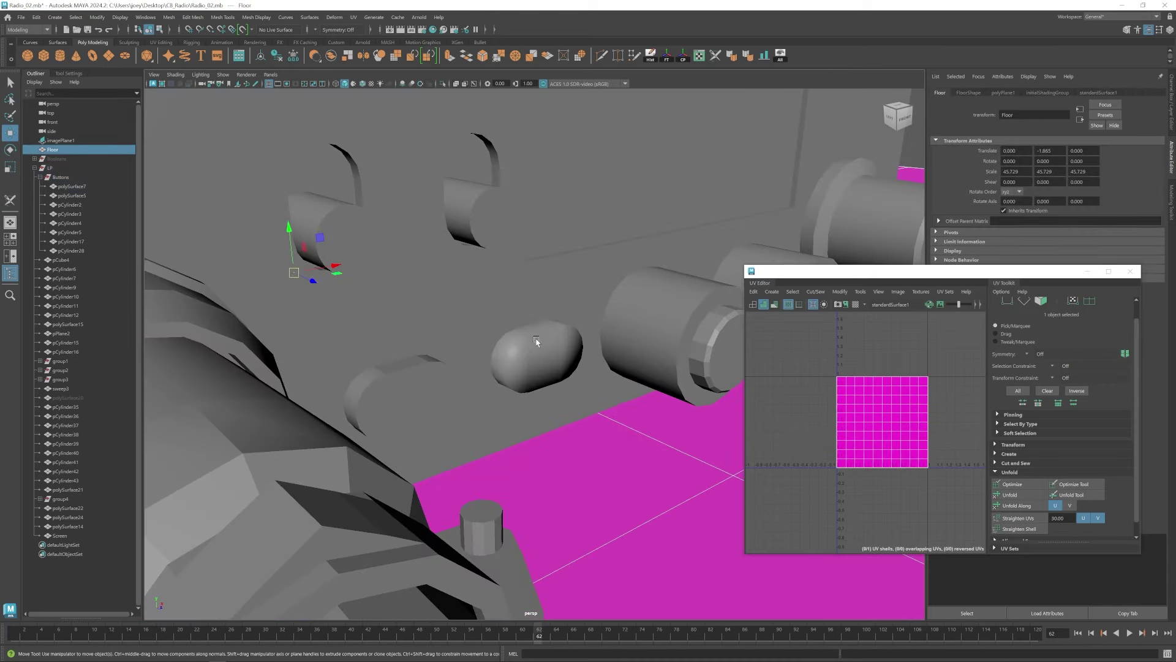
pyautogui.hotkey('ctrl', 'z')
pyautogui.hotkey('ctrl', 'z')
# Replace the neighbouring oval button polySurface5 with a duplicate of the unwrapped polySurface7 aligned to its centre.
pyautogui.press('F8')
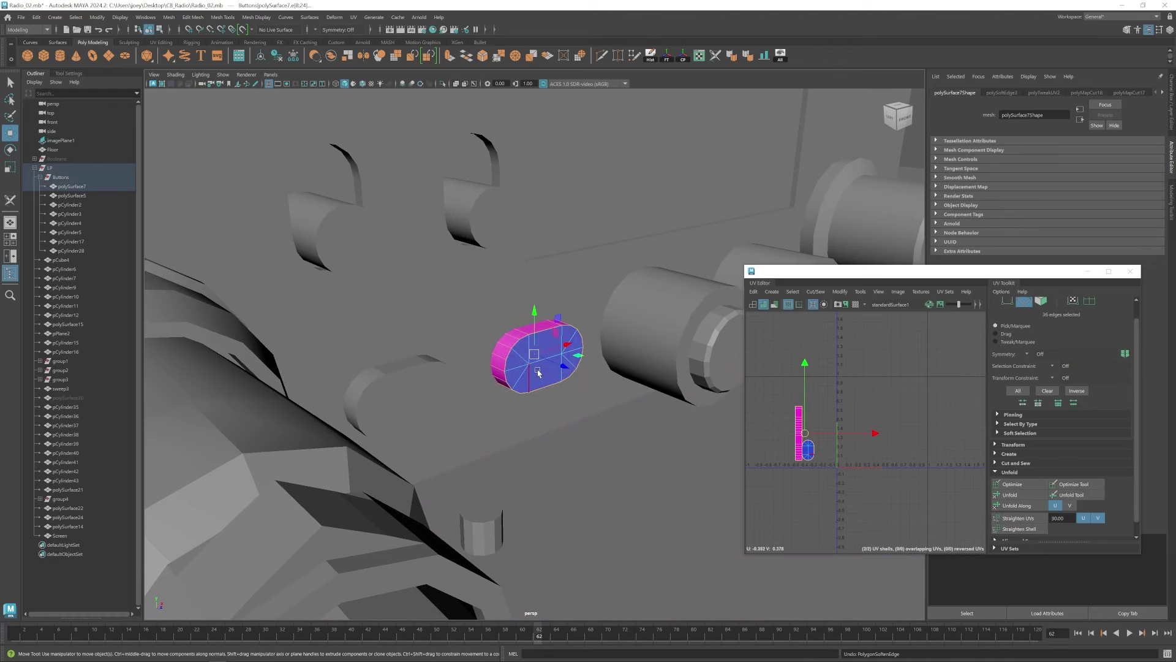
pyautogui.keyDown('alt'); pyautogui.moveTo(638, 420); pyautogui.dragTo(483, 405); pyautogui.keyUp('alt')
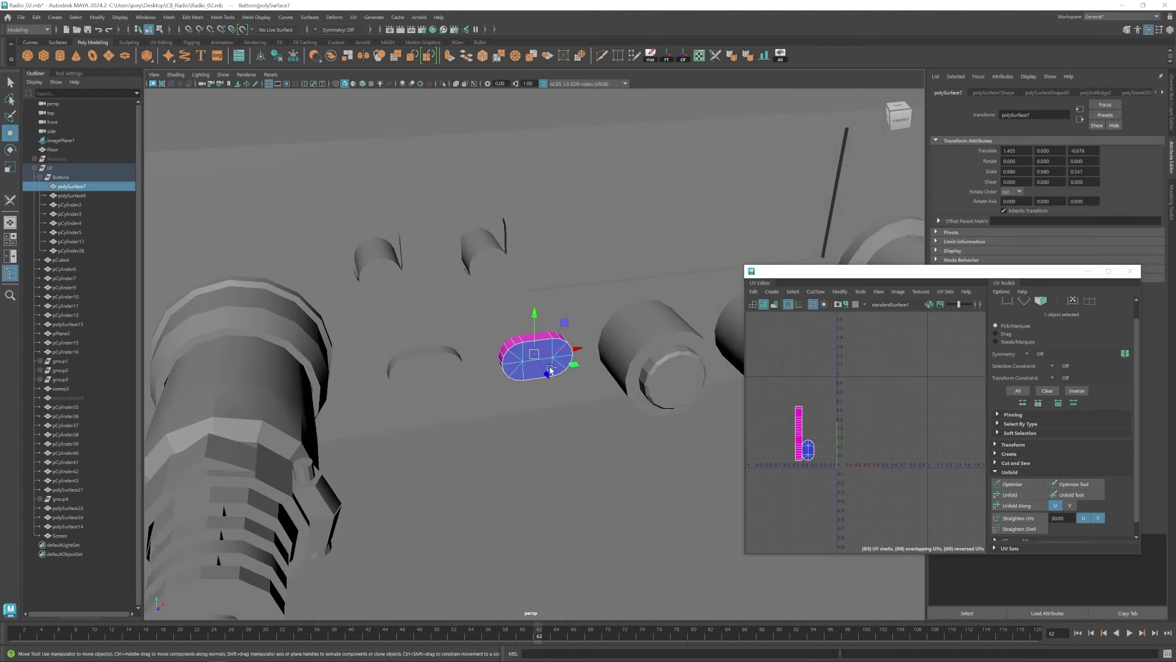
pyautogui.hotkey('ctrl', 'd')
pyautogui.keyDown('shift'); pyautogui.click(436, 373); pyautogui.keyUp('shift')
pyautogui.click(764, 56)
pyautogui.press('q')
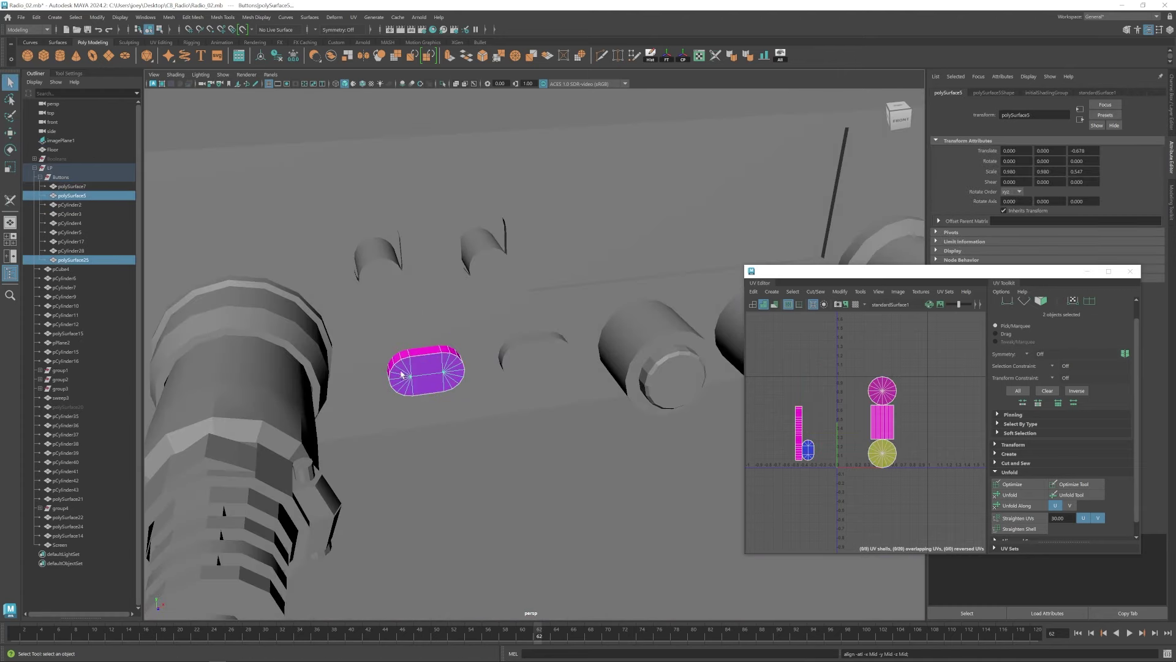
pyautogui.click(402, 375)
pyautogui.press('Delete')
# Group the two unwrapped oval buttons on the radio's front panel.
pyautogui.keyDown('alt'); pyautogui.moveTo(476, 388); pyautogui.dragTo(357, 376, button='right'); pyautogui.keyUp('alt')
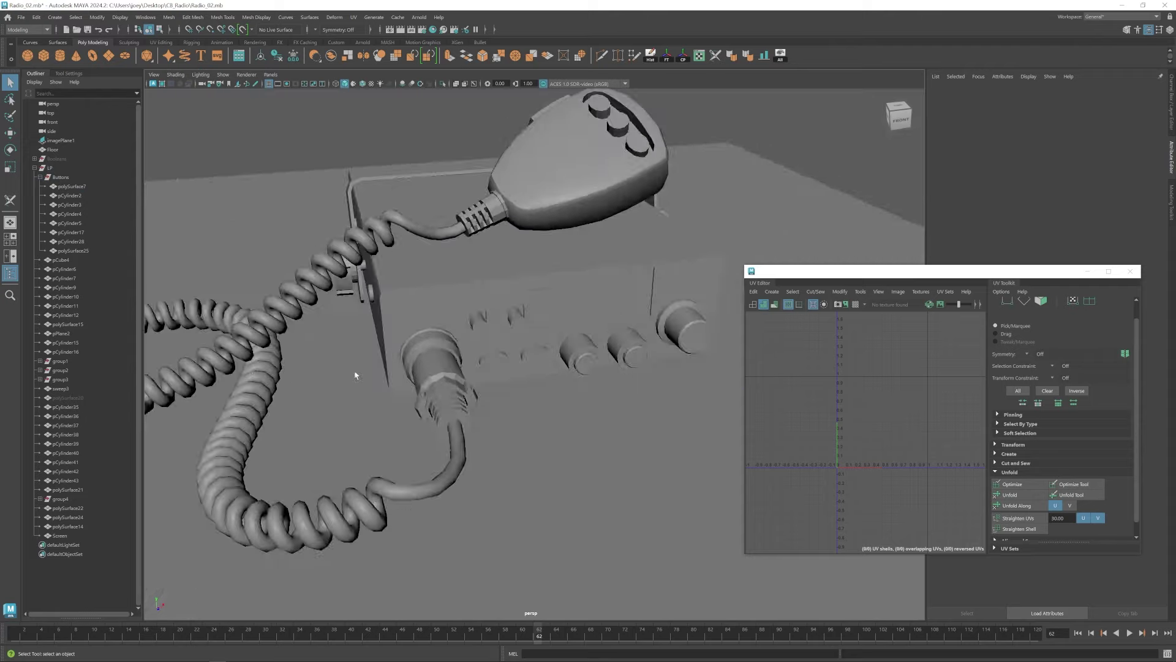
pyautogui.keyDown('alt'); pyautogui.moveTo(357, 375); pyautogui.dragTo(547, 366); pyautogui.keyUp('alt')
pyautogui.click(535, 357)
pyautogui.keyDown('shift'); pyautogui.click(504, 366); pyautogui.keyUp('shift')
pyautogui.hotkey('ctrl', 'g')
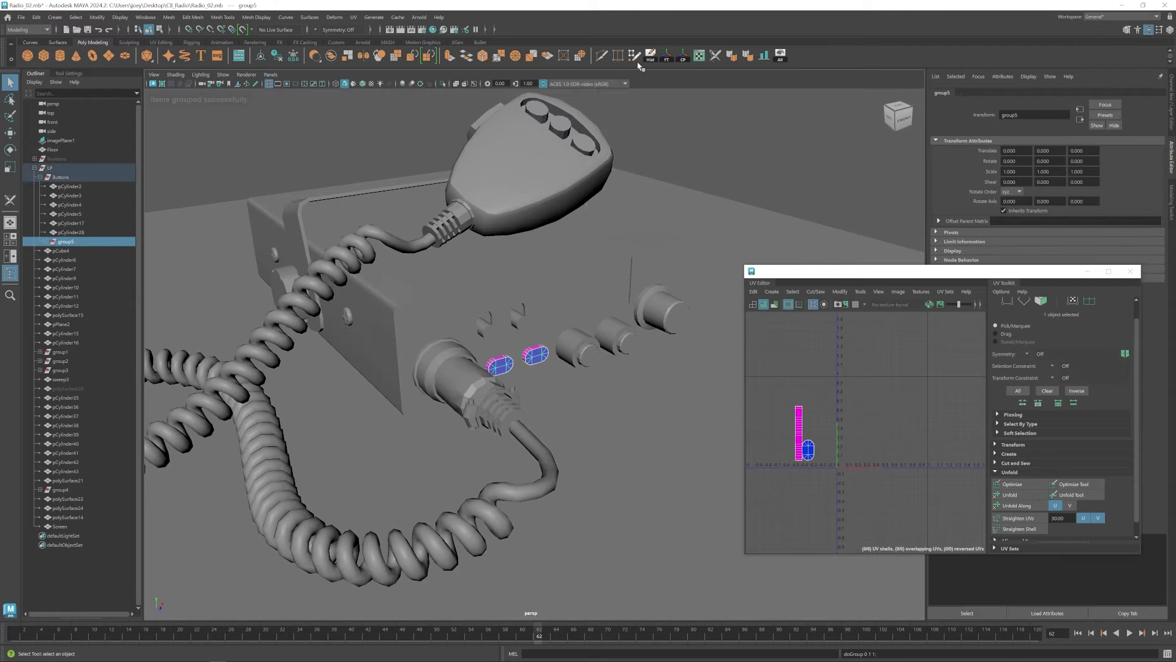
pyautogui.press('w')
pyautogui.click(777, 416)
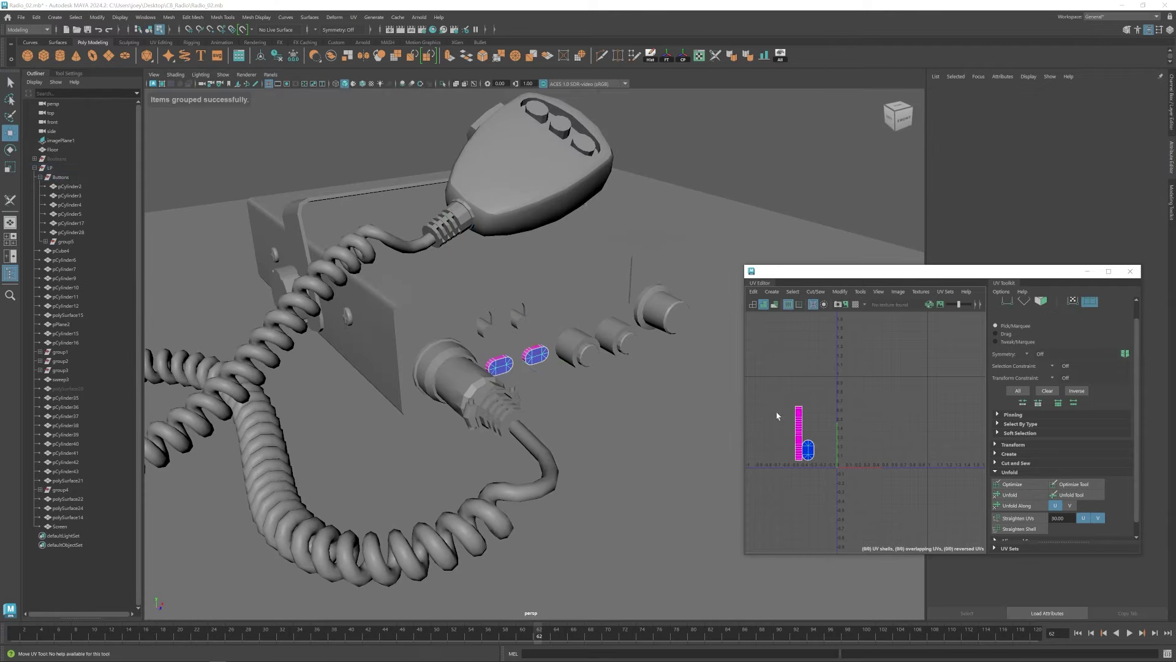
# Examine the overlapping cylinders of the front knobs and compare them with the hidden Booleans group.
pyautogui.click(71, 232)
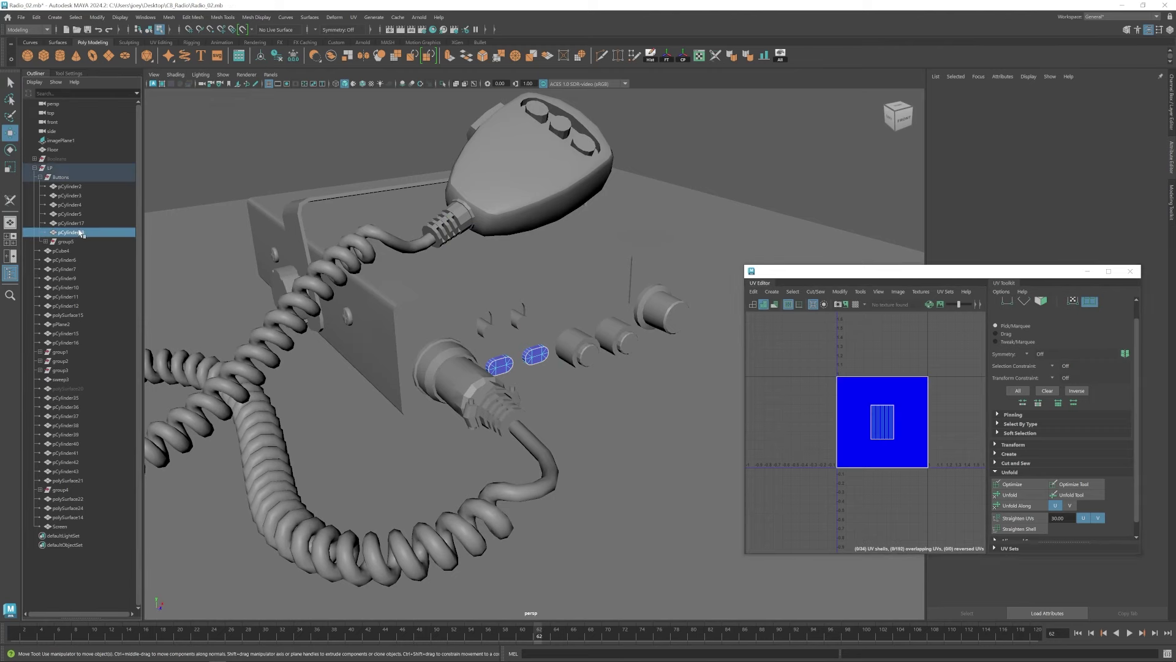
pyautogui.keyDown('shift'); pyautogui.click(570, 358); pyautogui.keyUp('shift')
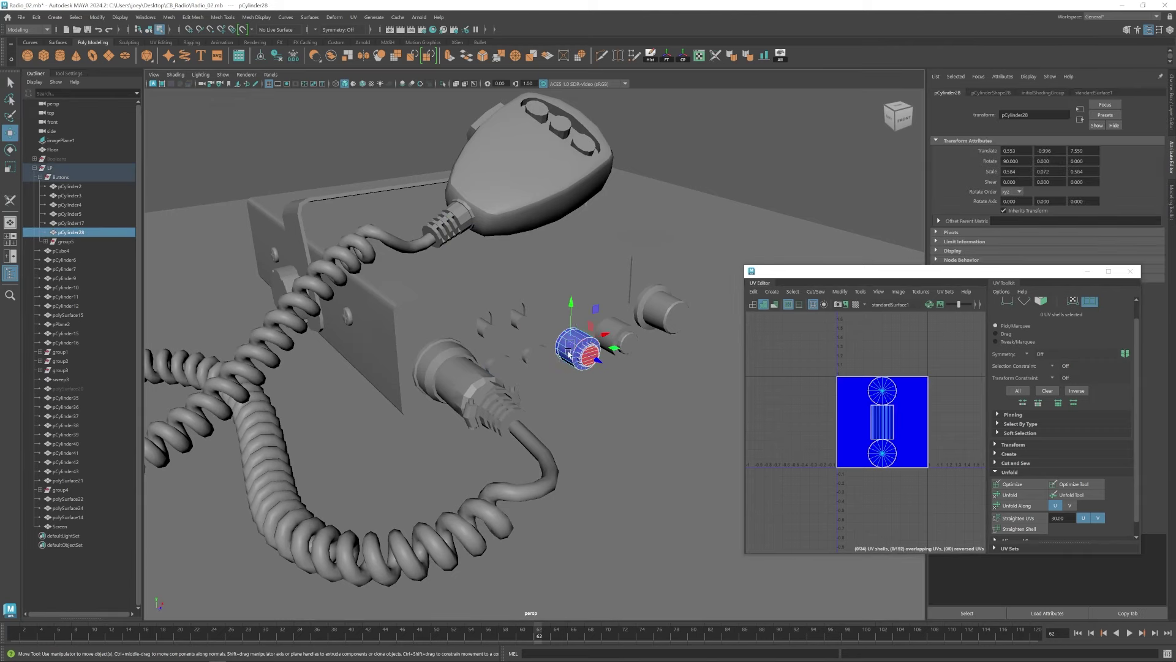
pyautogui.click(757, 178)
pyautogui.click(583, 340)
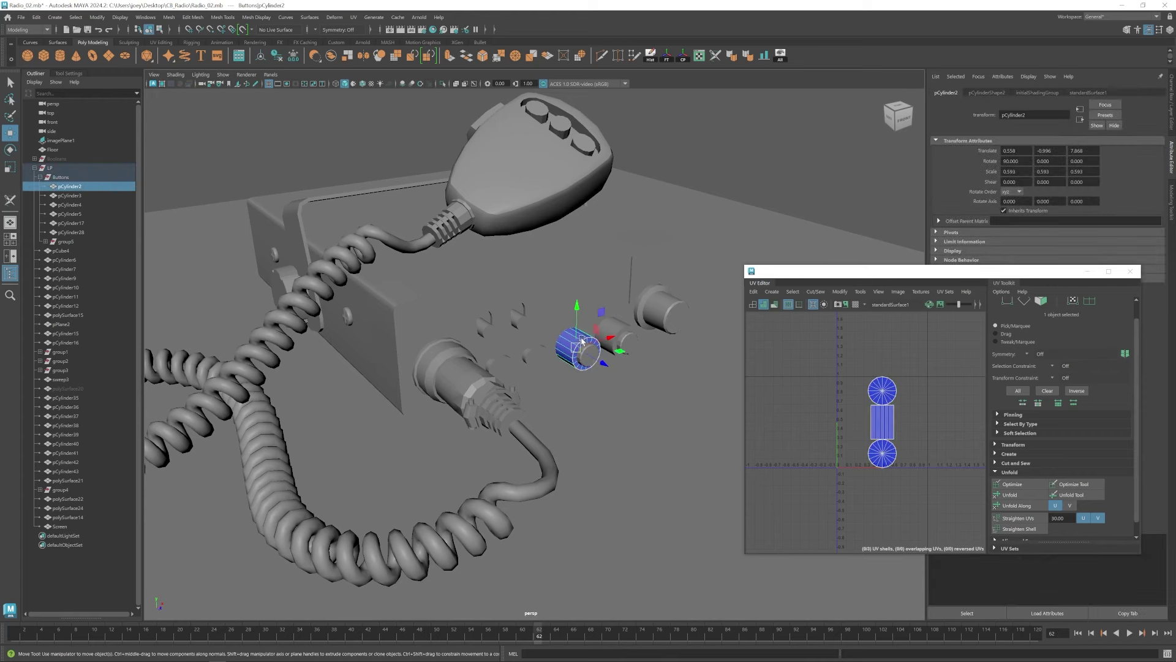
pyautogui.scroll(4, 712, 431)
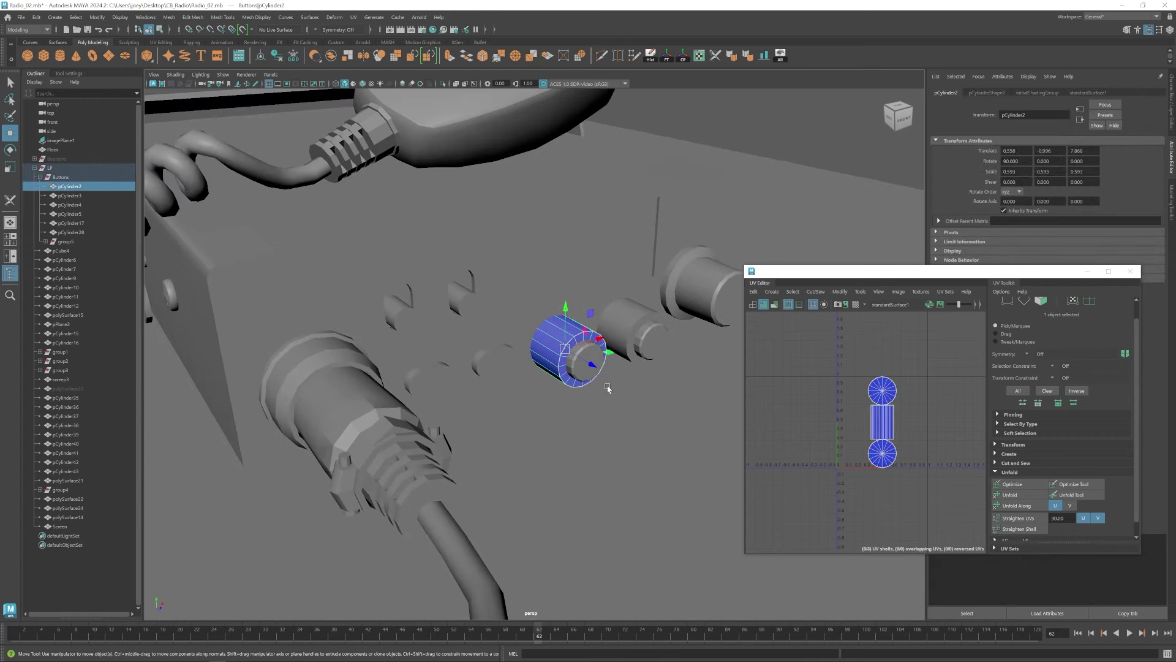
pyautogui.keyDown('alt'); pyautogui.moveTo(607, 387); pyautogui.dragTo(561, 388, button='middle'); pyautogui.keyUp('alt')
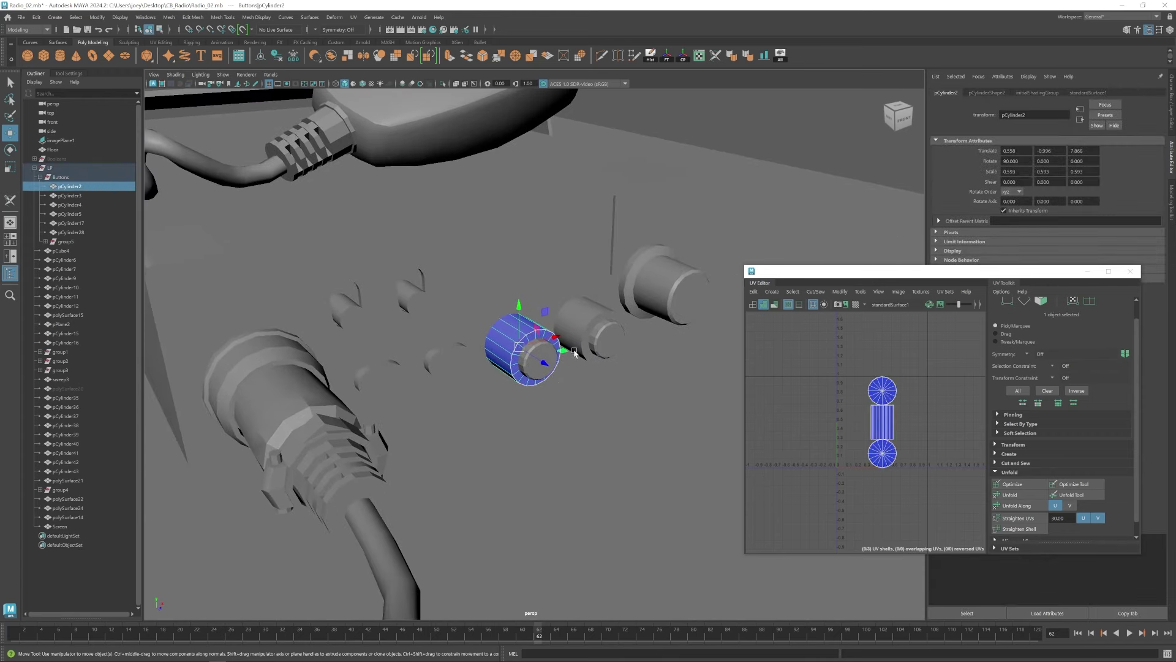
pyautogui.click(61, 158)
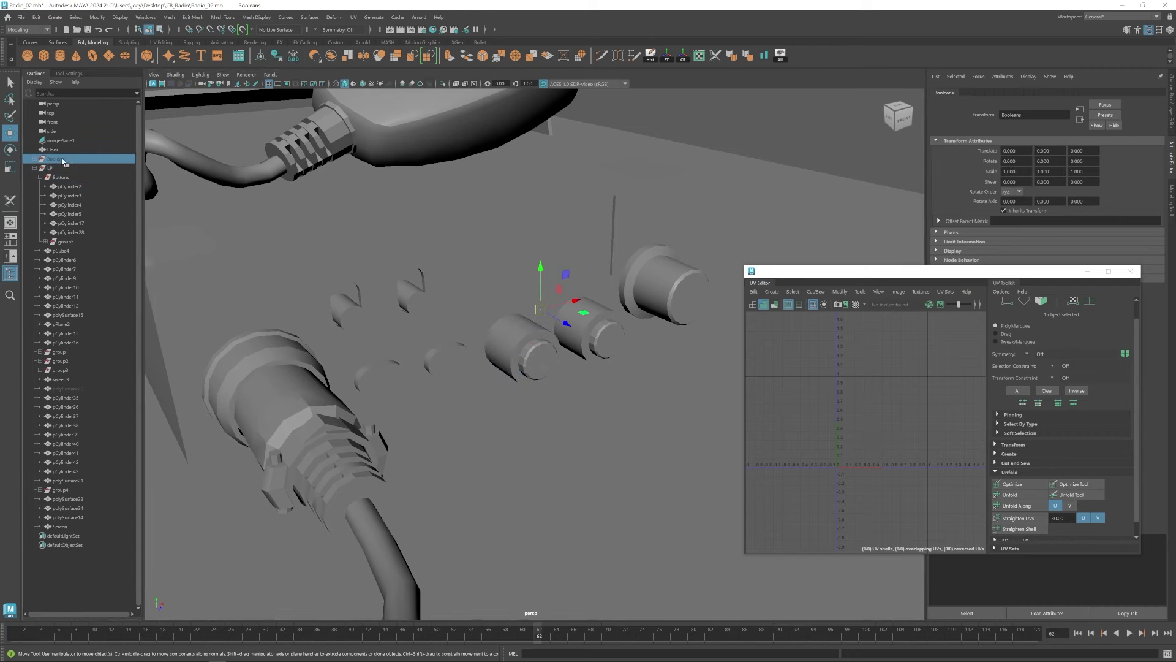
pyautogui.hotkey('shift', 'h')
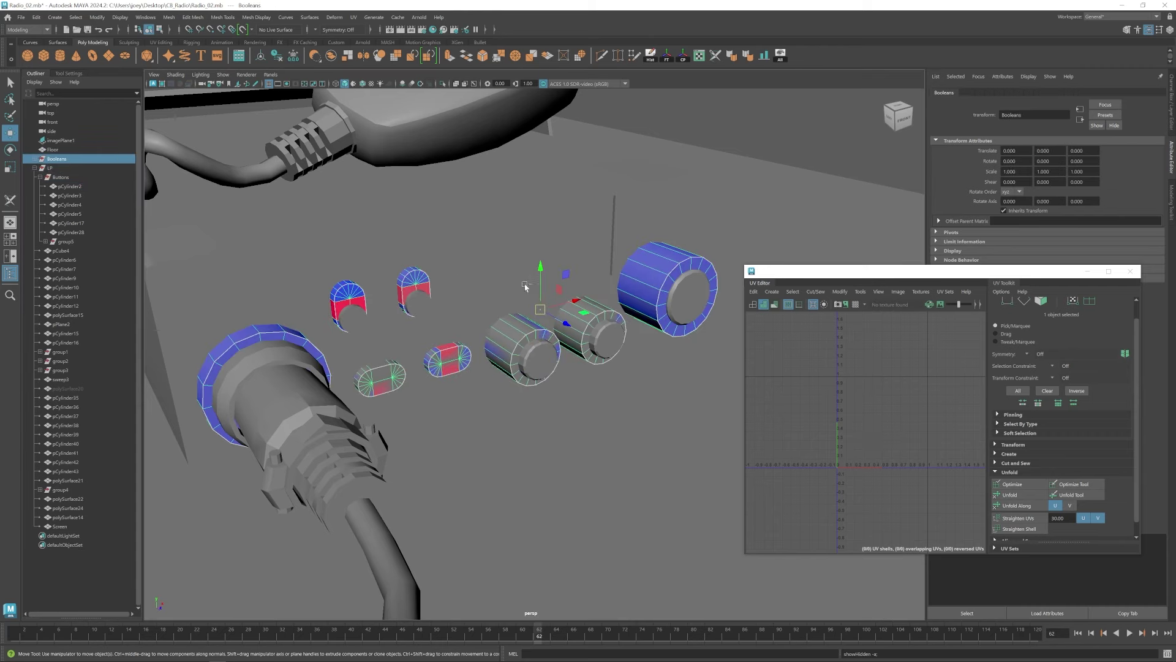
pyautogui.hotkey('ctrl', 'h')
# Delete the outer cylinders pCylinder2 and pCylinder3 around the two small front knobs.
pyautogui.click(585, 327)
pyautogui.keyDown('shift'); pyautogui.click(515, 326); pyautogui.keyUp('shift')
pyautogui.press('Delete')
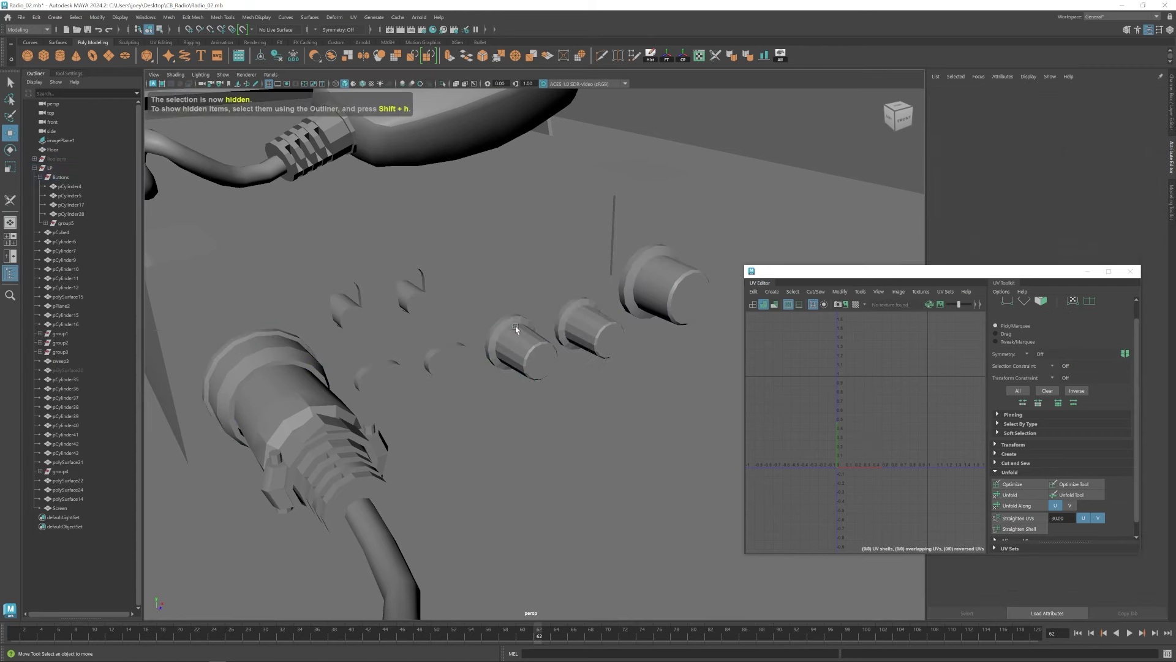
# Isolate the small front knob pCylinder17 and apply a camera-based UV projection to it.
pyautogui.scroll(-5, 520, 344)
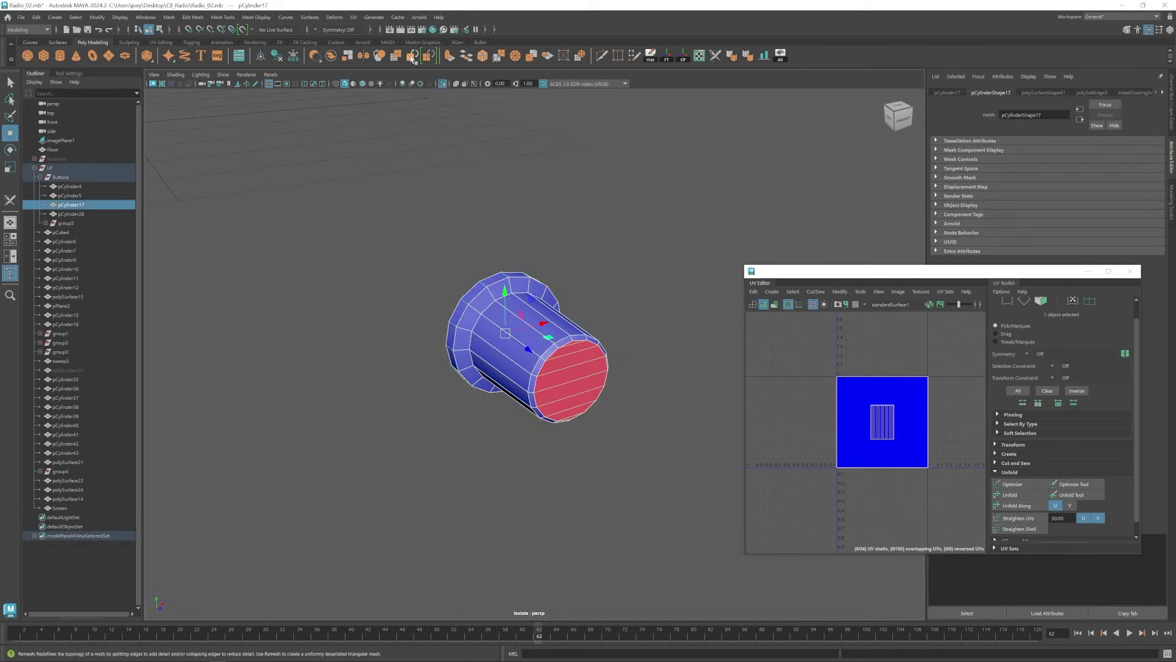
pyautogui.click(357, 17)
pyautogui.moveTo(351, 20)
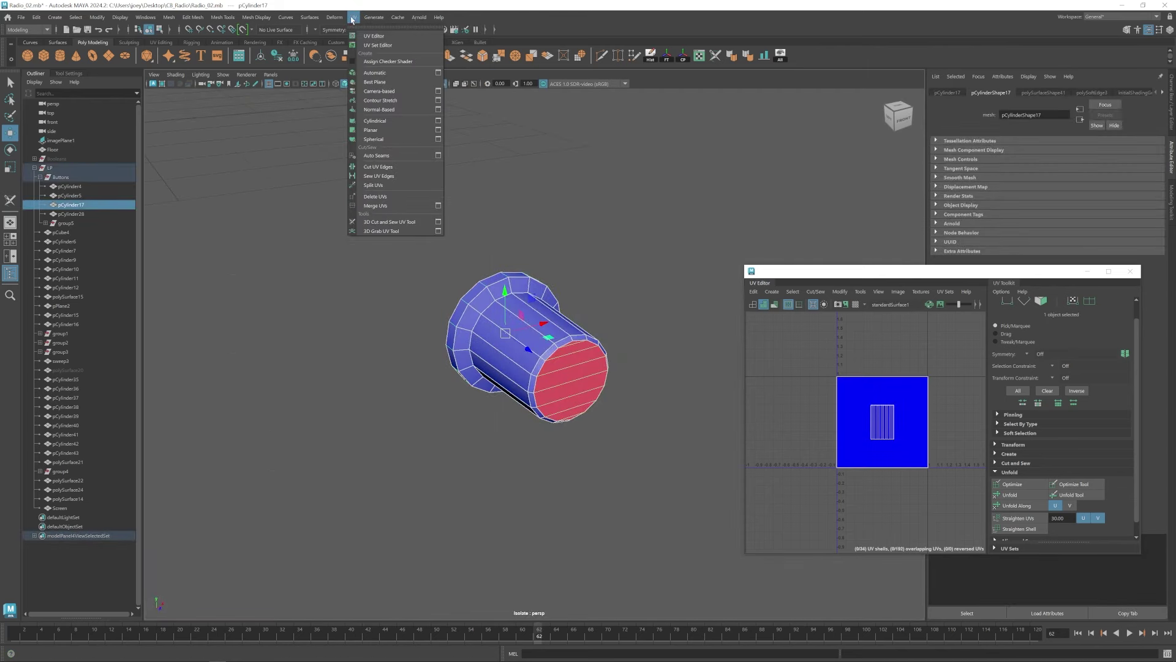
pyautogui.click(377, 92)
# Cut UV seams around the knob's front cap and base flange and along its side wall with 3D Cut and Sew.
pyautogui.click(715, 57)
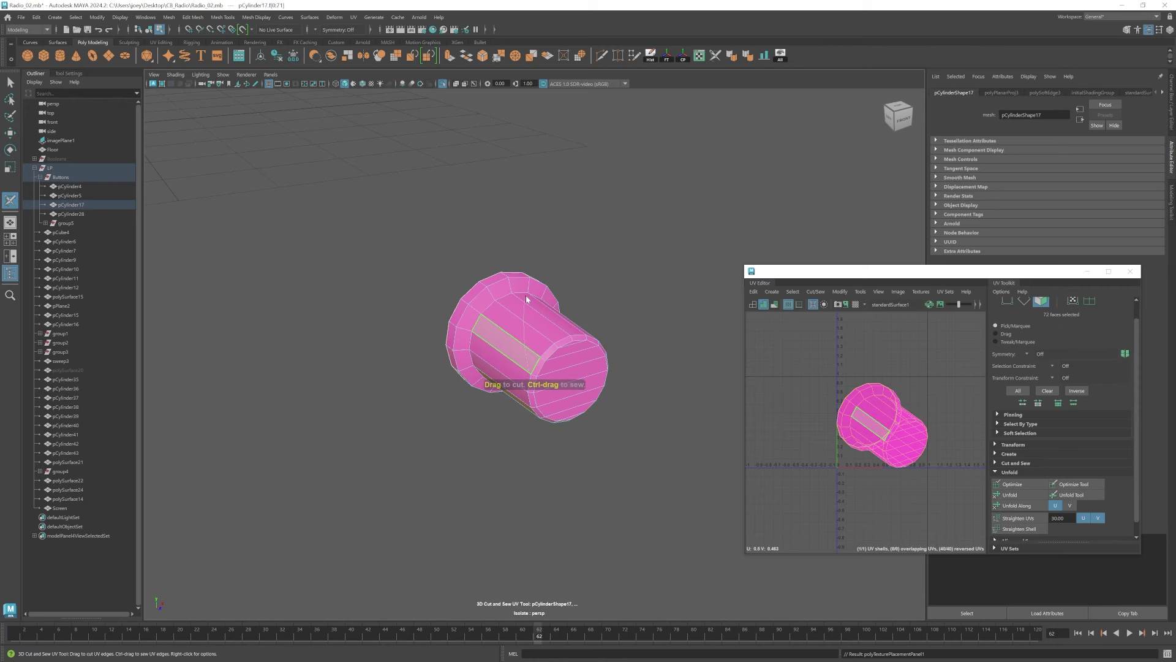
pyautogui.doubleClick(547, 354)
pyautogui.doubleClick(491, 310)
pyautogui.keyDown('alt'); pyautogui.moveTo(552, 417); pyautogui.dragTo(510, 313); pyautogui.keyUp('alt')
pyautogui.click(536, 406)
# Unfold the knob's UV shells, then rotate and straighten the side-wall shell into a vertical strip.
pyautogui.press('w')
pyautogui.moveTo(820, 364); pyautogui.dragTo(833, 351, button='right')
pyautogui.moveTo(833, 351); pyautogui.dragTo(913, 478)
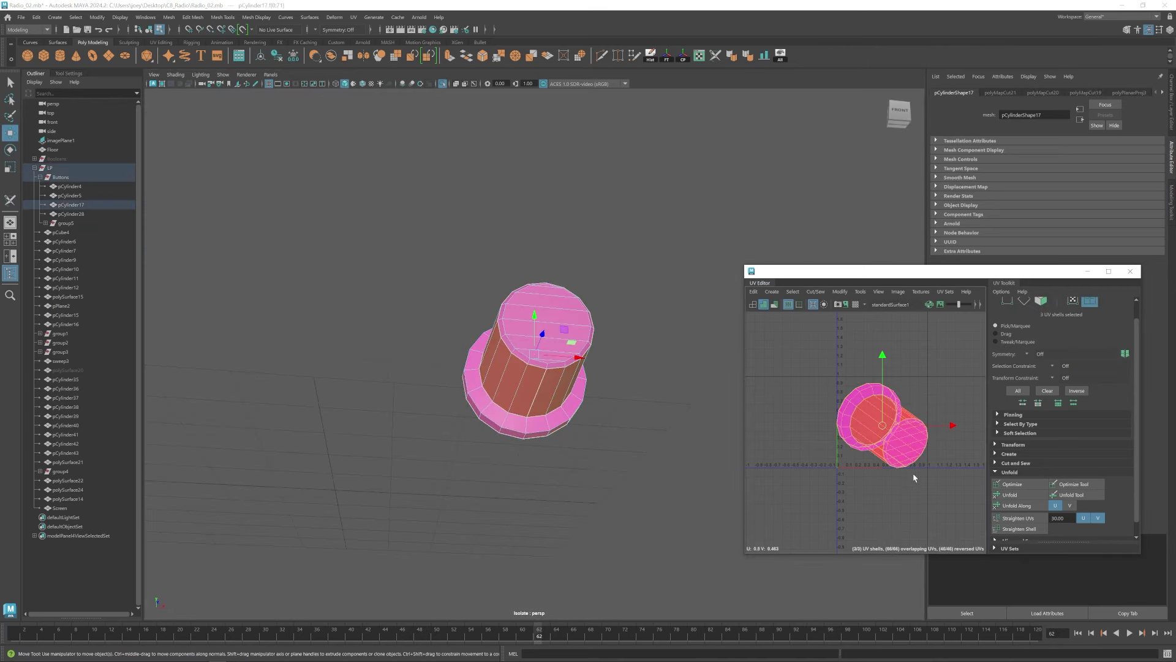
pyautogui.press('e')
pyautogui.moveTo(852, 365); pyautogui.dragTo(815, 402)
pyautogui.press('w')
pyautogui.click(1017, 518)
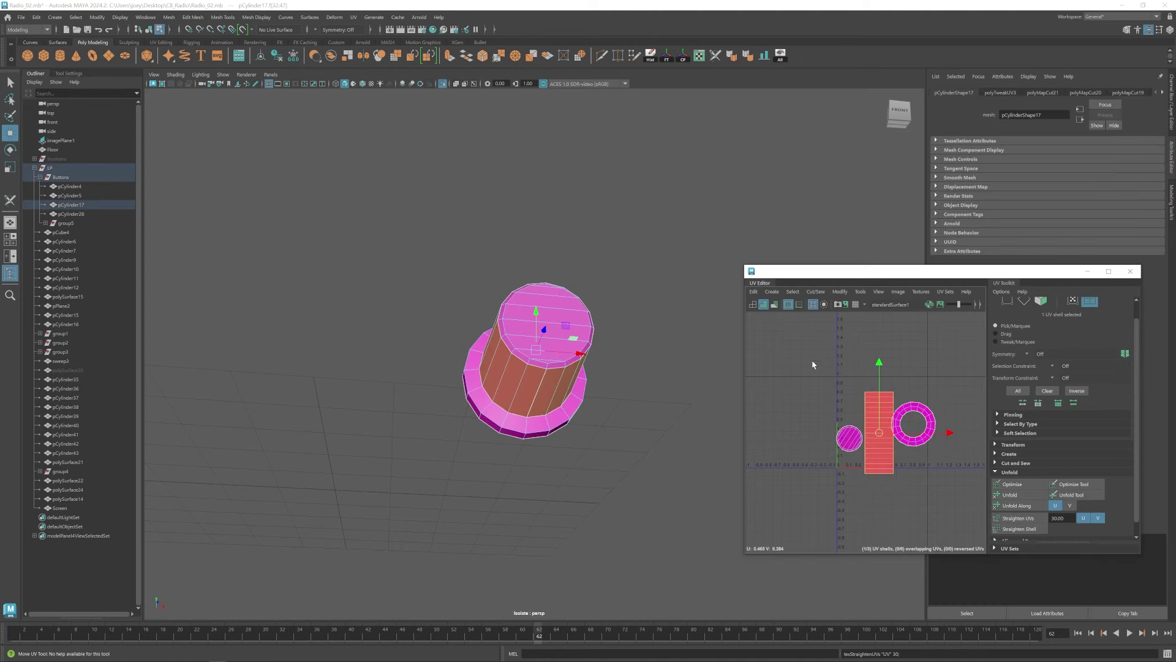
# Lay out the knob's UV shells within the 0–1 tile and check how the cap nests inside the flange ring.
pyautogui.hotkey('ctrl', 'l')
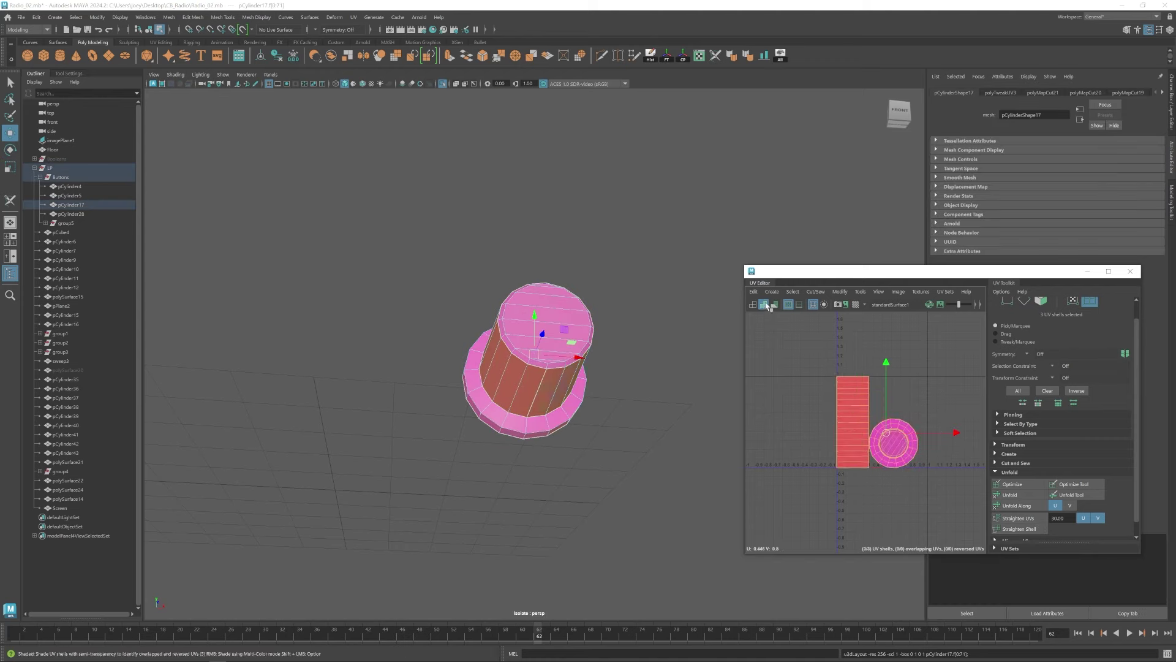
pyautogui.keyDown('alt'); pyautogui.moveTo(919, 464); pyautogui.dragTo(1053, 549, button='right'); pyautogui.keyUp('alt')
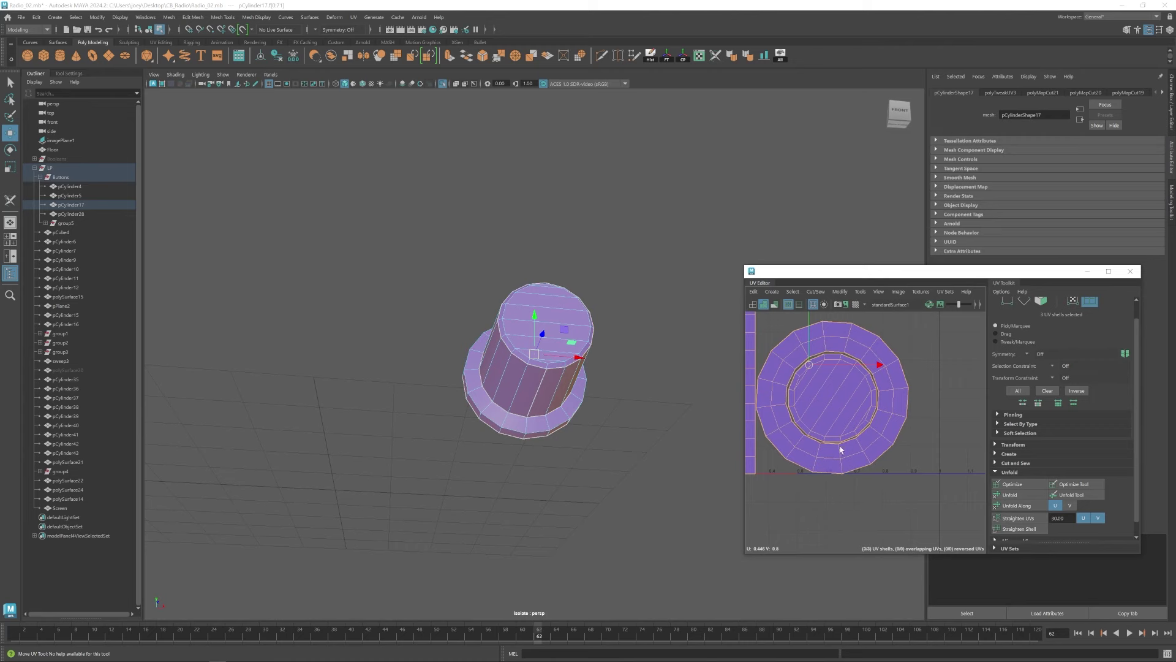
pyautogui.scroll(-6, 841, 451)
pyautogui.click(722, 386)
# Scale down the knob's UV shells and move them below the 0–1 UV tile.
pyautogui.keyDown('alt'); pyautogui.moveTo(722, 386); pyautogui.dragTo(569, 414); pyautogui.keyUp('alt')
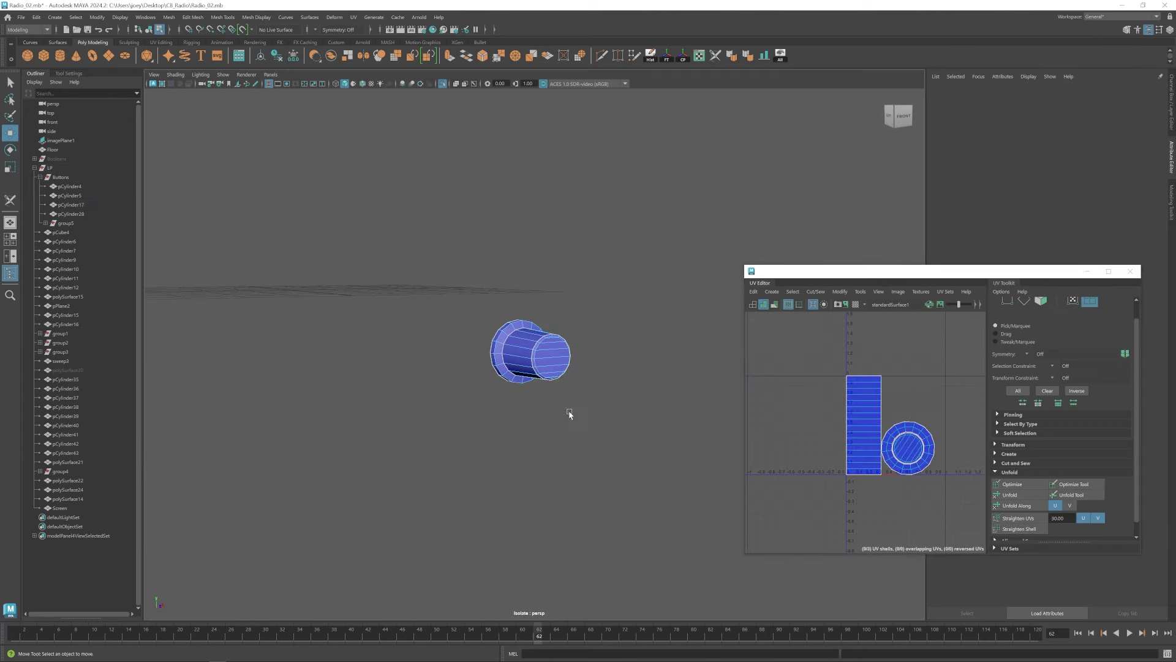
pyautogui.moveTo(599, 315); pyautogui.dragTo(509, 359)
pyautogui.scroll(-5, 910, 472)
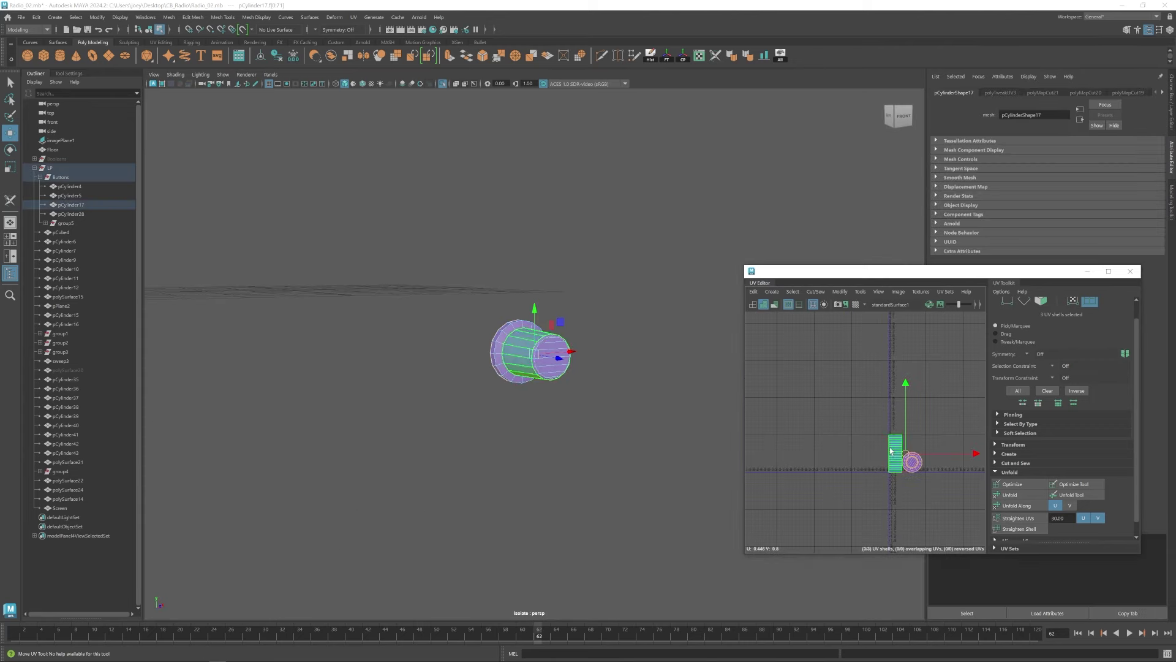
pyautogui.press('r')
pyautogui.moveTo(905, 454); pyautogui.dragTo(886, 501)
pyautogui.press('w')
pyautogui.press('r')
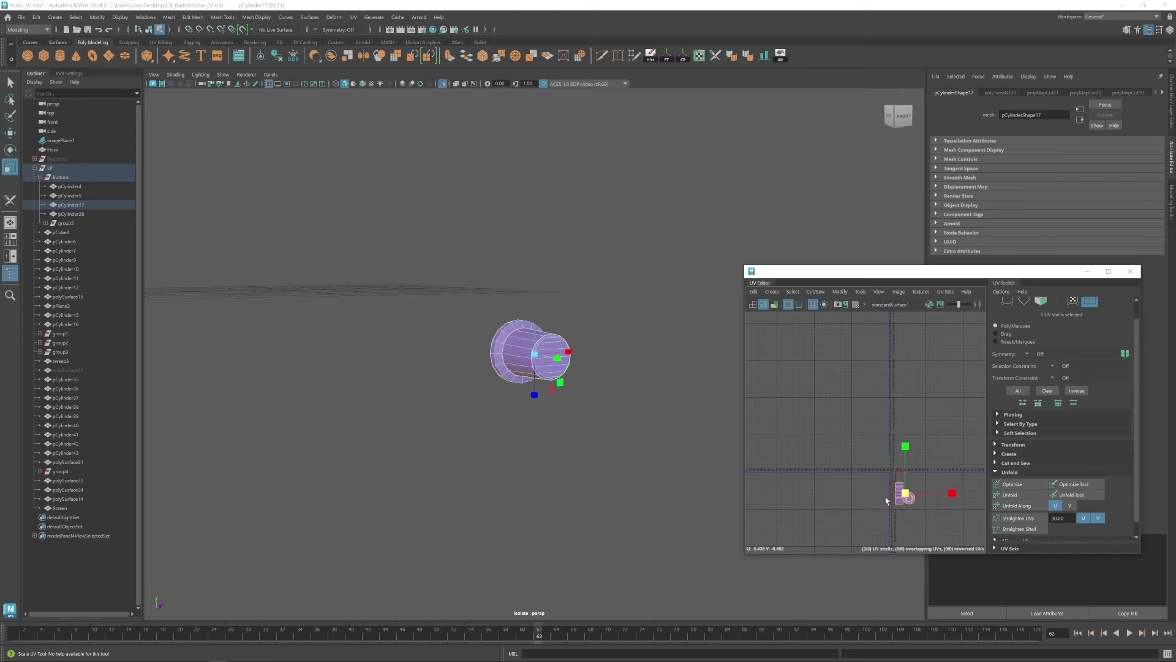
pyautogui.press('w')
pyautogui.click(629, 295)
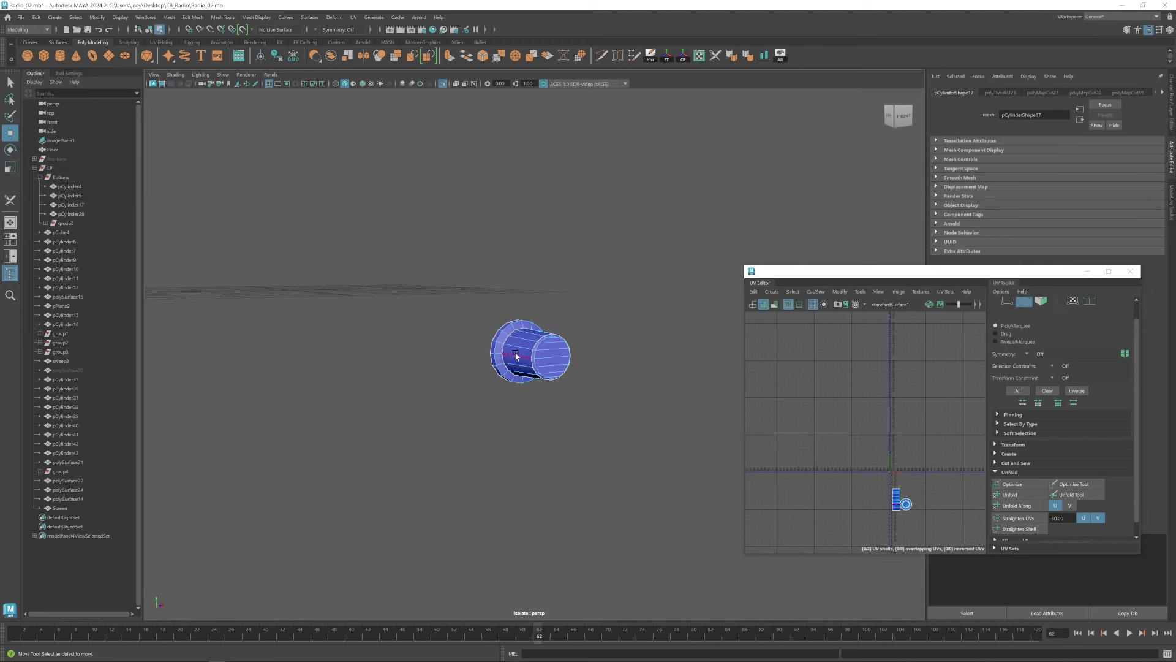
# Bring the rest of the radio back into view and duplicate the unwrapped knob, moving the copy onto the neighbouring SQ knob.
pyautogui.moveTo(516, 356); pyautogui.dragTo(561, 300, button='right')
pyautogui.click(561, 299)
pyautogui.click(537, 343)
pyautogui.click(442, 84)
pyautogui.keyDown('alt'); pyautogui.moveTo(560, 336); pyautogui.dragTo(490, 373); pyautogui.keyUp('alt')
pyautogui.hotkey('ctrl', 'd')
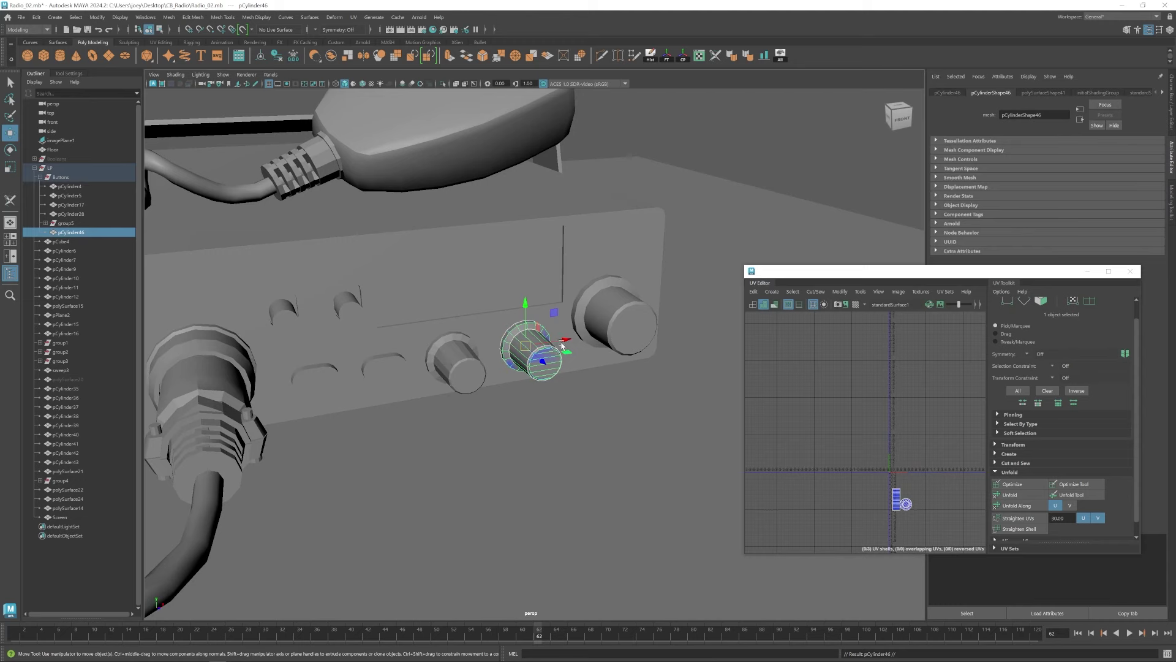
pyautogui.moveTo(562, 346); pyautogui.dragTo(495, 352)
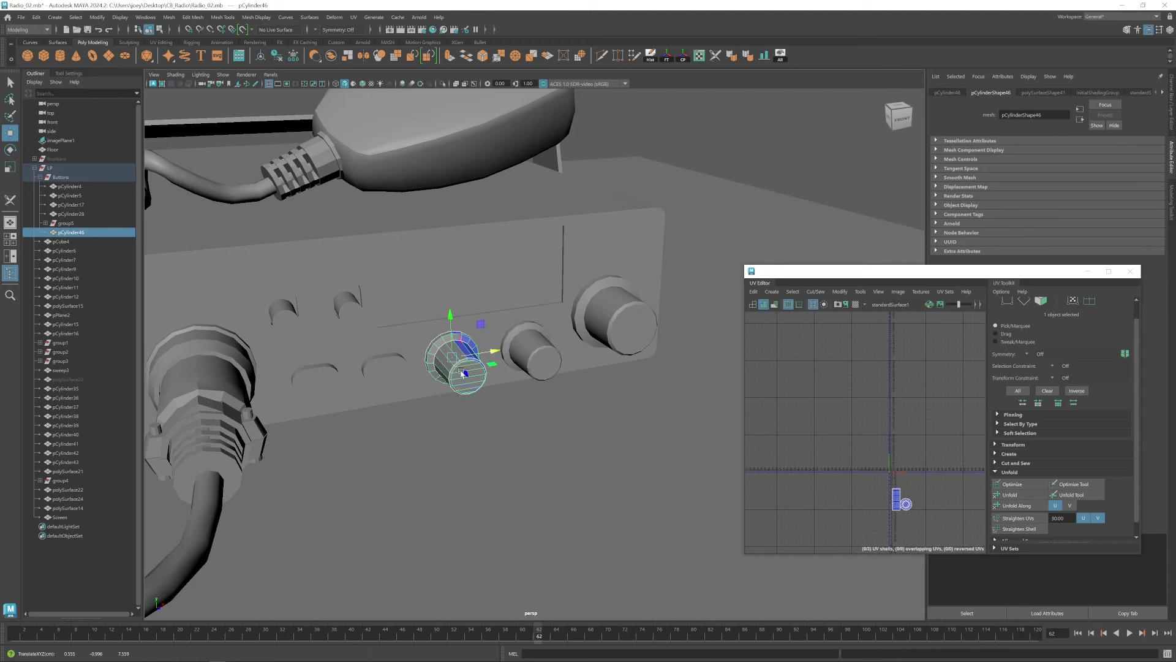
pyautogui.click(434, 353)
pyautogui.press('Delete')
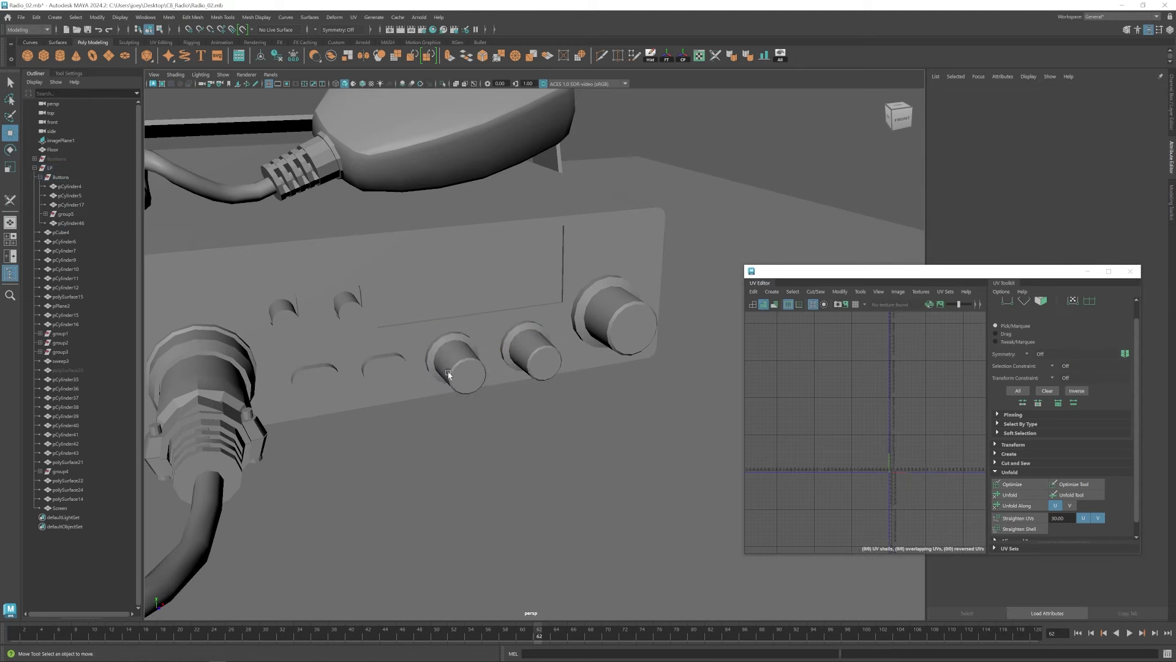
pyautogui.keyDown('alt'); pyautogui.moveTo(447, 372); pyautogui.dragTo(491, 363); pyautogui.keyUp('alt')
pyautogui.hotkey('ctrl', 'z')
pyautogui.hotkey('ctrl', 'z')
pyautogui.hotkey('ctrl', 'z')
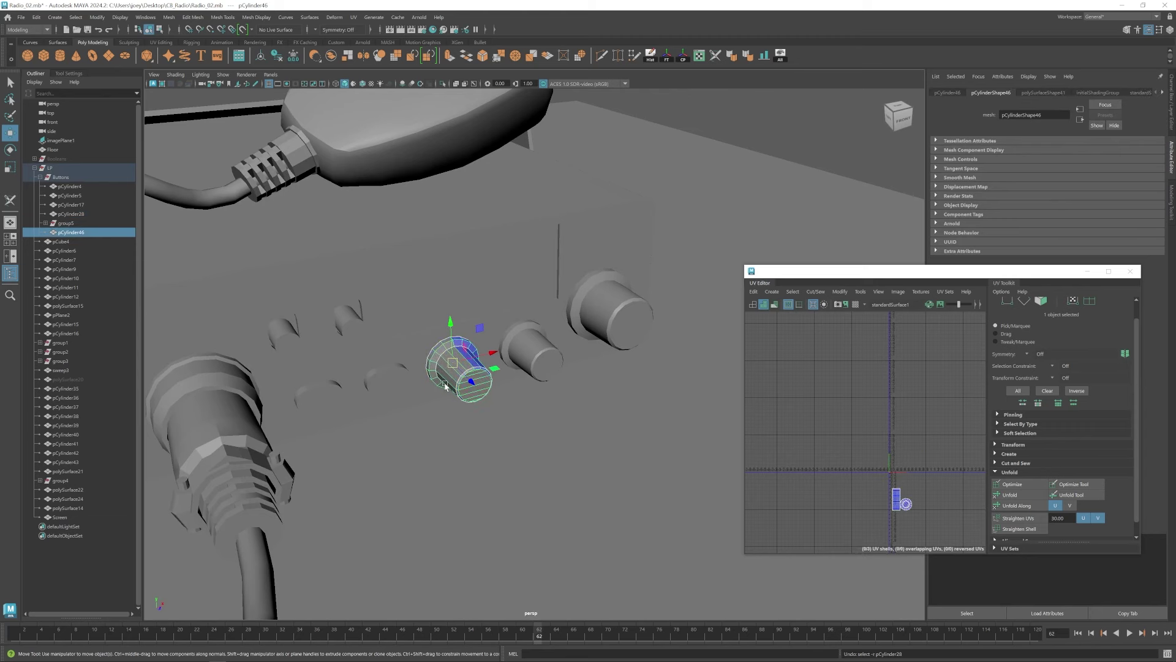
# Align the duplicated knob with the original SQ knob and delete the original.
pyautogui.keyDown('shift'); pyautogui.click(449, 363); pyautogui.keyUp('shift')
pyautogui.click(749, 56)
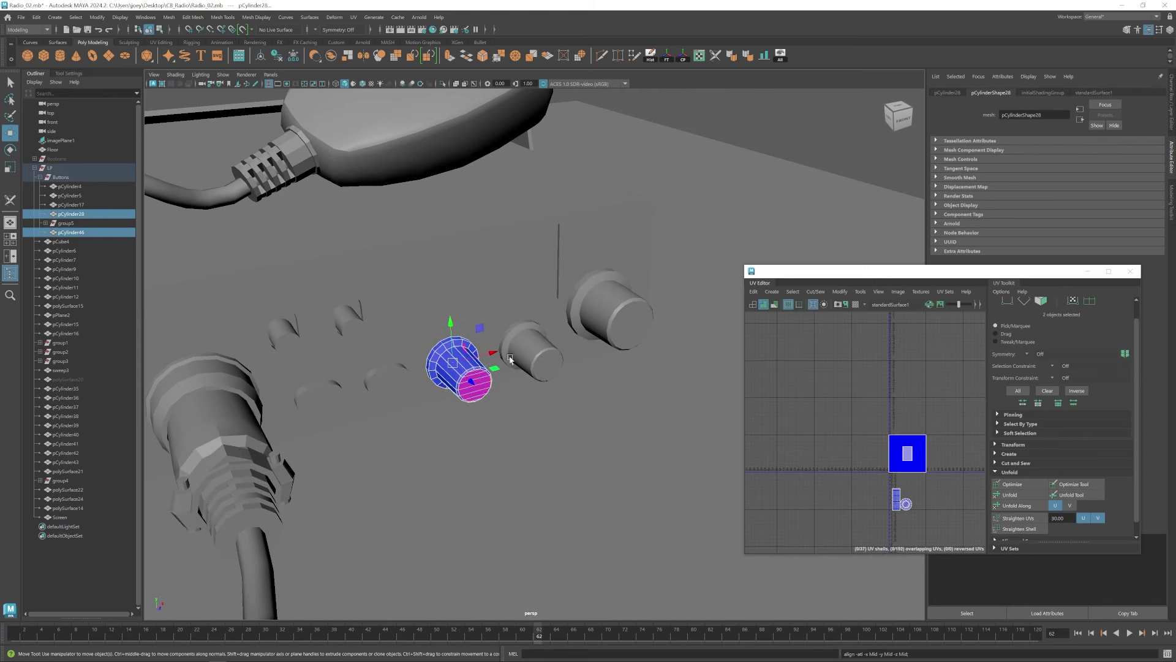
pyautogui.click(445, 374)
pyautogui.click(439, 375)
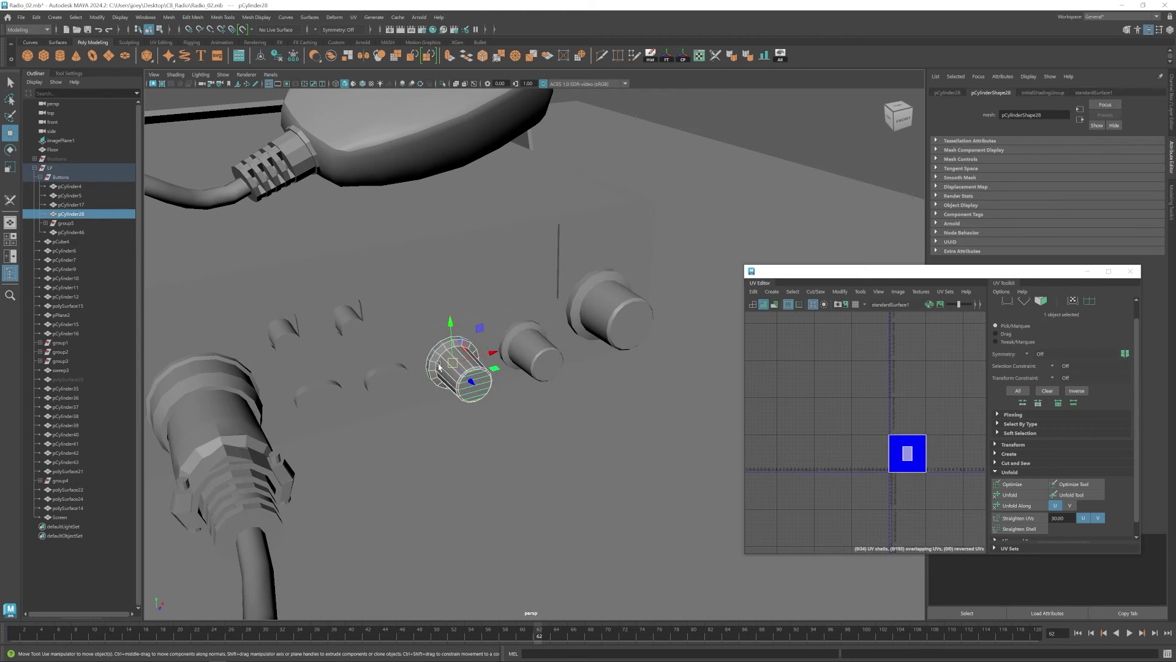
pyautogui.press('Delete')
pyautogui.scroll(-2, 442, 368)
pyautogui.keyDown('alt'); pyautogui.moveTo(447, 361); pyautogui.dragTo(537, 335, button='middle'); pyautogui.keyUp('alt')
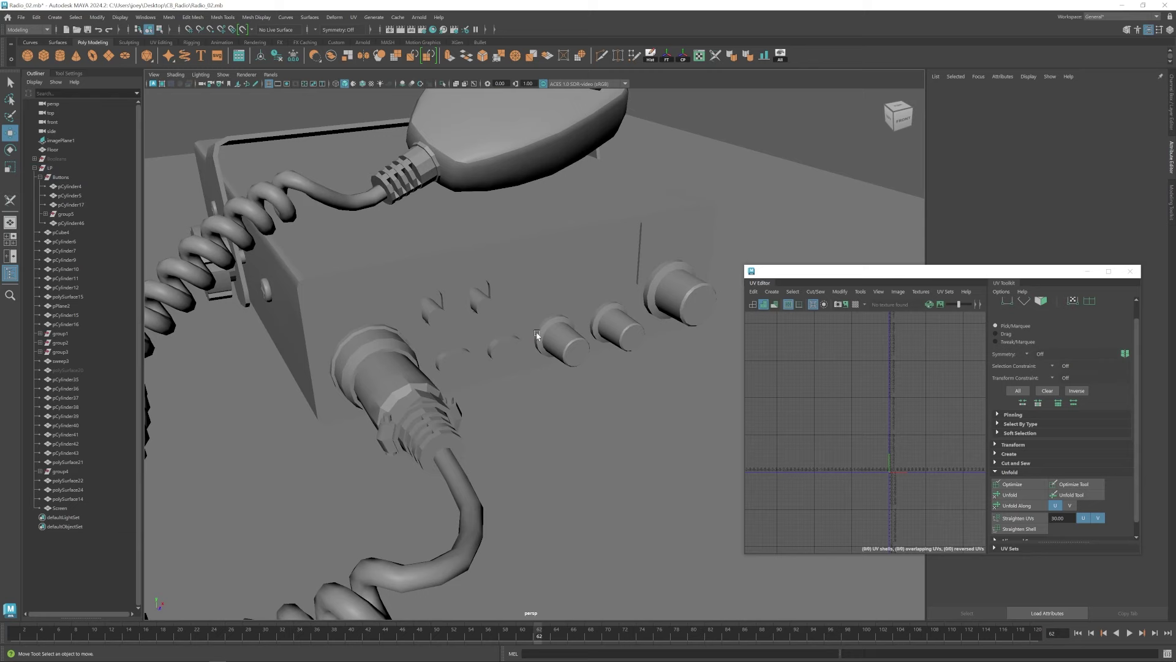
pyautogui.click(481, 307)
pyautogui.scroll(3, 481, 306)
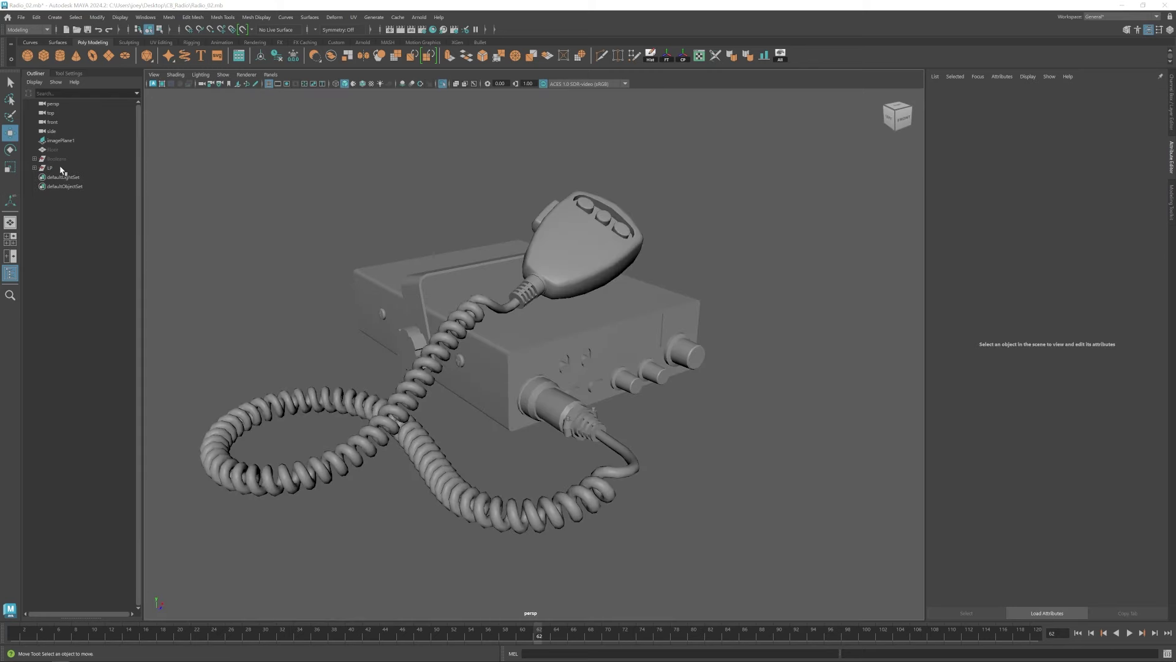
# Duplicate the LP group and rename the copy HP.
pyautogui.click(61, 168)
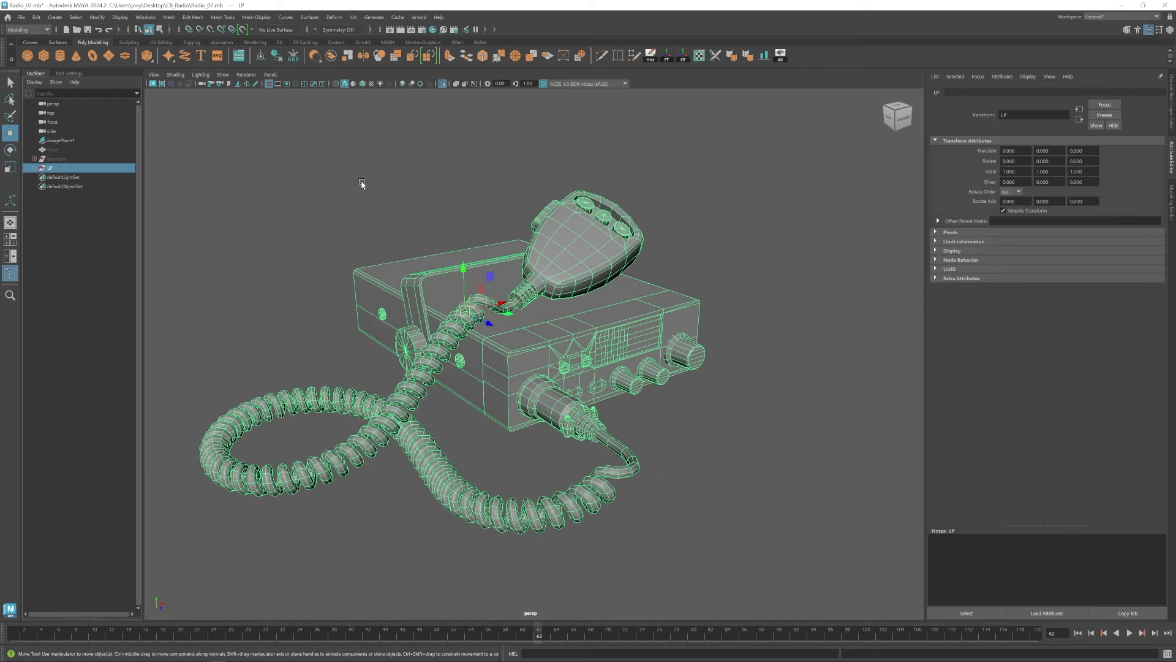
pyautogui.hotkey('ctrl', 'd')
pyautogui.doubleClick(53, 177)
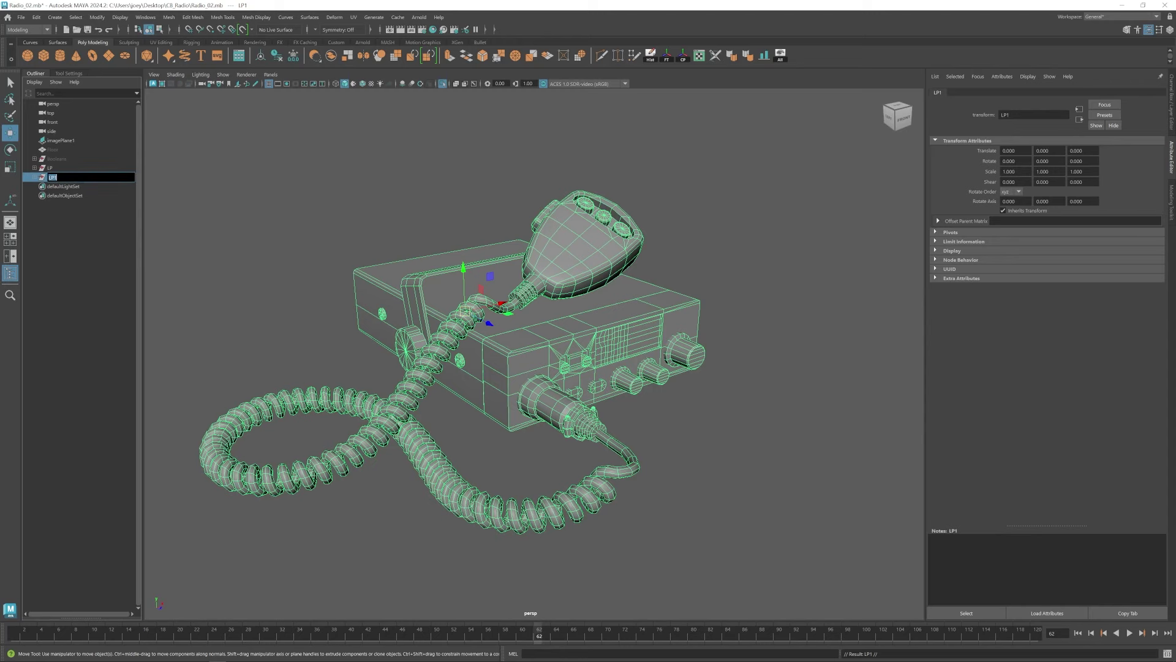
pyautogui.write('HP')
pyautogui.press('Return')
# Hide the LP group and isolate the HP group.
pyautogui.click(60, 170)
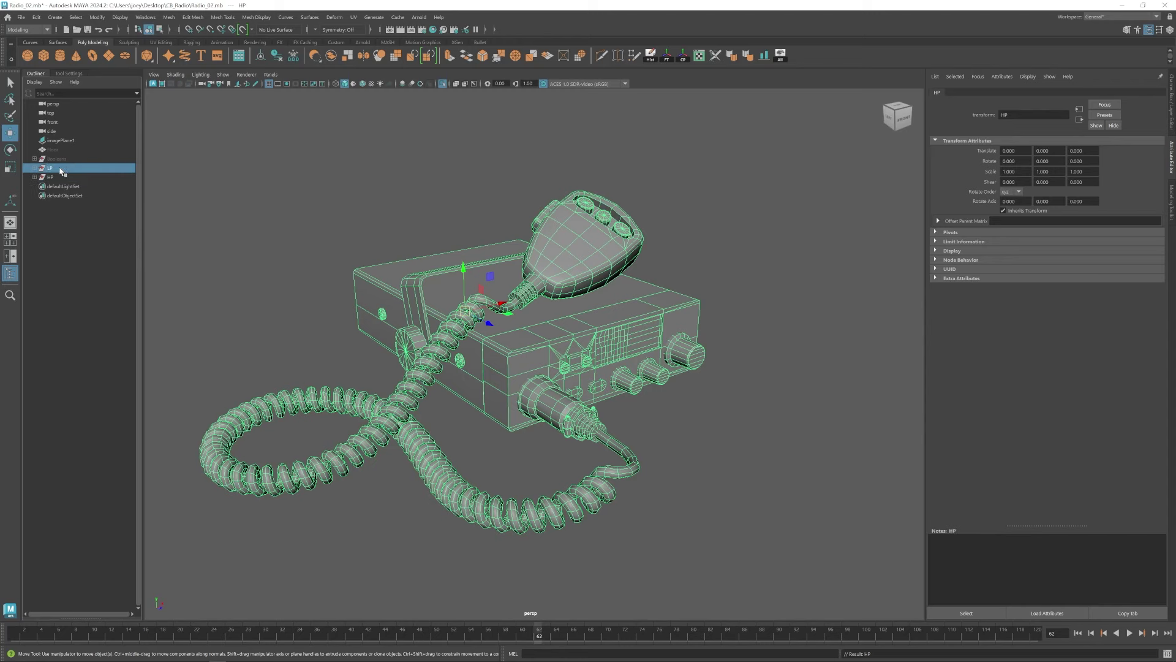
pyautogui.hotkey('ctrl', 'h')
pyautogui.click(55, 177)
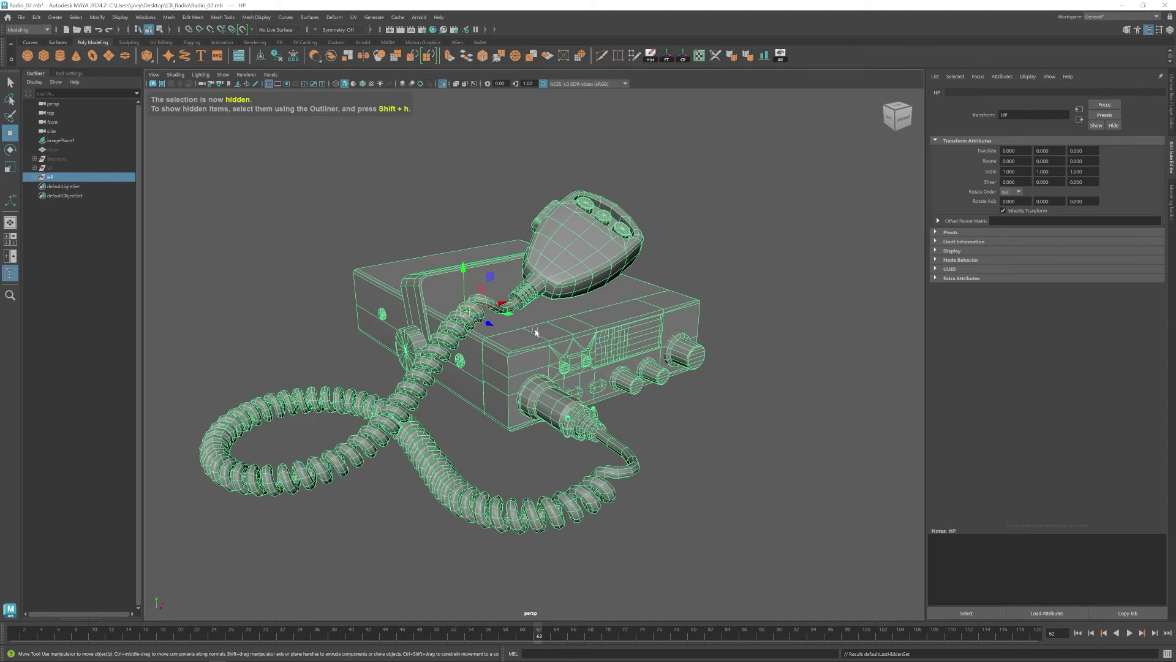
pyautogui.click(443, 84)
# Insert a horizontal edge loop across the HP front cover along the reference image's dividing groove with Multi-Cut.
pyautogui.keyDown('alt'); pyautogui.moveTo(374, 164); pyautogui.dragTo(360, 161, button='middle'); pyautogui.keyUp('alt')
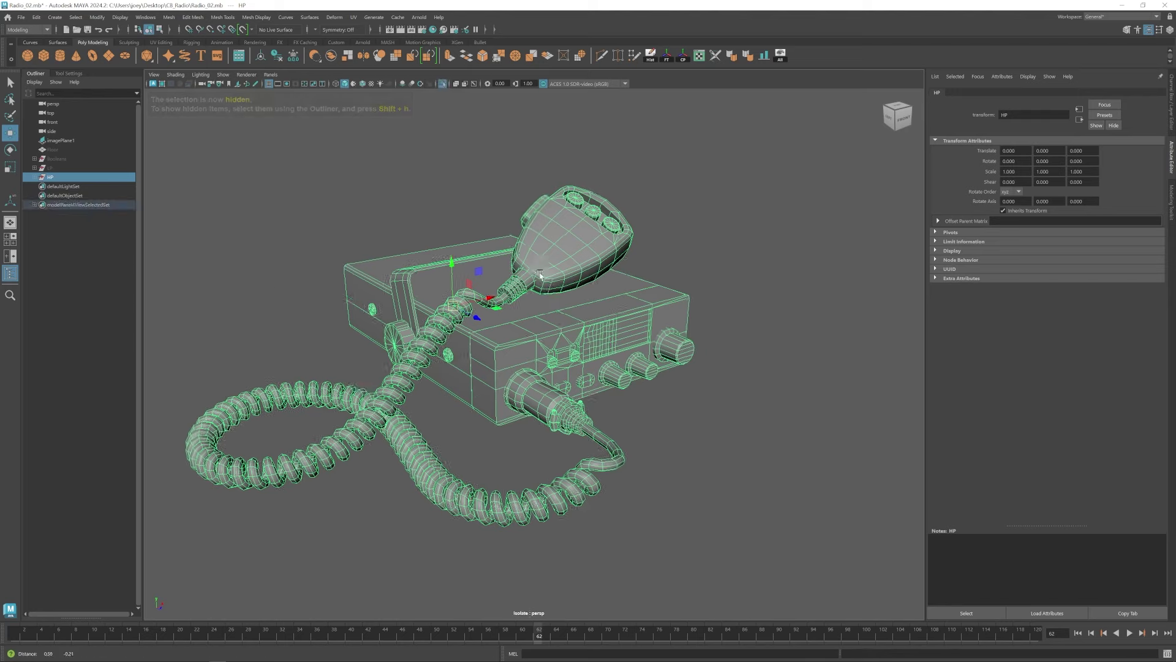
pyautogui.keyDown('alt'); pyautogui.moveTo(278, 177); pyautogui.dragTo(341, 176, button='right'); pyautogui.keyUp('alt')
pyautogui.click(342, 176)
pyautogui.click(524, 325)
pyautogui.scroll(3, 523, 326)
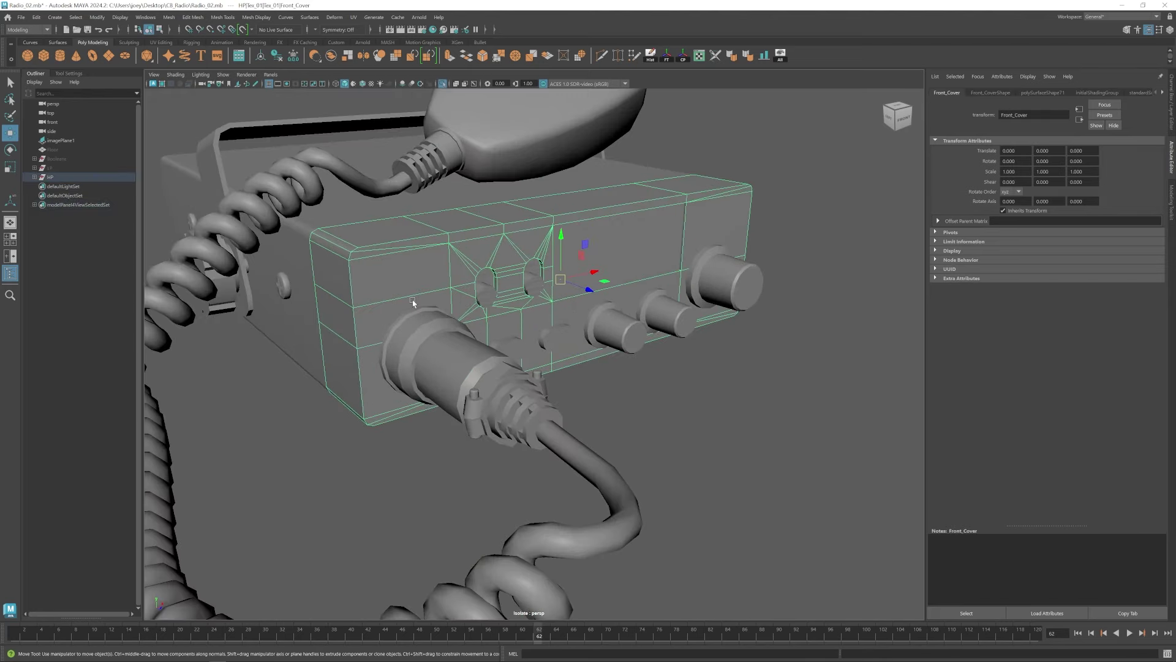
pyautogui.press('space')
pyautogui.press('space')
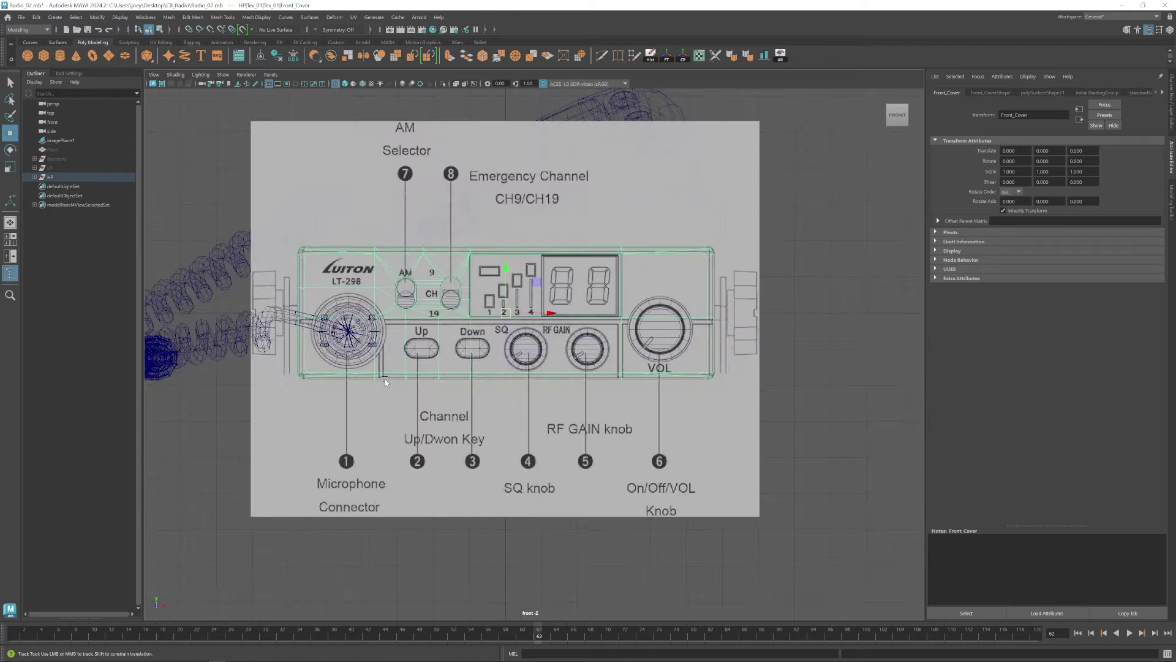
pyautogui.keyDown('alt'); pyautogui.moveTo(386, 382); pyautogui.dragTo(400, 404, button='middle'); pyautogui.keyUp('alt')
pyautogui.keyDown('alt'); pyautogui.moveTo(401, 404); pyautogui.dragTo(482, 409, button='right'); pyautogui.keyUp('alt')
pyautogui.click(601, 56)
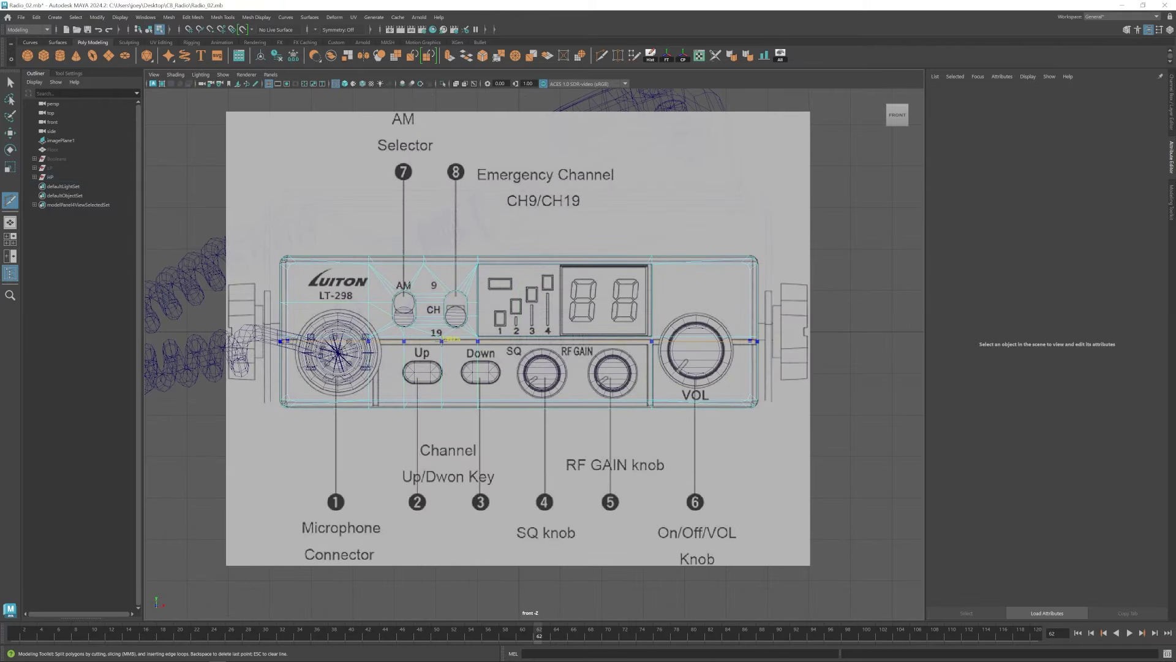
pyautogui.press('w')
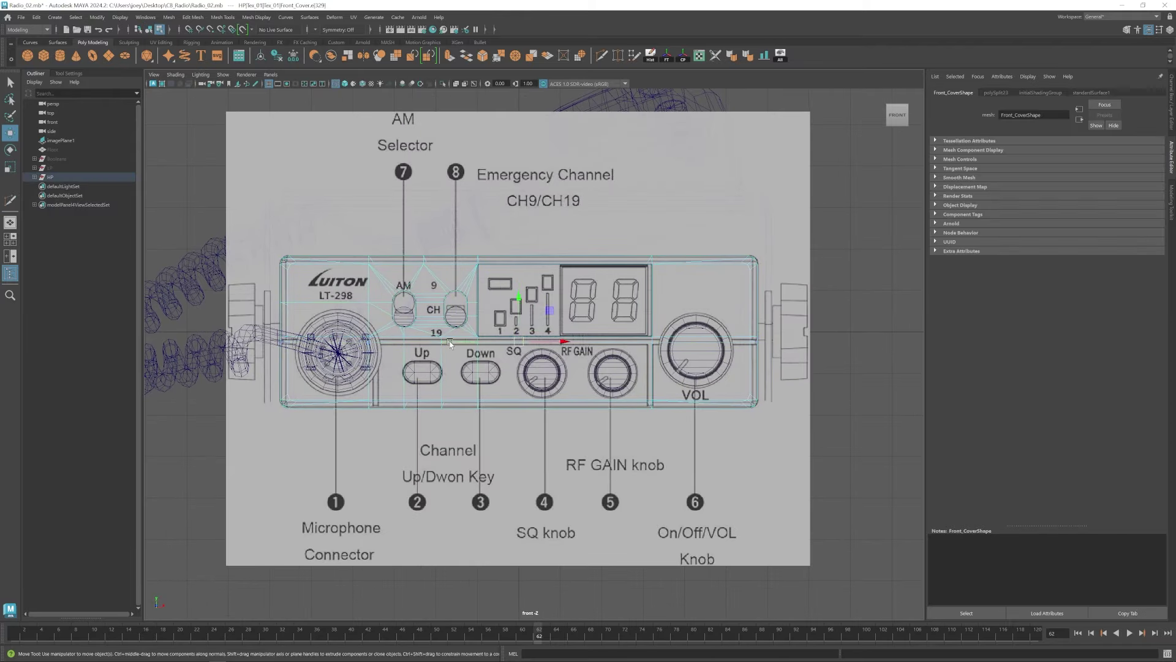
# Flatten the new horizontal edge loop by scaling it vertically and align its height with the reference groove.
pyautogui.press('r')
pyautogui.moveTo(517, 301); pyautogui.dragTo(515, 384)
pyautogui.press('w')
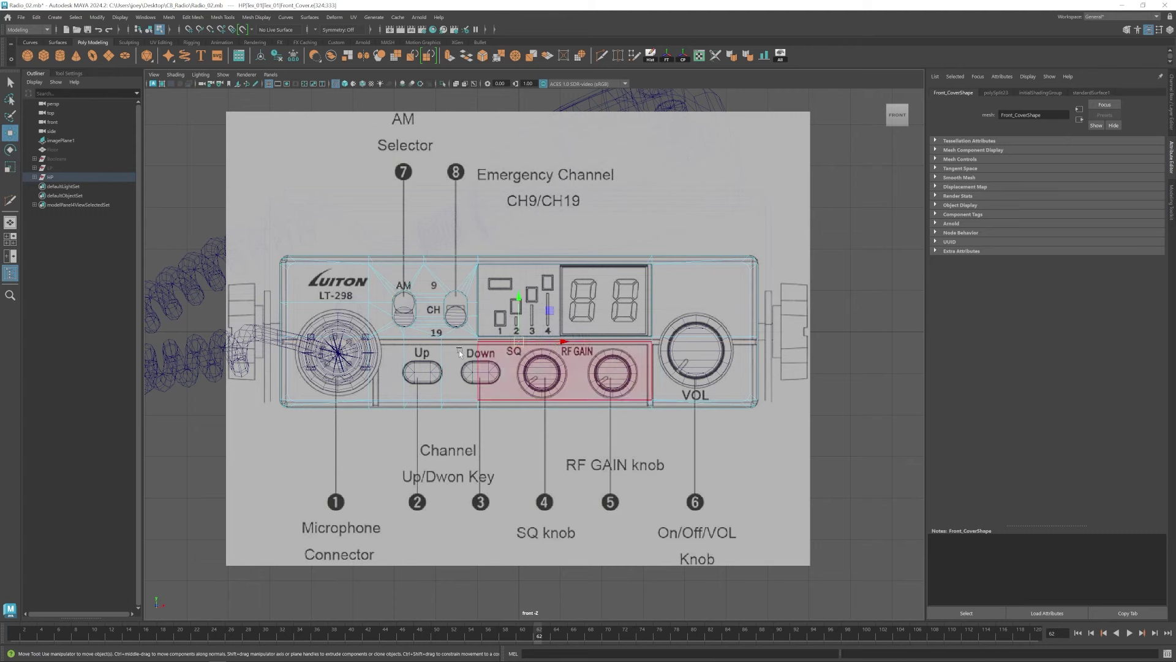
pyautogui.scroll(2, 533, 352)
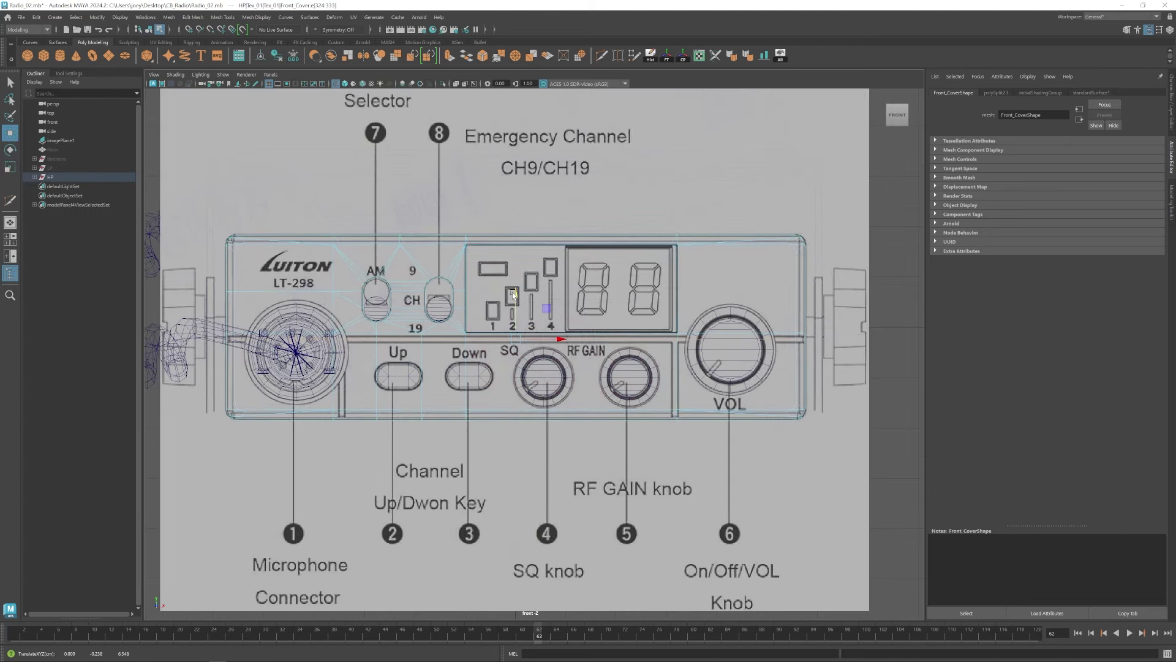
pyautogui.keyDown('alt'); pyautogui.moveTo(336, 363); pyautogui.dragTo(360, 342, button='middle'); pyautogui.keyUp('alt')
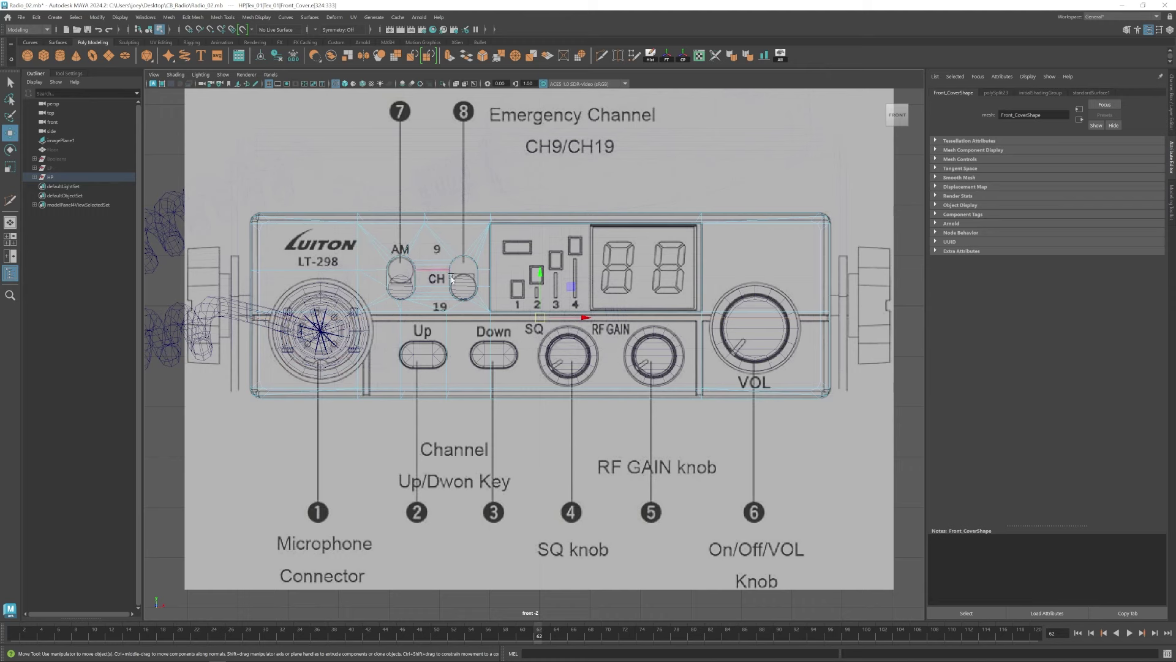
pyautogui.keyDown('alt'); pyautogui.moveTo(709, 348); pyautogui.dragTo(660, 334, button='middle'); pyautogui.keyUp('alt')
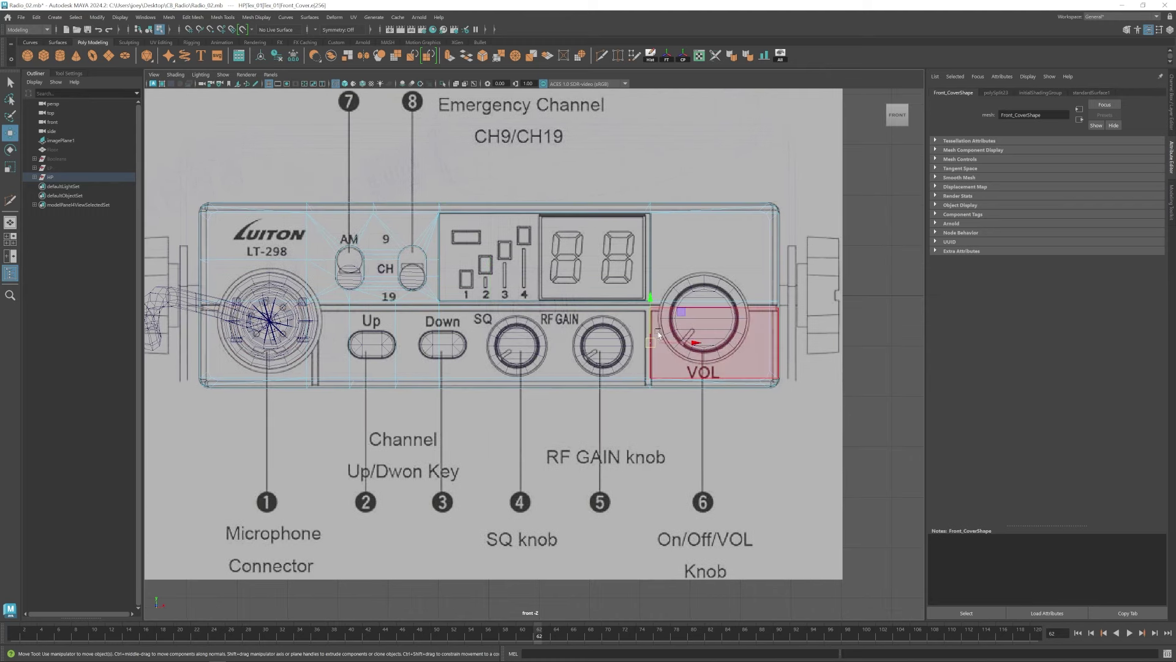
pyautogui.click(690, 344)
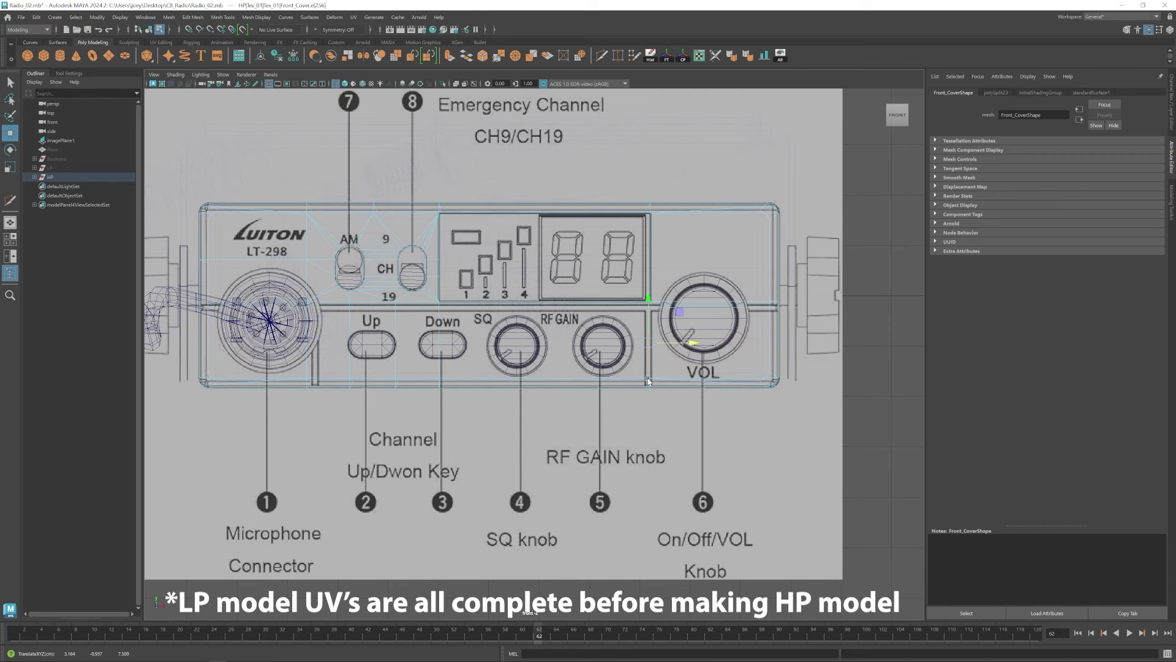
pyautogui.hotkey('ctrl', 'z')
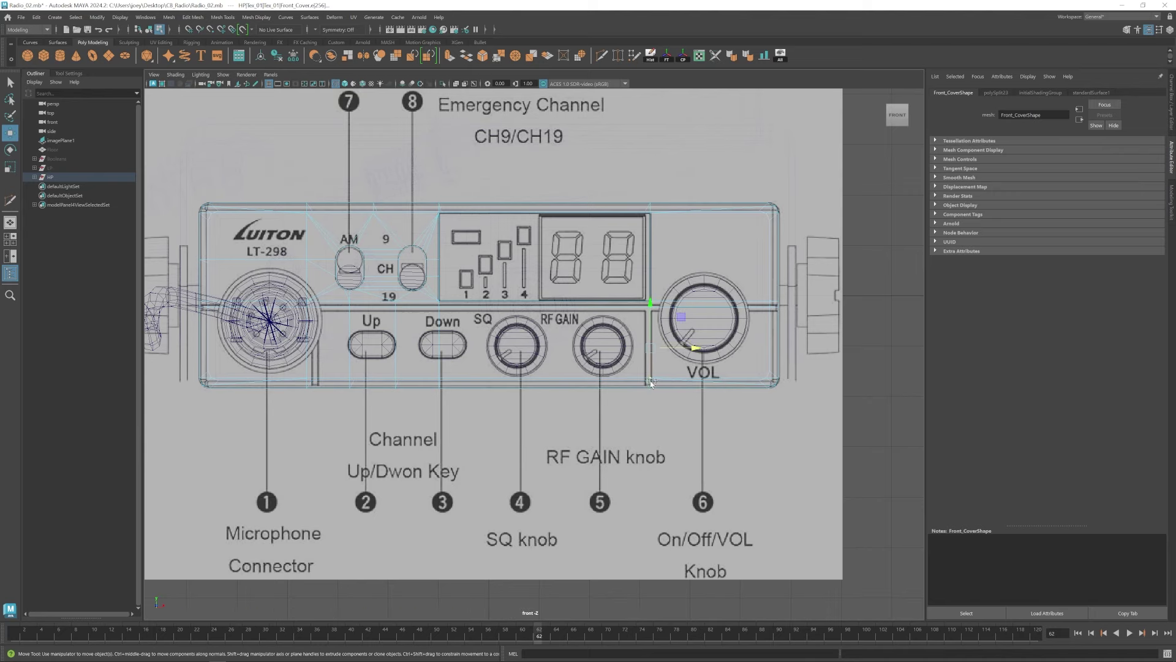
# Select the front cover's vertical edges between the RF GAIN and VOL knobs and shift them onto the reference groove.
pyautogui.press('space')
pyautogui.press('space')
pyautogui.keyDown('alt'); pyautogui.moveTo(692, 282); pyautogui.dragTo(531, 314); pyautogui.keyUp('alt')
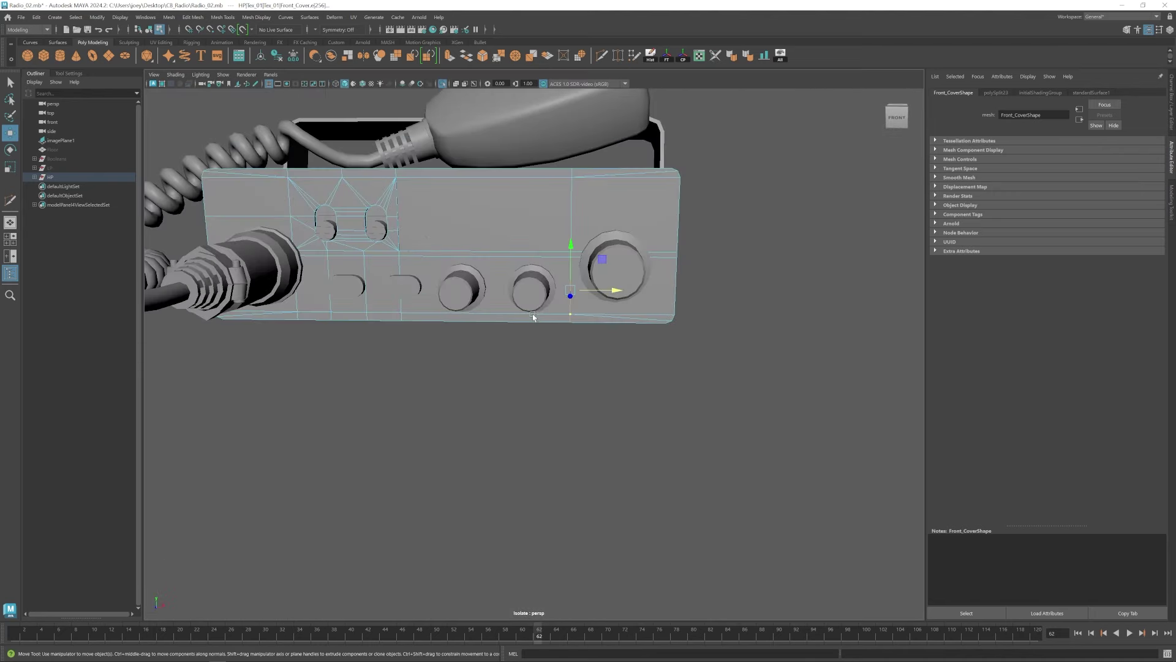
pyautogui.keyDown('alt'); pyautogui.moveTo(531, 313); pyautogui.dragTo(547, 329, button='middle'); pyautogui.keyUp('alt')
pyautogui.keyDown('alt'); pyautogui.moveTo(547, 330); pyautogui.dragTo(649, 347, button='right'); pyautogui.keyUp('alt')
pyautogui.click(630, 298)
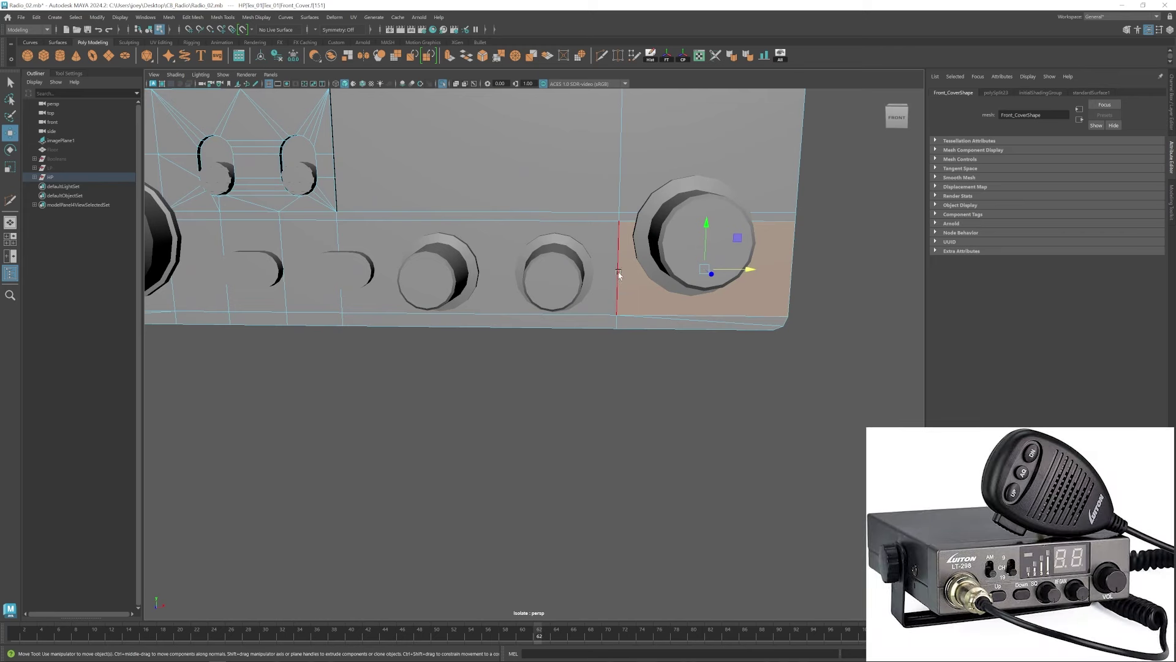
pyautogui.click(619, 269)
pyautogui.keyDown('alt'); pyautogui.moveTo(315, 275); pyautogui.dragTo(513, 283, button='middle'); pyautogui.keyUp('alt')
pyautogui.scroll(-4, 517, 284)
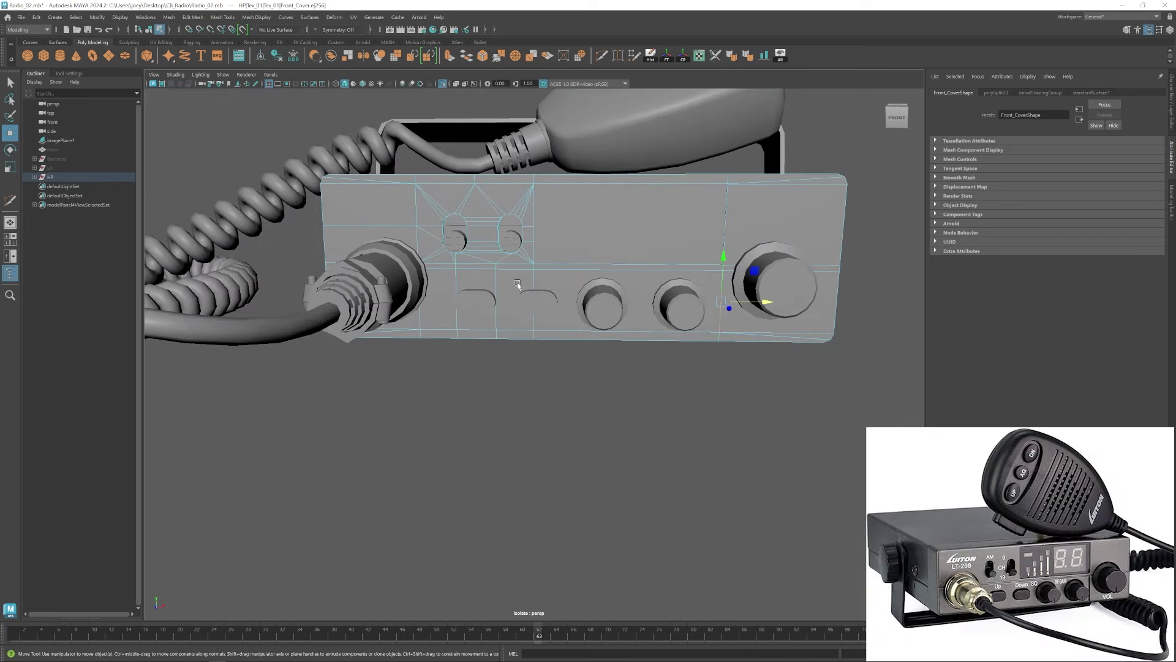
pyautogui.click(718, 339)
pyautogui.press('space')
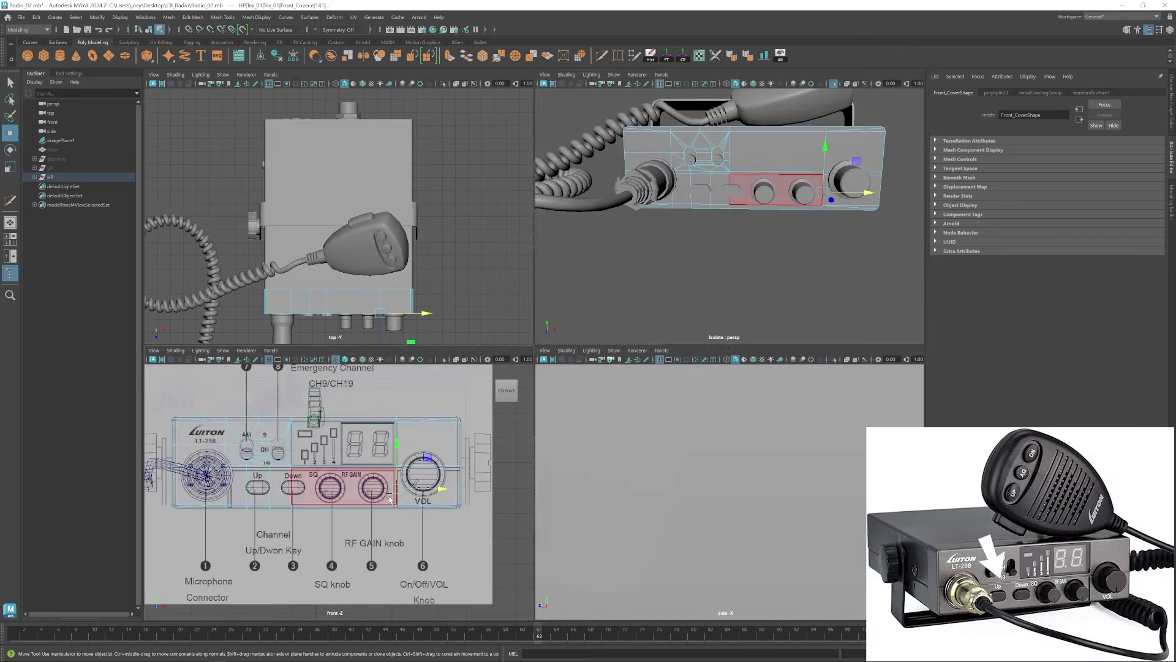
pyautogui.press('space')
pyautogui.moveTo(695, 349); pyautogui.dragTo(693, 347)
pyautogui.keyDown('alt'); pyautogui.moveTo(689, 347); pyautogui.dragTo(826, 356, button='middle'); pyautogui.keyUp('alt')
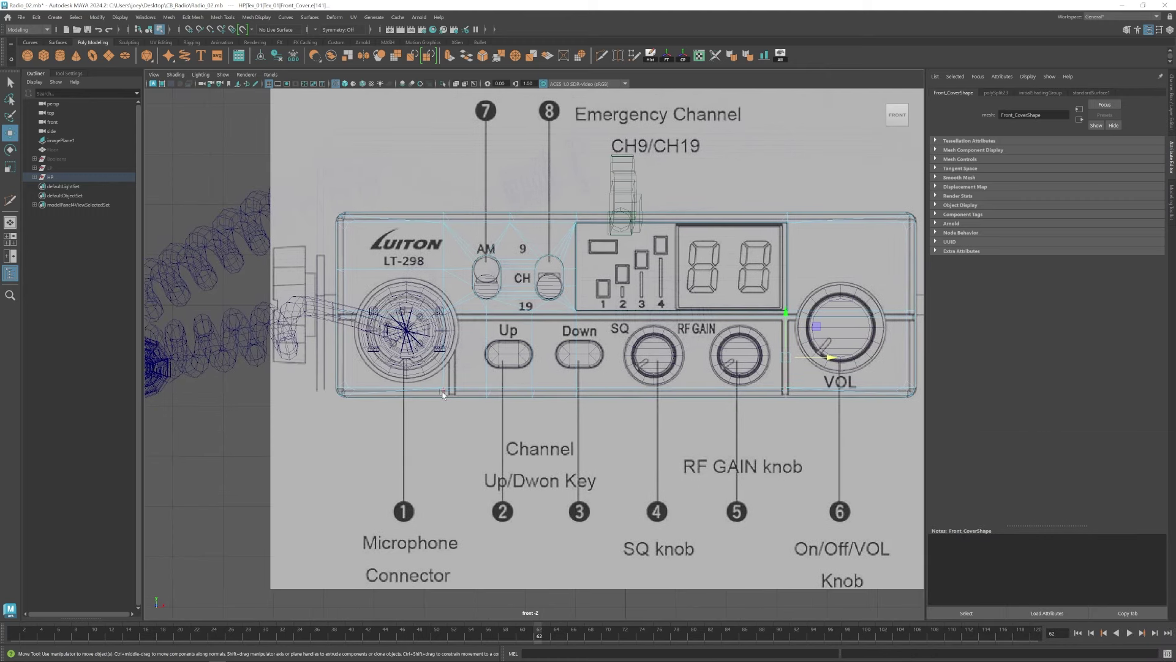
# Move the front cover's vertical edges beside the microphone connector sideways onto the reference groove.
pyautogui.keyDown('shift'); pyautogui.click(445, 373); pyautogui.keyUp('shift')
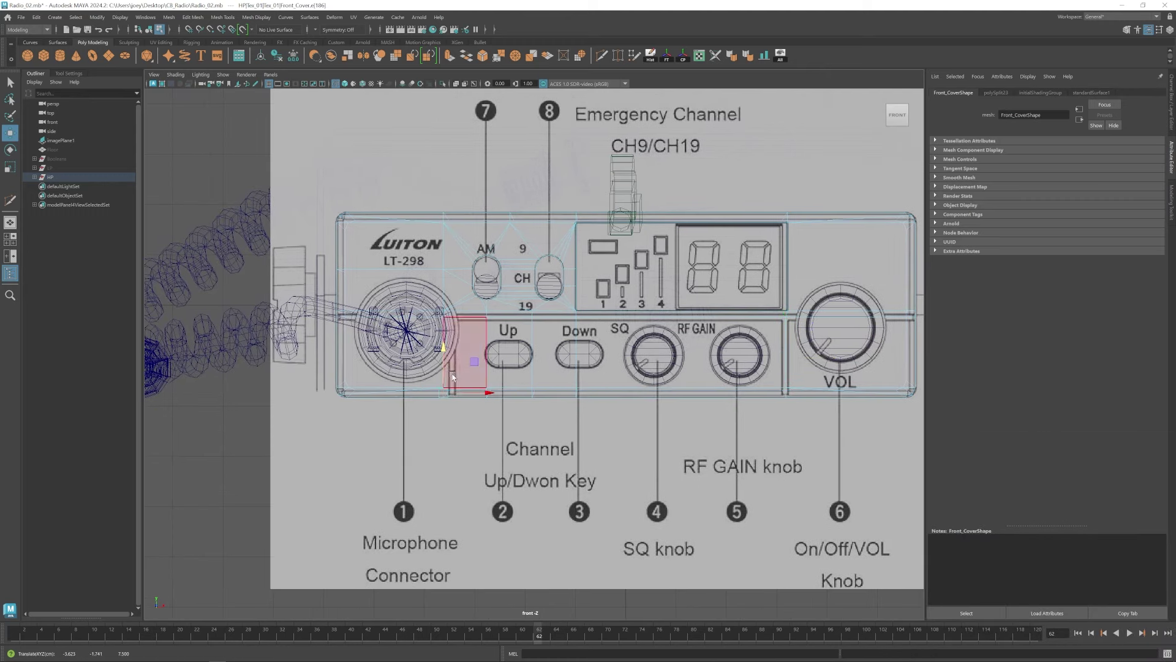
pyautogui.click(443, 340)
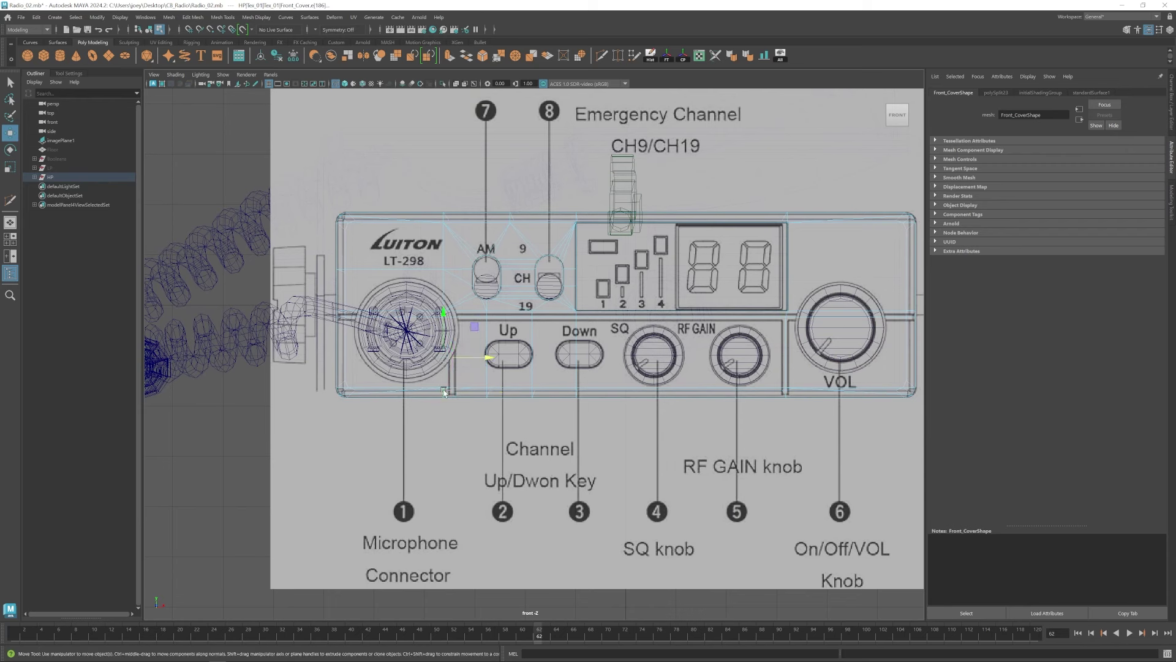
pyautogui.click(493, 358)
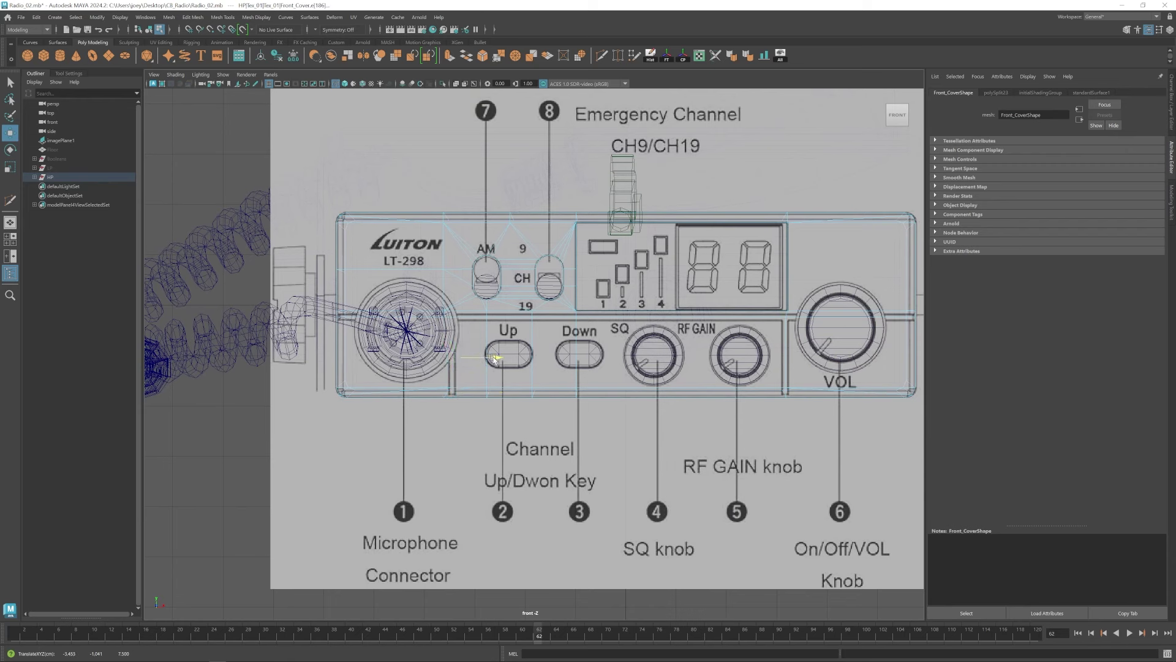
# Select the edges that mark the grooves on the front cover.
pyautogui.click(465, 319)
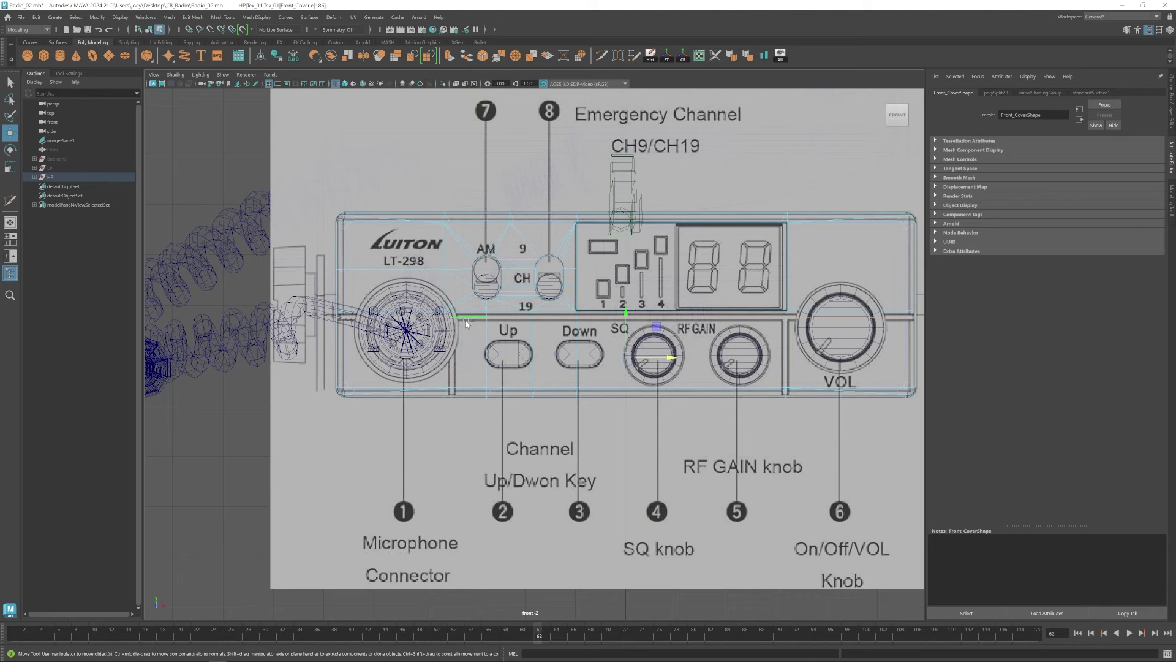
pyautogui.press('space')
pyautogui.press('space')
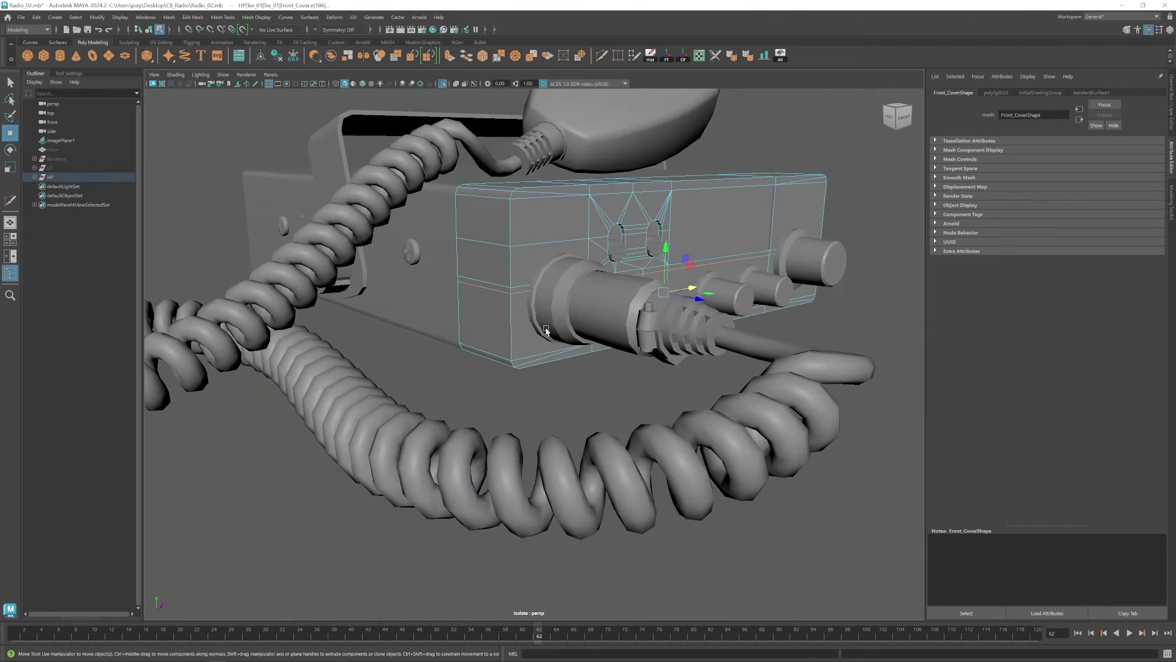
# Try beveling the selected groove edges with a fraction of 0.375 and undo the bevel.
pyautogui.click(193, 17)
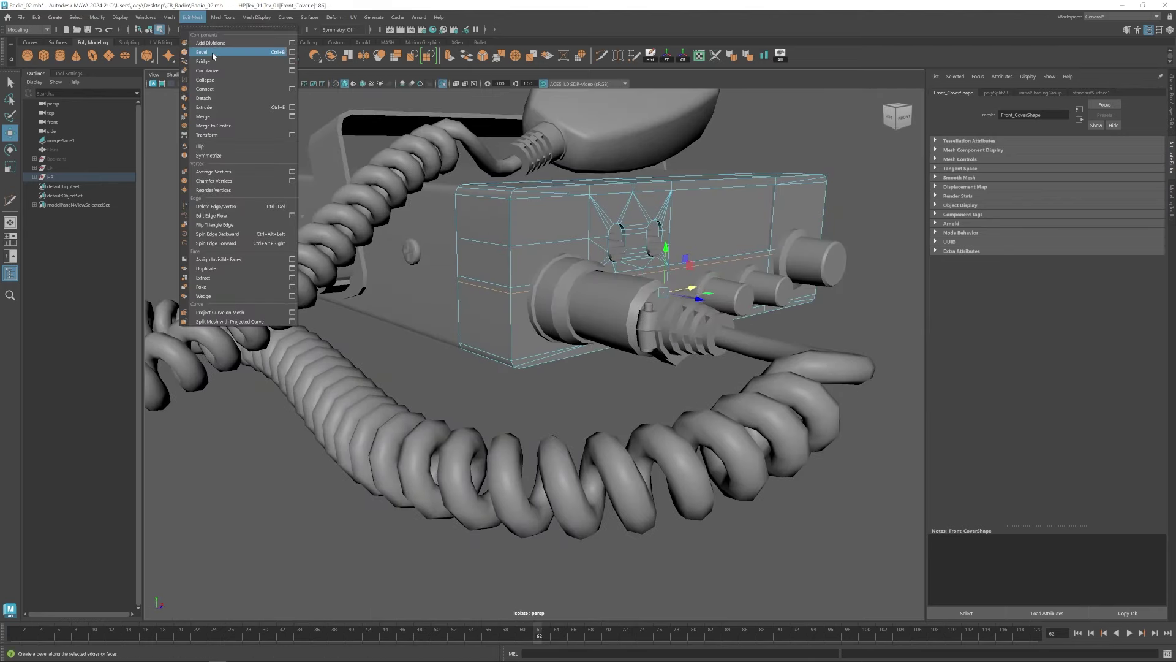
pyautogui.click(212, 52)
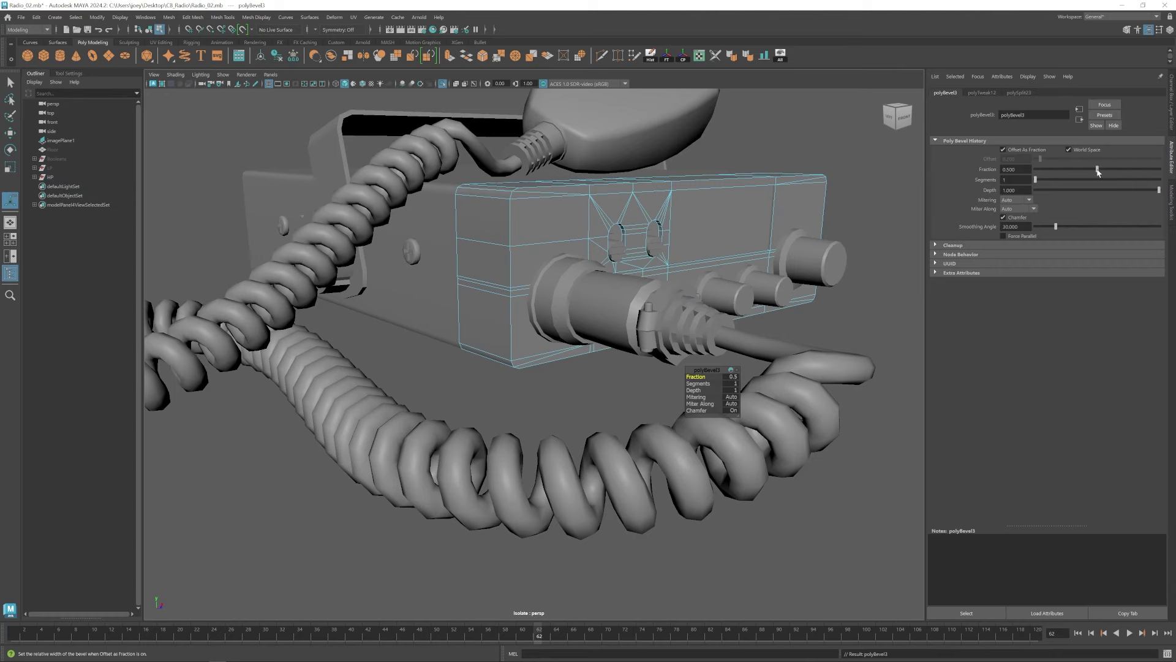
pyautogui.press('space')
pyautogui.press('space')
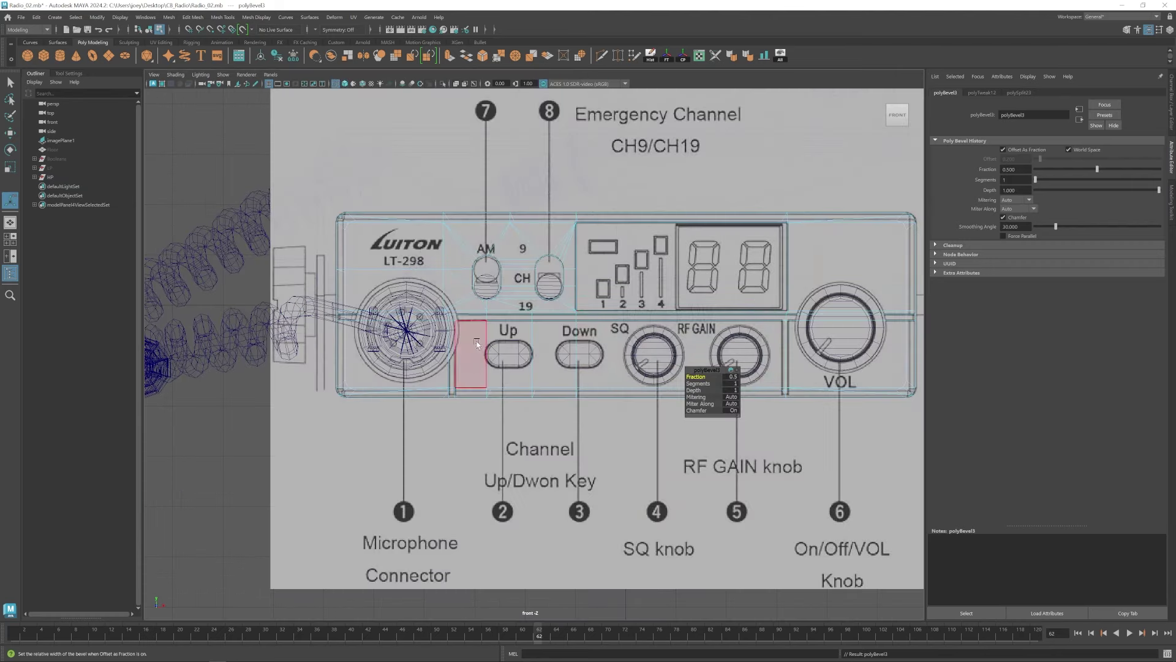
pyautogui.moveTo(1097, 171); pyautogui.dragTo(1086, 172)
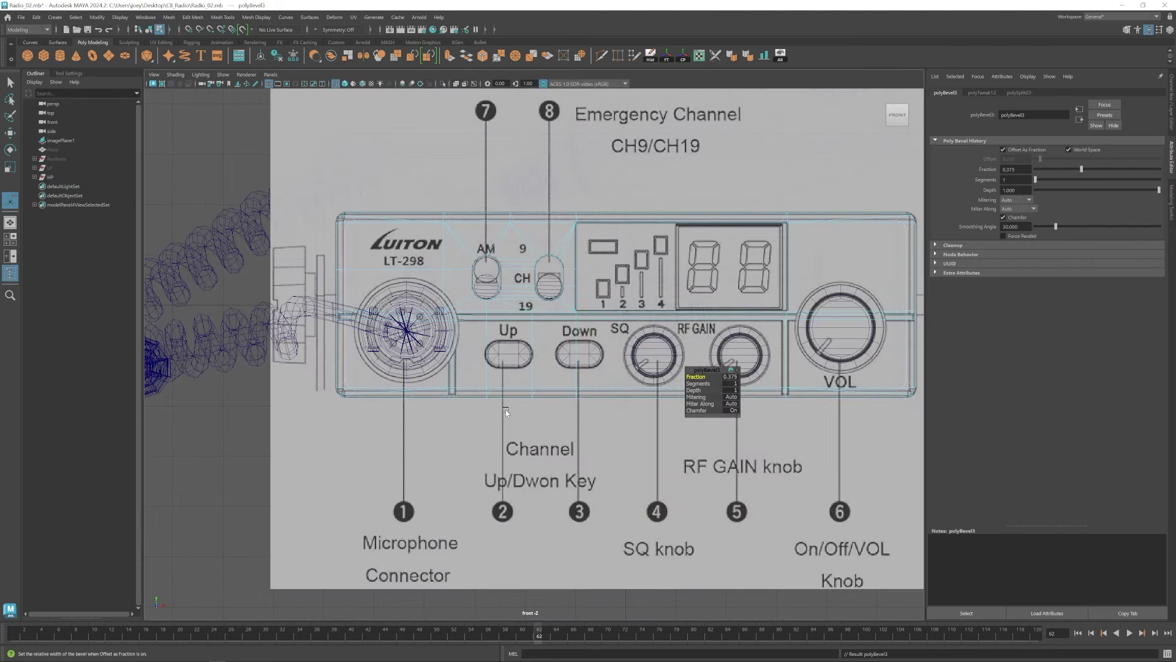
pyautogui.press('space')
pyautogui.hotkey('ctrl', 'z')
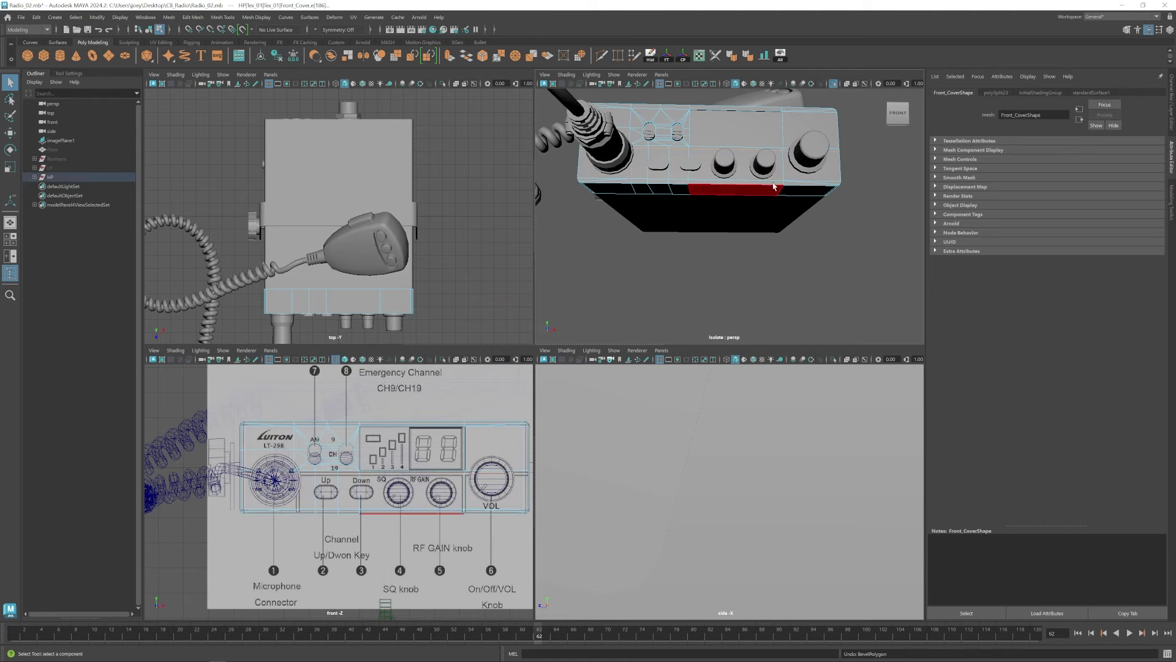
# Bevel the selected groove edges of the front cover with a fraction of 0.393.
pyautogui.click(193, 18)
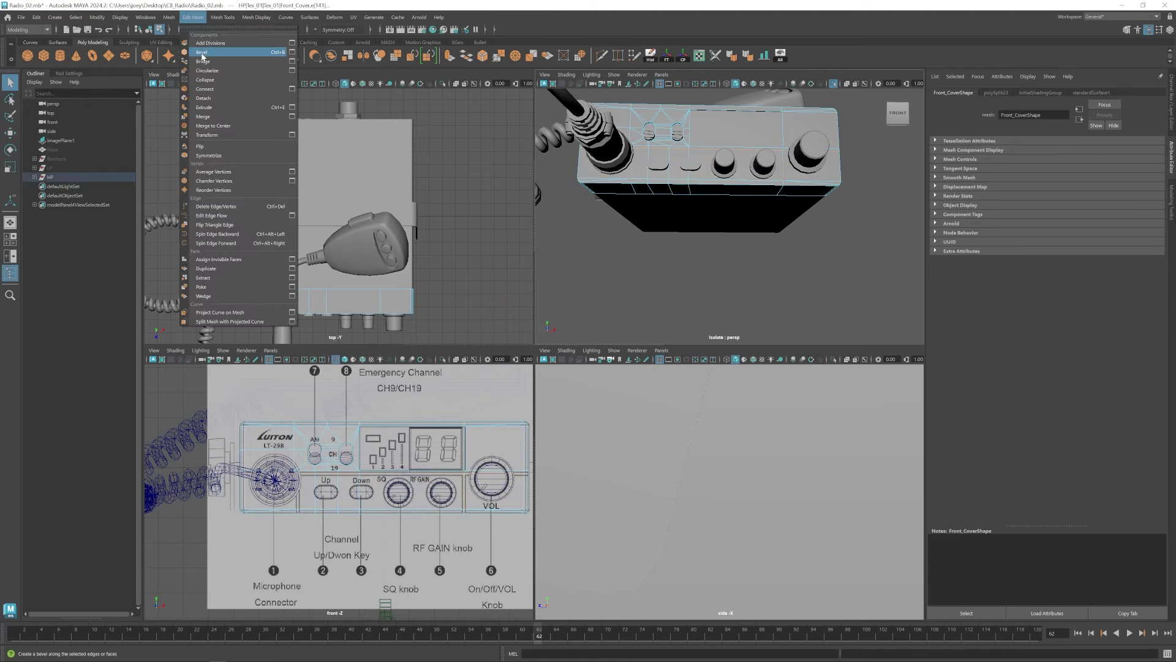
pyautogui.click(206, 49)
pyautogui.scroll(5, 308, 516)
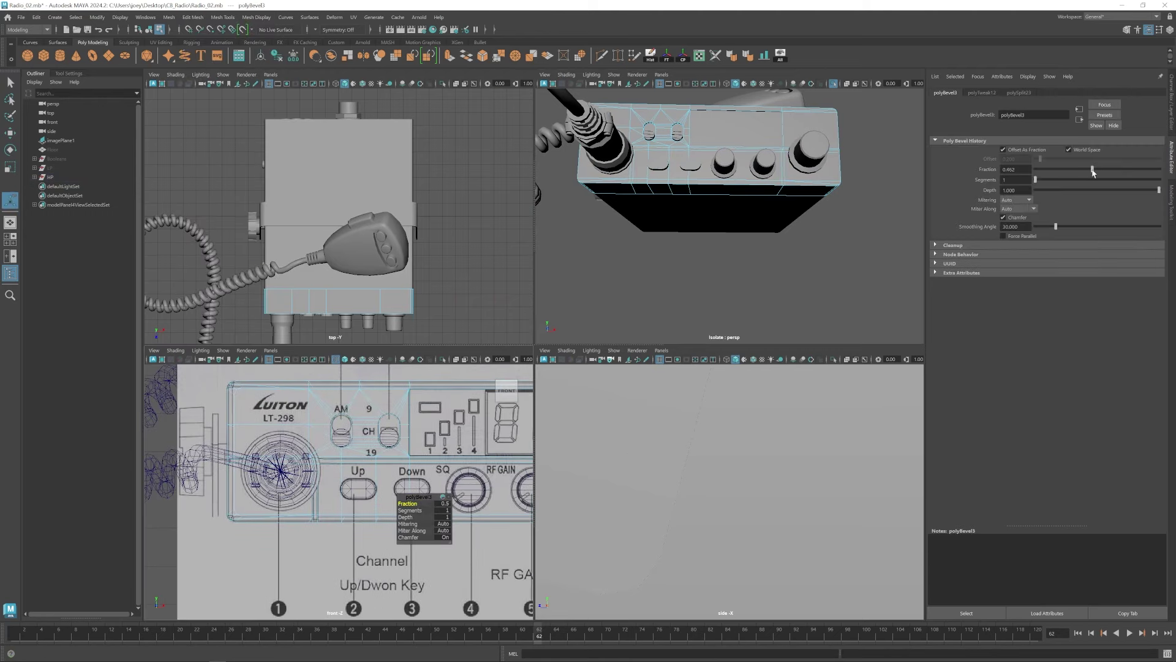
pyautogui.keyDown('alt'); pyautogui.moveTo(731, 218); pyautogui.dragTo(750, 260); pyautogui.keyUp('alt')
pyautogui.keyDown('alt'); pyautogui.moveTo(671, 179); pyautogui.dragTo(716, 210, button='middle'); pyautogui.keyUp('alt')
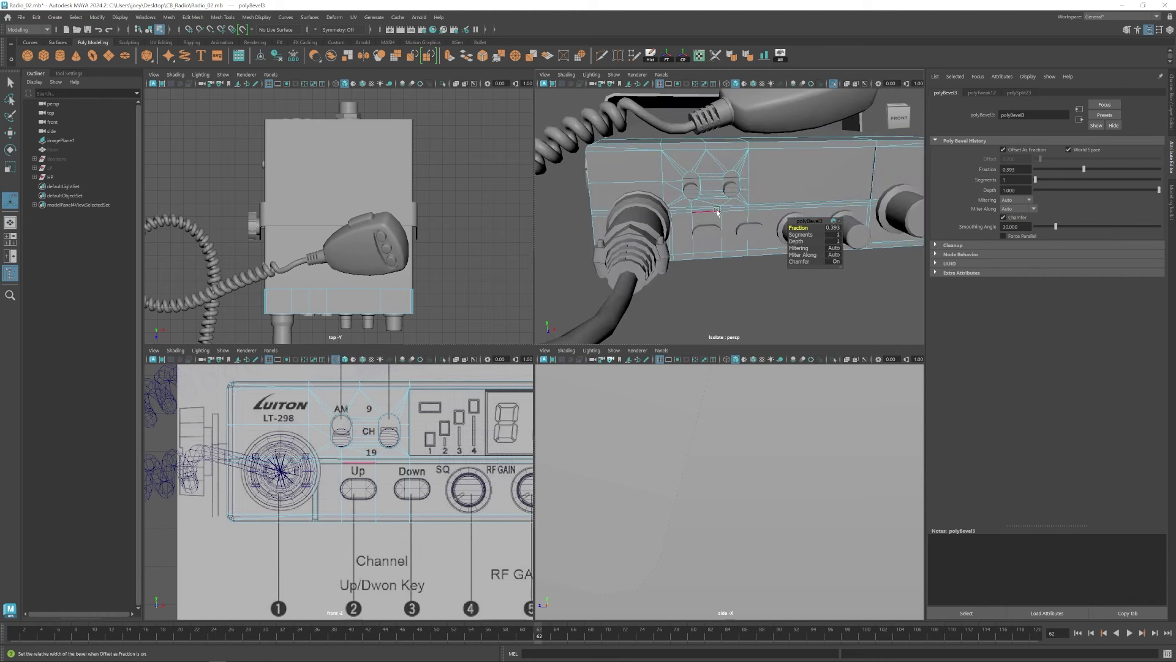
# Select only the front-facing faces of the front cover, leaving out its side faces and the narrow groove strips.
pyautogui.press('q')
pyautogui.keyDown('alt'); pyautogui.moveTo(682, 213); pyautogui.dragTo(790, 215); pyautogui.keyUp('alt')
pyautogui.moveTo(439, 308); pyautogui.dragTo(239, 329)
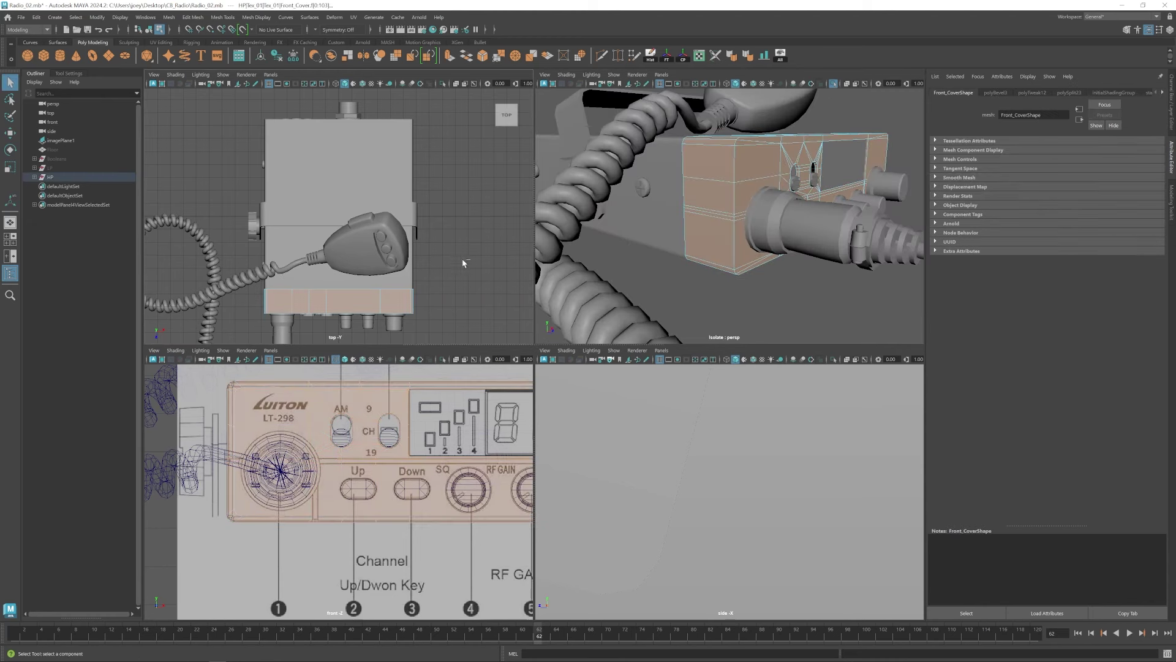
pyautogui.keyDown('ctrl'); pyautogui.moveTo(463, 260); pyautogui.dragTo(196, 316); pyautogui.keyUp('ctrl')
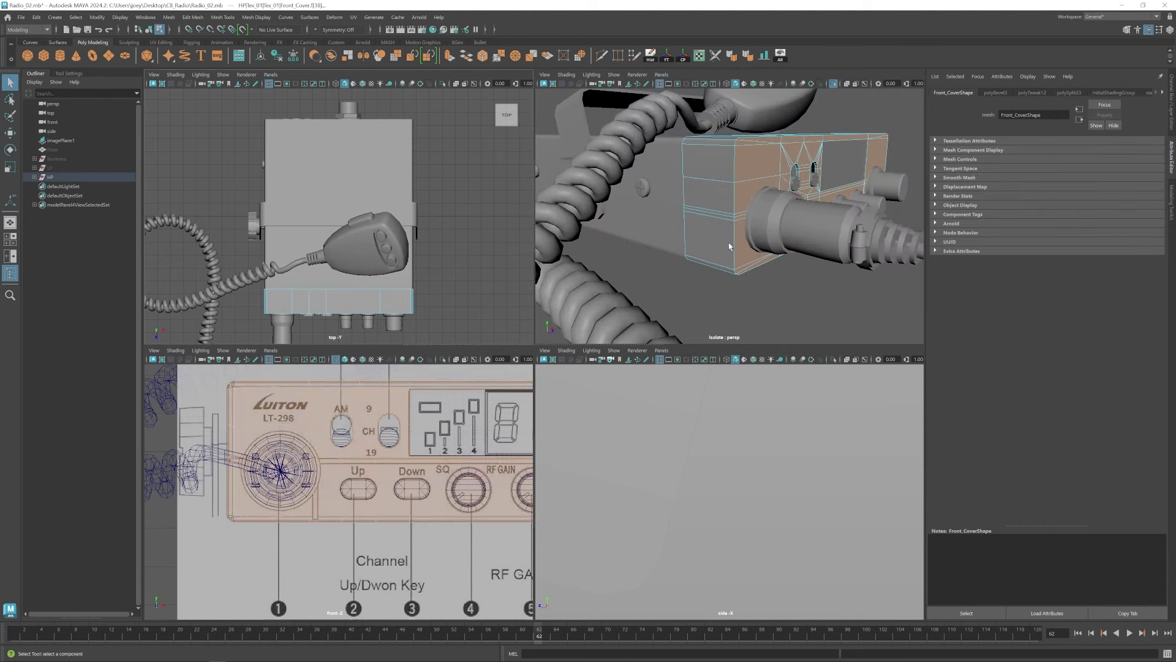
pyautogui.keyDown('alt'); pyautogui.moveTo(729, 246); pyautogui.dragTo(636, 251); pyautogui.keyUp('alt')
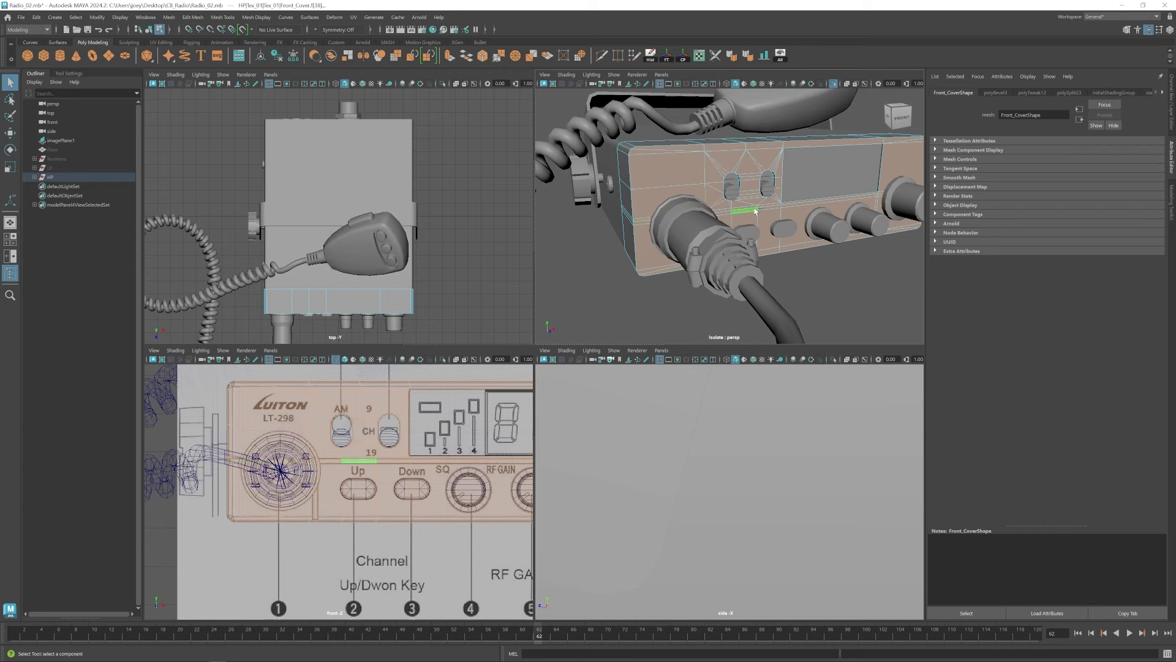
pyautogui.keyDown('alt'); pyautogui.moveTo(760, 229); pyautogui.dragTo(680, 219); pyautogui.keyUp('alt')
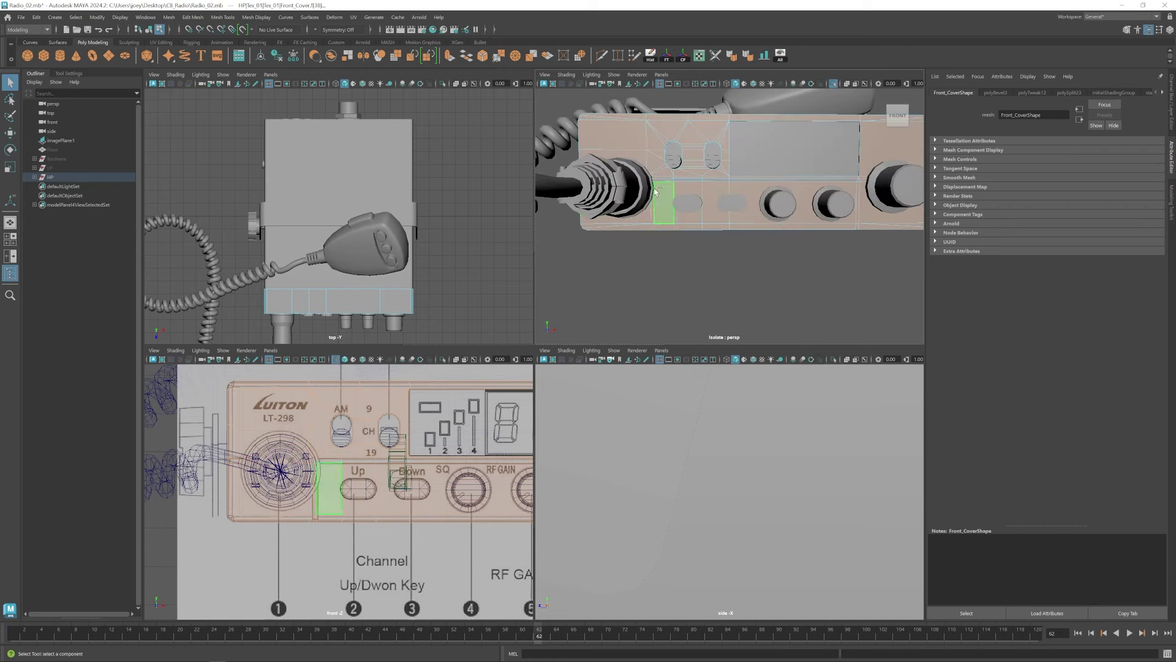
pyautogui.keyDown('alt'); pyautogui.moveTo(900, 215); pyautogui.dragTo(673, 223, button='middle'); pyautogui.keyUp('alt')
pyautogui.keyDown('alt'); pyautogui.moveTo(633, 232); pyautogui.dragTo(712, 236, button='middle'); pyautogui.keyUp('alt')
pyautogui.keyDown('alt'); pyautogui.moveTo(590, 248); pyautogui.dragTo(611, 291); pyautogui.keyUp('alt')
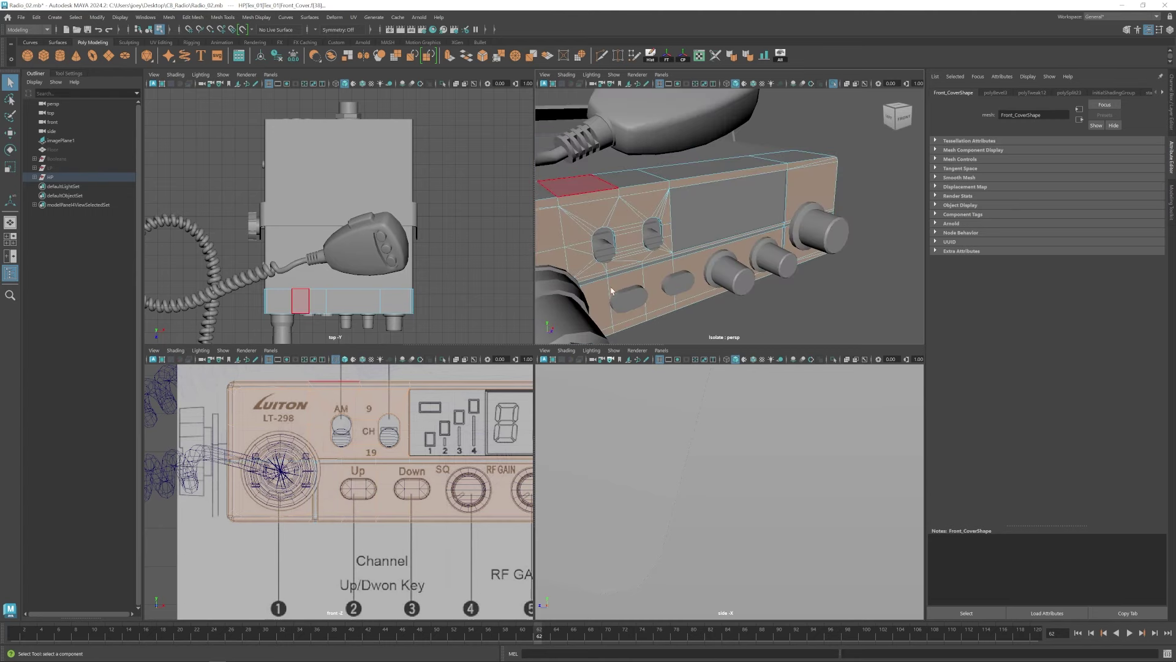
pyautogui.keyDown('alt'); pyautogui.moveTo(707, 245); pyautogui.dragTo(748, 244); pyautogui.keyUp('alt')
# Extrude the selected front faces outward along the depth axis to leave the grooves recessed.
pyautogui.hotkey('ctrl', 'e')
pyautogui.press('w')
pyautogui.moveTo(844, 215); pyautogui.dragTo(743, 210)
pyautogui.press('F8')
pyautogui.scroll(-5, 743, 210)
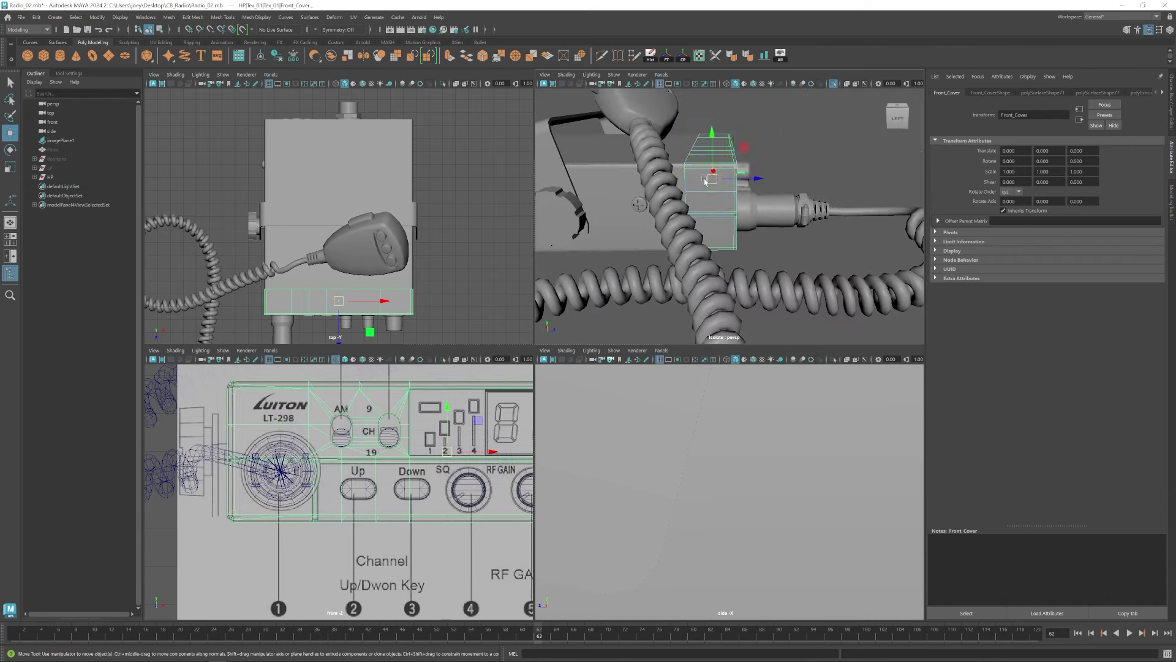
# Select all vertices on the front side of the front cover.
pyautogui.press('F9')
pyautogui.moveTo(808, 111); pyautogui.dragTo(714, 185)
pyautogui.scroll(5, 696, 212)
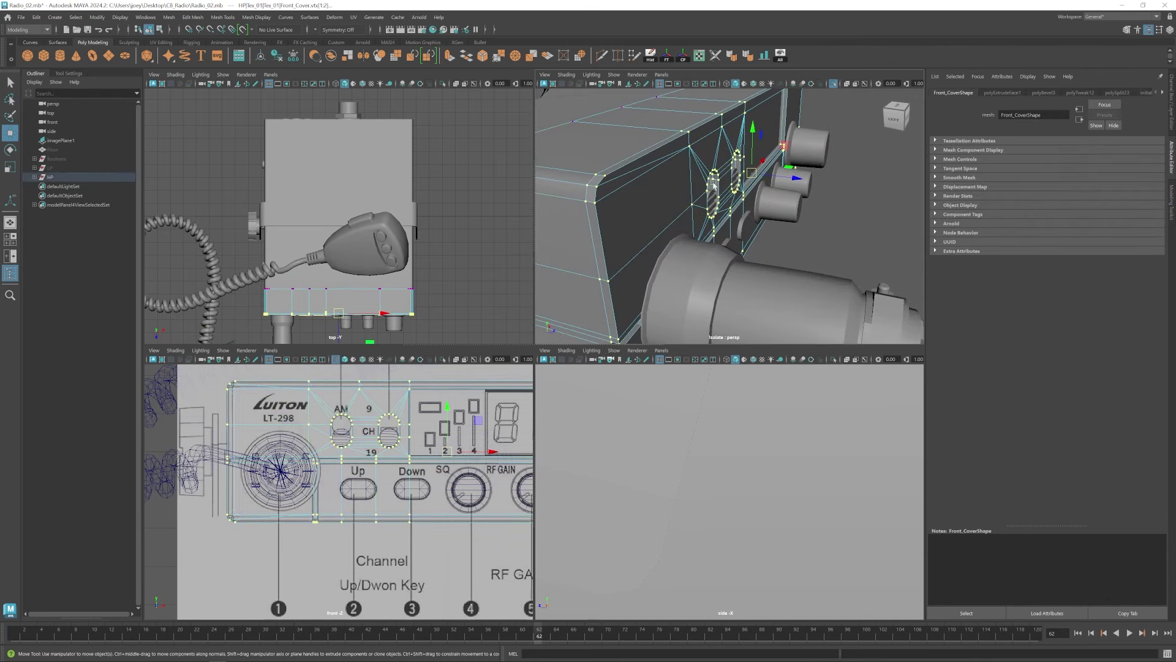
# Try pushing the front cover's front vertices slightly backward and undo the move.
pyautogui.click(84, 176)
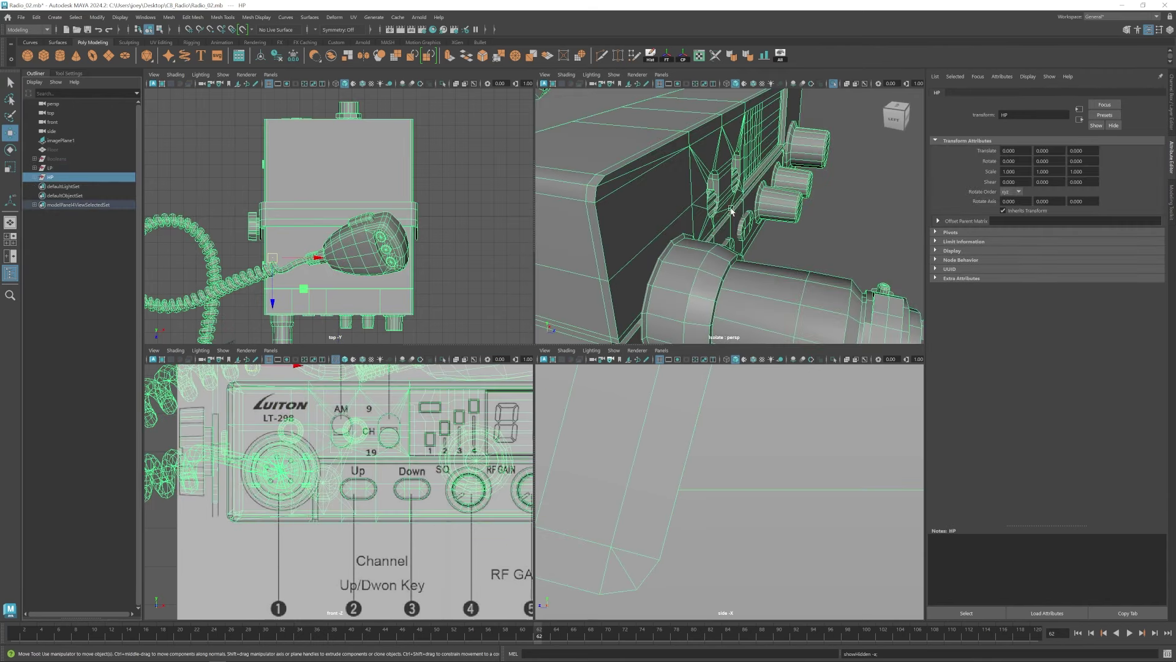
pyautogui.click(623, 196)
pyautogui.press('F9')
pyautogui.moveTo(797, 179); pyautogui.dragTo(784, 178)
pyautogui.hotkey('ctrl', 'z')
# Turn off the perspective view's isolation to compare the LP group with the HP group.
pyautogui.click(52, 168)
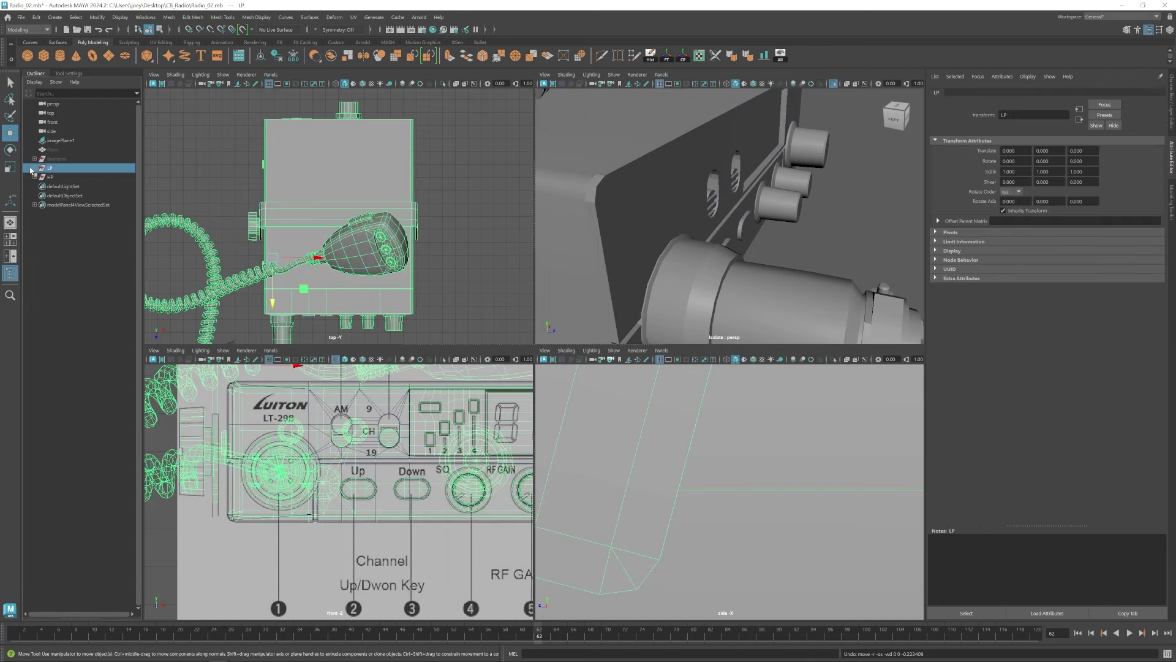
pyautogui.click(54, 178)
pyautogui.click(55, 169)
pyautogui.click(834, 84)
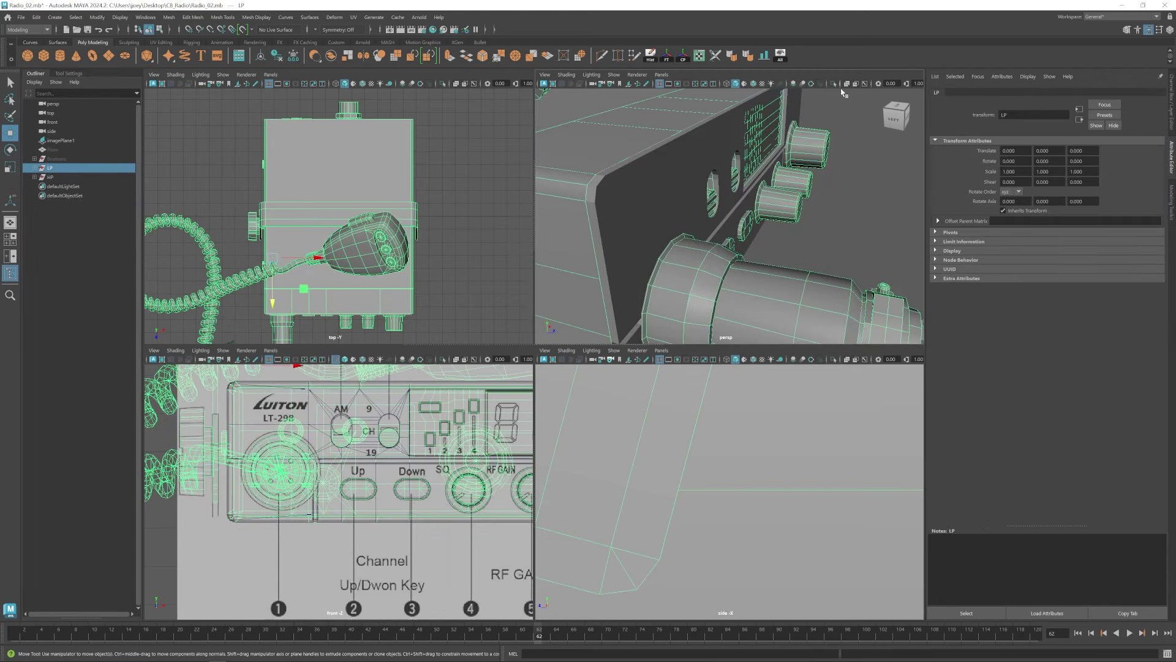
# Move the HP front cover's front vertices back to line up with the low-poly cover.
pyautogui.click(60, 179)
pyautogui.click(605, 191)
pyautogui.moveTo(891, 165); pyautogui.dragTo(848, 165, button='right')
pyautogui.moveTo(798, 180); pyautogui.dragTo(789, 178)
pyautogui.moveTo(627, 205); pyautogui.dragTo(663, 178, button='right')
pyautogui.scroll(-5, 680, 153)
pyautogui.keyDown('alt'); pyautogui.moveTo(778, 122); pyautogui.dragTo(681, 94); pyautogui.keyUp('alt')
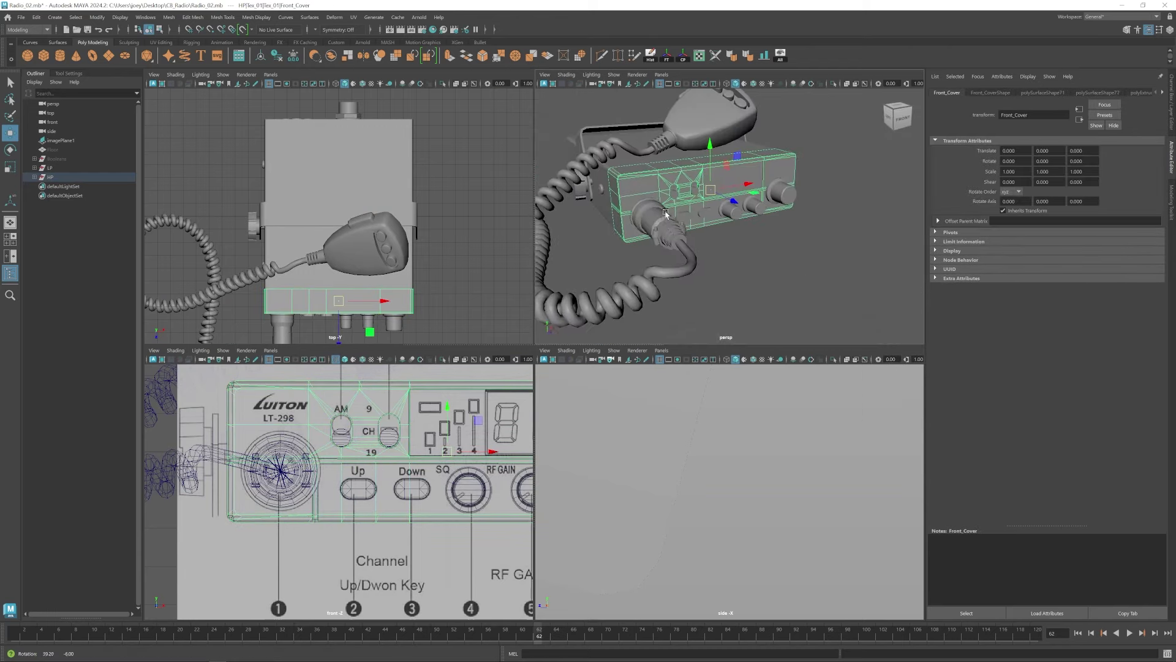
# Hide the LP group and isolate the HP group in the perspective view.
pyautogui.click(57, 170)
pyautogui.hotkey('ctrl', 'h')
pyautogui.click(56, 177)
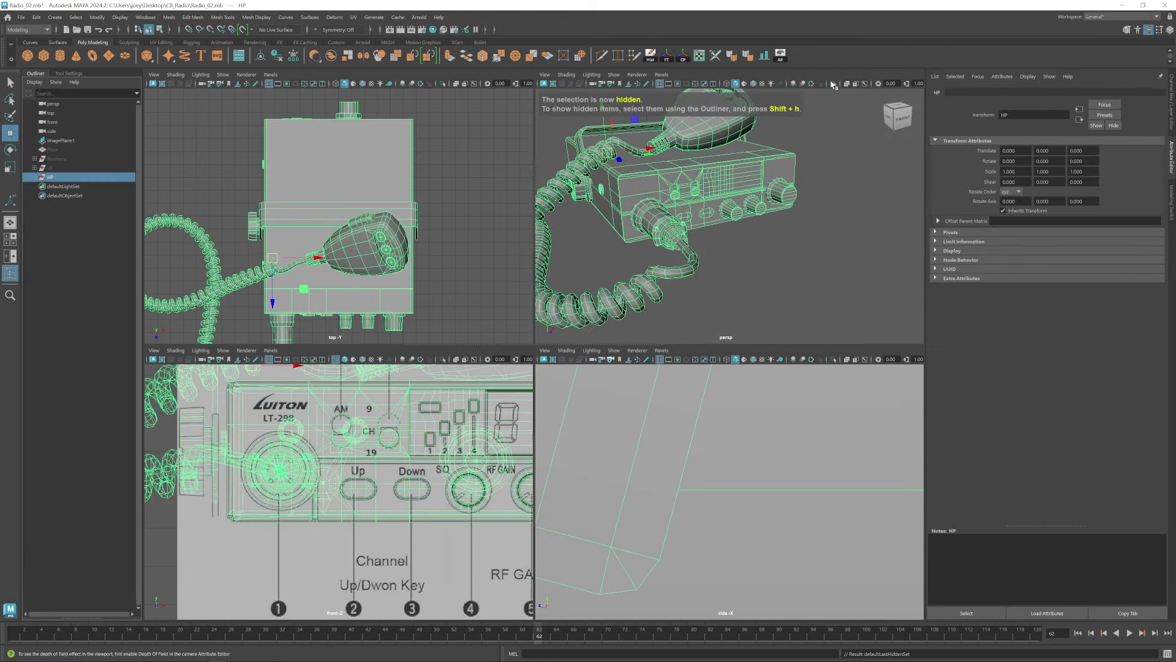
pyautogui.hotkey('ctrl', '1')
pyautogui.press('space')
# Try beveling the front cover's outline edges with two segments.
pyautogui.click(800, 259)
pyautogui.keyDown('alt'); pyautogui.moveTo(800, 258); pyautogui.dragTo(704, 270); pyautogui.keyUp('alt')
pyautogui.click(665, 330)
pyautogui.keyDown('alt'); pyautogui.moveTo(664, 343); pyautogui.dragTo(604, 367); pyautogui.keyUp('alt')
pyautogui.moveTo(1098, 171); pyautogui.dragTo(1108, 172)
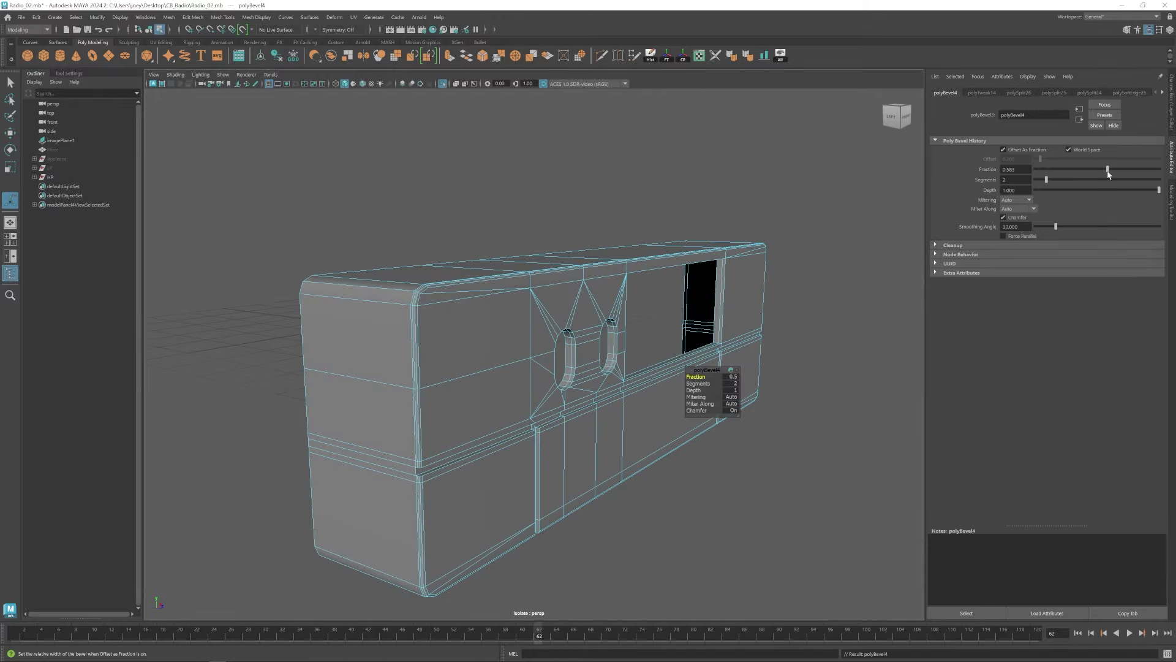
# Try selecting the edge loops along the front cover's grooves and undo back to before the bevel.
pyautogui.keyDown('alt'); pyautogui.moveTo(552, 392); pyautogui.dragTo(625, 399); pyautogui.keyUp('alt')
pyautogui.doubleClick(507, 402)
pyautogui.scroll(4, 470, 296)
pyautogui.keyDown('shift'); pyautogui.doubleClick(493, 276); pyautogui.keyUp('shift')
pyautogui.scroll(4, 625, 399)
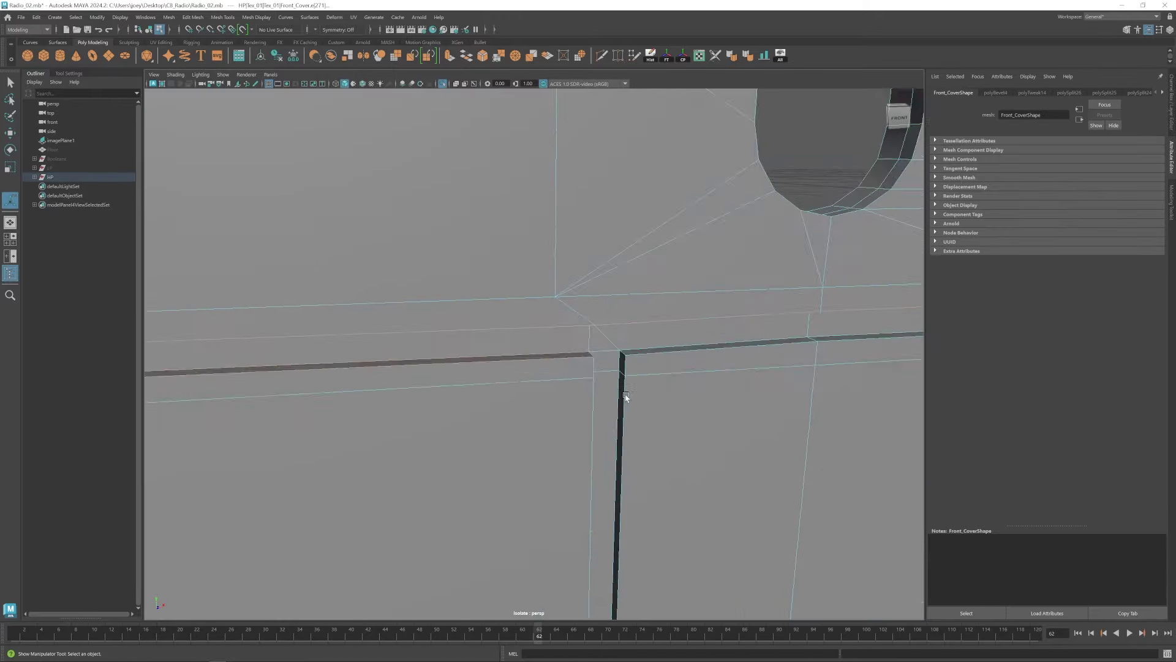
pyautogui.keyDown('alt'); pyautogui.moveTo(624, 399); pyautogui.dragTo(496, 320, button='middle'); pyautogui.keyUp('alt')
pyautogui.keyDown('shift'); pyautogui.doubleClick(475, 278); pyautogui.keyUp('shift')
pyautogui.keyDown('alt'); pyautogui.moveTo(797, 331); pyautogui.dragTo(502, 347, button='middle'); pyautogui.keyUp('alt')
pyautogui.scroll(-5, 520, 297)
pyautogui.keyDown('alt'); pyautogui.moveTo(601, 325); pyautogui.dragTo(474, 372); pyautogui.keyUp('alt')
pyautogui.scroll(2, 474, 372)
pyautogui.hotkey('ctrl', 'z')
pyautogui.hotkey('ctrl', 'z')
pyautogui.hotkey('ctrl', 'z')
# Bevel the front cover's outline edges with three segments and widen the bevel fraction.
pyautogui.click(193, 17)
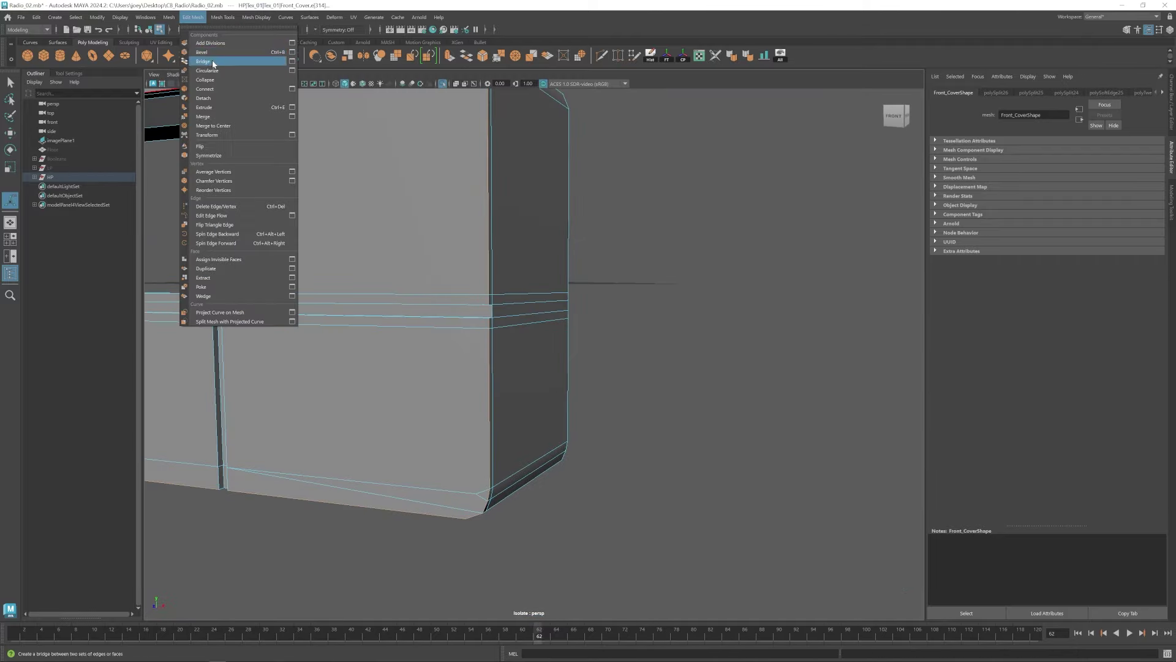
pyautogui.click(210, 63)
pyautogui.moveTo(1036, 180); pyautogui.dragTo(1099, 169)
pyautogui.keyDown('alt'); pyautogui.moveTo(612, 355); pyautogui.dragTo(662, 351); pyautogui.keyUp('alt')
pyautogui.scroll(-3, 662, 350)
pyautogui.moveTo(1046, 179); pyautogui.dragTo(1058, 179)
pyautogui.keyDown('alt'); pyautogui.moveTo(552, 312); pyautogui.dragTo(486, 329); pyautogui.keyUp('alt')
pyautogui.scroll(3, 486, 328)
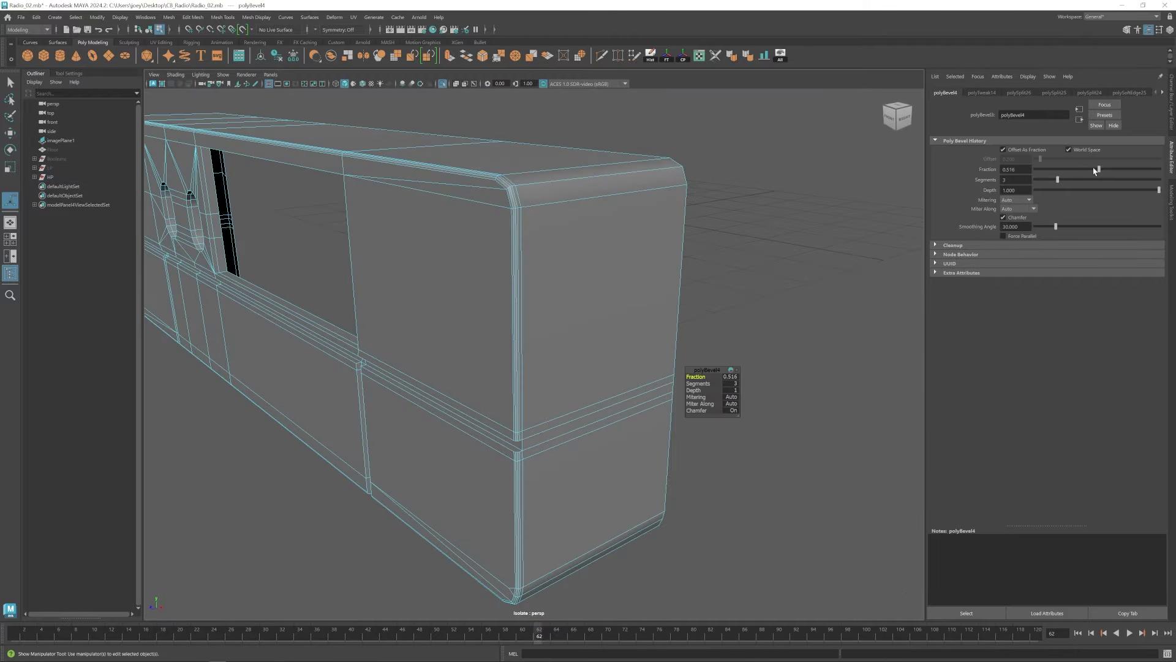
pyautogui.moveTo(1099, 169); pyautogui.dragTo(1114, 169)
pyautogui.scroll(-3, 490, 325)
pyautogui.keyDown('alt'); pyautogui.moveTo(453, 330); pyautogui.dragTo(540, 332); pyautogui.keyUp('alt')
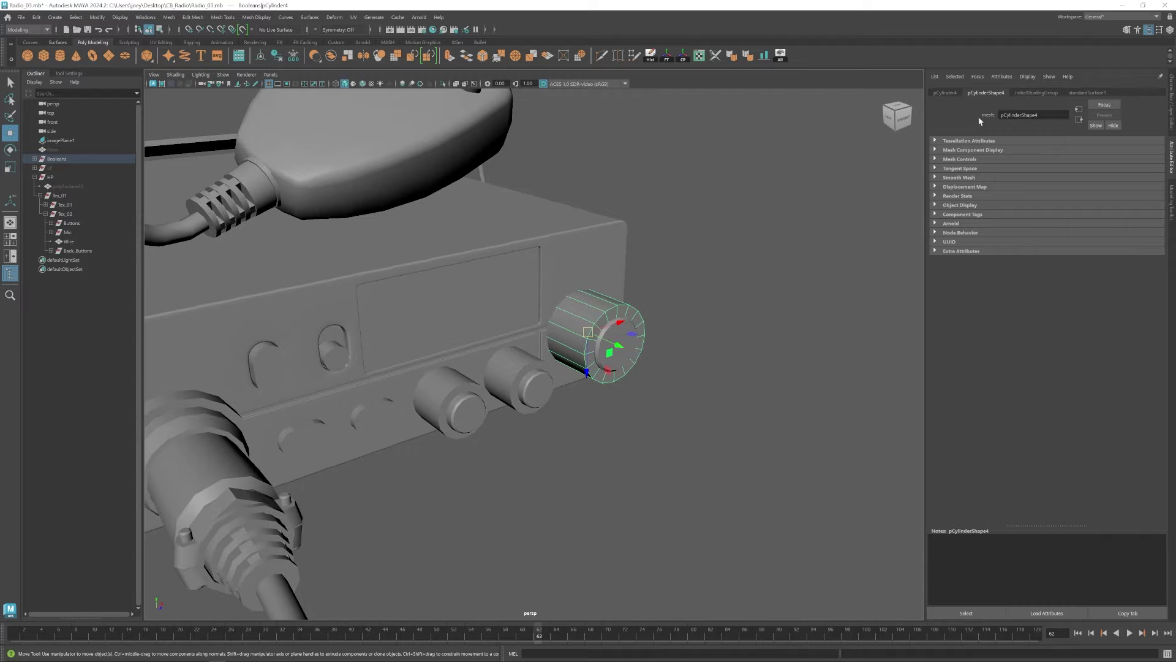
# Subtract the VOL knob's cylinder from the front cover with a Boolean Difference.
pyautogui.click(1035, 93)
pyautogui.click(441, 288)
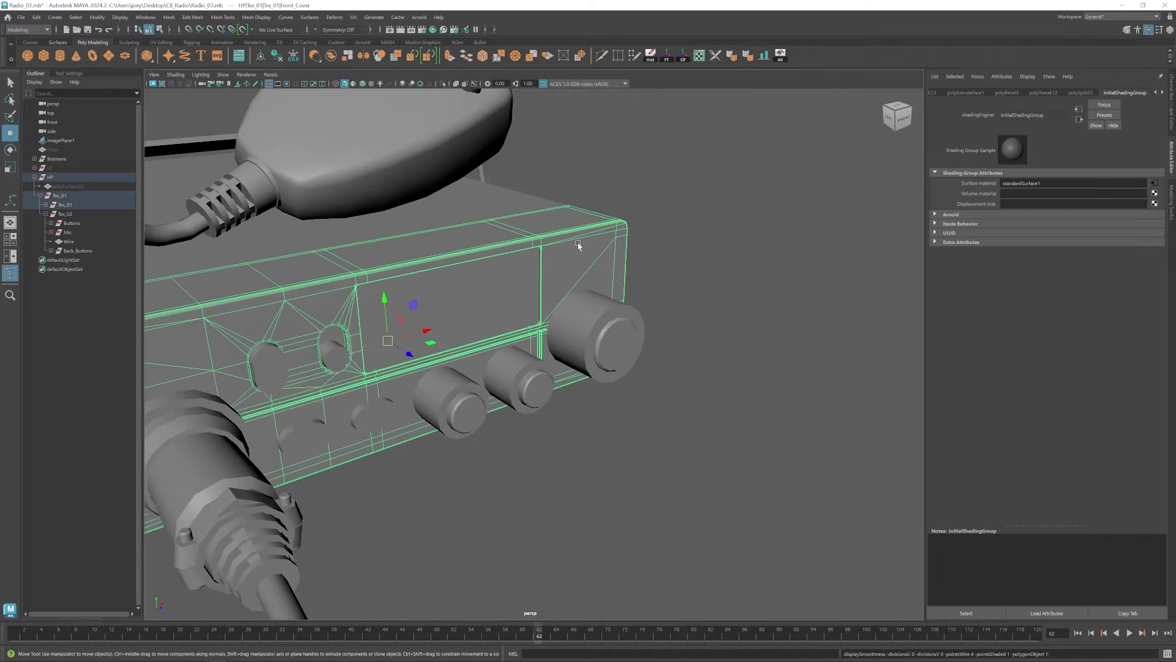
pyautogui.hotkey('ctrl', 'z')
pyautogui.click(168, 17)
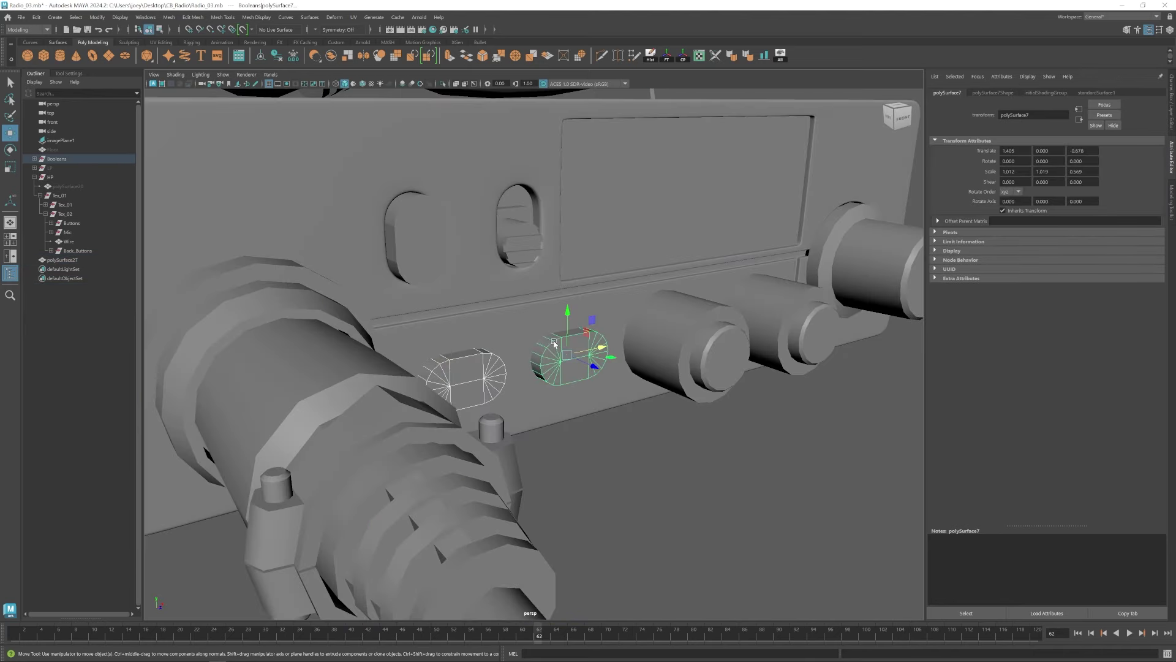
# Combine the Up and Down button cutters and subtract them from the unsmoothed front cover with a Boolean Difference.
pyautogui.click(169, 17)
pyautogui.click(184, 48)
pyautogui.keyDown('ctrl'); pyautogui.click(62, 259); pyautogui.keyUp('ctrl')
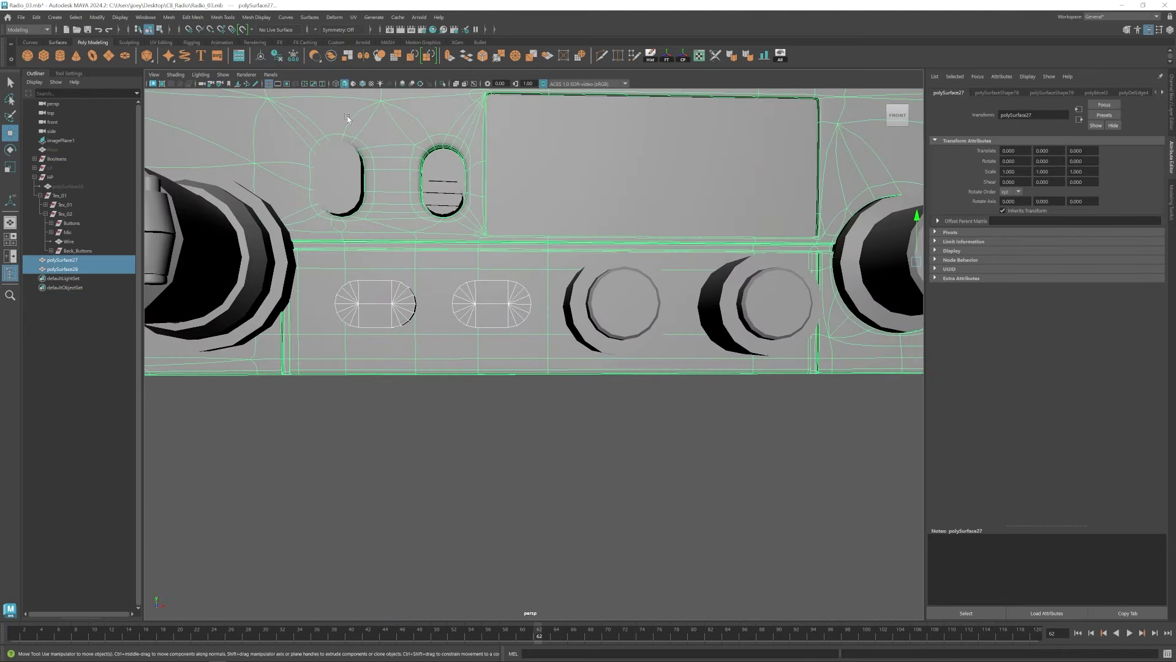
pyautogui.click(168, 17)
pyautogui.moveTo(184, 36)
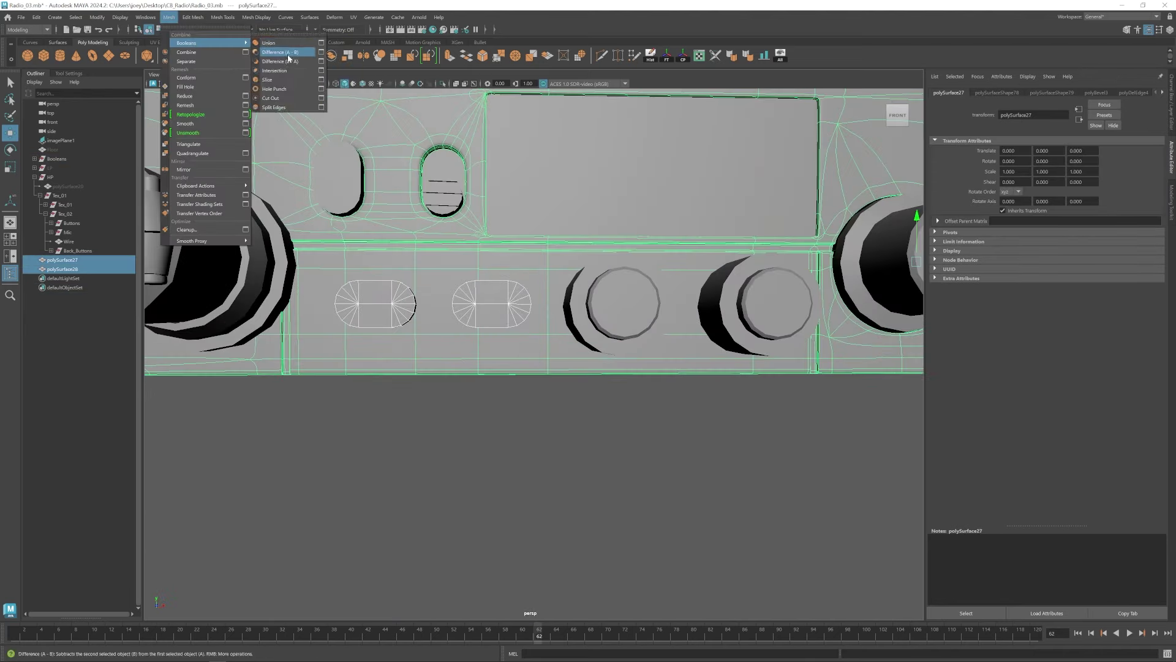
pyautogui.click(282, 49)
pyautogui.press('1')
pyautogui.click(168, 17)
pyautogui.click(279, 50)
pyautogui.click(464, 392)
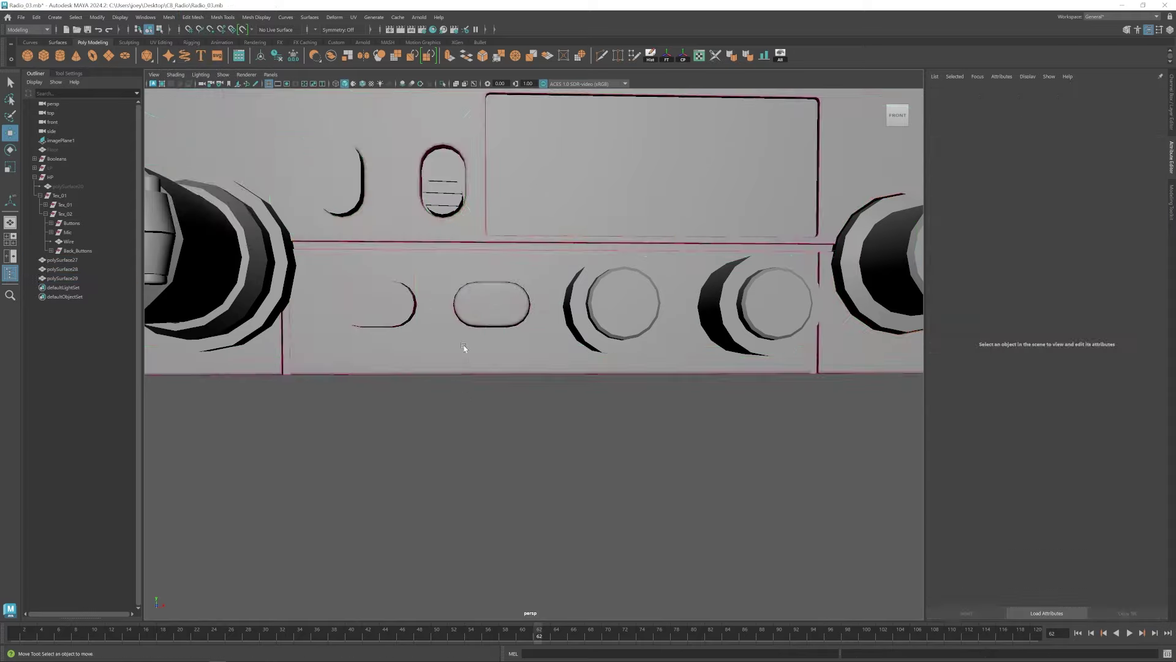
# Delete the front cover's construction history and isolate the cover.
pyautogui.keyDown('alt'); pyautogui.moveTo(465, 349); pyautogui.dragTo(545, 337); pyautogui.keyUp('alt')
pyautogui.click(546, 307)
pyautogui.click(650, 56)
pyautogui.hotkey('ctrl', '1')
# Clean up the topology around the Up and Down button holes with Target Weld and Multi-Cut edges.
pyautogui.moveTo(494, 322); pyautogui.dragTo(454, 322, button='right')
pyautogui.click(429, 289)
pyautogui.keyDown('alt'); pyautogui.moveTo(466, 313); pyautogui.dragTo(541, 349); pyautogui.keyUp('alt')
pyautogui.scroll(5, 541, 349)
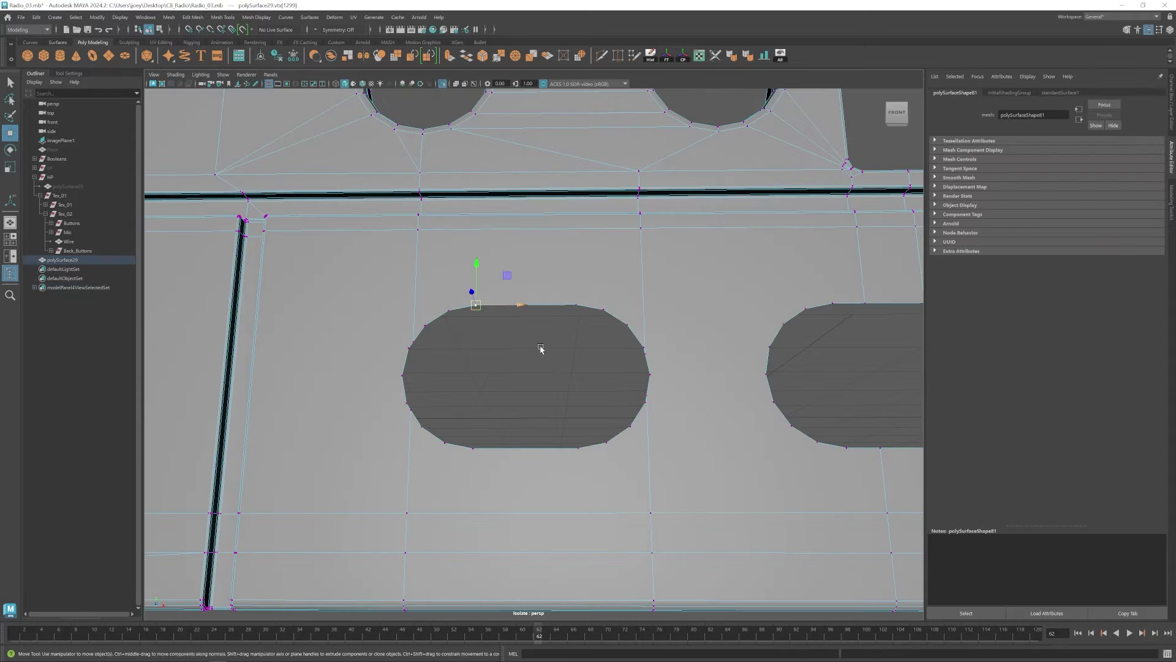
pyautogui.click(618, 56)
pyautogui.moveTo(415, 339); pyautogui.dragTo(444, 367)
pyautogui.click(607, 56)
pyautogui.click(408, 405)
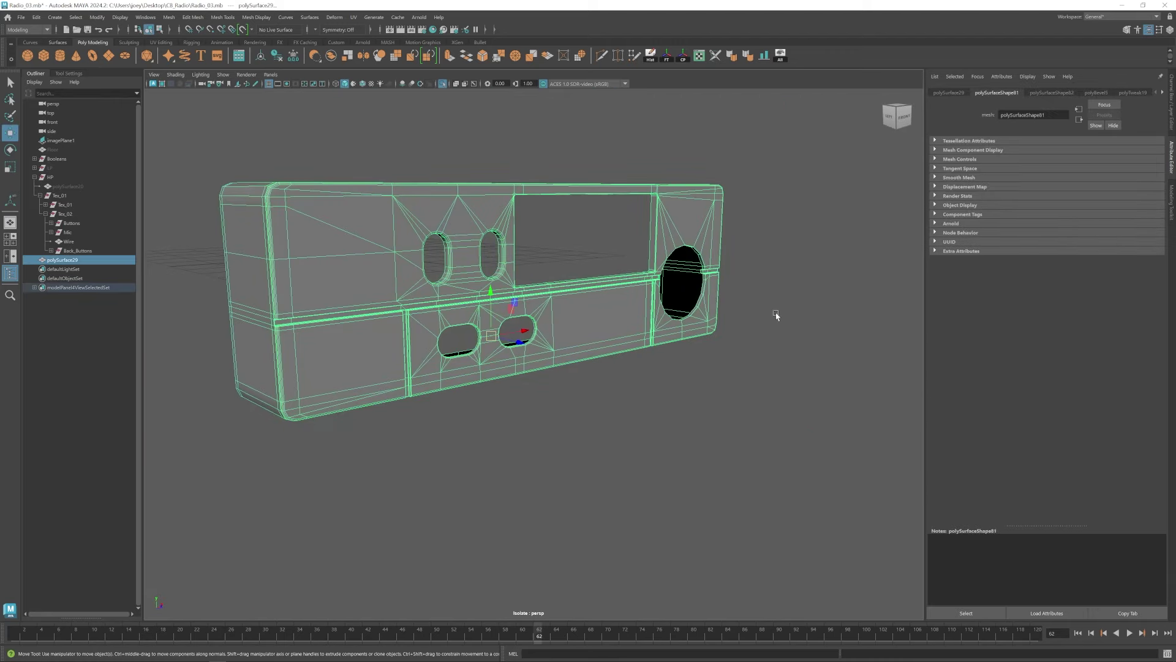
pyautogui.click(819, 360)
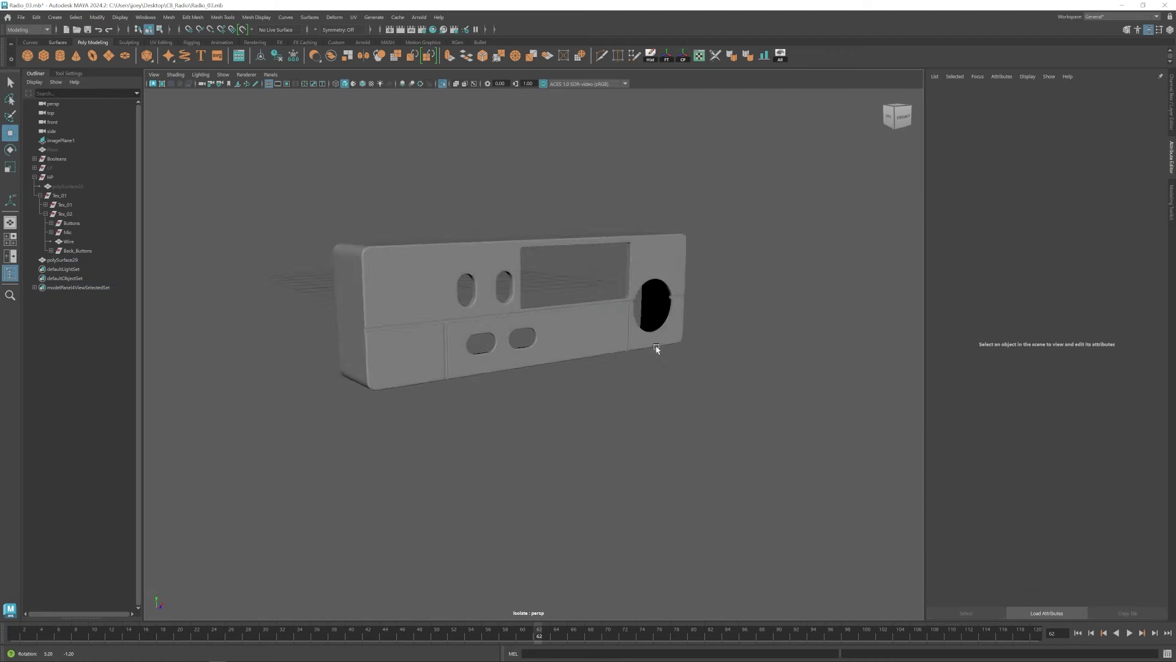
# Hide the low-poly LP group and inspect the screws and small hole on the side of the high-poly radio casing.
pyautogui.keyDown('alt'); pyautogui.moveTo(786, 253); pyautogui.dragTo(486, 269); pyautogui.keyUp('alt')
pyautogui.keyDown('alt'); pyautogui.moveTo(485, 270); pyautogui.dragTo(551, 310, button='right'); pyautogui.keyUp('alt')
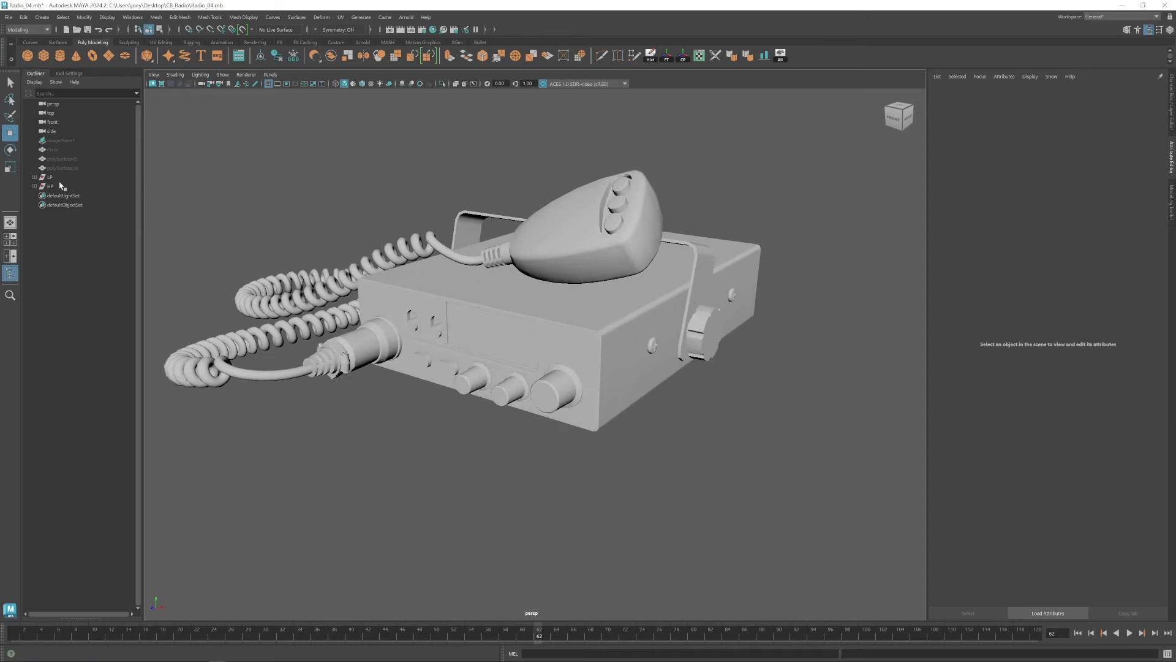
pyautogui.click(55, 177)
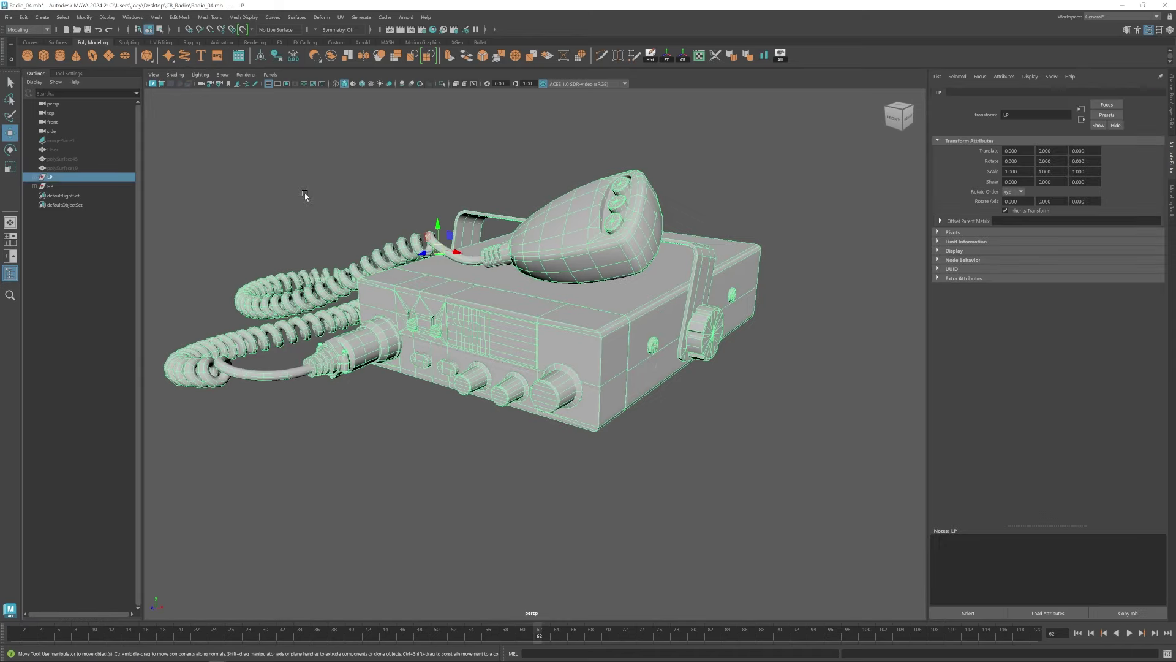
pyautogui.hotkey('ctrl', 'h')
pyautogui.keyDown('alt'); pyautogui.moveTo(352, 326); pyautogui.dragTo(525, 332, button='right'); pyautogui.keyUp('alt')
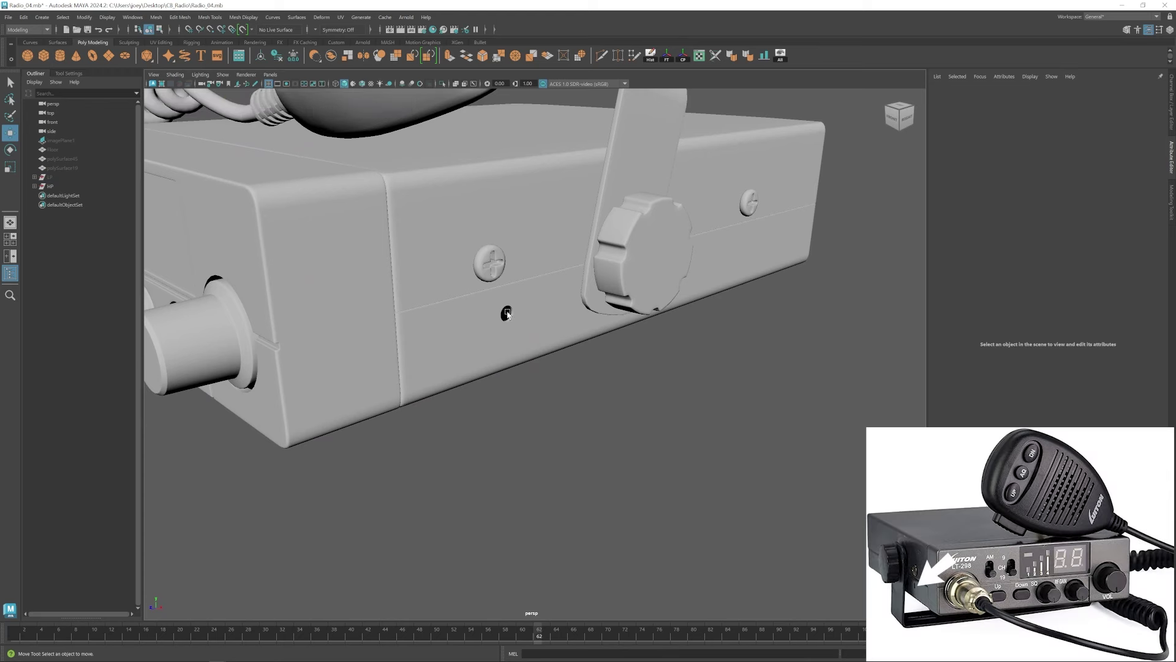
pyautogui.keyDown('alt'); pyautogui.moveTo(517, 343); pyautogui.dragTo(496, 345, button='right'); pyautogui.keyUp('alt')
pyautogui.keyDown('alt'); pyautogui.moveTo(496, 345); pyautogui.dragTo(495, 356); pyautogui.keyUp('alt')
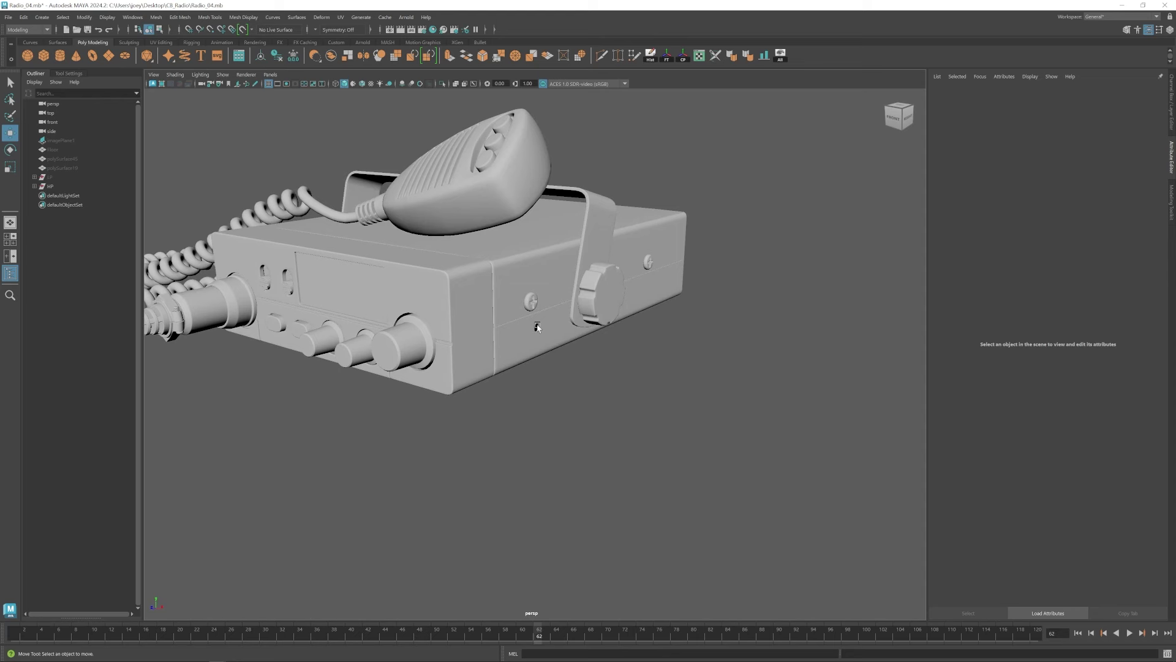
# Examine the screws, seam and small hole on the casing's opposite side, behind the coiled cord.
pyautogui.keyDown('alt'); pyautogui.moveTo(535, 338); pyautogui.dragTo(604, 329); pyautogui.keyUp('alt')
pyautogui.keyDown('alt'); pyautogui.moveTo(604, 328); pyautogui.dragTo(612, 399, button='right'); pyautogui.keyUp('alt')
pyautogui.keyDown('alt'); pyautogui.moveTo(612, 399); pyautogui.dragTo(517, 373); pyautogui.keyUp('alt')
pyautogui.keyDown('alt'); pyautogui.moveTo(517, 373); pyautogui.dragTo(361, 319, button='right'); pyautogui.keyUp('alt')
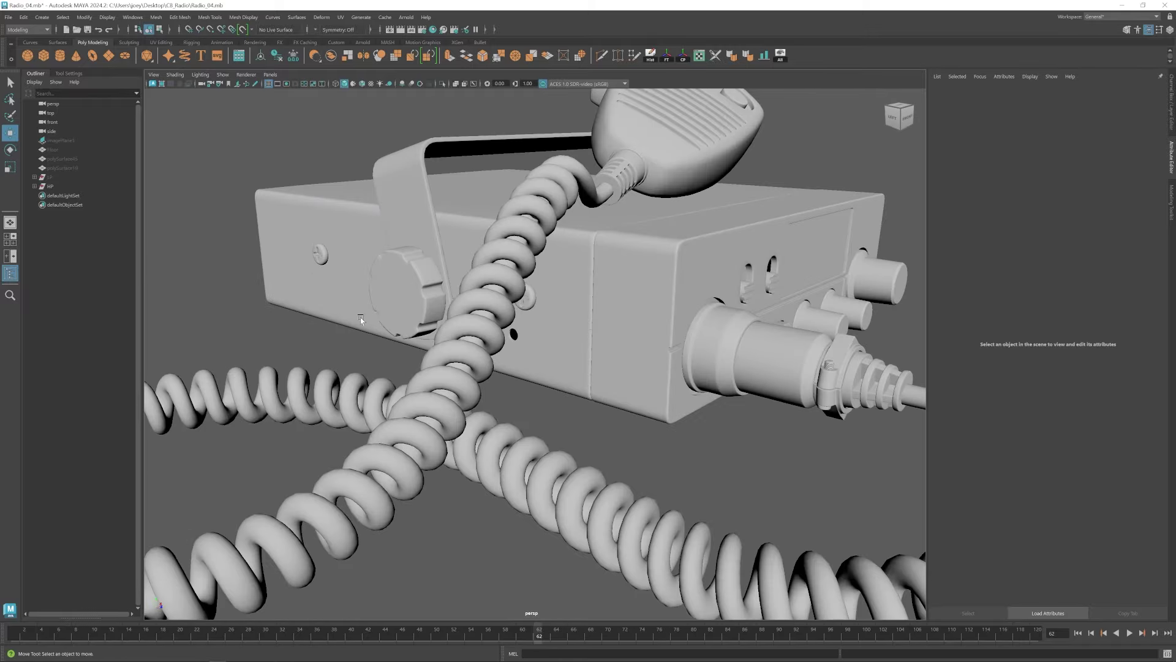
pyautogui.keyDown('alt'); pyautogui.moveTo(586, 319); pyautogui.dragTo(391, 347); pyautogui.keyUp('alt')
pyautogui.keyDown('alt'); pyautogui.moveTo(391, 347); pyautogui.dragTo(486, 394, button='right'); pyautogui.keyUp('alt')
pyautogui.keyDown('alt'); pyautogui.moveTo(486, 394); pyautogui.dragTo(502, 378); pyautogui.keyUp('alt')
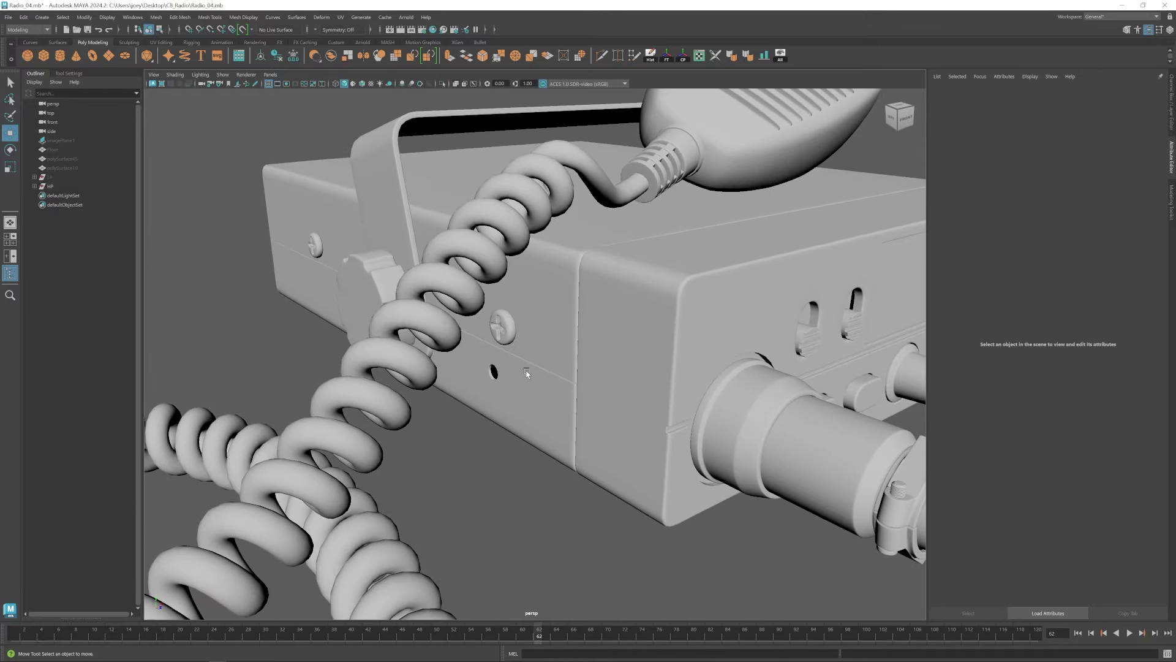
pyautogui.keyDown('alt'); pyautogui.moveTo(523, 383); pyautogui.dragTo(575, 347, button='right'); pyautogui.keyUp('alt')
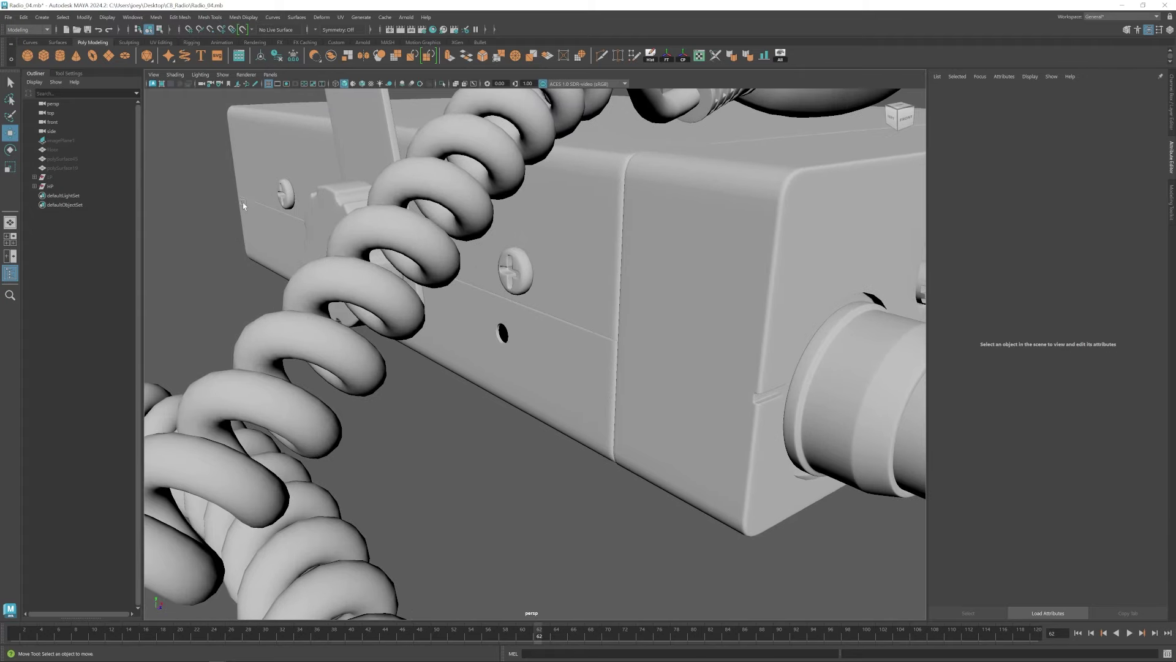
# Check the high-poly casing's wireframe along the side seam and around the small hole.
pyautogui.click(498, 296)
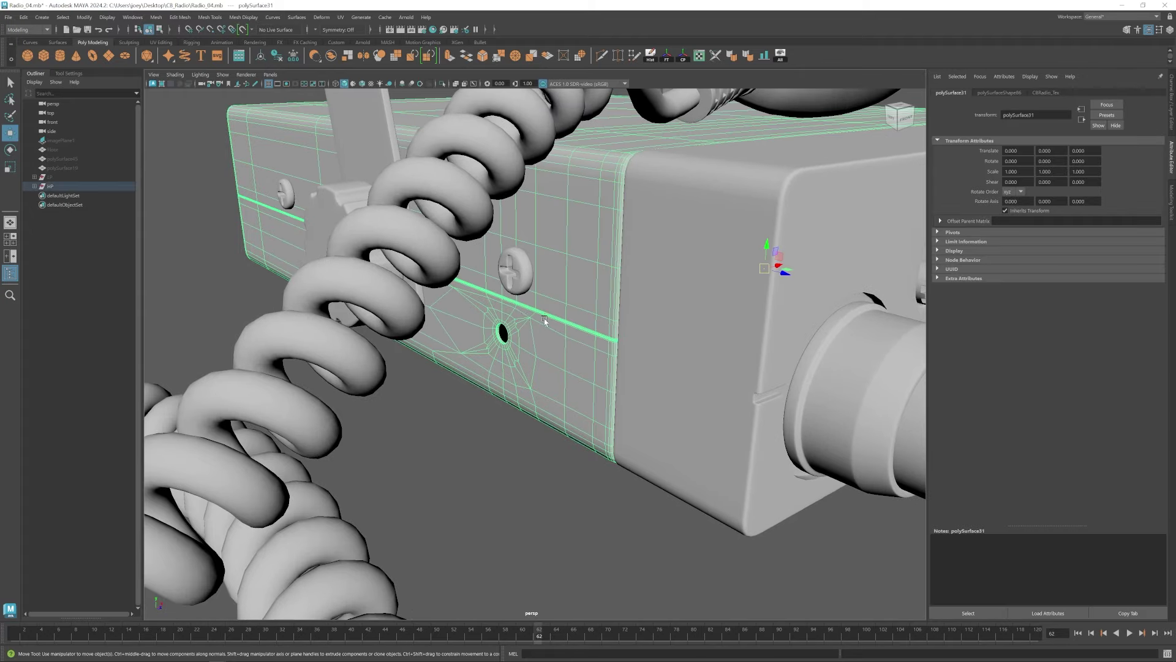
pyautogui.click(458, 406)
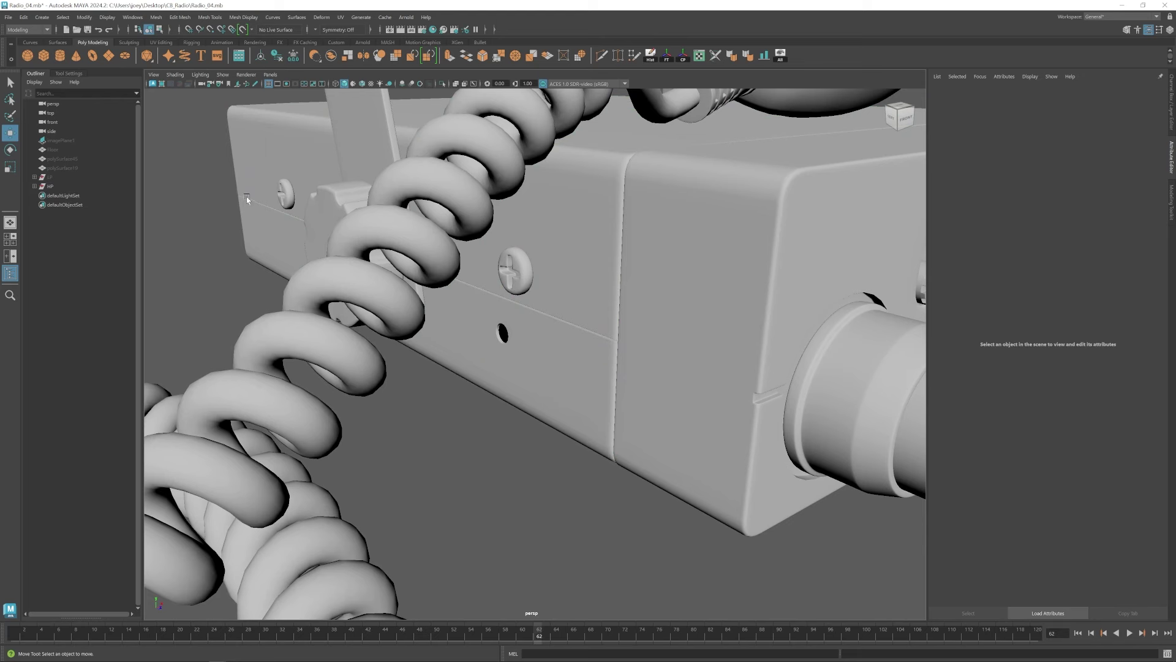
pyautogui.keyDown('alt'); pyautogui.moveTo(610, 357); pyautogui.dragTo(540, 334, button='right'); pyautogui.keyUp('alt')
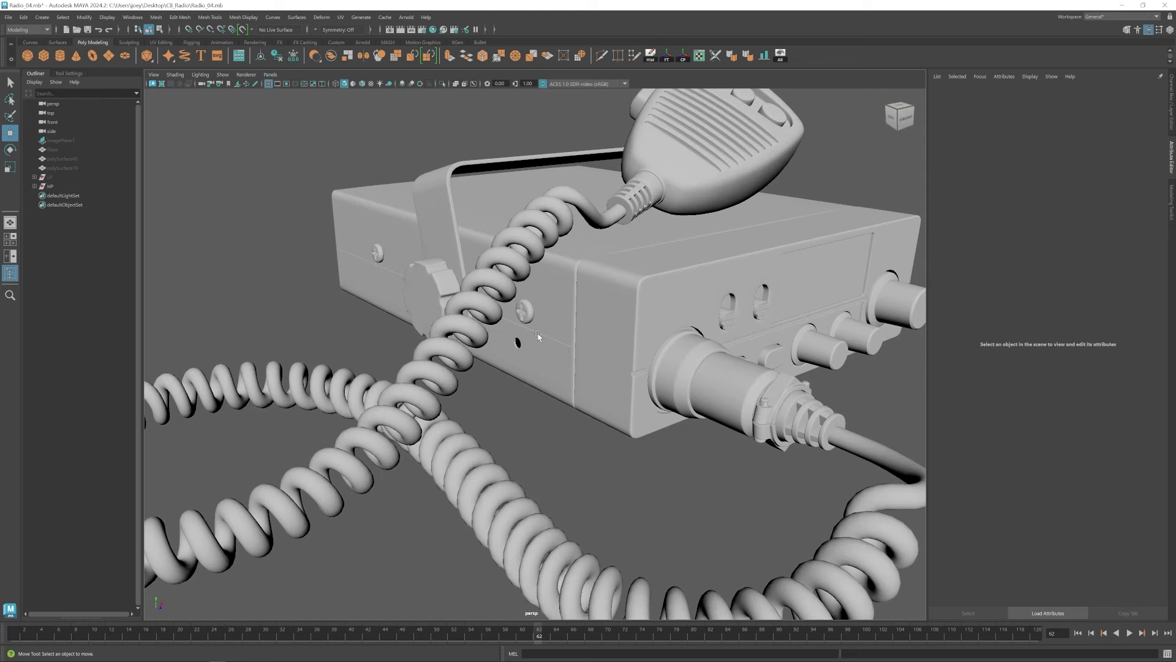
pyautogui.keyDown('alt'); pyautogui.moveTo(574, 373); pyautogui.dragTo(559, 363, button='right'); pyautogui.keyUp('alt')
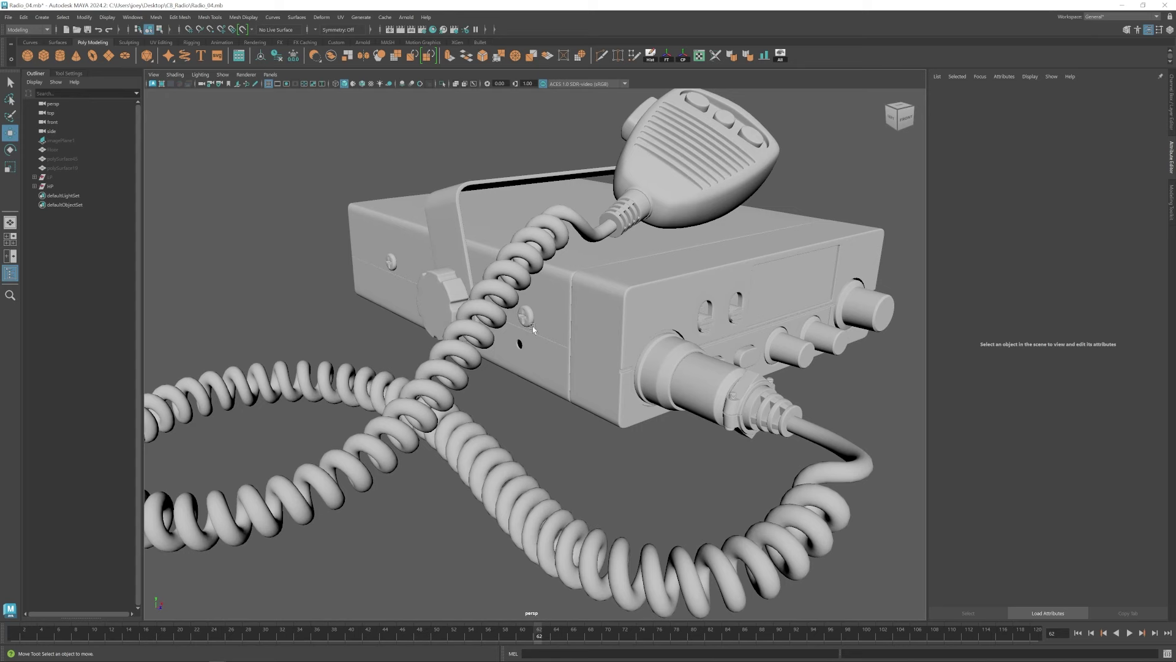
pyautogui.keyDown('alt'); pyautogui.moveTo(609, 427); pyautogui.dragTo(444, 386, button='right'); pyautogui.keyUp('alt')
# Examine the high-poly radio's front cover, knobs, buttons and casing top from several angles.
pyautogui.keyDown('alt'); pyautogui.moveTo(579, 404); pyautogui.dragTo(517, 412); pyautogui.keyUp('alt')
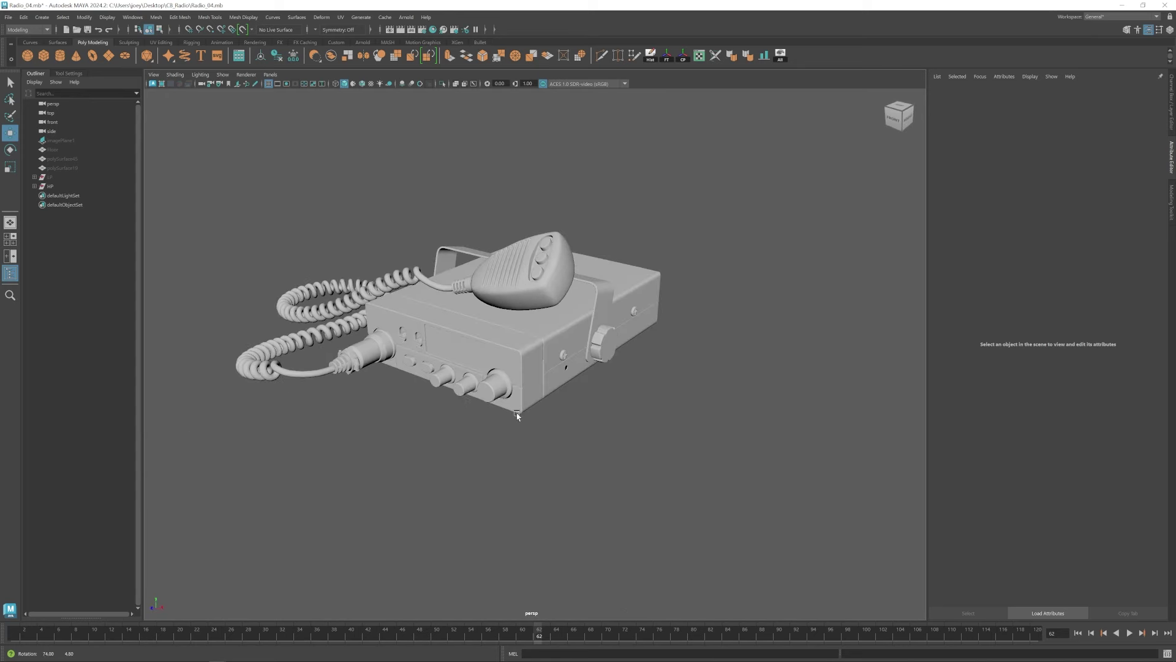
pyautogui.keyDown('alt'); pyautogui.moveTo(470, 405); pyautogui.dragTo(484, 397, button='middle'); pyautogui.keyUp('alt')
pyautogui.keyDown('alt'); pyautogui.moveTo(485, 397); pyautogui.dragTo(576, 431); pyautogui.keyUp('alt')
pyautogui.keyDown('alt'); pyautogui.moveTo(503, 425); pyautogui.dragTo(532, 429); pyautogui.keyUp('alt')
pyautogui.keyDown('alt'); pyautogui.moveTo(531, 428); pyautogui.dragTo(417, 452, button='middle'); pyautogui.keyUp('alt')
pyautogui.keyDown('alt'); pyautogui.moveTo(417, 428); pyautogui.dragTo(498, 398, button='right'); pyautogui.keyUp('alt')
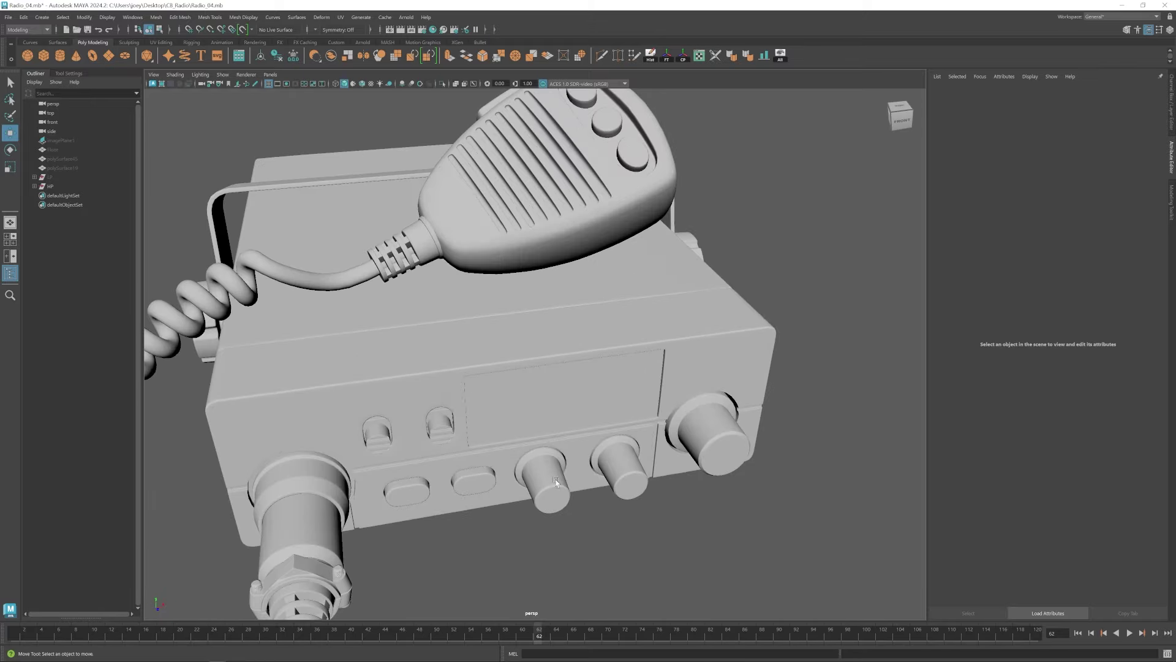
pyautogui.keyDown('alt'); pyautogui.moveTo(472, 350); pyautogui.dragTo(480, 354, button='middle'); pyautogui.keyUp('alt')
pyautogui.keyDown('alt'); pyautogui.moveTo(480, 354); pyautogui.dragTo(520, 420); pyautogui.keyUp('alt')
pyautogui.keyDown('alt'); pyautogui.moveTo(520, 420); pyautogui.dragTo(545, 410, button='middle'); pyautogui.keyUp('alt')
# Inspect the slotted strain relief on the microphone's cord, then the microphone's grille slots and buttons.
pyautogui.click(431, 277)
pyautogui.keyDown('alt'); pyautogui.moveTo(403, 323); pyautogui.dragTo(490, 350, button='middle'); pyautogui.keyUp('alt')
pyautogui.keyDown('alt'); pyautogui.moveTo(490, 351); pyautogui.dragTo(570, 319, button='right'); pyautogui.keyUp('alt')
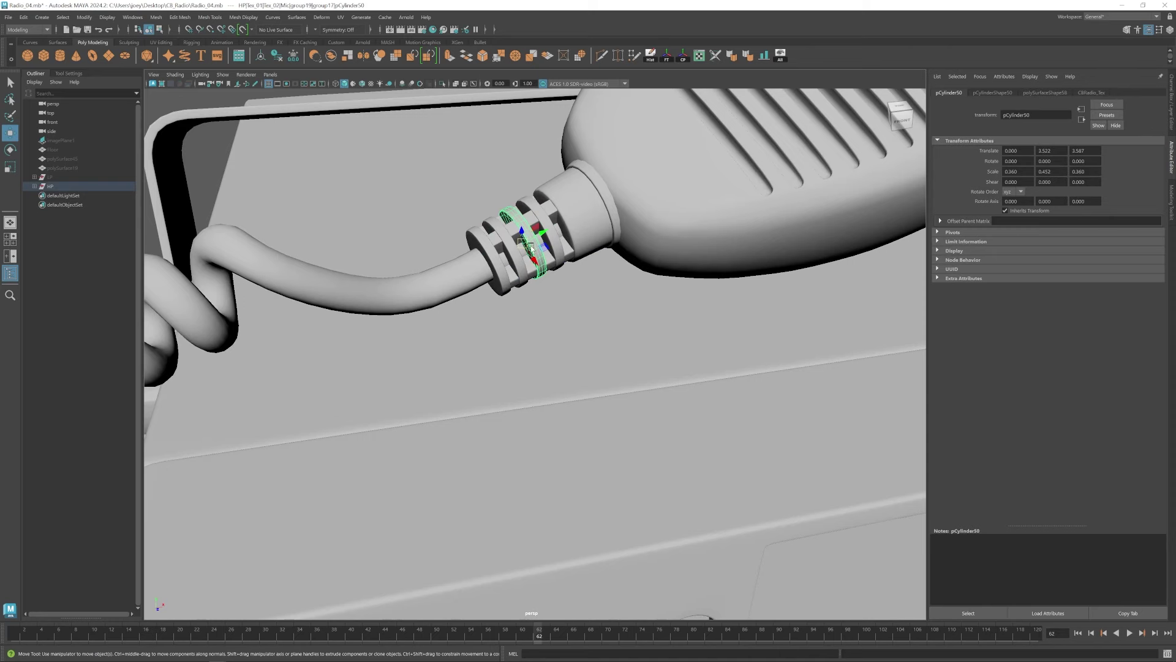
pyautogui.scroll(-3, 531, 247)
pyautogui.click(326, 141)
pyautogui.keyDown('alt'); pyautogui.moveTo(620, 289); pyautogui.dragTo(588, 219); pyautogui.keyUp('alt')
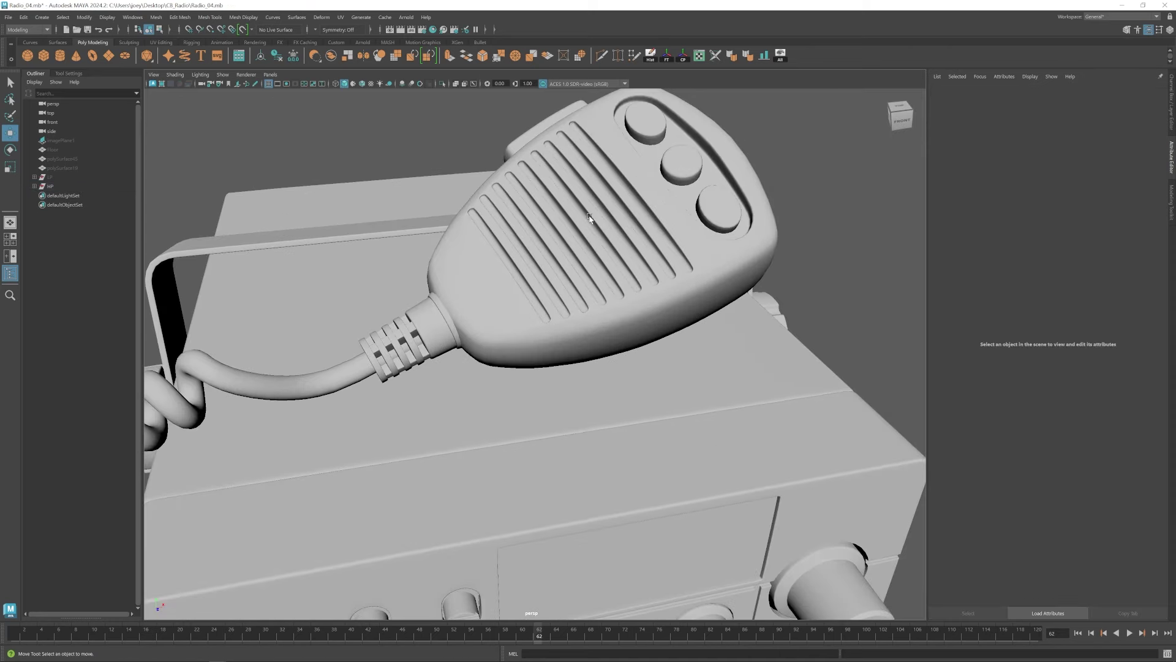
pyautogui.scroll(-3, 619, 379)
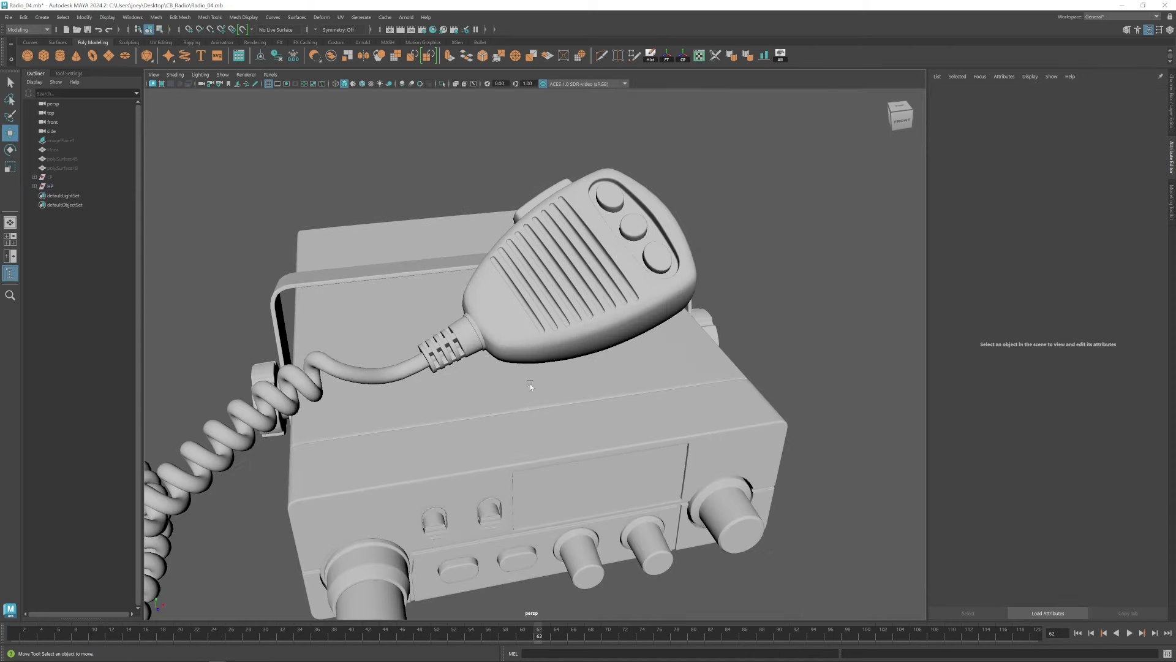
# Try moving the small knob nearest the VOL knob on the front cover, and undo the move.
pyautogui.keyDown('alt'); pyautogui.moveTo(528, 386); pyautogui.dragTo(481, 328); pyautogui.keyUp('alt')
pyautogui.keyDown('alt'); pyautogui.moveTo(552, 352); pyautogui.dragTo(520, 221, button='middle'); pyautogui.keyUp('alt')
pyautogui.scroll(3, 521, 220)
pyautogui.keyDown('alt'); pyautogui.moveTo(524, 221); pyautogui.dragTo(582, 213); pyautogui.keyUp('alt')
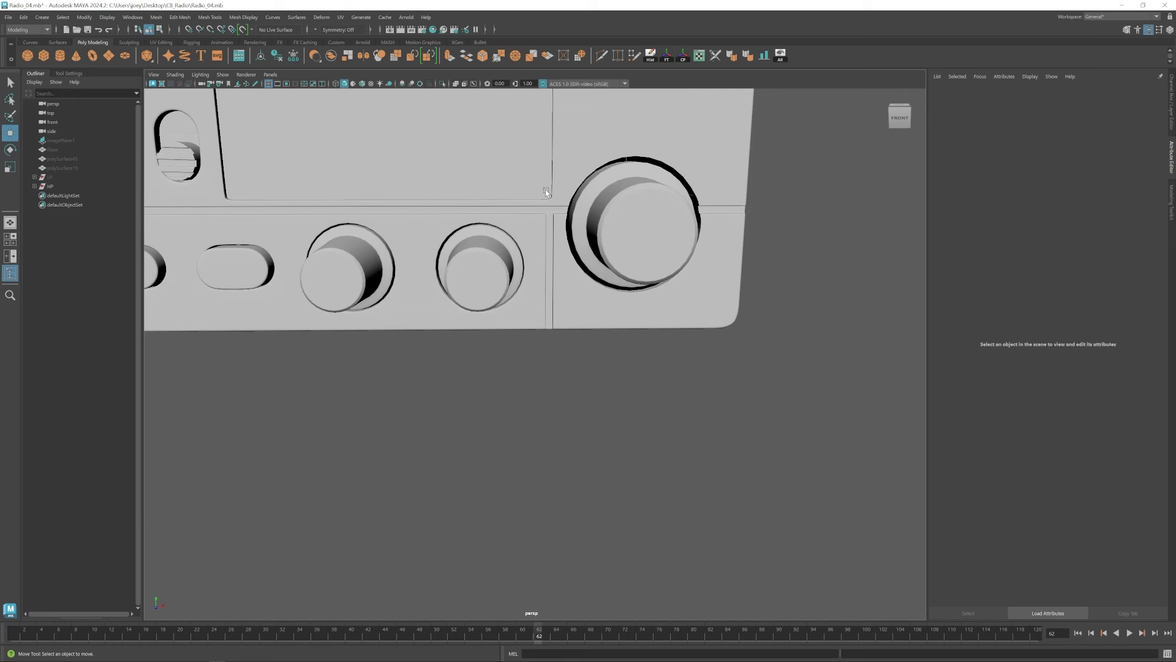
pyautogui.click(482, 255)
pyautogui.moveTo(506, 267); pyautogui.dragTo(603, 267)
pyautogui.keyDown('alt'); pyautogui.moveTo(456, 282); pyautogui.dragTo(557, 286, button='middle'); pyautogui.keyUp('alt')
pyautogui.hotkey('ctrl', 'z')
pyautogui.keyDown('alt'); pyautogui.moveTo(460, 300); pyautogui.dragTo(534, 291, button='middle'); pyautogui.keyUp('alt')
pyautogui.keyDown('alt'); pyautogui.moveTo(505, 210); pyautogui.dragTo(522, 276, button='middle'); pyautogui.keyUp('alt')
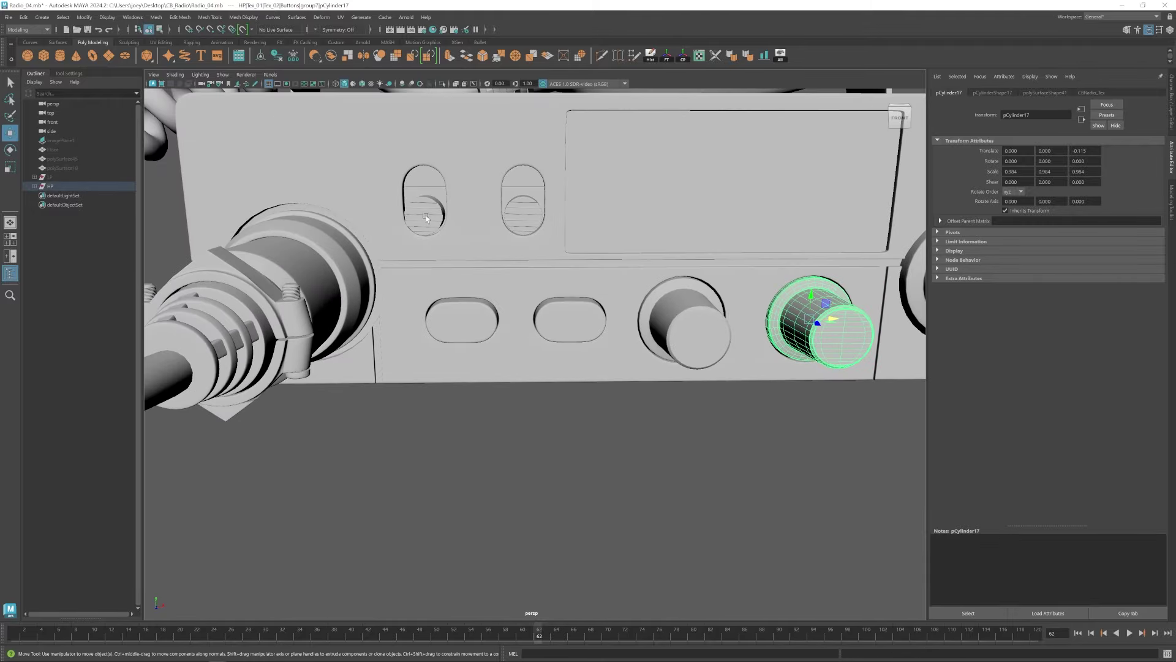
# Examine the toggle switches on the front cover and the threaded antenna connector on the rear panel.
pyautogui.click(426, 221)
pyautogui.click(467, 438)
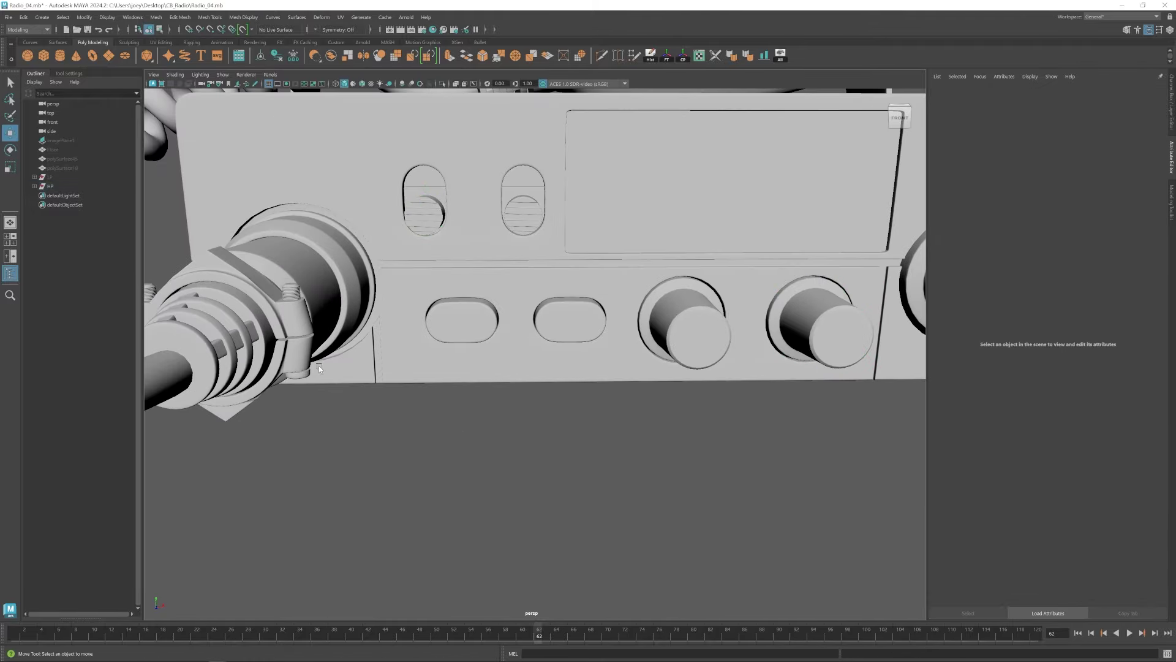
pyautogui.scroll(-5, 359, 375)
pyautogui.keyDown('alt'); pyautogui.moveTo(475, 386); pyautogui.dragTo(516, 412); pyautogui.keyUp('alt')
pyautogui.scroll(5, 550, 450)
pyautogui.scroll(-1, 550, 450)
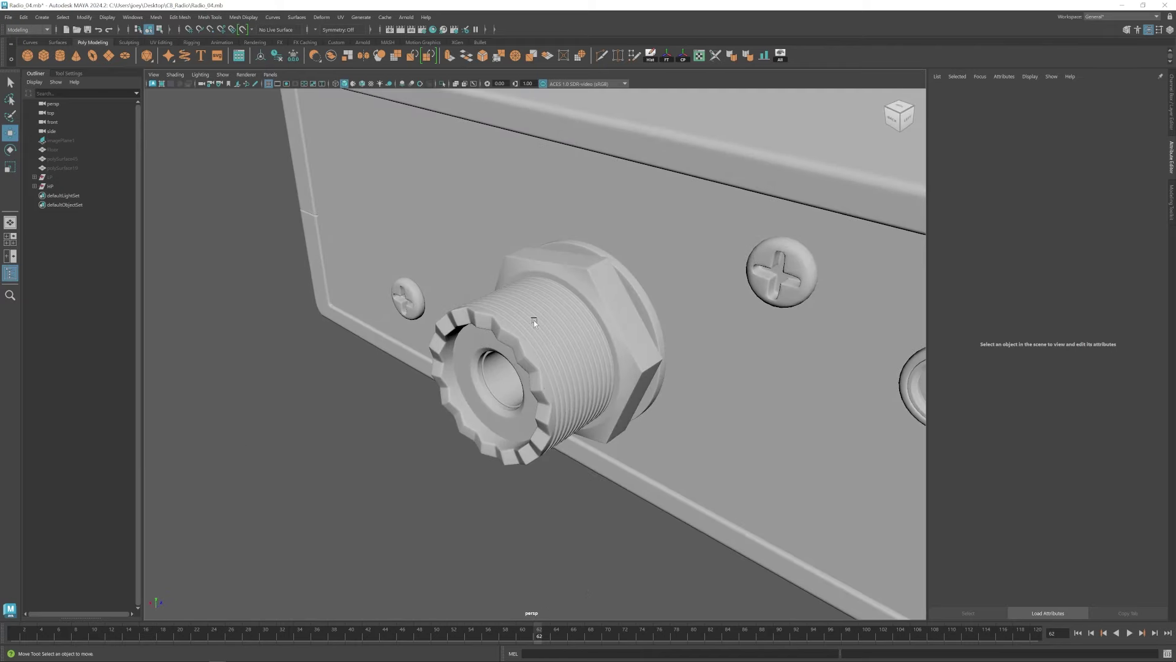
pyautogui.click(526, 309)
pyautogui.click(403, 398)
# Inspect the clamp and threaded bolt on the microphone plug, the rear panel's details and the whole high-poly radio.
pyautogui.scroll(-6, 637, 350)
pyautogui.keyDown('alt'); pyautogui.moveTo(717, 361); pyautogui.dragTo(493, 391); pyautogui.keyUp('alt')
pyautogui.keyDown('alt'); pyautogui.moveTo(494, 391); pyautogui.dragTo(402, 333, button='middle'); pyautogui.keyUp('alt')
pyautogui.keyDown('alt'); pyautogui.moveTo(402, 333); pyautogui.dragTo(685, 423, button='right'); pyautogui.keyUp('alt')
pyautogui.scroll(2, 685, 423)
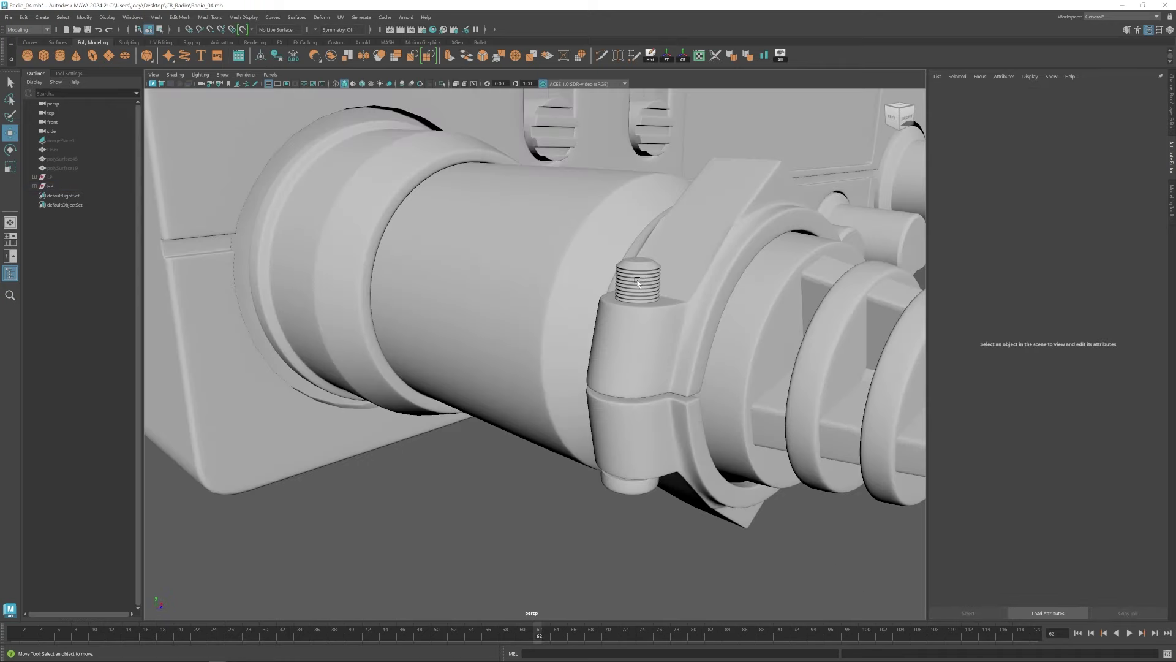
pyautogui.scroll(-6, 642, 299)
pyautogui.keyDown('alt'); pyautogui.moveTo(365, 304); pyautogui.dragTo(417, 325); pyautogui.keyUp('alt')
pyautogui.scroll(6, 524, 319)
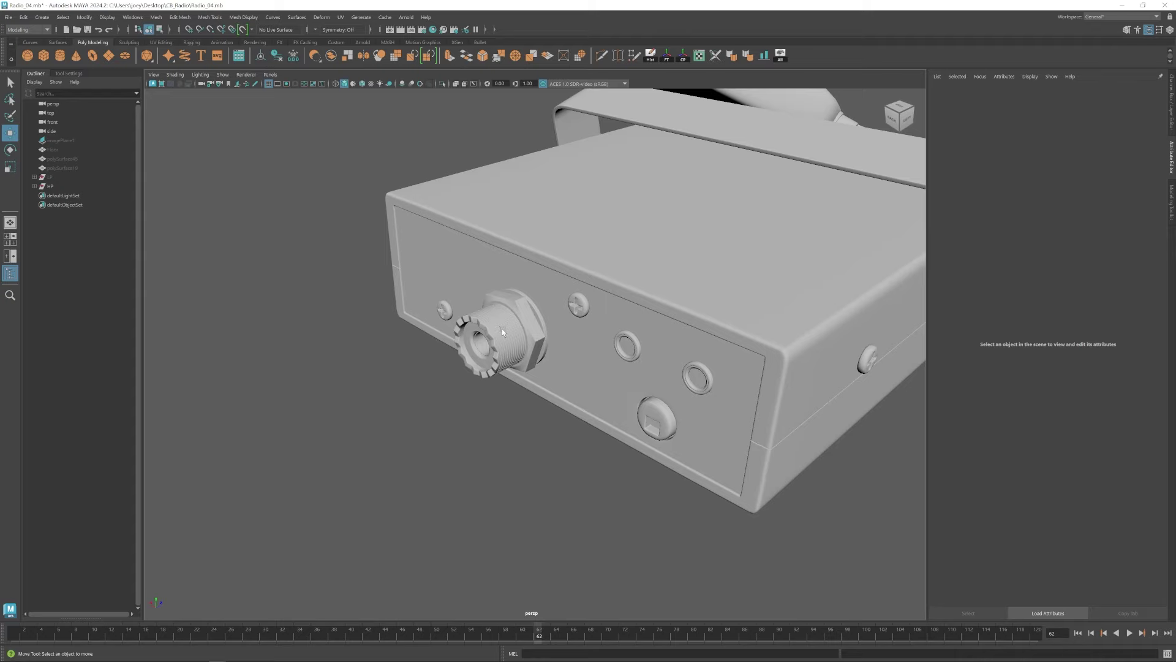
pyautogui.scroll(-6, 490, 325)
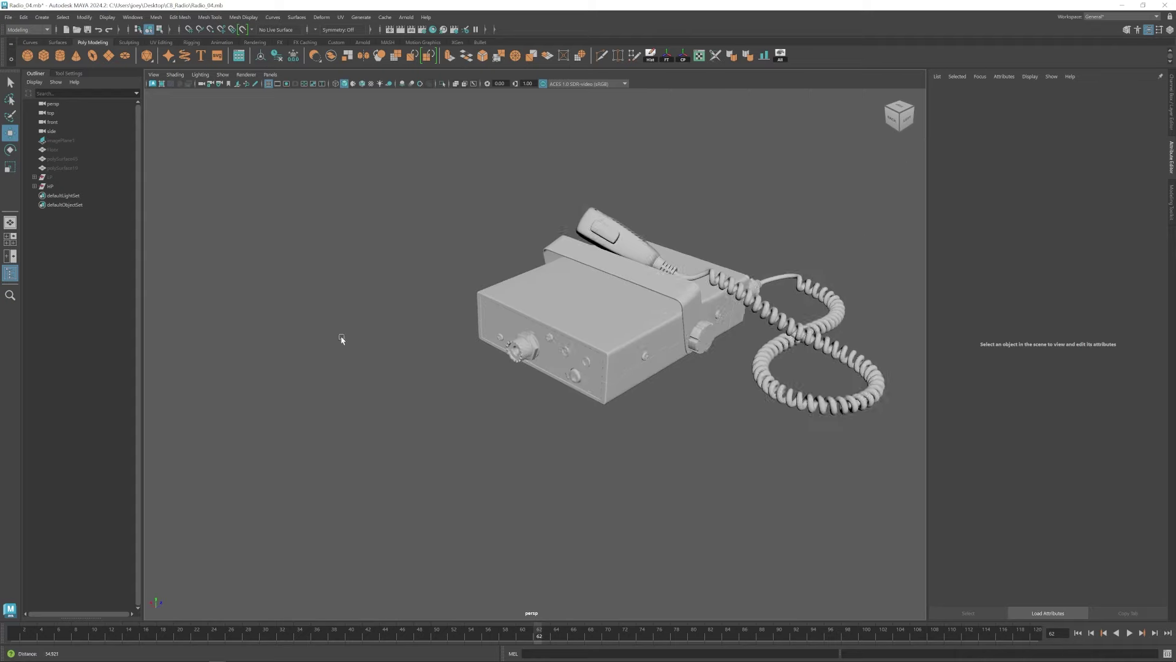
pyautogui.keyDown('alt'); pyautogui.moveTo(341, 336); pyautogui.dragTo(567, 403); pyautogui.keyUp('alt')
pyautogui.scroll(4, 579, 428)
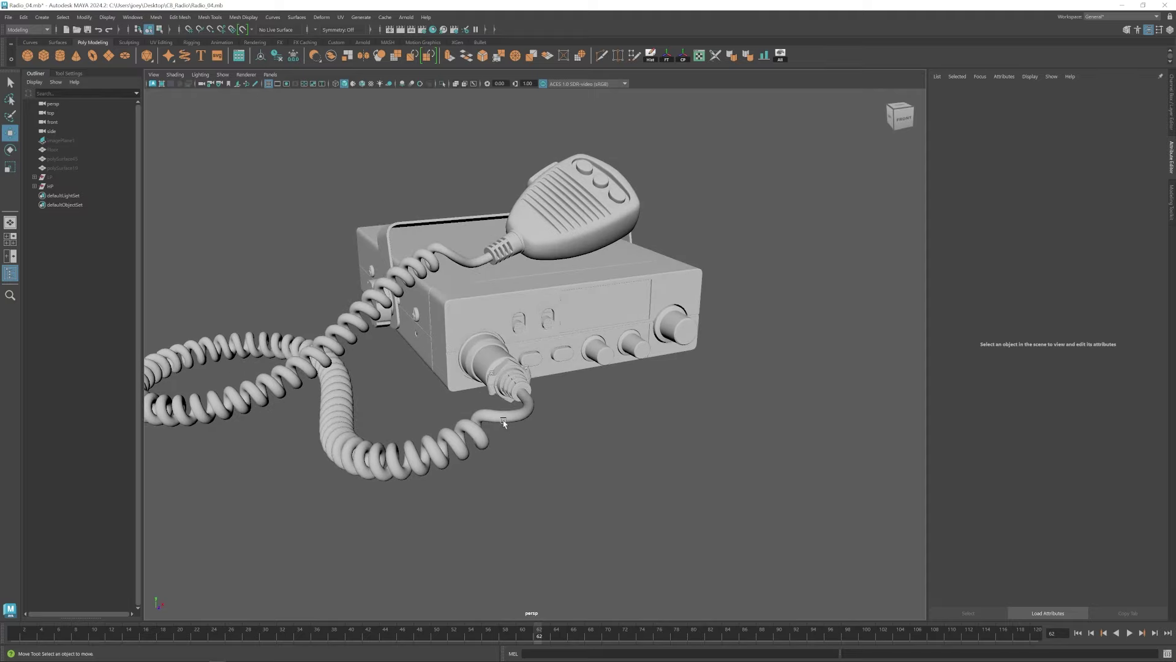
# Unhide the low-poly LP group so it displays together with the high-poly radio.
pyautogui.click(50, 177)
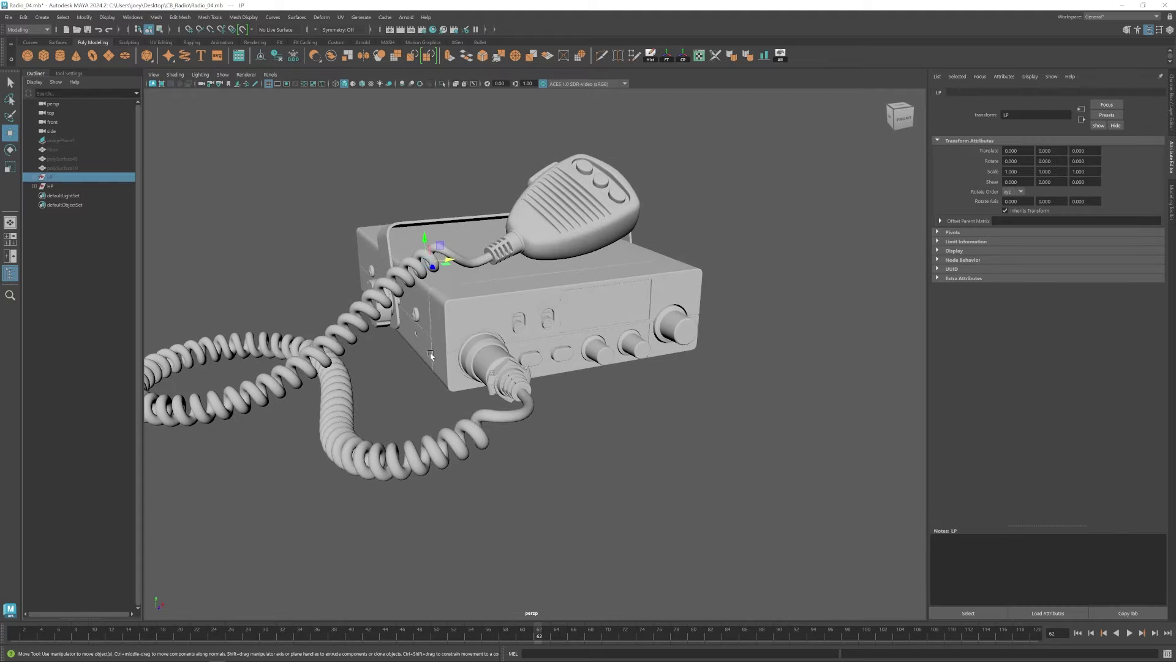
pyautogui.hotkey('shift', 'h')
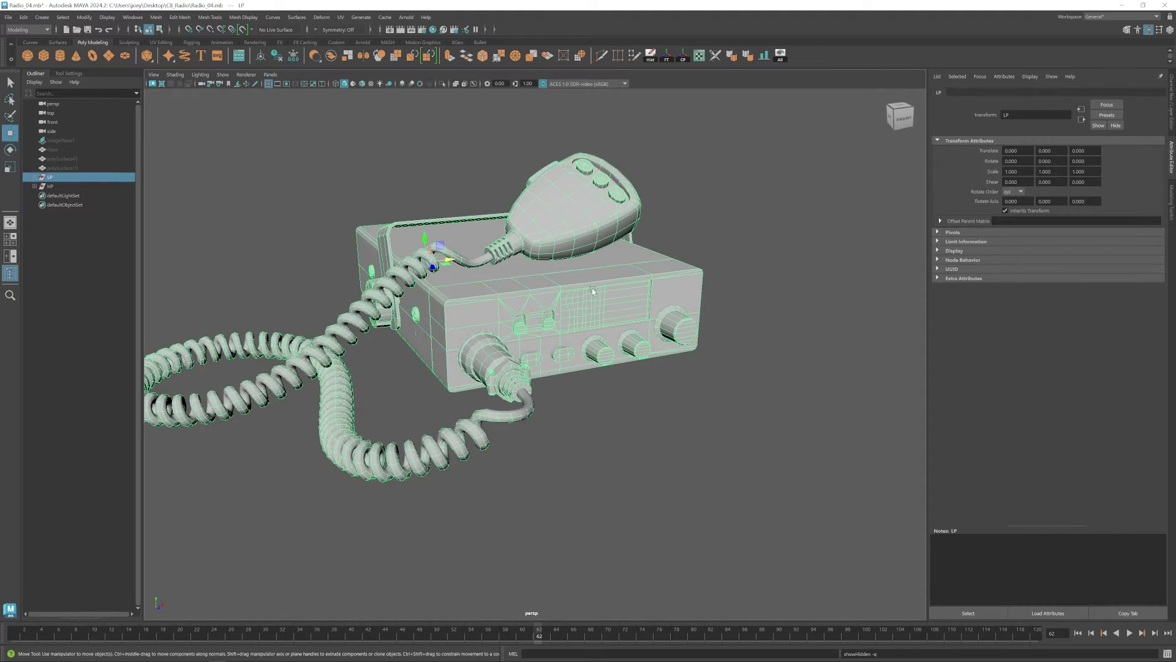
pyautogui.moveTo(593, 291)
pyautogui.keyDown('alt'); pyautogui.mouseDown()
pyautogui.moveTo(485, 286)
pyautogui.moveTo(588, 300)
pyautogui.mouseUp(); pyautogui.keyUp('alt')
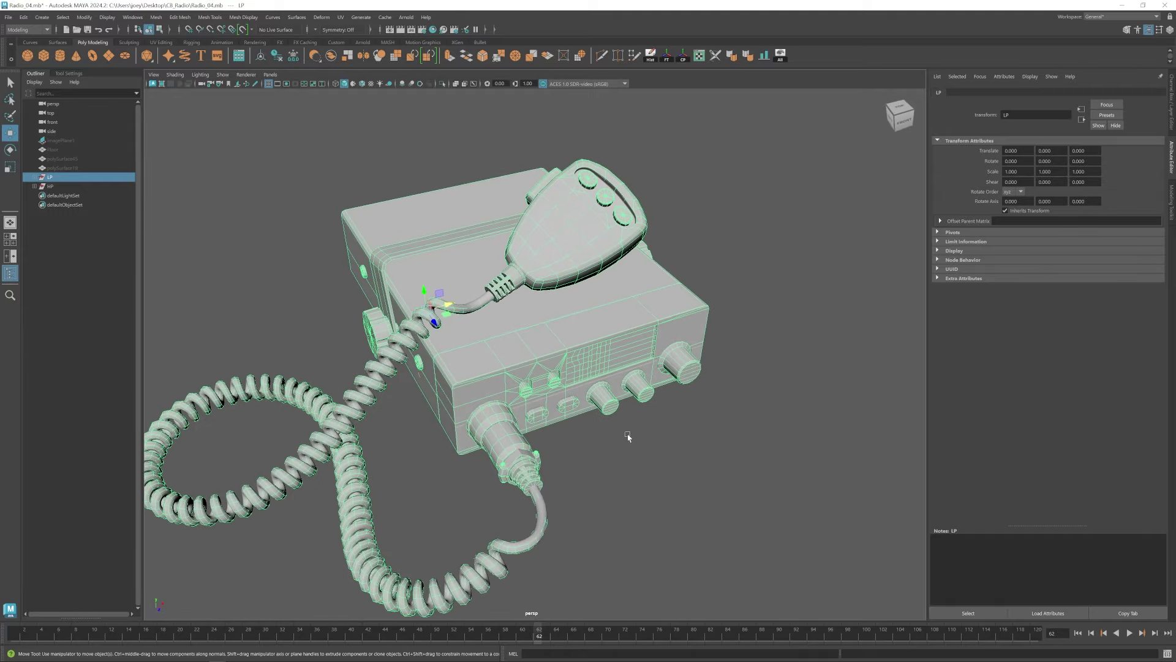
pyautogui.keyDown('alt'); pyautogui.moveTo(628, 435); pyautogui.dragTo(597, 416, button='middle'); pyautogui.keyUp('alt')
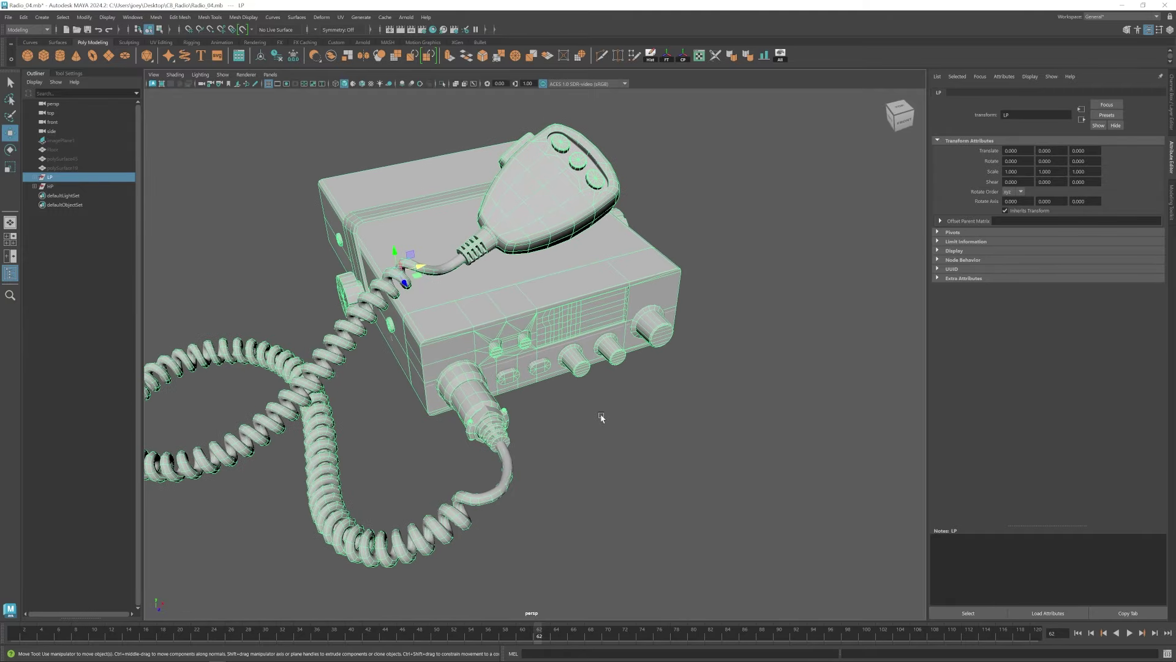
# Try moving the middle button of the low-poly microphone, and undo the move.
pyautogui.keyDown('alt'); pyautogui.moveTo(554, 291); pyautogui.dragTo(521, 414, button='middle'); pyautogui.keyUp('alt')
pyautogui.keyDown('alt'); pyautogui.moveTo(521, 415); pyautogui.dragTo(557, 332, button='right'); pyautogui.keyUp('alt')
pyautogui.scroll(5, 557, 331)
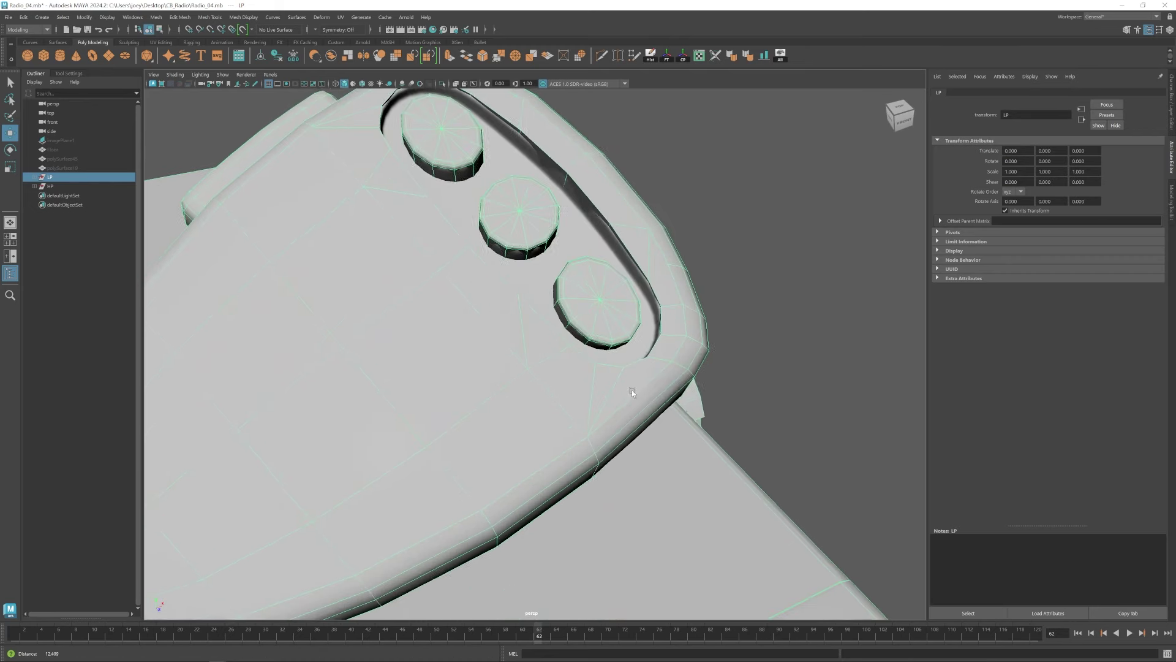
pyautogui.click(517, 228)
pyautogui.press('r')
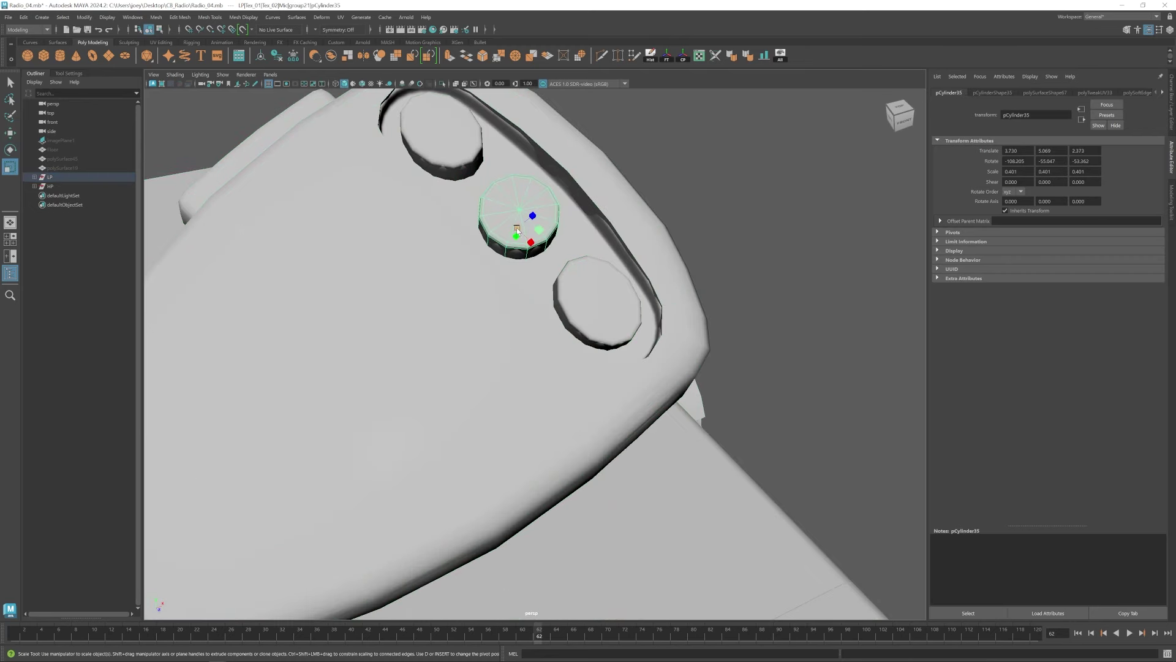
pyautogui.moveTo(517, 229); pyautogui.dragTo(522, 200)
pyautogui.press('w')
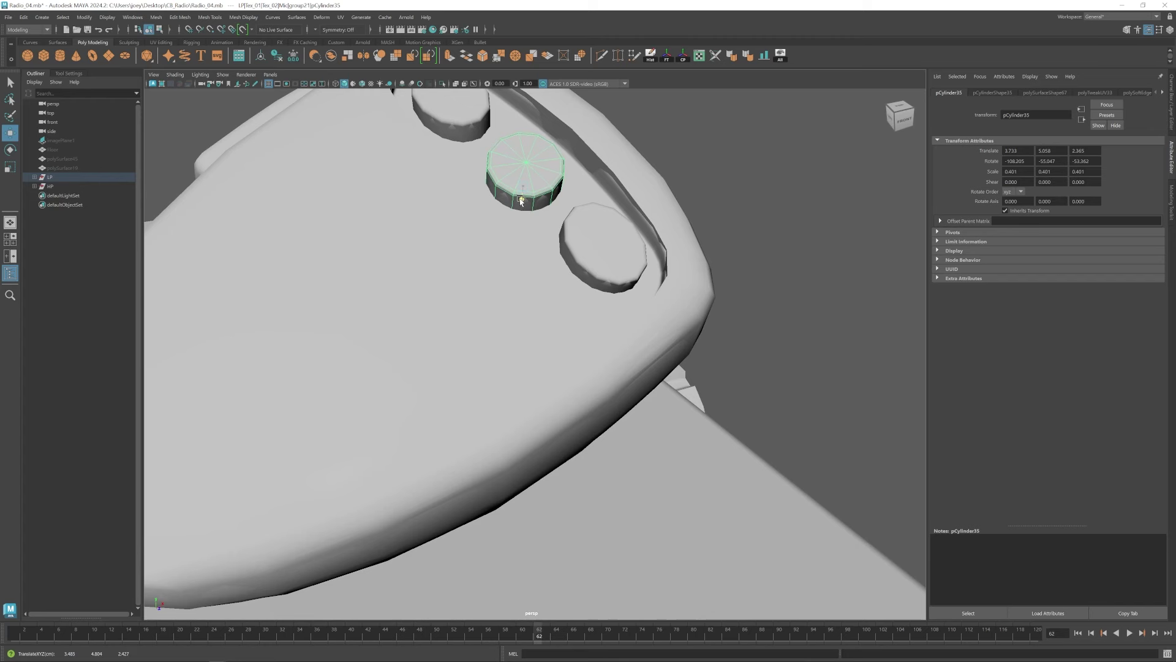
pyautogui.scroll(-5, 521, 202)
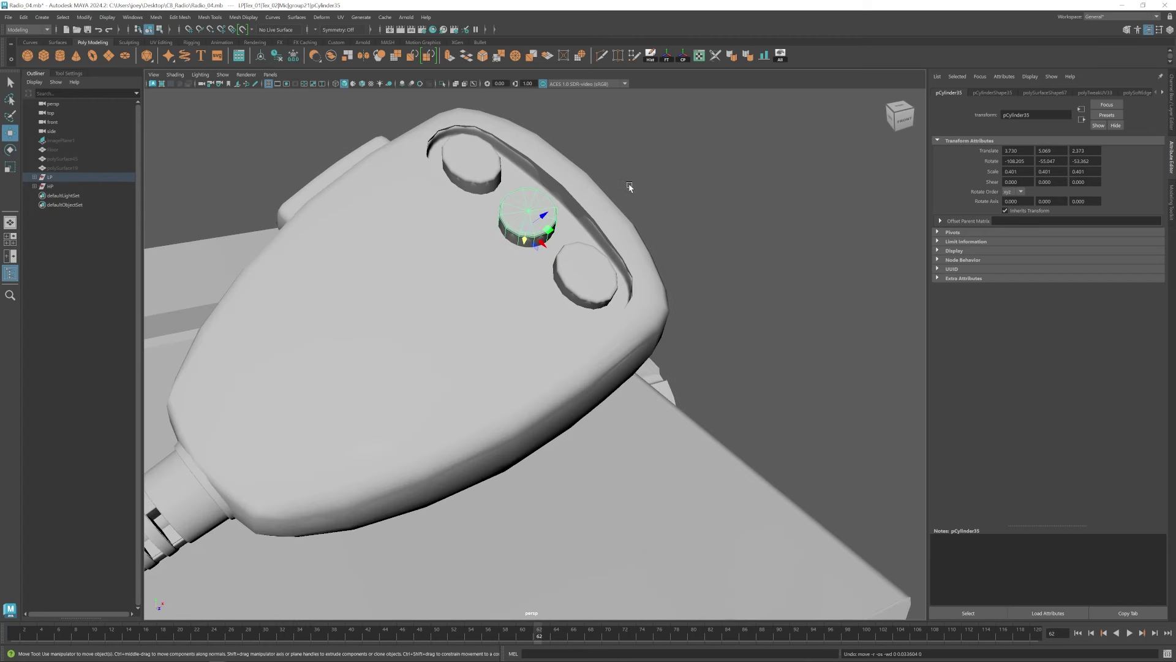
pyautogui.hotkey('ctrl', 'z')
pyautogui.click(627, 185)
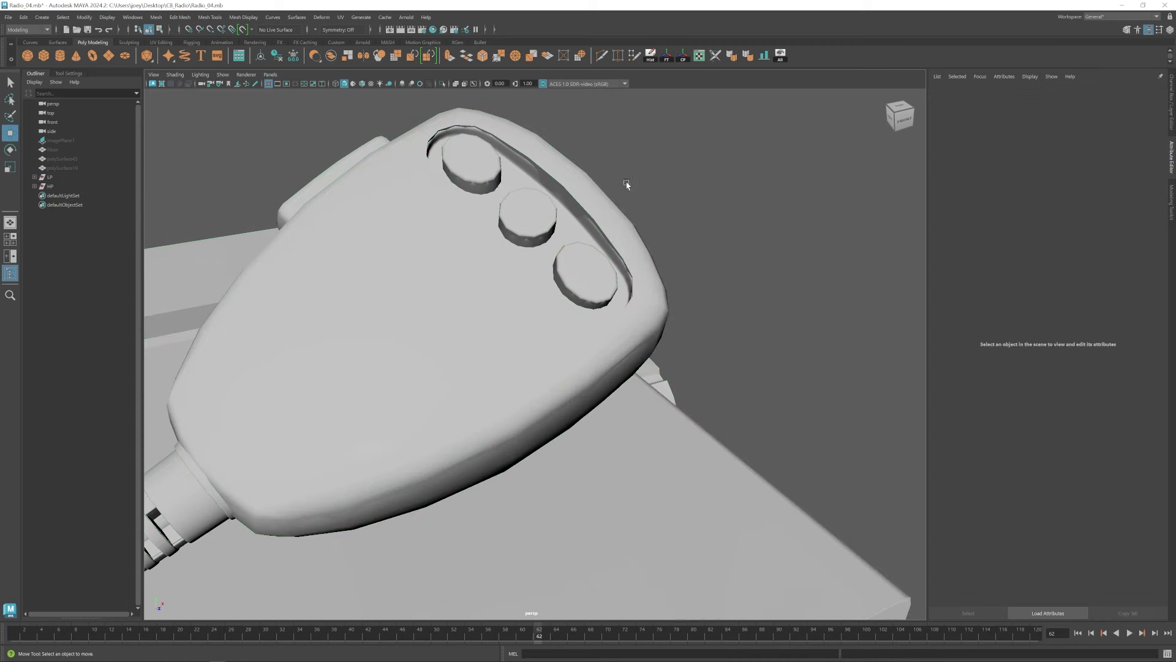
pyautogui.scroll(-8, 684, 326)
pyautogui.keyDown('alt'); pyautogui.moveTo(546, 330); pyautogui.dragTo(508, 336); pyautogui.keyUp('alt')
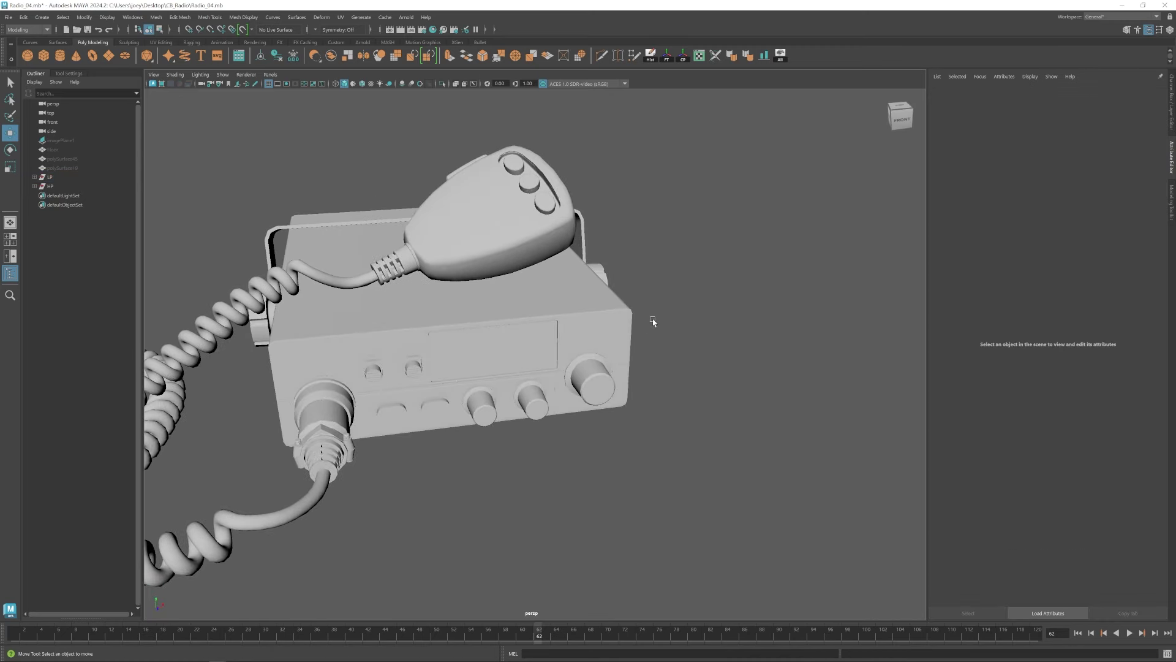
# Open the UV Editor and display the UV layout of the LP group.
pyautogui.moveTo(621, 325)
pyautogui.keyDown('alt'); pyautogui.mouseDown()
pyautogui.moveTo(475, 333)
pyautogui.moveTo(609, 331)
pyautogui.mouseUp(); pyautogui.keyUp('alt')
pyautogui.keyDown('alt'); pyautogui.moveTo(609, 331); pyautogui.dragTo(527, 320, button='right'); pyautogui.keyUp('alt')
pyautogui.scroll(-1, 526, 317)
pyautogui.click(699, 56)
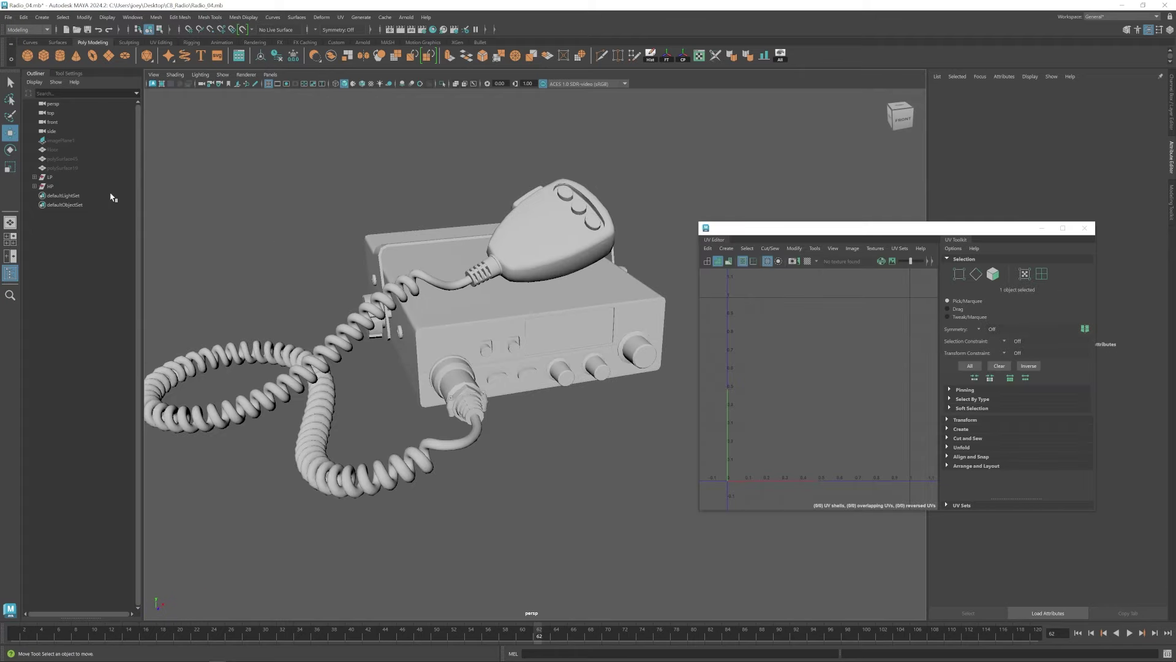
pyautogui.click(61, 177)
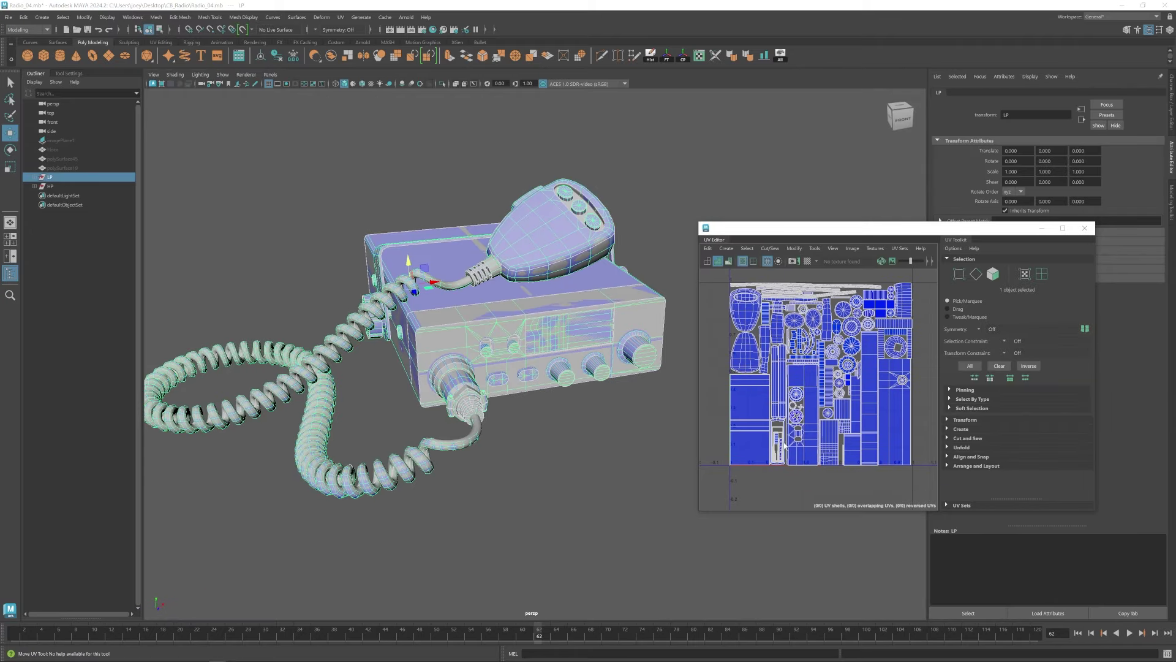
# Inspect the UV shells of the radio body and front cover in UV shell selection mode.
pyautogui.moveTo(749, 412); pyautogui.dragTo(720, 396, button='right')
pyautogui.click(749, 409)
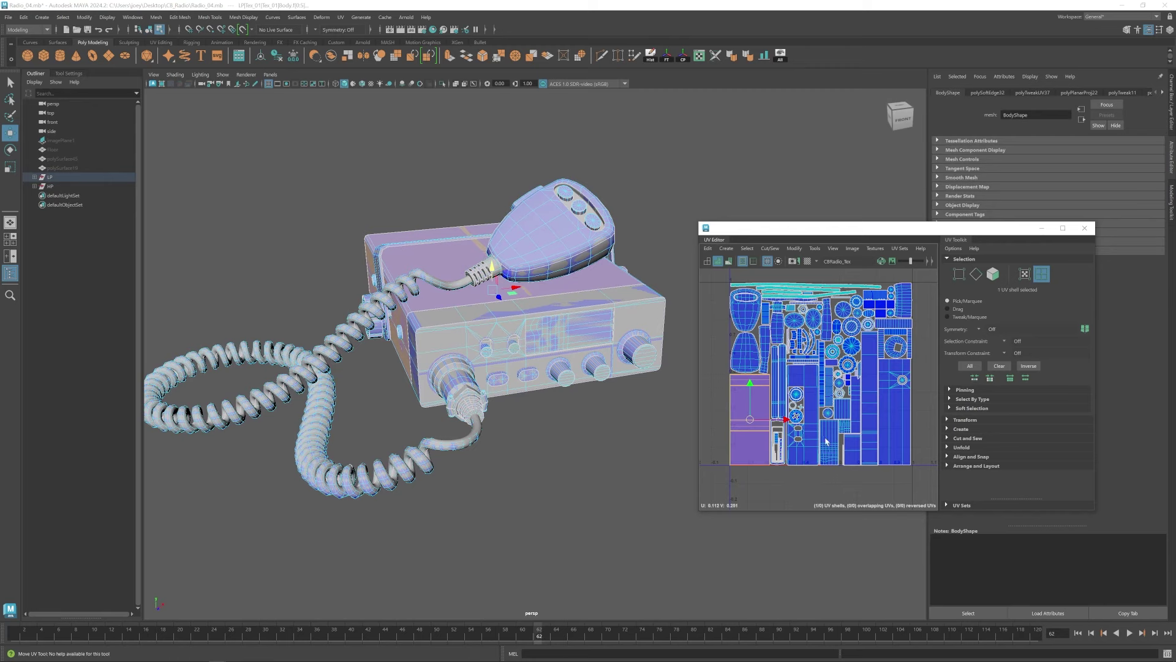
pyautogui.click(812, 394)
pyautogui.keyDown('alt'); pyautogui.moveTo(513, 387); pyautogui.dragTo(478, 356); pyautogui.keyUp('alt')
pyautogui.scroll(4, 434, 322)
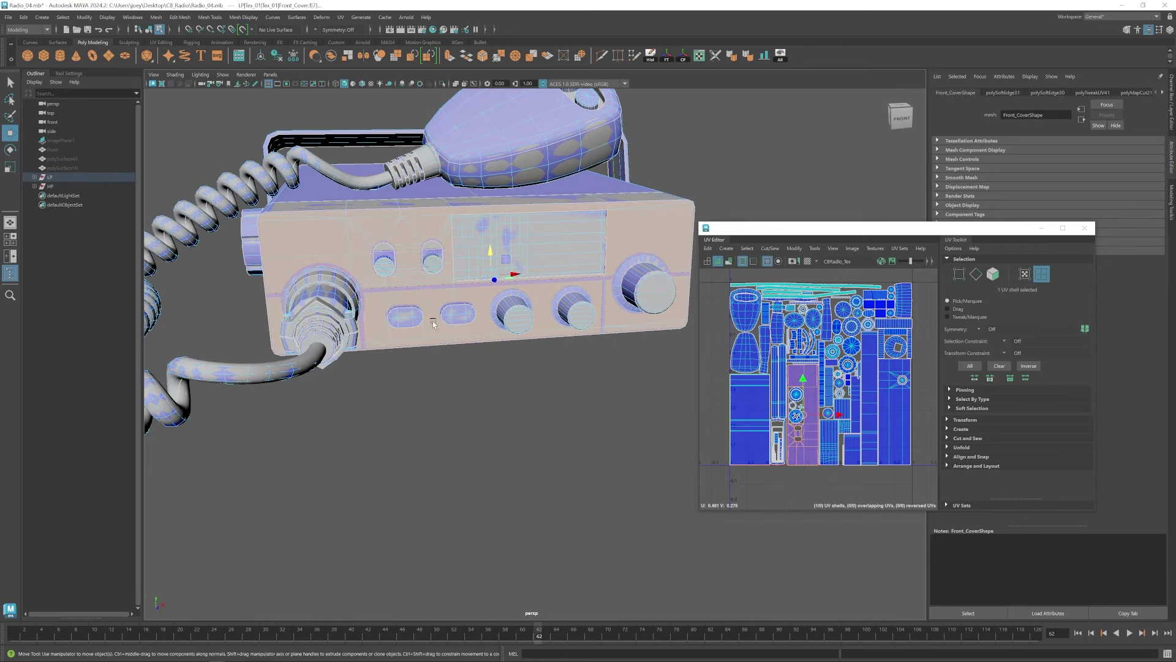
pyautogui.hotkey('ctrl', 'F11')
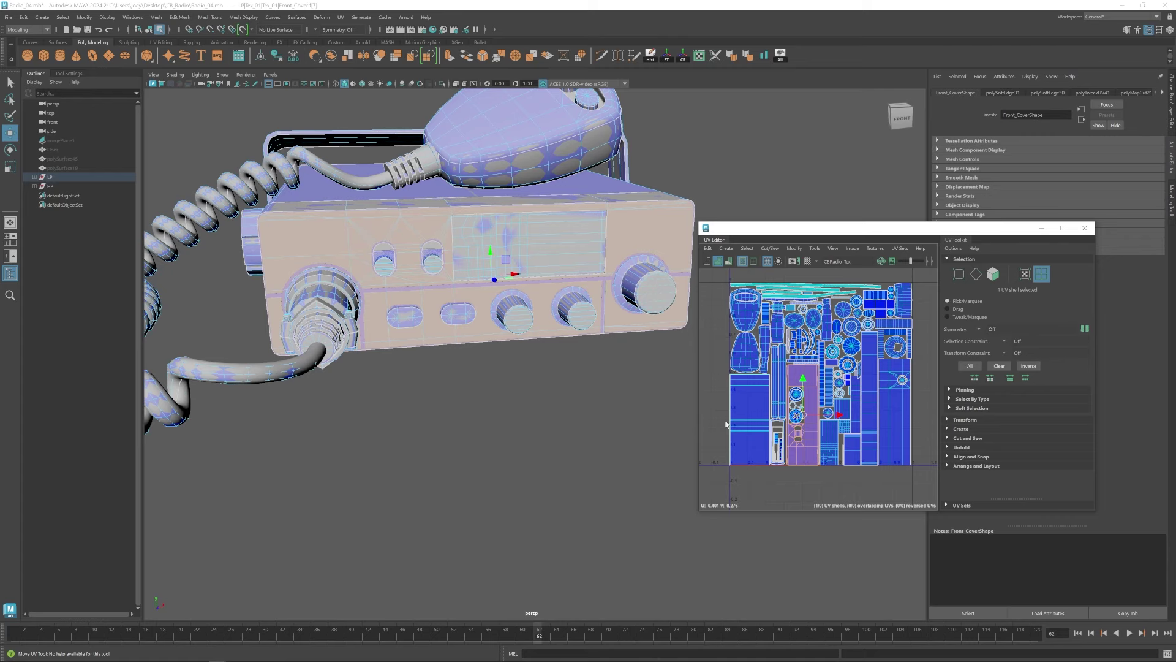
pyautogui.click(746, 486)
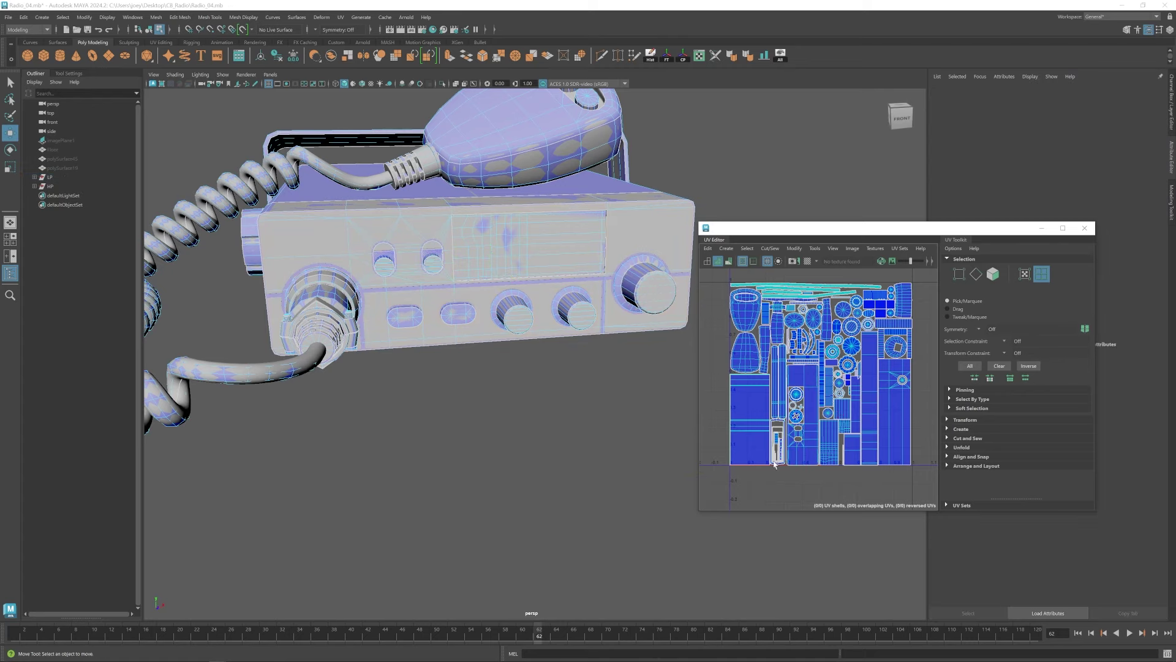
# Compare the UV layouts of the whole LP and HP groups in object mode and close the UV Editor.
pyautogui.scroll(-3, 469, 337)
pyautogui.keyDown('alt'); pyautogui.moveTo(413, 347); pyautogui.dragTo(539, 371); pyautogui.keyUp('alt')
pyautogui.scroll(-2, 539, 367)
pyautogui.moveTo(552, 349); pyautogui.dragTo(718, 156, button='right')
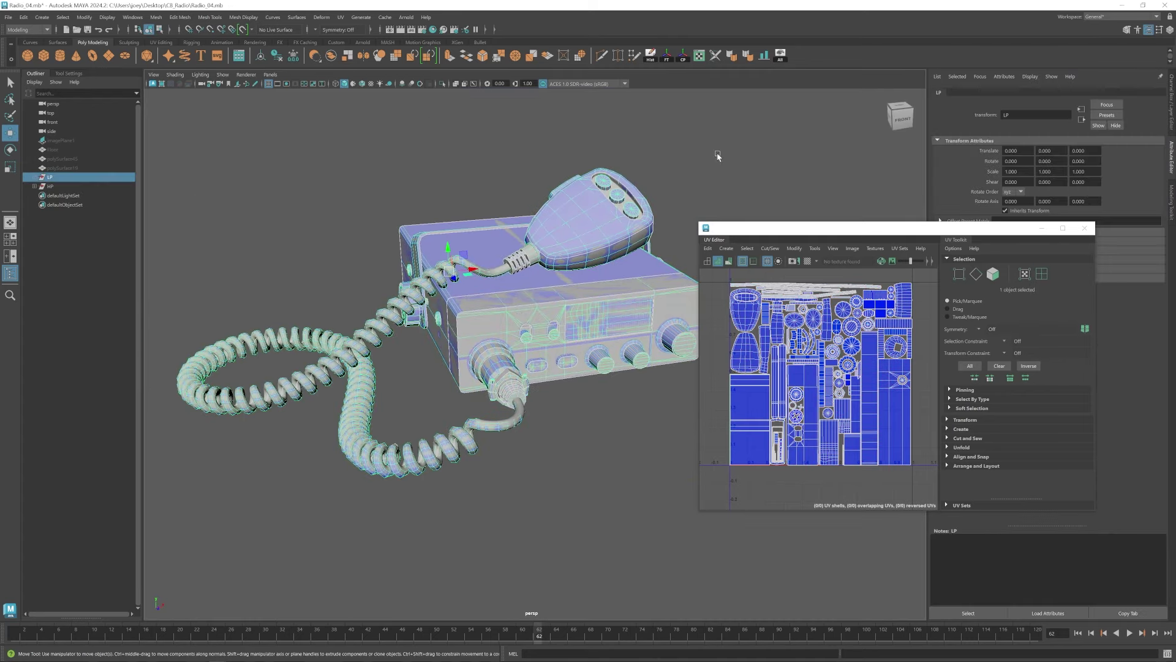
pyautogui.keyDown('alt'); pyautogui.moveTo(660, 178); pyautogui.dragTo(573, 174); pyautogui.keyUp('alt')
pyautogui.click(317, 176)
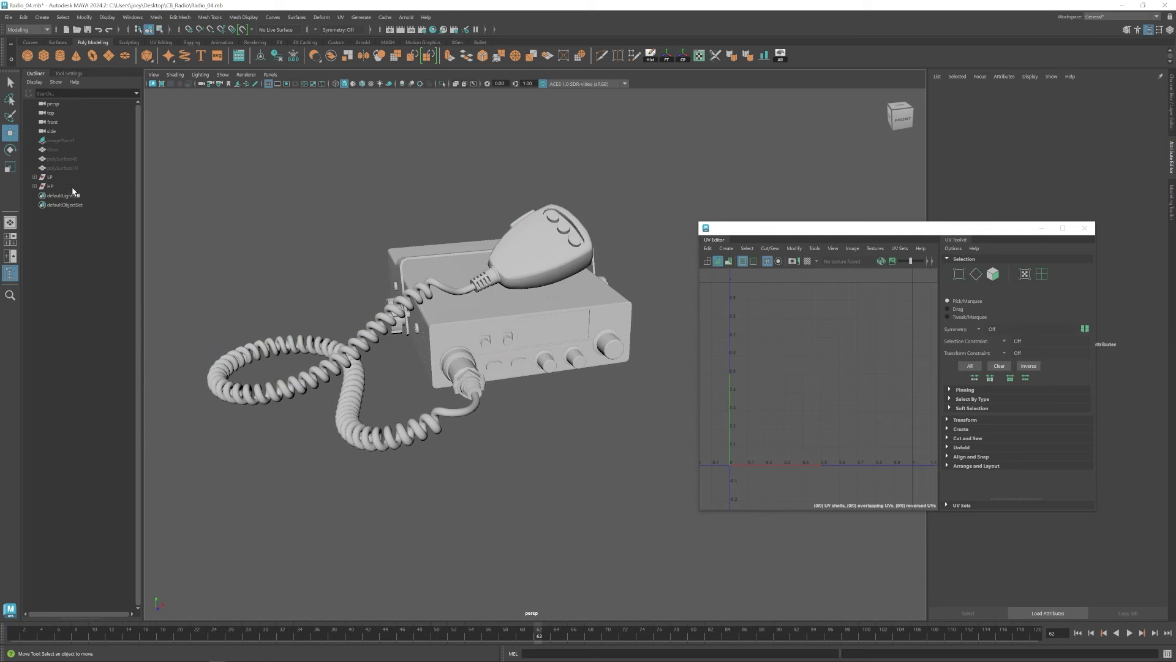
pyautogui.click(53, 178)
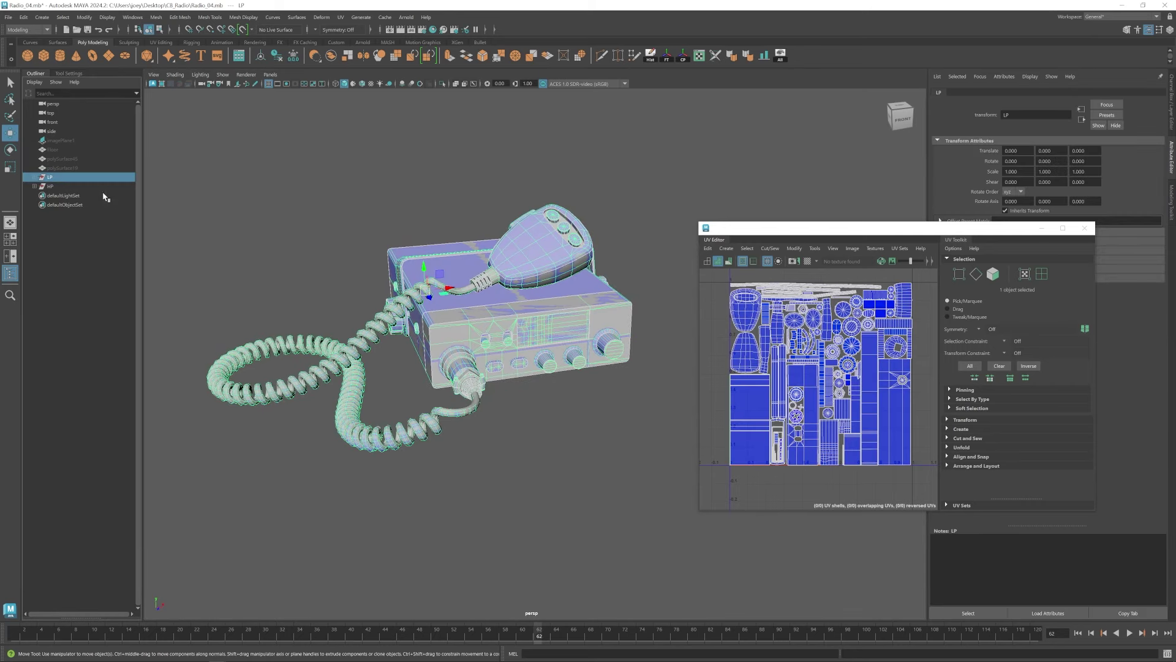
pyautogui.click(53, 188)
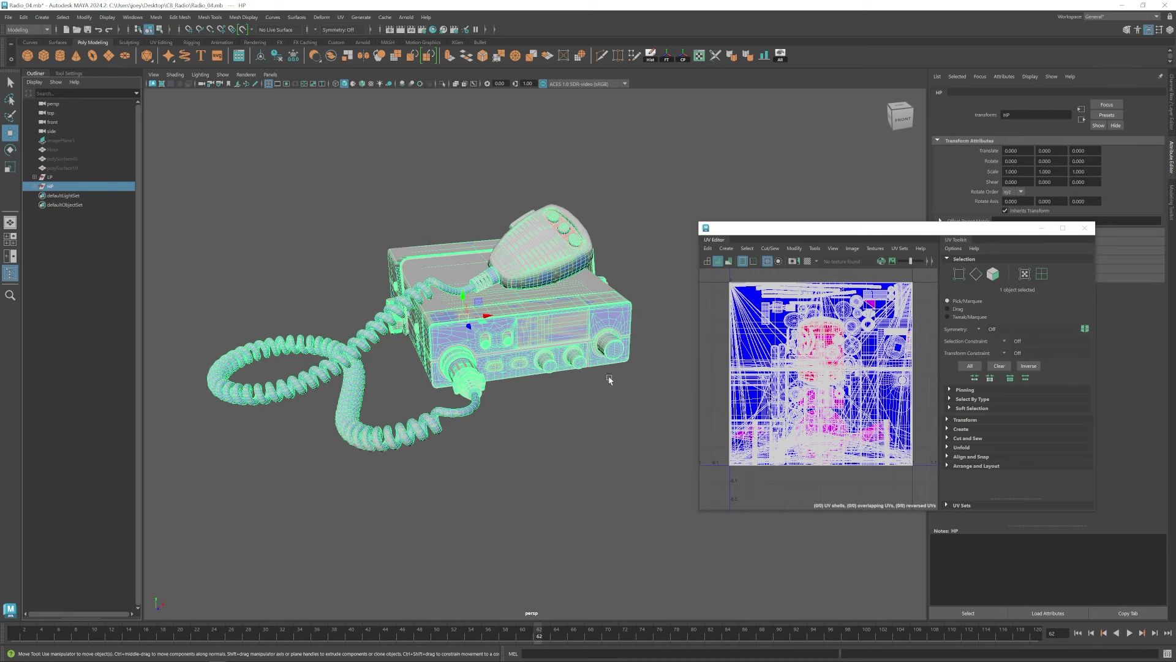
pyautogui.click(1084, 228)
pyautogui.click(710, 237)
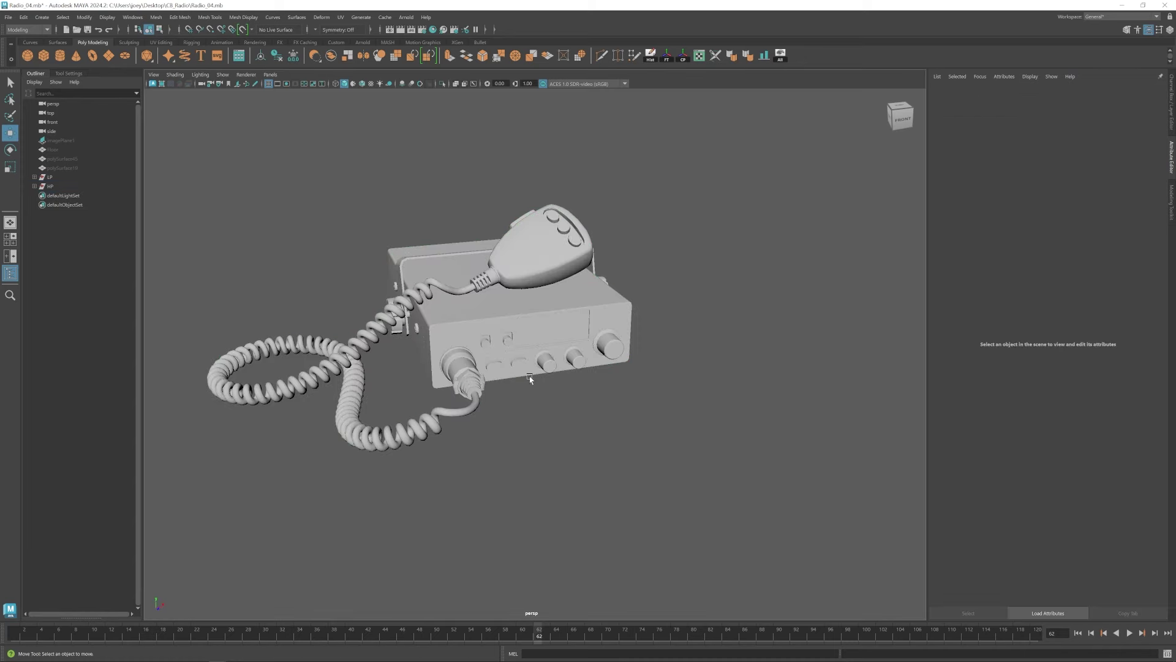
# Select the LP group and turn on the Poly Count heads-up display.
pyautogui.keyDown('alt'); pyautogui.moveTo(530, 380); pyautogui.dragTo(531, 536); pyautogui.keyUp('alt')
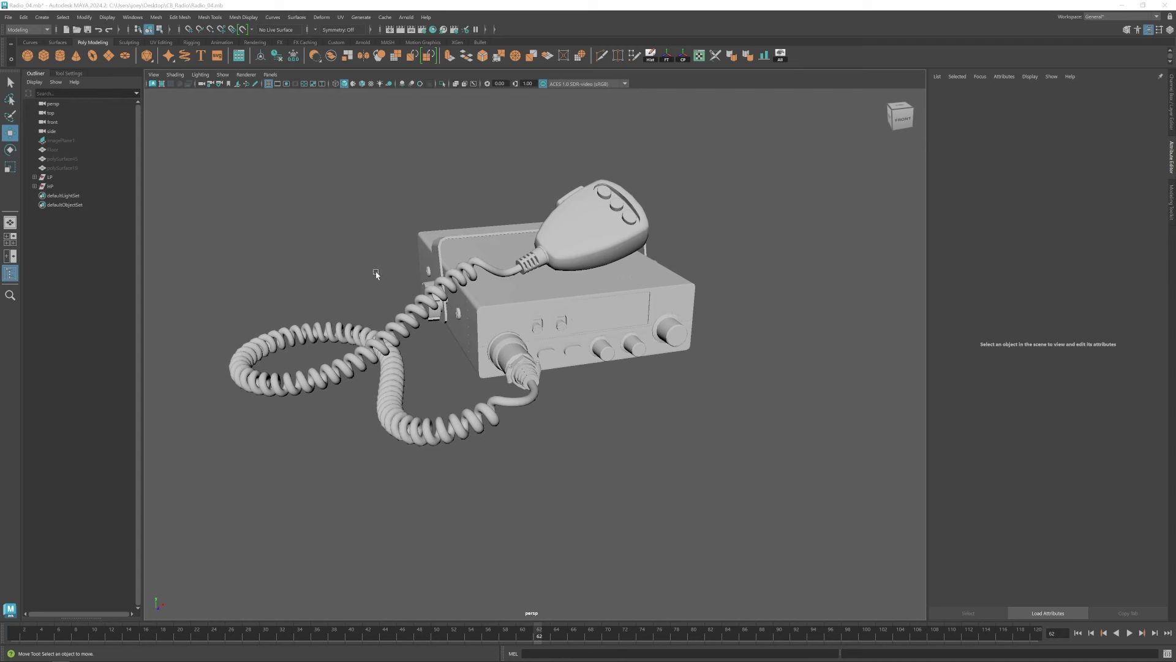
pyautogui.click(51, 179)
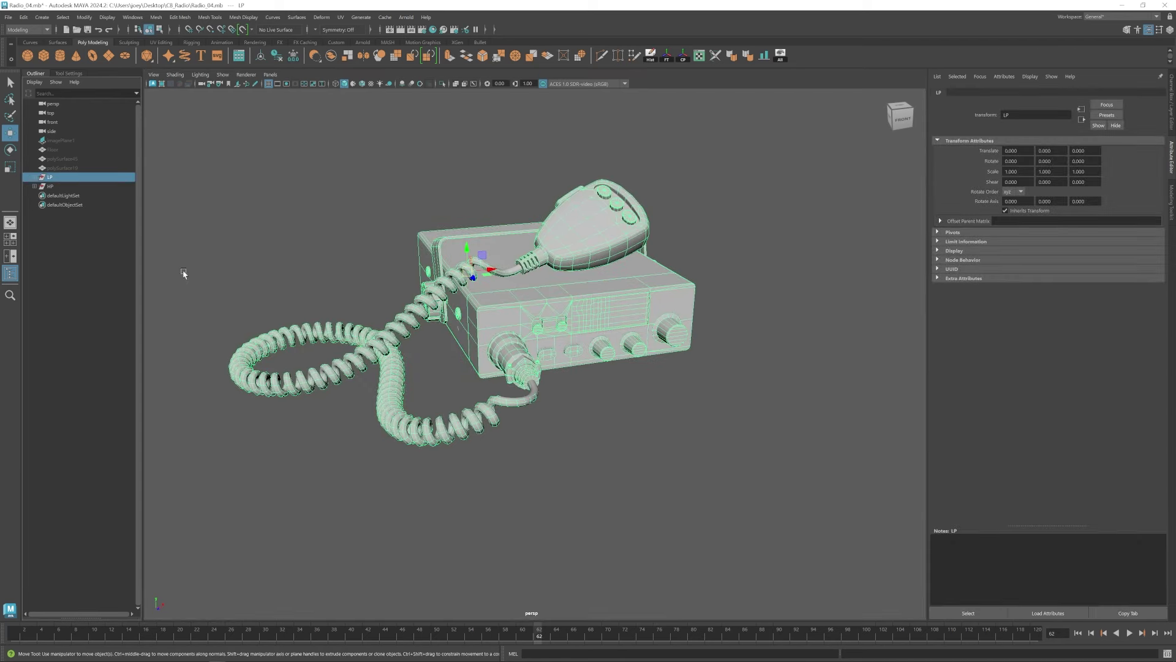
pyautogui.click(105, 18)
pyautogui.moveTo(158, 54)
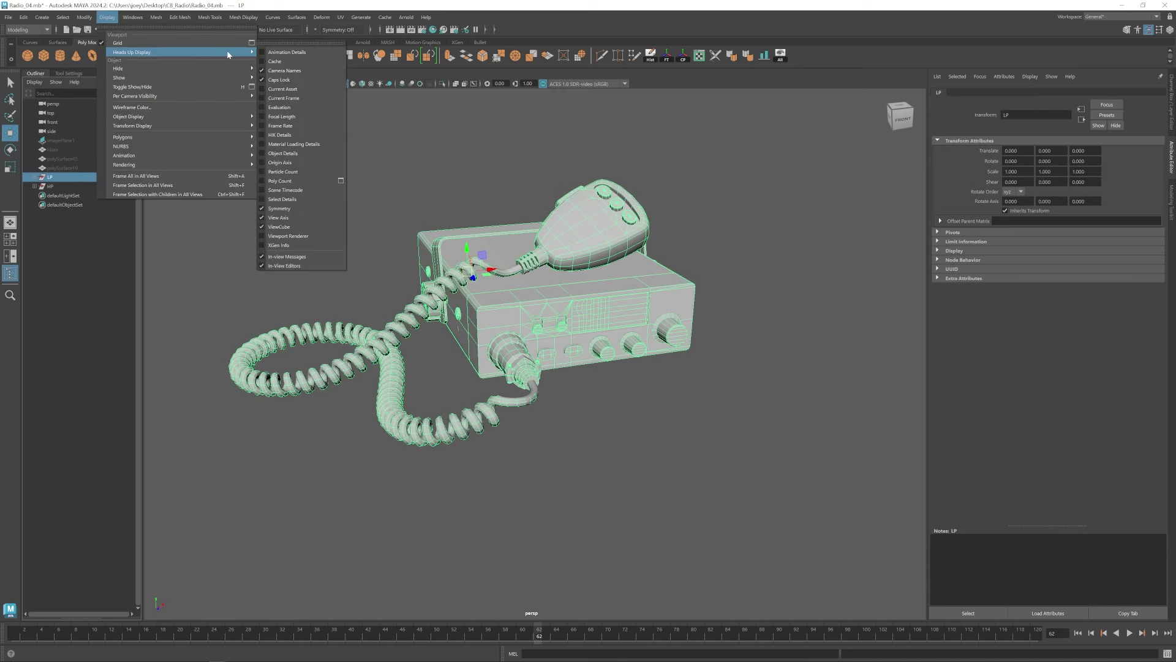
pyautogui.click(279, 182)
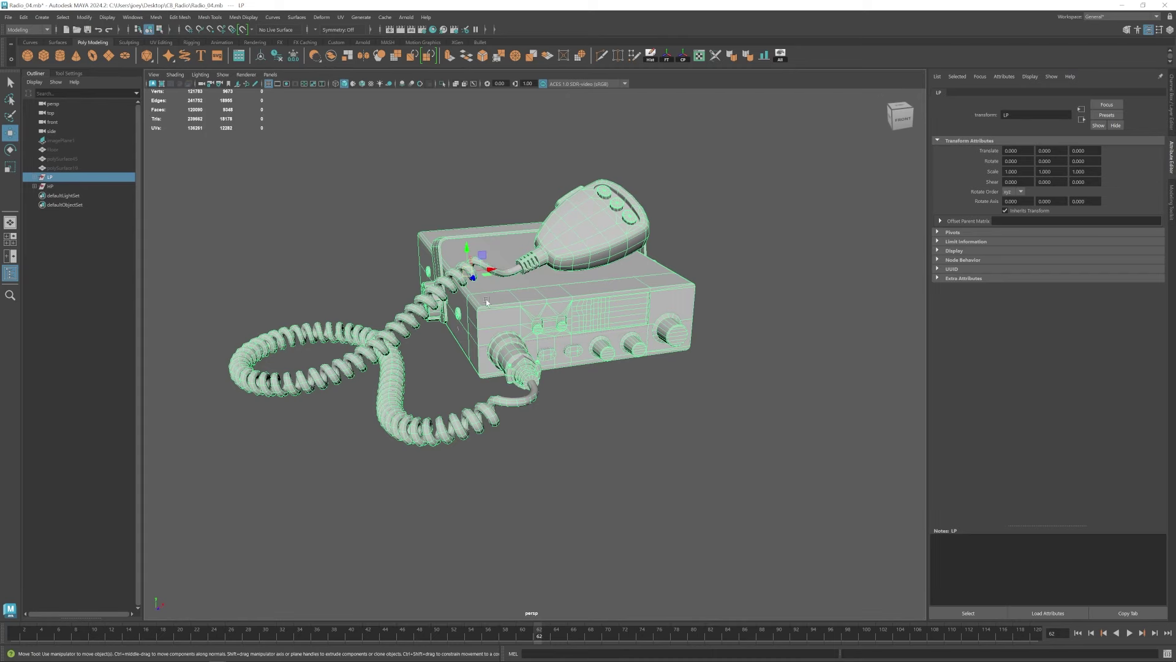
# Move the LP group along the X axis so it stands beside the high-poly radio.
pyautogui.moveTo(489, 272); pyautogui.dragTo(785, 246)
pyautogui.keyDown('alt'); pyautogui.moveTo(600, 202); pyautogui.dragTo(429, 245, button='middle'); pyautogui.keyUp('alt')
pyautogui.keyDown('alt'); pyautogui.moveTo(429, 245); pyautogui.dragTo(337, 196, button='right'); pyautogui.keyUp('alt')
pyautogui.scroll(2, 336, 196)
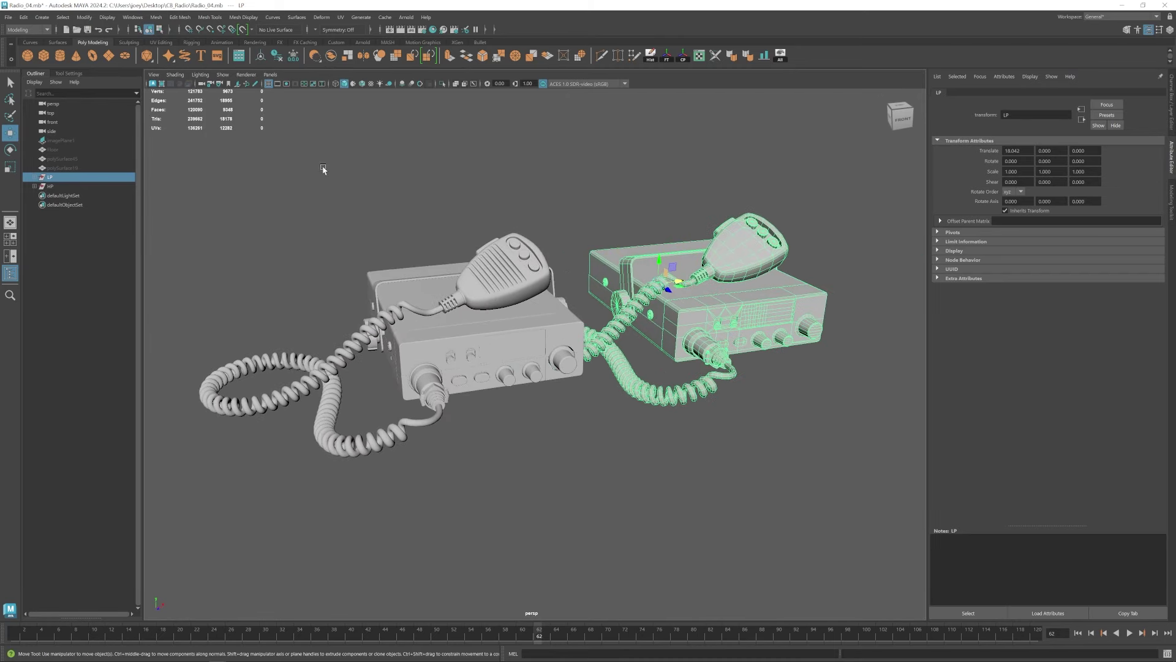
# Check the polygon counts of the low-poly coiled wire and of the remaining low-poly radio parts separately.
pyautogui.click(640, 405)
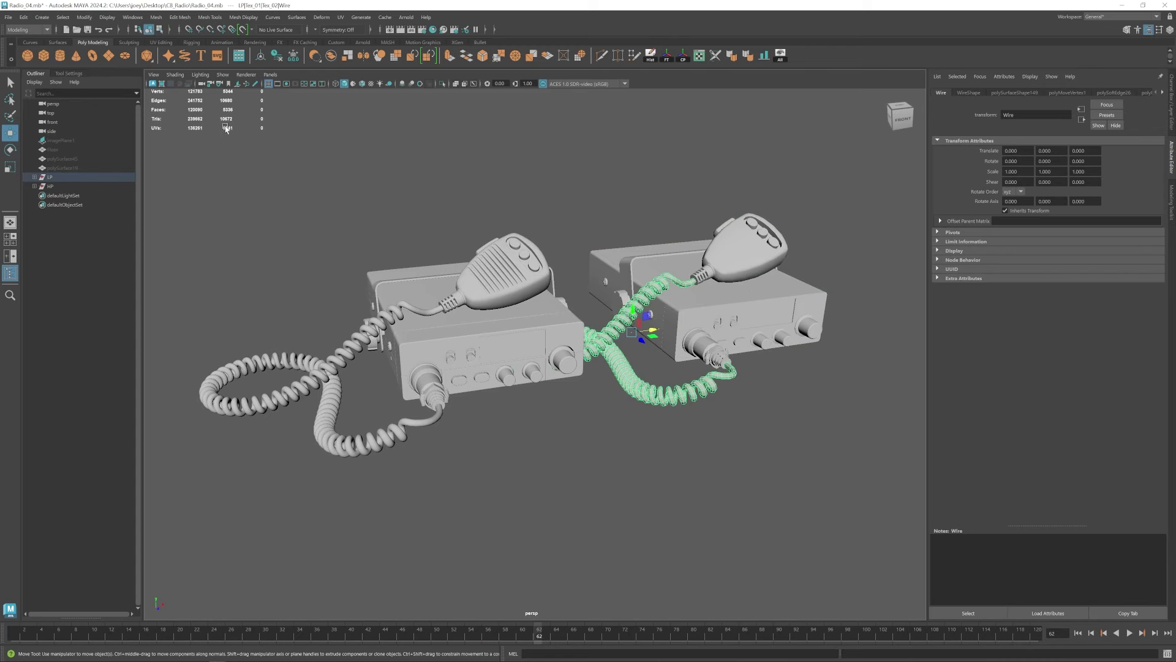
pyautogui.keyDown('alt'); pyautogui.moveTo(686, 319); pyautogui.dragTo(576, 311, button='middle'); pyautogui.keyUp('alt')
pyautogui.moveTo(732, 165); pyautogui.dragTo(499, 358)
pyautogui.keyDown('alt'); pyautogui.moveTo(333, 381); pyautogui.dragTo(439, 389, button='middle'); pyautogui.keyUp('alt')
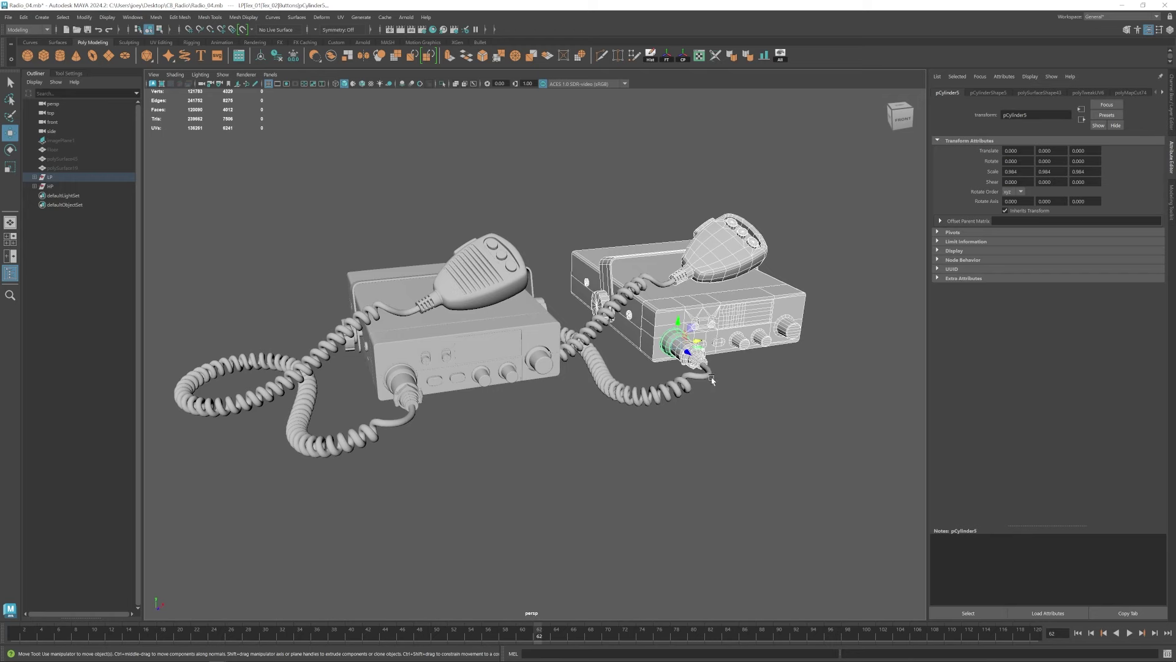
# Examine the low-poly radio's front up close and check the polygon count of its screen mesh.
pyautogui.keyDown('alt'); pyautogui.moveTo(730, 376); pyautogui.dragTo(617, 392, button='middle'); pyautogui.keyUp('alt')
pyautogui.keyDown('alt'); pyautogui.moveTo(617, 392); pyautogui.dragTo(727, 364, button='right'); pyautogui.keyUp('alt')
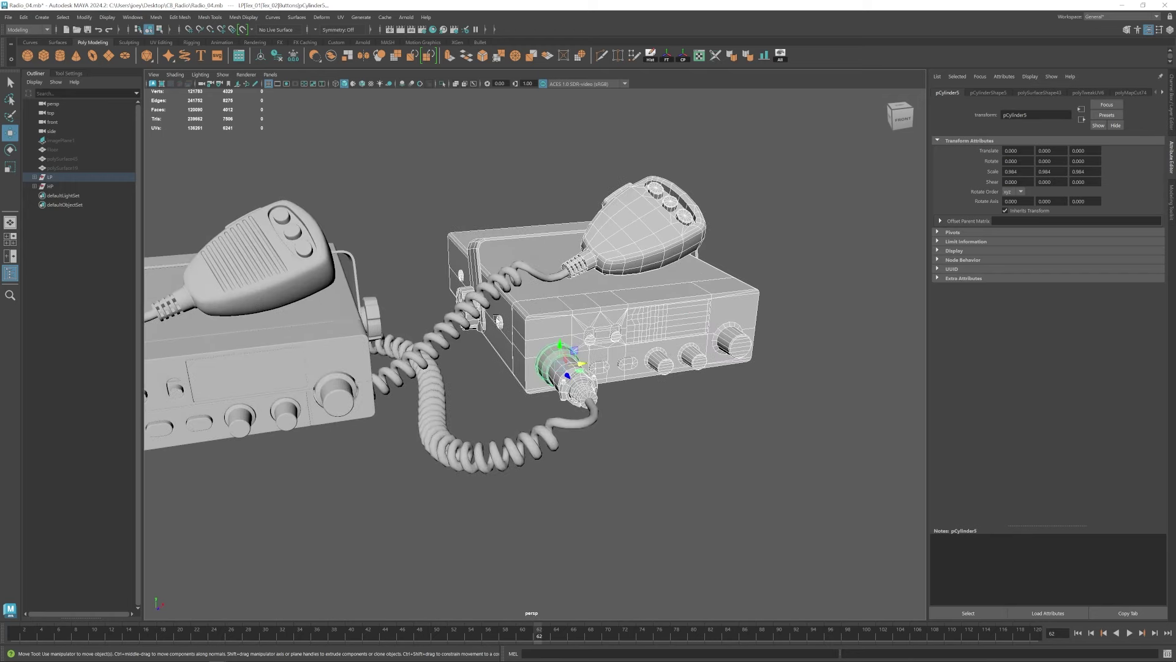
pyautogui.scroll(3, 500, 320)
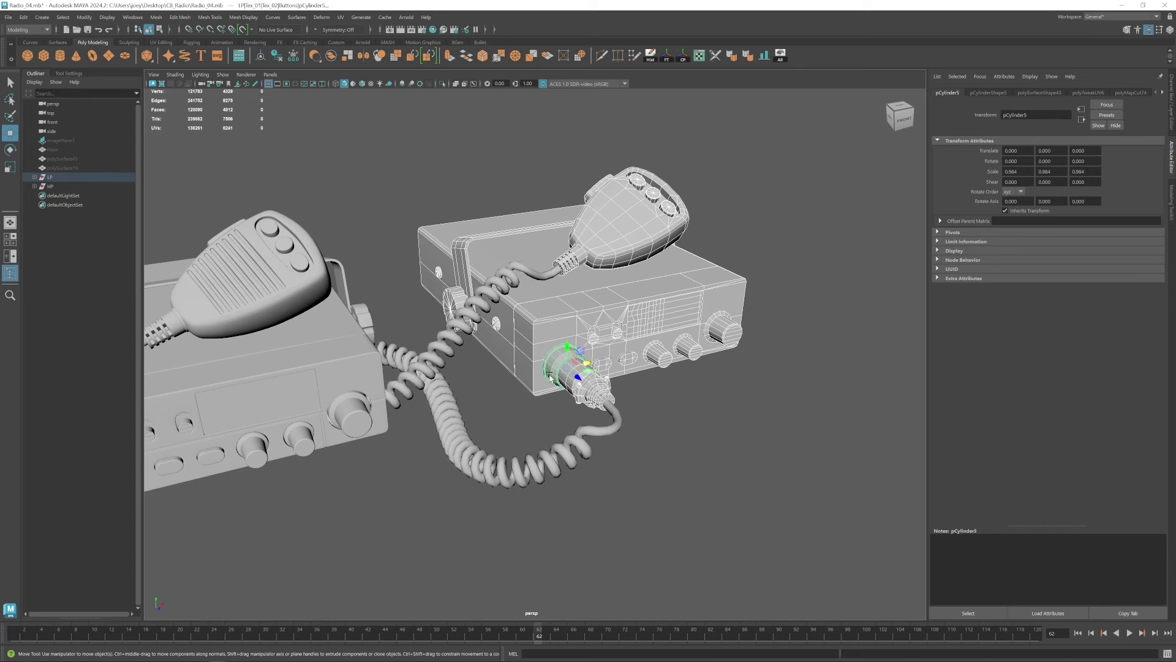
pyautogui.scroll(3, 525, 381)
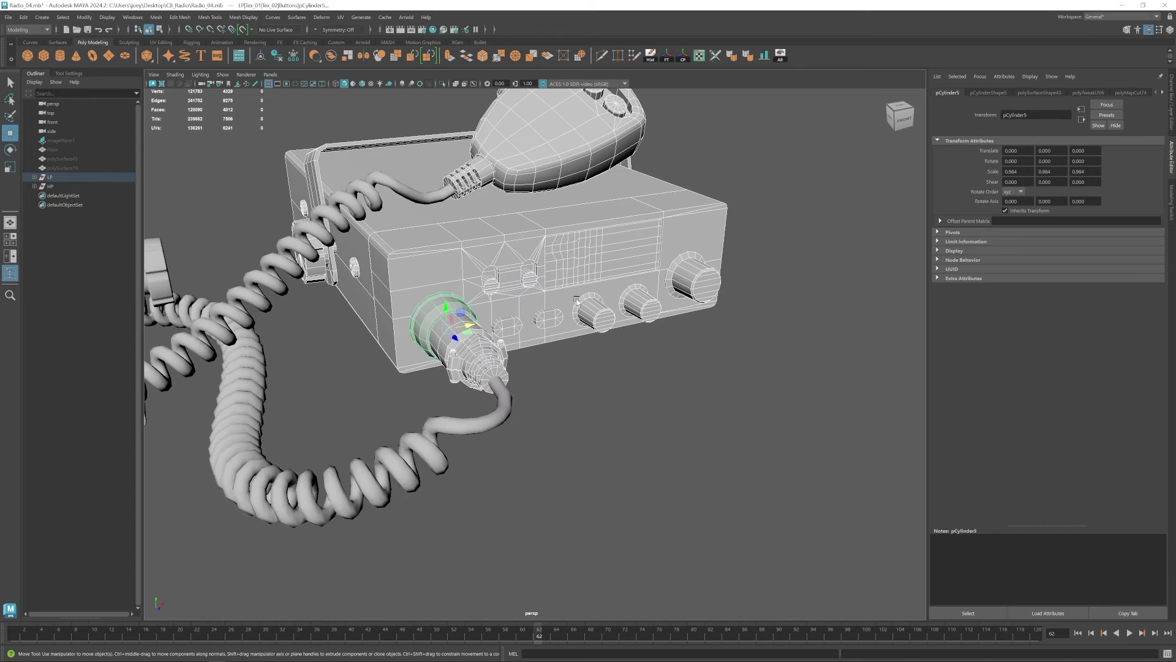
pyautogui.click(608, 256)
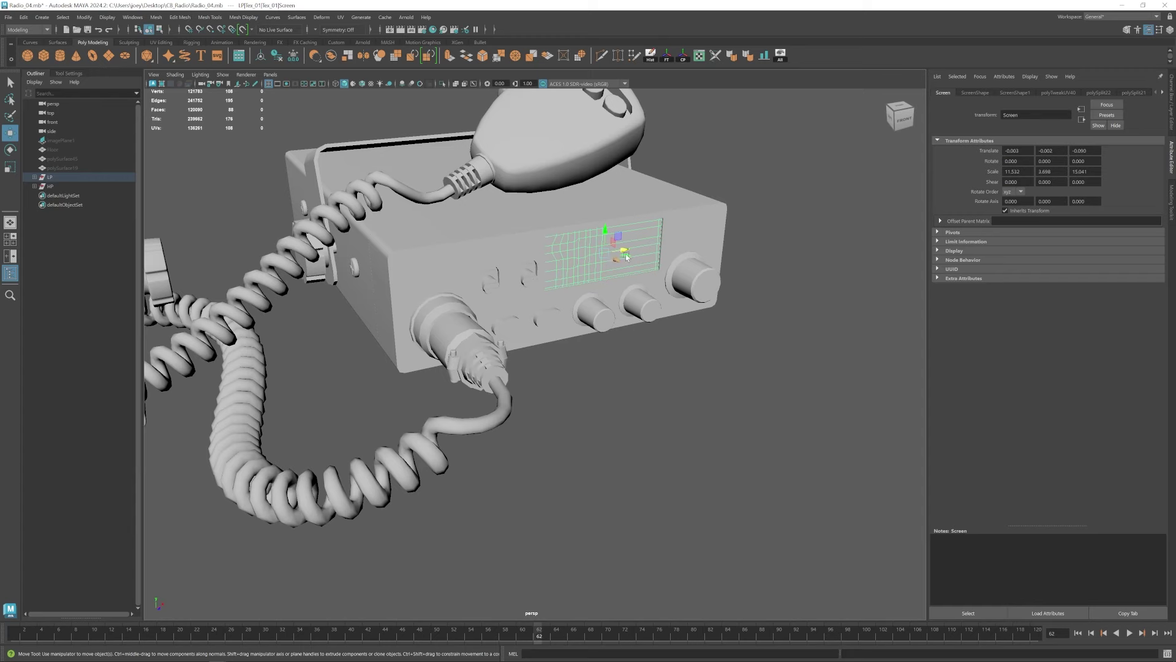
pyautogui.keyDown('alt'); pyautogui.moveTo(625, 346); pyautogui.dragTo(501, 350); pyautogui.keyUp('alt')
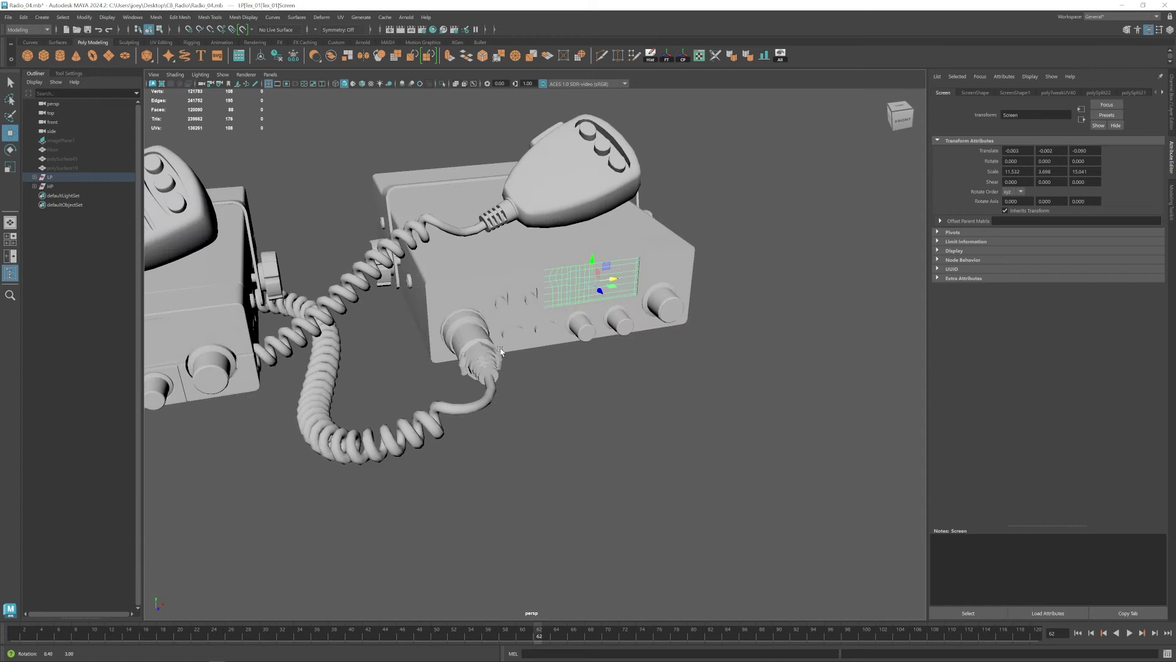
pyautogui.keyDown('alt'); pyautogui.moveTo(648, 319); pyautogui.dragTo(714, 322); pyautogui.keyUp('alt')
pyautogui.click(615, 436)
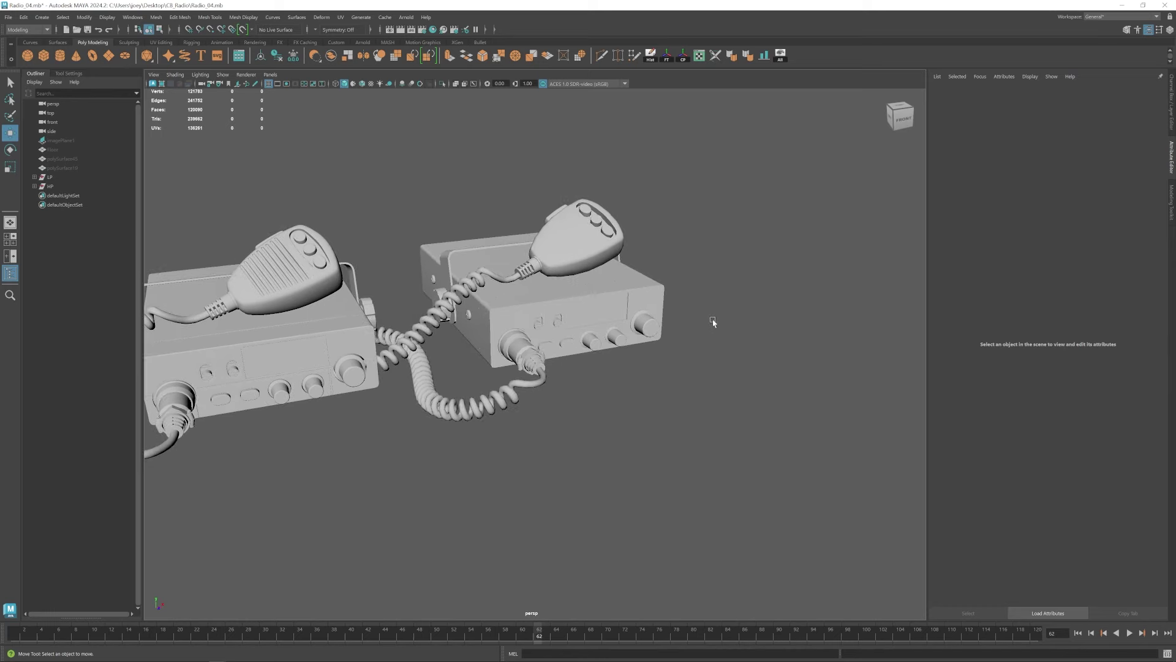
# Recheck the polygon count of the low-poly coiled wire and bring the high-poly radio into view for comparison.
pyautogui.moveTo(723, 168); pyautogui.dragTo(440, 436)
pyautogui.click(449, 397)
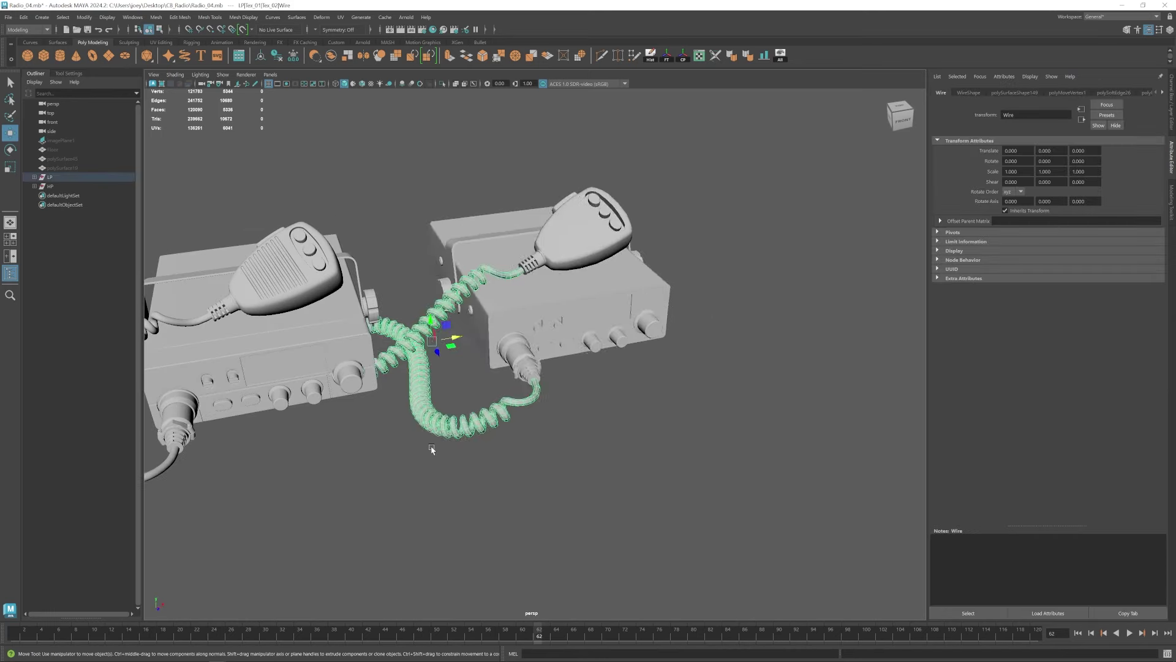
pyautogui.keyDown('alt'); pyautogui.moveTo(433, 448); pyautogui.dragTo(478, 424, button='middle'); pyautogui.keyUp('alt')
pyautogui.keyDown('alt'); pyautogui.moveTo(478, 424); pyautogui.dragTo(475, 418); pyautogui.keyUp('alt')
pyautogui.keyDown('alt'); pyautogui.moveTo(371, 449); pyautogui.dragTo(538, 432, button='middle'); pyautogui.keyUp('alt')
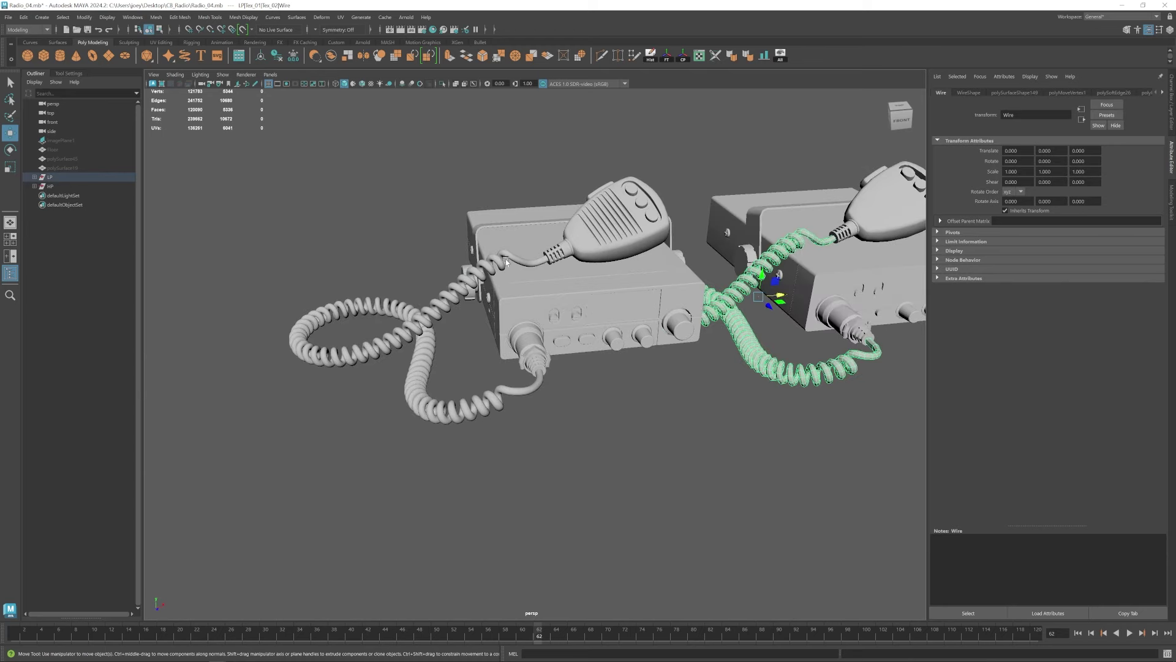
# Check the polygon counts of the high-poly coiled wire and of the whole HP group.
pyautogui.keyDown('alt'); pyautogui.moveTo(485, 370); pyautogui.dragTo(525, 343); pyautogui.keyUp('alt')
pyautogui.keyDown('alt'); pyautogui.moveTo(526, 347); pyautogui.dragTo(580, 393, button='right'); pyautogui.keyUp('alt')
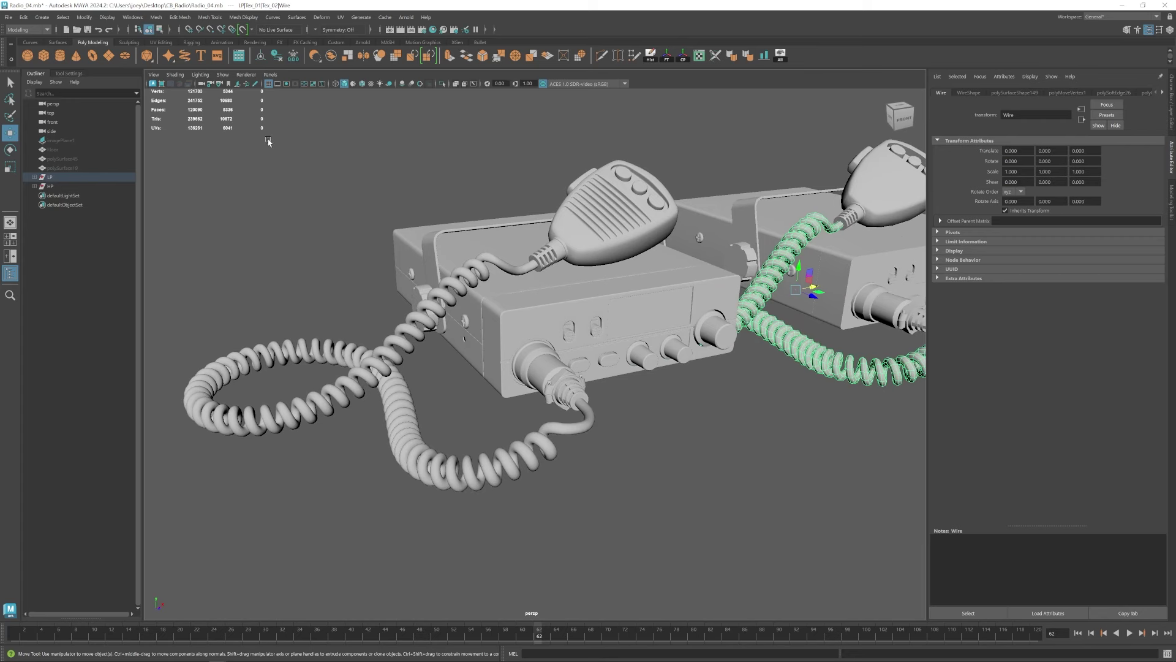
pyautogui.click(306, 387)
pyautogui.keyDown('alt'); pyautogui.moveTo(654, 405); pyautogui.dragTo(601, 402, button='right'); pyautogui.keyUp('alt')
pyautogui.click(724, 384)
pyautogui.keyDown('alt'); pyautogui.moveTo(725, 383); pyautogui.dragTo(631, 410); pyautogui.keyUp('alt')
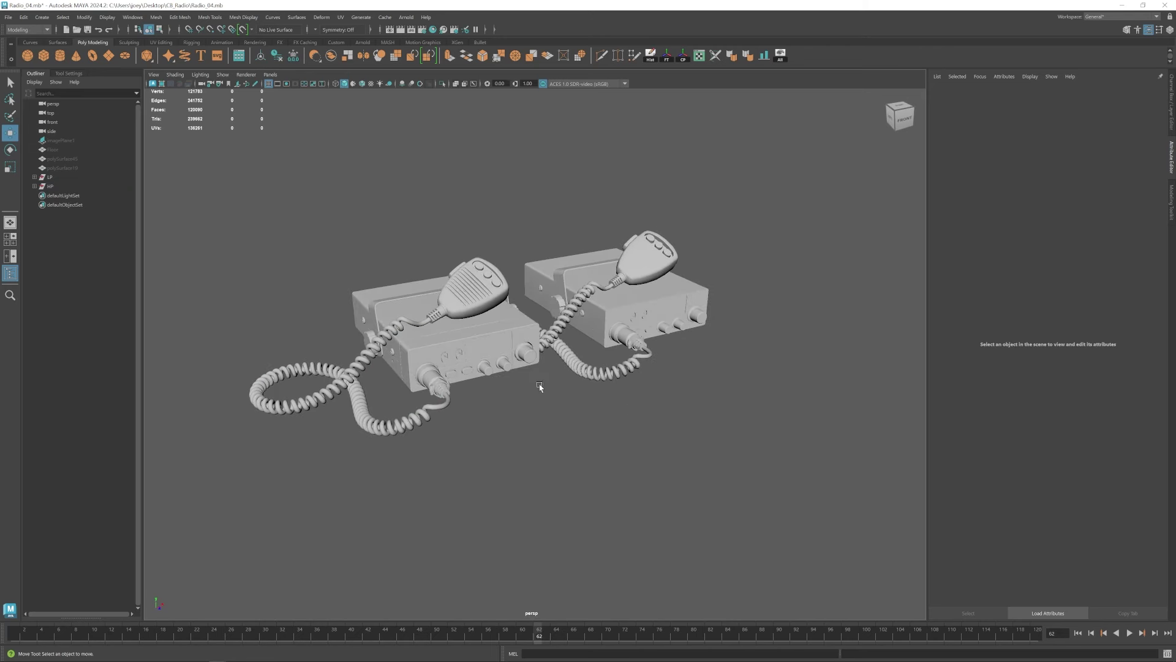
pyautogui.click(42, 186)
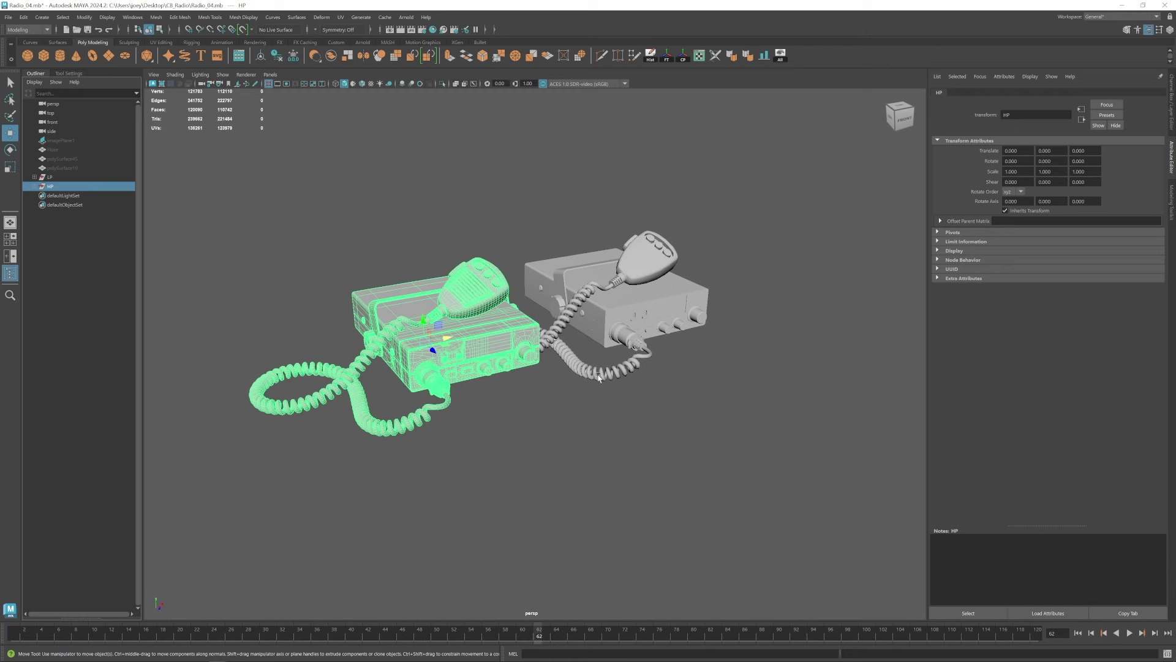
pyautogui.click(396, 193)
# Undo the recent selections and the sideways move of the LP group.
pyautogui.hotkey('ctrl', 'z')
pyautogui.hotkey('ctrl', 'z')
pyautogui.hotkey('ctrl', 'z')
pyautogui.hotkey('ctrl', 'z')
pyautogui.hotkey('ctrl', 'z')
pyautogui.hotkey('ctrl', 'z')
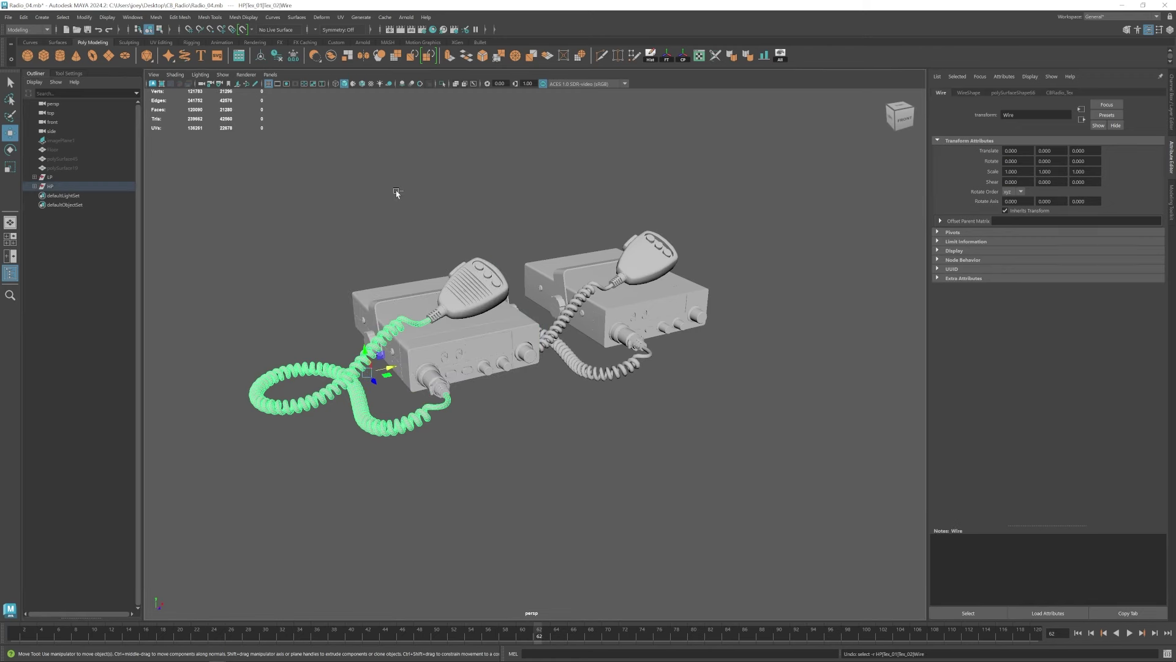
pyautogui.hotkey('ctrl', 'z')
pyautogui.hotkey('ctrl', 'z')
pyautogui.hotkey('ctrl', 'z')
pyautogui.hotkey('ctrl', 'z')
pyautogui.hotkey('ctrl', 'z')
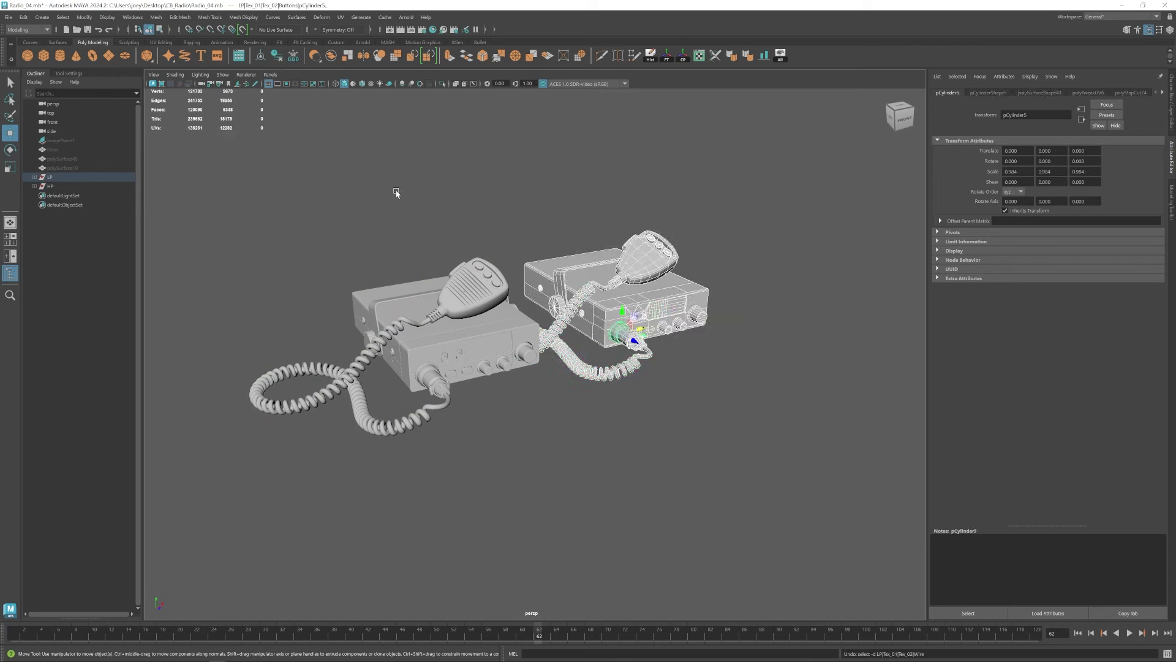
pyautogui.hotkey('ctrl', 'z')
pyautogui.hotkey('ctrl', 'z')
pyautogui.hotkey('ctrl', 'z')
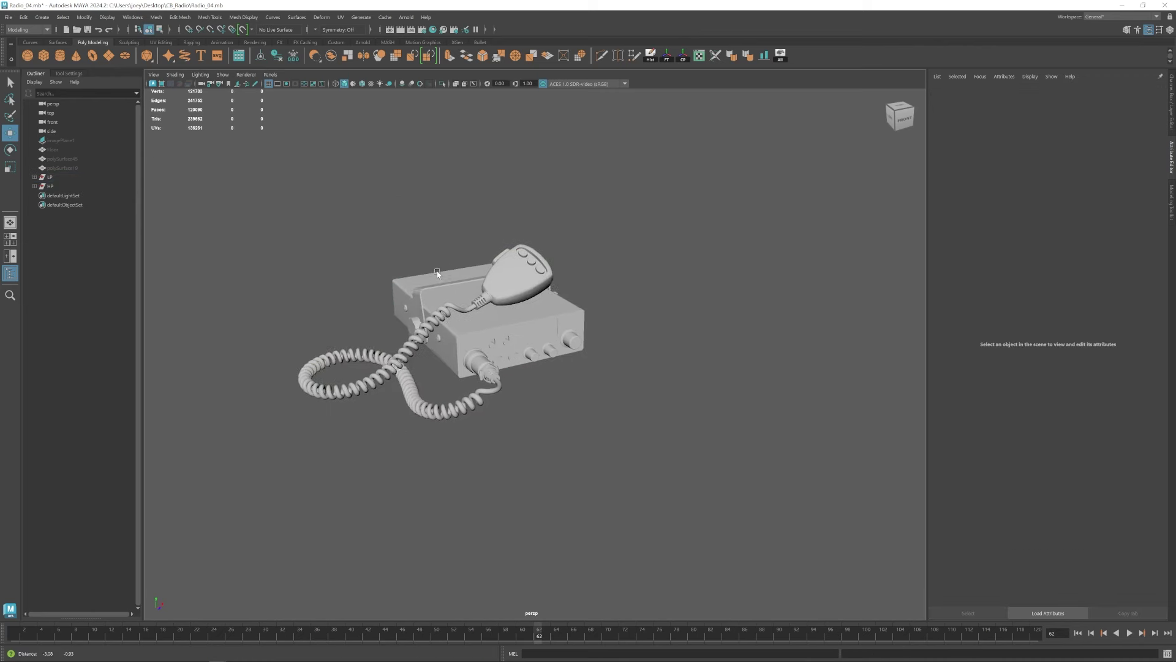
# Select the LP and HP groups in turn to compare their total polygon counts.
pyautogui.click(60, 179)
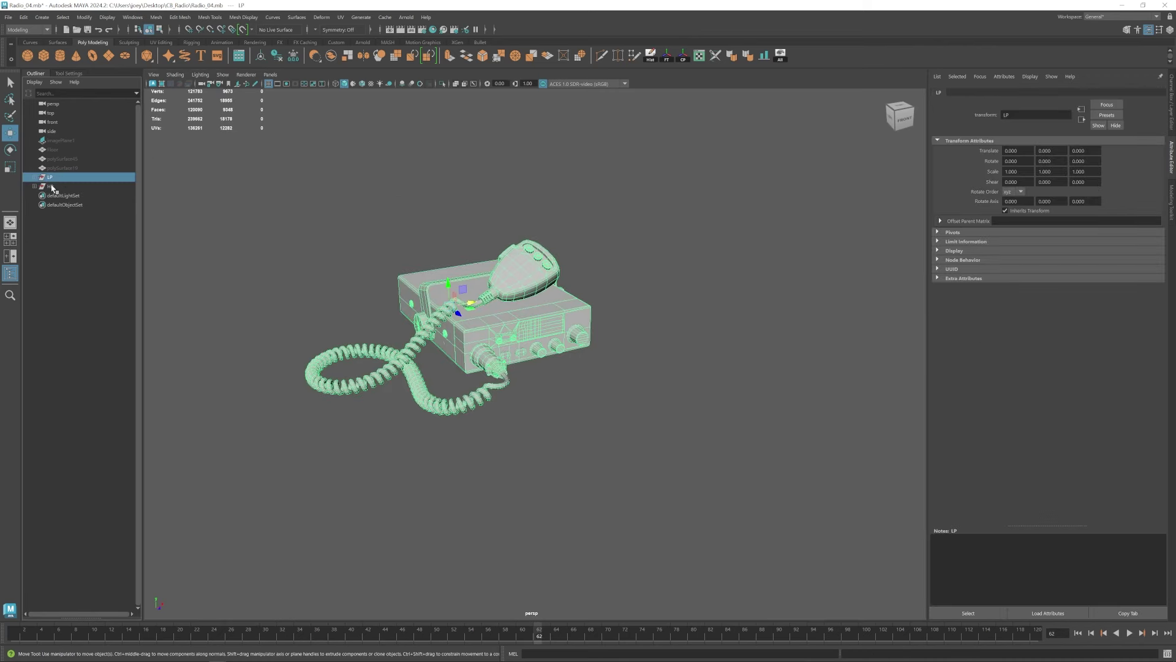
pyautogui.click(53, 186)
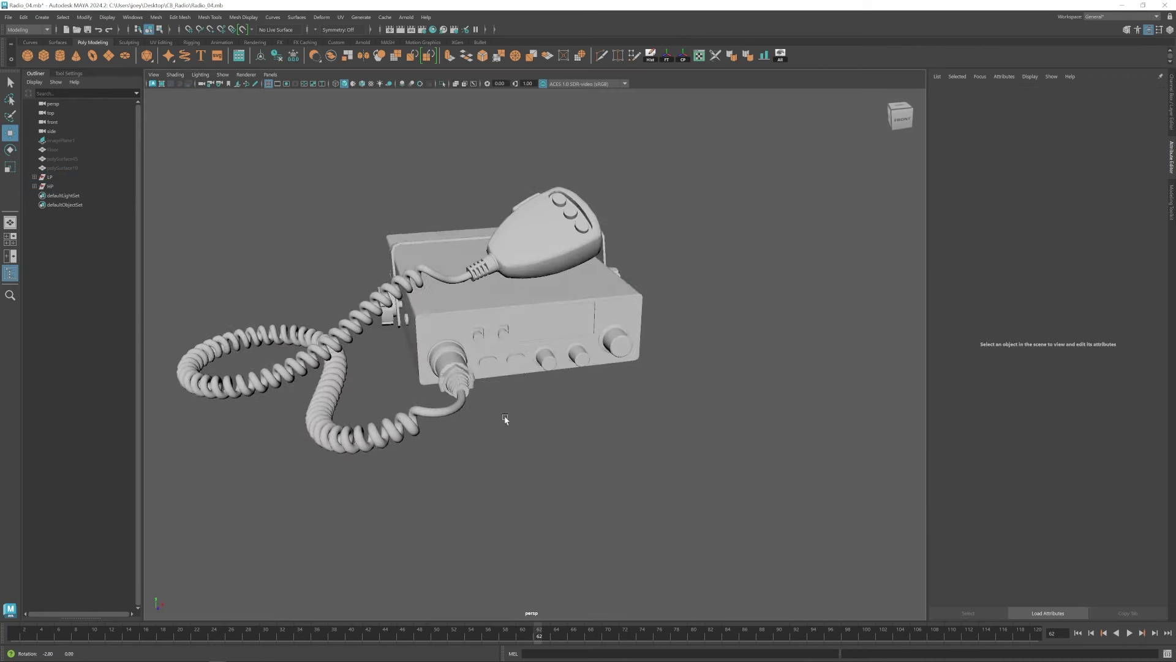
pyautogui.keyDown('alt'); pyautogui.moveTo(502, 416); pyautogui.dragTo(611, 447); pyautogui.keyUp('alt')
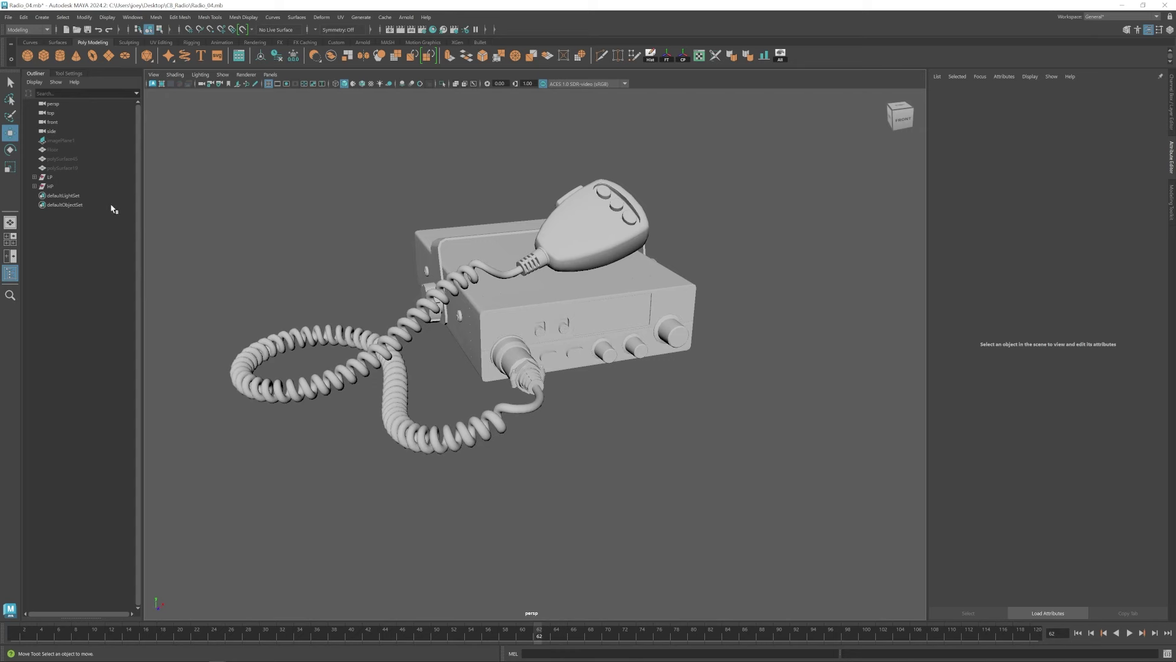
# Select the LP group to check the low-poly radio once more, and clear the selection.
pyautogui.click(59, 178)
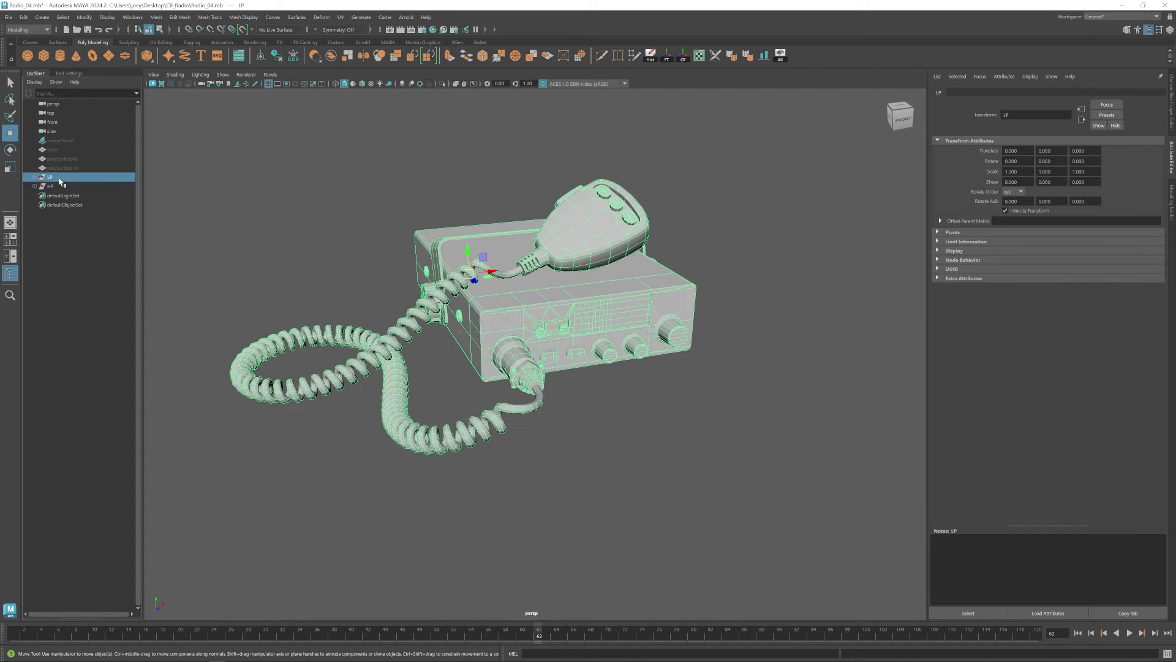
pyautogui.click(228, 177)
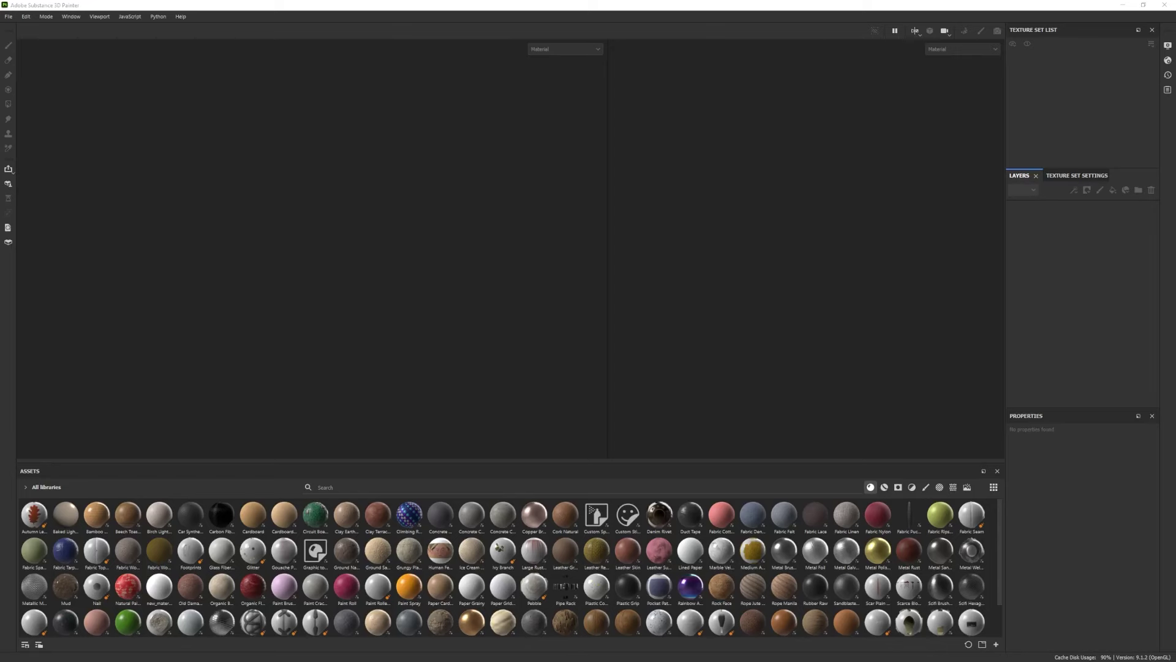
# Switch to Substance 3D Painter and create a project from LP_CB.fbx with 2048 document resolution and OpenGL normal format.
pyautogui.click(8, 17)
pyautogui.click(18, 27)
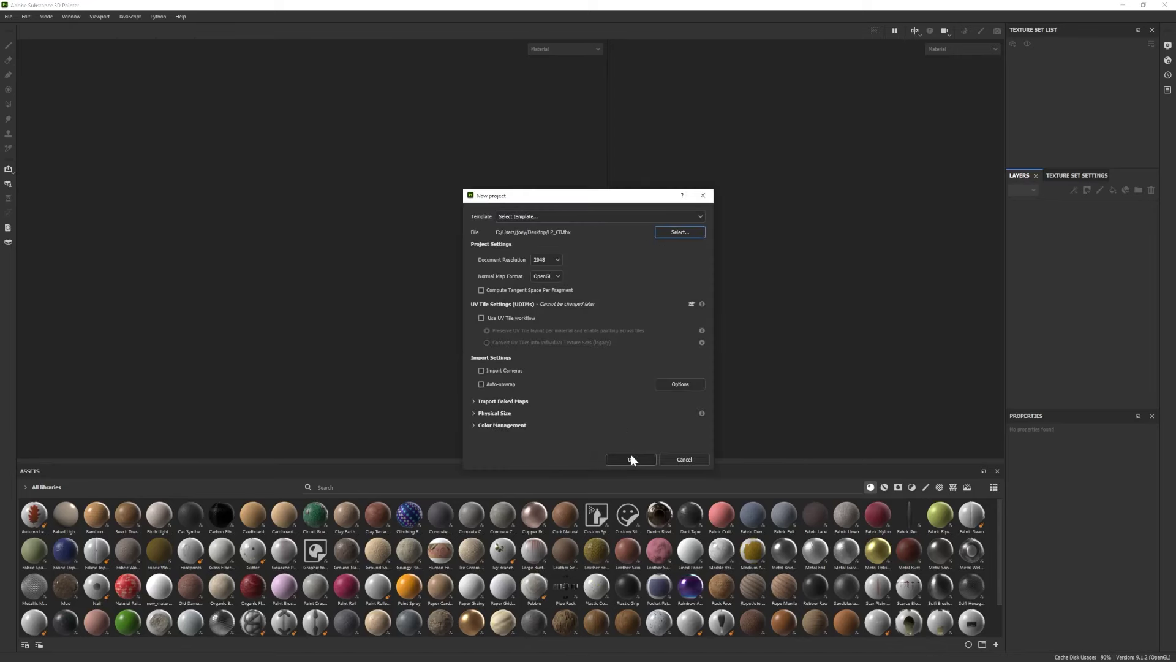
pyautogui.click(631, 460)
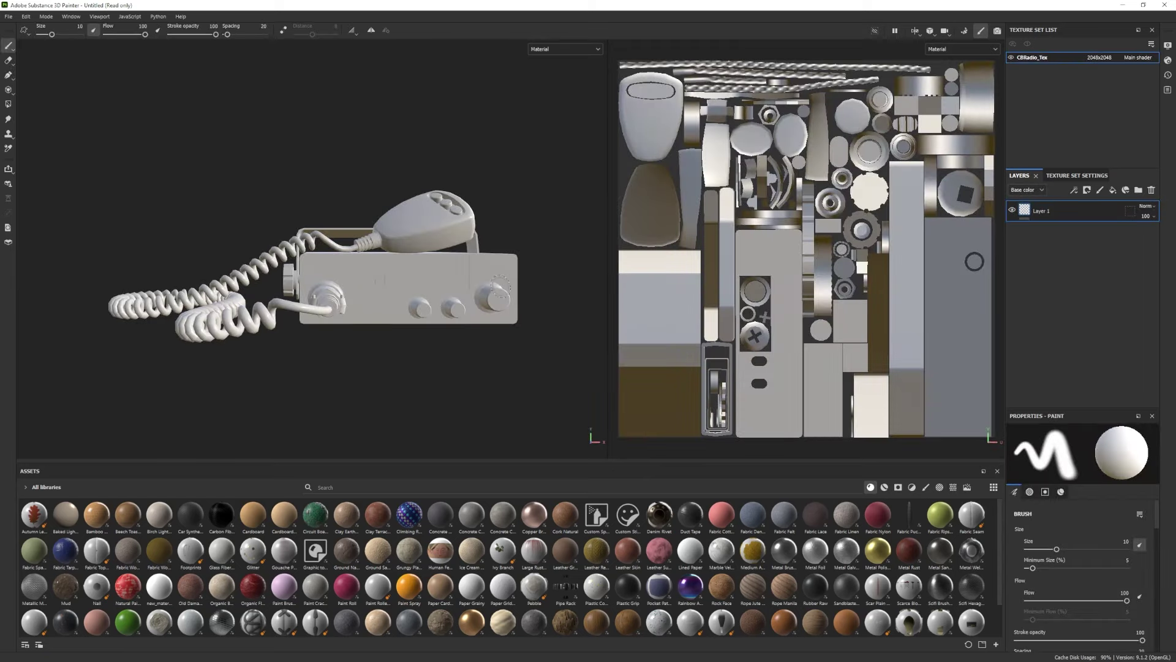
# Bake the mesh maps at 4096 output size with HP_CB.fbx as the high definition mesh, and return to painting mode.
pyautogui.moveTo(421, 399)
pyautogui.keyDown('alt'); pyautogui.mouseDown()
pyautogui.moveTo(425, 358)
pyautogui.moveTo(476, 384)
pyautogui.moveTo(466, 368)
pyautogui.mouseUp(); pyautogui.keyUp('alt')
pyautogui.click(45, 16)
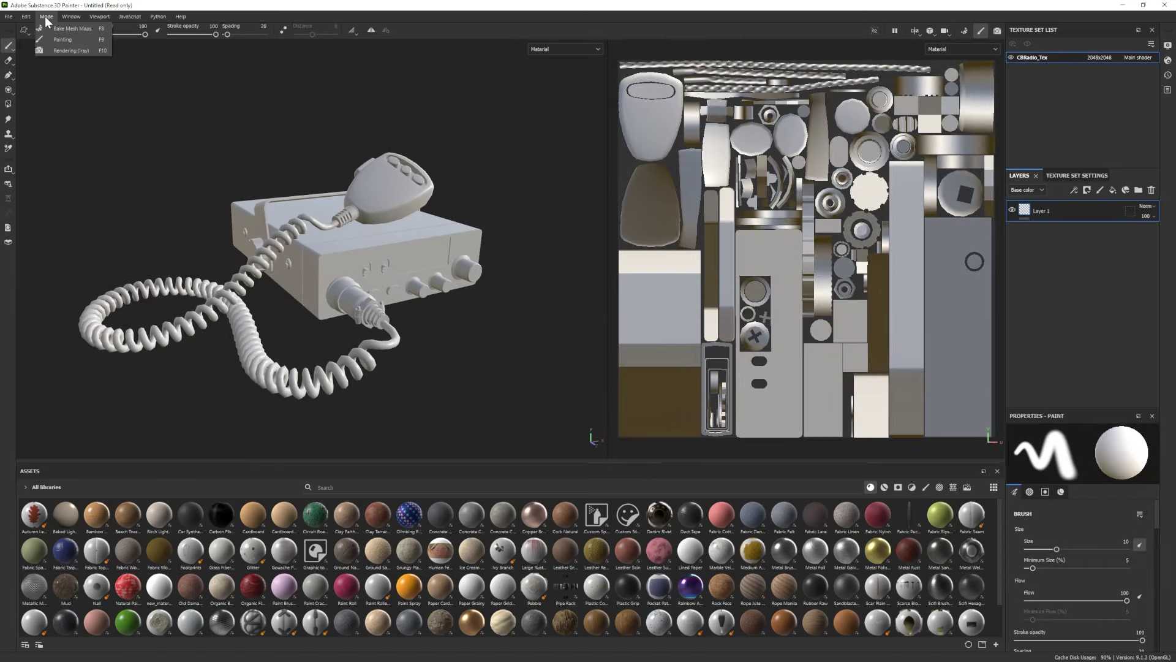
pyautogui.click(60, 28)
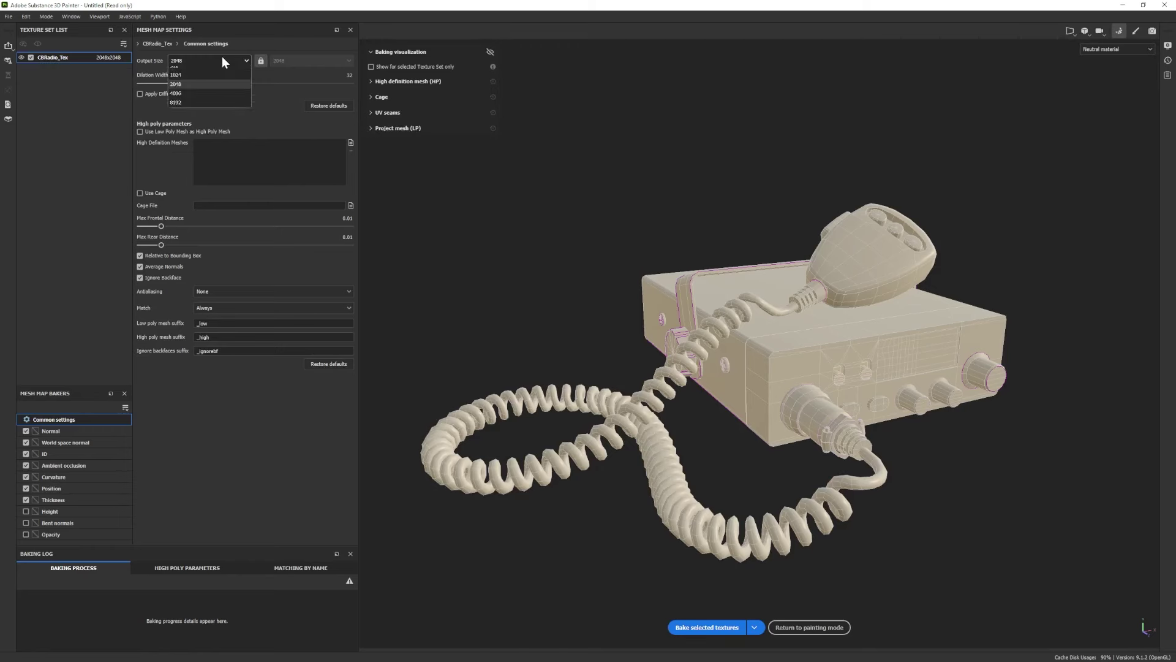
pyautogui.click(222, 59)
pyautogui.click(184, 131)
pyautogui.click(350, 142)
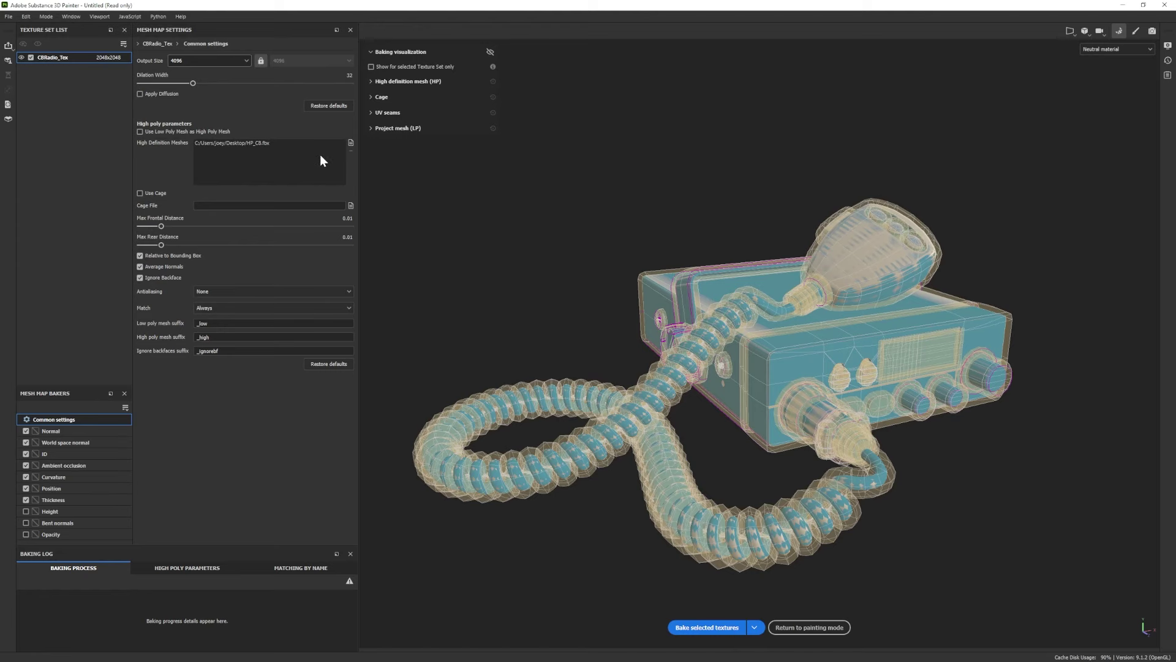
pyautogui.click(707, 626)
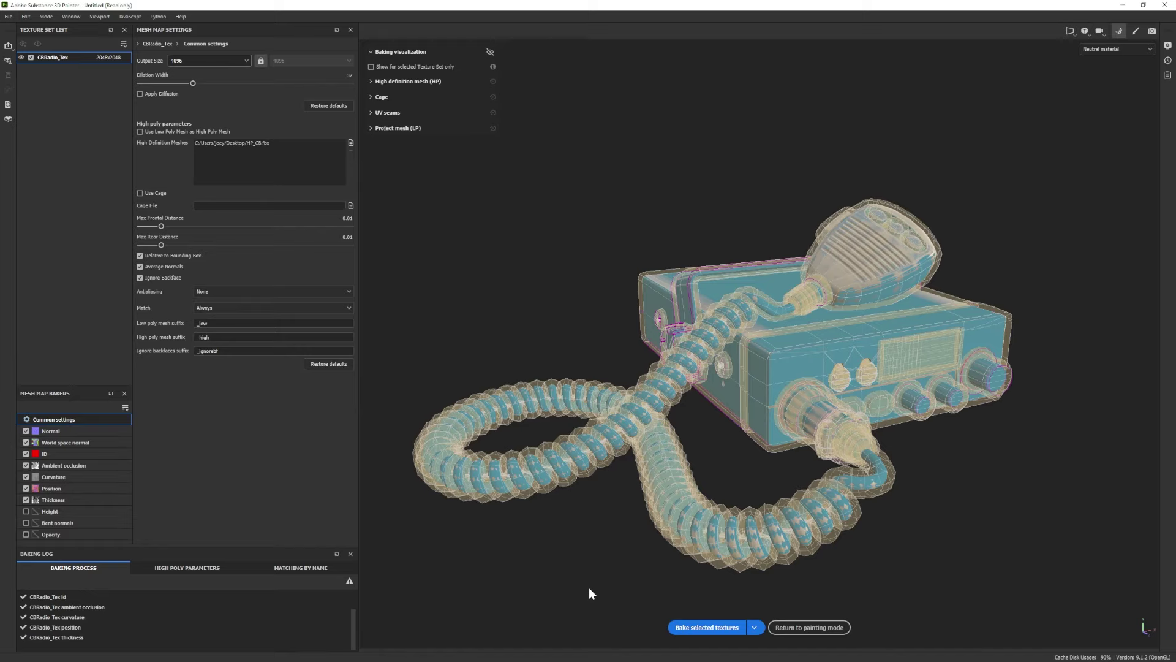
pyautogui.click(817, 627)
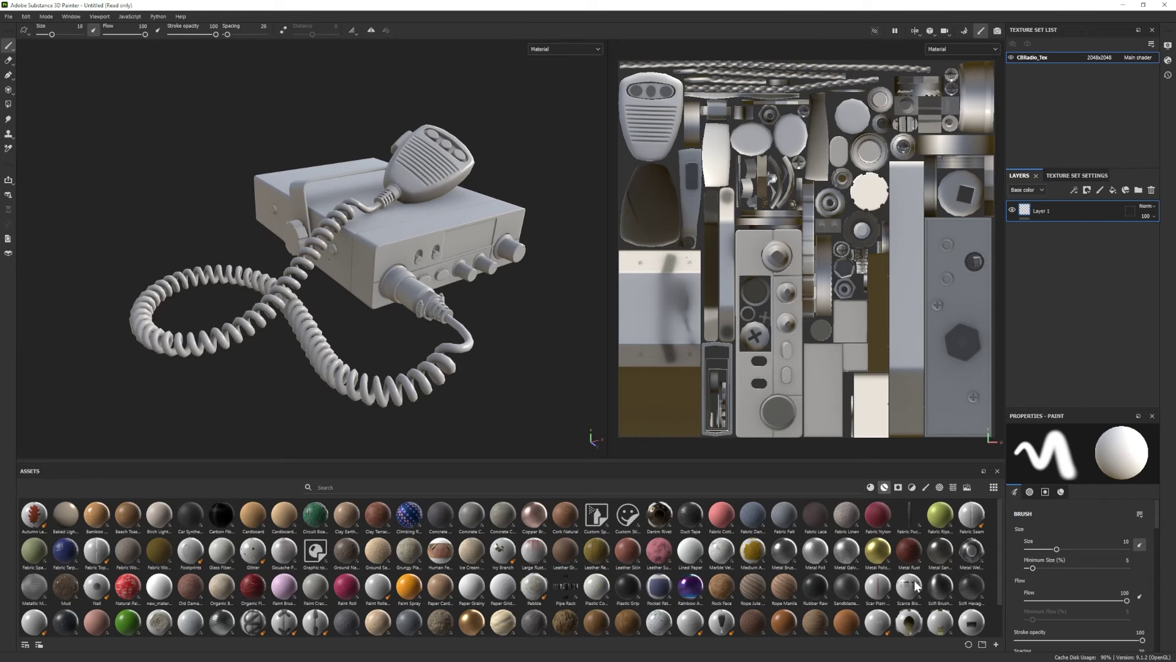
# Apply the Plastic Used Soft smart material to the radio and inspect the baked surface under rotated lighting.
pyautogui.scroll(4, 369, 327)
pyautogui.keyDown('alt'); pyautogui.moveTo(370, 327); pyautogui.dragTo(316, 268); pyautogui.keyUp('alt')
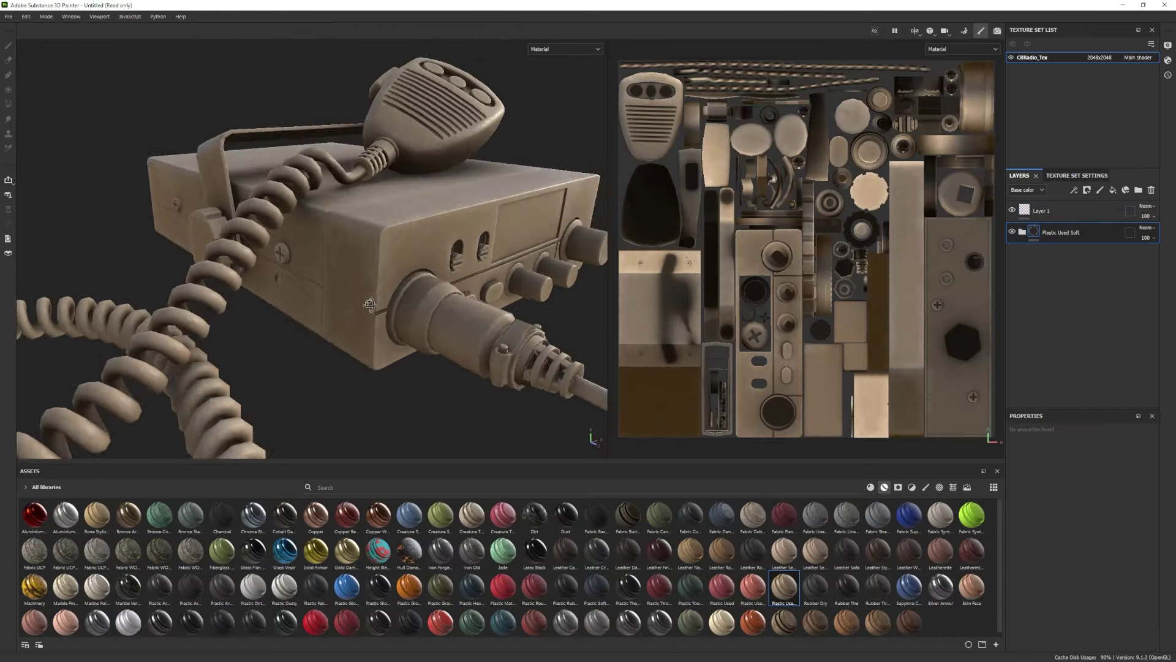
pyautogui.keyDown('shift'); pyautogui.moveTo(316, 269); pyautogui.dragTo(288, 242, button='right'); pyautogui.keyUp('shift')
pyautogui.scroll(-4, 294, 306)
pyautogui.keyDown('alt'); pyautogui.moveTo(294, 306); pyautogui.dragTo(303, 339); pyautogui.keyUp('alt')
pyautogui.scroll(5, 303, 339)
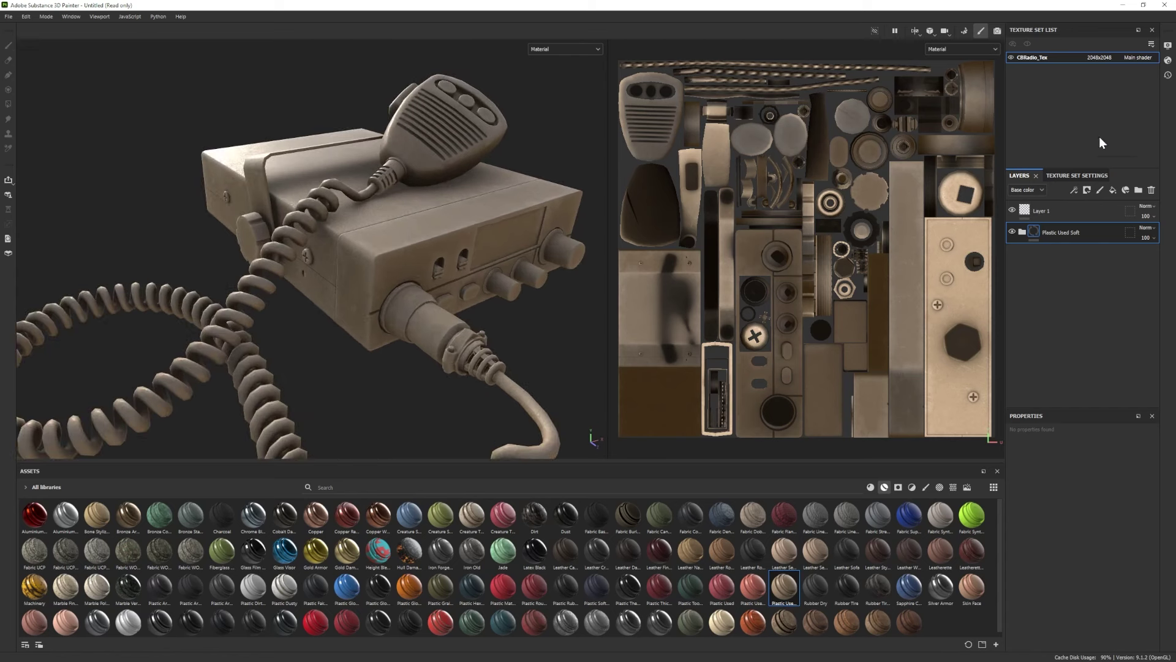
# Change the main shader to pbr-metal-rough-with-alpha-blending.
pyautogui.click(1168, 60)
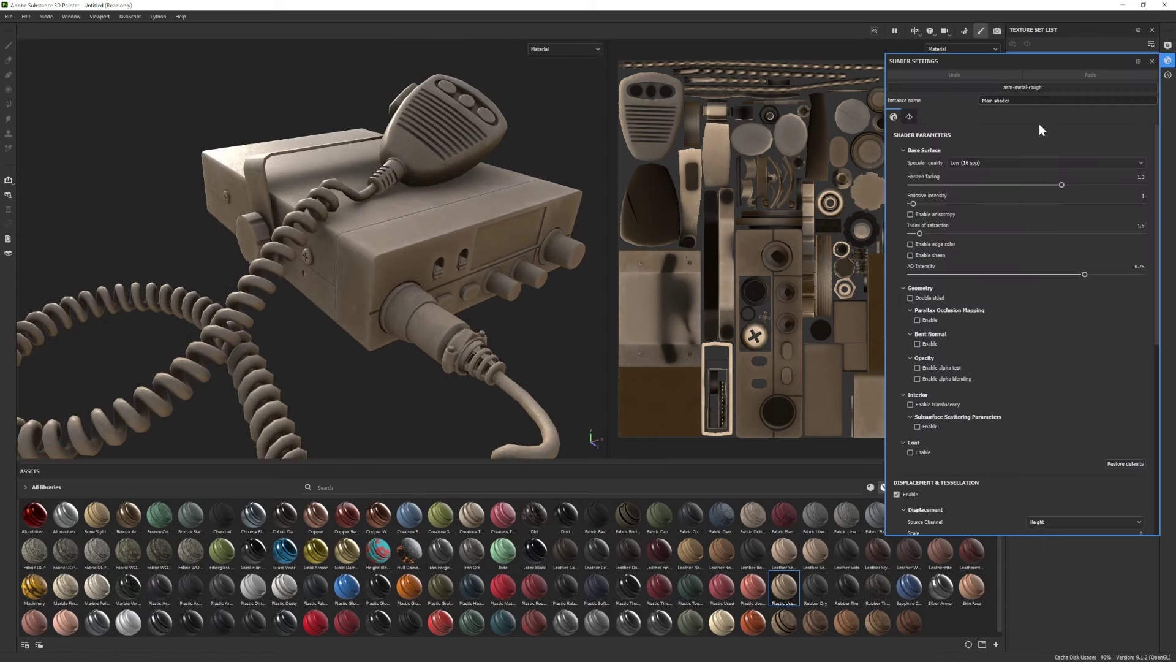
pyautogui.click(1035, 87)
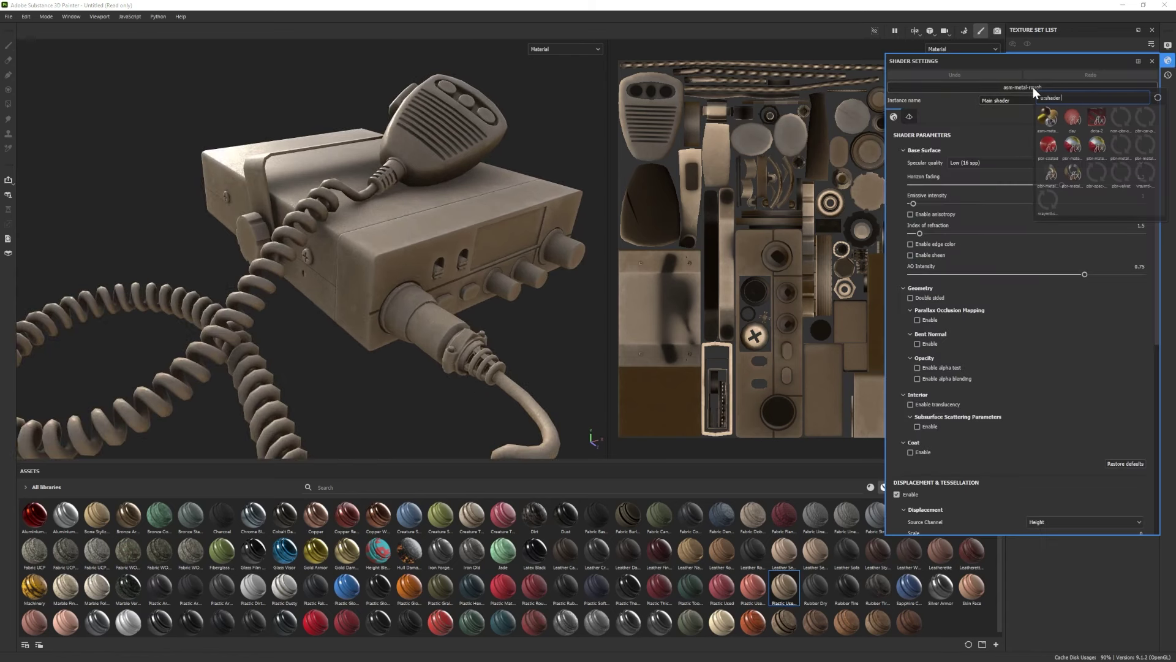
pyautogui.click(1049, 174)
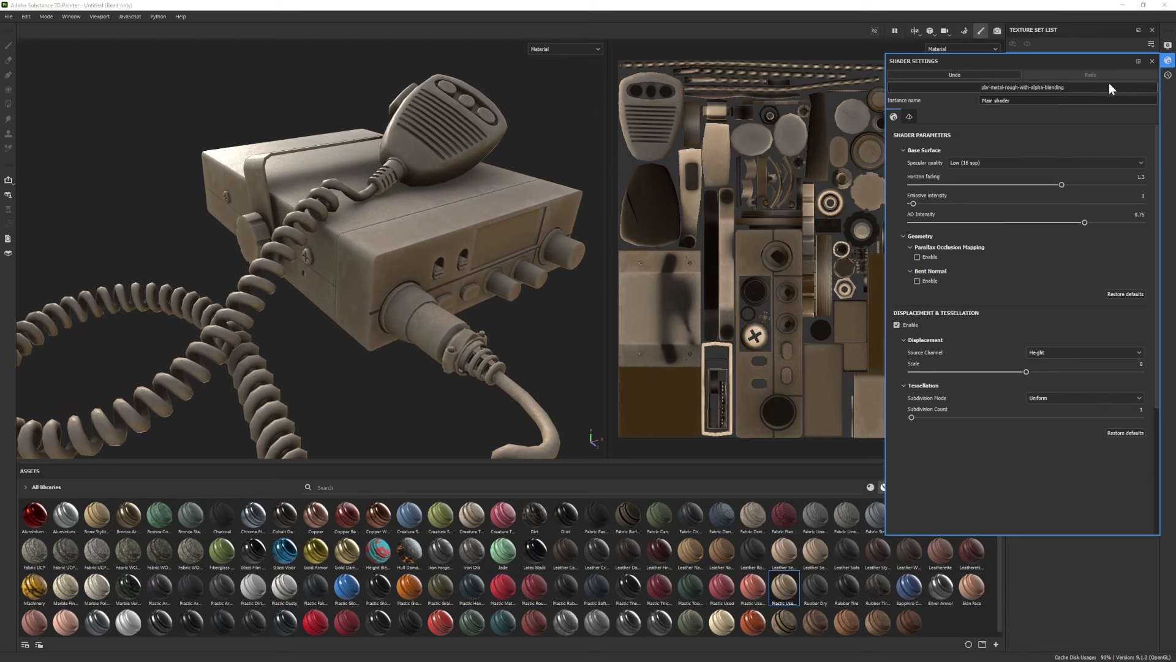
pyautogui.click(1168, 61)
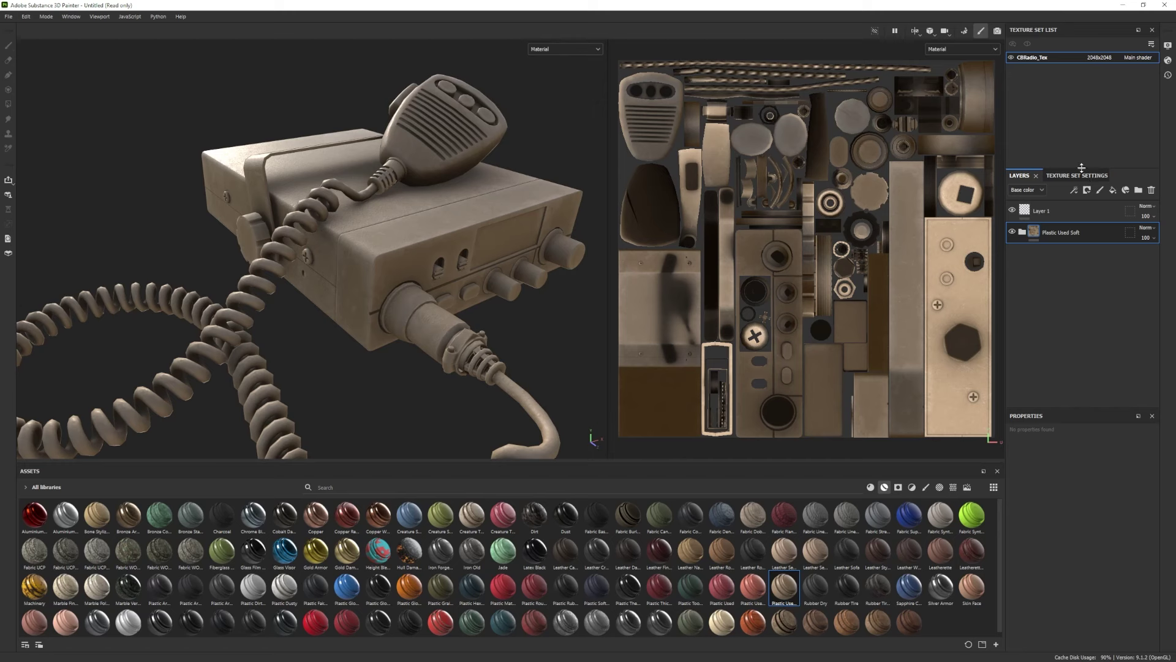
# Set the environment map to Soft 1Front 2Backs and view the whole radio under the new lighting.
pyautogui.click(1167, 48)
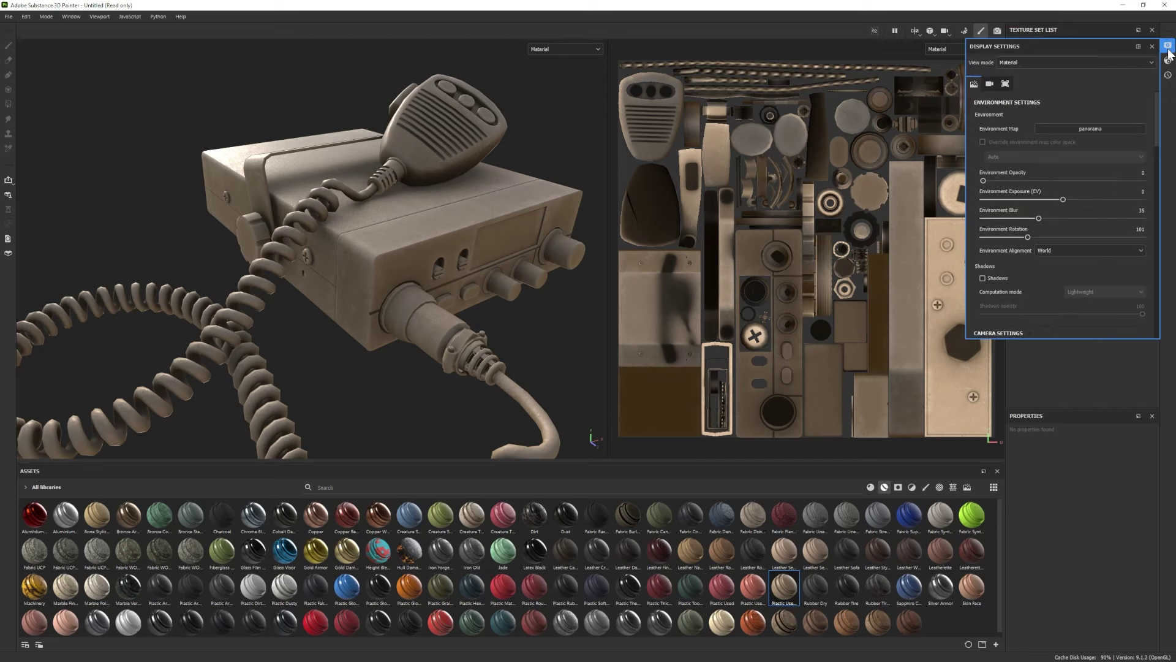
pyautogui.click(1090, 129)
pyautogui.click(1167, 47)
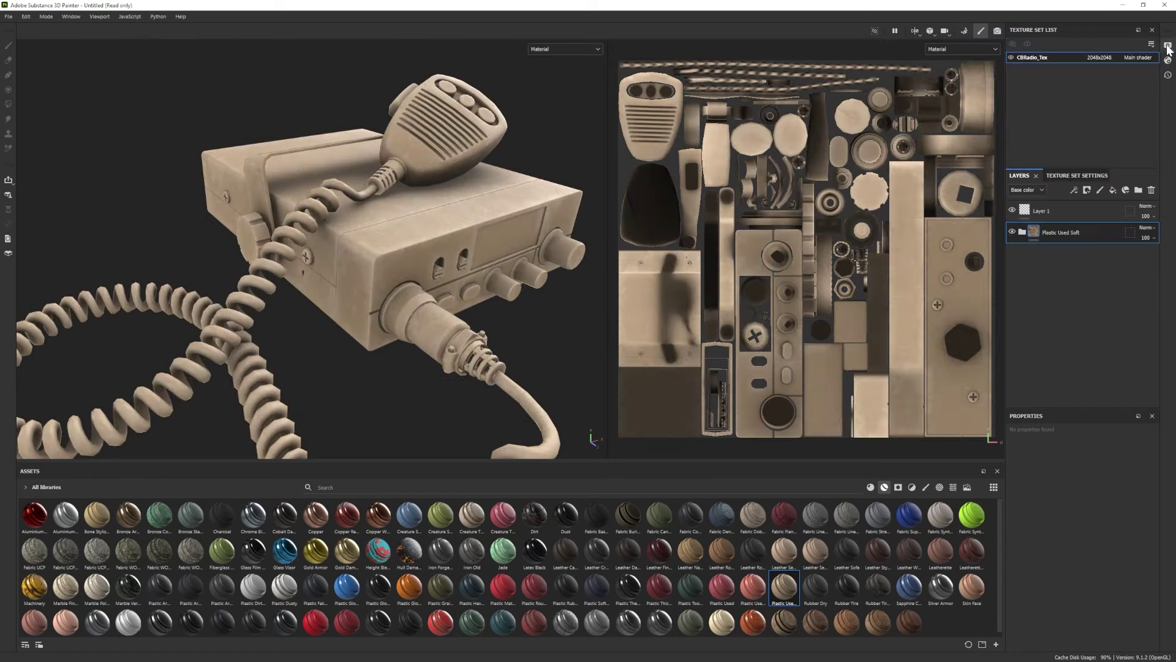
pyautogui.scroll(-4, 388, 272)
pyautogui.keyDown('alt'); pyautogui.moveTo(388, 272); pyautogui.dragTo(395, 289); pyautogui.keyUp('alt')
pyautogui.keyDown('alt'); pyautogui.moveTo(395, 288); pyautogui.dragTo(437, 332, button='right'); pyautogui.keyUp('alt')
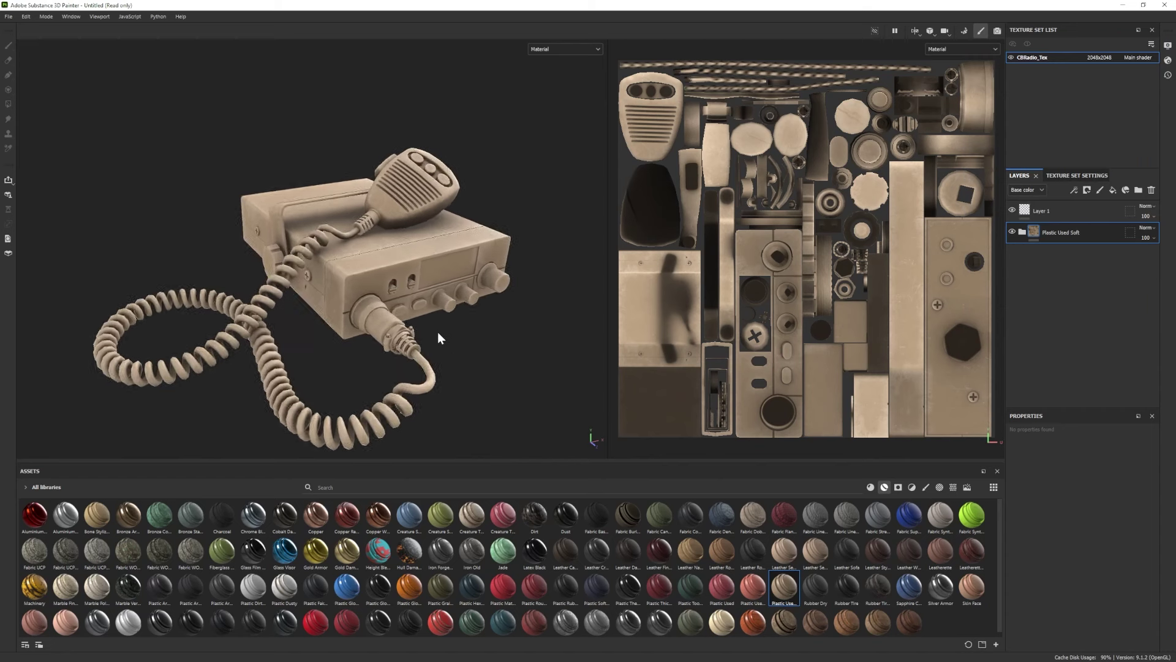
pyautogui.keyDown('alt'); pyautogui.moveTo(437, 332); pyautogui.dragTo(435, 295, button='middle'); pyautogui.keyUp('alt')
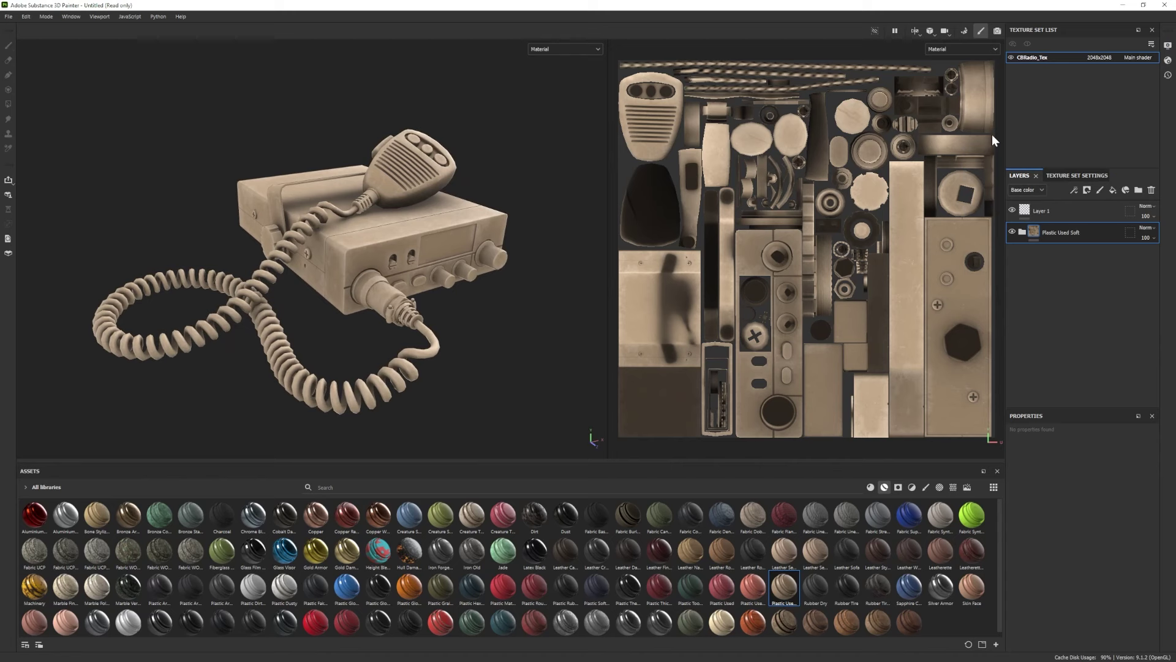
# Set the camera's focal length to 50 mm and reframe the radio in the 3D view.
pyautogui.click(1167, 46)
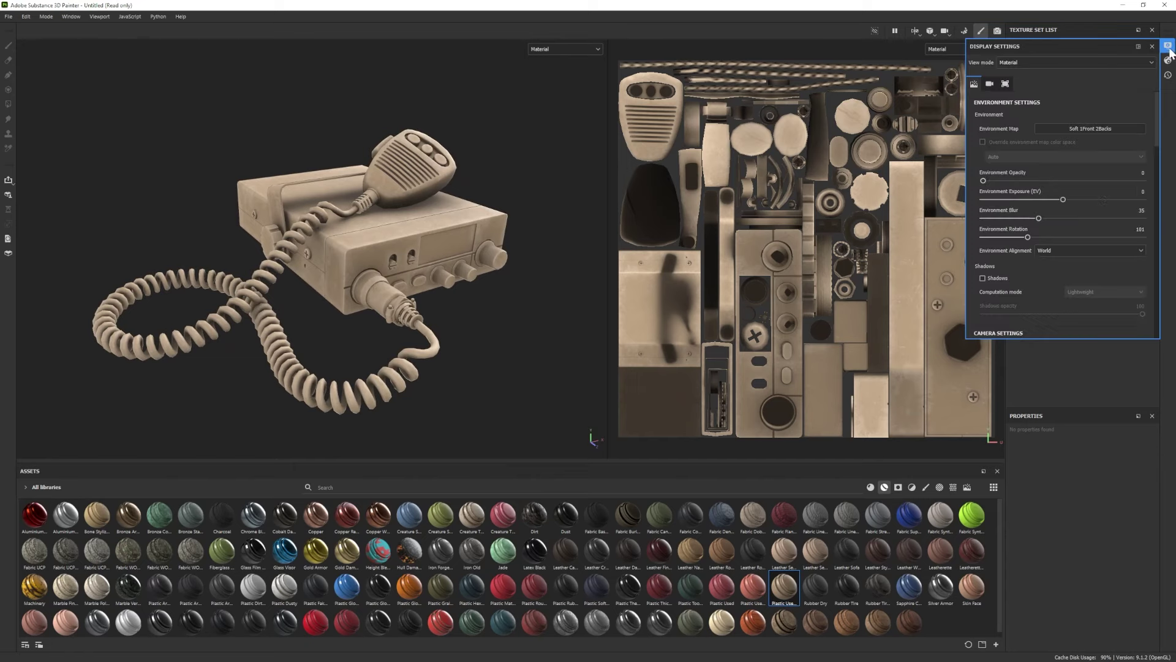
pyautogui.scroll(-4, 1046, 218)
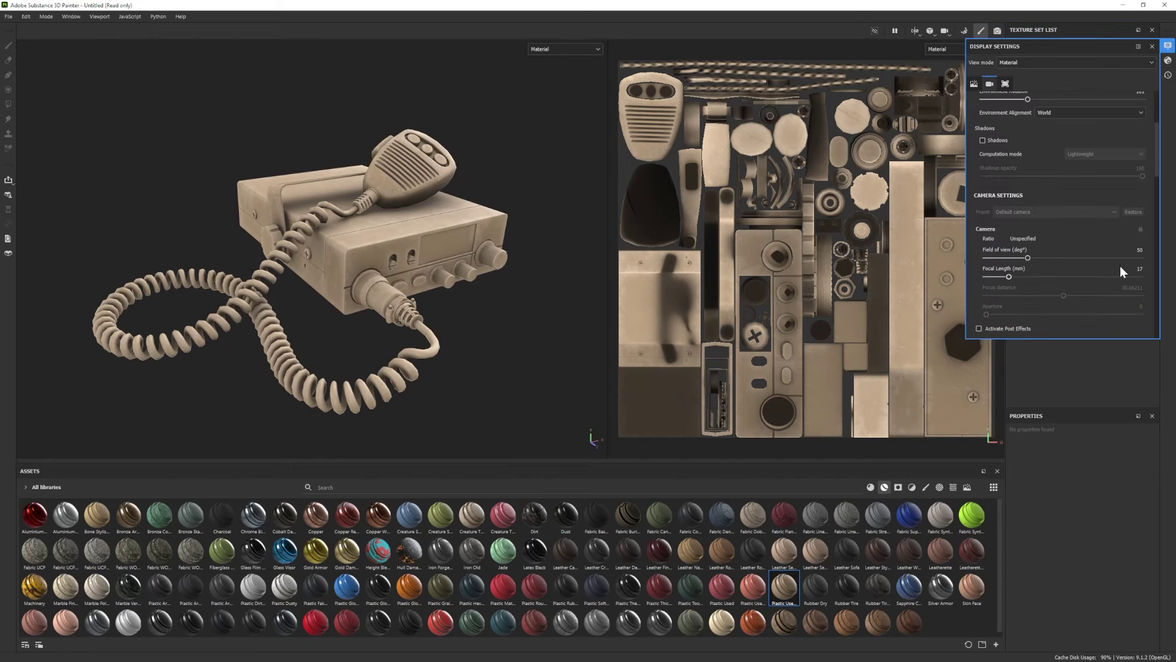
pyautogui.doubleClick(1138, 268)
pyautogui.press('Return')
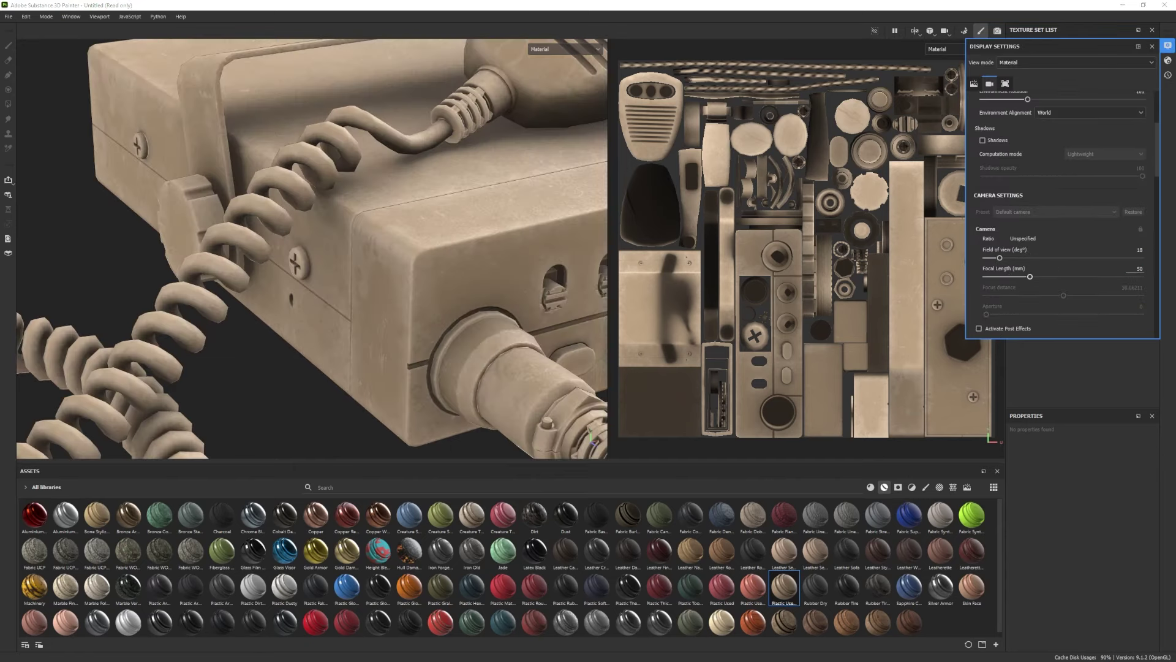
pyautogui.keyDown('alt'); pyautogui.moveTo(346, 268); pyautogui.dragTo(407, 320, button='right'); pyautogui.keyUp('alt')
pyautogui.keyDown('alt'); pyautogui.moveTo(406, 320); pyautogui.dragTo(324, 300, button='middle'); pyautogui.keyUp('alt')
pyautogui.moveTo(323, 299)
pyautogui.keyDown('alt'); pyautogui.mouseDown()
pyautogui.moveTo(270, 274)
pyautogui.moveTo(331, 307)
pyautogui.mouseUp(); pyautogui.keyUp('alt')
pyautogui.keyDown('alt'); pyautogui.moveTo(331, 306); pyautogui.dragTo(355, 294, button='right'); pyautogui.keyUp('alt')
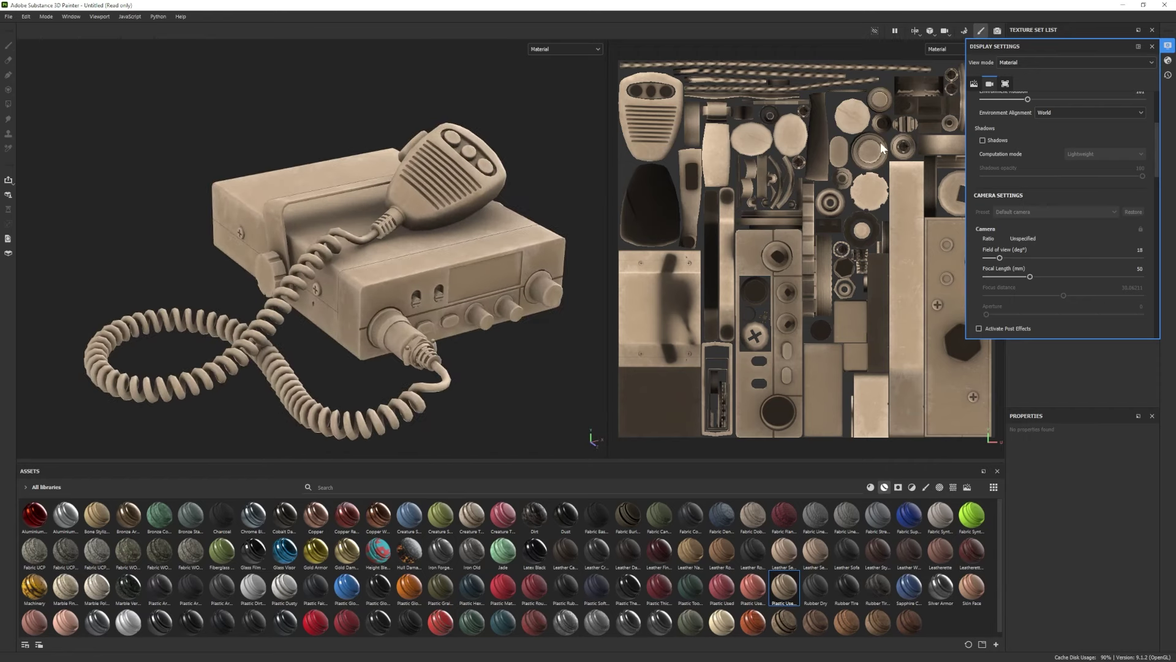
pyautogui.click(1170, 48)
# Change the base color of the Base layer inside Plastic Used Soft to near-black 0A0A0A.
pyautogui.keyDown('alt'); pyautogui.moveTo(499, 319); pyautogui.dragTo(493, 300); pyautogui.keyUp('alt')
pyautogui.keyDown('alt'); pyautogui.moveTo(493, 301); pyautogui.dragTo(472, 295, button='middle'); pyautogui.keyUp('alt')
pyautogui.keyDown('alt'); pyautogui.moveTo(389, 295); pyautogui.dragTo(409, 286, button='right'); pyautogui.keyUp('alt')
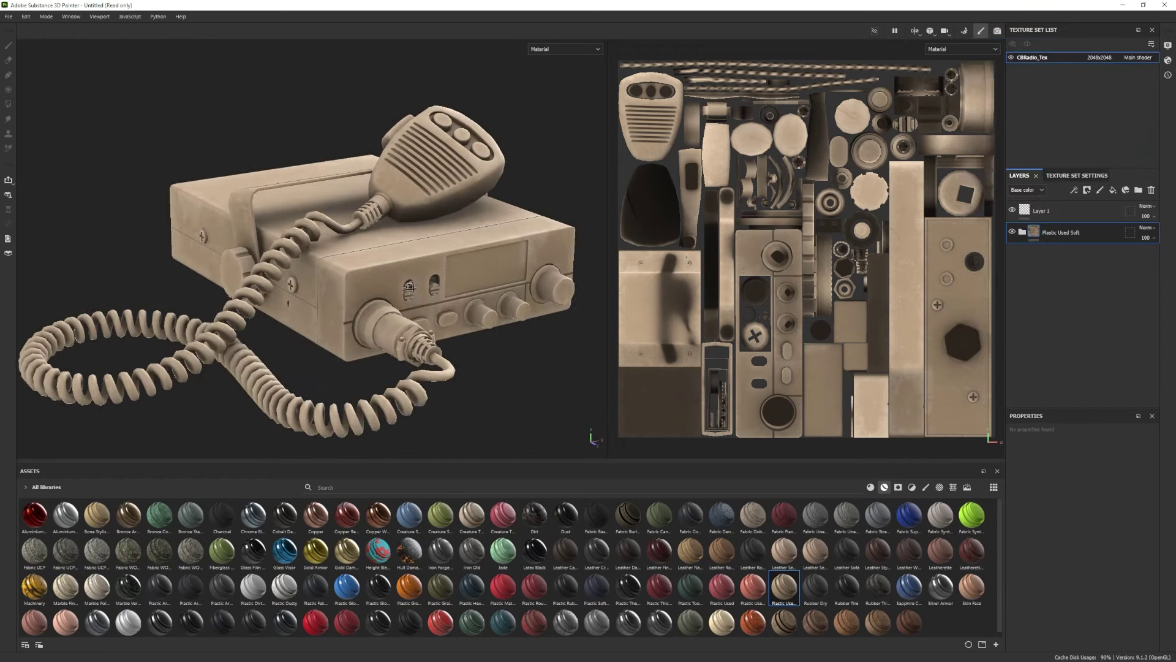
pyautogui.keyDown('alt'); pyautogui.moveTo(408, 287); pyautogui.dragTo(392, 285); pyautogui.keyUp('alt')
pyautogui.click(1021, 231)
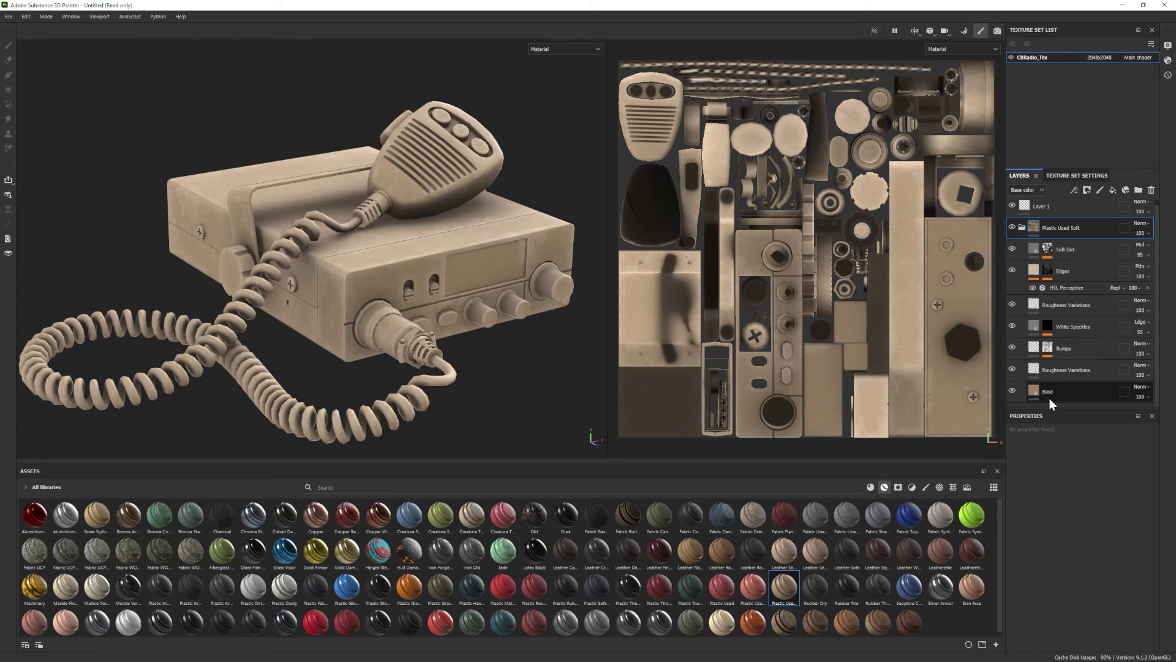
pyautogui.scroll(-4, 1062, 500)
pyautogui.click(1060, 543)
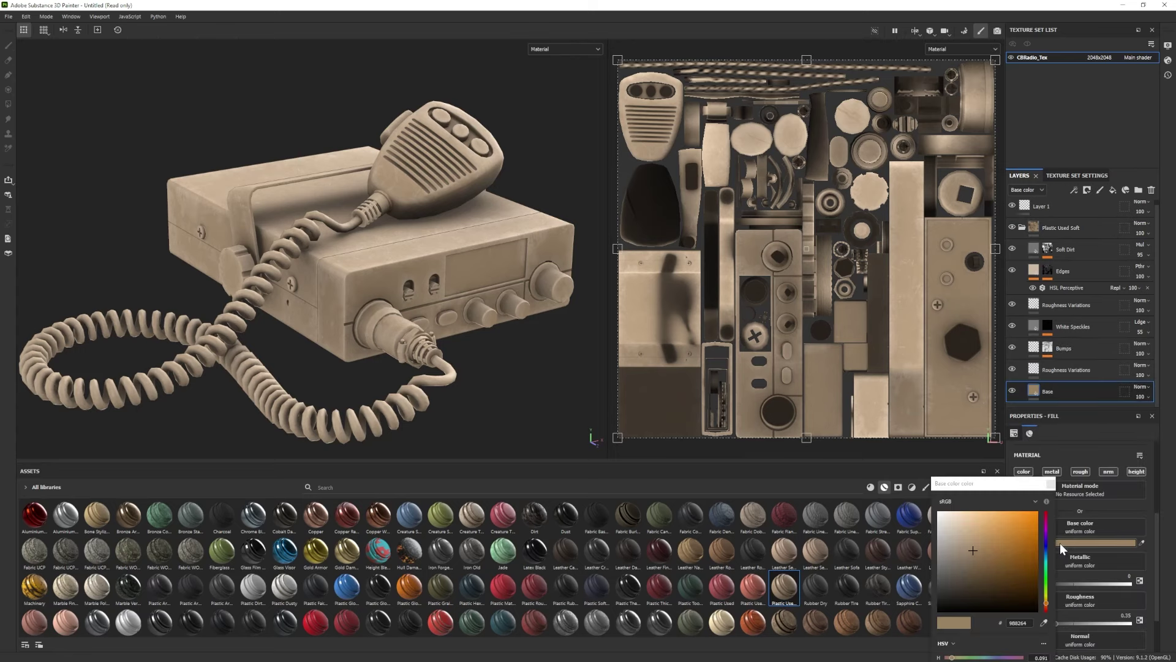
pyautogui.click(937, 606)
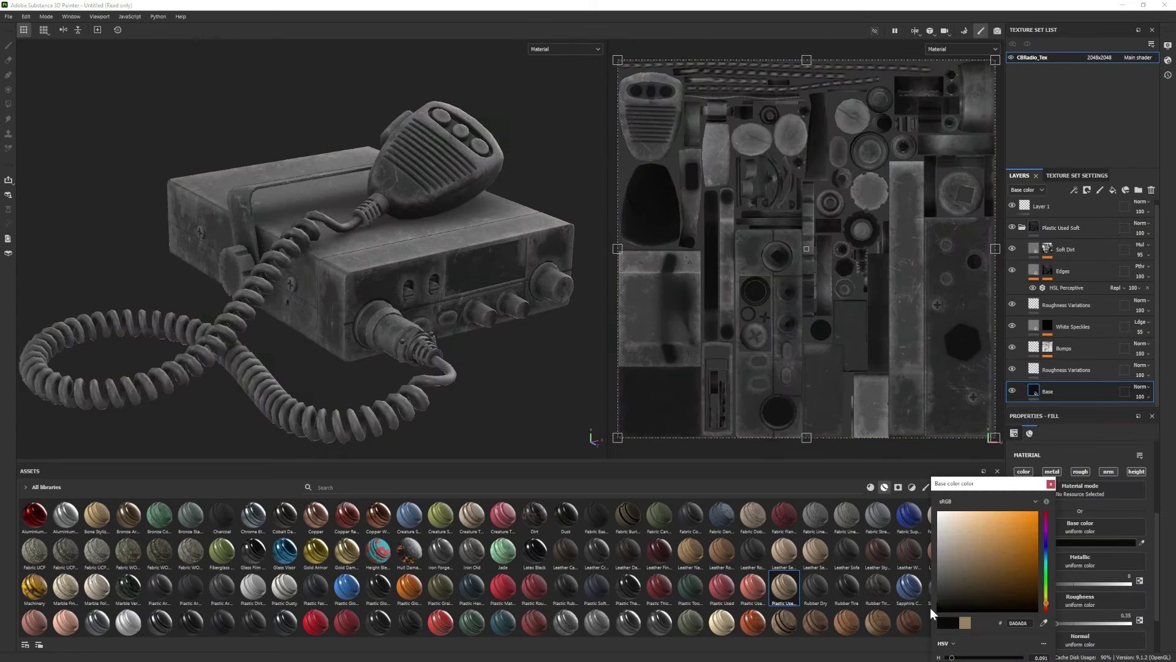
pyautogui.click(1051, 484)
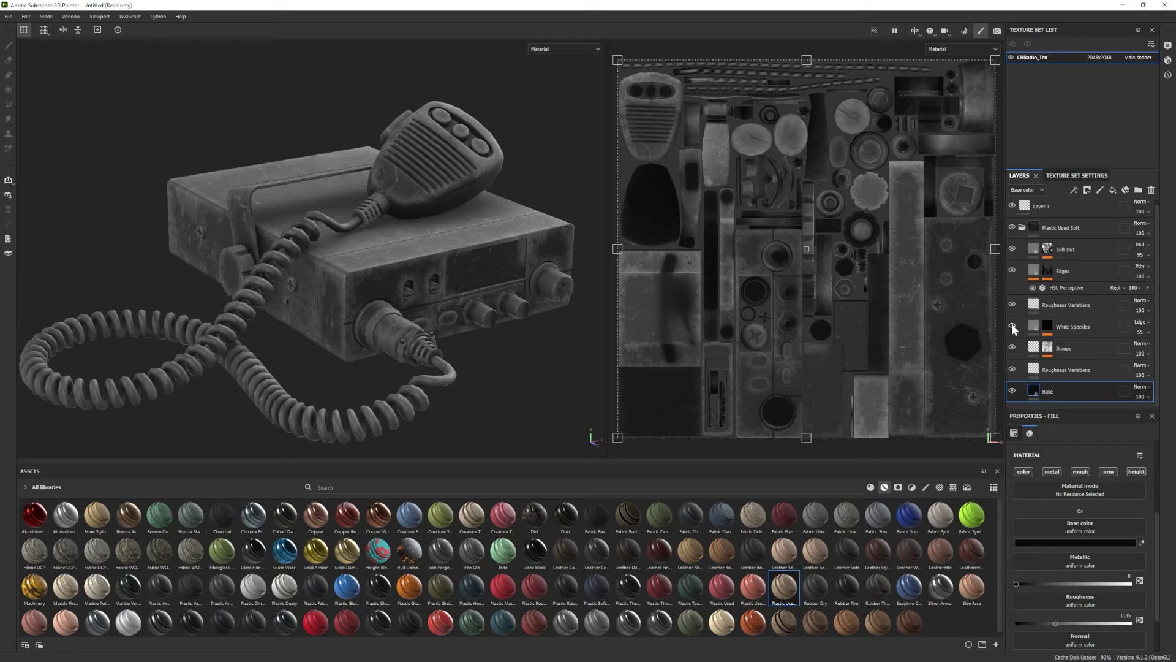
# Hide the Edges layer of the Plastic Used Soft material and check the radio's surface.
pyautogui.scroll(1, 1013, 329)
pyautogui.click(1012, 275)
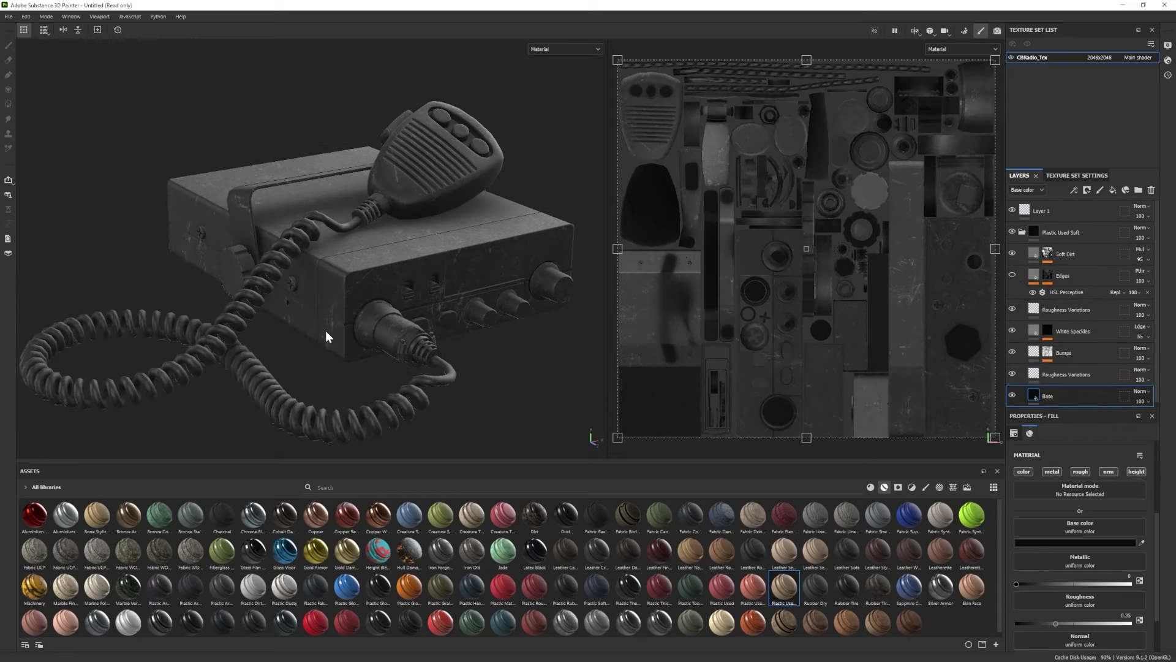
pyautogui.keyDown('alt'); pyautogui.moveTo(326, 336); pyautogui.dragTo(367, 303); pyautogui.keyUp('alt')
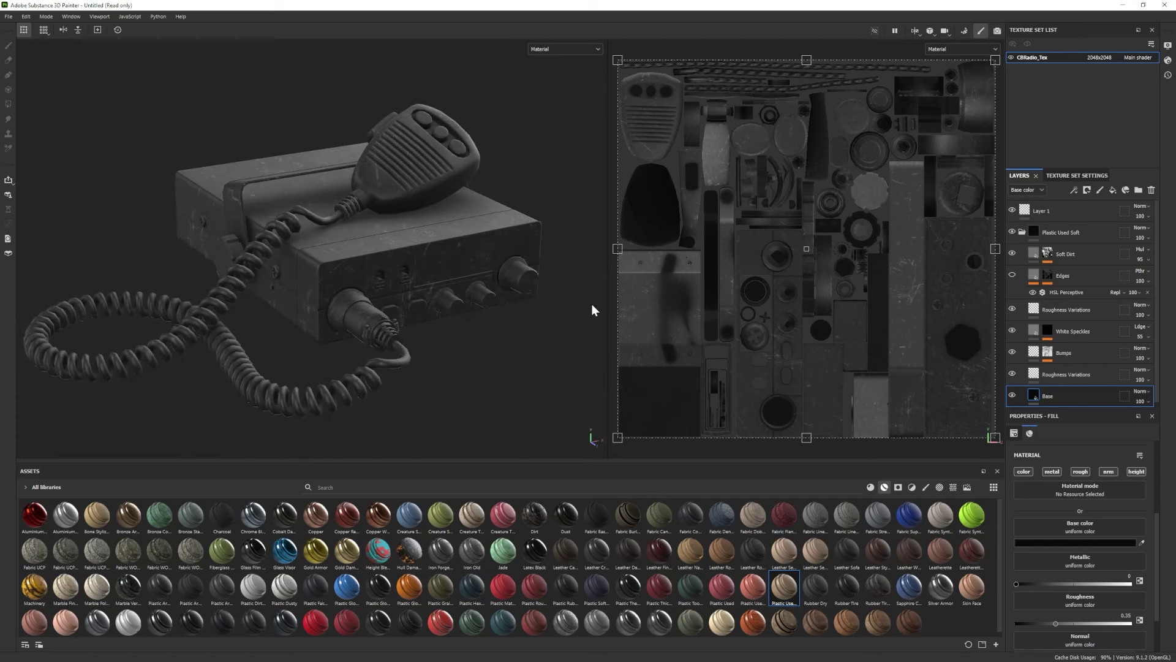
# In the White Speckles mask, hide Grunge Map 012 and set the Grunge Scratches Rough balance to 0.35.
pyautogui.click(1012, 331)
pyautogui.click(1048, 329)
pyautogui.click(1083, 359)
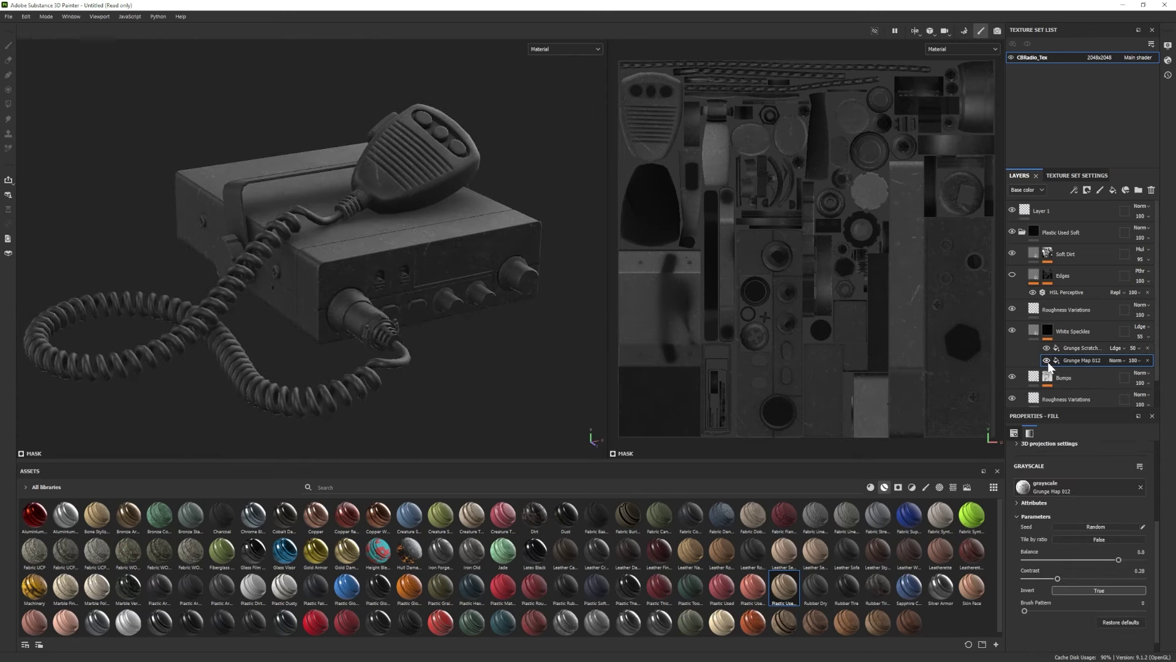
pyautogui.click(1058, 346)
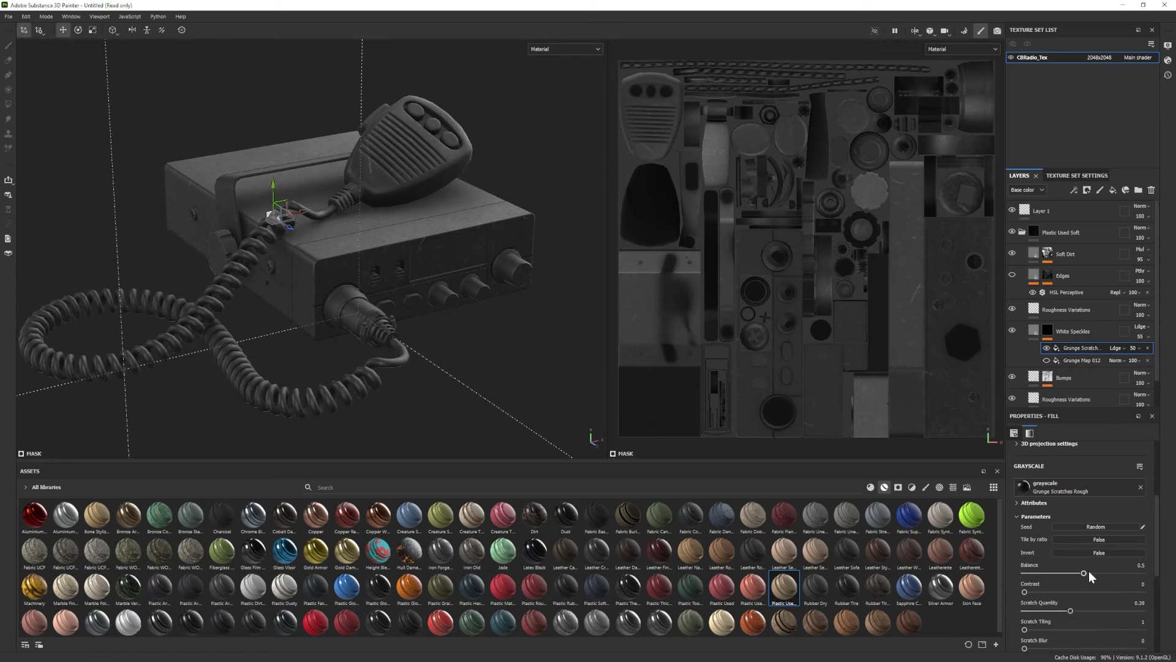
pyautogui.moveTo(1089, 574)
pyautogui.mouseDown()
pyautogui.moveTo(1099, 571)
pyautogui.moveTo(1066, 572)
pyautogui.mouseUp()
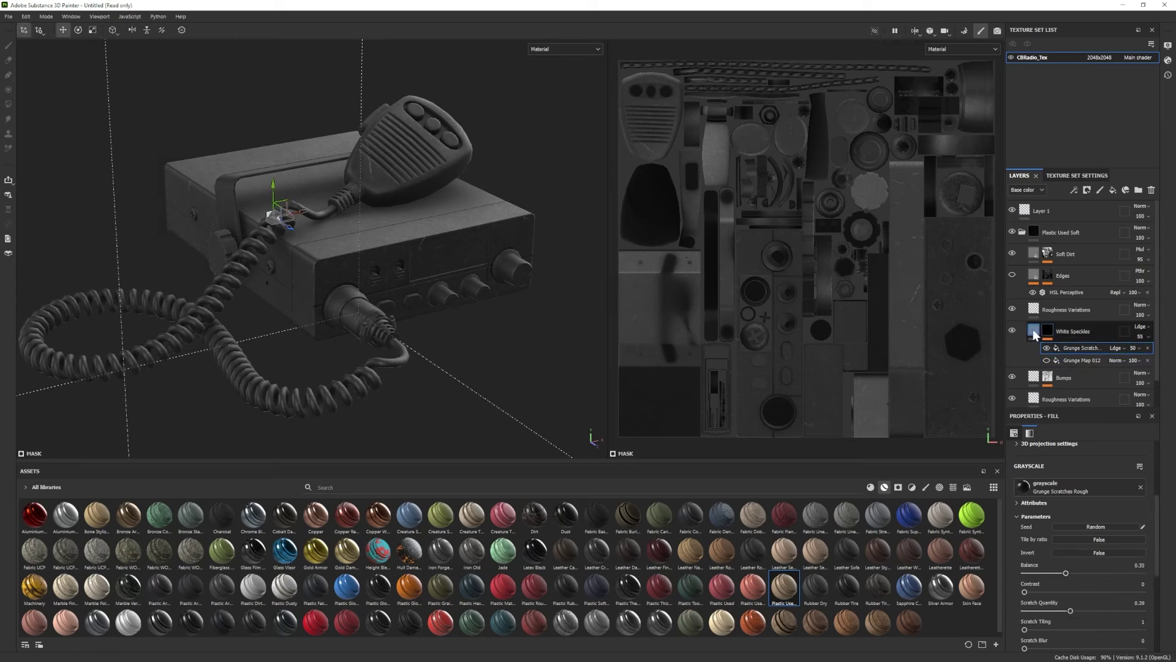
# Change the White Speckles layer's base color to a dark grey.
pyautogui.click(1034, 333)
pyautogui.click(1070, 583)
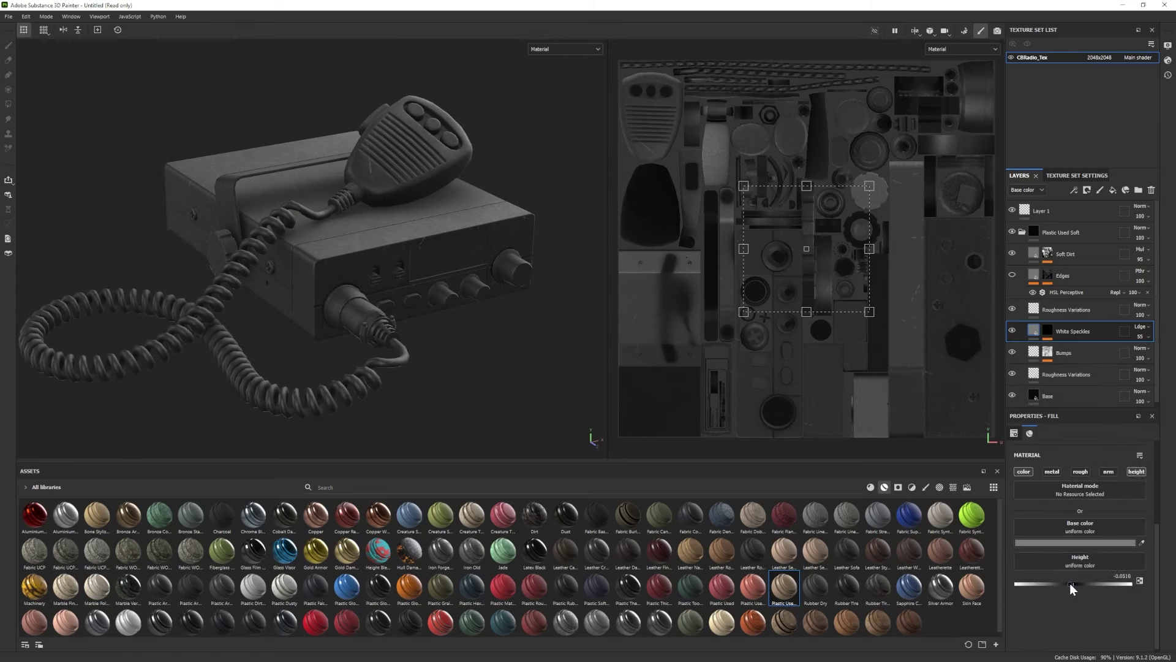
pyautogui.click(1035, 542)
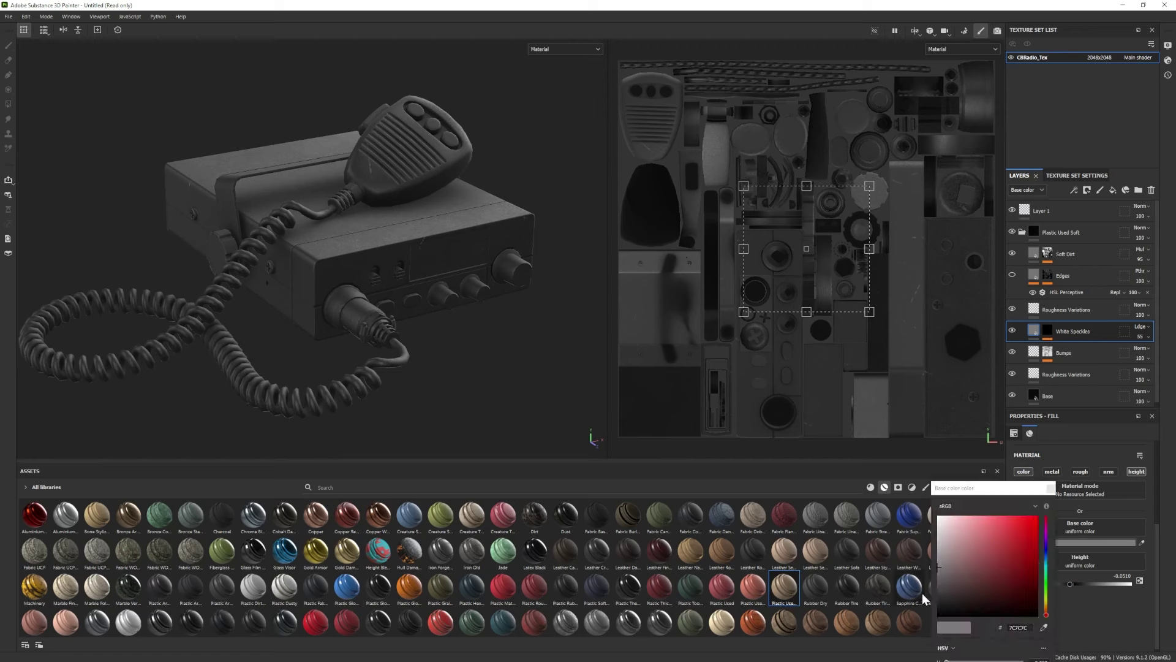
pyautogui.click(937, 592)
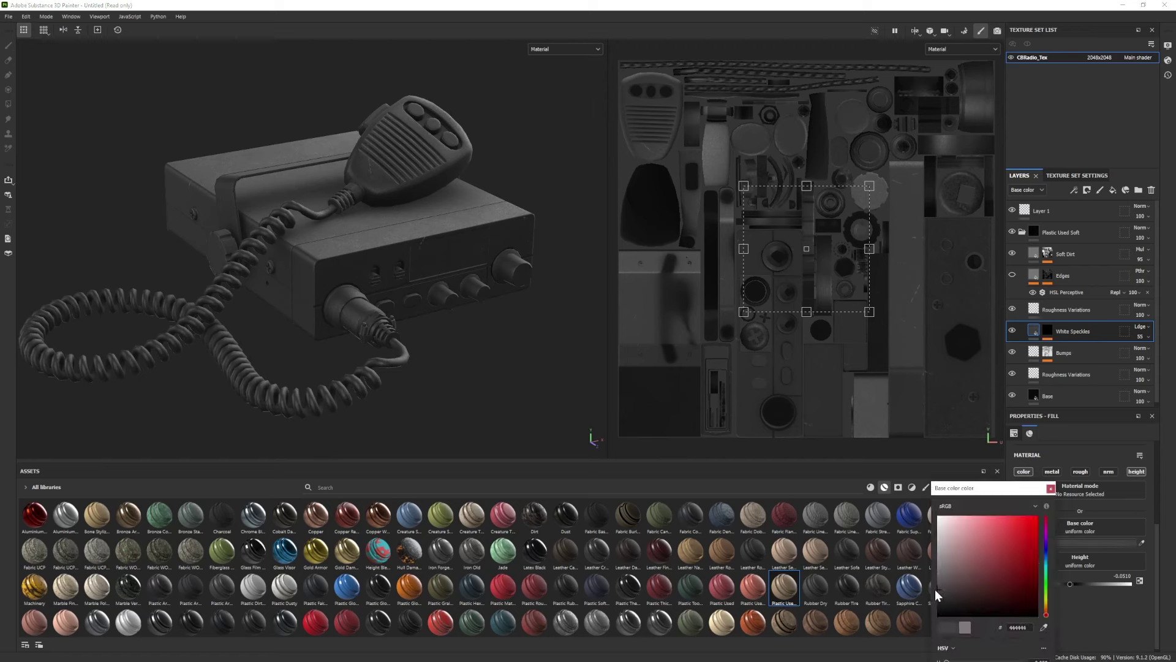
pyautogui.click(1052, 488)
pyautogui.moveTo(350, 350)
pyautogui.keyDown('alt'); pyautogui.mouseDown()
pyautogui.moveTo(354, 296)
pyautogui.moveTo(355, 313)
pyautogui.mouseUp(); pyautogui.keyUp('alt')
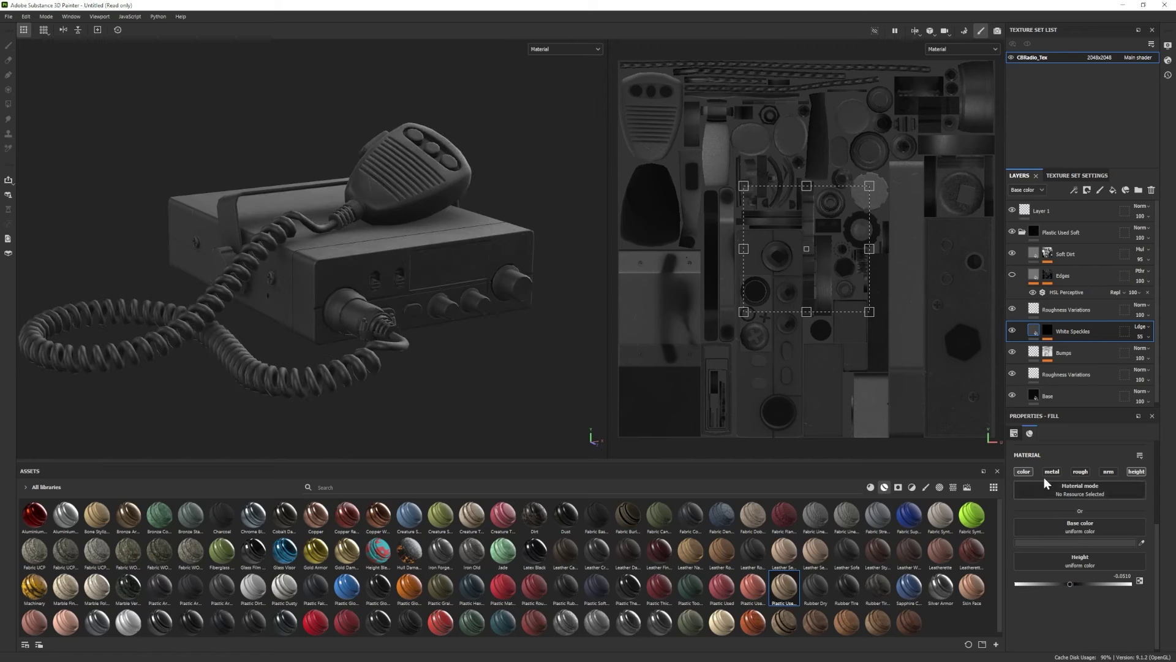
# Select the Grunge Scratches Rough fill in the White Speckles mask and inspect the radio's surface from several angles.
pyautogui.click(1046, 331)
pyautogui.click(1079, 348)
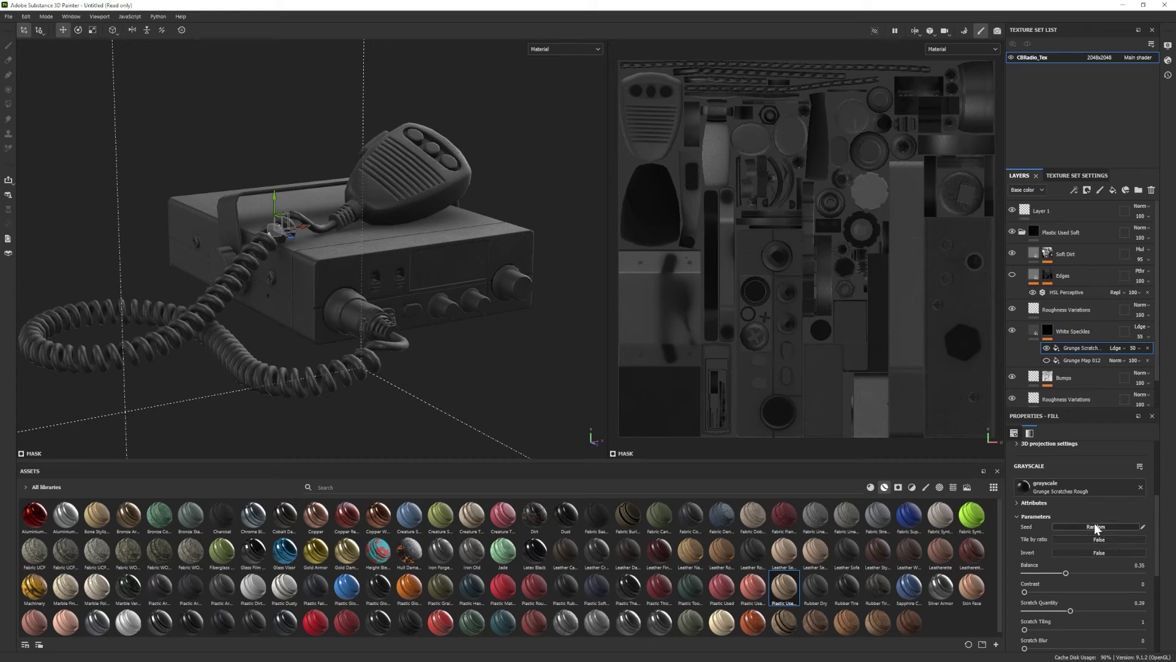
pyautogui.keyDown('alt'); pyautogui.moveTo(439, 351); pyautogui.dragTo(456, 379); pyautogui.keyUp('alt')
pyautogui.keyDown('alt'); pyautogui.moveTo(456, 379); pyautogui.dragTo(475, 387, button='middle'); pyautogui.keyUp('alt')
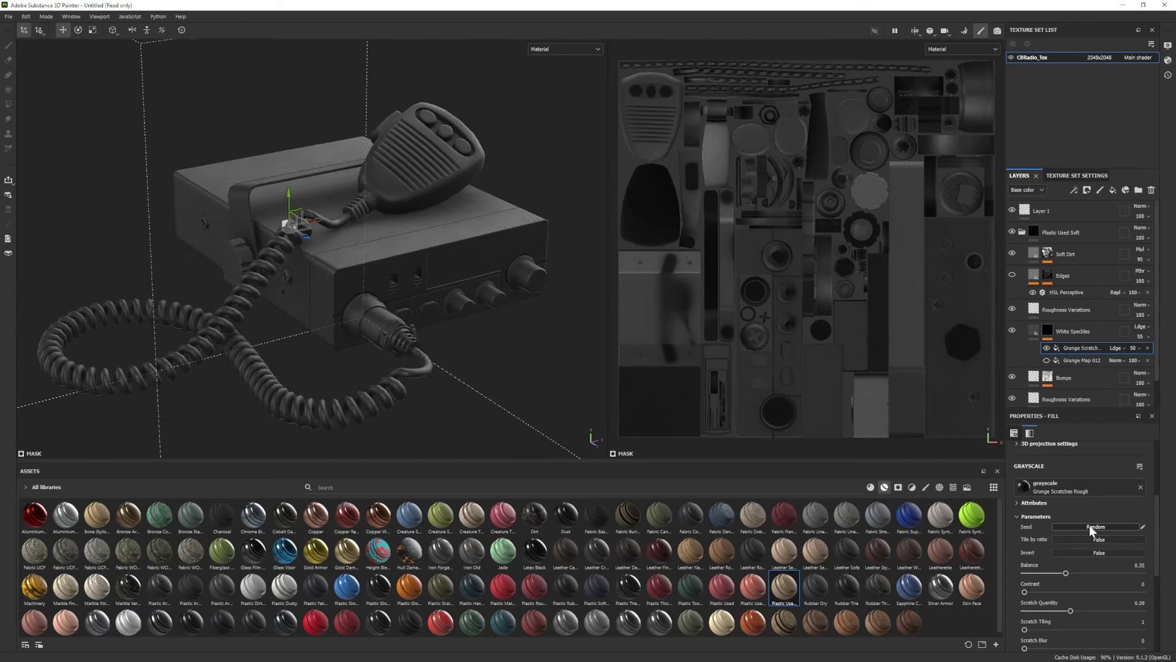
pyautogui.keyDown('alt'); pyautogui.moveTo(379, 367); pyautogui.dragTo(413, 341, button='right'); pyautogui.keyUp('alt')
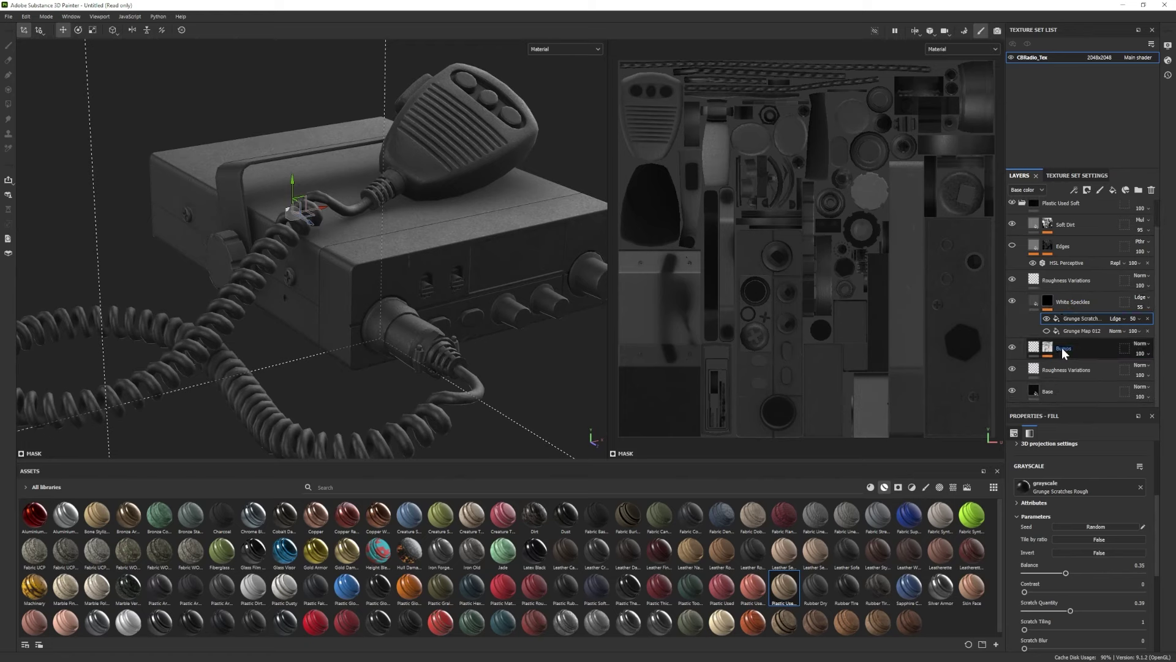
# Add a black mask to the Plastic Used Soft folder and polygon-fill the radio's casing so only it receives the material.
pyautogui.rightClick(1068, 233)
pyautogui.click(1068, 235)
pyautogui.press('4')
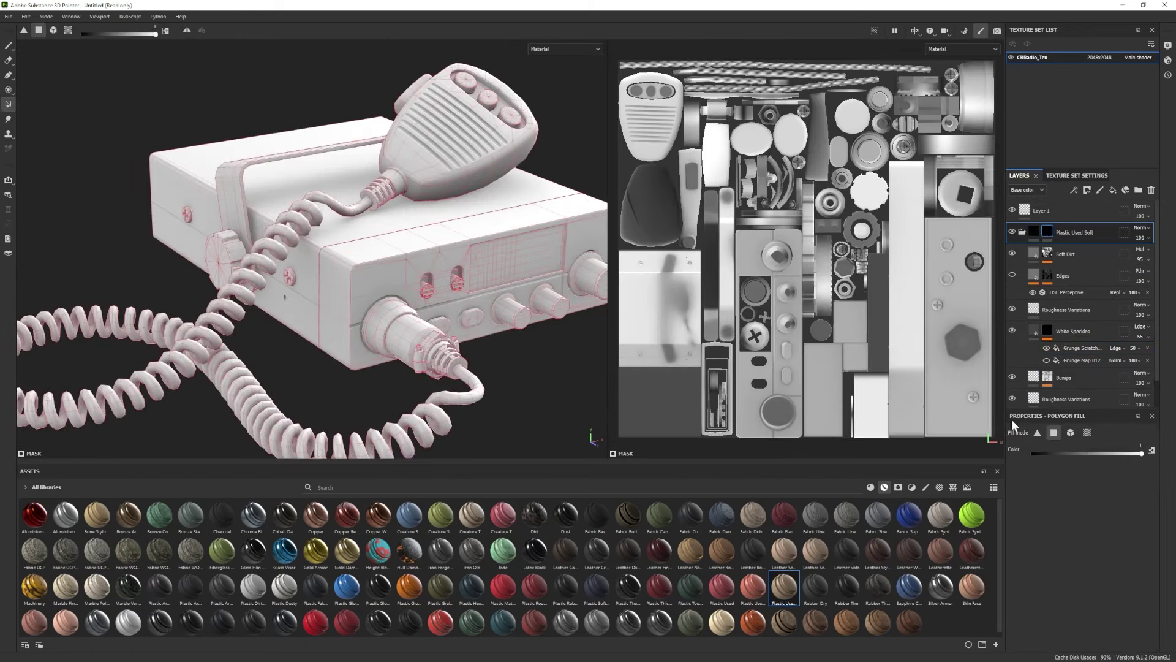
pyautogui.click(9, 46)
pyautogui.moveTo(423, 288)
pyautogui.keyDown('alt'); pyautogui.mouseDown(button='right')
pyautogui.moveTo(343, 260)
pyautogui.moveTo(364, 267)
pyautogui.mouseUp(button='right'); pyautogui.keyUp('alt')
# Set the Base layer's metallic to 0.8353 and roughness to 0.2824.
pyautogui.scroll(-1, 1062, 346)
pyautogui.click(1047, 392)
pyautogui.scroll(-1, 1096, 548)
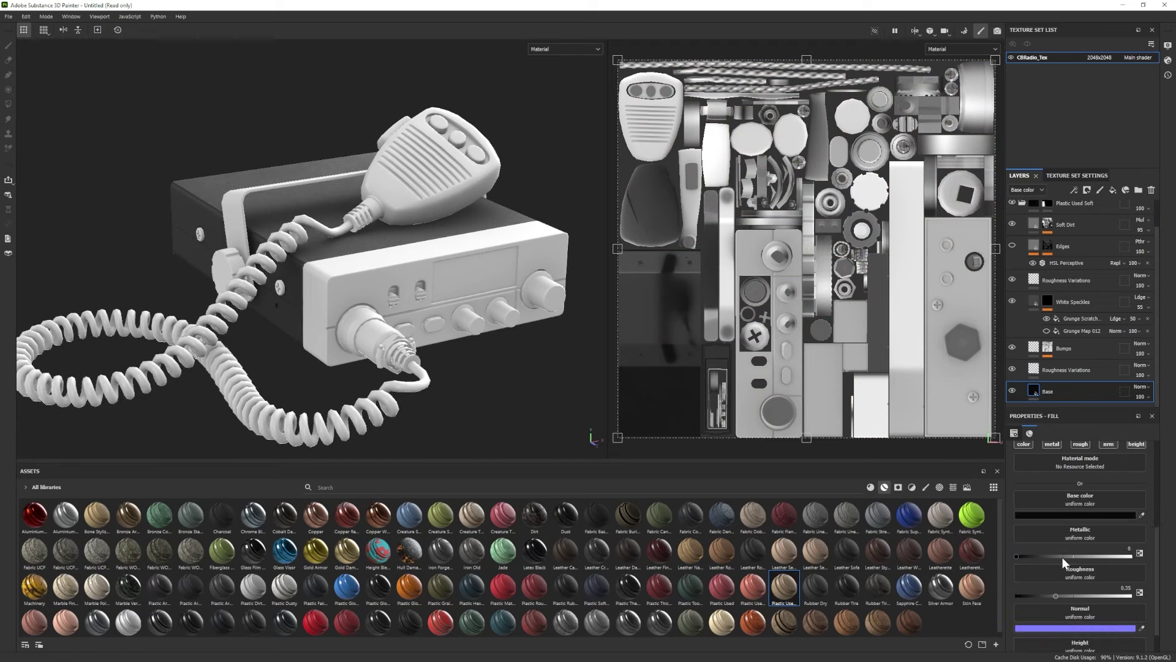
pyautogui.moveTo(1061, 556); pyautogui.dragTo(1113, 554)
pyautogui.moveTo(1055, 595); pyautogui.dragTo(1047, 595)
pyautogui.keyDown('alt'); pyautogui.moveTo(484, 389); pyautogui.dragTo(528, 379); pyautogui.keyUp('alt')
pyautogui.keyDown('alt'); pyautogui.moveTo(528, 379); pyautogui.dragTo(357, 359, button='right'); pyautogui.keyUp('alt')
pyautogui.keyDown('alt'); pyautogui.moveTo(357, 360); pyautogui.dragTo(414, 348); pyautogui.keyUp('alt')
# Change the Base layer's base color to dark grey 242424.
pyautogui.click(1043, 515)
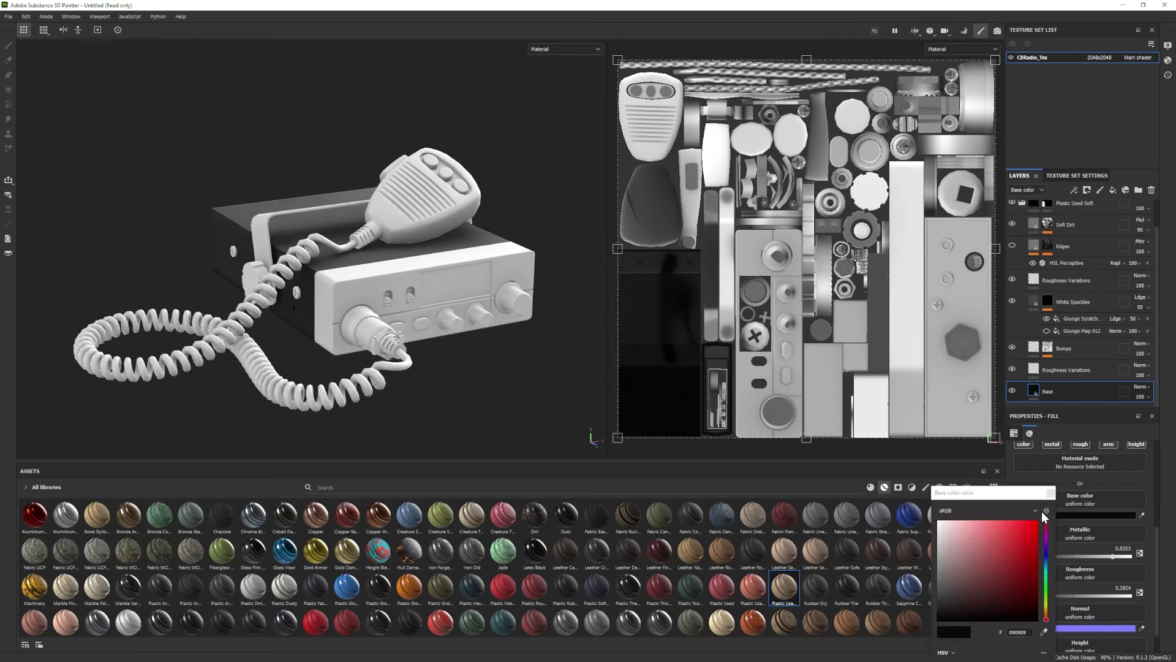
pyautogui.moveTo(936, 612); pyautogui.dragTo(927, 605)
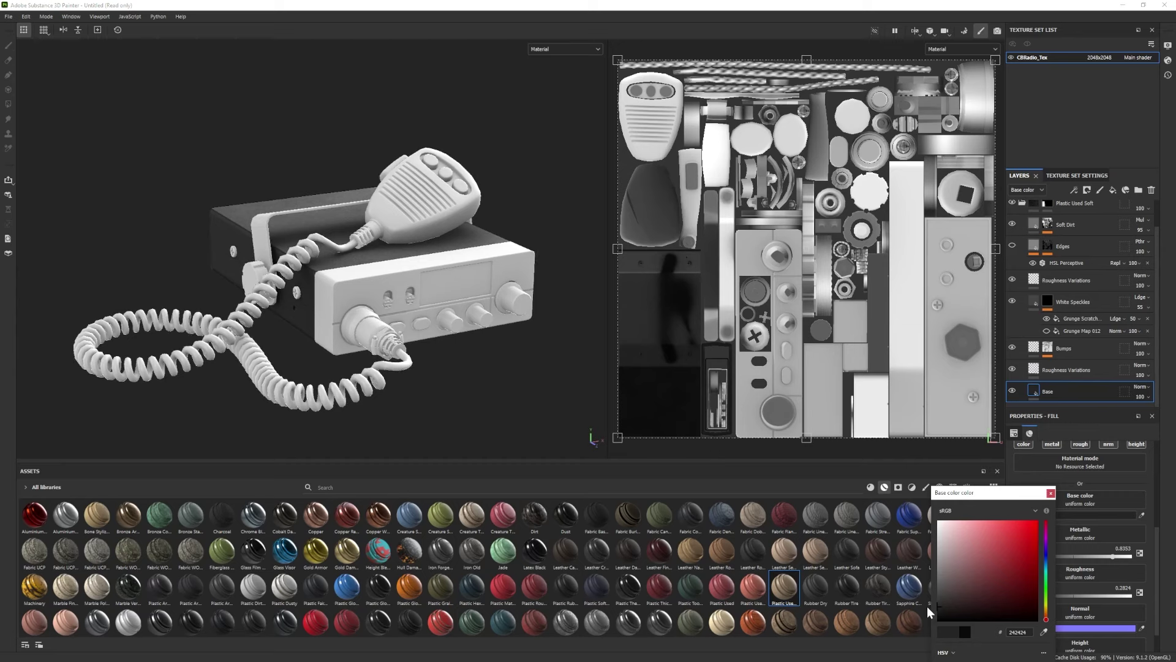
pyautogui.click(1050, 492)
pyautogui.keyDown('alt'); pyautogui.moveTo(453, 362); pyautogui.dragTo(570, 370, button='right'); pyautogui.keyUp('alt')
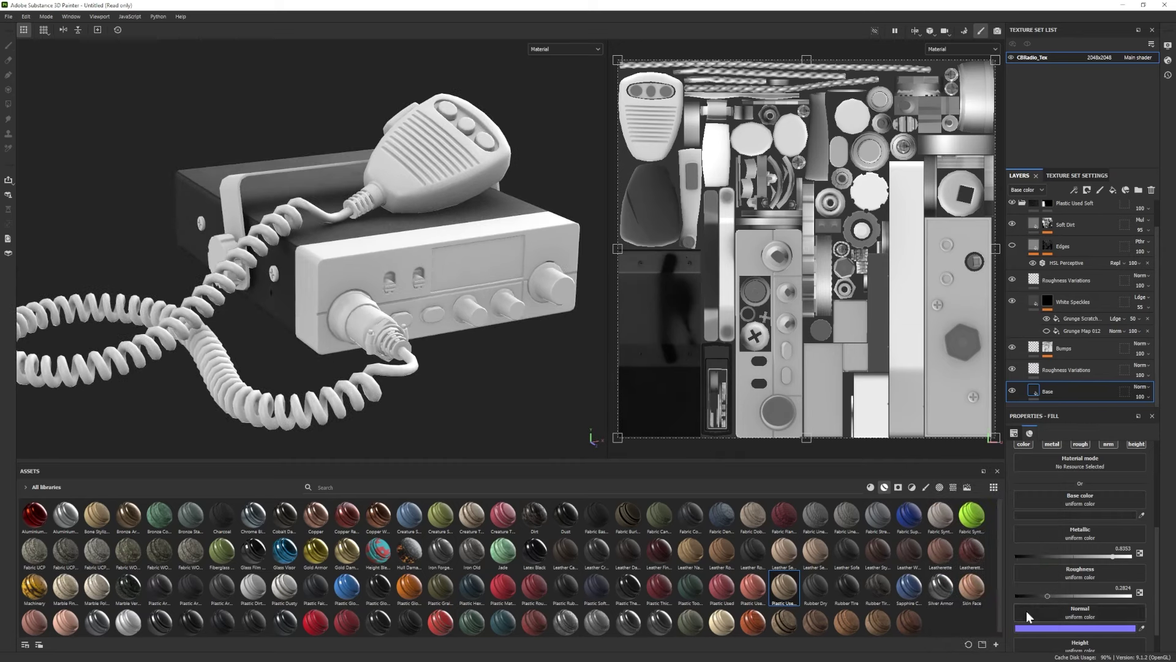
# Raise the tiling of the Cells 1 fill in the Bumps mask to about 10.
pyautogui.scroll(-1, 1029, 617)
pyautogui.click(1075, 348)
pyautogui.click(1075, 364)
pyautogui.scroll(5, 1068, 519)
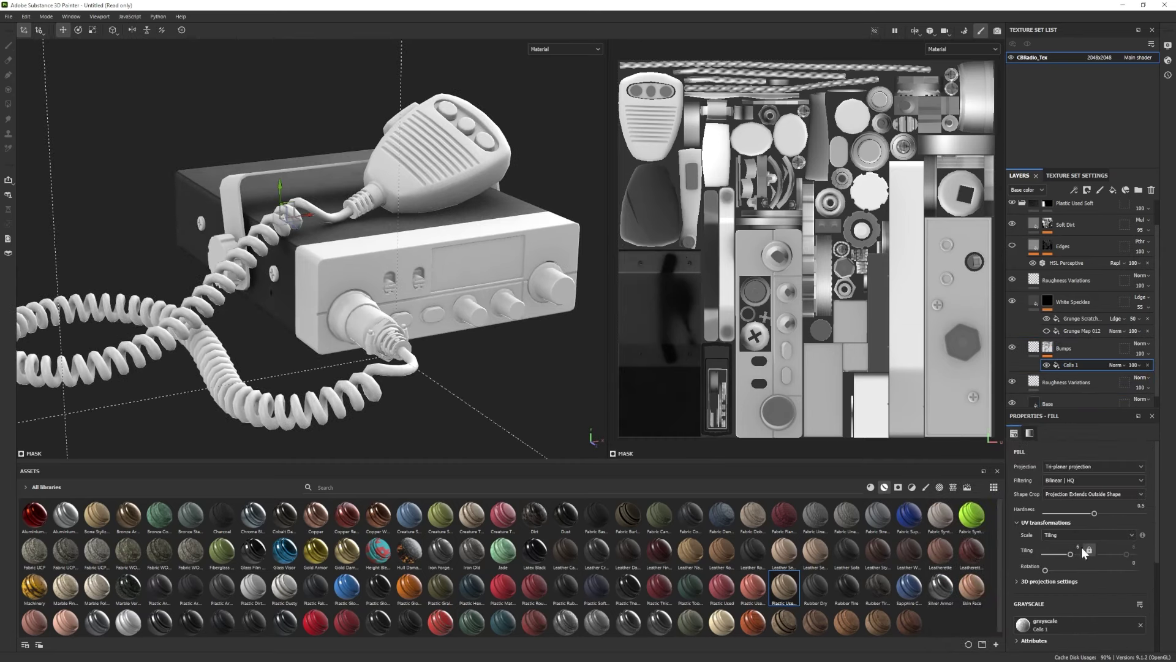
pyautogui.moveTo(1070, 553); pyautogui.dragTo(1075, 555)
pyautogui.keyDown('alt'); pyautogui.moveTo(431, 369); pyautogui.dragTo(378, 378); pyautogui.keyUp('alt')
pyautogui.keyDown('alt'); pyautogui.moveTo(379, 379); pyautogui.dragTo(306, 367, button='right'); pyautogui.keyUp('alt')
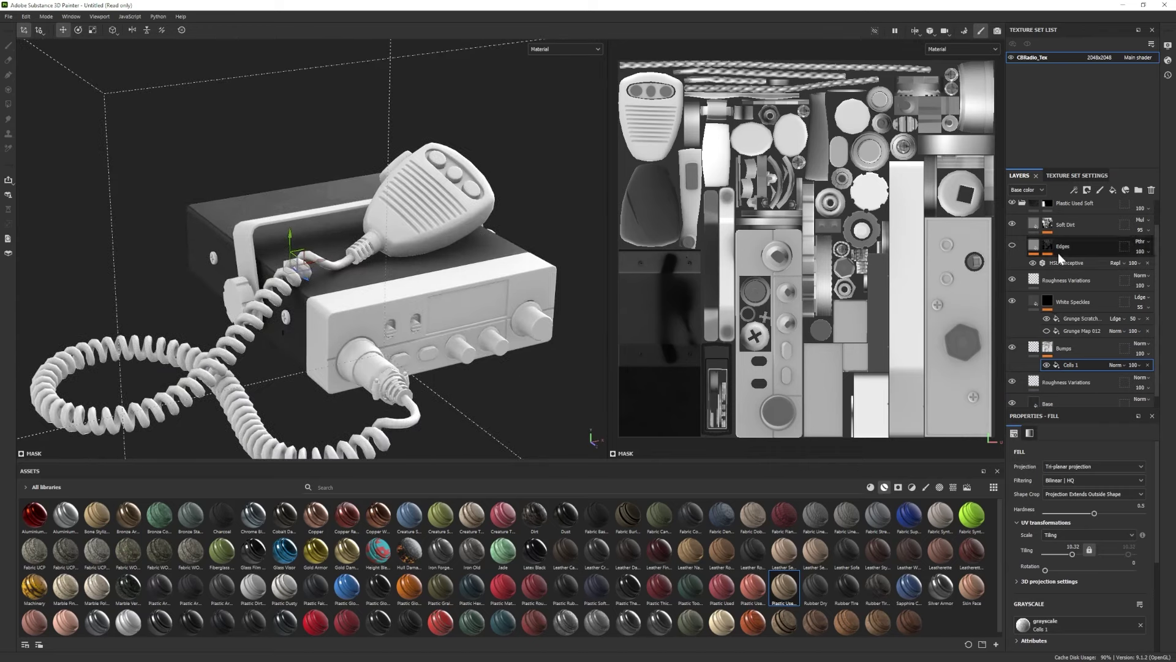
# Compare the casing with and without White Speckles and leave that layer hidden.
pyautogui.click(1011, 301)
pyautogui.click(1012, 301)
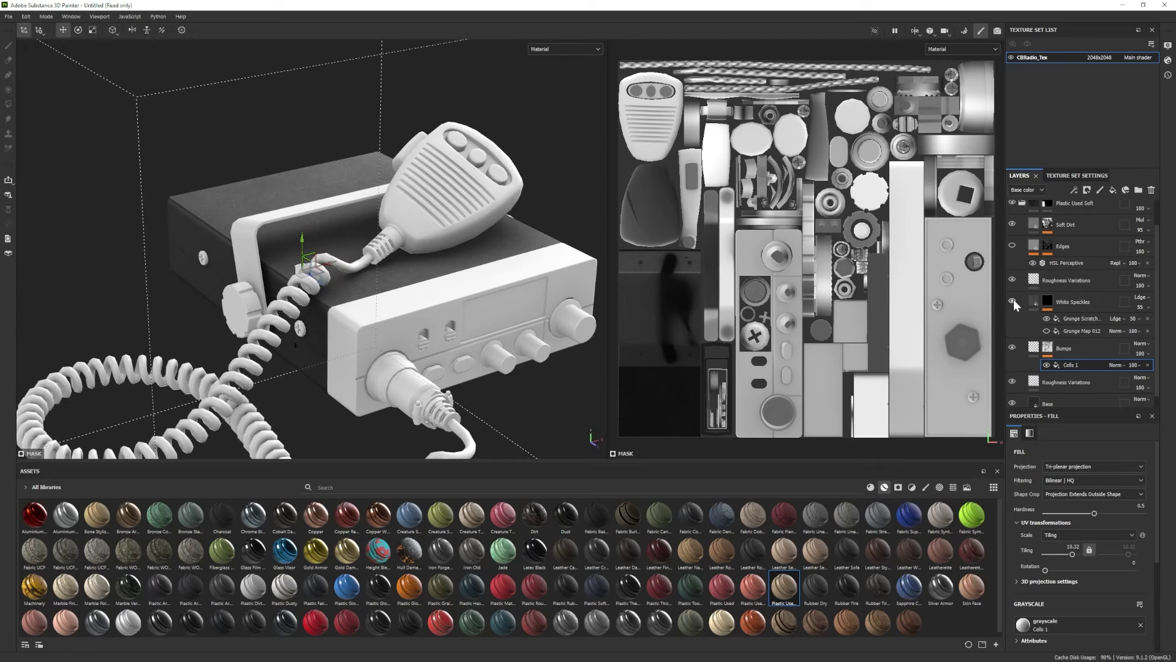
pyautogui.click(1012, 301)
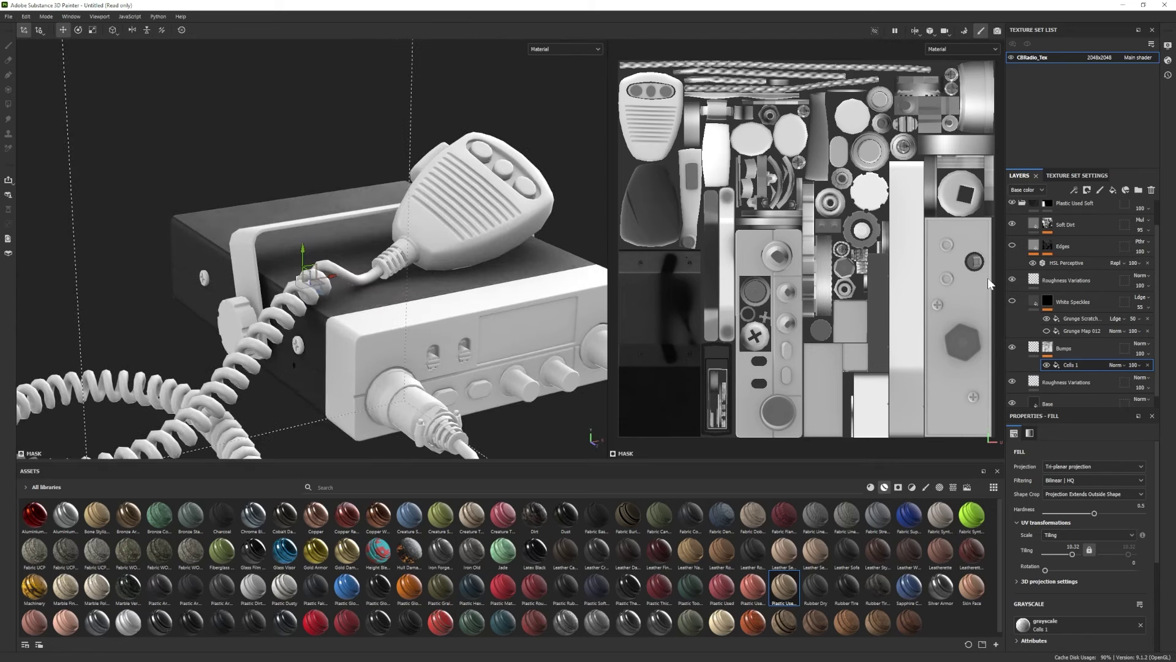
# Add a fill layer at the top of the Plastic Used Soft folder with only roughness enabled, and show the textures in the asset library.
pyautogui.scroll(1, 1035, 251)
pyautogui.click(1023, 231)
pyautogui.click(1022, 232)
pyautogui.click(1112, 190)
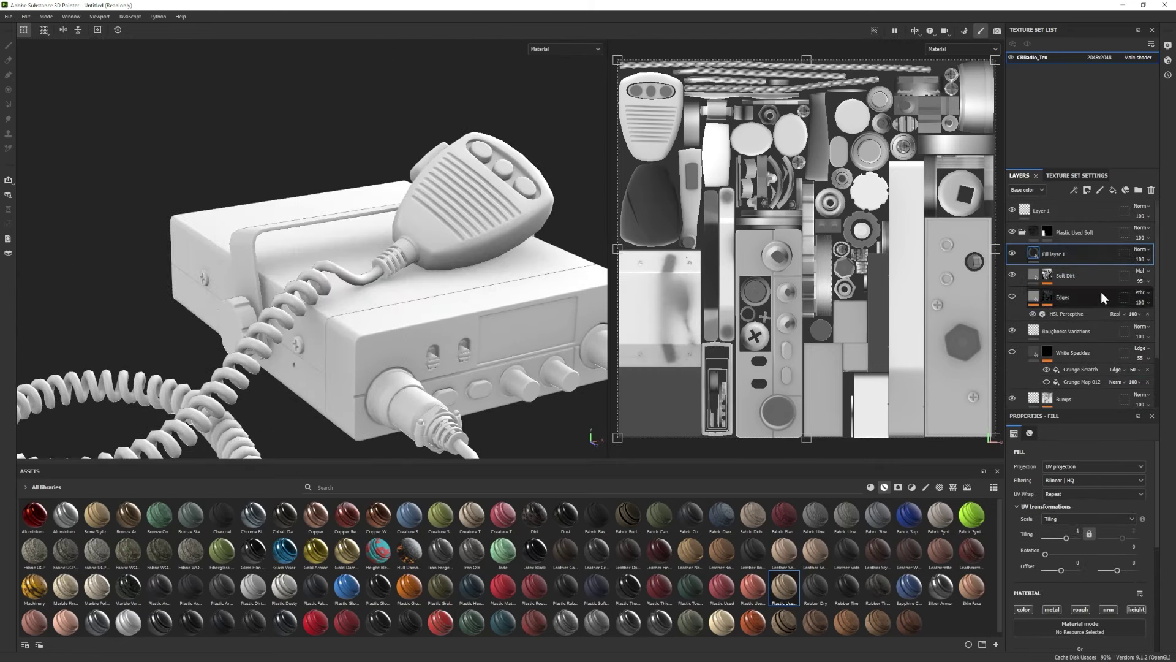
pyautogui.click(1023, 610)
pyautogui.click(1052, 611)
pyautogui.click(1108, 612)
pyautogui.click(1136, 611)
pyautogui.scroll(-2, 1133, 611)
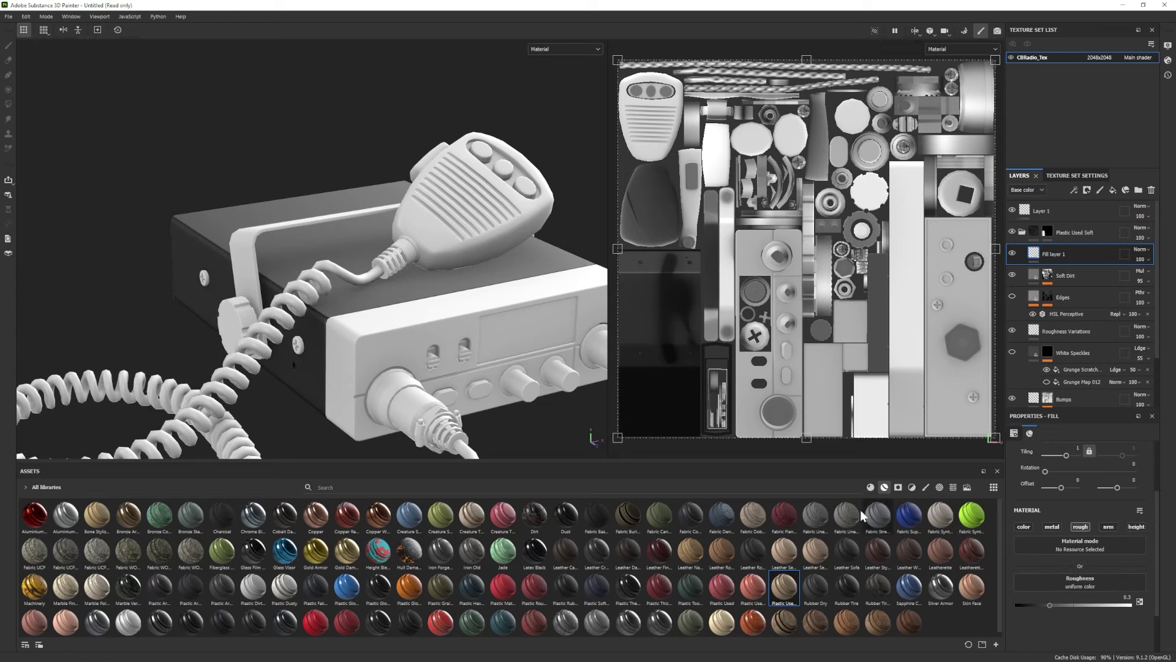
pyautogui.click(953, 487)
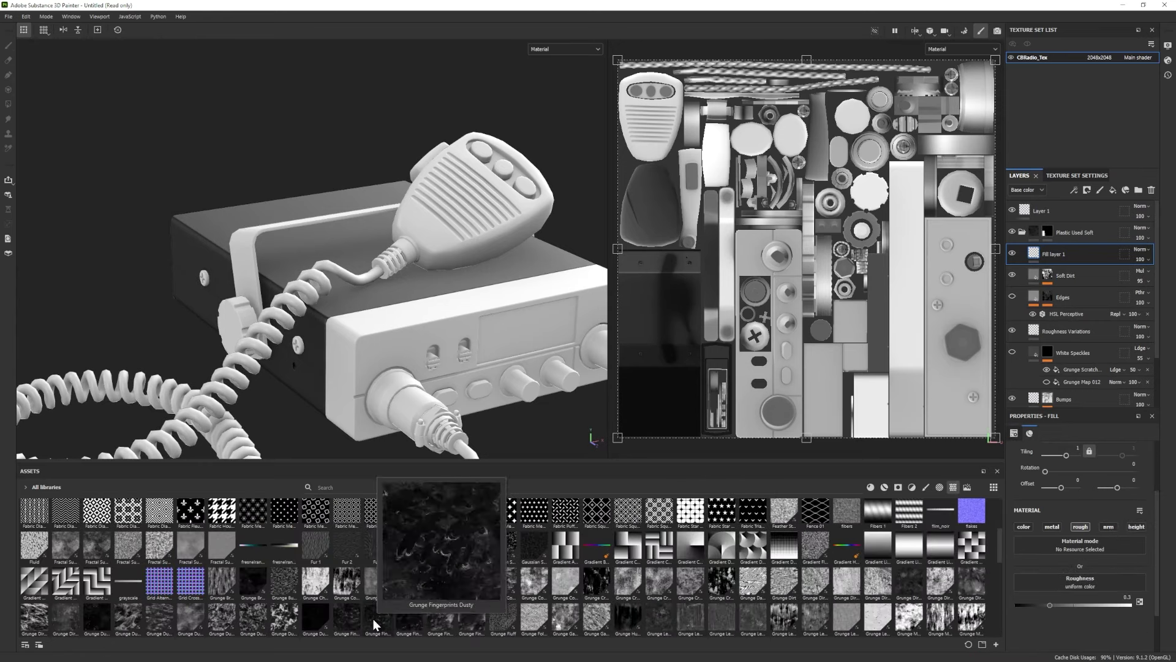
# Try Grunge Fingerprints Dusty and a second grunge texture as the fill layer's roughness with lowered balance, undoing both.
pyautogui.moveTo(375, 624); pyautogui.dragTo(1080, 582)
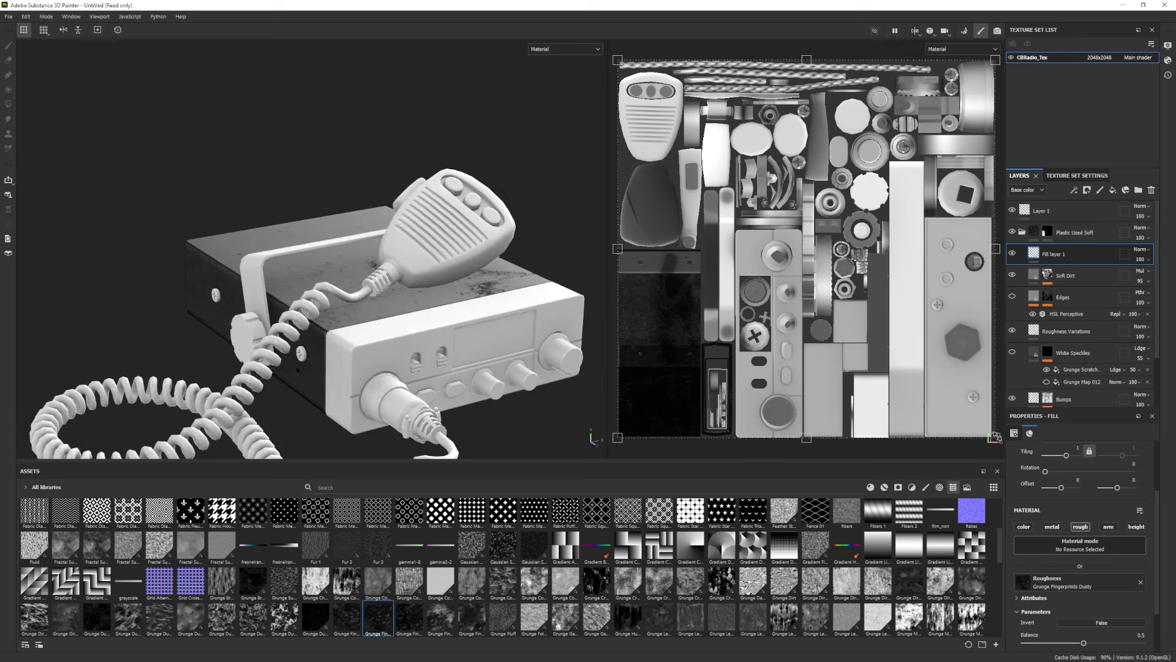
pyautogui.moveTo(1084, 643)
pyautogui.mouseDown()
pyautogui.moveTo(1055, 644)
pyautogui.moveTo(1076, 643)
pyautogui.mouseUp()
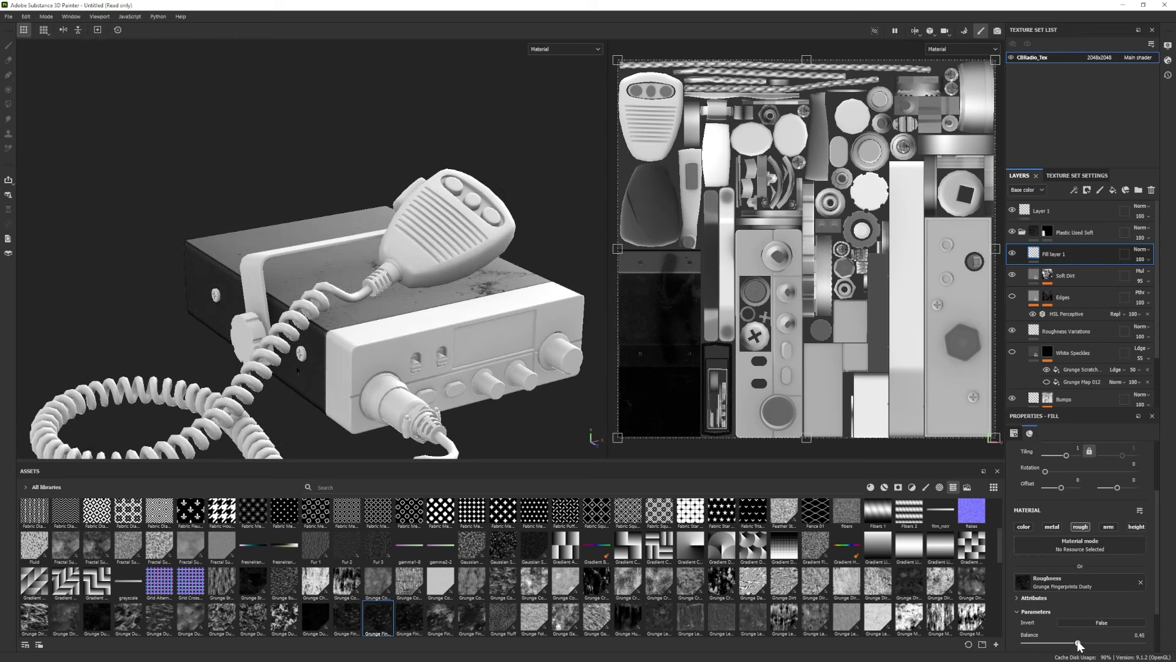
pyautogui.hotkey('ctrl', 'z')
pyautogui.hotkey('ctrl', 'z')
pyautogui.moveTo(721, 620); pyautogui.dragTo(1073, 586)
pyautogui.moveTo(1083, 643); pyautogui.dragTo(1076, 643)
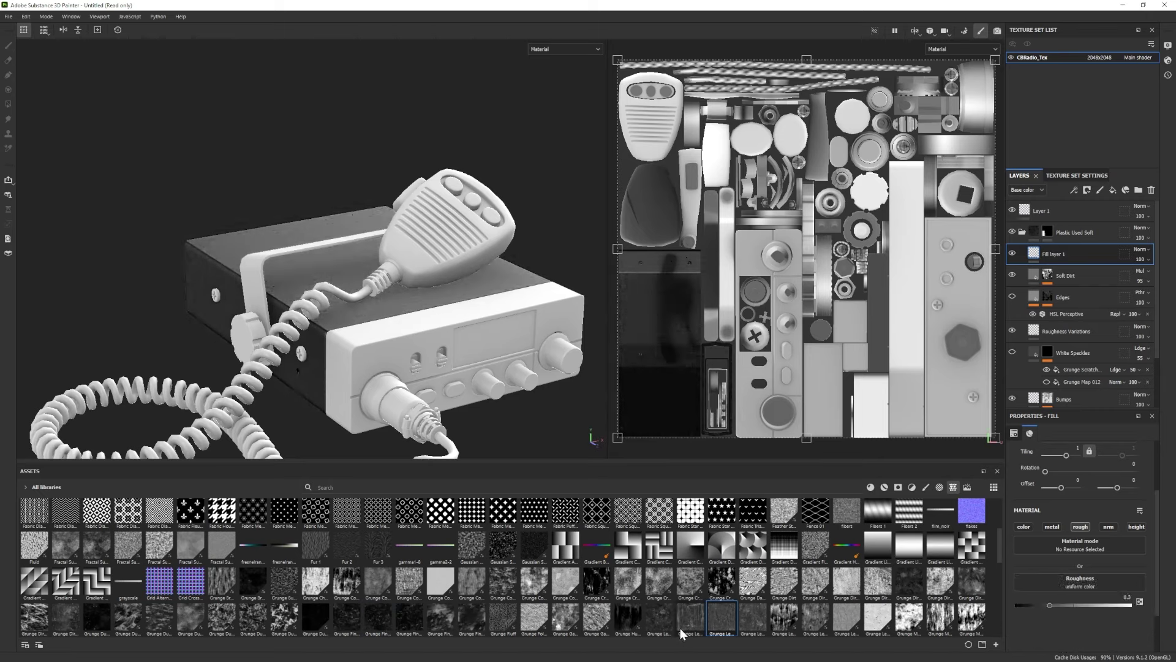
# Assign Grunge Leak Dirty to Fill layer 1's roughness and lower its balance to about 0.45.
pyautogui.moveTo(662, 620); pyautogui.dragTo(1061, 588)
pyautogui.moveTo(1083, 642); pyautogui.dragTo(1078, 643)
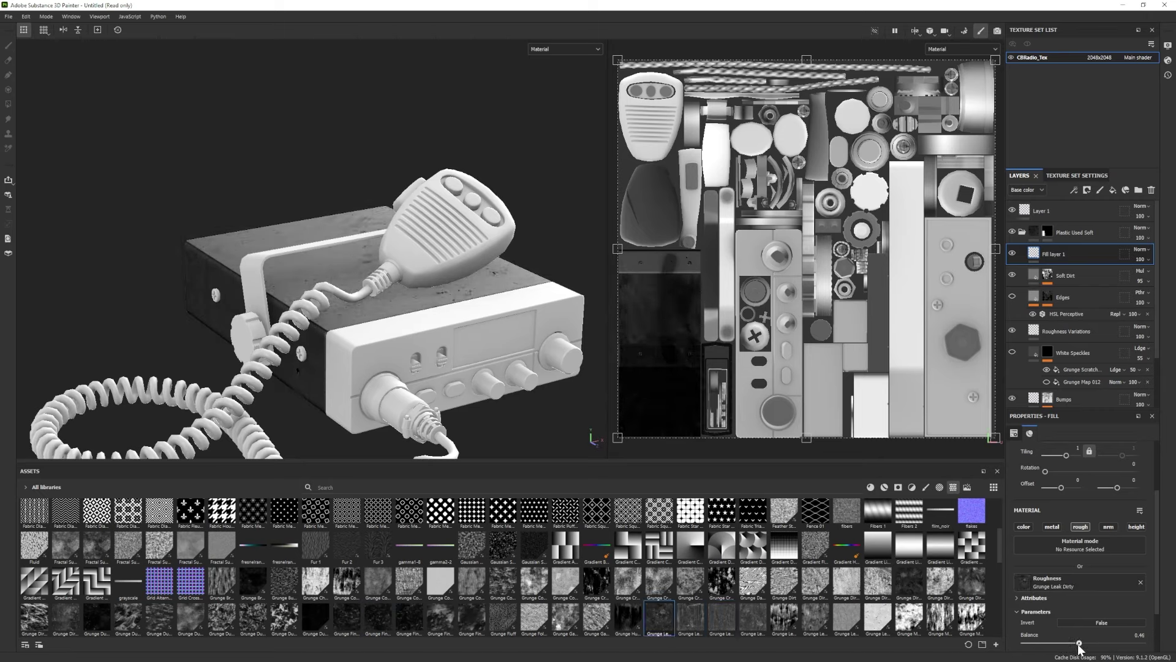
pyautogui.keyDown('alt'); pyautogui.moveTo(380, 331); pyautogui.dragTo(434, 321); pyautogui.keyUp('alt')
pyautogui.keyDown('shift'); pyautogui.moveTo(434, 321); pyautogui.dragTo(331, 322, button='right'); pyautogui.keyUp('shift')
pyautogui.keyDown('alt'); pyautogui.moveTo(331, 322); pyautogui.dragTo(278, 317); pyautogui.keyUp('alt')
pyautogui.scroll(3, 1076, 566)
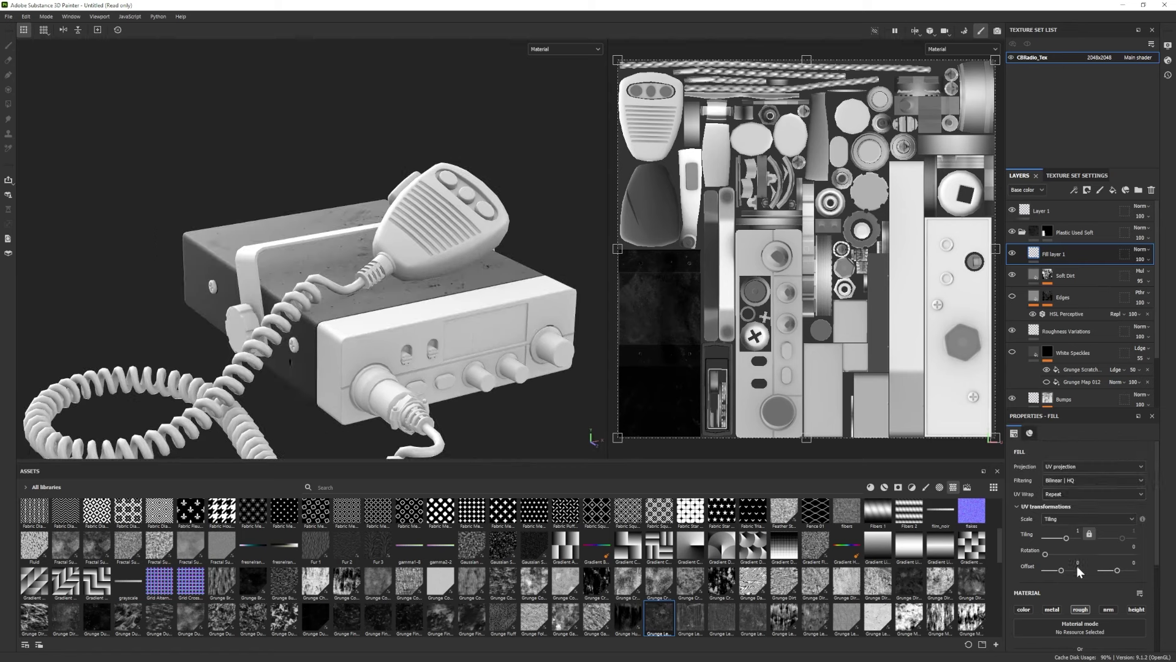
pyautogui.scroll(-3, 1072, 582)
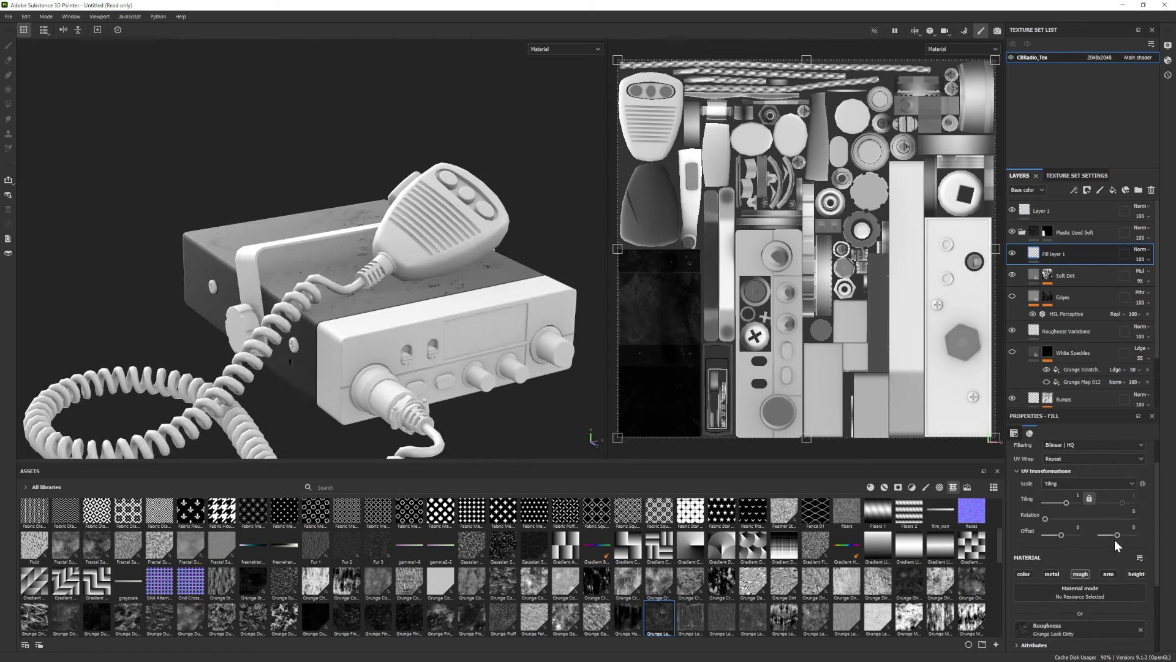
# Add a Levels effect to Fill layer 1, set its affected channel to Roughness and reduce the maximum output to about 0.4.
pyautogui.rightClick(1075, 252)
pyautogui.click(1089, 372)
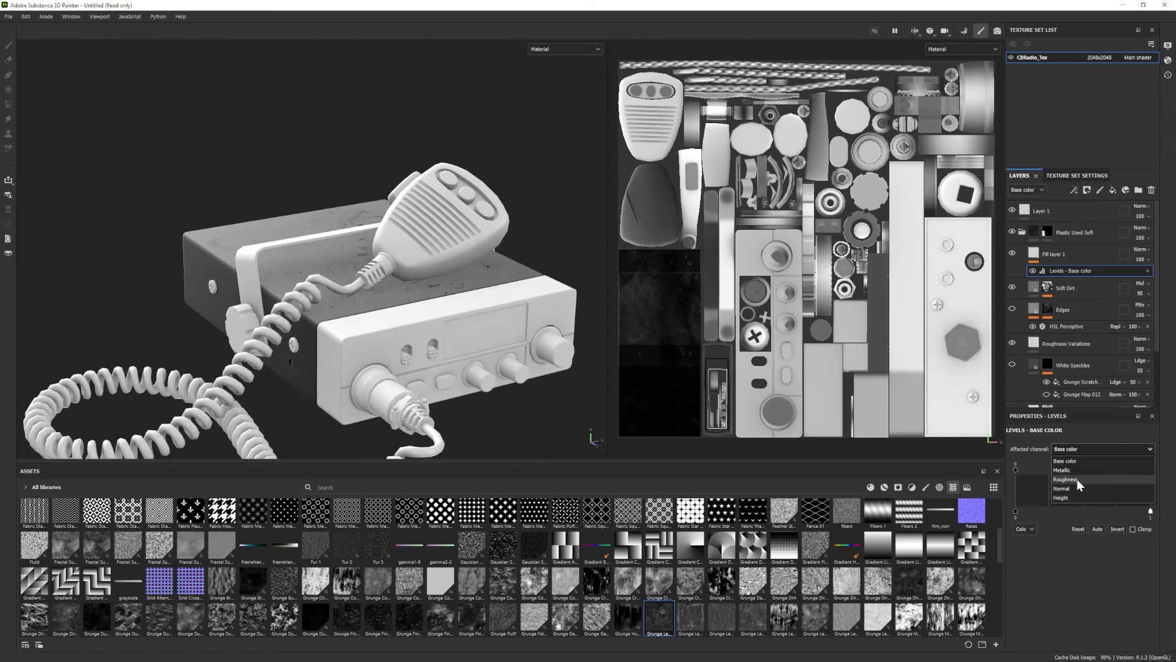
pyautogui.moveTo(1083, 469)
pyautogui.mouseDown()
pyautogui.moveTo(1097, 464)
pyautogui.moveTo(1071, 464)
pyautogui.mouseUp()
pyautogui.moveTo(1149, 512); pyautogui.dragTo(1094, 512)
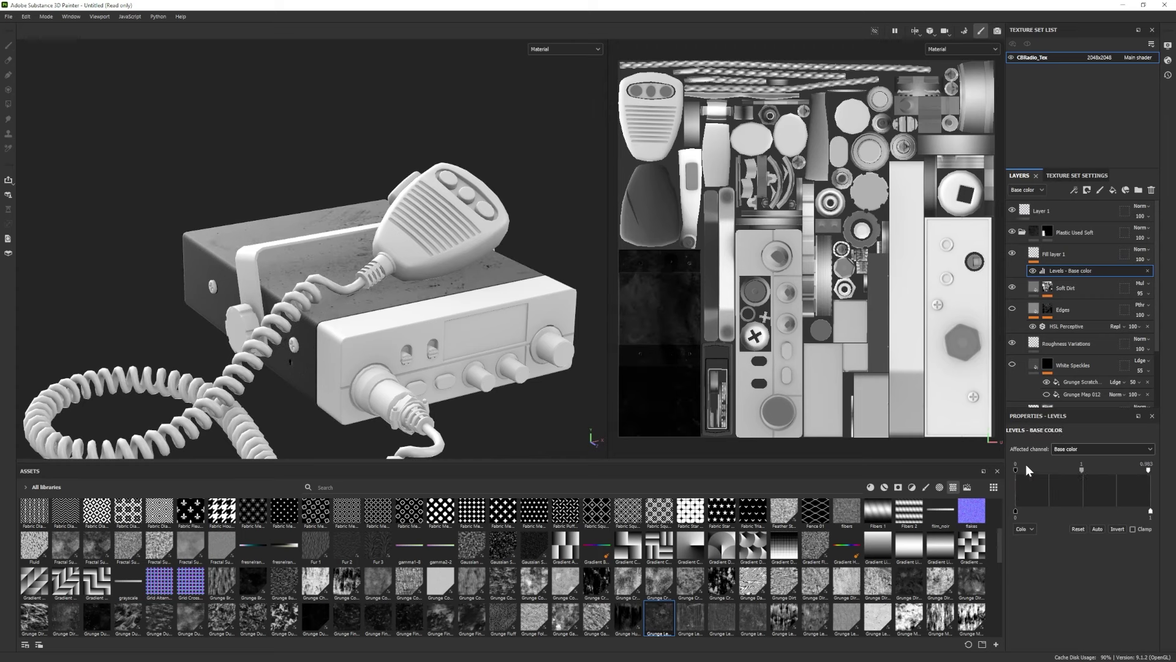
pyautogui.click(1089, 449)
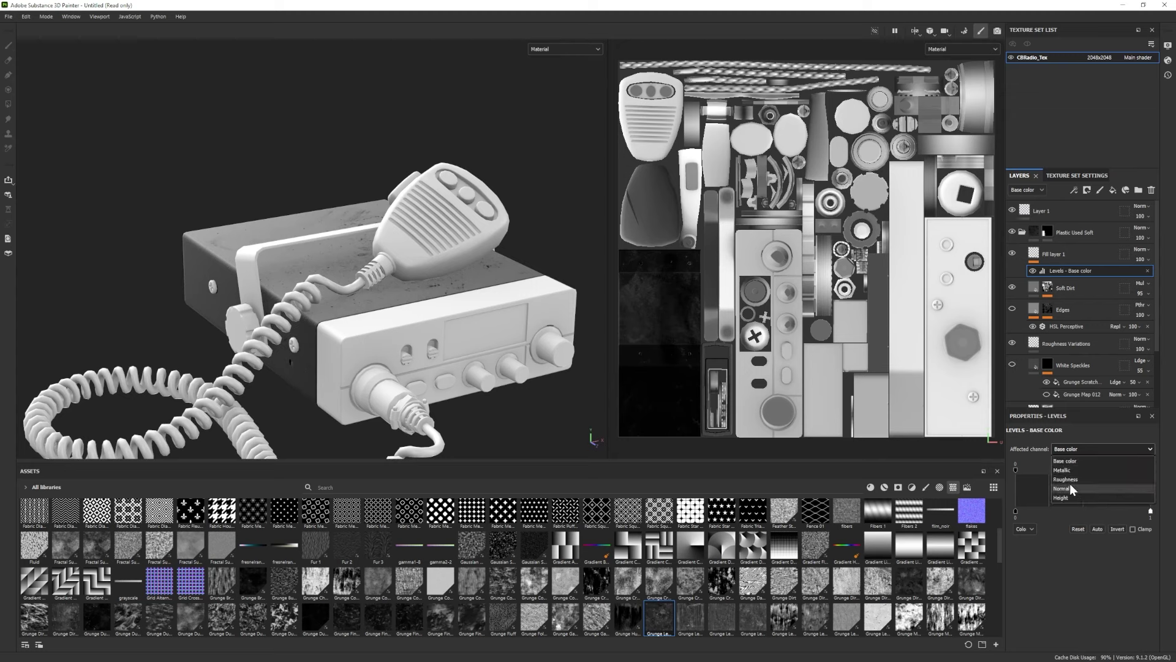
pyautogui.click(1070, 483)
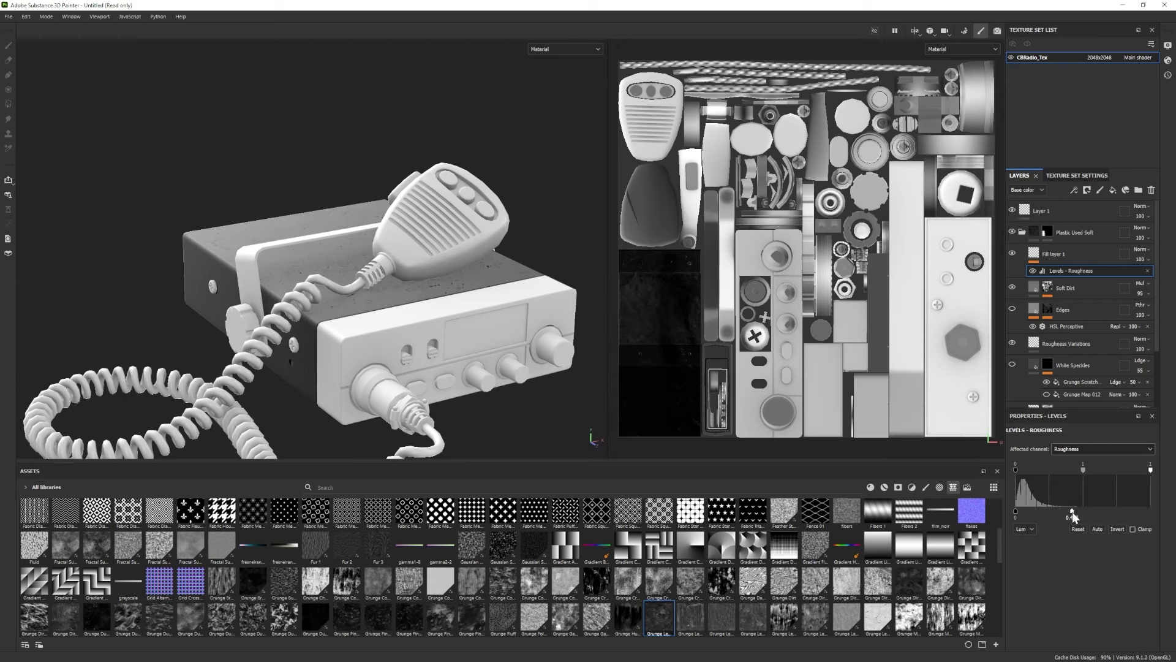
pyautogui.keyDown('alt'); pyautogui.moveTo(413, 335); pyautogui.dragTo(396, 318); pyautogui.keyUp('alt')
# Set the Grunge Leak Dirty balance on Fill layer 1 to 0.56.
pyautogui.click(1082, 254)
pyautogui.scroll(-3, 1086, 528)
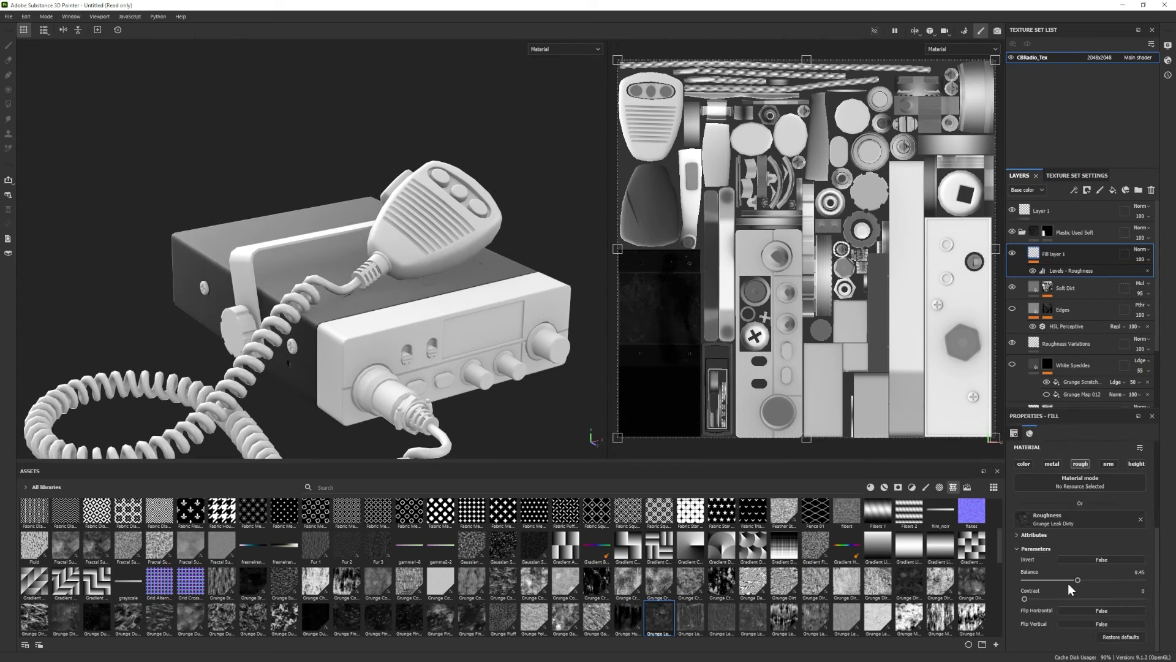
pyautogui.moveTo(1093, 580); pyautogui.dragTo(1090, 580)
pyautogui.keyDown('alt'); pyautogui.moveTo(458, 350); pyautogui.dragTo(441, 336); pyautogui.keyUp('alt')
# Try a roughness of 0.2902 on the Base layer and revert it.
pyautogui.scroll(-3, 1070, 368)
pyautogui.click(1069, 392)
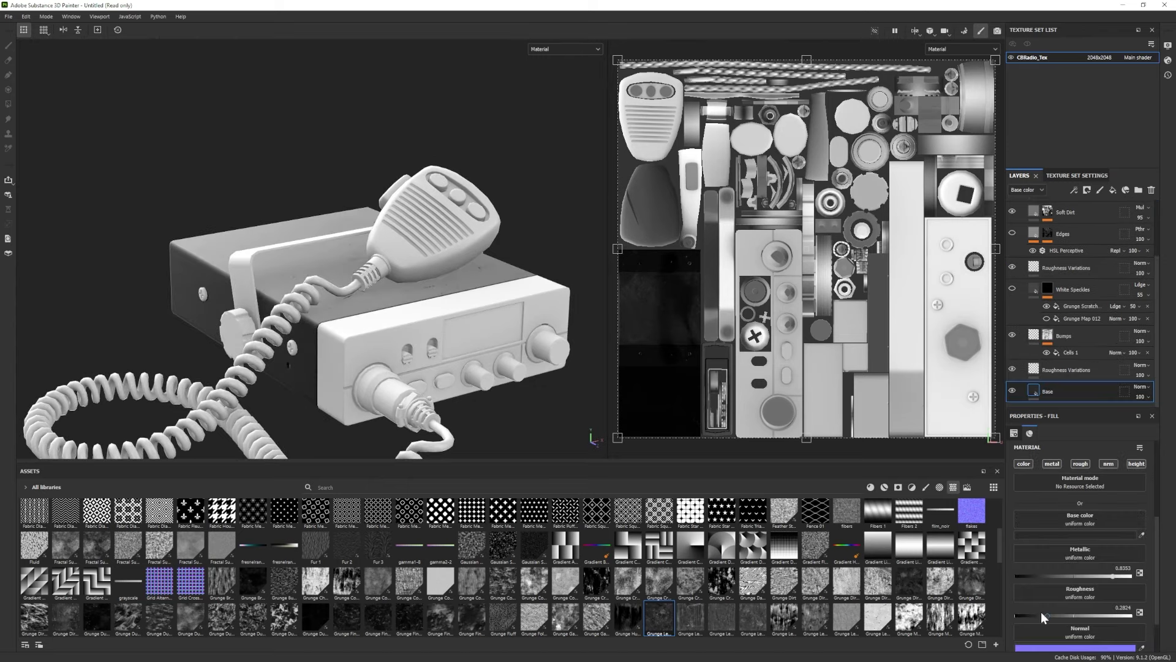
pyautogui.moveTo(1067, 613); pyautogui.dragTo(1049, 613)
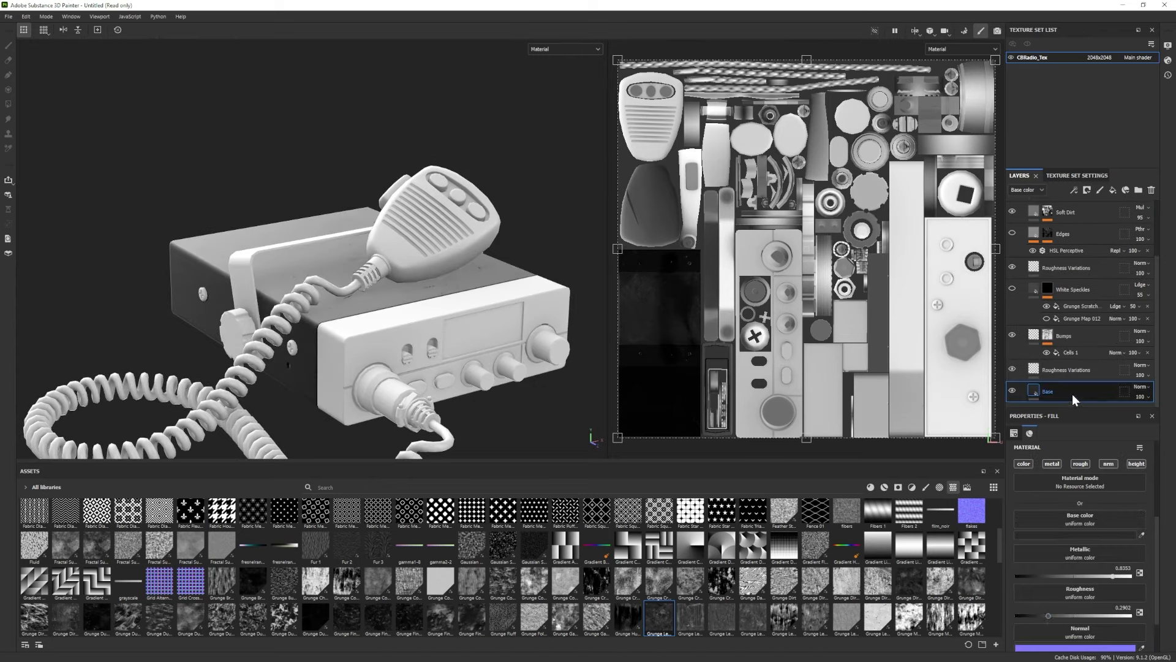
pyautogui.moveTo(464, 375)
pyautogui.keyDown('alt'); pyautogui.mouseDown()
pyautogui.moveTo(468, 401)
pyautogui.moveTo(490, 386)
pyautogui.moveTo(451, 353)
pyautogui.moveTo(461, 356)
pyautogui.mouseUp(); pyautogui.keyUp('alt')
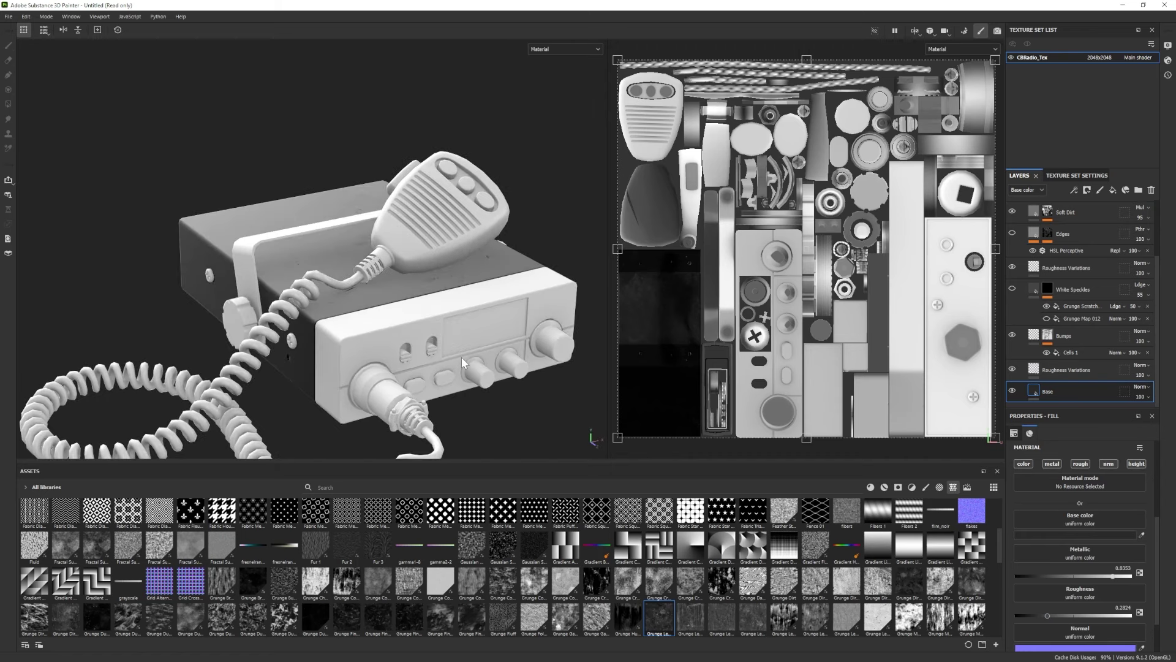
# Move Fill layer 1 out of the Plastic Used Soft folder and place it directly above.
pyautogui.scroll(3, 1084, 368)
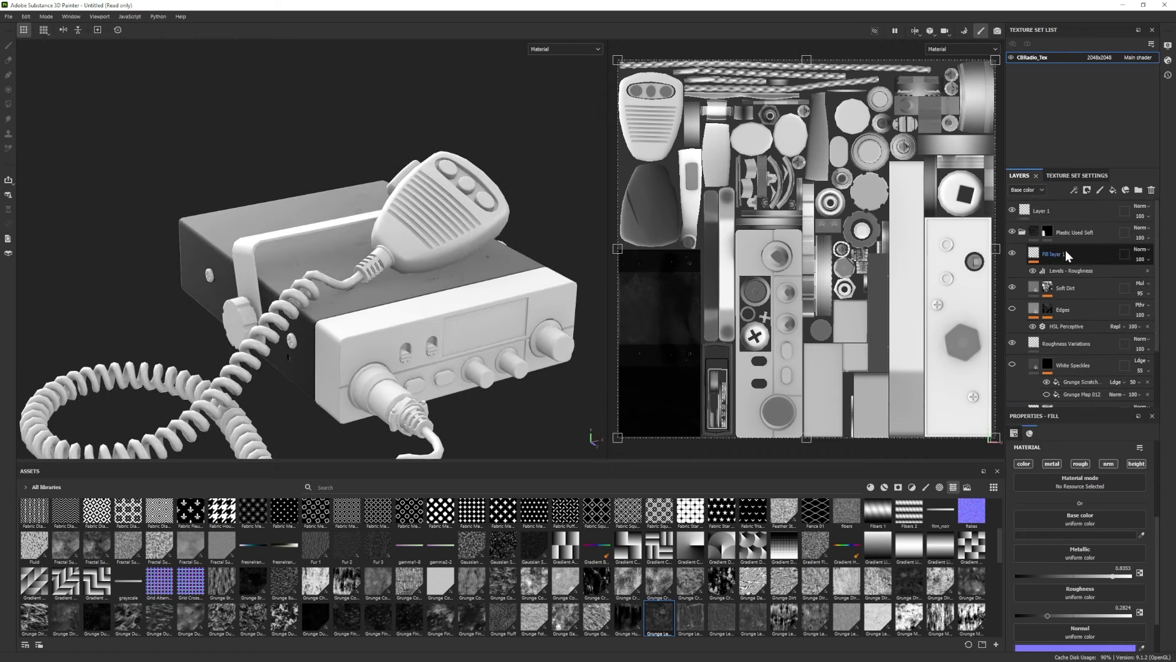
pyautogui.moveTo(1065, 251); pyautogui.dragTo(1065, 219)
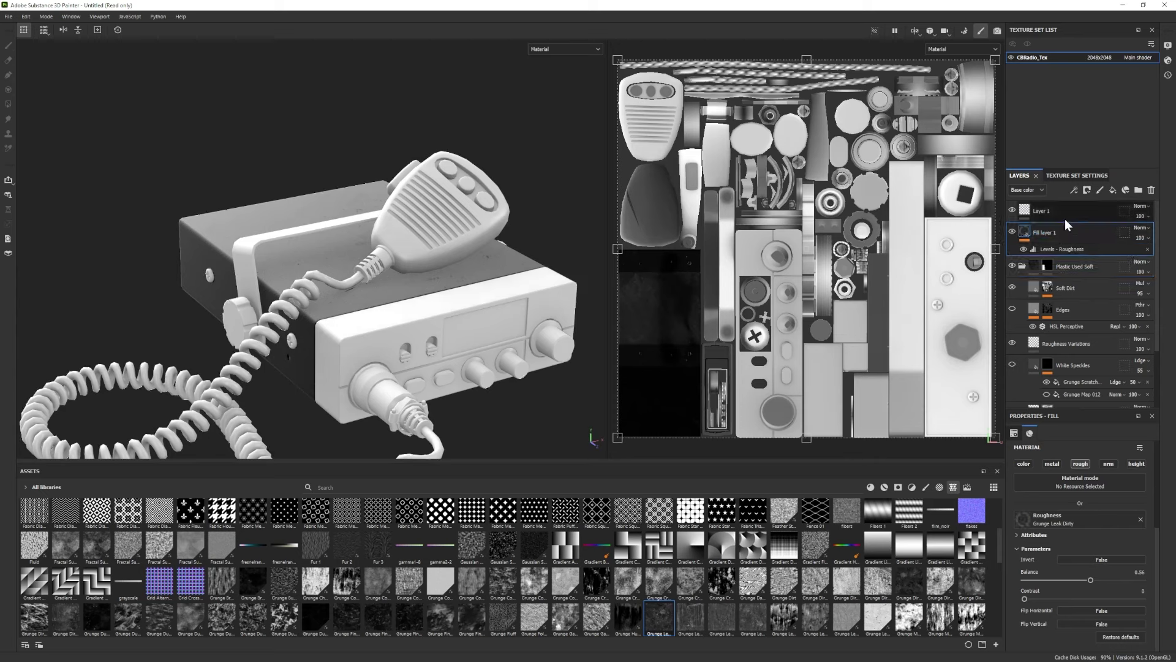
# Try a metallic value of 0.8627 on the Base layer of the Plastic Used Soft folder.
pyautogui.scroll(-3, 1075, 366)
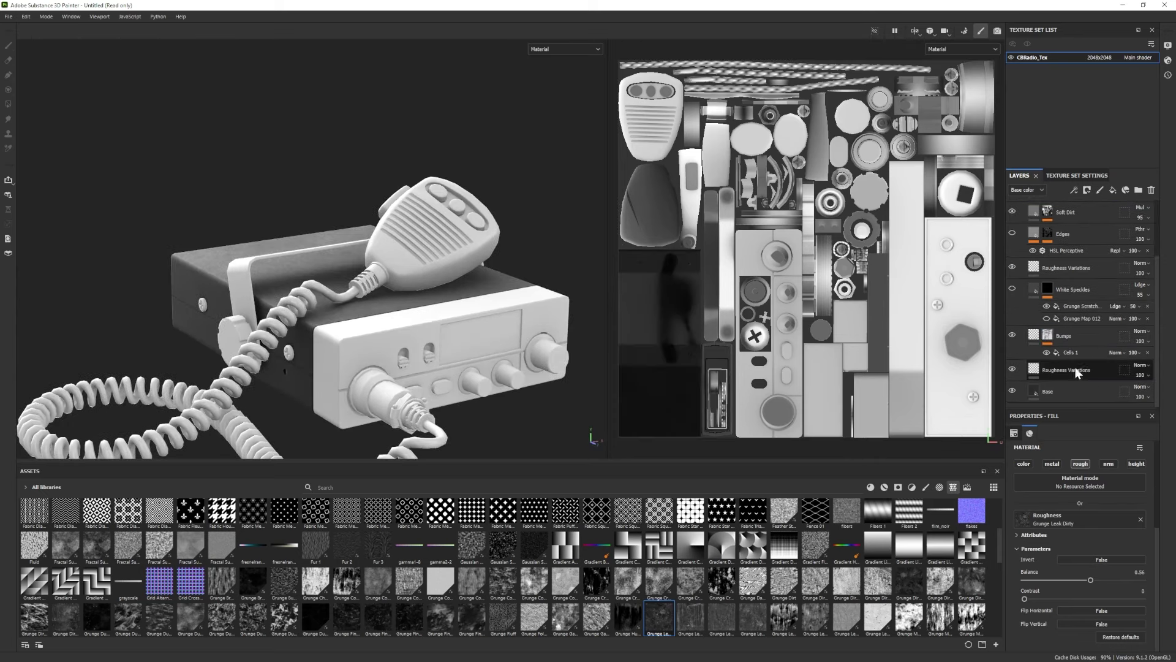
pyautogui.click(1080, 392)
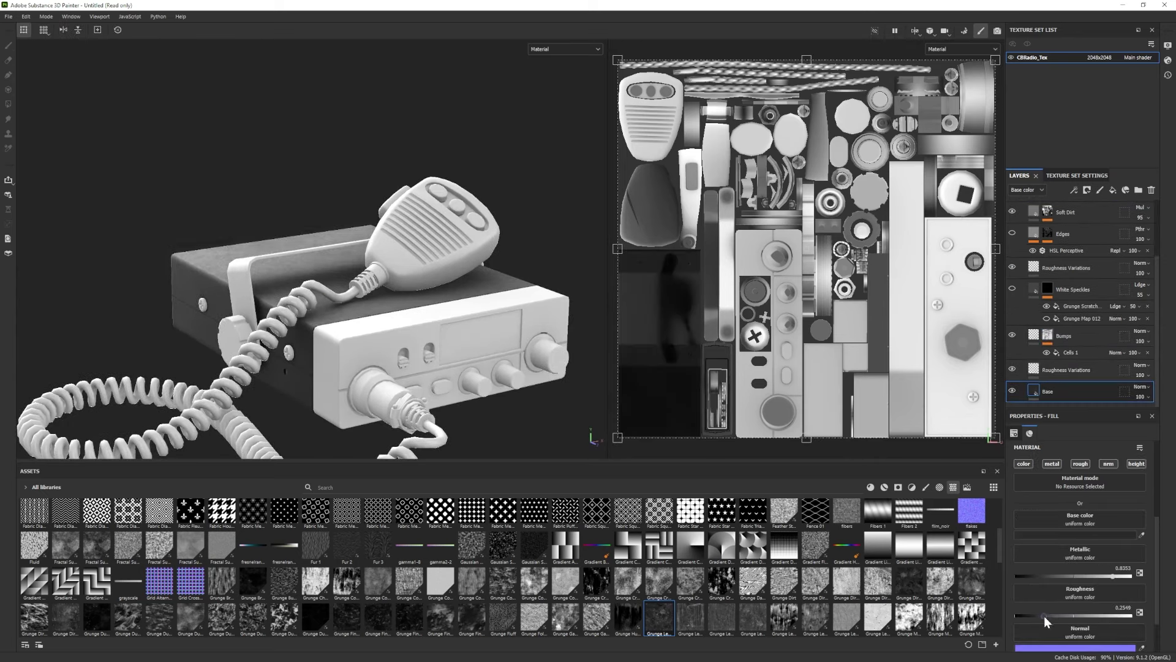
pyautogui.moveTo(1108, 575); pyautogui.dragTo(1116, 575)
pyautogui.keyDown('alt'); pyautogui.moveTo(368, 324); pyautogui.dragTo(270, 305); pyautogui.keyUp('alt')
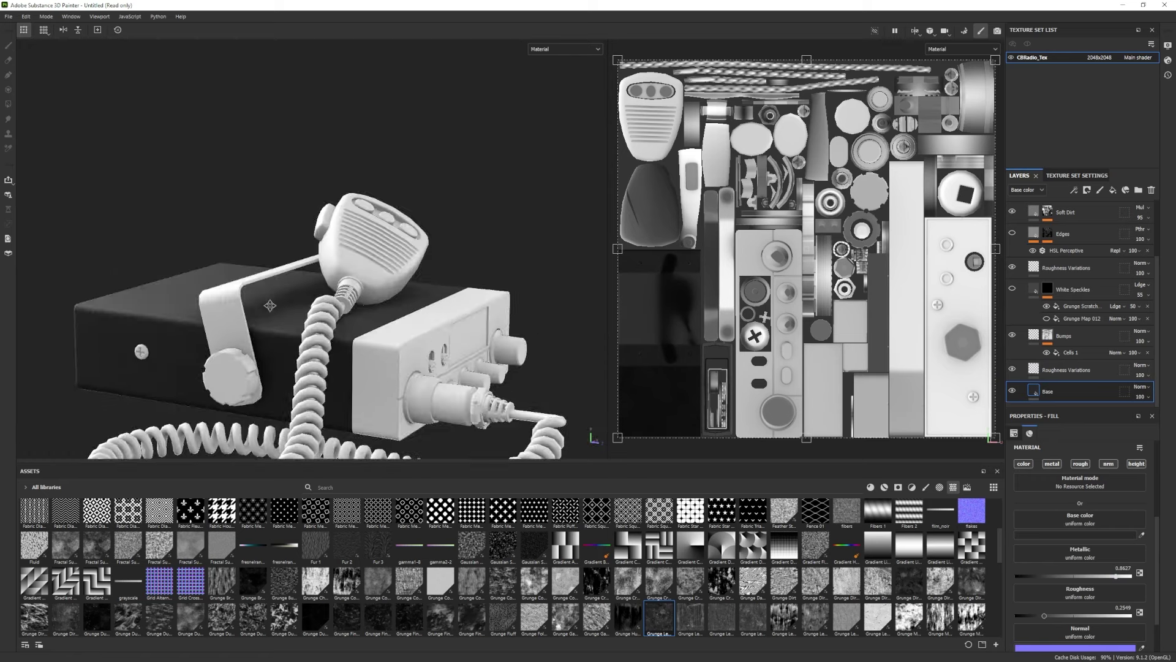
pyautogui.keyDown('alt'); pyautogui.moveTo(270, 305); pyautogui.dragTo(322, 256, button='middle'); pyautogui.keyUp('alt')
pyautogui.keyDown('alt'); pyautogui.moveTo(323, 255); pyautogui.dragTo(374, 248, button='right'); pyautogui.keyUp('alt')
pyautogui.keyDown('alt'); pyautogui.moveTo(374, 248); pyautogui.dragTo(337, 263); pyautogui.keyUp('alt')
# Set the balance of the Cells 1 effect in the Bumps layer's mask to 0.67.
pyautogui.click(1073, 336)
pyautogui.click(1075, 352)
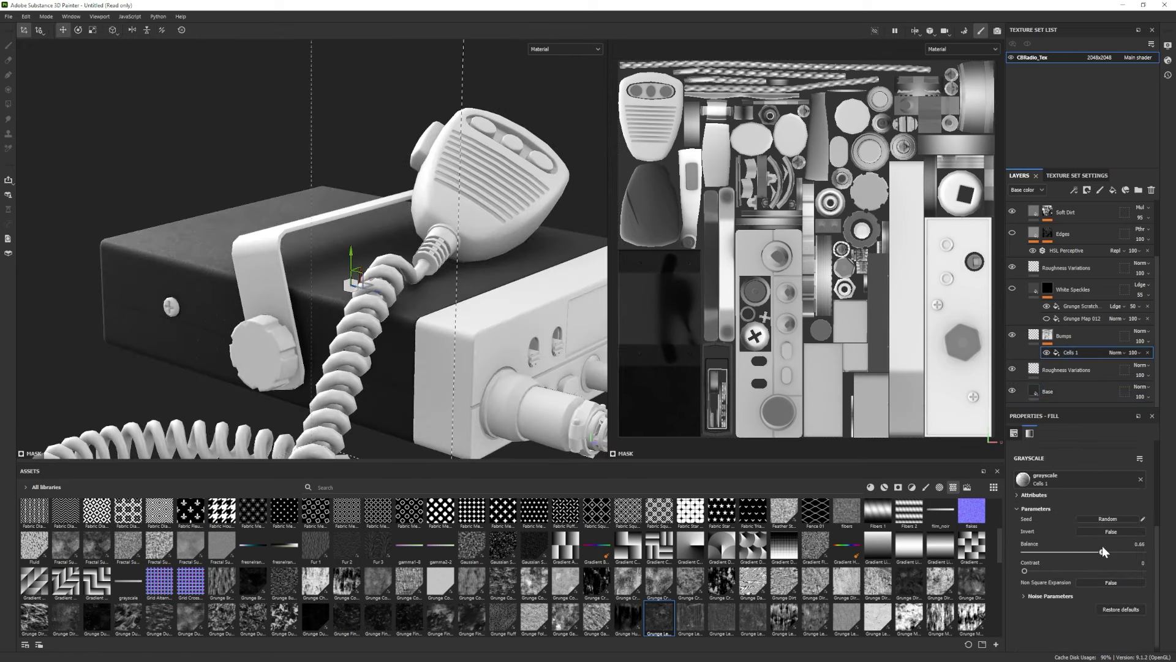
pyautogui.moveTo(1102, 552); pyautogui.dragTo(1104, 551)
pyautogui.keyDown('alt'); pyautogui.moveTo(368, 343); pyautogui.dragTo(343, 349); pyautogui.keyUp('alt')
pyautogui.keyDown('alt'); pyautogui.moveTo(343, 349); pyautogui.dragTo(306, 325, button='right'); pyautogui.keyUp('alt')
pyautogui.keyDown('alt'); pyautogui.moveTo(306, 325); pyautogui.dragTo(326, 331, button='middle'); pyautogui.keyUp('alt')
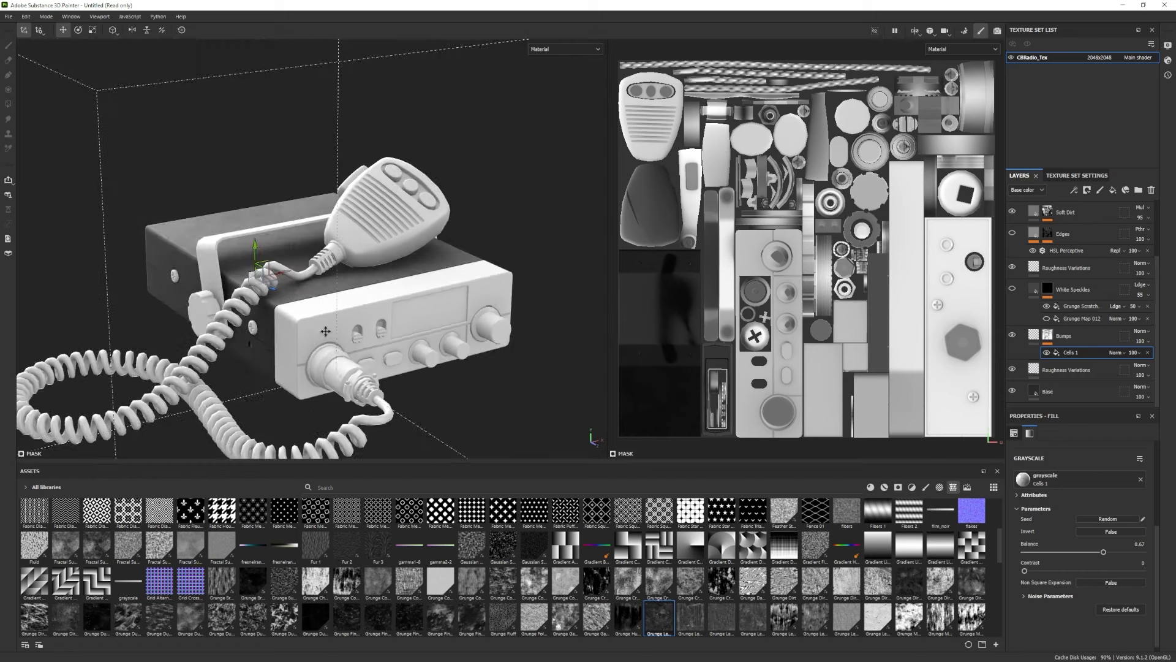
pyautogui.keyDown('alt'); pyautogui.moveTo(325, 331); pyautogui.dragTo(312, 319); pyautogui.keyUp('alt')
# Set the Base layer's metallic value to 1.
pyautogui.click(1047, 391)
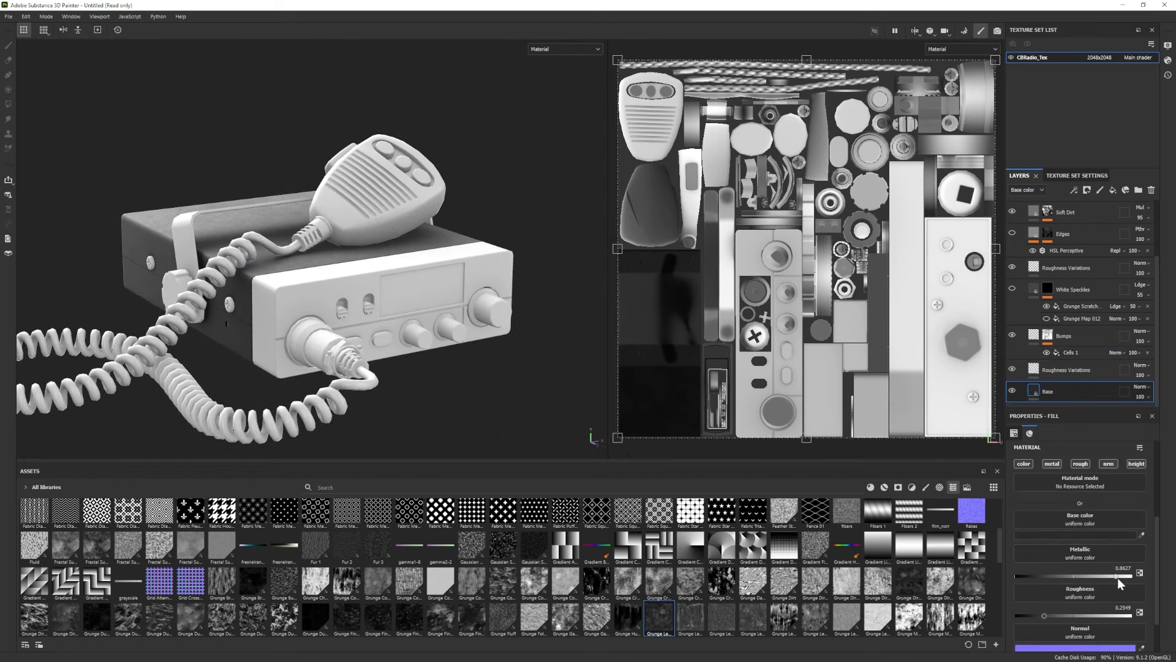
pyautogui.moveTo(1117, 577); pyautogui.dragTo(1132, 578)
pyautogui.keyDown('alt'); pyautogui.moveTo(466, 350); pyautogui.dragTo(467, 372); pyautogui.keyUp('alt')
pyautogui.keyDown('alt'); pyautogui.moveTo(467, 373); pyautogui.dragTo(451, 373, button='middle'); pyautogui.keyUp('alt')
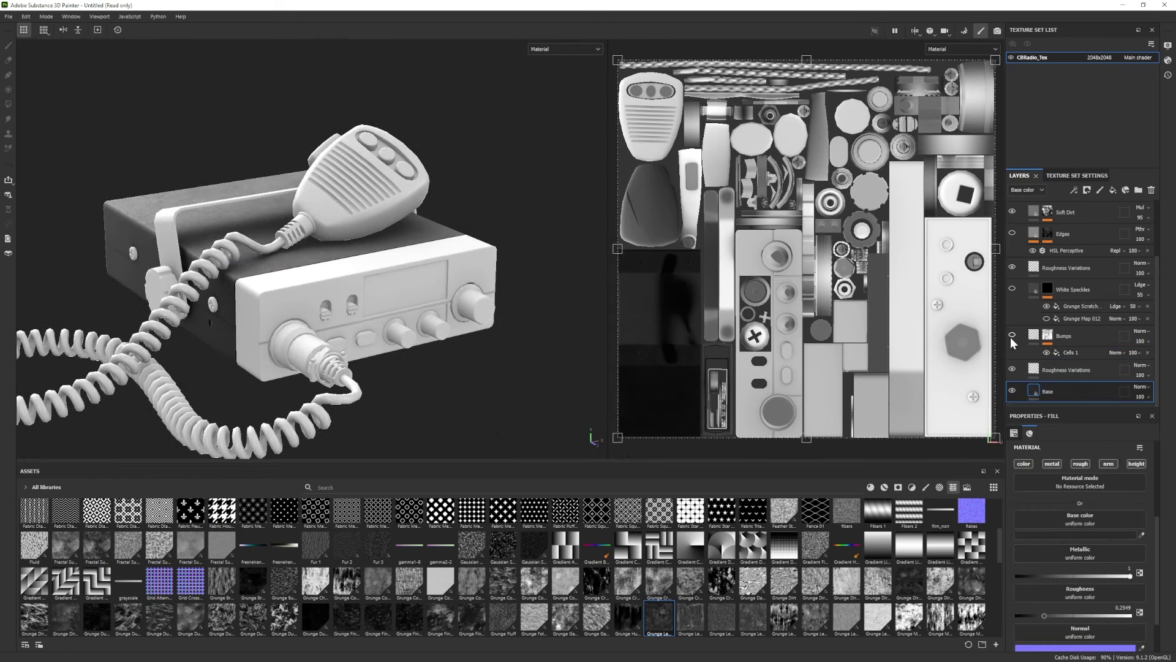
# Set the Dirt Level of the Dirt generator in the Soft Dirt mask to 0.44.
pyautogui.click(1012, 212)
pyautogui.click(1011, 211)
pyautogui.click(1047, 219)
pyautogui.click(1065, 230)
pyautogui.moveTo(1103, 529); pyautogui.dragTo(1076, 529)
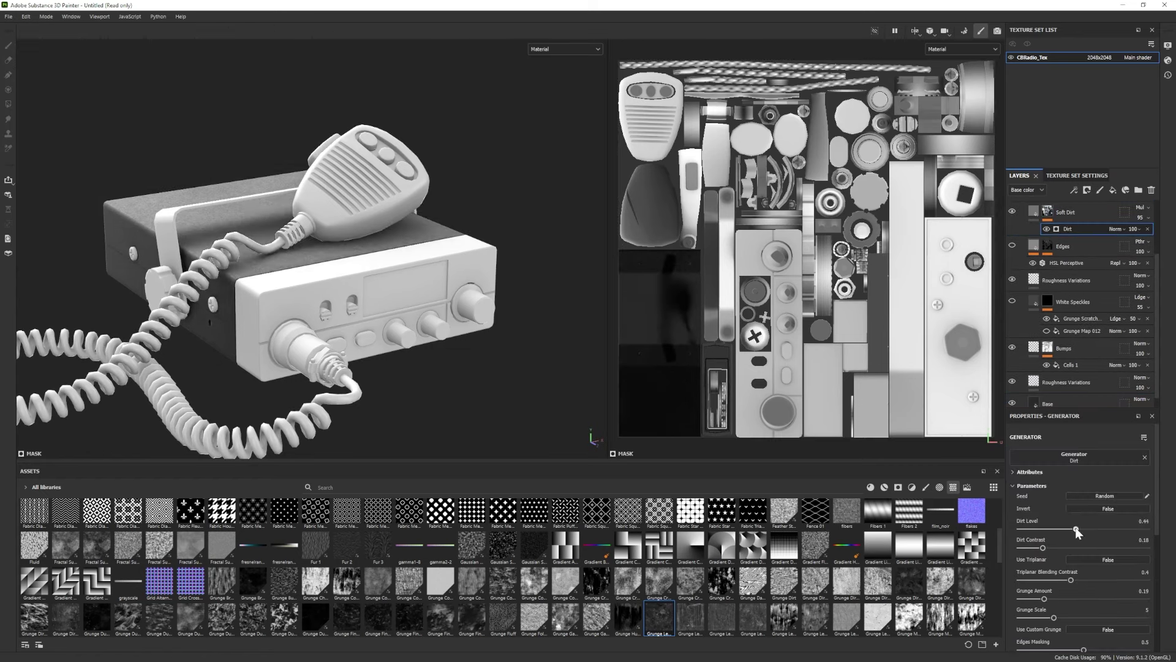
pyautogui.keyDown('alt'); pyautogui.moveTo(467, 372); pyautogui.dragTo(494, 365, button='right'); pyautogui.keyUp('alt')
pyautogui.keyDown('alt'); pyautogui.moveTo(388, 352); pyautogui.dragTo(392, 343, button='middle'); pyautogui.keyUp('alt')
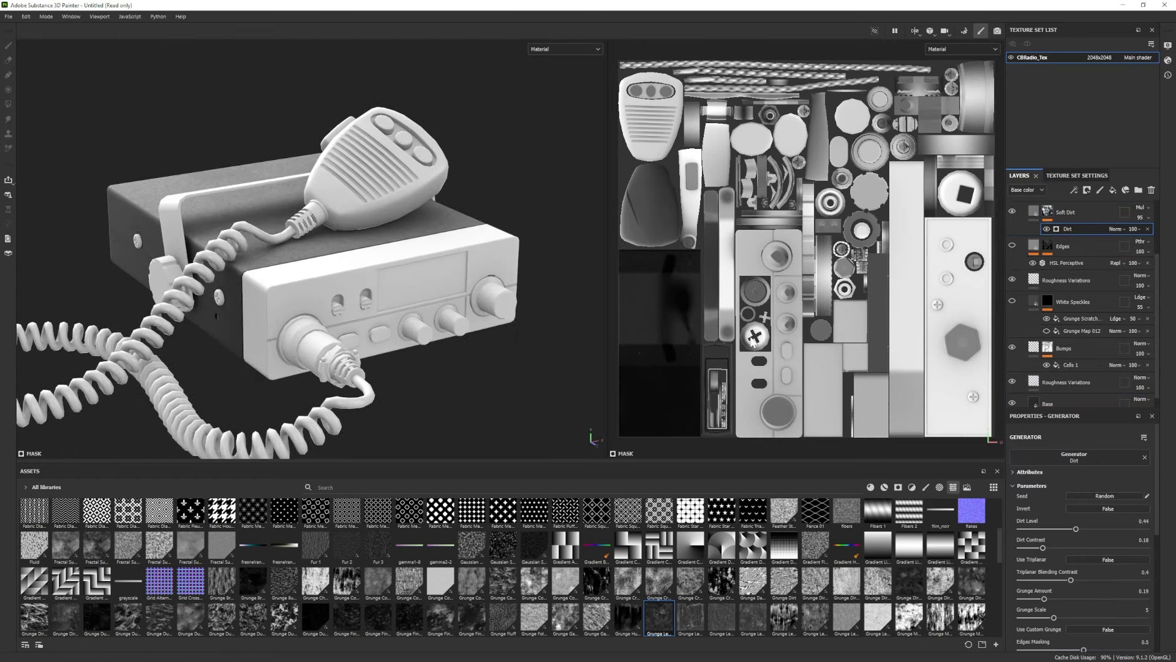
# Hide the Roughness Variations layer located between Edges and White Speckles and compare its effect on the radio body.
pyautogui.click(1012, 279)
pyautogui.click(1012, 280)
pyautogui.click(1012, 279)
pyautogui.moveTo(367, 334)
pyautogui.keyDown('alt'); pyautogui.mouseDown()
pyautogui.moveTo(450, 337)
pyautogui.moveTo(380, 337)
pyautogui.mouseUp(); pyautogui.keyUp('alt')
pyautogui.keyDown('alt'); pyautogui.moveTo(380, 337); pyautogui.dragTo(325, 340, button='right'); pyautogui.keyUp('alt')
pyautogui.keyDown('alt'); pyautogui.moveTo(343, 340); pyautogui.dragTo(373, 342); pyautogui.keyUp('alt')
pyautogui.keyDown('alt'); pyautogui.moveTo(374, 342); pyautogui.dragTo(420, 343, button='right'); pyautogui.keyUp('alt')
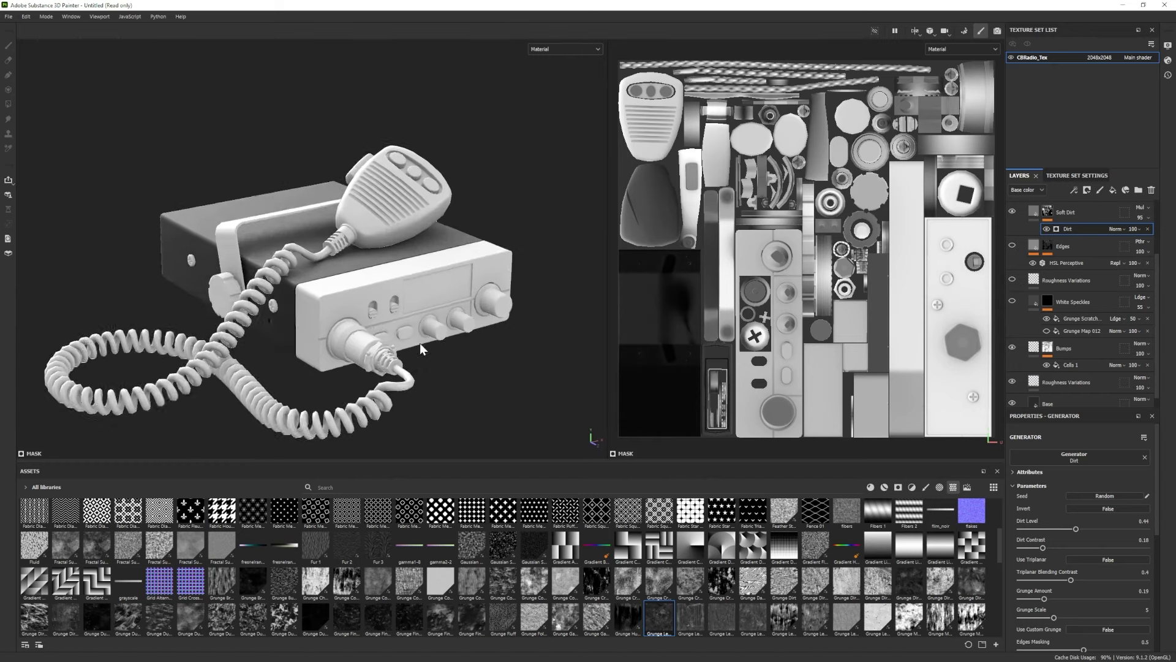
pyautogui.keyDown('alt'); pyautogui.moveTo(420, 344); pyautogui.dragTo(387, 342); pyautogui.keyUp('alt')
# Delete Fill layer 1 and Layer 1 above the Plastic Used Soft folder.
pyautogui.scroll(2, 1069, 286)
pyautogui.click(1012, 245)
pyautogui.click(1012, 245)
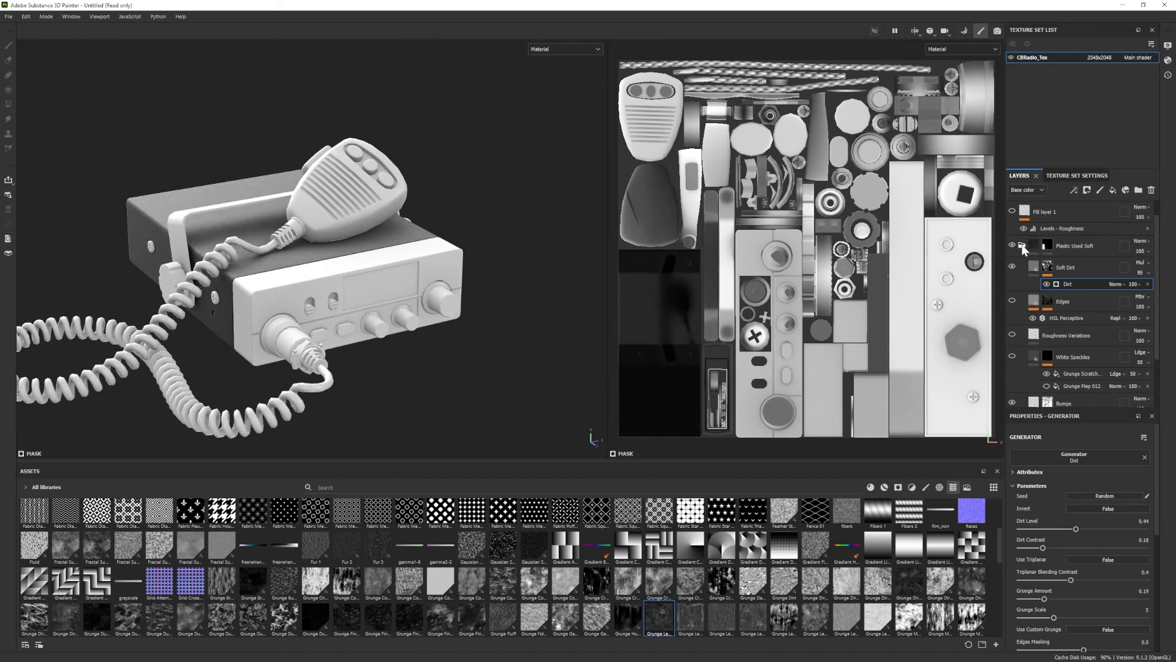
pyautogui.click(1022, 246)
pyautogui.click(1093, 232)
pyautogui.click(1150, 191)
pyautogui.click(1150, 191)
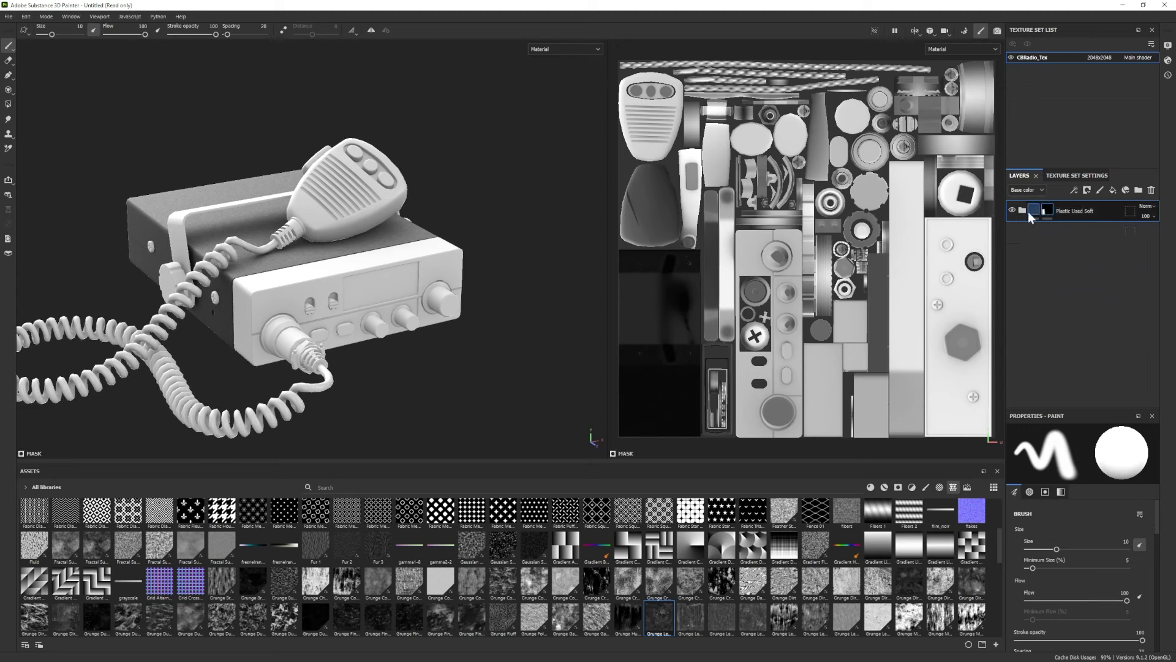
# Add a fill layer at the top inside the Plastic Used Soft folder with only its color and roughness channels enabled.
pyautogui.click(1022, 211)
pyautogui.click(1022, 211)
pyautogui.click(1022, 211)
pyautogui.click(1112, 190)
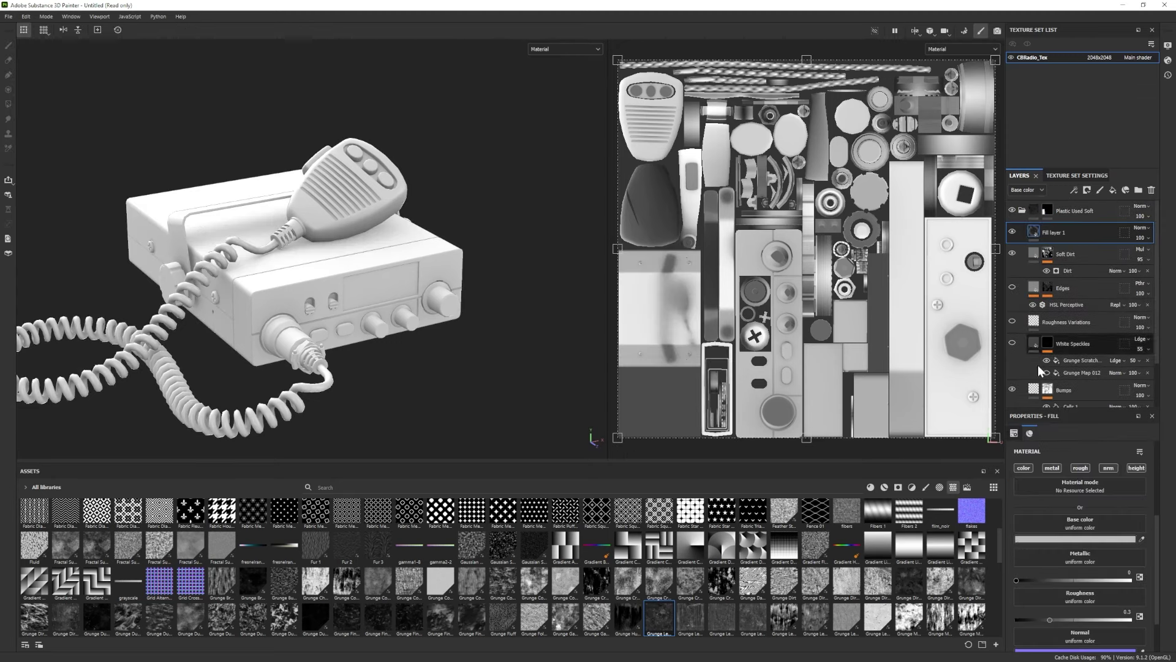
pyautogui.click(1050, 466)
pyautogui.click(1080, 467)
pyautogui.click(1108, 467)
pyautogui.click(1135, 467)
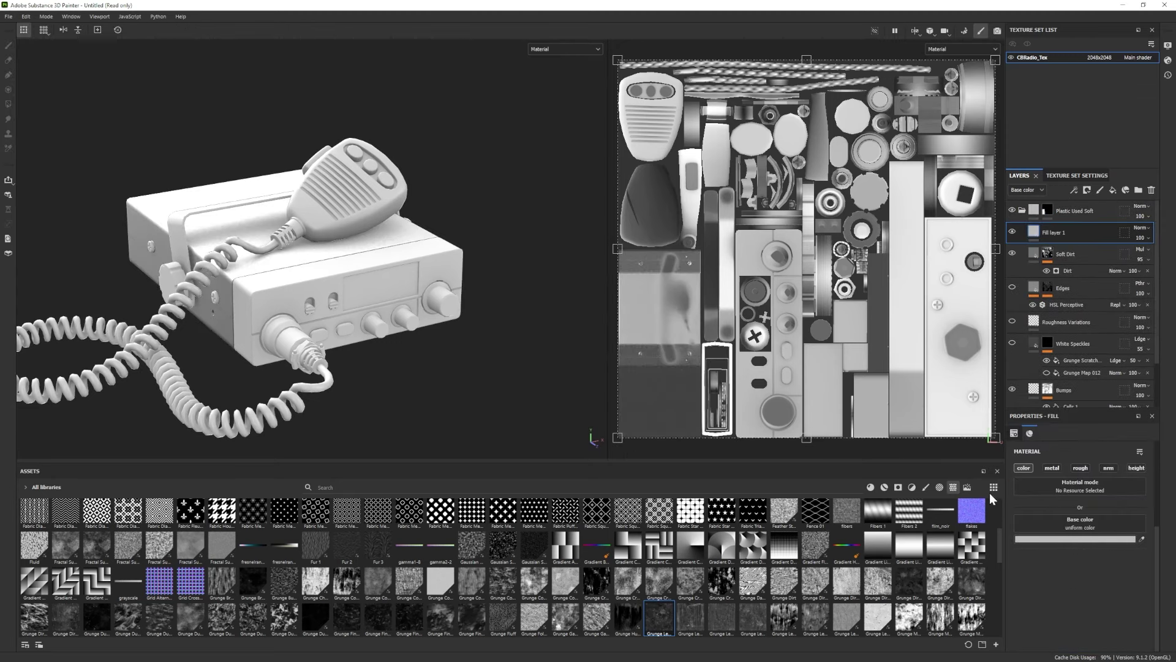
pyautogui.click(1080, 467)
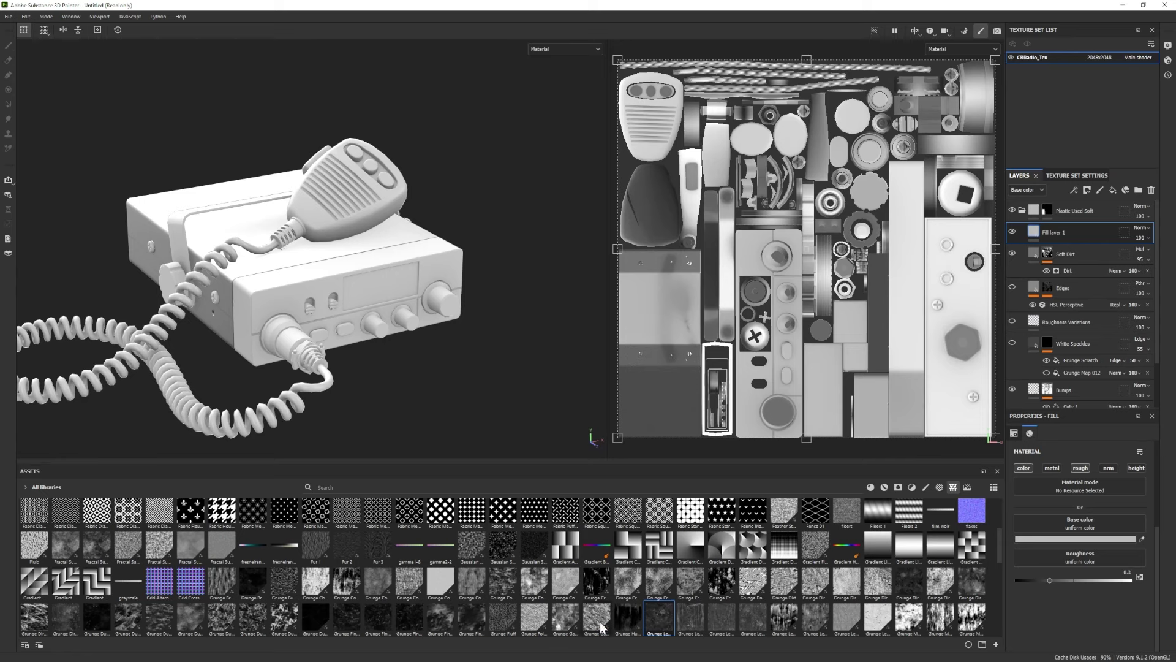
# Apply the Stains Scratched smart mask to Fill layer 2 and lower the mask's global balance.
pyautogui.click(894, 490)
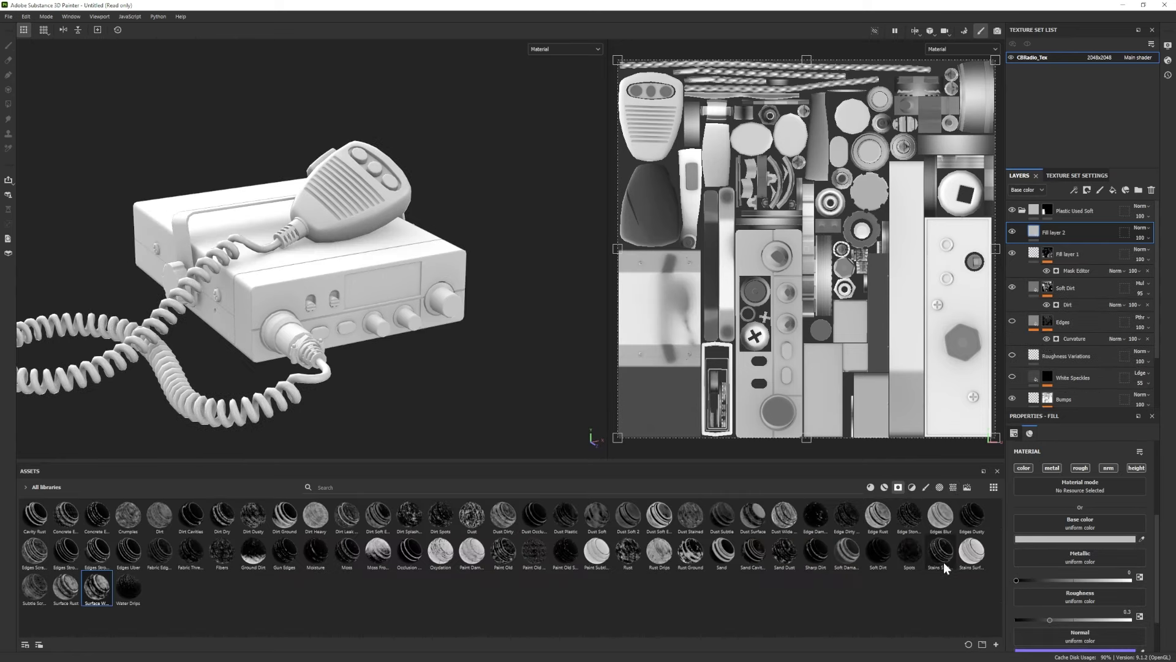
pyautogui.moveTo(940, 550); pyautogui.dragTo(1055, 236)
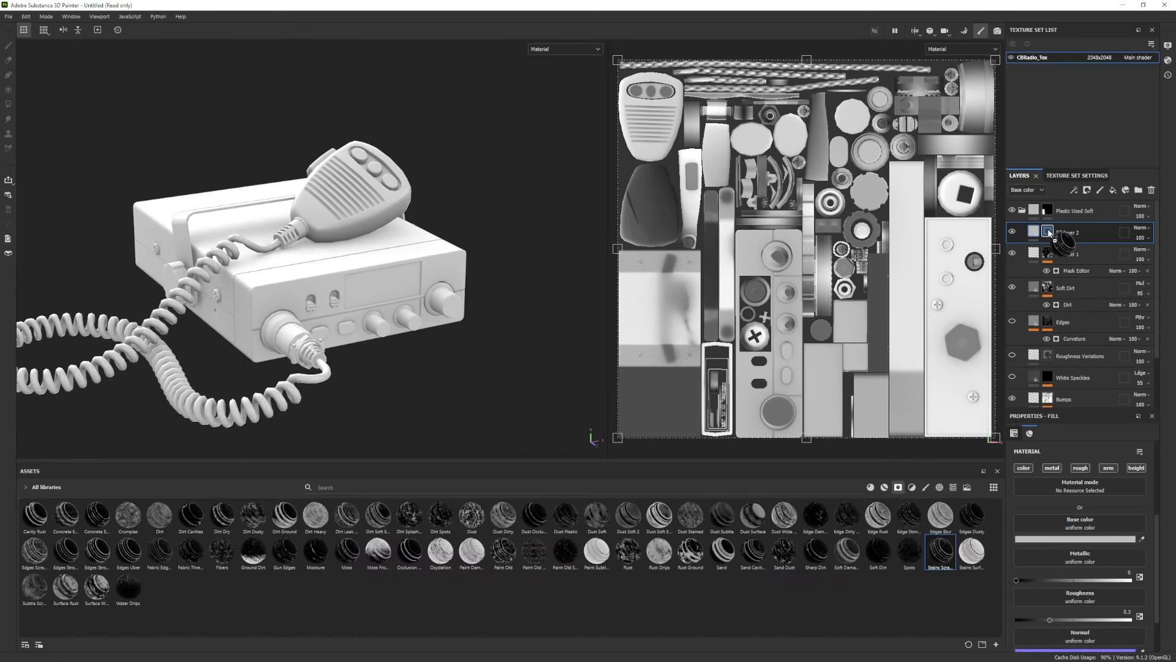
pyautogui.scroll(-1, 1077, 626)
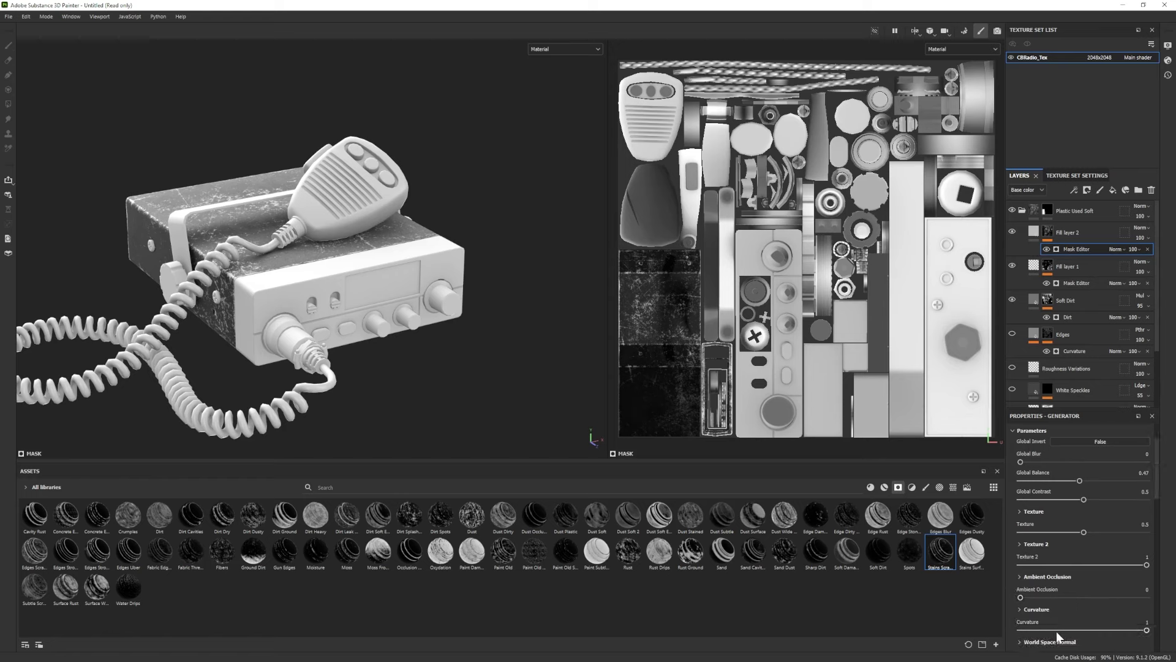
pyautogui.moveTo(1080, 480); pyautogui.dragTo(1053, 484)
pyautogui.press('Delete')
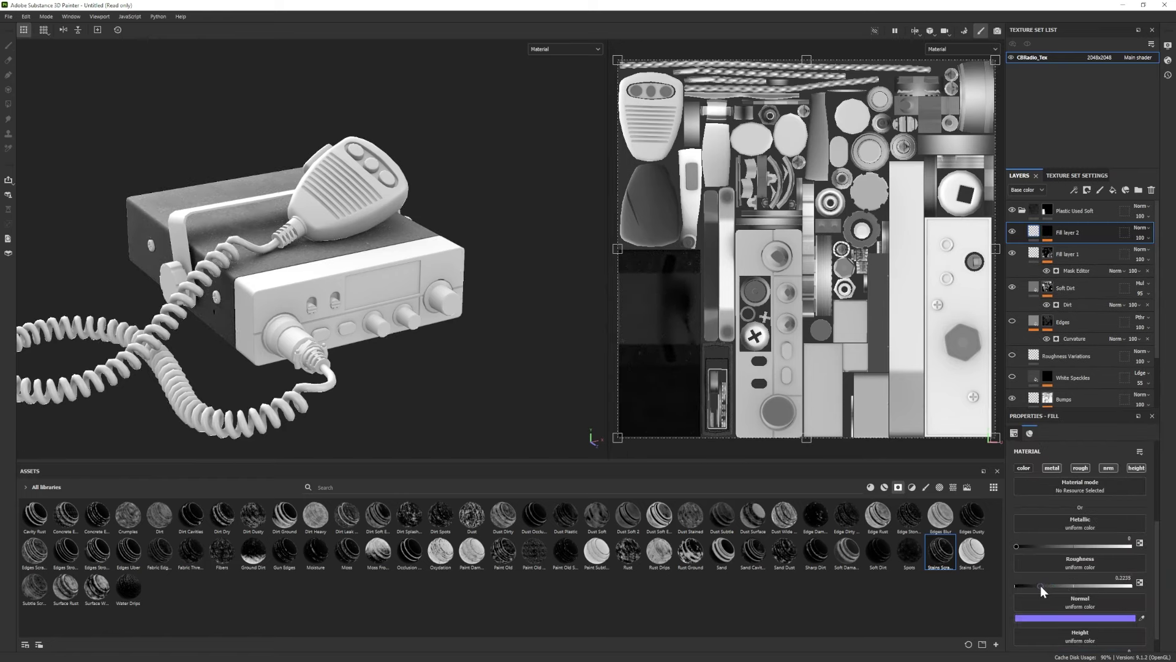
# Compare the radio with and without Fill layer 2 and set the layer's roughness to 0.2941.
pyautogui.keyDown('alt'); pyautogui.moveTo(362, 343); pyautogui.dragTo(379, 353); pyautogui.keyUp('alt')
pyautogui.click(1012, 231)
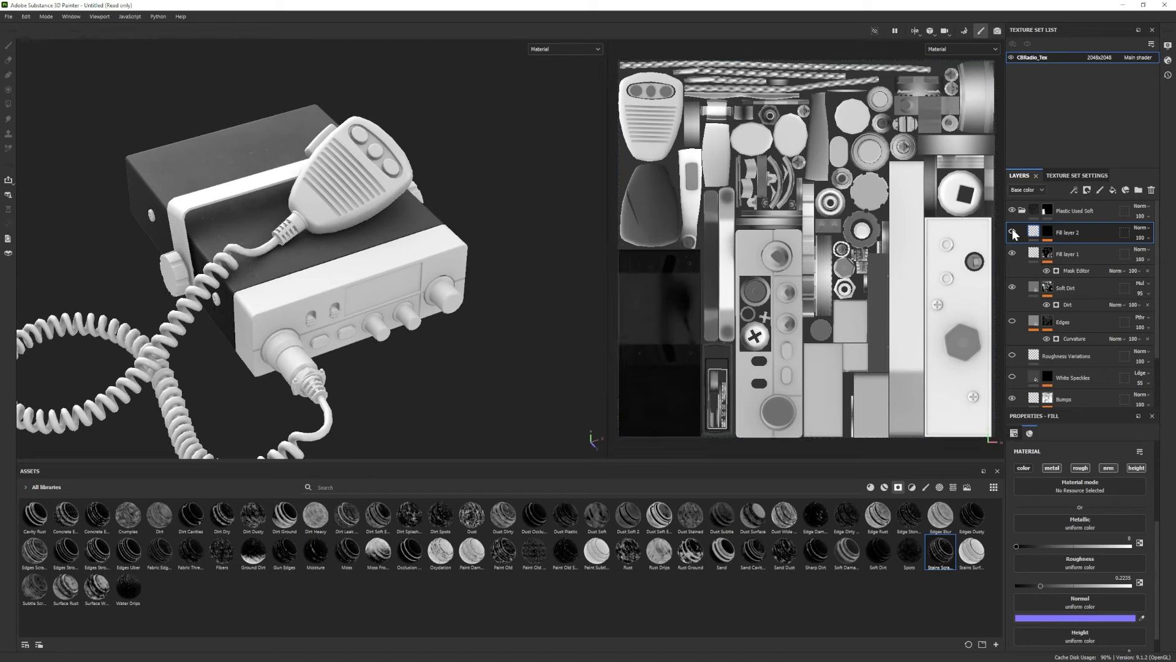
pyautogui.click(1012, 231)
pyautogui.keyDown('alt'); pyautogui.moveTo(379, 379); pyautogui.dragTo(385, 353); pyautogui.keyUp('alt')
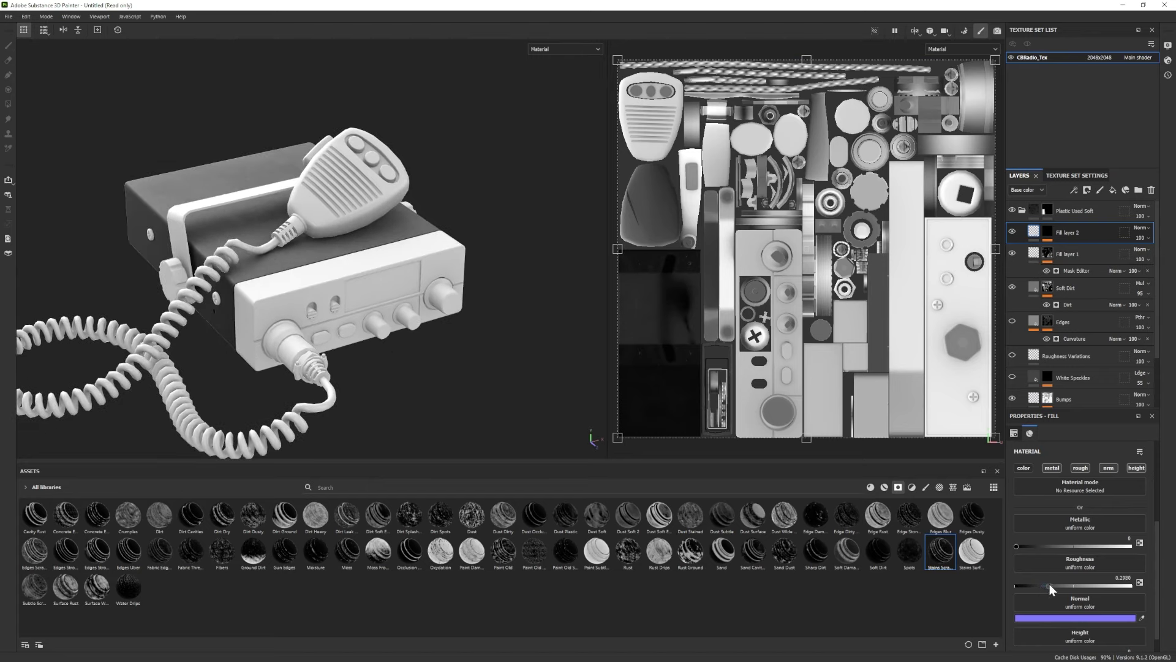
pyautogui.keyDown('alt'); pyautogui.moveTo(77, 289); pyautogui.dragTo(81, 265); pyautogui.keyUp('alt')
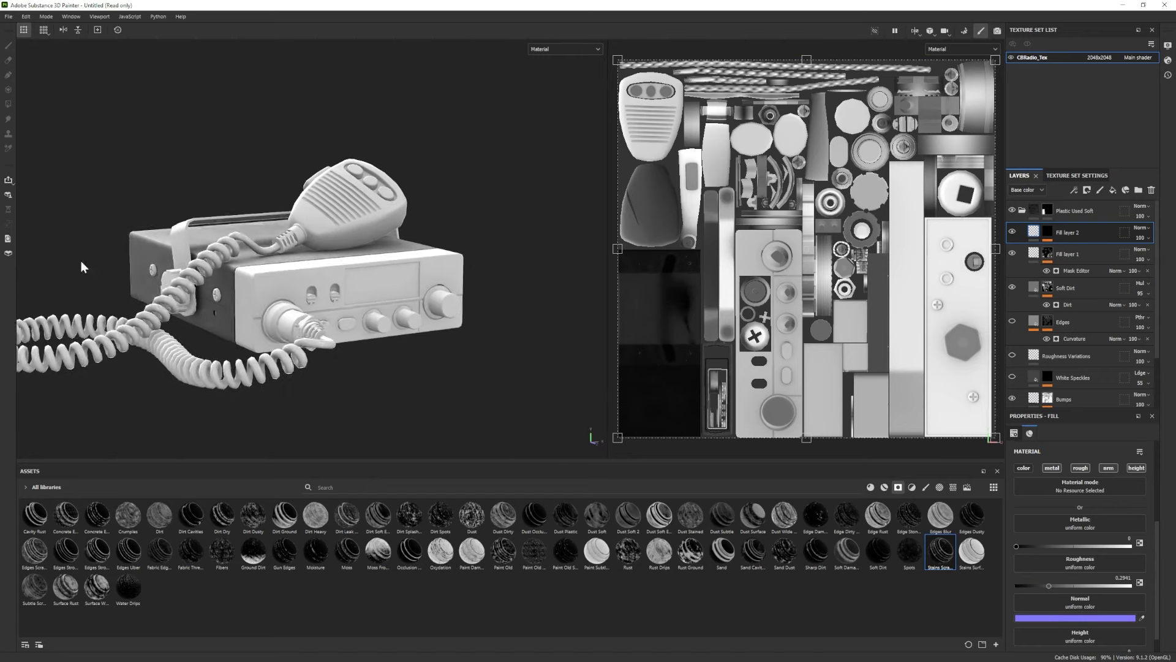
pyautogui.keyDown('alt'); pyautogui.moveTo(81, 265); pyautogui.dragTo(147, 273, button='middle'); pyautogui.keyUp('alt')
pyautogui.keyDown('alt'); pyautogui.moveTo(147, 273); pyautogui.dragTo(386, 344, button='right'); pyautogui.keyUp('alt')
pyautogui.scroll(-3, 386, 349)
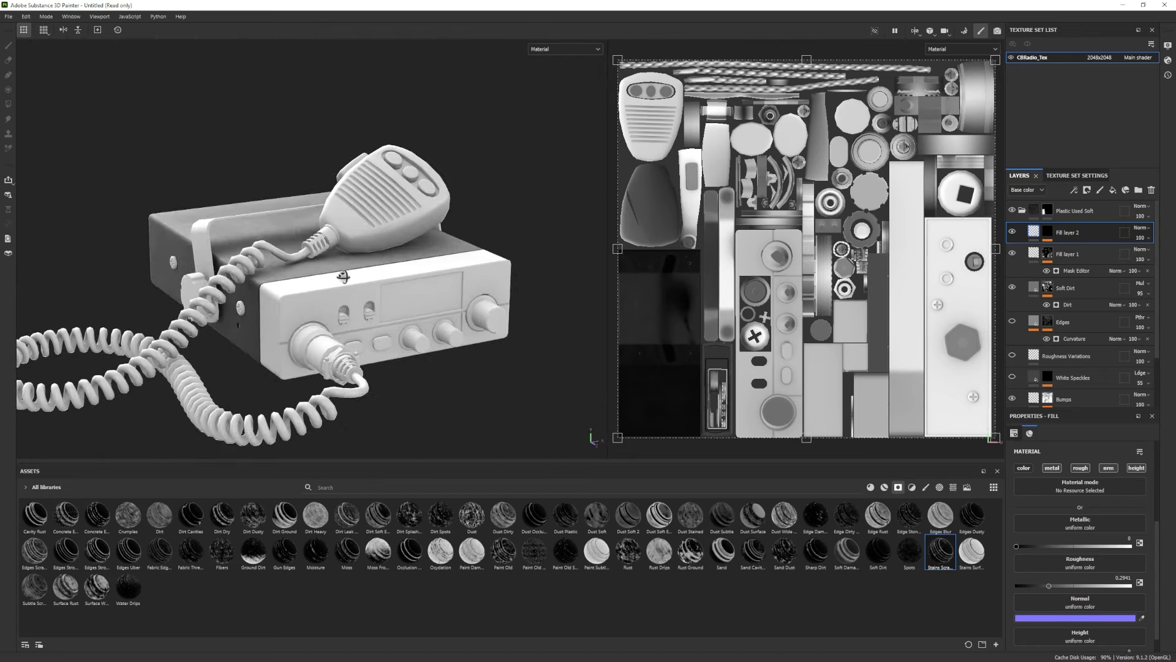
# Add Fill layer 3 without base color, apply the Dust Stained smart mask to it and set the mask's global balance to 0.41.
pyautogui.click(1113, 190)
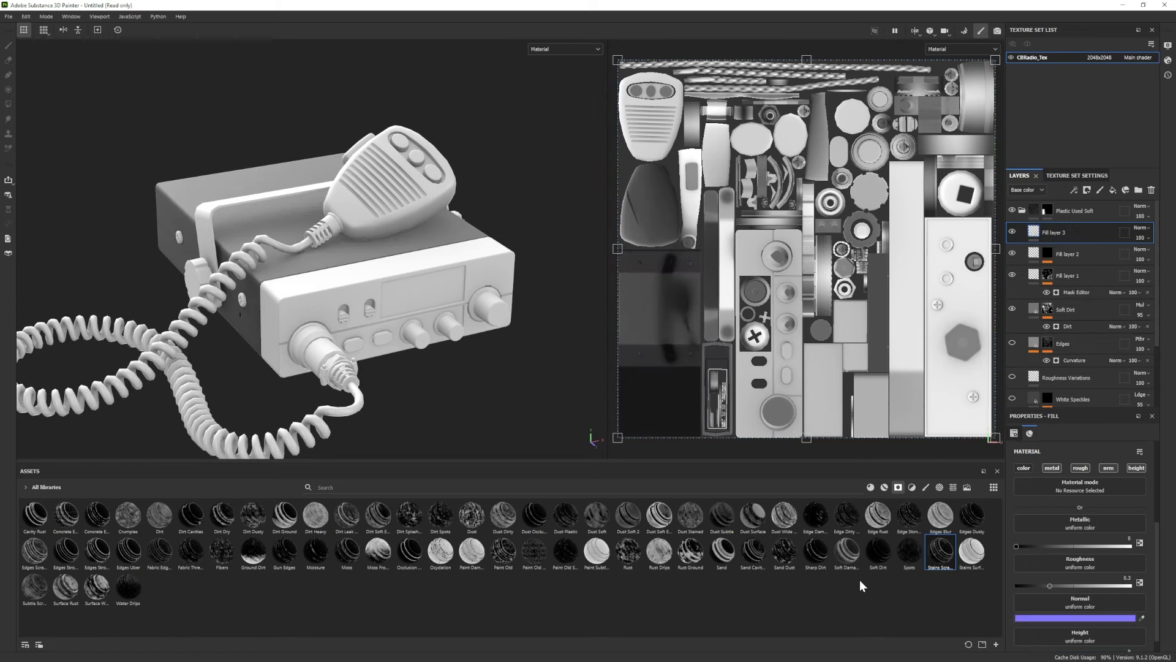
pyautogui.moveTo(682, 521); pyautogui.dragTo(1046, 235)
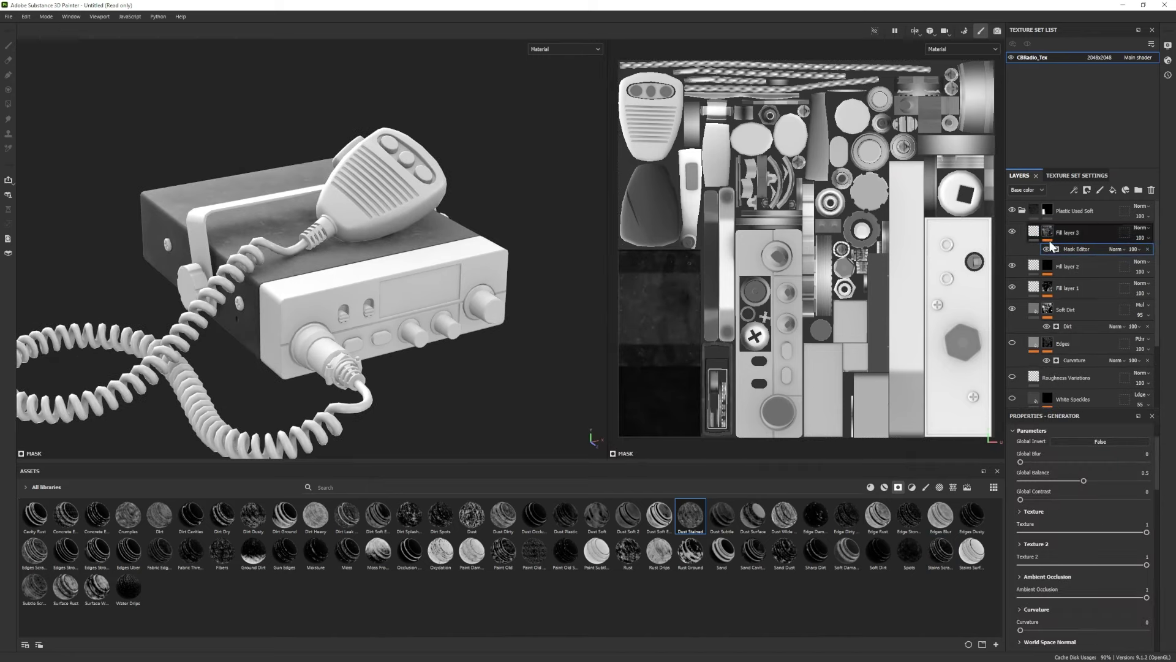
pyautogui.moveTo(1083, 480)
pyautogui.mouseDown()
pyautogui.moveTo(1068, 498)
pyautogui.moveTo(1064, 483)
pyautogui.moveTo(1102, 476)
pyautogui.moveTo(1071, 481)
pyautogui.mouseUp()
pyautogui.keyDown('alt'); pyautogui.moveTo(502, 269); pyautogui.dragTo(509, 300); pyautogui.keyUp('alt')
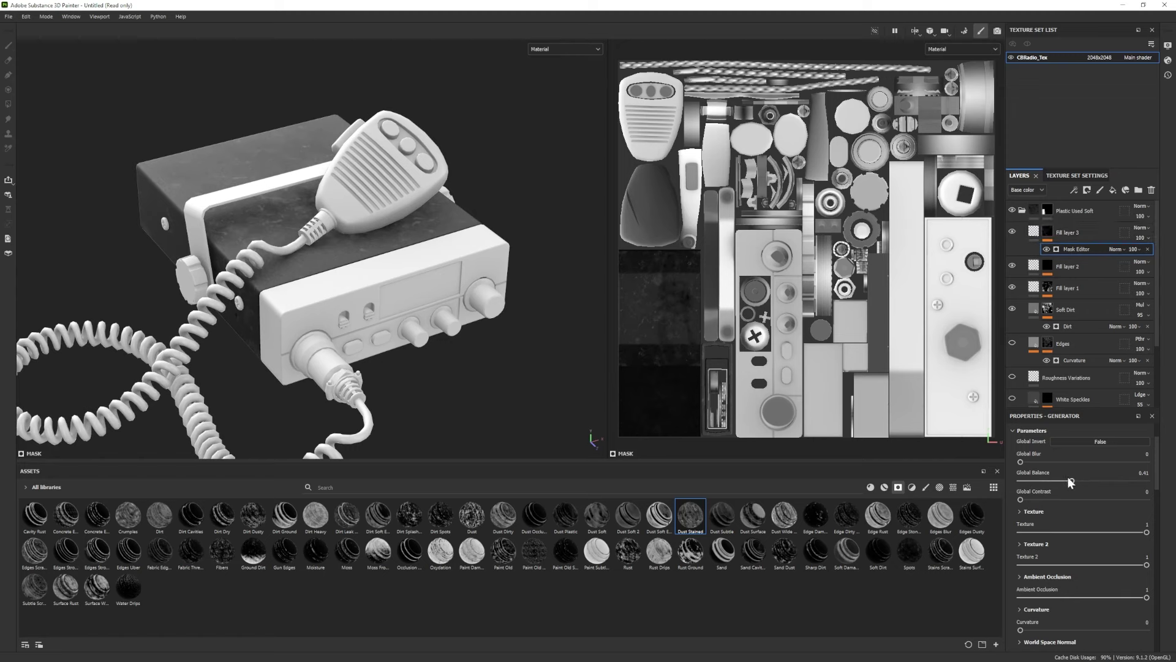
# Set the global balance of Fill layer 3's mask to 0.07 and reduce its Texture 2 amount.
pyautogui.moveTo(1071, 480); pyautogui.dragTo(1029, 480)
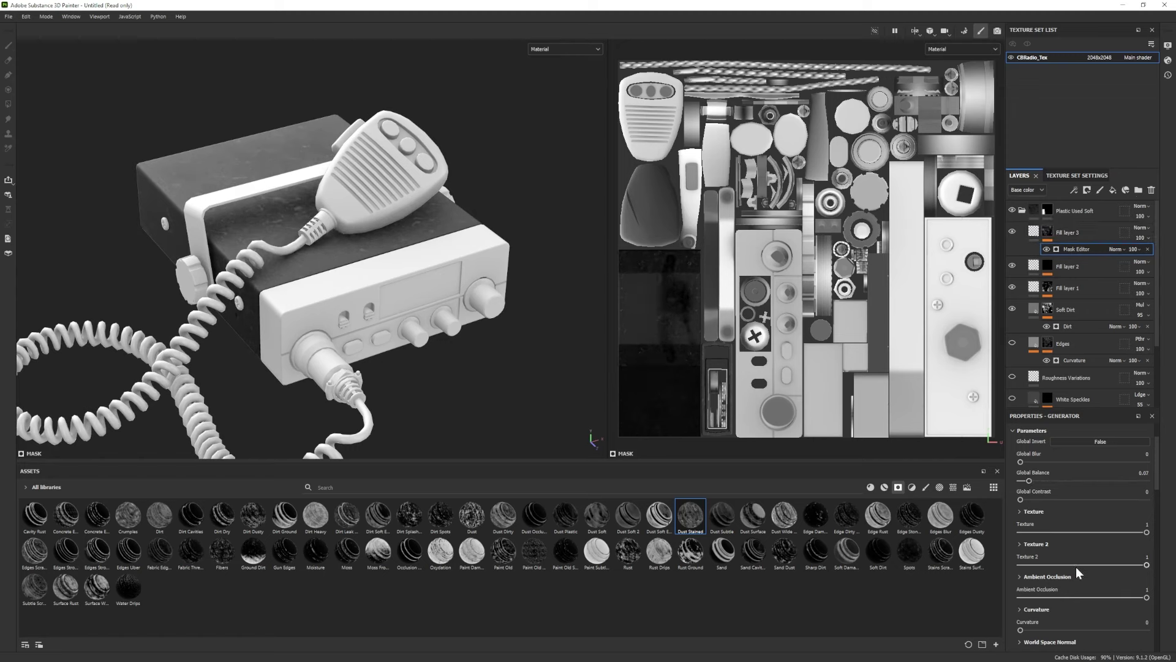
pyautogui.moveTo(1075, 564); pyautogui.dragTo(1064, 564)
pyautogui.keyDown('alt'); pyautogui.moveTo(476, 356); pyautogui.dragTo(455, 337); pyautogui.keyUp('alt')
pyautogui.scroll(-3, 1066, 527)
# Try several roughness values on Fill layer 3 and set it to 0.7804.
pyautogui.click(1034, 231)
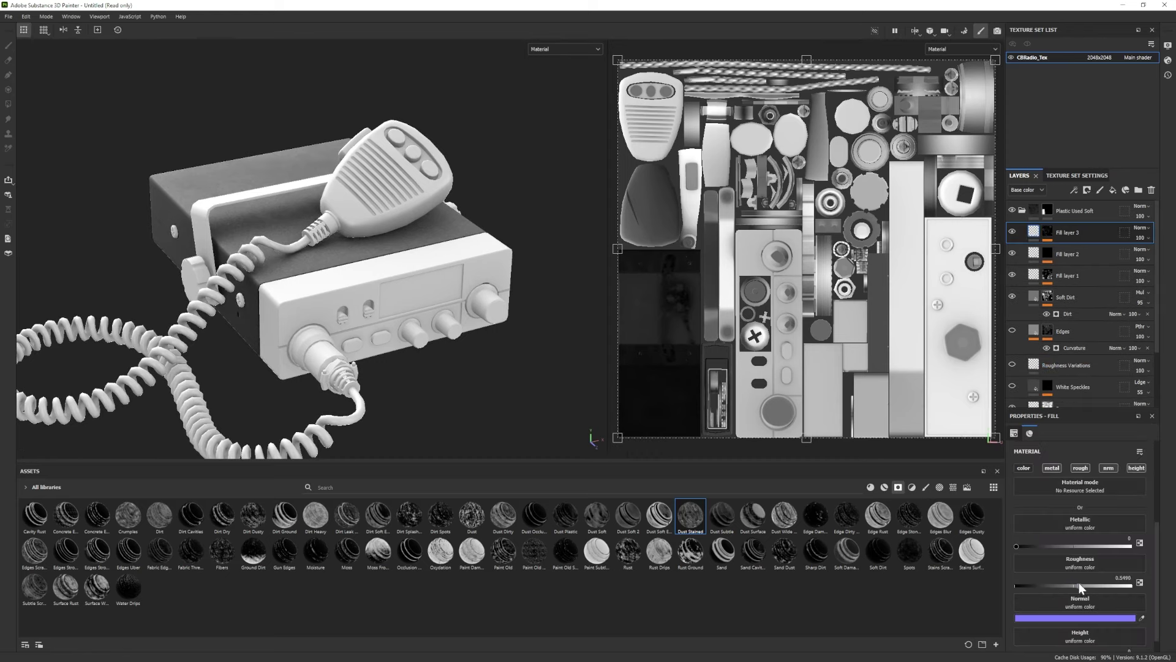
pyautogui.moveTo(1078, 584); pyautogui.dragTo(1081, 585)
pyautogui.moveTo(329, 298)
pyautogui.keyDown('alt'); pyautogui.mouseDown()
pyautogui.moveTo(381, 353)
pyautogui.moveTo(347, 298)
pyautogui.mouseUp(); pyautogui.keyUp('alt')
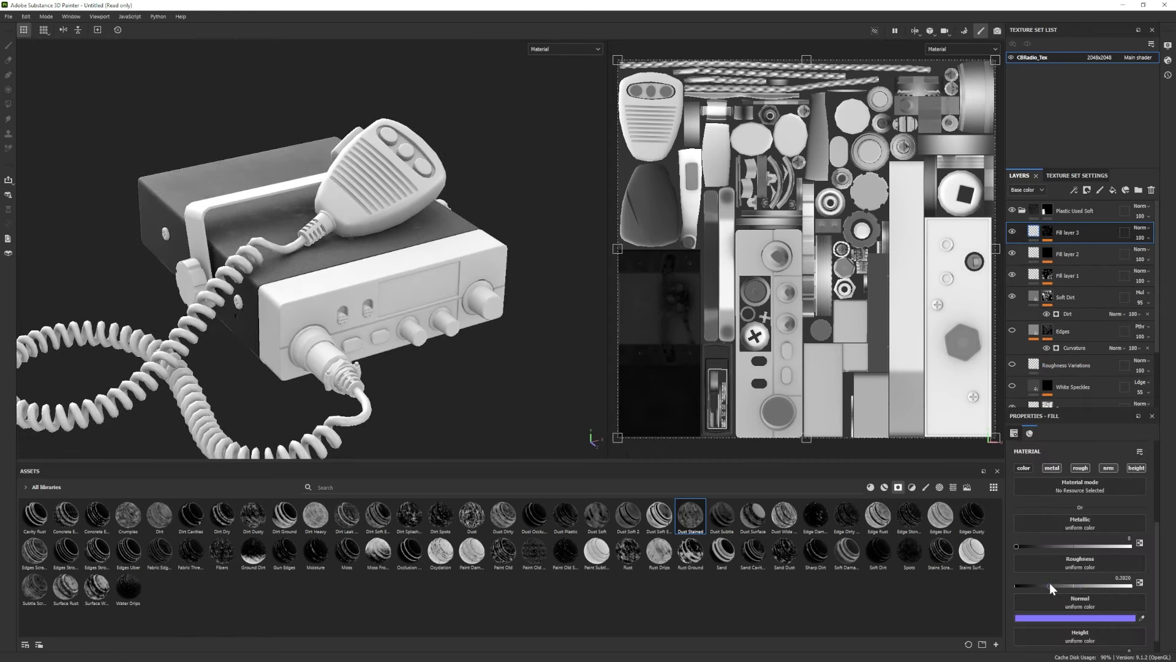
pyautogui.moveTo(1050, 582); pyautogui.dragTo(1050, 582)
pyautogui.moveTo(429, 306)
pyautogui.keyDown('alt'); pyautogui.mouseDown()
pyautogui.moveTo(269, 316)
pyautogui.moveTo(469, 306)
pyautogui.moveTo(374, 301)
pyautogui.moveTo(399, 282)
pyautogui.moveTo(410, 335)
pyautogui.moveTo(395, 306)
pyautogui.moveTo(419, 306)
pyautogui.moveTo(423, 281)
pyautogui.moveTo(392, 288)
pyautogui.moveTo(349, 269)
pyautogui.moveTo(419, 304)
pyautogui.moveTo(445, 292)
pyautogui.mouseUp(); pyautogui.keyUp('alt')
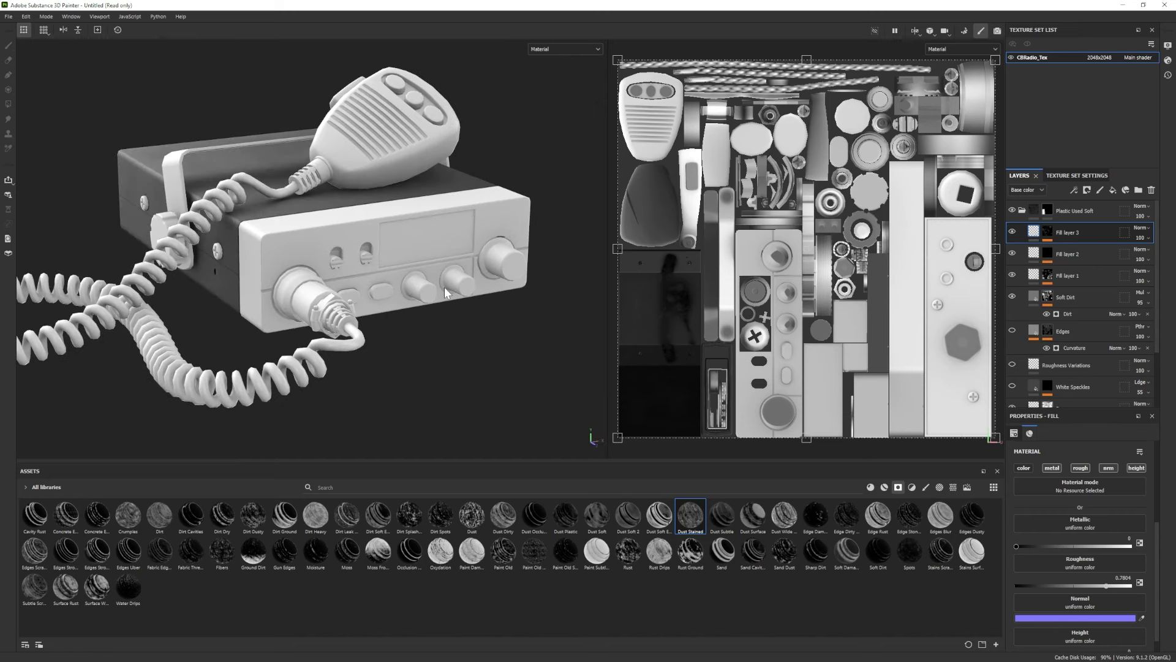
# Collapse the Plastic Used Soft folder and add a second Plastic Used Soft smart material directly below it.
pyautogui.click(884, 487)
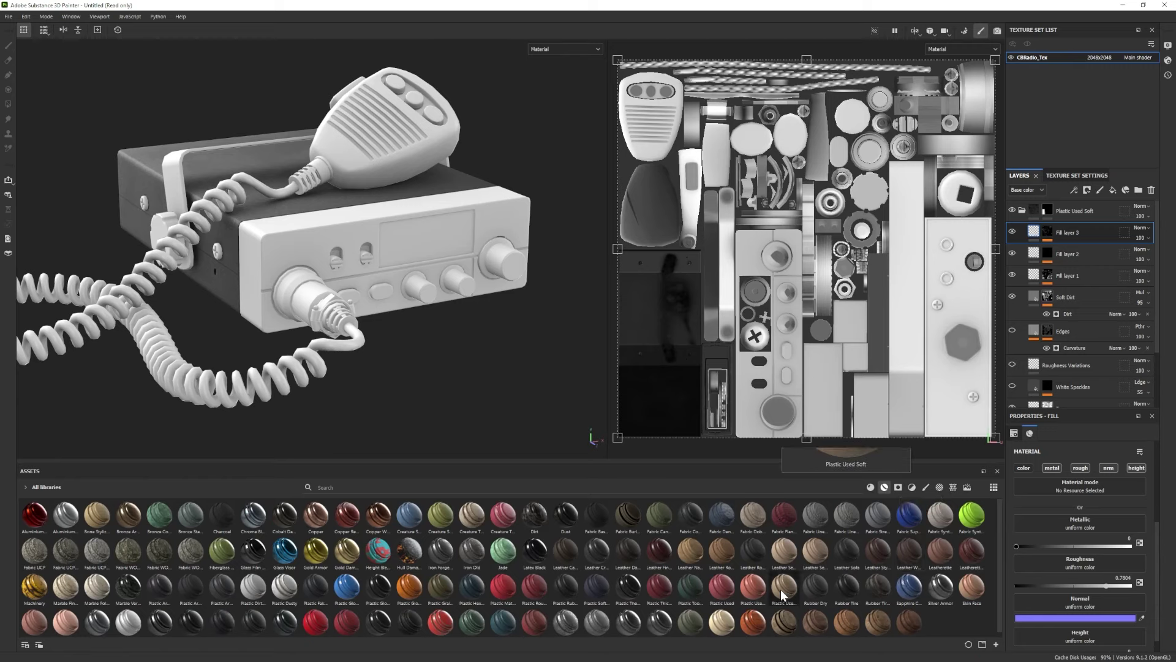
pyautogui.click(1021, 210)
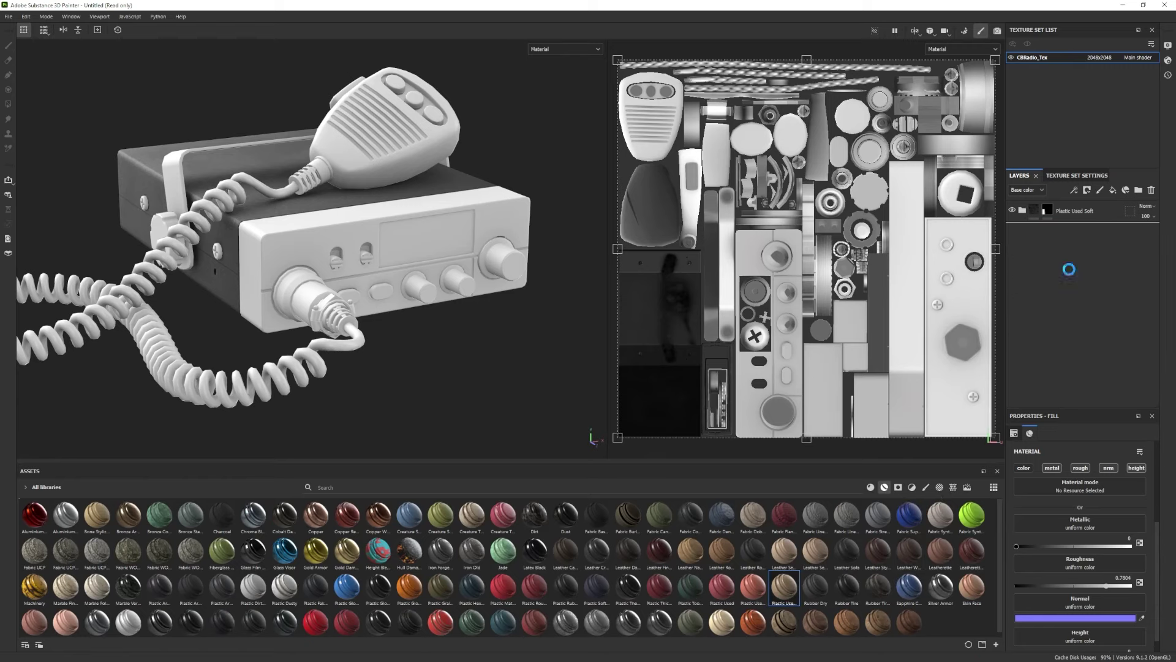
pyautogui.moveTo(382, 263)
pyautogui.keyDown('alt'); pyautogui.mouseDown()
pyautogui.moveTo(309, 257)
pyautogui.moveTo(368, 258)
pyautogui.mouseUp(); pyautogui.keyUp('alt')
pyautogui.keyDown('alt'); pyautogui.moveTo(368, 258); pyautogui.dragTo(318, 280, button='right'); pyautogui.keyUp('alt')
# Hide the Edges and Bumps layers in the new Plastic Used Soft folder and select White Speckles.
pyautogui.click(1021, 232)
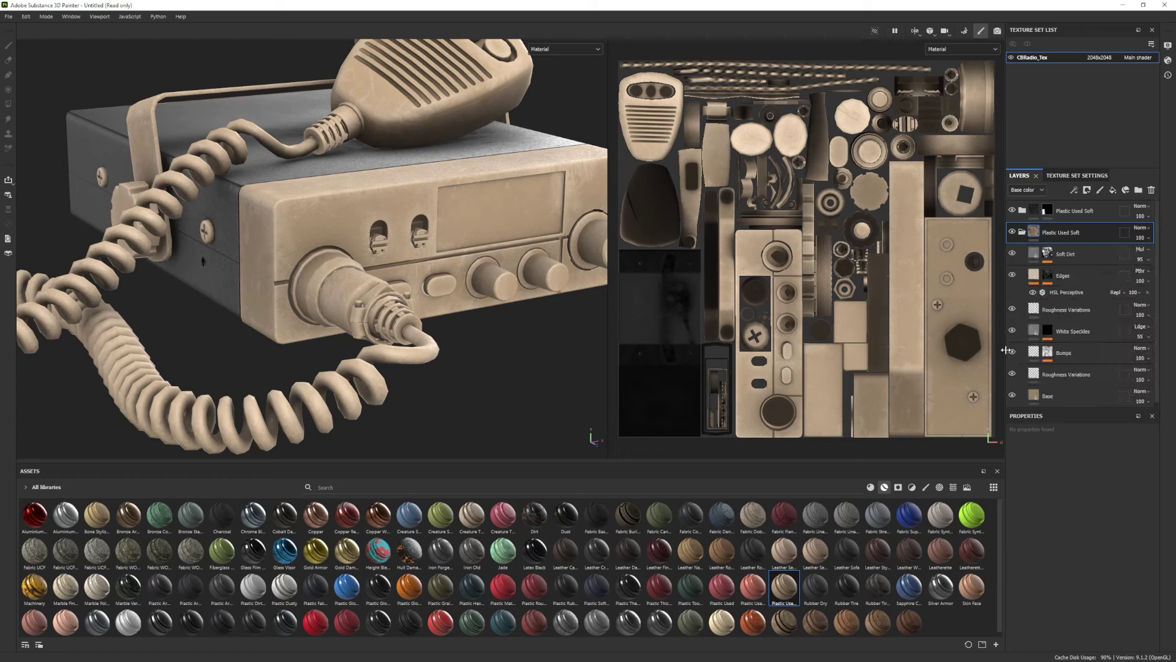
pyautogui.click(1012, 275)
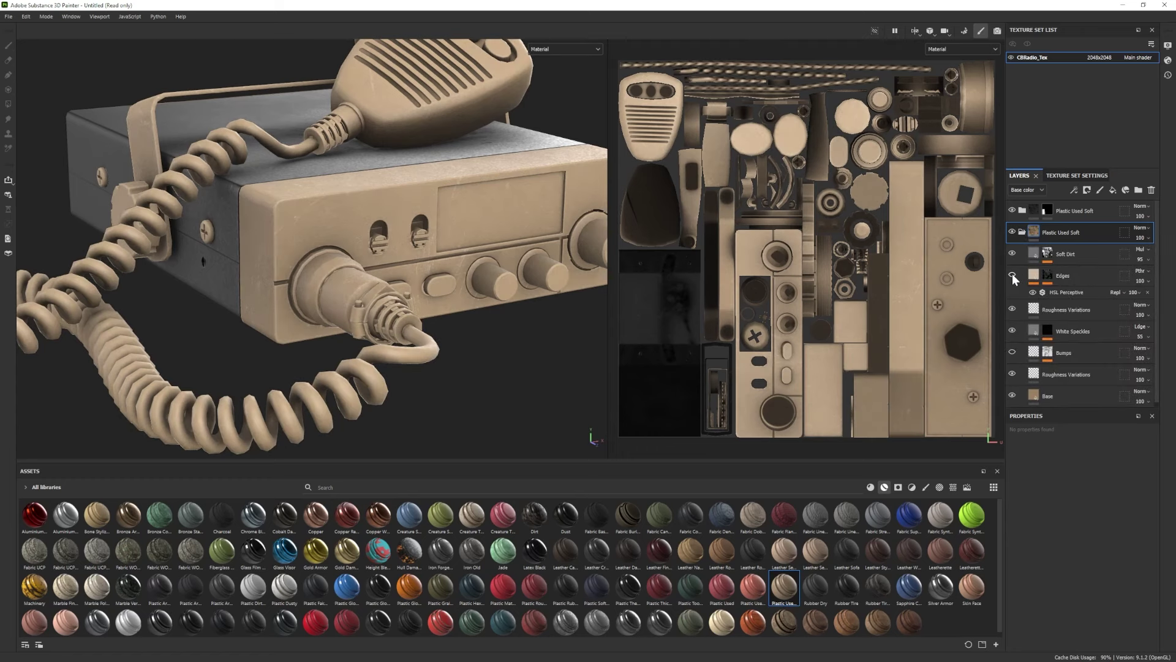
pyautogui.click(1014, 335)
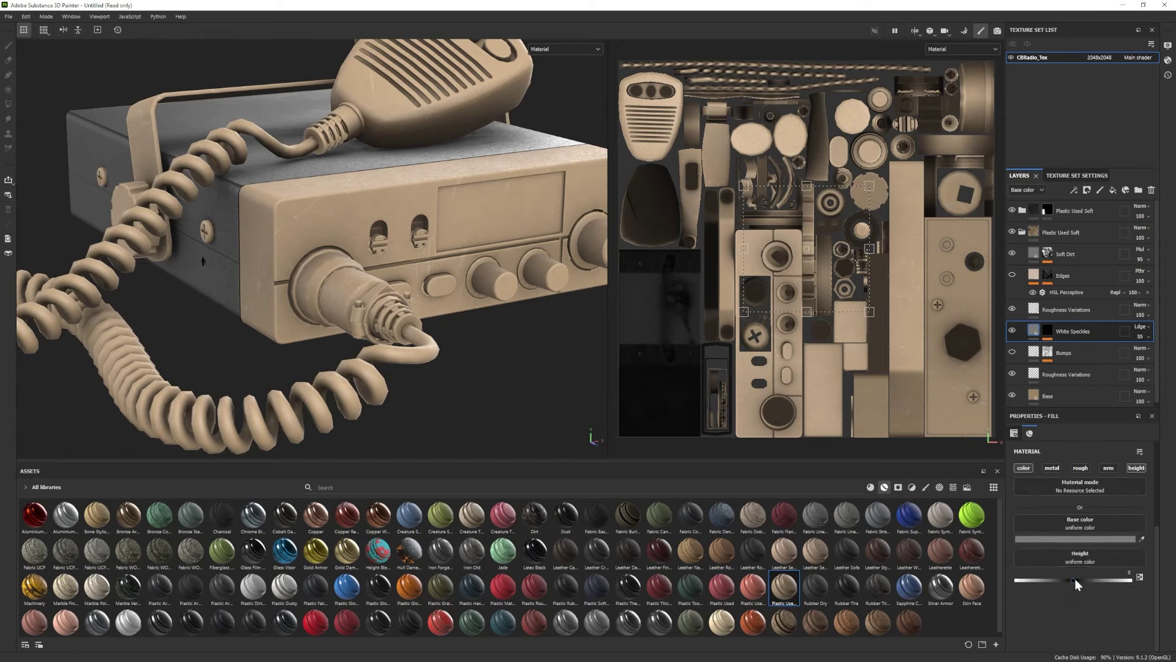
# Adjust the balance of Grunge Map 012 in White Speckles' mask and set the layer's base colour to dark grey 474747.
pyautogui.click(1046, 332)
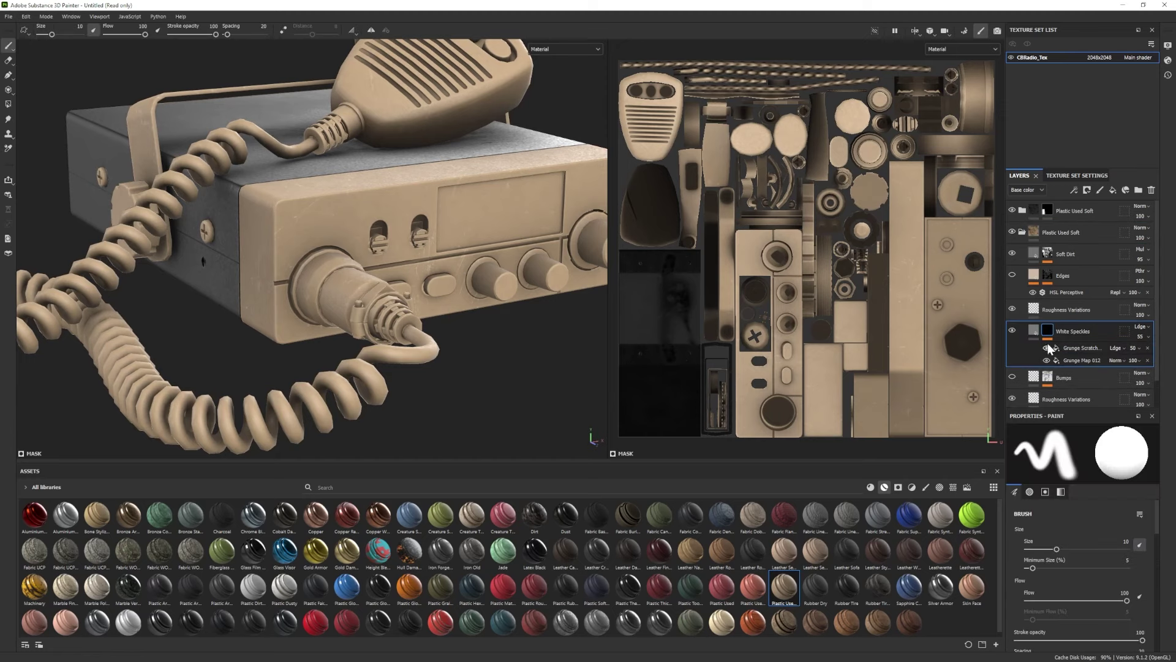
pyautogui.click(1078, 360)
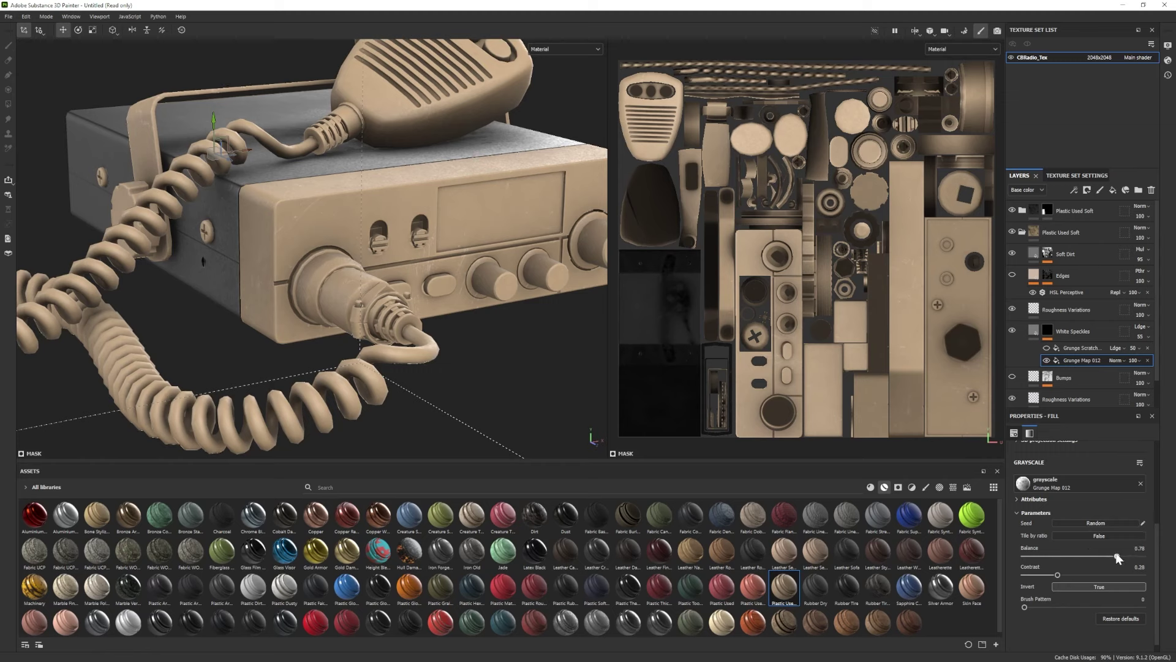
pyautogui.click(1091, 332)
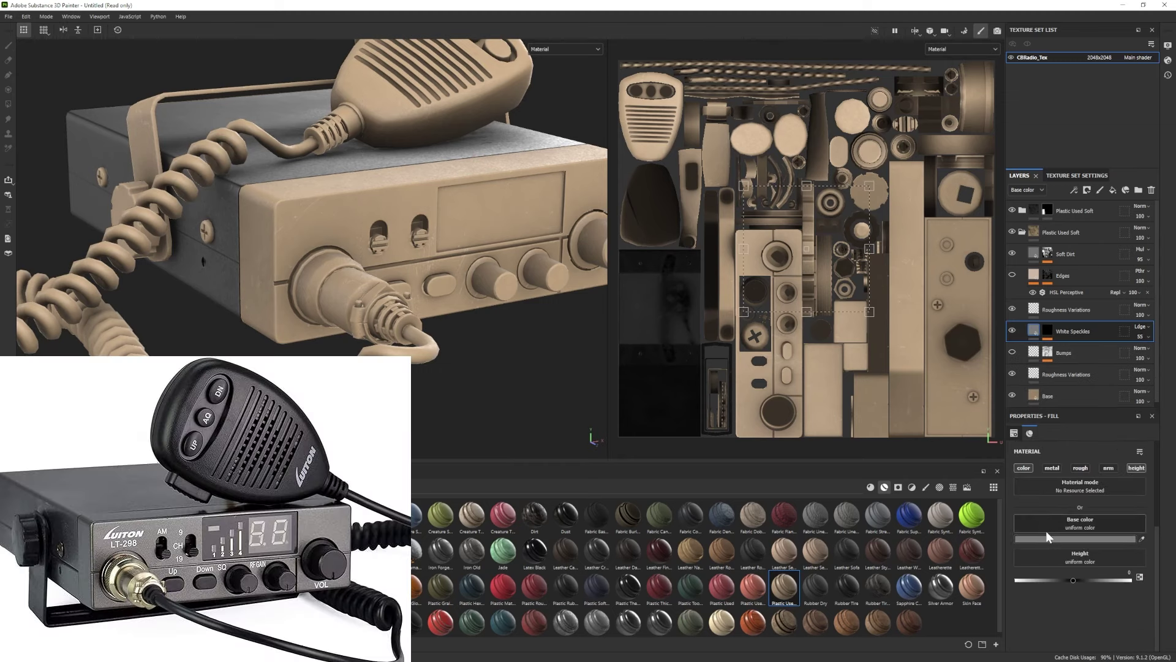
pyautogui.click(1066, 538)
pyautogui.moveTo(938, 586); pyautogui.dragTo(933, 592)
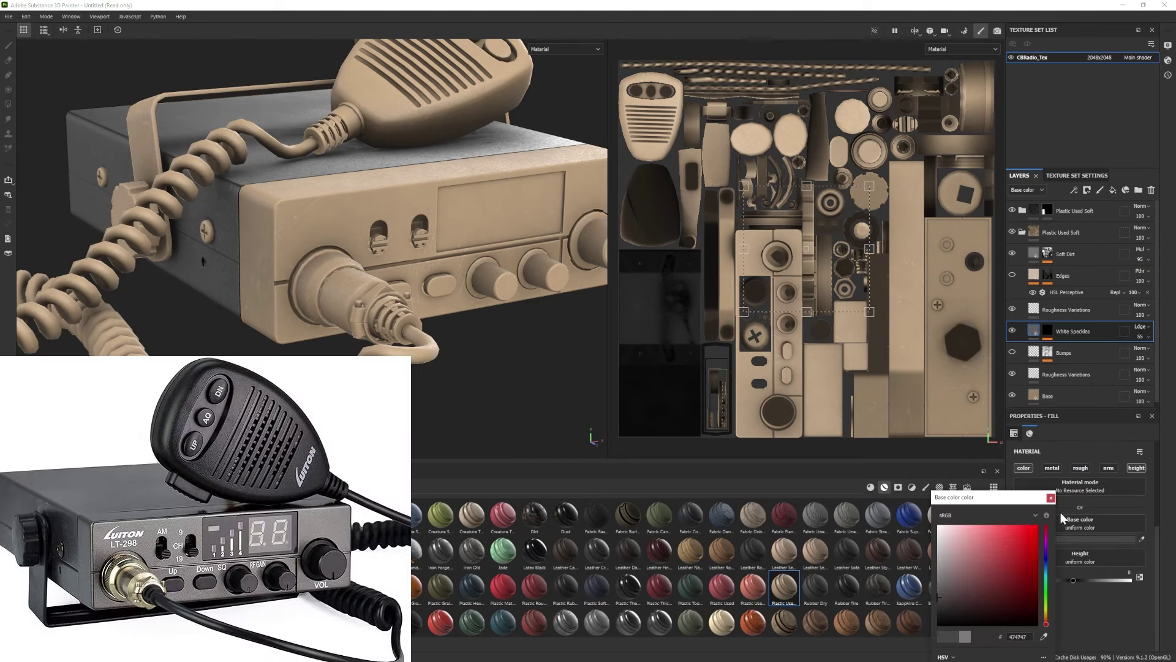
pyautogui.click(1051, 497)
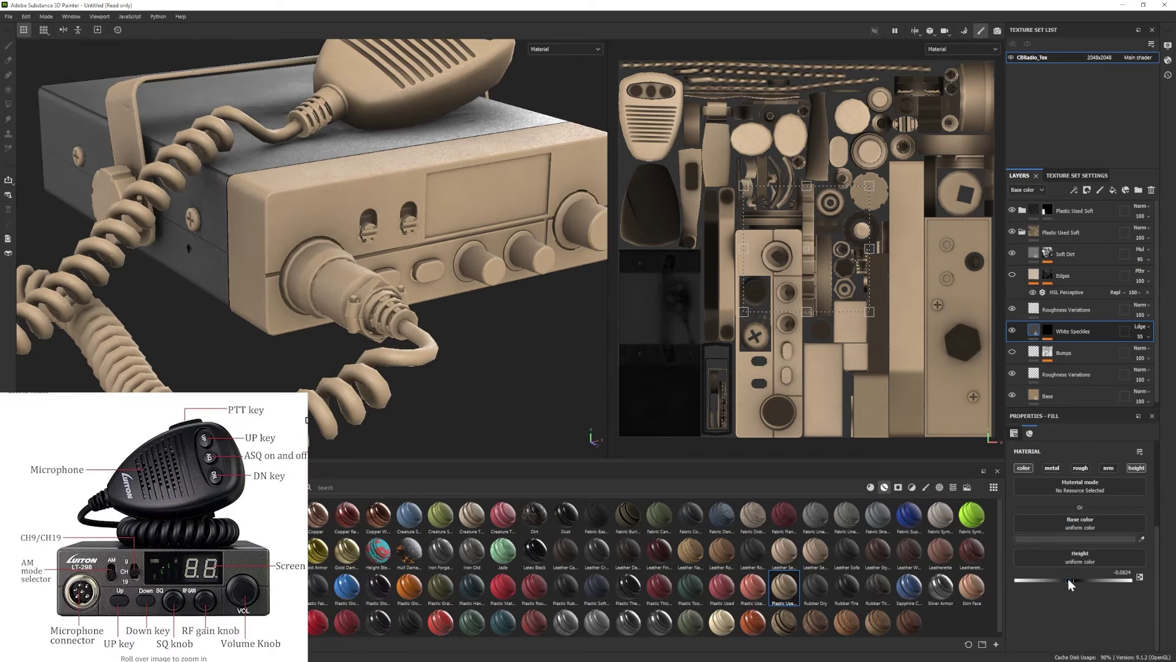
# Set the lower folder's Base layer to a dark grey base colour and raise its metallic to 1.
pyautogui.keyDown('alt'); pyautogui.moveTo(522, 337); pyautogui.dragTo(499, 332); pyautogui.keyUp('alt')
pyautogui.click(1057, 395)
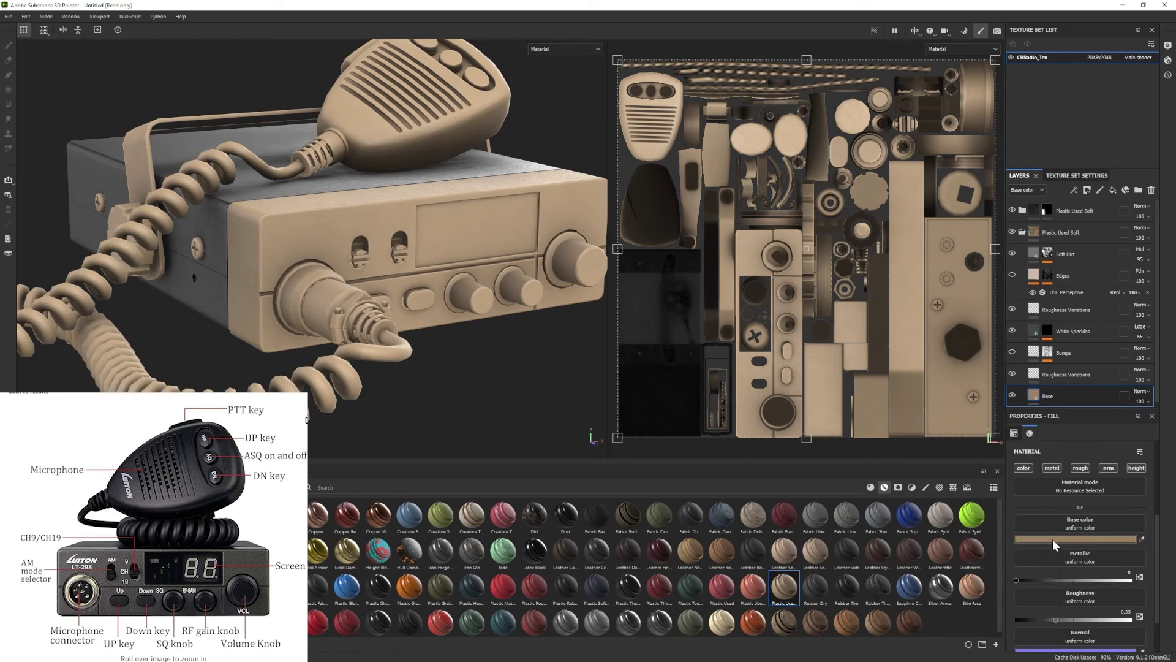
pyautogui.click(1054, 539)
pyautogui.moveTo(944, 604); pyautogui.dragTo(928, 597)
pyautogui.moveTo(1035, 502); pyautogui.dragTo(947, 467)
pyautogui.moveTo(1059, 580); pyautogui.dragTo(1130, 580)
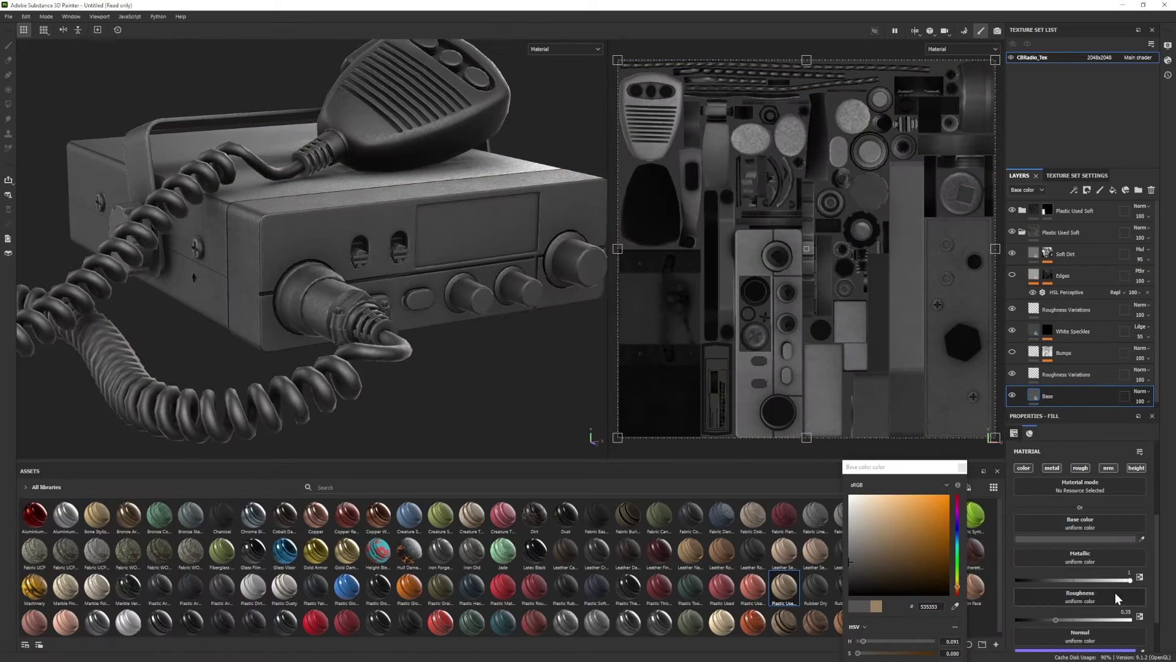
# Lighten the Base layer's base colour to grey 787878.
pyautogui.click(851, 552)
pyautogui.moveTo(849, 552); pyautogui.dragTo(848, 546)
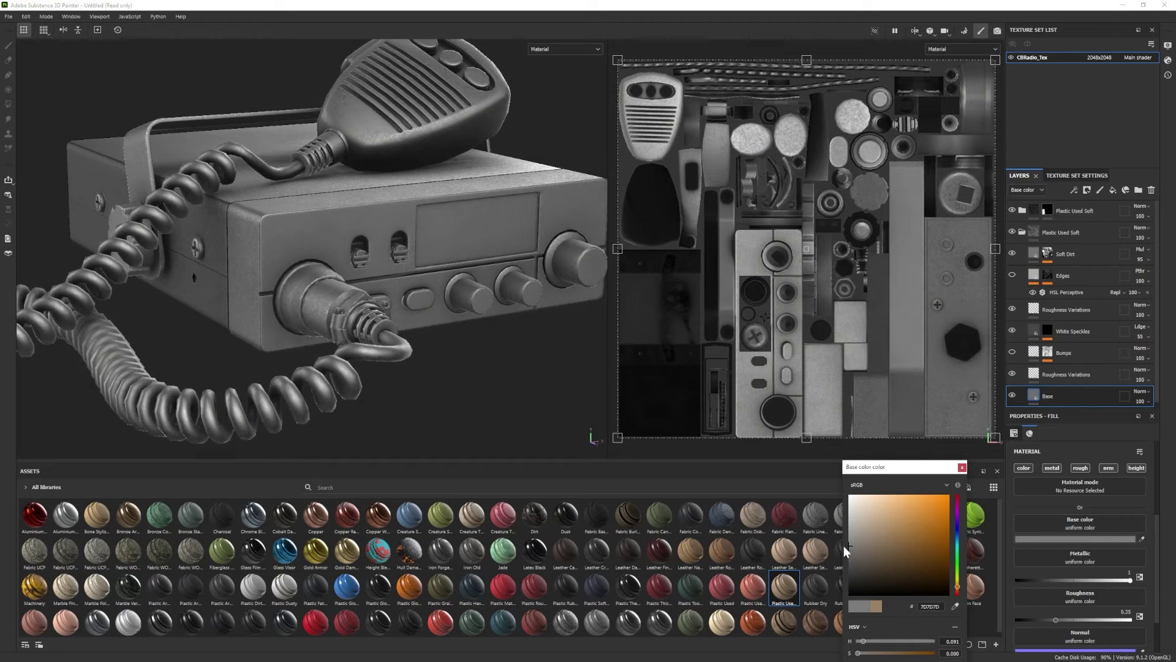
pyautogui.keyDown('alt'); pyautogui.moveTo(450, 310); pyautogui.dragTo(359, 325, button='right'); pyautogui.keyUp('alt')
pyautogui.keyDown('alt'); pyautogui.moveTo(358, 325); pyautogui.dragTo(307, 315); pyautogui.keyUp('alt')
pyautogui.keyDown('alt'); pyautogui.moveTo(387, 328); pyautogui.dragTo(495, 344, button='right'); pyautogui.keyUp('alt')
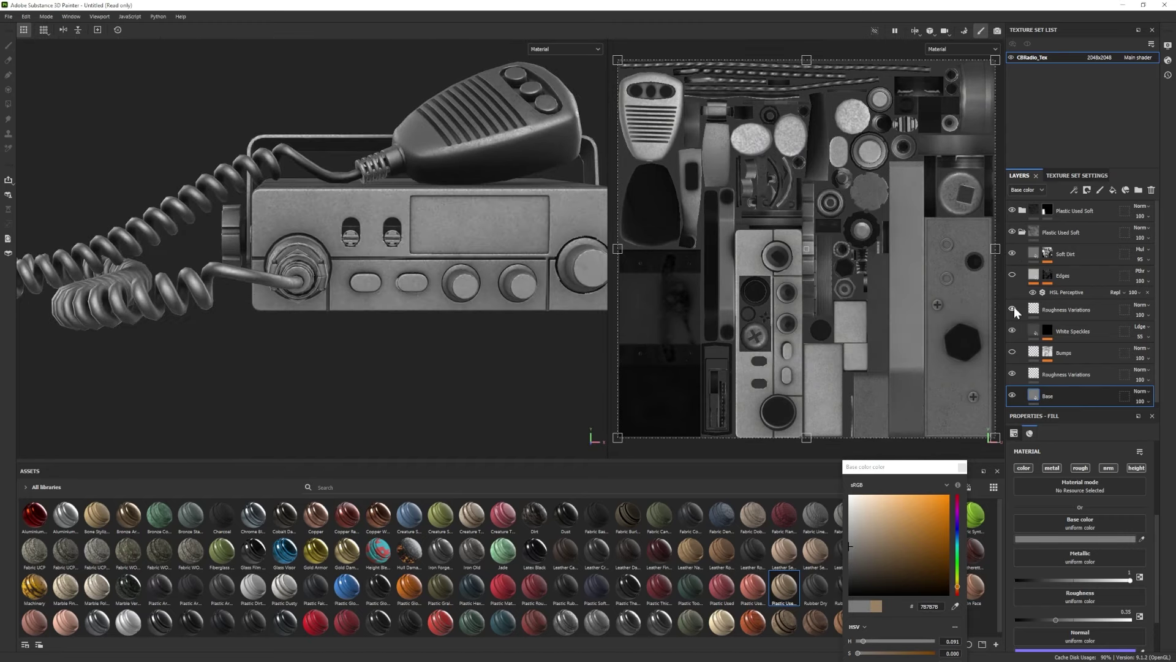
# Set the roughness of the lower folder's Base layer to 0.2431.
pyautogui.click(1038, 372)
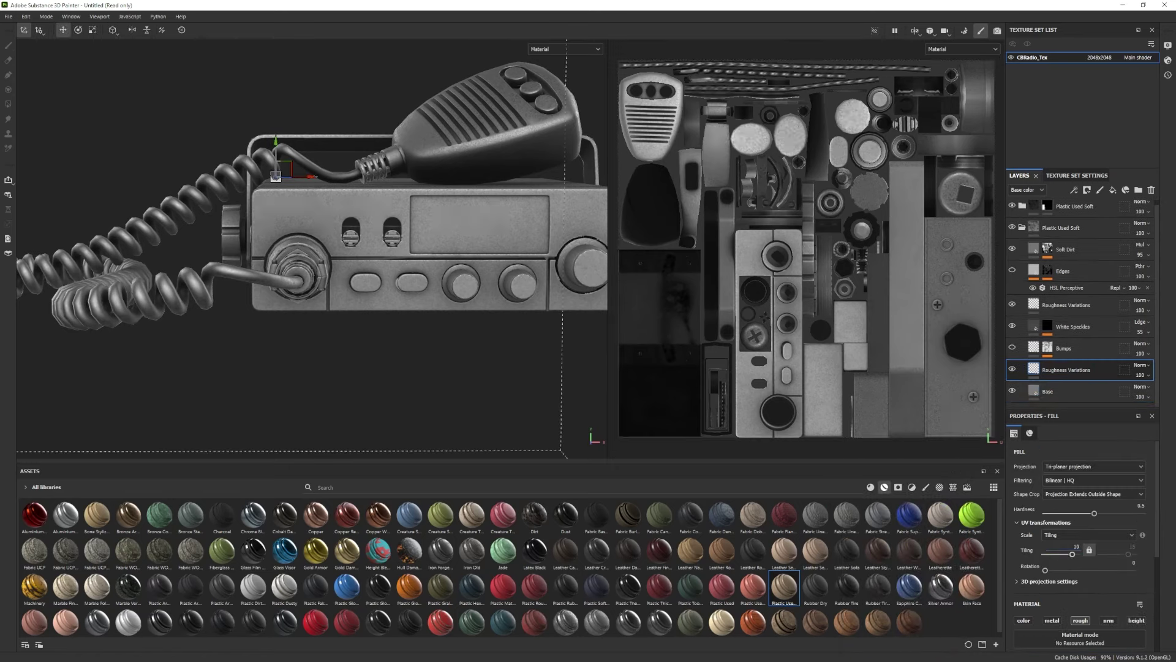
pyautogui.keyDown('alt'); pyautogui.moveTo(306, 309); pyautogui.dragTo(363, 350); pyautogui.keyUp('alt')
pyautogui.click(1070, 392)
pyautogui.scroll(-1, 1082, 544)
pyautogui.click(1067, 371)
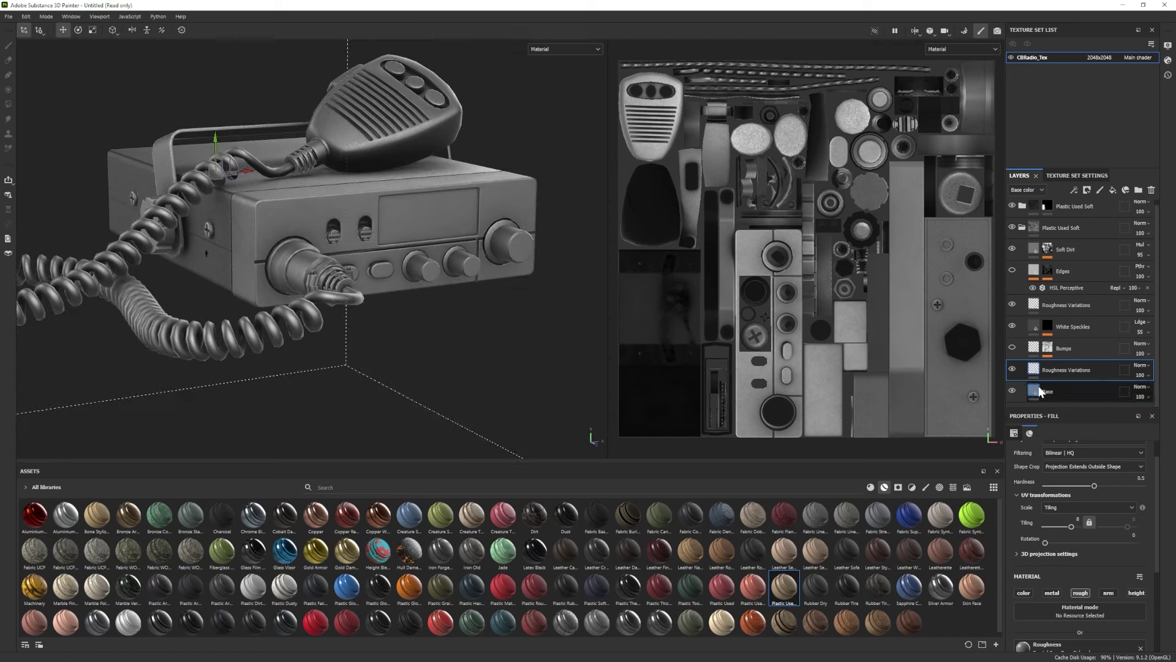
pyautogui.click(1043, 392)
pyautogui.scroll(-3, 1060, 582)
pyautogui.moveTo(1055, 595); pyautogui.dragTo(1042, 596)
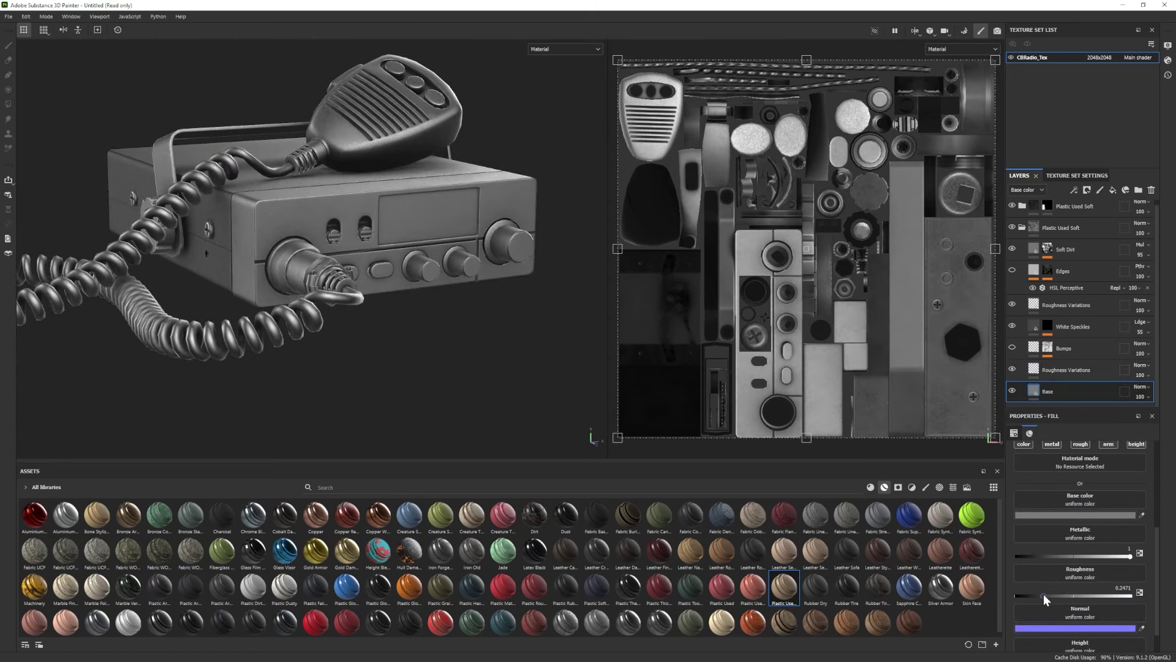
# Set the Base layer's base colour to neutral grey 727272.
pyautogui.click(1075, 514)
pyautogui.click(850, 544)
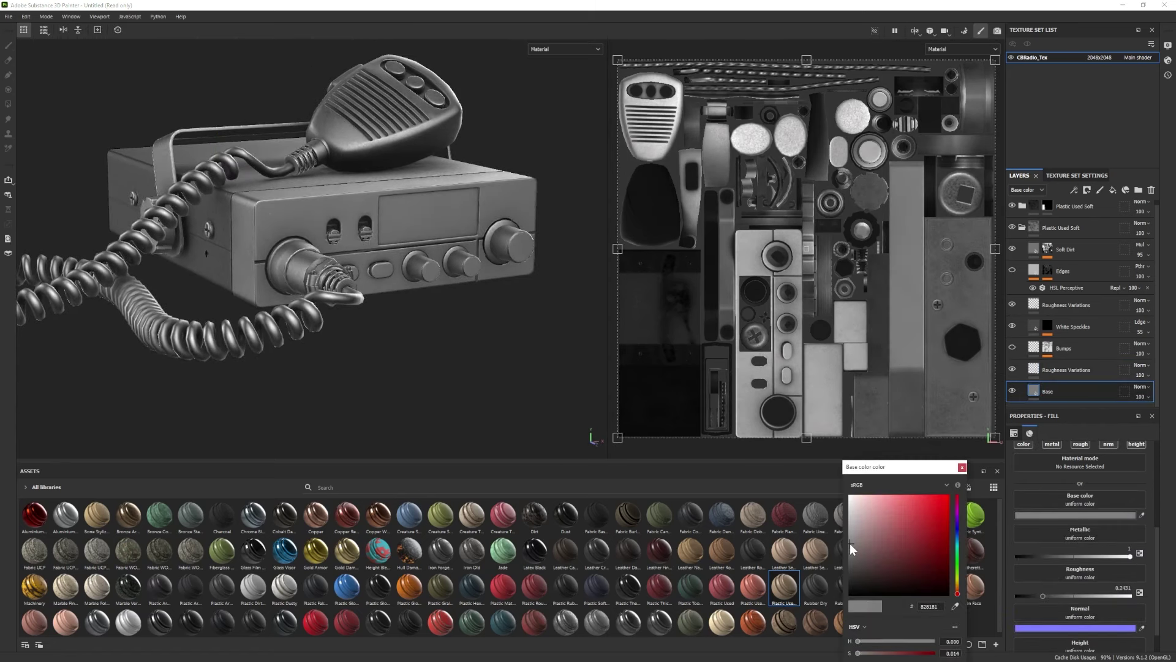
pyautogui.keyDown('alt'); pyautogui.moveTo(398, 364); pyautogui.dragTo(423, 381); pyautogui.keyUp('alt')
pyautogui.moveTo(852, 551); pyautogui.dragTo(853, 553)
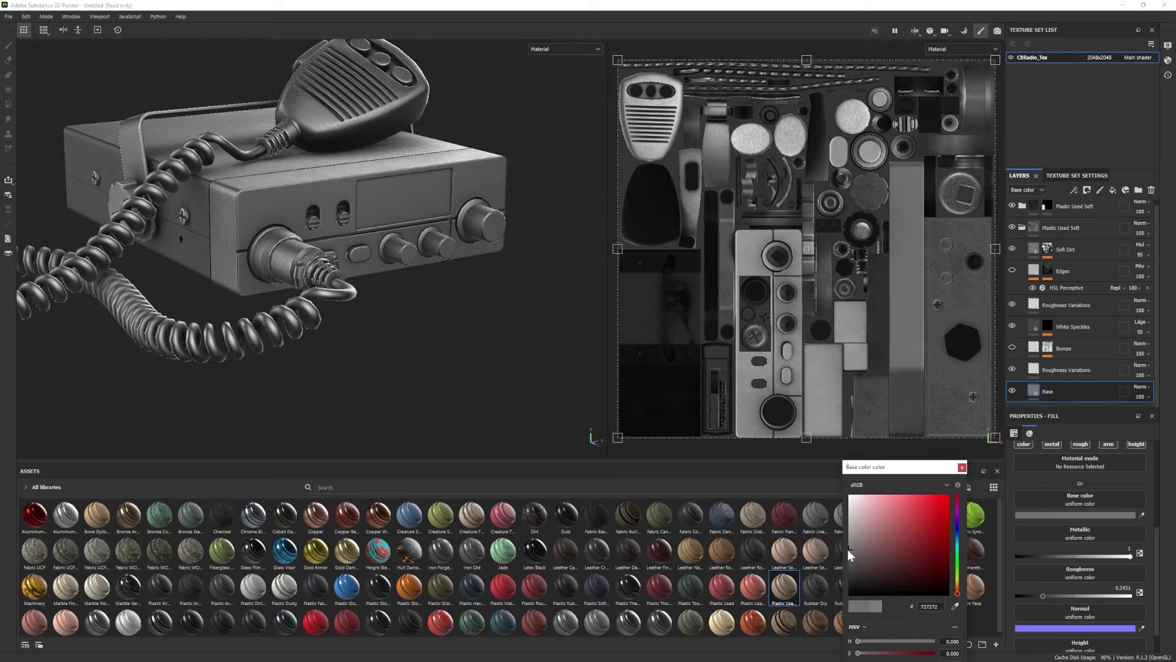
pyautogui.keyDown('alt'); pyautogui.moveTo(423, 380); pyautogui.dragTo(428, 375); pyautogui.keyUp('alt')
# Add a black mask to the lower Plastic Used Soft folder and polygon-fill the radio's front panel in it.
pyautogui.rightClick(1061, 227)
pyautogui.click(1087, 247)
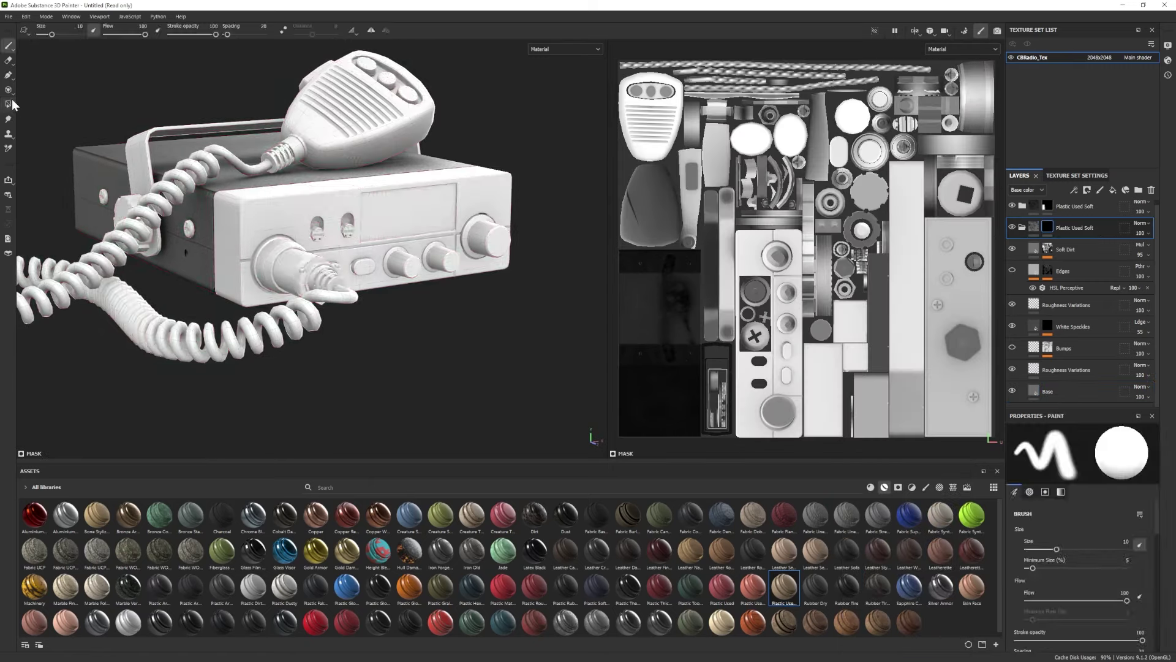
pyautogui.click(9, 104)
pyautogui.click(273, 218)
pyautogui.click(9, 46)
pyautogui.moveTo(294, 264)
pyautogui.keyDown('alt'); pyautogui.mouseDown()
pyautogui.moveTo(197, 278)
pyautogui.moveTo(287, 313)
pyautogui.mouseUp(); pyautogui.keyUp('alt')
pyautogui.scroll(3, 333, 299)
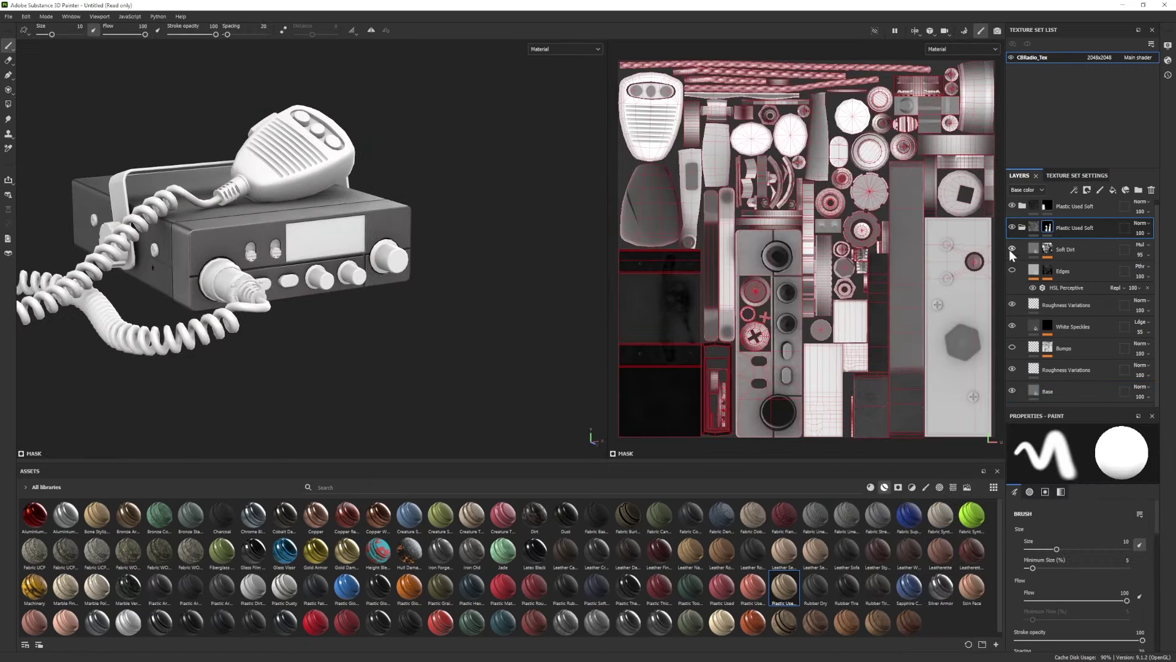
# Compare the front panel with the Soft Dirt layer hidden and shown from several angles.
pyautogui.click(1011, 247)
pyautogui.click(1010, 247)
pyautogui.scroll(5, 466, 324)
pyautogui.keyDown('alt'); pyautogui.moveTo(477, 325); pyautogui.dragTo(390, 291); pyautogui.keyUp('alt')
pyautogui.scroll(-4, 390, 289)
pyautogui.click(1012, 248)
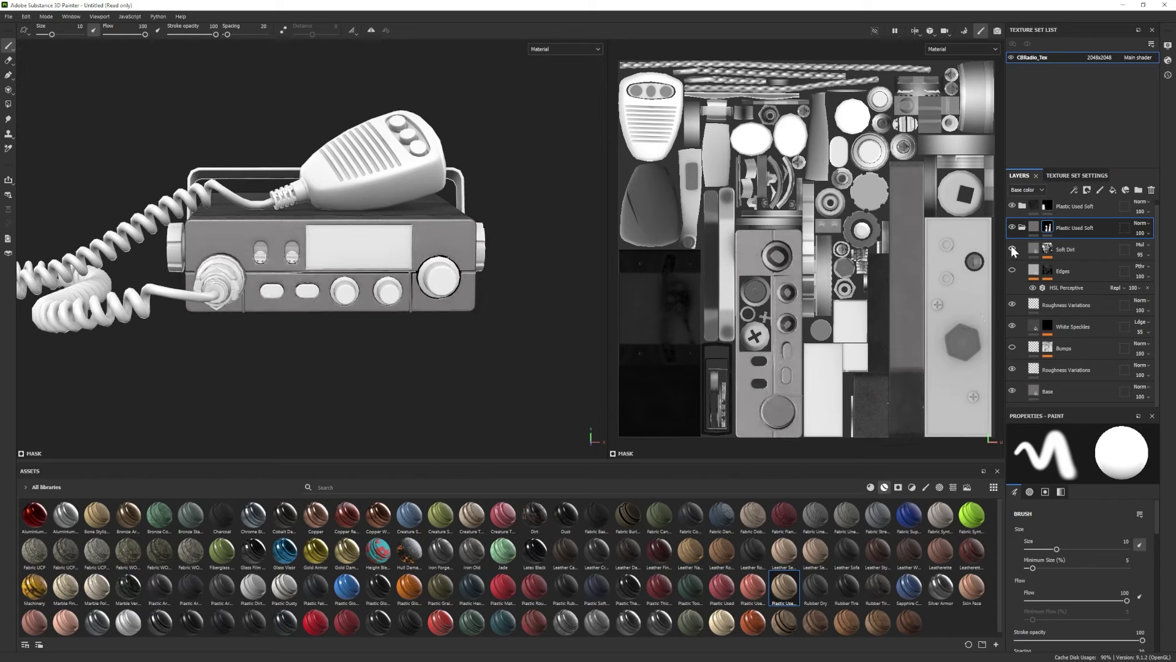
pyautogui.click(1011, 248)
pyautogui.scroll(-2, 184, 355)
pyautogui.keyDown('alt'); pyautogui.moveTo(166, 356); pyautogui.dragTo(275, 383); pyautogui.keyUp('alt')
pyautogui.scroll(2, 447, 367)
pyautogui.scroll(2, 427, 325)
pyautogui.moveTo(427, 325)
pyautogui.keyDown('alt'); pyautogui.mouseDown()
pyautogui.moveTo(467, 331)
pyautogui.moveTo(412, 316)
pyautogui.mouseUp(); pyautogui.keyUp('alt')
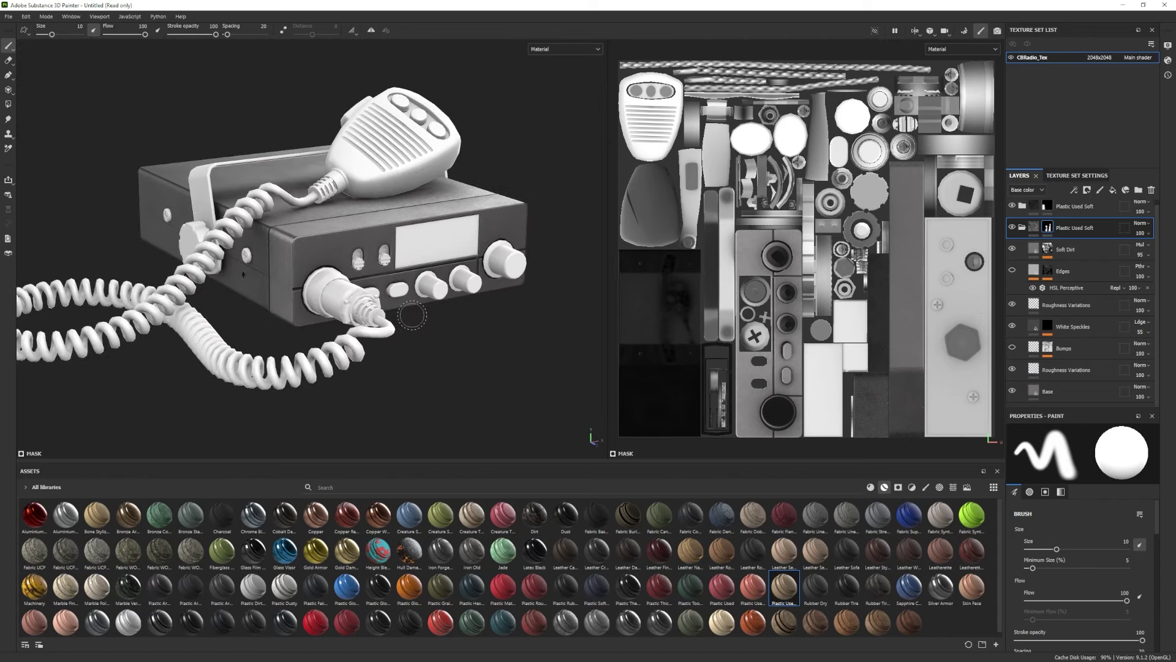
# Polygon-fill the two switch recesses into the lower Plastic Used Soft folder's mask and collapse the folder.
pyautogui.click(8, 105)
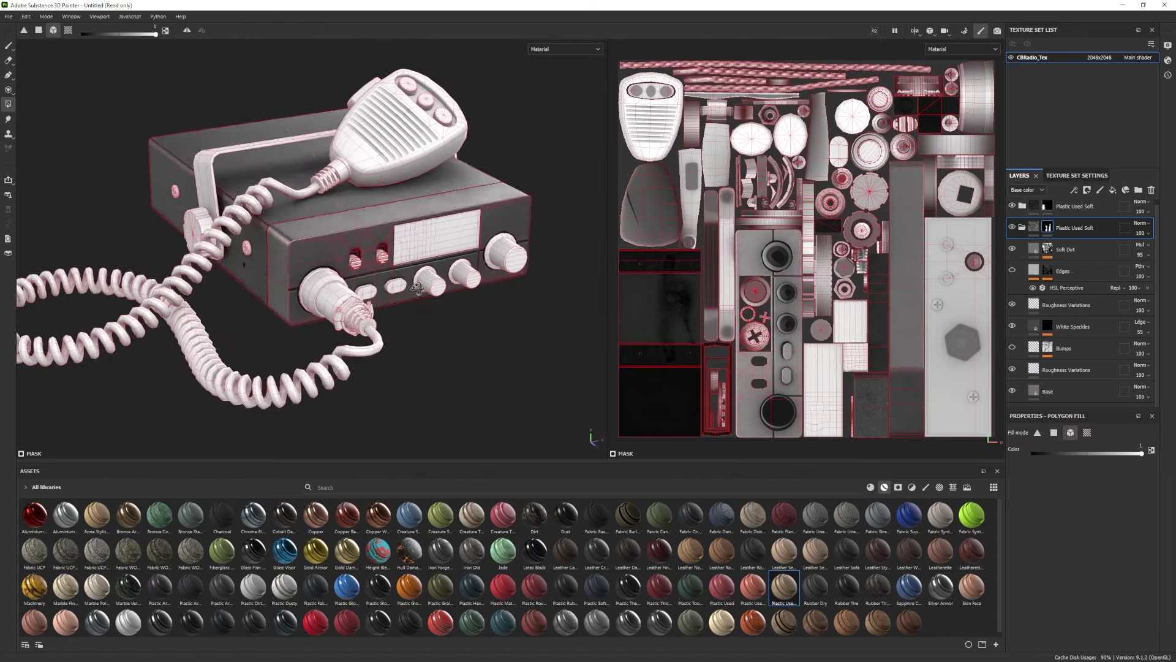
pyautogui.keyDown('alt'); pyautogui.moveTo(466, 339); pyautogui.dragTo(447, 351); pyautogui.keyUp('alt')
pyautogui.click(1022, 228)
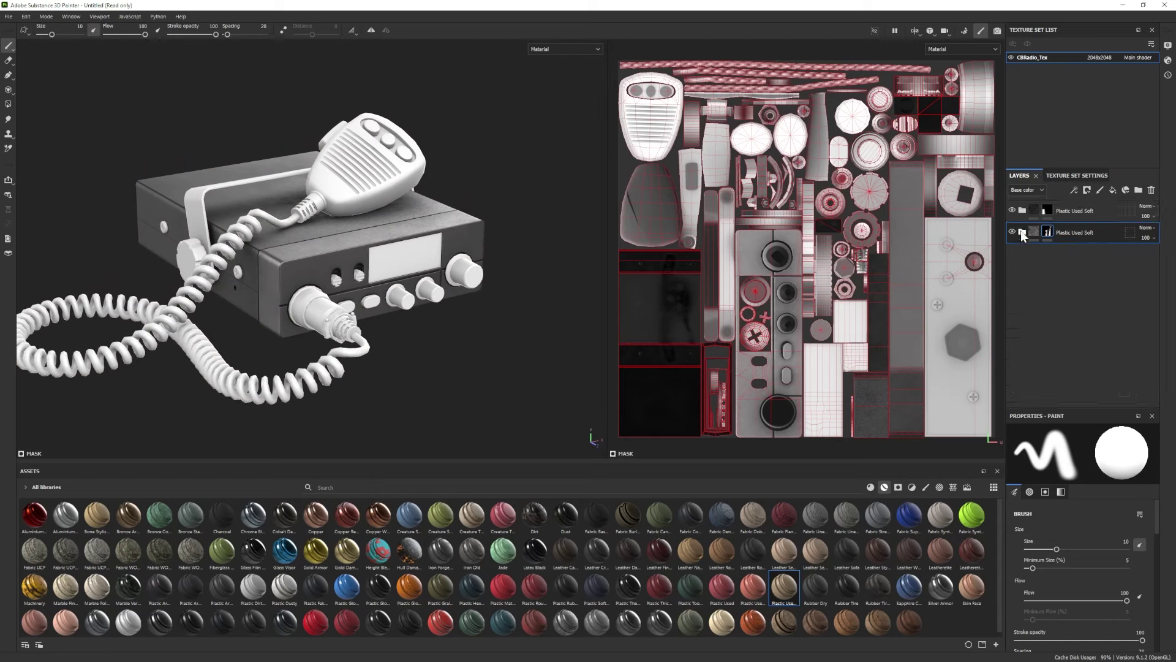
# Polygon-fill the mounting bracket into the upper Plastic Used Soft folder's mask.
pyautogui.click(1047, 210)
pyautogui.click(9, 104)
pyautogui.click(193, 212)
pyautogui.keyDown('alt'); pyautogui.moveTo(195, 213); pyautogui.dragTo(214, 247); pyautogui.keyUp('alt')
pyautogui.click(214, 245)
pyautogui.keyDown('alt'); pyautogui.moveTo(222, 300); pyautogui.dragTo(246, 260); pyautogui.keyUp('alt')
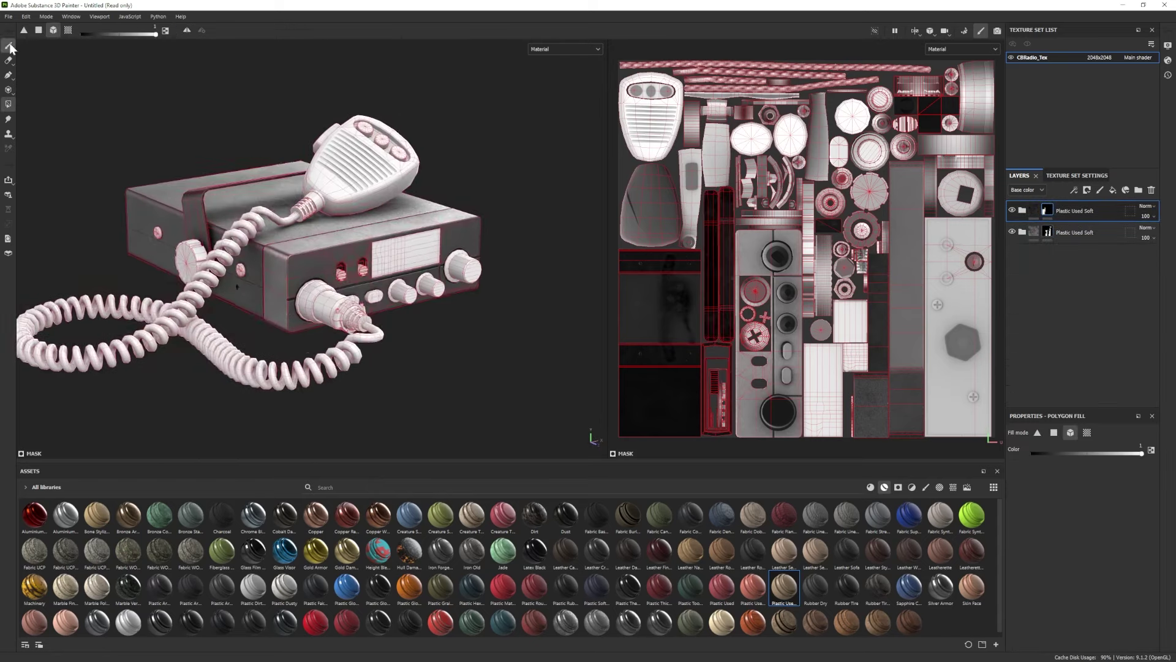
pyautogui.click(9, 46)
# Reopen the lower Plastic Used Soft folder and set the Grunge Map 012 balance in White Speckles' mask to 0.91.
pyautogui.keyDown('alt'); pyautogui.moveTo(343, 319); pyautogui.dragTo(469, 381, button='right'); pyautogui.keyUp('alt')
pyautogui.keyDown('alt'); pyautogui.moveTo(276, 312); pyautogui.dragTo(257, 271); pyautogui.keyUp('alt')
pyautogui.click(1022, 232)
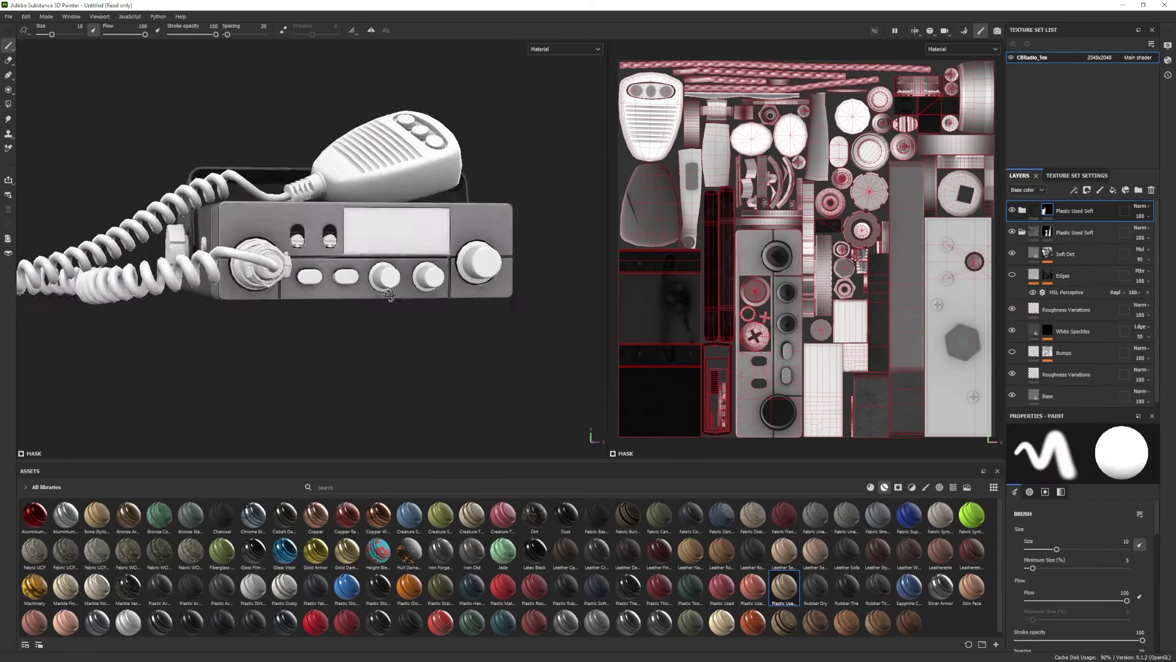
pyautogui.click(1047, 332)
pyautogui.click(1079, 361)
pyautogui.scroll(-5, 1088, 484)
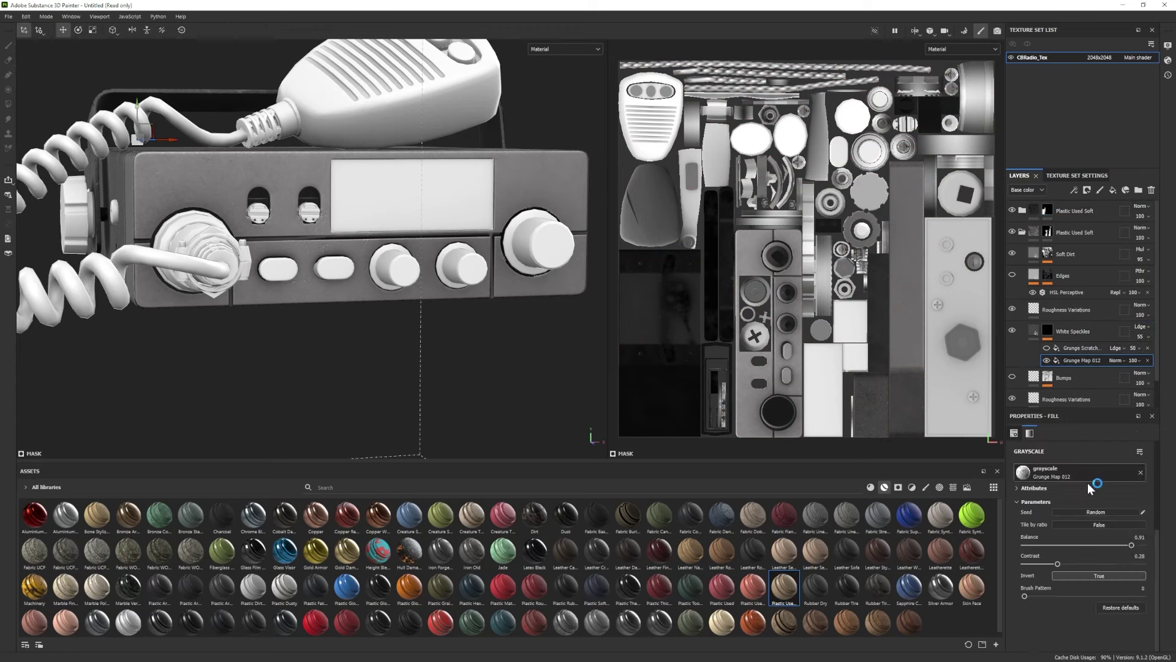
pyautogui.click(1033, 331)
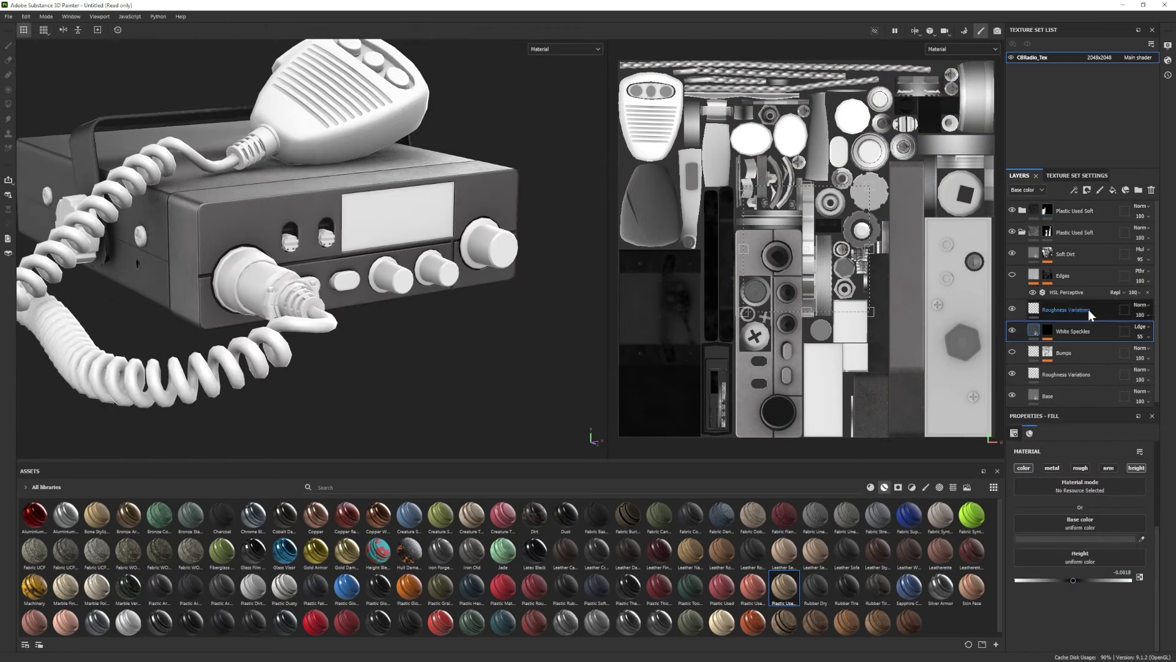
# Set the Base layer's roughness to 0.1216 and check the metal front panel from different angles.
pyautogui.click(1064, 394)
pyautogui.keyDown('alt'); pyautogui.moveTo(359, 332); pyautogui.dragTo(380, 323); pyautogui.keyUp('alt')
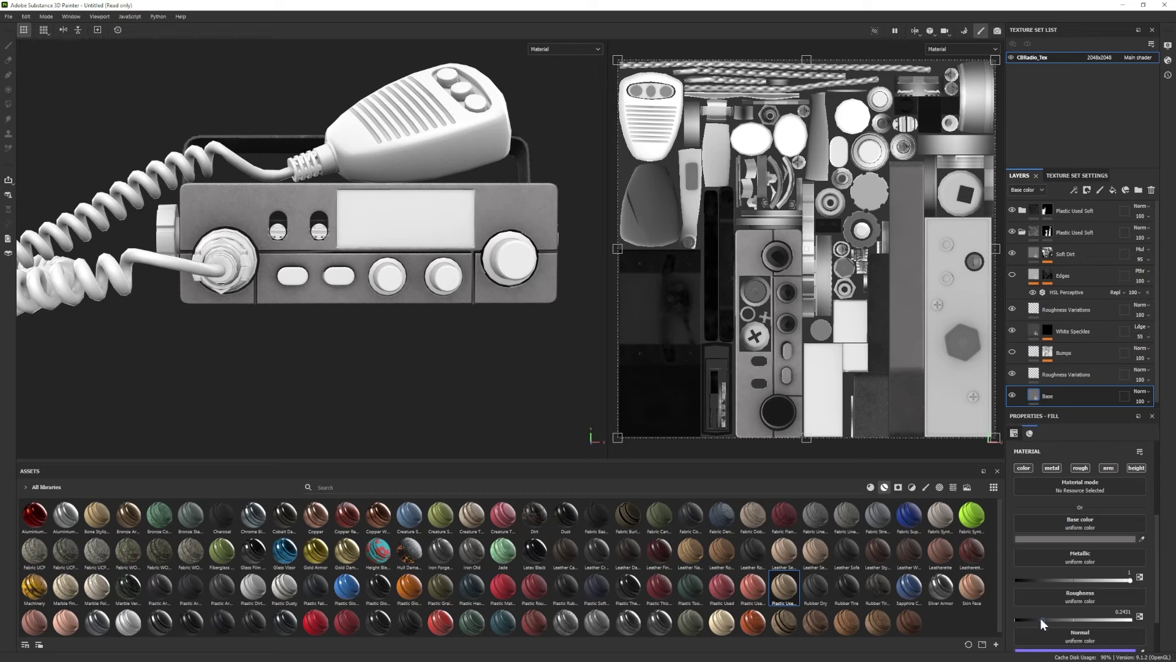
pyautogui.moveTo(1042, 620); pyautogui.dragTo(1028, 619)
pyautogui.keyDown('alt'); pyautogui.moveTo(441, 333); pyautogui.dragTo(542, 352); pyautogui.keyUp('alt')
pyautogui.keyDown('alt'); pyautogui.moveTo(542, 353); pyautogui.dragTo(539, 383, button='right'); pyautogui.keyUp('alt')
pyautogui.keyDown('alt'); pyautogui.moveTo(497, 361); pyautogui.dragTo(402, 339); pyautogui.keyUp('alt')
pyautogui.keyDown('alt'); pyautogui.moveTo(402, 338); pyautogui.dragTo(416, 312, button='right'); pyautogui.keyUp('alt')
# Inspect the lower Roughness Variations layer's fill settings in the upper Plastic Used Soft folder.
pyautogui.click(1021, 212)
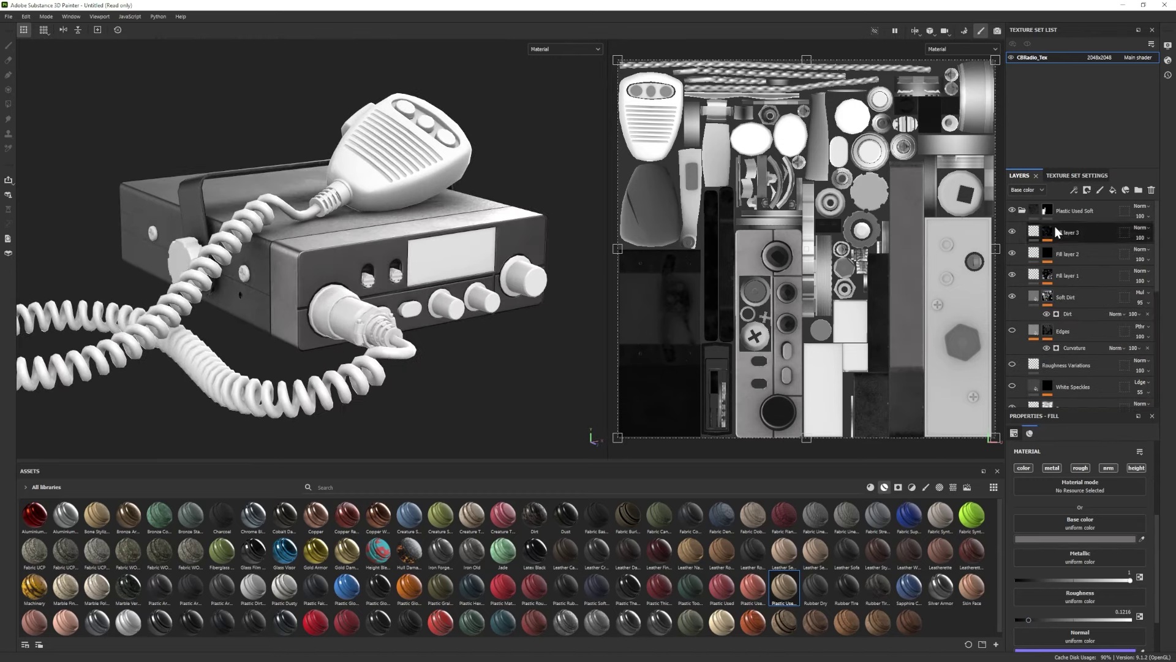
pyautogui.scroll(-3, 1093, 343)
pyautogui.click(1078, 360)
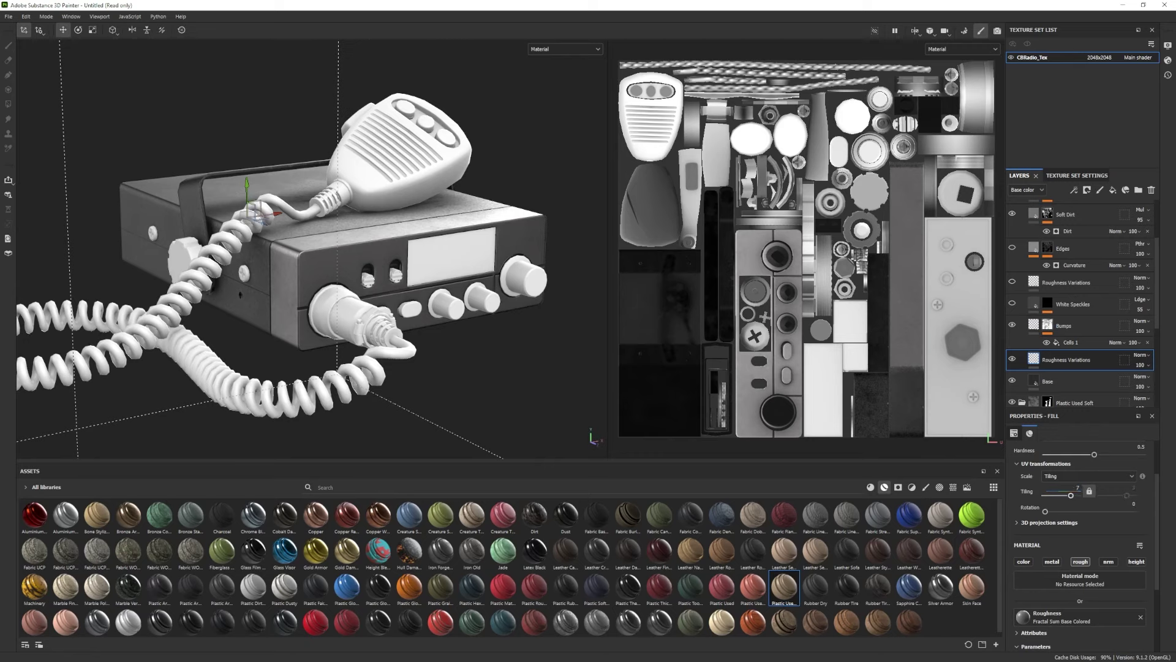
pyautogui.moveTo(392, 343)
pyautogui.keyDown('alt'); pyautogui.mouseDown()
pyautogui.moveTo(450, 362)
pyautogui.moveTo(392, 337)
pyautogui.mouseUp(); pyautogui.keyUp('alt')
pyautogui.keyDown('alt'); pyautogui.moveTo(392, 337); pyautogui.dragTo(404, 318, button='right'); pyautogui.keyUp('alt')
pyautogui.scroll(3, 1035, 233)
pyautogui.click(1021, 211)
# Save the project as CB_01.
pyautogui.click(10, 17)
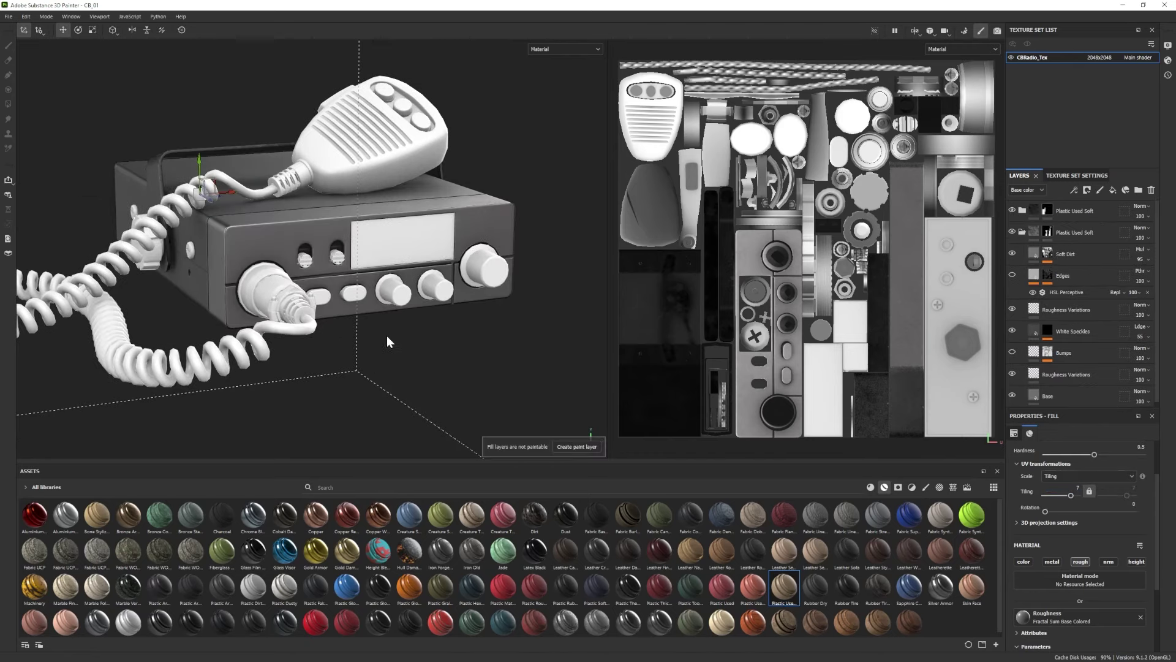
pyautogui.keyDown('alt'); pyautogui.moveTo(386, 336); pyautogui.dragTo(398, 331); pyautogui.keyUp('alt')
pyautogui.scroll(2, 398, 331)
# Collapse the lower Plastic Used Soft folder and add a Plastic Glossy smart material at the top of the layer stack.
pyautogui.click(1034, 213)
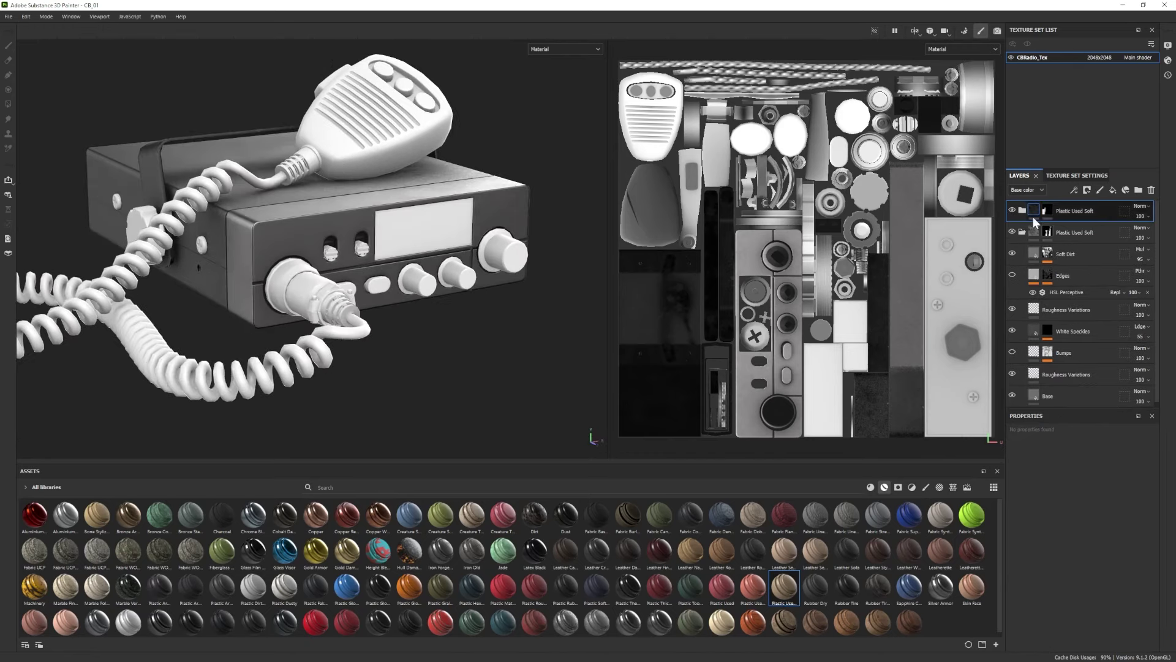
pyautogui.click(1023, 232)
pyautogui.moveTo(347, 588); pyautogui.dragTo(1072, 202)
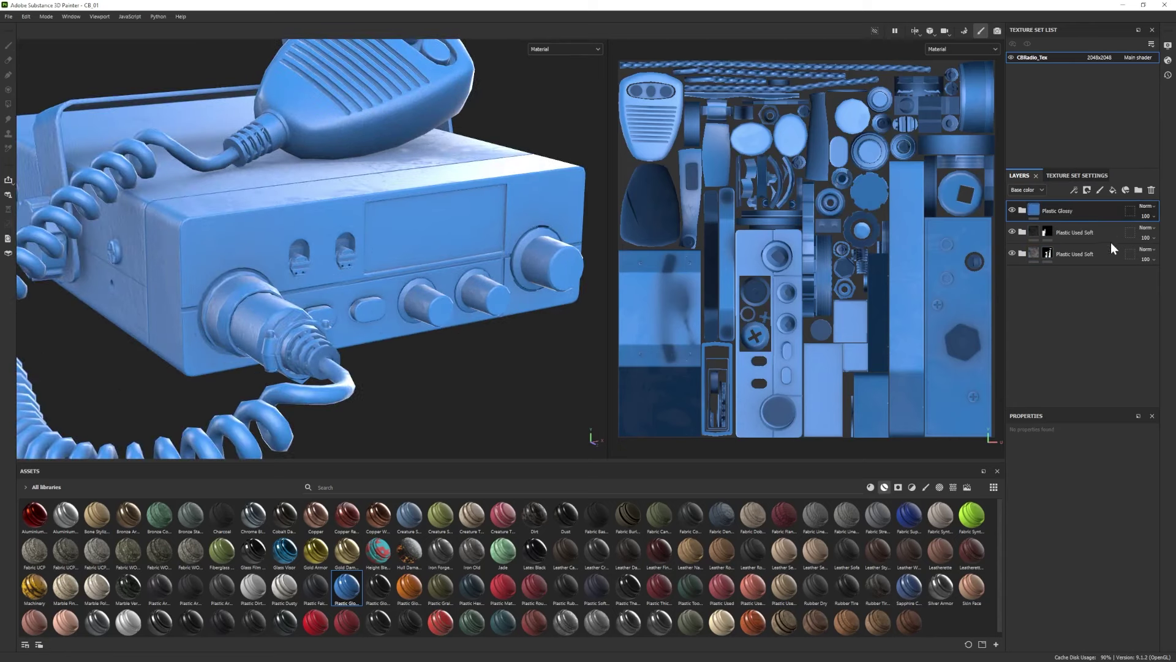
# Set the base colour of Plastic Glossy's Plastic Base layer to black.
pyautogui.click(1049, 275)
pyautogui.click(1075, 622)
pyautogui.click(849, 585)
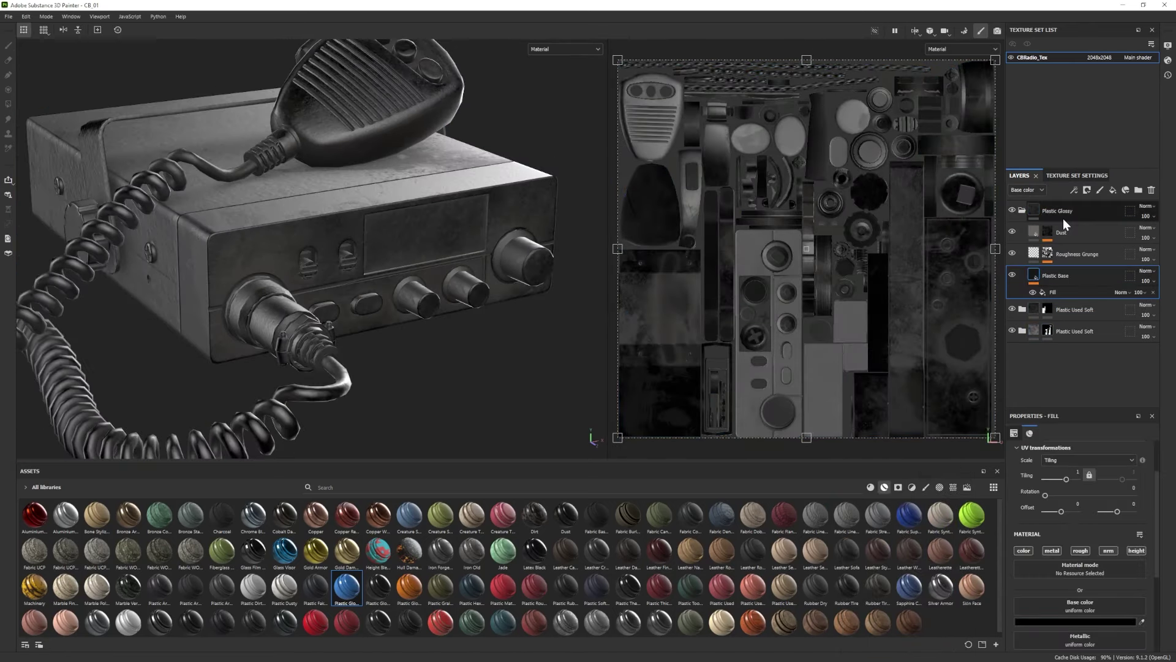
# Hide Plastic Glossy's Dust layer and set Plastic Base's roughness to 0.5686 and metallic to 0.2471.
pyautogui.click(1012, 232)
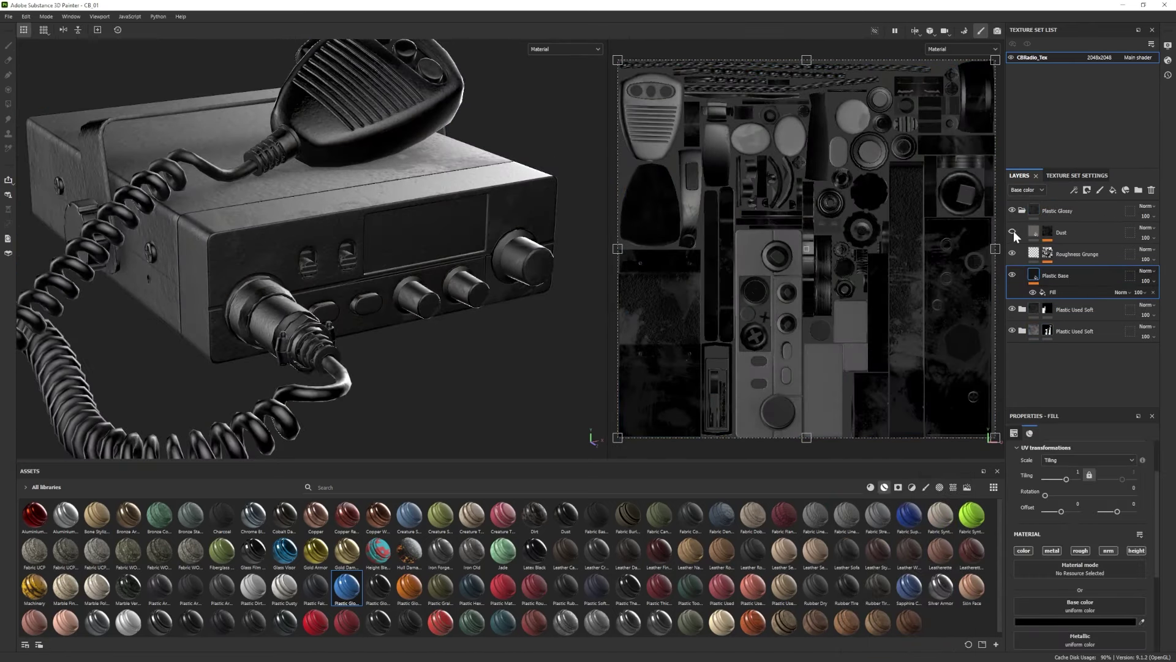
pyautogui.scroll(-4, 1048, 596)
pyautogui.click(1045, 592)
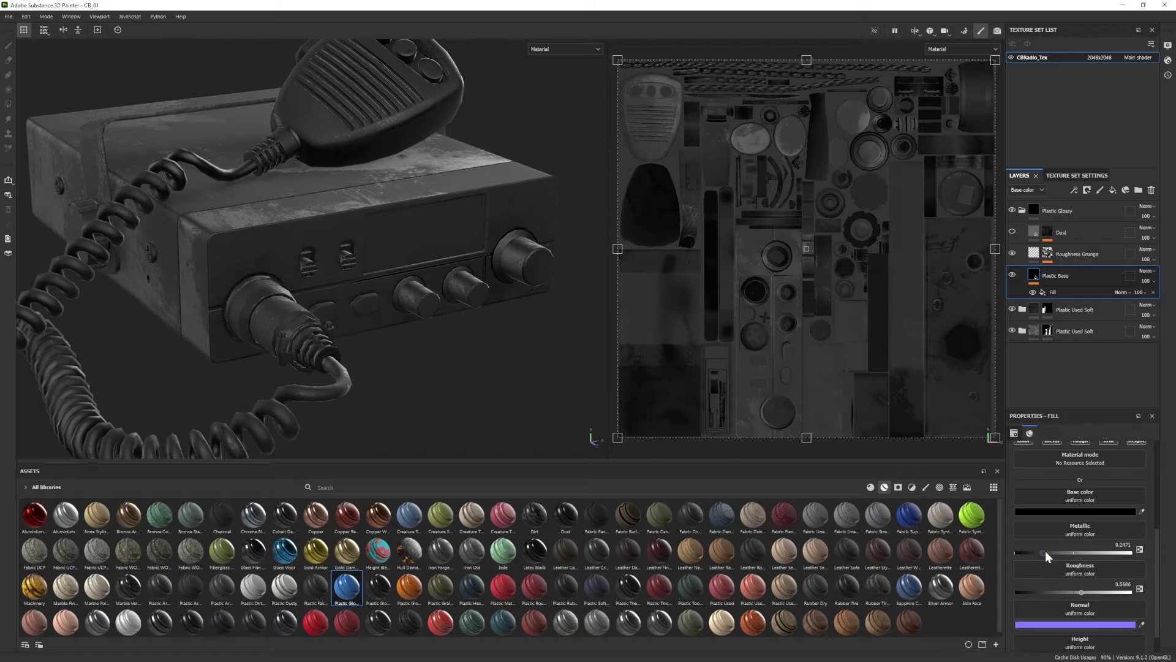
# Add a black mask to the Plastic Glossy folder and polygon-fill the two toggle switches in it.
pyautogui.rightClick(1045, 212)
pyautogui.click(1092, 236)
pyautogui.press('4')
pyautogui.scroll(-2, 367, 343)
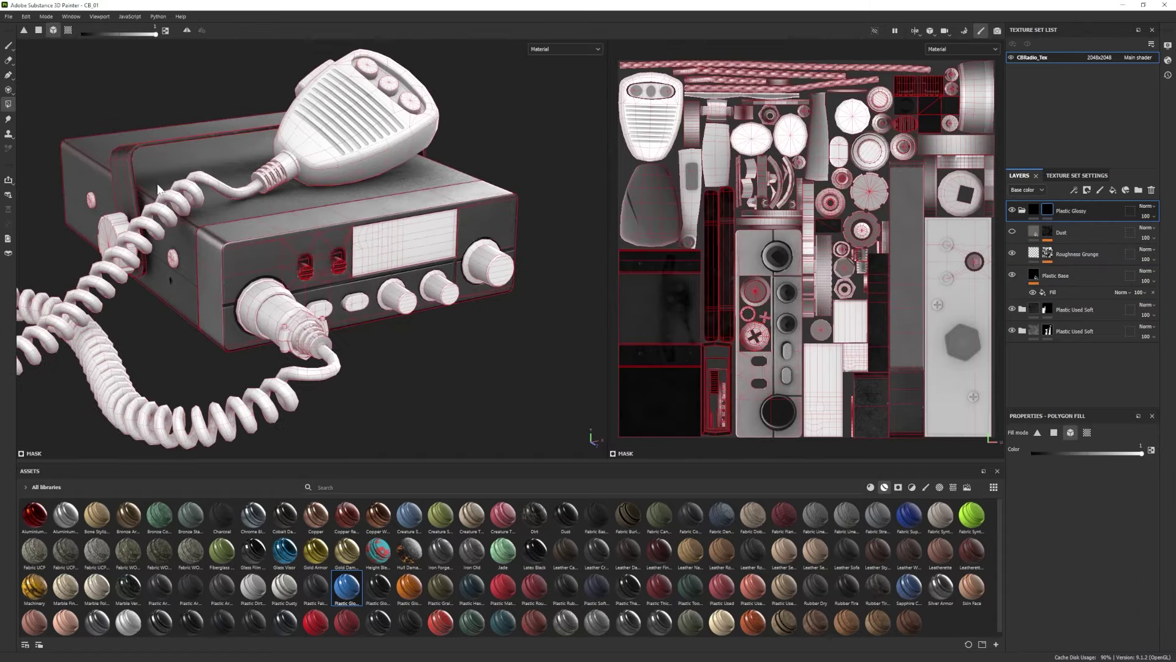
pyautogui.press('1')
pyautogui.moveTo(453, 392)
pyautogui.keyDown('alt'); pyautogui.mouseDown()
pyautogui.moveTo(371, 361)
pyautogui.moveTo(358, 341)
pyautogui.moveTo(467, 358)
pyautogui.moveTo(383, 313)
pyautogui.moveTo(433, 354)
pyautogui.moveTo(390, 336)
pyautogui.mouseUp(); pyautogui.keyUp('alt')
pyautogui.scroll(3, 371, 361)
pyautogui.scroll(-3, 384, 313)
pyautogui.scroll(1, 390, 336)
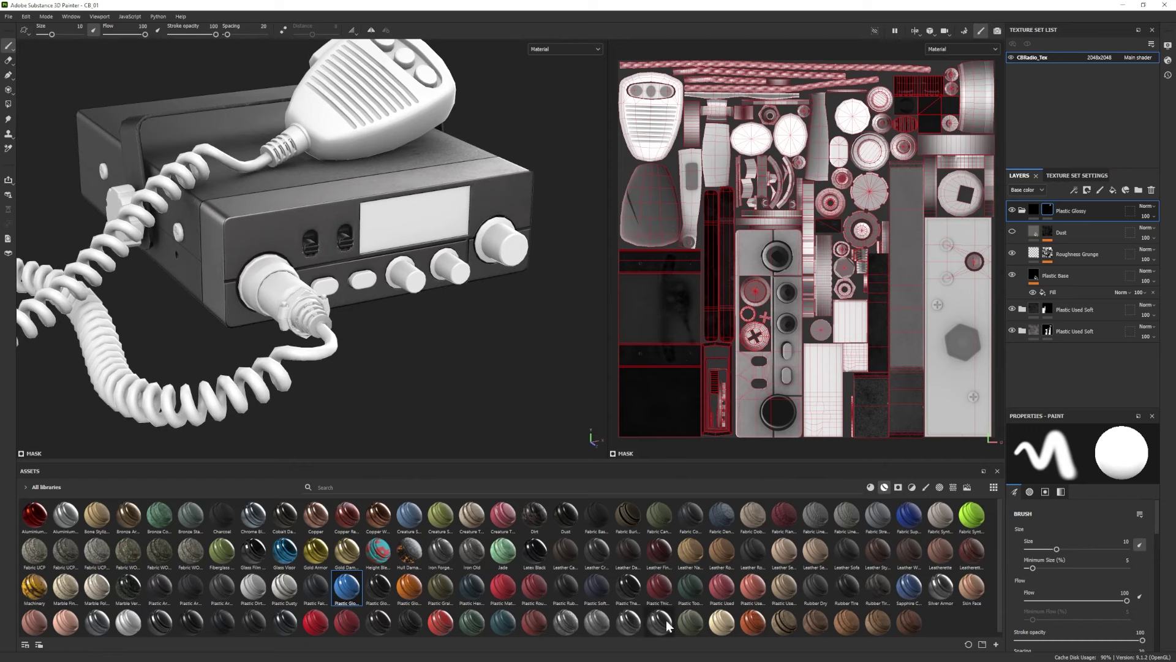
# Try a Plastic Rubber smart material at the bottom of the layer stack with near-black base colour, metallic 0.3725 and roughness 0.4275.
pyautogui.moveTo(565, 587); pyautogui.dragTo(532, 321)
pyautogui.click(1048, 391)
pyautogui.moveTo(1074, 592); pyautogui.dragTo(1064, 592)
pyautogui.click(1069, 511)
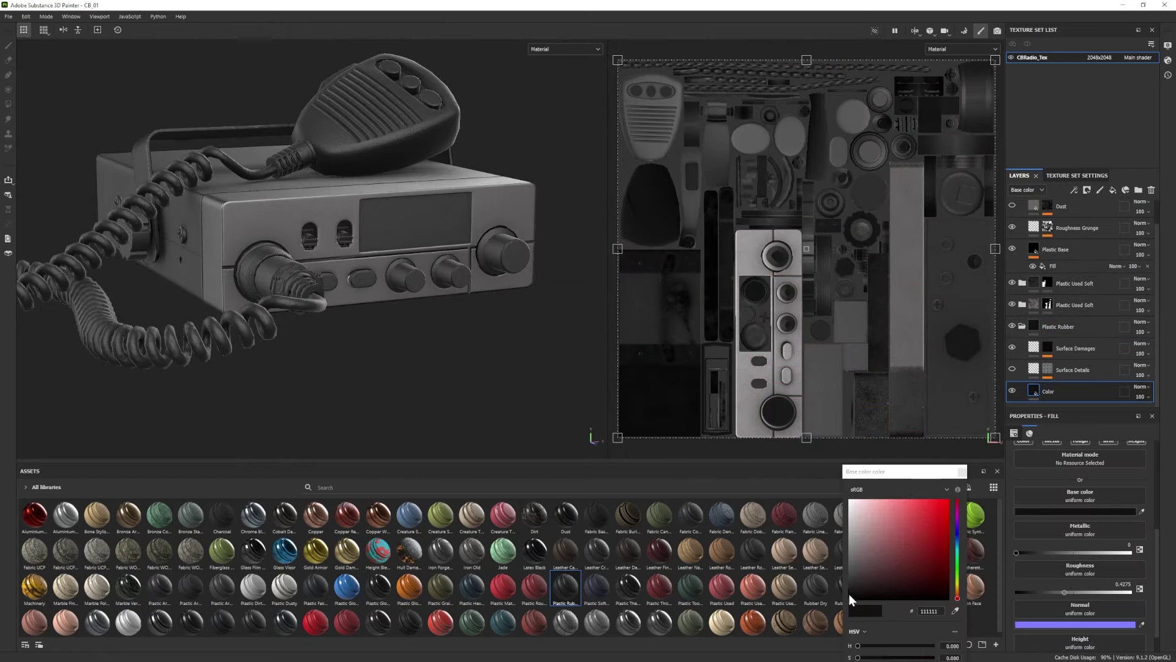
pyautogui.click(850, 597)
pyautogui.click(962, 471)
pyautogui.moveTo(1039, 552); pyautogui.dragTo(1058, 553)
pyautogui.keyDown('alt'); pyautogui.moveTo(471, 340); pyautogui.dragTo(349, 341); pyautogui.keyUp('alt')
pyautogui.click(1022, 327)
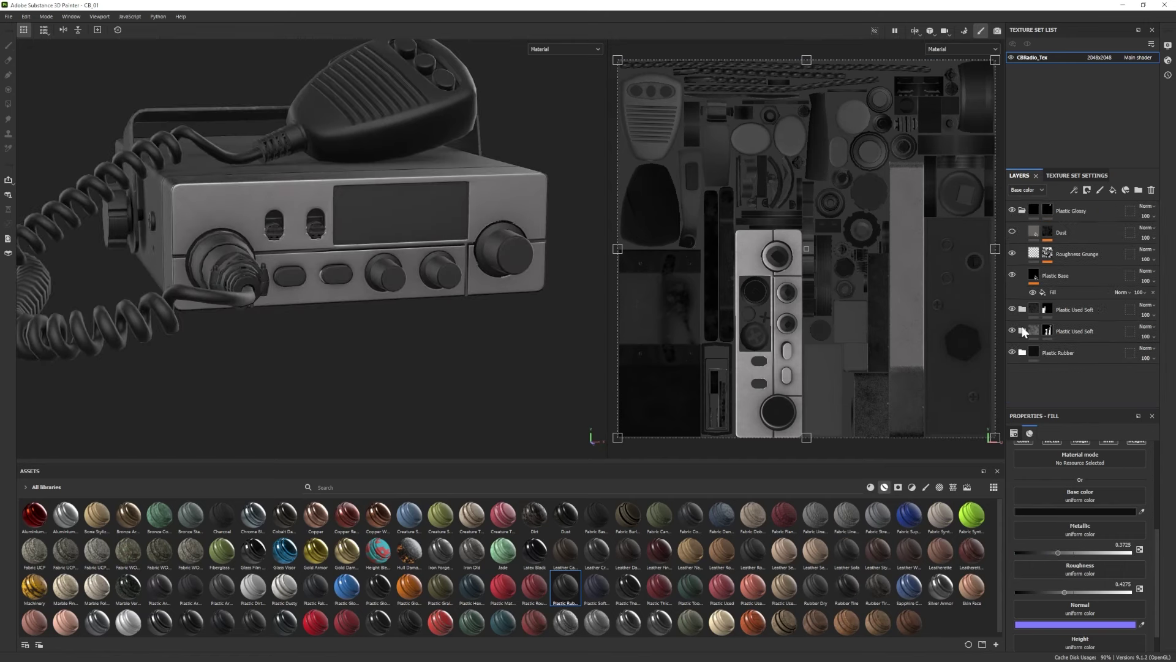
# Hide Plastic Rubber, add a Plastic Glossy Scuffed smart material beneath it and hide the new folder's topmost roughness variations layer.
pyautogui.moveTo(379, 590); pyautogui.dragTo(1058, 392)
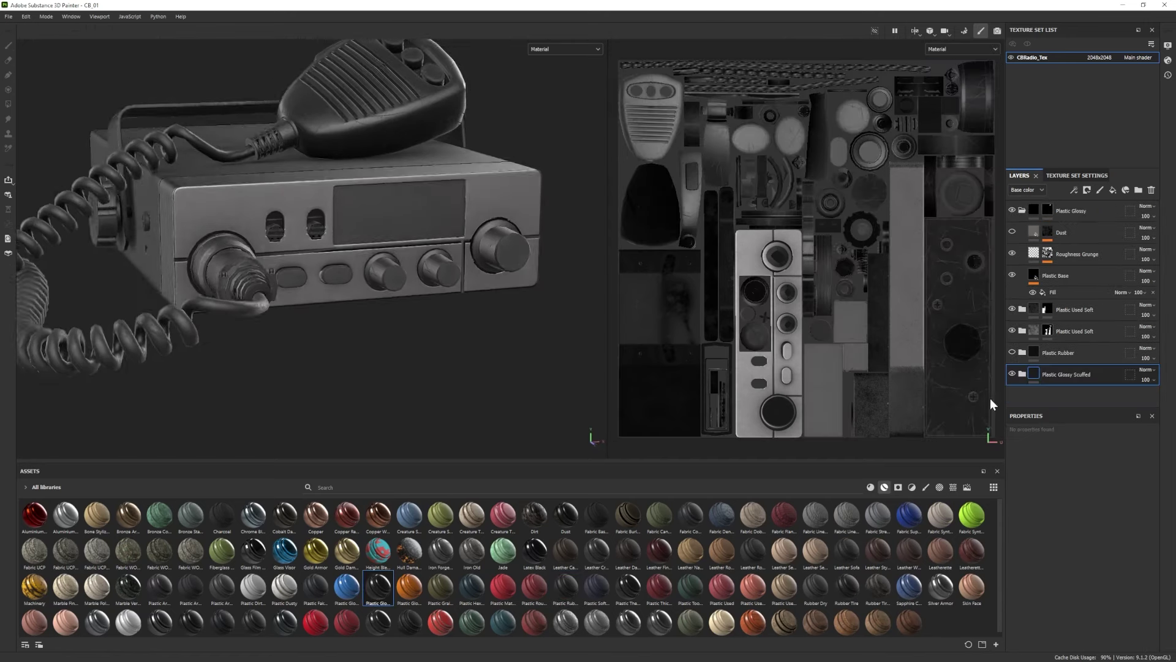
pyautogui.keyDown('alt'); pyautogui.moveTo(392, 343); pyautogui.dragTo(453, 332); pyautogui.keyUp('alt')
pyautogui.click(1022, 374)
pyautogui.scroll(-2, 1021, 374)
pyautogui.click(1012, 347)
# Set the metallic of Plastic Glossy Scuffed's Plastic layer to 0.6627 and its roughness to about 0.13.
pyautogui.click(1068, 391)
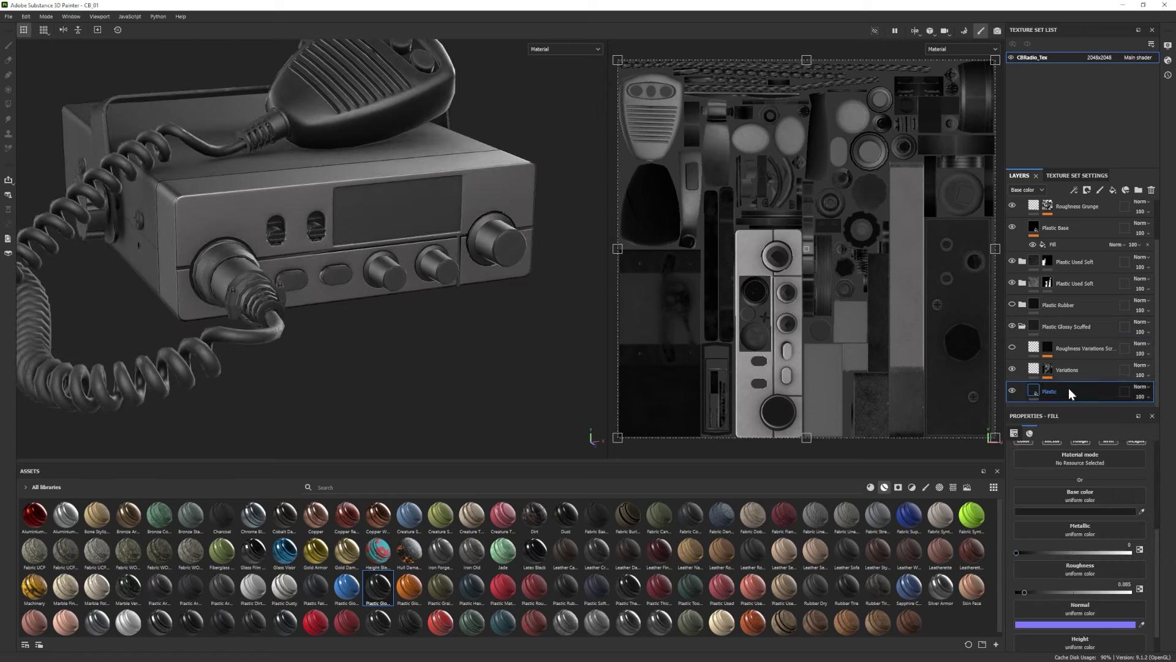
pyautogui.moveTo(1049, 552); pyautogui.dragTo(1061, 551)
pyautogui.click(1037, 592)
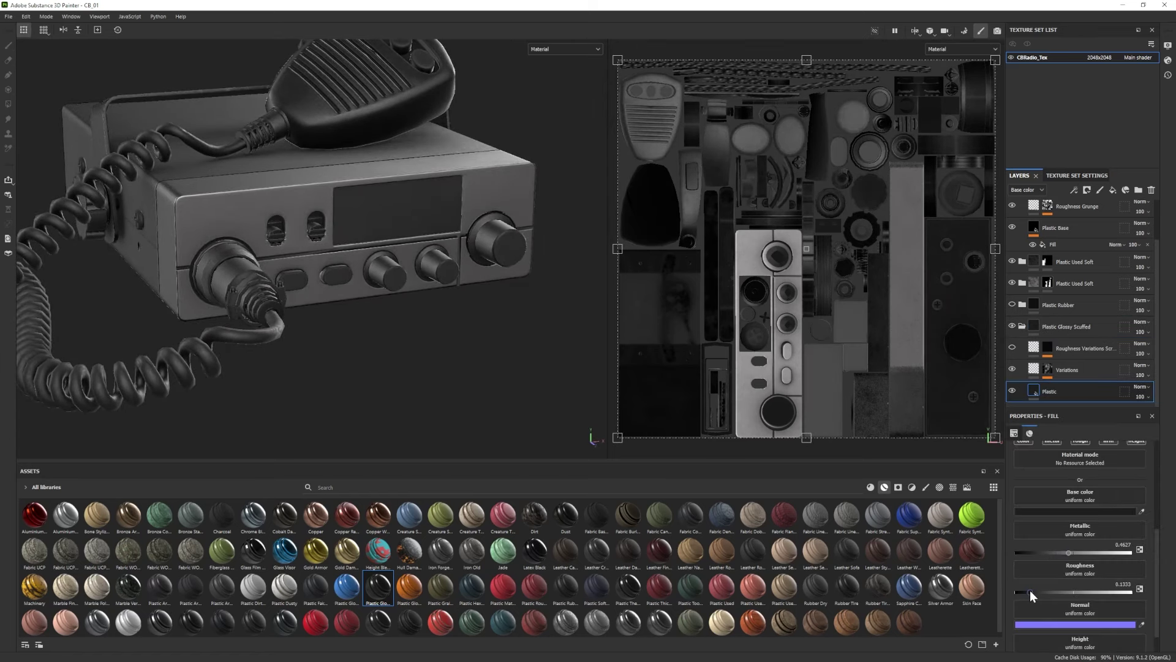
pyautogui.moveTo(1030, 592); pyautogui.dragTo(1029, 593)
pyautogui.keyDown('alt'); pyautogui.moveTo(315, 340); pyautogui.dragTo(507, 357, button='right'); pyautogui.keyUp('alt')
pyautogui.keyDown('alt'); pyautogui.moveTo(506, 357); pyautogui.dragTo(527, 352); pyautogui.keyUp('alt')
pyautogui.click(1077, 552)
pyautogui.moveTo(490, 361)
pyautogui.keyDown('alt'); pyautogui.mouseDown(button='right')
pyautogui.moveTo(475, 375)
pyautogui.moveTo(476, 356)
pyautogui.mouseUp(button='right'); pyautogui.keyUp('alt')
# Collapse the Plastic Glossy Scuffed folder and delete the hidden Plastic Rubber folder.
pyautogui.click(1026, 326)
pyautogui.click(1066, 352)
pyautogui.click(1152, 190)
# Add a black mask to Plastic Glossy Scuffed and polygon-fill the front panel's buttons and knobs in it.
pyautogui.rightClick(1066, 353)
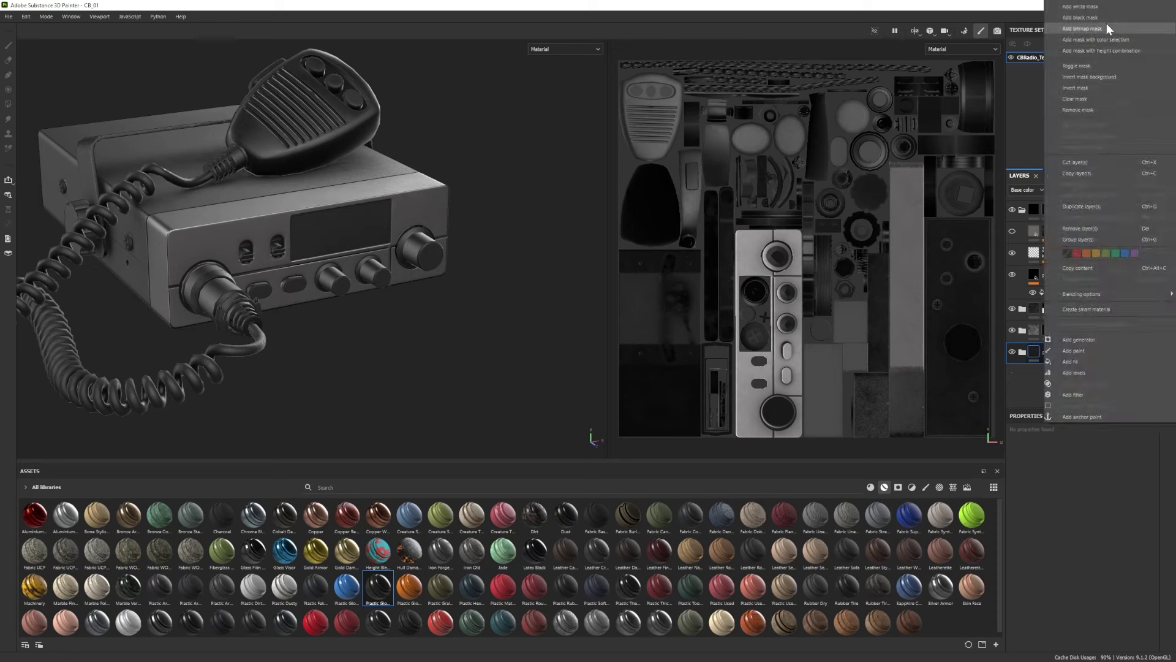
pyautogui.click(1106, 17)
pyautogui.click(9, 104)
pyautogui.click(294, 283)
pyautogui.click(334, 280)
pyautogui.click(423, 250)
pyautogui.press('1')
pyautogui.keyDown('alt'); pyautogui.moveTo(381, 341); pyautogui.dragTo(397, 324, button='right'); pyautogui.keyUp('alt')
pyautogui.keyDown('alt'); pyautogui.moveTo(397, 323); pyautogui.dragTo(368, 312, button='middle'); pyautogui.keyUp('alt')
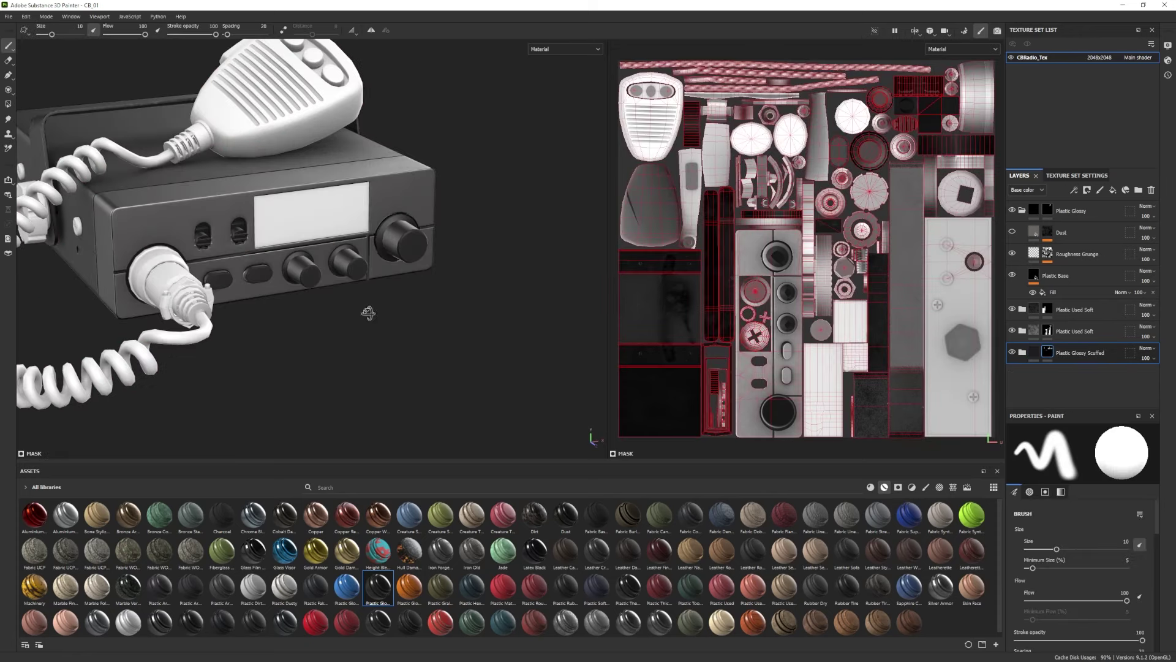
# Set the roughness of the Plastic layer inside Plastic Glossy Scuffed to 0.1922.
pyautogui.click(1022, 352)
pyautogui.scroll(-2, 1083, 368)
pyautogui.click(1072, 391)
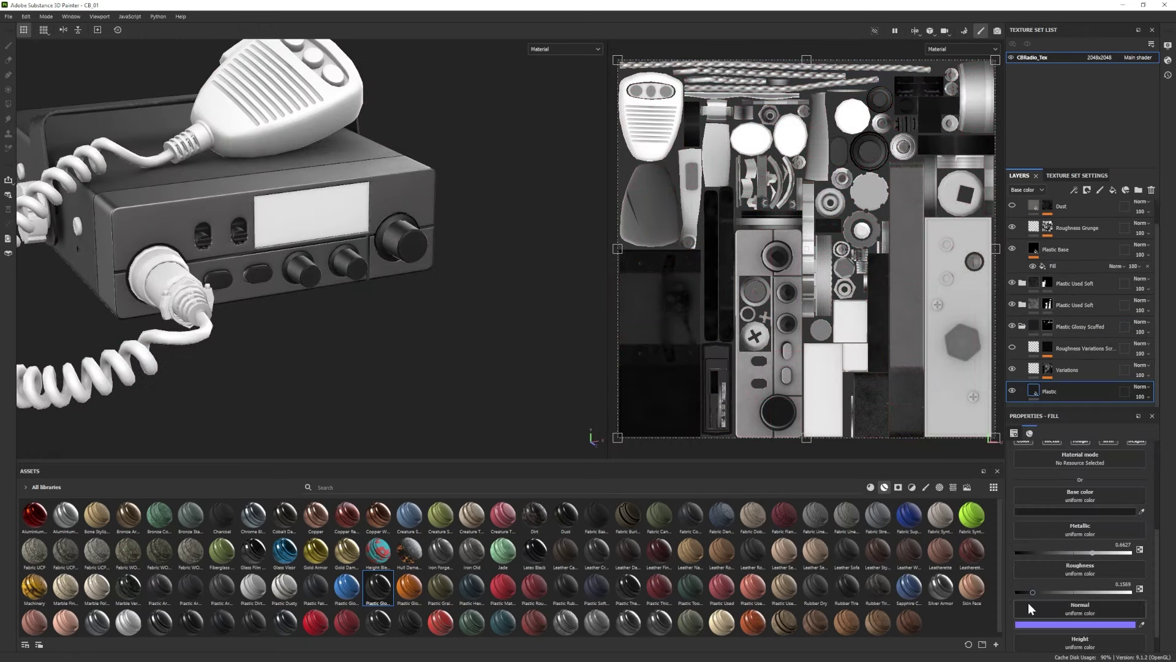
pyautogui.keyDown('alt'); pyautogui.moveTo(453, 354); pyautogui.dragTo(430, 370); pyautogui.keyUp('alt')
pyautogui.keyDown('alt'); pyautogui.moveTo(430, 370); pyautogui.dragTo(442, 354, button='right'); pyautogui.keyUp('alt')
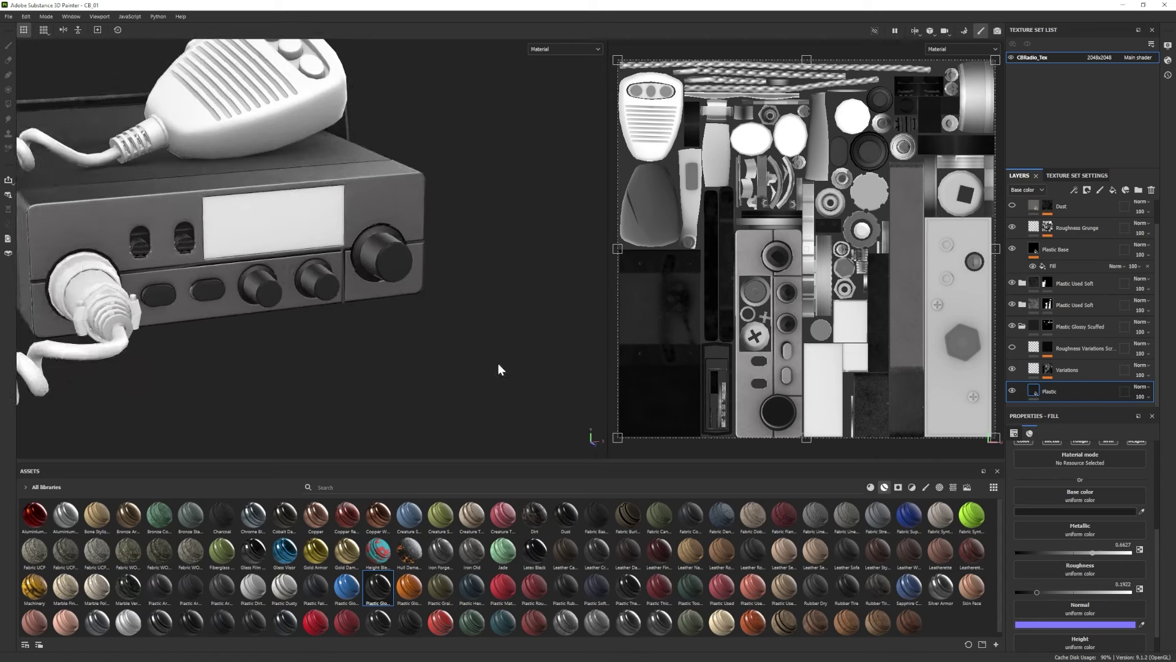
pyautogui.keyDown('alt'); pyautogui.moveTo(499, 368); pyautogui.dragTo(438, 380, button='middle'); pyautogui.keyUp('alt')
# Add a height-only fill layer at the top of Plastic Glossy Scuffed with height -0.1216 and give it a black mask.
pyautogui.click(1060, 350)
pyautogui.click(1113, 190)
pyautogui.click(1024, 468)
pyautogui.click(1052, 468)
pyautogui.click(1080, 468)
pyautogui.click(1108, 468)
pyautogui.rightClick(1067, 349)
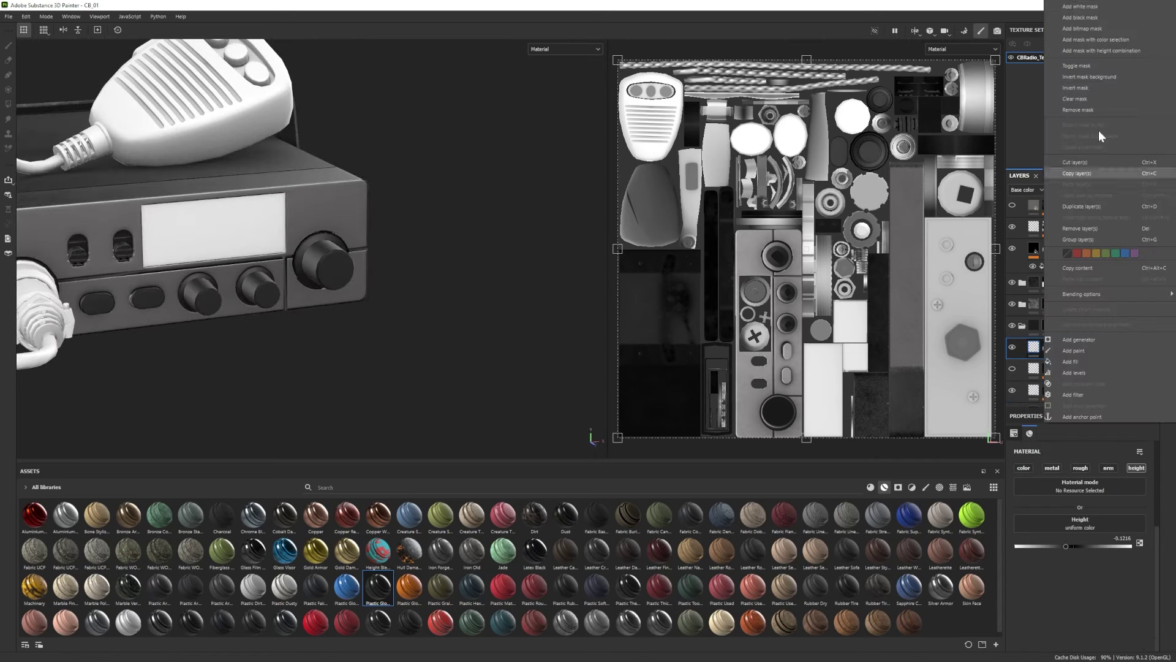
pyautogui.click(1103, 18)
# Choose the Basic Hard brush at a small size and paint a short straight indicator line on the large knob's UV island.
pyautogui.click(925, 488)
pyautogui.click(346, 516)
pyautogui.keyDown('ctrl'); pyautogui.moveTo(575, 322); pyautogui.dragTo(512, 322, button='right'); pyautogui.keyUp('ctrl')
pyautogui.moveTo(821, 319)
pyautogui.keyDown('alt'); pyautogui.mouseDown(button='middle')
pyautogui.moveTo(792, 283)
pyautogui.moveTo(784, 334)
pyautogui.mouseUp(button='middle'); pyautogui.keyUp('alt')
pyautogui.keyDown('alt'); pyautogui.moveTo(784, 334); pyautogui.dragTo(770, 343, button='right'); pyautogui.keyUp('alt')
pyautogui.scroll(5, 839, 172)
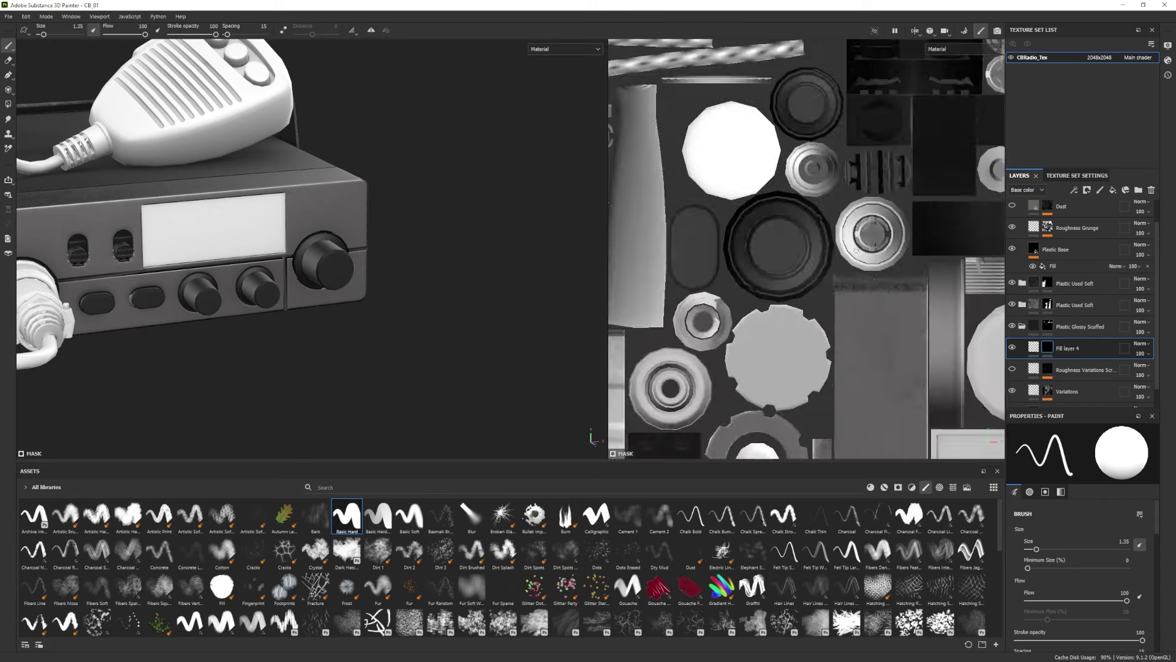
pyautogui.hotkey('ctrl', 'z')
pyautogui.keyDown('shift'); pyautogui.click(760, 229); pyautogui.keyUp('shift')
pyautogui.moveTo(432, 324)
pyautogui.keyDown('alt'); pyautogui.mouseDown()
pyautogui.moveTo(425, 279)
pyautogui.moveTo(358, 286)
pyautogui.moveTo(438, 322)
pyautogui.mouseUp(); pyautogui.keyUp('alt')
# Paint a matching short indicator line on the smaller knob's UV island, undoing a misplaced stroke.
pyautogui.scroll(-3, 911, 340)
pyautogui.keyDown('alt'); pyautogui.moveTo(906, 333); pyautogui.dragTo(810, 453, button='middle'); pyautogui.keyUp('alt')
pyautogui.click(754, 194)
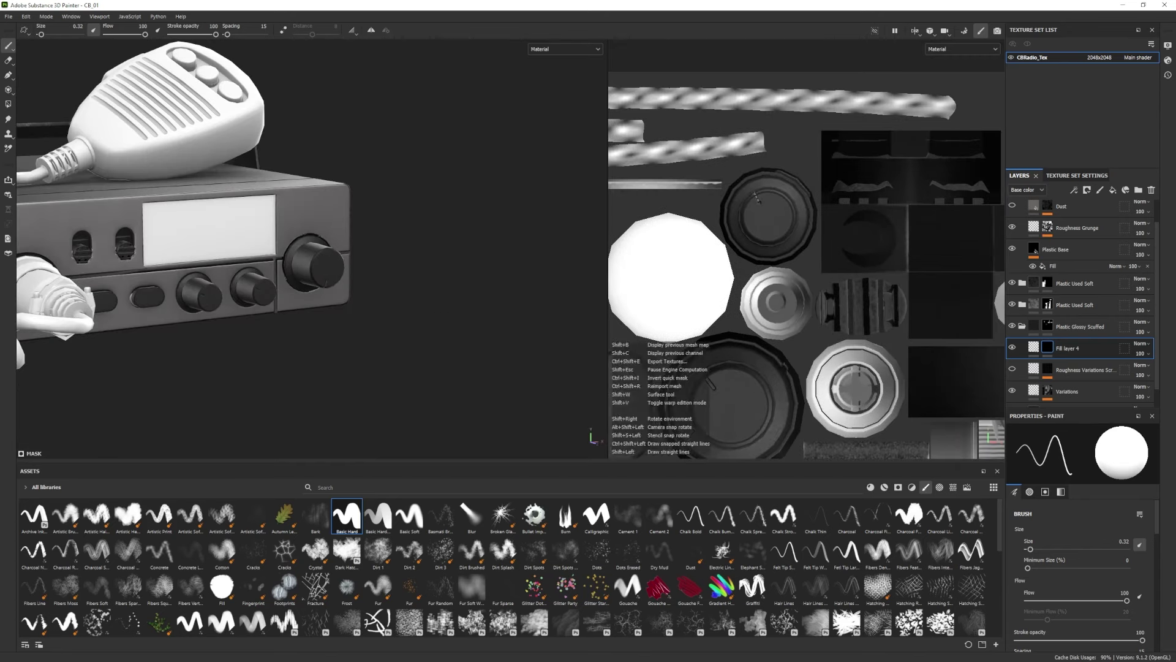
pyautogui.hotkey('ctrl', 'z')
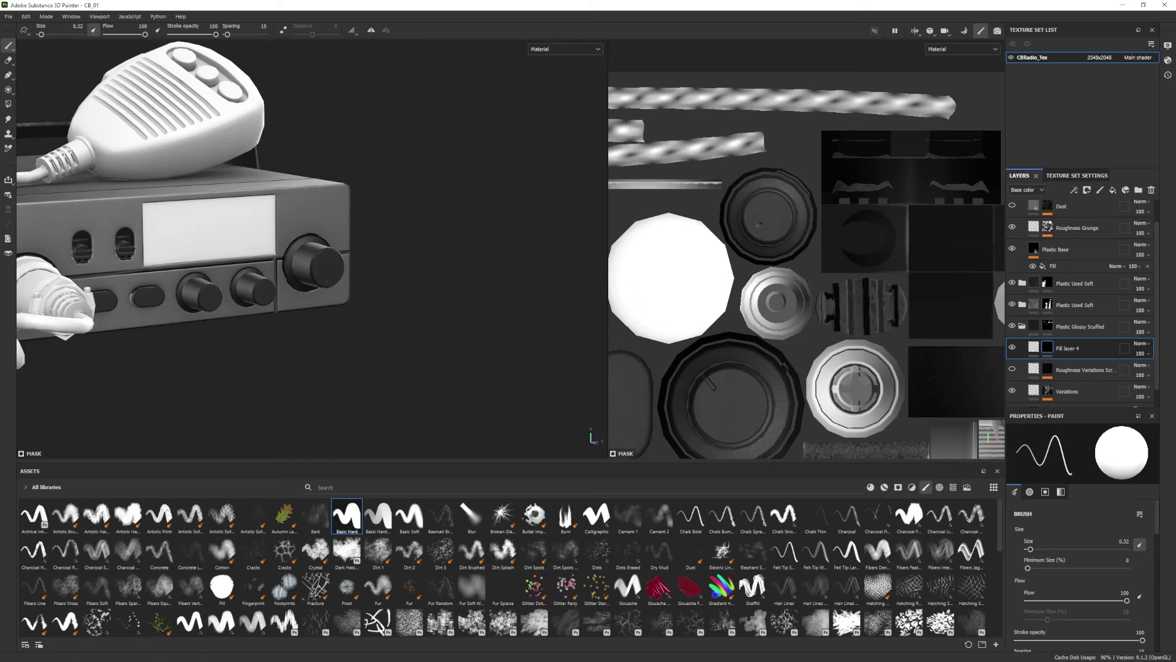
# Deepen the knob indicator grooves by setting the height of Fill layer 4 to -0.2784.
pyautogui.click(1034, 347)
pyautogui.moveTo(1064, 546); pyautogui.dragTo(1056, 546)
pyautogui.scroll(-3, 245, 312)
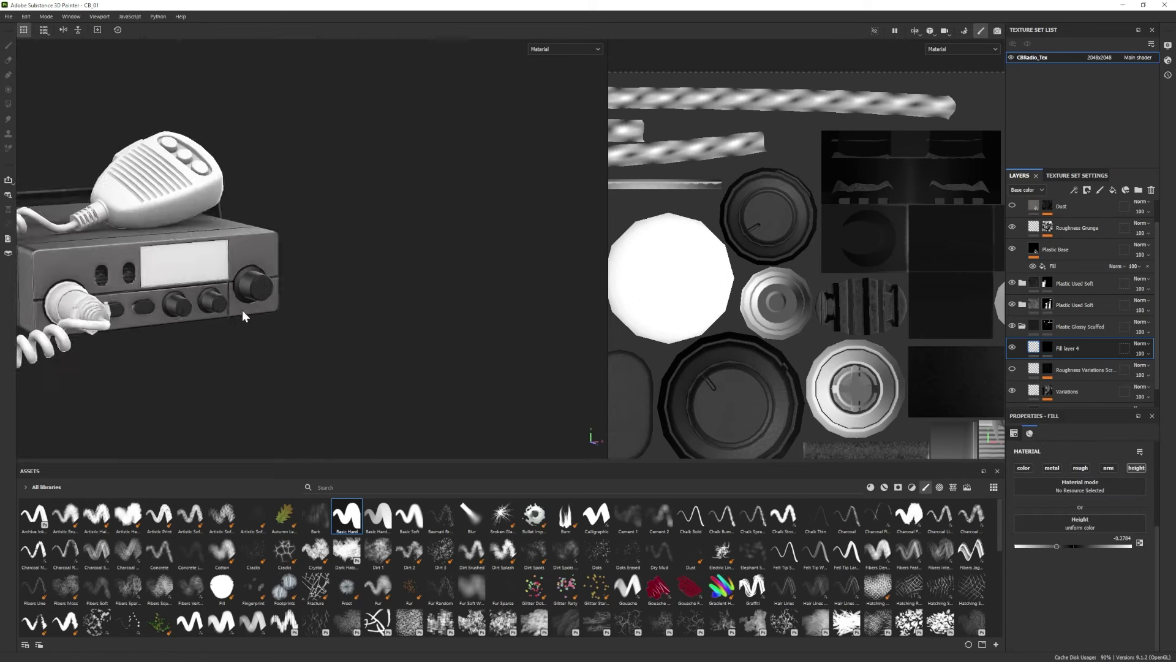
pyautogui.keyDown('alt'); pyautogui.moveTo(245, 312); pyautogui.dragTo(324, 325); pyautogui.keyUp('alt')
pyautogui.scroll(2, 419, 316)
# Set the roughness of Plastic Glossy Scuffed's Plastic layer to 0.2667.
pyautogui.click(1048, 348)
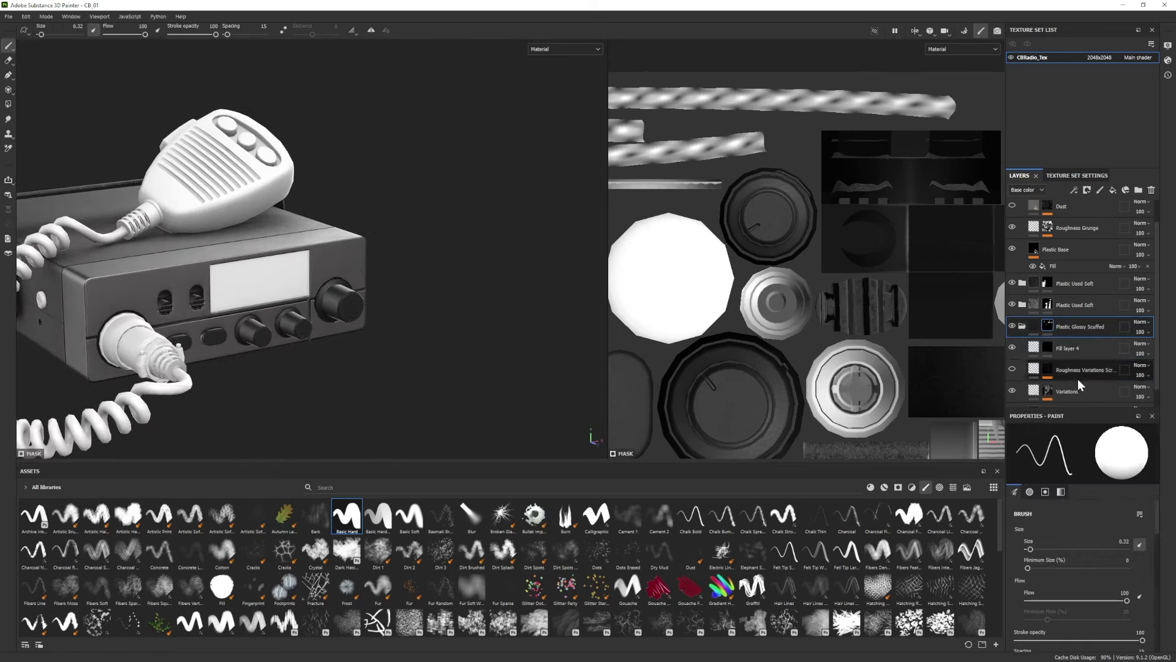
pyautogui.scroll(-2, 1079, 386)
pyautogui.click(1074, 391)
pyautogui.moveTo(404, 407)
pyautogui.keyDown('alt'); pyautogui.mouseDown()
pyautogui.moveTo(330, 409)
pyautogui.moveTo(418, 417)
pyautogui.mouseUp(); pyautogui.keyUp('alt')
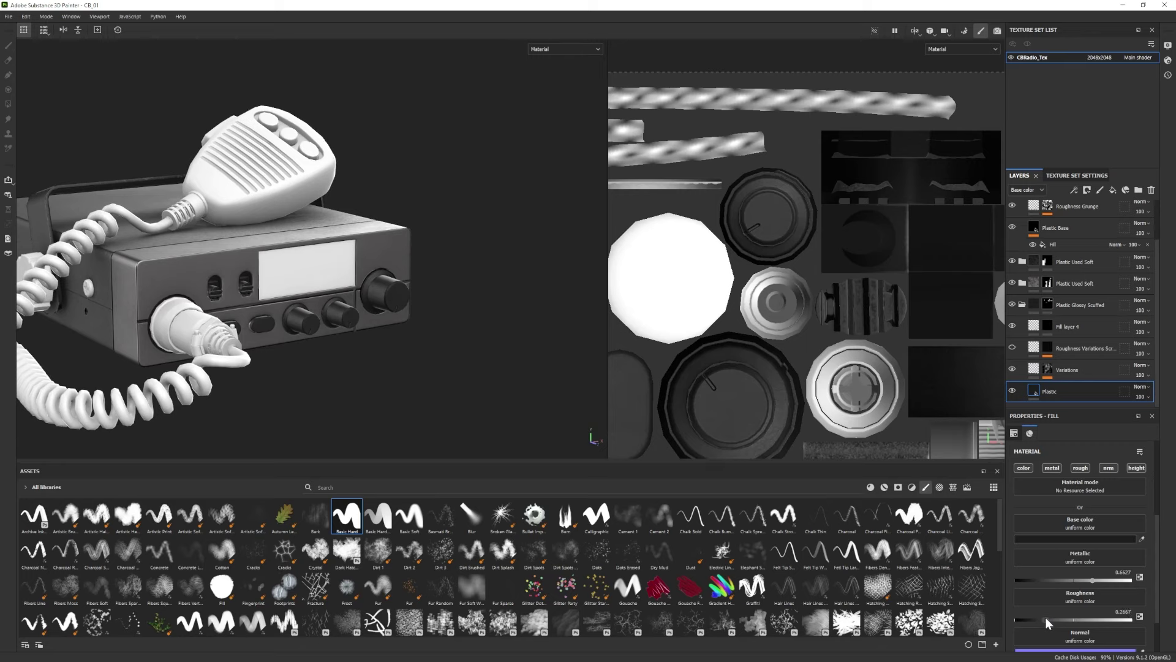
pyautogui.keyDown('alt'); pyautogui.moveTo(368, 318); pyautogui.dragTo(460, 358); pyautogui.keyUp('alt')
# Add a Silver Armor smart material at the bottom of the stack and give its Base layer a darker grey colour and roughness 0.4157.
pyautogui.click(884, 487)
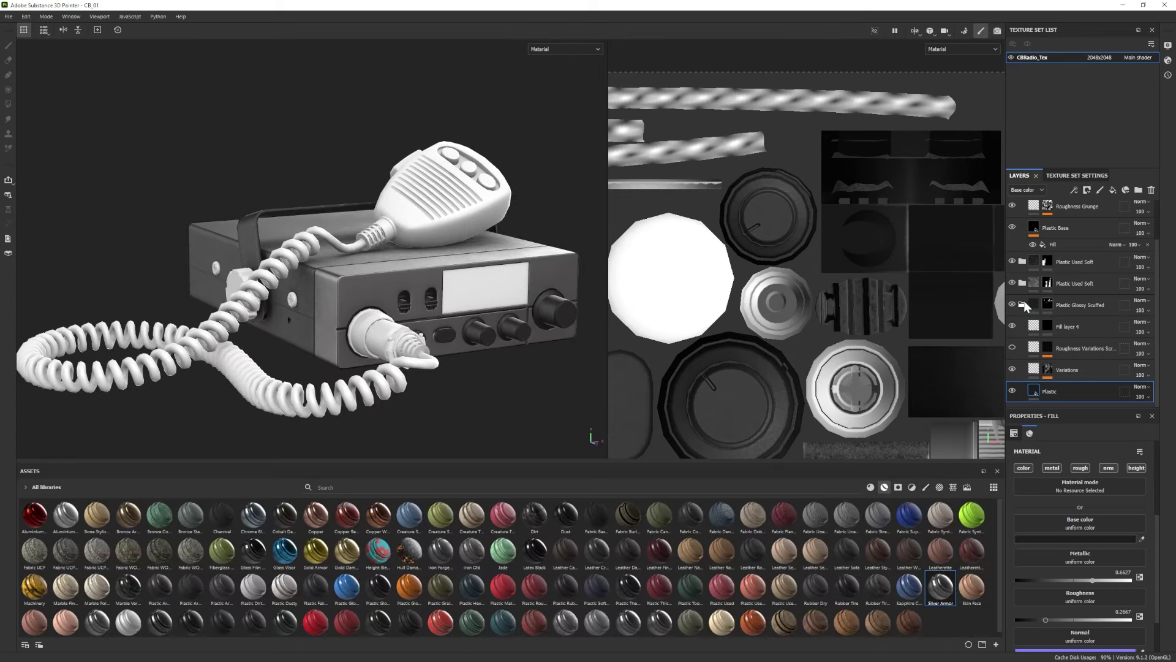
pyautogui.moveTo(1024, 305); pyautogui.dragTo(1024, 306)
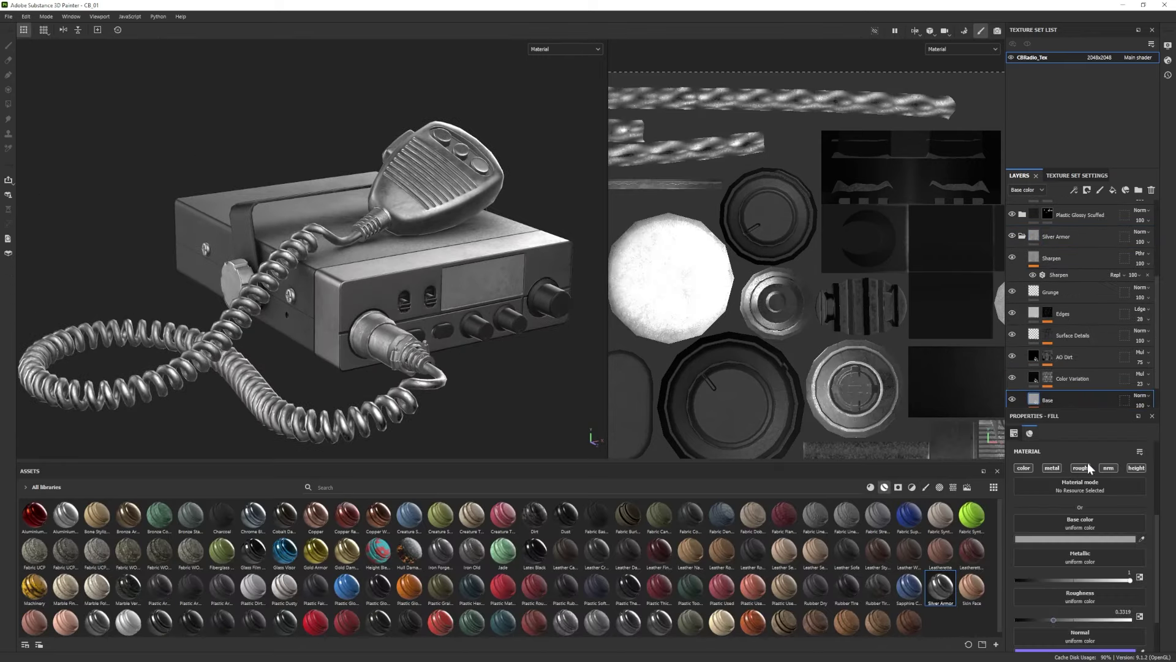
pyautogui.click(1063, 619)
pyautogui.click(1068, 538)
pyautogui.click(853, 552)
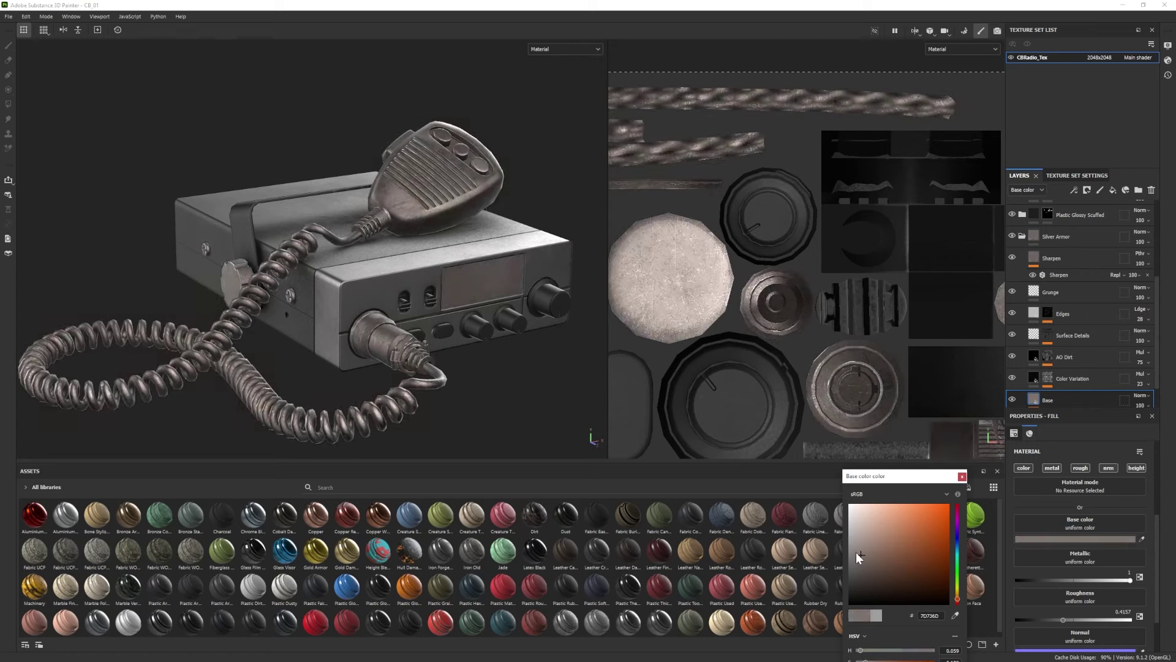
pyautogui.click(854, 558)
# Add a black mask to the Silver Armor folder and polygon-fill the radio's side screws in it.
pyautogui.press('4')
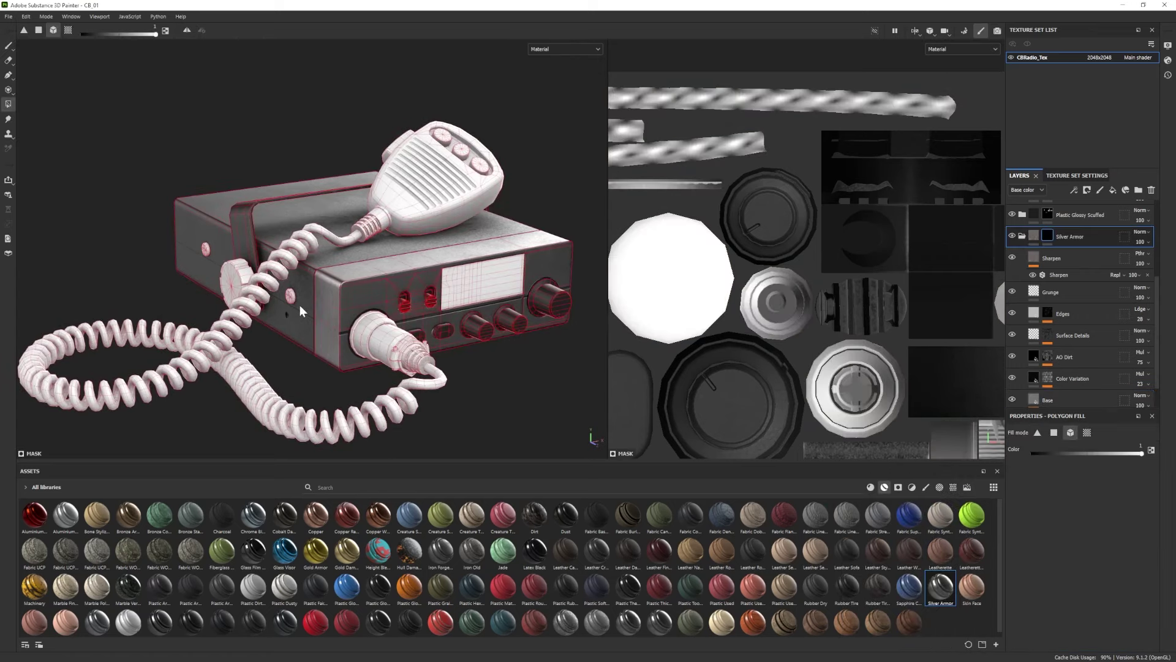
pyautogui.click(292, 297)
pyautogui.press('1')
pyautogui.keyDown('alt'); pyautogui.moveTo(429, 368); pyautogui.dragTo(392, 319, button='right'); pyautogui.keyUp('alt')
pyautogui.moveTo(490, 337)
pyautogui.keyDown('alt'); pyautogui.mouseDown()
pyautogui.moveTo(382, 321)
pyautogui.moveTo(483, 343)
pyautogui.mouseUp(); pyautogui.keyUp('alt')
pyautogui.moveTo(484, 343)
pyautogui.keyDown('alt'); pyautogui.mouseDown(button='right')
pyautogui.moveTo(512, 387)
pyautogui.moveTo(490, 343)
pyautogui.mouseUp(button='right'); pyautogui.keyUp('alt')
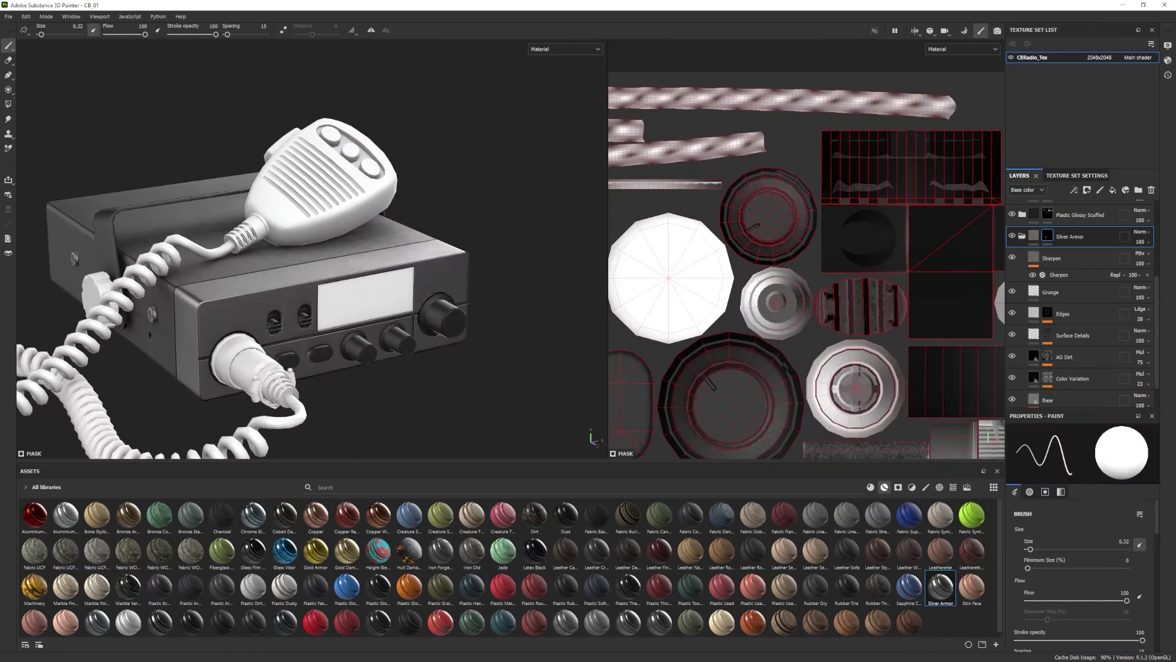
pyautogui.keyDown('alt'); pyautogui.moveTo(490, 343); pyautogui.dragTo(582, 300, button='middle'); pyautogui.keyUp('alt')
# Collapse Silver Armor, add a Rubber Tire smart material beneath it and set its Rubber Base roughness to 0.5686.
pyautogui.click(1021, 236)
pyautogui.moveTo(846, 587); pyautogui.dragTo(1072, 397)
pyautogui.click(1022, 395)
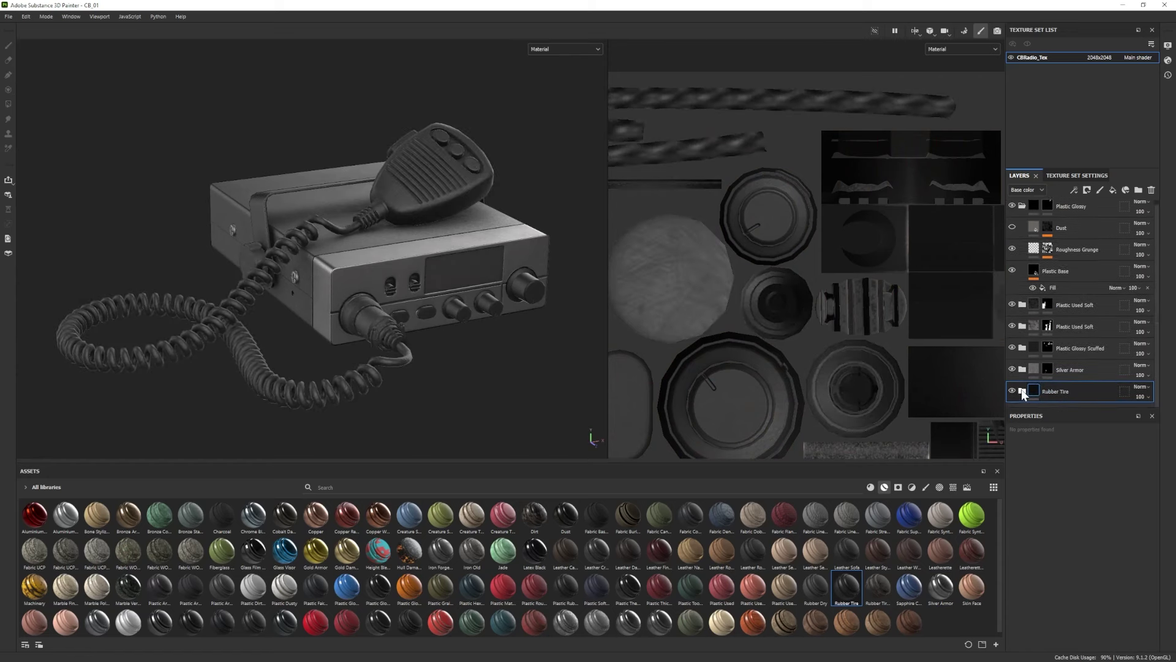
pyautogui.scroll(-2, 1020, 389)
pyautogui.click(1021, 390)
pyautogui.moveTo(1056, 618); pyautogui.dragTo(1058, 618)
pyautogui.keyDown('alt'); pyautogui.moveTo(490, 392); pyautogui.dragTo(607, 490, button='right'); pyautogui.keyUp('alt')
pyautogui.keyDown('alt'); pyautogui.moveTo(606, 490); pyautogui.dragTo(645, 435, button='middle'); pyautogui.keyUp('alt')
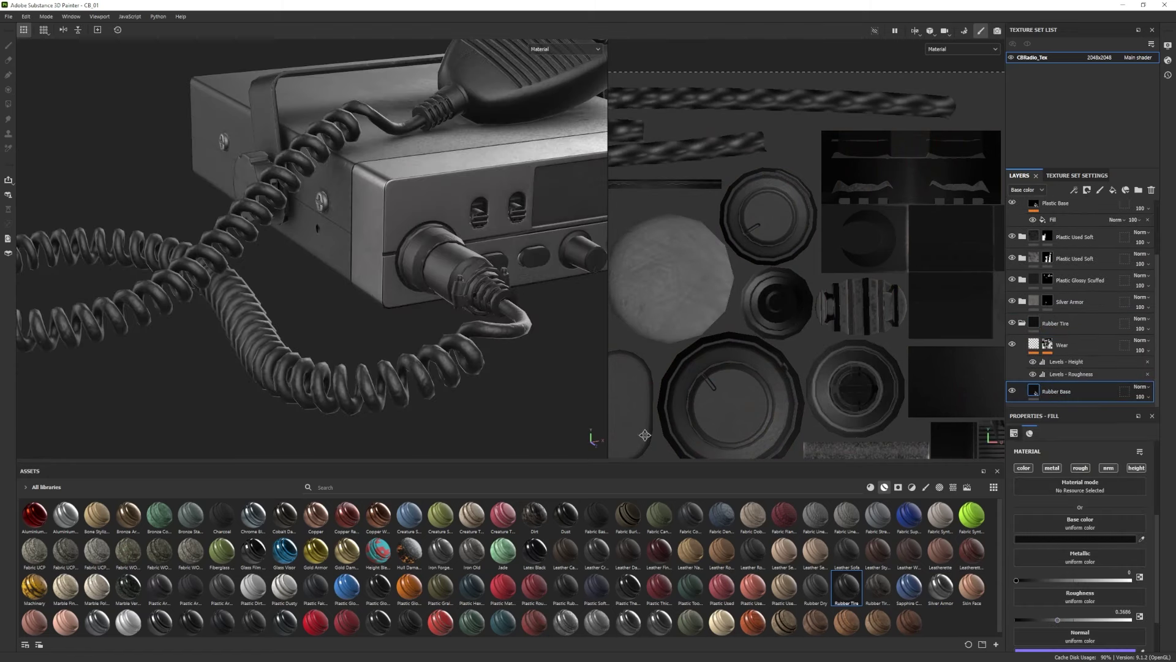
# Lower the output maximum of the Wear layer's Levels - Height to 0.197 and set Rubber Base's metallic to 0.1608.
pyautogui.click(1049, 362)
pyautogui.moveTo(1108, 510); pyautogui.dragTo(1095, 511)
pyautogui.keyDown('alt'); pyautogui.moveTo(509, 417); pyautogui.dragTo(395, 376, button='right'); pyautogui.keyUp('alt')
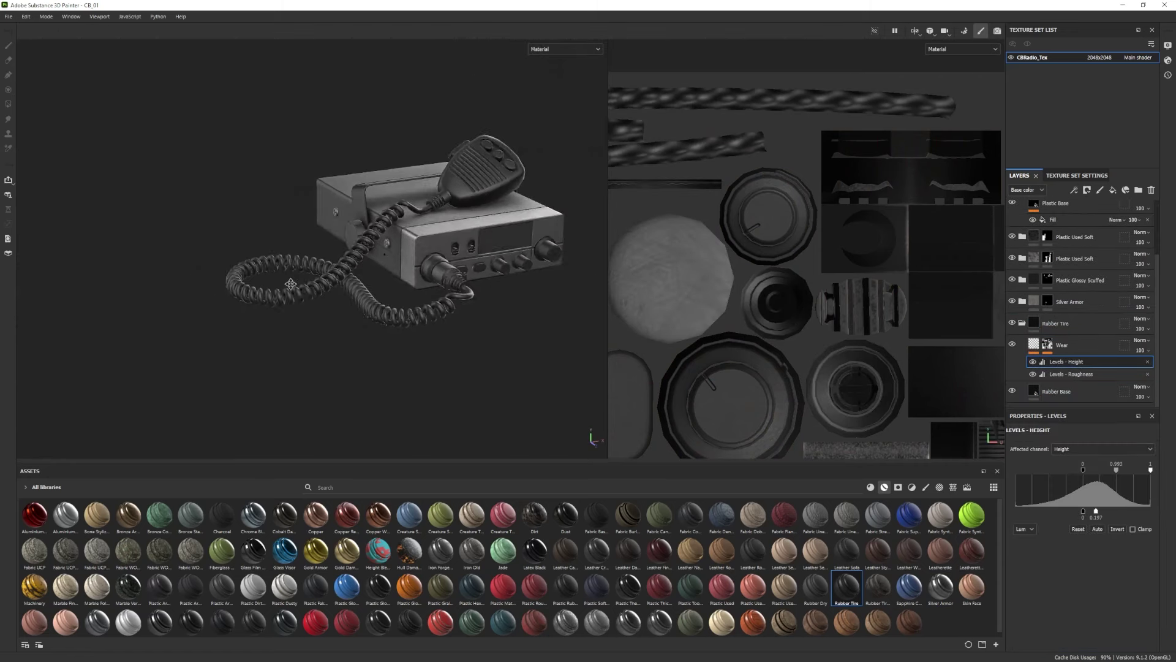
pyautogui.press('f')
pyautogui.click(1059, 391)
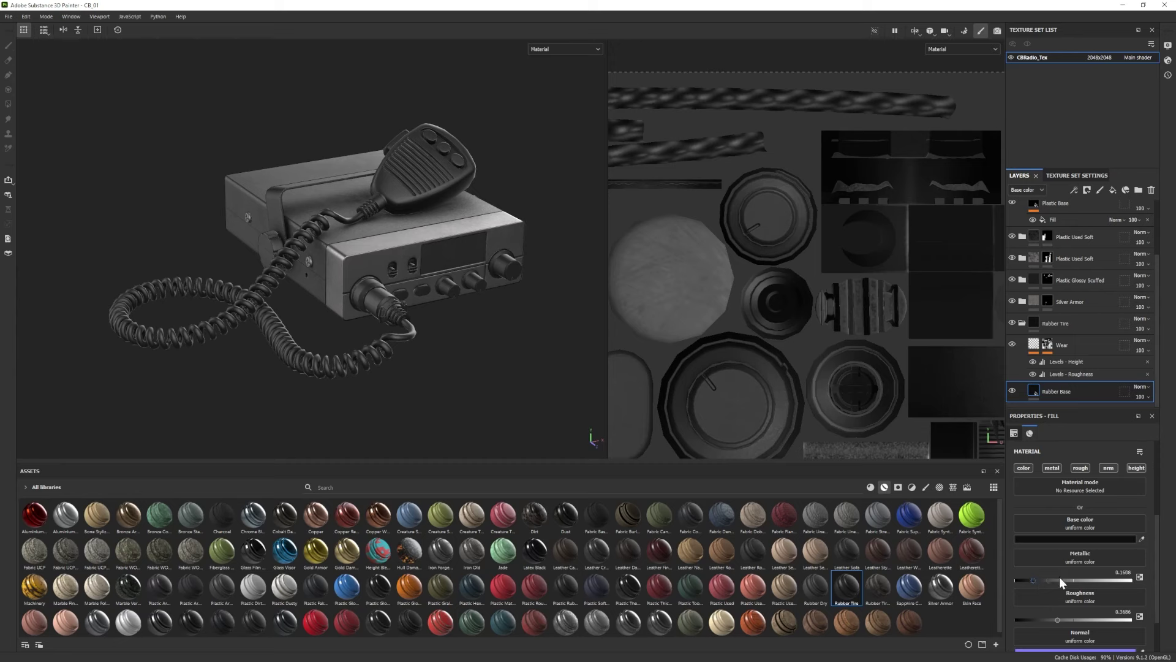
# Collapse the Rubber Tire folder, add a black mask to it and polygon-fill the coiled cord.
pyautogui.click(1021, 323)
pyautogui.rightClick(1045, 391)
pyautogui.click(1069, 17)
pyautogui.press('4')
pyautogui.click(306, 355)
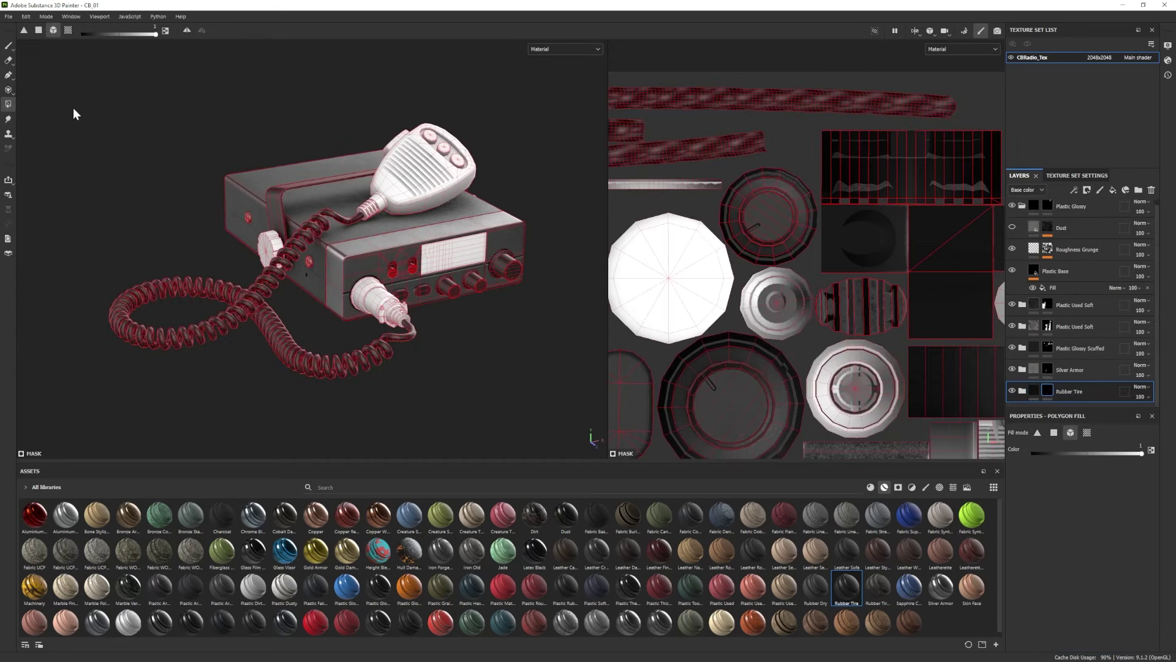
pyautogui.keyDown('alt'); pyautogui.moveTo(360, 281); pyautogui.dragTo(323, 251, button='middle'); pyautogui.keyUp('alt')
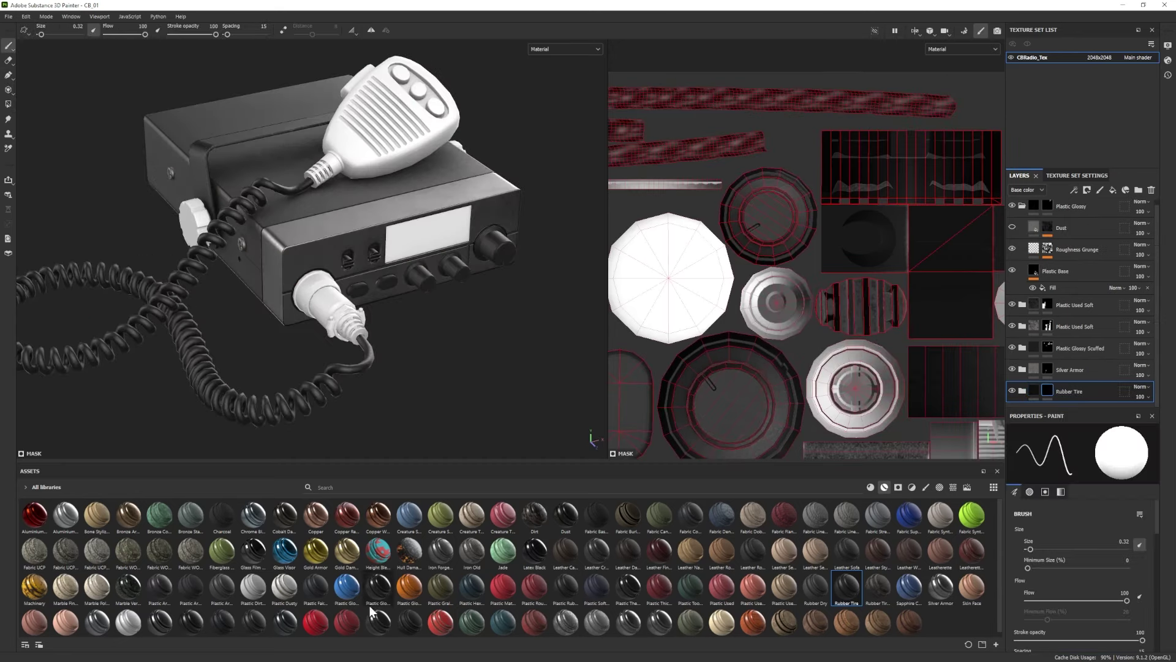
# Add a second Rubber Tire smart material at the bottom of the stack and adjust its Wear layer's Levels - Height output.
pyautogui.scroll(-1, 369, 605)
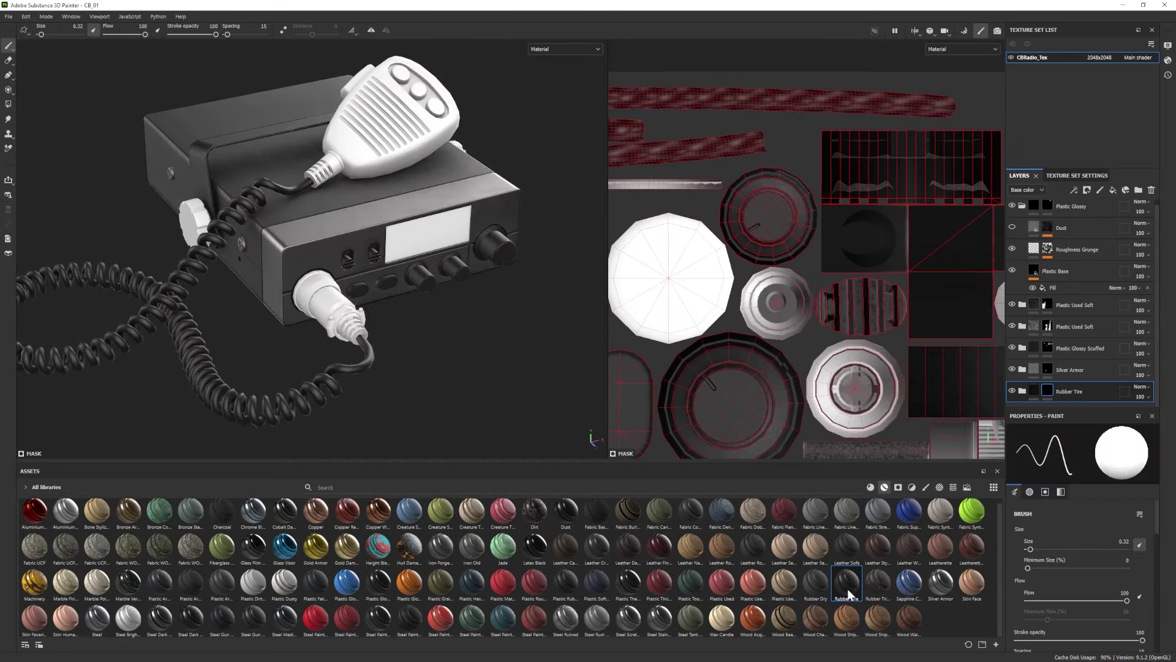
pyautogui.scroll(-3, 1117, 377)
pyautogui.click(1069, 362)
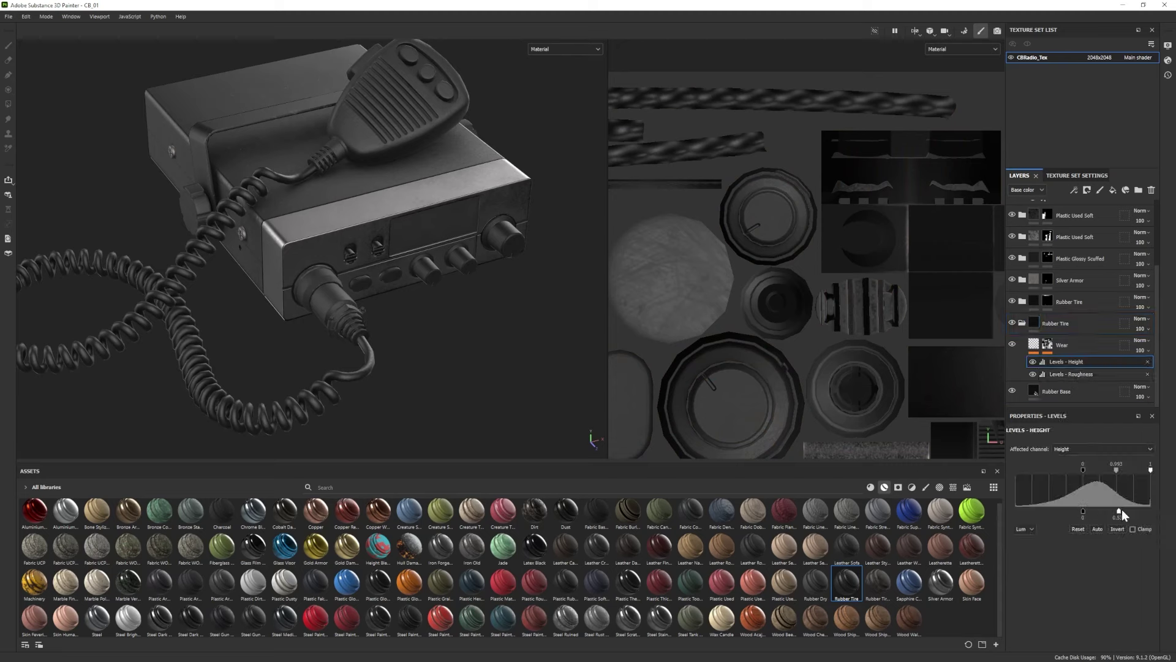
# Add a black mask to the second Rubber Tire and polygon-fill the cord's strain reliefs at the microphone and the plug.
pyautogui.rightClick(1065, 324)
pyautogui.click(1087, 17)
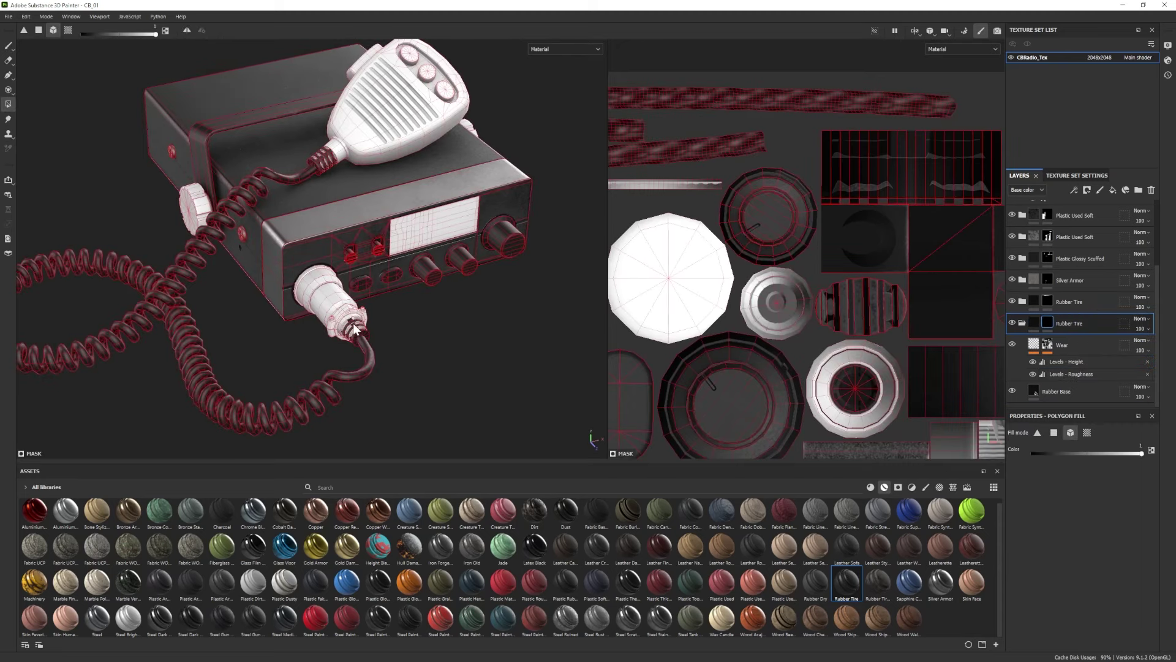
pyautogui.scroll(-3, 360, 323)
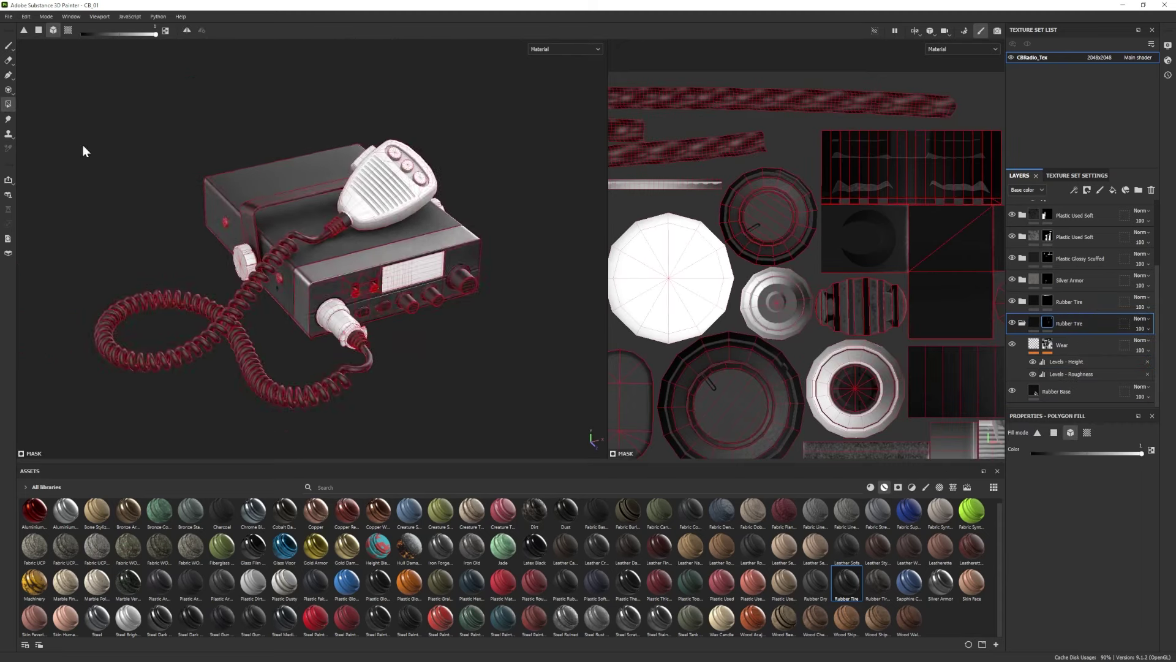
pyautogui.click(8, 46)
pyautogui.scroll(-2, 210, 275)
pyautogui.scroll(2, 210, 276)
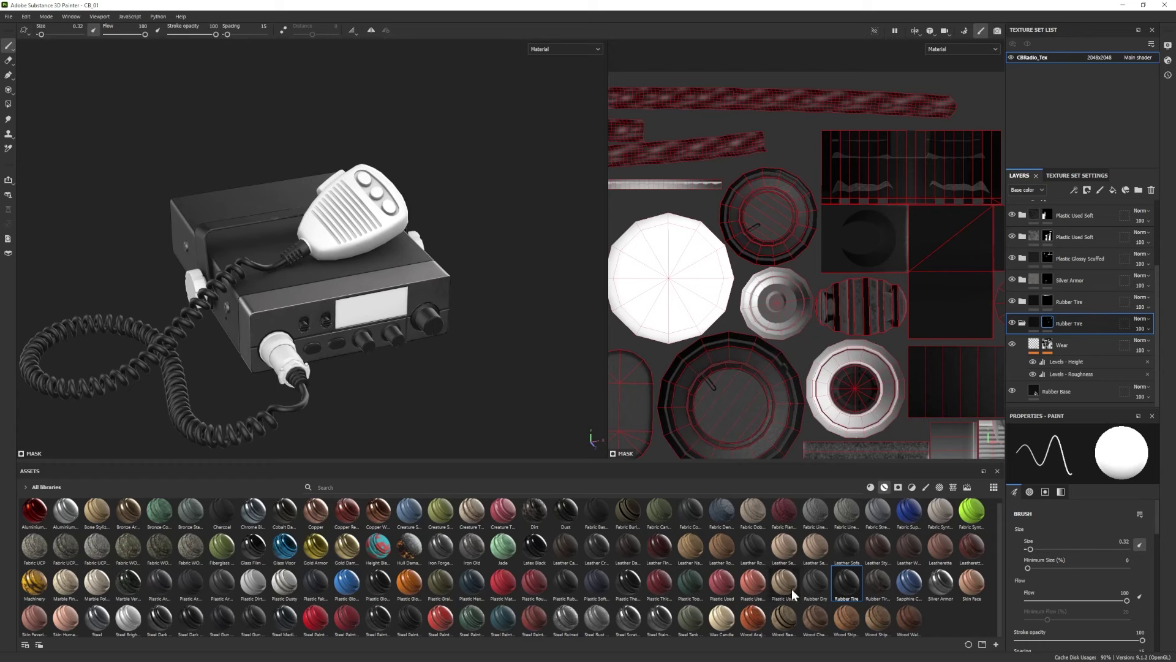
# Group both Rubber Tire folders in a new folder named Wire and collapse it.
pyautogui.click(1022, 323)
pyautogui.click(1074, 377)
pyautogui.click(1139, 190)
pyautogui.click(1083, 374)
pyautogui.keyDown('shift'); pyautogui.click(1079, 391); pyautogui.keyUp('shift')
pyautogui.moveTo(1079, 389); pyautogui.dragTo(1063, 348)
pyautogui.doubleClick(1063, 348)
pyautogui.write('Wire')
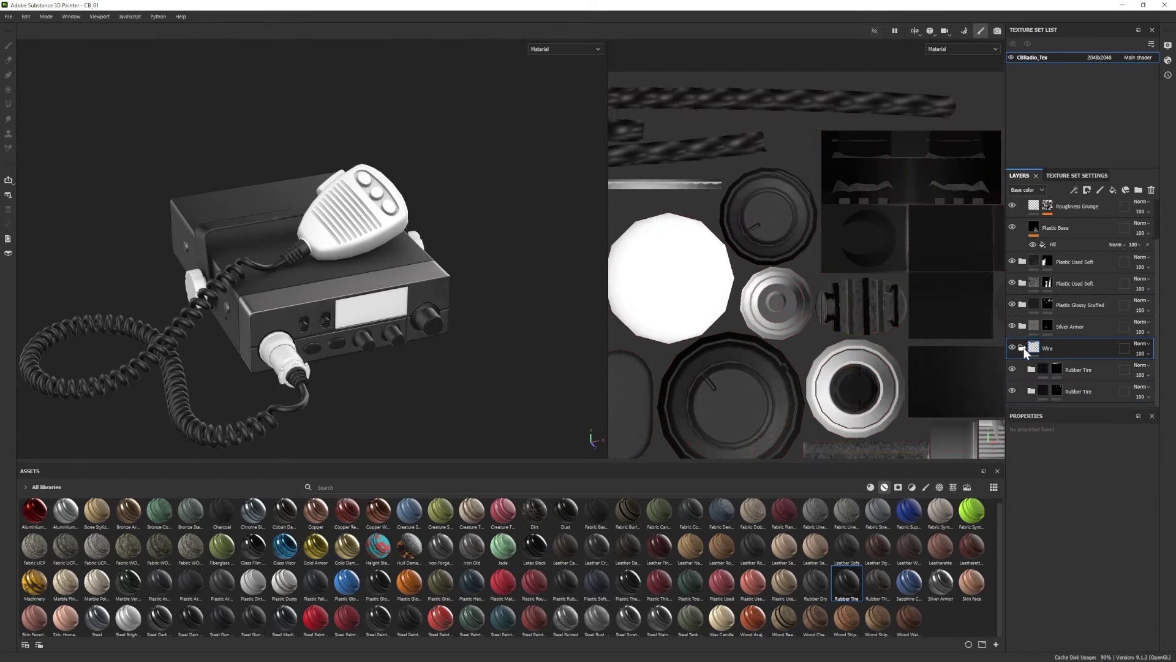
pyautogui.click(1022, 348)
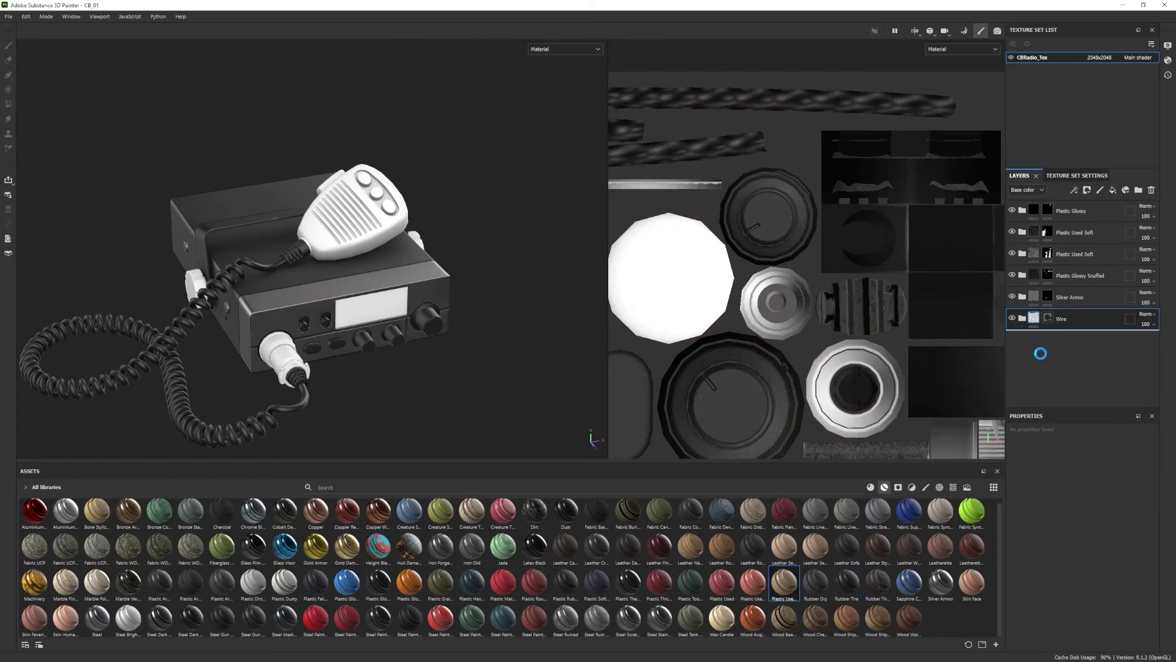
# Add a beige Plastic Used Soft smart material below the Wire folder and hide its Edges layer.
pyautogui.scroll(4, 449, 346)
pyautogui.keyDown('alt'); pyautogui.moveTo(449, 347); pyautogui.dragTo(454, 318); pyautogui.keyUp('alt')
pyautogui.scroll(-2, 453, 318)
pyautogui.click(1022, 340)
pyautogui.scroll(-3, 1038, 328)
pyautogui.click(1012, 300)
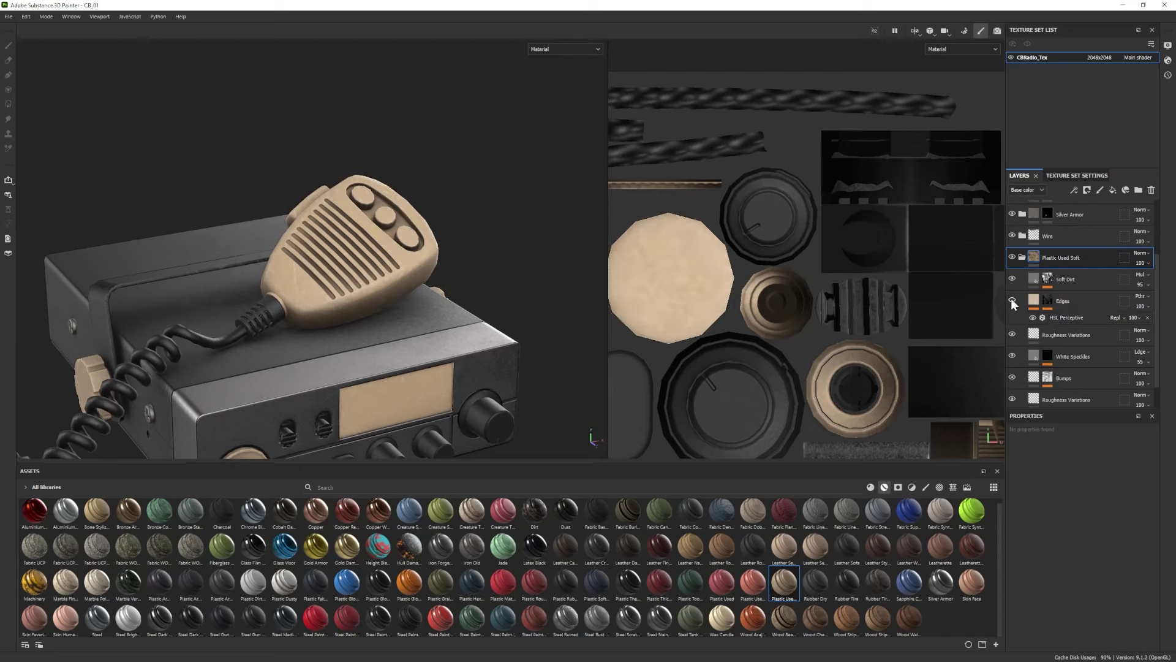
# Hide the White Speckles layer and set the balance of the Bumps mask's Cells 1 fill to 0.33.
pyautogui.scroll(-1, 1024, 363)
pyautogui.click(1056, 352)
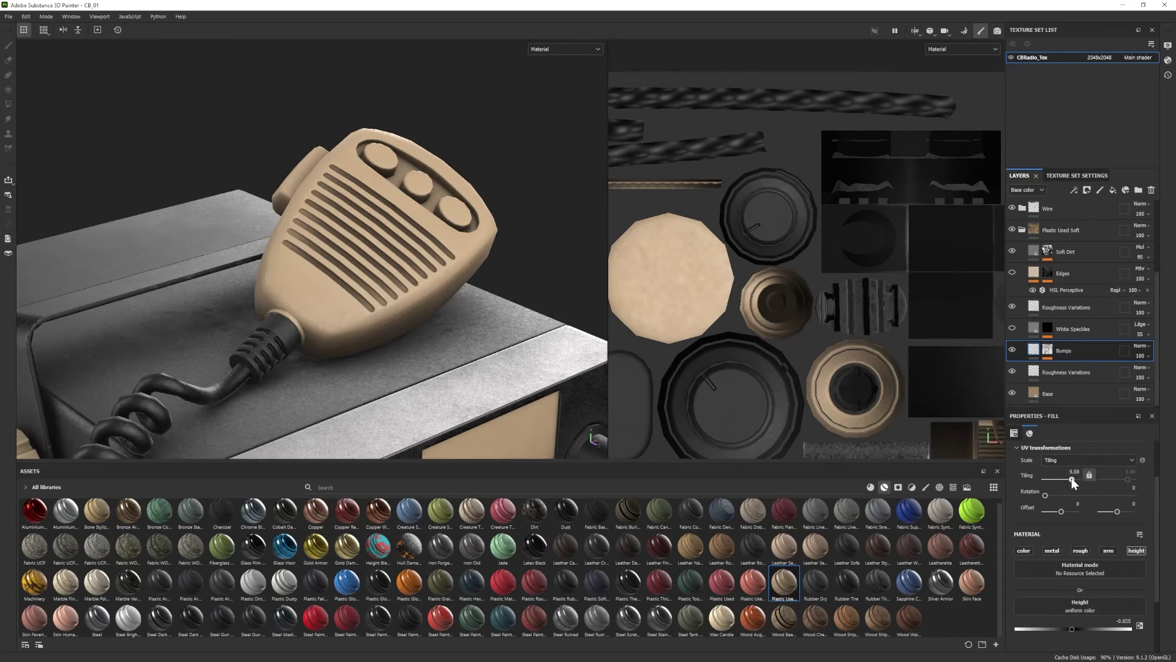
pyautogui.click(1046, 350)
pyautogui.click(1069, 367)
pyautogui.keyDown('alt'); pyautogui.moveTo(361, 349); pyautogui.dragTo(355, 312); pyautogui.keyUp('alt')
pyautogui.scroll(-1, 1083, 608)
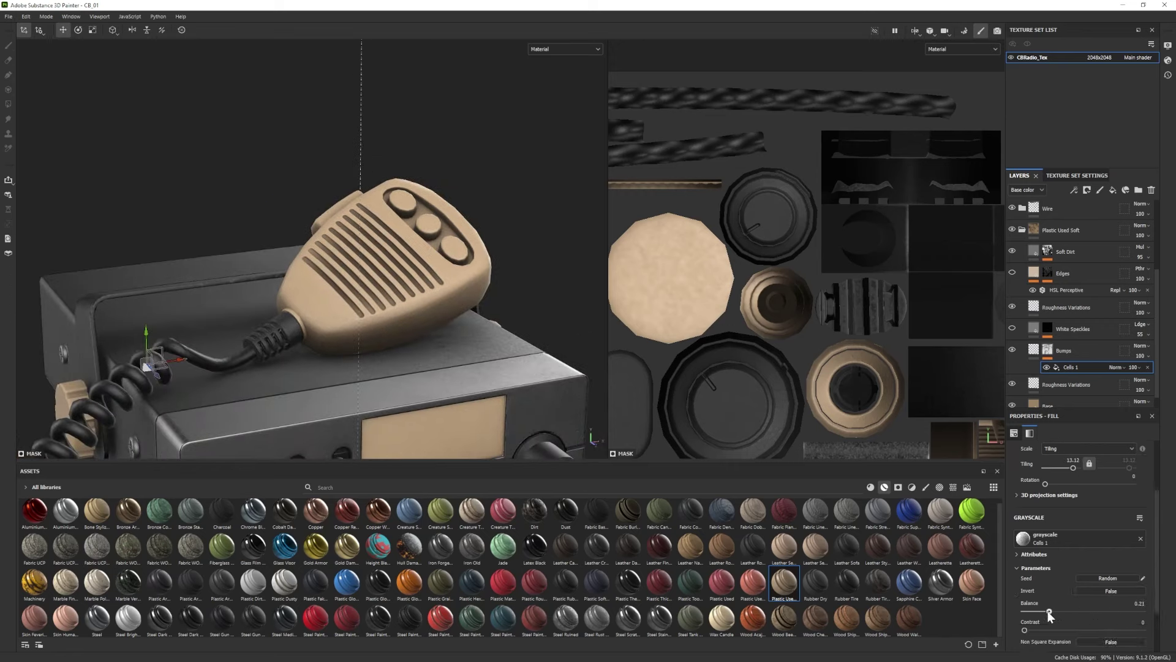
pyautogui.moveTo(1049, 612); pyautogui.dragTo(1063, 611)
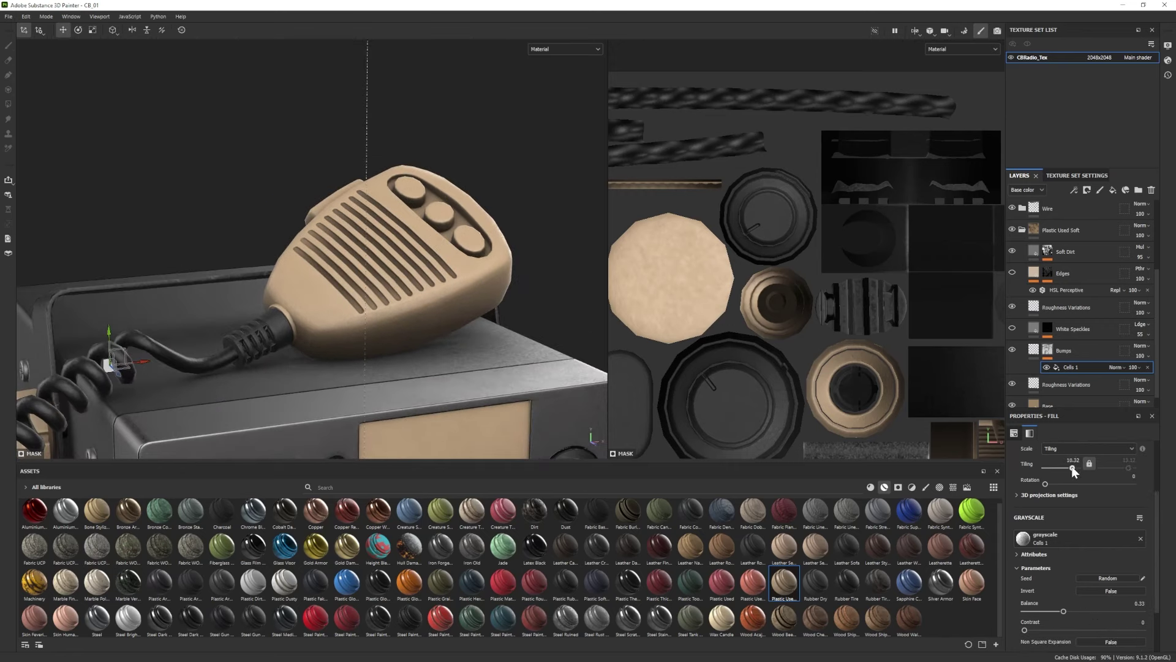
# Change the Base layer's base color in the Plastic Used Soft material to near-black.
pyautogui.click(1048, 404)
pyautogui.click(1058, 593)
pyautogui.click(848, 600)
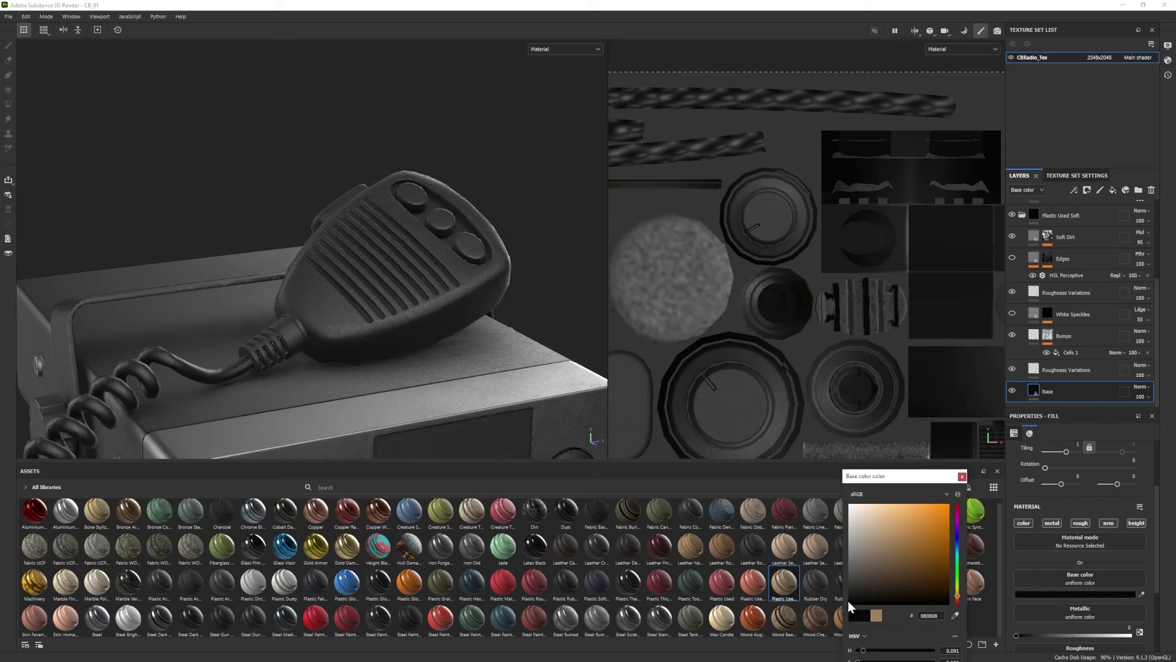
# Set the lower Roughness Variations layer's tiling to about 18.2 and the Bumps mask's Cells 1 tiling to -9.08.
pyautogui.click(1067, 370)
pyautogui.moveTo(1074, 468); pyautogui.dragTo(1075, 467)
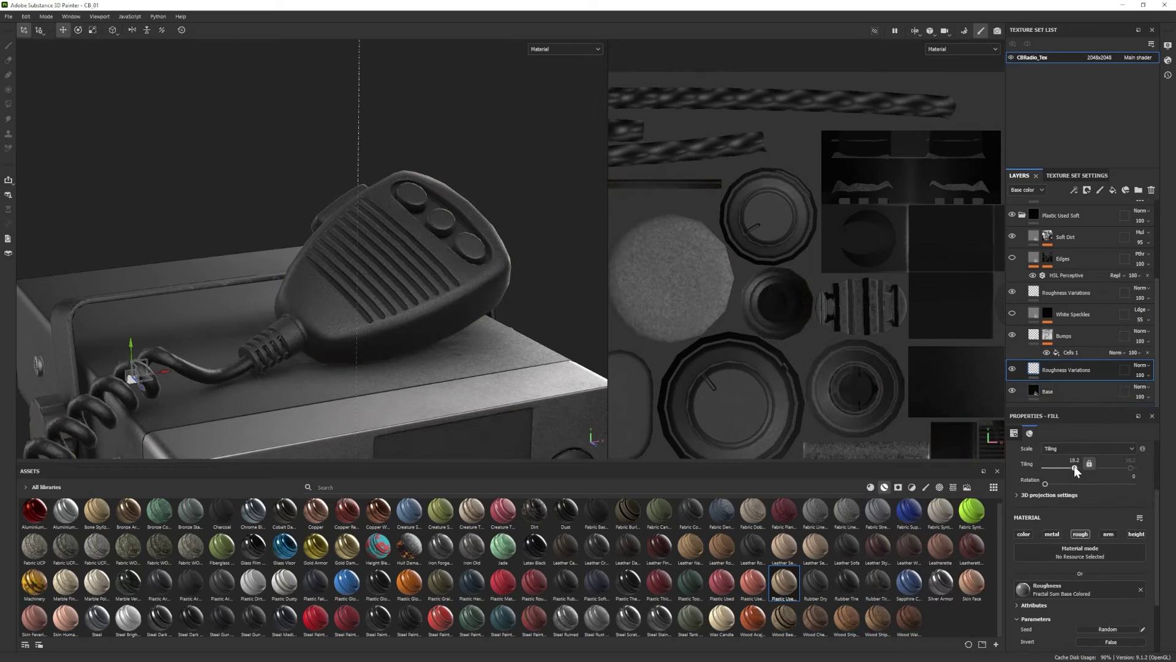
pyautogui.keyDown('alt'); pyautogui.moveTo(429, 300); pyautogui.dragTo(437, 324); pyautogui.keyUp('alt')
pyautogui.click(1069, 353)
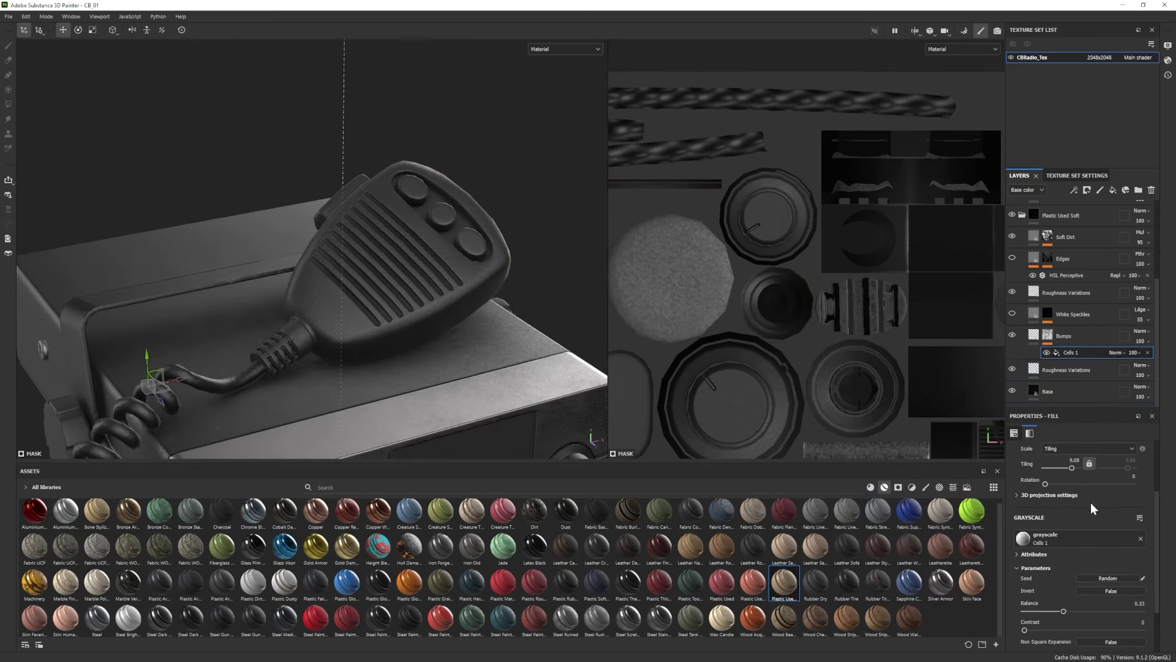
pyautogui.scroll(-3, 391, 358)
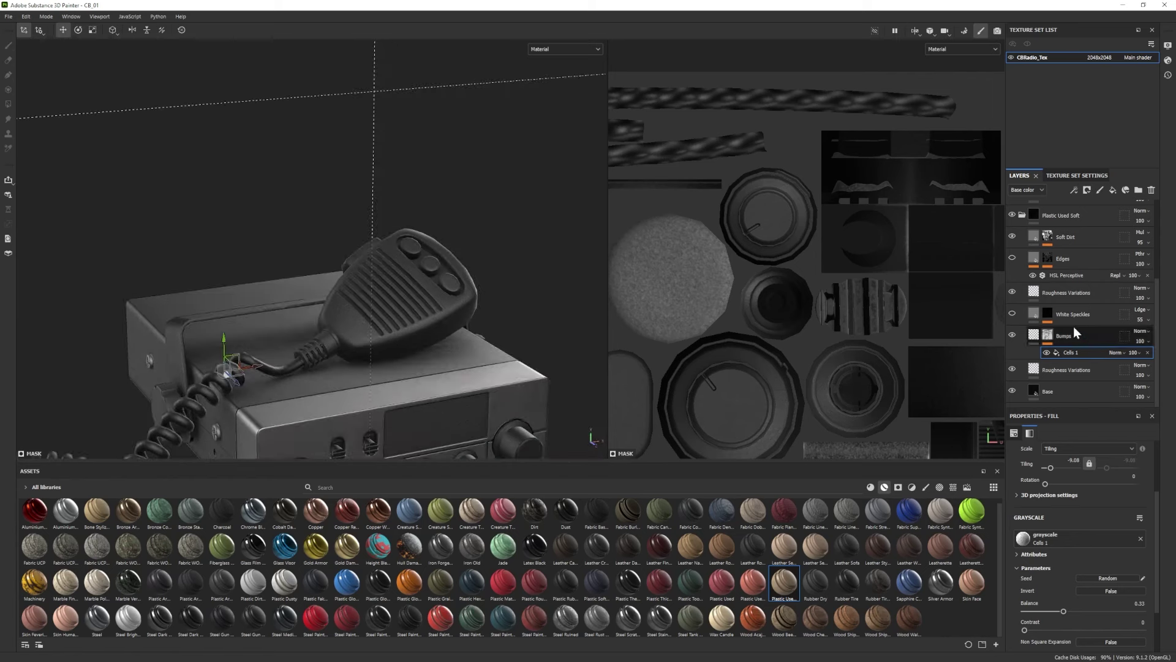
# Set the Base layer's metallic to 0.2949, roughness to 0.3137 and base color to 0A0A0A.
pyautogui.click(1074, 392)
pyautogui.moveTo(1037, 553); pyautogui.dragTo(1044, 552)
pyautogui.keyDown('alt'); pyautogui.moveTo(497, 387); pyautogui.dragTo(518, 405); pyautogui.keyUp('alt')
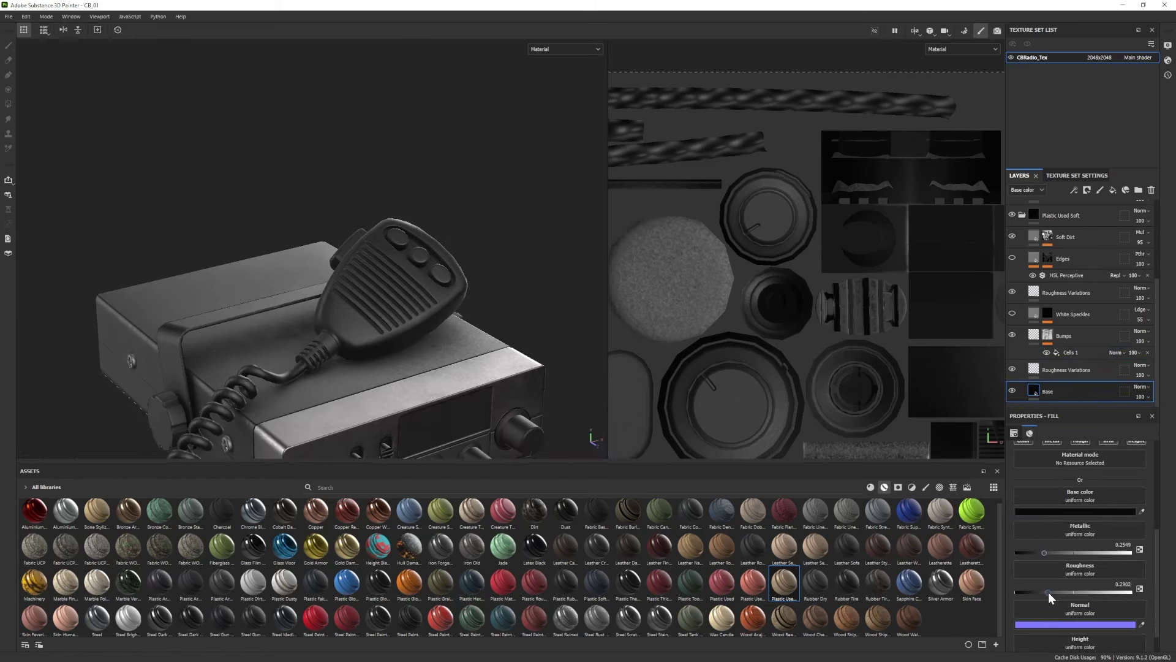
pyautogui.moveTo(1048, 593); pyautogui.dragTo(1051, 592)
pyautogui.keyDown('alt'); pyautogui.moveTo(374, 374); pyautogui.dragTo(343, 361); pyautogui.keyUp('alt')
pyautogui.click(1089, 513)
pyautogui.moveTo(881, 482); pyautogui.dragTo(813, 352)
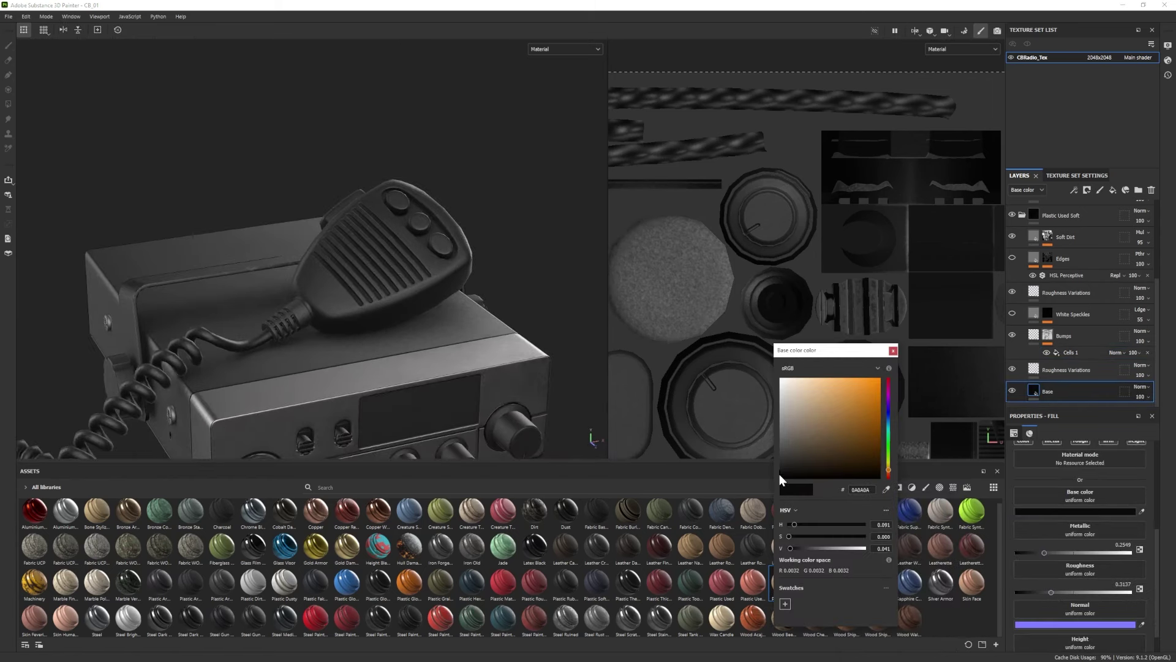
pyautogui.click(891, 353)
pyautogui.keyDown('alt'); pyautogui.moveTo(392, 319); pyautogui.dragTo(347, 299); pyautogui.keyUp('alt')
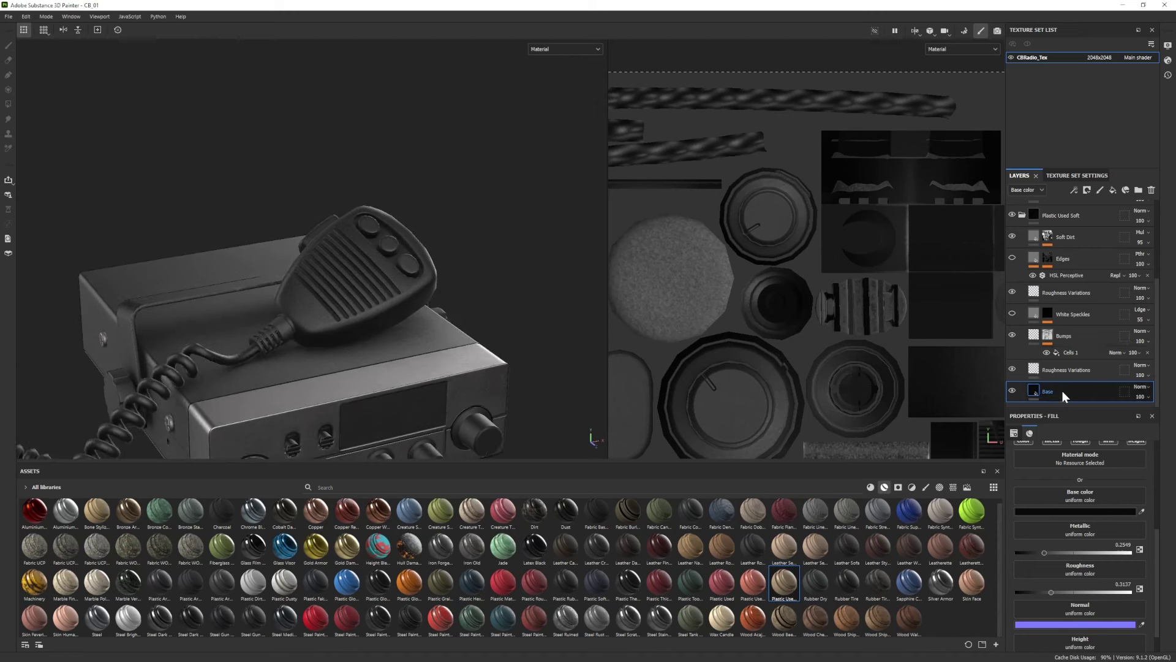
# Add a black mask to the Plastic Used Soft folder and polygon-fill the microphone body.
pyautogui.rightClick(1061, 216)
pyautogui.click(1081, 236)
pyautogui.click(9, 105)
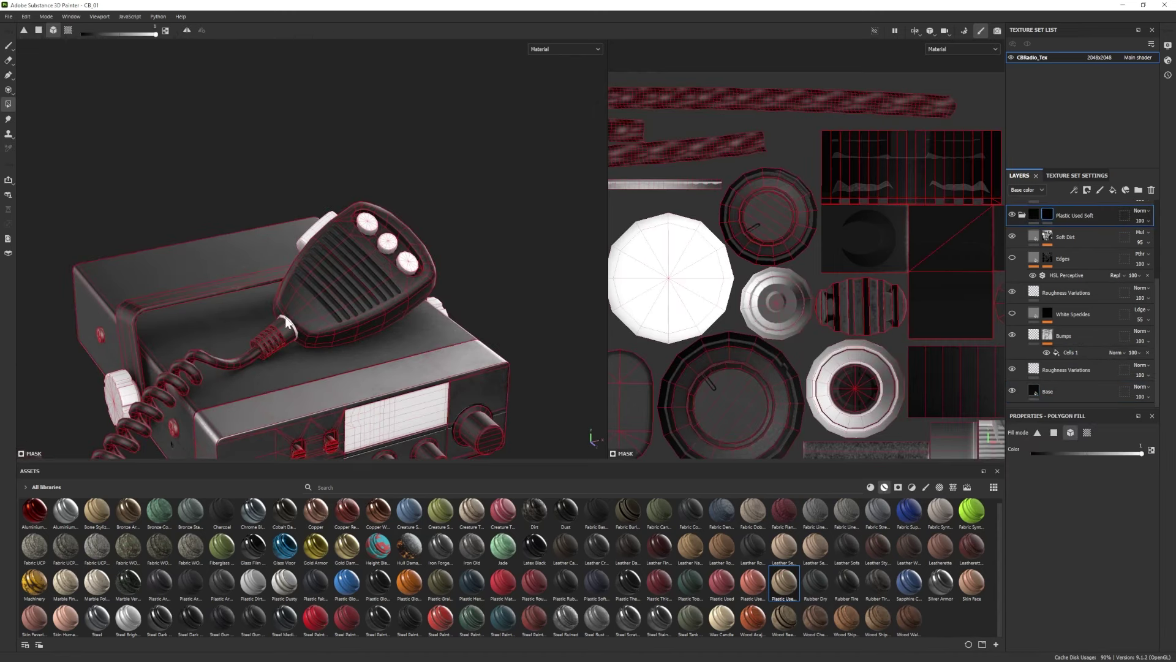
pyautogui.moveTo(392, 334)
pyautogui.keyDown('alt'); pyautogui.mouseDown()
pyautogui.moveTo(428, 334)
pyautogui.moveTo(396, 325)
pyautogui.mouseUp(); pyautogui.keyUp('alt')
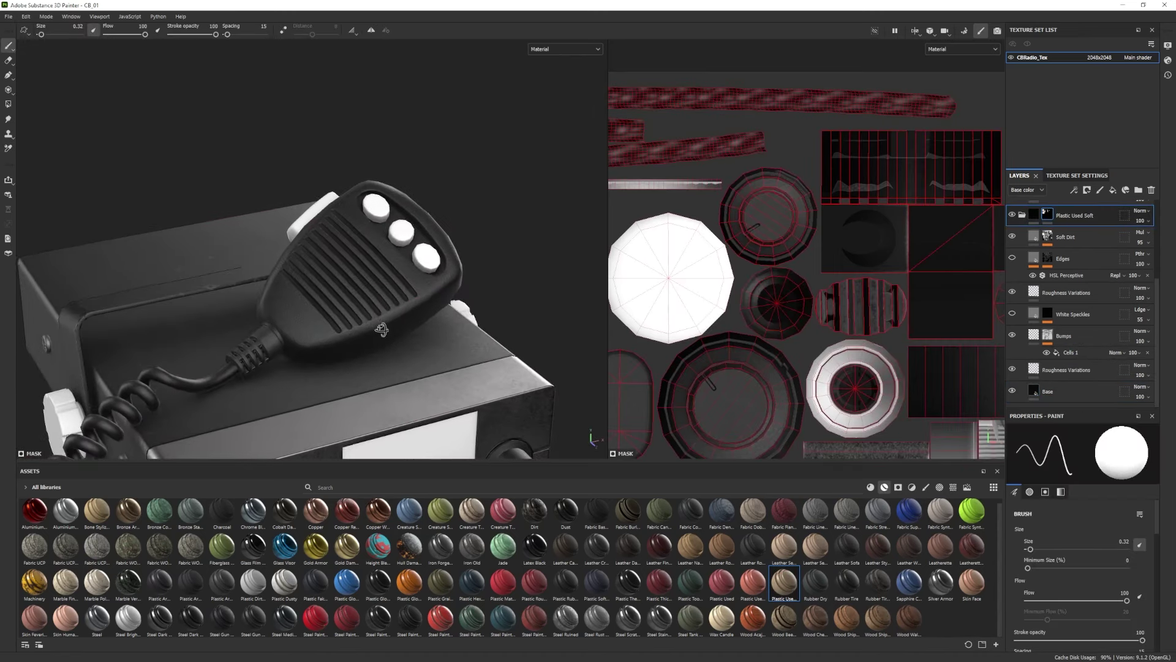
# Set the Bumps mask's Cells 1 tiling to -13.28 and the lower Roughness Variations tiling to about 14.69.
pyautogui.click(1089, 352)
pyautogui.scroll(3, 1051, 485)
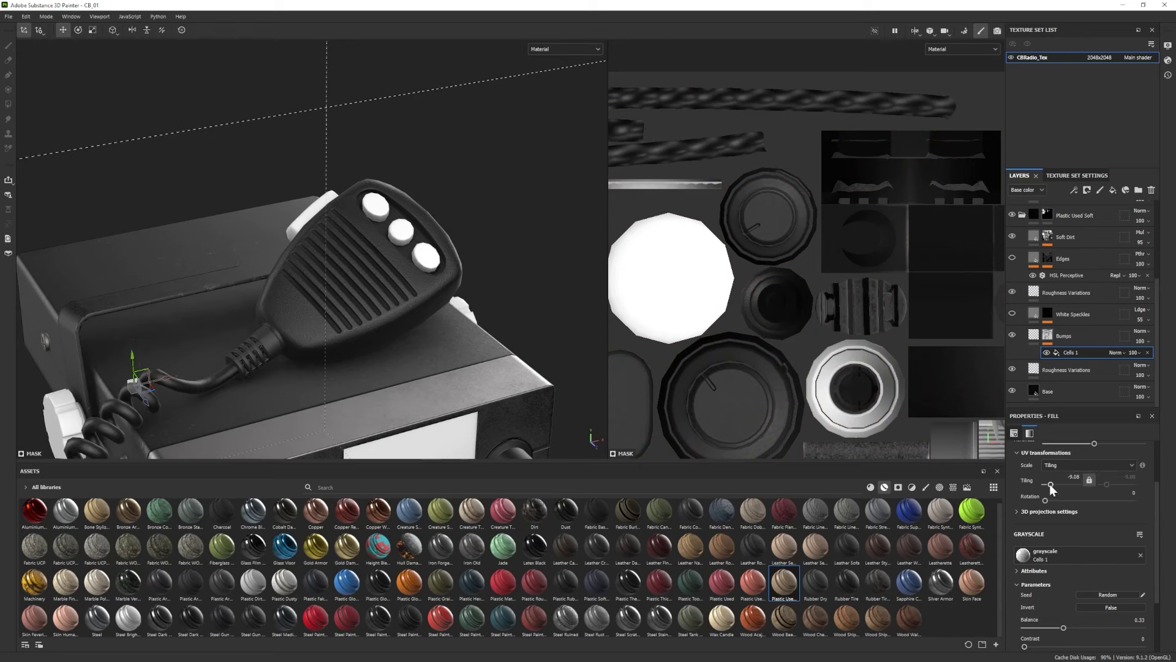
pyautogui.keyDown('alt'); pyautogui.moveTo(433, 366); pyautogui.dragTo(444, 341); pyautogui.keyUp('alt')
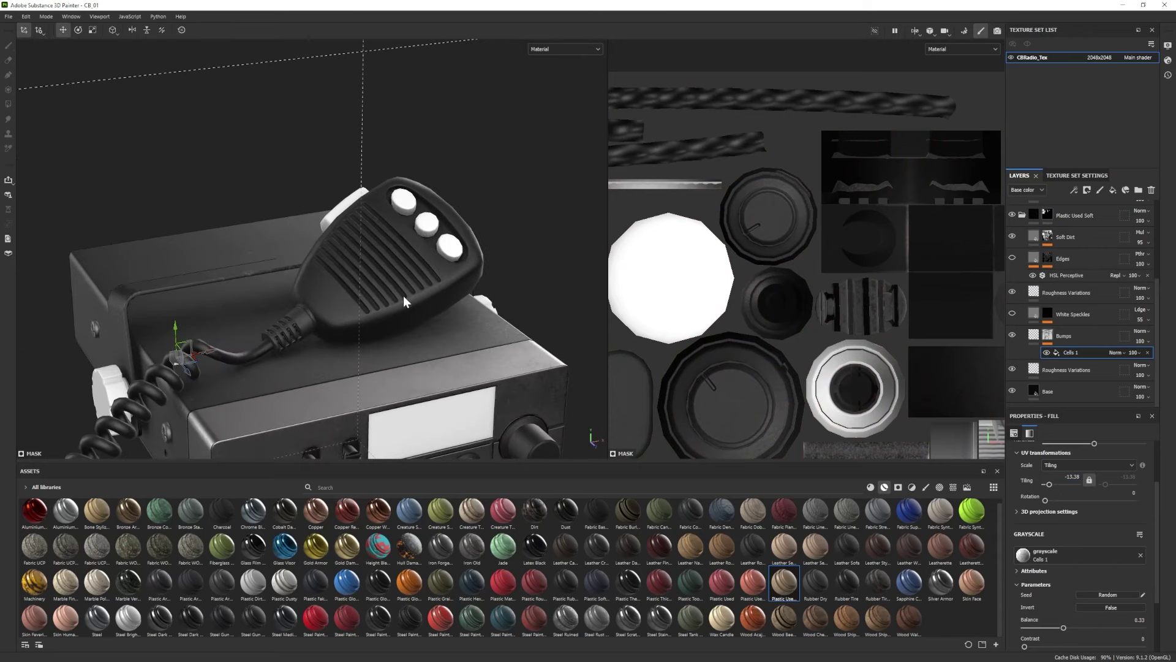
pyautogui.click(1068, 370)
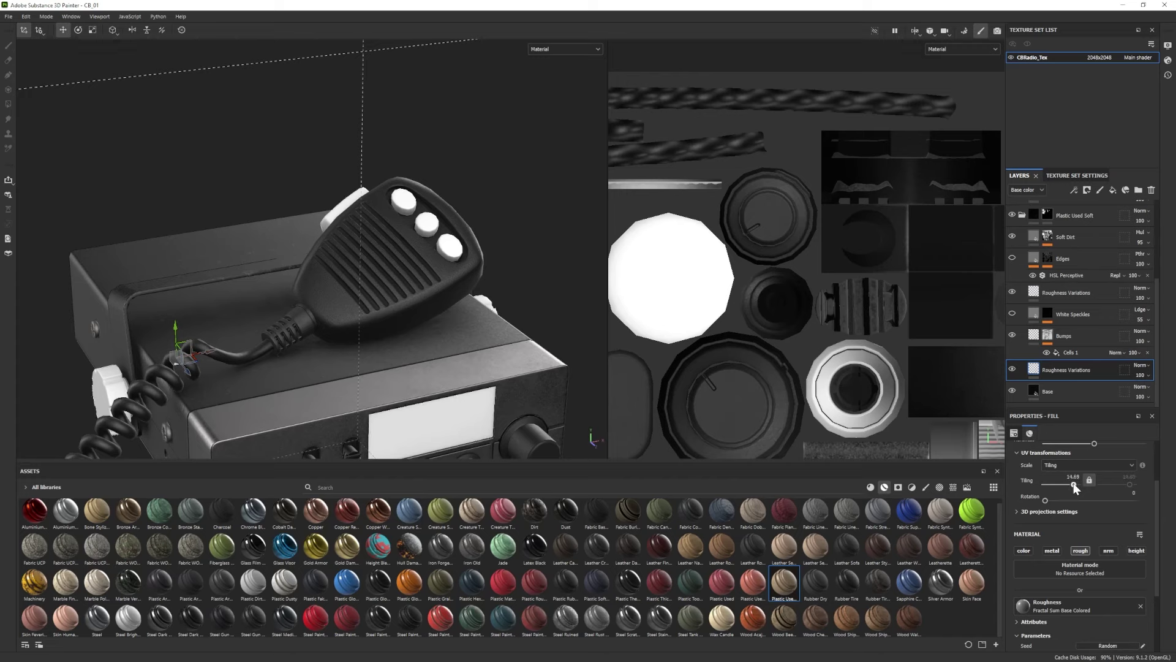
pyautogui.moveTo(392, 306)
pyautogui.keyDown('alt'); pyautogui.mouseDown()
pyautogui.moveTo(429, 327)
pyautogui.moveTo(395, 326)
pyautogui.mouseUp(); pyautogui.keyUp('alt')
# Add a fill layer above Soft Dirt with a black base color and metallic 1, and give it a black mask.
pyautogui.click(1088, 237)
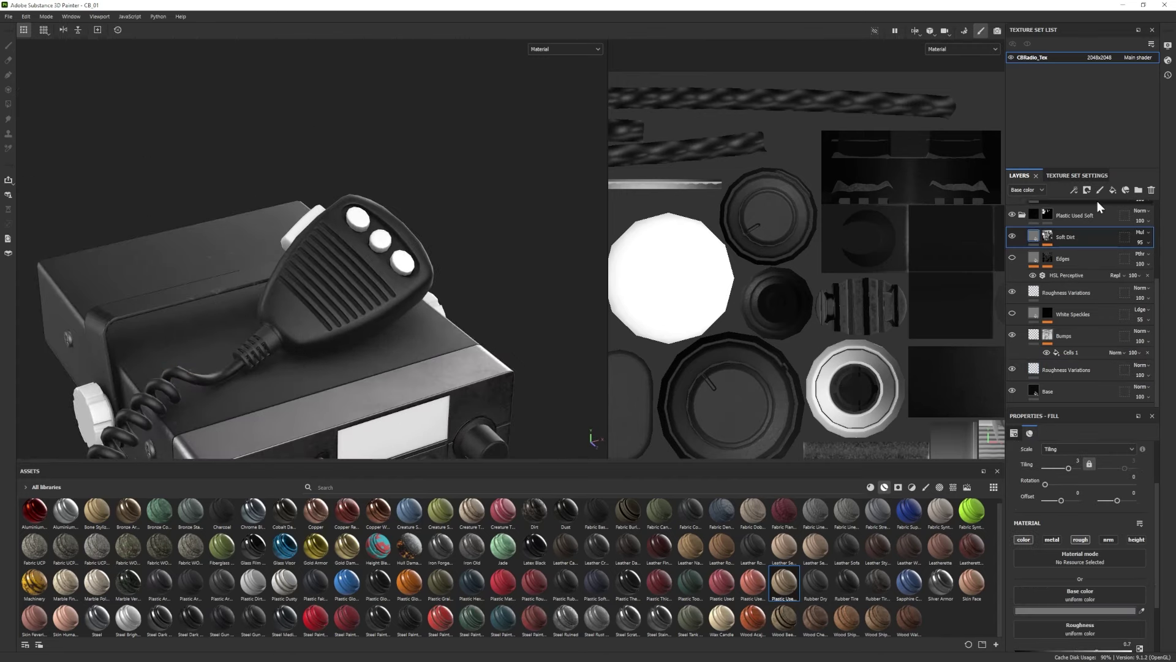
pyautogui.click(1113, 190)
pyautogui.click(1063, 610)
pyautogui.moveTo(811, 466); pyautogui.dragTo(794, 488)
pyautogui.click(895, 355)
pyautogui.scroll(-2, 1090, 575)
pyautogui.moveTo(1095, 596); pyautogui.dragTo(1140, 596)
pyautogui.rightClick(1077, 235)
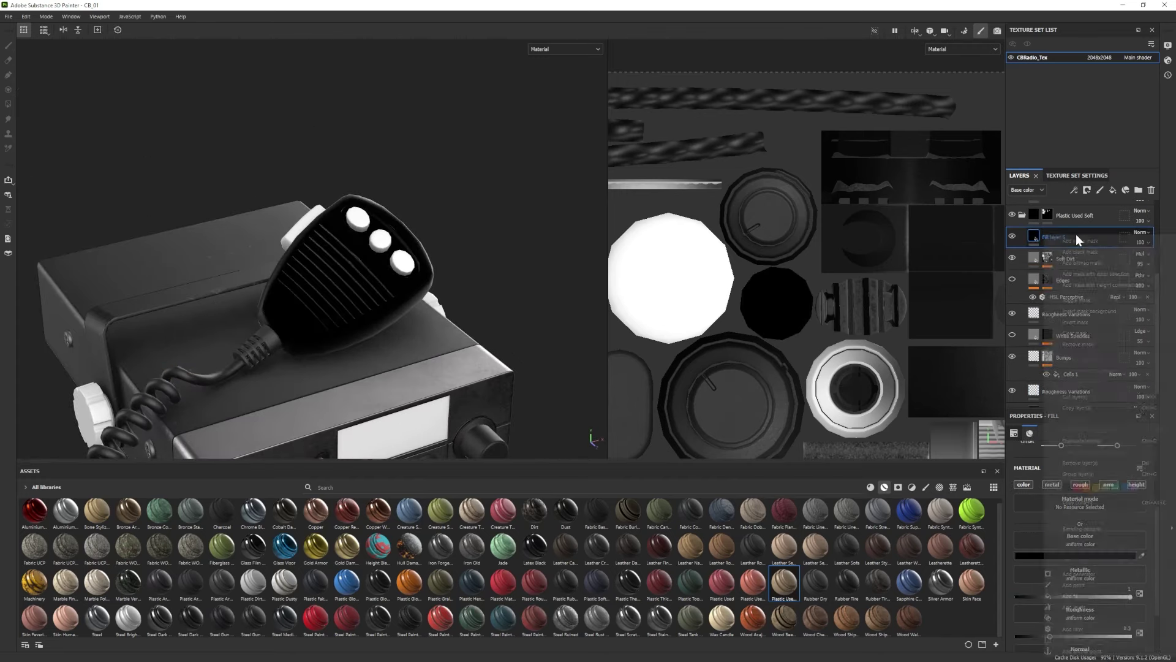
pyautogui.click(1079, 252)
# Paint the middle of each microphone grille slot into the mask in the UV view, using the Basic Hard brush at size 1.35.
pyautogui.scroll(-5, 845, 294)
pyautogui.scroll(4, 845, 332)
pyautogui.moveTo(784, 313)
pyautogui.keyDown('alt'); pyautogui.mouseDown(button='middle')
pyautogui.moveTo(845, 333)
pyautogui.moveTo(807, 311)
pyautogui.mouseUp(button='middle'); pyautogui.keyUp('alt')
pyautogui.click(926, 487)
pyautogui.click(347, 512)
pyautogui.scroll(2, 785, 339)
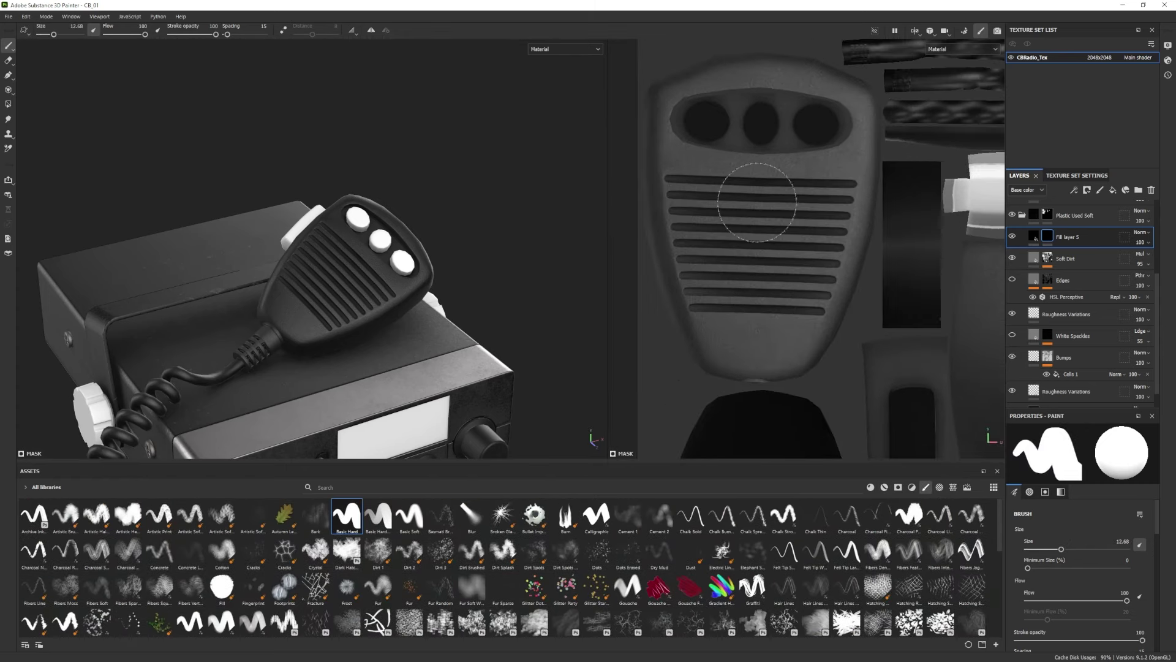
pyautogui.keyDown('ctrl'); pyautogui.moveTo(754, 199); pyautogui.dragTo(744, 181, button='right'); pyautogui.keyUp('ctrl')
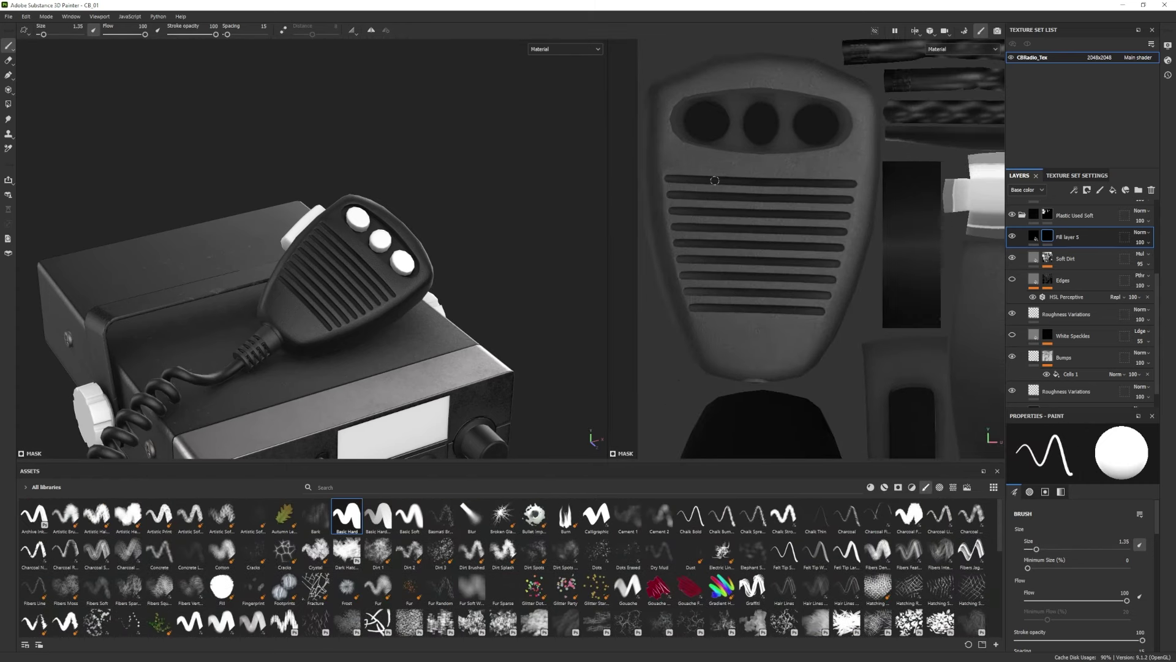
pyautogui.click(715, 181)
pyautogui.keyDown('shift'); pyautogui.click(804, 182); pyautogui.keyUp('shift')
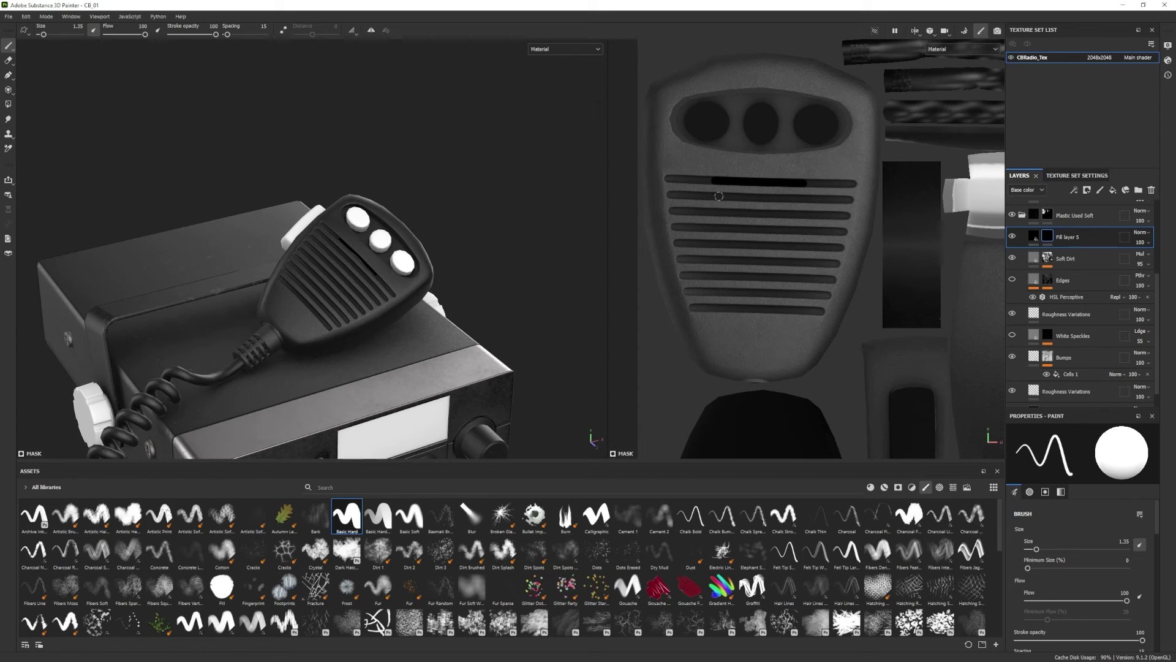
pyautogui.keyDown('shift'); pyautogui.click(800, 198); pyautogui.keyUp('shift')
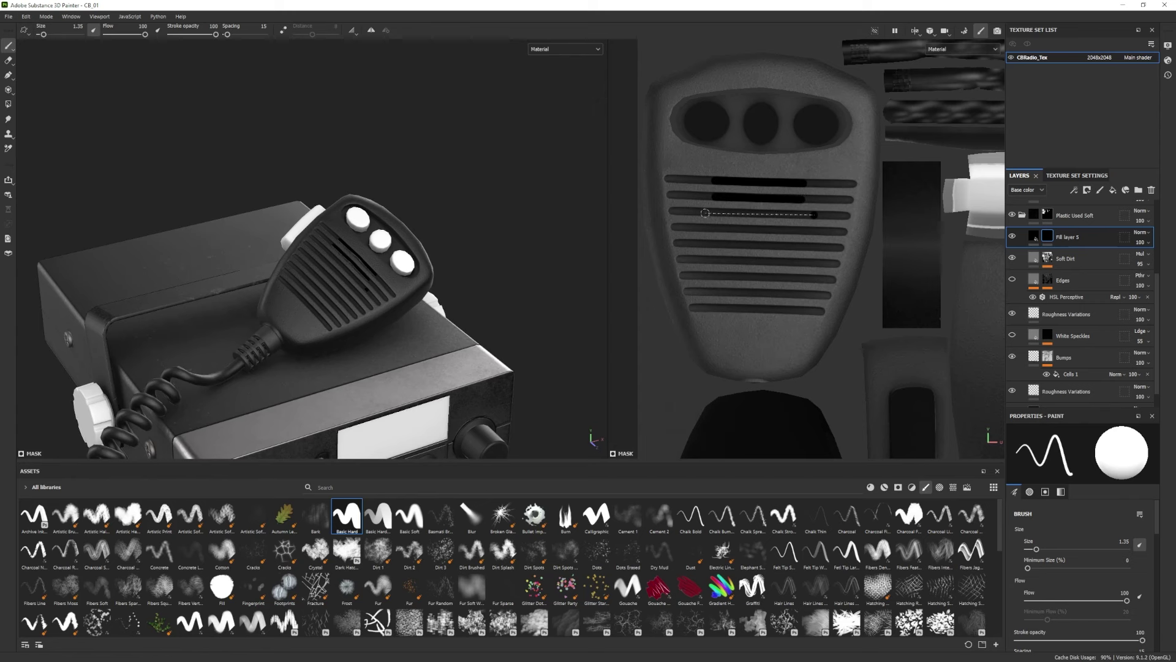
pyautogui.keyDown('shift'); pyautogui.click(814, 229); pyautogui.keyUp('shift')
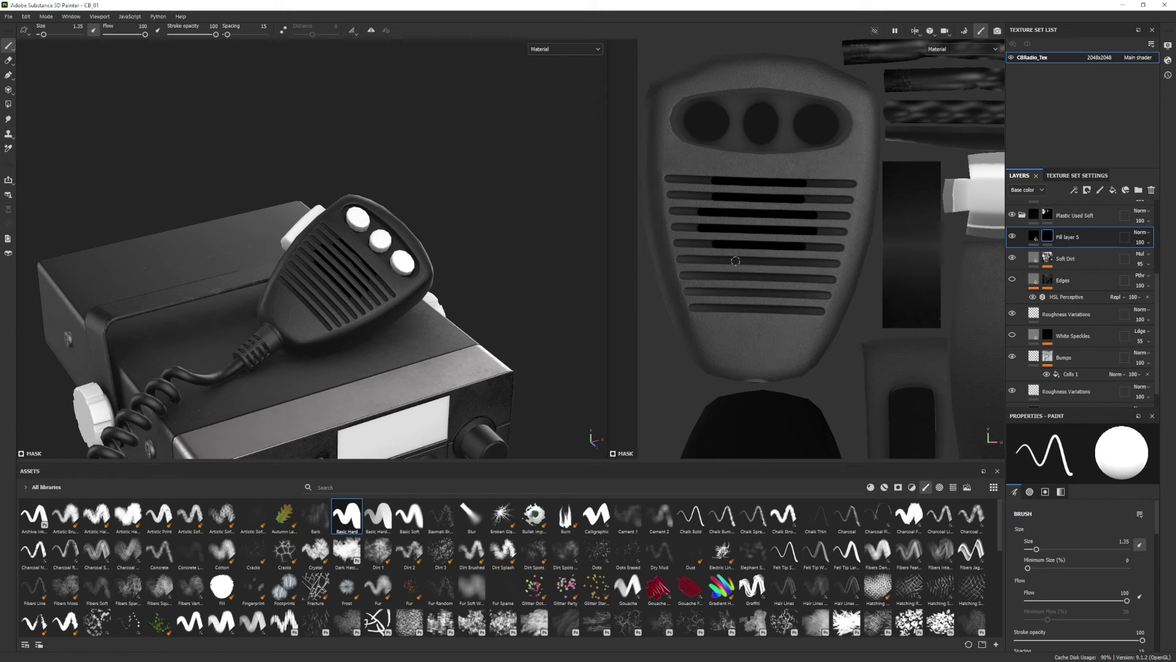
pyautogui.keyDown('shift'); pyautogui.click(715, 277); pyautogui.keyUp('shift')
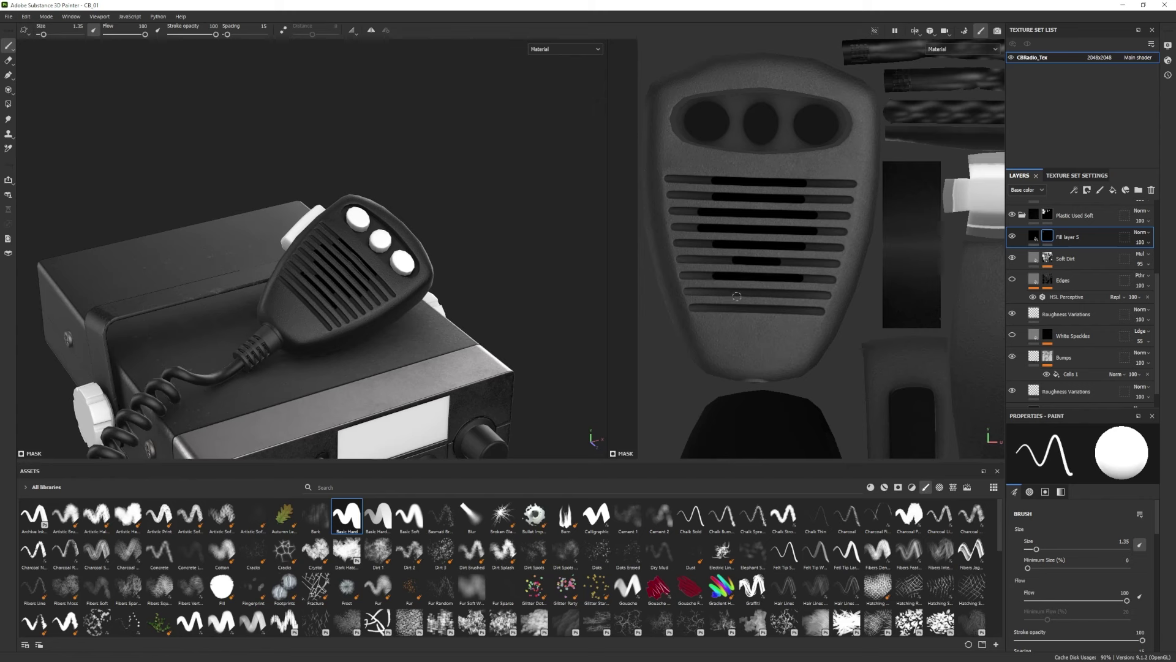
pyautogui.click(726, 292)
pyautogui.keyDown('shift'); pyautogui.click(787, 294); pyautogui.keyUp('shift')
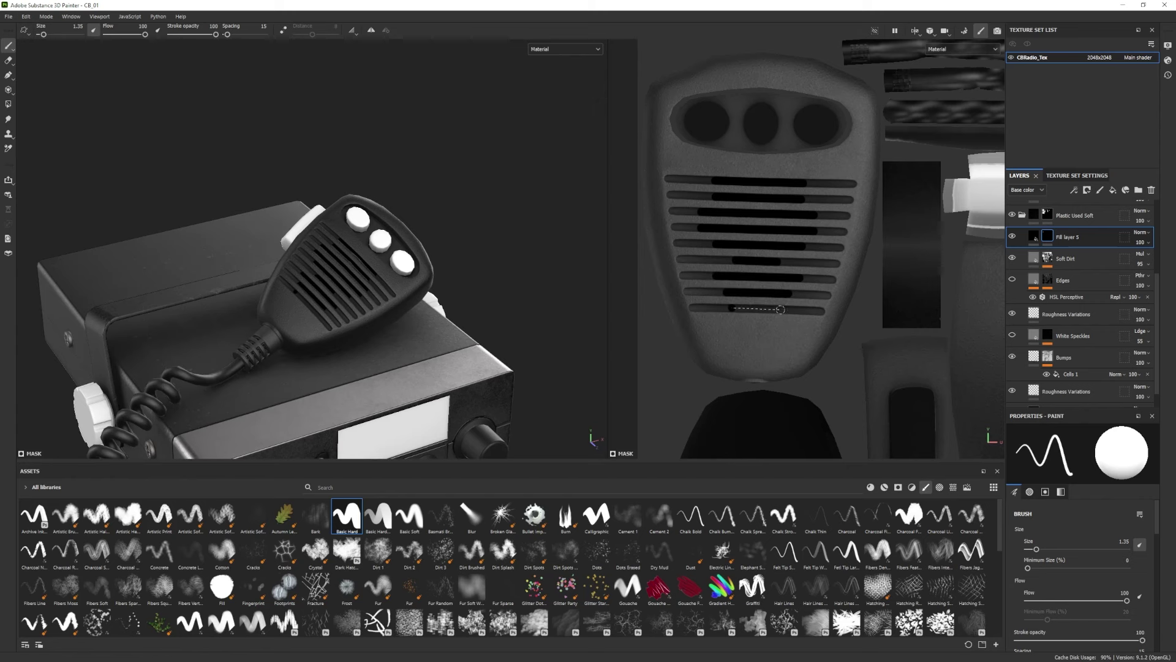
pyautogui.keyDown('shift'); pyautogui.click(780, 309); pyautogui.keyUp('shift')
# Set the black grille fill layer's roughness to 0.8941 and collapse the Plastic Used Soft folder.
pyautogui.moveTo(392, 288)
pyautogui.keyDown('alt'); pyautogui.mouseDown()
pyautogui.moveTo(429, 319)
pyautogui.moveTo(392, 294)
pyautogui.mouseUp(); pyautogui.keyUp('alt')
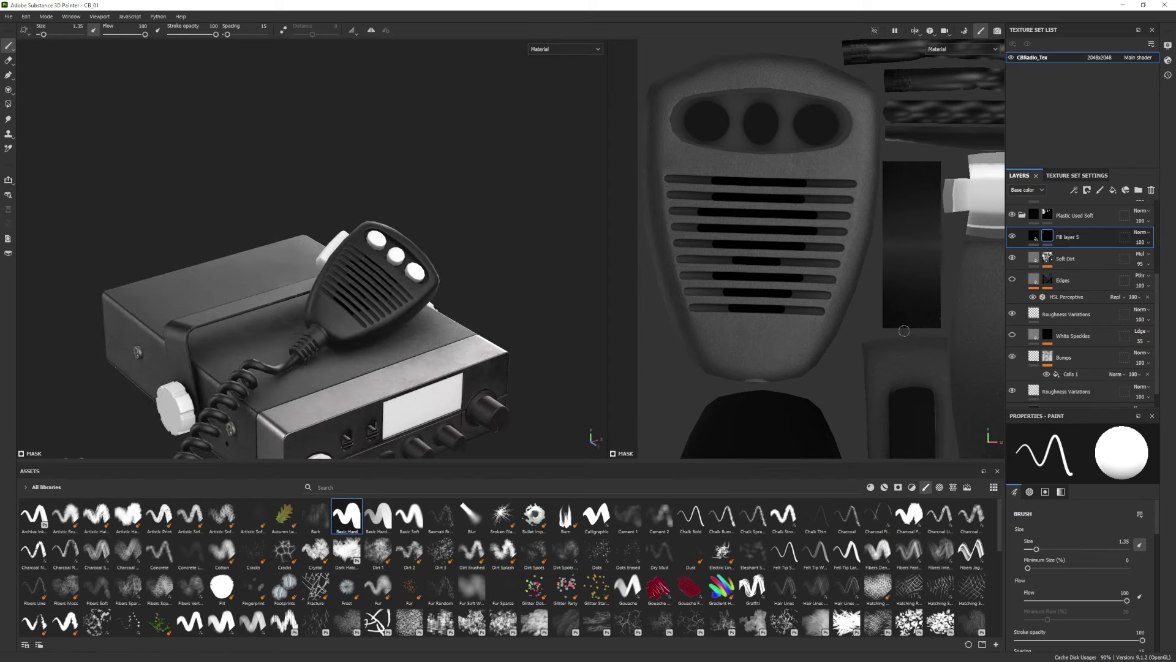
pyautogui.keyDown('alt'); pyautogui.moveTo(392, 294); pyautogui.dragTo(466, 307, button='right'); pyautogui.keyUp('alt')
pyautogui.keyDown('alt'); pyautogui.moveTo(465, 306); pyautogui.dragTo(343, 251); pyautogui.keyUp('alt')
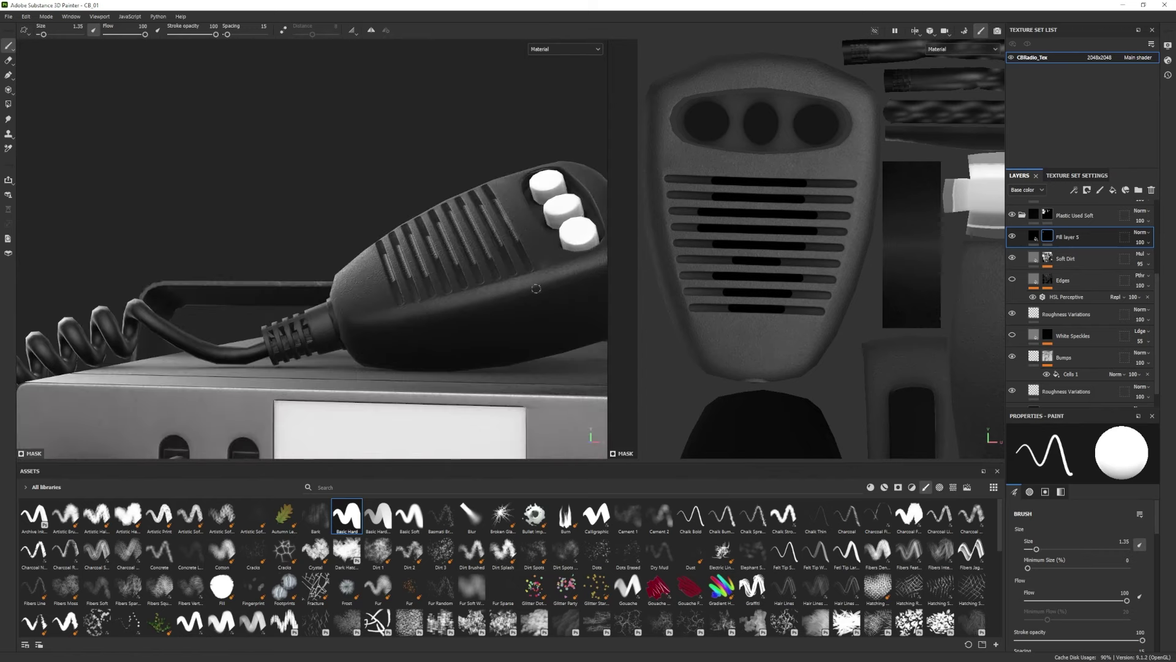
pyautogui.click(1033, 236)
pyautogui.moveTo(1087, 637); pyautogui.dragTo(1131, 636)
pyautogui.keyDown('alt'); pyautogui.moveTo(465, 276); pyautogui.dragTo(507, 371); pyautogui.keyUp('alt')
pyautogui.click(1021, 215)
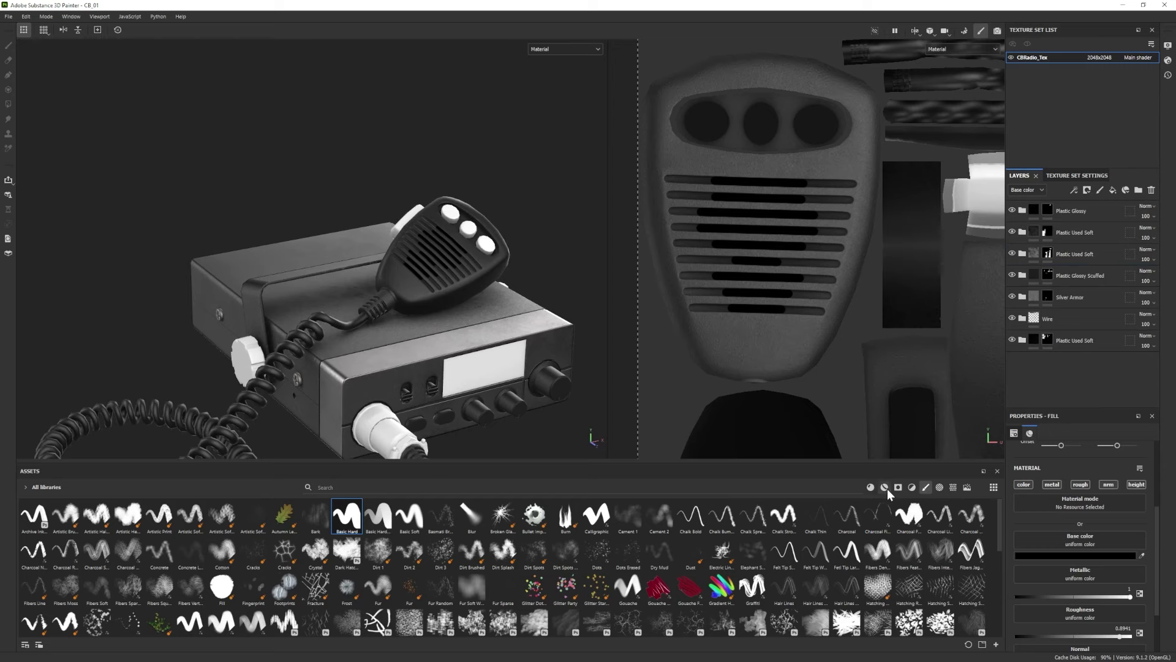
# Polygon-fill the microphone's three round buttons in the Plastic Glossy Scuffed folder's mask.
pyautogui.click(885, 487)
pyautogui.click(1047, 274)
pyautogui.click(8, 104)
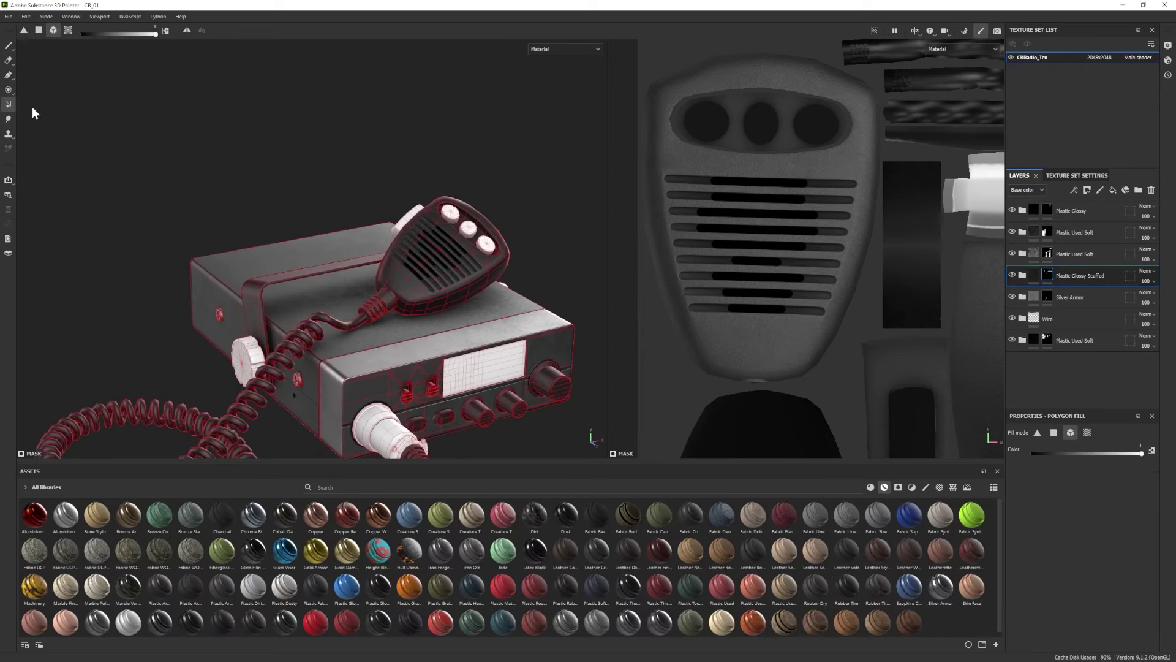
pyautogui.click(486, 248)
pyautogui.press('1')
pyautogui.scroll(-1, 486, 247)
pyautogui.keyDown('alt'); pyautogui.moveTo(486, 248); pyautogui.dragTo(481, 254); pyautogui.keyUp('alt')
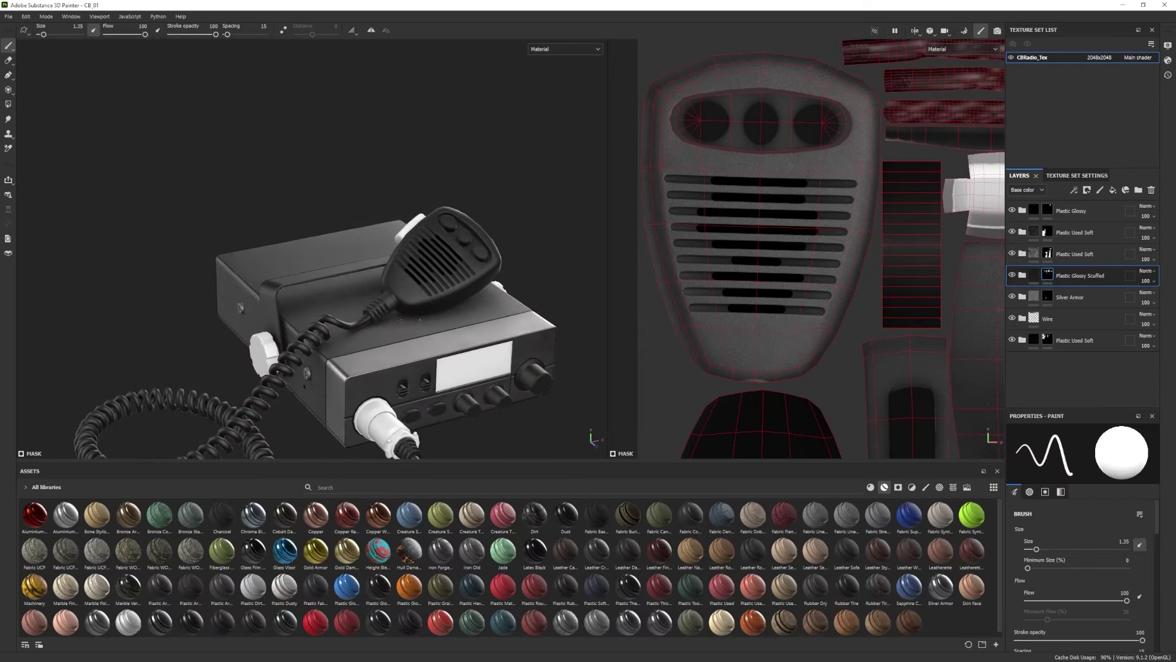
pyautogui.keyDown('alt'); pyautogui.moveTo(481, 253); pyautogui.dragTo(448, 254, button='middle'); pyautogui.keyUp('alt')
# Duplicate the microphone's Plastic Used Soft folder and polygon-fill the microphone's side button in the copy's mask.
pyautogui.click(1078, 339)
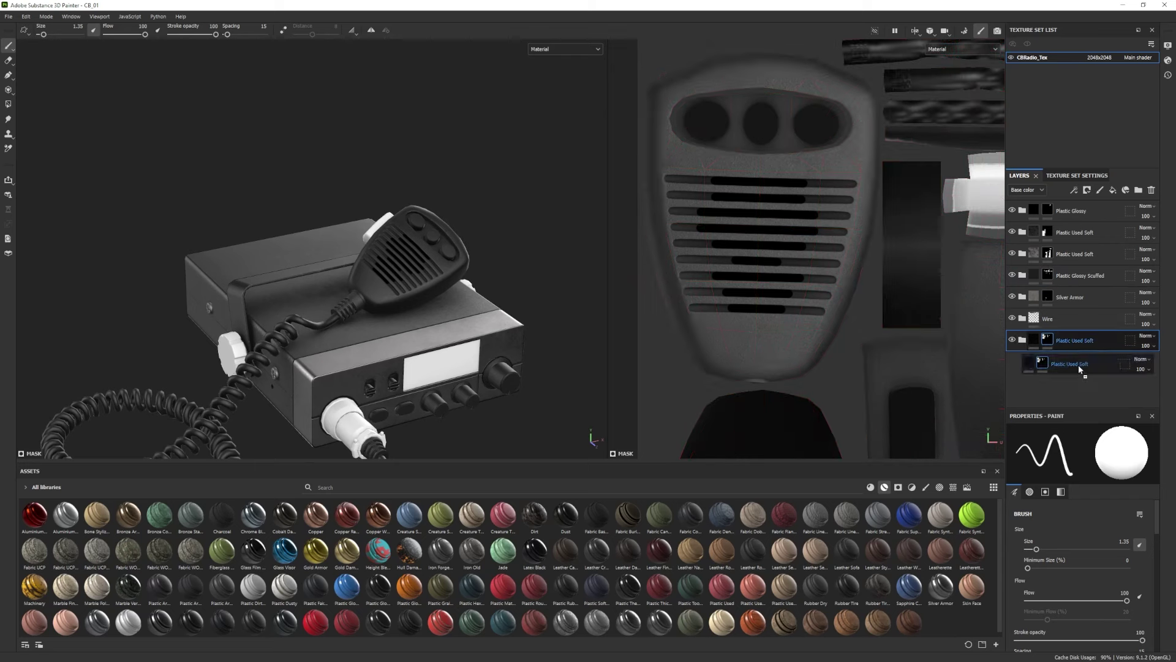
pyautogui.hotkey('ctrl', 'd')
pyautogui.click(8, 105)
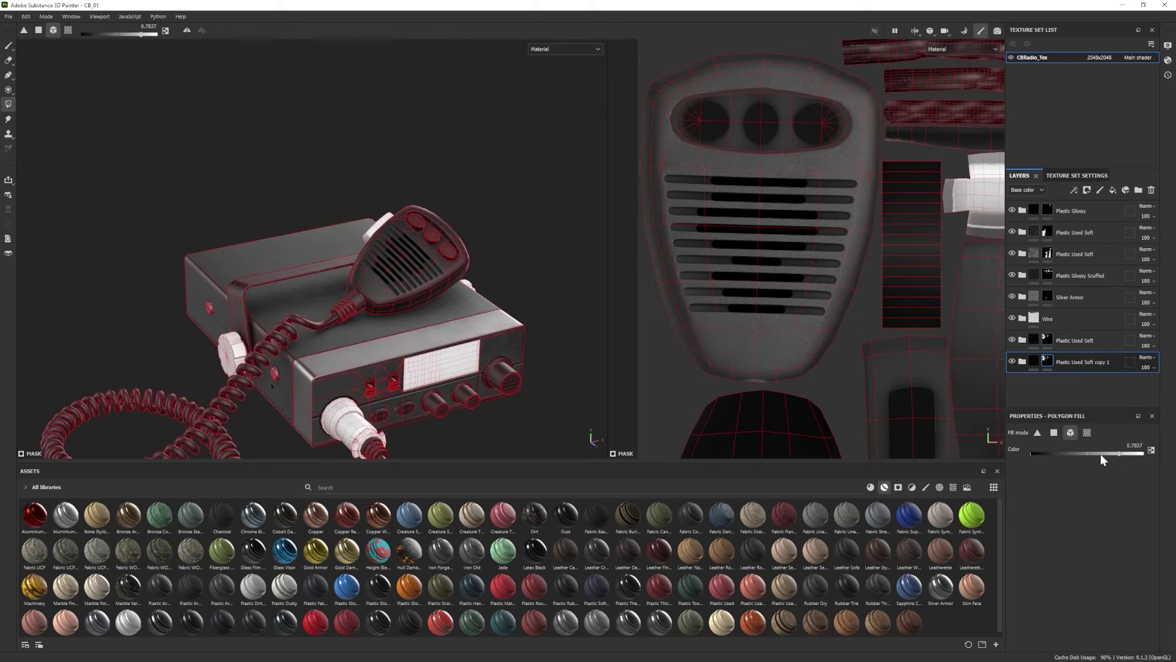
pyautogui.click(385, 218)
pyautogui.press('1')
pyautogui.moveTo(385, 218)
pyautogui.keyDown('alt'); pyautogui.mouseDown()
pyautogui.moveTo(429, 251)
pyautogui.moveTo(367, 230)
pyautogui.mouseUp(); pyautogui.keyUp('alt')
pyautogui.scroll(4, 423, 245)
# Add a fill layer at the top of the Plastic Used Soft copy and leave only its height channel active.
pyautogui.click(1022, 361)
pyautogui.scroll(-3, 1024, 331)
pyautogui.scroll(-1, 429, 263)
pyautogui.click(1069, 274)
pyautogui.click(1113, 190)
pyautogui.scroll(-3, 1066, 508)
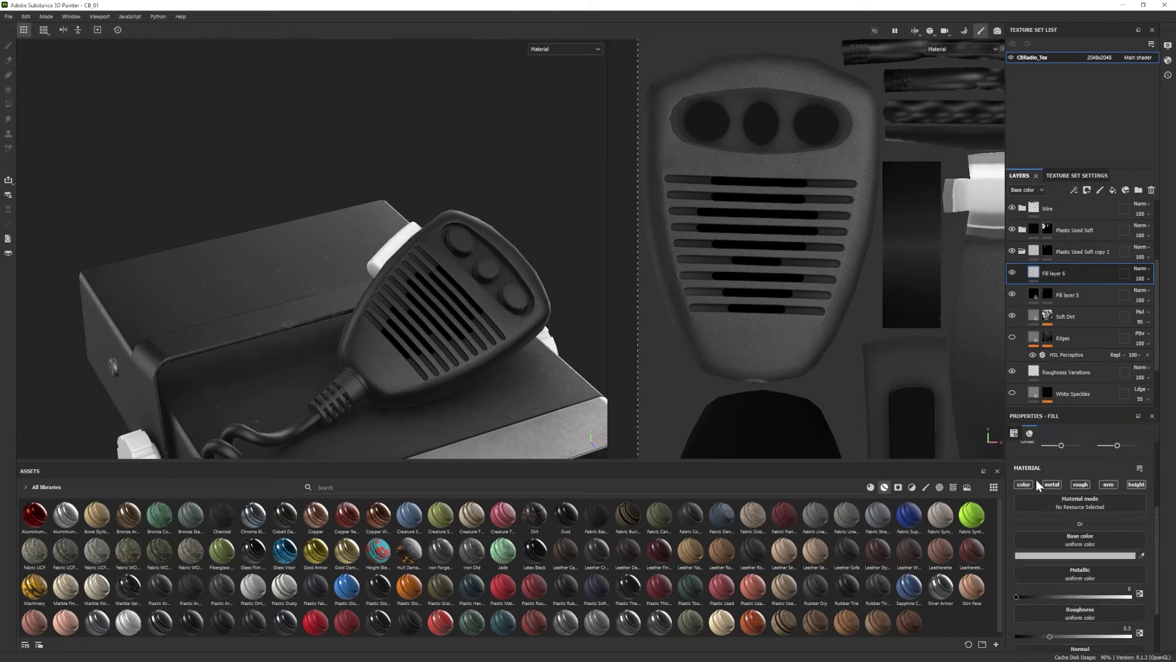
pyautogui.click(1025, 484)
pyautogui.click(1052, 484)
pyautogui.click(1079, 484)
pyautogui.click(1107, 483)
# Assign the Stripes texture to the new fill layer's height, adjust its tiling and set its rotation to 135.
pyautogui.click(953, 487)
pyautogui.scroll(-10, 576, 593)
pyautogui.moveTo(128, 547); pyautogui.dragTo(1078, 542)
pyautogui.scroll(2, 1047, 509)
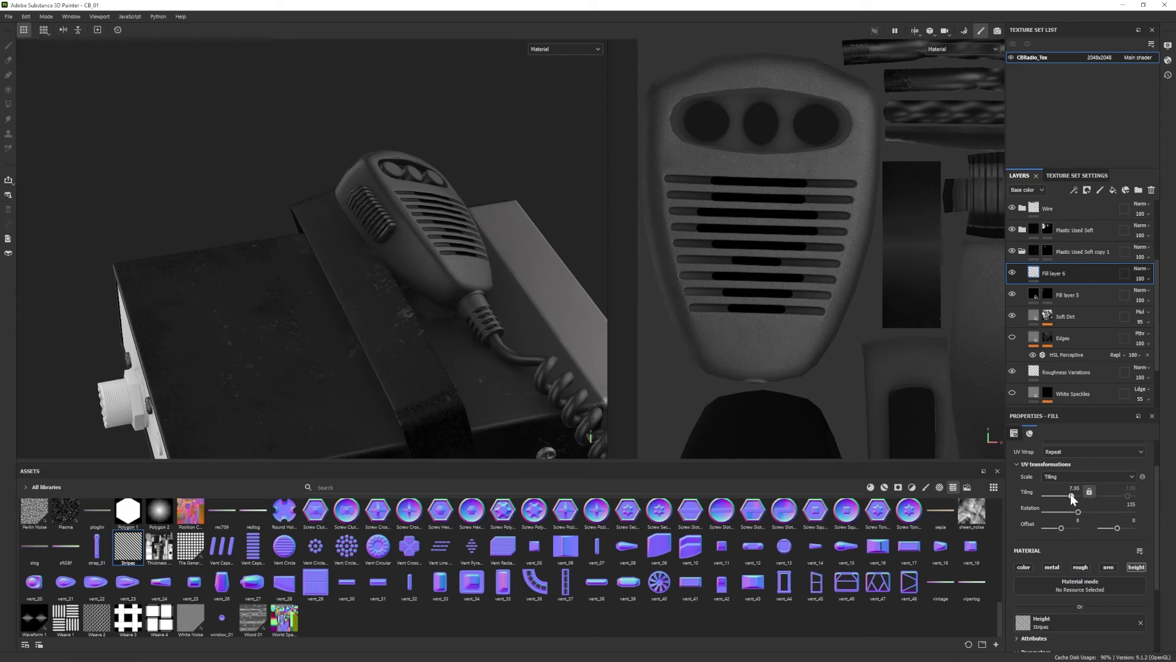
# Set the Stripes height pattern to 33 stripes, width 0.37 and softness 1, and readjust its tiling and rotation.
pyautogui.scroll(-3, 1049, 598)
pyautogui.click(1040, 622)
pyautogui.scroll(-3, 1053, 605)
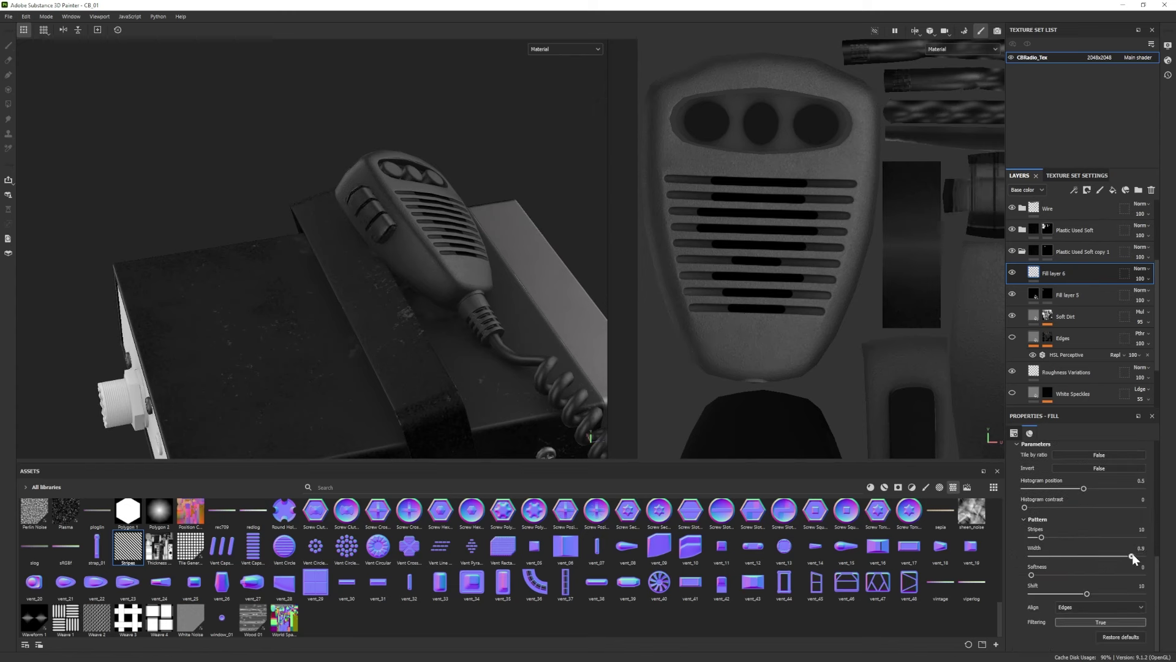
pyautogui.moveTo(1052, 537); pyautogui.dragTo(1067, 564)
pyautogui.scroll(1, 1053, 551)
pyautogui.click(1071, 582)
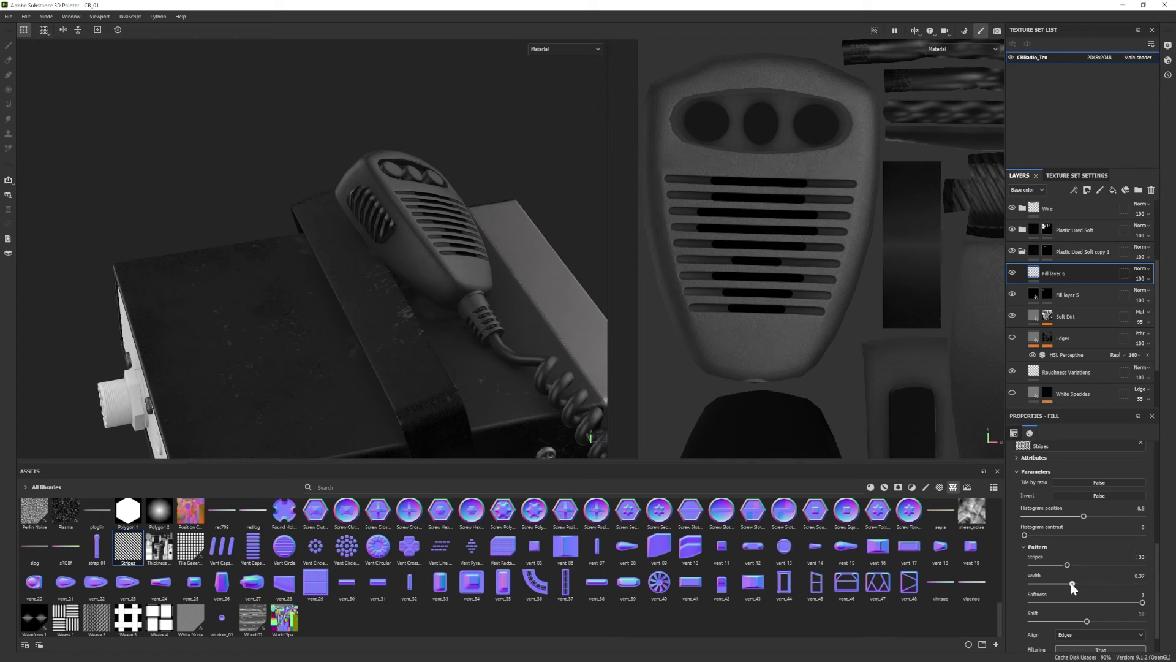
pyautogui.scroll(4, 1062, 494)
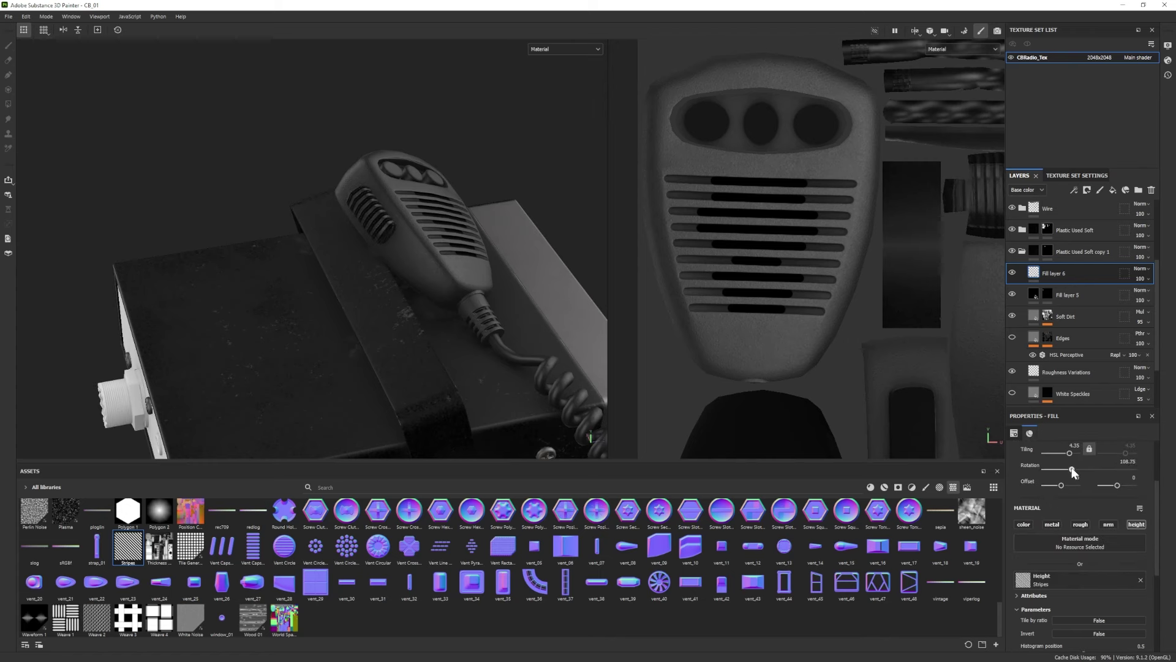
# Add a black mask to the stripes fill layer, reveal the stripes on the microphone's side button and erase the excess around it.
pyautogui.rightClick(1091, 274)
pyautogui.click(1095, 17)
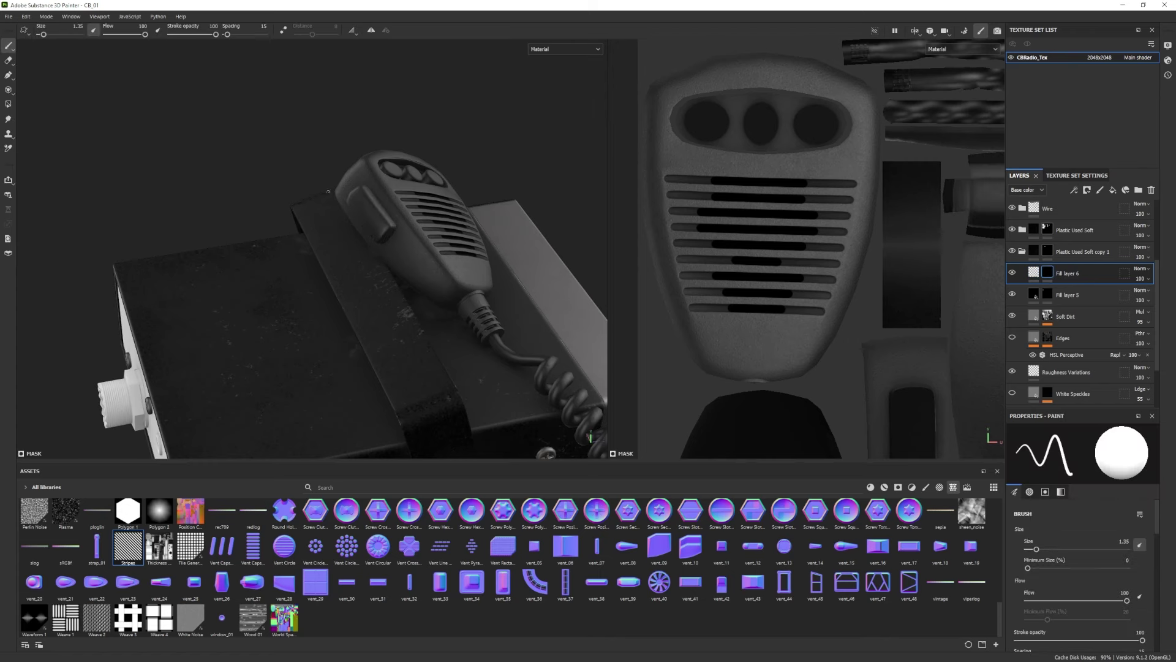
pyautogui.moveTo(343, 269)
pyautogui.keyDown('alt'); pyautogui.mouseDown()
pyautogui.moveTo(429, 214)
pyautogui.moveTo(418, 197)
pyautogui.mouseUp(); pyautogui.keyUp('alt')
pyautogui.click(371, 191)
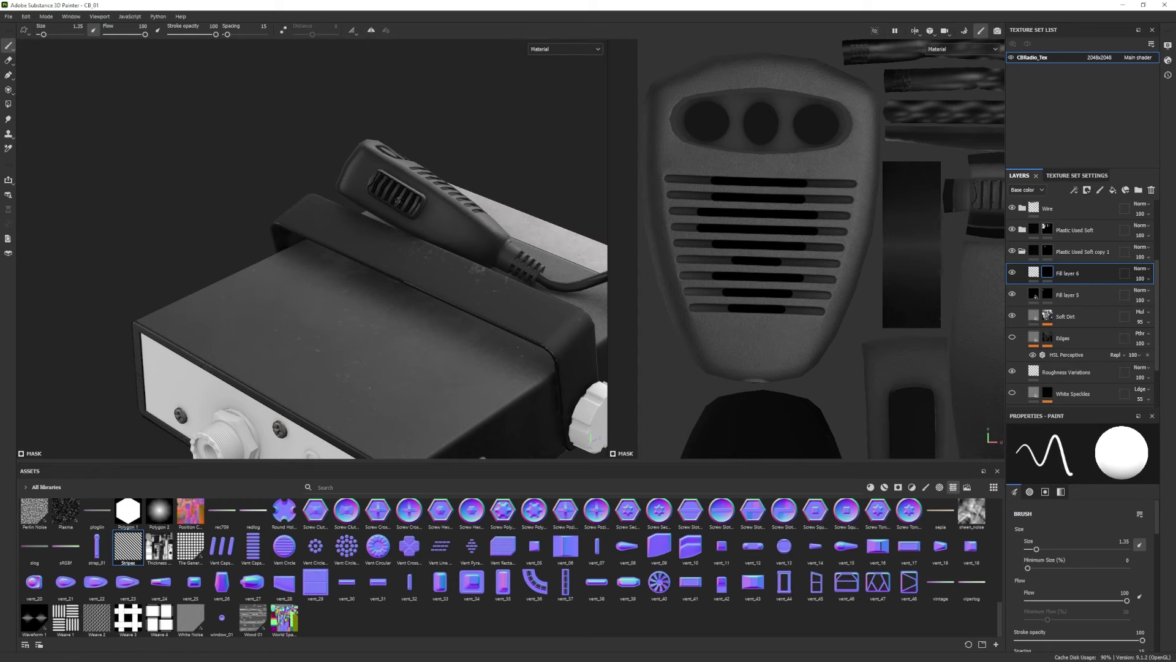
pyautogui.moveTo(397, 201)
pyautogui.keyDown('alt'); pyautogui.mouseDown()
pyautogui.moveTo(353, 185)
pyautogui.moveTo(382, 190)
pyautogui.mouseUp(); pyautogui.keyUp('alt')
pyautogui.press('e')
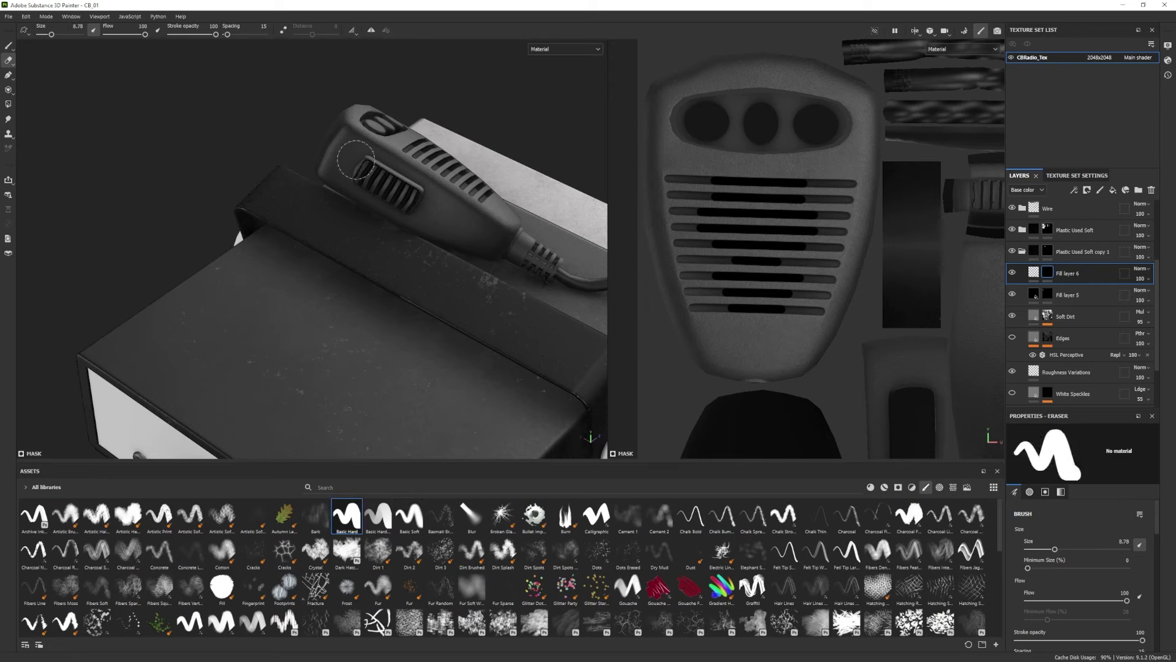
pyautogui.keyDown('alt'); pyautogui.moveTo(354, 180); pyautogui.dragTo(60, 223); pyautogui.keyUp('alt')
pyautogui.keyDown('alt'); pyautogui.moveTo(60, 223); pyautogui.dragTo(929, 266, button='right'); pyautogui.keyUp('alt')
pyautogui.rightClick(1047, 272)
pyautogui.click(1080, 373)
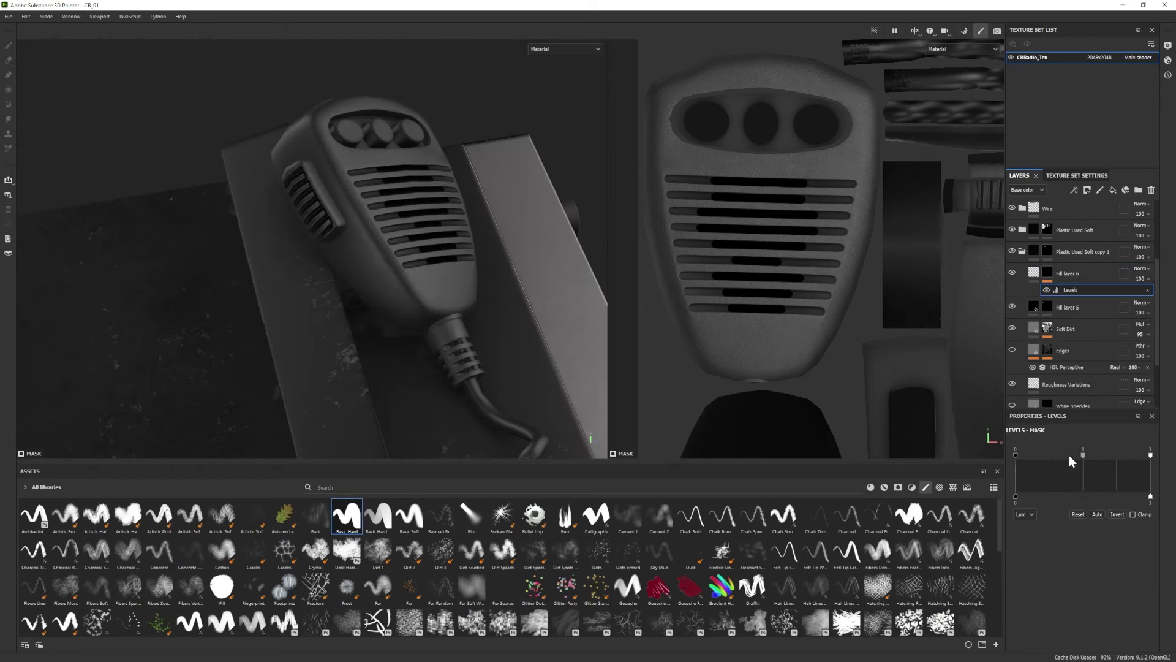
pyautogui.hotkey('ctrl', 'z')
# Add a Levels adjustment to the stripes layer's height channel, shift its input handles and narrow its output range.
pyautogui.rightClick(1037, 273)
pyautogui.click(1074, 371)
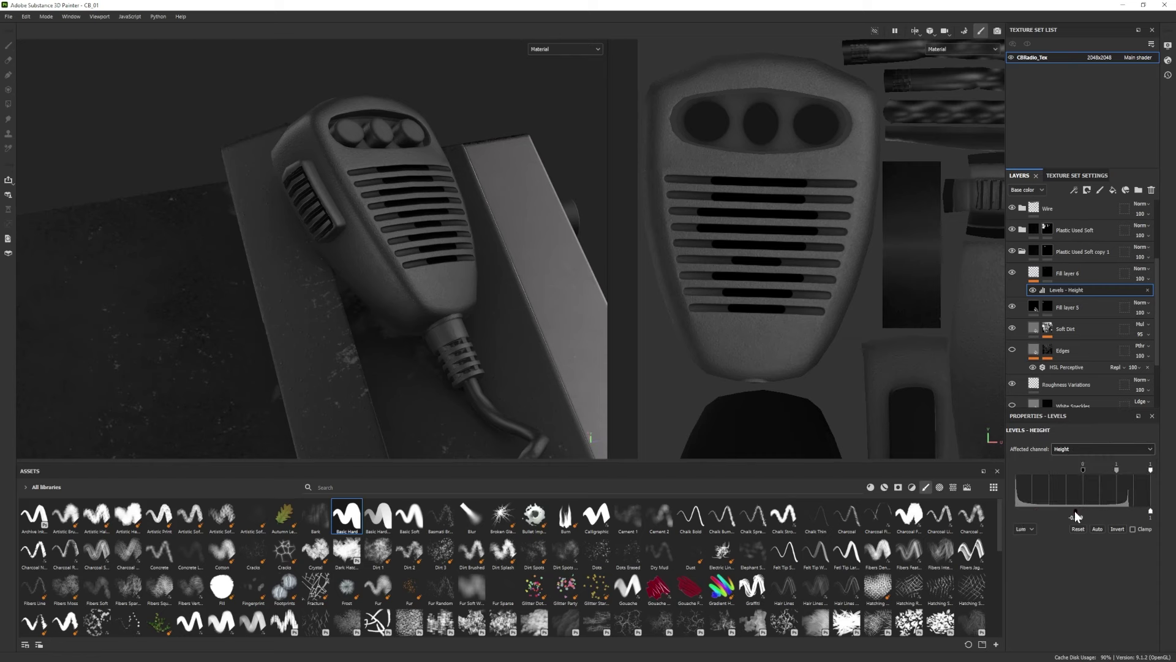
pyautogui.moveTo(1083, 469); pyautogui.dragTo(1050, 469)
pyautogui.moveTo(1150, 511); pyautogui.dragTo(1107, 513)
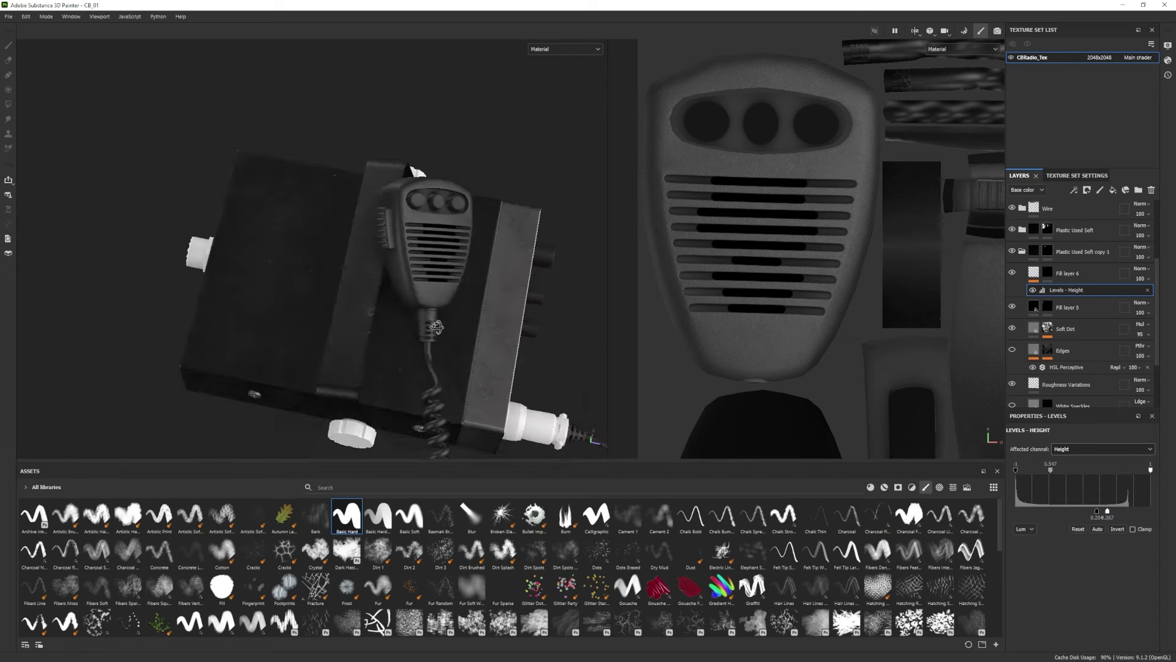
pyautogui.keyDown('alt'); pyautogui.moveTo(436, 327); pyautogui.dragTo(369, 360); pyautogui.keyUp('alt')
pyautogui.keyDown('alt'); pyautogui.moveTo(370, 359); pyautogui.dragTo(416, 343, button='right'); pyautogui.keyUp('alt')
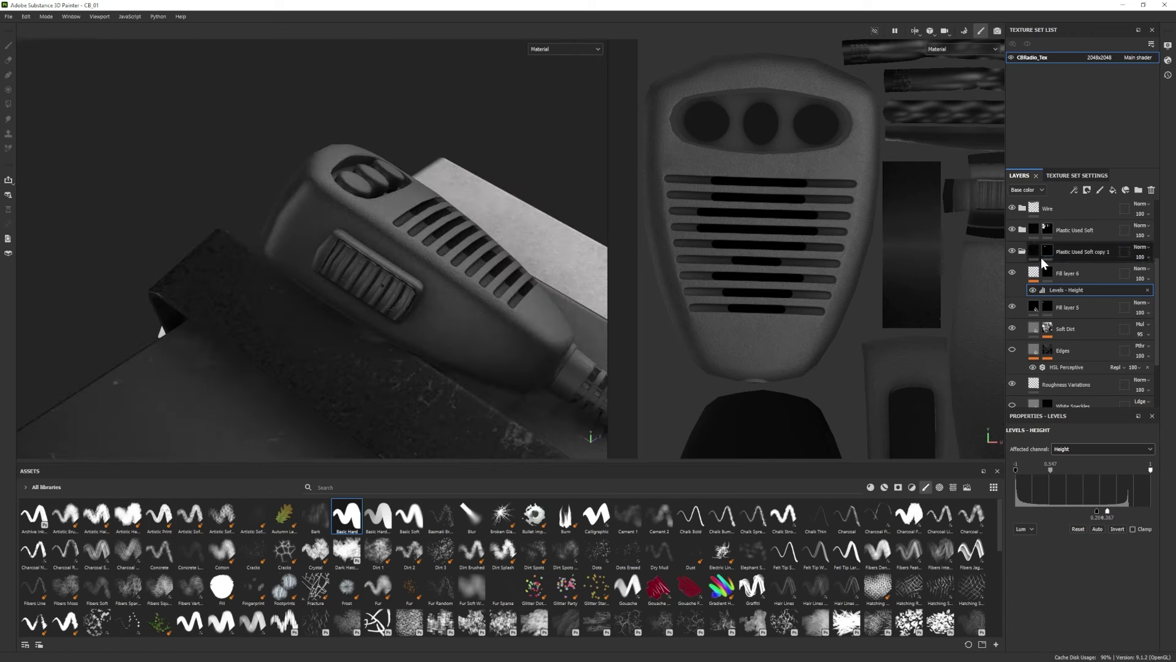
# Erase the stripes along the side button's rim in the stripes layer's mask, using an eraser size of about 0.94.
pyautogui.click(1046, 272)
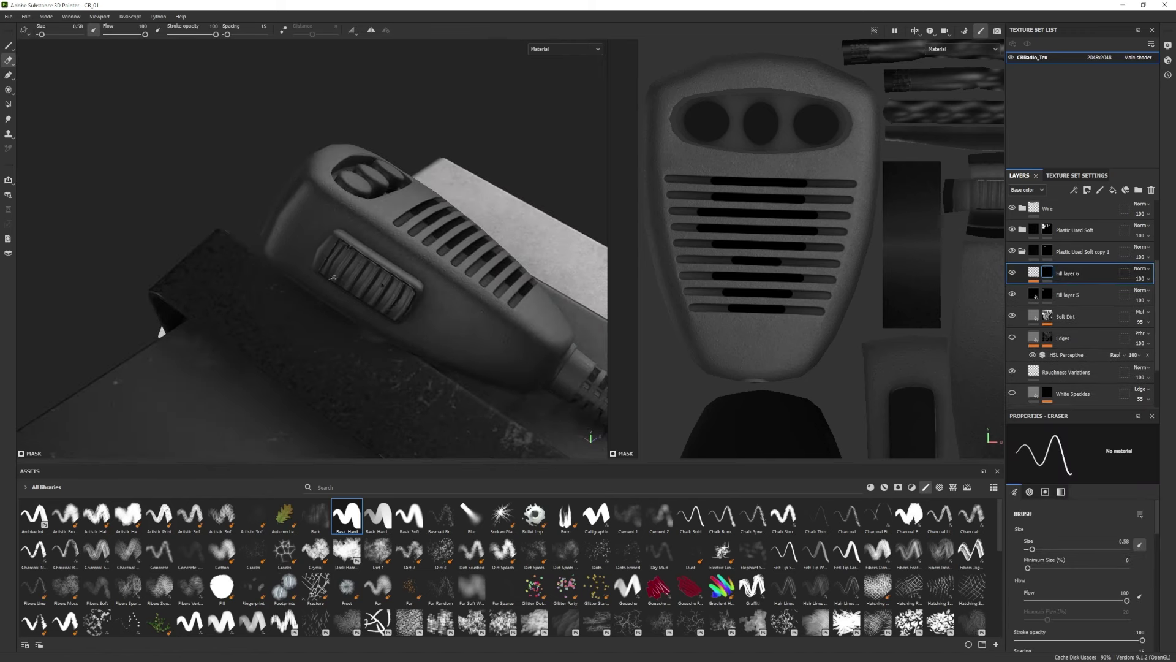
pyautogui.keyDown('alt'); pyautogui.moveTo(361, 257); pyautogui.dragTo(359, 275); pyautogui.keyUp('alt')
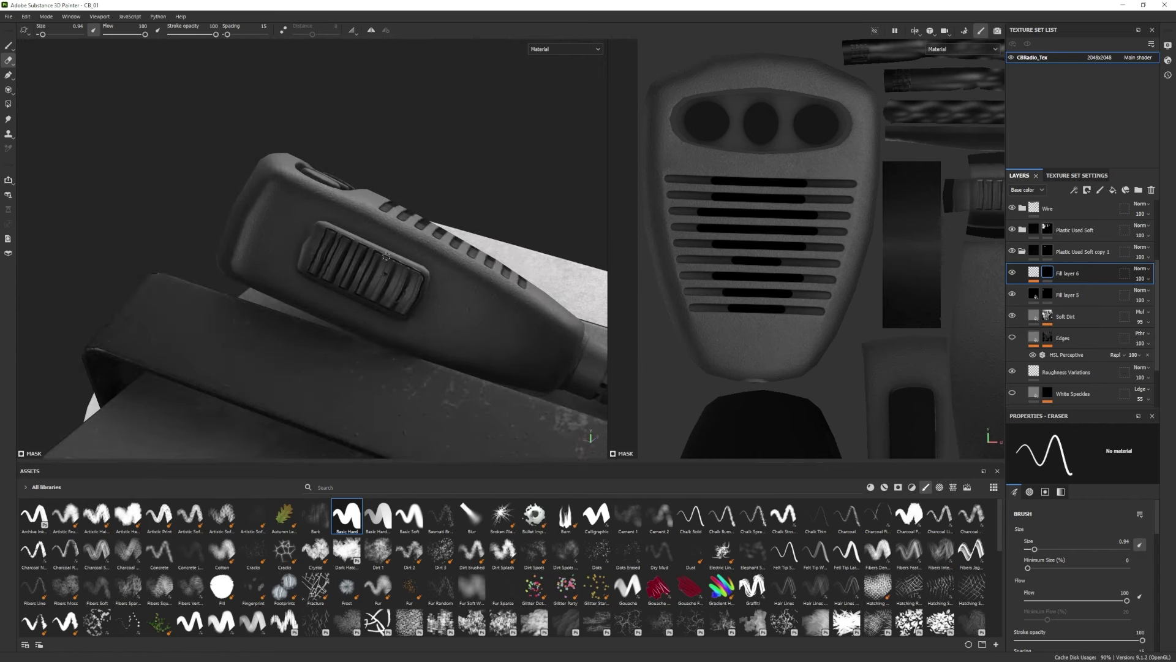
pyautogui.moveTo(401, 294)
pyautogui.keyDown('alt'); pyautogui.mouseDown()
pyautogui.moveTo(380, 325)
pyautogui.moveTo(358, 204)
pyautogui.mouseUp(); pyautogui.keyUp('alt')
pyautogui.keyDown('alt'); pyautogui.moveTo(384, 283); pyautogui.dragTo(123, 306); pyautogui.keyUp('alt')
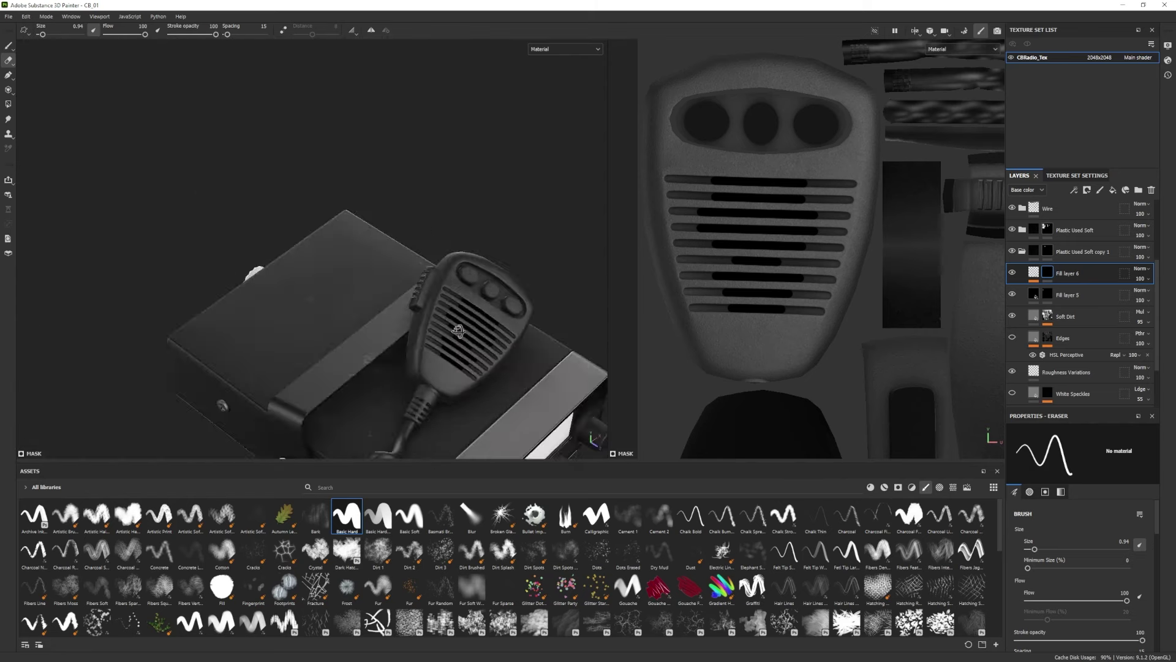
# Compare the radio with the Plastic Used Soft copy 1 folder hidden and shown, and collapse the folder.
pyautogui.keyDown('alt'); pyautogui.moveTo(313, 294); pyautogui.dragTo(245, 270, button='right'); pyautogui.keyUp('alt')
pyautogui.keyDown('alt'); pyautogui.moveTo(245, 269); pyautogui.dragTo(189, 242); pyautogui.keyUp('alt')
pyautogui.keyDown('alt'); pyautogui.moveTo(245, 269); pyautogui.dragTo(307, 288, button='right'); pyautogui.keyUp('alt')
pyautogui.click(1012, 251)
pyautogui.click(1012, 251)
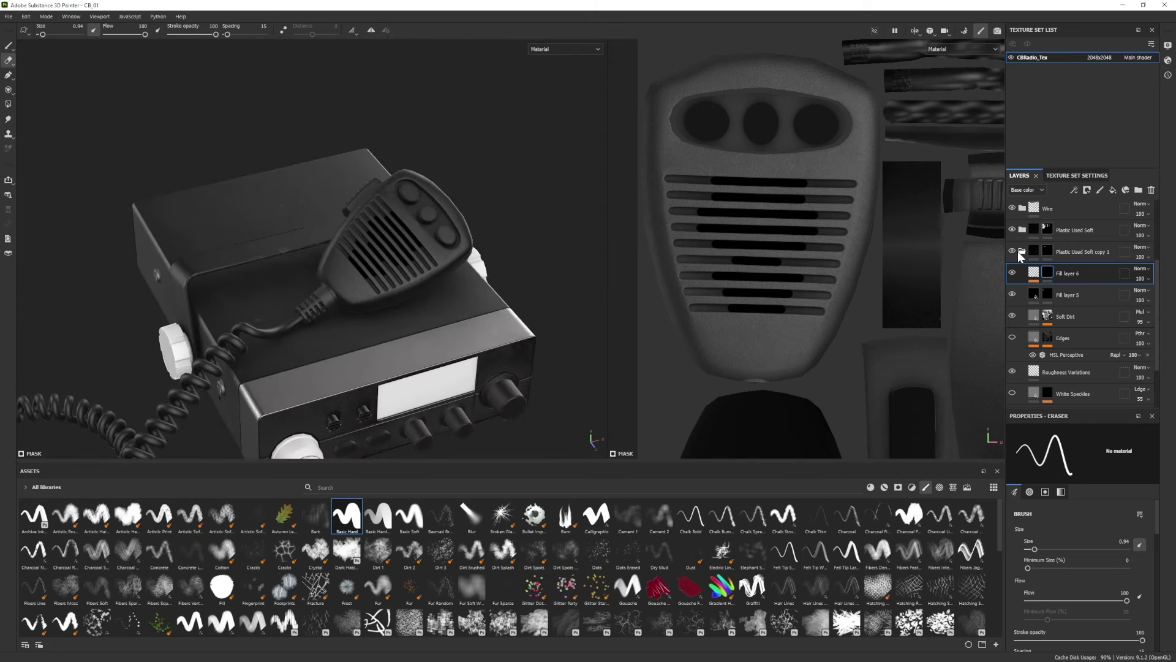
pyautogui.click(1022, 251)
pyautogui.keyDown('alt'); pyautogui.moveTo(353, 249); pyautogui.dragTo(294, 275); pyautogui.keyUp('alt')
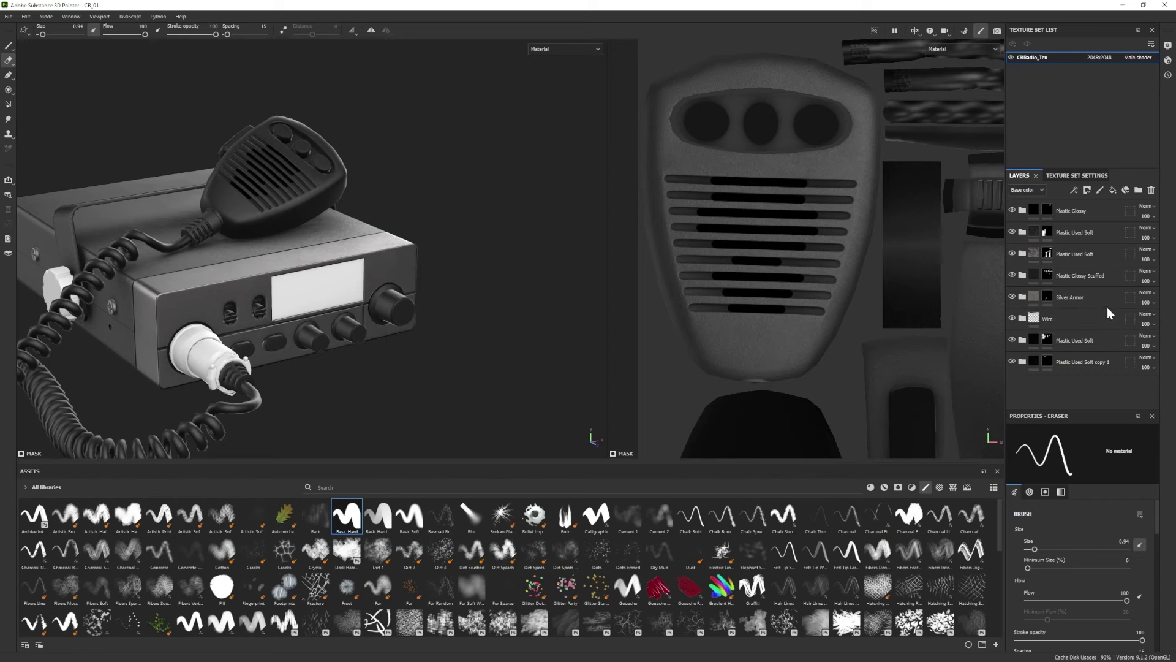
# Add a fill layer above Plastic Glossy with dark grey base colour 3E3E3E, metallic 1 and roughness about 0.1.
pyautogui.click(1077, 211)
pyautogui.click(1112, 190)
pyautogui.click(1078, 595)
pyautogui.moveTo(800, 480); pyautogui.dragTo(777, 469)
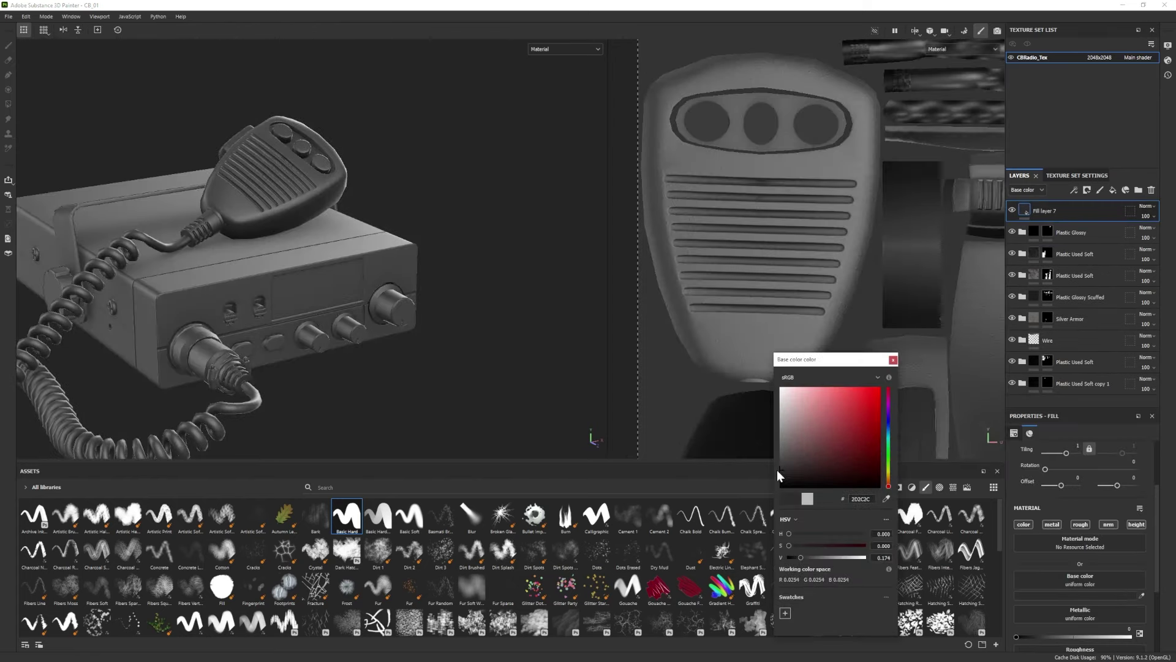
pyautogui.keyDown('alt'); pyautogui.moveTo(431, 392); pyautogui.dragTo(401, 371); pyautogui.keyUp('alt')
pyautogui.scroll(-3, 1056, 534)
pyautogui.moveTo(1057, 529); pyautogui.dragTo(1133, 528)
pyautogui.moveTo(784, 475); pyautogui.dragTo(775, 464)
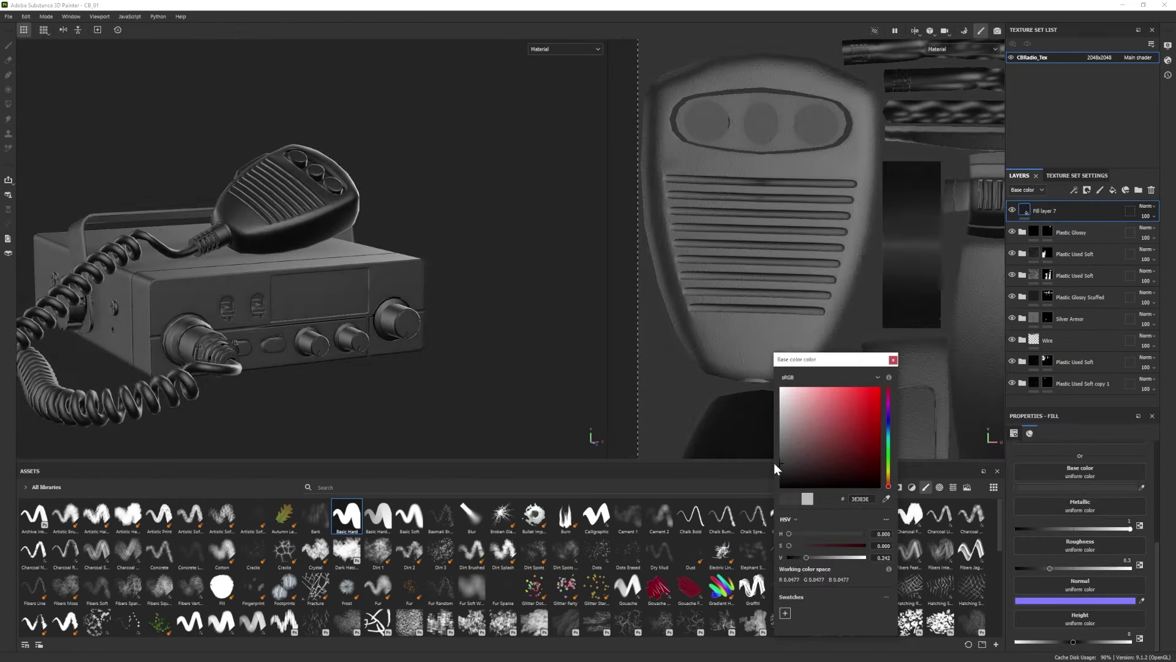
pyautogui.moveTo(1050, 568); pyautogui.dragTo(1043, 567)
# Add a black mask to the dark grey fill layer and polygon-fill the radio's front display in it.
pyautogui.rightClick(1058, 207)
pyautogui.click(1073, 222)
pyautogui.click(9, 104)
pyautogui.click(320, 296)
pyautogui.click(9, 46)
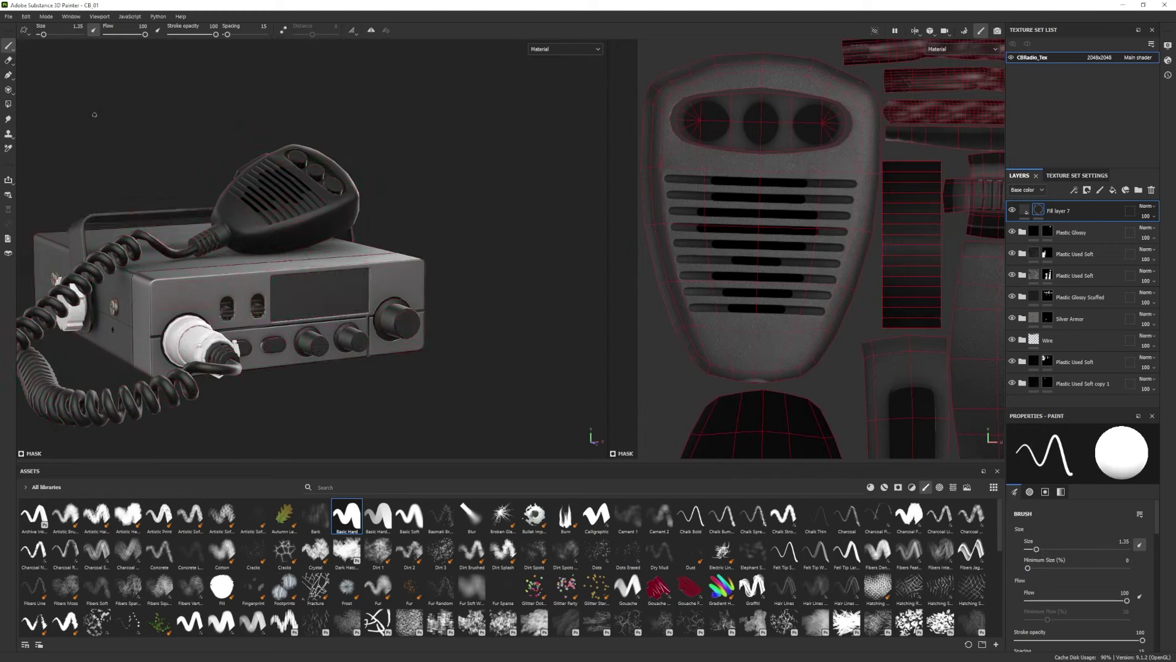
pyautogui.moveTo(490, 392)
pyautogui.keyDown('alt'); pyautogui.mouseDown()
pyautogui.moveTo(431, 368)
pyautogui.moveTo(448, 366)
pyautogui.mouseUp(); pyautogui.keyUp('alt')
# Lower the display layer's metallic to about 0.08 and roughness to about 0.06, and darken its base colour.
pyautogui.click(1024, 210)
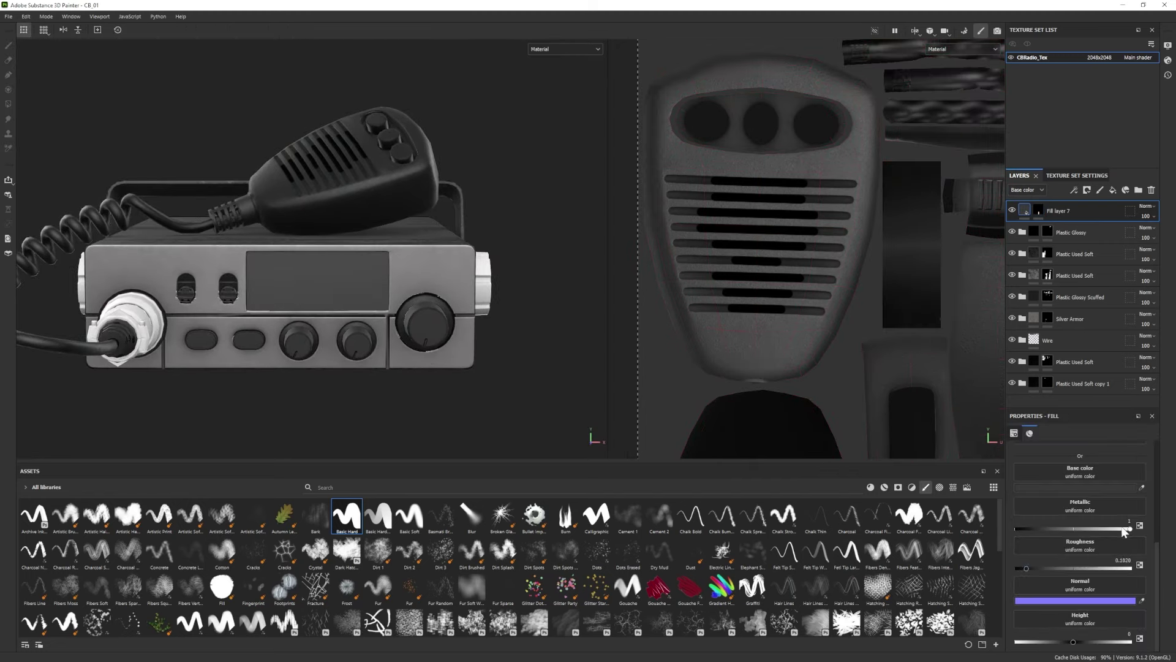
pyautogui.moveTo(1125, 531); pyautogui.dragTo(1041, 529)
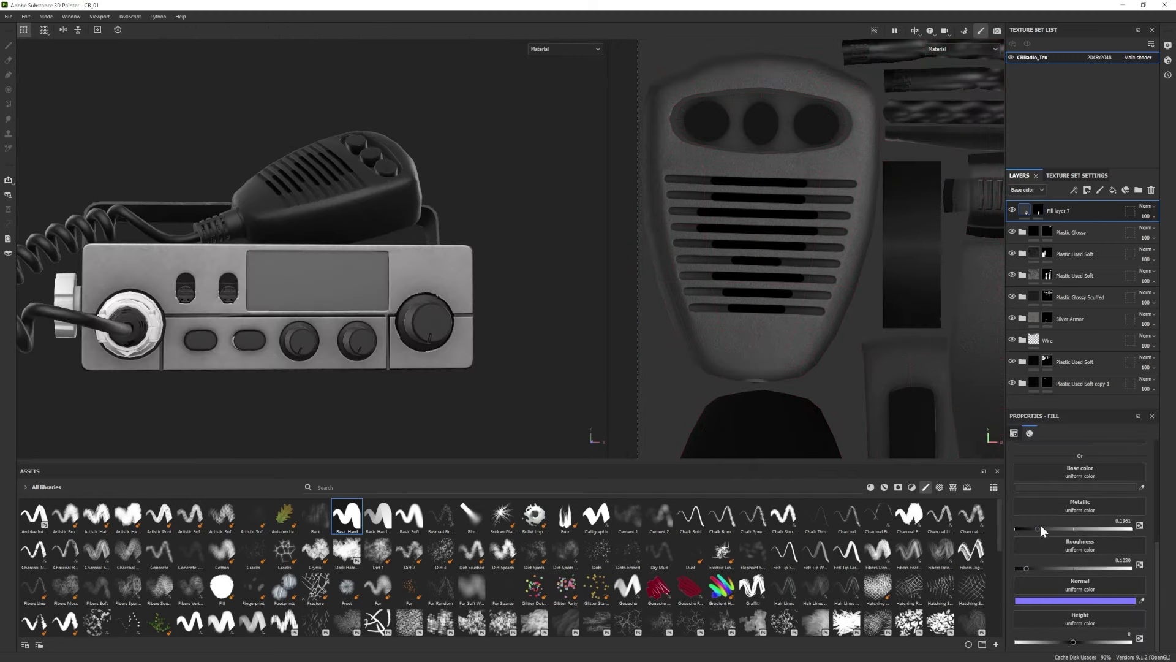
pyautogui.click(1076, 487)
pyautogui.moveTo(781, 465)
pyautogui.mouseDown()
pyautogui.moveTo(780, 455)
pyautogui.moveTo(773, 473)
pyautogui.mouseUp()
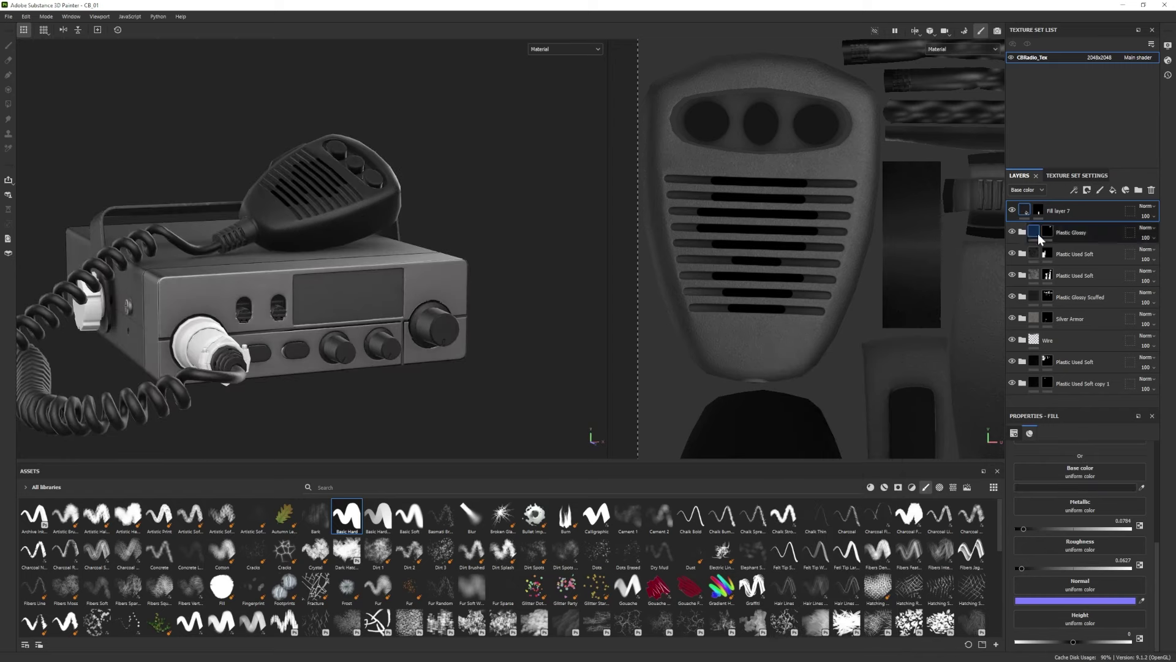
# Add another fill layer at the top of the stack and add an opacity channel to the texture set.
pyautogui.click(1113, 190)
pyautogui.click(1051, 488)
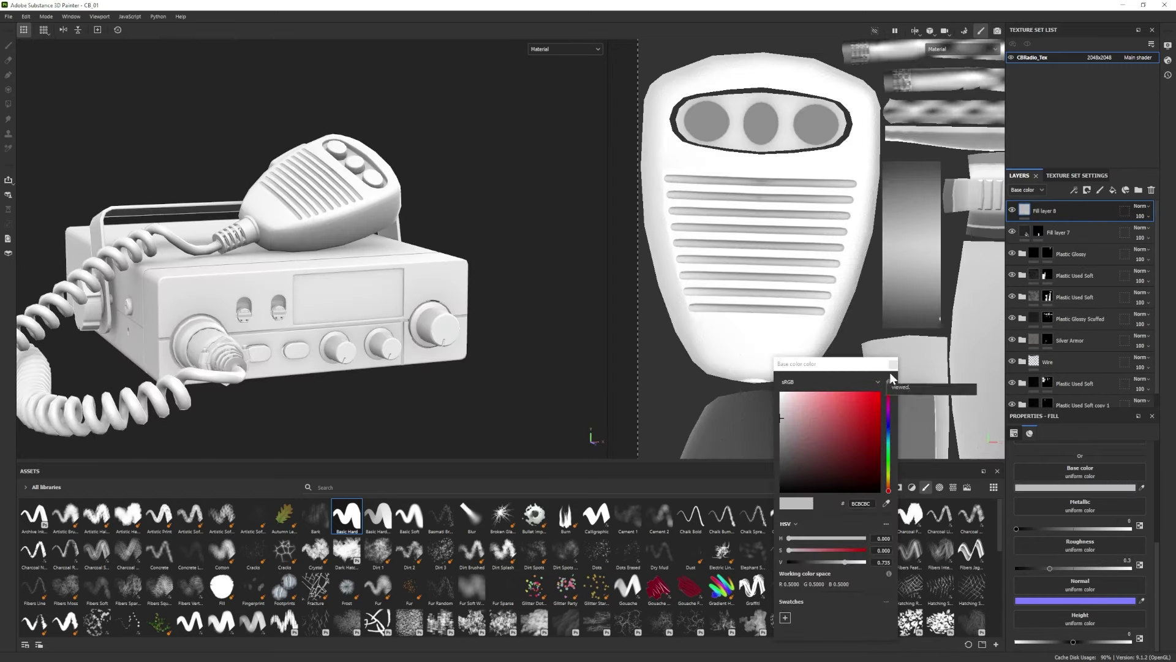
pyautogui.click(892, 362)
pyautogui.scroll(2, 1053, 479)
pyautogui.click(1076, 176)
pyautogui.click(1139, 318)
pyautogui.click(1137, 361)
pyautogui.click(1018, 176)
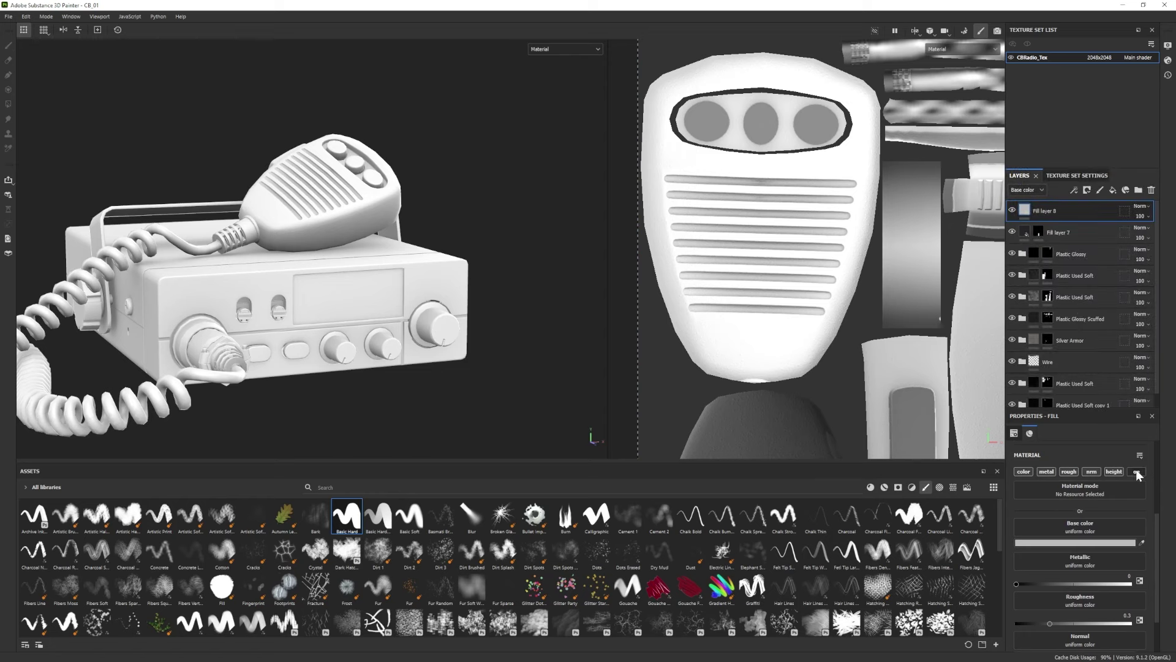
# Leave only the opacity channel active on the new fill layer and reduce its opacity value to just under half.
pyautogui.click(1136, 472)
pyautogui.click(1024, 471)
pyautogui.click(1043, 472)
pyautogui.click(1068, 472)
pyautogui.click(1091, 471)
pyautogui.click(1113, 472)
pyautogui.moveTo(1083, 550); pyautogui.dragTo(1067, 550)
# Add a black mask to the opacity layer and quad-fill the larger window on the display's right half.
pyautogui.rightClick(1061, 215)
pyautogui.click(1078, 235)
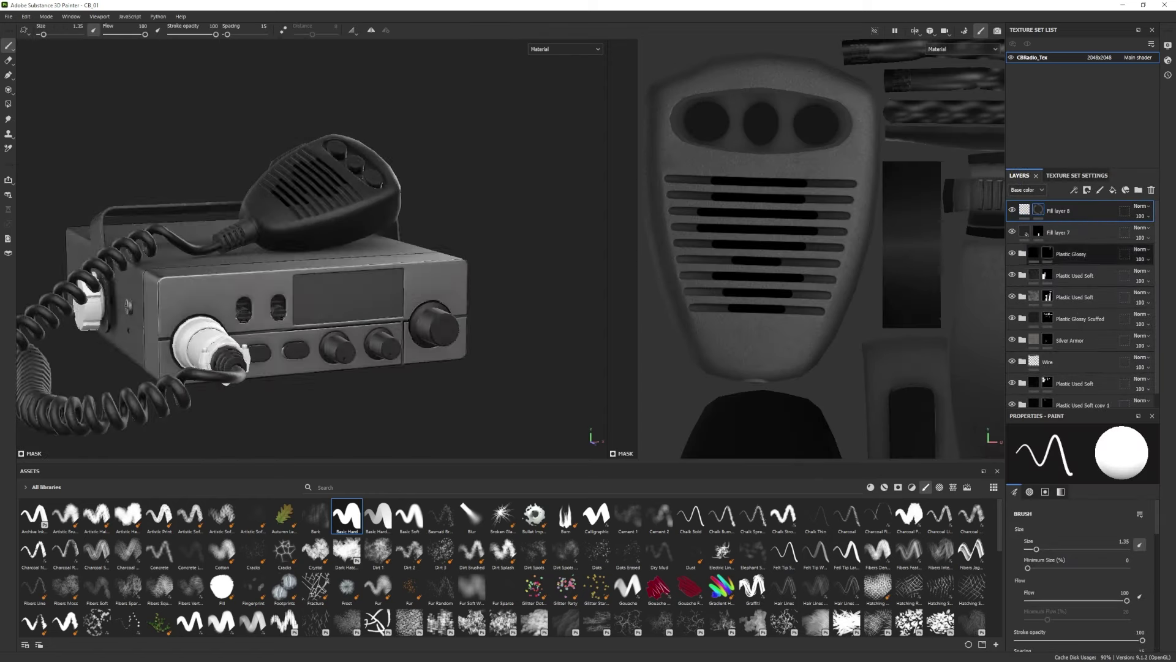
pyautogui.keyDown('alt'); pyautogui.keyDown('shift'); pyautogui.moveTo(422, 318); pyautogui.dragTo(367, 294); pyautogui.keyUp('shift'); pyautogui.keyUp('alt')
pyautogui.click(9, 104)
pyautogui.click(1053, 432)
pyautogui.scroll(2, 392, 276)
pyautogui.moveTo(436, 273); pyautogui.dragTo(380, 284)
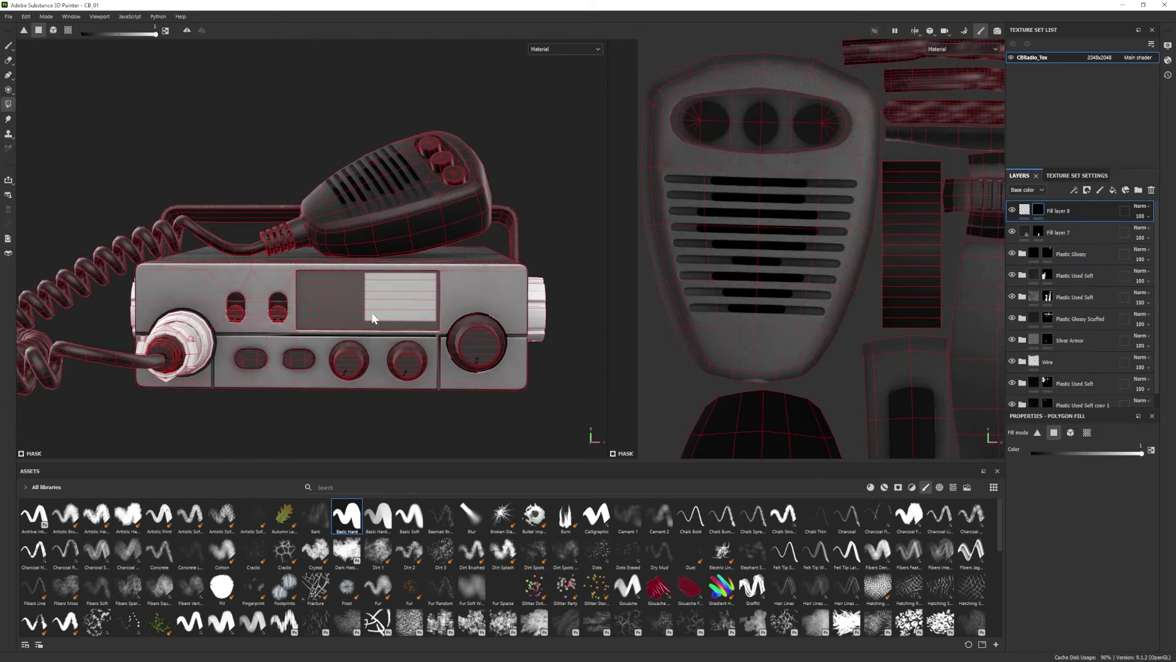
pyautogui.click(8, 46)
# Paint four small rectangles in an ascending diagonal row on the display's left half in the opacity layer's mask.
pyautogui.moveTo(294, 233)
pyautogui.keyDown('alt'); pyautogui.mouseDown()
pyautogui.moveTo(368, 264)
pyautogui.moveTo(300, 245)
pyautogui.mouseUp(); pyautogui.keyUp('alt')
pyautogui.keyDown('alt'); pyautogui.moveTo(300, 245); pyautogui.dragTo(416, 245, button='right'); pyautogui.keyUp('alt')
pyautogui.keyDown('alt'); pyautogui.moveTo(306, 232); pyautogui.dragTo(329, 243, button='middle'); pyautogui.keyUp('alt')
pyautogui.keyDown('alt'); pyautogui.moveTo(184, 202); pyautogui.dragTo(51, 190, button='right'); pyautogui.keyUp('alt')
pyautogui.moveTo(202, 214)
pyautogui.keyDown('alt'); pyautogui.mouseDown()
pyautogui.moveTo(282, 251)
pyautogui.moveTo(214, 227)
pyautogui.mouseUp(); pyautogui.keyUp('alt')
pyautogui.keyDown('alt'); pyautogui.moveTo(245, 245); pyautogui.dragTo(392, 245, button='right'); pyautogui.keyUp('alt')
pyautogui.keyDown('alt'); pyautogui.moveTo(368, 245); pyautogui.dragTo(368, 252, button='middle'); pyautogui.keyUp('alt')
pyautogui.keyDown('alt'); pyautogui.moveTo(870, 257); pyautogui.dragTo(741, 245, button='right'); pyautogui.keyUp('alt')
pyautogui.keyDown('alt'); pyautogui.moveTo(796, 343); pyautogui.dragTo(858, 349, button='right'); pyautogui.keyUp('alt')
pyautogui.keyDown('alt'); pyautogui.moveTo(888, 392); pyautogui.dragTo(853, 312, button='middle'); pyautogui.keyUp('alt')
pyautogui.keyDown('alt'); pyautogui.moveTo(852, 312); pyautogui.dragTo(796, 306); pyautogui.keyUp('alt')
pyautogui.keyDown('alt'); pyautogui.moveTo(918, 343); pyautogui.dragTo(753, 294, button='middle'); pyautogui.keyUp('alt')
pyautogui.keyDown('alt'); pyautogui.moveTo(753, 294); pyautogui.dragTo(857, 306, button='right'); pyautogui.keyUp('alt')
pyautogui.keyDown('alt'); pyautogui.moveTo(723, 331); pyautogui.dragTo(765, 343, button='right'); pyautogui.keyUp('alt')
# Erase the overpainted edges of the small display rectangles in the mask with a fine eraser, and inspect the display.
pyautogui.press('e')
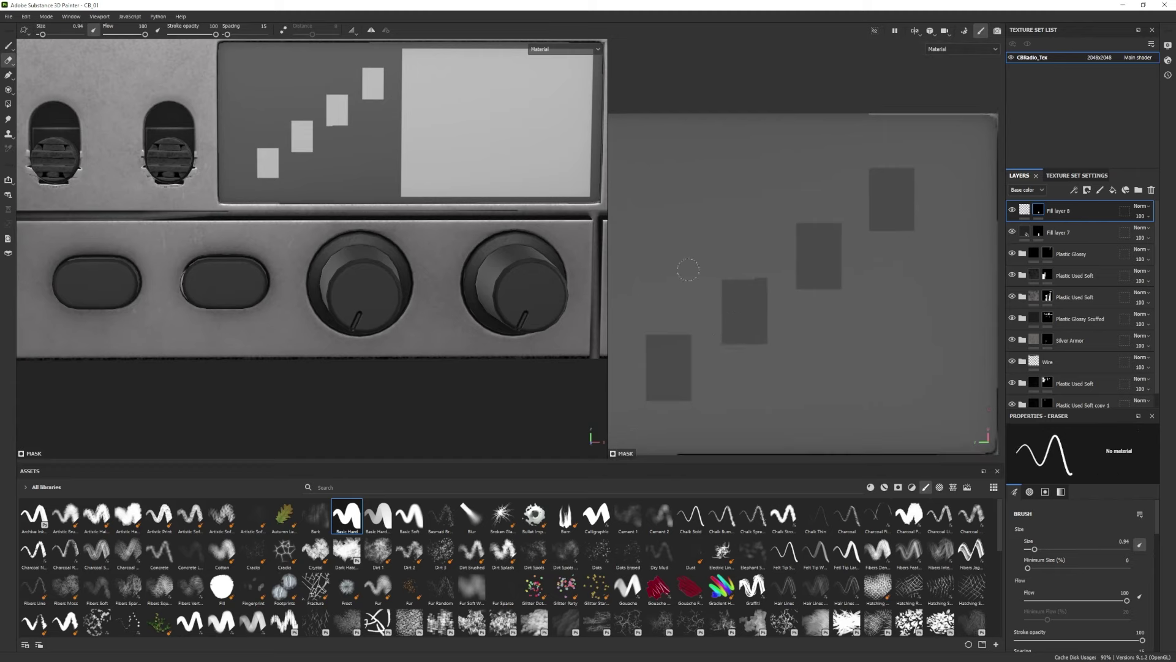
pyautogui.keyDown('ctrl'); pyautogui.keyDown('shift'); pyautogui.click(768, 278); pyautogui.keyUp('shift'); pyautogui.keyUp('ctrl')
pyautogui.keyDown('alt'); pyautogui.moveTo(270, 245); pyautogui.dragTo(356, 269); pyautogui.keyUp('alt')
pyautogui.keyDown('alt'); pyautogui.moveTo(355, 269); pyautogui.dragTo(276, 263, button='right'); pyautogui.keyUp('alt')
pyautogui.keyDown('alt'); pyautogui.moveTo(275, 263); pyautogui.dragTo(282, 276); pyautogui.keyUp('alt')
pyautogui.keyDown('alt'); pyautogui.moveTo(281, 276); pyautogui.dragTo(339, 260, button='middle'); pyautogui.keyUp('alt')
pyautogui.keyDown('alt'); pyautogui.moveTo(340, 261); pyautogui.dragTo(374, 279); pyautogui.keyUp('alt')
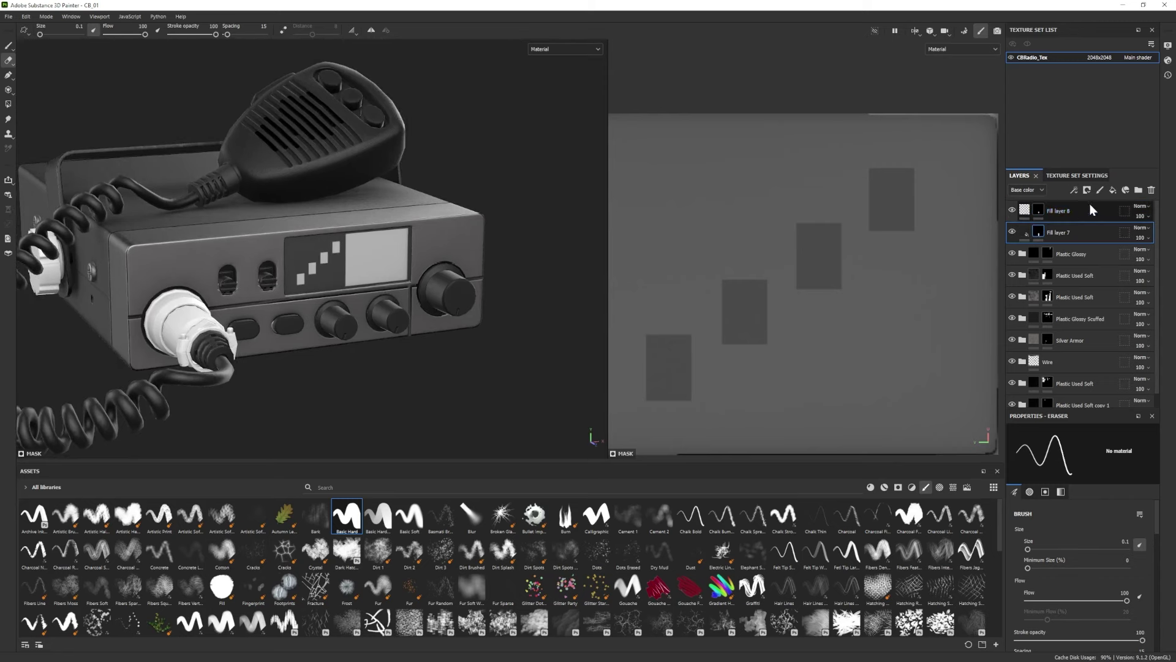
# Add a fill layer on top with a black mask and polygon-fill the panel behind the display in the UV view.
pyautogui.click(1112, 190)
pyautogui.rightClick(1045, 209)
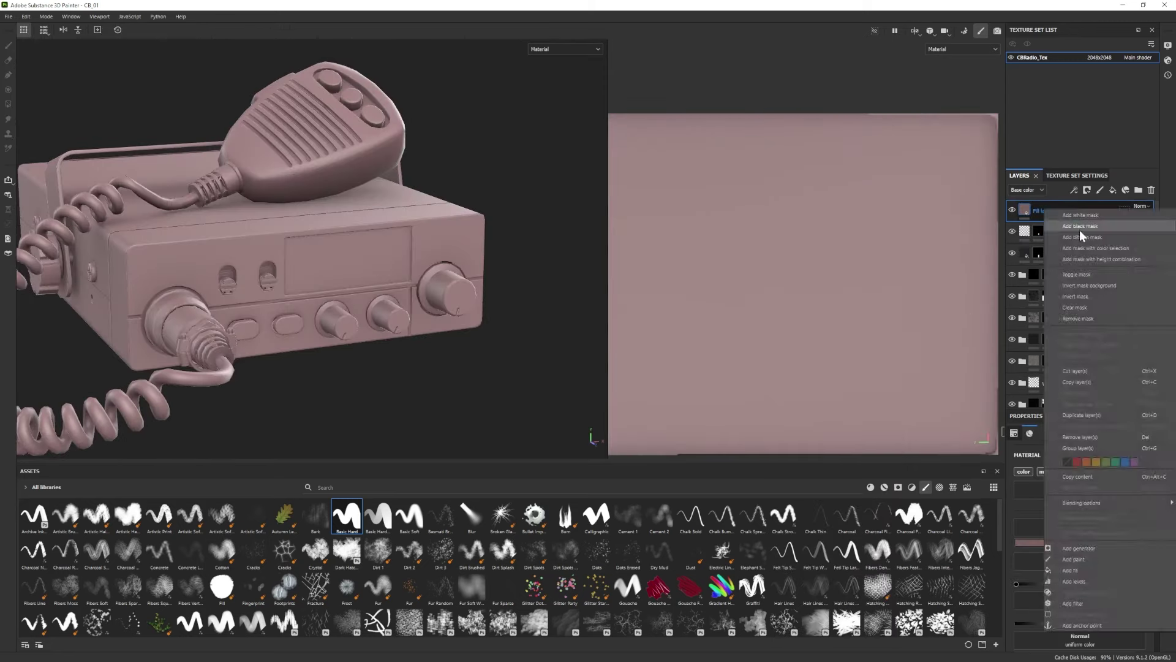
pyautogui.click(1076, 227)
pyautogui.scroll(-8, 864, 306)
pyautogui.click(725, 287)
pyautogui.click(9, 45)
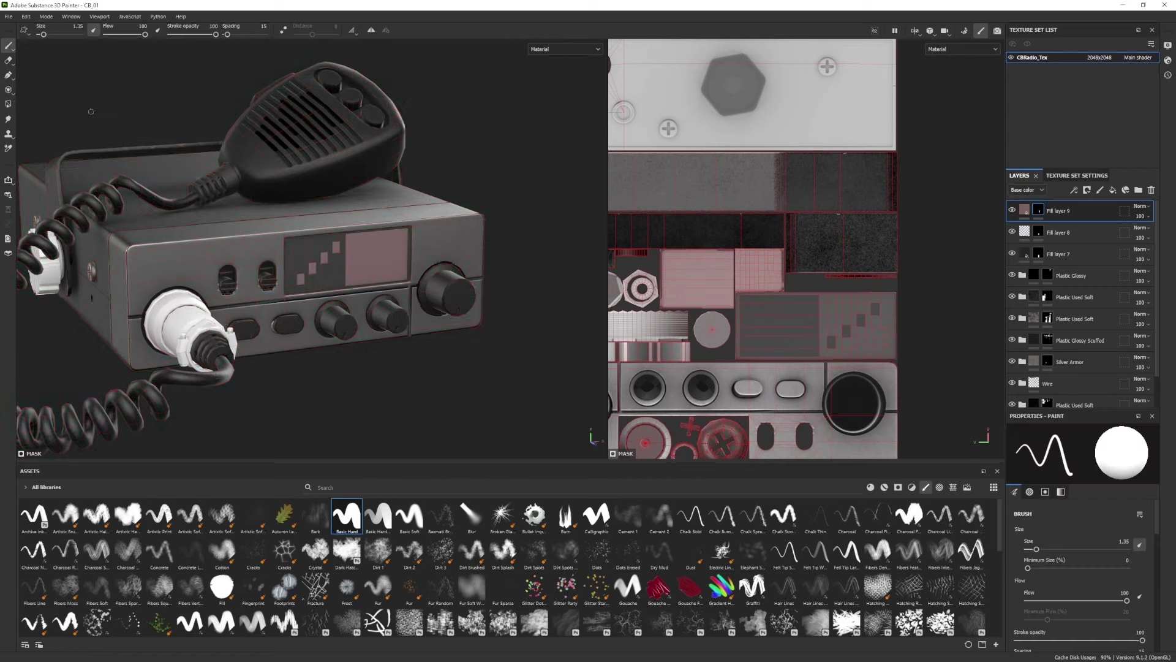
pyautogui.keyDown('alt'); pyautogui.moveTo(92, 110); pyautogui.dragTo(103, 102); pyautogui.keyUp('alt')
# Set the base colour of the display's back panel layer to grey 545454.
pyautogui.click(1025, 210)
pyautogui.click(1108, 543)
pyautogui.moveTo(781, 462); pyautogui.dragTo(778, 468)
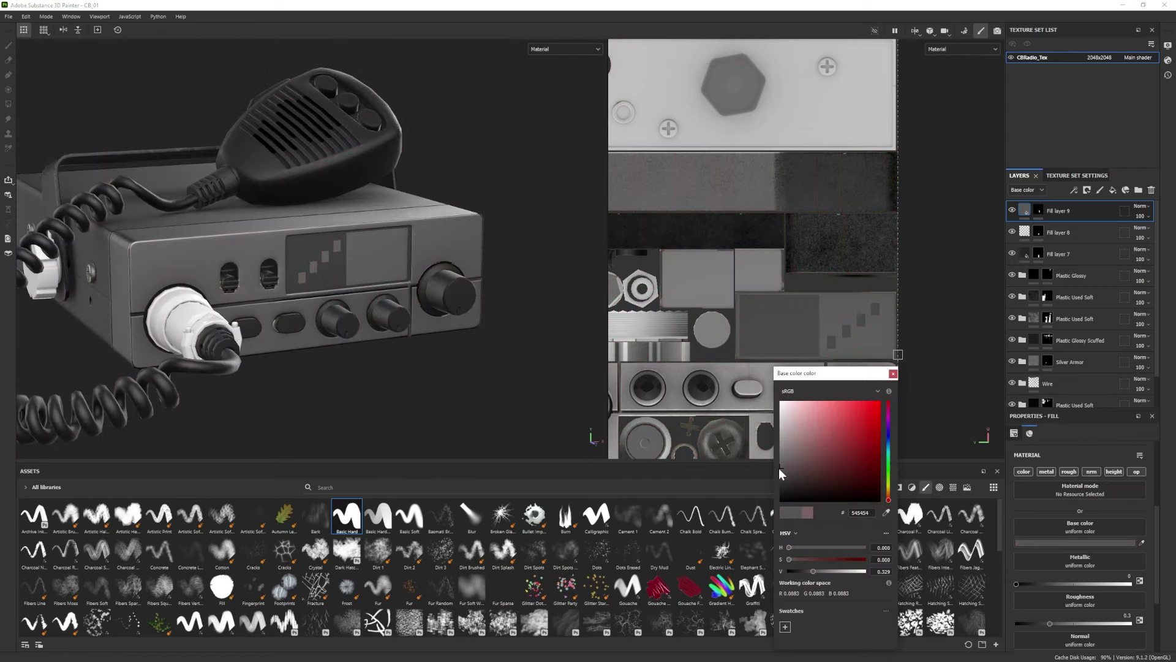
# Add a light fill layer at the top of the stack and give it a black mask.
pyautogui.click(1113, 190)
pyautogui.rightClick(1047, 209)
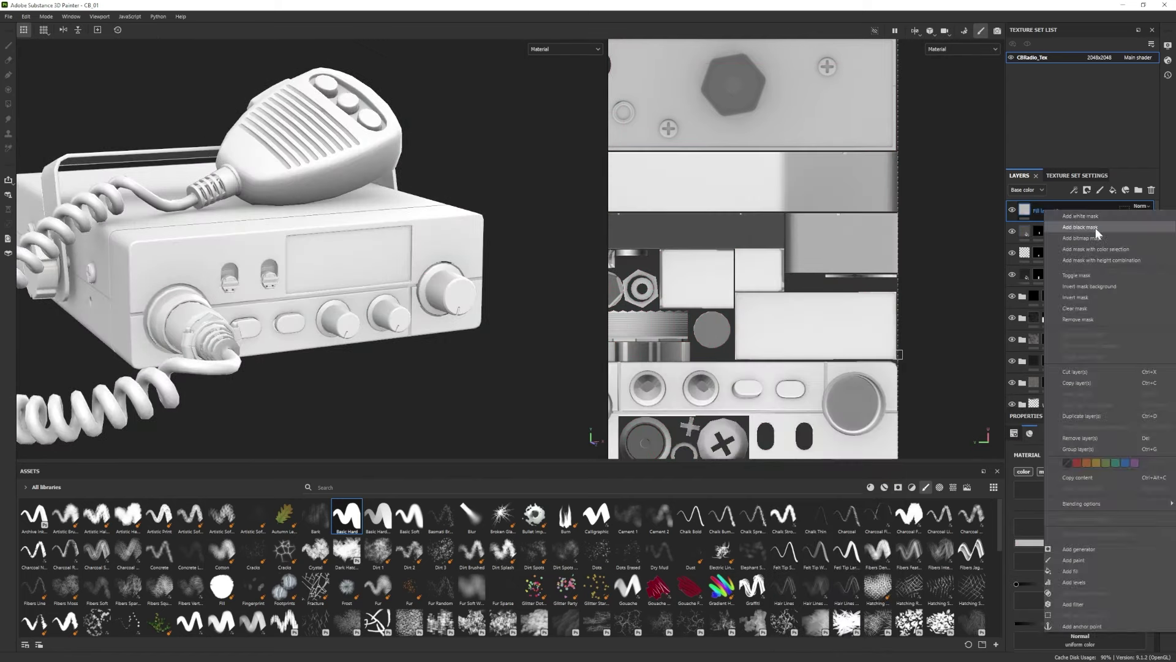
pyautogui.click(1095, 227)
# Import the image 88.png as an alpha resource.
pyautogui.moveTo(1175, 575); pyautogui.dragTo(657, 579)
pyautogui.click(704, 242)
pyautogui.click(711, 254)
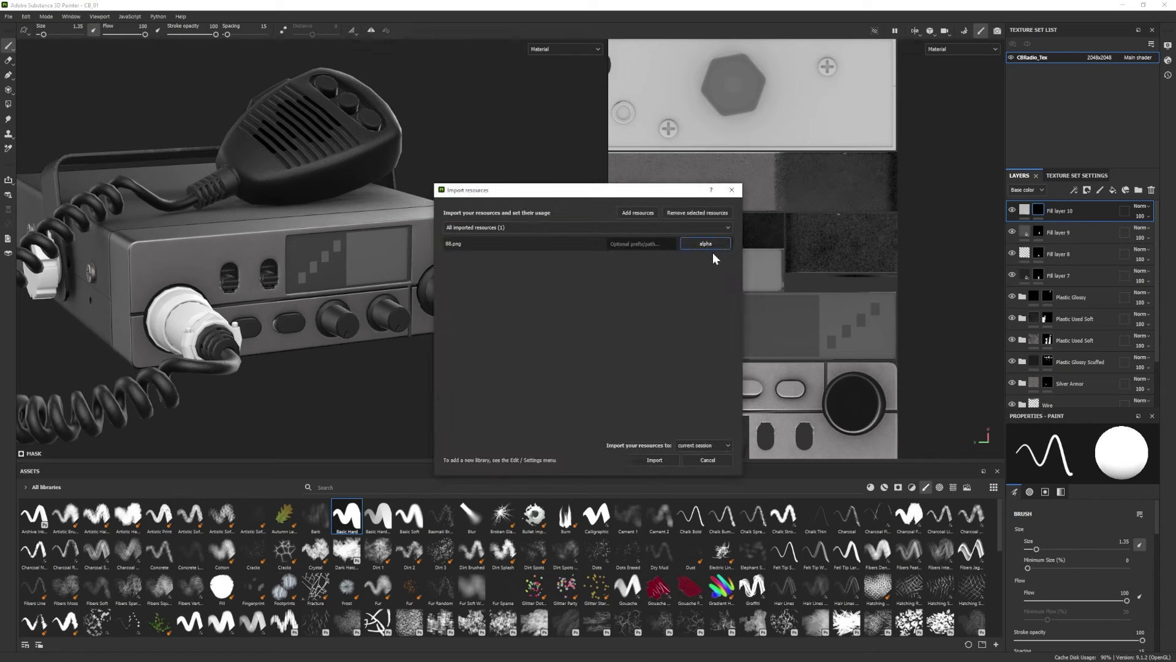
pyautogui.click(705, 445)
pyautogui.click(705, 457)
pyautogui.click(652, 461)
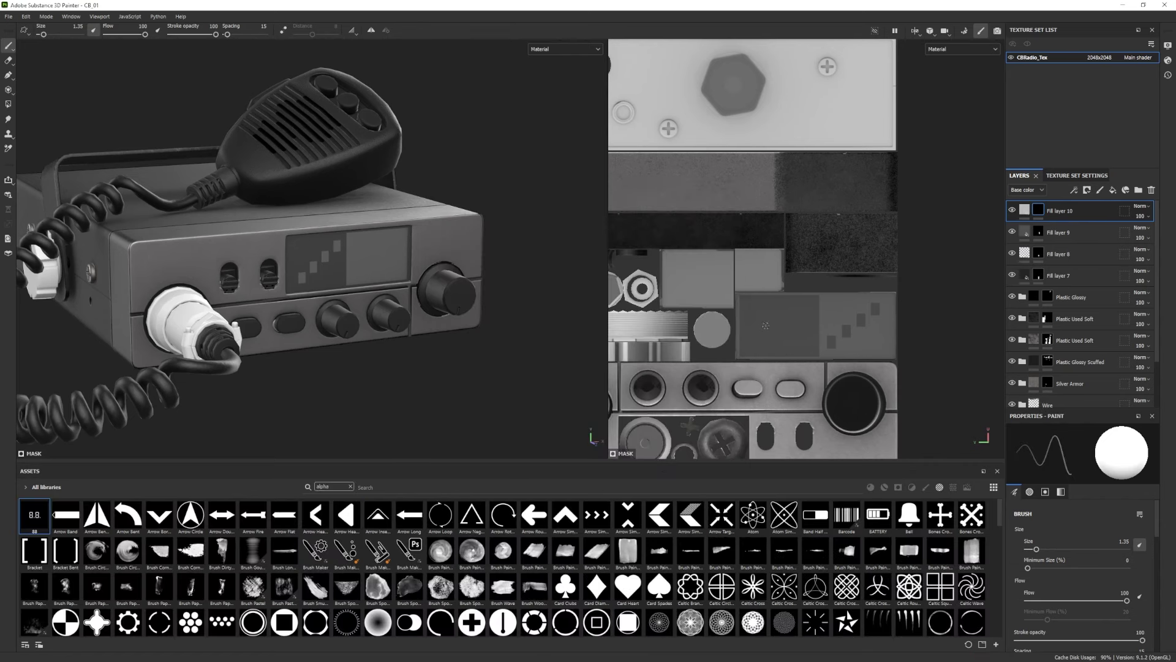
# Enlarge the brush with the 88 alpha to a size of about 36.8 and set its angle to 270.
pyautogui.keyDown('ctrl'); pyautogui.moveTo(765, 325); pyautogui.dragTo(779, 329, button='right'); pyautogui.keyUp('ctrl')
pyautogui.scroll(-3, 1095, 572)
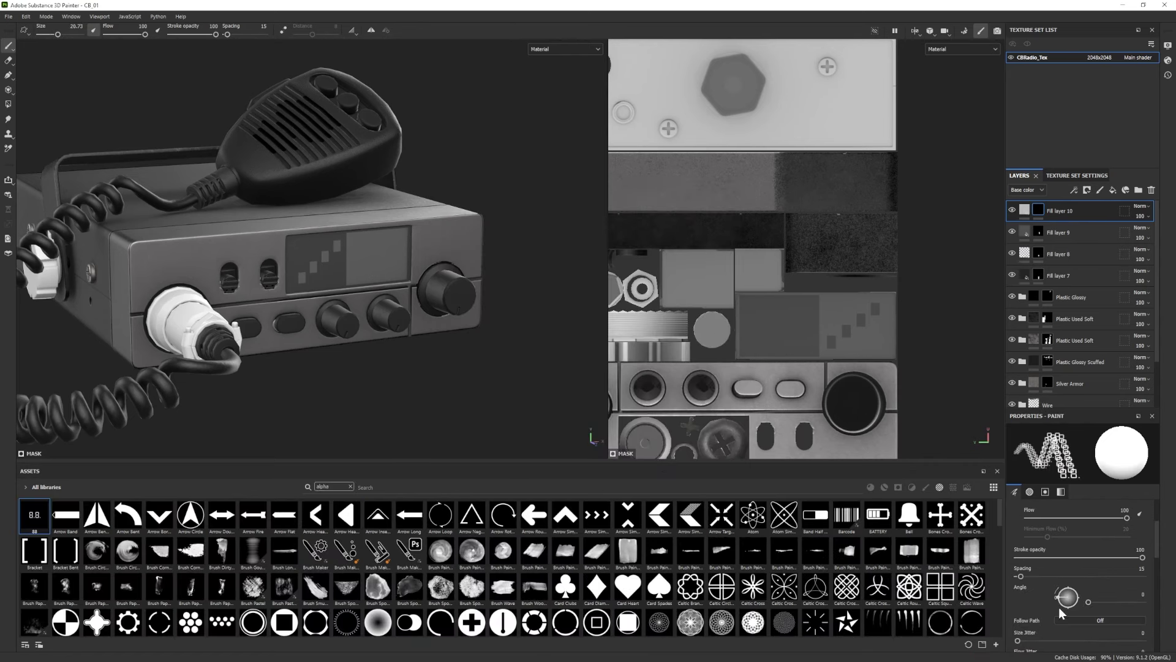
pyautogui.moveTo(1060, 605); pyautogui.dragTo(1069, 594)
pyautogui.keyDown('ctrl'); pyautogui.moveTo(683, 282); pyautogui.dragTo(695, 281, button='right'); pyautogui.keyUp('ctrl')
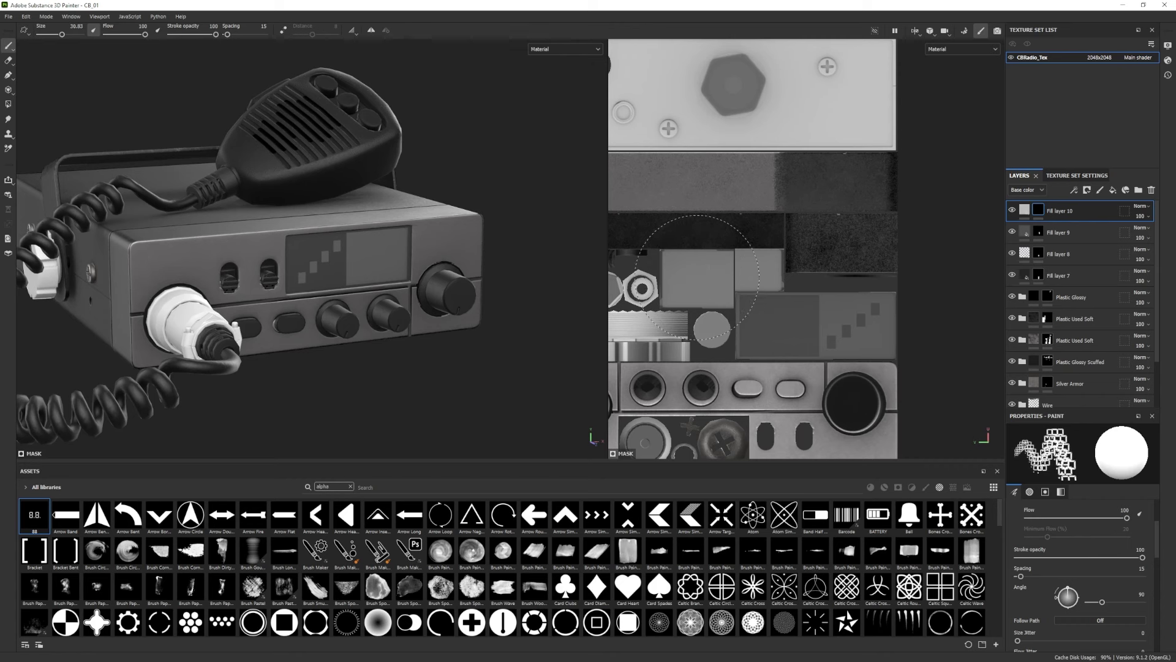
pyautogui.moveTo(1068, 593); pyautogui.dragTo(1068, 611)
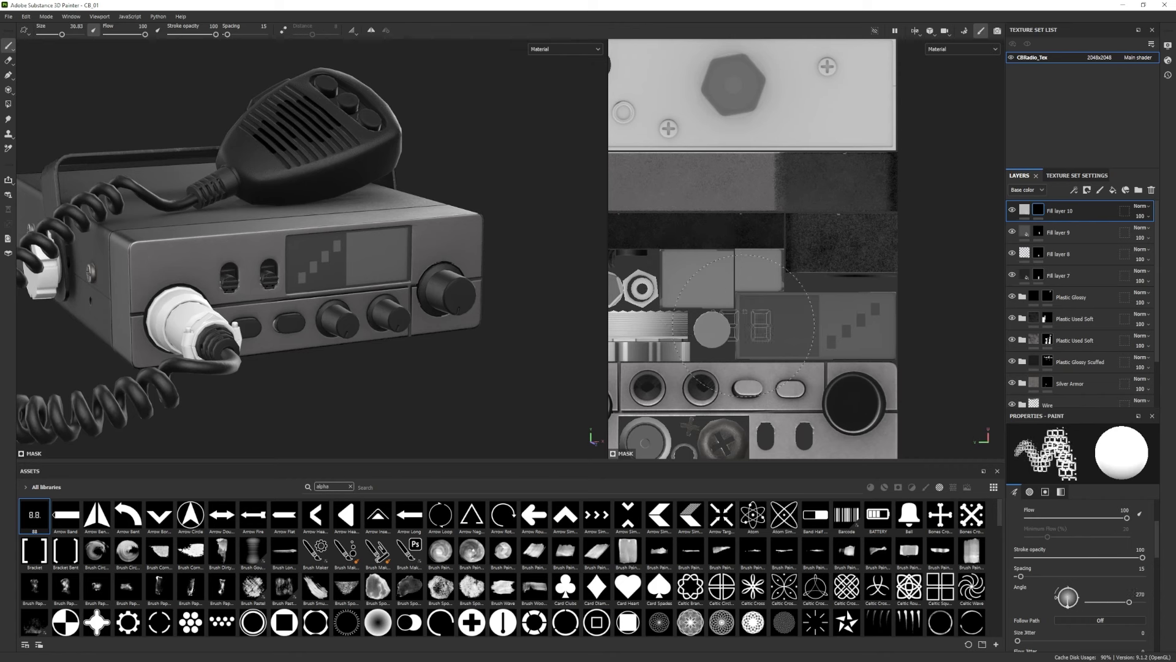
# Try stamping the 88 digits onto the display window in the UV view at several brush sizes and undo the trial stamps.
pyautogui.click(698, 280)
pyautogui.hotkey('ctrl', 'z')
pyautogui.keyDown('ctrl'); pyautogui.moveTo(698, 281); pyautogui.dragTo(702, 280, button='right'); pyautogui.keyUp('ctrl')
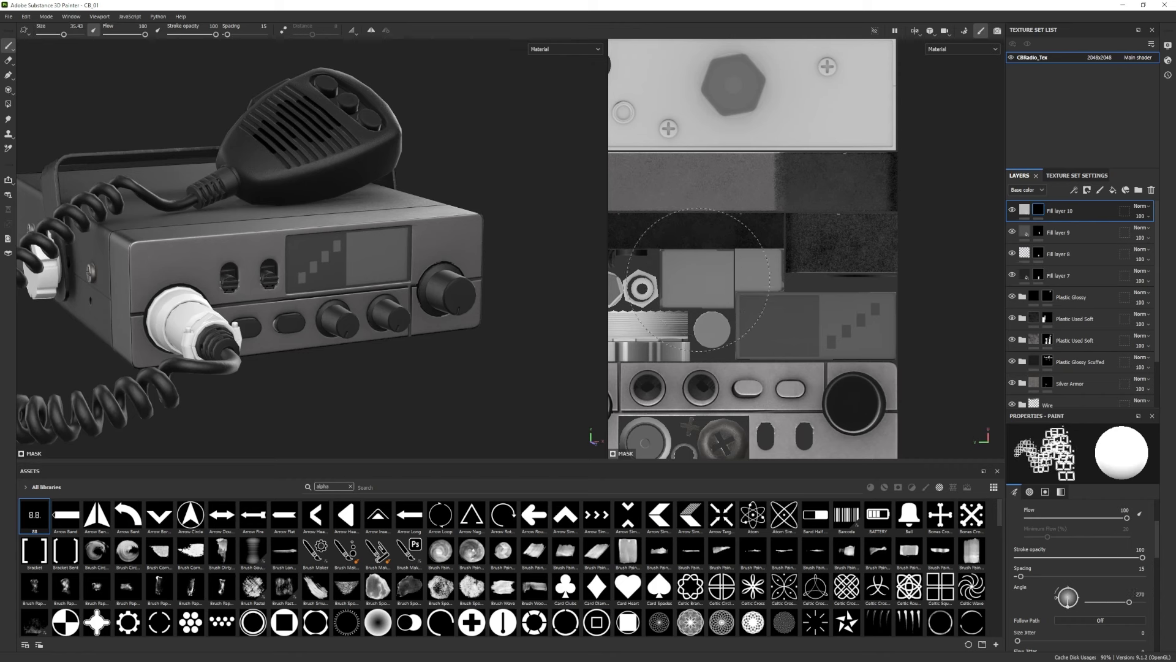
pyautogui.click(699, 280)
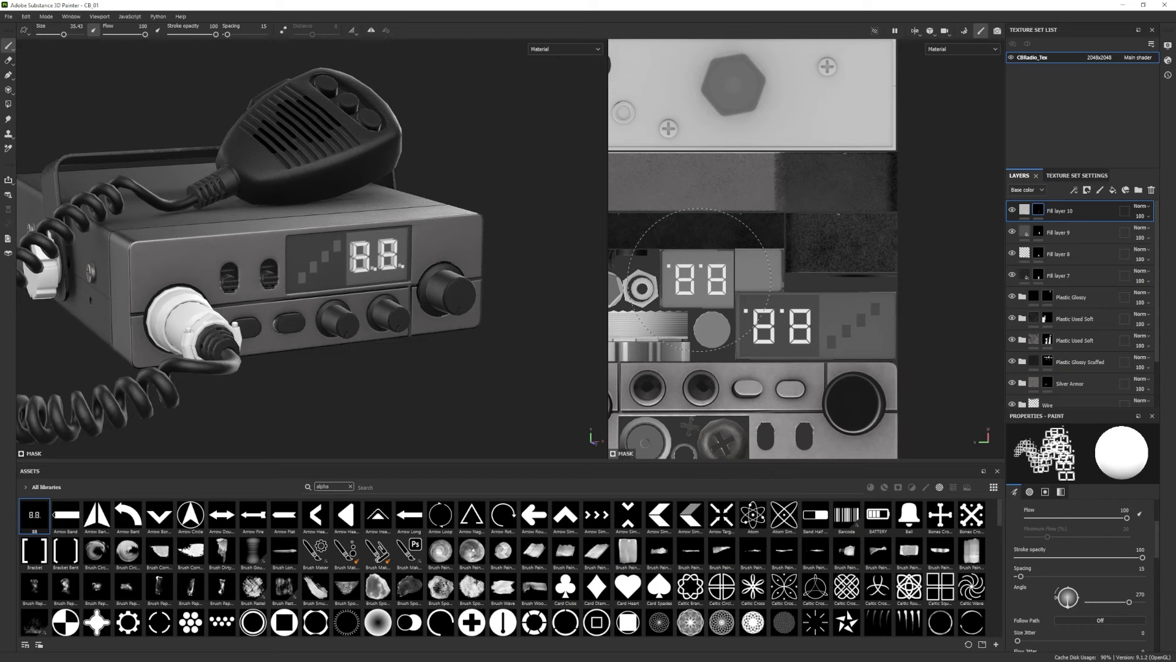
pyautogui.click(700, 279)
pyautogui.keyDown('alt'); pyautogui.moveTo(392, 343); pyautogui.dragTo(359, 317); pyautogui.keyUp('alt')
pyautogui.scroll(4, 359, 318)
pyautogui.hotkey('ctrl', 'z')
pyautogui.keyDown('ctrl'); pyautogui.moveTo(700, 279); pyautogui.dragTo(697, 279); pyautogui.keyUp('ctrl')
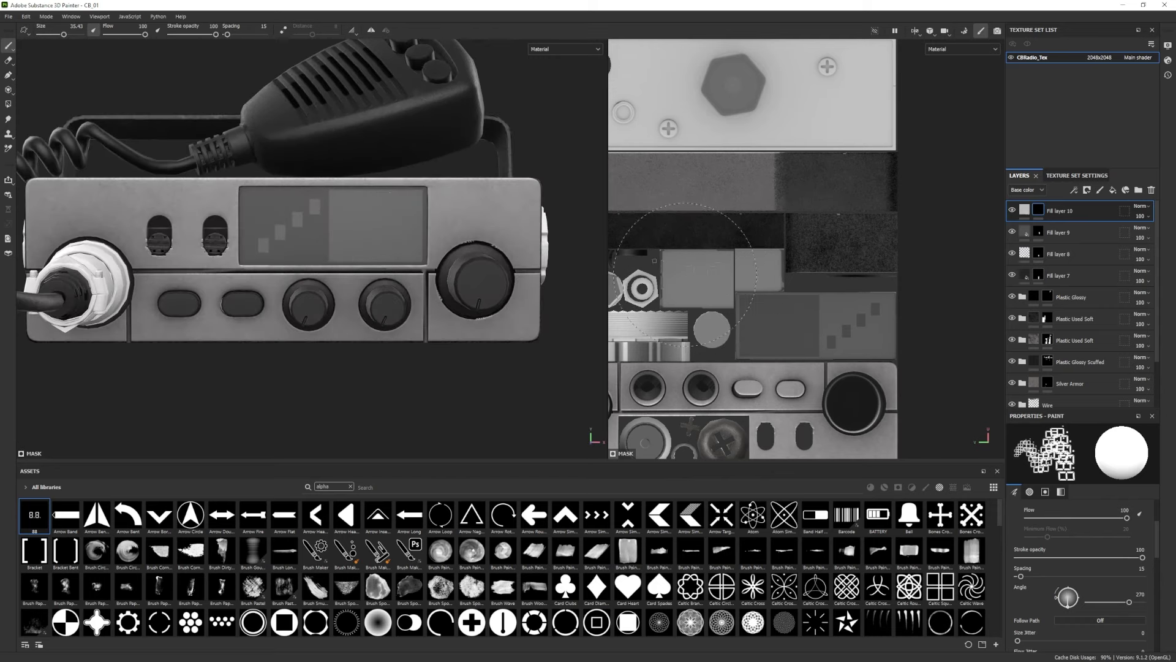
pyautogui.click(700, 278)
pyautogui.scroll(-3, 411, 355)
pyautogui.moveTo(343, 325)
pyautogui.keyDown('alt'); pyautogui.mouseDown()
pyautogui.moveTo(411, 355)
pyautogui.moveTo(331, 336)
pyautogui.mouseUp(); pyautogui.keyUp('alt')
pyautogui.hotkey('ctrl', 'z')
pyautogui.keyDown('ctrl'); pyautogui.moveTo(694, 278); pyautogui.dragTo(702, 278, button='right'); pyautogui.keyUp('ctrl')
pyautogui.click(701, 278)
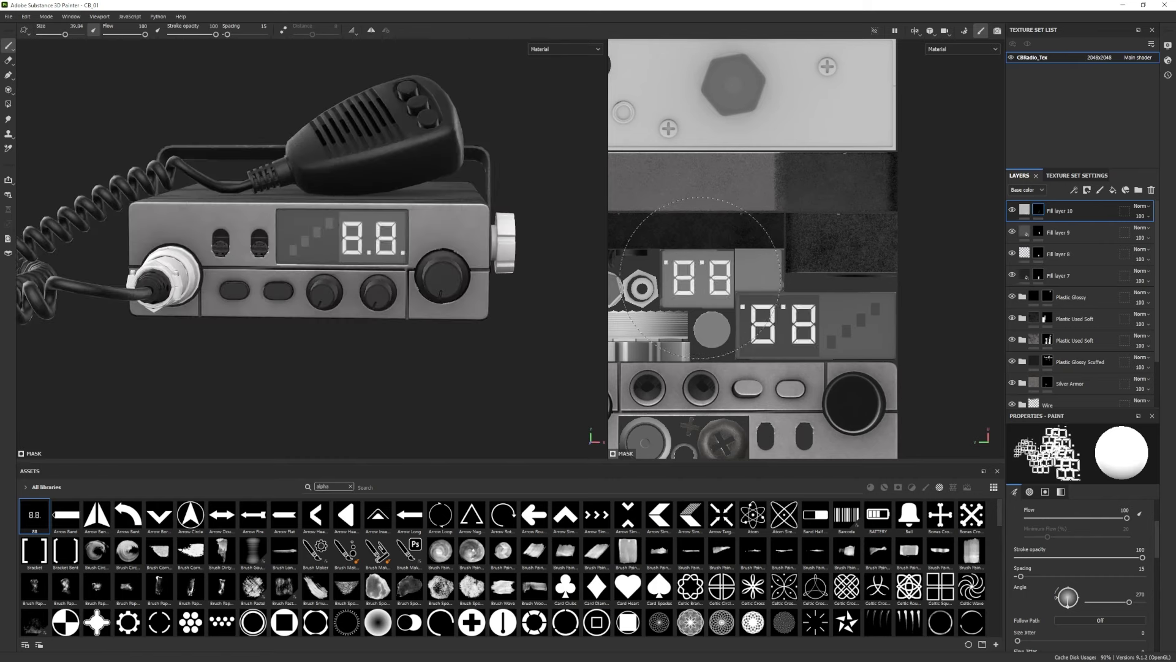
pyautogui.moveTo(416, 273)
pyautogui.keyDown('alt'); pyautogui.mouseDown()
pyautogui.moveTo(512, 286)
pyautogui.moveTo(449, 291)
pyautogui.mouseUp(); pyautogui.keyUp('alt')
pyautogui.hotkey('ctrl', 'z')
# Stamp the 88 digits on the display window at brush size about 37.8 and clear their duplicate from the front cover's UV island.
pyautogui.keyDown('ctrl'); pyautogui.moveTo(701, 276); pyautogui.dragTo(698, 276, button='right'); pyautogui.keyUp('ctrl')
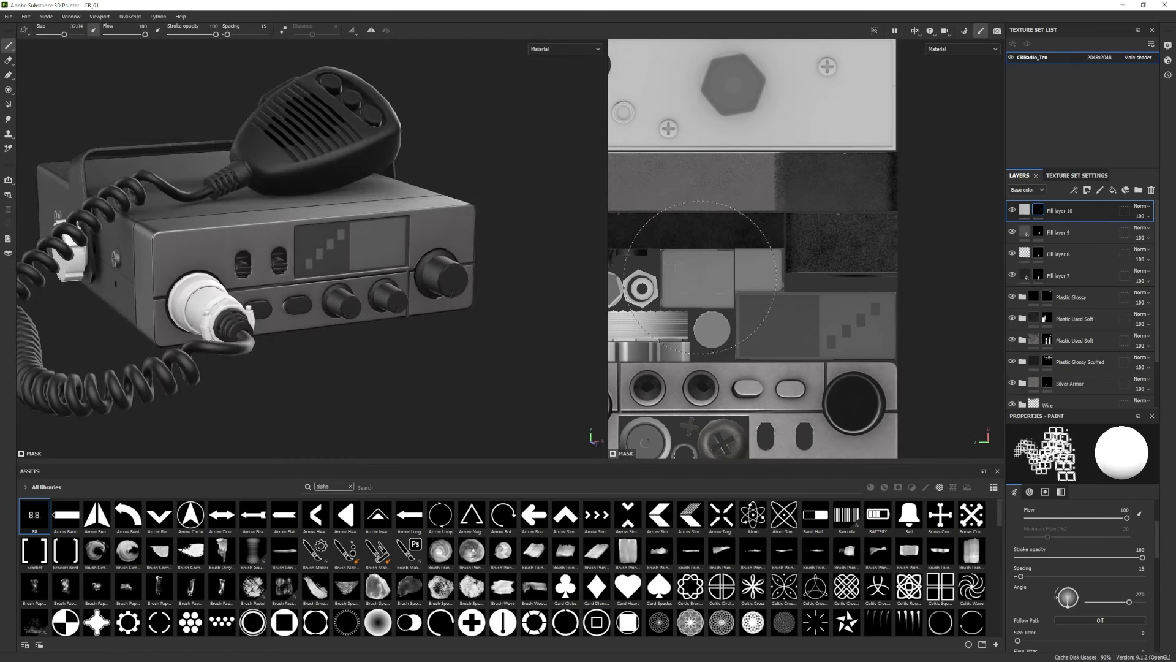
pyautogui.click(700, 278)
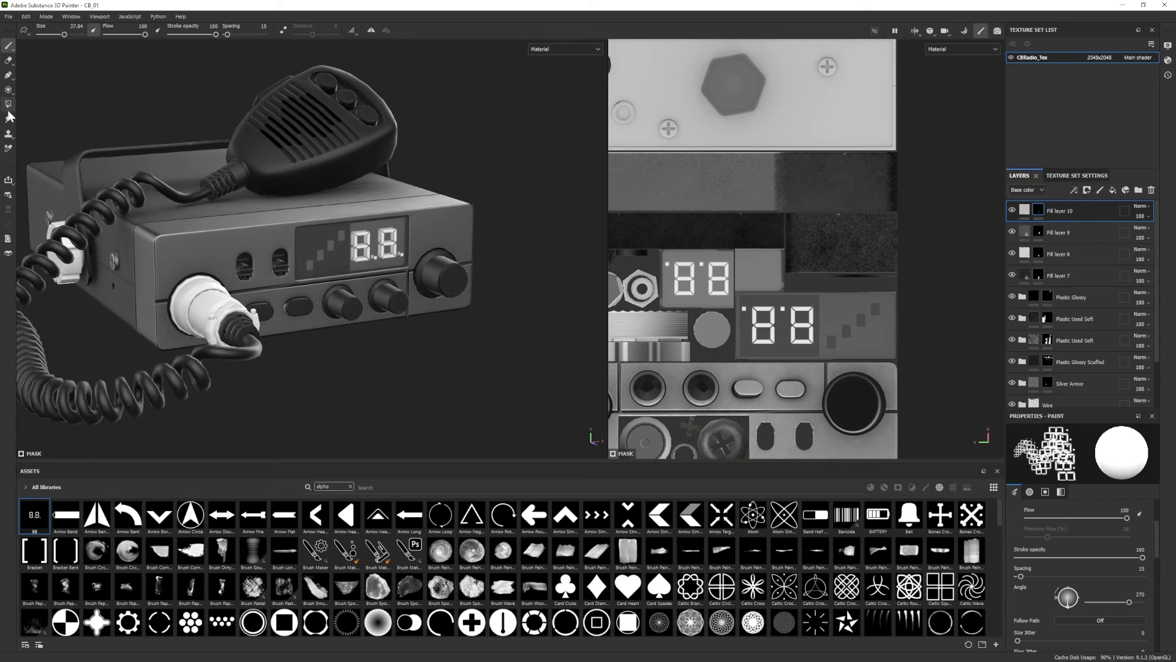
pyautogui.click(8, 106)
pyautogui.click(1084, 434)
pyautogui.click(386, 261)
pyautogui.click(8, 47)
# Darken the base colour of the digits layer to a duller grey.
pyautogui.moveTo(312, 270)
pyautogui.keyDown('alt'); pyautogui.mouseDown()
pyautogui.moveTo(417, 279)
pyautogui.moveTo(343, 272)
pyautogui.moveTo(393, 349)
pyautogui.moveTo(334, 312)
pyautogui.mouseUp(); pyautogui.keyUp('alt')
pyautogui.click(1025, 210)
pyautogui.click(1072, 544)
pyautogui.click(782, 439)
pyautogui.click(893, 373)
pyautogui.scroll(2, 330, 307)
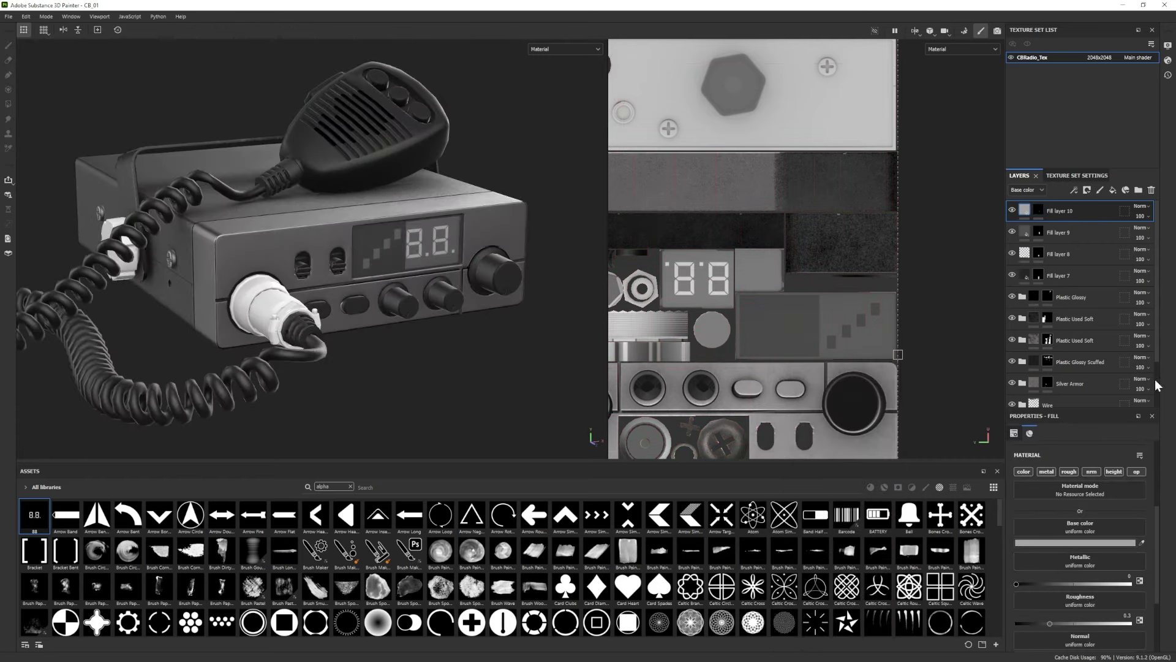
# Select the digits layer's mask, choose the solid square alpha and reduce the brush size to about 3.
pyautogui.click(1038, 209)
pyautogui.scroll(-10, 136, 603)
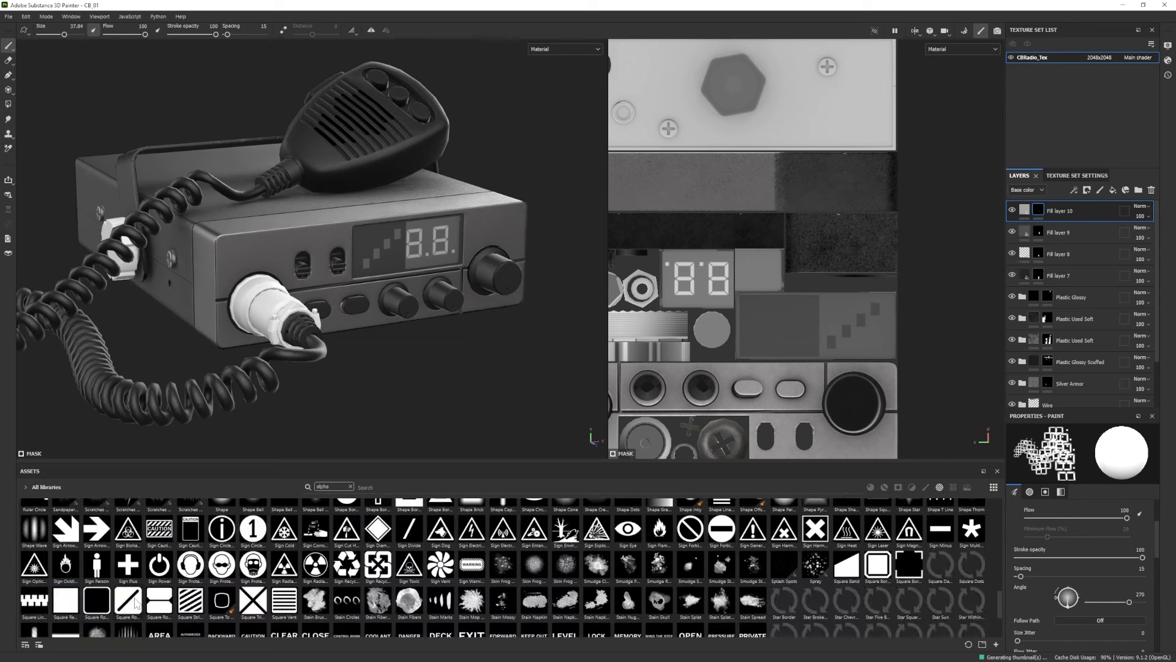
pyautogui.click(65, 600)
pyautogui.keyDown('ctrl'); pyautogui.moveTo(781, 327); pyautogui.dragTo(661, 323, button='right'); pyautogui.keyUp('ctrl')
pyautogui.keyDown('alt'); pyautogui.keyDown('shift'); pyautogui.moveTo(475, 355); pyautogui.dragTo(406, 343); pyautogui.keyUp('shift'); pyautogui.keyUp('alt')
pyautogui.scroll(2, 399, 285)
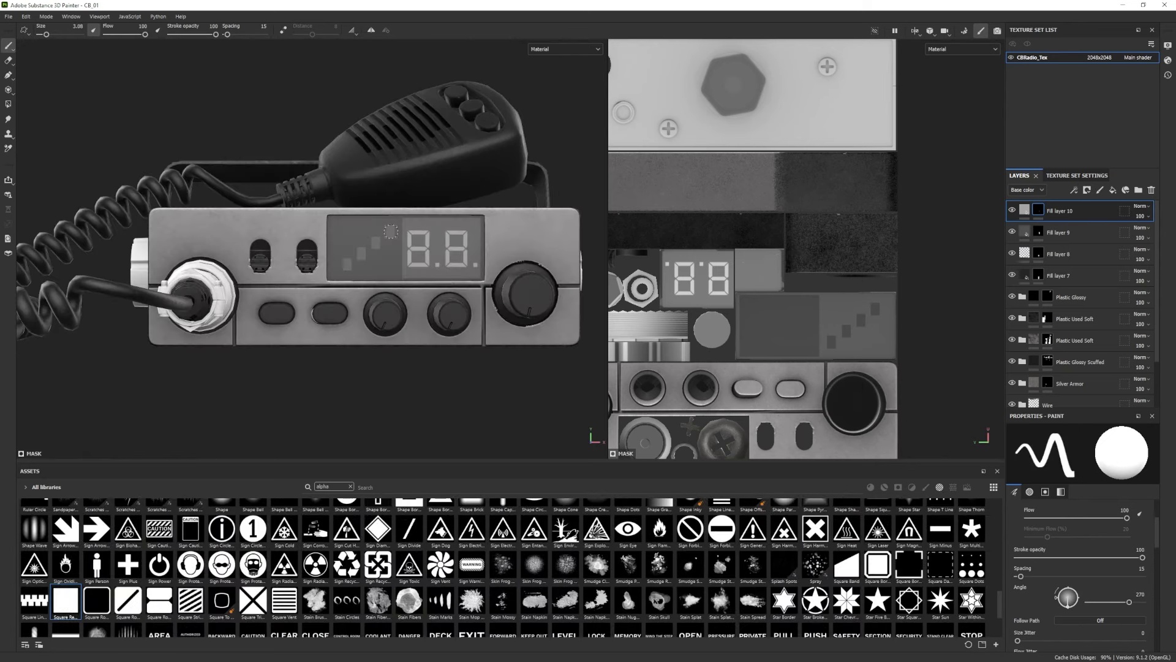
# Undo a trial square on the front cover and paint four signal bars on the small UV island beside the digits at size about 1.84.
pyautogui.click(389, 231)
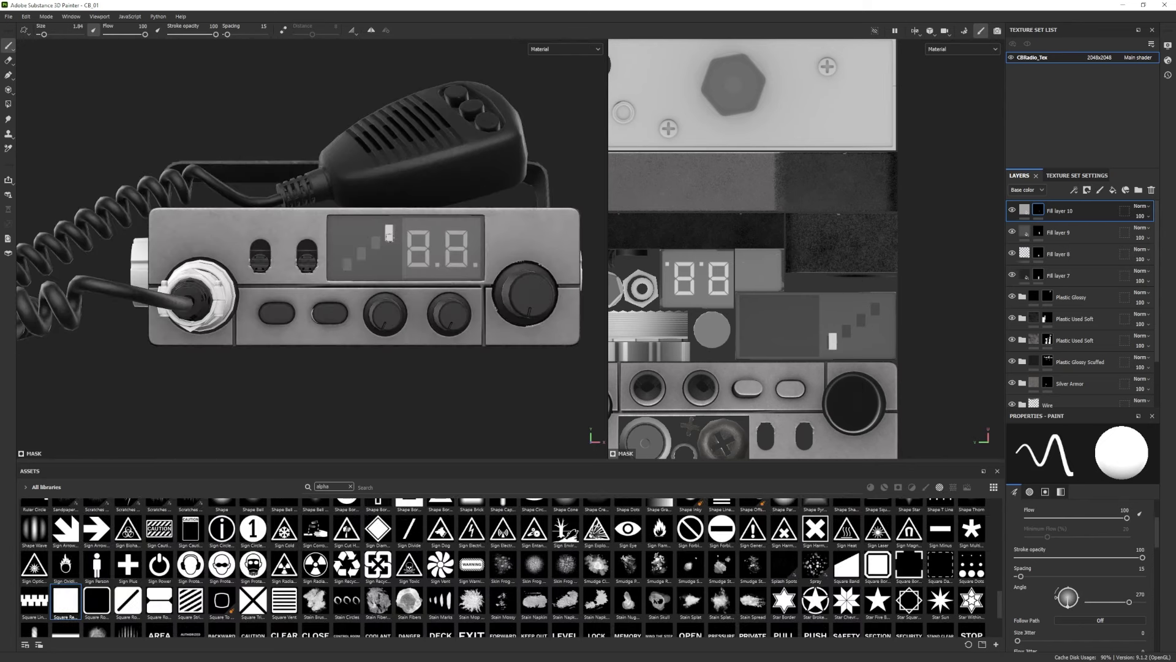
pyautogui.moveTo(501, 297)
pyautogui.keyDown('alt'); pyautogui.mouseDown()
pyautogui.moveTo(173, 259)
pyautogui.moveTo(490, 331)
pyautogui.mouseUp(); pyautogui.keyUp('alt')
pyautogui.hotkey('ctrl', 'z')
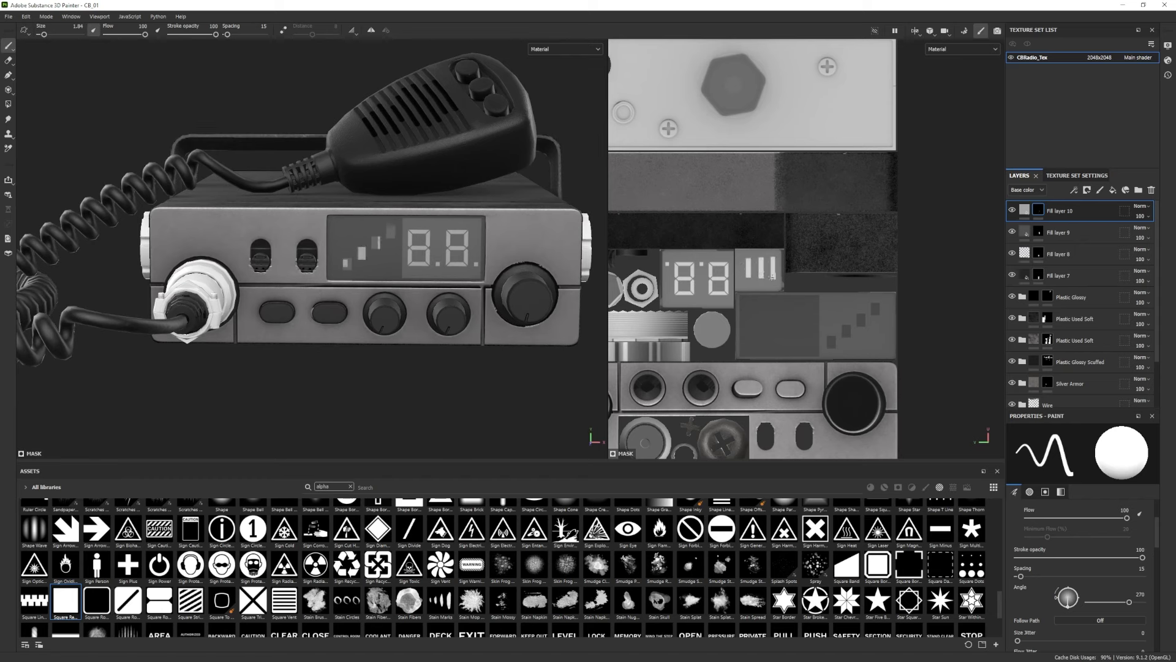
pyautogui.keyDown('alt'); pyautogui.moveTo(576, 299); pyautogui.dragTo(547, 299); pyautogui.keyUp('alt')
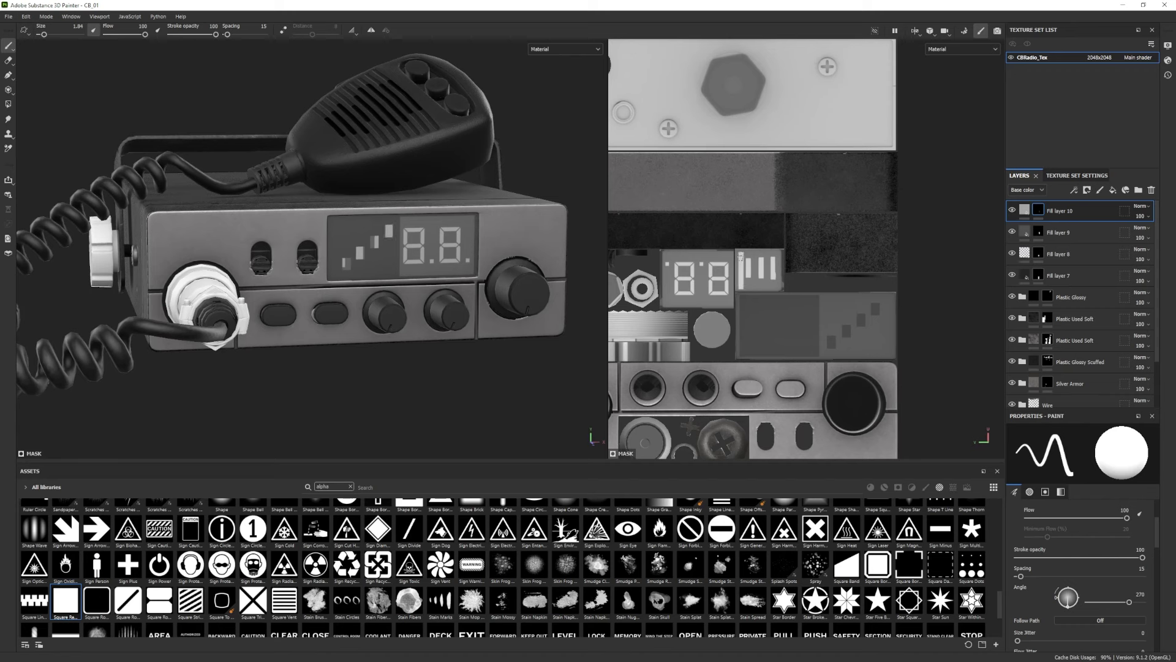
# Erase the excess paint beside the signal bars in the UV view to thin and straighten them.
pyautogui.press('e')
pyautogui.scroll(5, 751, 267)
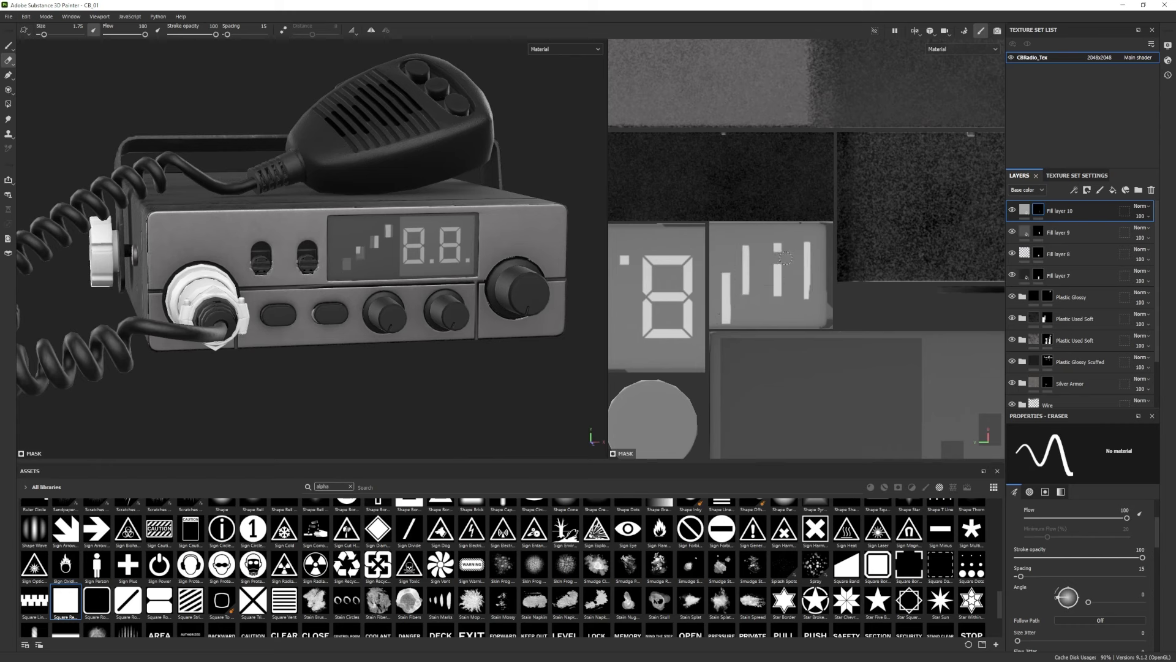
pyautogui.moveTo(786, 248); pyautogui.dragTo(786, 297)
pyautogui.moveTo(417, 294)
pyautogui.keyDown('alt'); pyautogui.mouseDown()
pyautogui.moveTo(392, 306)
pyautogui.moveTo(368, 282)
pyautogui.moveTo(312, 307)
pyautogui.moveTo(346, 285)
pyautogui.moveTo(398, 294)
pyautogui.mouseUp(); pyautogui.keyUp('alt')
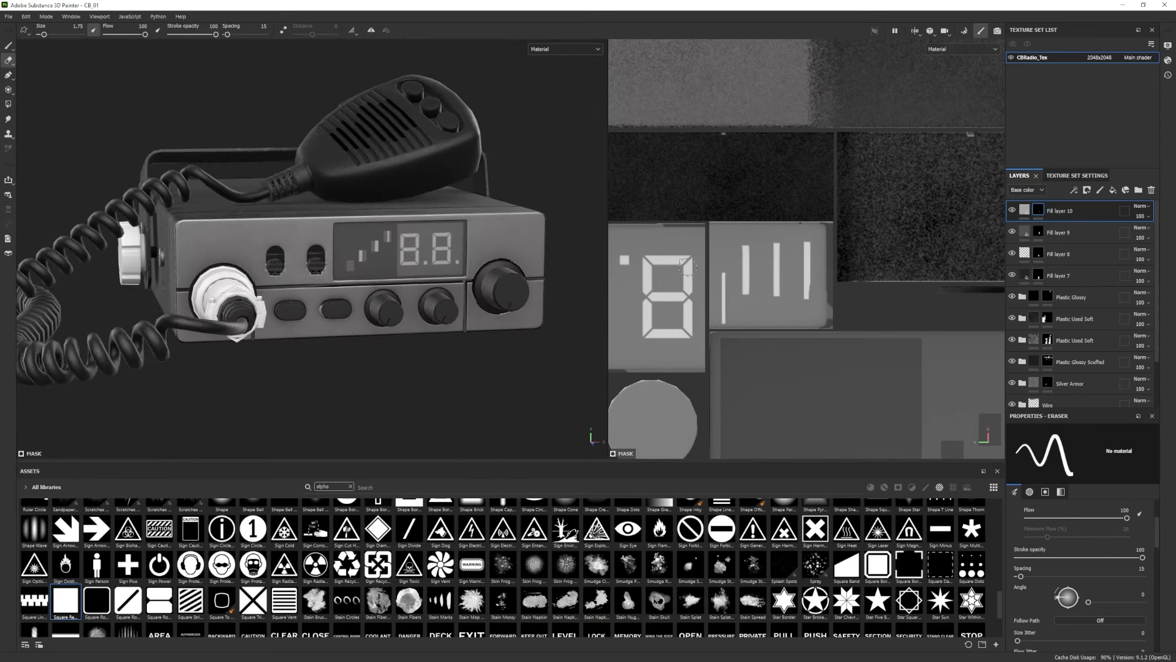
# Duplicate the digits layer, erasing the bars from the original's mask and the digits from the copy's mask.
pyautogui.moveTo(1087, 213); pyautogui.dragTo(1083, 202)
pyautogui.click(1037, 231)
pyautogui.keyDown('ctrl'); pyautogui.moveTo(579, 278); pyautogui.dragTo(613, 278, button='right'); pyautogui.keyUp('ctrl')
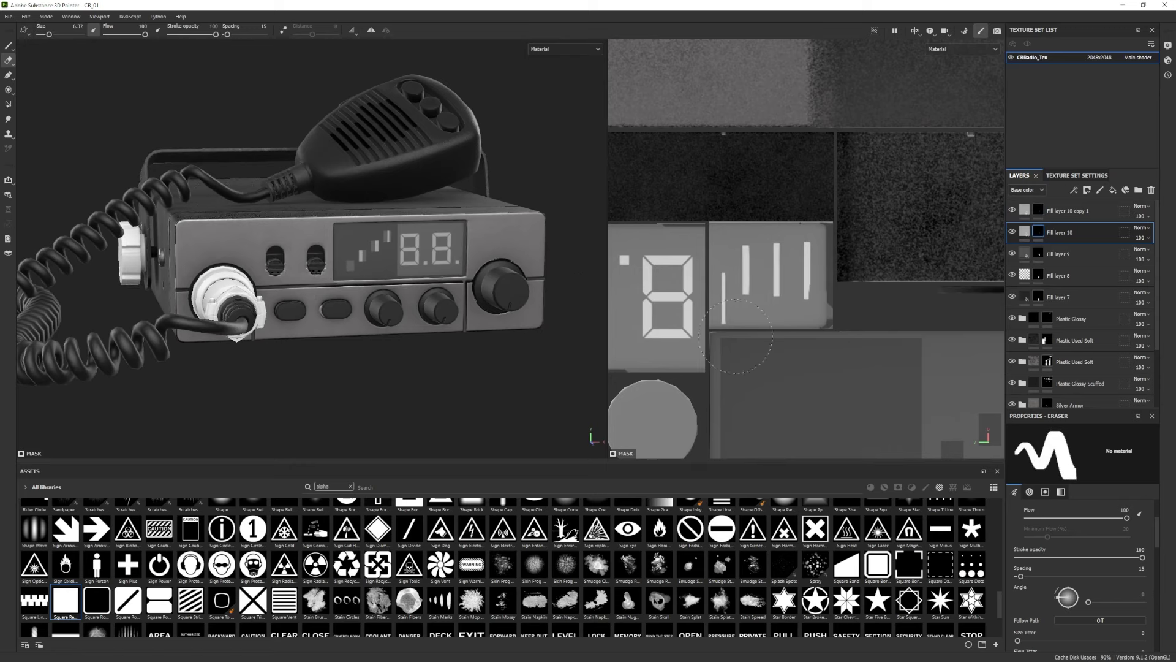
pyautogui.click(1036, 211)
pyautogui.moveTo(690, 264); pyautogui.dragTo(689, 297)
pyautogui.keyDown('alt'); pyautogui.moveTo(692, 294); pyautogui.dragTo(847, 296, button='middle'); pyautogui.keyUp('alt')
pyautogui.moveTo(845, 263); pyautogui.dragTo(717, 337)
# Set the opacity of the duplicated signal bars layer to 15.
pyautogui.click(1024, 210)
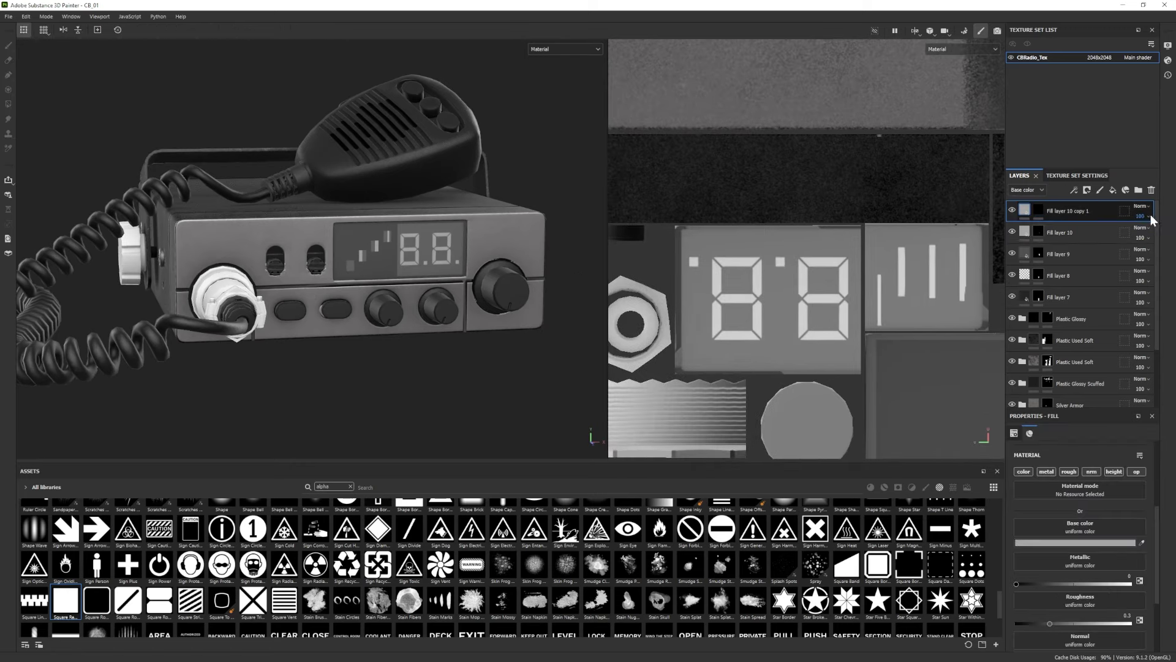
pyautogui.click(1147, 217)
pyautogui.moveTo(1152, 233); pyautogui.dragTo(1139, 234)
pyautogui.keyDown('alt'); pyautogui.moveTo(919, 245); pyautogui.dragTo(684, 240, button='middle'); pyautogui.keyUp('alt')
pyautogui.scroll(-3, 392, 294)
pyautogui.moveTo(368, 294)
pyautogui.keyDown('alt'); pyautogui.mouseDown()
pyautogui.moveTo(441, 334)
pyautogui.moveTo(262, 207)
pyautogui.moveTo(499, 359)
pyautogui.moveTo(294, 303)
pyautogui.moveTo(512, 342)
pyautogui.mouseUp(); pyautogui.keyUp('alt')
pyautogui.scroll(5, 527, 341)
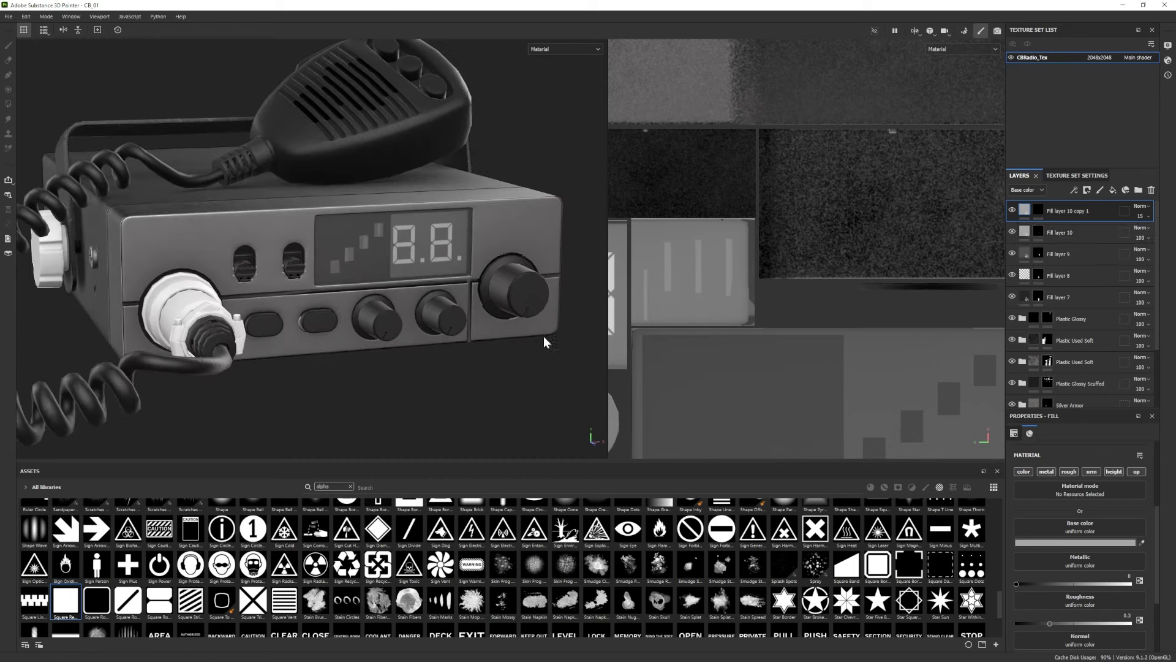
# Polygon-fill extra quads of the display's front cover into the Fill layer 8 mask using quad fill mode.
pyautogui.click(1039, 275)
pyautogui.press('2')
pyautogui.press('4')
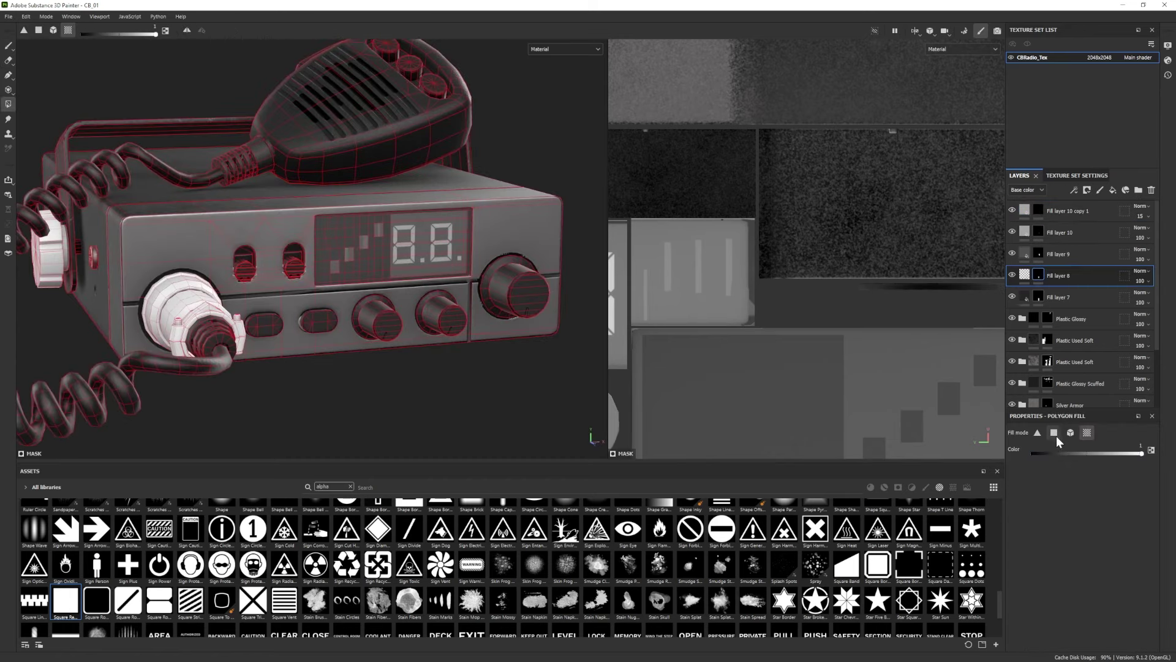
pyautogui.click(1055, 435)
pyautogui.press('shift')
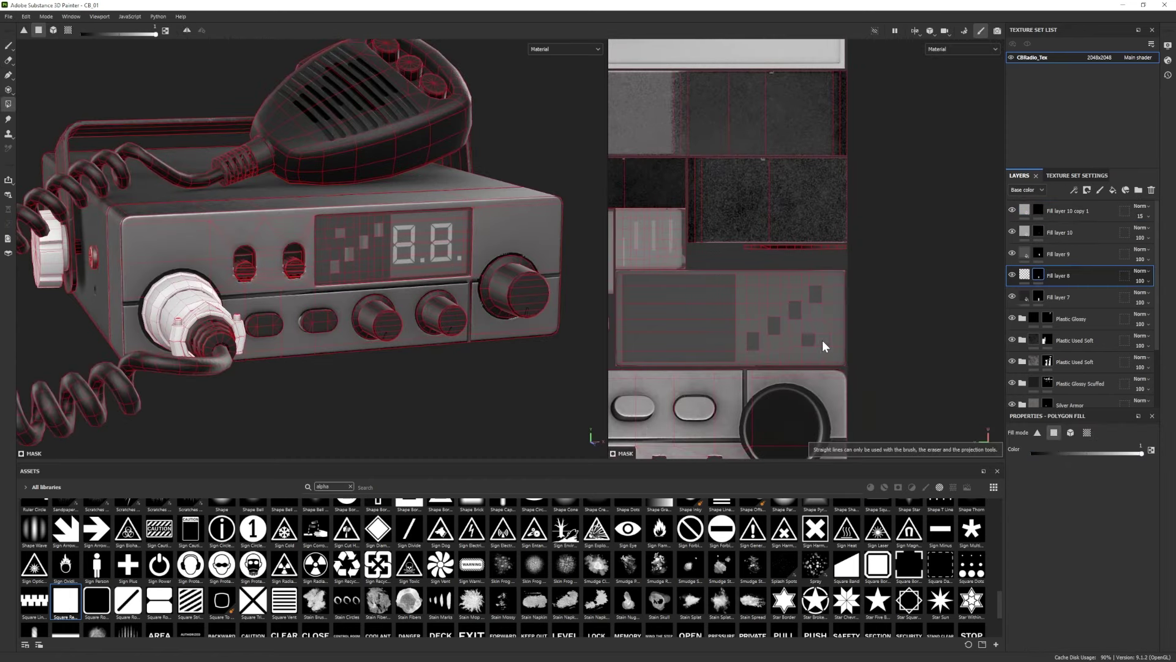
pyautogui.click(4, 43)
pyautogui.moveTo(379, 264)
pyautogui.keyDown('alt'); pyautogui.mouseDown()
pyautogui.moveTo(269, 261)
pyautogui.moveTo(372, 297)
pyautogui.moveTo(331, 283)
pyautogui.moveTo(300, 294)
pyautogui.mouseUp(); pyautogui.keyUp('alt')
pyautogui.press('2')
pyautogui.click(1036, 213)
pyautogui.scroll(3, 688, 268)
pyautogui.scroll(-3, 306, 272)
# Set the metallic value of Fill layer 7 to about 0.61.
pyautogui.click(1027, 300)
pyautogui.scroll(-2, 1050, 531)
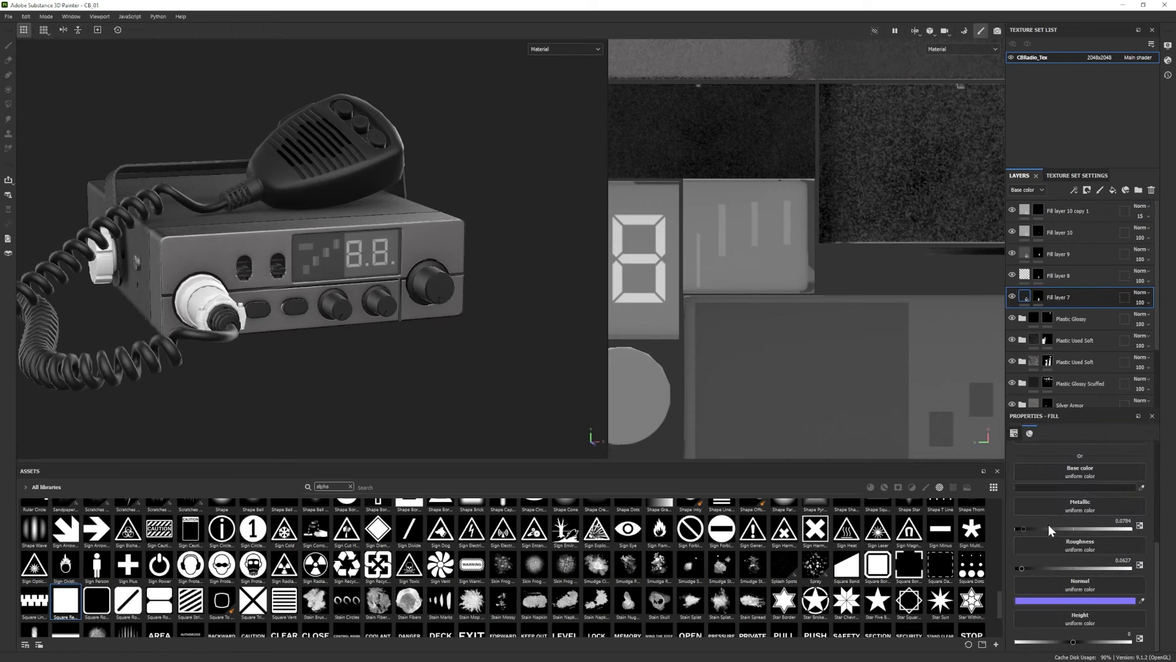
pyautogui.keyDown('alt'); pyautogui.moveTo(343, 361); pyautogui.dragTo(460, 362); pyautogui.keyUp('alt')
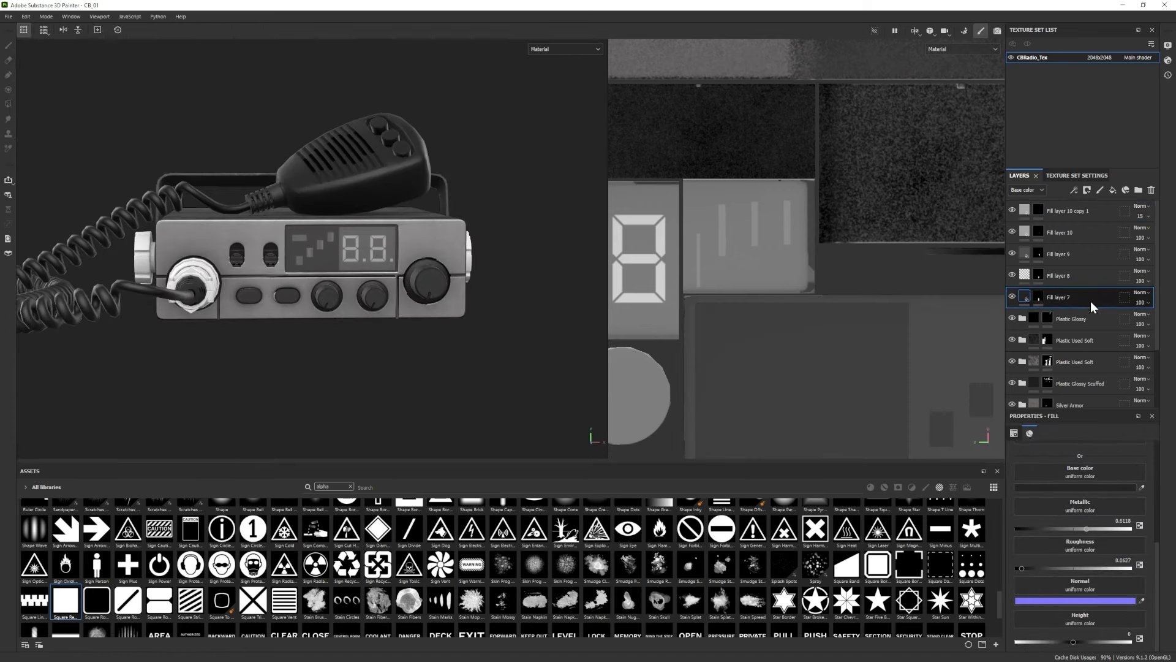
# Add a fill layer above Fill layer 7 and apply the Stains Scratched smart mask to it.
pyautogui.click(1112, 190)
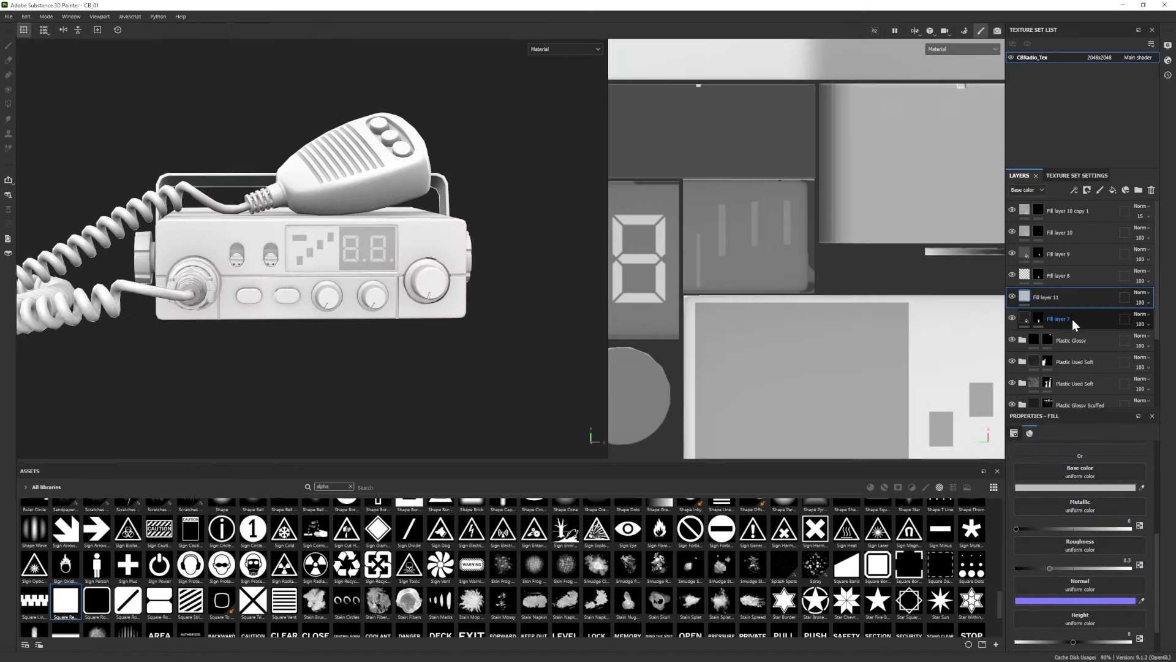
pyautogui.rightClick(1045, 299)
pyautogui.click(912, 487)
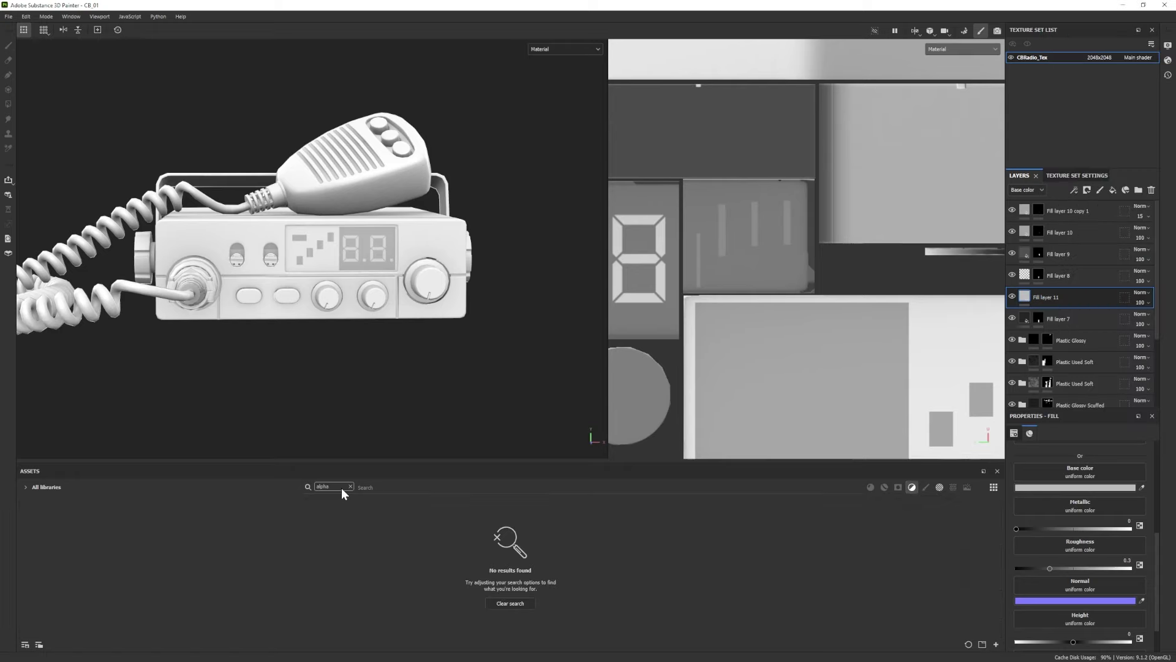
pyautogui.click(350, 486)
pyautogui.moveTo(1039, 298); pyautogui.dragTo(1039, 299)
pyautogui.scroll(2, 478, 317)
pyautogui.keyDown('alt'); pyautogui.moveTo(478, 317); pyautogui.dragTo(512, 371); pyautogui.keyUp('alt')
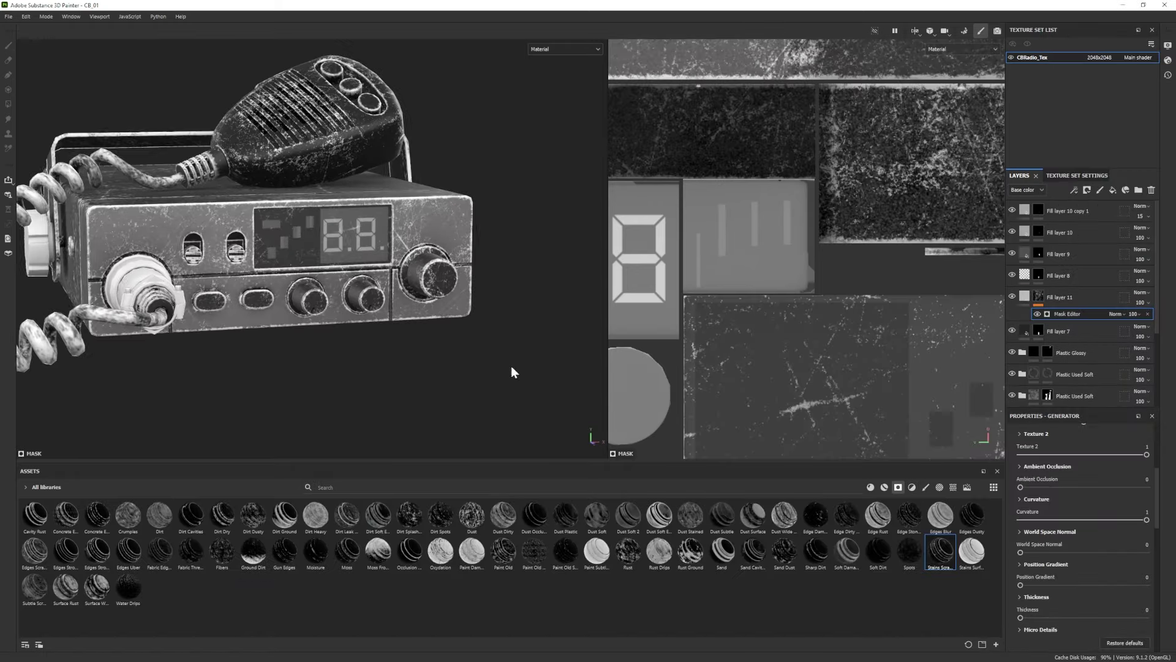
# Disable the colour channel of the scratches fill layer and set its roughness to about 0.2.
pyautogui.click(1024, 297)
pyautogui.scroll(2, 1067, 509)
pyautogui.click(1024, 469)
pyautogui.keyDown('alt'); pyautogui.moveTo(438, 401); pyautogui.dragTo(388, 366); pyautogui.keyUp('alt')
pyautogui.moveTo(1050, 589); pyautogui.dragTo(1038, 580)
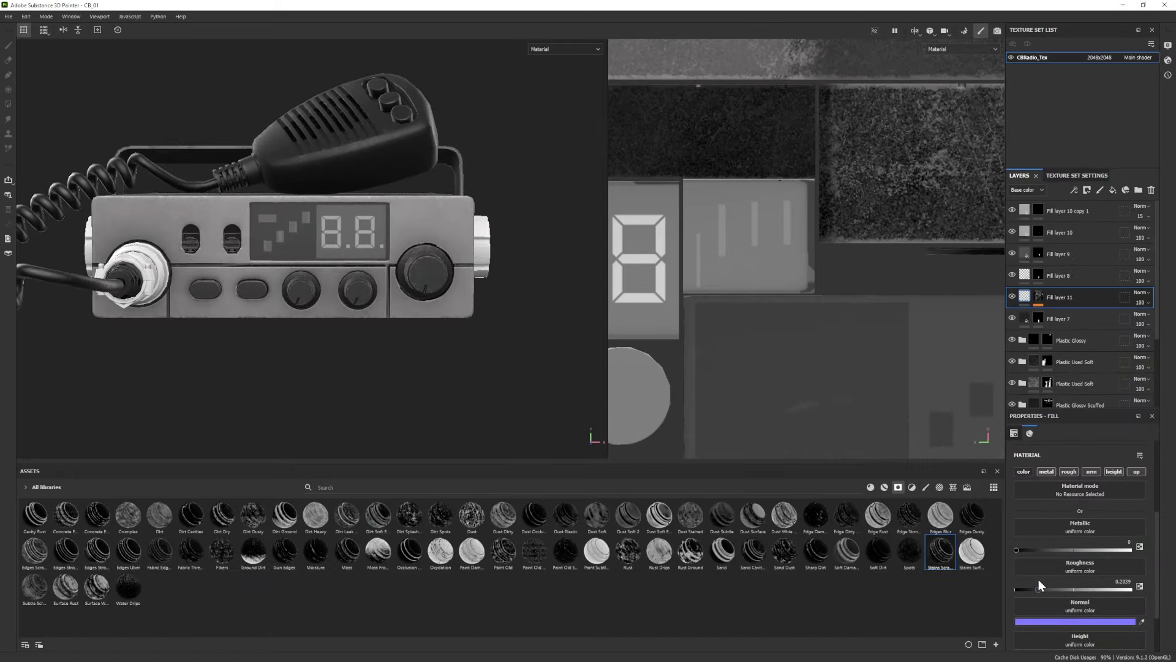
# Adjust the Mask Editor generator on Fill layer 11's mask to refine the stains and scratches.
pyautogui.keyDown('alt'); pyautogui.moveTo(306, 300); pyautogui.dragTo(381, 323); pyautogui.keyUp('alt')
pyautogui.click(1038, 296)
pyautogui.scroll(-2, 1079, 567)
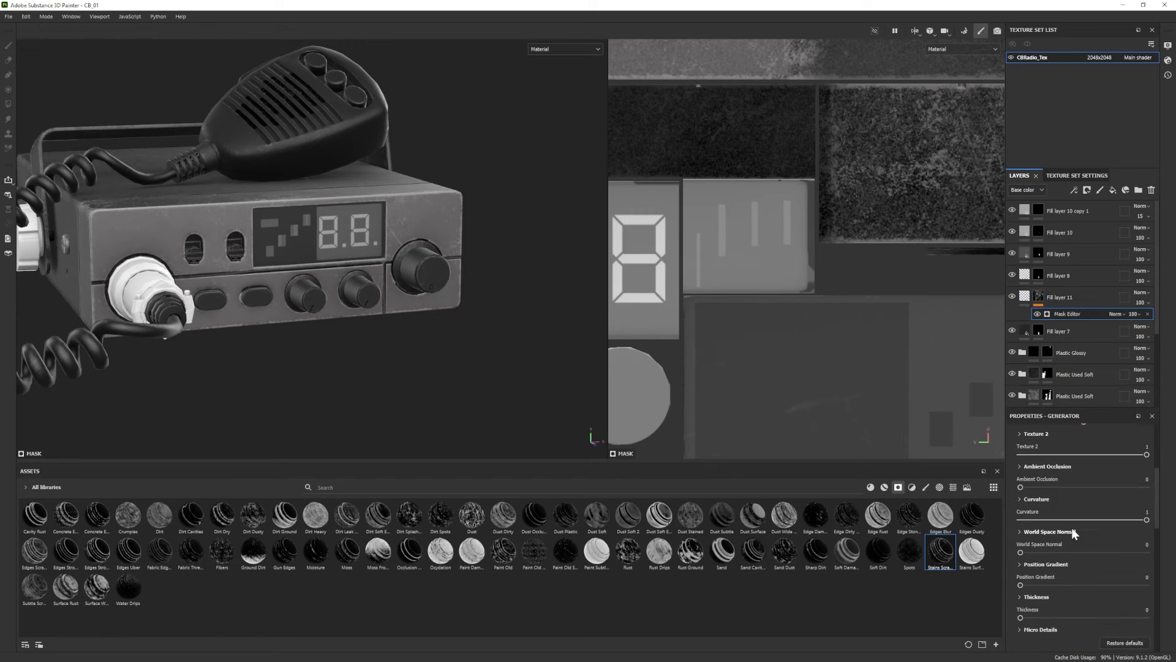
pyautogui.scroll(-2, 1078, 490)
pyautogui.moveTo(1082, 453); pyautogui.dragTo(1091, 454)
# Set Fill layer 11's roughness to about 0.73 and its metallic value to about 0.68.
pyautogui.keyDown('alt'); pyautogui.moveTo(476, 362); pyautogui.dragTo(423, 346); pyautogui.keyUp('alt')
pyautogui.click(1024, 296)
pyautogui.scroll(-4, 1107, 584)
pyautogui.moveTo(1046, 617); pyautogui.dragTo(1101, 618)
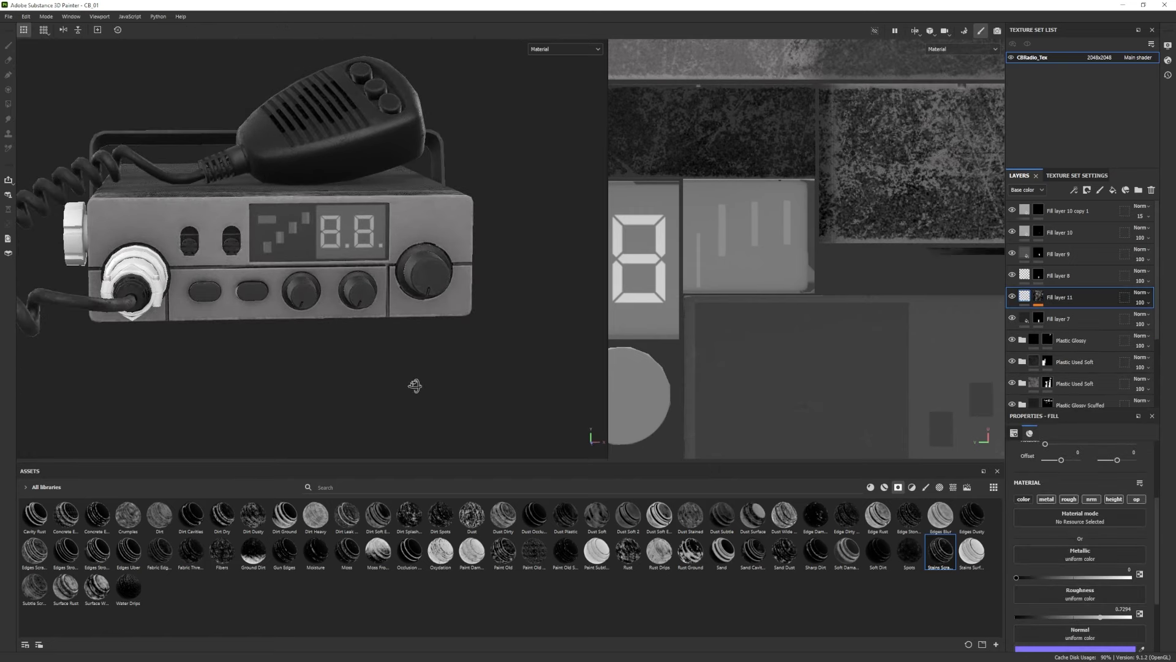
pyautogui.keyDown('alt'); pyautogui.moveTo(414, 386); pyautogui.dragTo(377, 336); pyautogui.keyUp('alt')
pyautogui.click(1093, 577)
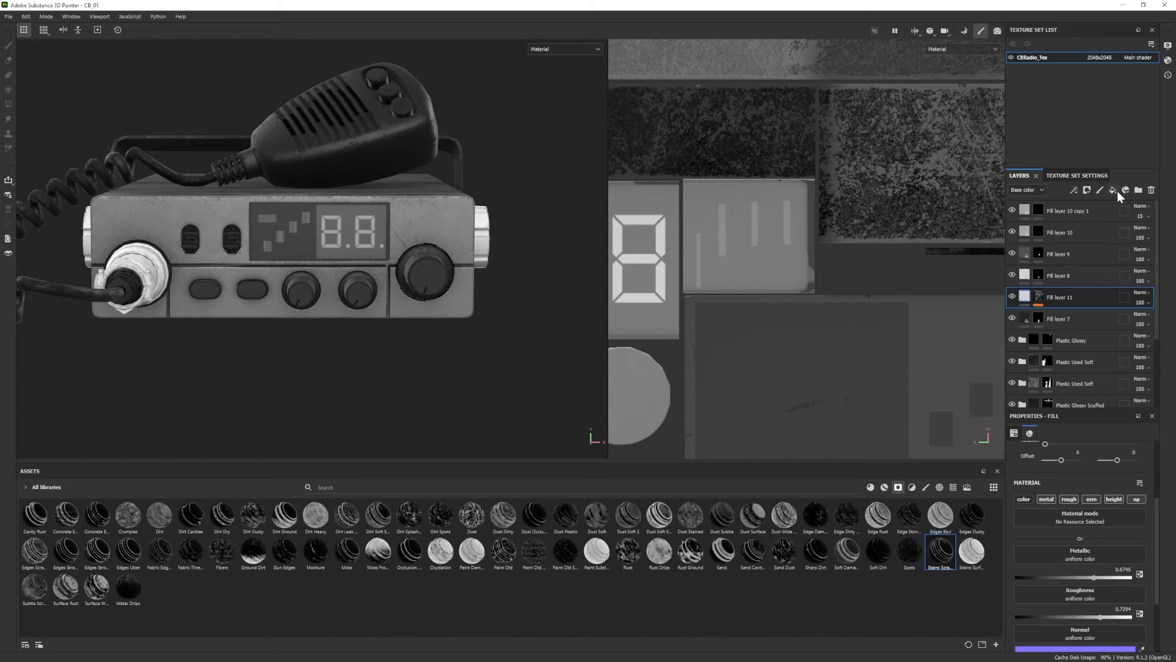
# Put Fill layer 11 into a new folder, add a black mask to the folder, and use Polygon Fill on that mask.
pyautogui.click(1138, 189)
pyautogui.moveTo(1069, 319); pyautogui.dragTo(1067, 300)
pyautogui.rightClick(1067, 298)
pyautogui.click(1103, 18)
pyautogui.click(8, 104)
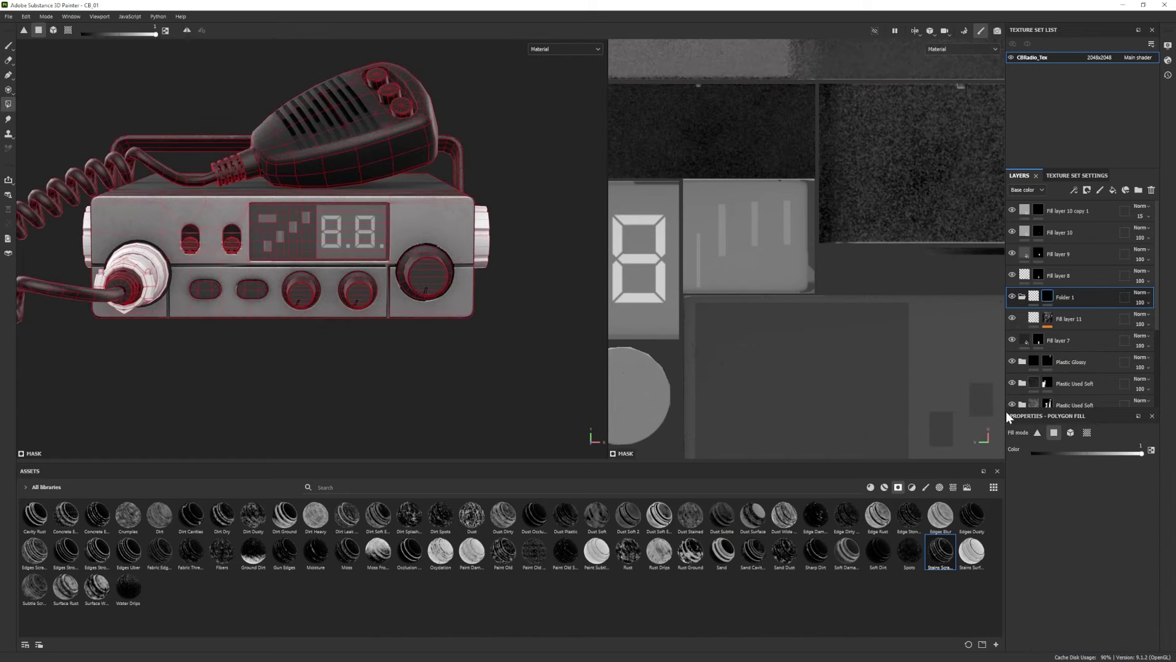
pyautogui.press('1')
# In the casing's Plastic Used Soft folder, set the Base layer's metallic to about 0.78 and its base color to a darker grey, 656363.
pyautogui.moveTo(305, 255)
pyautogui.keyDown('alt'); pyautogui.mouseDown()
pyautogui.moveTo(319, 263)
pyautogui.moveTo(367, 249)
pyautogui.moveTo(324, 313)
pyautogui.mouseUp(); pyautogui.keyUp('alt')
pyautogui.scroll(-5, 1078, 307)
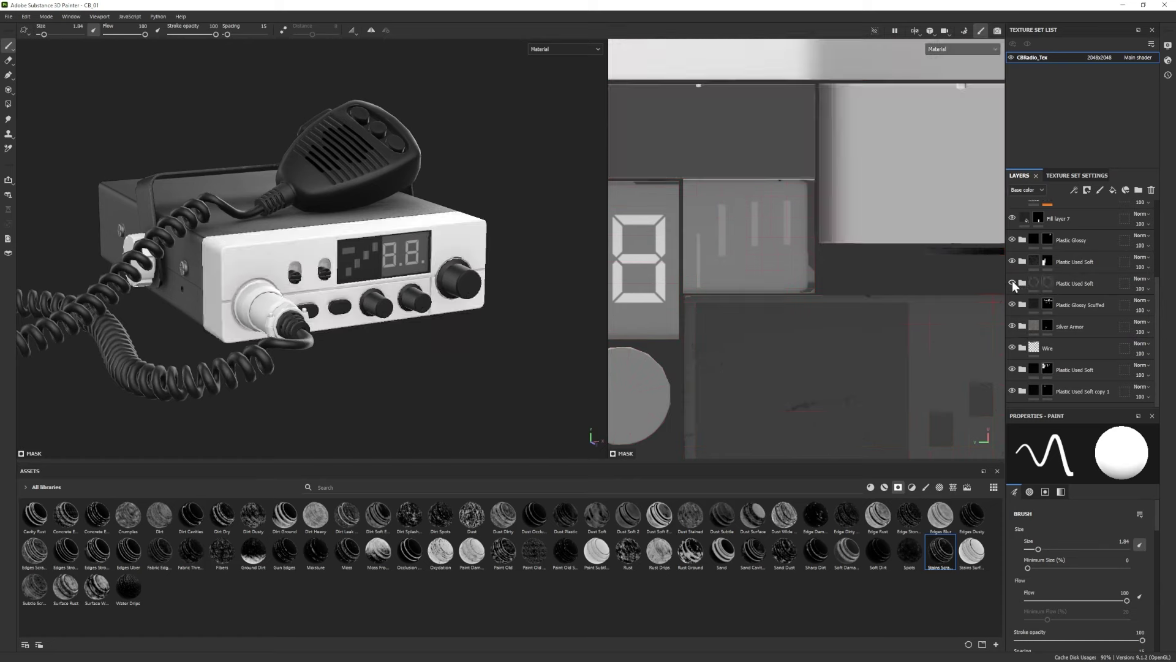
pyautogui.click(1060, 392)
pyautogui.click(1074, 570)
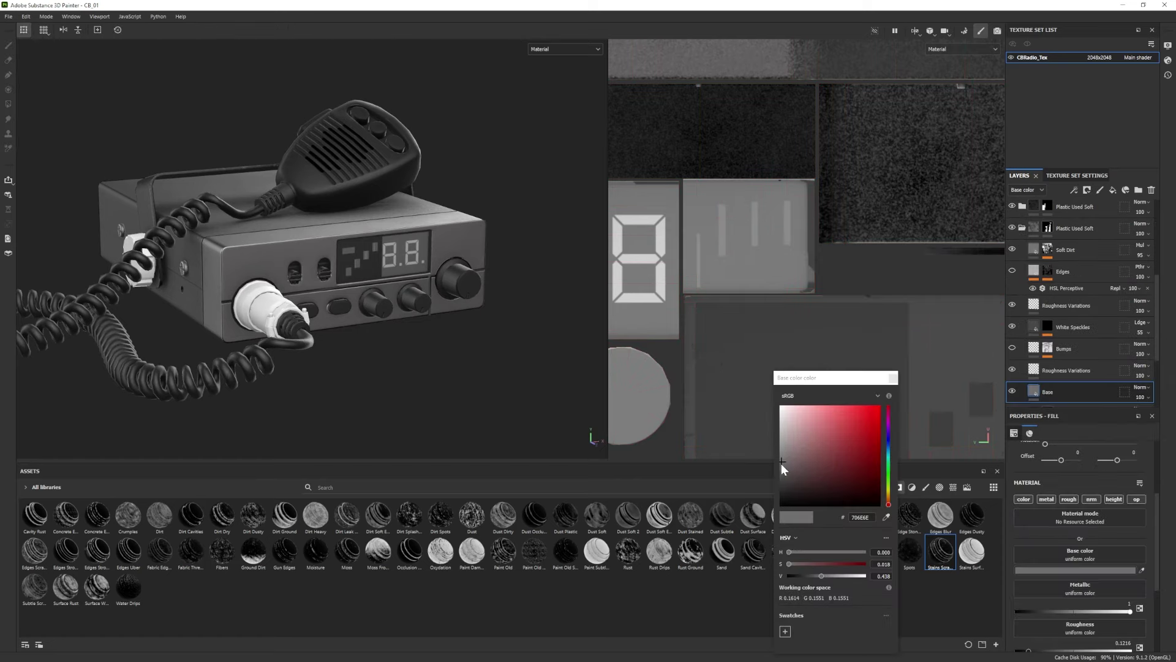
pyautogui.scroll(-1, 1119, 582)
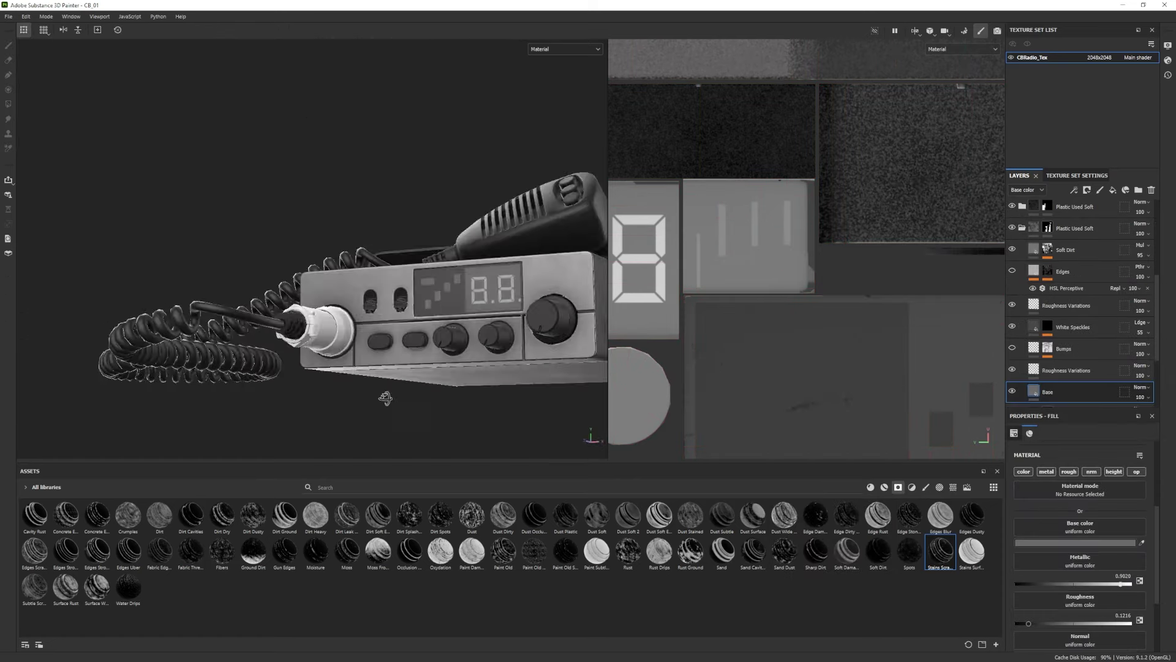
pyautogui.moveTo(1119, 582); pyautogui.dragTo(1107, 582)
pyautogui.click(1073, 543)
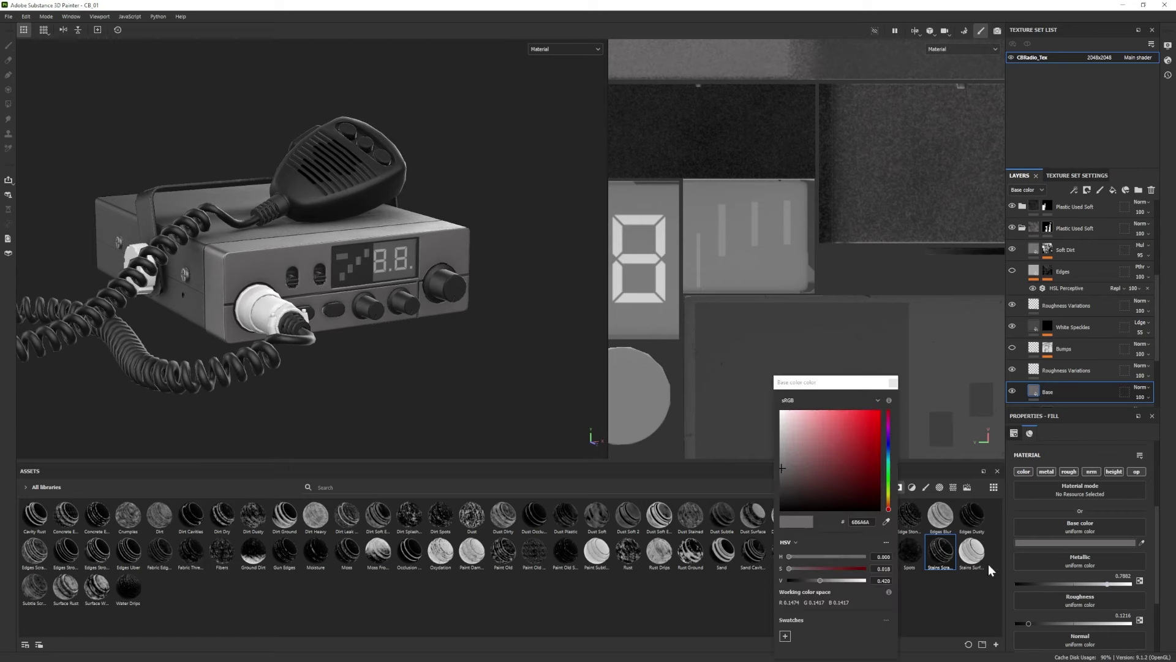
pyautogui.click(781, 470)
pyautogui.keyDown('alt'); pyautogui.moveTo(404, 395); pyautogui.dragTo(392, 366); pyautogui.keyUp('alt')
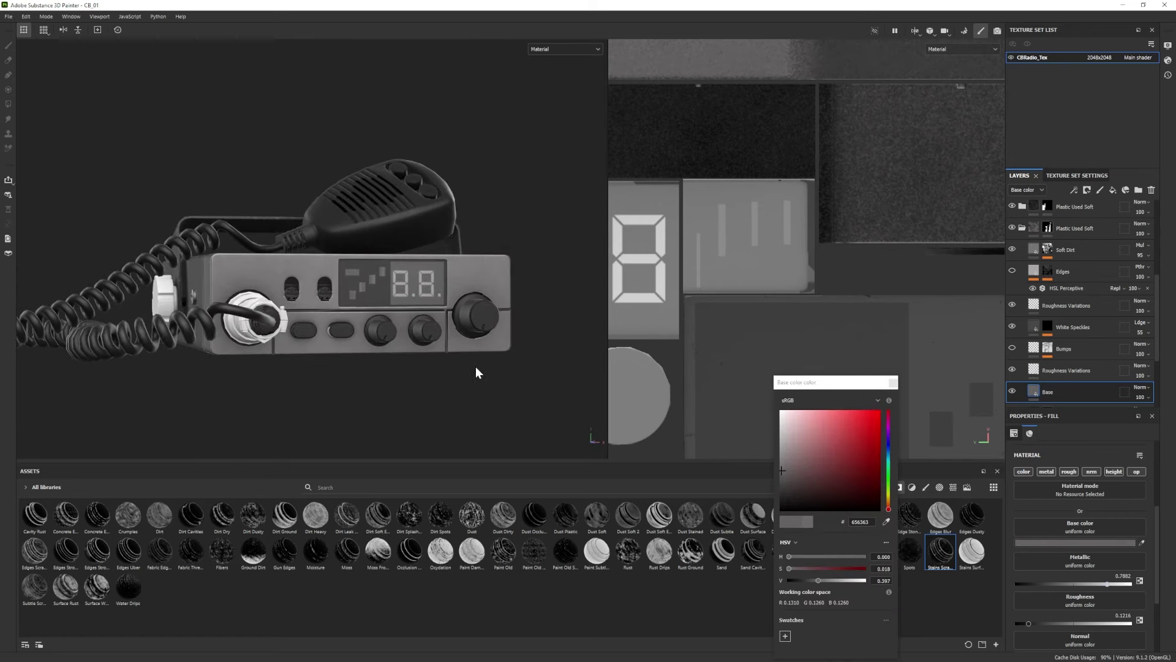
# Try enabling the color channel on the Roughness Variations layer directly above Base.
pyautogui.click(1011, 346)
pyautogui.keyDown('alt'); pyautogui.moveTo(483, 368); pyautogui.dragTo(477, 387); pyautogui.keyUp('alt')
pyautogui.click(1033, 365)
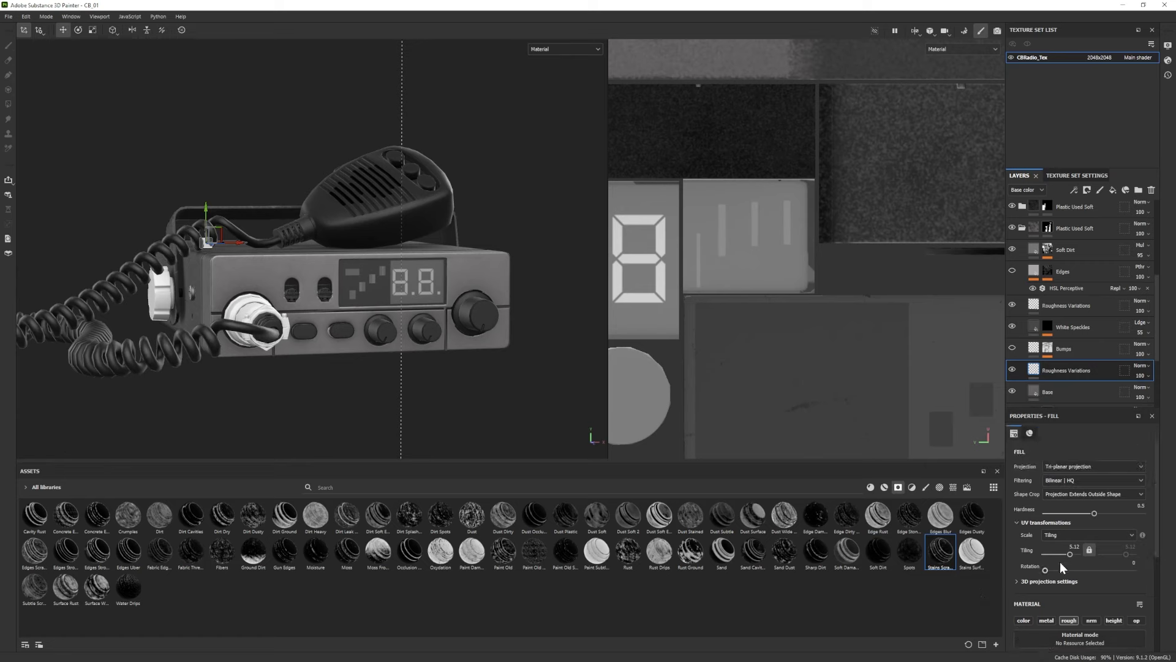
pyautogui.scroll(-1, 1061, 562)
pyautogui.click(1024, 592)
pyautogui.keyDown('alt'); pyautogui.moveTo(527, 392); pyautogui.dragTo(573, 412); pyautogui.keyUp('alt')
pyautogui.scroll(-4, 1070, 544)
pyautogui.click(1023, 484)
pyautogui.click(1023, 484)
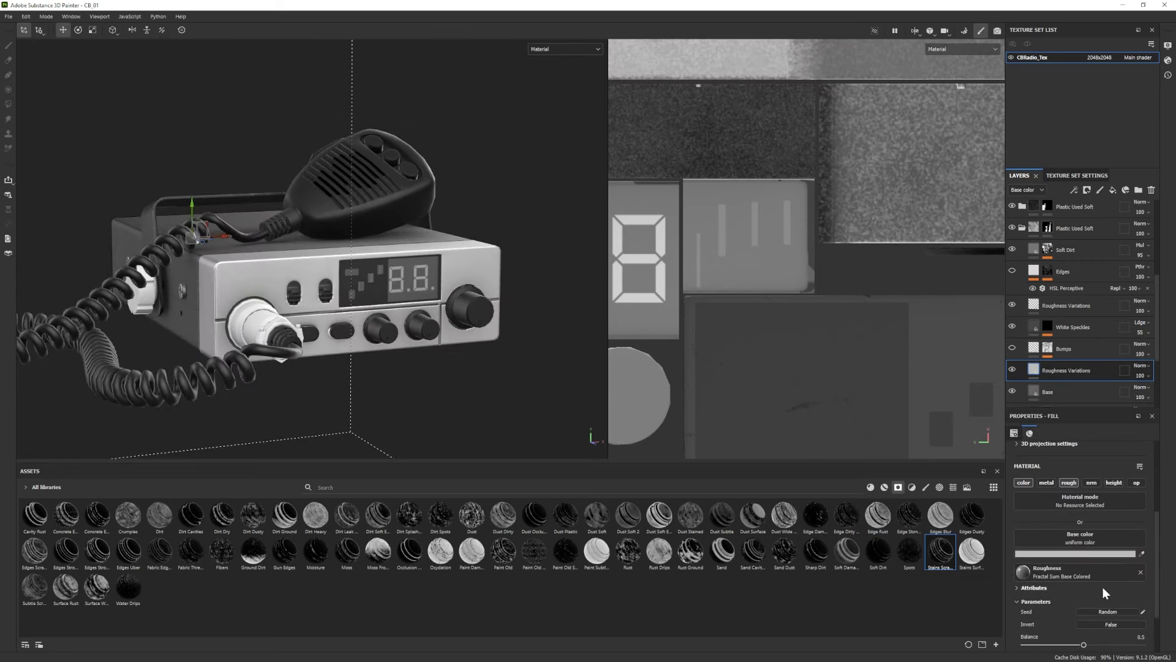
pyautogui.scroll(-1, 1088, 539)
pyautogui.scroll(-1, 1110, 594)
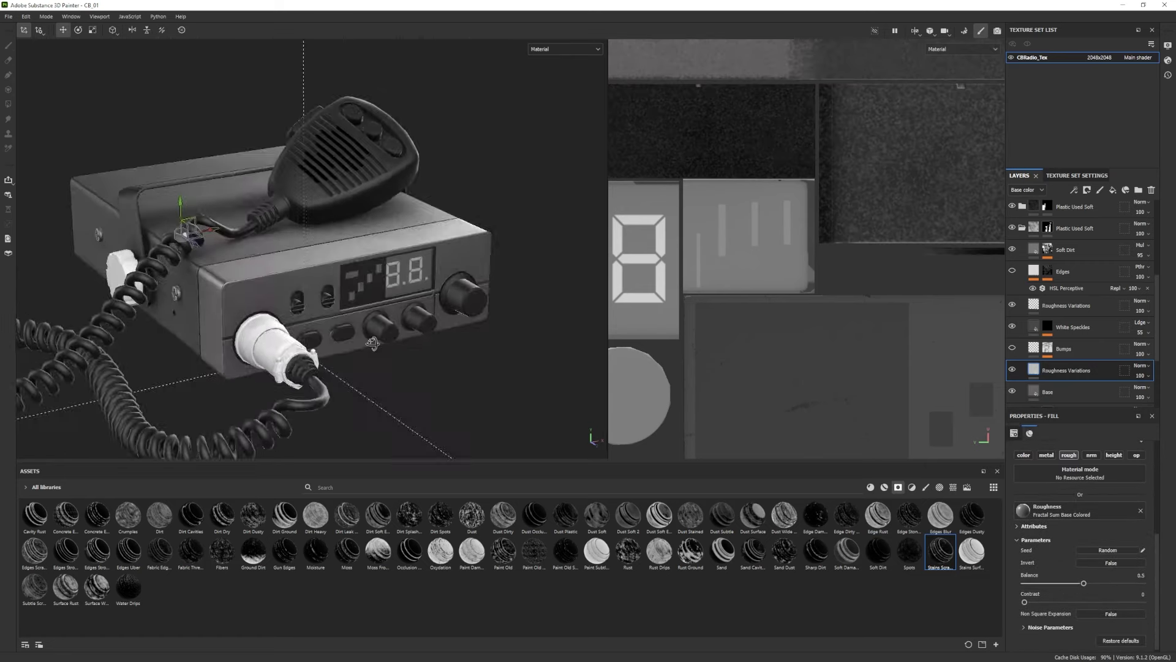
# Show the Bumps layer with its color channel enabled, then set the Cells 1 mask fill to inverted with denser tiling.
pyautogui.click(1012, 347)
pyautogui.click(1066, 348)
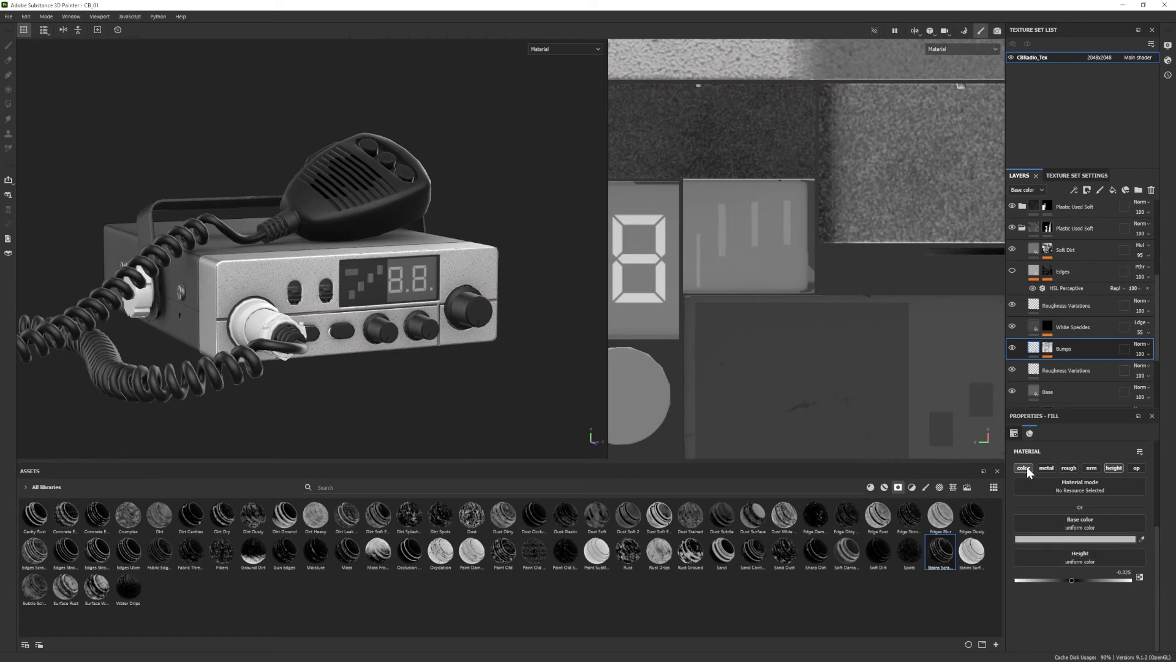
pyautogui.click(1048, 354)
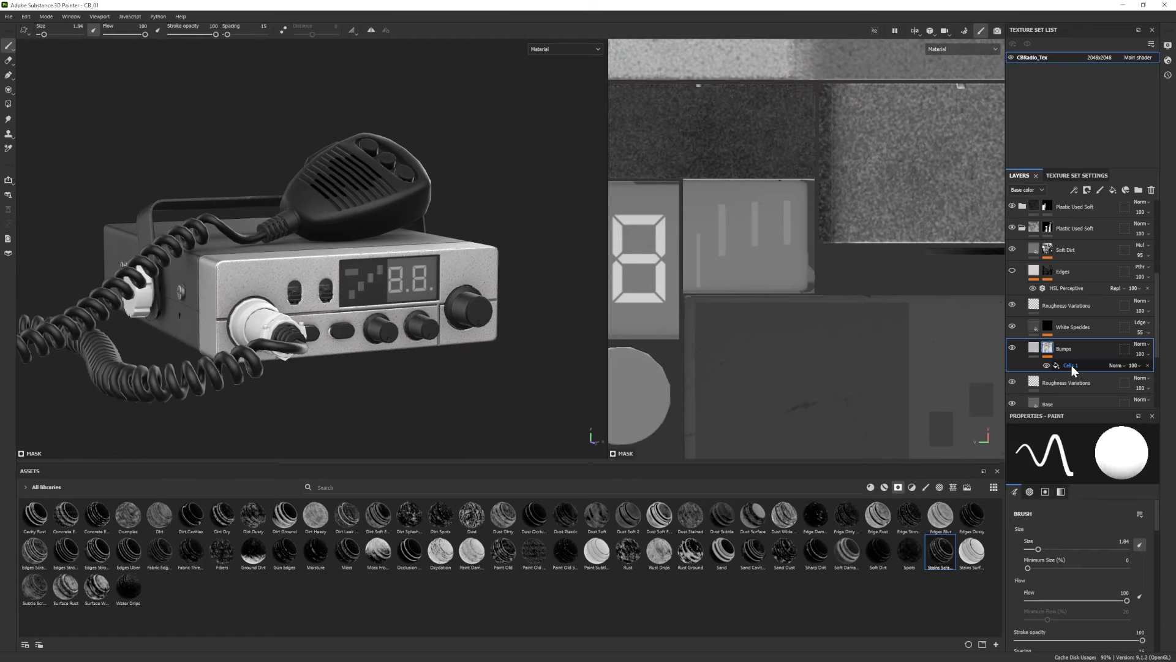
pyautogui.click(1071, 365)
pyautogui.click(1109, 535)
pyautogui.keyDown('alt'); pyautogui.moveTo(392, 343); pyautogui.dragTo(441, 362); pyautogui.keyUp('alt')
pyautogui.scroll(3, 1071, 527)
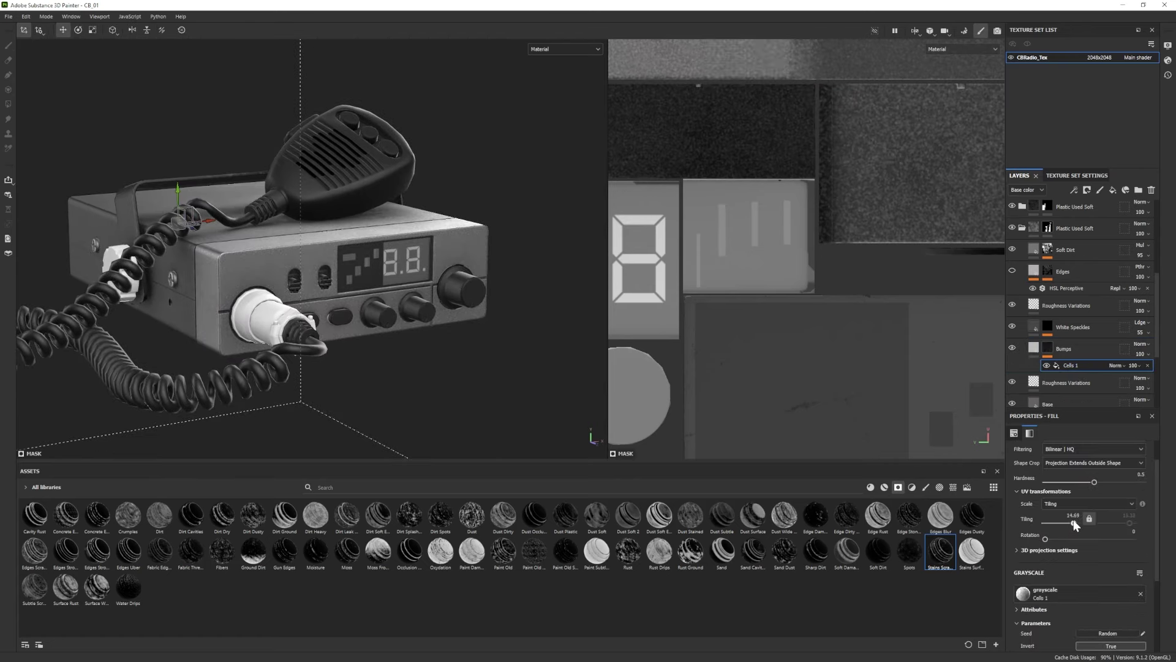
pyautogui.moveTo(1073, 520); pyautogui.dragTo(1076, 520)
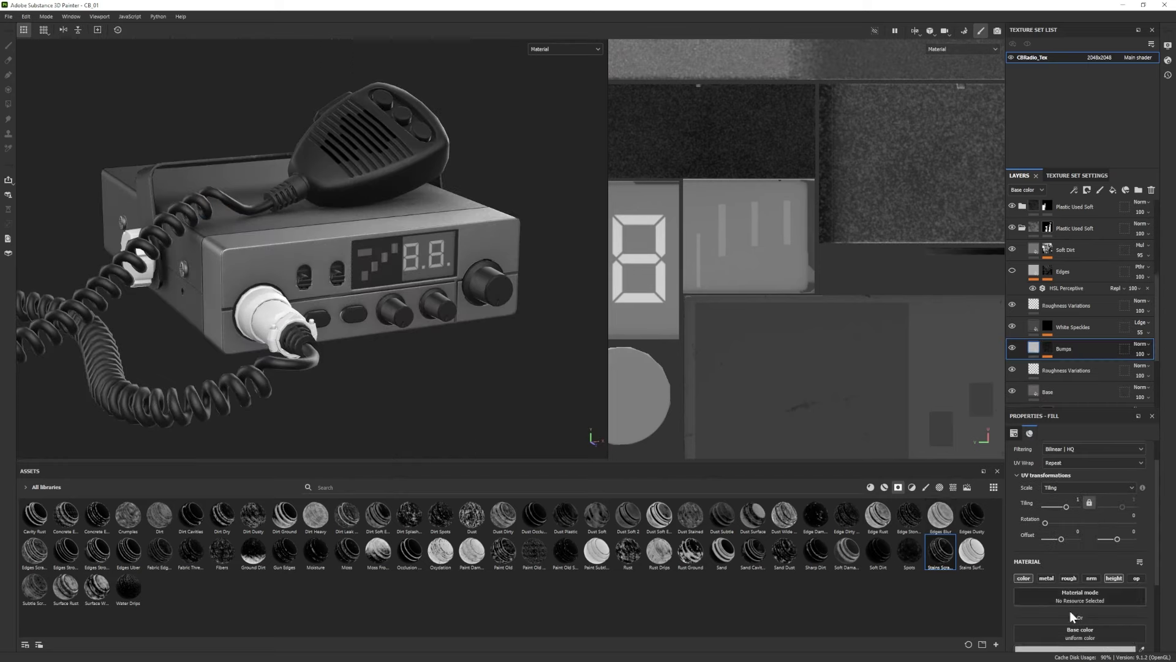
# Darken the Bumps layer's base color to a deeper grey.
pyautogui.click(1017, 642)
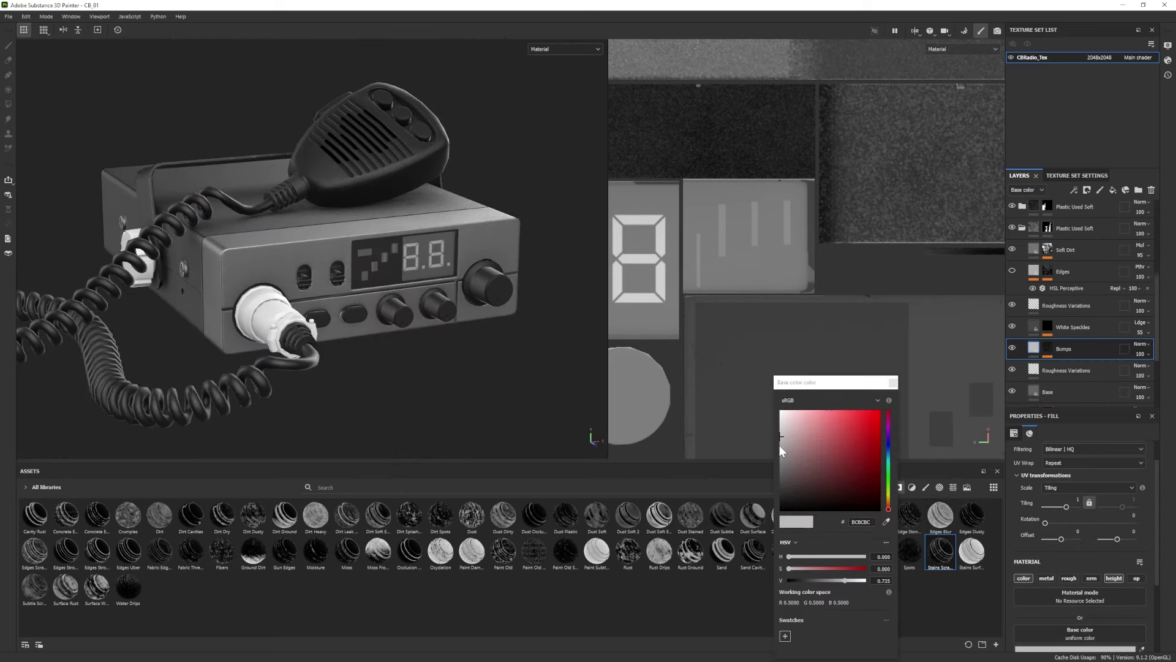
pyautogui.click(780, 446)
pyautogui.moveTo(382, 378)
pyautogui.keyDown('alt'); pyautogui.mouseDown()
pyautogui.moveTo(323, 372)
pyautogui.moveTo(378, 388)
pyautogui.mouseUp(); pyautogui.keyUp('alt')
pyautogui.click(1075, 345)
pyautogui.keyDown('alt'); pyautogui.moveTo(447, 357); pyautogui.dragTo(349, 343); pyautogui.keyUp('alt')
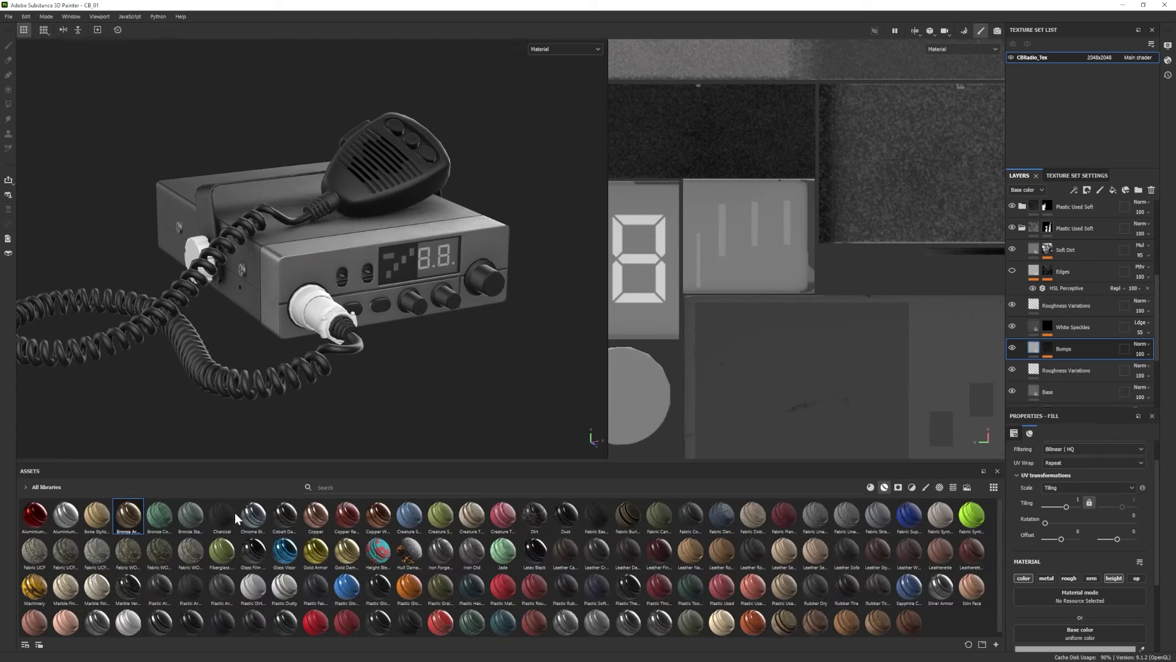
# Add the Bronze Armor smart material at the top of the layer stack and expand its folder.
pyautogui.moveTo(128, 515); pyautogui.dragTo(1078, 208)
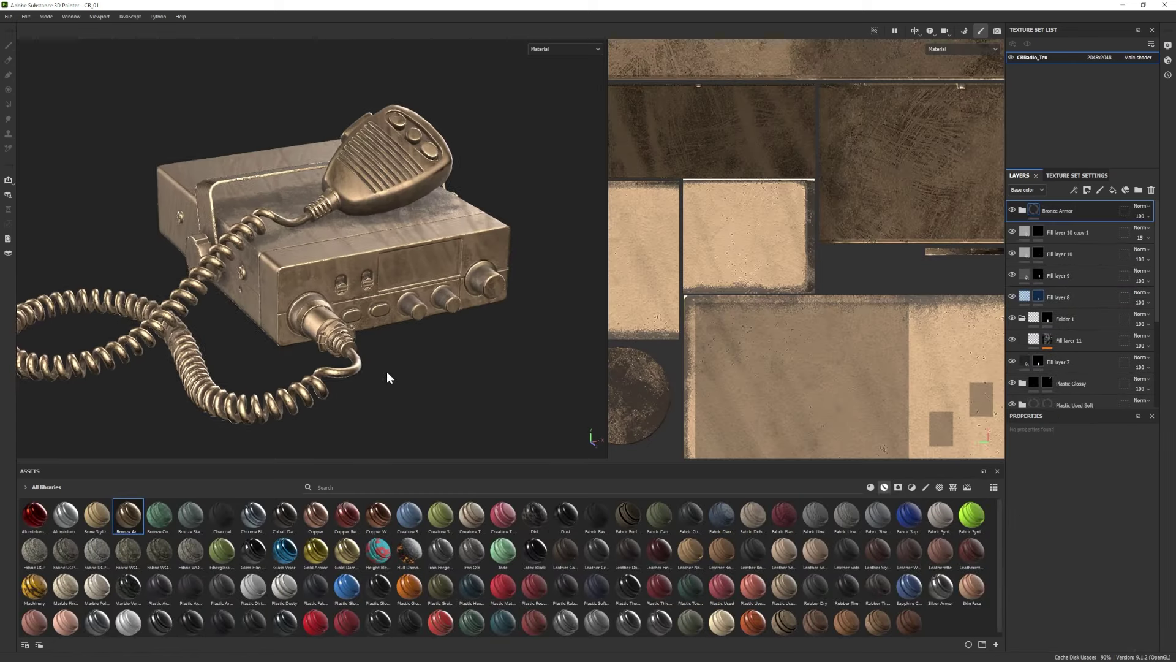
pyautogui.keyDown('alt'); pyautogui.moveTo(387, 372); pyautogui.dragTo(389, 362, button='middle'); pyautogui.keyUp('alt')
pyautogui.click(1021, 210)
# Lighten the Base Metal layer's base color to CEB79D and set its roughness to about 0.47.
pyautogui.click(1062, 332)
pyautogui.scroll(-5, 1073, 539)
pyautogui.click(1056, 594)
pyautogui.click(808, 443)
pyautogui.click(803, 433)
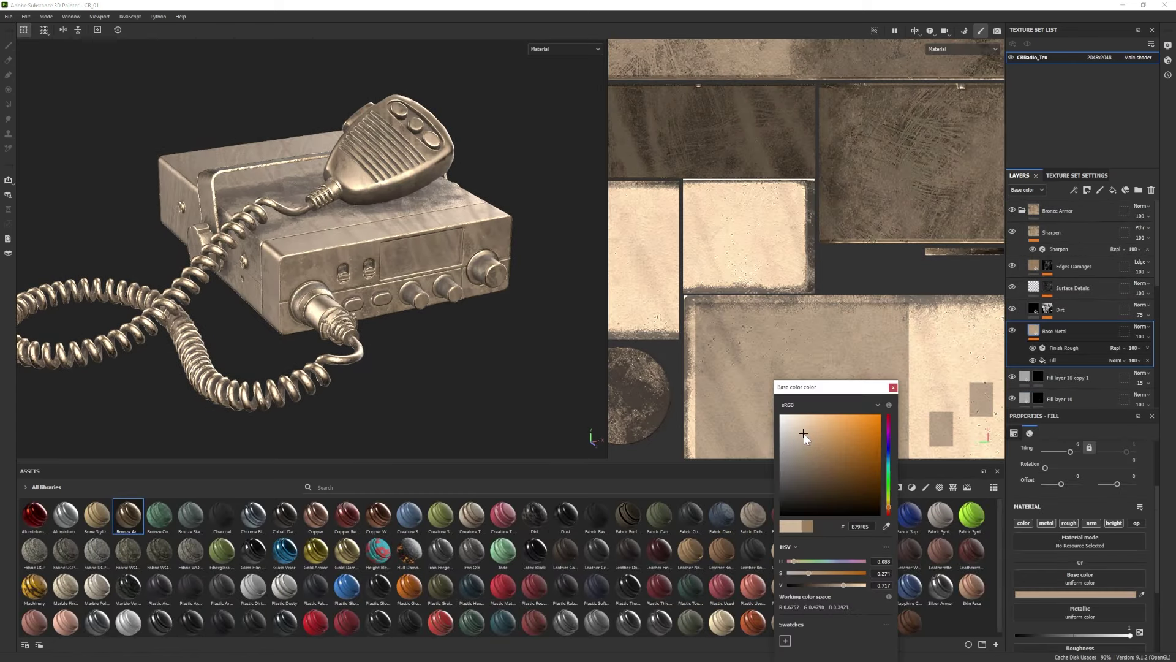
pyautogui.click(937, 382)
pyautogui.scroll(-2, 1063, 582)
pyautogui.moveTo(1063, 619); pyautogui.dragTo(1070, 616)
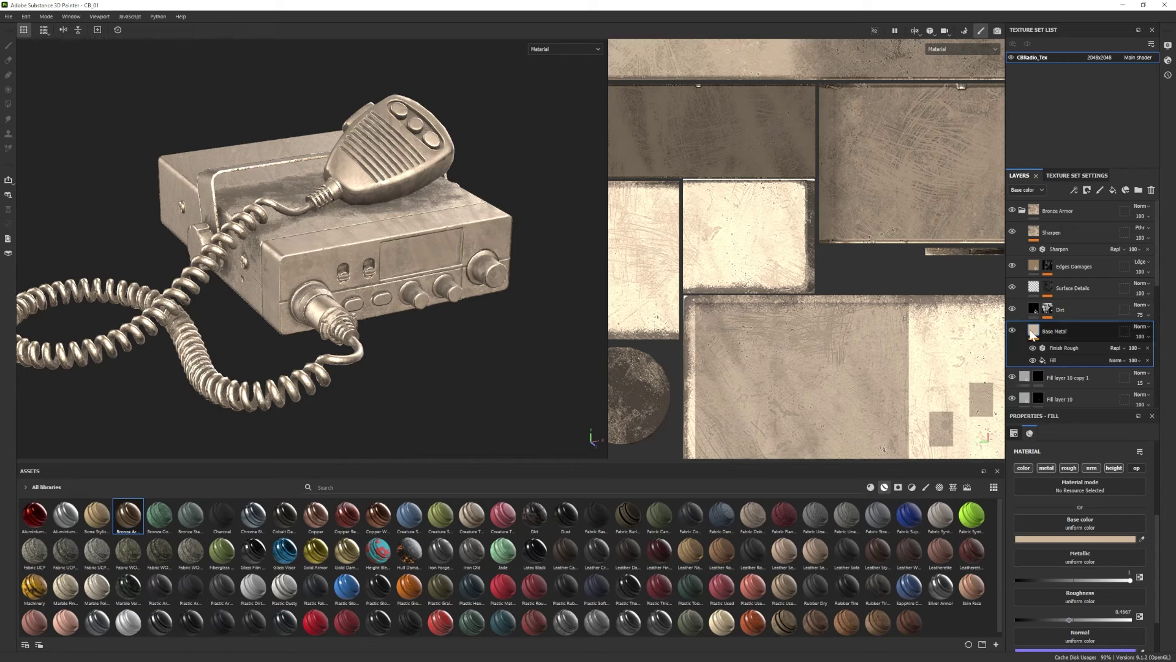
# Hide the Dirt layer and restrict Bronze Armor to the microphone cable's plug with a black mask and mesh-based Polygon Fill.
pyautogui.click(1012, 308)
pyautogui.click(1061, 210)
pyautogui.rightClick(1060, 209)
pyautogui.click(1087, 228)
pyautogui.click(199, 238)
pyautogui.click(317, 306)
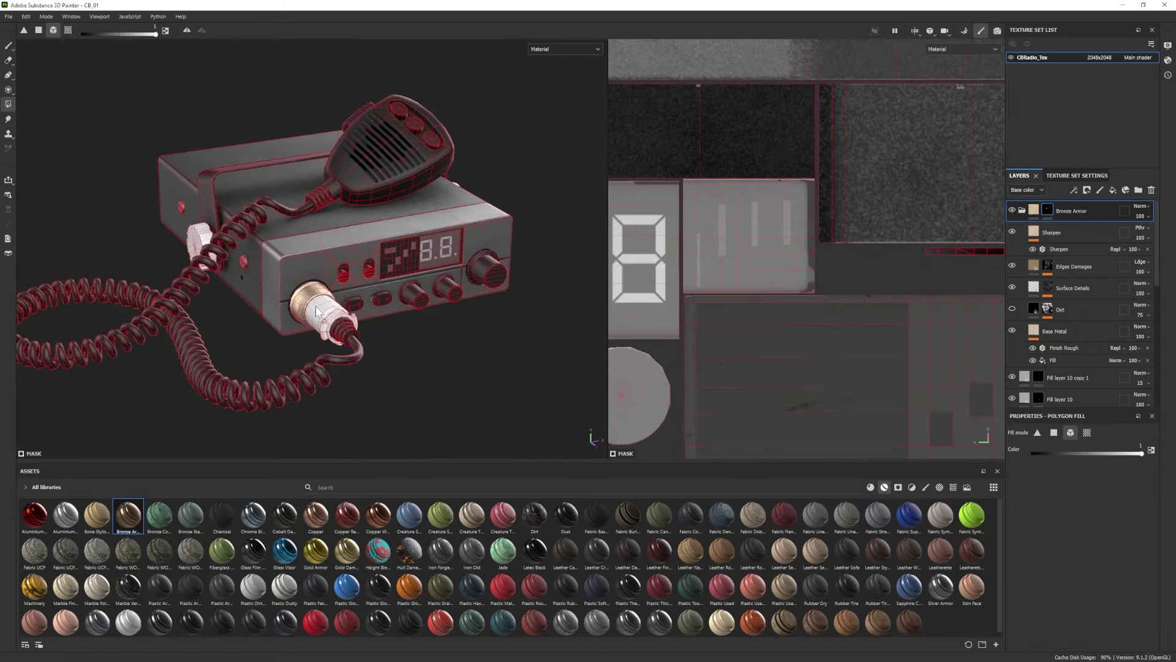
pyautogui.scroll(2, 324, 335)
pyautogui.moveTo(343, 350)
pyautogui.keyDown('alt'); pyautogui.mouseDown()
pyautogui.moveTo(394, 341)
pyautogui.moveTo(254, 311)
pyautogui.moveTo(362, 343)
pyautogui.mouseUp(); pyautogui.keyUp('alt')
pyautogui.press('1')
pyautogui.scroll(3, 358, 331)
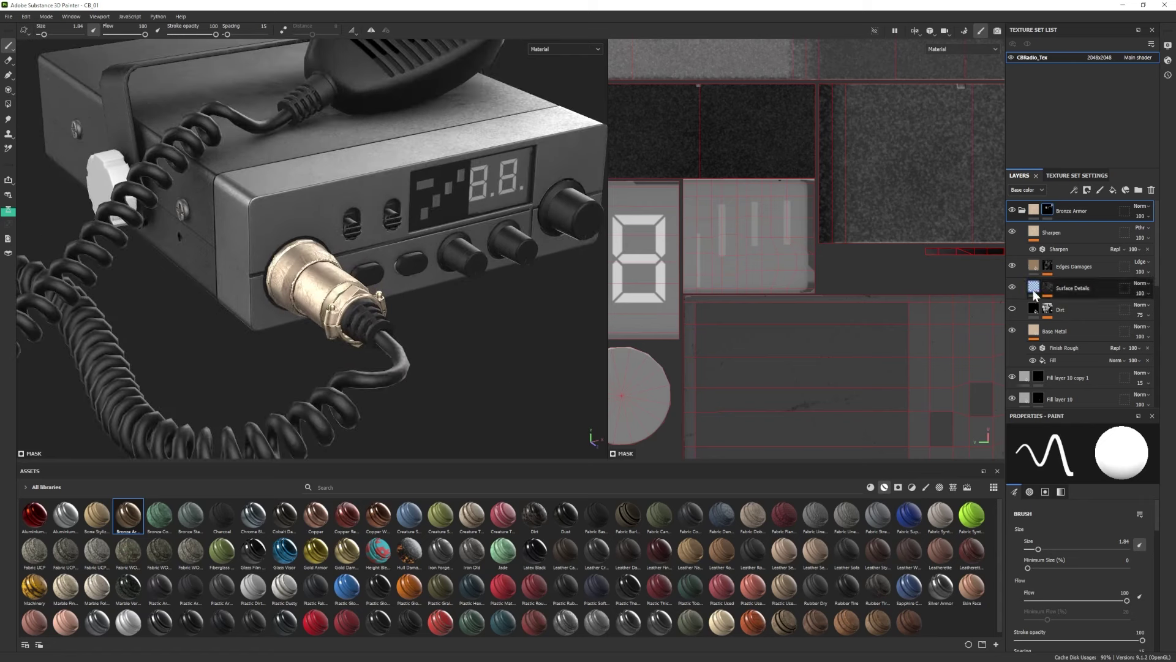
# Hide the Edges Damages layer and the Fill effect on Base Metal.
pyautogui.click(1012, 266)
pyautogui.scroll(-1, 395, 346)
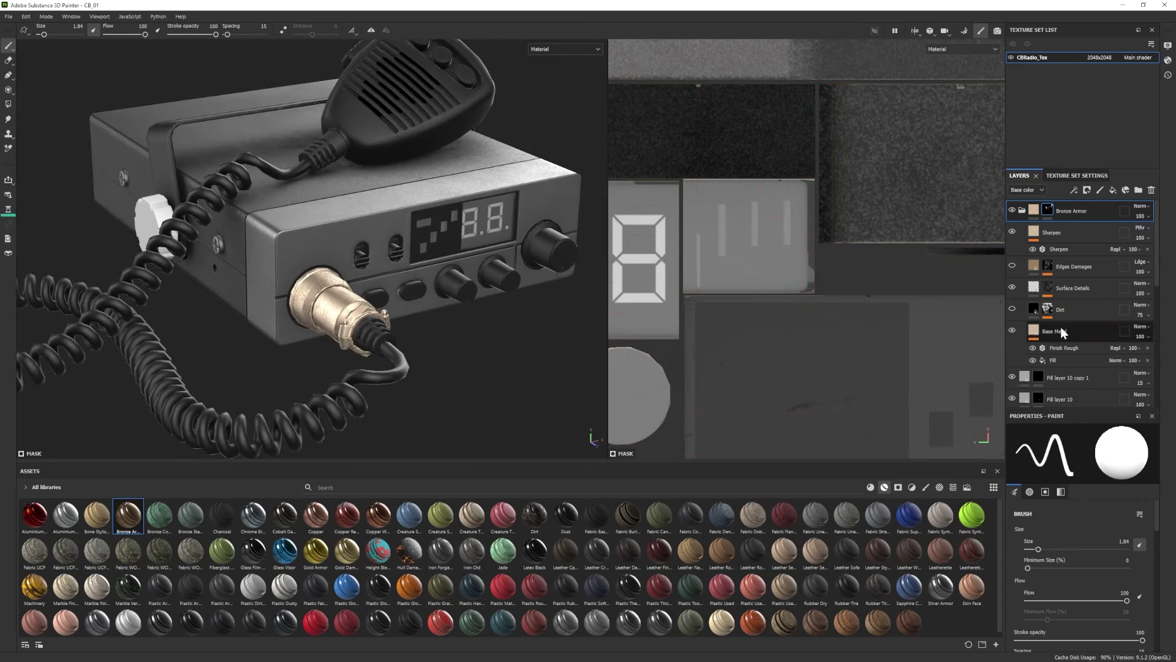
pyautogui.click(1053, 360)
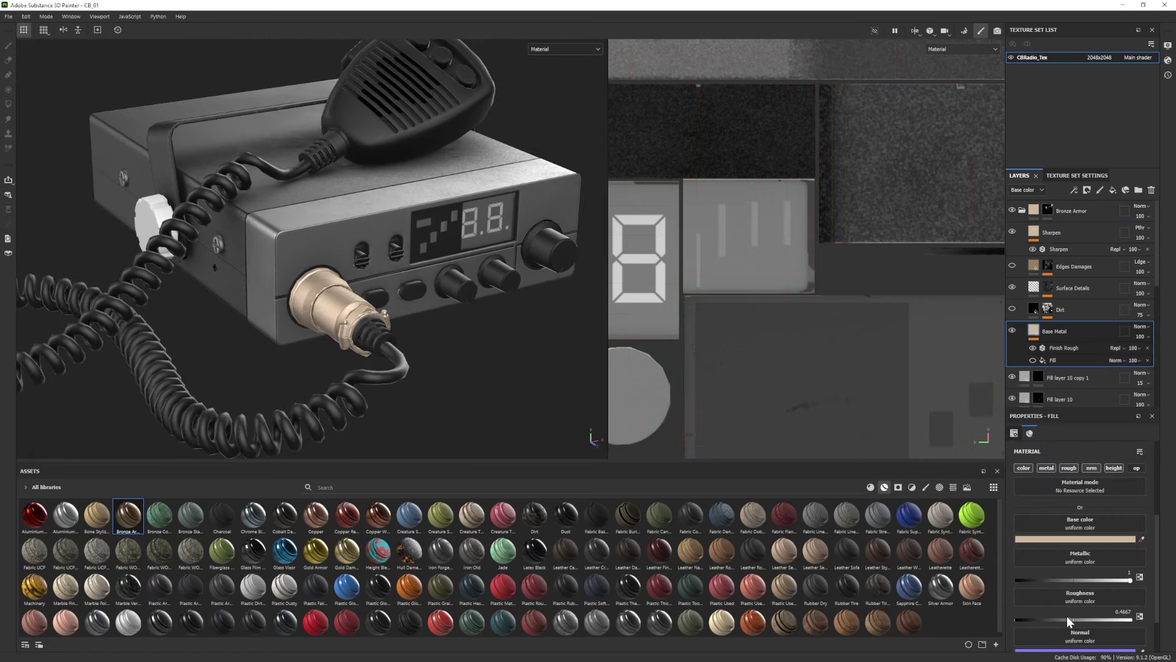
# Set Base Metal's roughness to about 0.21 to make the plug shinier.
pyautogui.moveTo(1068, 618); pyautogui.dragTo(1039, 619)
pyautogui.keyDown('alt'); pyautogui.moveTo(539, 398); pyautogui.dragTo(496, 401); pyautogui.keyUp('alt')
pyautogui.click(1073, 539)
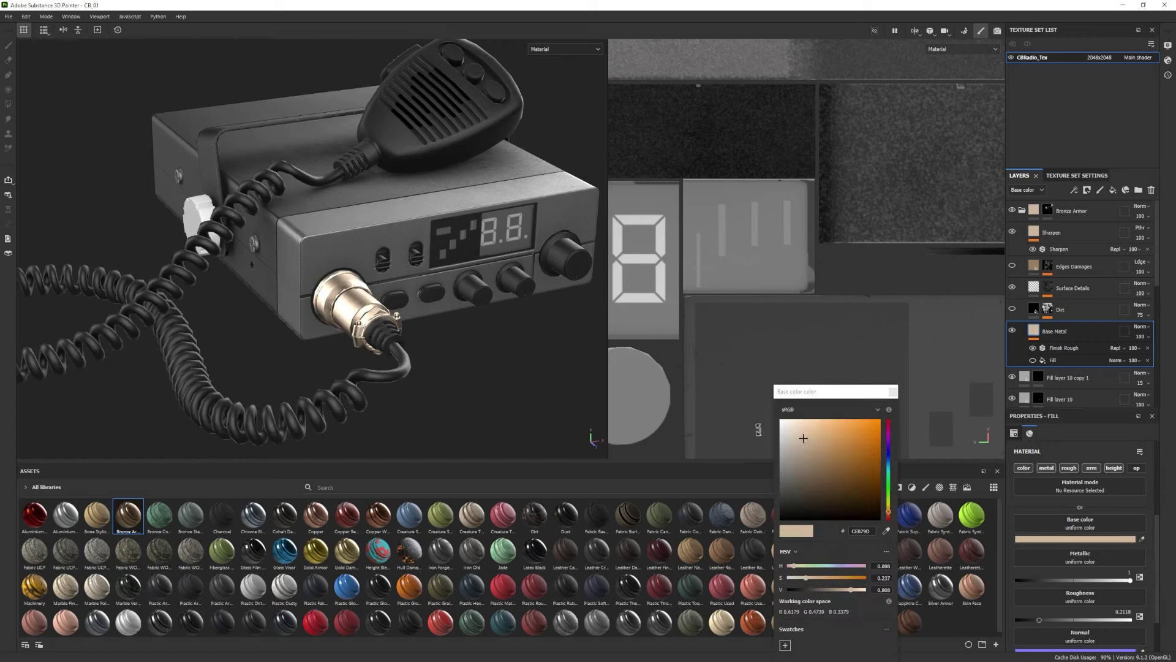
pyautogui.click(894, 392)
pyautogui.keyDown('alt'); pyautogui.moveTo(450, 343); pyautogui.dragTo(407, 328); pyautogui.keyUp('alt')
pyautogui.scroll(-5, 406, 327)
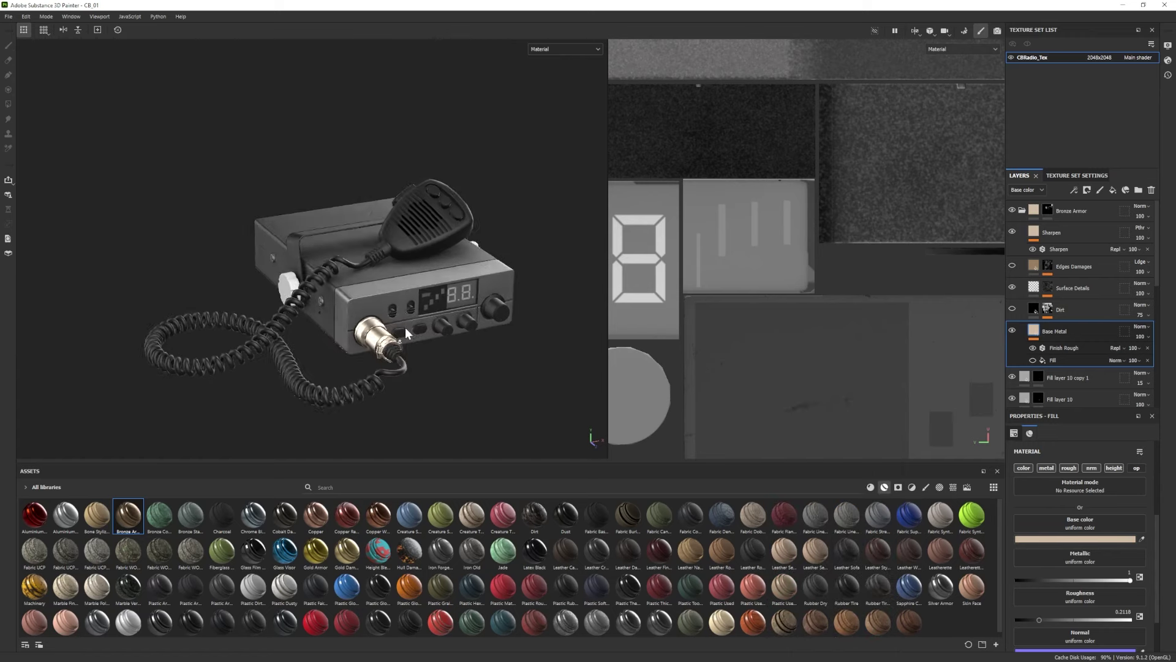
pyautogui.scroll(4, 398, 322)
# Add a fill layer above Sharpen in the Bronze Armor folder with only the height channel active.
pyautogui.click(1080, 232)
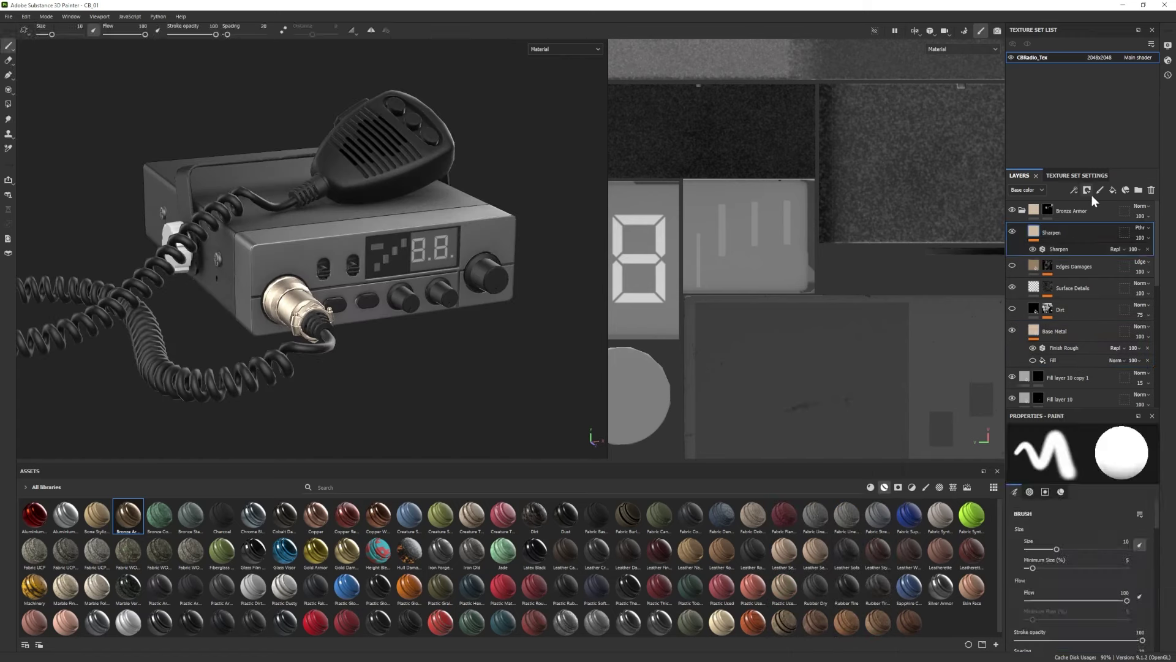
pyautogui.click(1112, 190)
pyautogui.keyDown('alt'); pyautogui.click(1113, 468); pyautogui.keyUp('alt')
# Find the Fabric Diamond Alternate texture and assign it to the new fill layer's height channel.
pyautogui.click(953, 487)
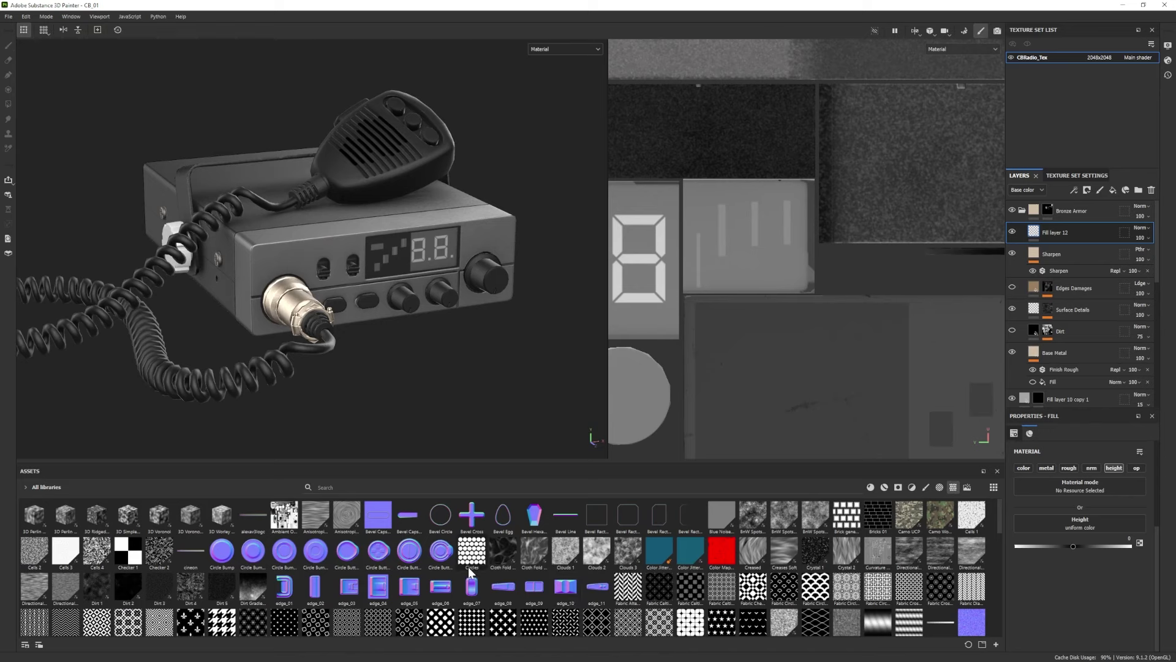
pyautogui.moveTo(98, 512)
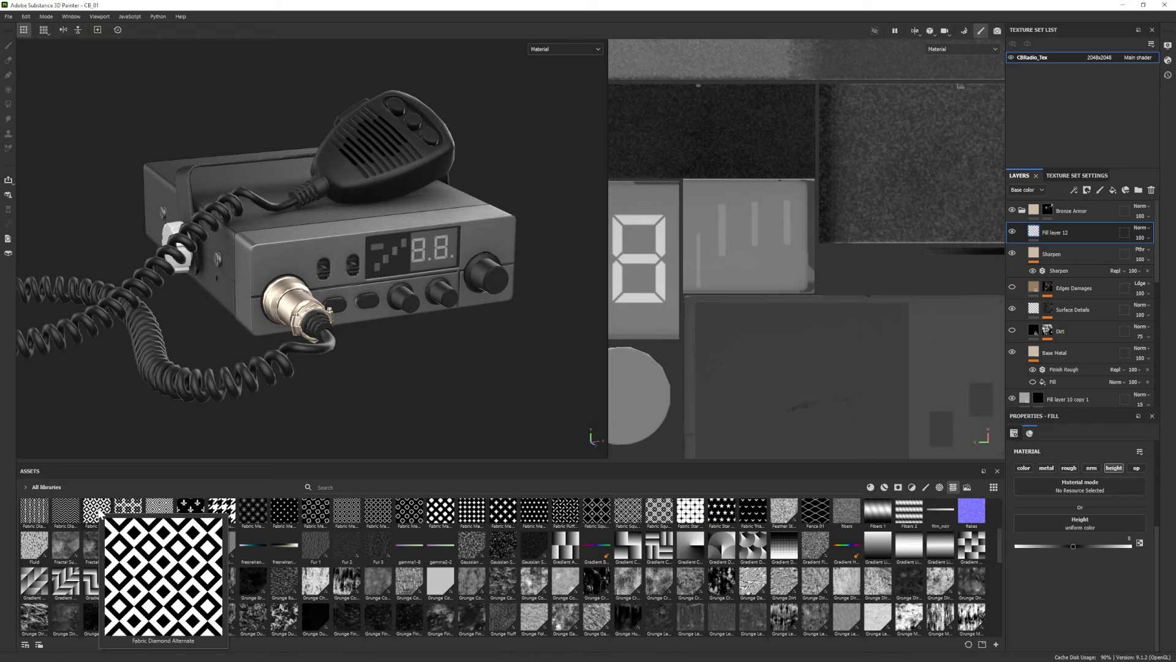
pyautogui.scroll(-5, 136, 555)
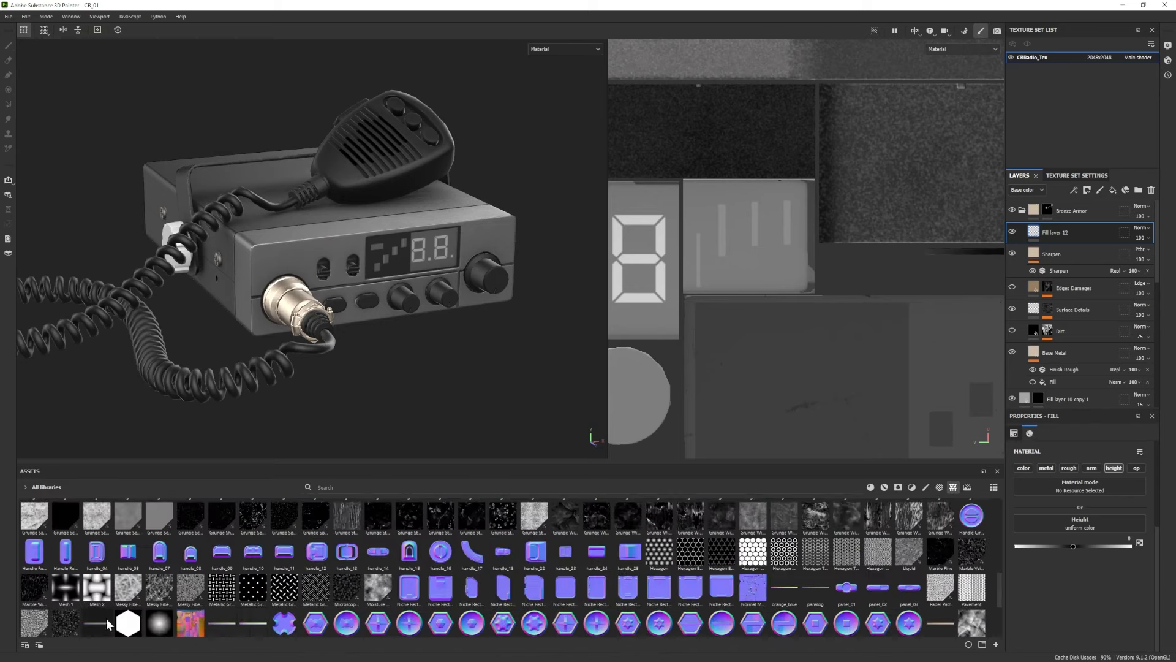
pyautogui.scroll(5, 325, 565)
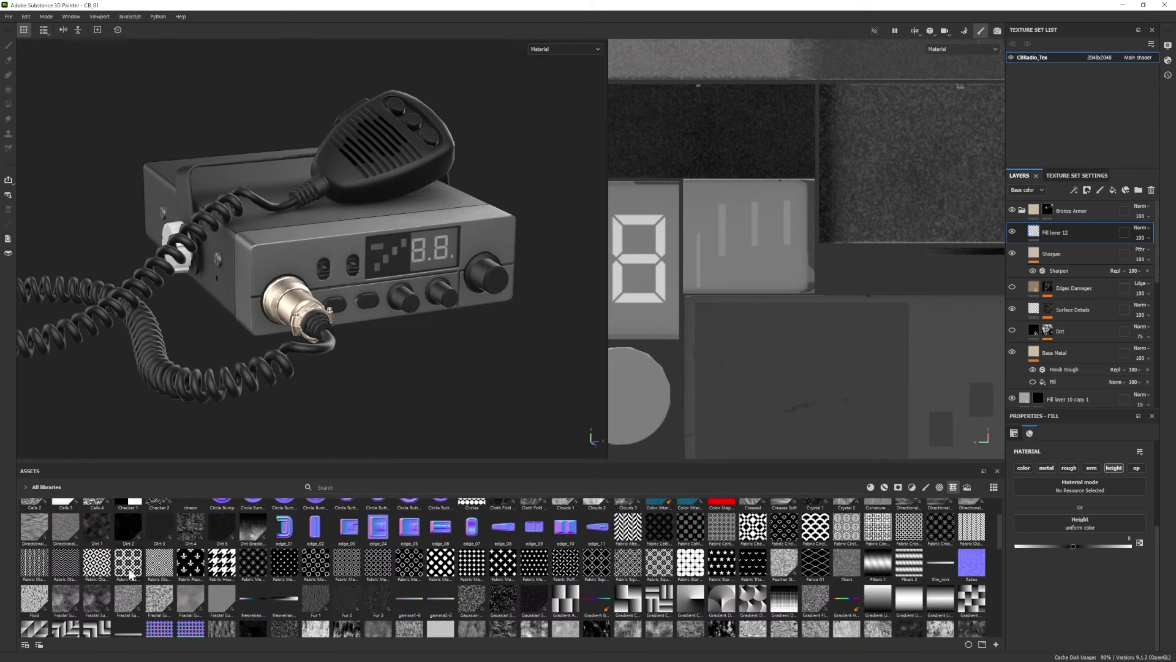
pyautogui.moveTo(96, 563); pyautogui.dragTo(1077, 507)
# Increase the fill layer's tiling to shrink the diamond pattern into fine knurling on the plug.
pyautogui.scroll(3, 1069, 582)
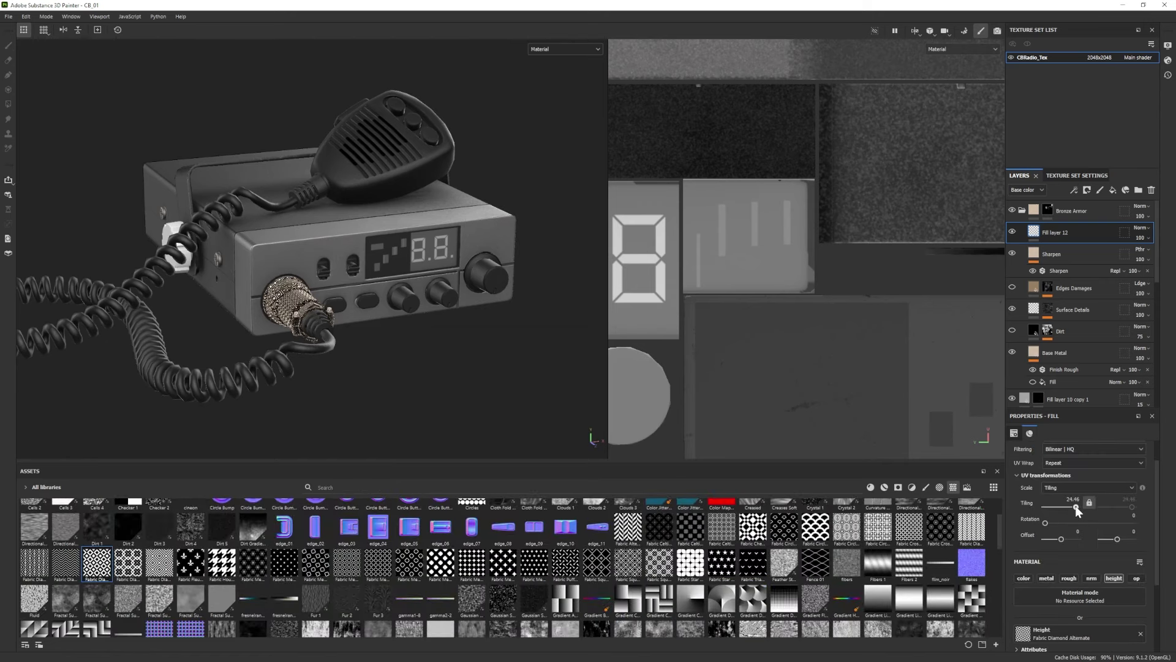
pyautogui.keyDown('alt'); pyautogui.moveTo(267, 314); pyautogui.dragTo(329, 345); pyautogui.keyUp('alt')
pyautogui.keyDown('alt'); pyautogui.moveTo(328, 345); pyautogui.dragTo(551, 375, button='right'); pyautogui.keyUp('alt')
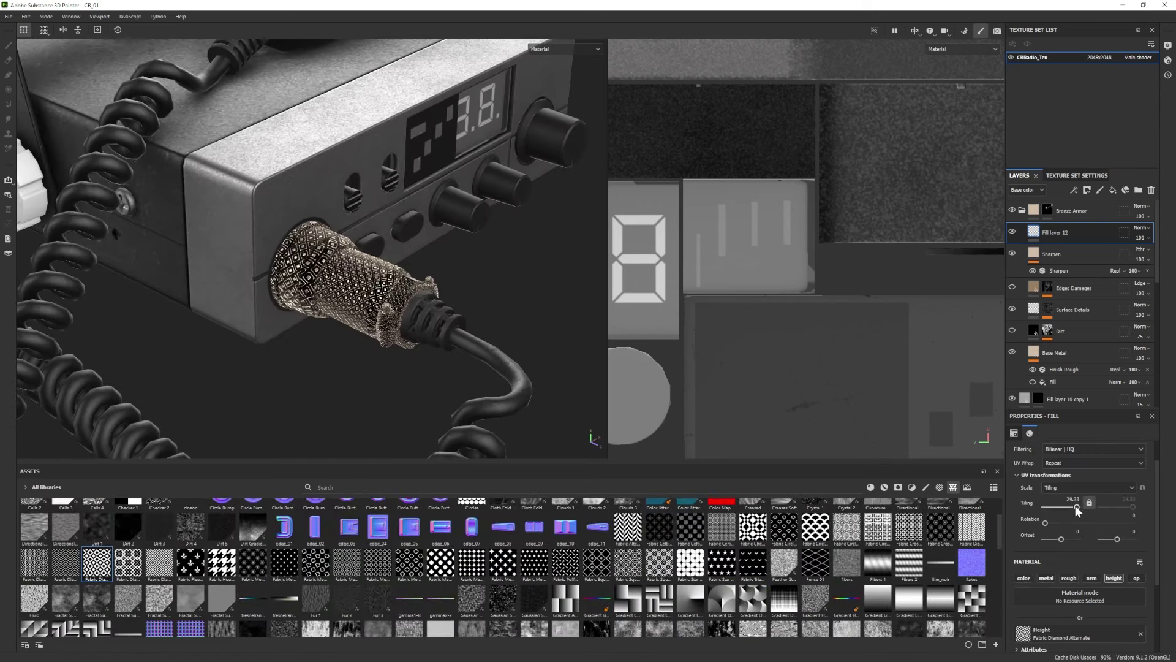
pyautogui.moveTo(1075, 506); pyautogui.dragTo(1079, 507)
pyautogui.keyDown('alt'); pyautogui.moveTo(521, 398); pyautogui.dragTo(592, 373); pyautogui.keyUp('alt')
# Add a black mask to the knurling fill layer and reveal it only on the plug's ring with mesh-mode Polygon Fill.
pyautogui.rightClick(1070, 227)
pyautogui.click(1087, 247)
pyautogui.click(8, 105)
pyautogui.click(1071, 432)
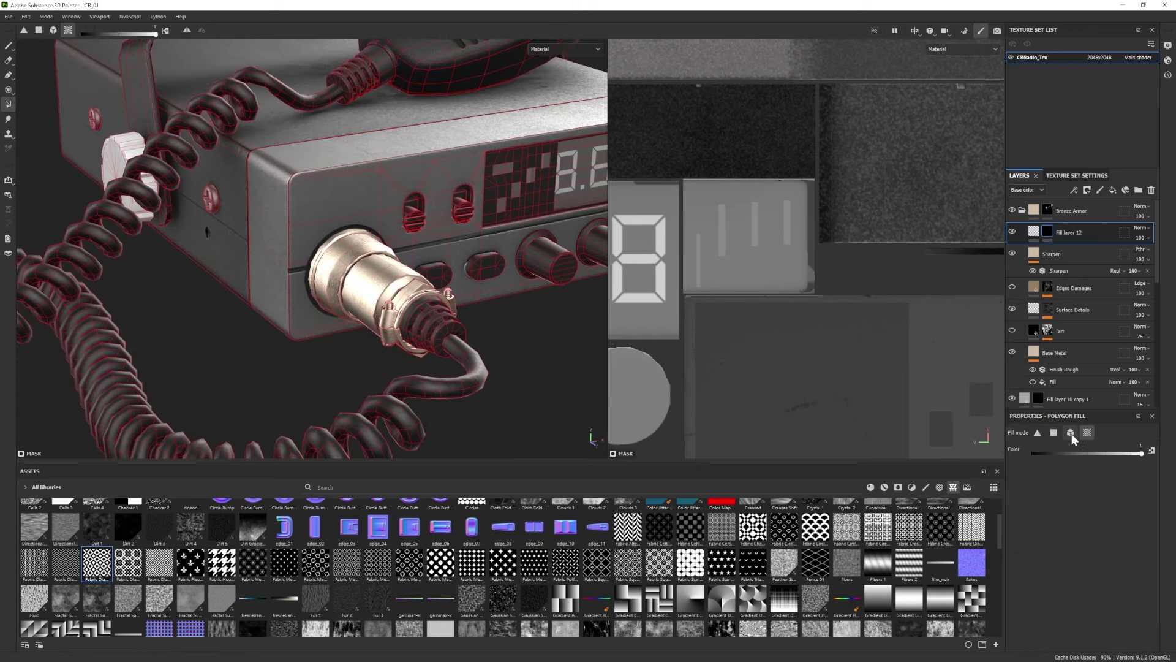
pyautogui.click(339, 252)
pyautogui.click(9, 46)
pyautogui.keyDown('alt'); pyautogui.moveTo(552, 355); pyautogui.dragTo(508, 337, button='right'); pyautogui.keyUp('alt')
pyautogui.keyDown('alt'); pyautogui.moveTo(509, 337); pyautogui.dragTo(471, 347); pyautogui.keyUp('alt')
pyautogui.keyDown('alt'); pyautogui.moveTo(471, 348); pyautogui.dragTo(520, 359, button='right'); pyautogui.keyUp('alt')
pyautogui.rightClick(1046, 231)
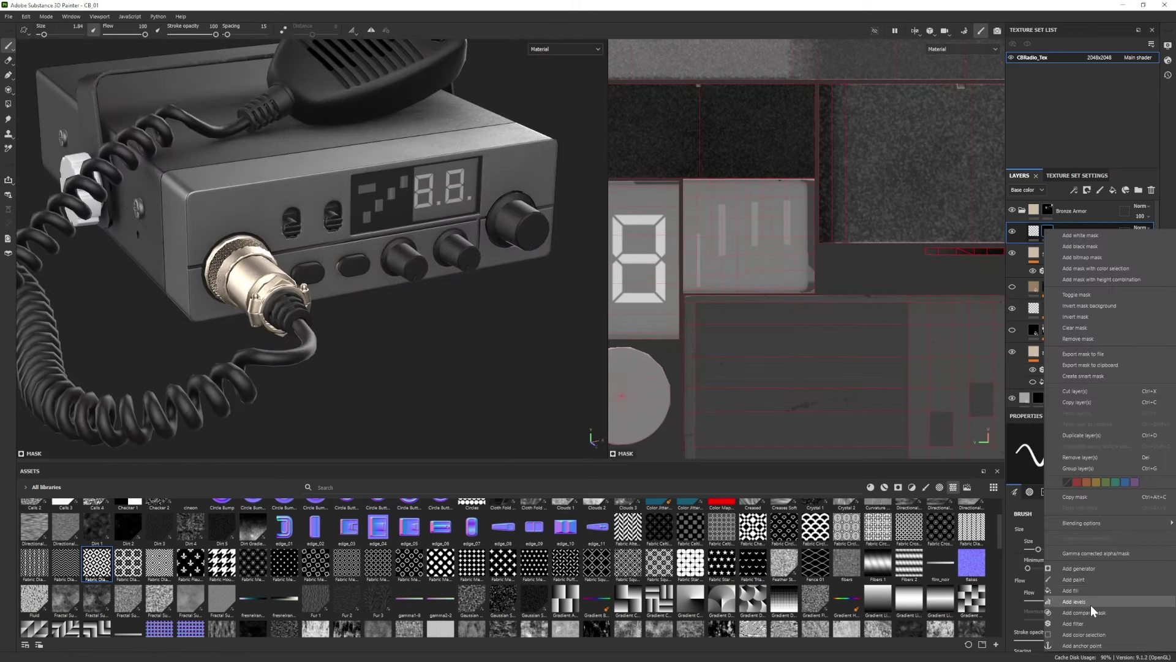
pyautogui.click(1090, 604)
pyautogui.hotkey('ctrl', 'z')
# Add a Levels effect to the knurling fill layer's height channel and adjust its sliders to soften the relief.
pyautogui.click(1034, 232)
pyautogui.rightClick(1042, 231)
pyautogui.click(1079, 616)
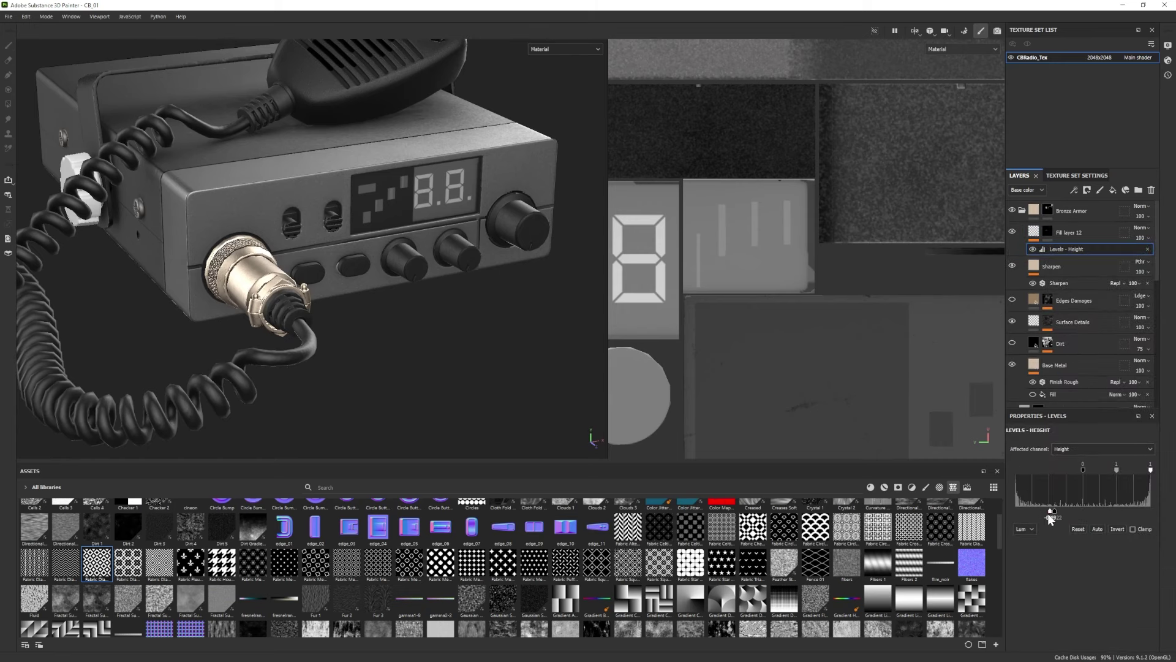
pyautogui.keyDown('alt'); pyautogui.moveTo(472, 362); pyautogui.dragTo(386, 361, button='right'); pyautogui.keyUp('alt')
pyautogui.keyDown('alt'); pyautogui.moveTo(385, 361); pyautogui.dragTo(402, 368); pyautogui.keyUp('alt')
pyautogui.keyDown('alt'); pyautogui.moveTo(401, 368); pyautogui.dragTo(427, 373, button='right'); pyautogui.keyUp('alt')
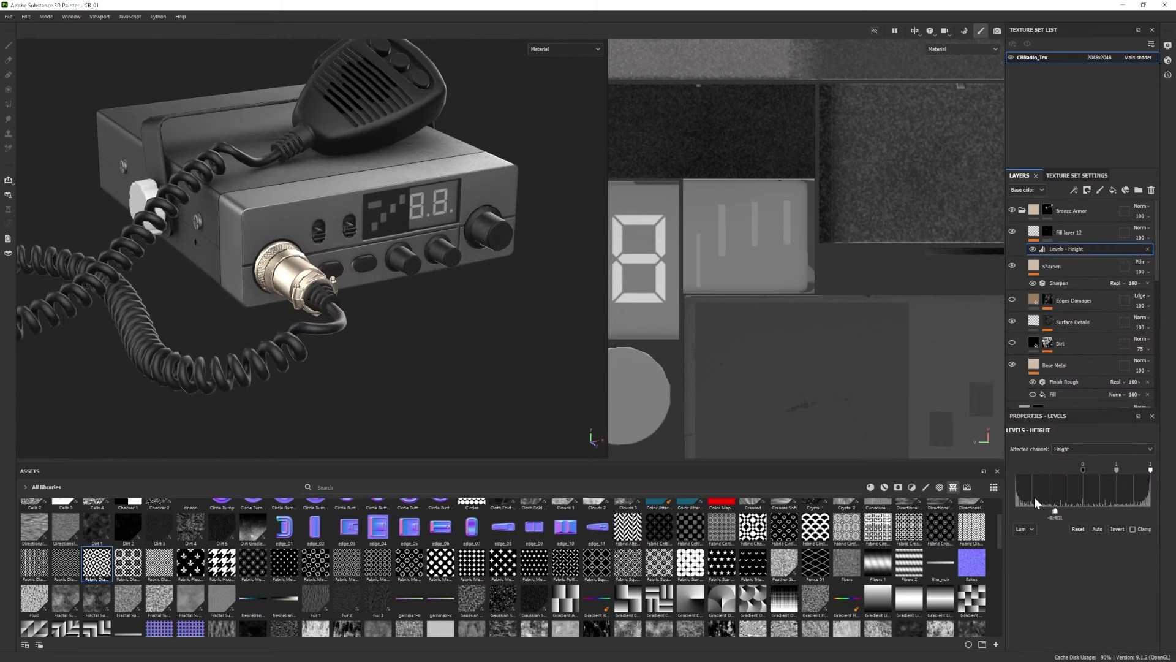
pyautogui.moveTo(1150, 470)
pyautogui.mouseDown()
pyautogui.moveTo(967, 476)
pyautogui.moveTo(1144, 472)
pyautogui.mouseUp()
# Set the knurling's height Levels output range to about -0.45 to 0.02.
pyautogui.click(1030, 236)
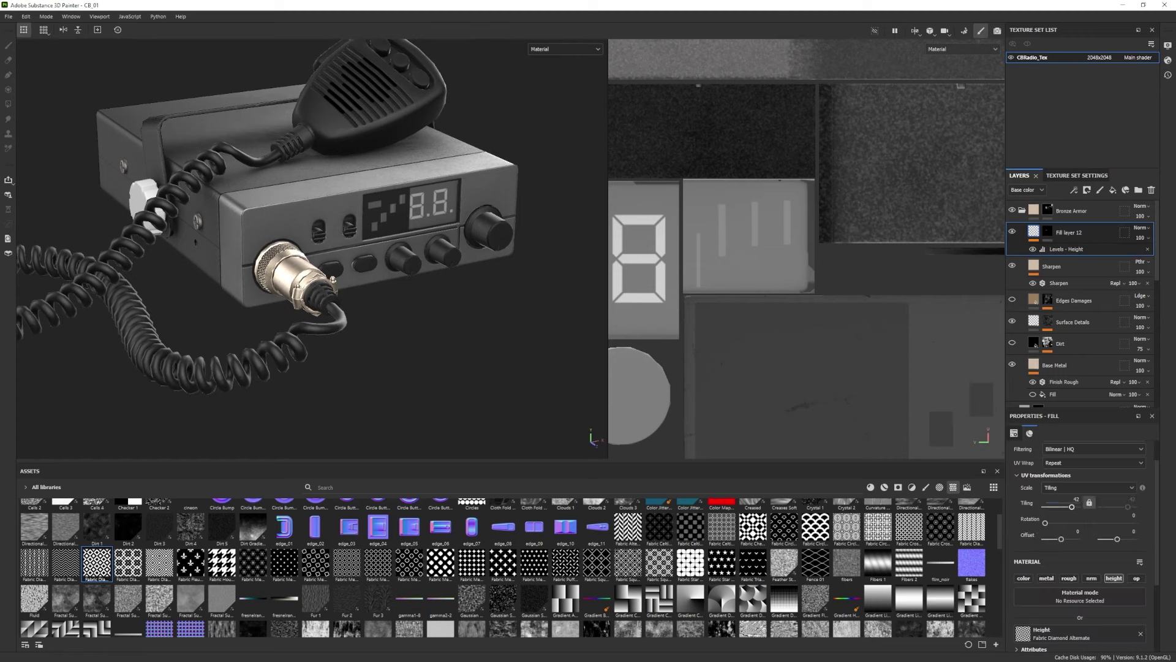
pyautogui.scroll(2, 120, 293)
pyautogui.click(1051, 246)
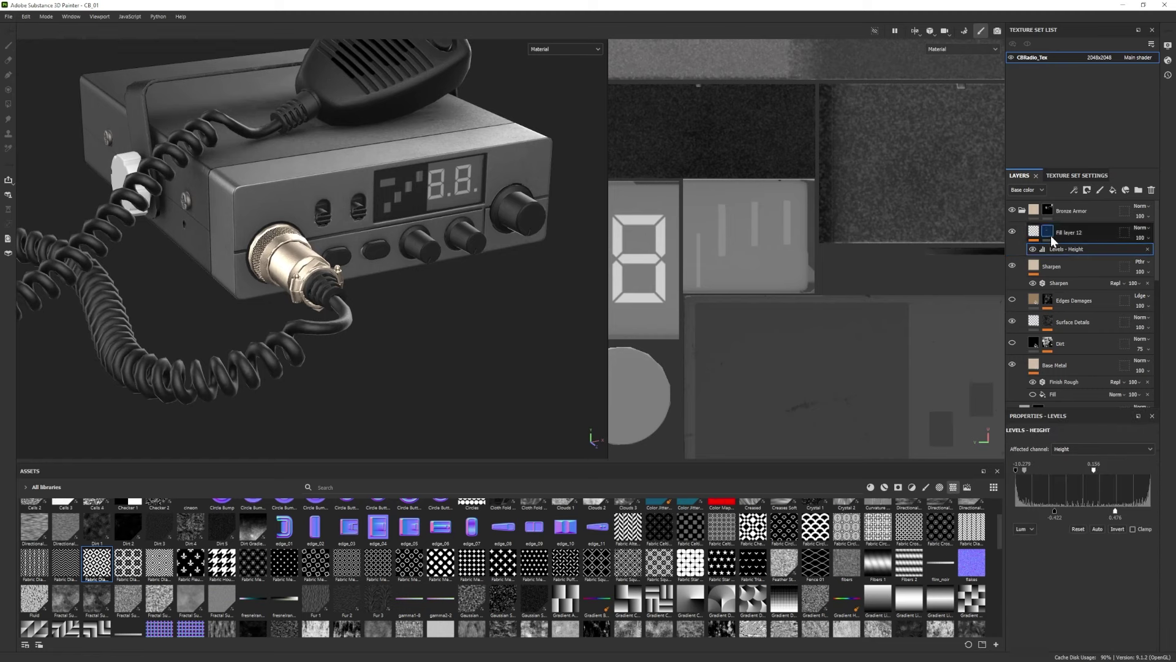
pyautogui.scroll(-2, 455, 370)
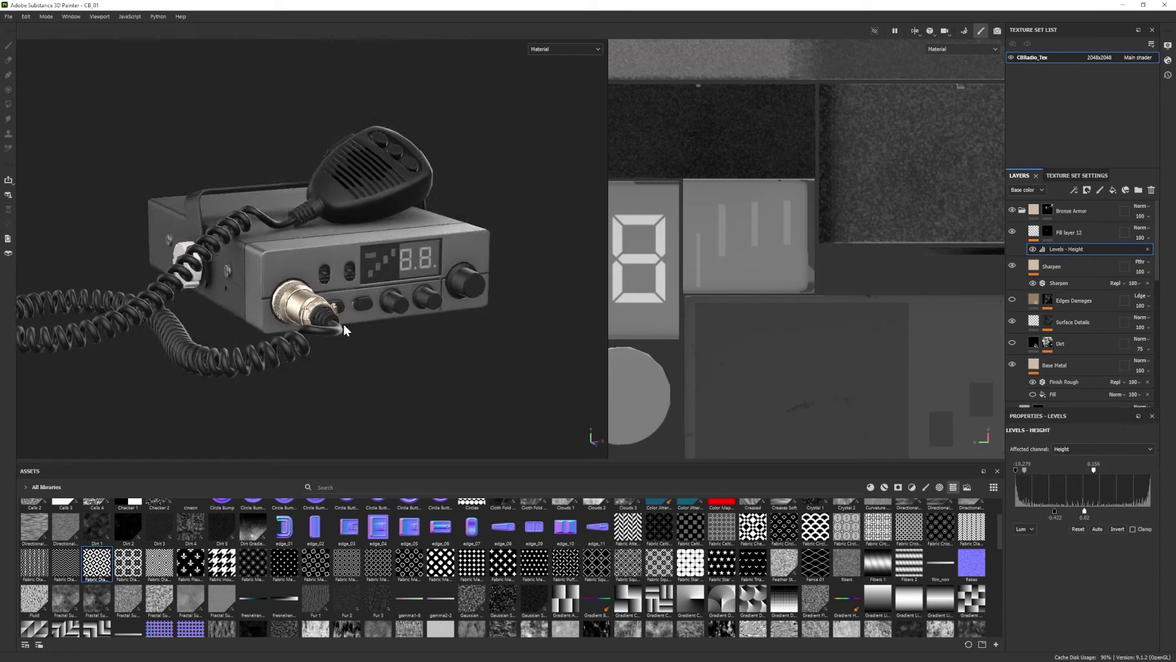
pyautogui.scroll(2, 378, 350)
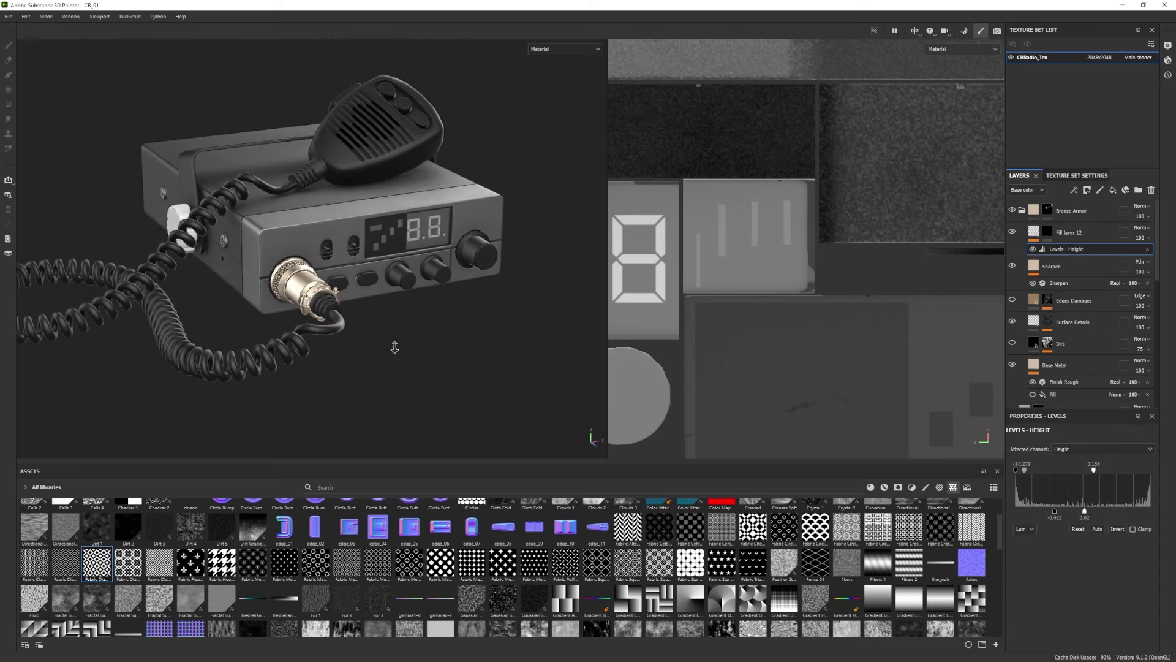
# Set the base color of Bronze Armor's Base Metal layer to the light tan D6C1A7.
pyautogui.click(1054, 366)
pyautogui.click(1074, 539)
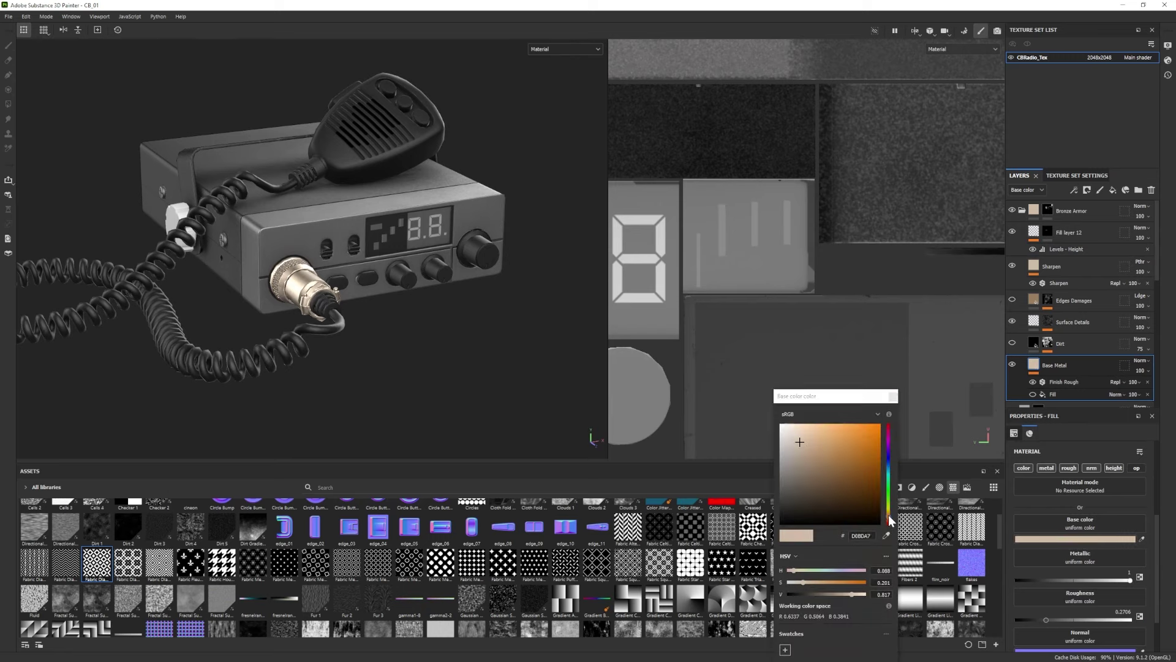
pyautogui.click(888, 519)
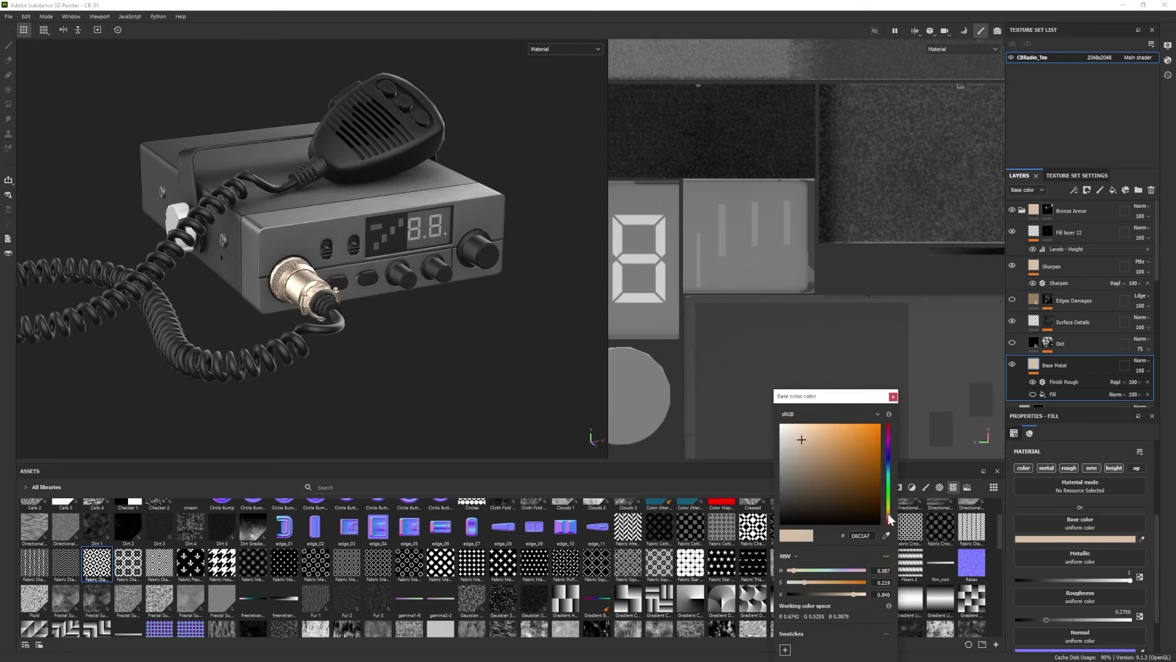
pyautogui.click(893, 396)
pyautogui.keyDown('alt'); pyautogui.moveTo(423, 313); pyautogui.dragTo(454, 325); pyautogui.keyUp('alt')
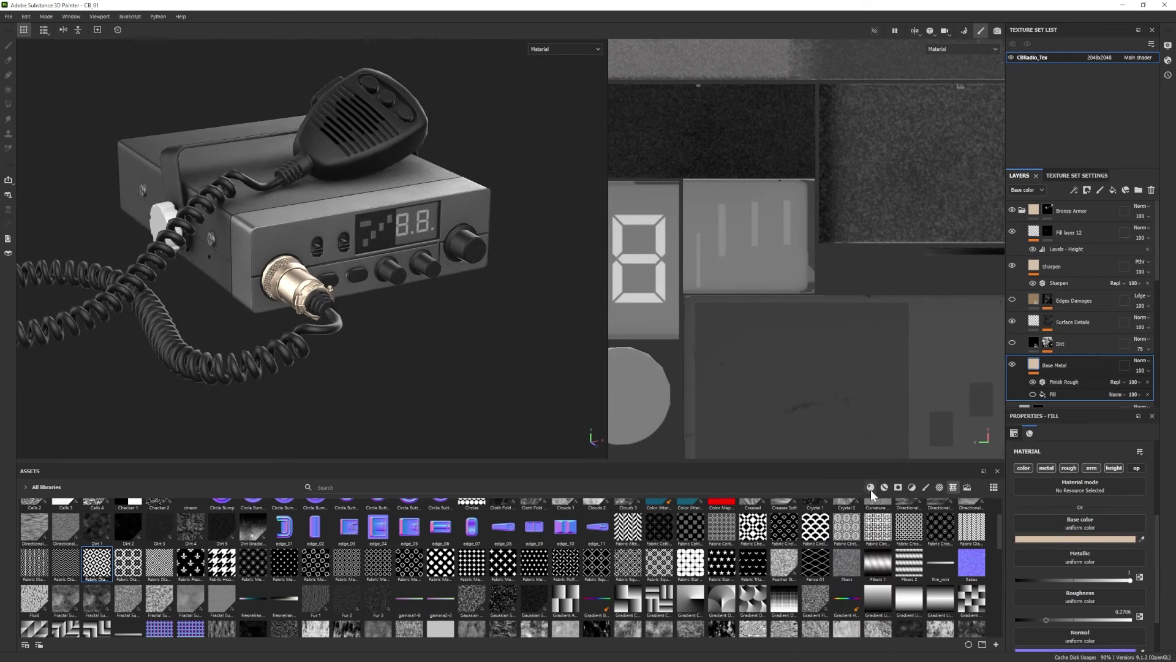
# Try the Steel Stained smart material, setting Steel Base's normal intensity to 1 and its roughness value to 0.
pyautogui.click(884, 487)
pyautogui.moveTo(941, 582); pyautogui.dragTo(1041, 222)
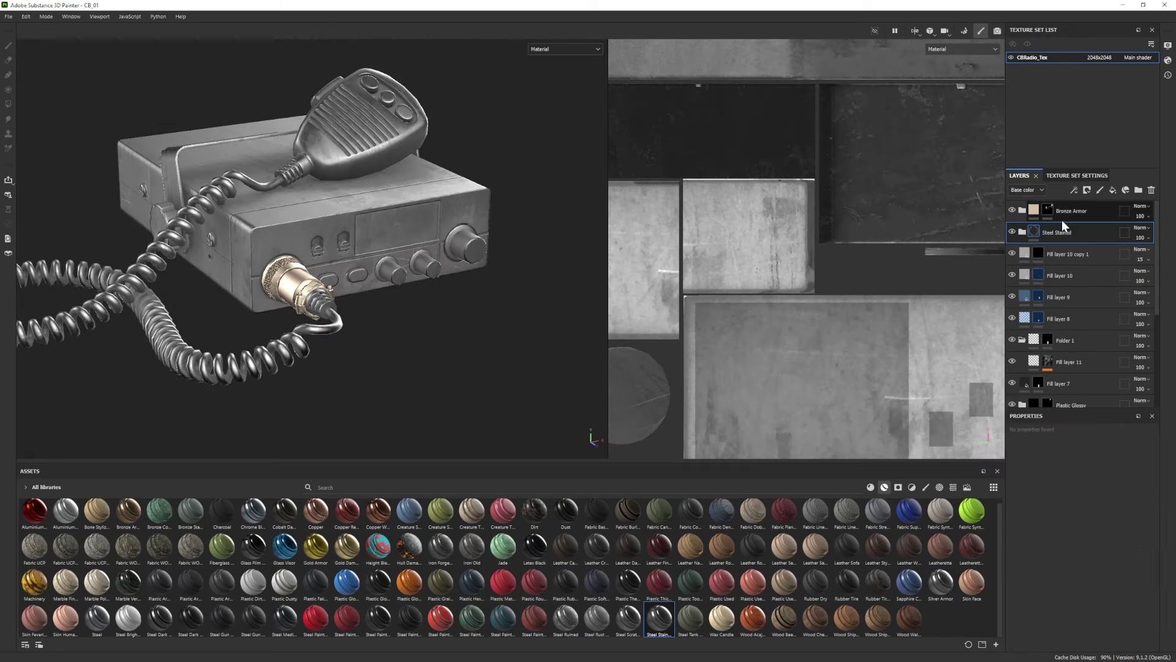
pyautogui.click(1022, 232)
pyautogui.click(1069, 309)
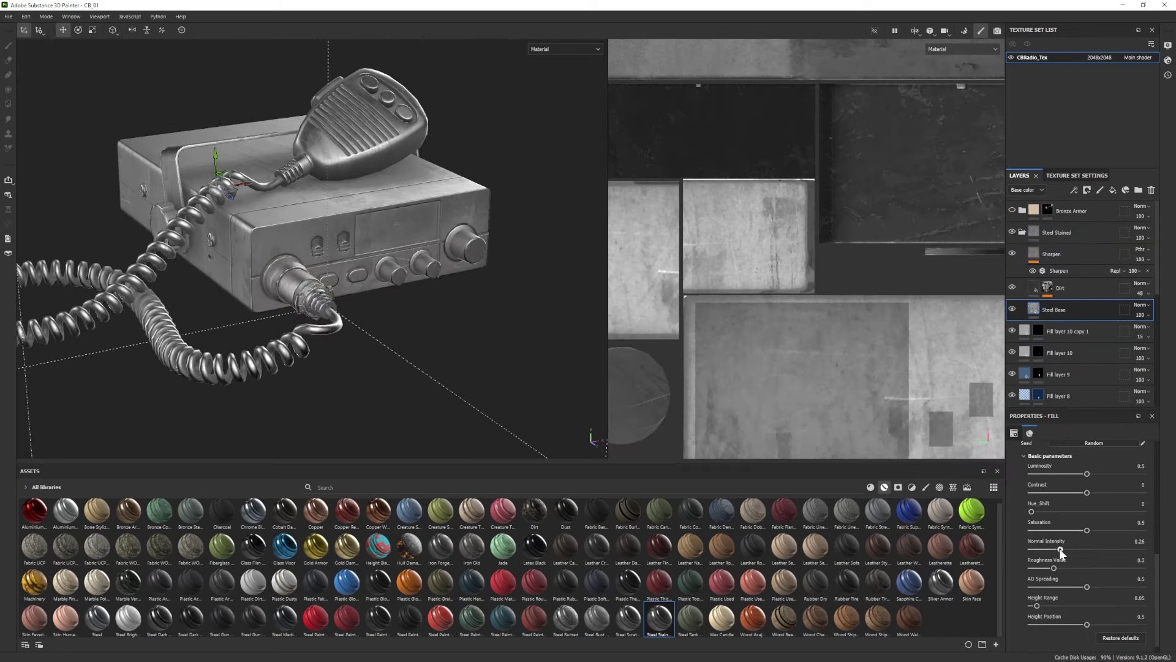
pyautogui.moveTo(1041, 567); pyautogui.dragTo(1016, 568)
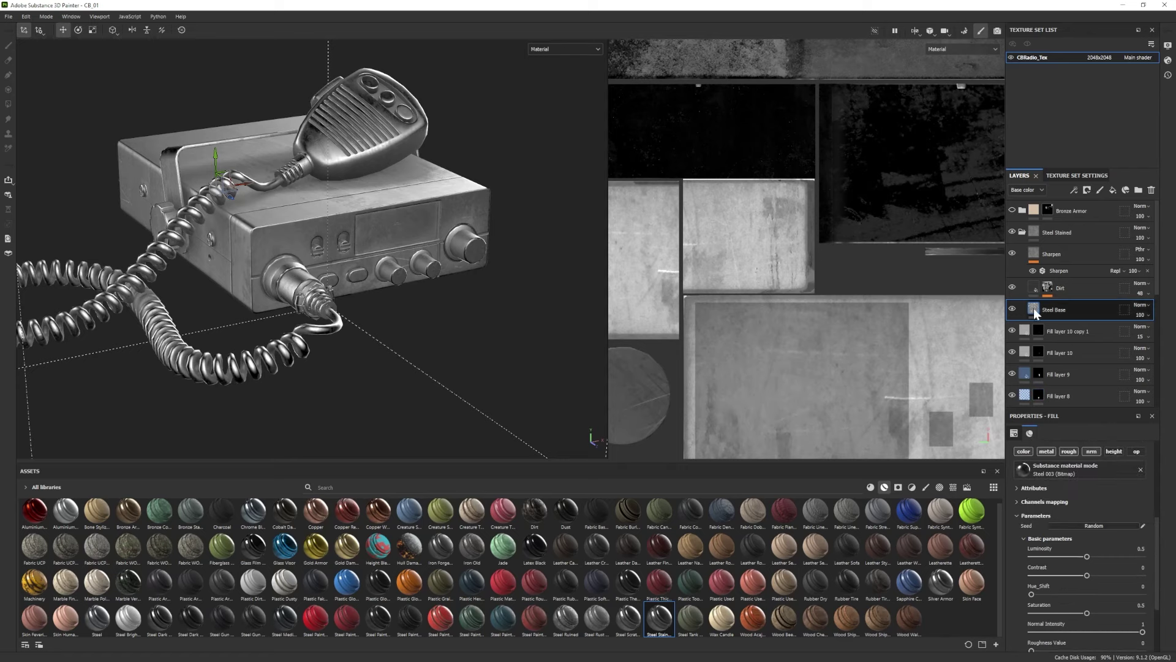
pyautogui.moveTo(1087, 474); pyautogui.dragTo(1087, 477)
pyautogui.moveTo(1081, 511); pyautogui.dragTo(1029, 527)
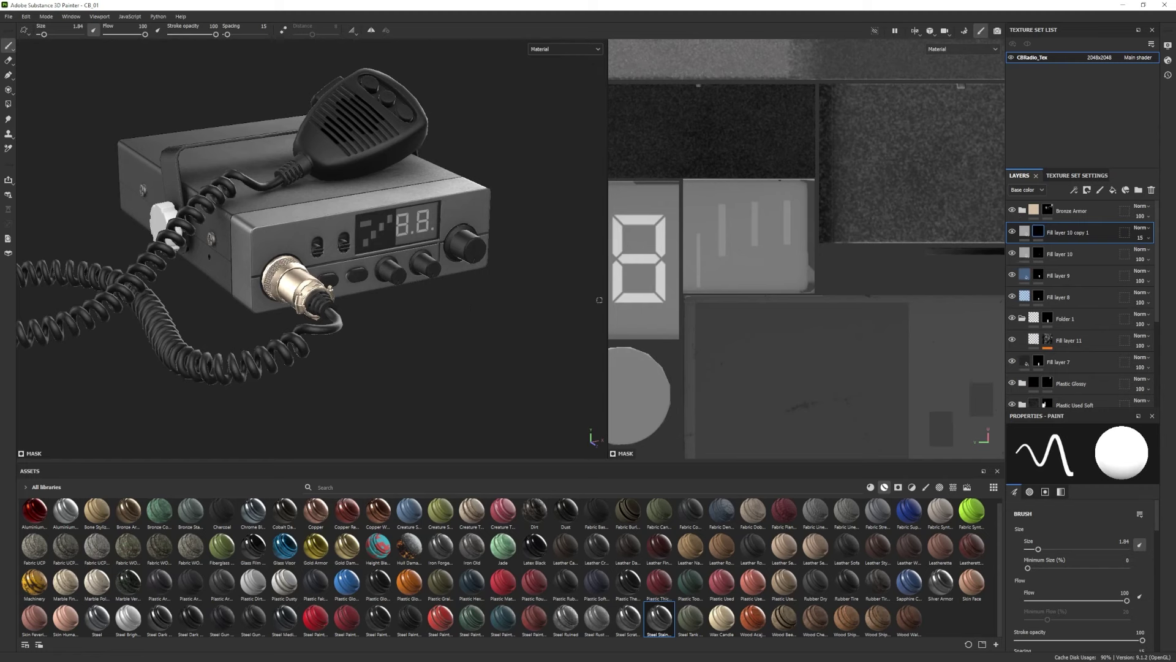
# Recolor Bronze Armor's Base Metal to a darker beige with hue 0.10, saturation about 0.21 and value about 0.77.
pyautogui.click(1012, 210)
pyautogui.click(1012, 211)
pyautogui.click(1021, 211)
pyautogui.click(1077, 365)
pyautogui.click(1062, 487)
pyautogui.moveTo(801, 443); pyautogui.dragTo(809, 451)
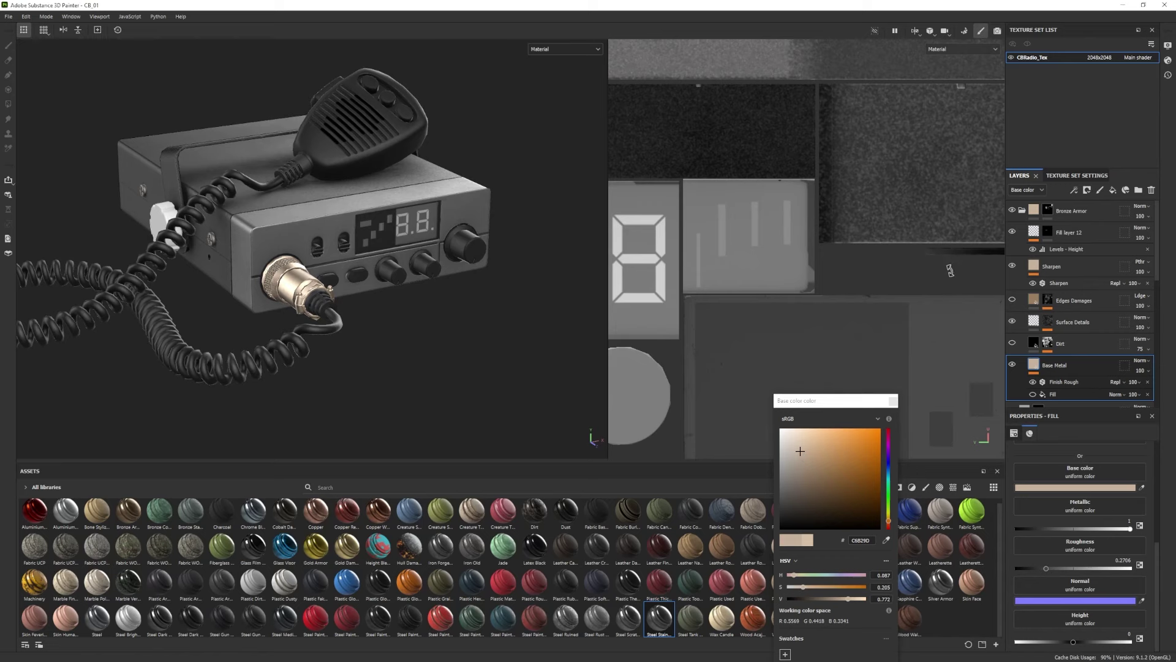
pyautogui.click(888, 519)
pyautogui.click(1021, 210)
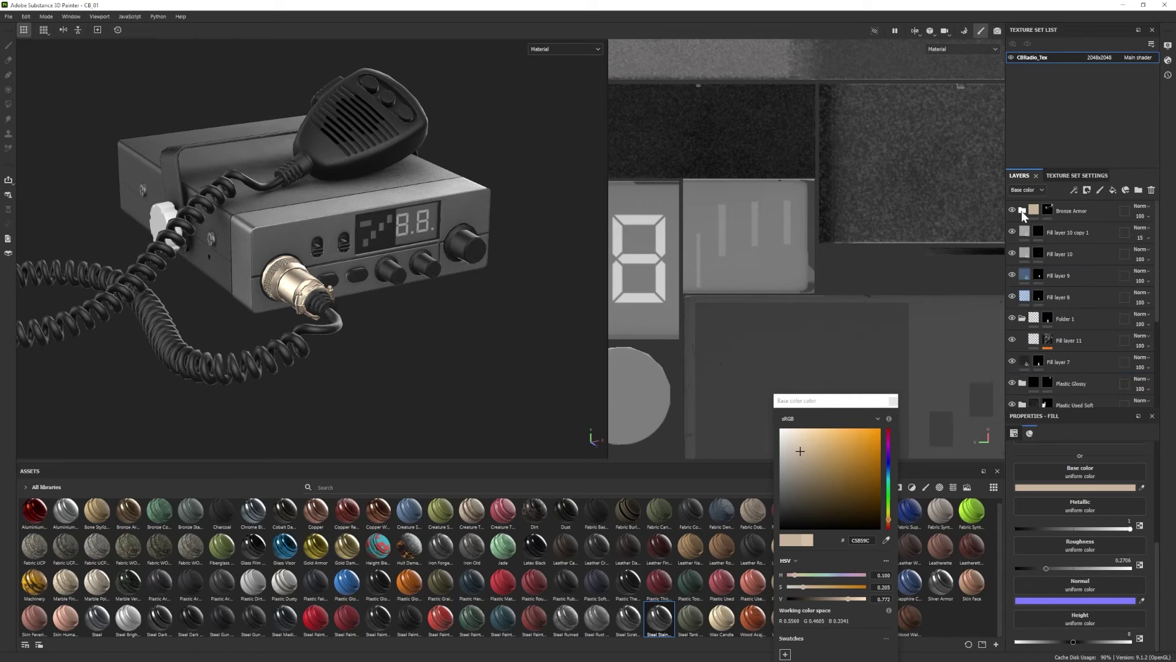
# Hide the Bronze Armor folder and add the Copper Red Bleached smart material at the top of the layer stack.
pyautogui.click(1011, 210)
pyautogui.moveTo(316, 515); pyautogui.dragTo(1064, 203)
pyautogui.hotkey('ctrl', 'z')
pyautogui.moveTo(346, 511); pyautogui.dragTo(1064, 207)
pyautogui.keyDown('alt'); pyautogui.moveTo(318, 310); pyautogui.dragTo(457, 356, button='right'); pyautogui.keyUp('alt')
# Hide the Edges Damages and Sun Bleach layers inside the Copper Red Bleached folder.
pyautogui.click(1022, 210)
pyautogui.click(1034, 285)
pyautogui.click(1033, 283)
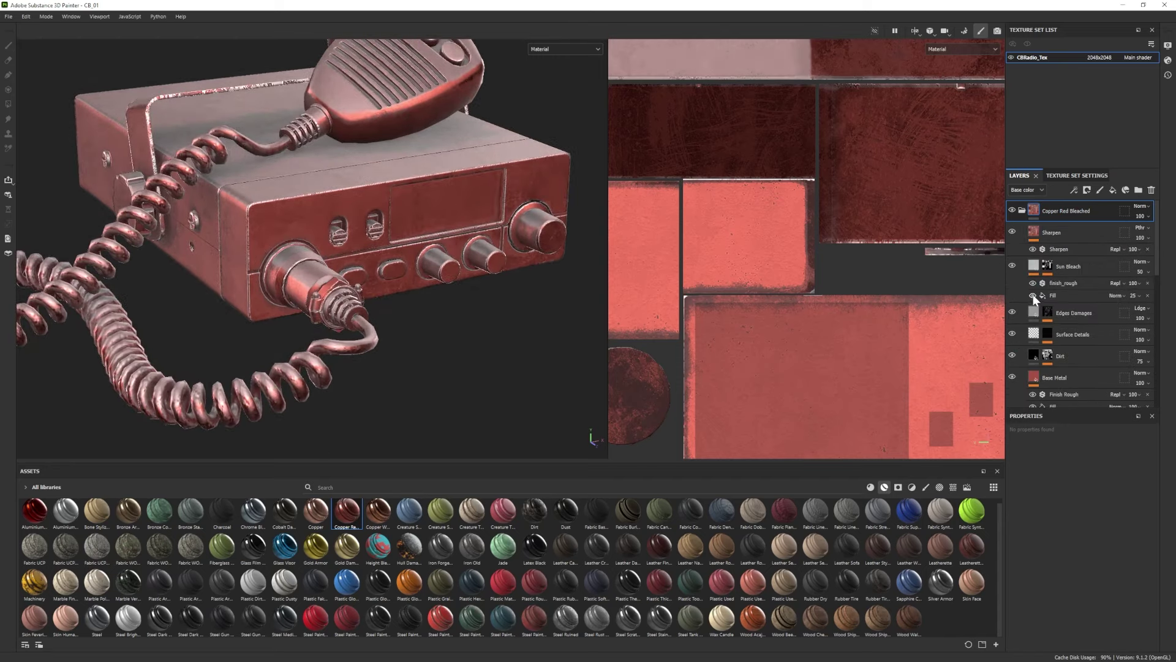
pyautogui.click(1012, 311)
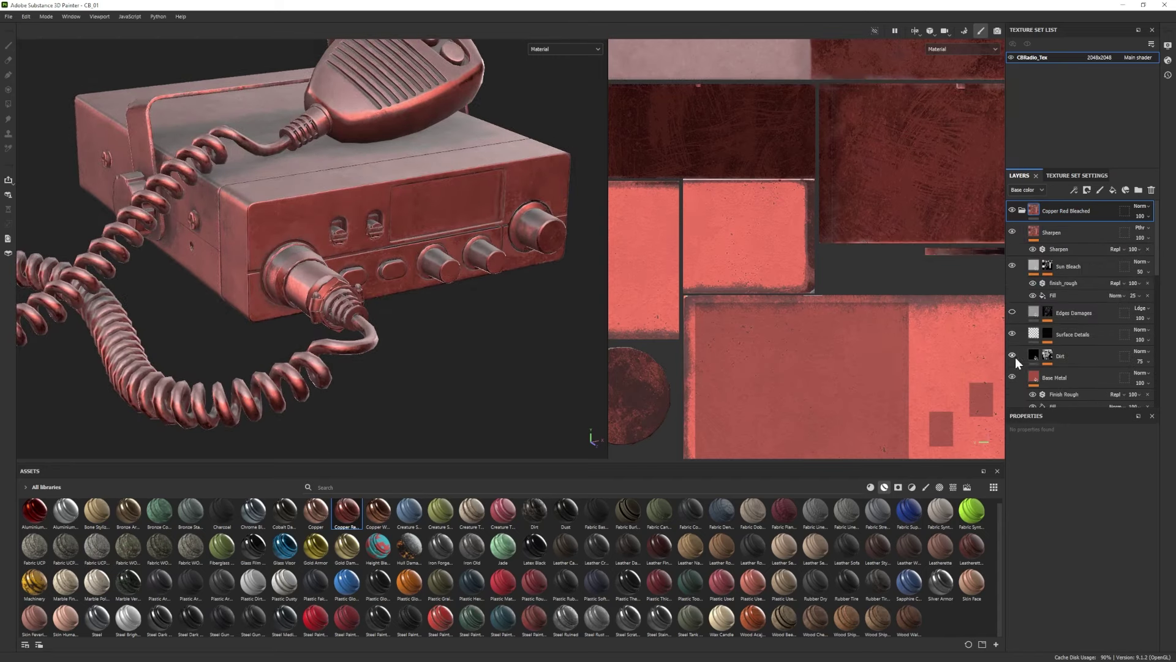
pyautogui.click(1012, 266)
pyautogui.moveTo(422, 325)
pyautogui.keyDown('alt'); pyautogui.mouseDown(button='right')
pyautogui.moveTo(349, 306)
pyautogui.moveTo(416, 325)
pyautogui.mouseUp(button='right'); pyautogui.keyUp('alt')
pyautogui.scroll(-1, 1066, 343)
# Change Copper Red Bleached's Base Metal color to a muted yellowish beige with hue about 0.13 and saturation about 0.24.
pyautogui.click(1065, 349)
pyautogui.click(1074, 488)
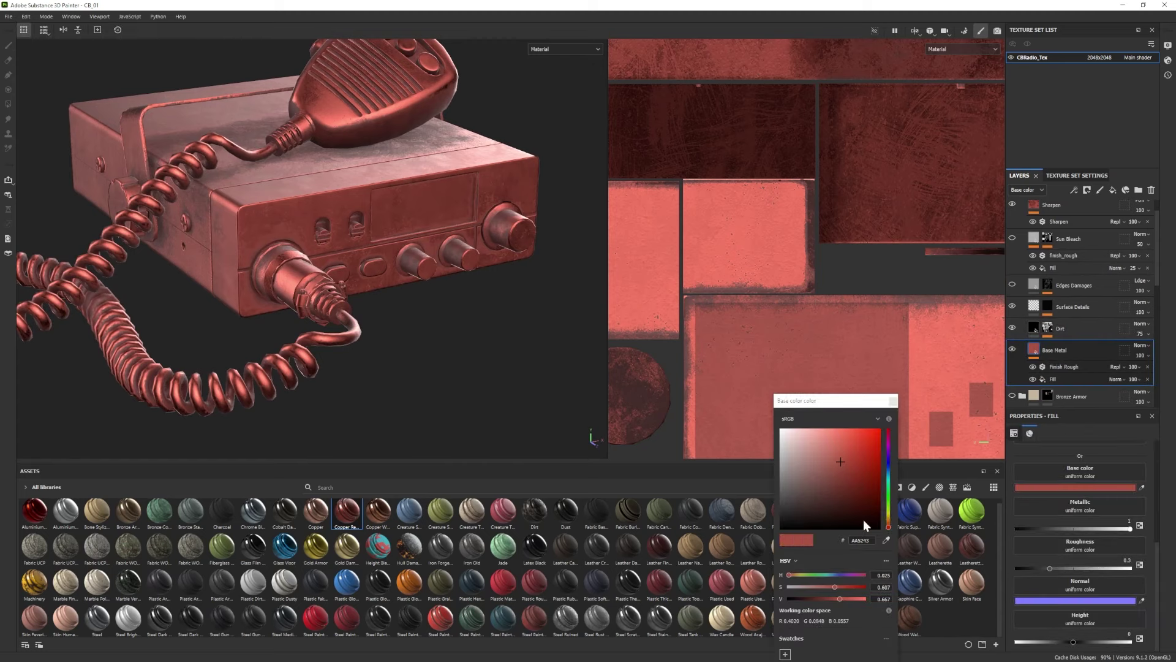
pyautogui.moveTo(888, 527); pyautogui.dragTo(888, 516)
pyautogui.click(805, 459)
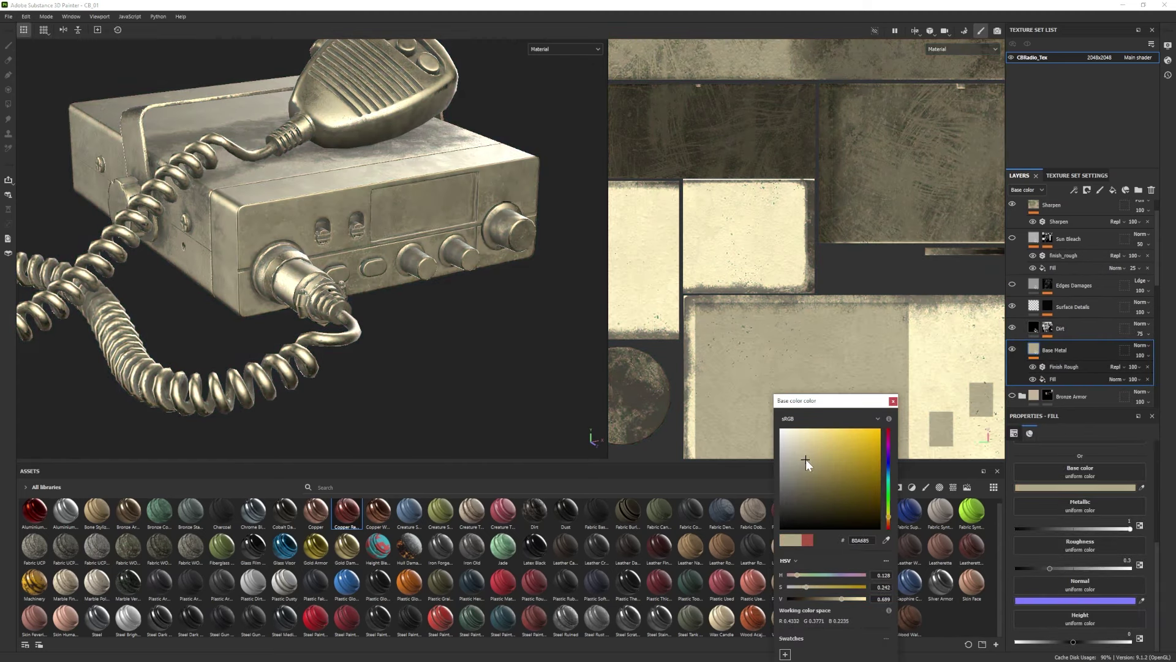
# Reduce the dirt coverage through the Mask Editor on Copper Red Bleached's Dirt layer.
pyautogui.click(1053, 328)
pyautogui.click(1071, 344)
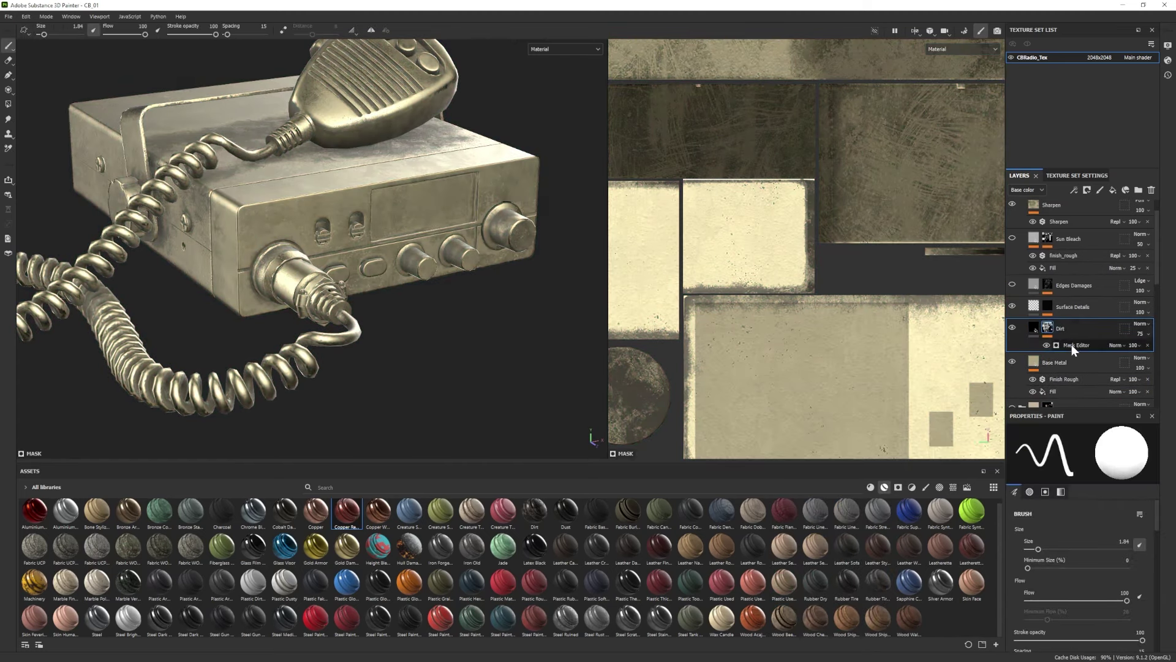
pyautogui.click(1067, 453)
# Fine-tune Base Metal's color with saturation about 0.22, value about 0.70 and a slightly warmer hue.
pyautogui.click(1065, 363)
pyautogui.click(1074, 539)
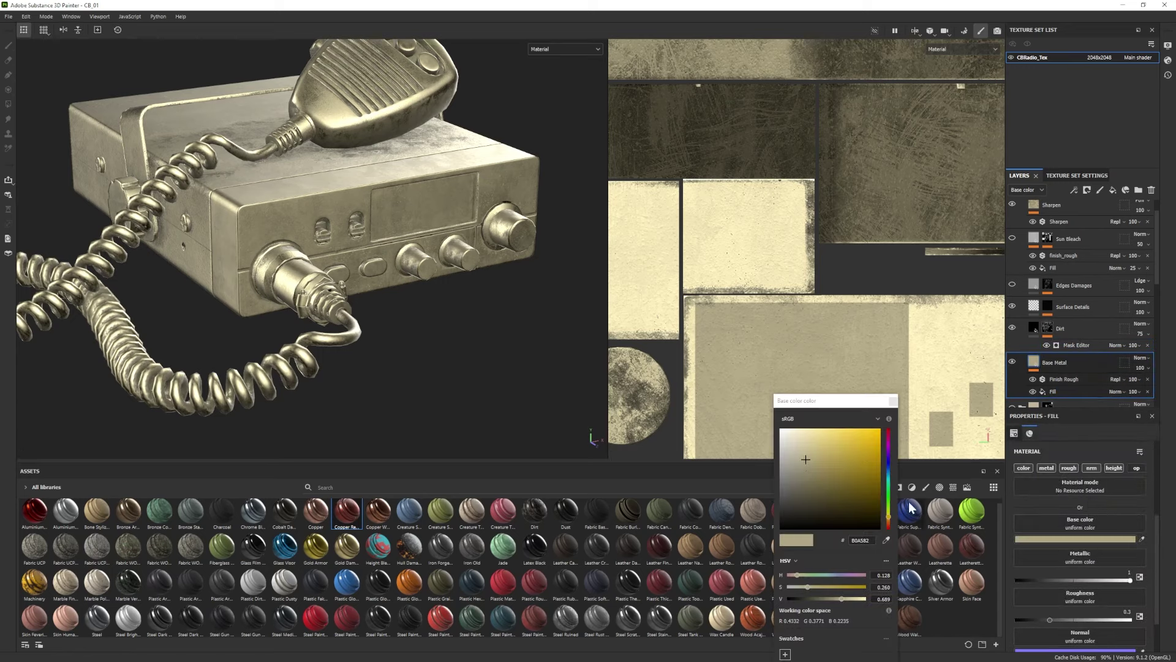
pyautogui.click(800, 458)
pyautogui.click(802, 458)
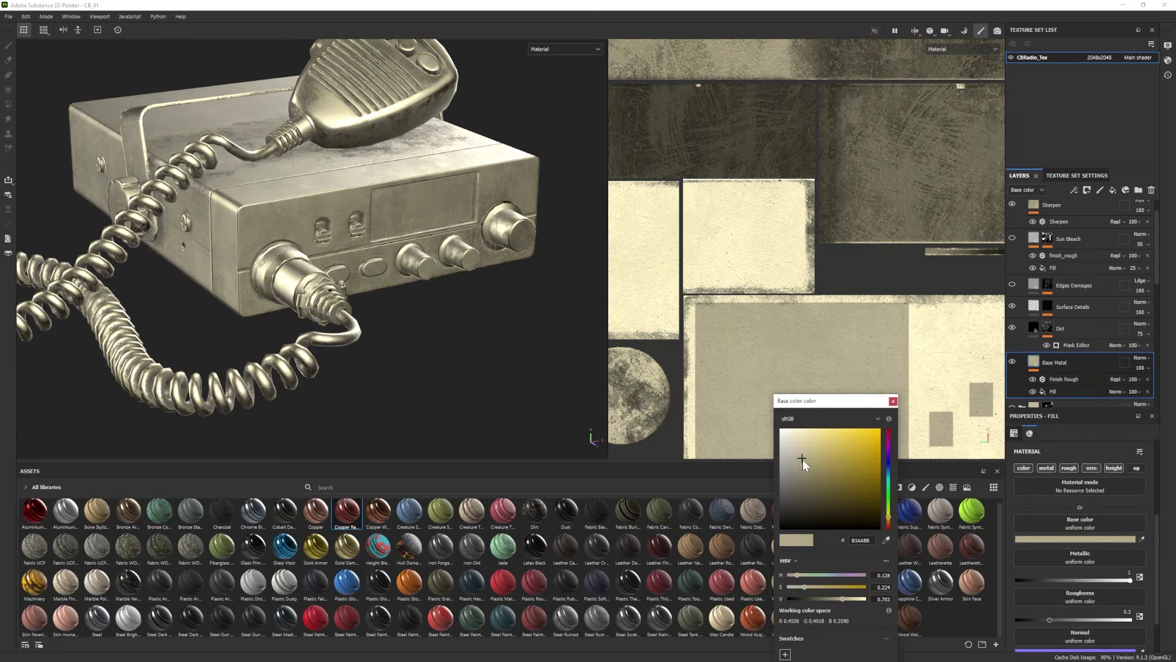
pyautogui.click(888, 518)
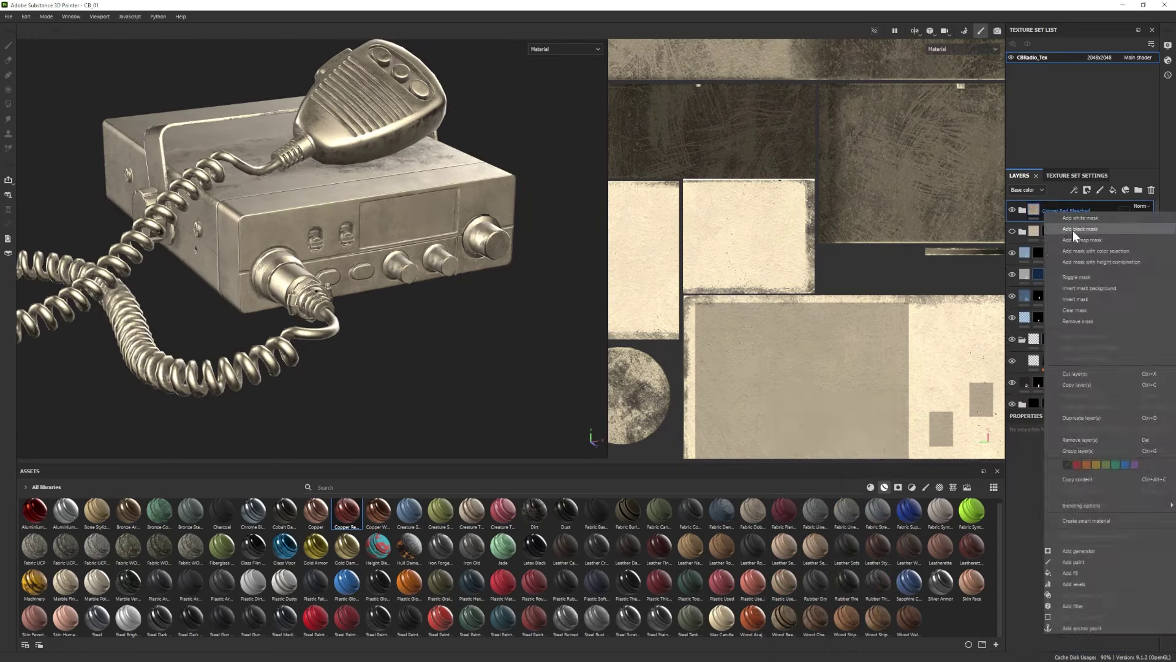
# Mask Copper Red Bleached to the plug and copy the knurling fill layer from Bronze Armor to the top of its folder.
pyautogui.click(1072, 229)
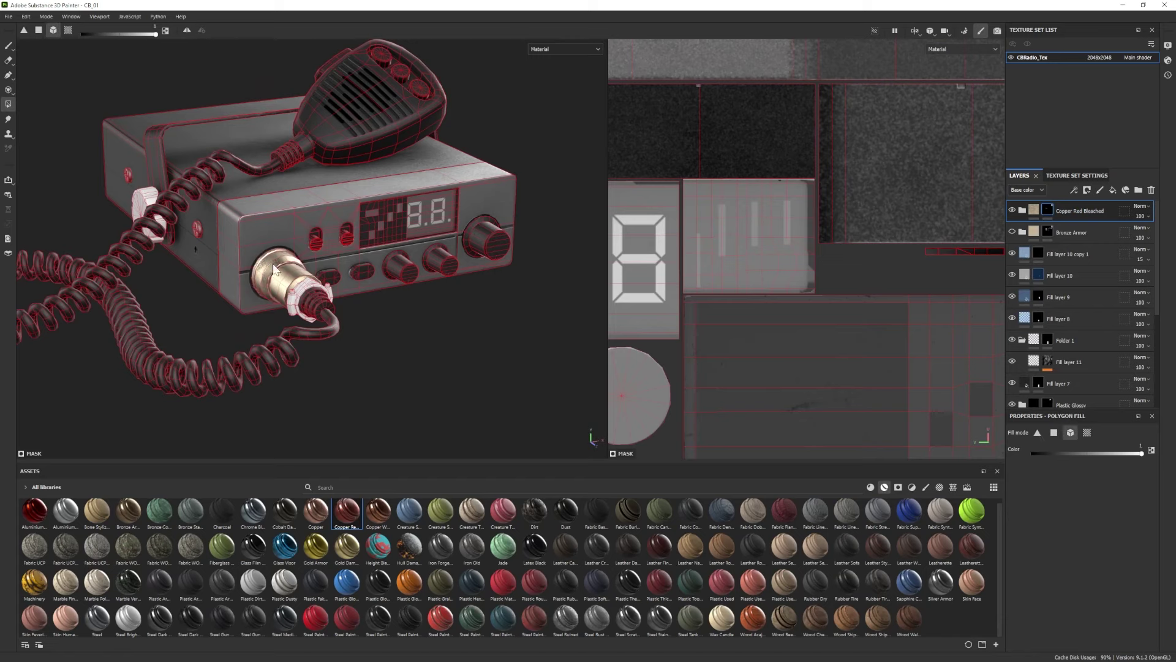
pyautogui.click(1021, 232)
pyautogui.click(1069, 254)
pyautogui.hotkey('ctrl', 'c')
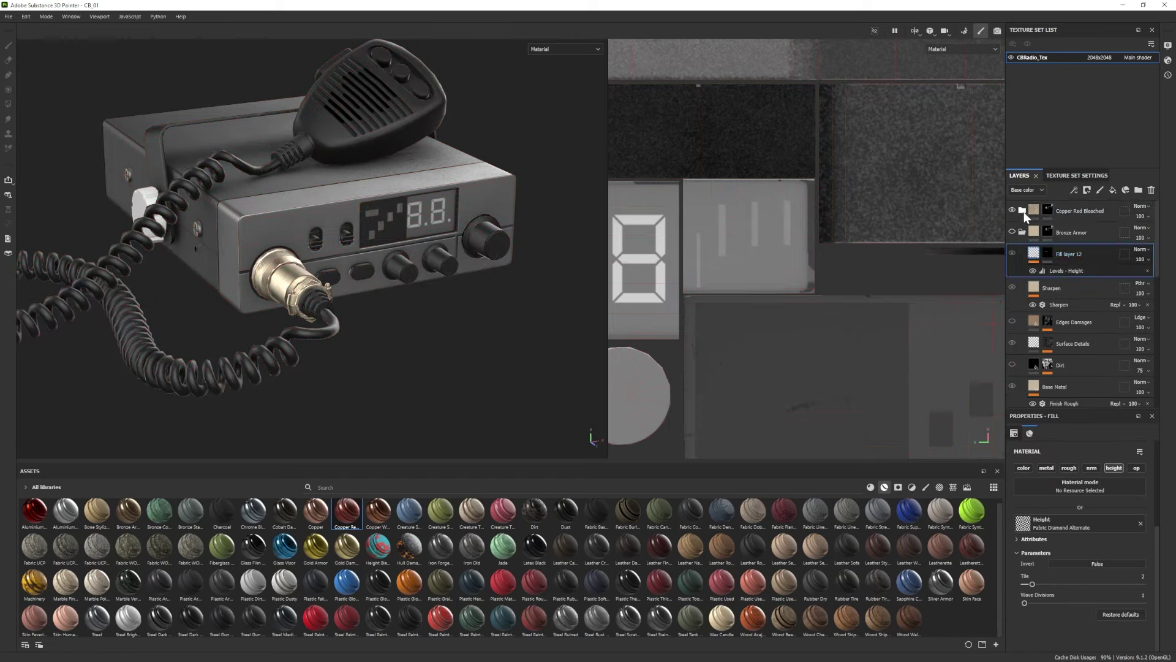
pyautogui.click(1022, 210)
pyautogui.click(1074, 237)
pyautogui.hotkey('ctrl', 'v')
# Rotate the environment lighting and examine the plug and casing materials from several angles.
pyautogui.keyDown('alt'); pyautogui.moveTo(350, 291); pyautogui.dragTo(319, 336, button='right'); pyautogui.keyUp('alt')
pyautogui.keyDown('alt'); pyautogui.moveTo(319, 336); pyautogui.dragTo(325, 325); pyautogui.keyUp('alt')
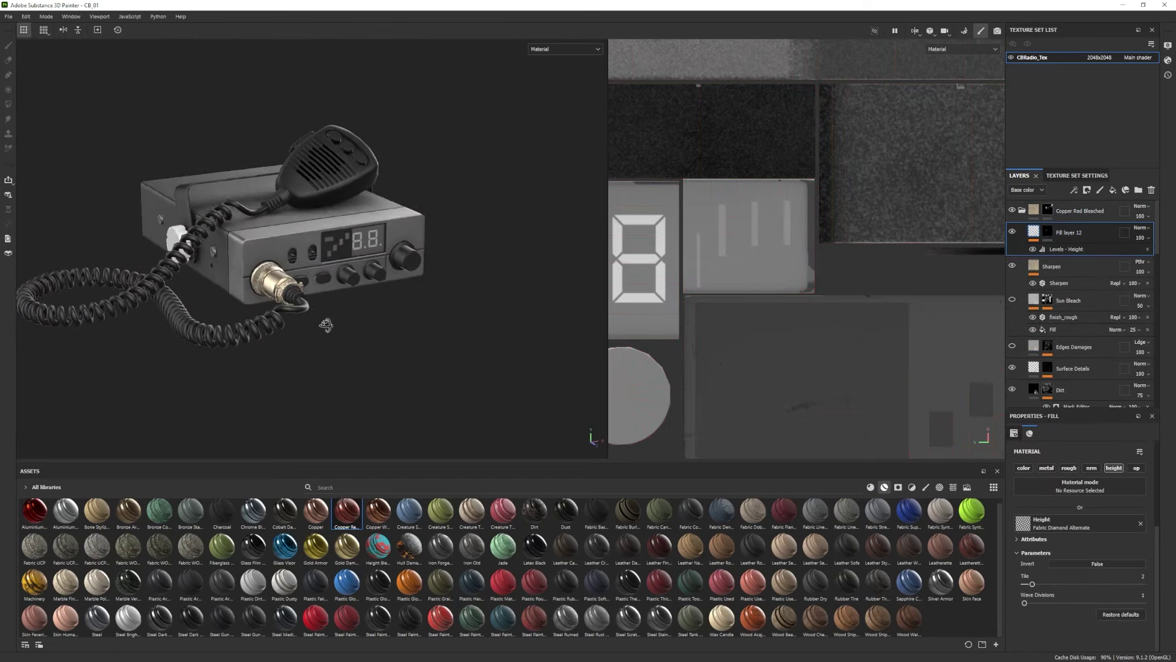
pyautogui.keyDown('shift'); pyautogui.moveTo(326, 325); pyautogui.dragTo(331, 321, button='right'); pyautogui.keyUp('shift')
pyautogui.keyDown('alt'); pyautogui.moveTo(330, 321); pyautogui.dragTo(347, 316, button='right'); pyautogui.keyUp('alt')
pyautogui.keyDown('alt'); pyautogui.moveTo(347, 316); pyautogui.dragTo(355, 334); pyautogui.keyUp('alt')
pyautogui.keyDown('shift'); pyautogui.moveTo(355, 333); pyautogui.dragTo(313, 330, button='right'); pyautogui.keyUp('shift')
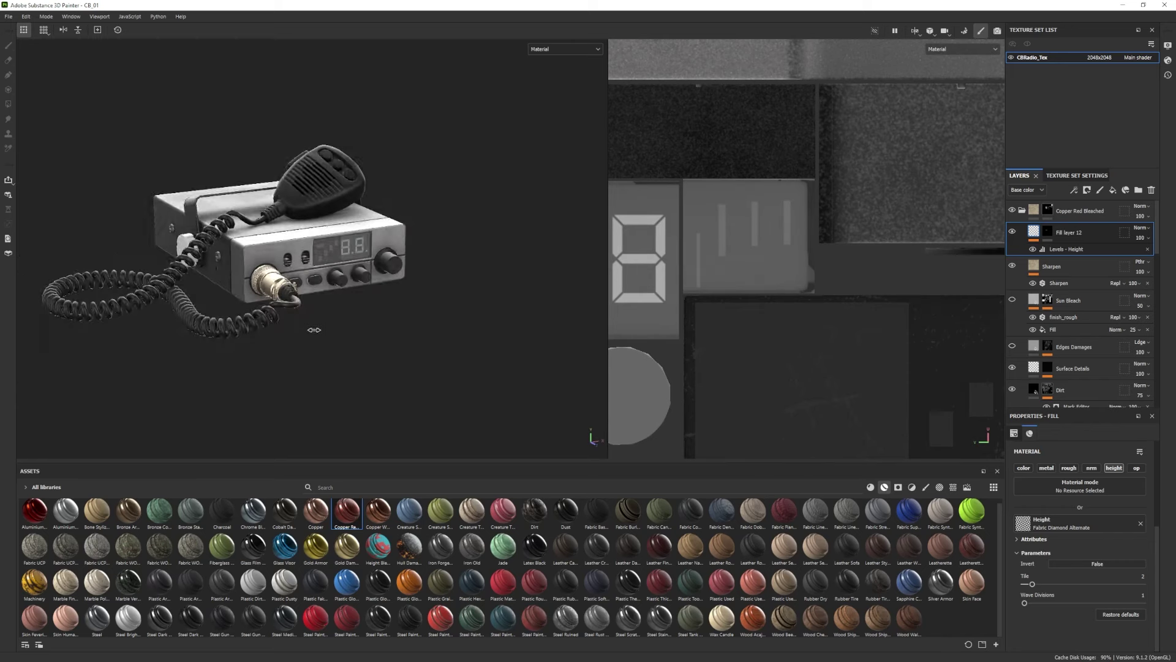
pyautogui.keyDown('alt'); pyautogui.moveTo(314, 331); pyautogui.dragTo(323, 338); pyautogui.keyUp('alt')
# In the casing's Plastic Used Soft folder, set the Base layer's roughness to about 0.04 and metallic to about 0.85.
pyautogui.scroll(-8, 1080, 387)
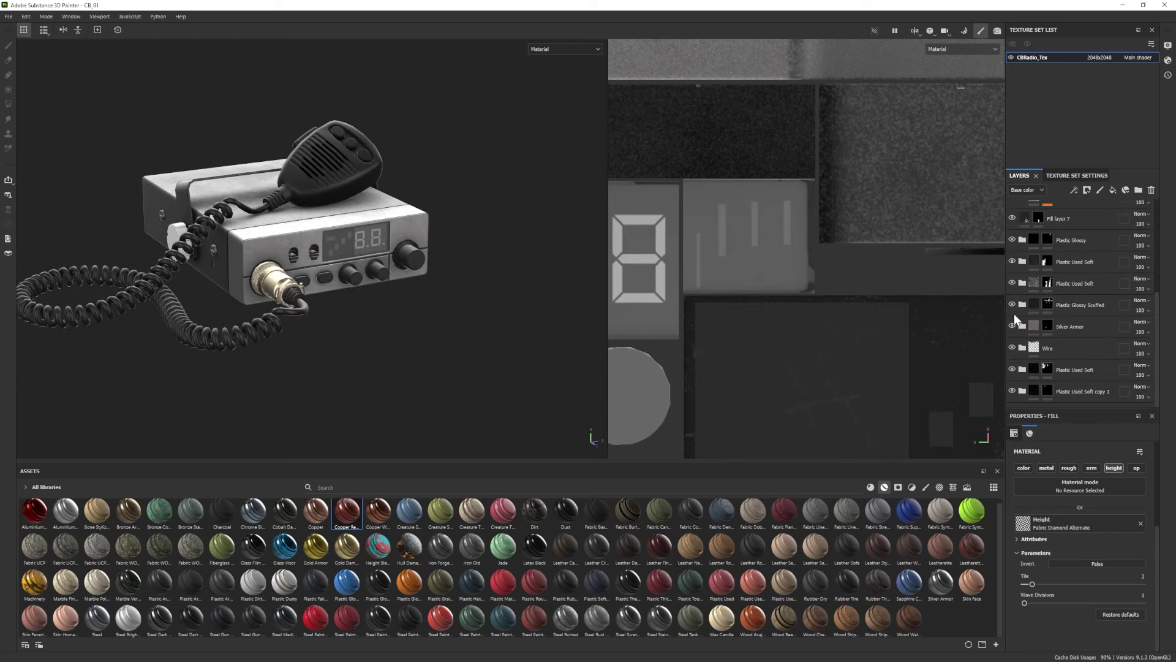
pyautogui.click(1012, 283)
pyautogui.click(1012, 283)
pyautogui.click(1021, 283)
pyautogui.scroll(-3, 1077, 388)
pyautogui.click(1064, 368)
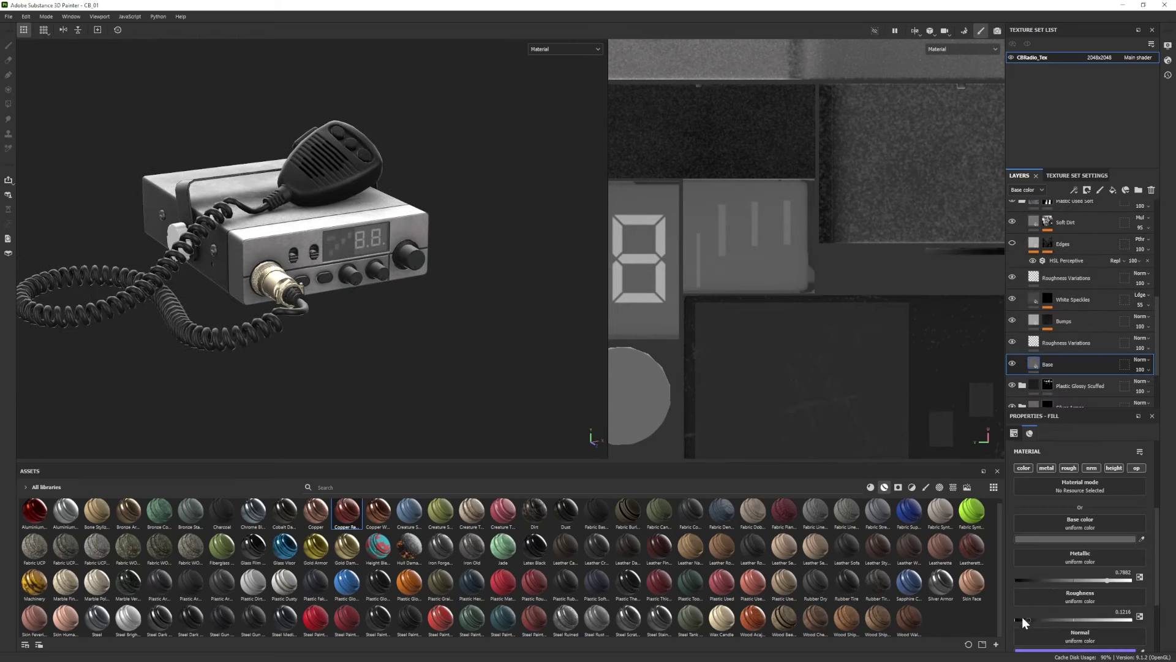
pyautogui.click(1019, 620)
pyautogui.moveTo(392, 340)
pyautogui.keyDown('alt'); pyautogui.mouseDown()
pyautogui.moveTo(345, 312)
pyautogui.moveTo(398, 340)
pyautogui.mouseUp(); pyautogui.keyUp('alt')
pyautogui.moveTo(1107, 580)
pyautogui.mouseDown()
pyautogui.moveTo(1042, 581)
pyautogui.moveTo(1114, 580)
pyautogui.mouseUp()
pyautogui.keyDown('alt'); pyautogui.moveTo(480, 341); pyautogui.dragTo(495, 375); pyautogui.keyUp('alt')
# Darken the Base layer's base color to the grey 535151 and collapse its Plastic Used Soft folder.
pyautogui.click(1072, 540)
pyautogui.click(780, 491)
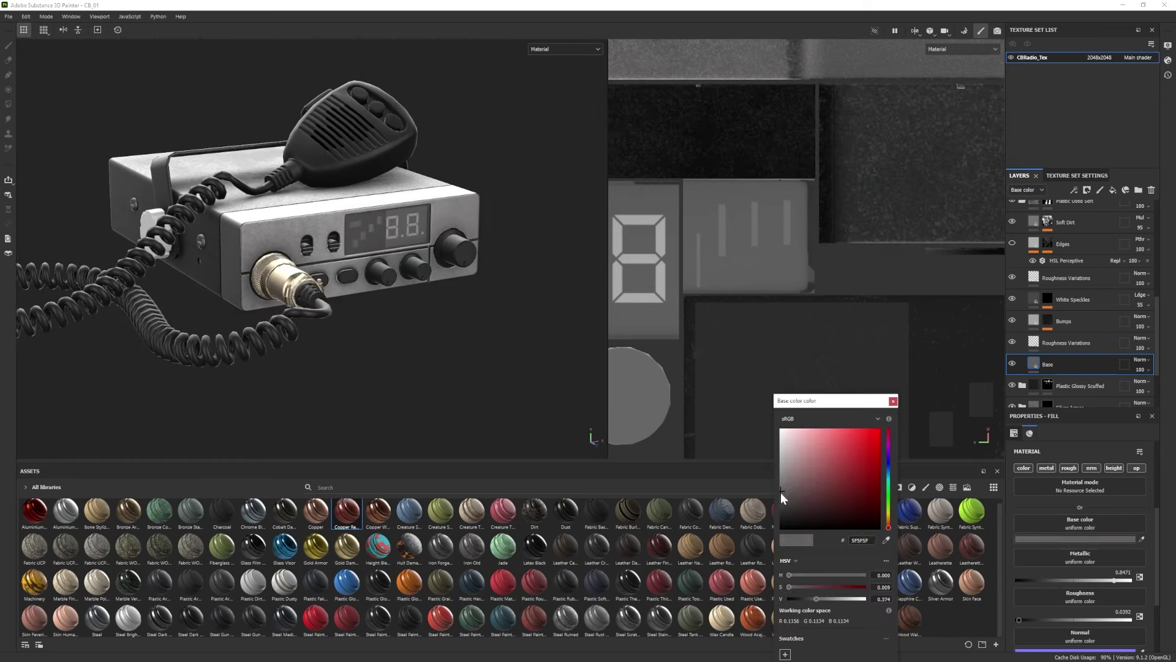
pyautogui.keyDown('alt'); pyautogui.moveTo(392, 369); pyautogui.dragTo(406, 331); pyautogui.keyUp('alt')
pyautogui.click(782, 495)
pyautogui.keyDown('alt'); pyautogui.moveTo(406, 331); pyautogui.dragTo(520, 358, button='middle'); pyautogui.keyUp('alt')
pyautogui.scroll(3, 1048, 358)
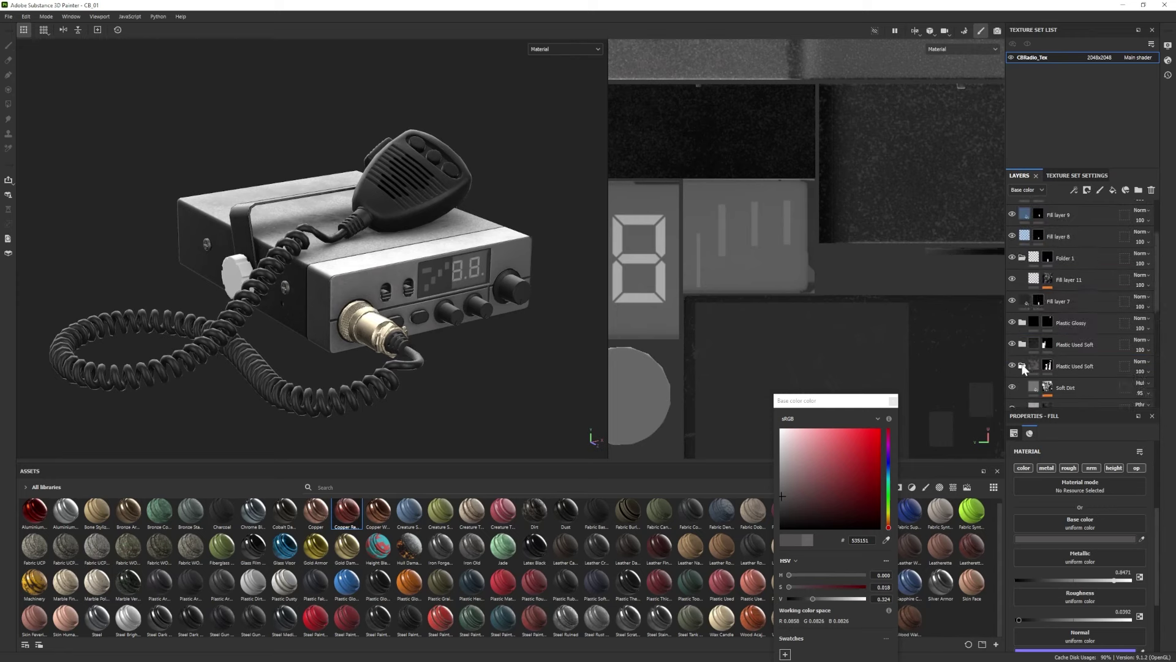
pyautogui.click(1022, 366)
# Check which parts the upper Plastic Used Soft folder covers by toggling it and examining its mask around the radio.
pyautogui.click(1013, 344)
pyautogui.click(1013, 345)
pyautogui.click(1047, 345)
pyautogui.keyDown('alt'); pyautogui.moveTo(441, 270); pyautogui.dragTo(599, 237); pyautogui.keyUp('alt')
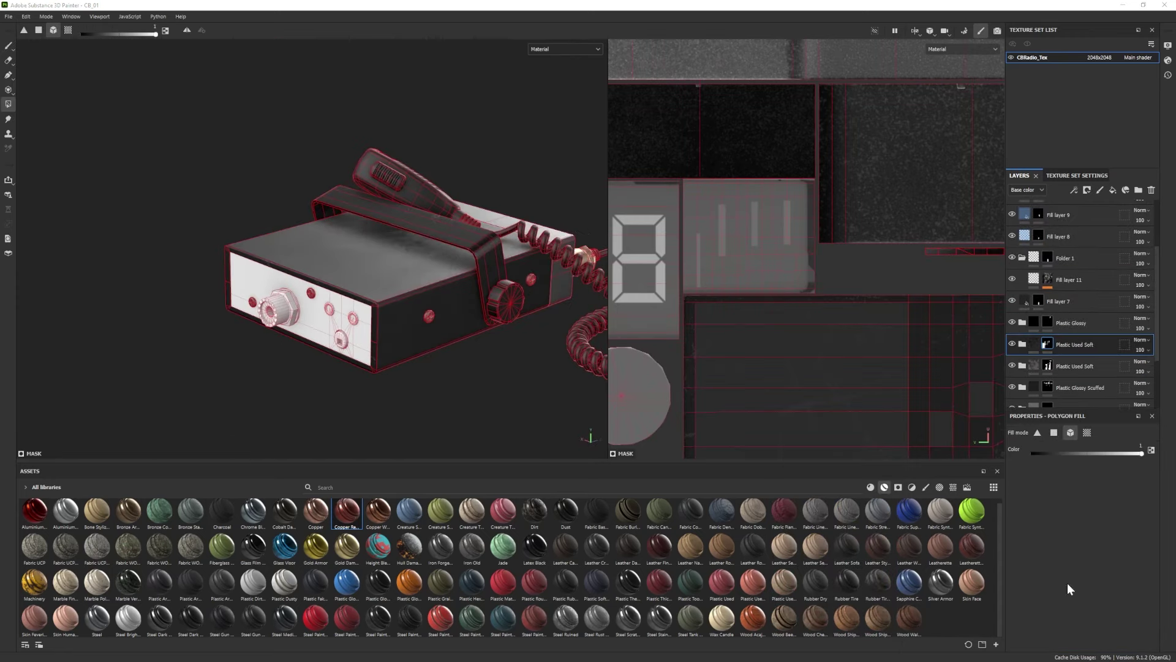
pyautogui.click(1021, 258)
pyautogui.moveTo(428, 343)
pyautogui.keyDown('alt'); pyautogui.mouseDown()
pyautogui.moveTo(467, 354)
pyautogui.moveTo(221, 292)
pyautogui.moveTo(292, 326)
pyautogui.moveTo(406, 317)
pyautogui.moveTo(421, 341)
pyautogui.moveTo(521, 361)
pyautogui.mouseUp(); pyautogui.keyUp('alt')
pyautogui.scroll(-1, 1053, 371)
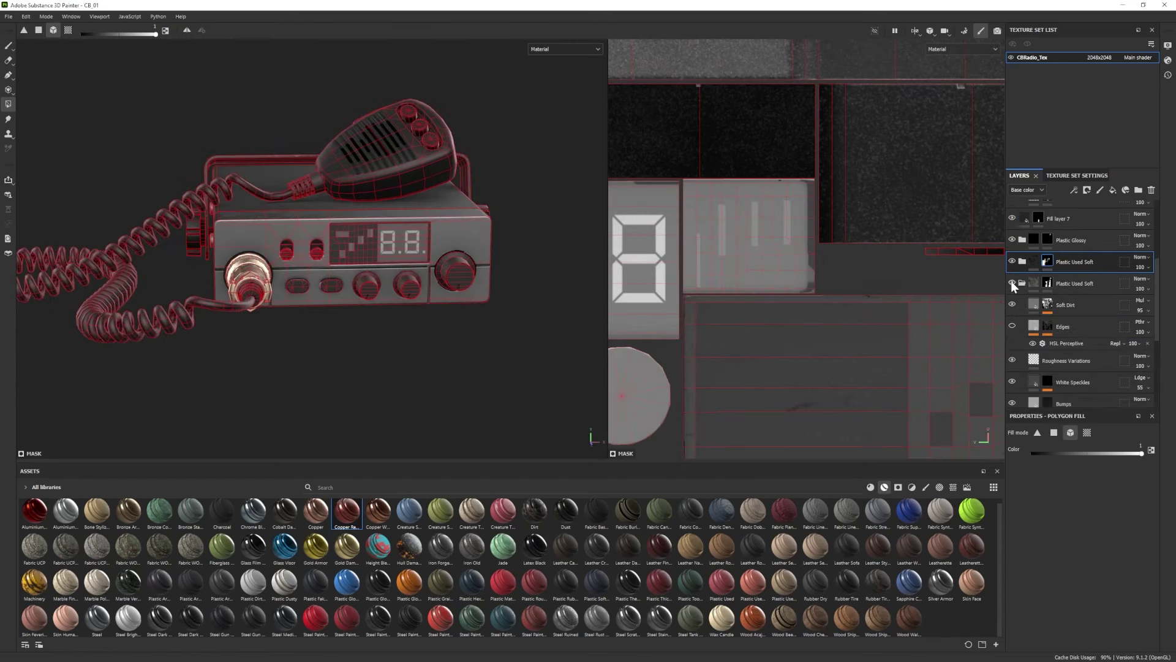
# In the casing's lower Plastic Used Soft folder, darken the Base layer's base color to 3A3939 and check the Bumps layer's fill settings.
pyautogui.scroll(-3, 1050, 378)
pyautogui.click(1051, 367)
pyautogui.click(1065, 538)
pyautogui.moveTo(781, 500); pyautogui.dragTo(781, 505)
pyautogui.moveTo(423, 324)
pyautogui.keyDown('alt'); pyautogui.mouseDown()
pyautogui.moveTo(482, 333)
pyautogui.moveTo(409, 323)
pyautogui.mouseUp(); pyautogui.keyUp('alt')
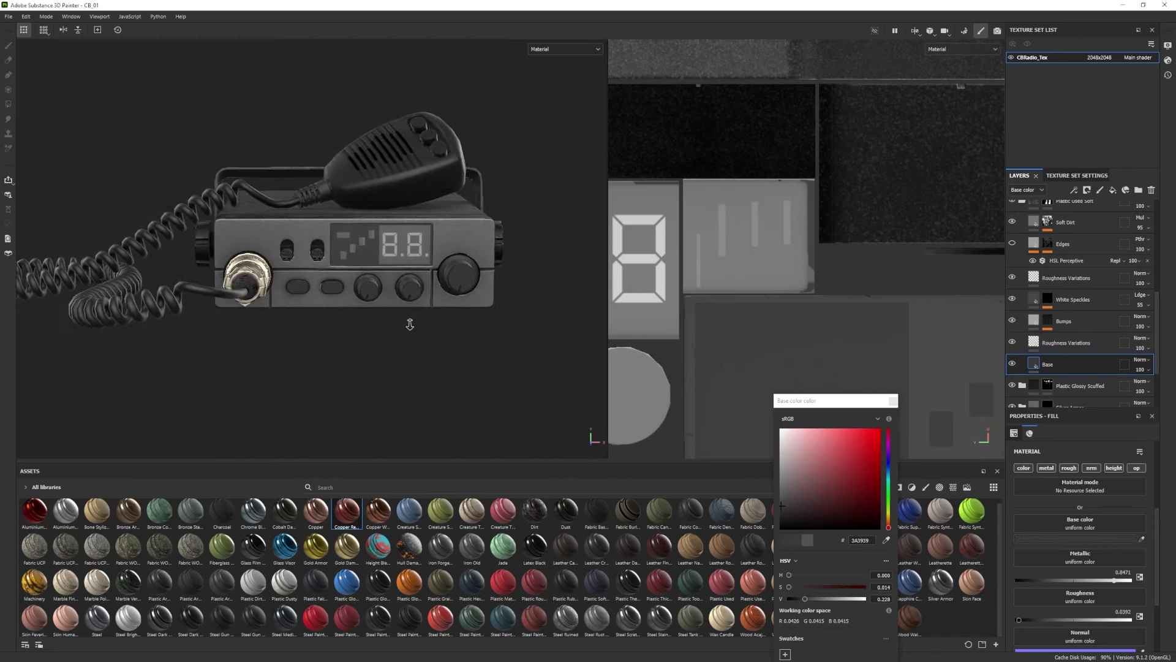
pyautogui.keyDown('alt'); pyautogui.moveTo(410, 323); pyautogui.dragTo(563, 338, button='right'); pyautogui.keyUp('alt')
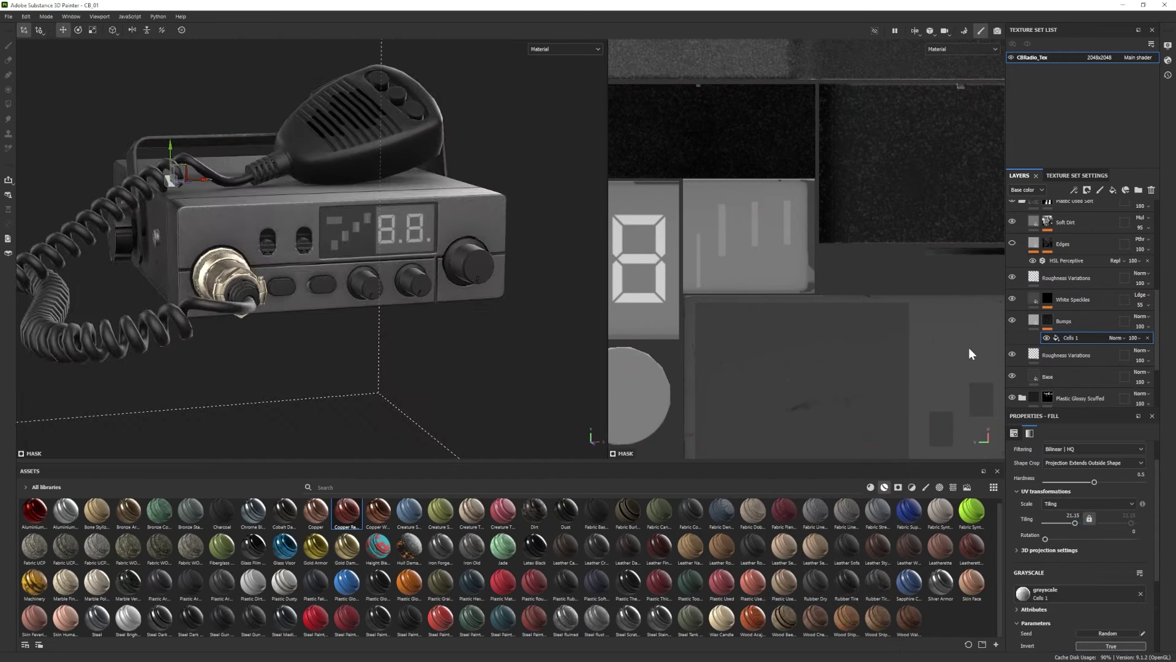
pyautogui.click(1064, 321)
pyautogui.click(1075, 539)
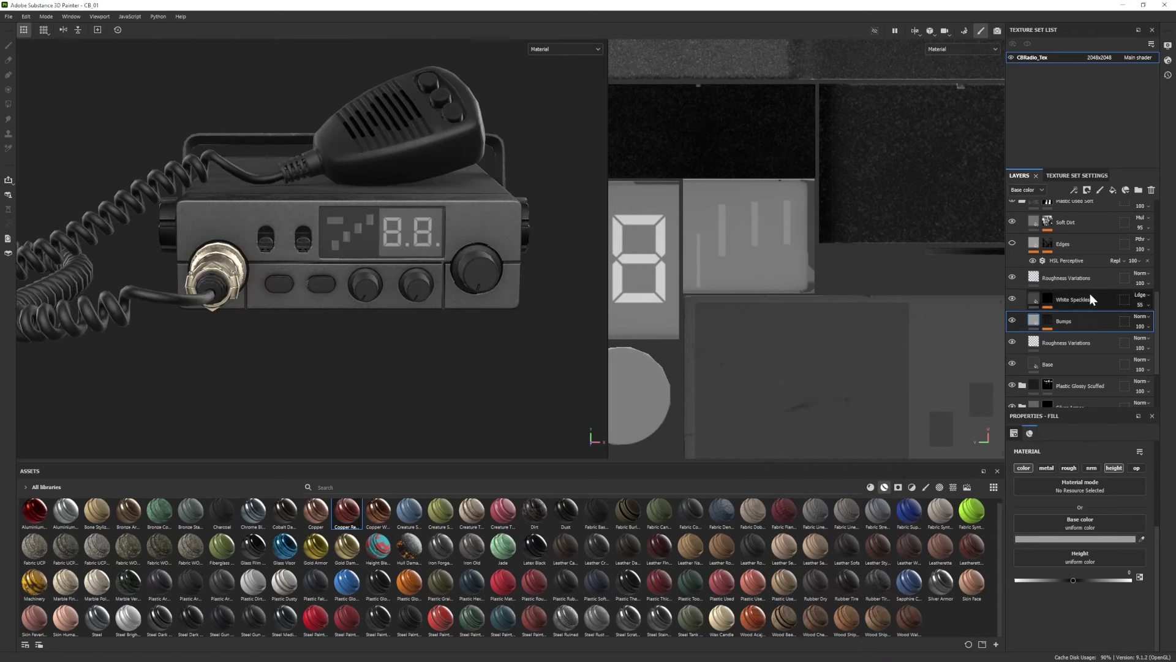
# Add a fill layer above Soft Dirt in the lower Plastic Used Soft folder and give it a black mask.
pyautogui.scroll(3, 1090, 292)
pyautogui.click(1022, 283)
pyautogui.click(1069, 305)
pyautogui.click(1112, 190)
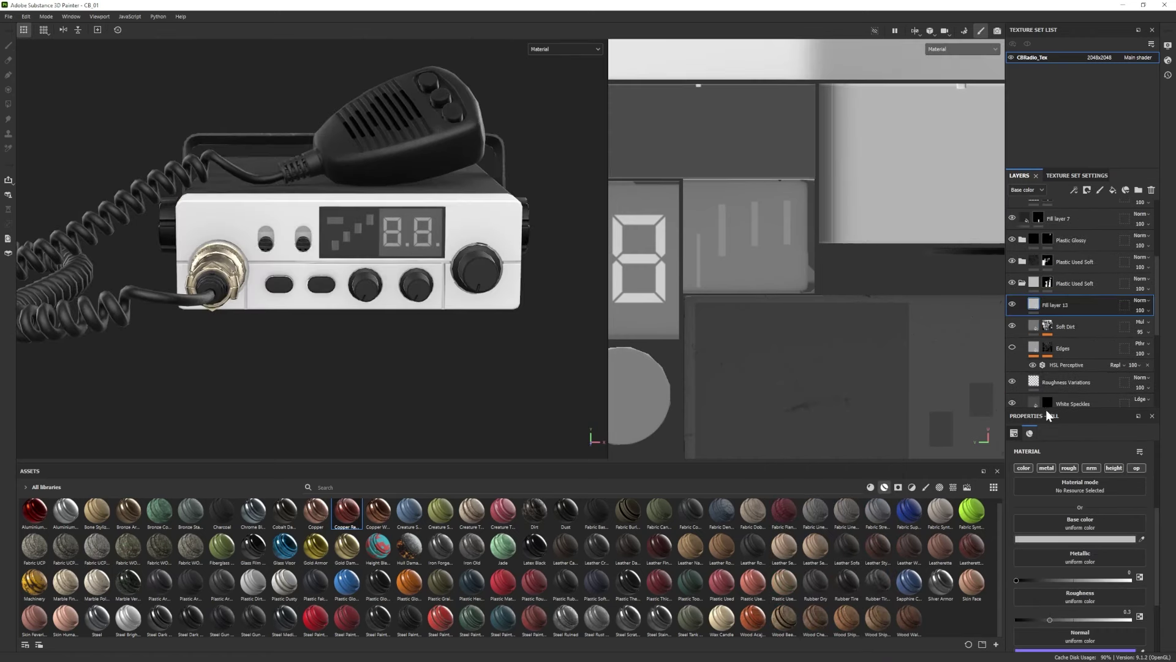
pyautogui.rightClick(1072, 305)
pyautogui.click(1096, 19)
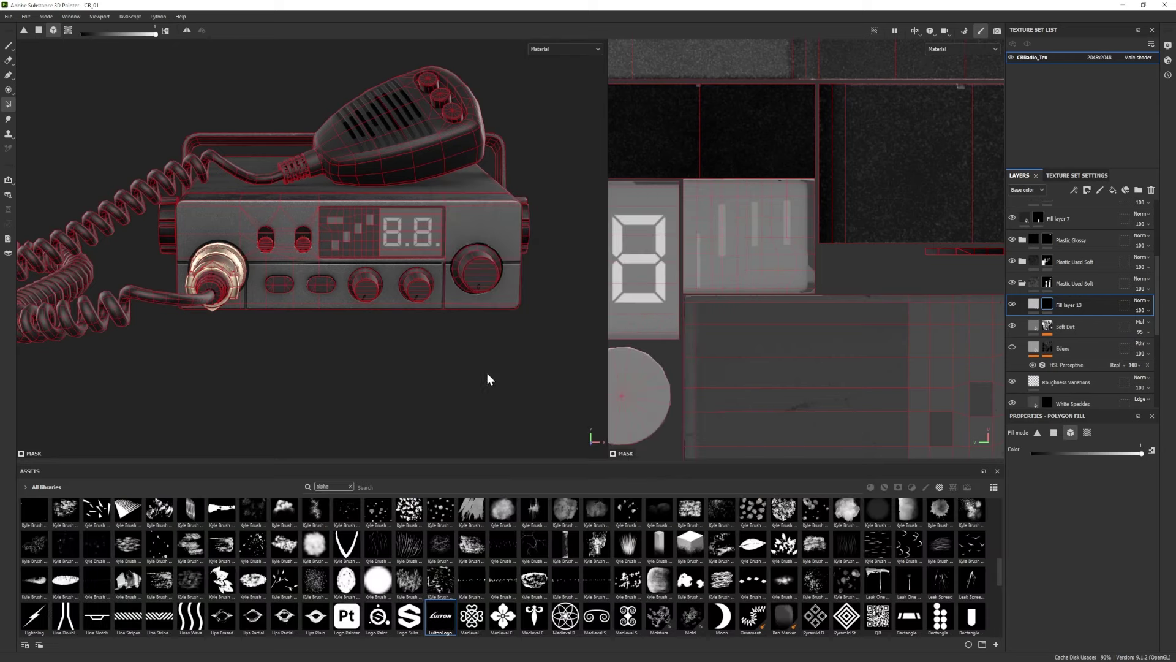
# Stamp the Luiton logo alpha into the new layer's mask on the front panel, above the microphone plug.
pyautogui.keyDown('alt'); pyautogui.moveTo(490, 378); pyautogui.dragTo(254, 298); pyautogui.keyUp('alt')
pyautogui.press('1')
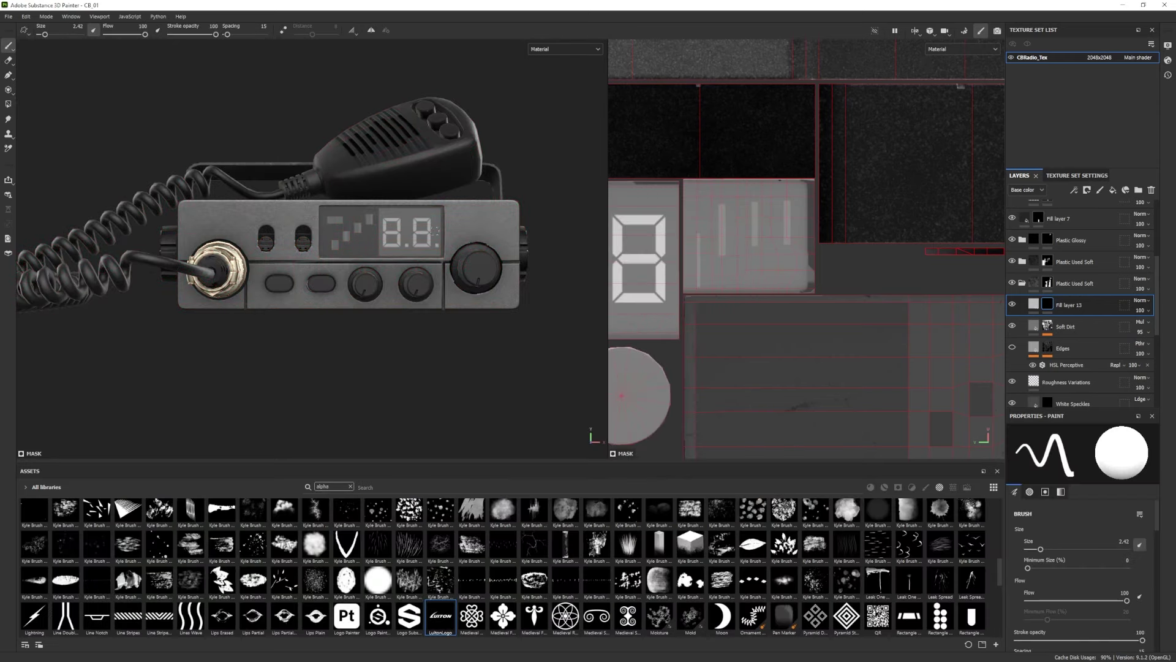
pyautogui.scroll(-3, 1056, 573)
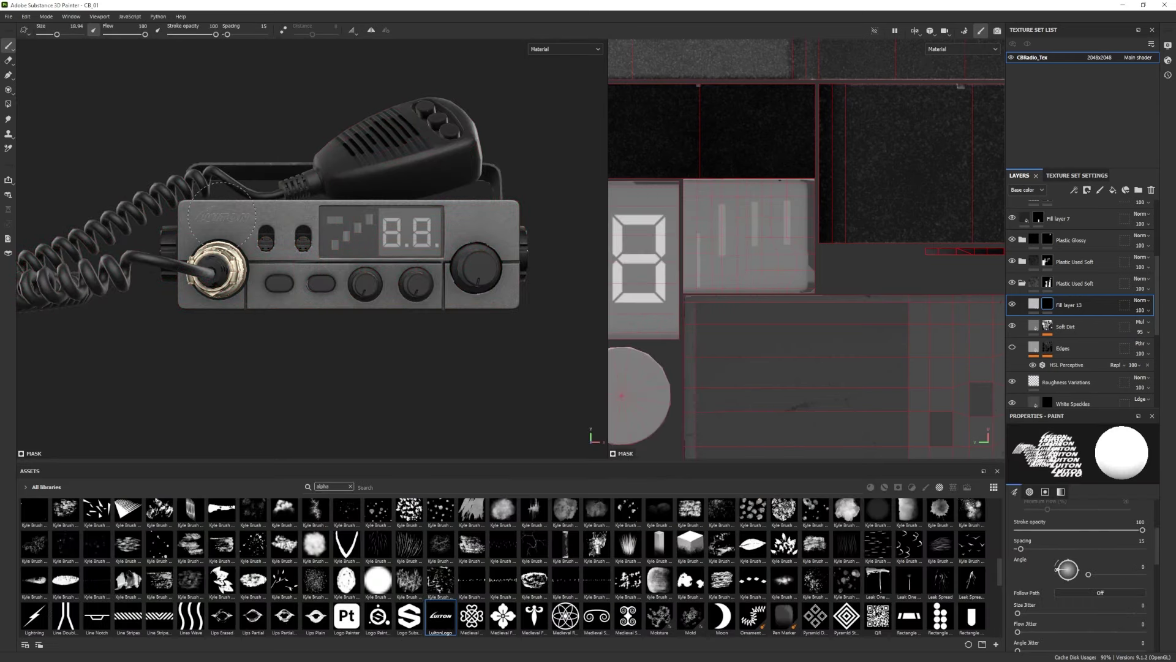
pyautogui.click(221, 216)
pyautogui.moveTo(318, 336)
pyautogui.keyDown('alt'); pyautogui.mouseDown()
pyautogui.moveTo(391, 351)
pyautogui.moveTo(317, 336)
pyautogui.mouseUp(); pyautogui.keyUp('alt')
# Raise the logo fill layer's metallic value and lower its roughness to about 0.28.
pyautogui.click(1033, 304)
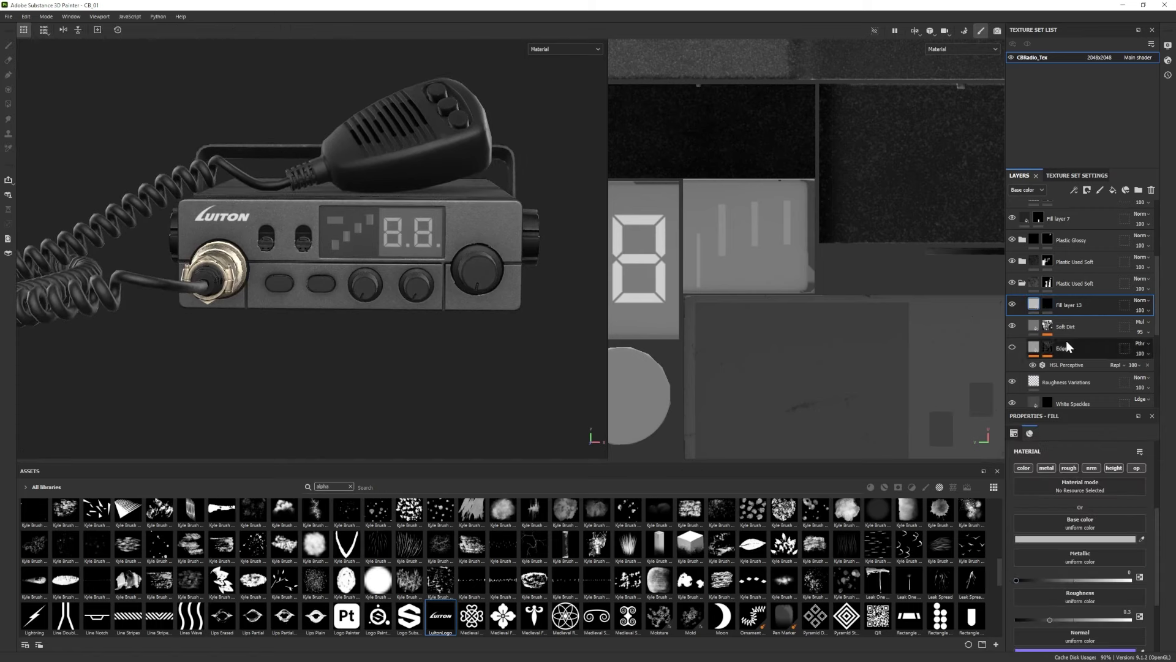
pyautogui.click(1062, 579)
pyautogui.moveTo(1049, 619); pyautogui.dragTo(1042, 621)
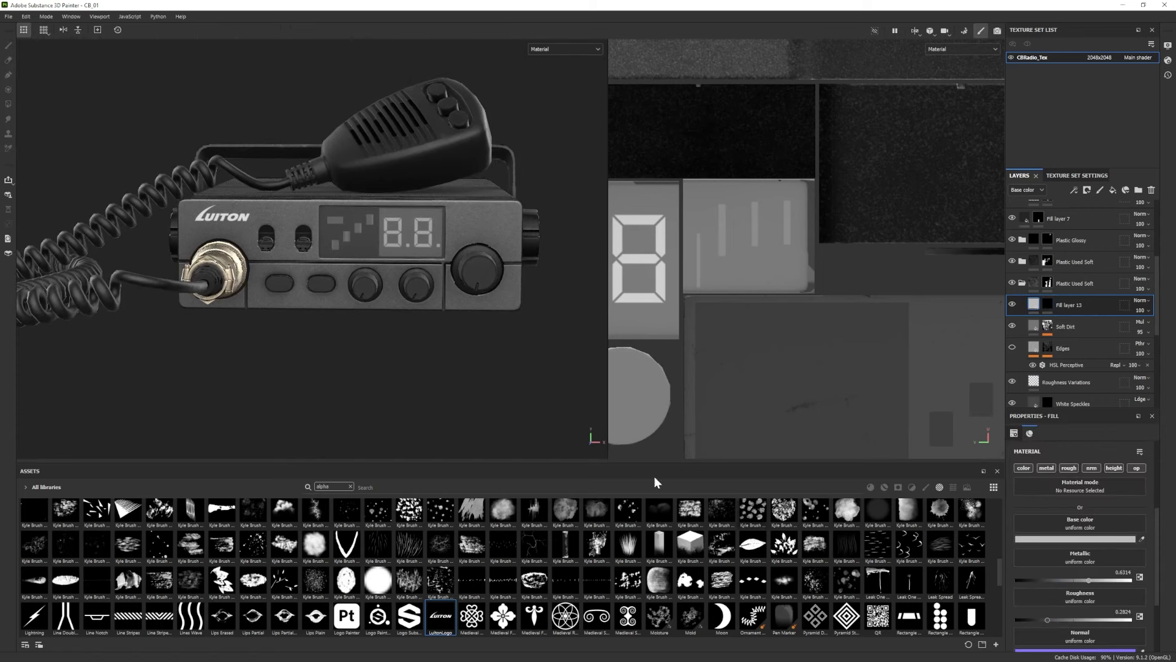
pyautogui.moveTo(279, 312)
pyautogui.keyDown('alt'); pyautogui.mouseDown()
pyautogui.moveTo(343, 325)
pyautogui.moveTo(334, 323)
pyautogui.mouseUp(); pyautogui.keyUp('alt')
# Return to the logo layer's mask, choose the Font Jura alpha for the brush and set its text to LT-298.
pyautogui.scroll(3, 655, 591)
pyautogui.click(1047, 304)
pyautogui.scroll(-2, 214, 582)
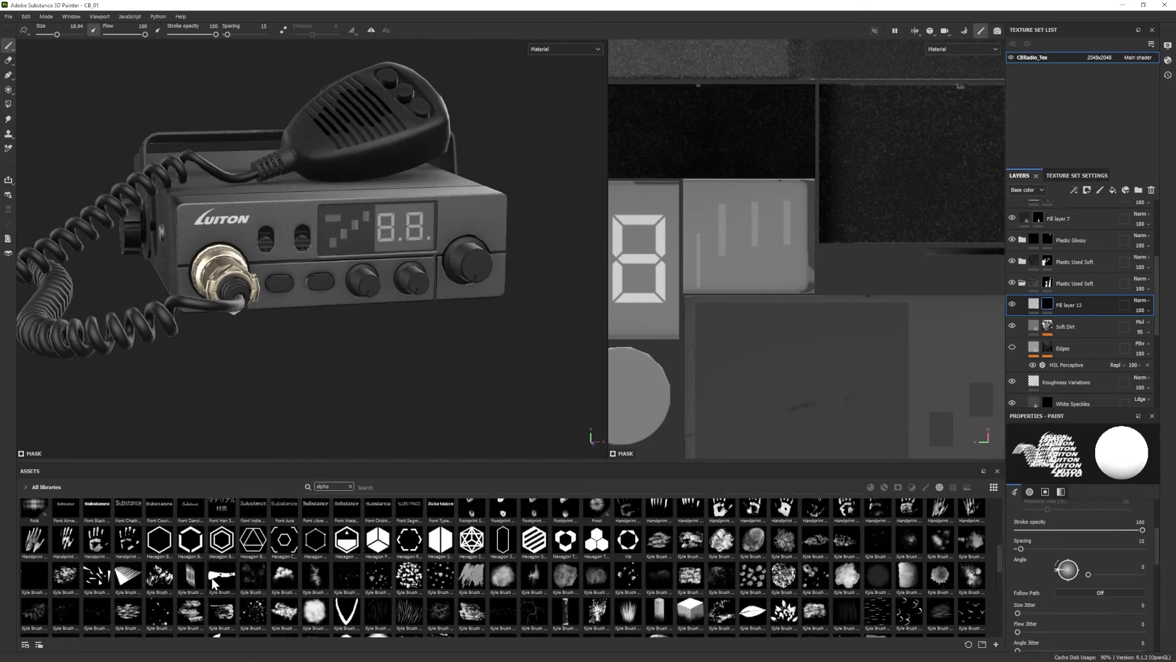
pyautogui.scroll(3, 214, 583)
pyautogui.click(284, 619)
pyautogui.scroll(-3, 1107, 582)
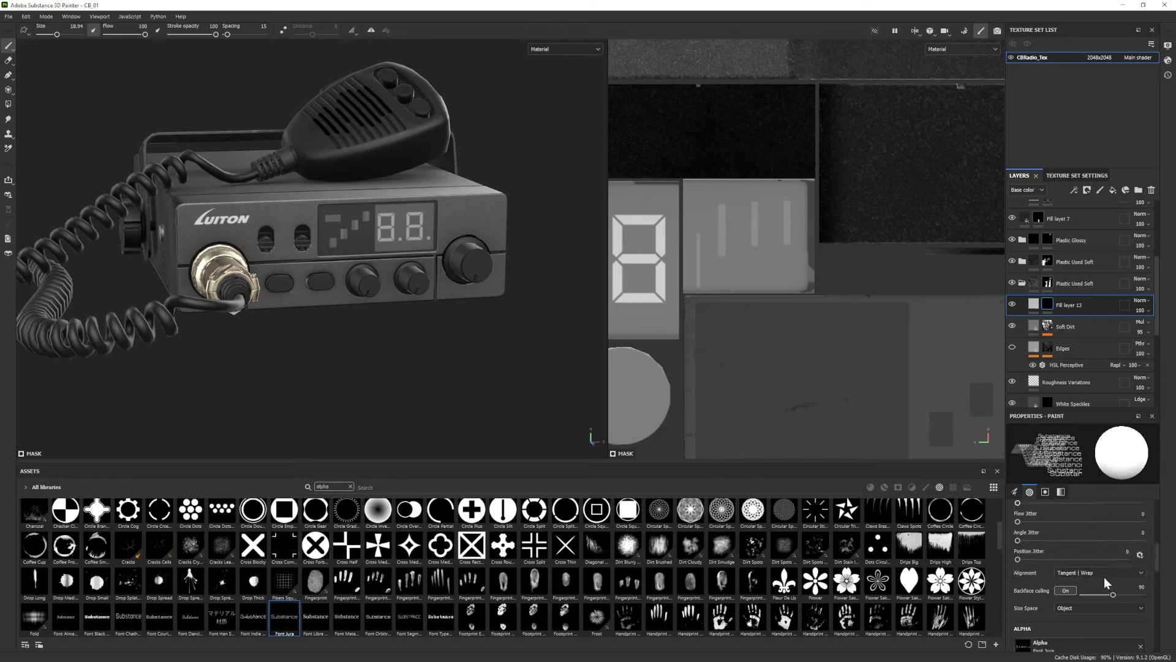
pyautogui.scroll(-2, 1106, 583)
pyautogui.doubleClick(1064, 607)
pyautogui.write('LT-298')
pyautogui.press('Return')
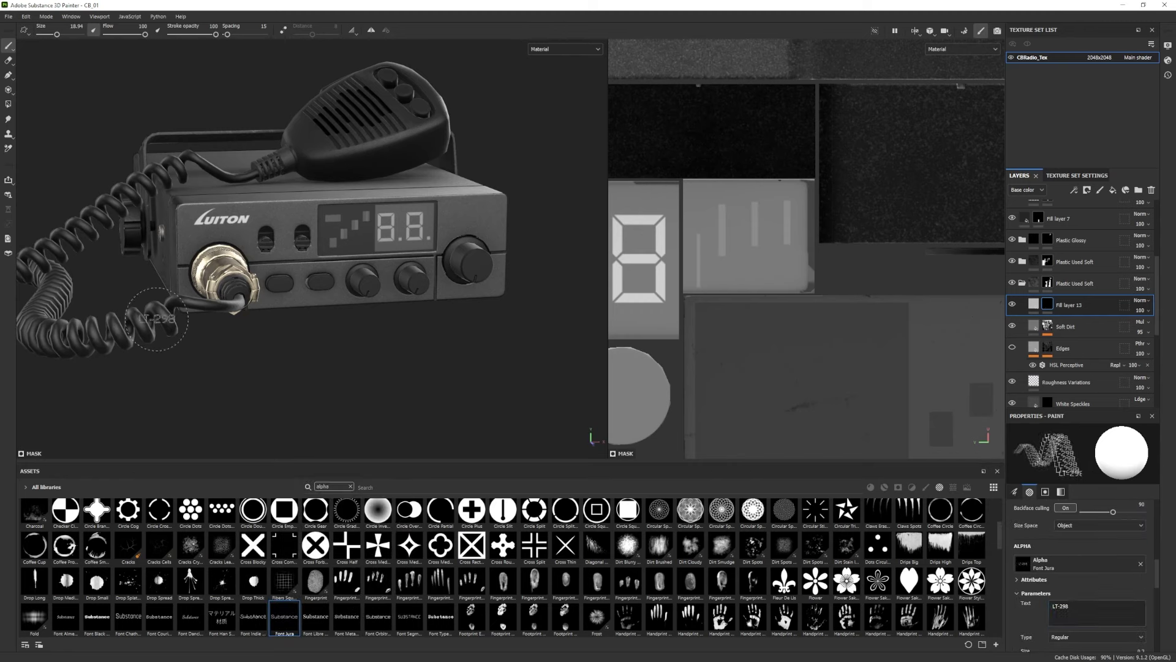
# Stamp LT-298 beneath the Luiton logo, undoing the first stamp and repeating it with a smaller brush.
pyautogui.moveTo(343, 343)
pyautogui.keyDown('alt'); pyautogui.mouseDown()
pyautogui.moveTo(329, 320)
pyautogui.moveTo(325, 374)
pyautogui.moveTo(415, 375)
pyautogui.moveTo(343, 386)
pyautogui.moveTo(254, 311)
pyautogui.mouseUp(); pyautogui.keyUp('alt')
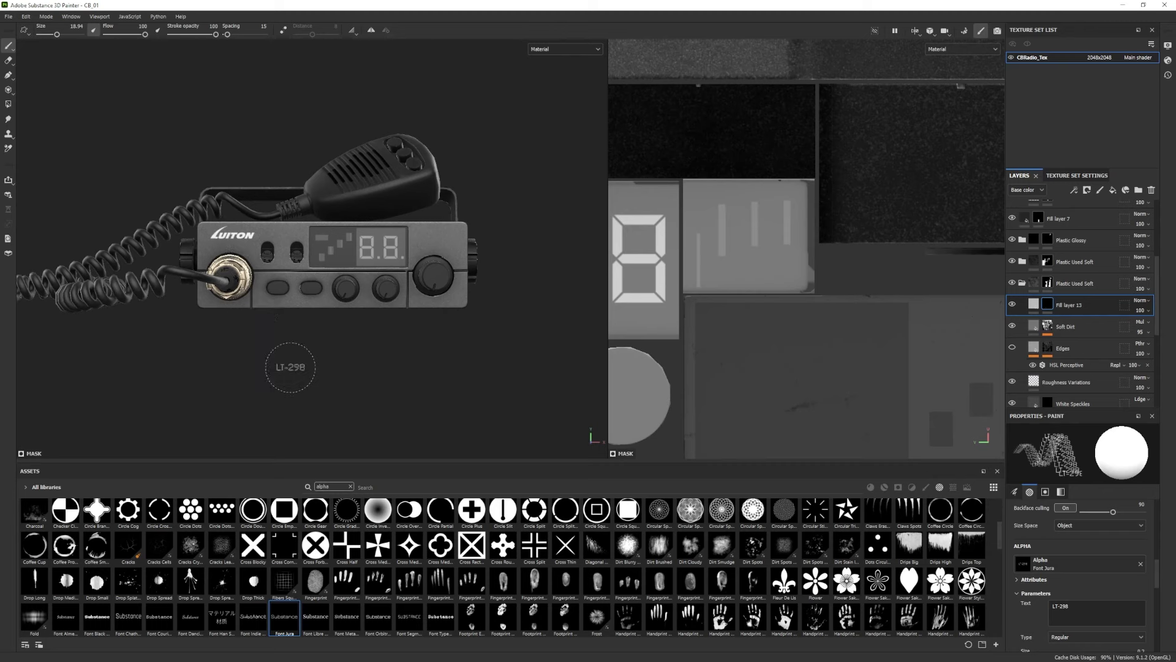
pyautogui.scroll(2, 196, 226)
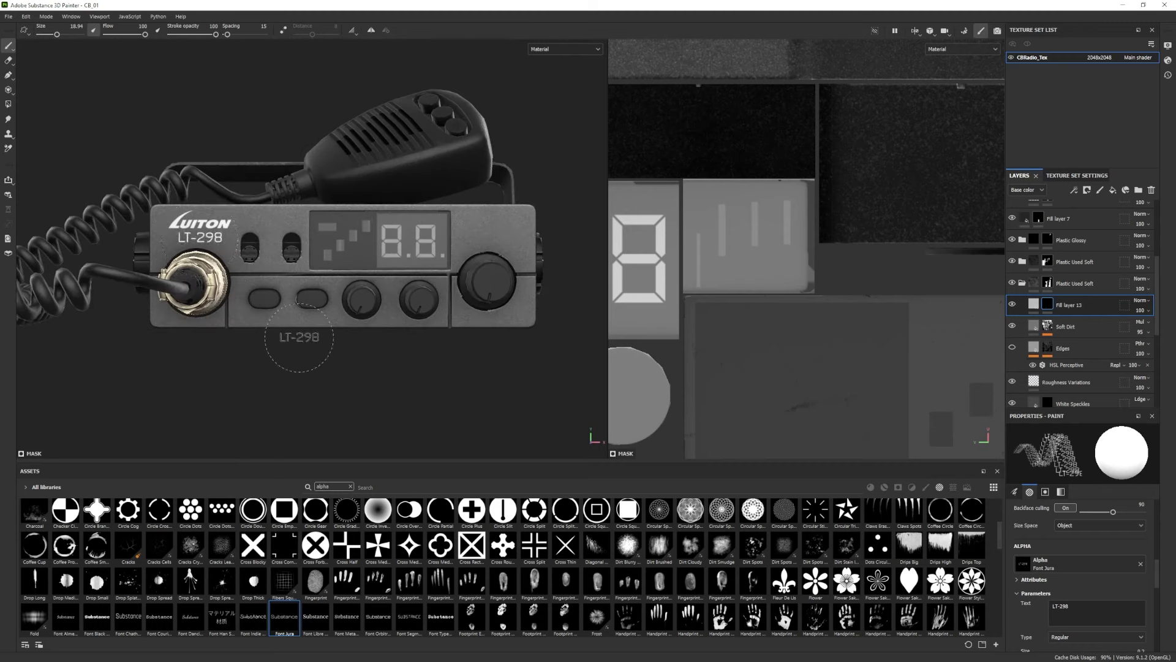
pyautogui.scroll(-3, 299, 336)
pyautogui.moveTo(368, 355)
pyautogui.keyDown('alt'); pyautogui.mouseDown()
pyautogui.moveTo(212, 336)
pyautogui.moveTo(321, 373)
pyautogui.mouseUp(); pyautogui.keyUp('alt')
pyautogui.keyDown('alt'); pyautogui.moveTo(322, 405); pyautogui.dragTo(541, 473, button='right'); pyautogui.keyUp('alt')
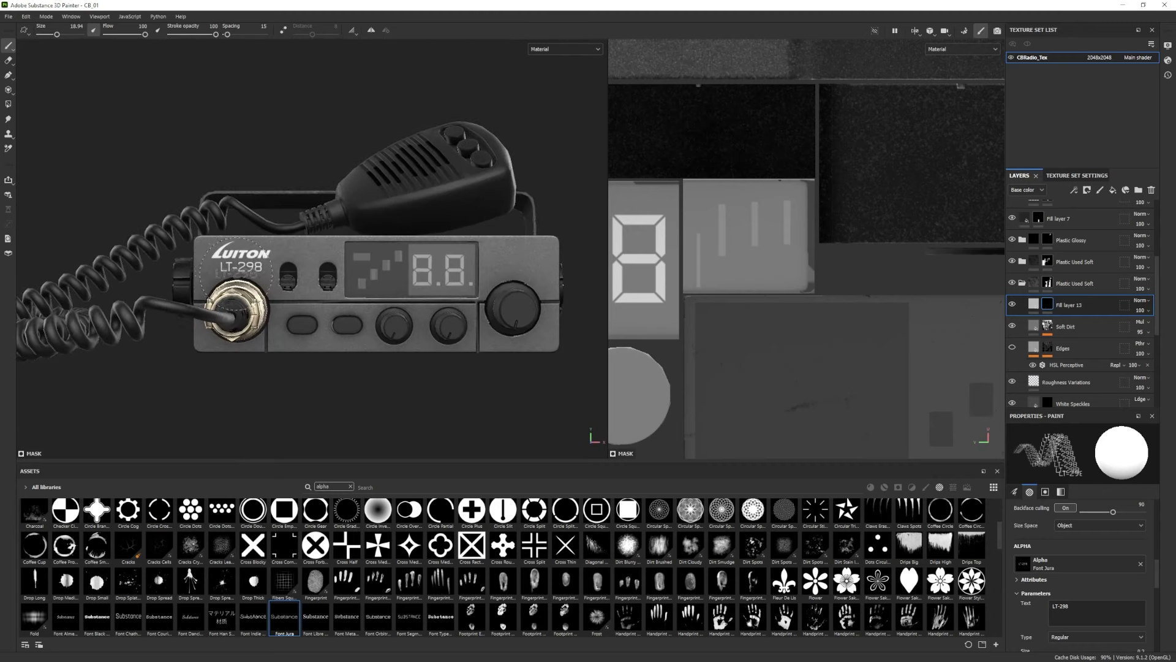
pyautogui.hotkey('ctrl', 'z')
pyautogui.keyDown('ctrl'); pyautogui.moveTo(239, 266); pyautogui.dragTo(234, 266, button='right'); pyautogui.keyUp('ctrl')
# Switch the brush alpha to Font Chathura and stamp the words RF and GAIN side by side above the second small knob.
pyautogui.scroll(-3, 384, 389)
pyautogui.keyDown('alt'); pyautogui.moveTo(368, 387); pyautogui.dragTo(251, 360); pyautogui.keyUp('alt')
pyautogui.write('RF')
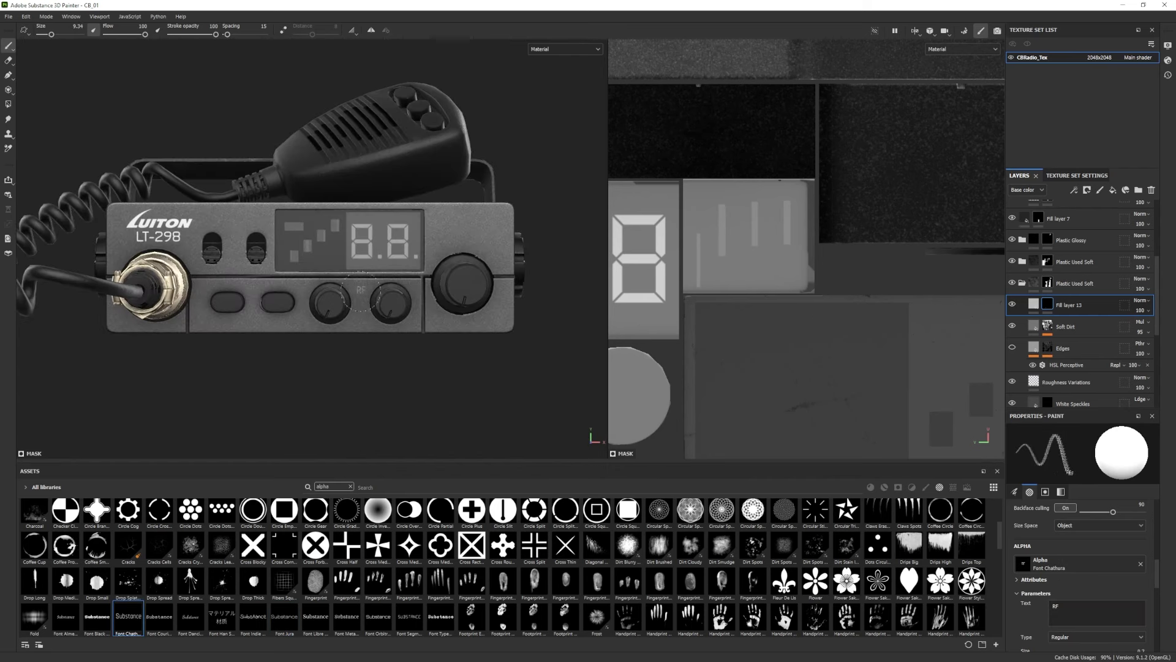
pyautogui.scroll(1, 354, 288)
pyautogui.keyDown('alt'); pyautogui.moveTo(354, 288); pyautogui.dragTo(333, 280, button='middle'); pyautogui.keyUp('alt')
pyautogui.keyDown('ctrl'); pyautogui.moveTo(331, 280); pyautogui.dragTo(333, 279, button='right'); pyautogui.keyUp('ctrl')
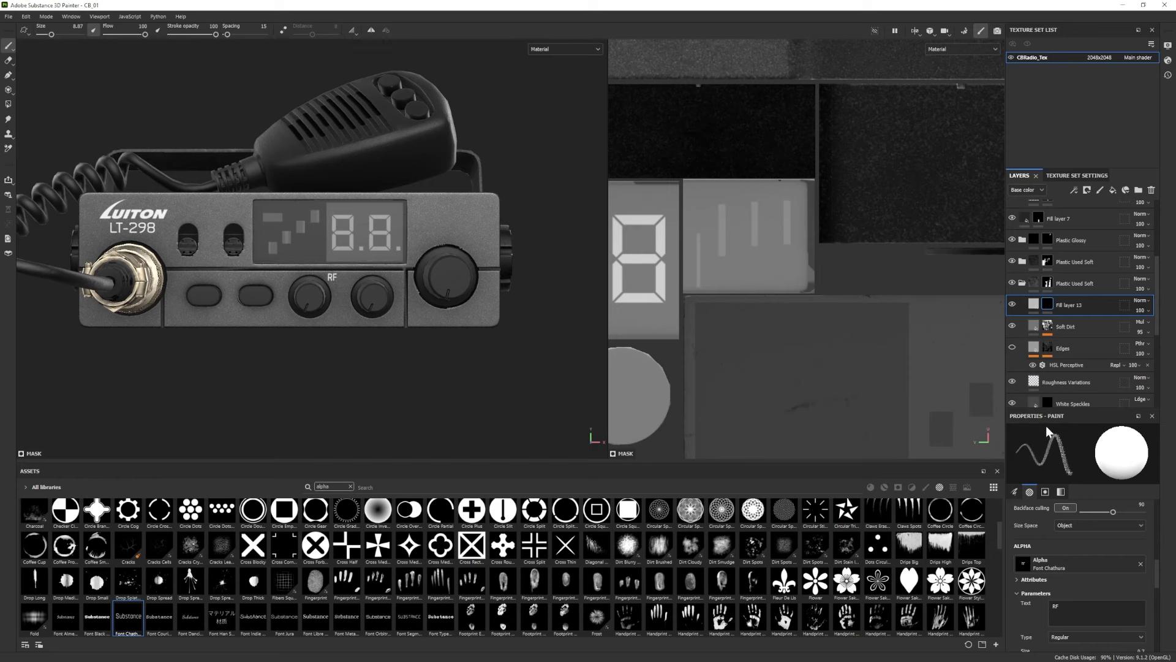
pyautogui.write('GAIN')
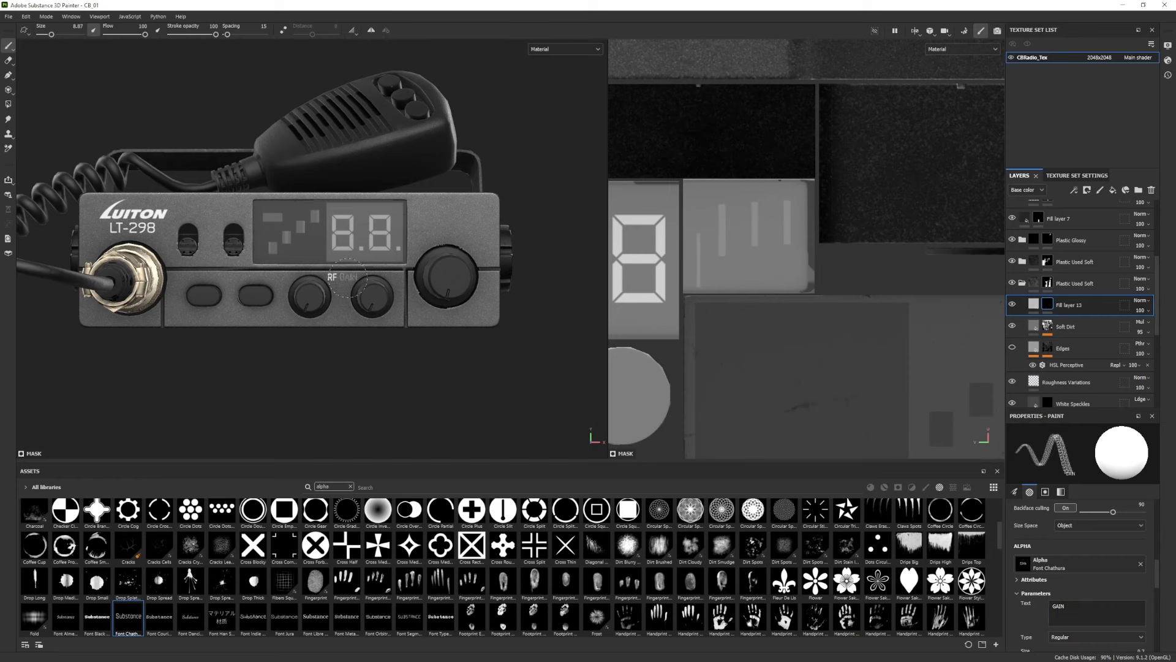
pyautogui.scroll(4, 345, 278)
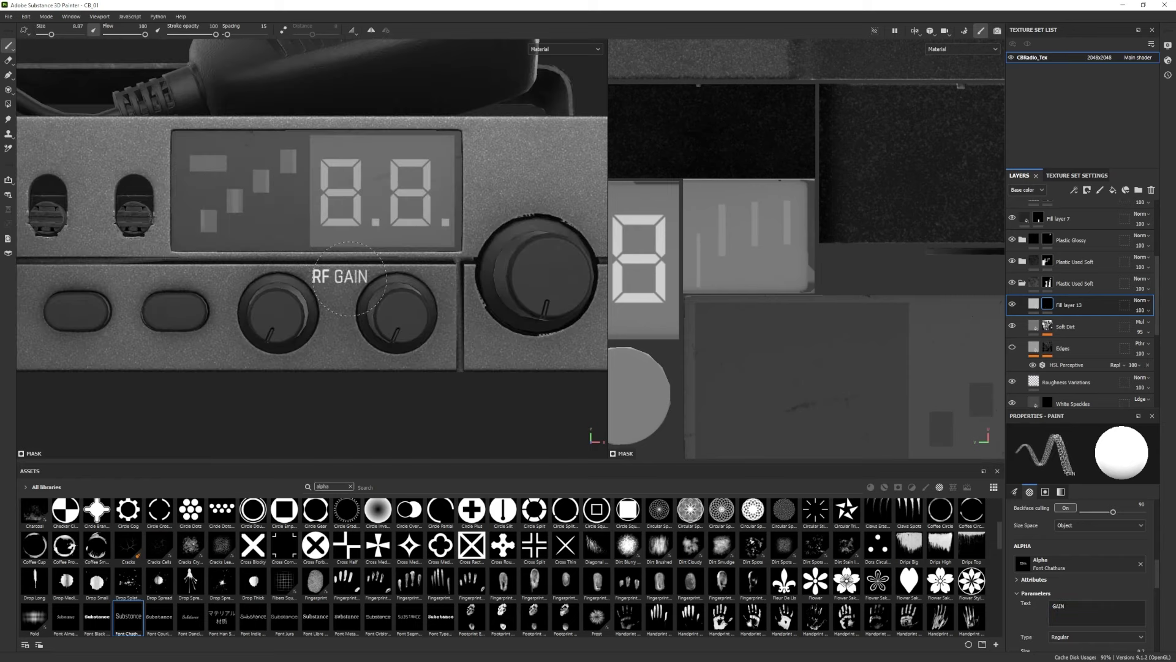
pyautogui.click(350, 278)
# Set the brush text to SQ and stamp it at the upper left of the first small knob.
pyautogui.scroll(-6, 350, 278)
pyautogui.keyDown('alt'); pyautogui.moveTo(350, 278); pyautogui.dragTo(375, 367); pyautogui.keyUp('alt')
pyautogui.click(1075, 605)
pyautogui.write('S')
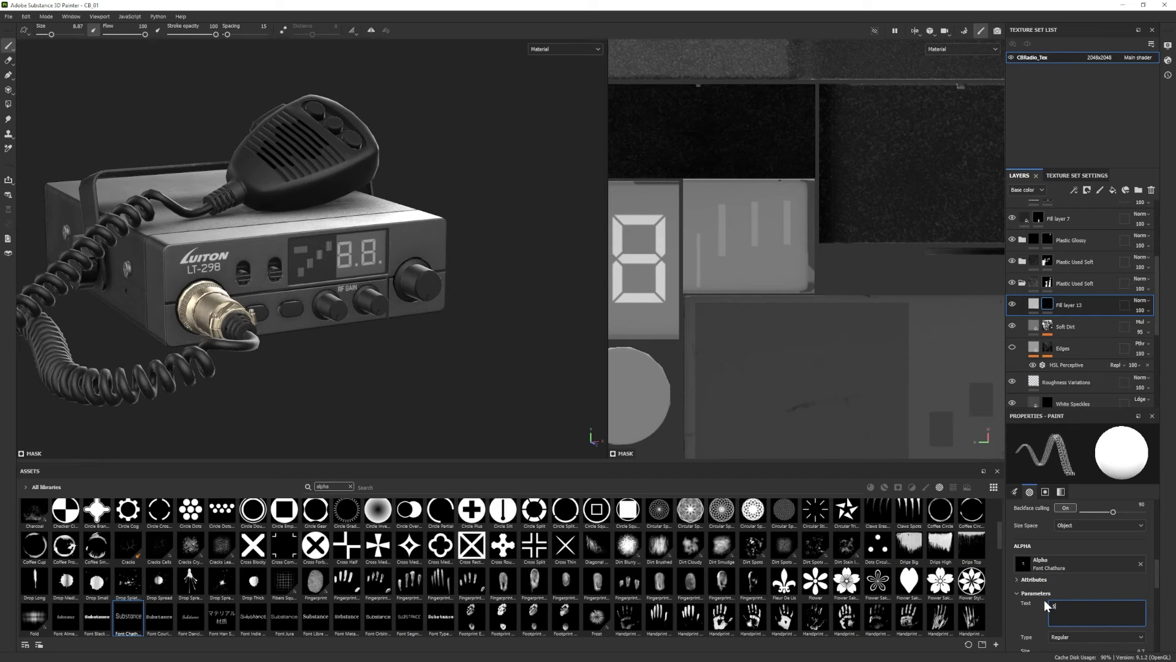
pyautogui.write('Q')
pyautogui.scroll(5, 329, 274)
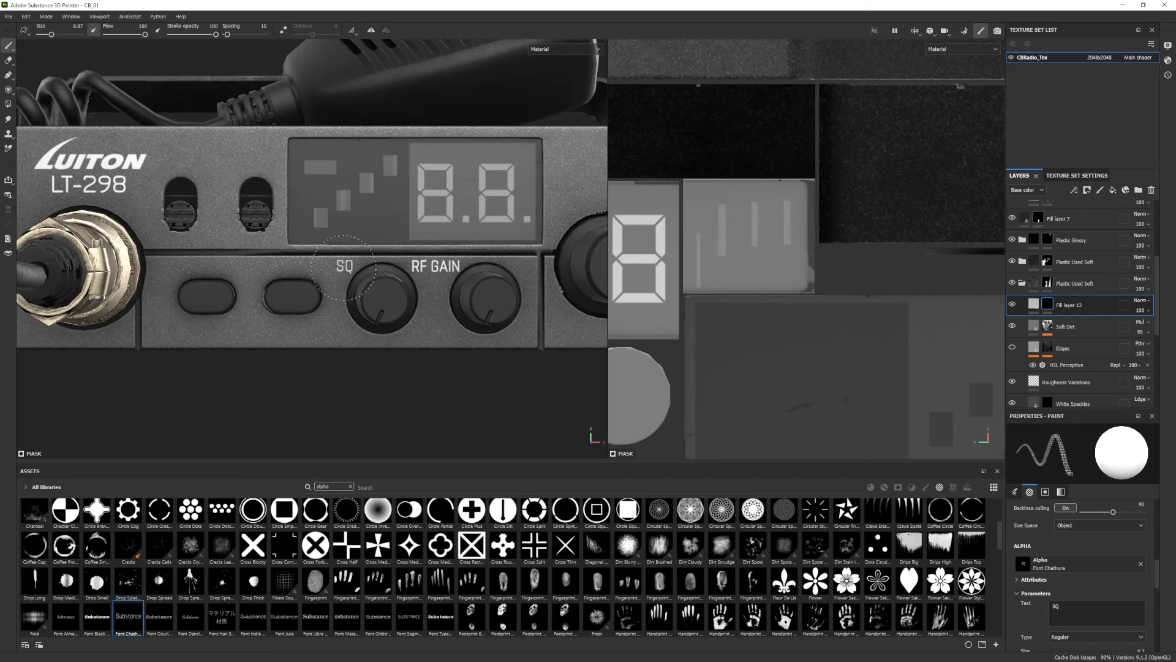
# Stamp the label Down above the right oval button and Up above the left oval button.
pyautogui.write('Down')
pyautogui.keyDown('alt'); pyautogui.moveTo(271, 308); pyautogui.dragTo(341, 297, button='middle'); pyautogui.keyUp('alt')
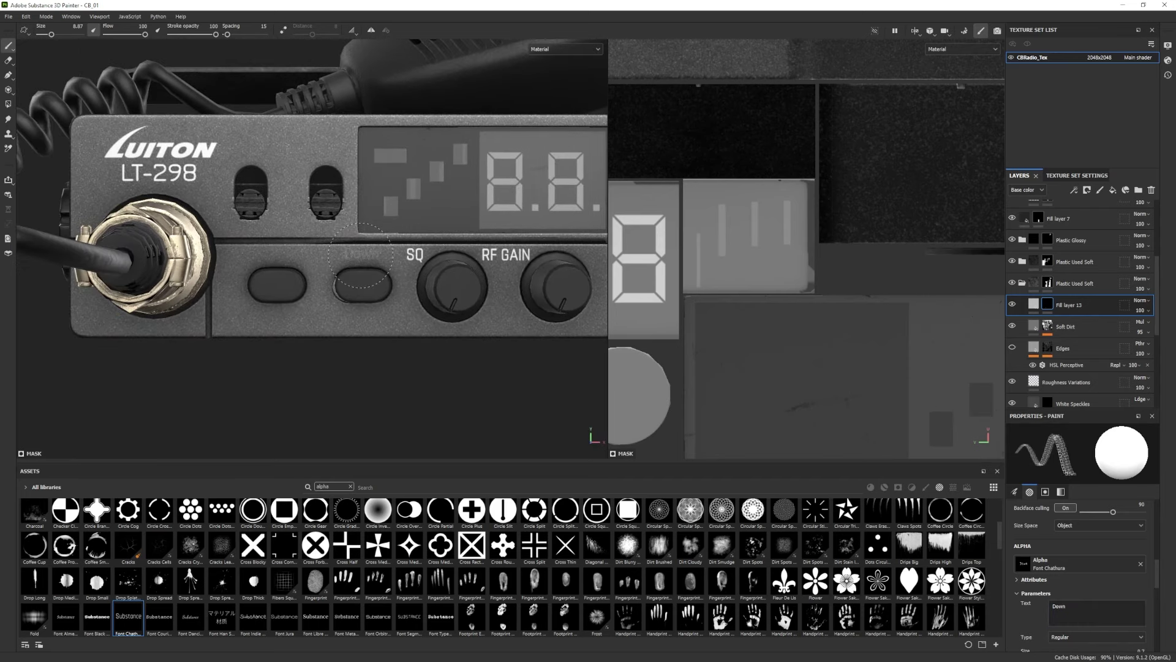
pyautogui.write('Up')
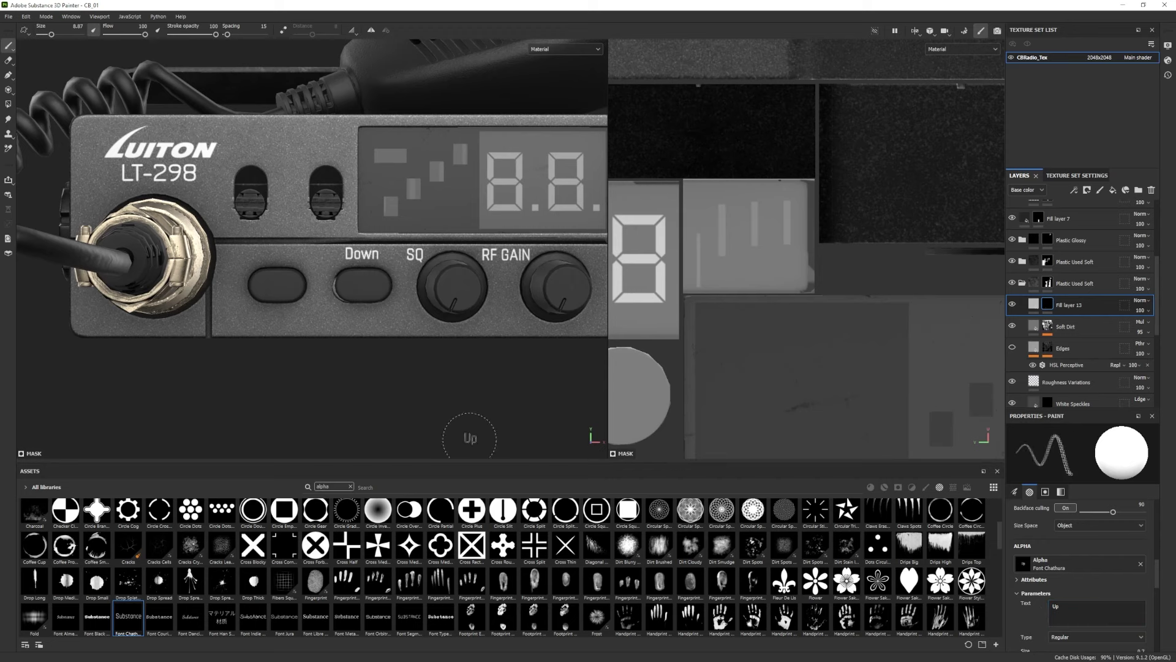
pyautogui.keyDown('alt'); pyautogui.moveTo(274, 255); pyautogui.dragTo(305, 250, button='middle'); pyautogui.keyUp('alt')
pyautogui.keyDown('alt'); pyautogui.moveTo(468, 362); pyautogui.dragTo(417, 348, button='right'); pyautogui.keyUp('alt')
pyautogui.keyDown('alt'); pyautogui.moveTo(416, 347); pyautogui.dragTo(453, 367); pyautogui.keyUp('alt')
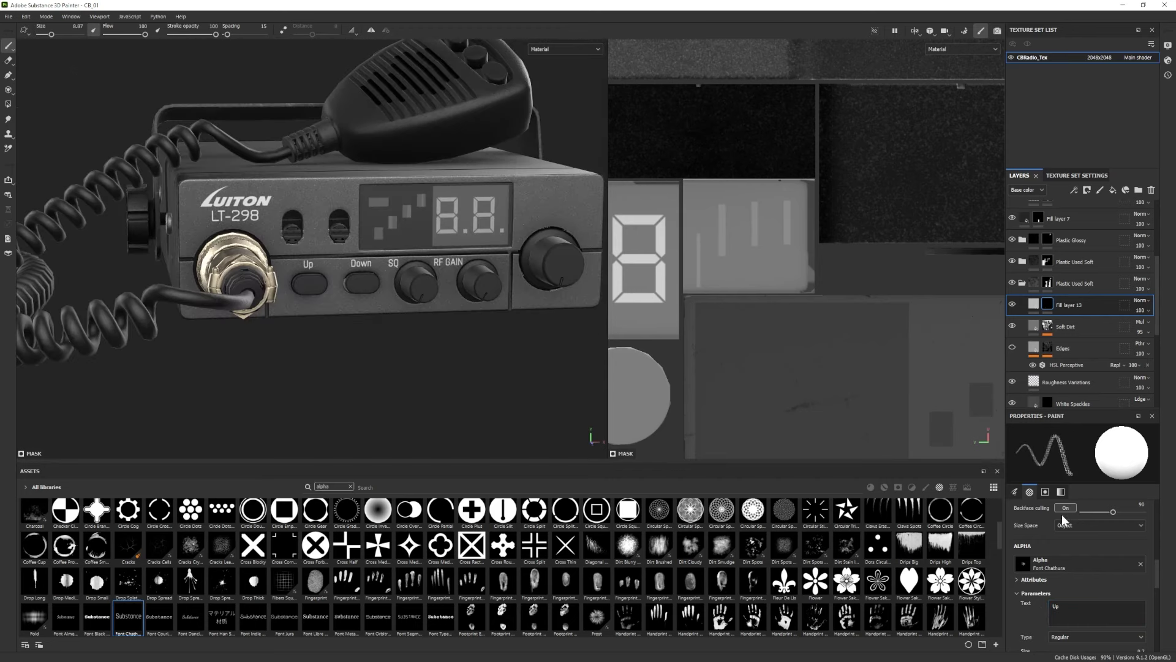
# Stamp the labels 19, CH and 9 from bottom to top along the left side of the right slide switch.
pyautogui.write('19')
pyautogui.keyDown('alt'); pyautogui.keyDown('shift'); pyautogui.moveTo(362, 306); pyautogui.dragTo(281, 242); pyautogui.keyUp('shift'); pyautogui.keyUp('alt')
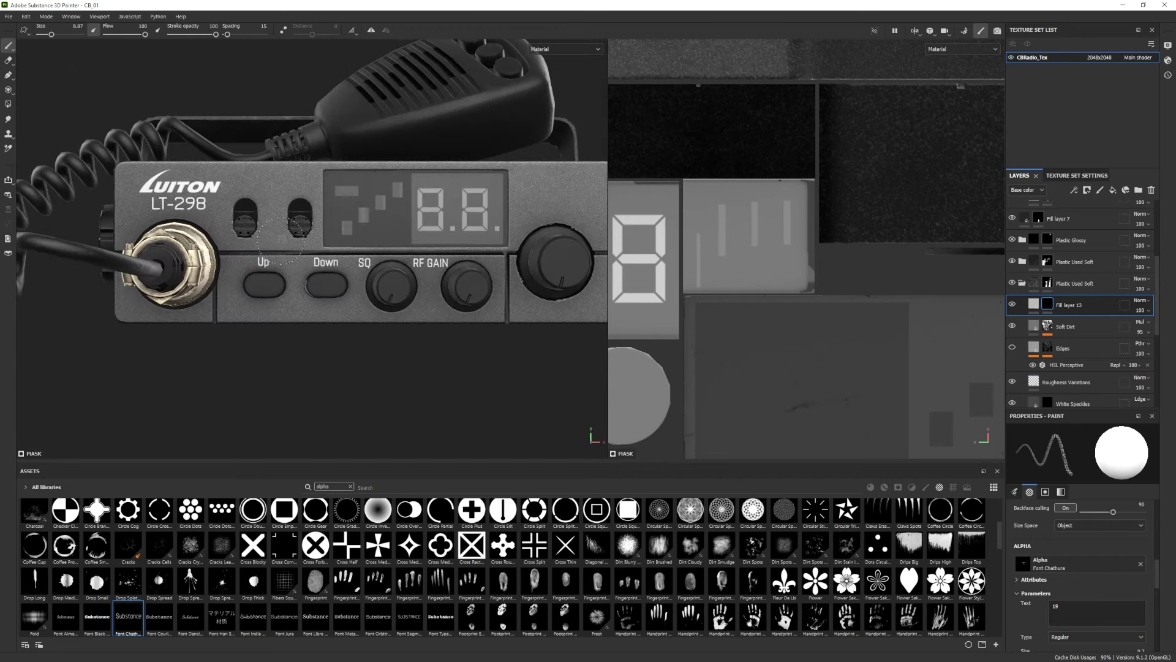
pyautogui.click(1039, 602)
pyautogui.hotkey('ctrl', 'a')
pyautogui.write('CH')
pyautogui.write('9')
pyautogui.click(281, 200)
pyautogui.keyDown('alt'); pyautogui.moveTo(362, 331); pyautogui.dragTo(425, 365); pyautogui.keyUp('alt')
pyautogui.keyDown('alt'); pyautogui.moveTo(426, 365); pyautogui.dragTo(294, 313, button='right'); pyautogui.keyUp('alt')
pyautogui.keyDown('alt'); pyautogui.keyDown('shift'); pyautogui.moveTo(294, 313); pyautogui.dragTo(295, 267); pyautogui.keyUp('shift'); pyautogui.keyUp('alt')
pyautogui.keyDown('alt'); pyautogui.moveTo(307, 311); pyautogui.dragTo(320, 194, button='right'); pyautogui.keyUp('alt')
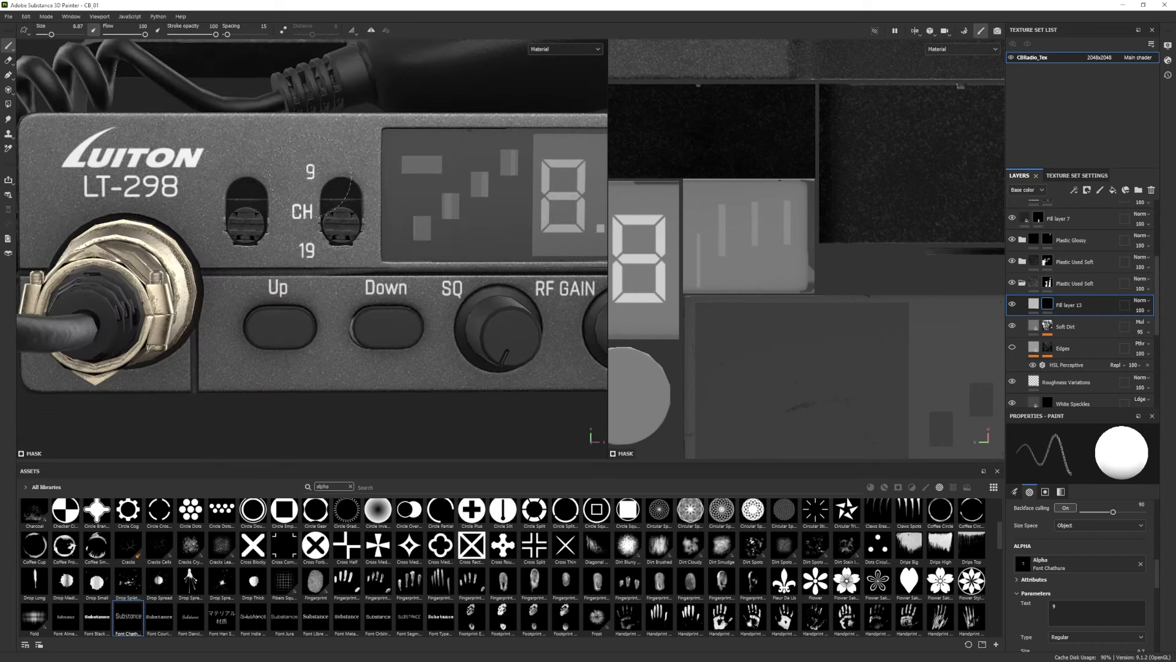
# Stamp the label AM above the left slide switch on the front panel.
pyautogui.keyDown('alt'); pyautogui.moveTo(310, 176); pyautogui.dragTo(379, 214); pyautogui.keyUp('alt')
pyautogui.keyDown('alt'); pyautogui.moveTo(380, 215); pyautogui.dragTo(382, 306, button='right'); pyautogui.keyUp('alt')
pyautogui.moveTo(356, 270)
pyautogui.keyDown('alt'); pyautogui.keyDown('shift'); pyautogui.mouseDown()
pyautogui.moveTo(301, 228)
pyautogui.moveTo(352, 251)
pyautogui.mouseUp(); pyautogui.keyUp('shift'); pyautogui.keyUp('alt')
pyautogui.click(297, 222)
pyautogui.keyDown('alt'); pyautogui.moveTo(352, 251); pyautogui.dragTo(342, 319, button='right'); pyautogui.keyUp('alt')
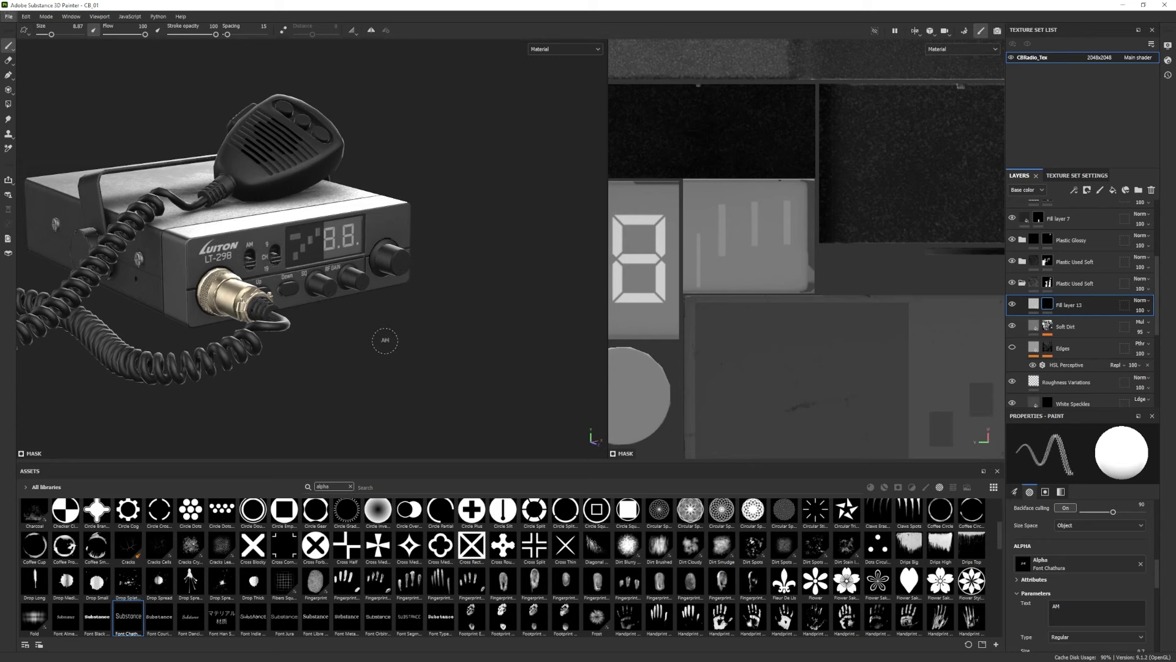
# Set the brush text to VOL, enlarge the brush slightly and stamp the label below the large knob.
pyautogui.keyDown('alt'); pyautogui.moveTo(385, 340); pyautogui.dragTo(352, 340); pyautogui.keyUp('alt')
pyautogui.moveTo(1073, 606); pyautogui.dragTo(1026, 603)
pyautogui.write('V')
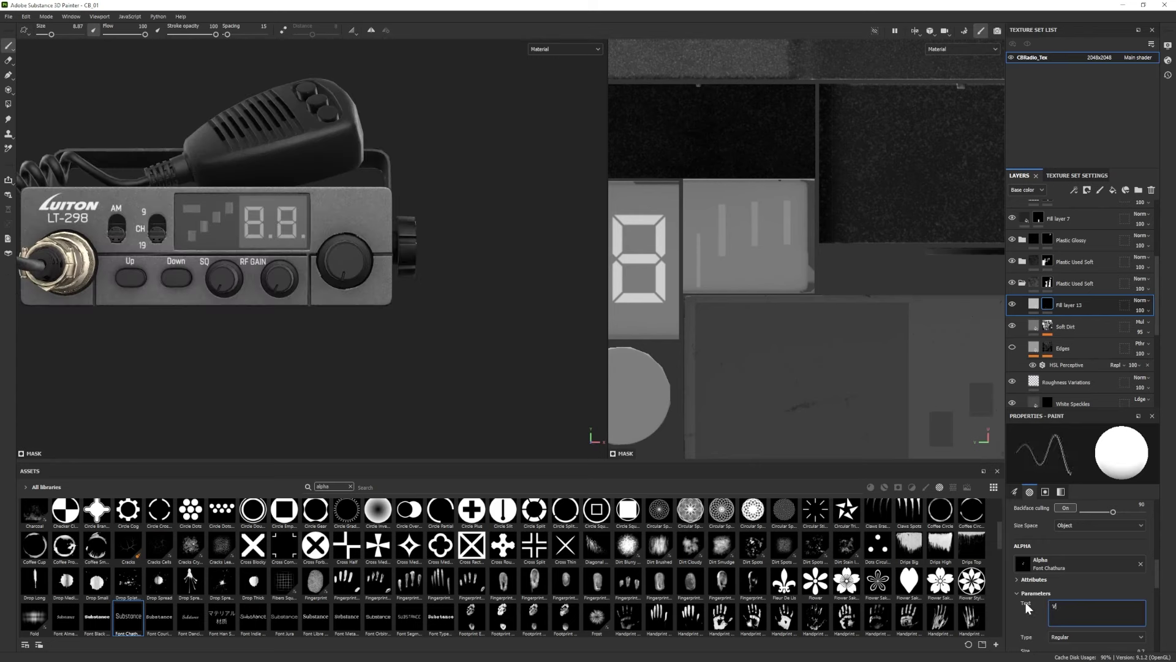
pyautogui.write('OL')
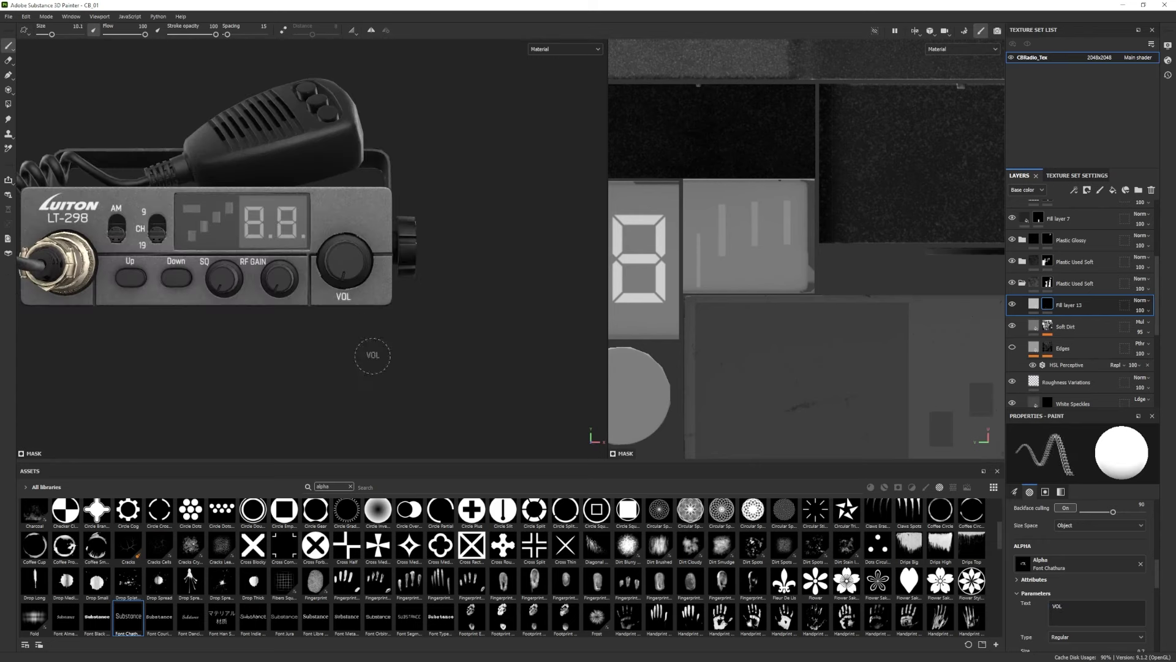
# View the radio from above and toggle the Plastic Used Soft folder below Wire and Plastic Glossy Scuffed to check their coverage.
pyautogui.keyDown('alt'); pyautogui.moveTo(372, 356); pyautogui.dragTo(435, 395); pyautogui.keyUp('alt')
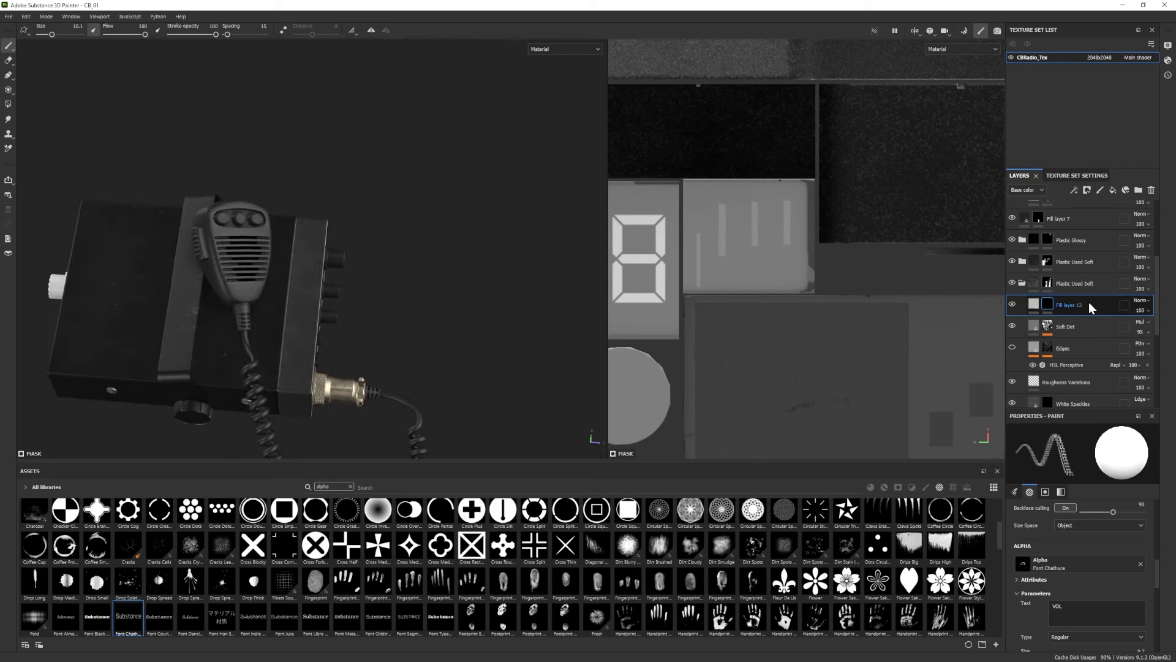
pyautogui.scroll(3, 1073, 271)
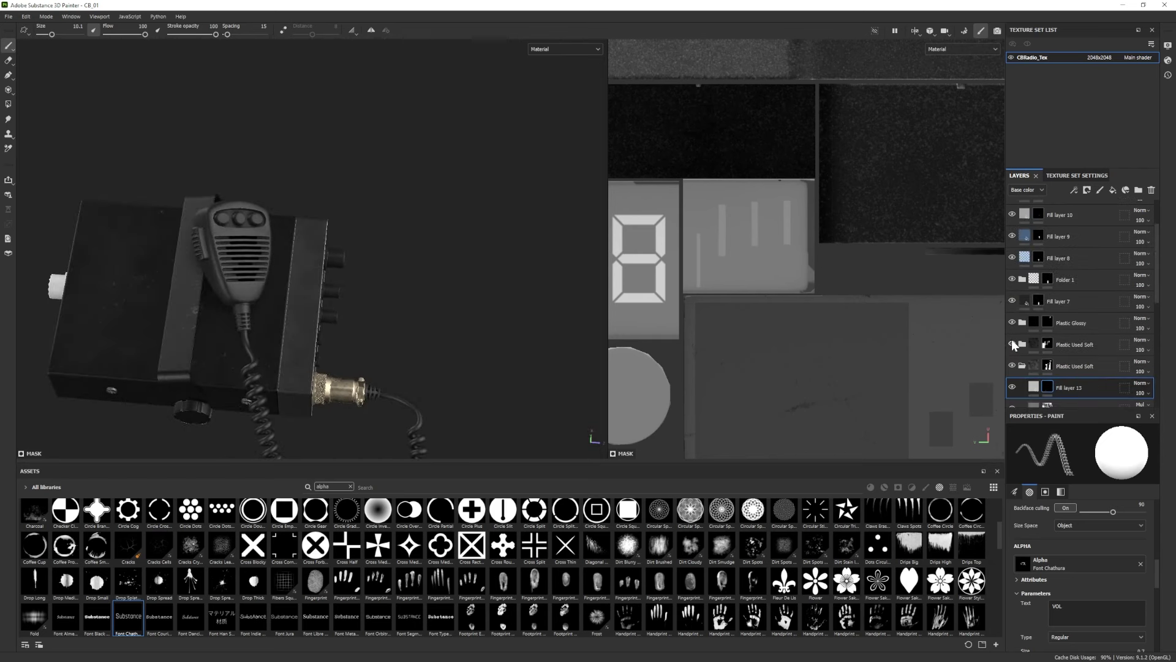
pyautogui.scroll(-3, 1012, 340)
pyautogui.click(1009, 369)
pyautogui.click(1009, 367)
pyautogui.click(1009, 366)
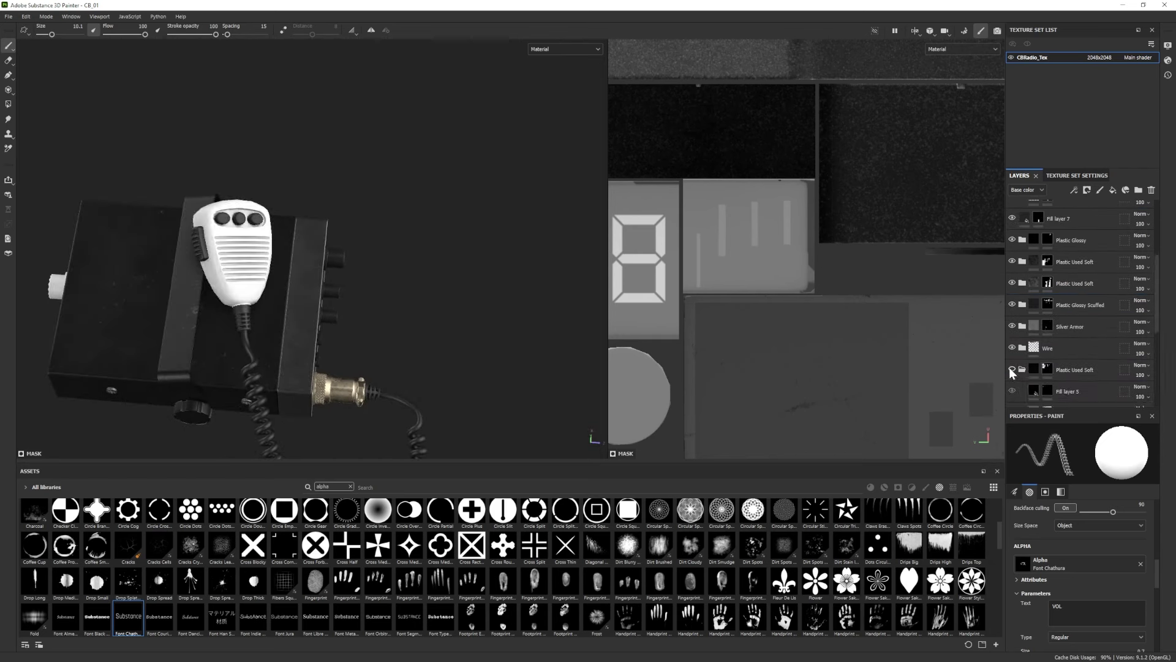
pyautogui.click(1009, 367)
pyautogui.click(1011, 304)
pyautogui.click(1011, 304)
# Paste a copy of the label fill layer directly above the Plastic Glossy Scuffed folder.
pyautogui.click(1083, 305)
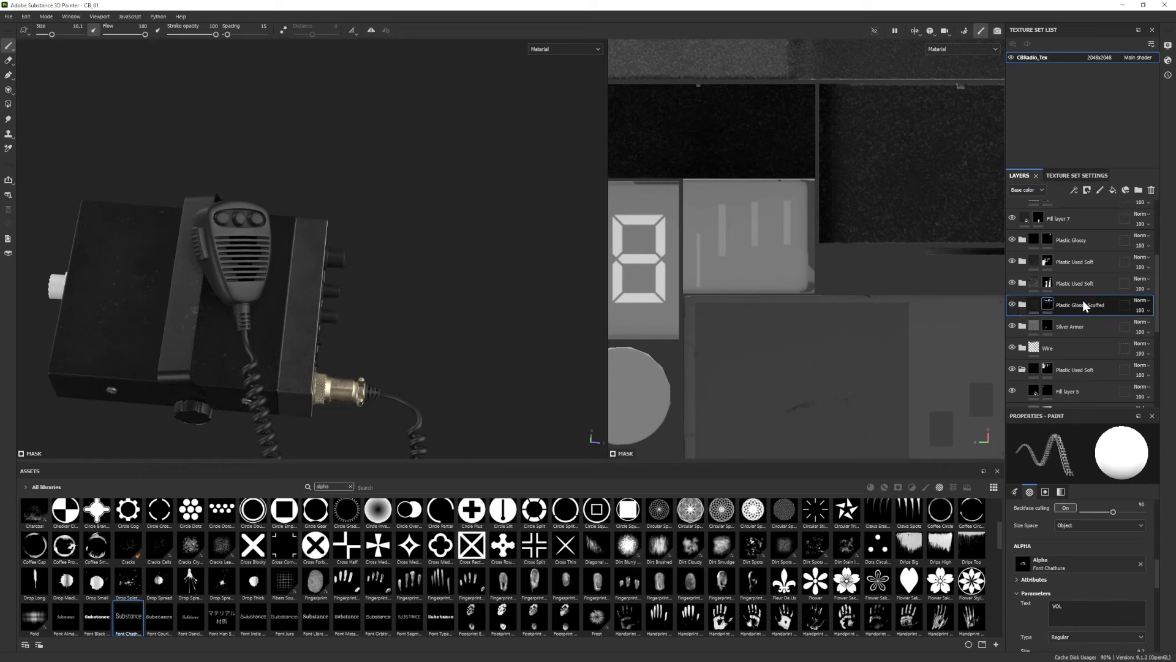
pyautogui.hotkey('ctrl', 'v')
# Set the brush text to UP, the angle to 90 and the size to 8.87, and stamp the label on the microphone's first round button.
pyautogui.keyDown('alt'); pyautogui.moveTo(310, 310); pyautogui.dragTo(252, 336); pyautogui.keyUp('alt')
pyautogui.keyDown('alt'); pyautogui.moveTo(251, 336); pyautogui.dragTo(274, 226, button='right'); pyautogui.keyUp('alt')
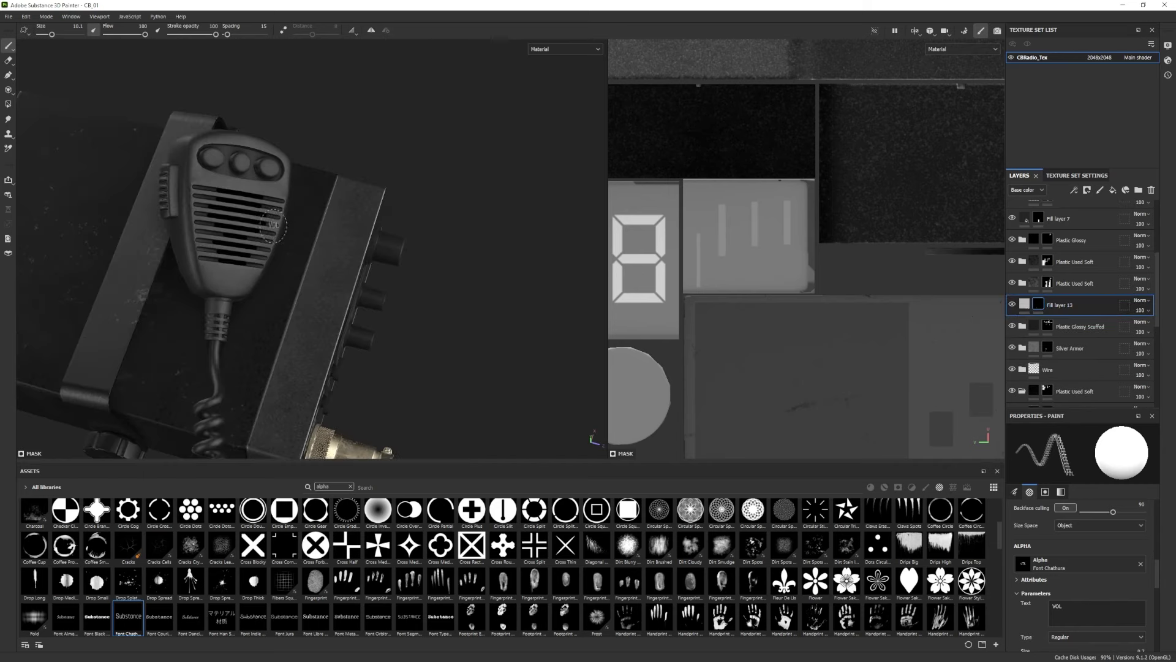
pyautogui.keyDown('alt'); pyautogui.moveTo(343, 318); pyautogui.dragTo(340, 329); pyautogui.keyUp('alt')
pyautogui.moveTo(1079, 607); pyautogui.dragTo(1038, 603)
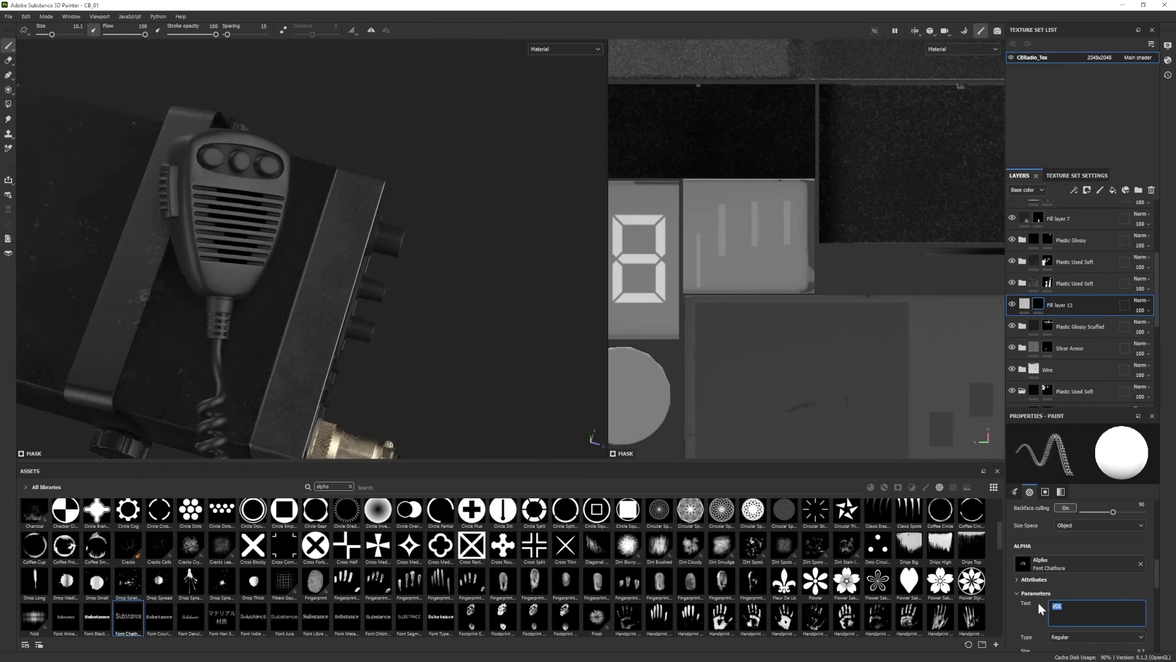
pyautogui.write('UP')
pyautogui.keyDown('alt'); pyautogui.moveTo(294, 178); pyautogui.dragTo(276, 162); pyautogui.keyUp('alt')
pyautogui.keyDown('alt'); pyautogui.moveTo(790, 264); pyautogui.dragTo(723, 367, button='right'); pyautogui.keyUp('alt')
pyautogui.keyDown('alt'); pyautogui.moveTo(723, 368); pyautogui.dragTo(912, 156, button='middle'); pyautogui.keyUp('alt')
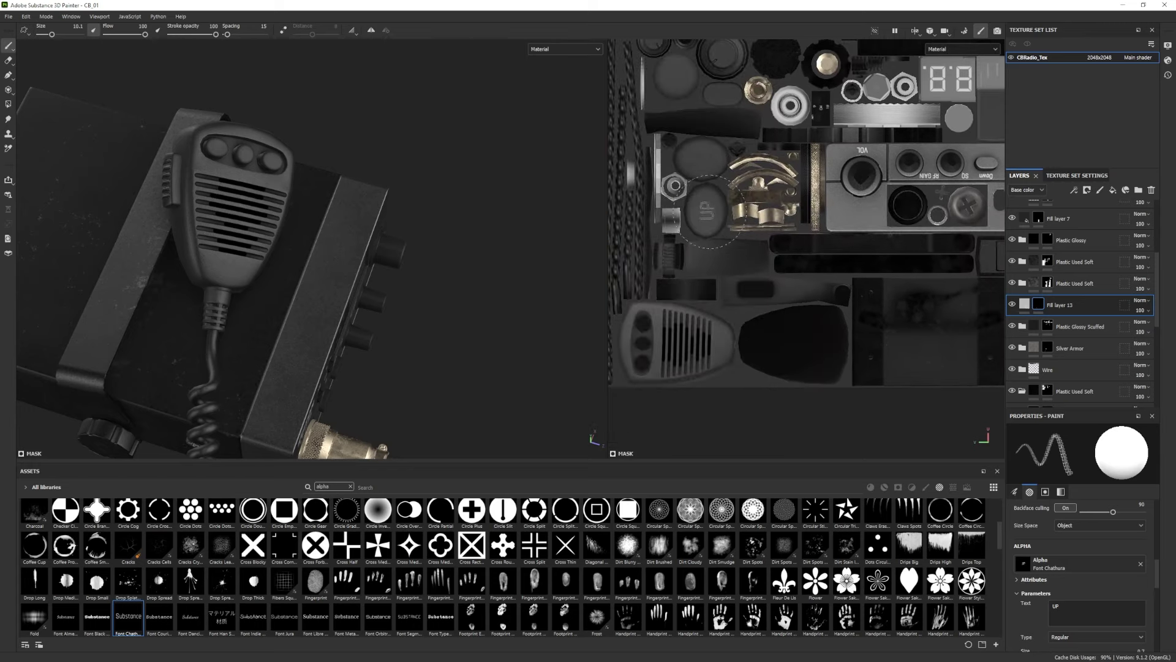
pyautogui.keyDown('alt'); pyautogui.moveTo(870, 245); pyautogui.dragTo(756, 338); pyautogui.keyUp('alt')
pyautogui.press('f')
pyautogui.scroll(-5, 1084, 604)
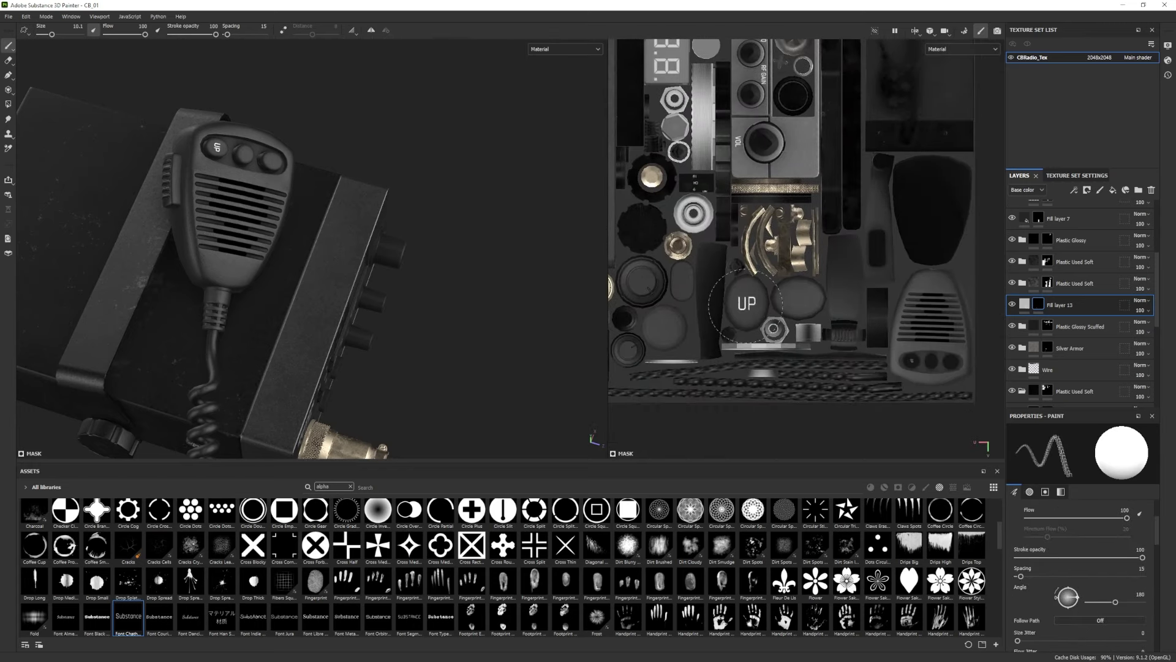
pyautogui.keyDown('alt'); pyautogui.keyDown('shift'); pyautogui.moveTo(746, 305); pyautogui.dragTo(797, 330); pyautogui.keyUp('shift'); pyautogui.keyUp('alt')
pyautogui.moveTo(1072, 602); pyautogui.dragTo(1067, 612)
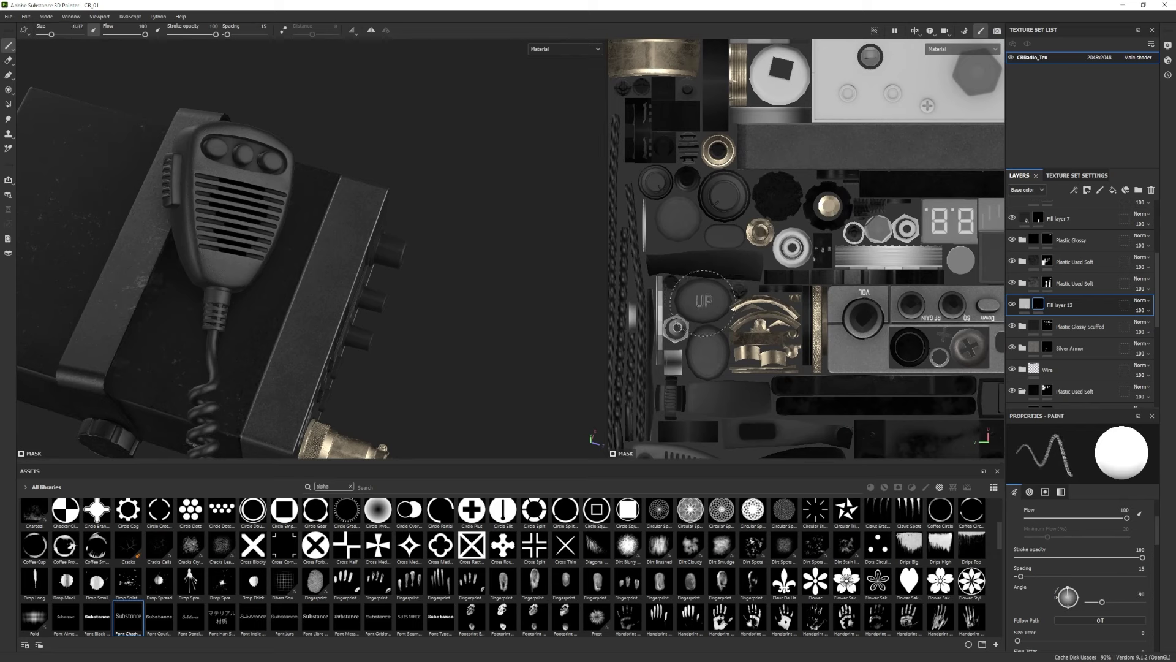
pyautogui.keyDown('alt'); pyautogui.moveTo(392, 355); pyautogui.dragTo(321, 319); pyautogui.keyUp('alt')
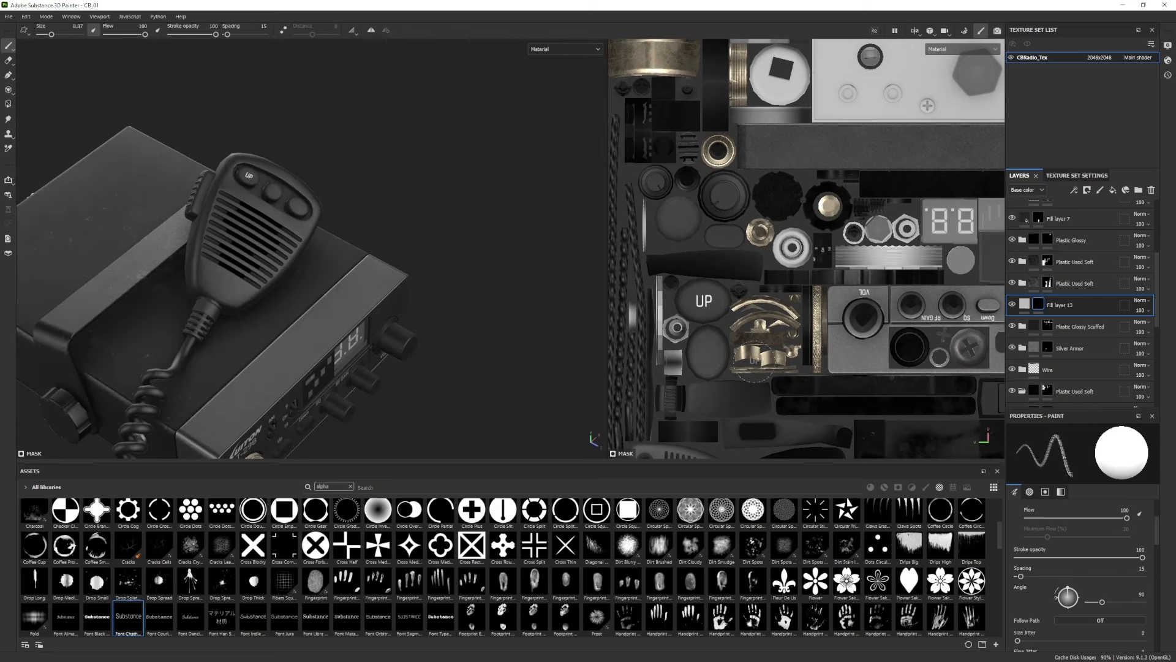
# Set the brush text to DN with the angle at 180 and stamp it on the microphone's third round button.
pyautogui.scroll(-5, 1078, 590)
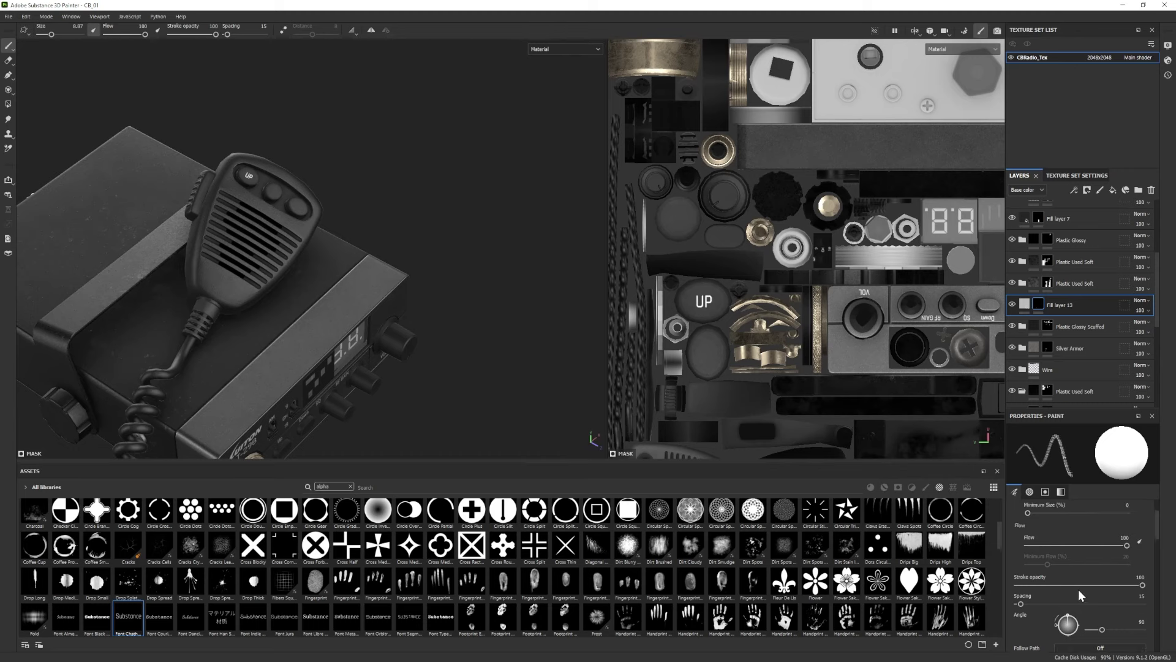
pyautogui.click(1078, 637)
pyautogui.moveTo(731, 361)
pyautogui.keyDown('alt'); pyautogui.keyDown('shift'); pyautogui.mouseDown()
pyautogui.moveTo(840, 344)
pyautogui.moveTo(827, 343)
pyautogui.mouseUp(); pyautogui.keyUp('shift'); pyautogui.keyUp('alt')
pyautogui.scroll(3, 1089, 575)
pyautogui.click(1081, 570)
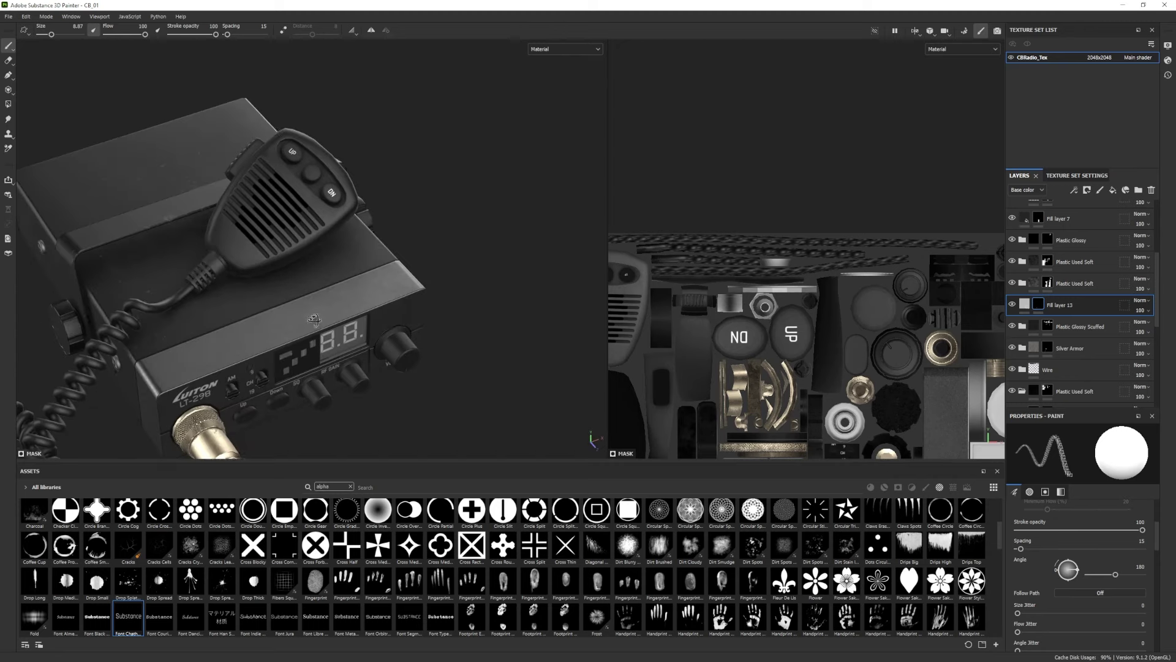
# Set the brush text to AQ with the angle at 0 and stamp it on the microphone's middle button.
pyautogui.scroll(5, 1077, 597)
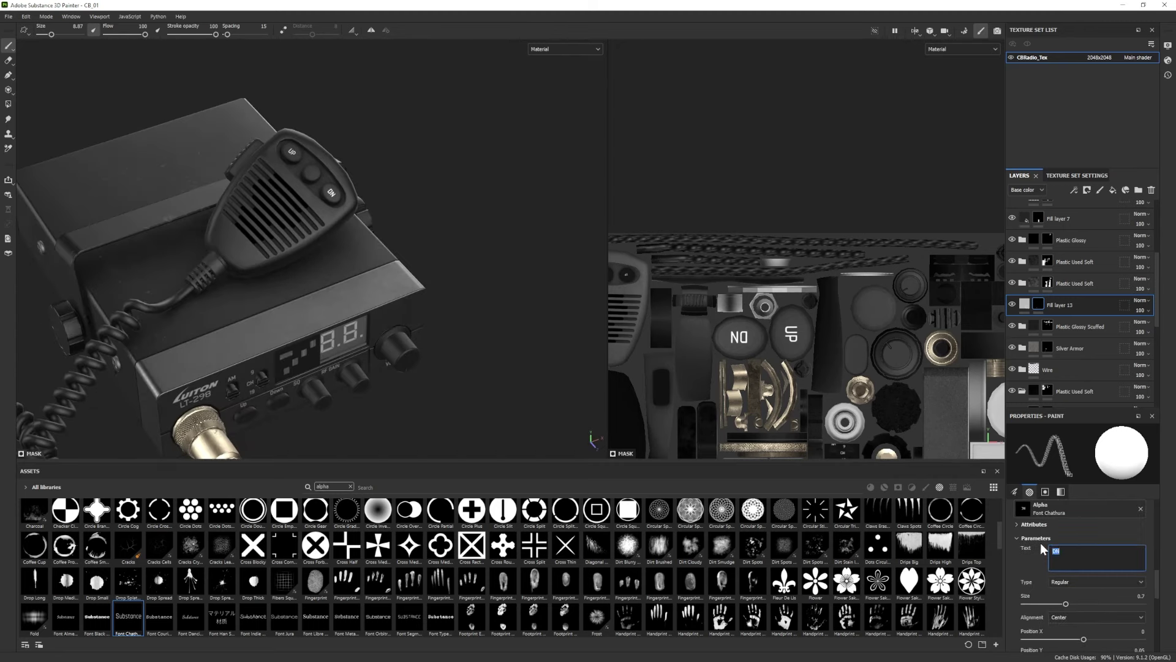
pyautogui.scroll(-5, 1094, 606)
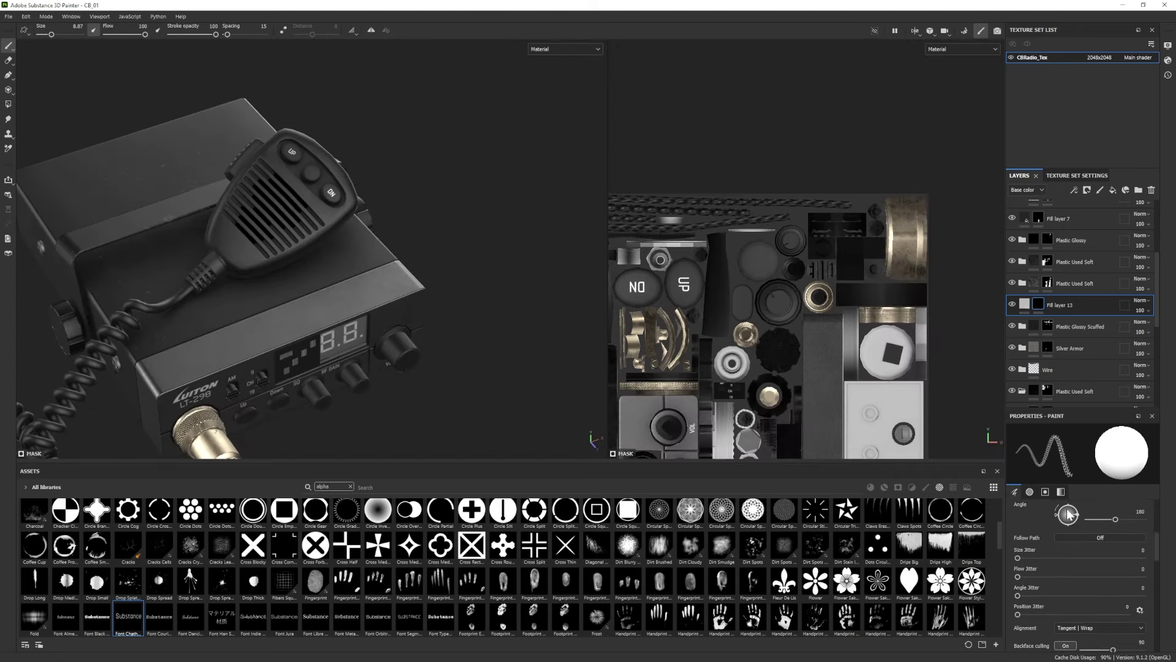
pyautogui.scroll(-3, 429, 269)
pyautogui.keyDown('alt'); pyautogui.moveTo(429, 269); pyautogui.dragTo(533, 275, button='middle'); pyautogui.keyUp('alt')
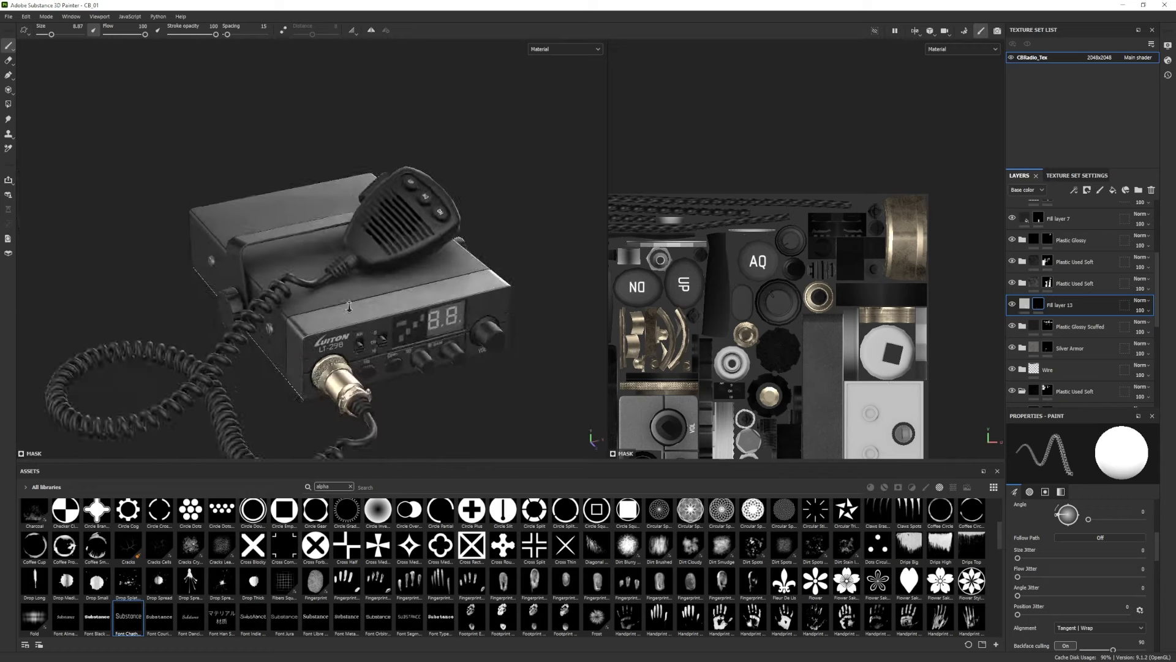
pyautogui.keyDown('alt'); pyautogui.moveTo(533, 275); pyautogui.dragTo(521, 263); pyautogui.keyUp('alt')
# Choose the Luiton logo alpha, enlarge the brush to about 12.8 and stamp the logo on the microphone below the speaker slots.
pyautogui.scroll(-12, 450, 585)
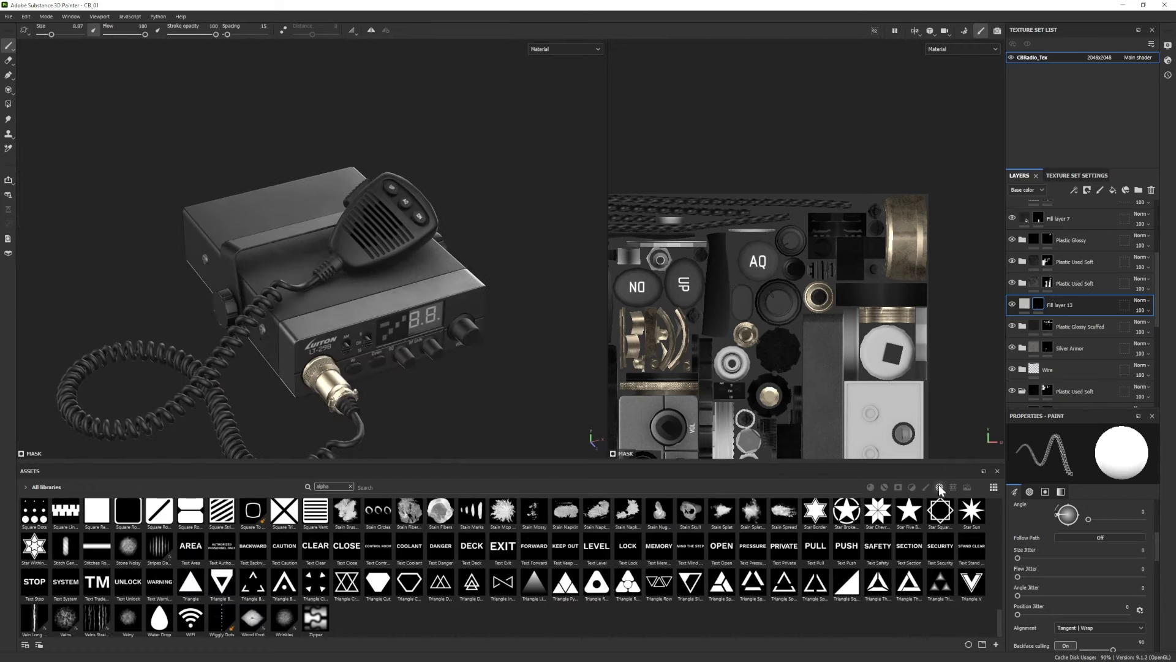
pyautogui.scroll(12, 466, 557)
pyautogui.click(392, 487)
pyautogui.write('L')
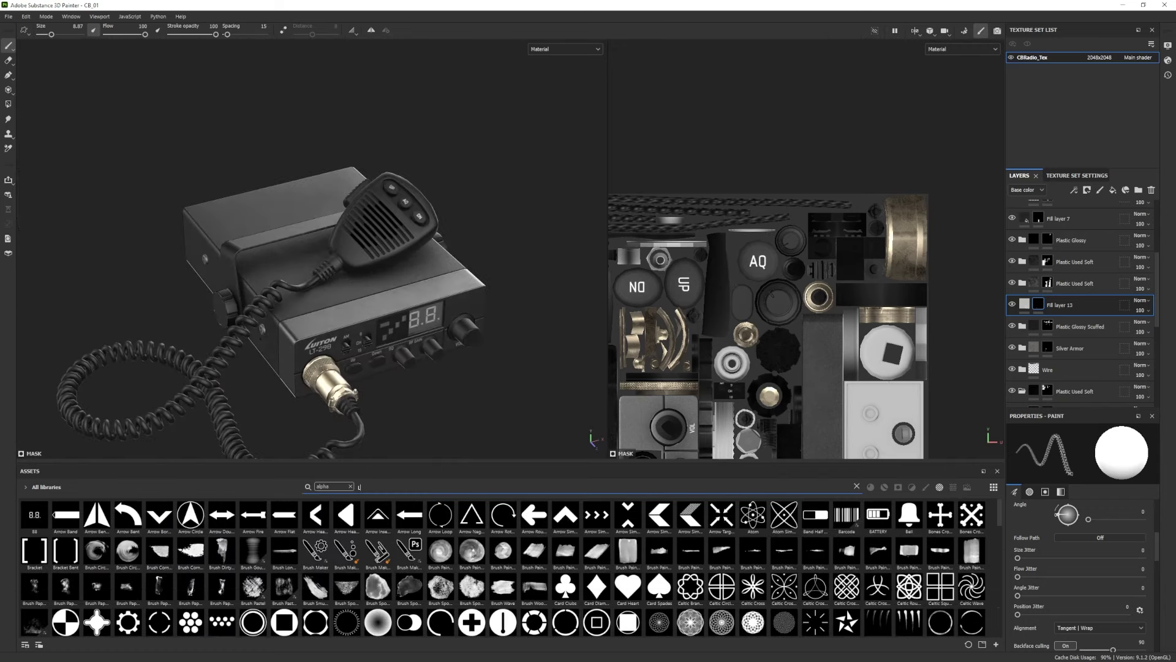
pyautogui.press('BackSpace')
pyautogui.scroll(-3, 574, 568)
pyautogui.scroll(-5, 449, 556)
pyautogui.click(439, 571)
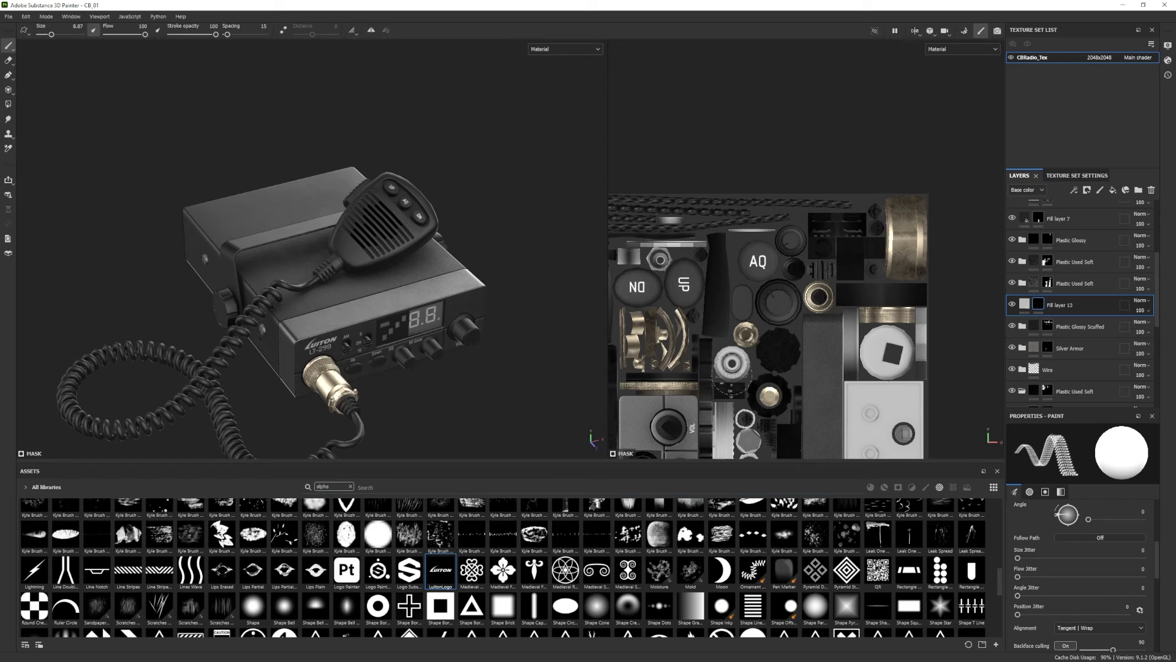
pyautogui.keyDown('alt'); pyautogui.moveTo(732, 376); pyautogui.dragTo(952, 354, button='middle'); pyautogui.keyUp('alt')
pyautogui.scroll(3, 738, 275)
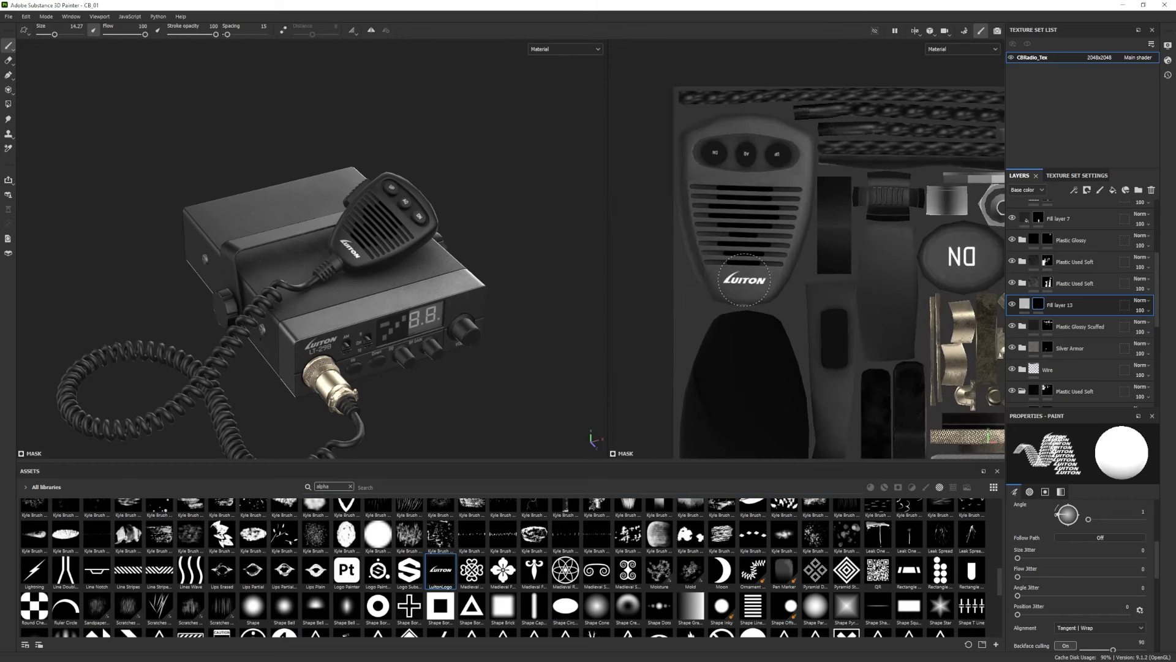
pyautogui.scroll(-4, 462, 313)
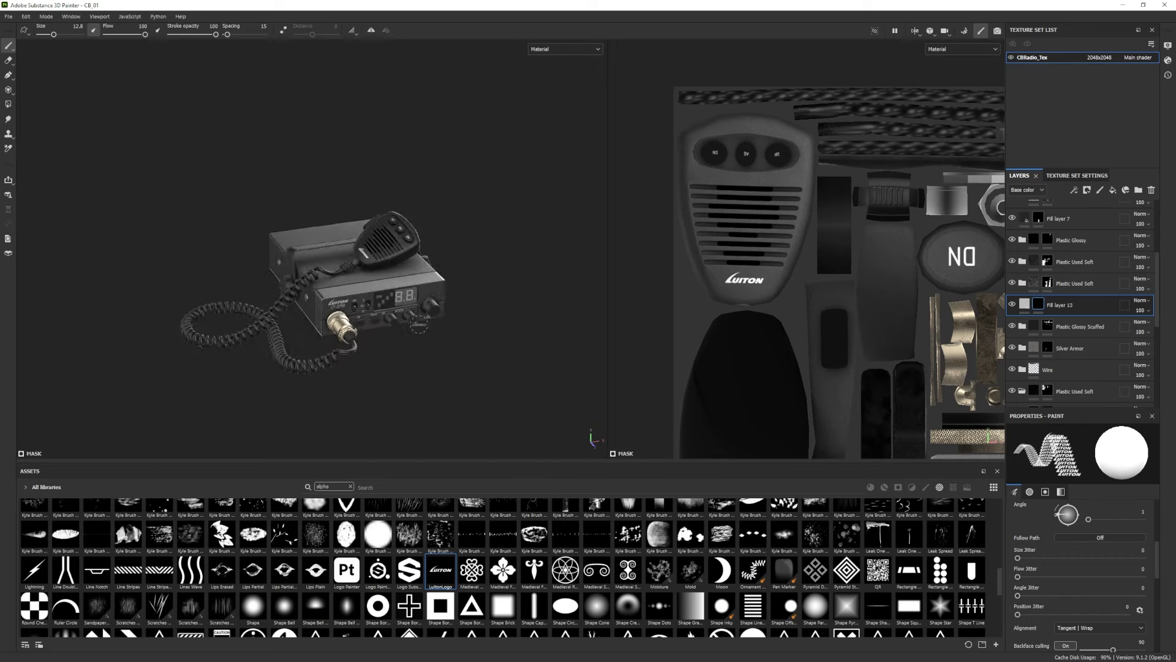
# View the radio's rear panel and add the Silver Armor smart material at the top of the layer stack.
pyautogui.scroll(3, 462, 313)
pyautogui.keyDown('alt'); pyautogui.moveTo(461, 313); pyautogui.dragTo(331, 368); pyautogui.keyUp('alt')
pyautogui.scroll(2, 483, 297)
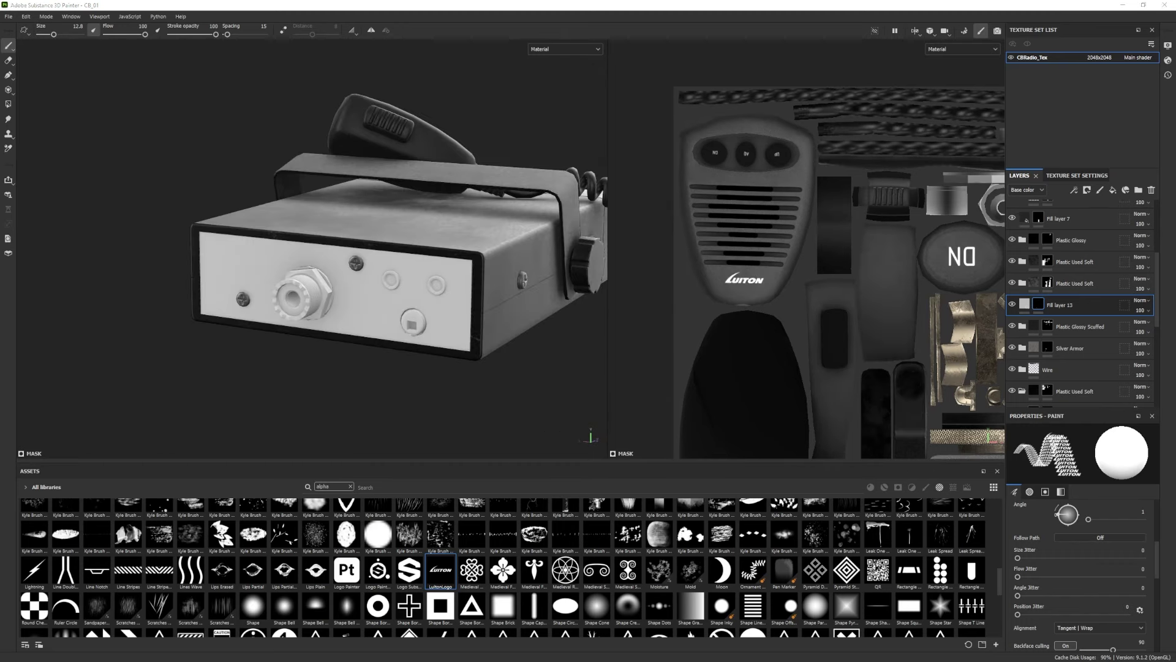
pyautogui.scroll(5, 1057, 357)
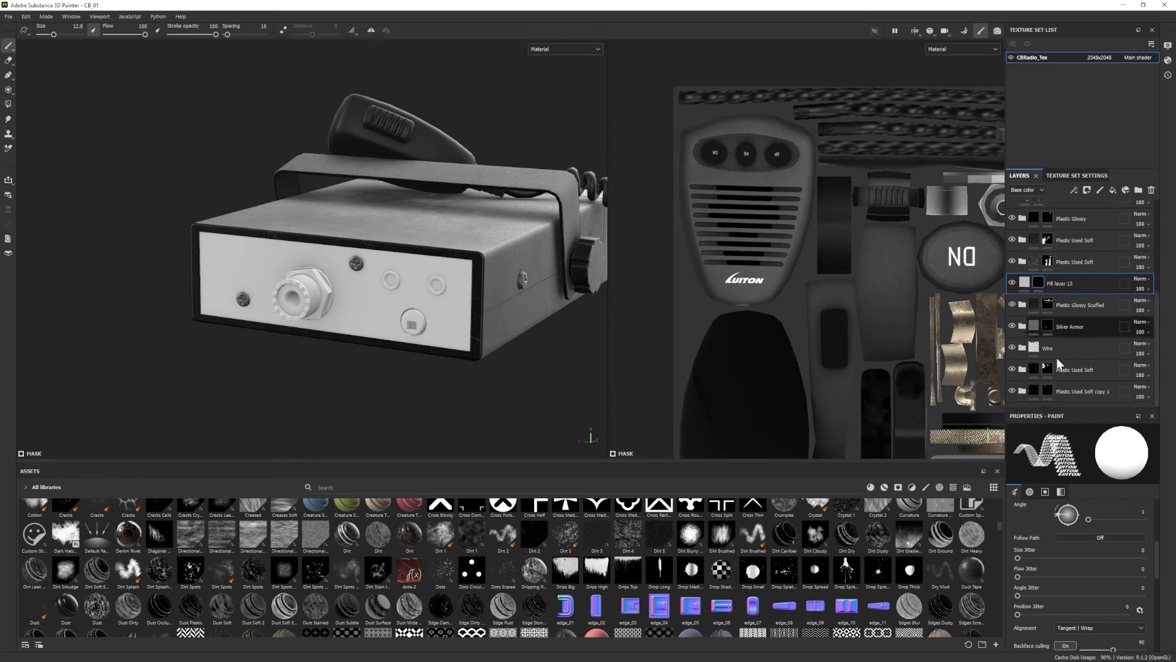
pyautogui.click(1066, 232)
pyautogui.click(884, 487)
pyautogui.moveTo(940, 582); pyautogui.dragTo(1060, 200)
# Hide the Edges, AO Dirt, Color Variation and Grunge layers of Silver Armor and raise the Base layer's roughness to about 0.69.
pyautogui.click(1021, 210)
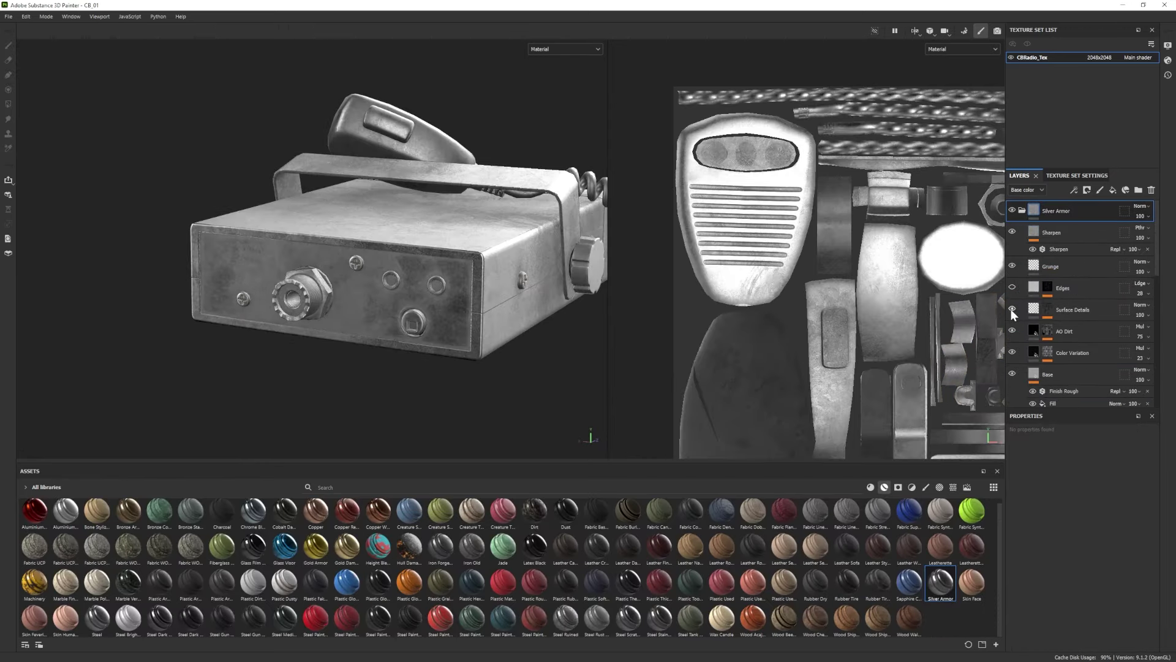
pyautogui.click(1012, 331)
pyautogui.click(1074, 372)
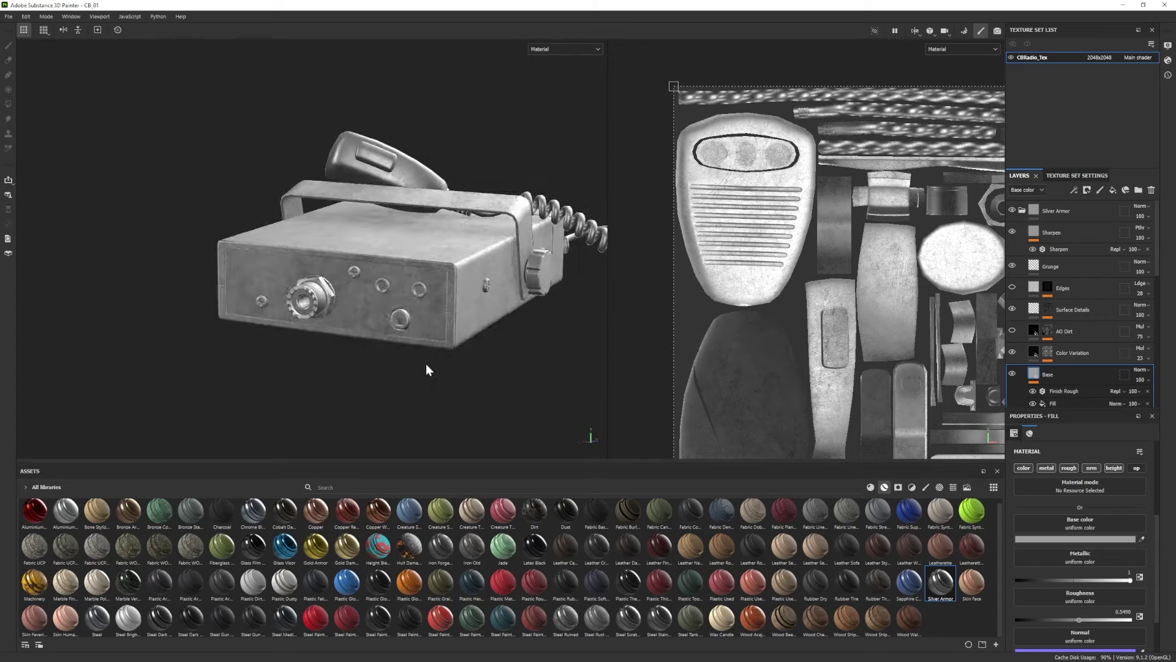
pyautogui.keyDown('alt'); pyautogui.moveTo(427, 370); pyautogui.dragTo(434, 357); pyautogui.keyUp('alt')
pyautogui.click(1012, 352)
pyautogui.keyDown('alt'); pyautogui.moveTo(330, 376); pyautogui.dragTo(429, 364); pyautogui.keyUp('alt')
pyautogui.moveTo(1079, 620); pyautogui.dragTo(1097, 620)
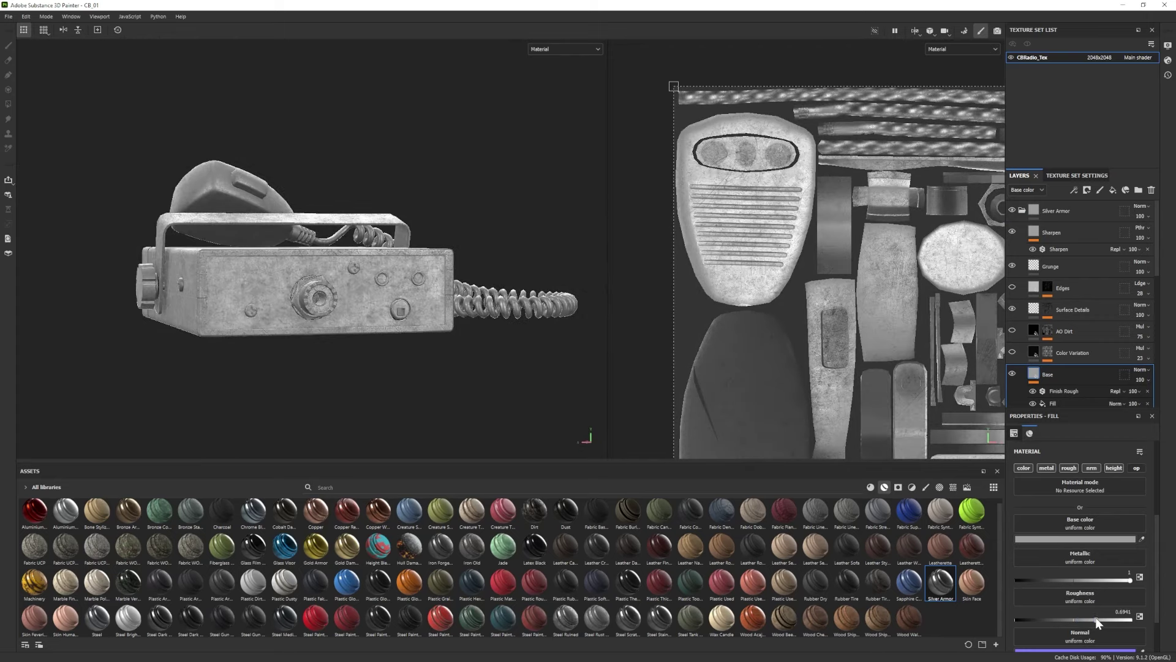
pyautogui.click(1012, 266)
# Toggle the Base layer's scratch fill to check it, and set its Grunge Scratches balance to 0.12.
pyautogui.scroll(-1, 1035, 358)
pyautogui.click(1033, 376)
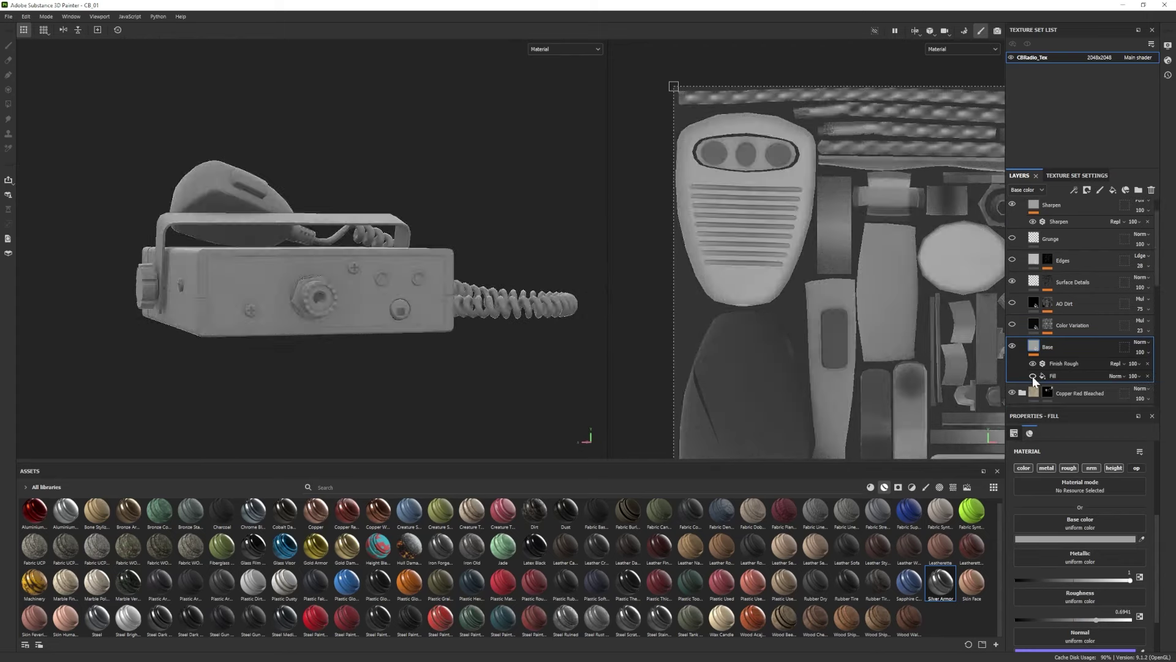
pyautogui.click(1033, 377)
pyautogui.click(1053, 376)
pyautogui.moveTo(1068, 583); pyautogui.dragTo(1038, 583)
pyautogui.keyDown('alt'); pyautogui.moveTo(469, 362); pyautogui.dragTo(370, 368); pyautogui.keyUp('alt')
pyautogui.scroll(1, 1054, 245)
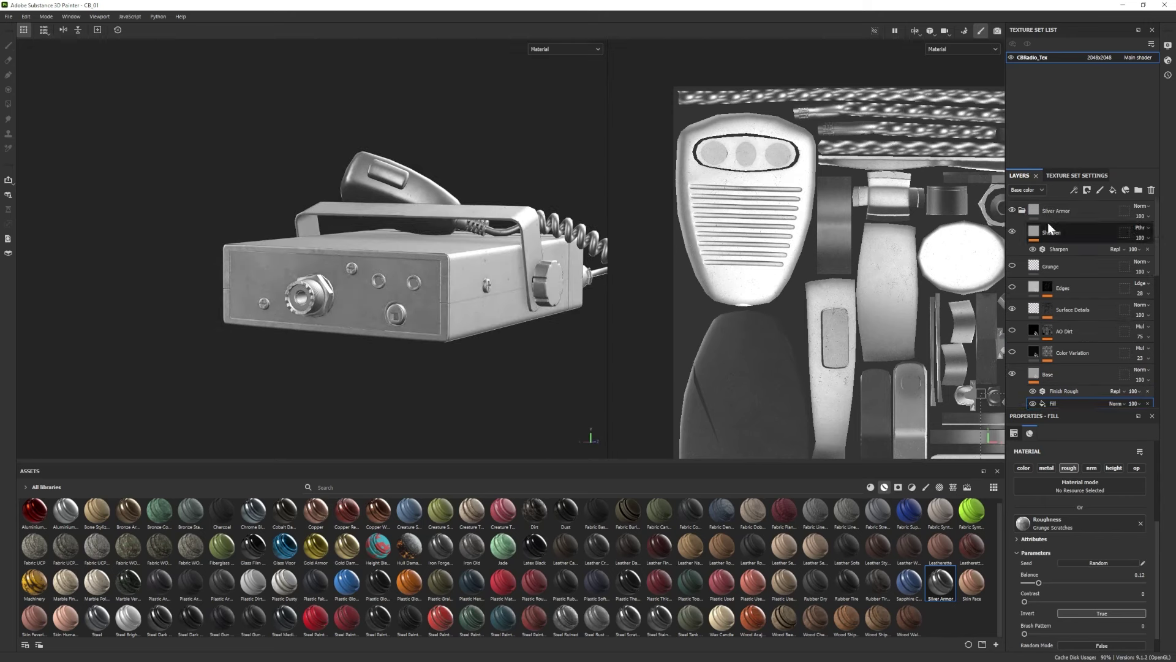
# Add a black mask to the Silver Armor folder and polygon-fill the radio's rear panel so the metal covers only that part.
pyautogui.rightClick(1055, 211)
pyautogui.click(1077, 234)
pyautogui.click(9, 105)
pyautogui.click(362, 306)
pyautogui.click(9, 46)
pyautogui.keyDown('alt'); pyautogui.moveTo(392, 269); pyautogui.dragTo(273, 285); pyautogui.keyUp('alt')
pyautogui.scroll(-2, 343, 276)
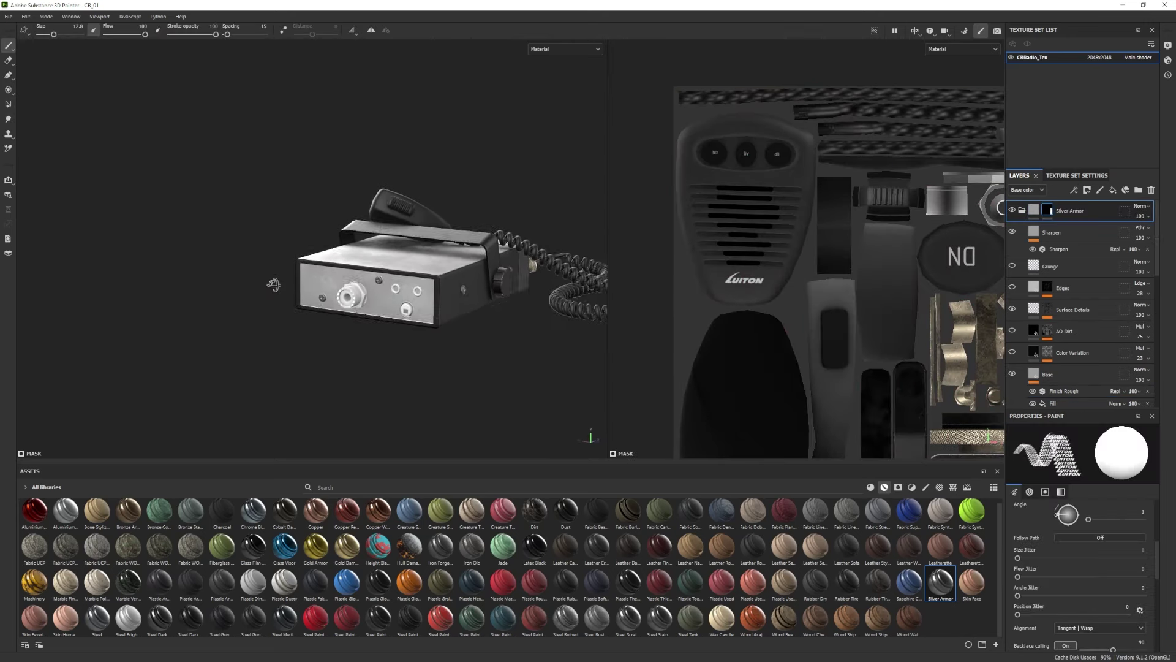
pyautogui.keyDown('alt'); pyautogui.moveTo(273, 284); pyautogui.dragTo(494, 388, button='right'); pyautogui.keyUp('alt')
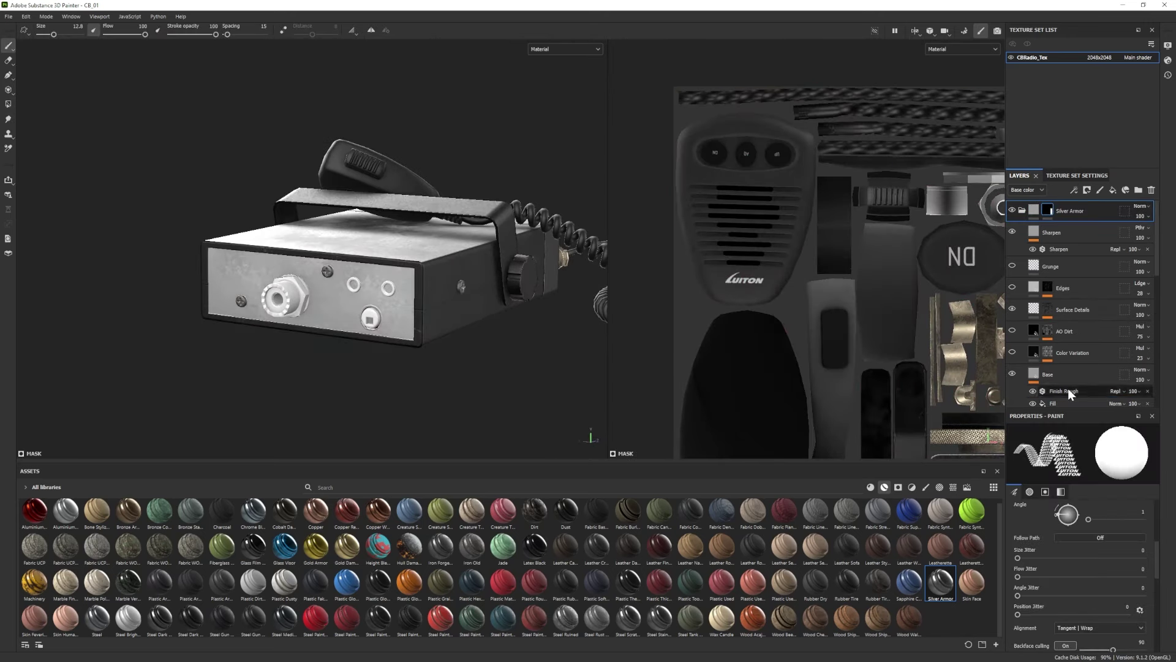
pyautogui.click(1066, 391)
pyautogui.keyDown('alt'); pyautogui.moveTo(478, 404); pyautogui.dragTo(447, 406); pyautogui.keyUp('alt')
pyautogui.click(1022, 210)
# Polygon-fill the nut and threaded body of the rear antenna connector in the Copper Red Bleached mask.
pyautogui.click(1048, 231)
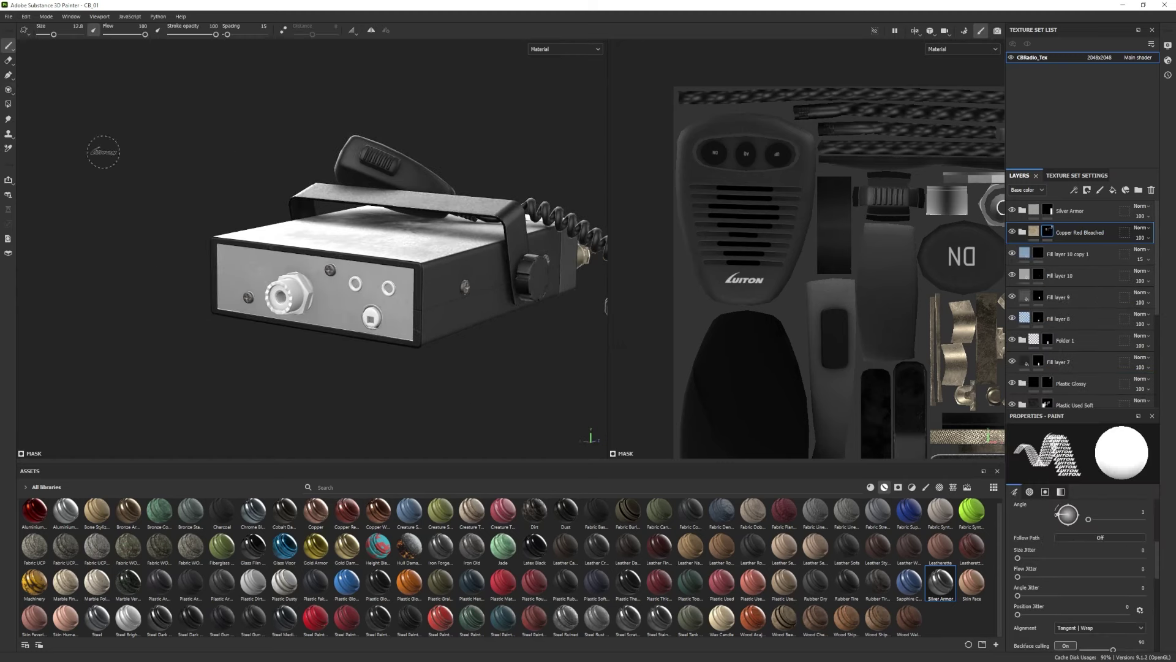
pyautogui.click(9, 104)
pyautogui.click(293, 292)
pyautogui.moveTo(293, 294)
pyautogui.keyDown('alt'); pyautogui.mouseDown()
pyautogui.moveTo(293, 319)
pyautogui.moveTo(281, 306)
pyautogui.mouseUp(); pyautogui.keyUp('alt')
pyautogui.click(286, 313)
pyautogui.click(8, 47)
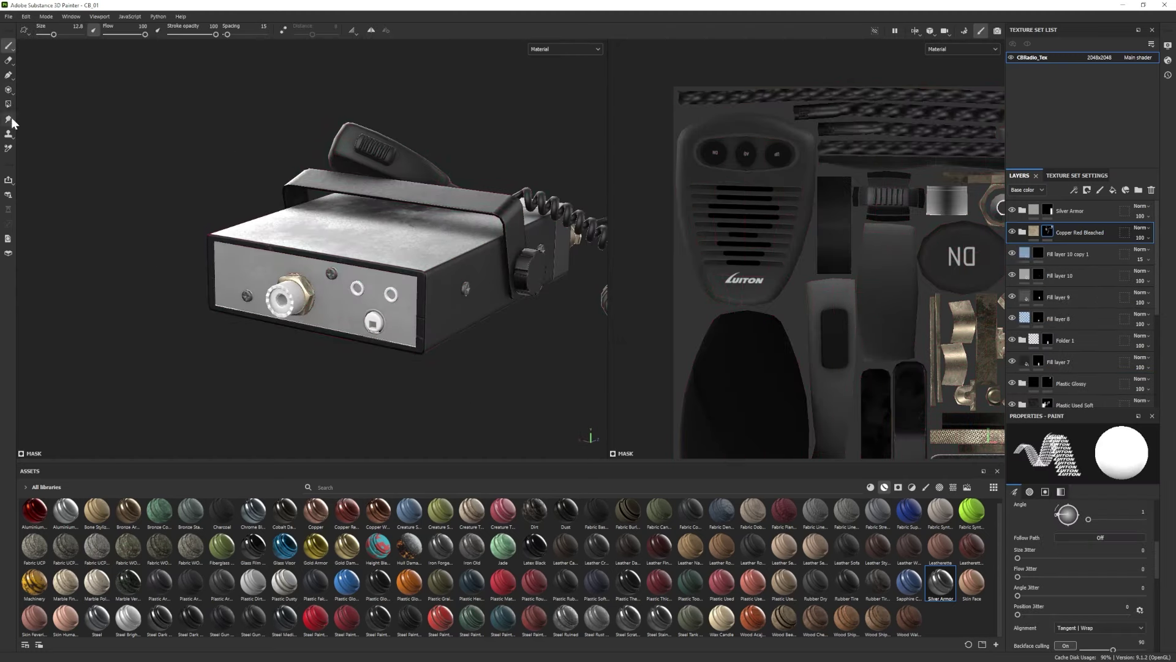
pyautogui.click(8, 105)
pyautogui.click(280, 302)
pyautogui.click(9, 47)
pyautogui.keyDown('alt'); pyautogui.moveTo(286, 330); pyautogui.dragTo(345, 323, button='middle'); pyautogui.keyUp('alt')
# Add a Plastic Glossy material above Copper Red Bleached, colour it dark red and mask it to the antenna connector's insert.
pyautogui.moveTo(346, 582); pyautogui.dragTo(1057, 229)
pyautogui.click(1022, 233)
pyautogui.scroll(-2, 1051, 239)
pyautogui.click(1055, 242)
pyautogui.click(1057, 538)
pyautogui.moveTo(889, 476); pyautogui.dragTo(840, 485)
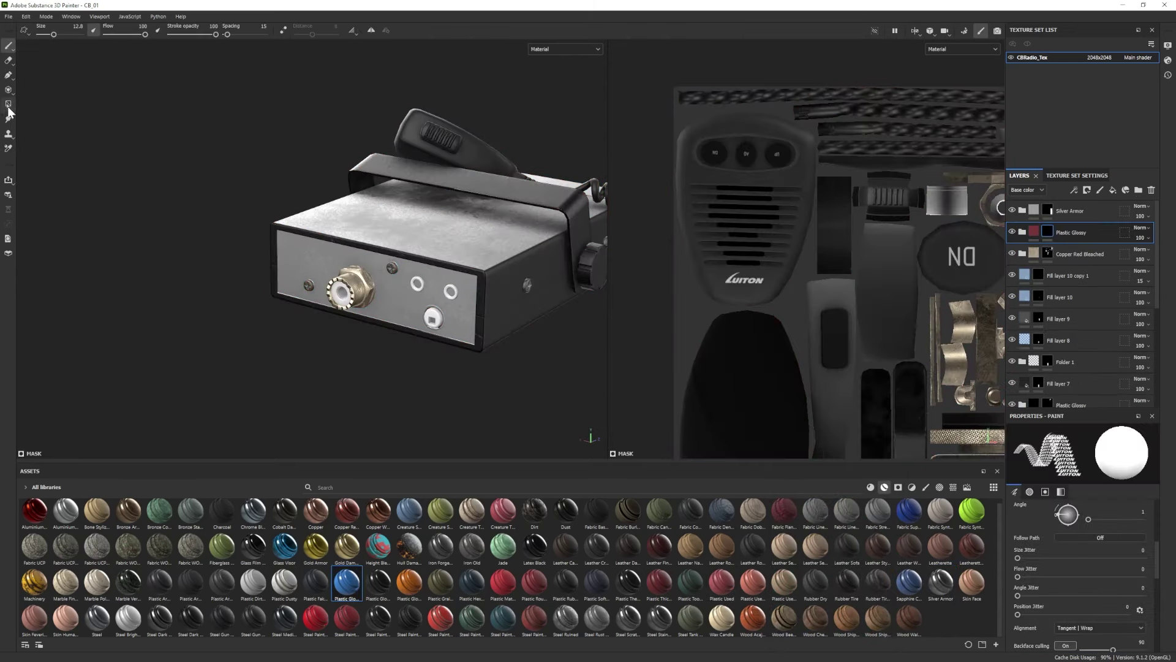
pyautogui.press('4')
pyautogui.click(8, 47)
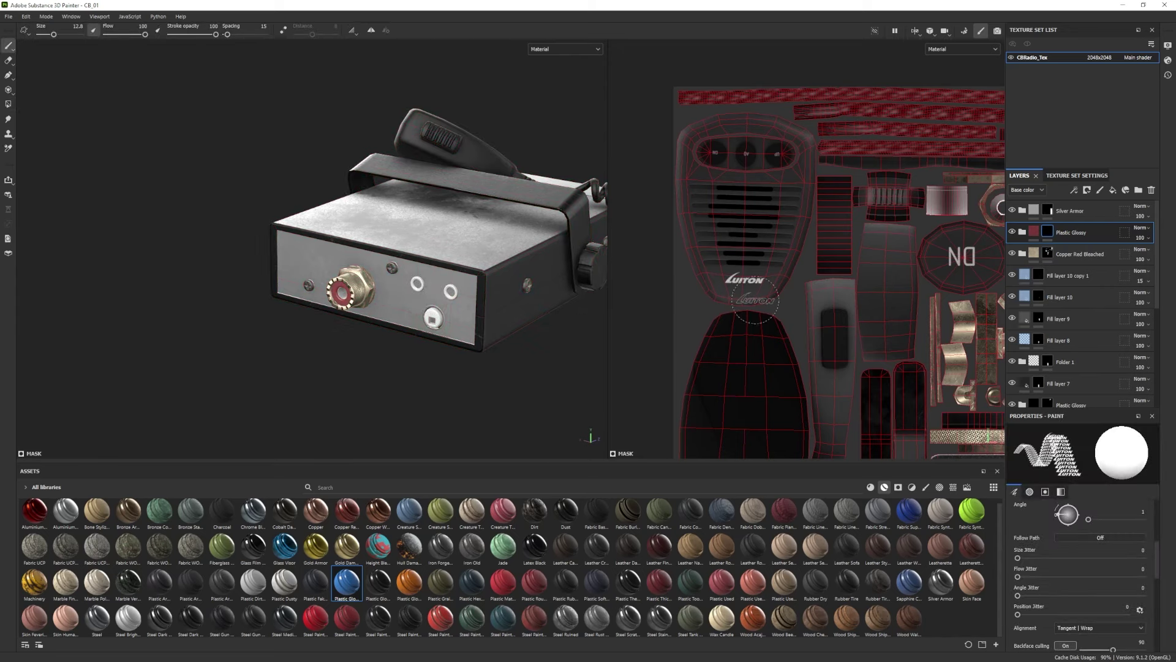
# Add a second Silver Armor above Plastic Glossy, mask it to the antenna connector's ring and darken its base color to a deeper grey.
pyautogui.moveTo(1069, 227); pyautogui.dragTo(1059, 229)
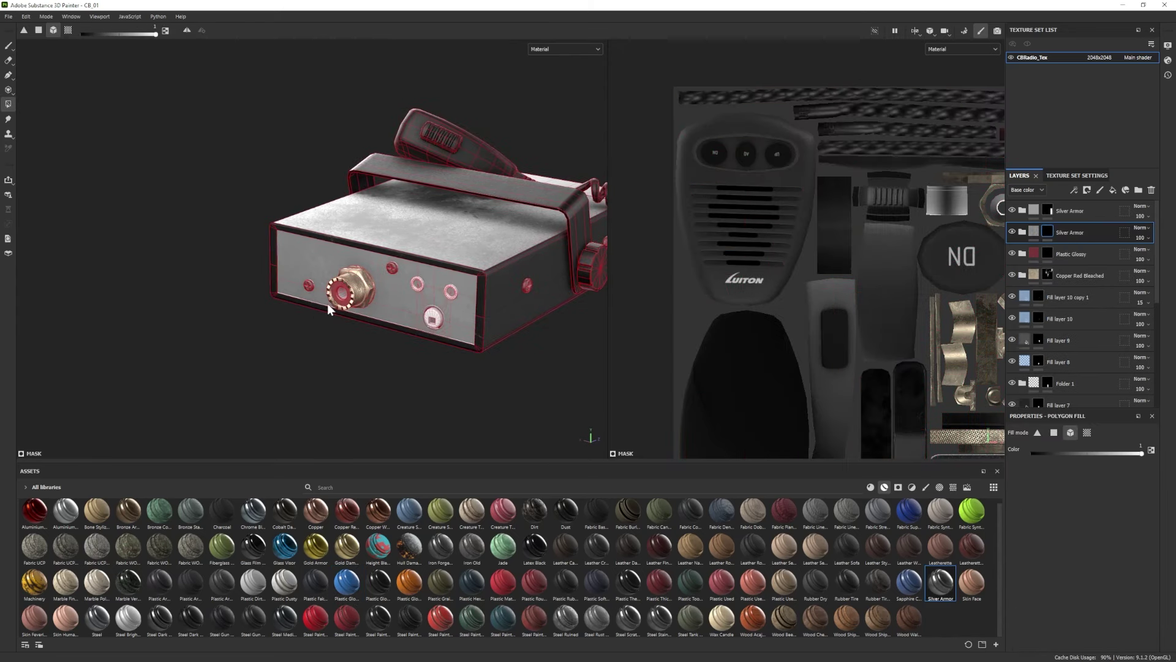
pyautogui.scroll(-3, 1034, 250)
pyautogui.click(1059, 313)
pyautogui.click(1078, 539)
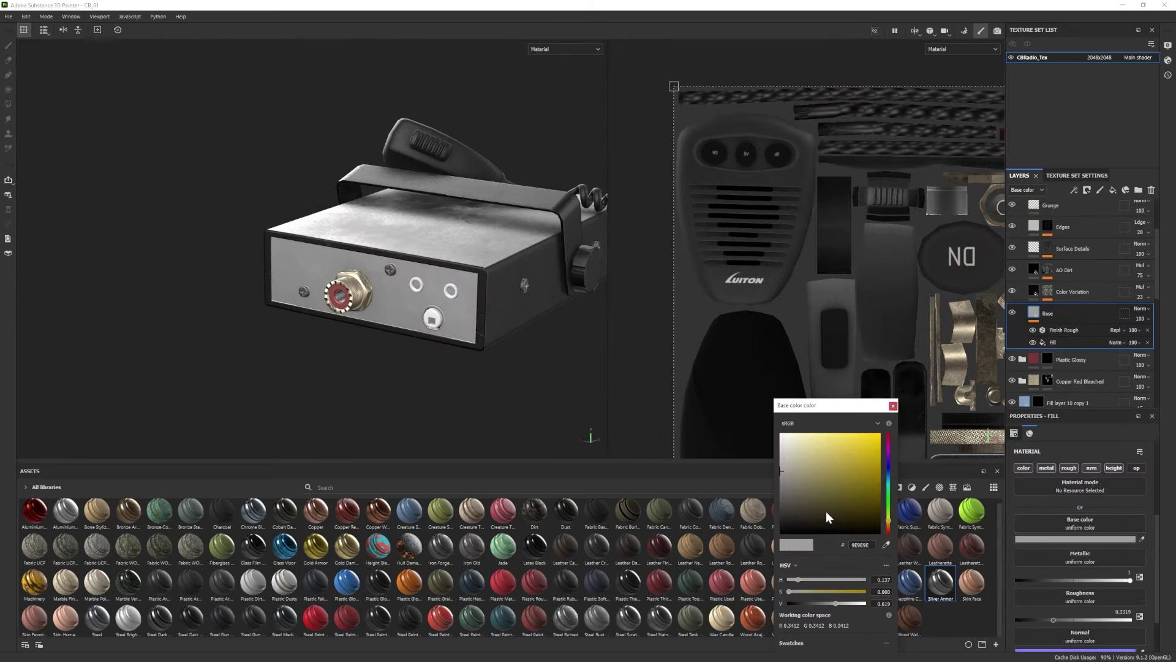
pyautogui.click(786, 498)
pyautogui.scroll(3, 1070, 305)
pyautogui.click(1022, 232)
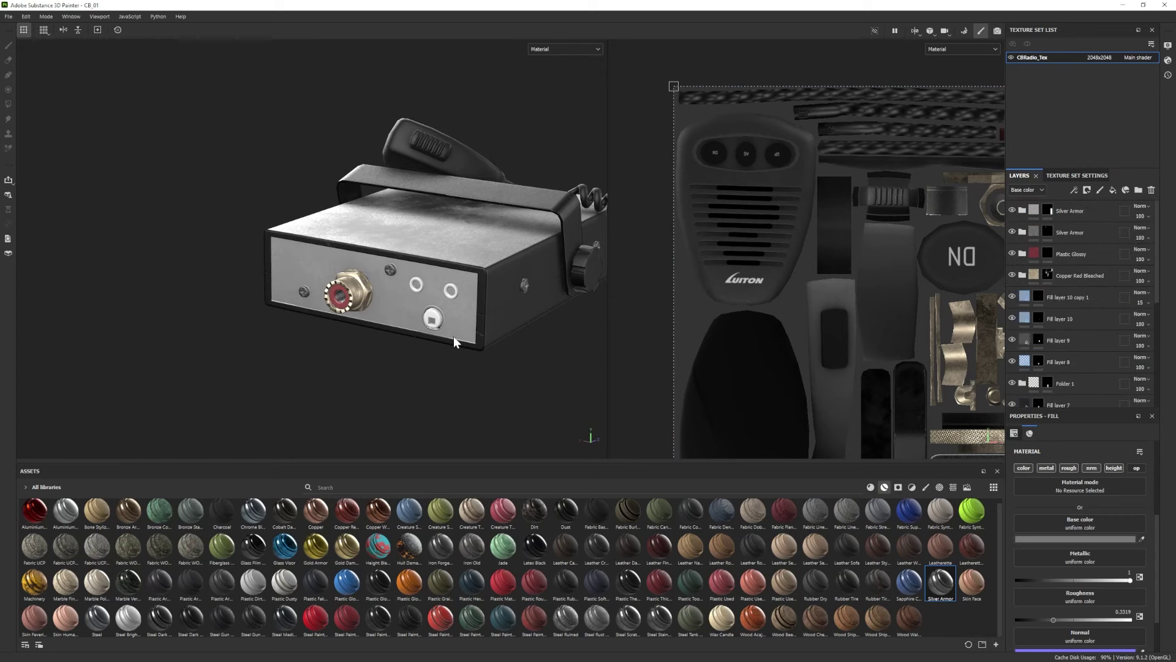
# Add Plastic Glossy Scuffed at the top of the stack and mask it to the round port on the rear panel.
pyautogui.keyDown('alt'); pyautogui.moveTo(429, 340); pyautogui.dragTo(560, 503); pyautogui.keyUp('alt')
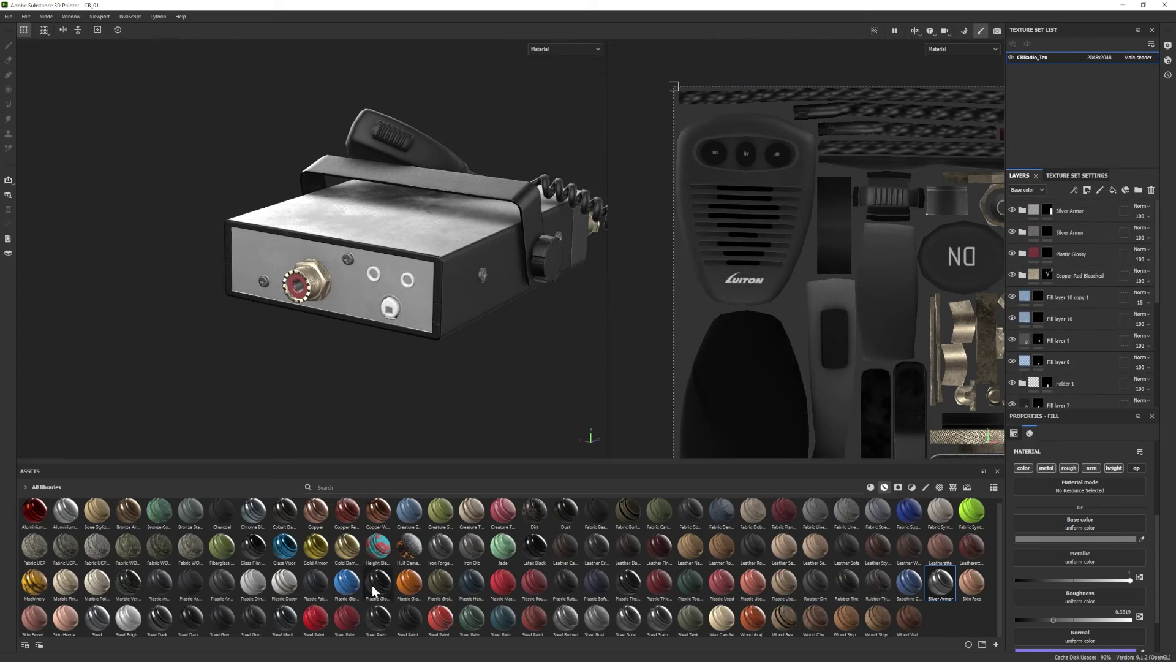
pyautogui.moveTo(1069, 208); pyautogui.dragTo(1066, 211)
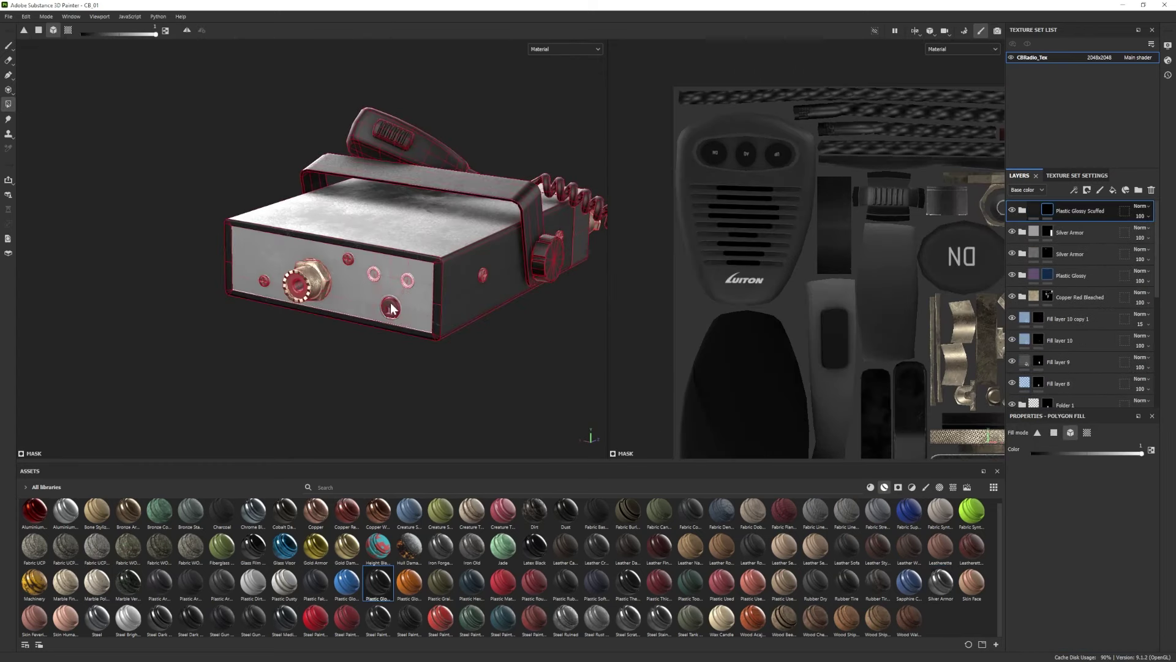
pyautogui.click(9, 104)
pyautogui.keyDown('alt'); pyautogui.moveTo(433, 333); pyautogui.dragTo(475, 325); pyautogui.keyUp('alt')
pyautogui.click(362, 299)
pyautogui.hotkey('ctrl', 'z')
pyautogui.click(8, 46)
pyautogui.keyDown('alt'); pyautogui.moveTo(430, 365); pyautogui.dragTo(386, 333, button='middle'); pyautogui.keyUp('alt')
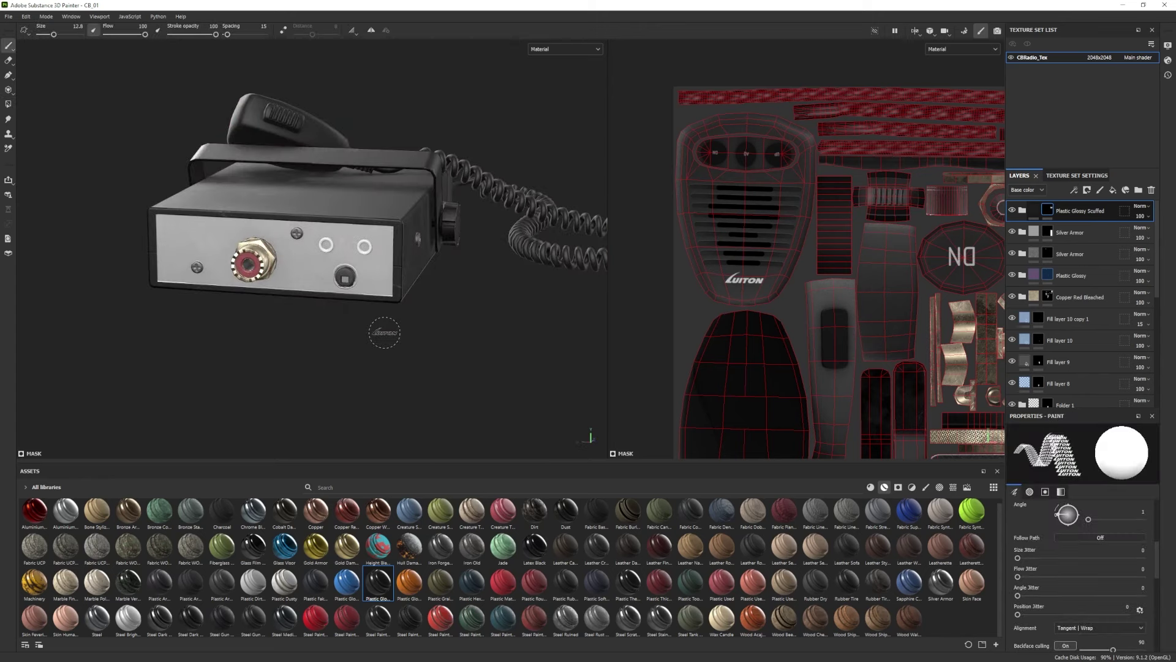
# Add a fill layer at the top of the stack with a black base color, maximum metallic and raised roughness.
pyautogui.keyDown('alt'); pyautogui.moveTo(383, 333); pyautogui.dragTo(375, 375, button='right'); pyautogui.keyUp('alt')
pyautogui.keyDown('alt'); pyautogui.moveTo(374, 375); pyautogui.dragTo(392, 362); pyautogui.keyUp('alt')
pyautogui.click(1113, 190)
pyautogui.click(1071, 540)
pyautogui.moveTo(812, 520); pyautogui.dragTo(789, 545)
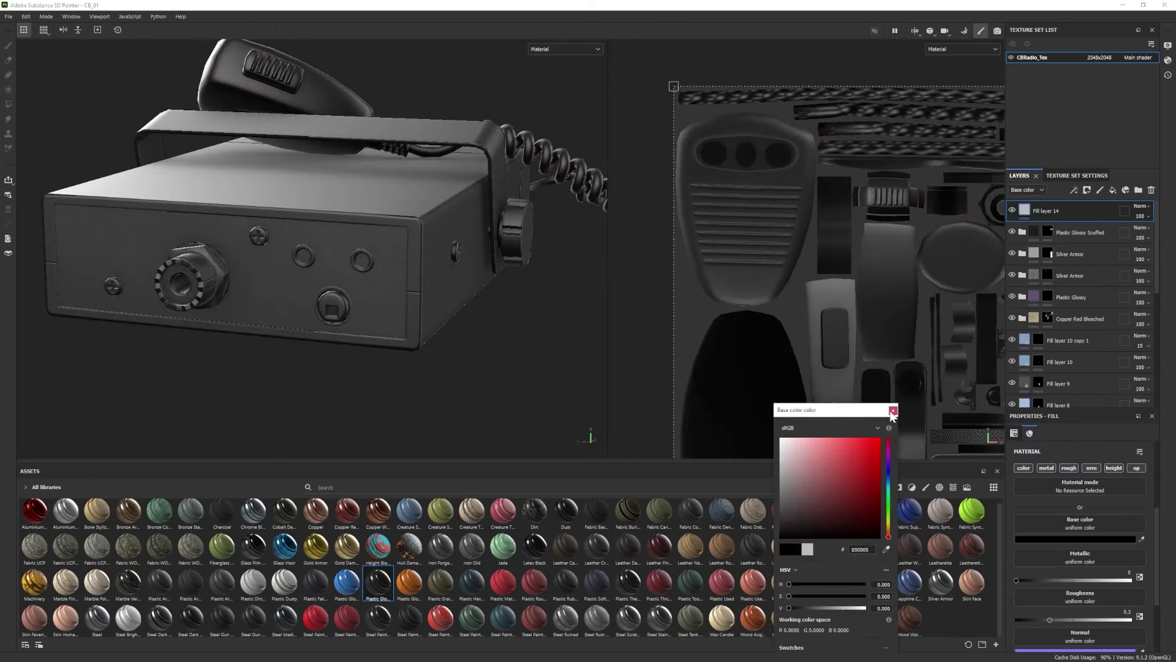
pyautogui.click(893, 410)
pyautogui.moveTo(1017, 580); pyautogui.dragTo(1131, 580)
pyautogui.moveTo(1050, 619); pyautogui.dragTo(1090, 618)
# Give the new fill layer a black mask and choose the Basic Hard brush for painting it.
pyautogui.click(1087, 189)
pyautogui.click(1109, 212)
pyautogui.click(925, 487)
pyautogui.click(347, 516)
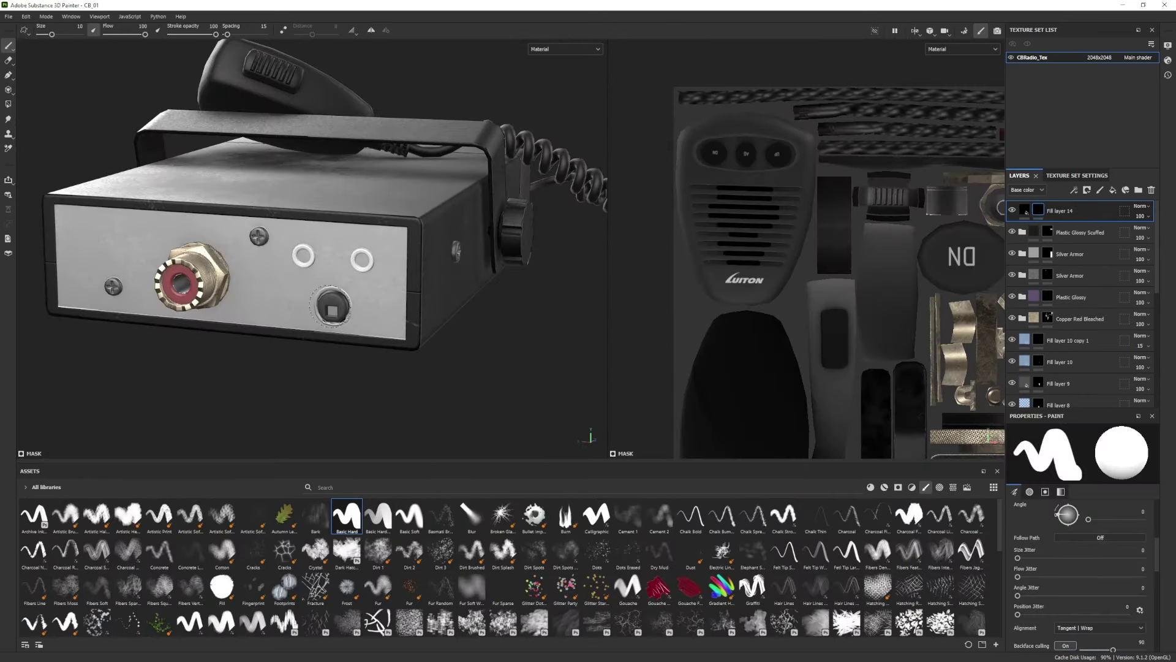
pyautogui.keyDown('alt'); pyautogui.moveTo(809, 323); pyautogui.dragTo(778, 265, button='right'); pyautogui.keyUp('alt')
pyautogui.moveTo(778, 265)
pyautogui.keyDown('alt'); pyautogui.mouseDown(button='middle')
pyautogui.moveTo(691, 263)
pyautogui.moveTo(694, 84)
pyautogui.mouseUp(button='middle'); pyautogui.keyUp('alt')
pyautogui.press('4')
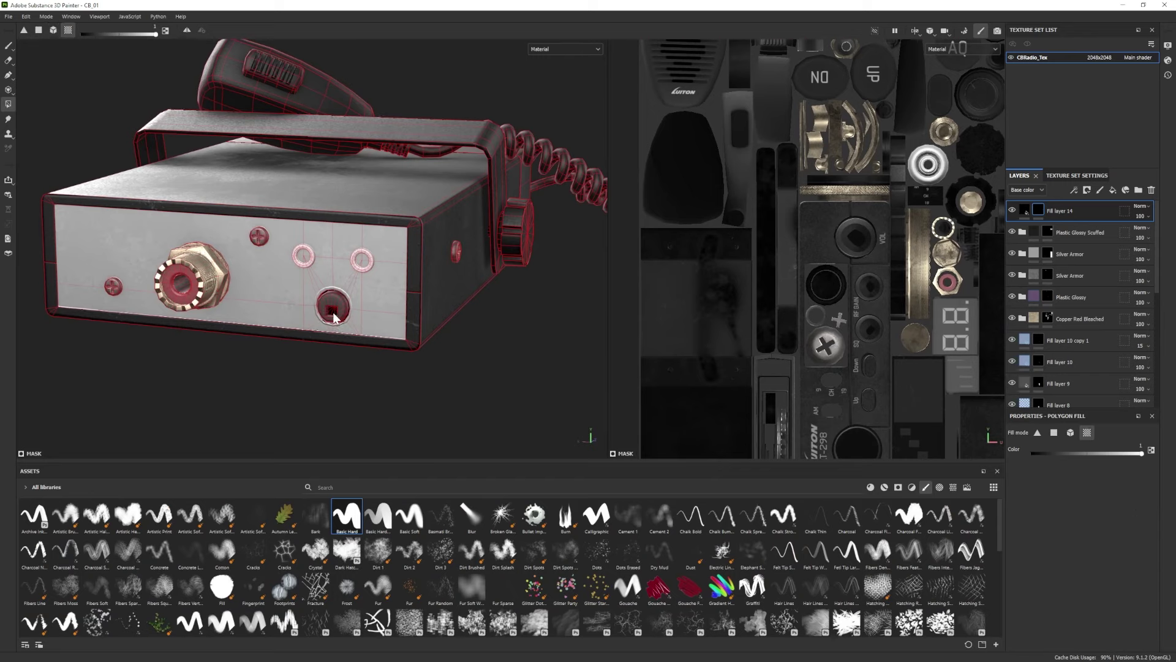
pyautogui.press('1')
pyautogui.keyDown('alt'); pyautogui.moveTo(338, 369); pyautogui.dragTo(732, 459, button='right'); pyautogui.keyUp('alt')
pyautogui.hotkey('ctrl', 'z')
# Mask the black fill into the square hole of the round rear port and the centres of both jack sockets.
pyautogui.keyDown('alt'); pyautogui.moveTo(457, 342); pyautogui.dragTo(318, 279, button='right'); pyautogui.keyUp('alt')
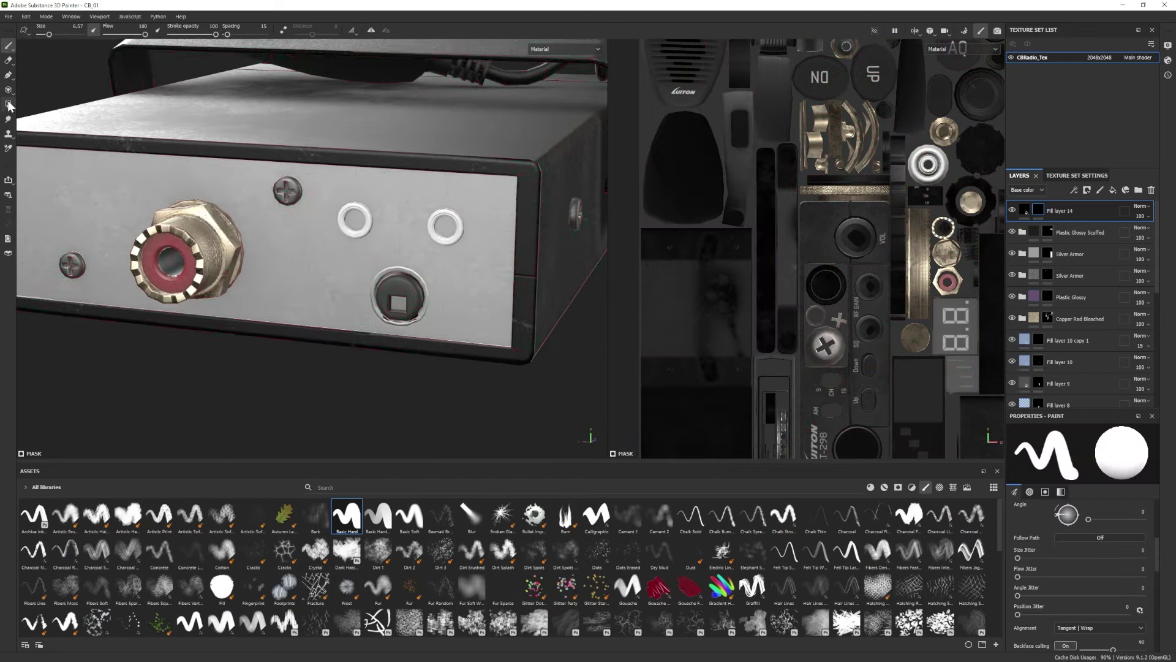
pyautogui.click(9, 105)
pyautogui.click(398, 304)
pyautogui.click(8, 47)
pyautogui.keyDown('alt'); pyautogui.moveTo(301, 316); pyautogui.dragTo(369, 275); pyautogui.keyUp('alt')
pyautogui.keyDown('ctrl'); pyautogui.moveTo(372, 238); pyautogui.dragTo(368, 238, button='right'); pyautogui.keyUp('ctrl')
pyautogui.click(373, 238)
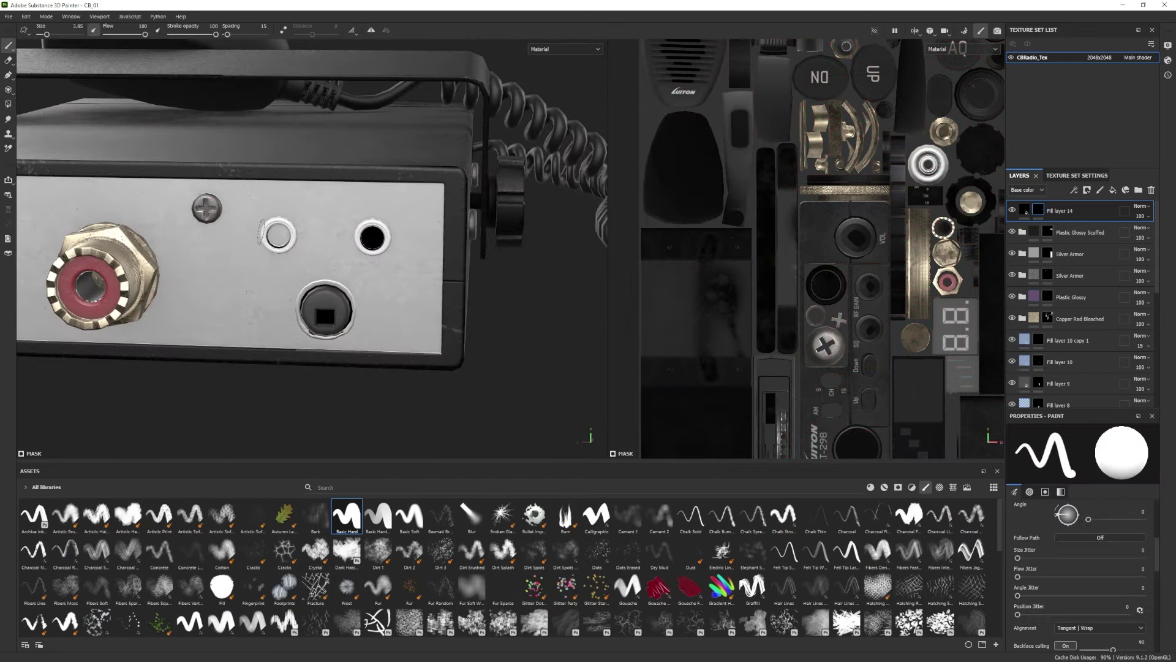
# Add the inner metal rims of the two rear jack sockets to the Copper Red Bleached mask using mesh fill.
pyautogui.press('4')
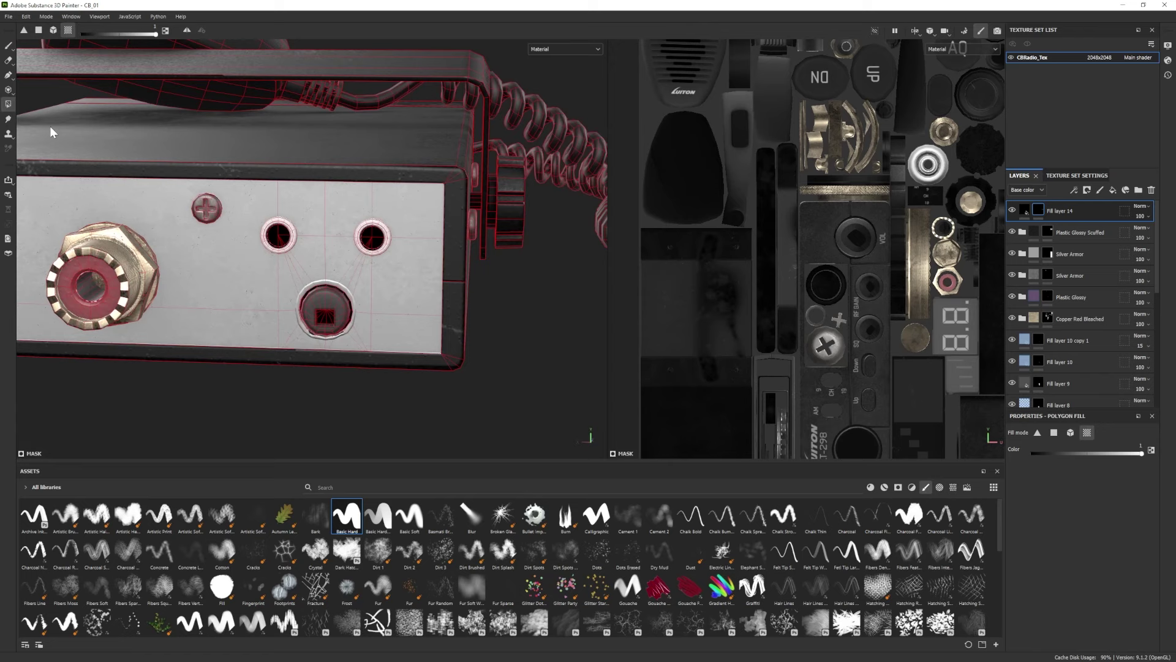
pyautogui.click(1070, 433)
pyautogui.scroll(2, 359, 245)
pyautogui.press('1')
pyautogui.press('f')
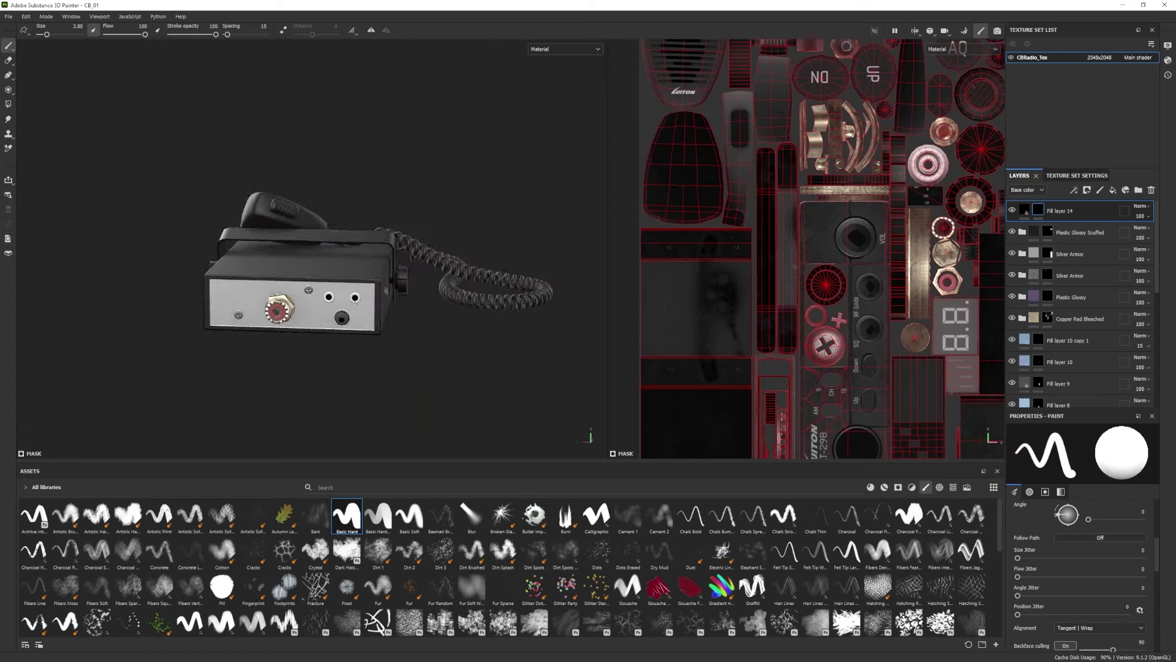
pyautogui.keyDown('alt'); pyautogui.moveTo(512, 405); pyautogui.dragTo(368, 336); pyautogui.keyUp('alt')
pyautogui.keyDown('alt'); pyautogui.moveTo(368, 336); pyautogui.dragTo(429, 306, button='right'); pyautogui.keyUp('alt')
pyautogui.keyDown('alt'); pyautogui.moveTo(429, 307); pyautogui.dragTo(483, 306, button='middle'); pyautogui.keyUp('alt')
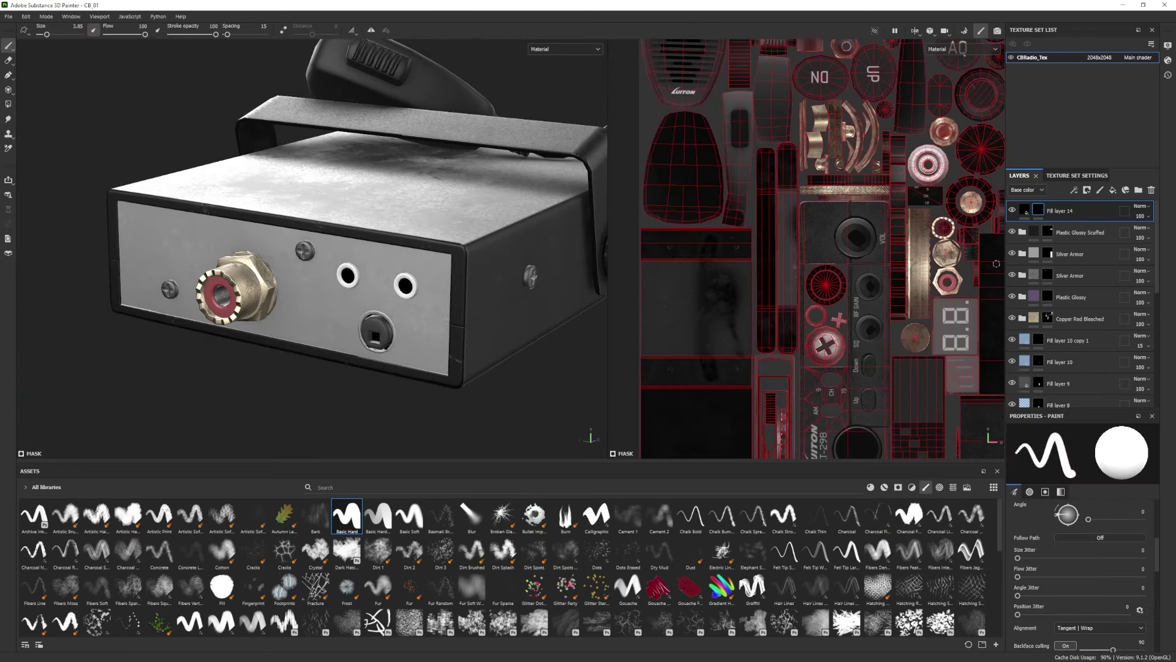
pyautogui.click(1075, 320)
pyautogui.press('4')
pyautogui.scroll(2, 292, 282)
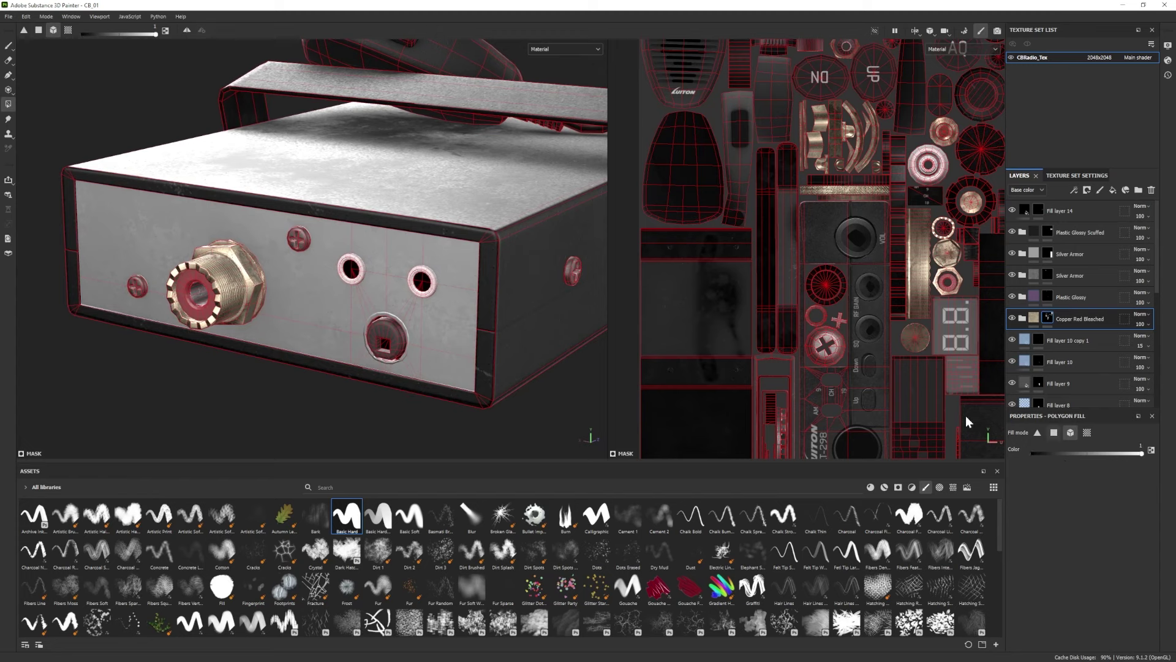
pyautogui.click(7, 47)
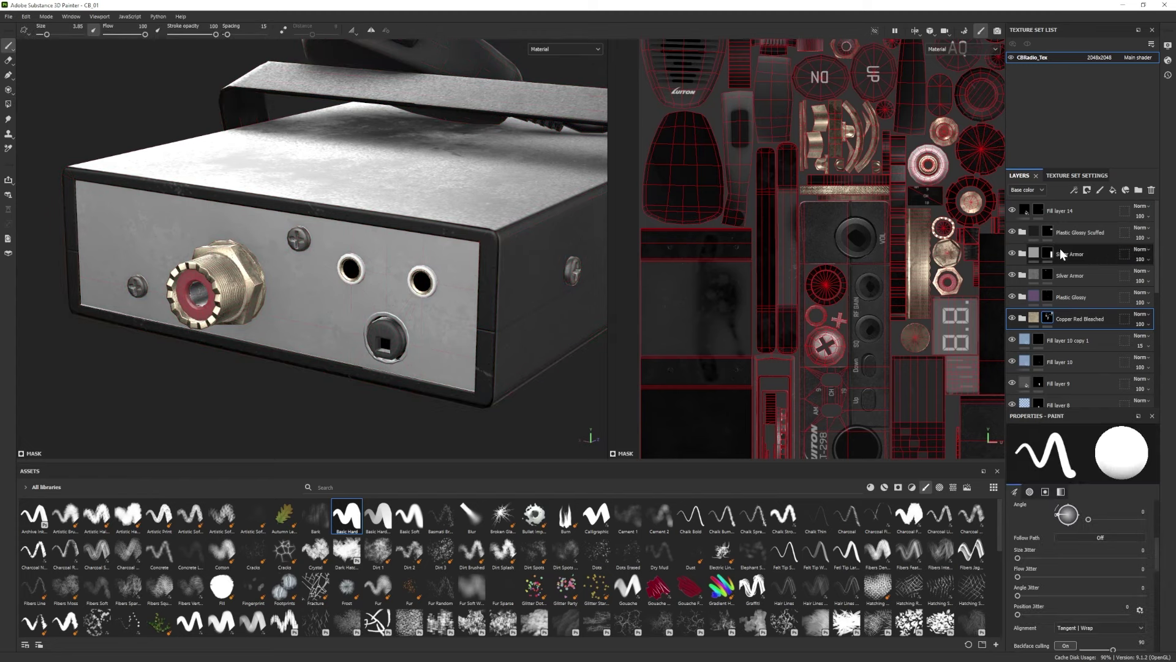
# Mesh-fill the outer rings of the two rear jack sockets in the Plastic Glossy Scuffed mask.
pyautogui.click(1021, 232)
pyautogui.click(1073, 302)
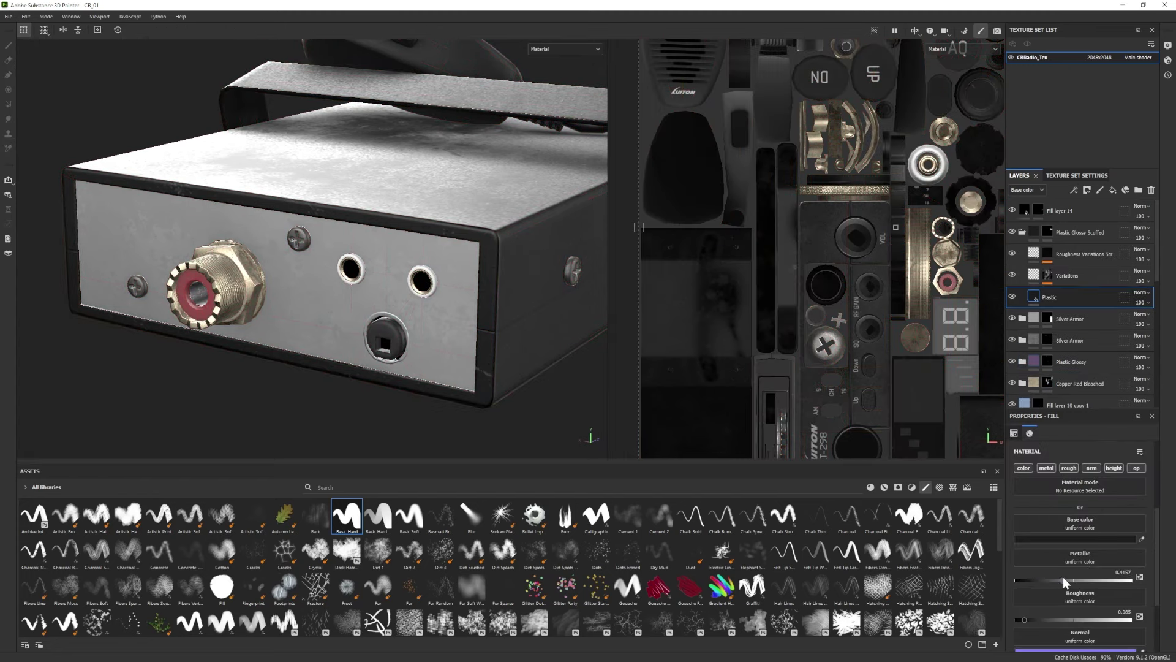
pyautogui.click(1047, 232)
pyautogui.press('4')
pyautogui.click(362, 269)
pyautogui.press('1')
pyautogui.scroll(-4, 373, 306)
pyautogui.moveTo(386, 316)
pyautogui.keyDown('alt'); pyautogui.mouseDown()
pyautogui.moveTo(395, 331)
pyautogui.moveTo(390, 315)
pyautogui.moveTo(471, 348)
pyautogui.moveTo(73, 297)
pyautogui.mouseUp(); pyautogui.keyUp('alt')
pyautogui.scroll(3, 184, 306)
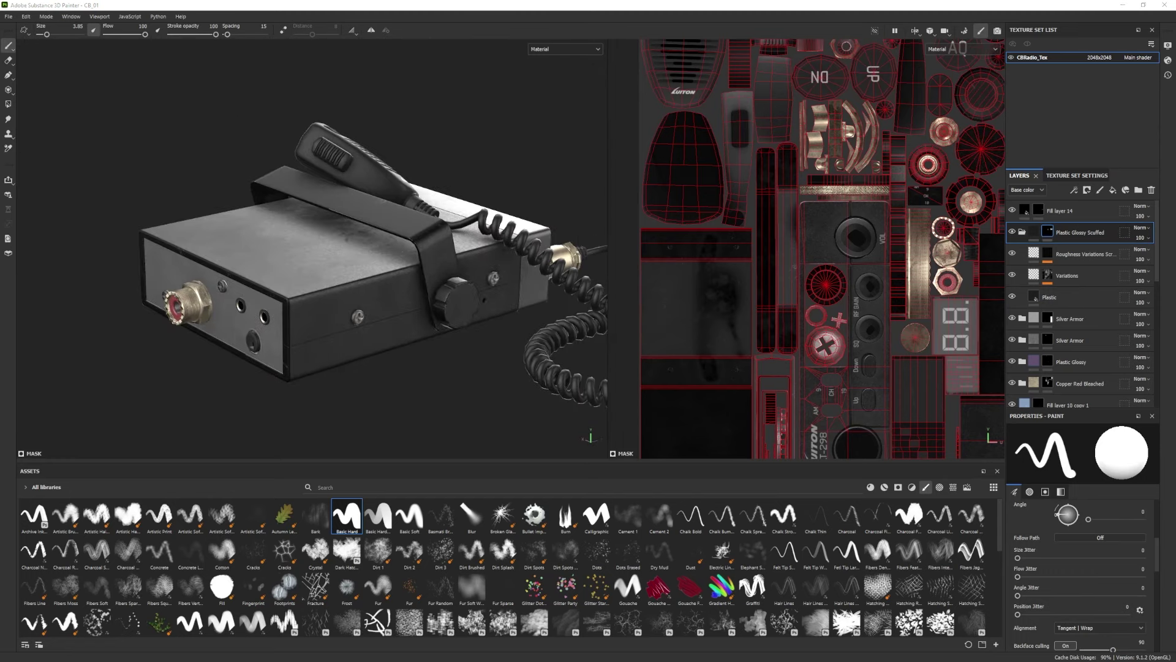
# Import the TruckSticker_03 image as a texture resource.
pyautogui.moveTo(1139, 429); pyautogui.dragTo(729, 539)
pyautogui.click(702, 243)
pyautogui.click(702, 279)
pyautogui.click(716, 455)
# Add a paint layer above Fill layer 14 and load TruckSticker_03 as the Projection tool's base color.
pyautogui.click(1066, 210)
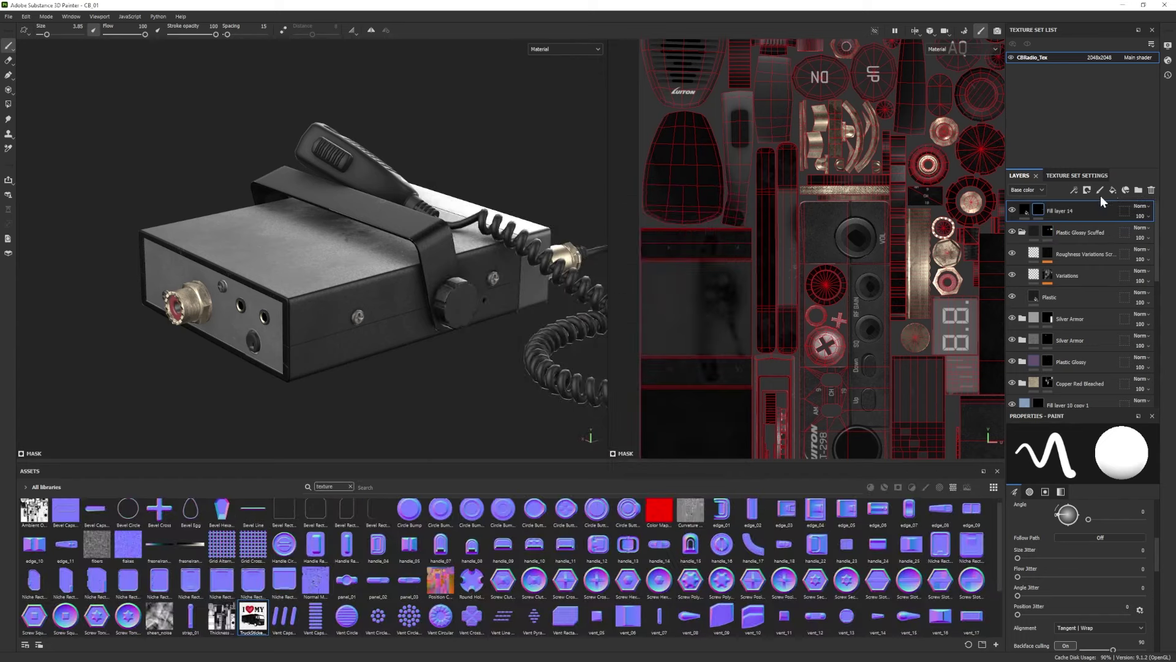
pyautogui.click(1113, 191)
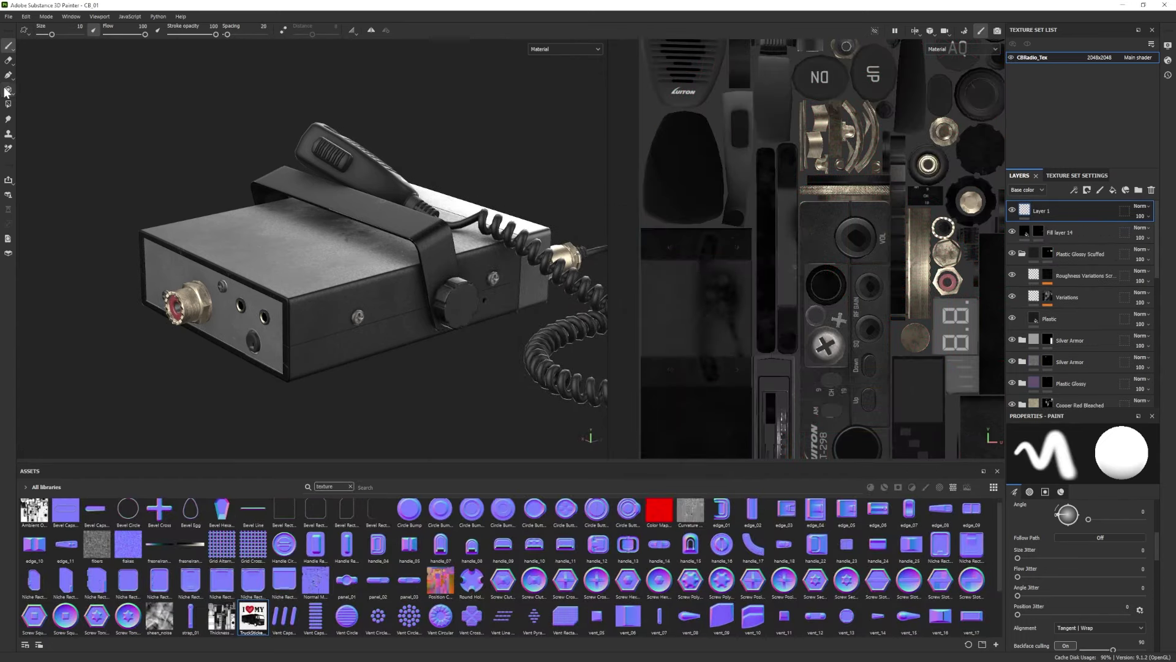
pyautogui.click(5, 89)
pyautogui.scroll(-10, 1089, 592)
pyautogui.moveTo(253, 615); pyautogui.dragTo(1067, 566)
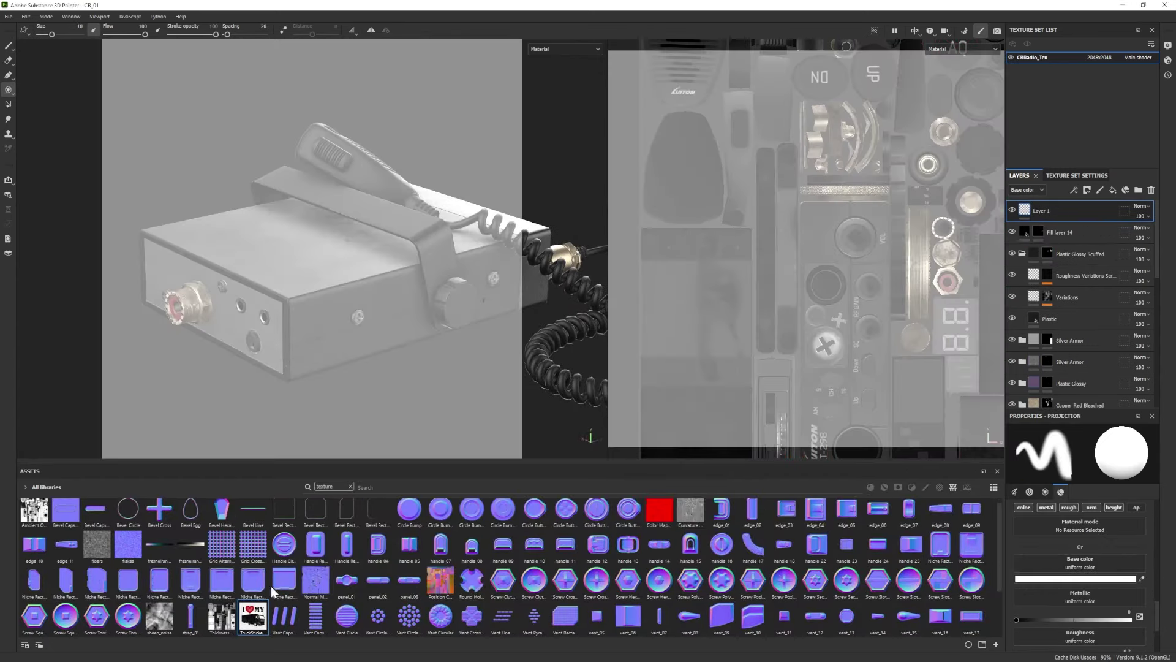
pyautogui.moveTo(253, 616); pyautogui.dragTo(1076, 564)
# Project the "I love my truck" sticker onto the top of the radio case near the rear edge.
pyautogui.keyDown('alt'); pyautogui.moveTo(294, 202); pyautogui.dragTo(331, 269); pyautogui.keyUp('alt')
pyautogui.scroll(5, 275, 221)
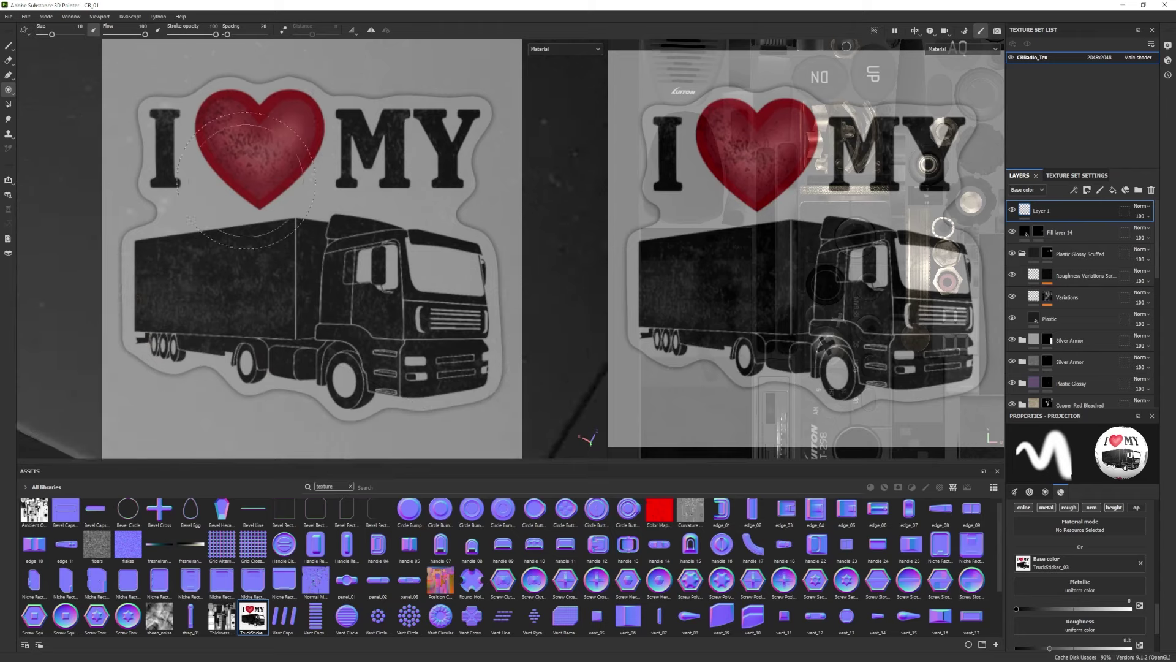
pyautogui.keyDown('ctrl'); pyautogui.moveTo(238, 179); pyautogui.dragTo(199, 178, button='right'); pyautogui.keyUp('ctrl')
pyautogui.moveTo(168, 124)
pyautogui.mouseDown()
pyautogui.moveTo(173, 170)
pyautogui.moveTo(274, 362)
pyautogui.moveTo(474, 363)
pyautogui.moveTo(264, 116)
pyautogui.moveTo(368, 276)
pyautogui.mouseUp()
pyautogui.click(8, 46)
pyautogui.keyDown('alt'); pyautogui.moveTo(248, 215); pyautogui.dragTo(192, 281, button='right'); pyautogui.keyUp('alt')
pyautogui.keyDown('alt'); pyautogui.moveTo(239, 257); pyautogui.dragTo(283, 241); pyautogui.keyUp('alt')
pyautogui.keyDown('alt'); pyautogui.moveTo(284, 242); pyautogui.dragTo(322, 260, button='right'); pyautogui.keyUp('alt')
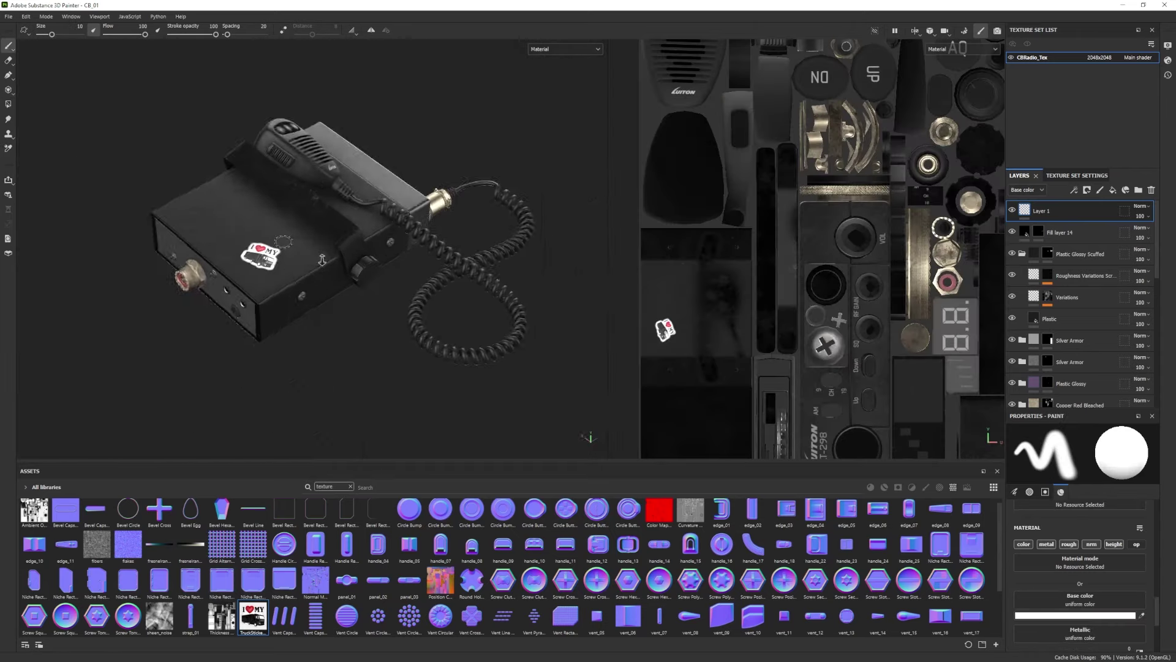
# Erase the blurry outer border of the truck sticker with a small Basic Hard eraser.
pyautogui.scroll(8, 322, 260)
pyautogui.press('e')
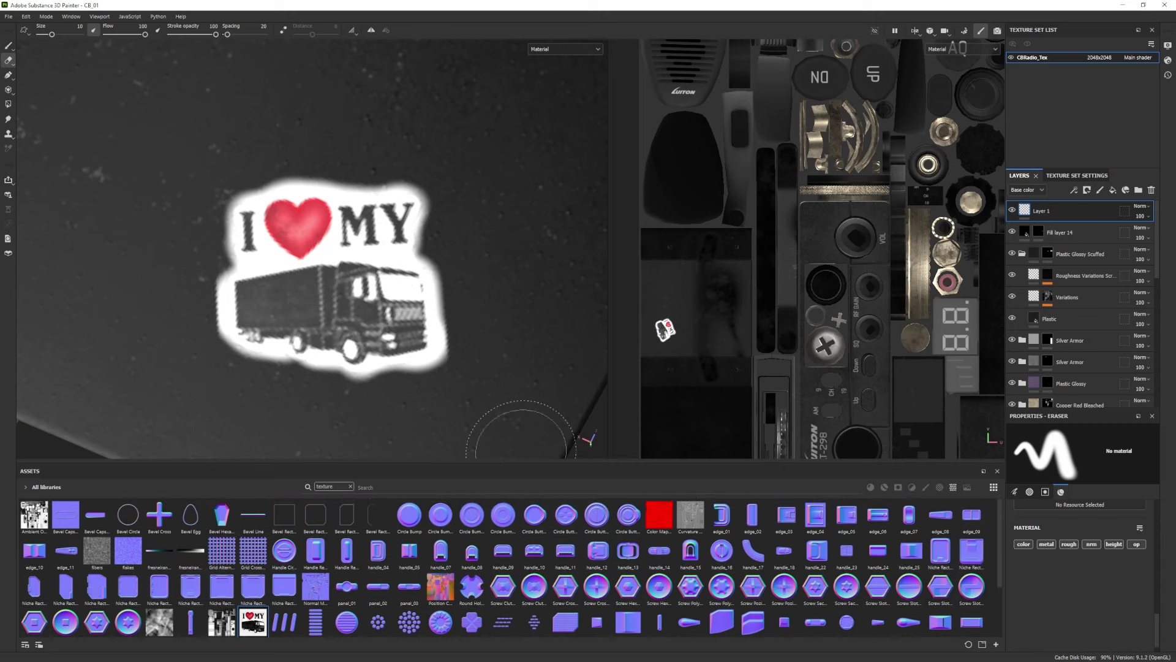
pyautogui.click(351, 486)
pyautogui.click(925, 487)
pyautogui.click(347, 514)
pyautogui.keyDown('ctrl'); pyautogui.moveTo(362, 129); pyautogui.dragTo(295, 129, button='right'); pyautogui.keyUp('ctrl')
pyautogui.scroll(1, 338, 172)
pyautogui.keyDown('alt'); pyautogui.moveTo(339, 172); pyautogui.dragTo(332, 264, button='middle'); pyautogui.keyUp('alt')
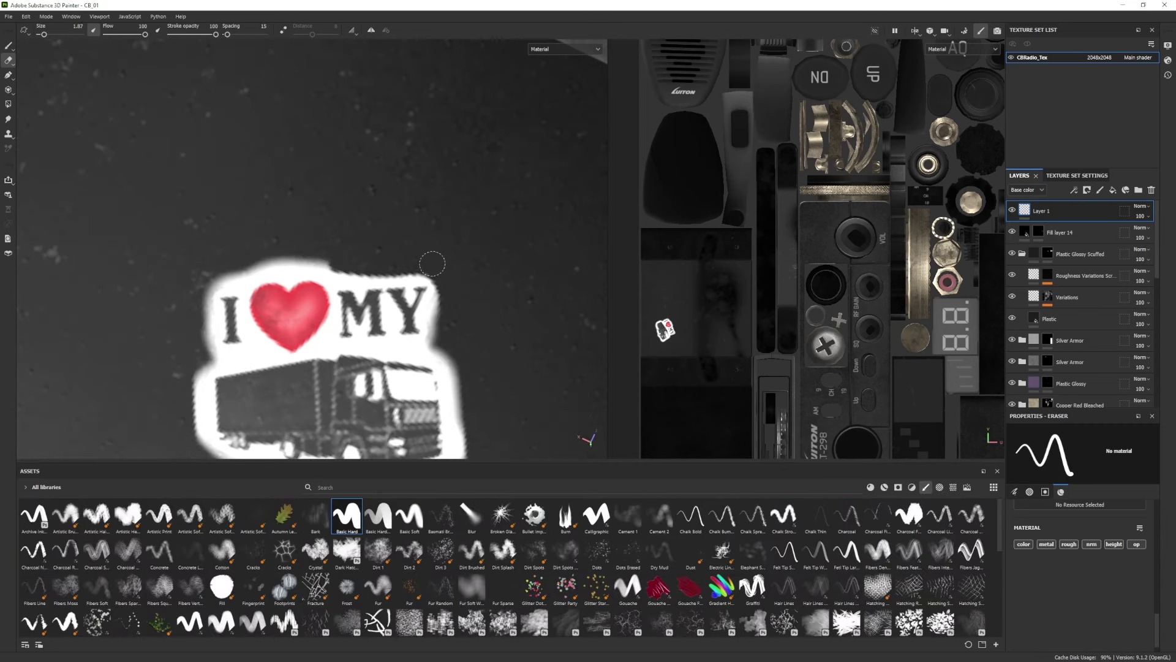
pyautogui.moveTo(432, 264); pyautogui.dragTo(391, 178, button='middle')
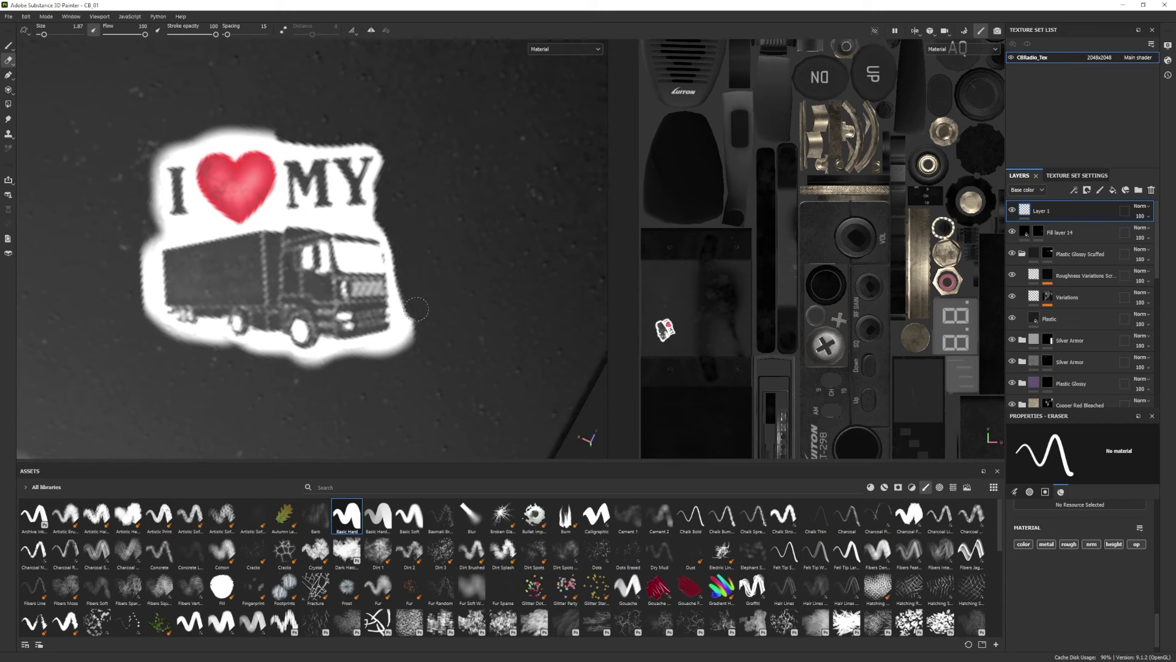
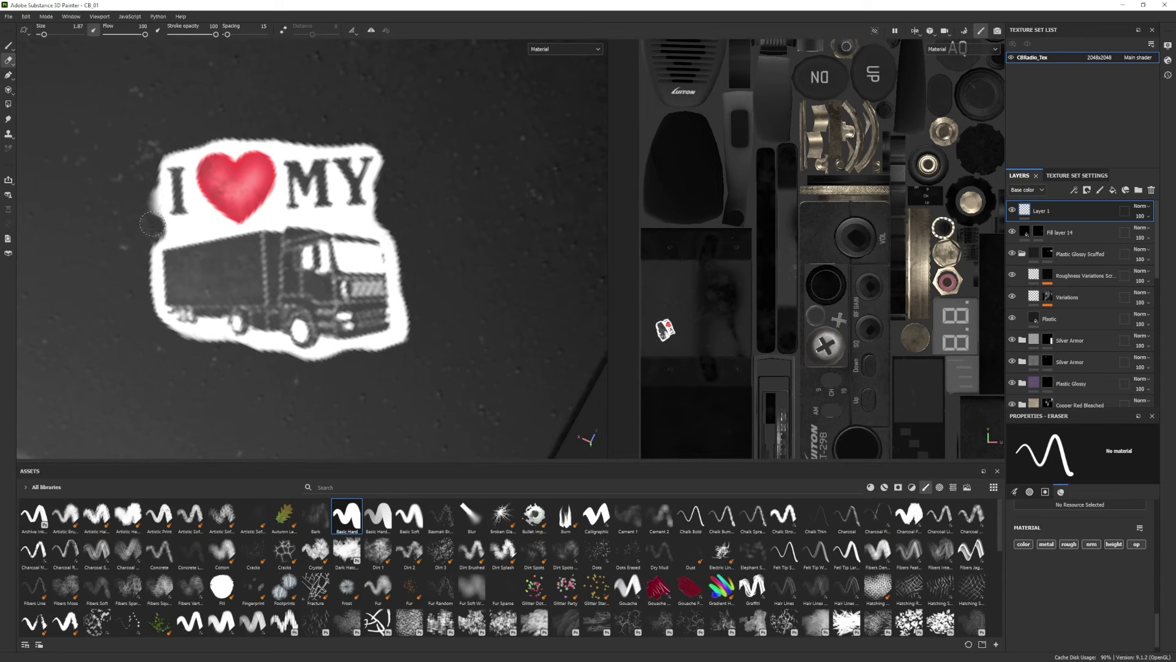
pyautogui.click(8, 89)
pyautogui.click(8, 46)
# Add a Levels effect on the sticker layer's Height channel, with the midpoint at 2.429 and the output minimum slightly raised.
pyautogui.keyDown('alt'); pyautogui.moveTo(428, 343); pyautogui.dragTo(469, 325, button='right'); pyautogui.keyUp('alt')
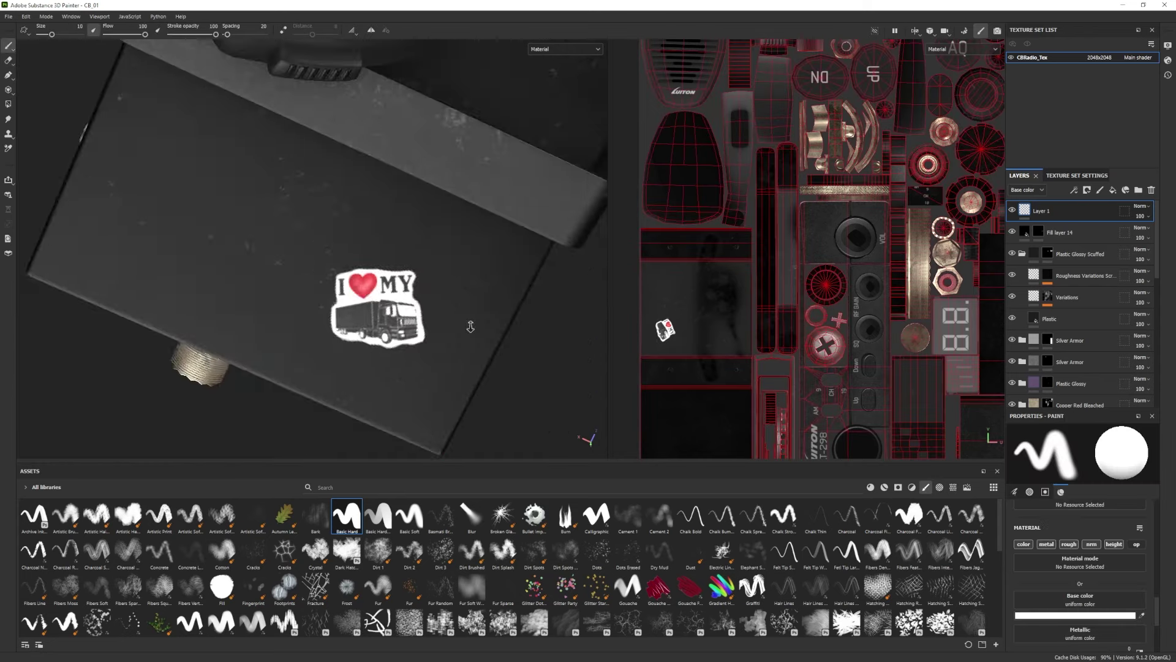
pyautogui.keyDown('alt'); pyautogui.moveTo(470, 326); pyautogui.dragTo(490, 239); pyautogui.keyUp('alt')
pyautogui.scroll(-4, 1069, 637)
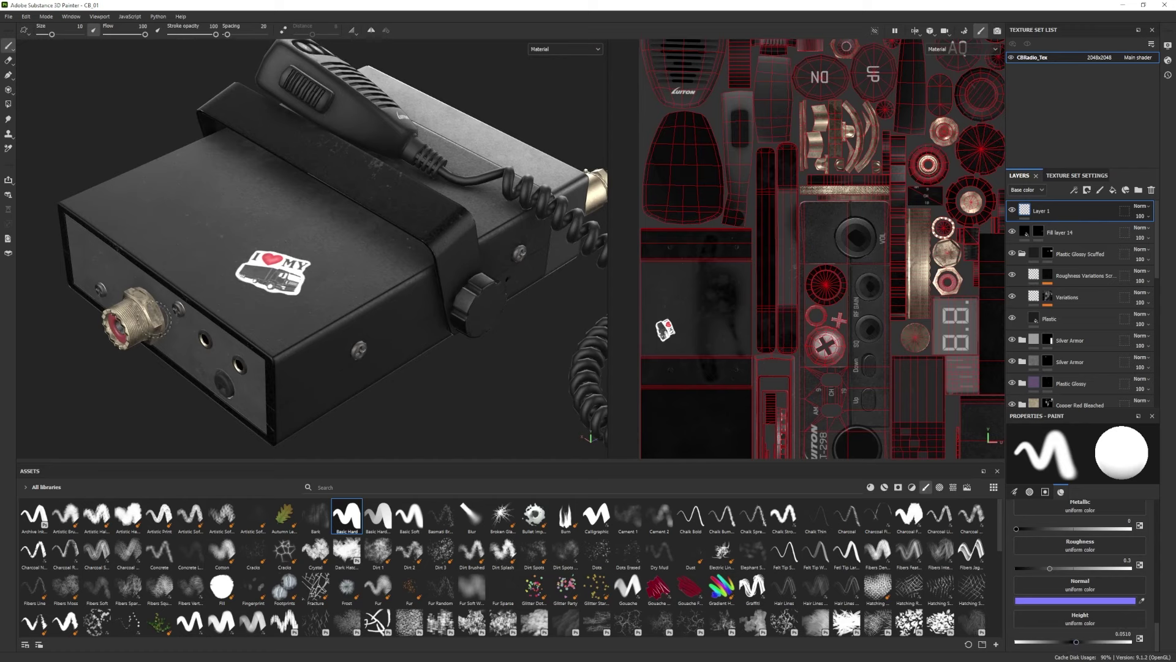
pyautogui.keyDown('alt'); pyautogui.moveTo(158, 319); pyautogui.dragTo(211, 340, button='right'); pyautogui.keyUp('alt')
pyautogui.keyDown('alt'); pyautogui.moveTo(211, 340); pyautogui.dragTo(275, 287, button='middle'); pyautogui.keyUp('alt')
pyautogui.rightClick(1057, 212)
pyautogui.click(1083, 590)
pyautogui.click(1078, 449)
pyautogui.click(1070, 497)
pyautogui.moveTo(1083, 470); pyautogui.dragTo(1090, 468)
pyautogui.moveTo(1020, 510); pyautogui.dragTo(1021, 511)
pyautogui.moveTo(380, 294)
pyautogui.keyDown('alt'); pyautogui.mouseDown(button='right')
pyautogui.moveTo(306, 269)
pyautogui.moveTo(355, 288)
pyautogui.moveTo(380, 275)
pyautogui.mouseUp(button='right'); pyautogui.keyUp('alt')
# Clean up the sticker's outline in the UV view with the eraser at size 0.58.
pyautogui.click(1067, 211)
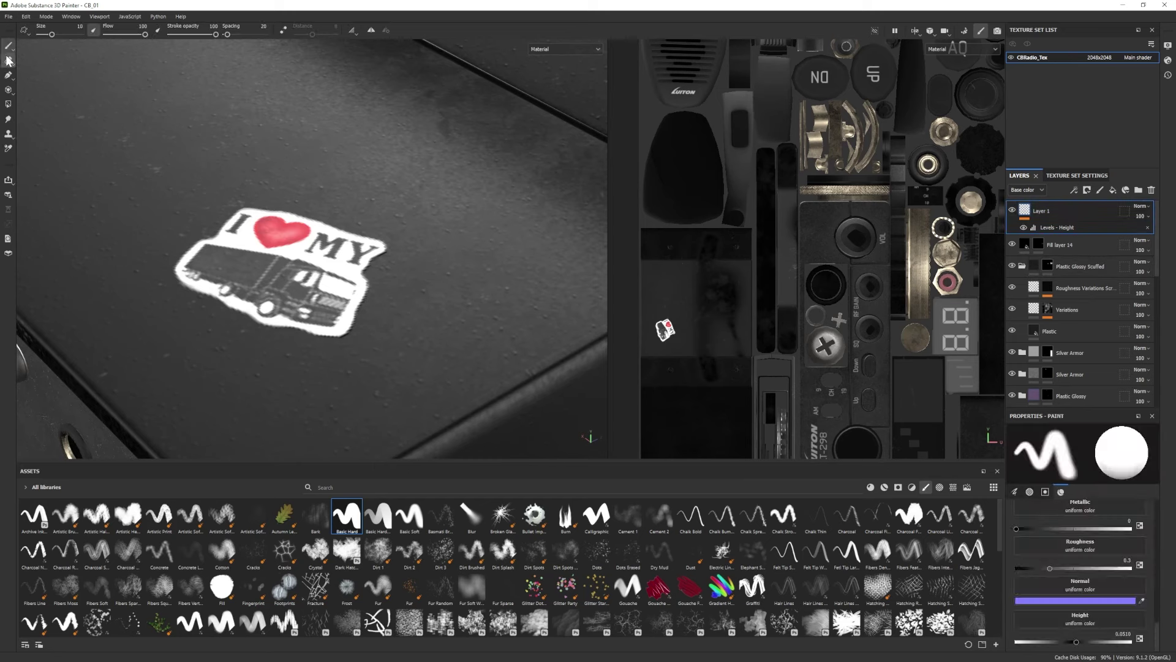
pyautogui.click(8, 61)
pyautogui.keyDown('alt'); pyautogui.moveTo(697, 346); pyautogui.dragTo(735, 313, button='middle'); pyautogui.keyUp('alt')
pyautogui.keyDown('alt'); pyautogui.moveTo(735, 312); pyautogui.dragTo(815, 298, button='right'); pyautogui.keyUp('alt')
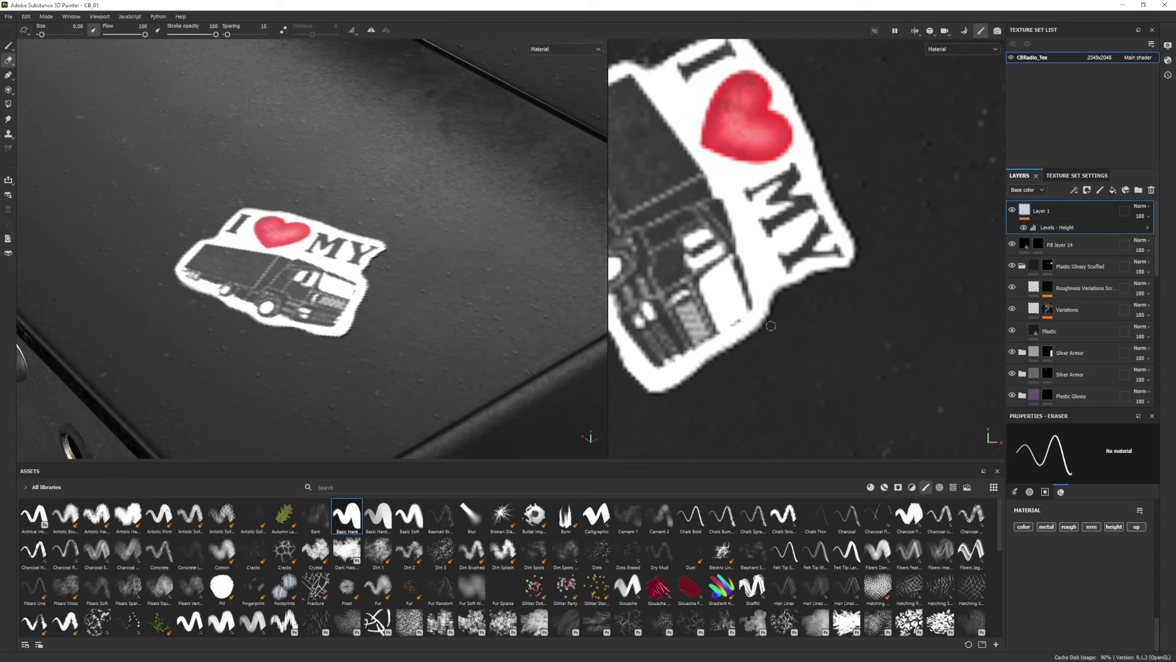
pyautogui.keyDown('alt'); pyautogui.moveTo(735, 383); pyautogui.dragTo(840, 467, button='middle'); pyautogui.keyUp('alt')
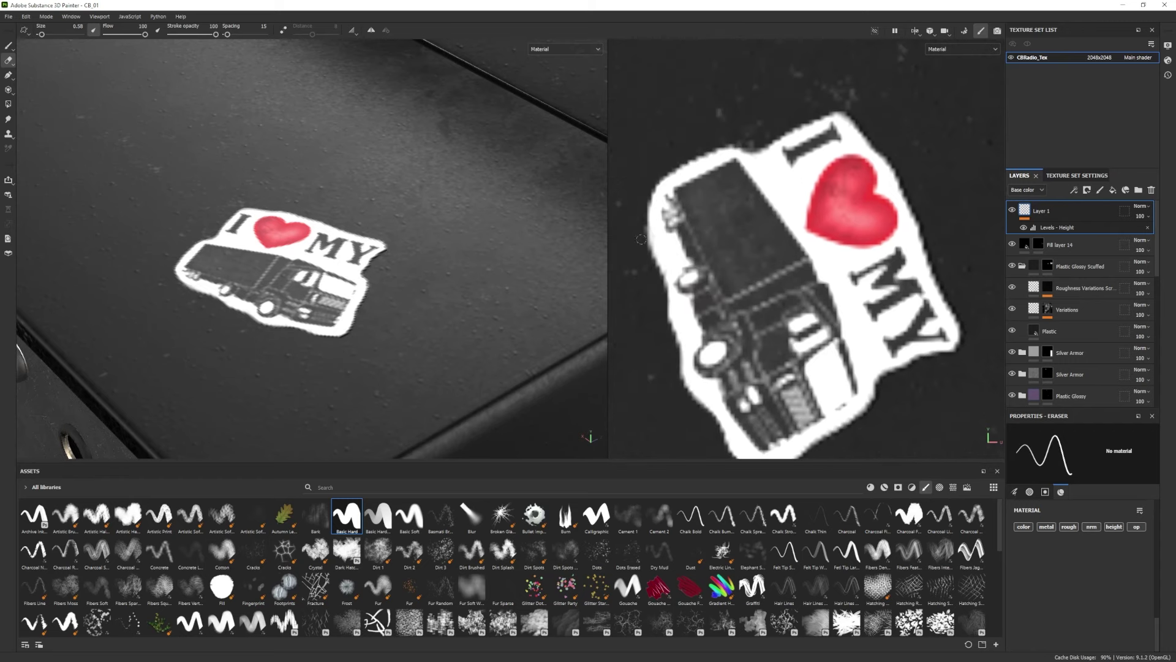
pyautogui.keyDown('alt'); pyautogui.moveTo(676, 378); pyautogui.dragTo(625, 376, button='right'); pyautogui.keyUp('alt')
pyautogui.keyDown('alt'); pyautogui.moveTo(738, 457); pyautogui.dragTo(701, 396, button='middle'); pyautogui.keyUp('alt')
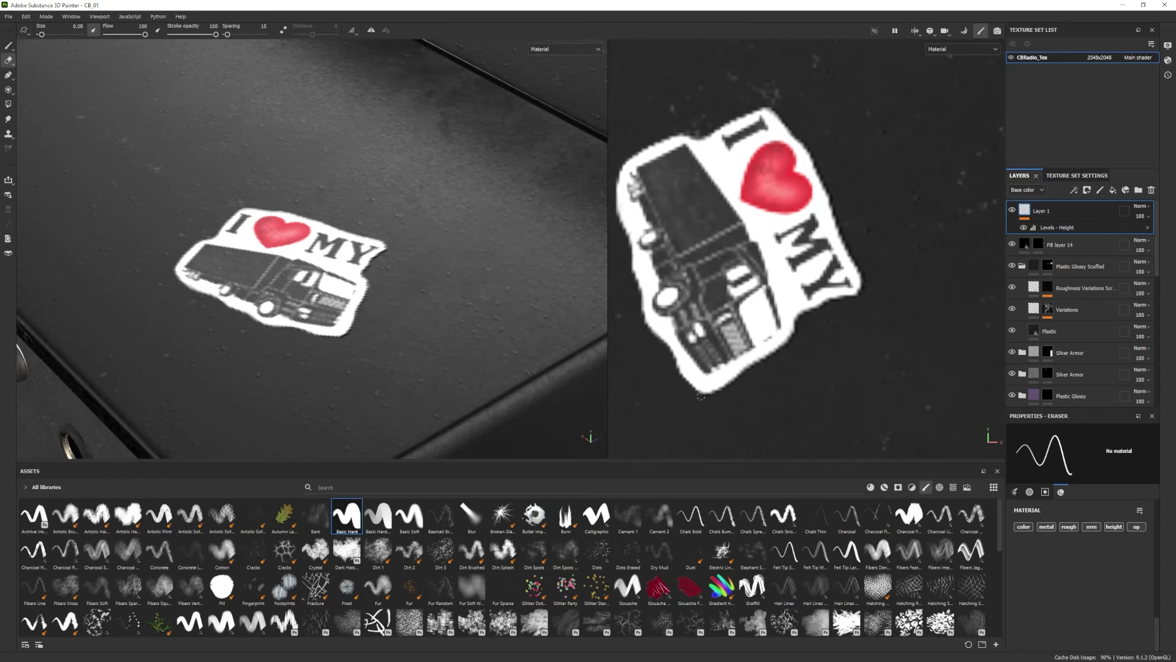
pyautogui.keyDown('alt'); pyautogui.moveTo(330, 260); pyautogui.dragTo(279, 264, button='right'); pyautogui.keyUp('alt')
# Add a second Levels effect on the sticker layer for the Roughness channel and shift its midpoint strongly toward the dark end.
pyautogui.click(1071, 228)
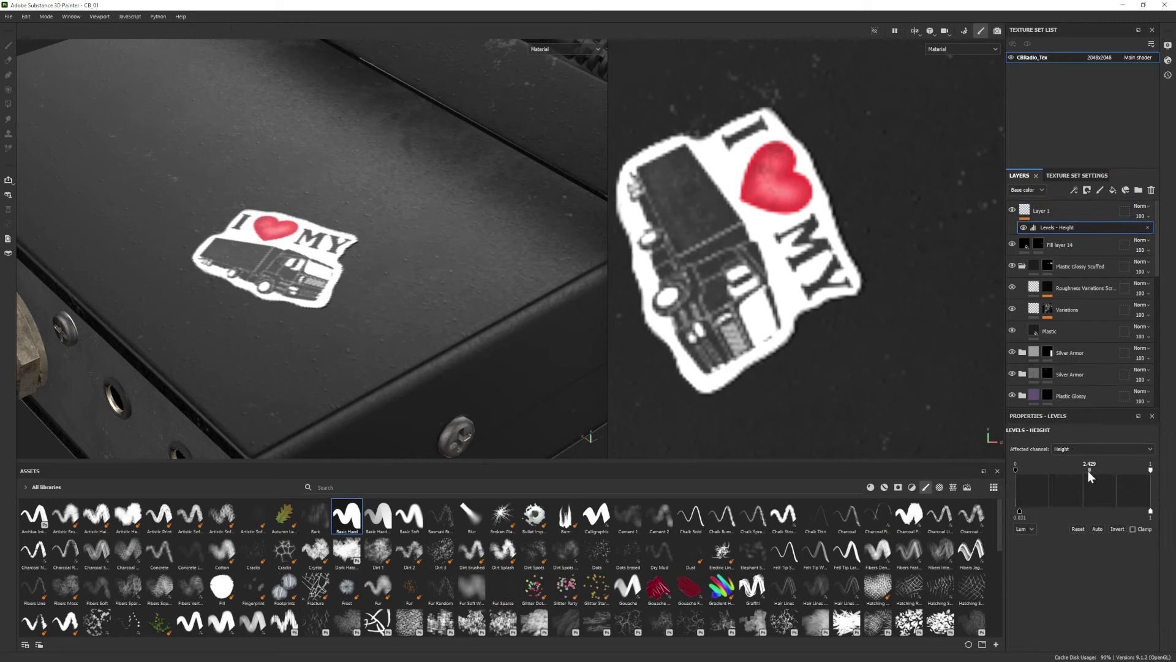
pyautogui.rightClick(1044, 211)
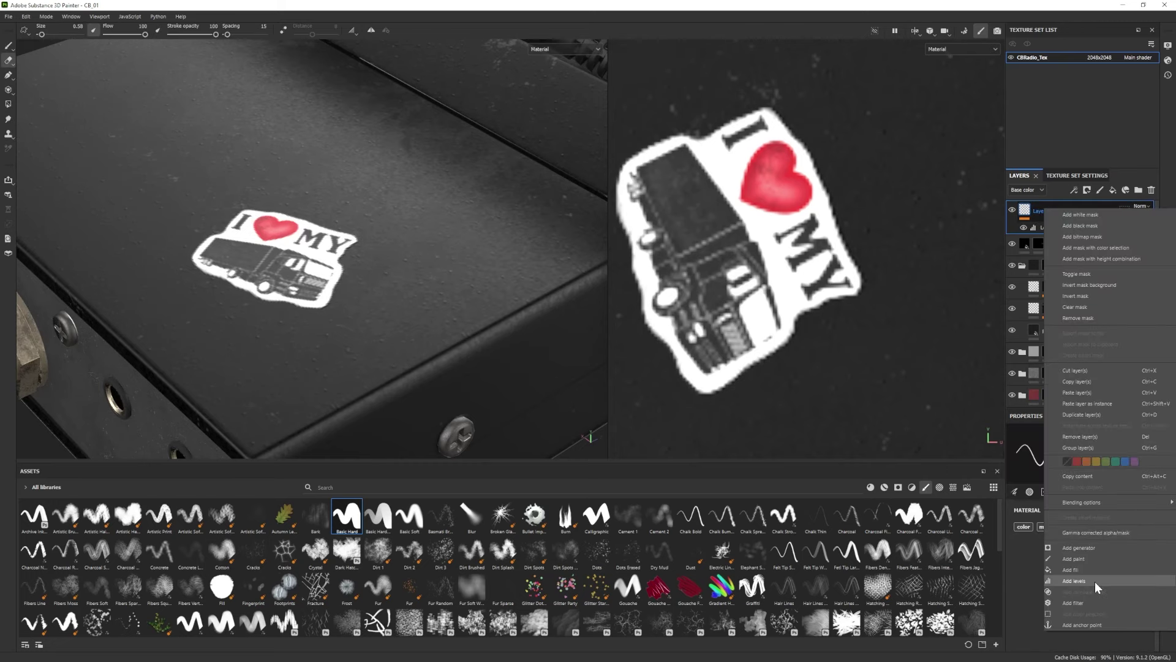
pyautogui.click(1095, 582)
pyautogui.click(1075, 449)
pyautogui.click(1068, 480)
pyautogui.moveTo(1083, 470); pyautogui.dragTo(1020, 471)
# Add a new paint layer above the first sticker's layer and activate the Projection tool.
pyautogui.keyDown('alt'); pyautogui.moveTo(427, 354); pyautogui.dragTo(270, 319, button='right'); pyautogui.keyUp('alt')
pyautogui.keyDown('alt'); pyautogui.moveTo(269, 319); pyautogui.dragTo(258, 276); pyautogui.keyUp('alt')
pyautogui.keyDown('alt'); pyautogui.moveTo(257, 275); pyautogui.dragTo(300, 282, button='right'); pyautogui.keyUp('alt')
pyautogui.click(1069, 212)
pyautogui.click(1100, 191)
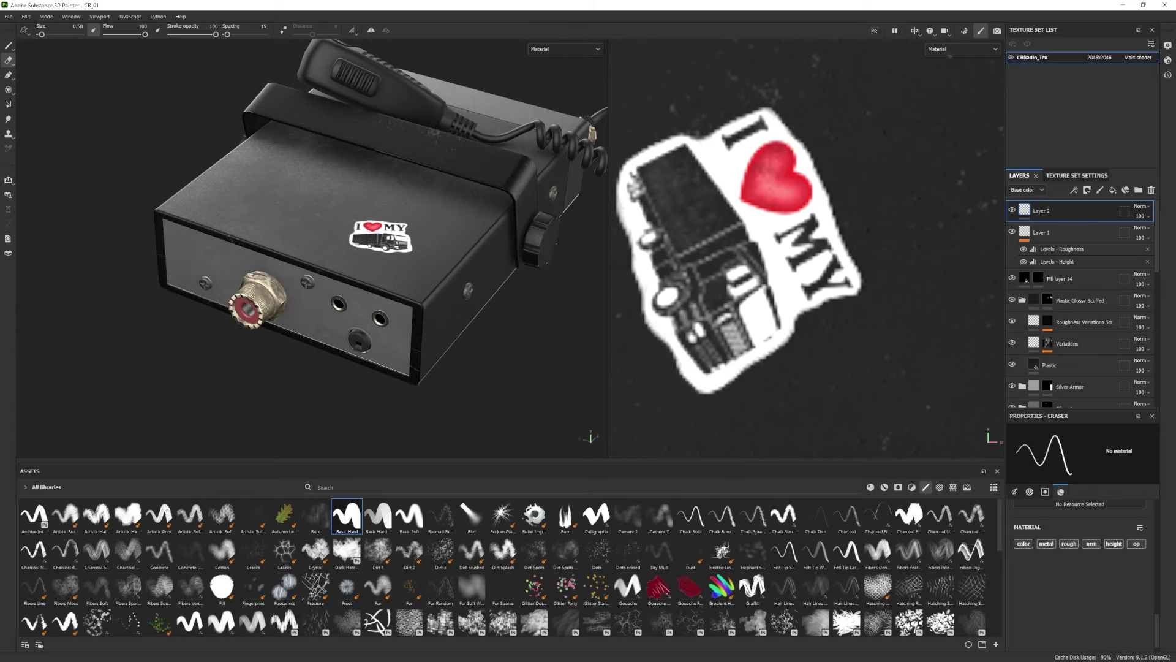
pyautogui.click(8, 89)
# Import TruckSticker_02.jpg as a texture and load it as the projection base color.
pyautogui.moveTo(921, 545); pyautogui.dragTo(920, 546)
pyautogui.click(706, 244)
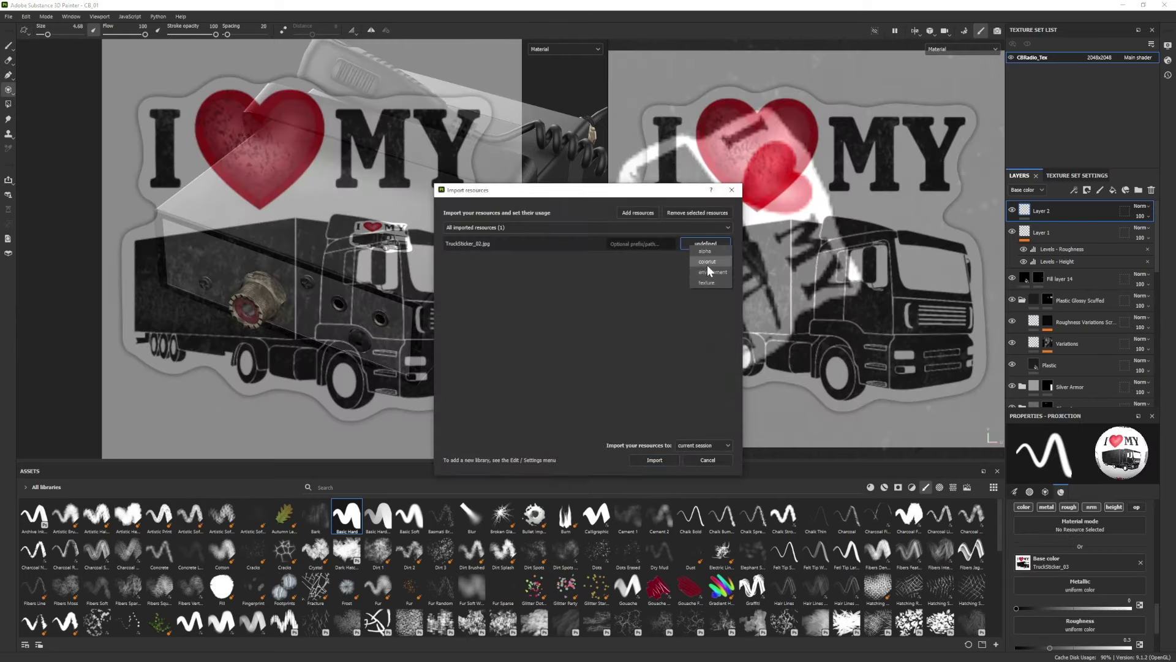
pyautogui.click(707, 268)
pyautogui.click(708, 459)
pyautogui.click(953, 487)
pyautogui.moveTo(253, 616); pyautogui.dragTo(1066, 564)
pyautogui.keyDown('alt'); pyautogui.keyDown('shift'); pyautogui.moveTo(857, 294); pyautogui.dragTo(778, 308); pyautogui.keyUp('shift'); pyautogui.keyUp('alt')
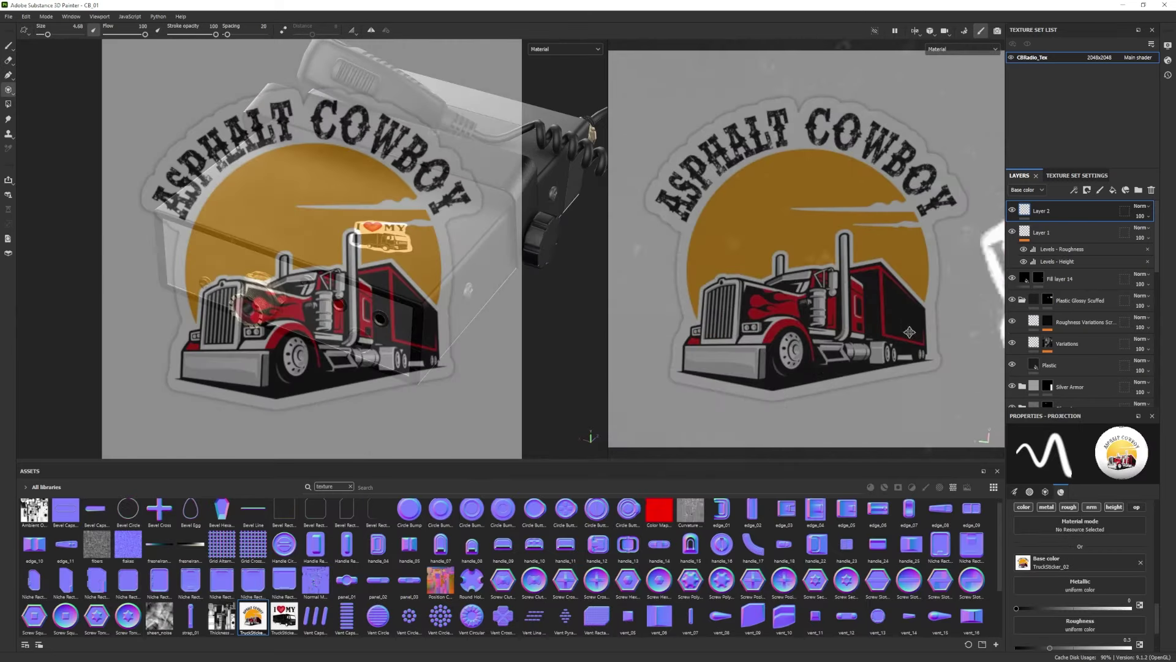
pyautogui.keyDown('alt'); pyautogui.moveTo(856, 230); pyautogui.dragTo(1017, 241, button='middle'); pyautogui.keyUp('alt')
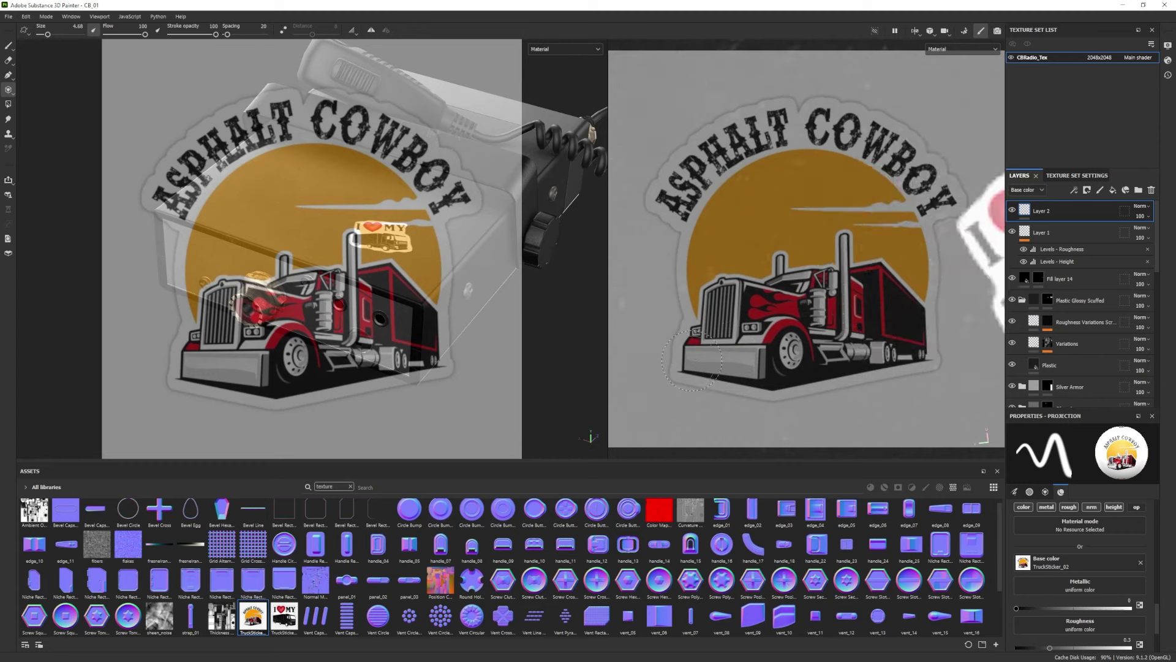
pyautogui.moveTo(697, 358)
pyautogui.mouseDown()
pyautogui.moveTo(688, 232)
pyautogui.moveTo(783, 116)
pyautogui.moveTo(943, 203)
pyautogui.mouseUp()
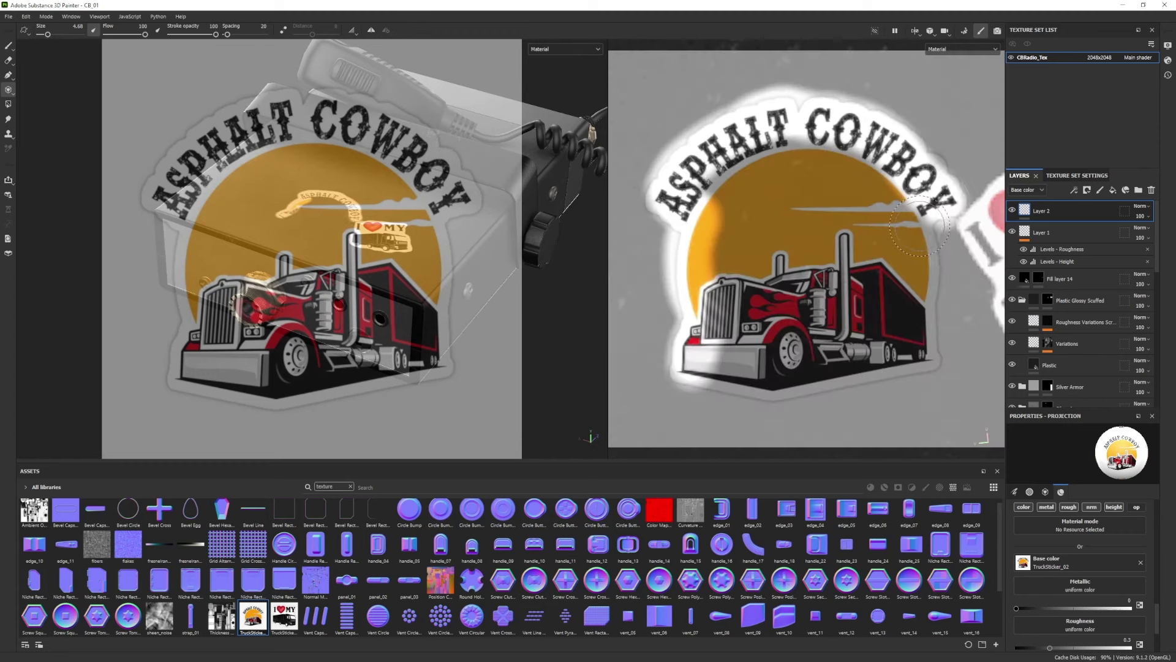
pyautogui.hotkey('ctrl', 'z')
pyautogui.hotkey('ctrl', 'z')
pyautogui.hotkey('ctrl', 'z')
# Project the Asphalt Cowboy sticker onto the case top beside the first sticker by painting in the UV view.
pyautogui.keyDown('alt'); pyautogui.moveTo(900, 237); pyautogui.dragTo(942, 247, button='middle'); pyautogui.keyUp('alt')
pyautogui.moveTo(943, 201)
pyautogui.mouseDown()
pyautogui.moveTo(911, 162)
pyautogui.moveTo(656, 196)
pyautogui.moveTo(683, 361)
pyautogui.moveTo(917, 353)
pyautogui.mouseUp()
pyautogui.moveTo(810, 371)
pyautogui.mouseDown()
pyautogui.moveTo(919, 343)
pyautogui.moveTo(925, 202)
pyautogui.moveTo(747, 257)
pyautogui.moveTo(894, 243)
pyautogui.mouseUp()
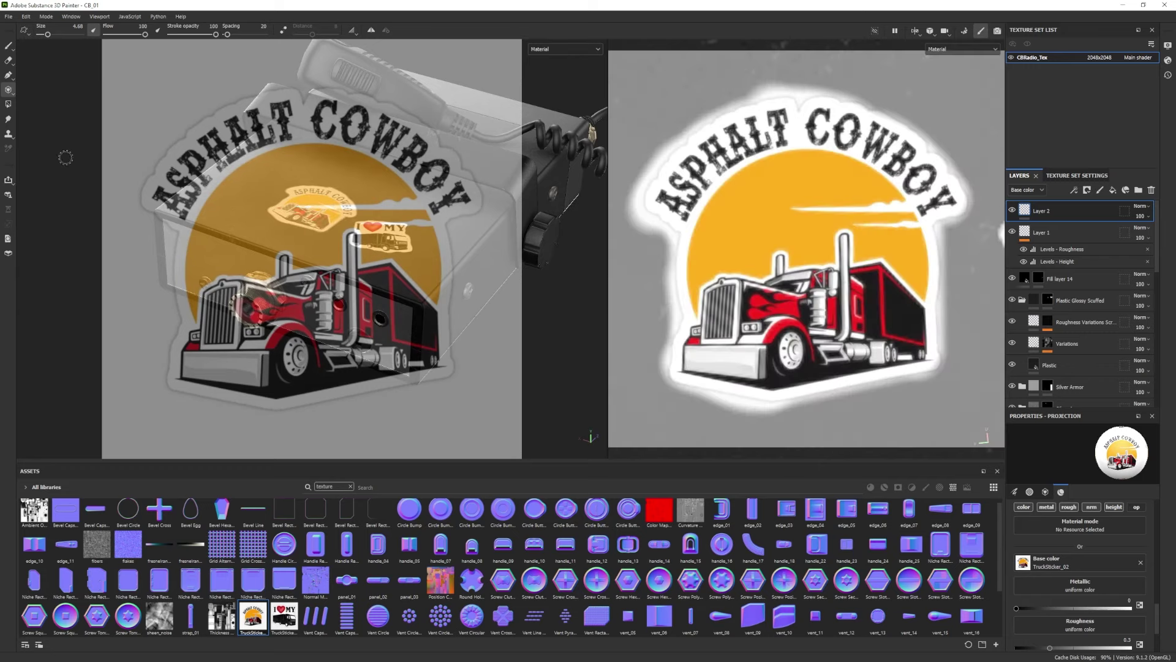
# Erase the blurry white overspill around the outline of the Asphalt Cowboy sticker.
pyautogui.click(9, 45)
pyautogui.moveTo(79, 269)
pyautogui.keyDown('alt'); pyautogui.mouseDown()
pyautogui.moveTo(139, 294)
pyautogui.moveTo(263, 273)
pyautogui.mouseUp(); pyautogui.keyUp('alt')
pyautogui.keyDown('alt'); pyautogui.moveTo(263, 273); pyautogui.dragTo(360, 266, button='right'); pyautogui.keyUp('alt')
pyautogui.scroll(3, 359, 275)
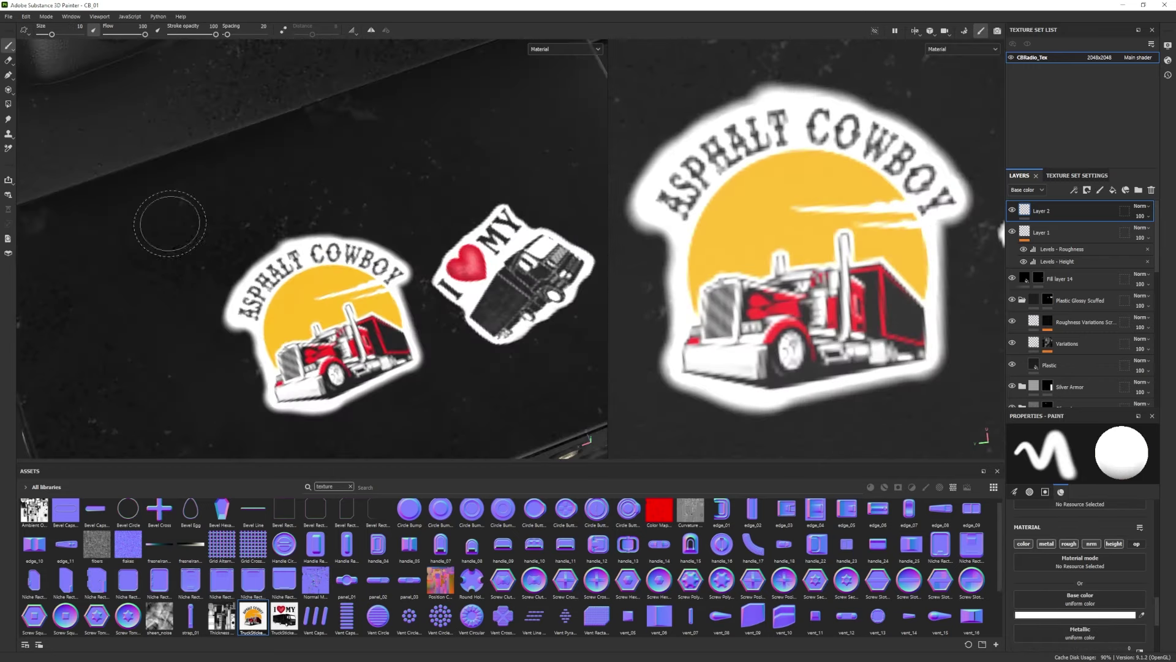
pyautogui.press('e')
pyautogui.scroll(2, 633, 204)
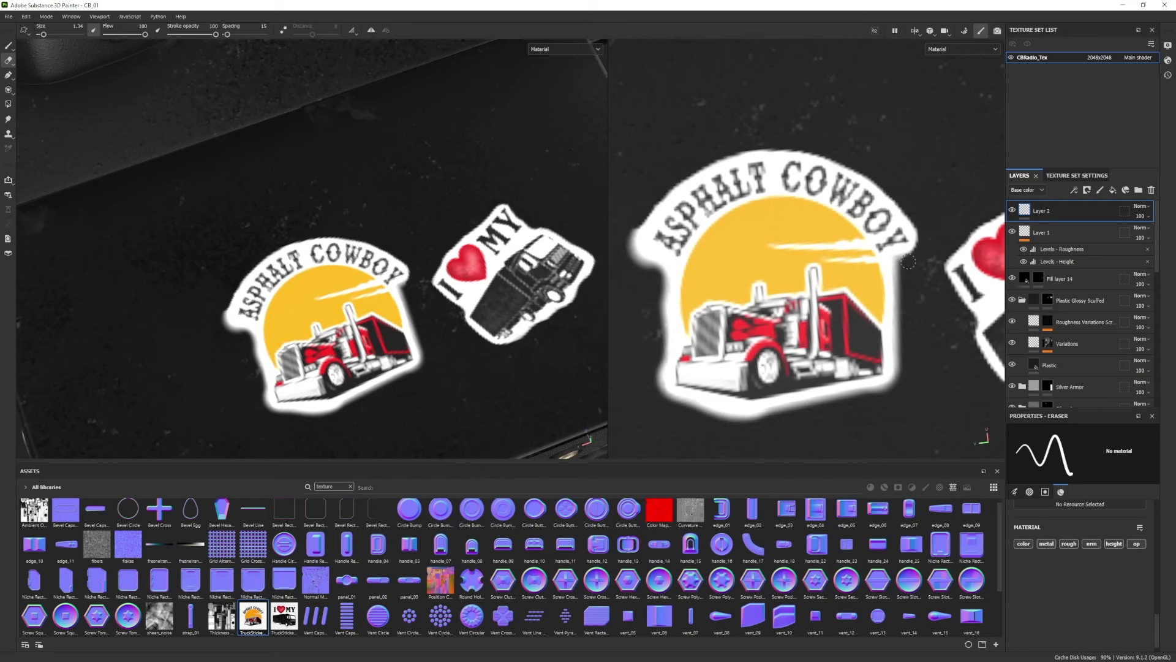
pyautogui.press('1')
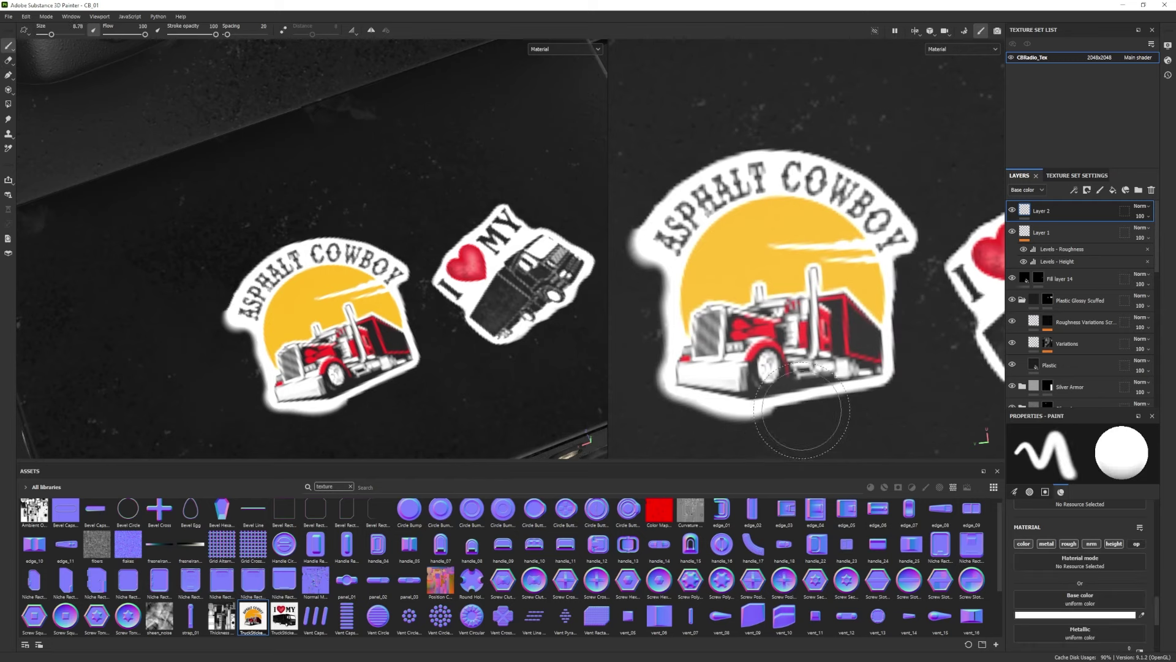
pyautogui.click(350, 486)
pyautogui.press('e')
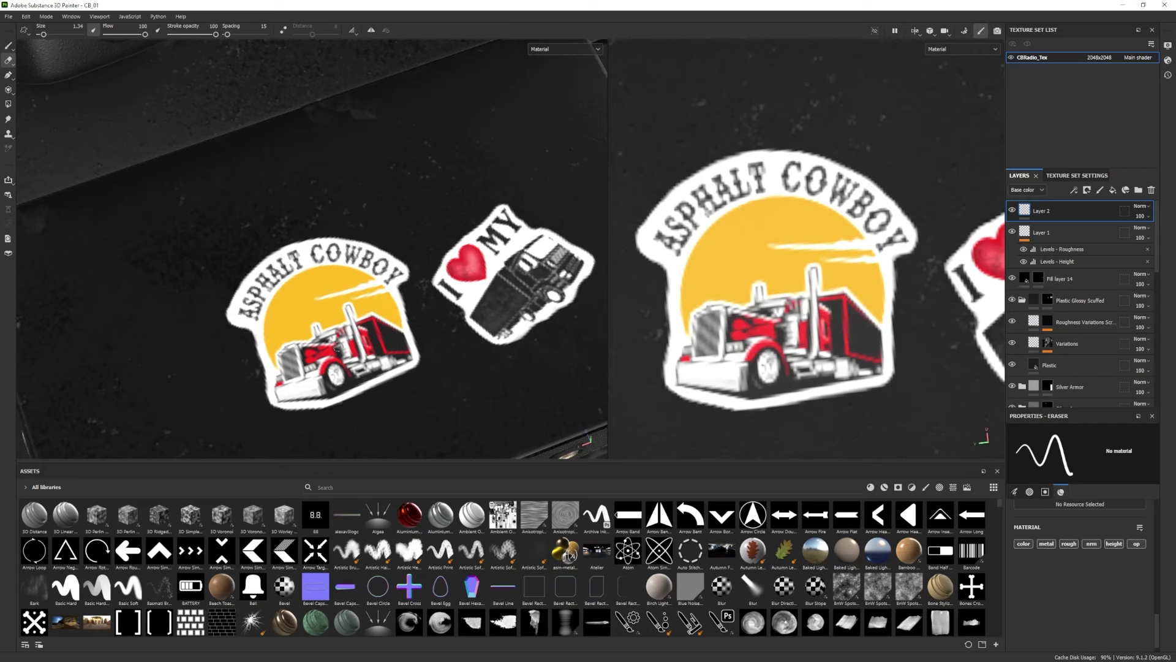
# Give the Asphalt Cowboy sticker's layer a Levels effect on the Roughness channel.
pyautogui.scroll(-5, 336, 347)
pyautogui.moveTo(336, 347)
pyautogui.keyDown('alt'); pyautogui.mouseDown()
pyautogui.moveTo(254, 313)
pyautogui.moveTo(297, 273)
pyautogui.moveTo(223, 294)
pyautogui.moveTo(503, 365)
pyautogui.mouseUp(); pyautogui.keyUp('alt')
pyautogui.rightClick(1052, 212)
pyautogui.click(1079, 593)
pyautogui.scroll(-3, 223, 294)
# Add a fill layer above the sticker layers and give it a black mask.
pyautogui.click(1093, 211)
pyautogui.click(1113, 190)
pyautogui.rightClick(1060, 210)
pyautogui.click(1085, 229)
# Load the Font India alpha into the mask brush and set its text to PR.
pyautogui.scroll(-8, 414, 586)
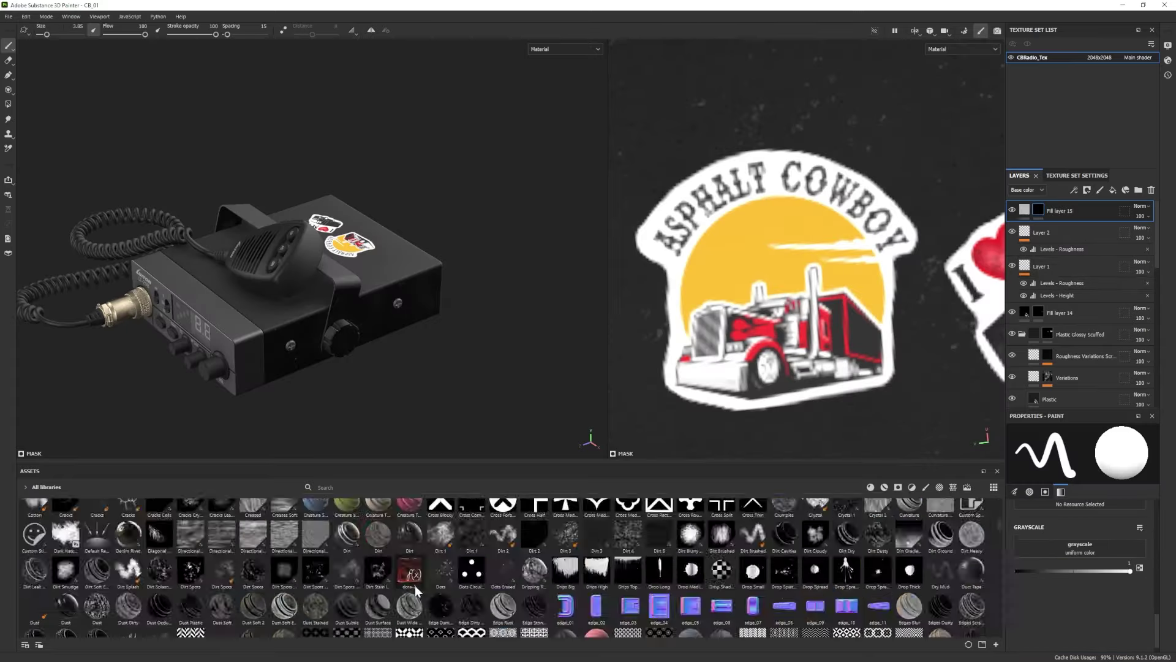
pyautogui.click(938, 488)
pyautogui.scroll(-6, 231, 588)
pyautogui.click(260, 523)
pyautogui.scroll(4, 1076, 586)
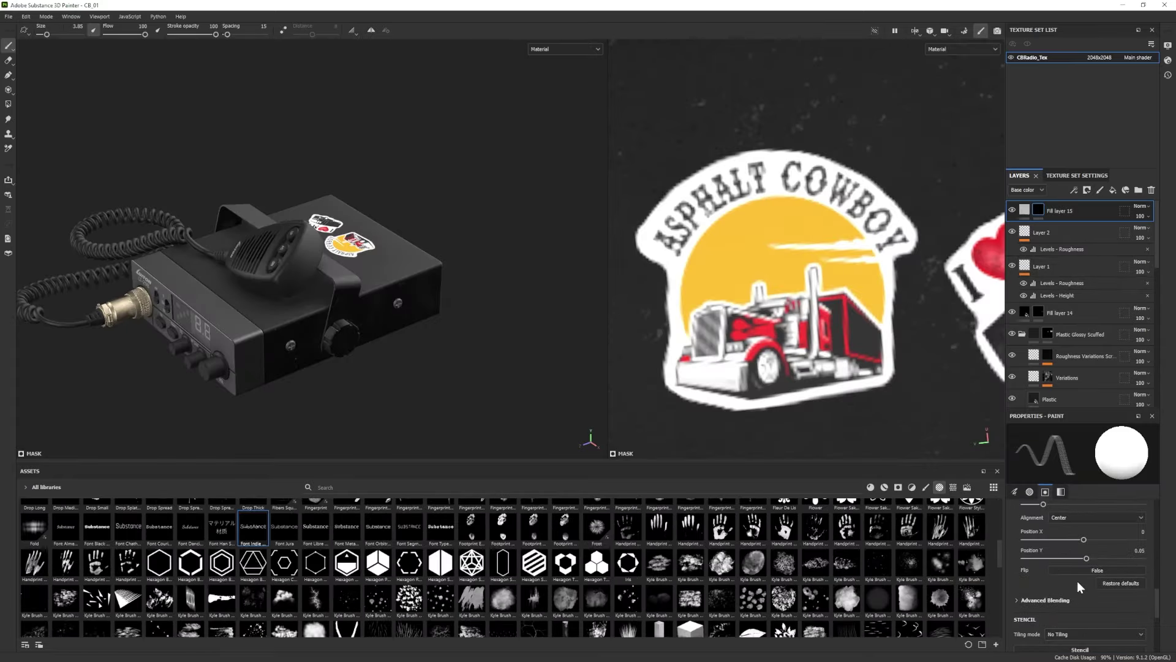
pyautogui.moveTo(1079, 524); pyautogui.dragTo(1040, 525)
pyautogui.write('PR')
# Stamp the PR lettering onto the case top beside the Asphalt Cowboy sticker.
pyautogui.moveTo(422, 293)
pyautogui.keyDown('alt'); pyautogui.mouseDown()
pyautogui.moveTo(391, 317)
pyautogui.moveTo(491, 428)
pyautogui.mouseUp(); pyautogui.keyUp('alt')
pyautogui.scroll(3, 422, 286)
pyautogui.keyDown('ctrl'); pyautogui.moveTo(422, 286); pyautogui.dragTo(447, 286, button='right'); pyautogui.keyUp('ctrl')
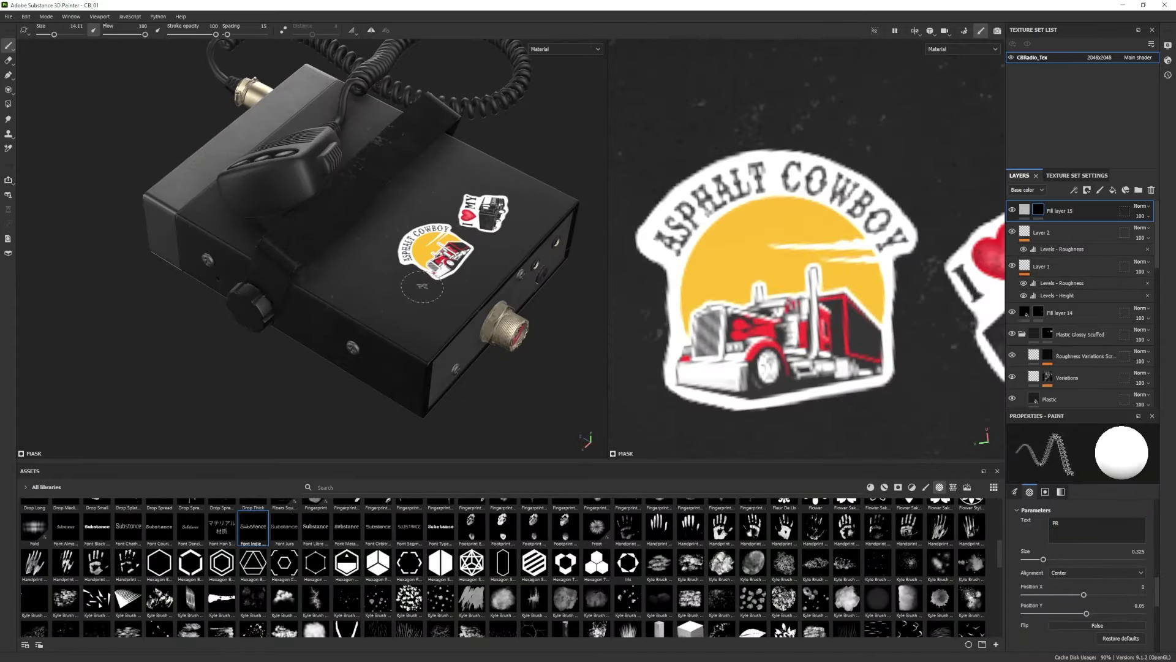
pyautogui.click(424, 287)
pyautogui.hotkey('ctrl', 'z')
pyautogui.moveTo(423, 287)
pyautogui.keyDown('alt'); pyautogui.mouseDown()
pyautogui.moveTo(373, 263)
pyautogui.moveTo(331, 270)
pyautogui.moveTo(490, 313)
pyautogui.mouseUp(); pyautogui.keyUp('alt')
pyautogui.click(410, 300)
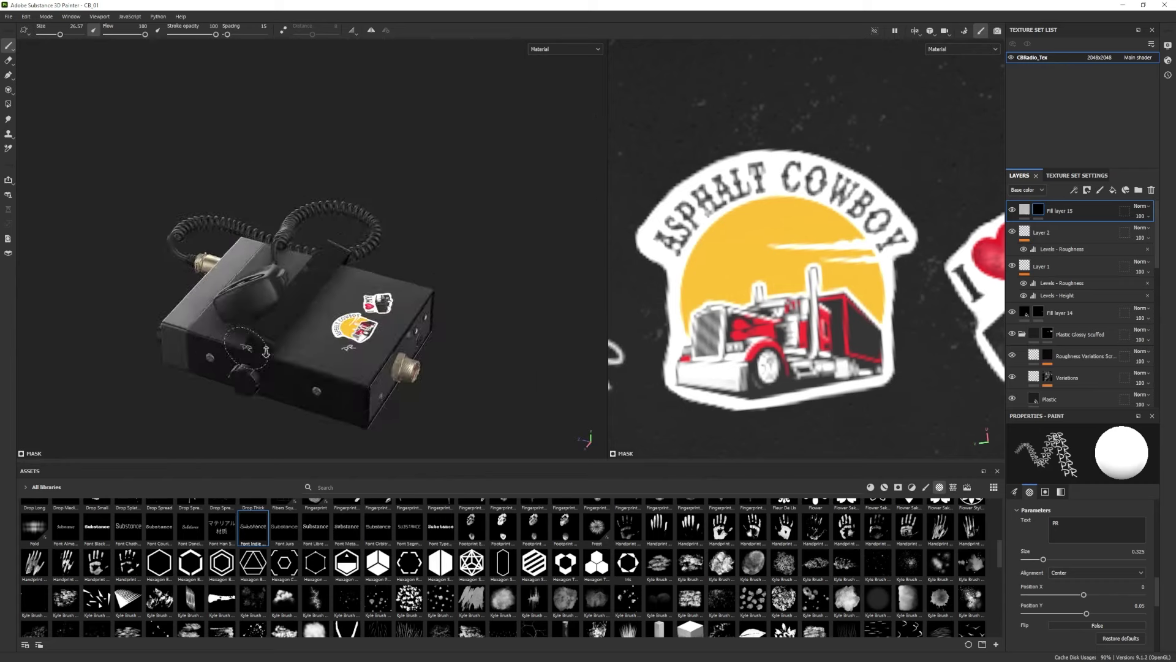
# Wear away parts of the PR lettering using the eraser with the Dirt 1 brush.
pyautogui.scroll(4, 411, 319)
pyautogui.press('2')
pyautogui.click(926, 487)
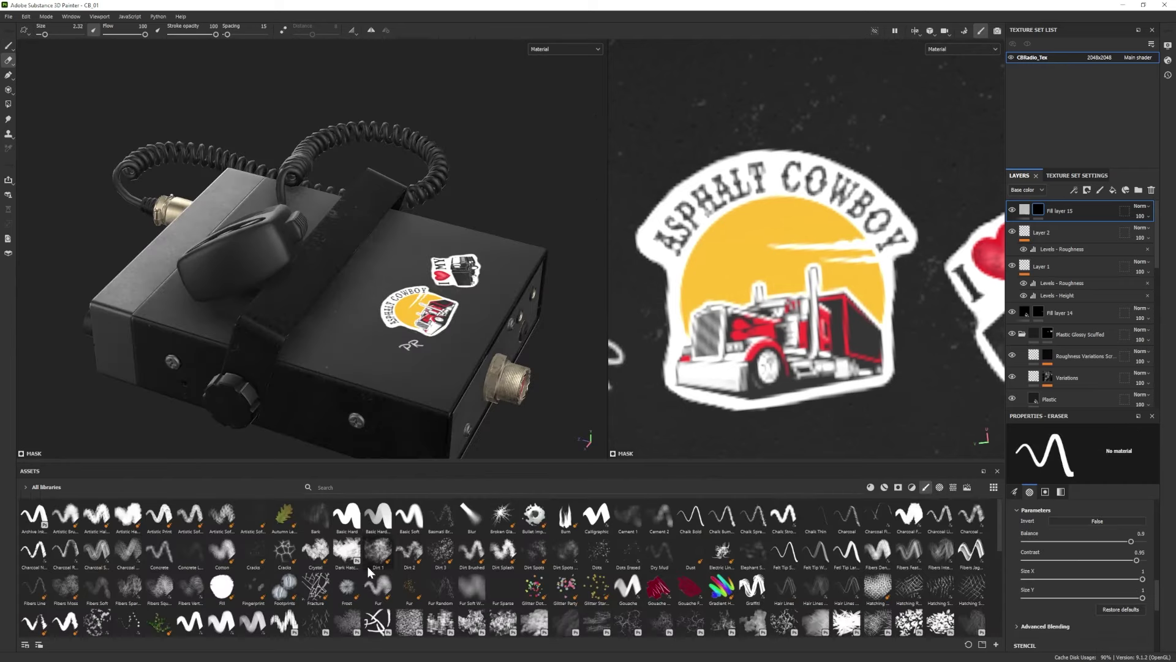
pyautogui.click(425, 355)
pyautogui.click(432, 357)
# Render the radio in Iray with the dome's clear color enabled and set the ground's Y position to -4.
pyautogui.scroll(-3, 433, 359)
pyautogui.keyDown('alt'); pyautogui.moveTo(175, 354); pyautogui.dragTo(368, 331); pyautogui.keyUp('alt')
pyautogui.scroll(3, 453, 306)
pyautogui.keyDown('alt'); pyautogui.moveTo(453, 307); pyautogui.dragTo(526, 318); pyautogui.keyUp('alt')
pyautogui.scroll(-3, 399, 322)
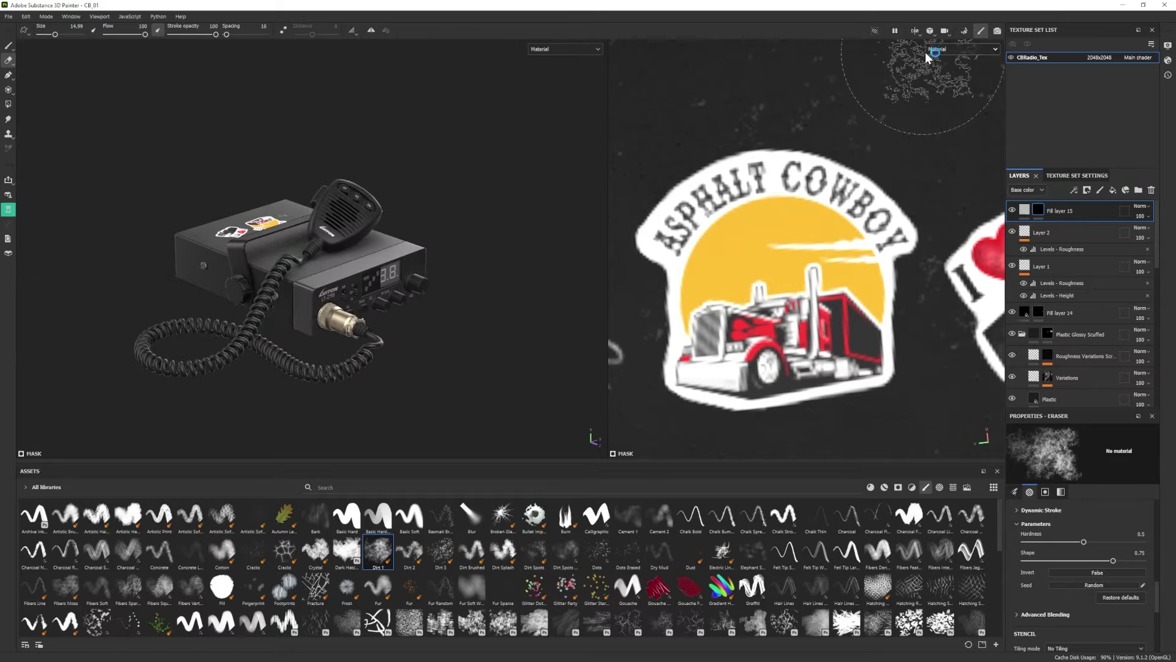
pyautogui.click(997, 31)
pyautogui.keyDown('alt'); pyautogui.moveTo(578, 439); pyautogui.dragTo(527, 423); pyautogui.keyUp('alt')
pyautogui.click(981, 495)
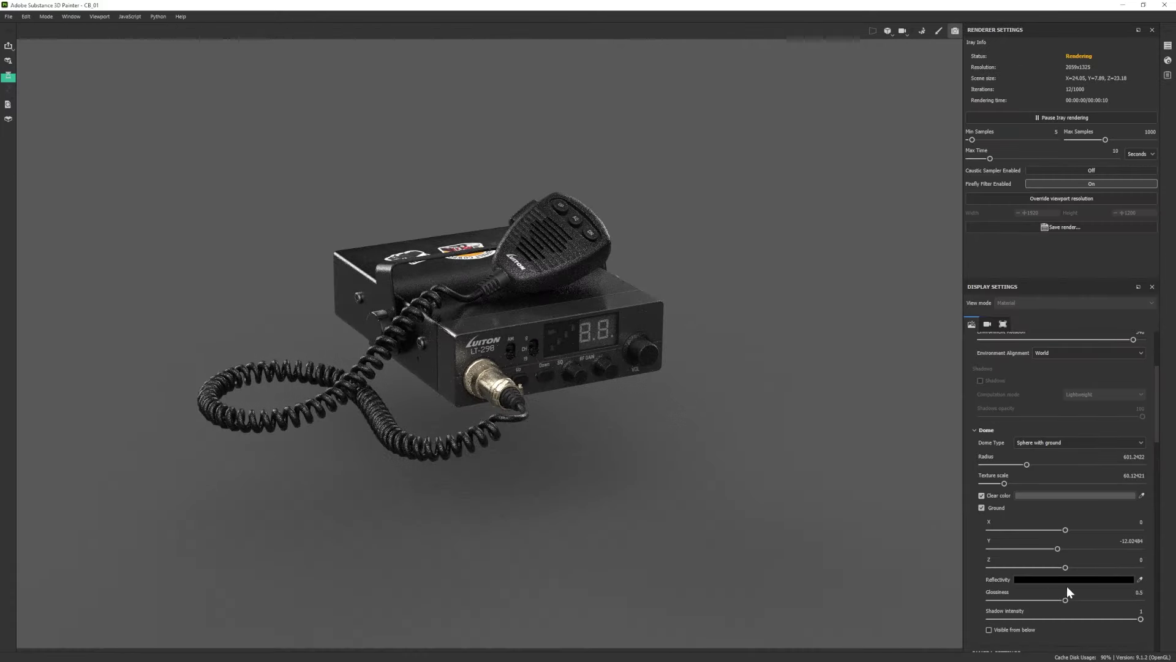
pyautogui.moveTo(1057, 549); pyautogui.dragTo(1062, 548)
pyautogui.moveTo(1143, 541); pyautogui.dragTo(1131, 541)
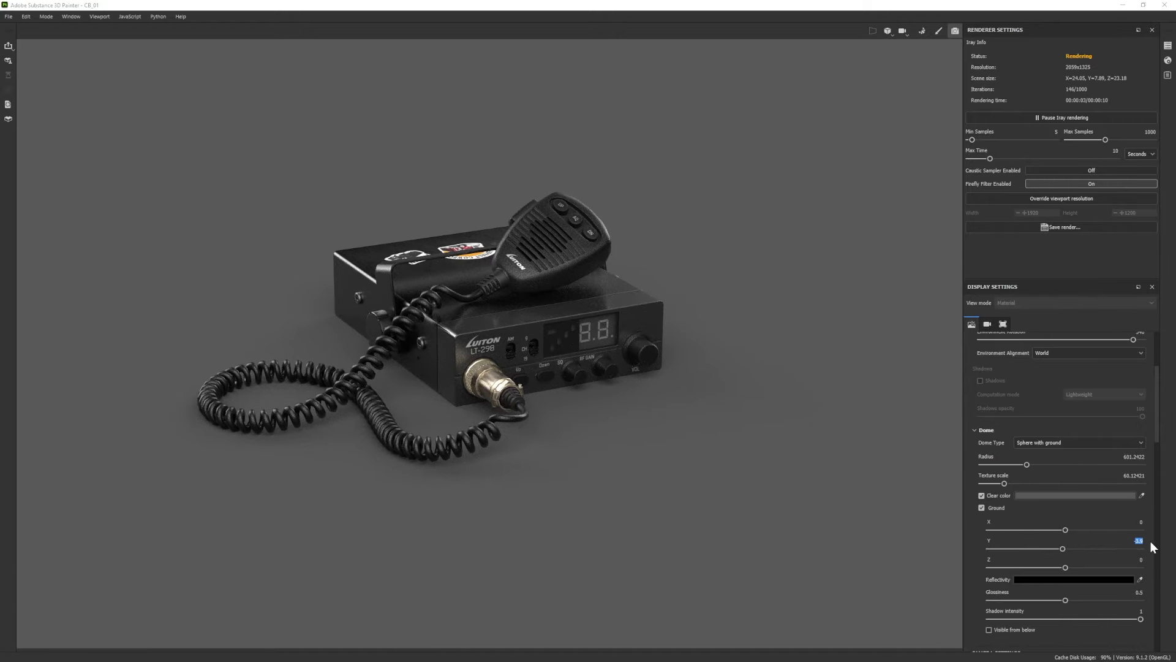
pyautogui.write('4')
pyautogui.press('Return')
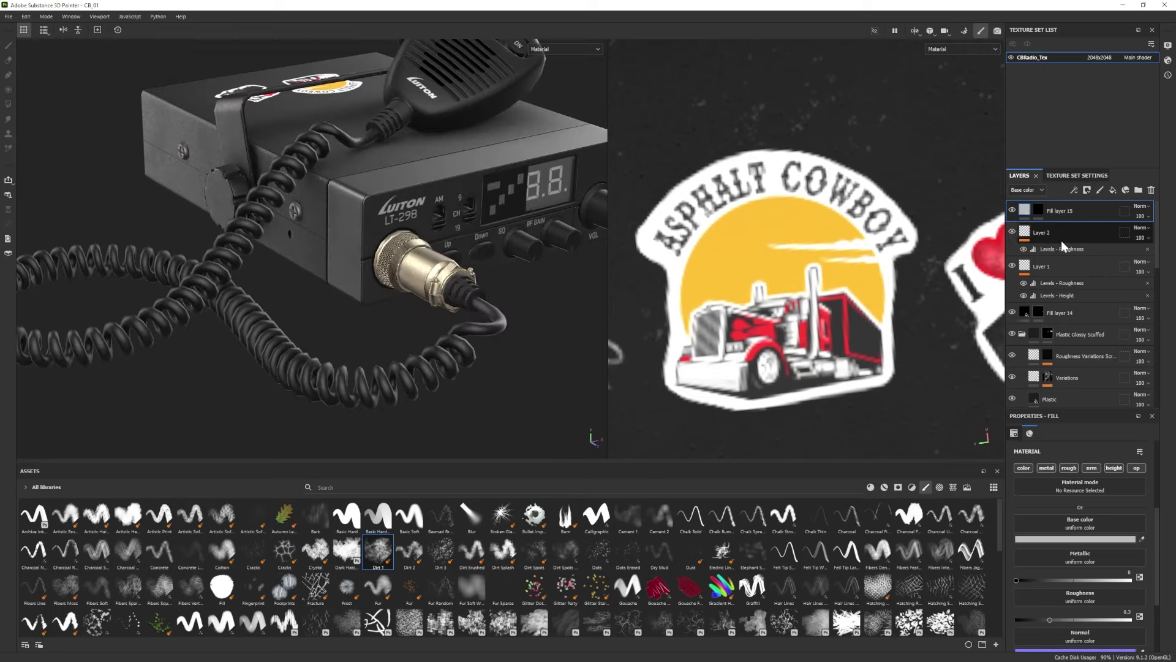
# Examine the cable layers and the whole radio in an Iray render from the front.
pyautogui.scroll(-10, 1062, 245)
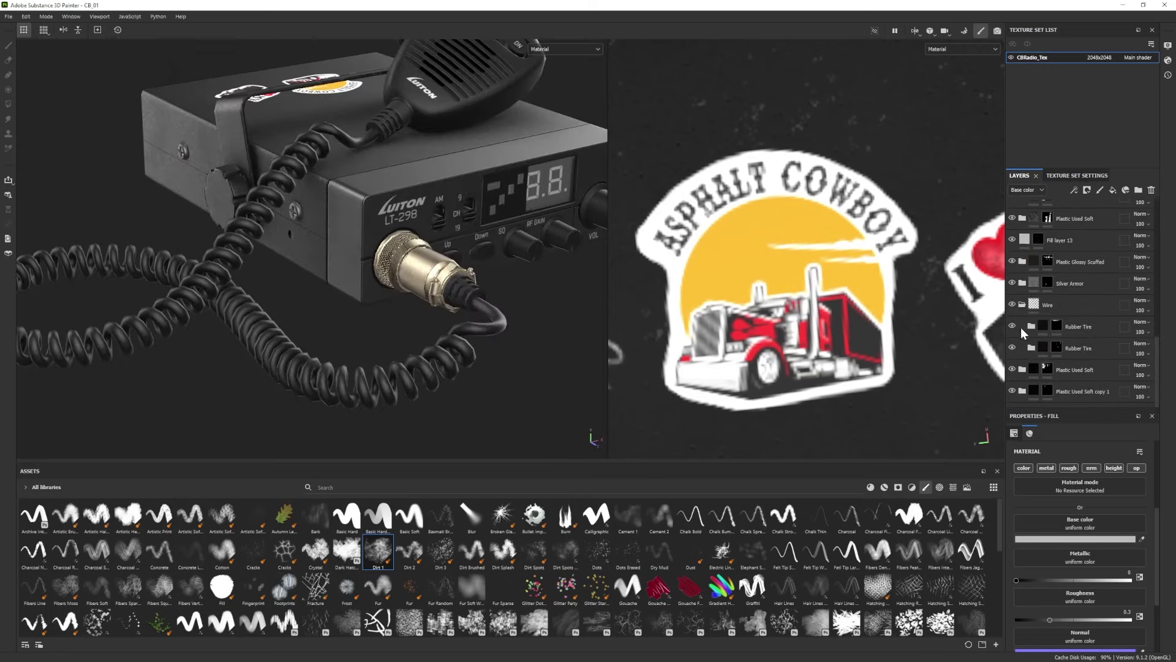
pyautogui.keyDown('alt'); pyautogui.moveTo(864, 318); pyautogui.dragTo(744, 245); pyautogui.keyUp('alt')
pyautogui.keyDown('alt'); pyautogui.moveTo(815, 245); pyautogui.dragTo(766, 245, button='right'); pyautogui.keyUp('alt')
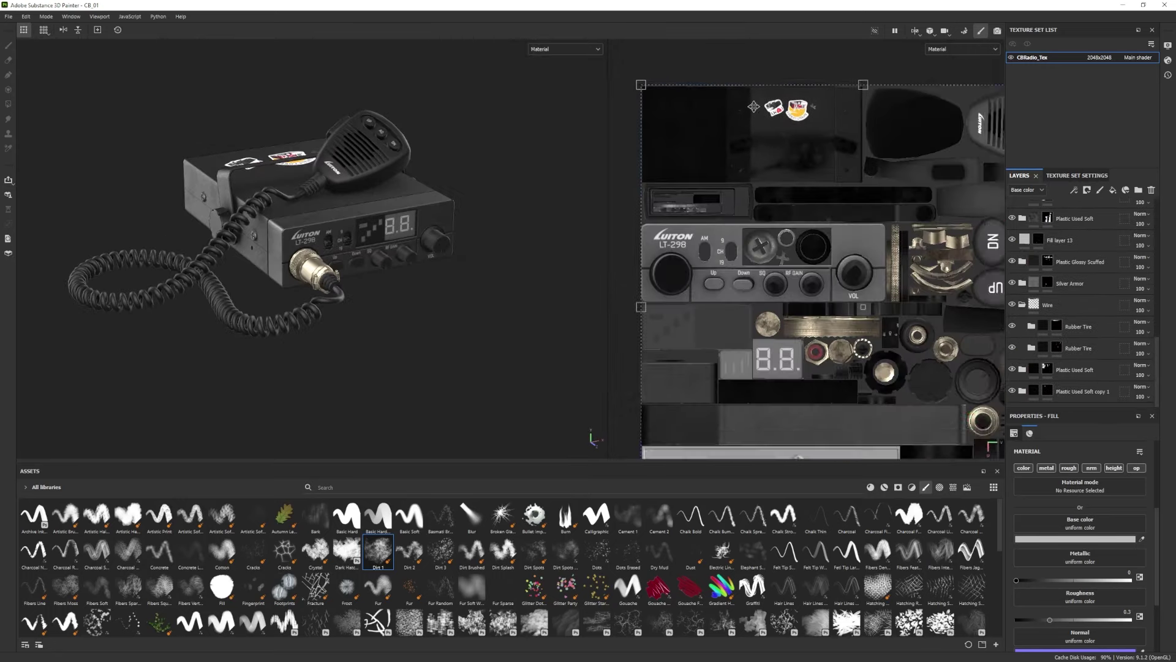
pyautogui.keyDown('alt'); pyautogui.moveTo(778, 220); pyautogui.dragTo(796, 251, button='middle'); pyautogui.keyUp('alt')
pyautogui.keyDown('alt'); pyautogui.moveTo(275, 312); pyautogui.dragTo(268, 328); pyautogui.keyUp('alt')
pyautogui.press('F10')
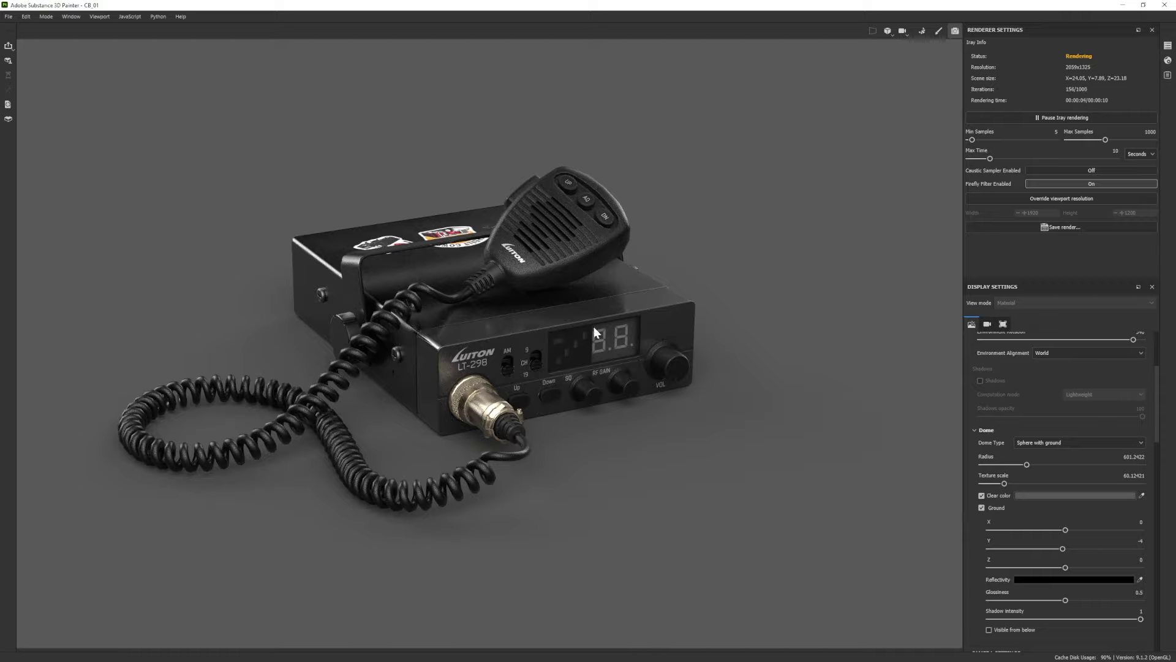
pyautogui.press('F10')
# Inspect the coiled cable up close in Iray and hide the Wear layer in the Wire group's lower Rubber Tire folder.
pyautogui.scroll(-1, 1034, 331)
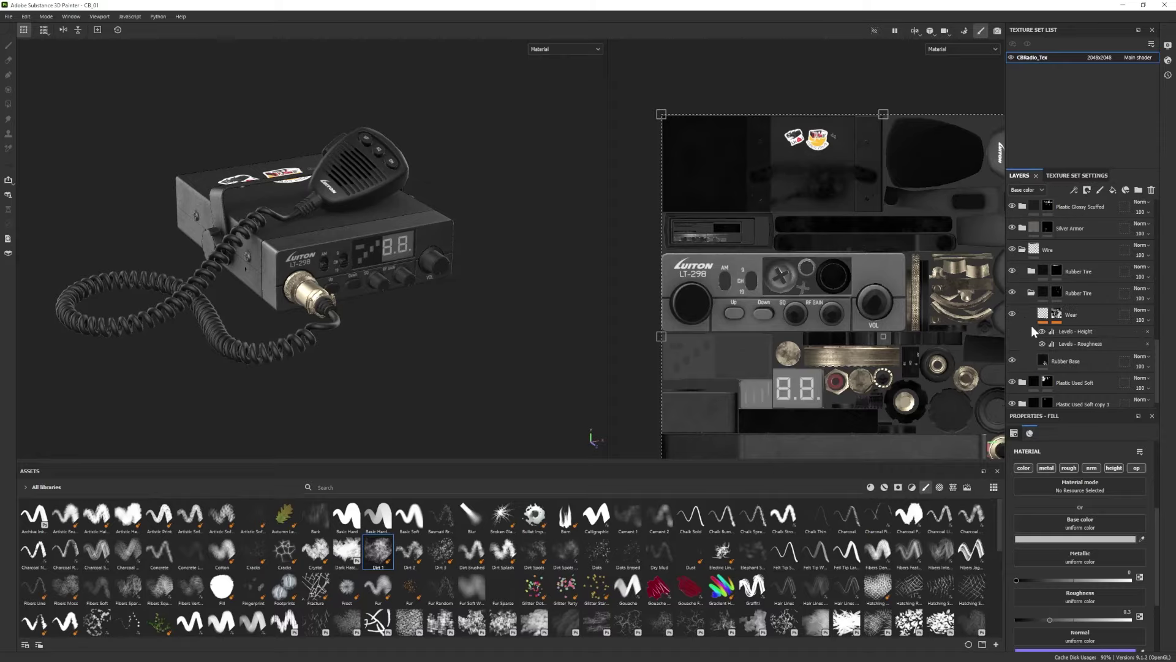
pyautogui.click(997, 32)
pyautogui.scroll(5, 620, 409)
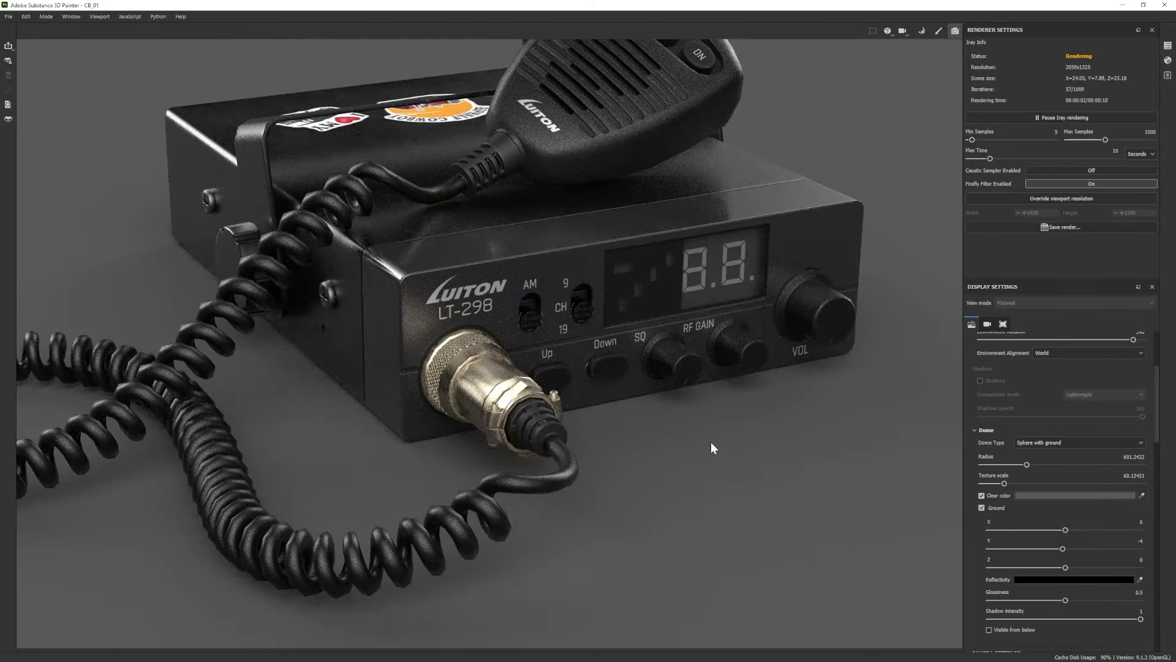
pyautogui.moveTo(711, 442)
pyautogui.keyDown('alt'); pyautogui.mouseDown(button='right')
pyautogui.moveTo(369, 337)
pyautogui.moveTo(621, 431)
pyautogui.moveTo(697, 321)
pyautogui.mouseUp(button='right'); pyautogui.keyUp('alt')
pyautogui.press('F9')
pyautogui.scroll(3, 428, 257)
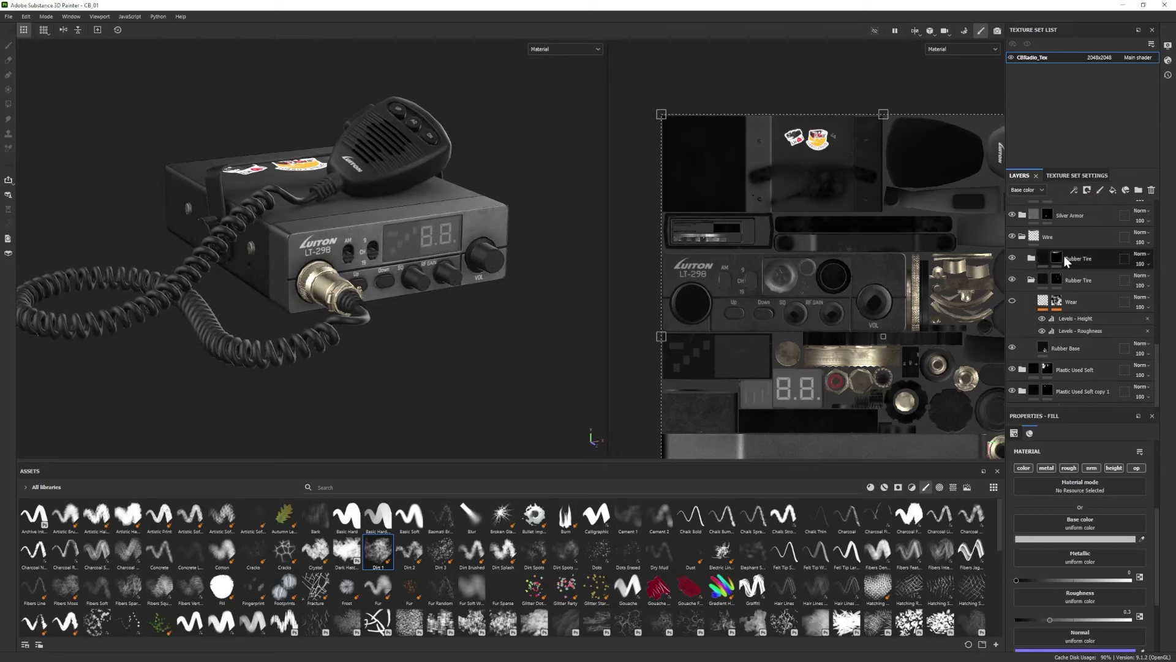
# Set the Base layer color in the front panel's Plastic Used Soft folder to #848282 and preview it in Iray.
pyautogui.moveTo(1065, 260); pyautogui.dragTo(999, 315)
pyautogui.click(1012, 262)
pyautogui.click(1012, 262)
pyautogui.click(1022, 261)
pyautogui.scroll(-2, 1065, 386)
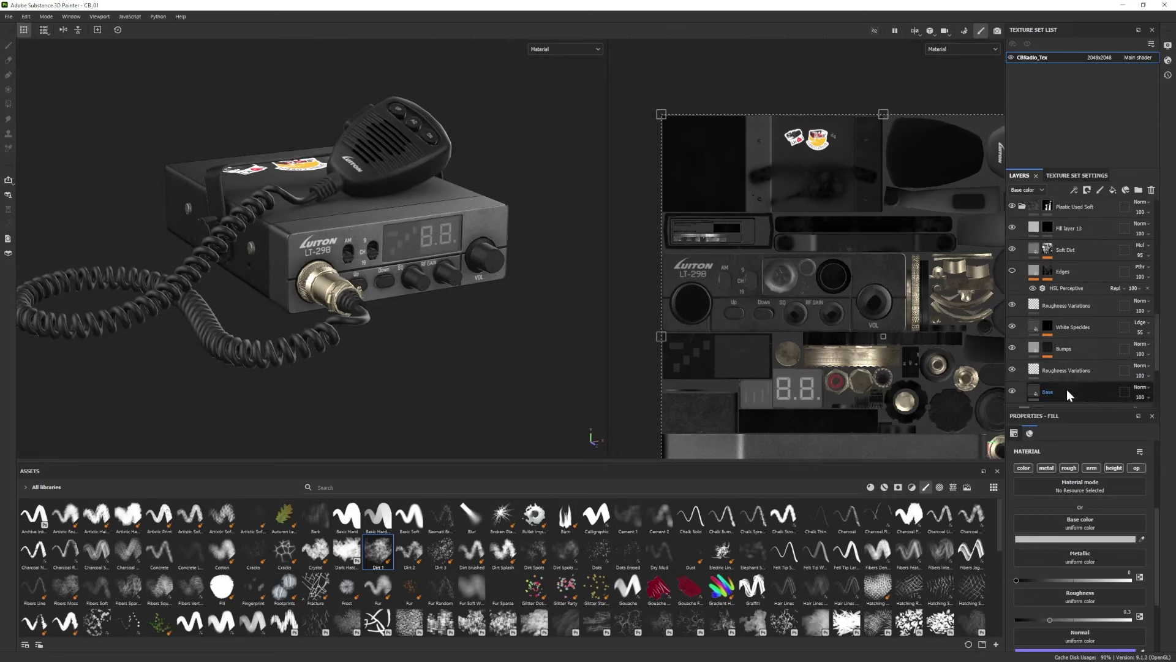
pyautogui.click(1064, 392)
pyautogui.click(1046, 540)
pyautogui.moveTo(781, 510); pyautogui.dragTo(781, 501)
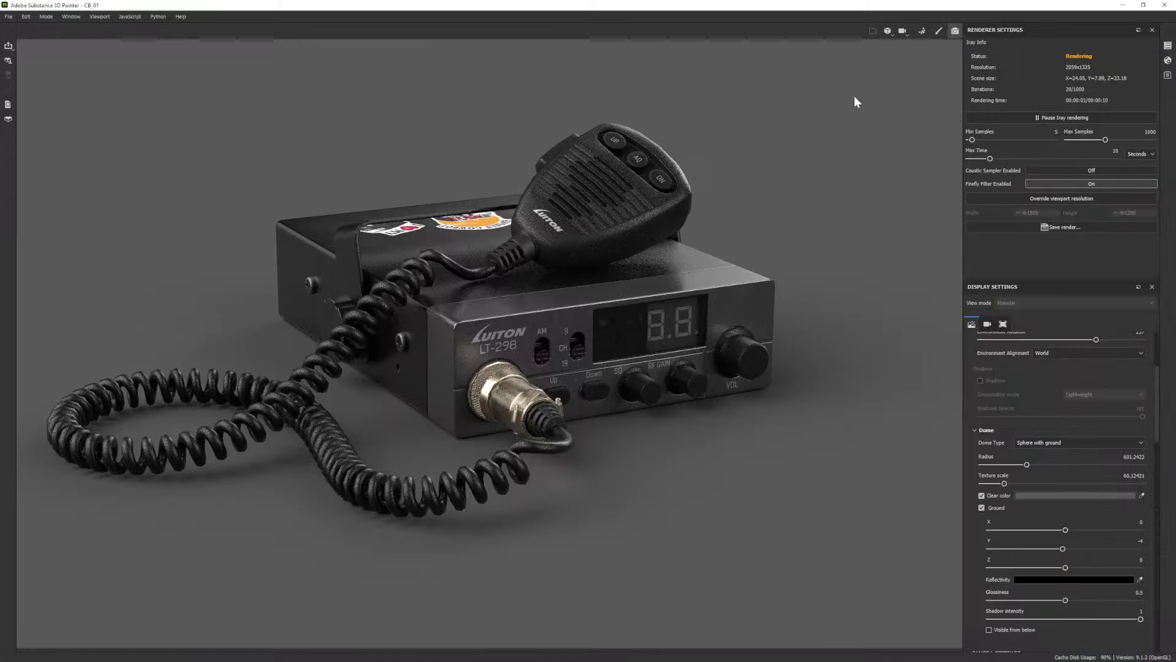
pyautogui.click(782, 501)
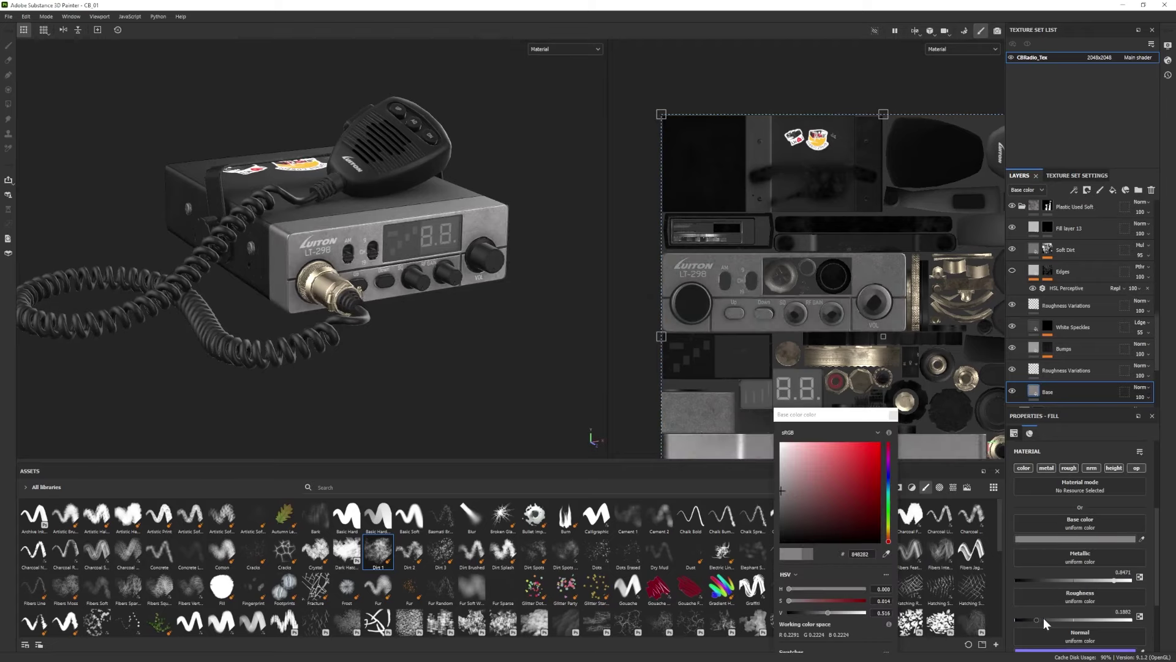
pyautogui.click(998, 30)
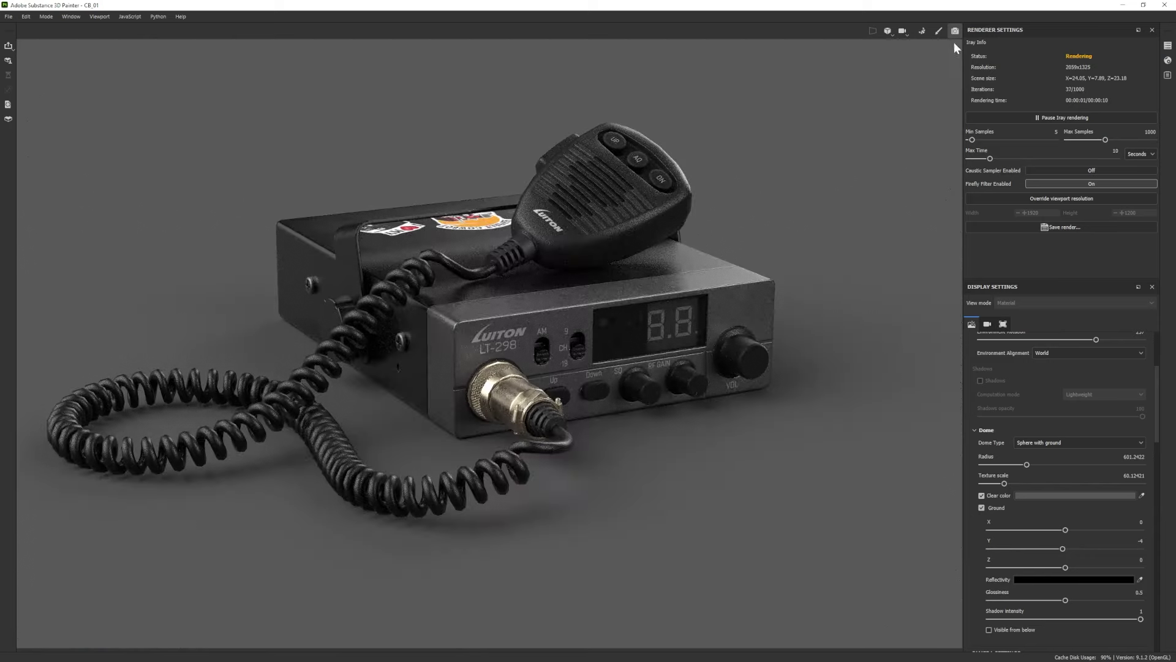
# Darken the front panel's Base layer color to #474545 and collapse its folder.
pyautogui.click(939, 30)
pyautogui.click(1059, 540)
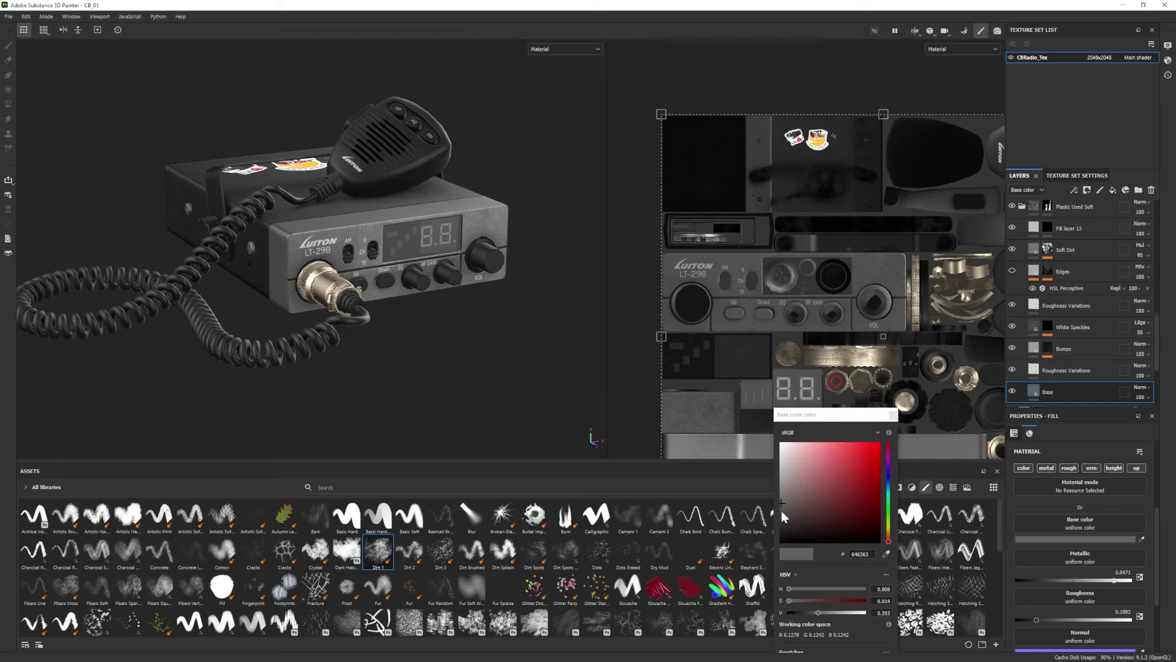
pyautogui.click(782, 514)
pyautogui.moveTo(781, 511); pyautogui.dragTo(782, 515)
pyautogui.click(1022, 206)
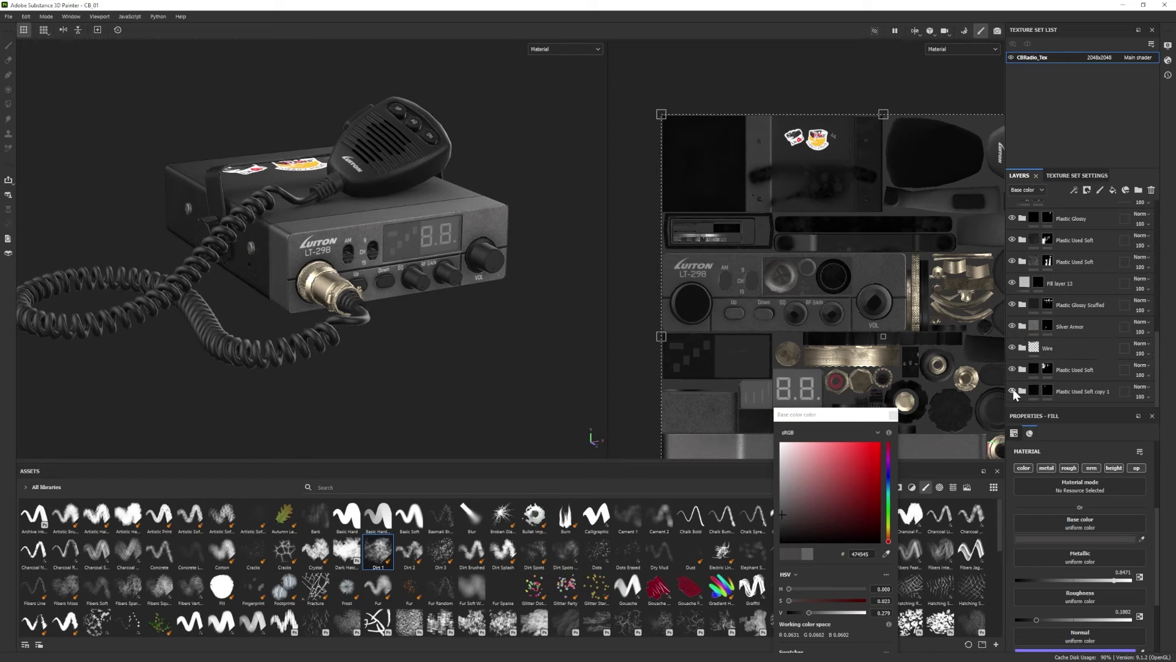
# Find the other Plastic Used Soft folder by toggling layer visibility and set its Base layer color to #333333.
pyautogui.click(1012, 391)
pyautogui.scroll(2, 1013, 360)
pyautogui.click(1013, 359)
pyautogui.click(1012, 358)
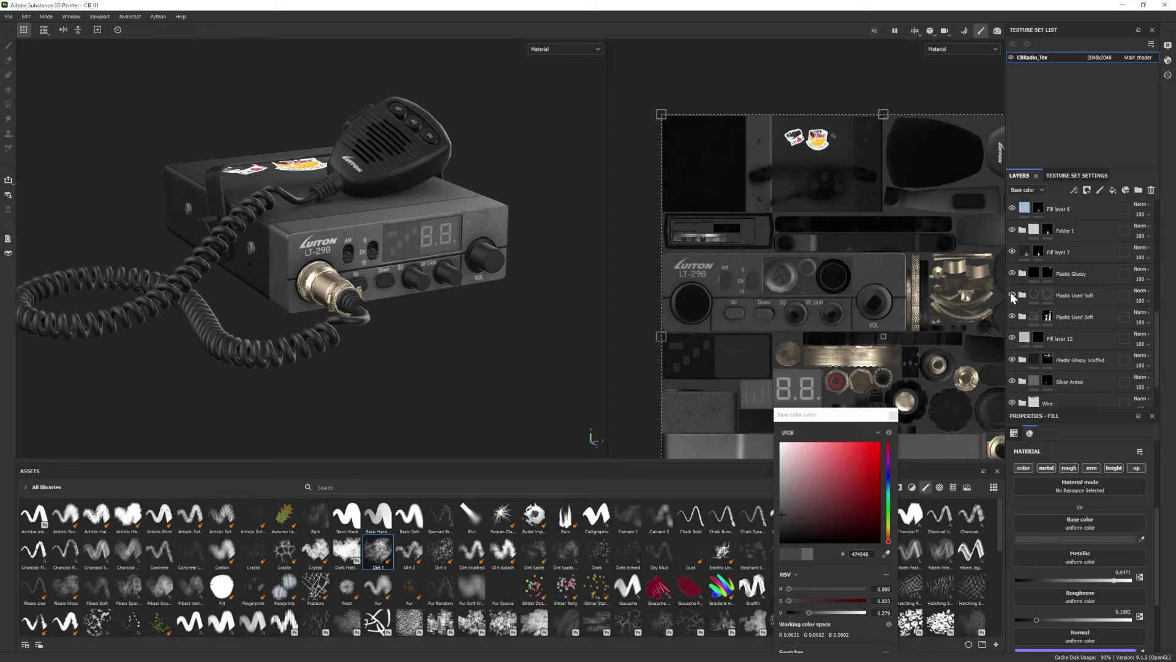
pyautogui.click(1022, 293)
pyautogui.scroll(-7, 1054, 326)
pyautogui.click(1059, 355)
pyautogui.click(1074, 539)
pyautogui.click(779, 522)
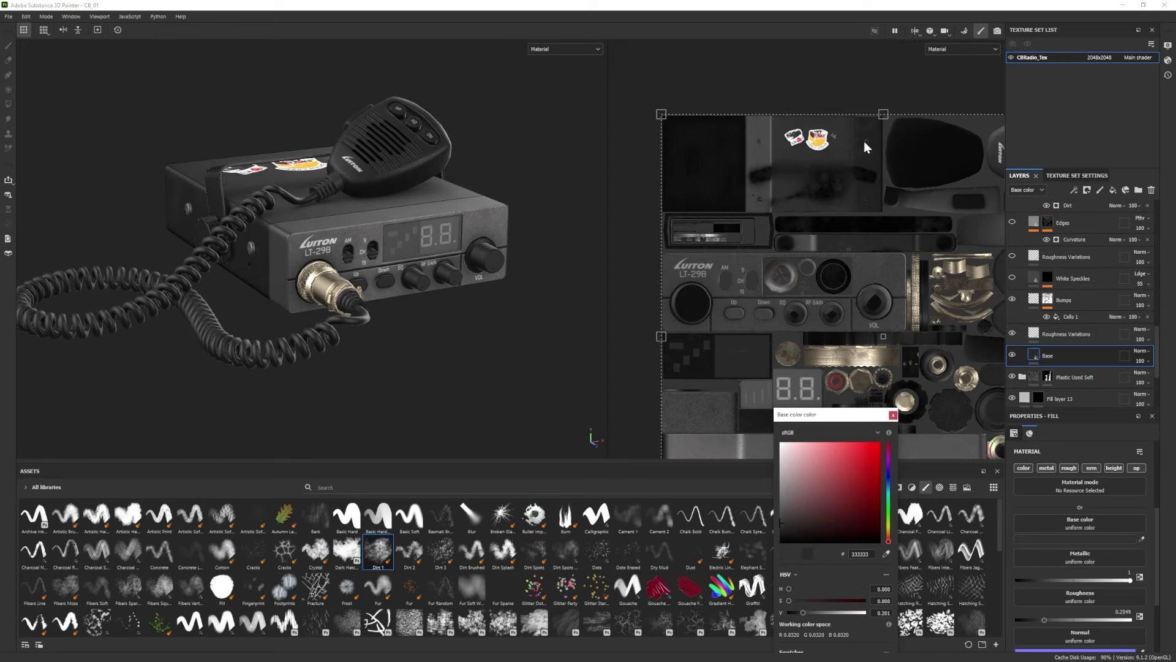
# Inspect the radio in Iray from several angles while rotating the environment lighting.
pyautogui.click(997, 30)
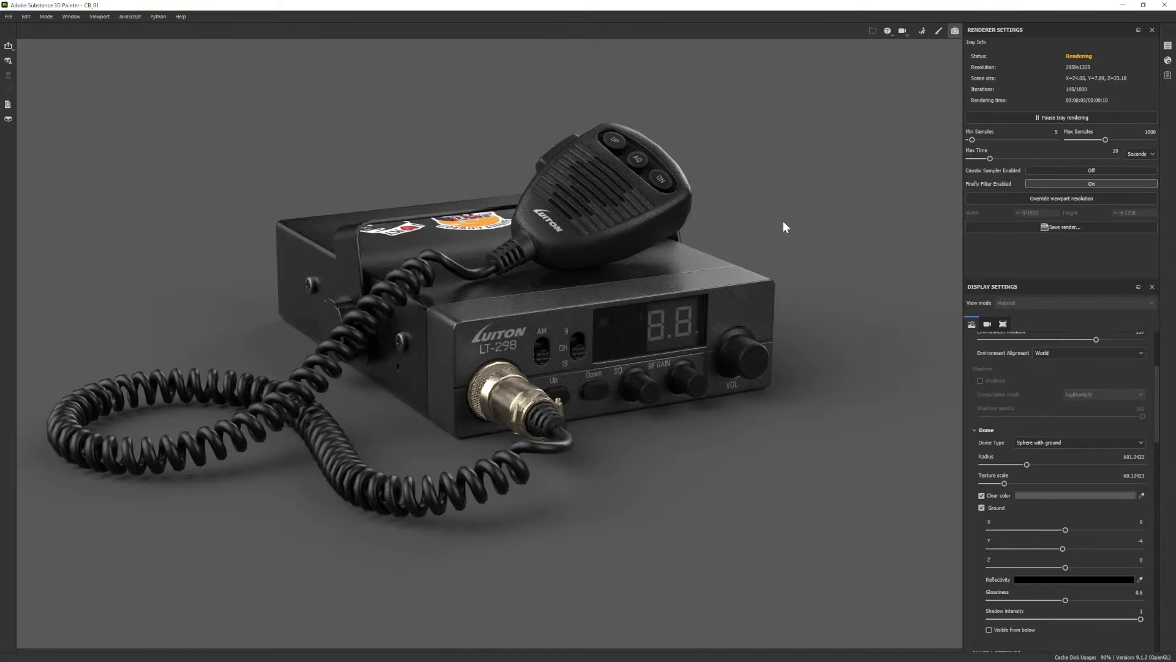
pyautogui.keyDown('shift'); pyautogui.moveTo(783, 220); pyautogui.dragTo(740, 279, button='right'); pyautogui.keyUp('shift')
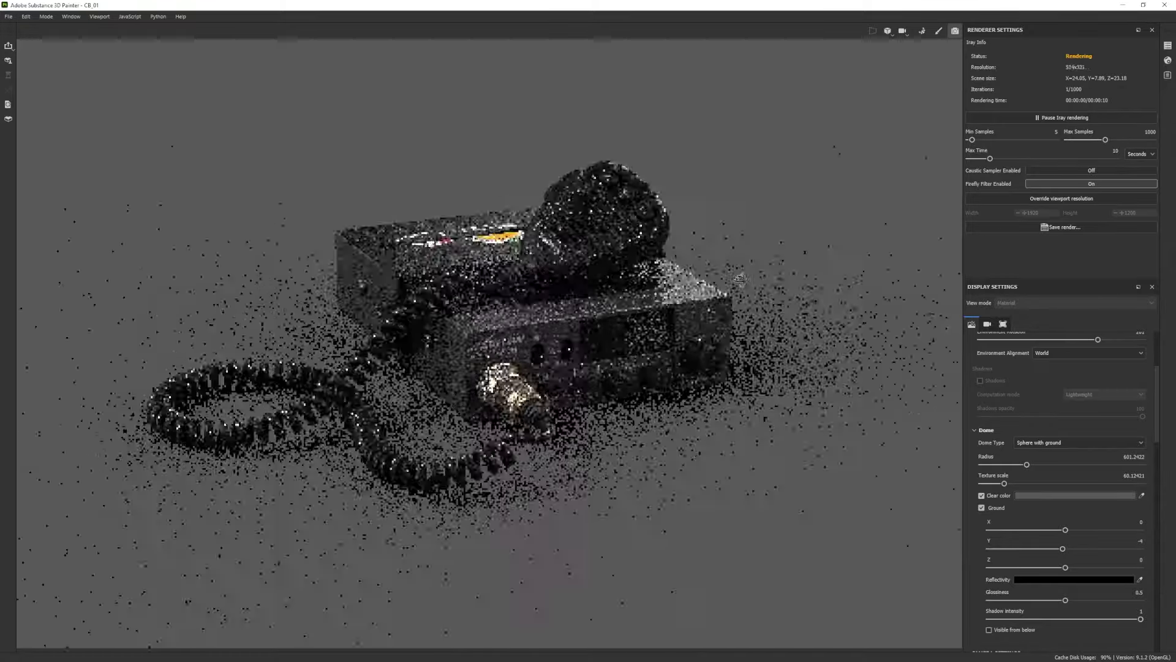
pyautogui.keyDown('alt'); pyautogui.moveTo(777, 290); pyautogui.dragTo(698, 277); pyautogui.keyUp('alt')
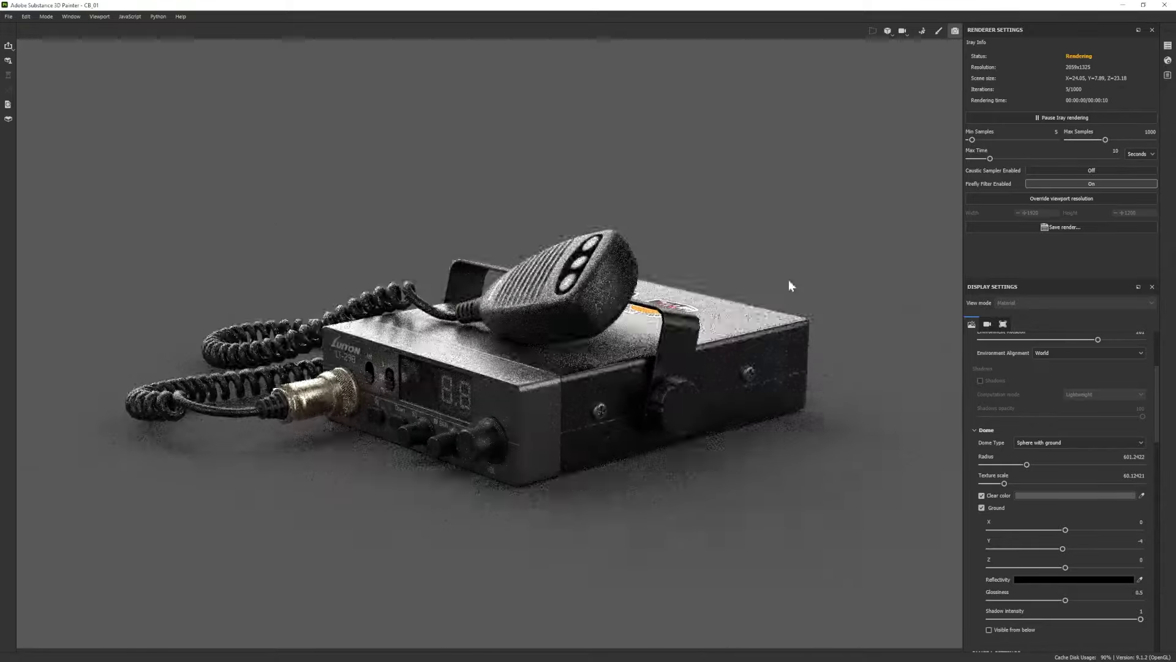
pyautogui.keyDown('shift'); pyautogui.moveTo(789, 279); pyautogui.dragTo(748, 279, button='right'); pyautogui.keyUp('shift')
pyautogui.keyDown('alt'); pyautogui.moveTo(690, 257); pyautogui.dragTo(480, 388); pyautogui.keyUp('alt')
pyautogui.scroll(3, 691, 378)
pyautogui.keyDown('alt'); pyautogui.moveTo(759, 473); pyautogui.dragTo(499, 380); pyautogui.keyUp('alt')
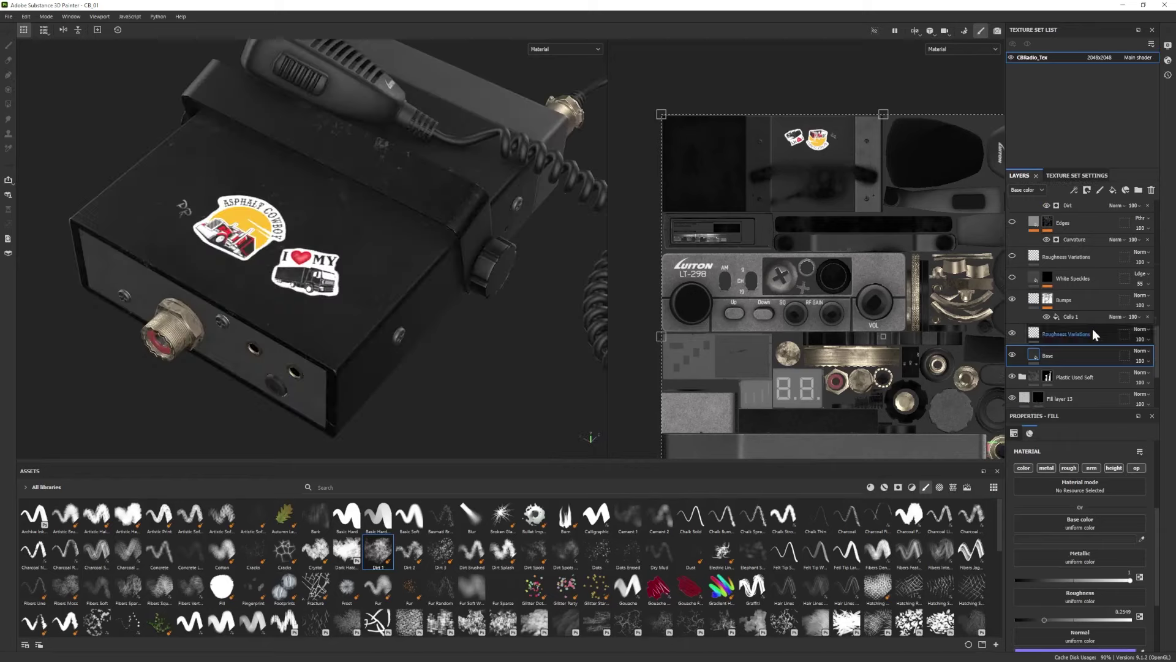
# Add a Base color Levels effect to the Asphalt Cowboy sticker's layer and lower its maximum output well below half.
pyautogui.scroll(10, 1093, 330)
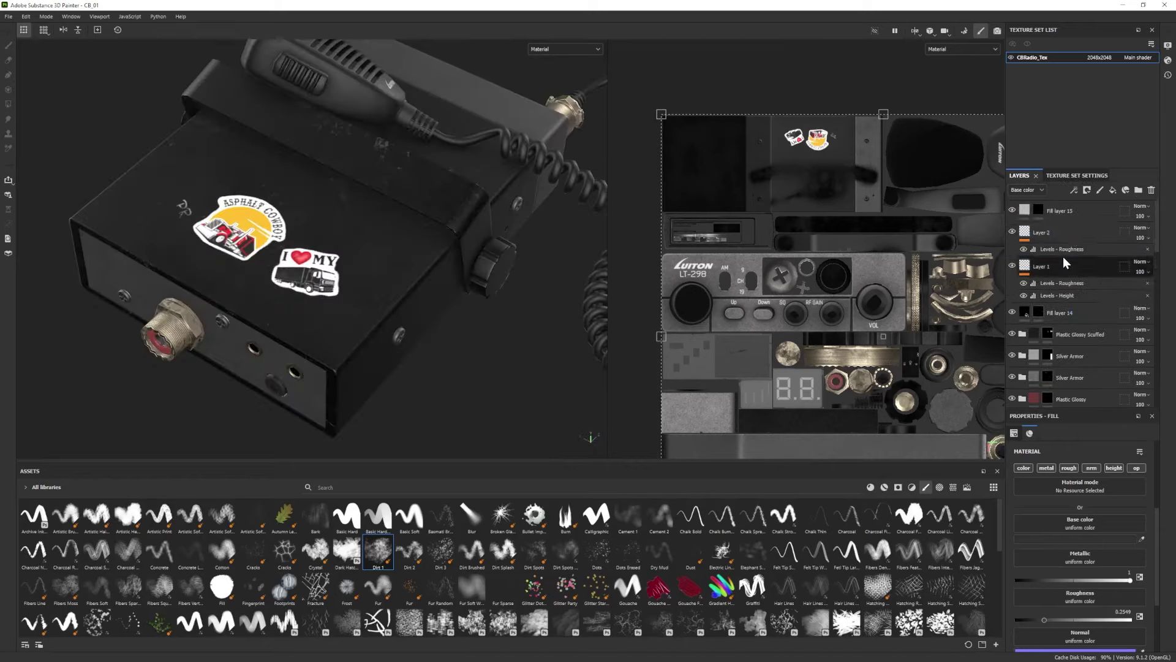
pyautogui.rightClick(1044, 233)
pyautogui.click(1097, 333)
pyautogui.moveTo(1145, 511); pyautogui.dragTo(1065, 511)
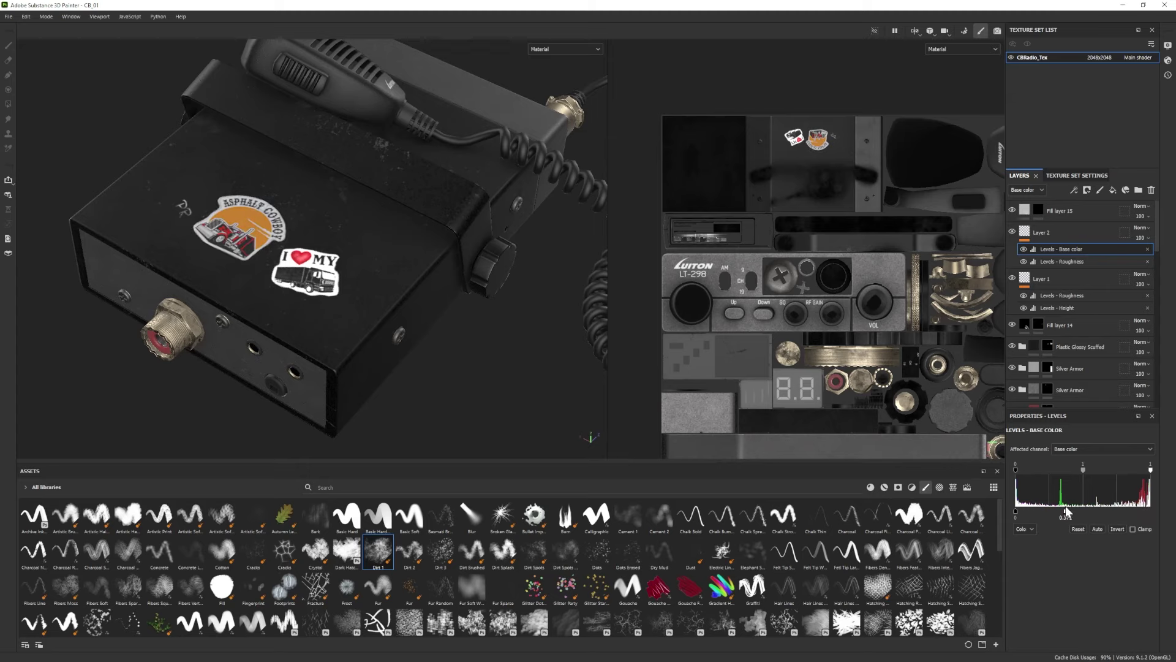
# Give the first sticker's layer a Base color Levels effect and set its maximum output to 0.446.
pyautogui.rightClick(1064, 276)
pyautogui.click(1093, 396)
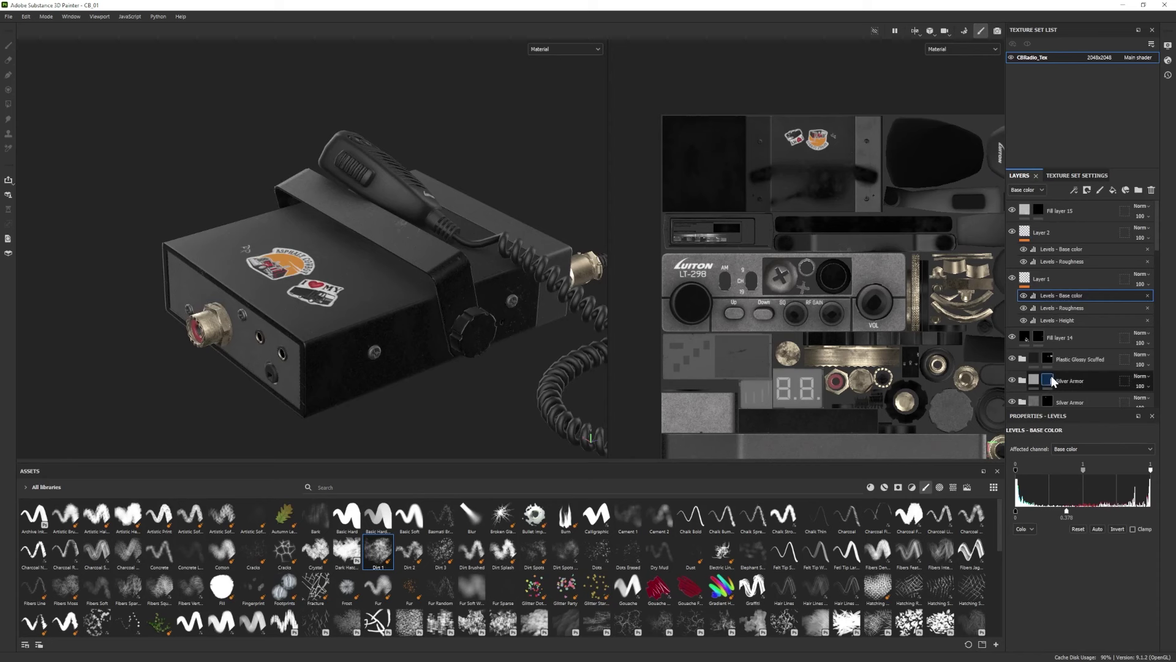
pyautogui.click(1061, 295)
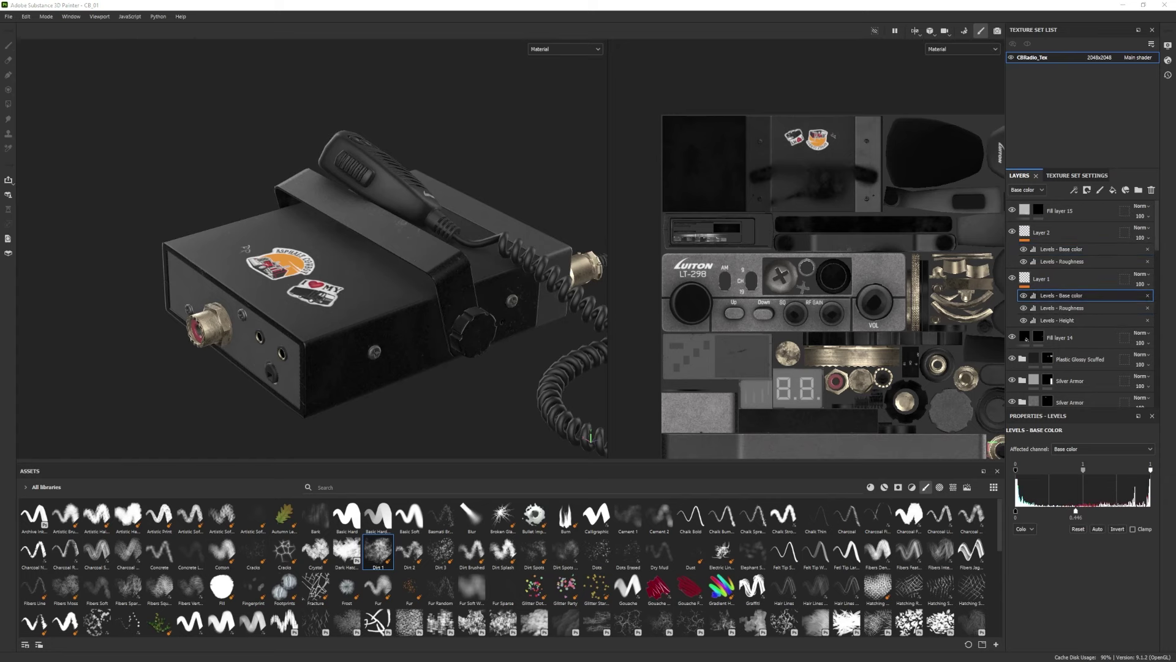
# Bring the radio's rear panel into view and add a new paint layer above Layer 2.
pyautogui.keyDown('alt'); pyautogui.moveTo(306, 410); pyautogui.dragTo(380, 349); pyautogui.keyUp('alt')
pyautogui.scroll(-2, 888, 361)
pyautogui.keyDown('alt'); pyautogui.moveTo(888, 361); pyautogui.dragTo(853, 245, button='middle'); pyautogui.keyUp('alt')
pyautogui.scroll(4, 796, 368)
pyautogui.keyDown('alt'); pyautogui.moveTo(784, 398); pyautogui.dragTo(856, 372, button='middle'); pyautogui.keyUp('alt')
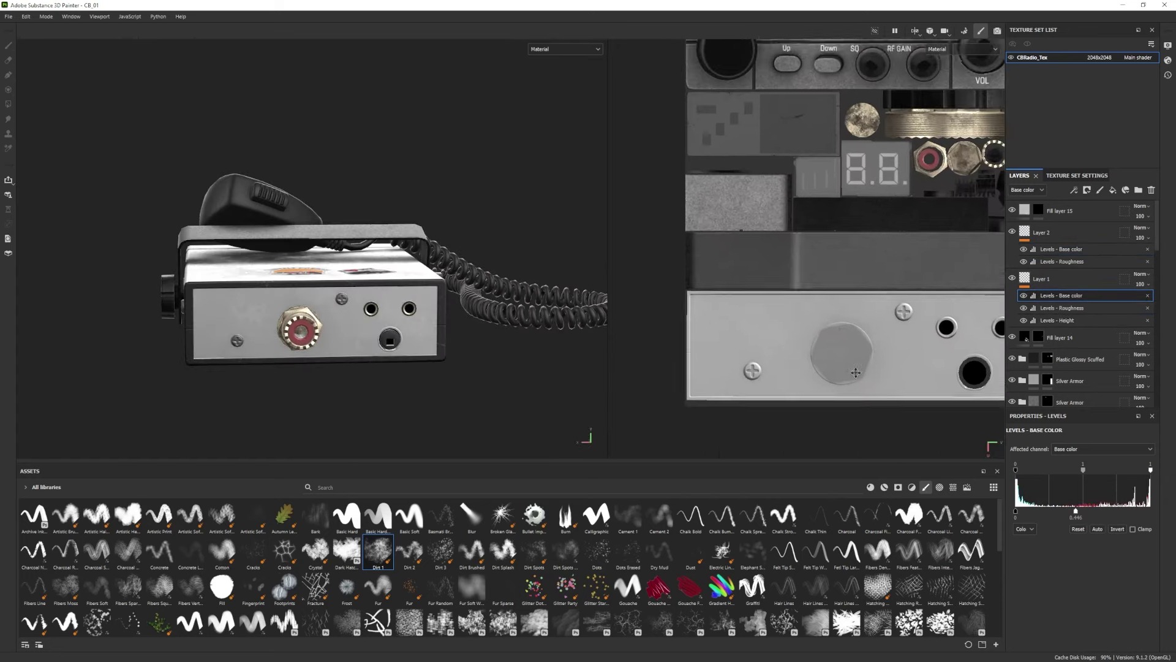
pyautogui.scroll(-2, 856, 372)
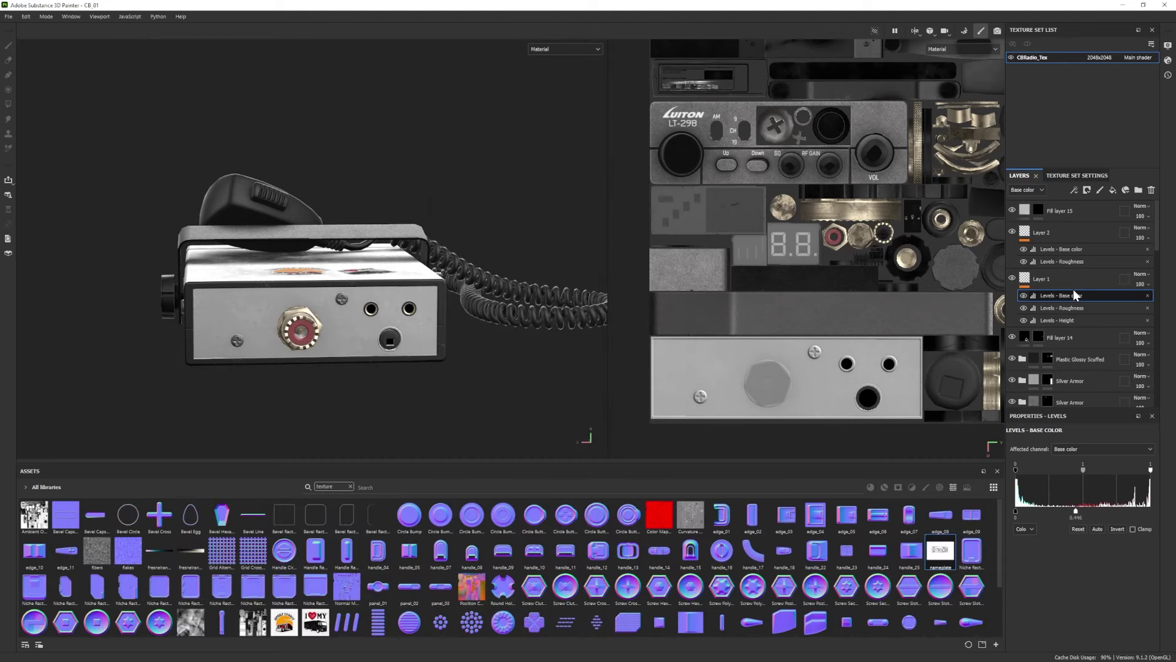
pyautogui.click(1080, 233)
pyautogui.click(1101, 191)
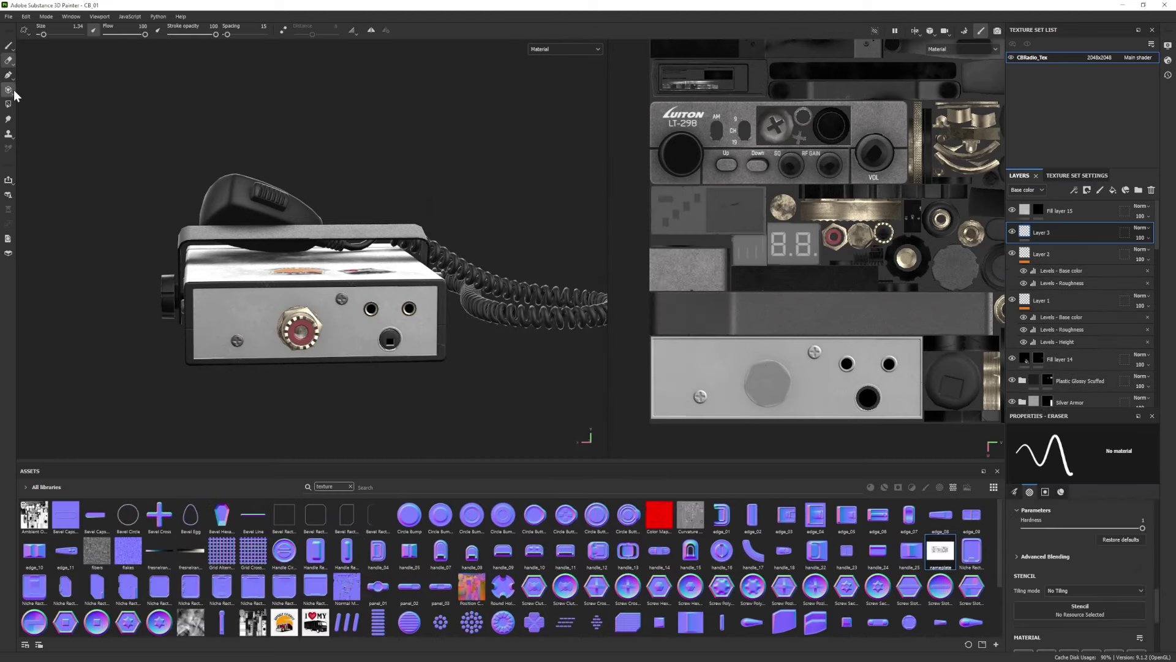
# Set the Projection tool's Base color to the nameplate texture and align it with the upper-left corner of the rear panel.
pyautogui.click(8, 90)
pyautogui.scroll(-2, 1078, 582)
pyautogui.moveTo(940, 551); pyautogui.dragTo(1078, 591)
pyautogui.keyDown('alt'); pyautogui.moveTo(772, 426); pyautogui.dragTo(842, 263, button='middle'); pyautogui.keyUp('alt')
pyautogui.keyDown('alt'); pyautogui.moveTo(843, 263); pyautogui.dragTo(843, 280, button='right'); pyautogui.keyUp('alt')
pyautogui.scroll(3, 842, 279)
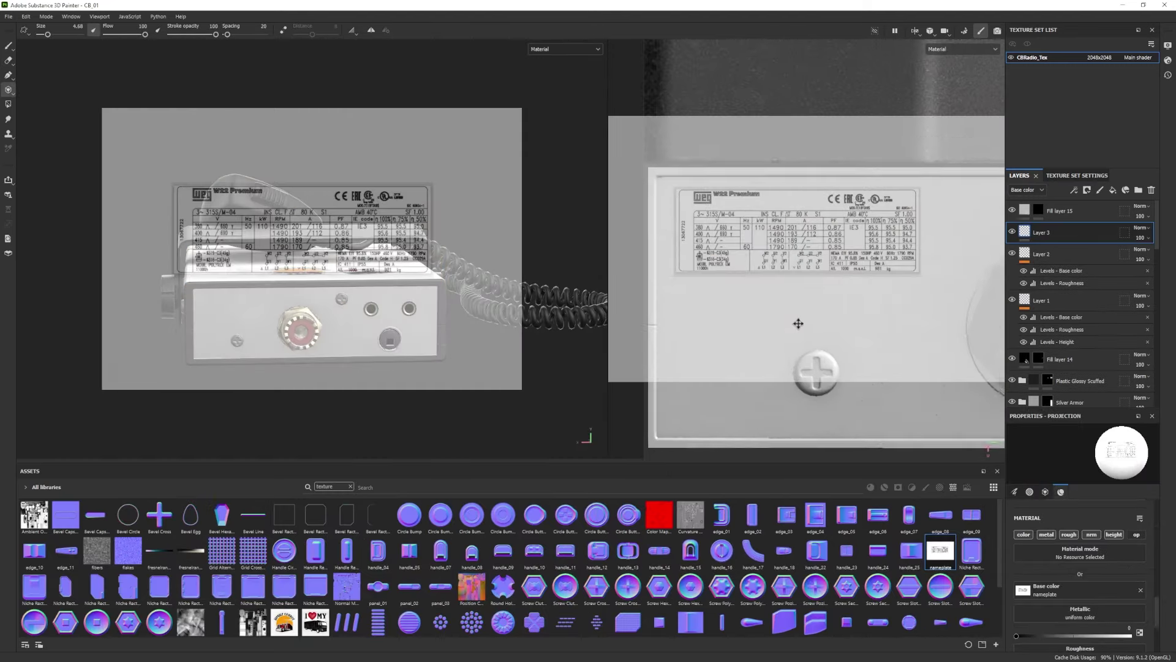
# Project the whole nameplate onto the rear panel with the Basic Hard brush, using straight strokes around its edges.
pyautogui.click(351, 486)
pyautogui.click(684, 198)
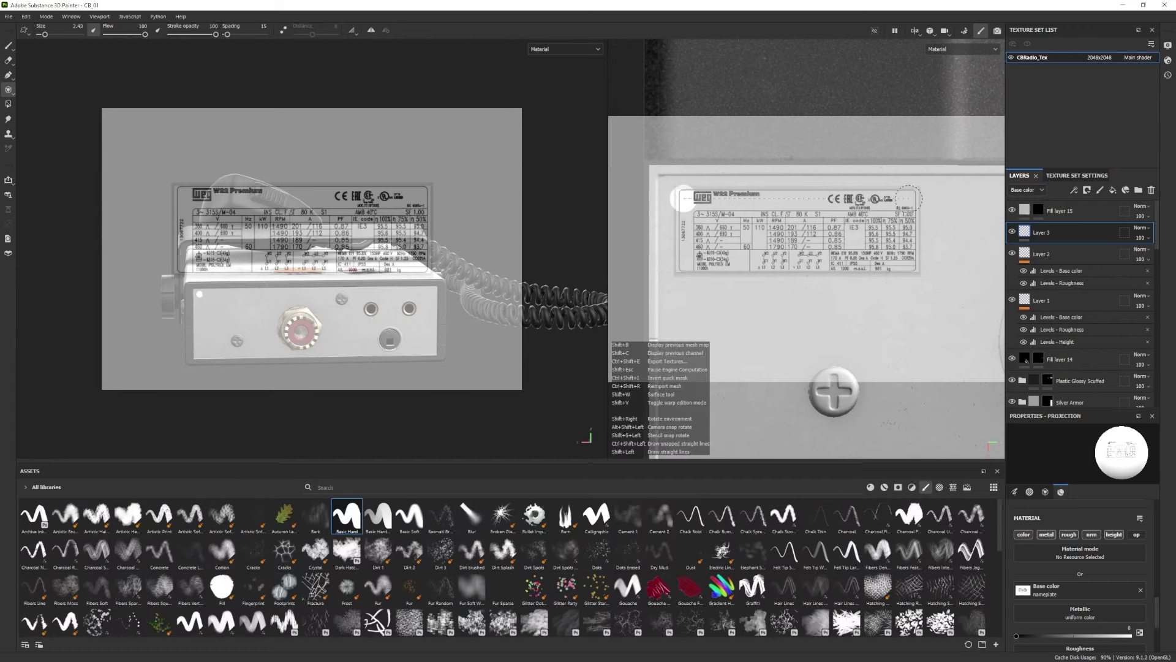
pyautogui.keyDown('shift'); pyautogui.click(909, 198); pyautogui.keyUp('shift')
pyautogui.keyDown('shift'); pyautogui.click(910, 263); pyautogui.keyUp('shift')
pyautogui.moveTo(686, 269); pyautogui.dragTo(669, 193)
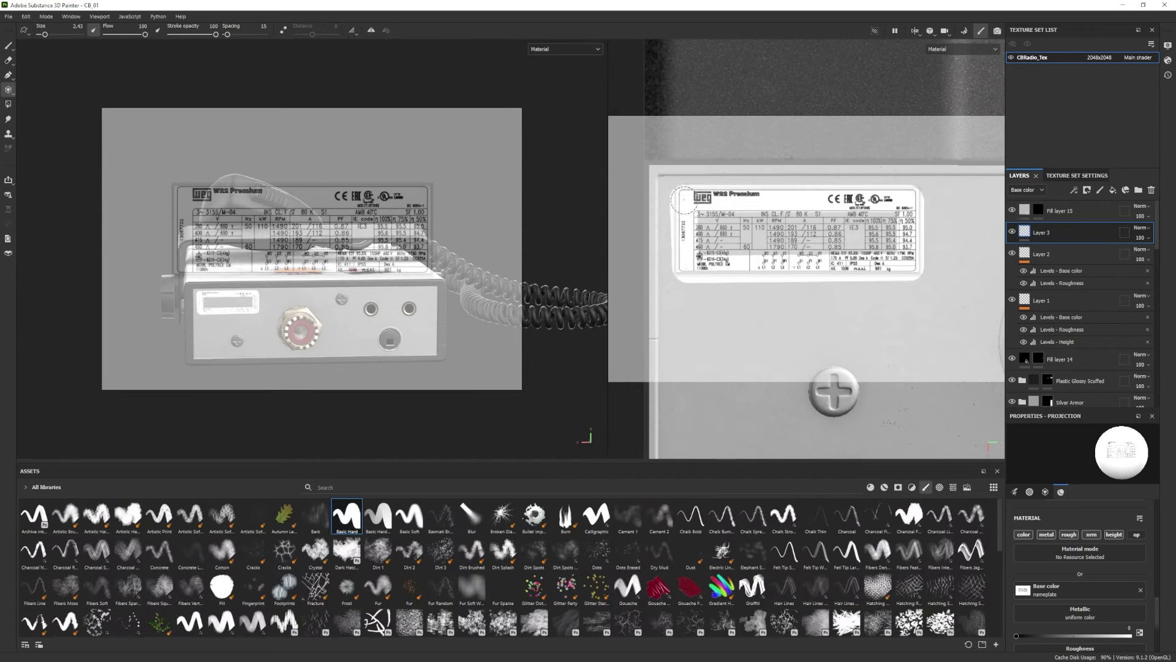
# Erase the excess white border around the nameplate so it has a thin, straight-edged margin.
pyautogui.press('e')
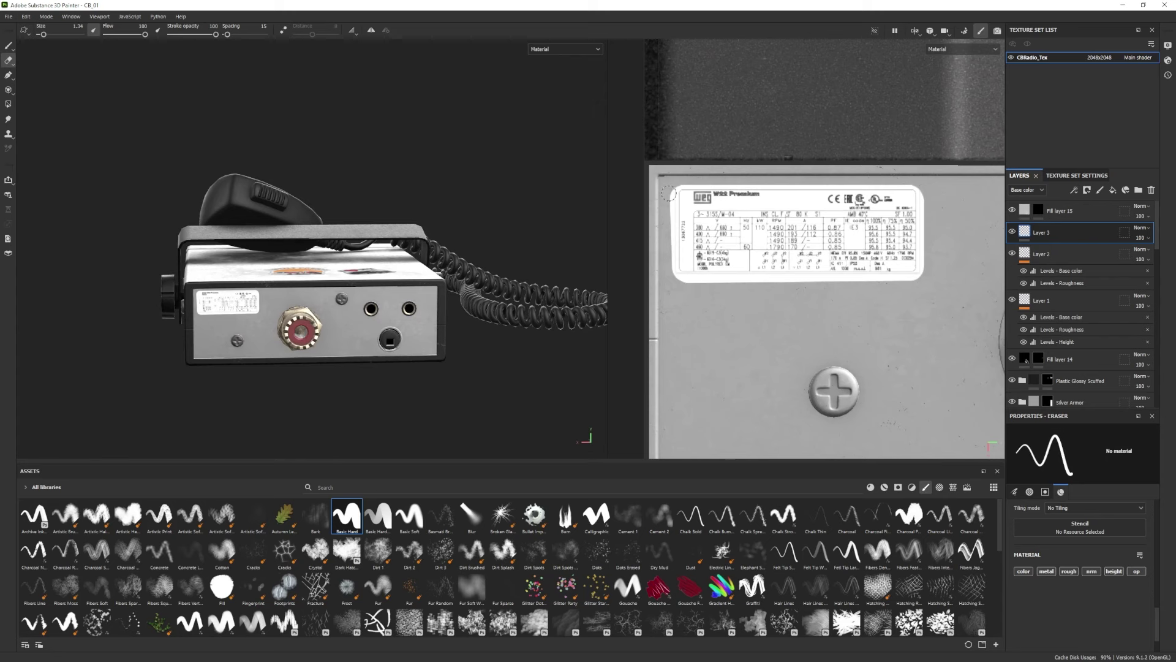
pyautogui.moveTo(669, 193)
pyautogui.mouseDown()
pyautogui.moveTo(676, 281)
pyautogui.moveTo(923, 280)
pyautogui.moveTo(936, 185)
pyautogui.mouseUp()
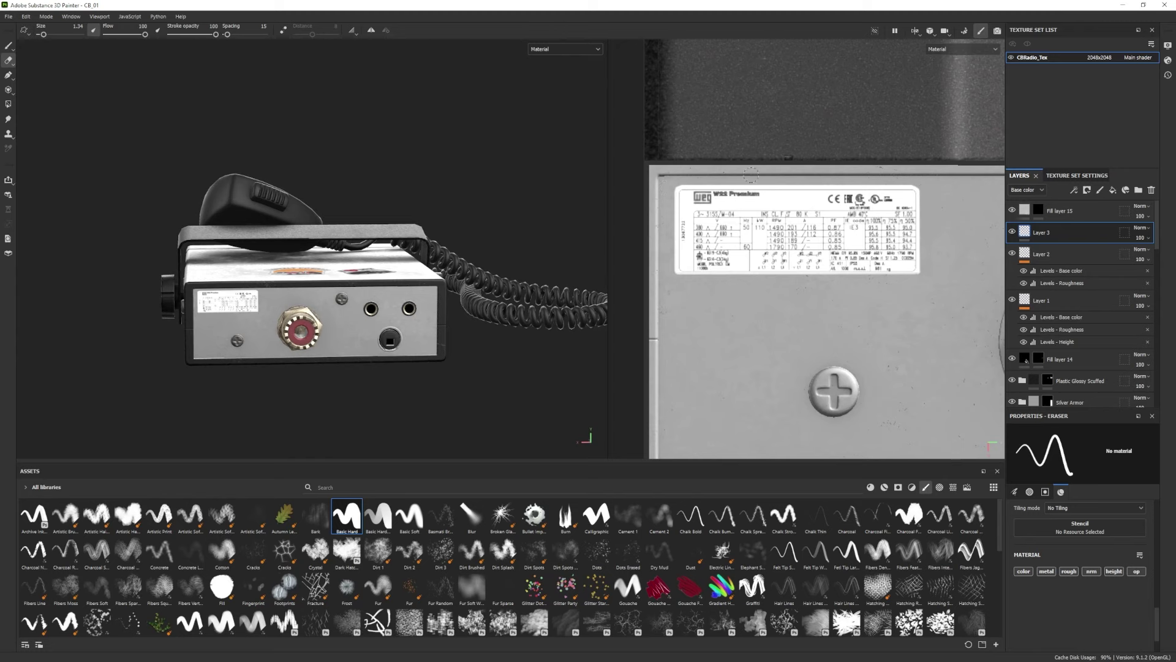
pyautogui.moveTo(687, 179); pyautogui.dragTo(678, 178)
pyautogui.keyDown('shift'); pyautogui.click(913, 178); pyautogui.keyUp('shift')
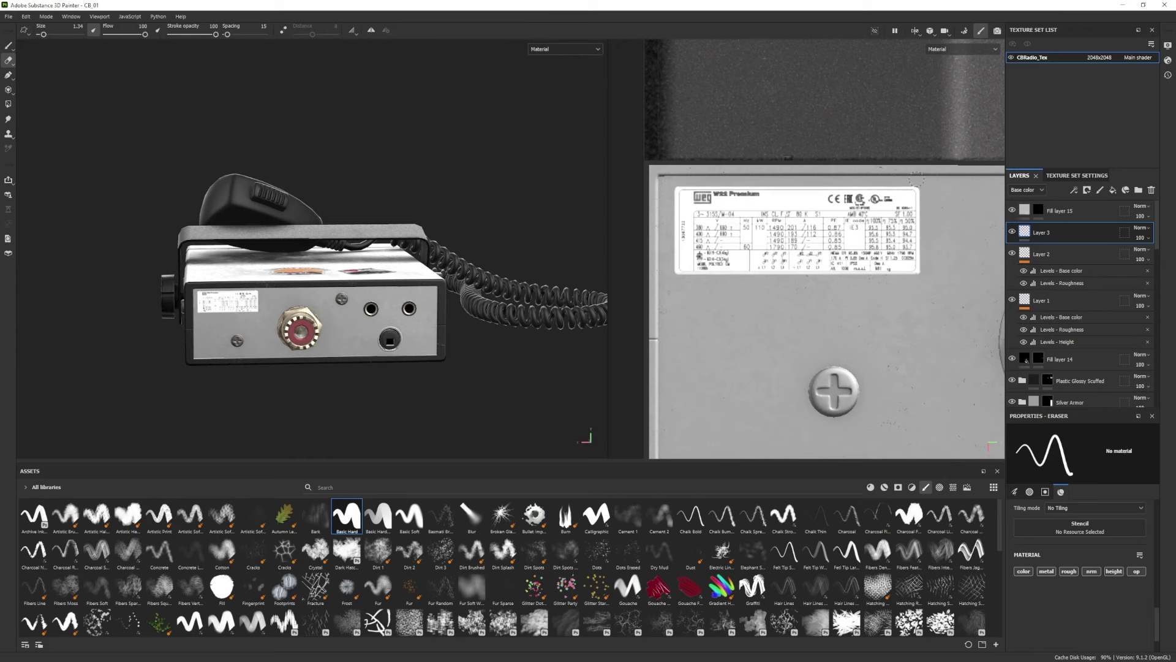
# Add Height, Roughness and Base color Levels effects to the nameplate's Layer 3, lowering the Base color maximum output to 0.663.
pyautogui.scroll(-5, 788, 338)
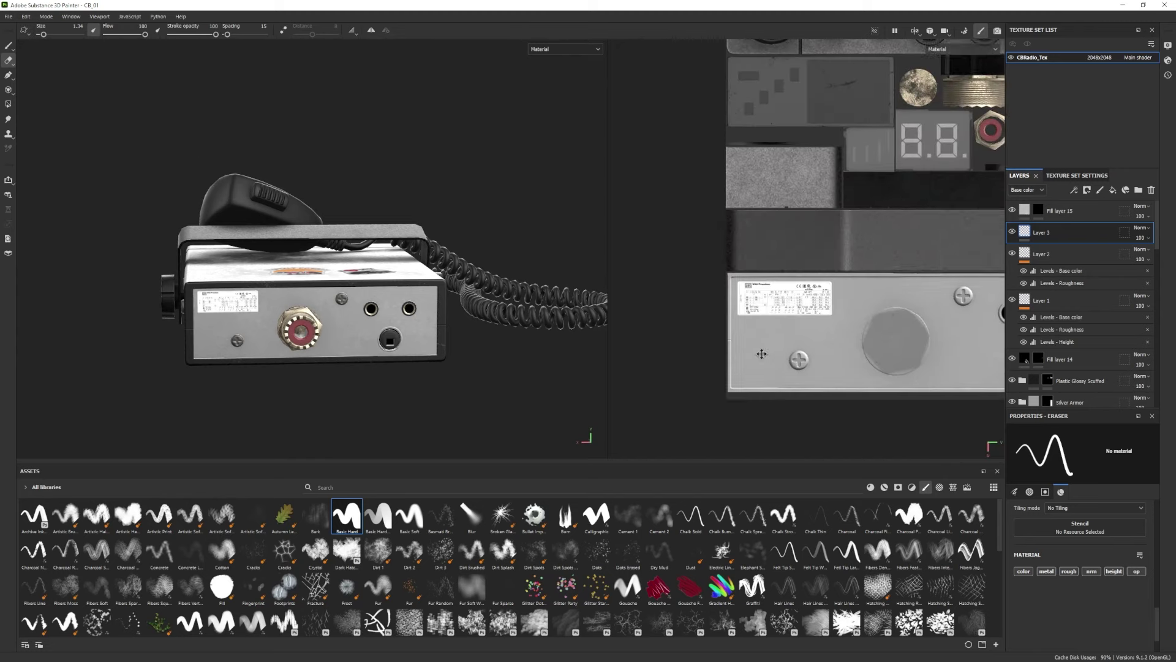
pyautogui.keyDown('alt'); pyautogui.moveTo(788, 338); pyautogui.dragTo(745, 346, button='middle'); pyautogui.keyUp('alt')
pyautogui.keyDown('alt'); pyautogui.moveTo(312, 315); pyautogui.dragTo(380, 364); pyautogui.keyUp('alt')
pyautogui.scroll(2, 380, 365)
pyautogui.rightClick(1045, 229)
pyautogui.click(1075, 600)
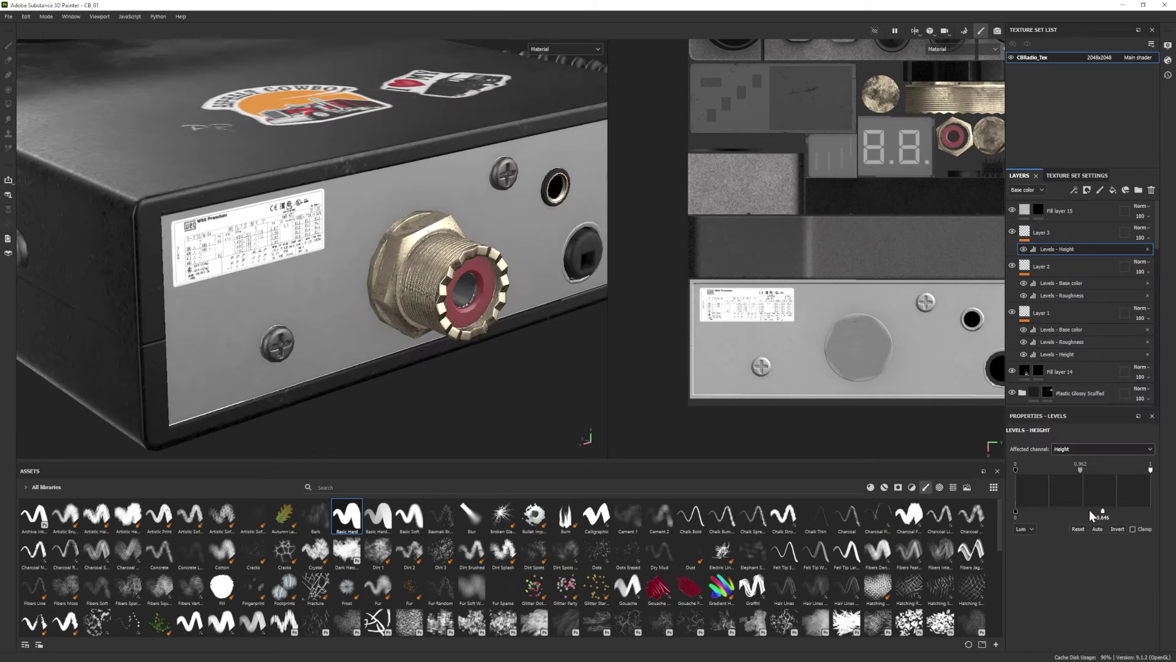
pyautogui.moveTo(1017, 510); pyautogui.dragTo(1020, 505)
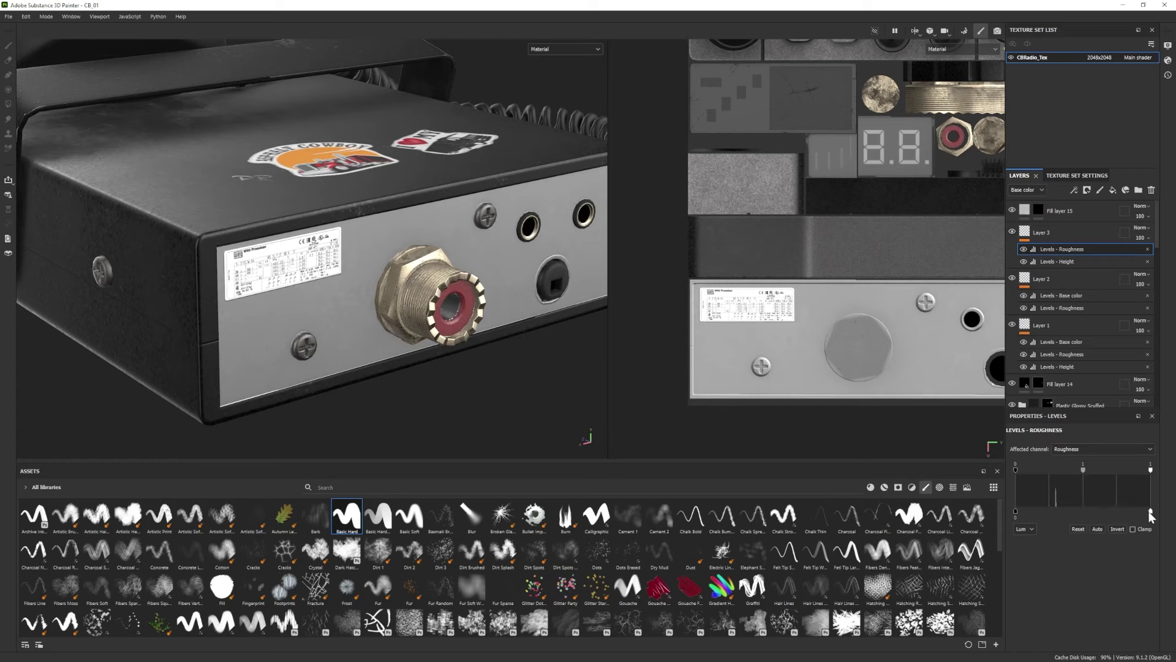
pyautogui.rightClick(1043, 232)
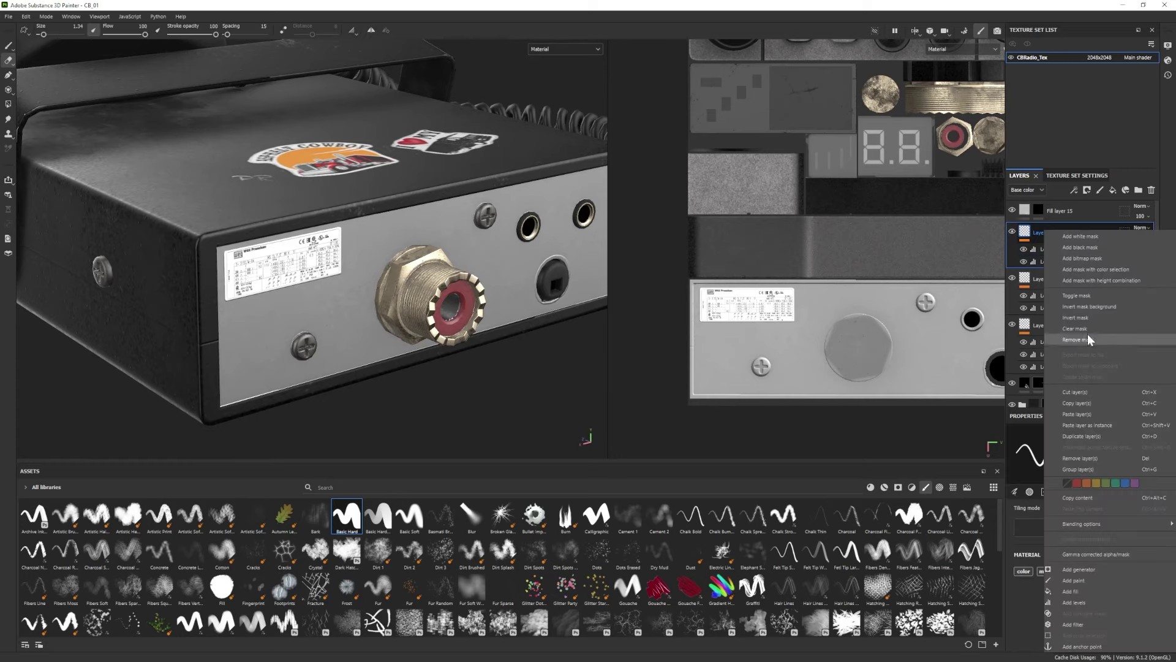
pyautogui.click(1084, 602)
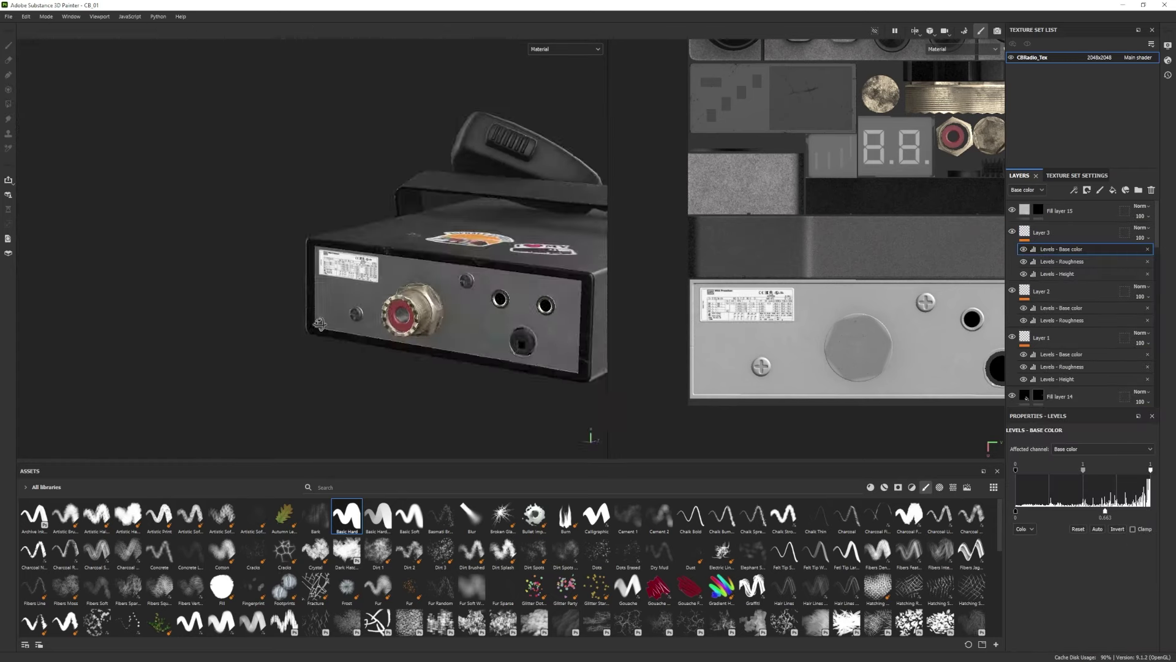
# Inspect the nameplate and stickers in an Iray render while rotating the environment lighting and orbiting around the radio.
pyautogui.click(997, 30)
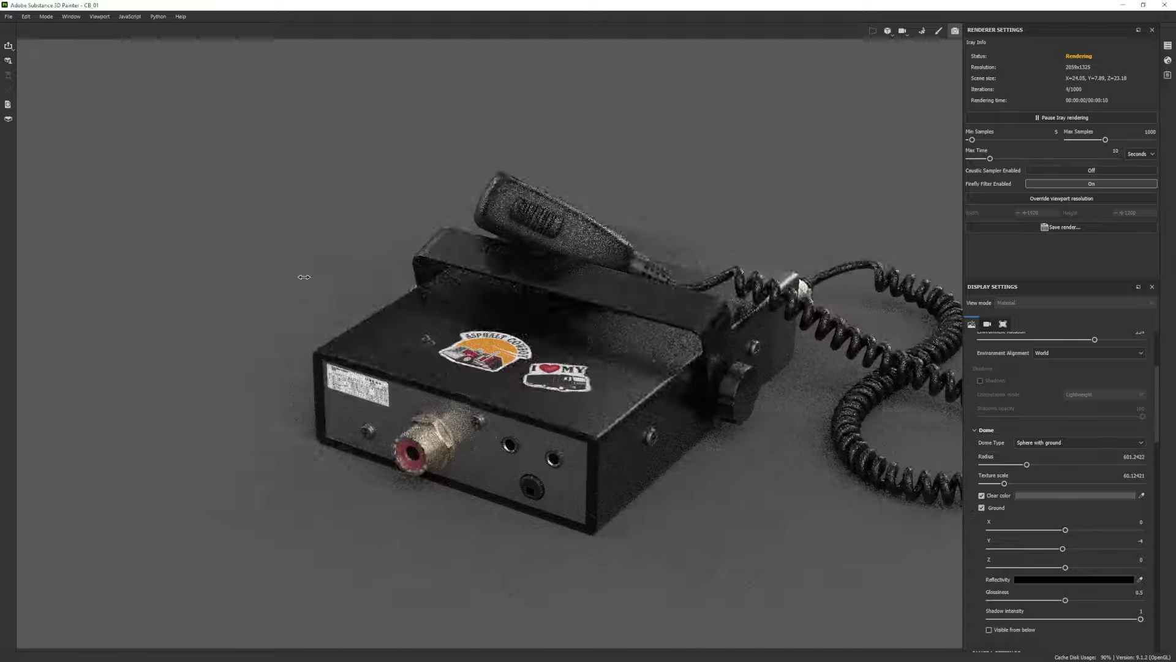
pyautogui.keyDown('shift'); pyautogui.moveTo(304, 277); pyautogui.dragTo(321, 278, button='right'); pyautogui.keyUp('shift')
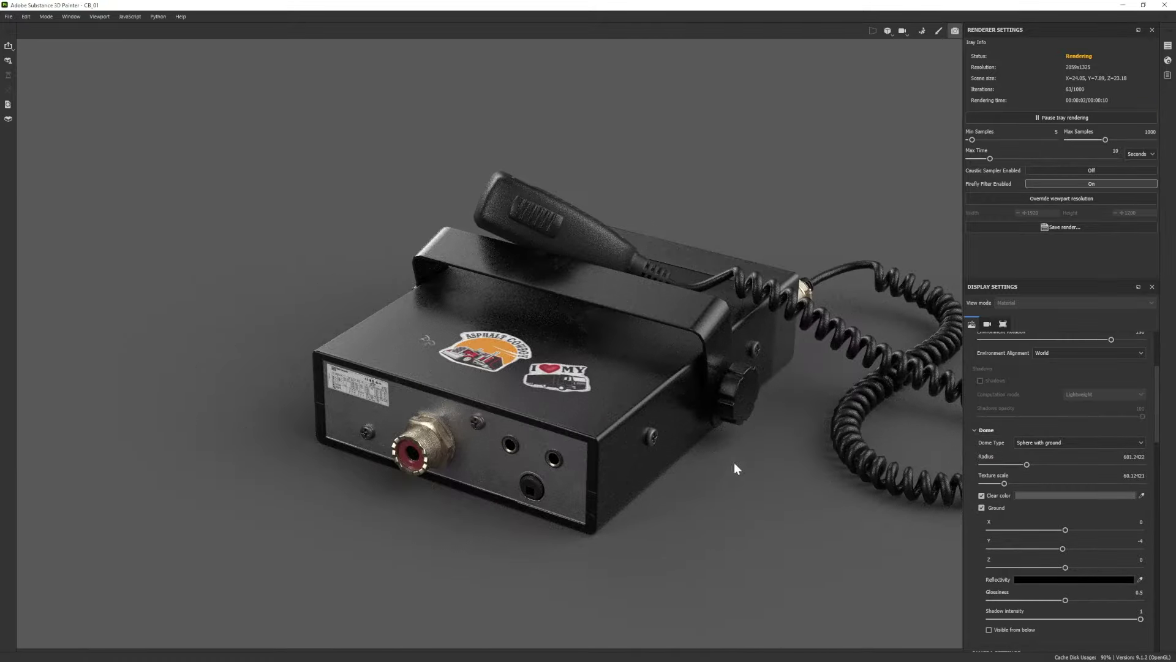
pyautogui.keyDown('alt'); pyautogui.moveTo(734, 462); pyautogui.dragTo(642, 461); pyautogui.keyUp('alt')
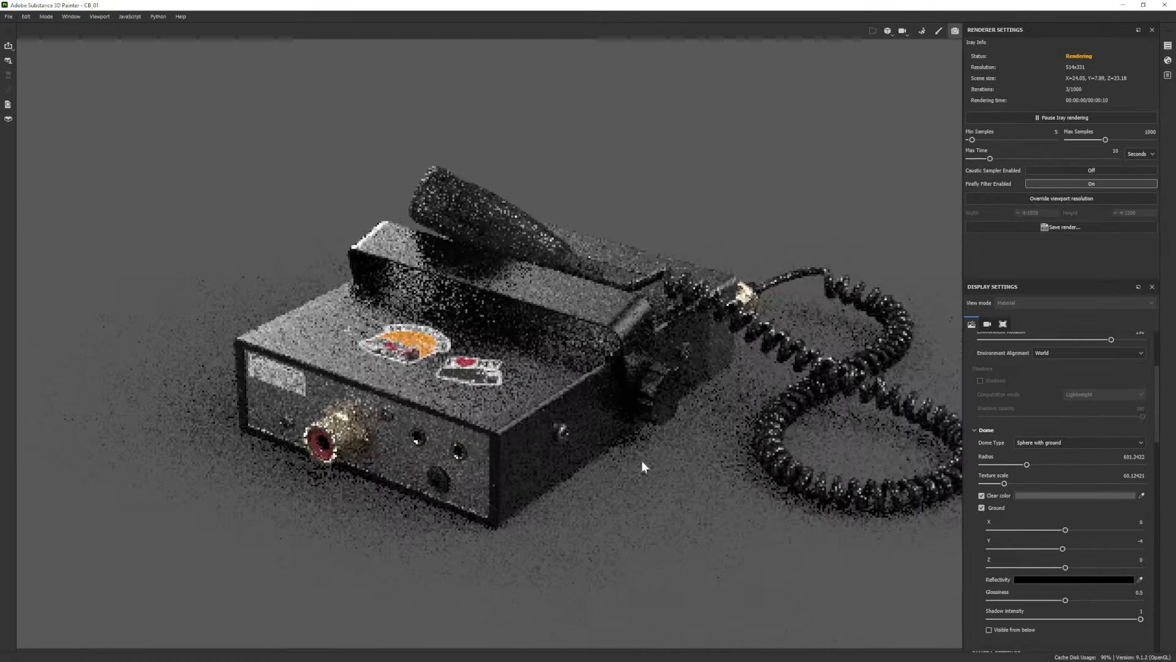
pyautogui.keyDown('alt'); pyautogui.moveTo(738, 422); pyautogui.dragTo(594, 454); pyautogui.keyUp('alt')
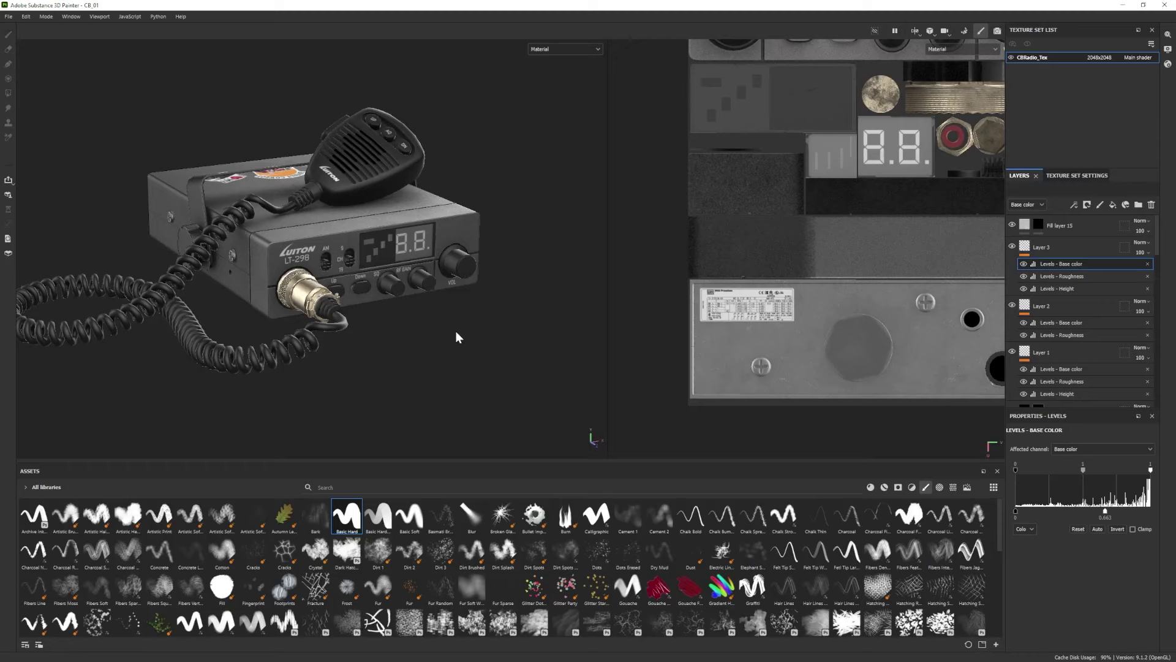
# Open the Base color of the Base layer in the lower open Plastic Used Soft folder and examine the casing in Iray.
pyautogui.scroll(-8, 1079, 364)
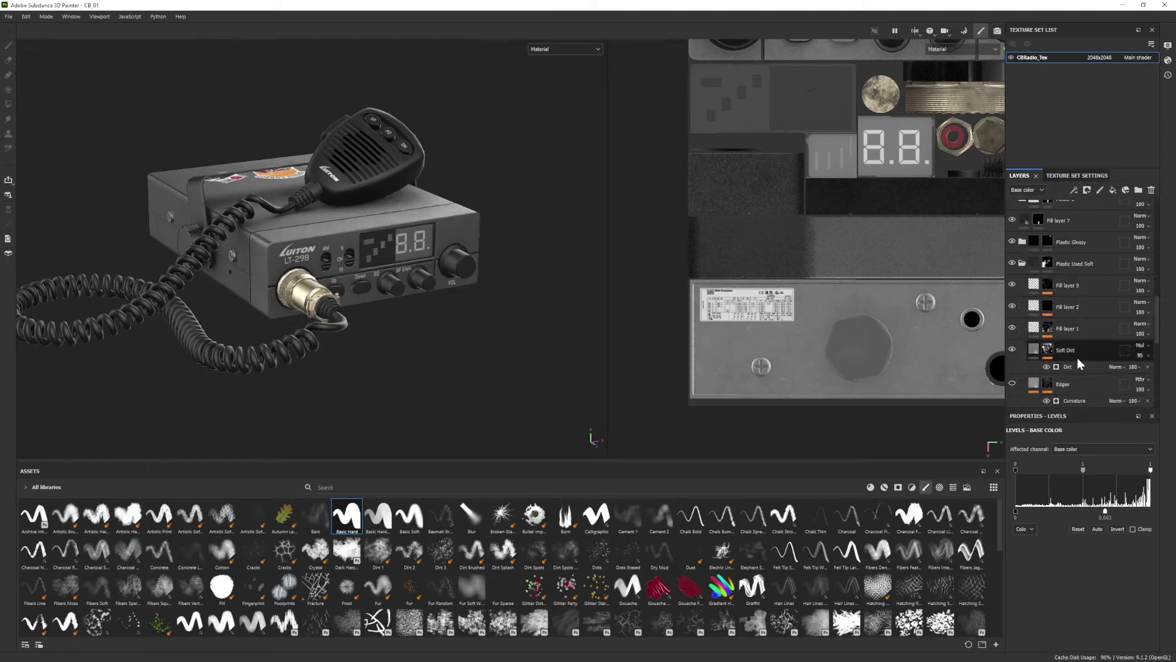
pyautogui.scroll(-5, 1079, 364)
pyautogui.click(1064, 392)
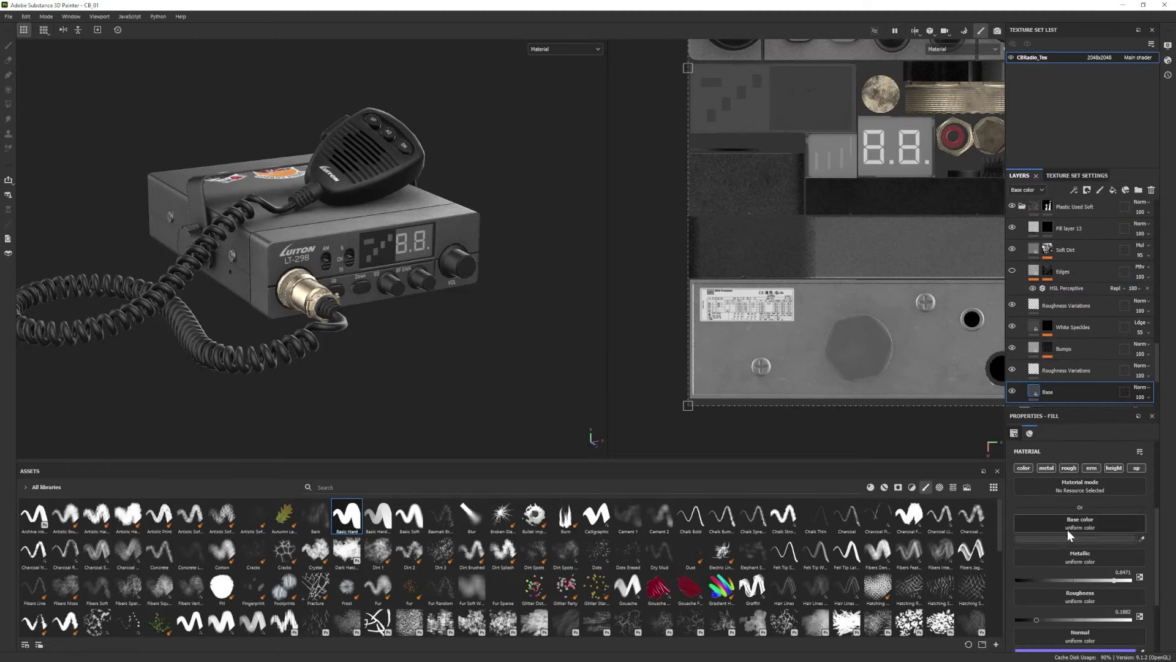
pyautogui.click(1070, 536)
pyautogui.press('F10')
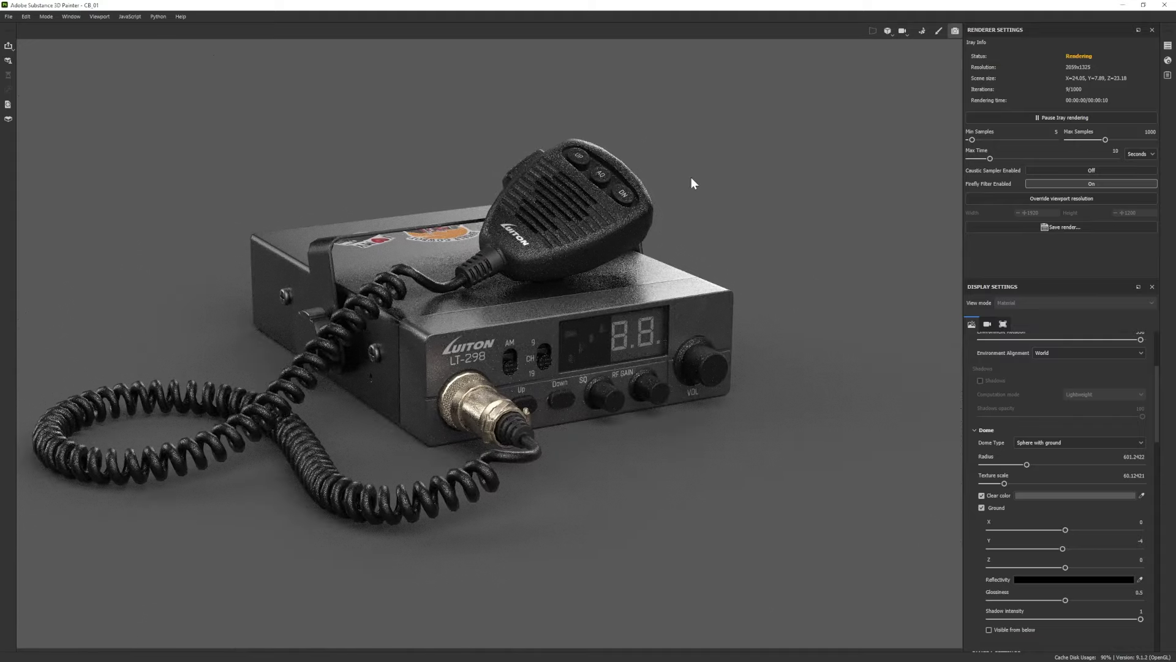
pyautogui.click(938, 32)
pyautogui.press('F10')
pyautogui.keyDown('alt'); pyautogui.moveTo(781, 418); pyautogui.dragTo(787, 467); pyautogui.keyUp('alt')
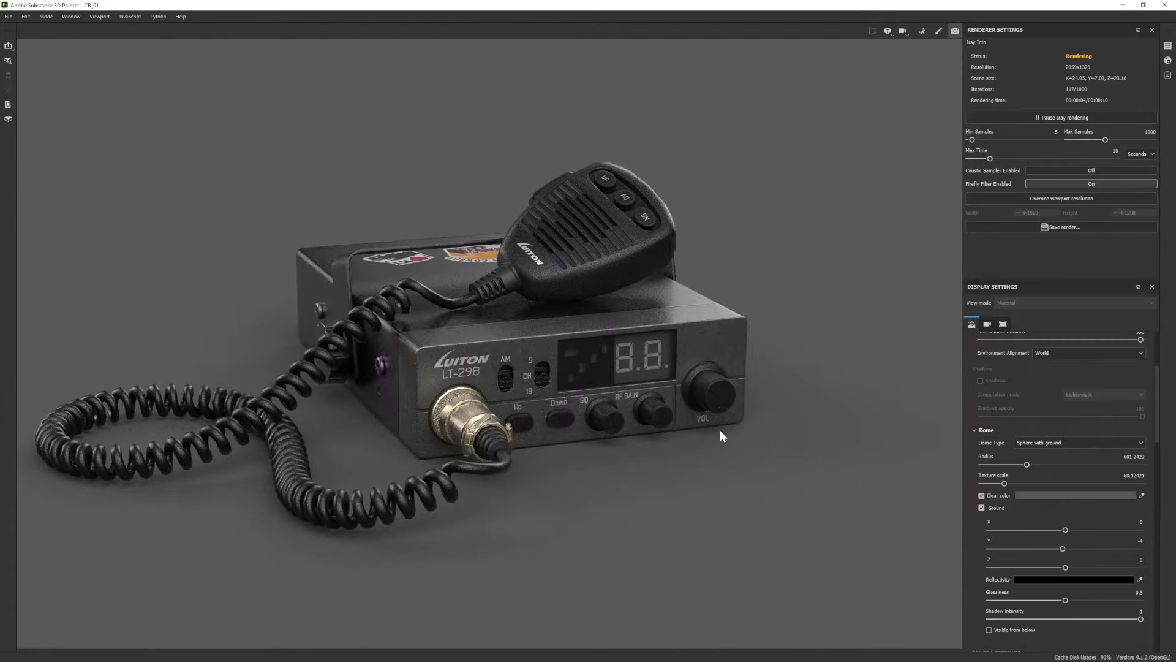
# Set the Iray dome's clear color to #737373 and view the radio from the other front corner.
pyautogui.keyDown('alt'); pyautogui.moveTo(719, 429); pyautogui.dragTo(656, 460, button='right'); pyautogui.keyUp('alt')
pyautogui.click(1058, 497)
pyautogui.click(918, 551)
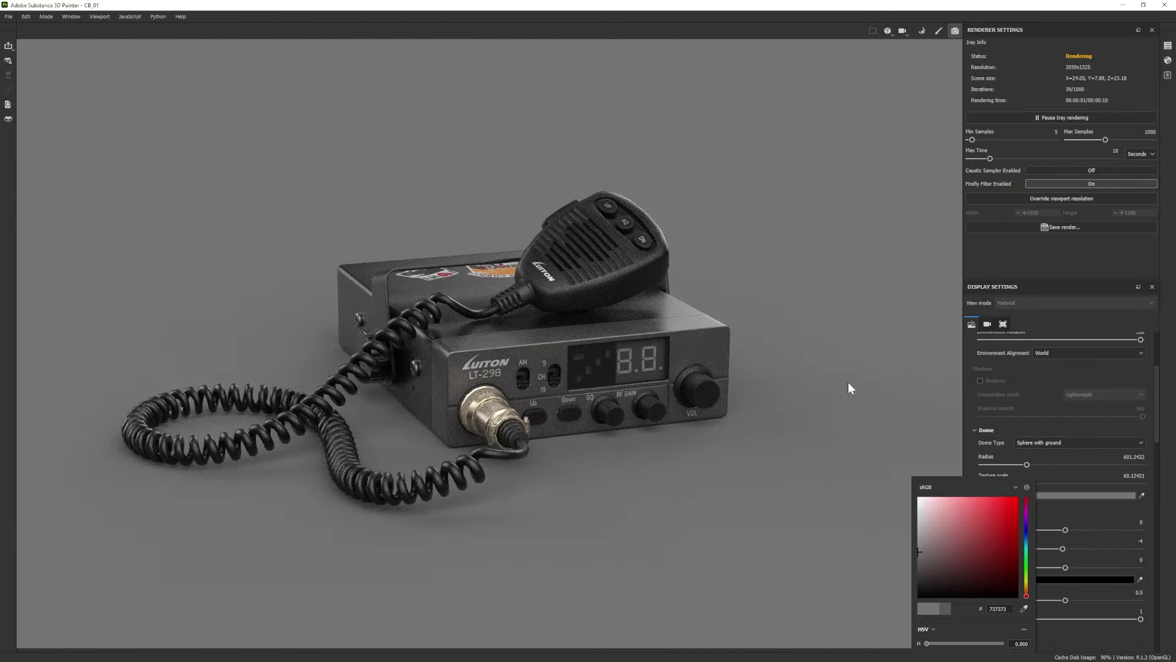
pyautogui.keyDown('alt'); pyautogui.moveTo(784, 286); pyautogui.dragTo(649, 264); pyautogui.keyUp('alt')
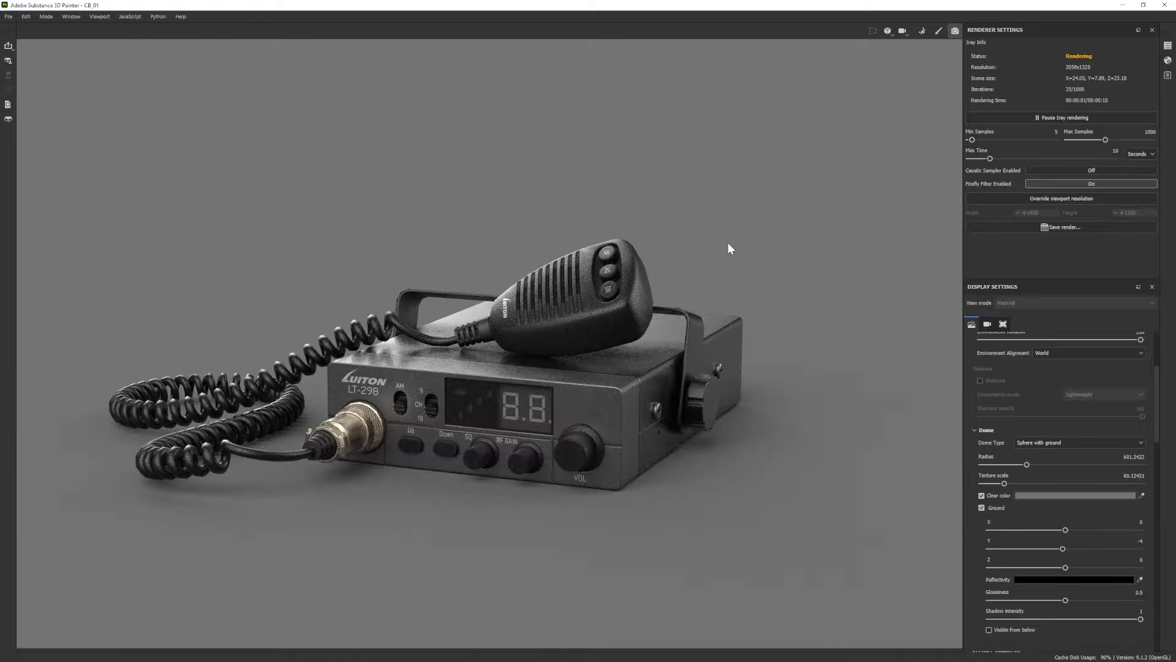
# Return to painting mode and collapse the two expanded Plastic Used Soft folders in the layer stack.
pyautogui.click(937, 31)
pyautogui.scroll(-8, 1022, 322)
pyautogui.click(1021, 318)
pyautogui.scroll(4, 1023, 306)
pyautogui.click(1021, 238)
pyautogui.scroll(1, 1024, 302)
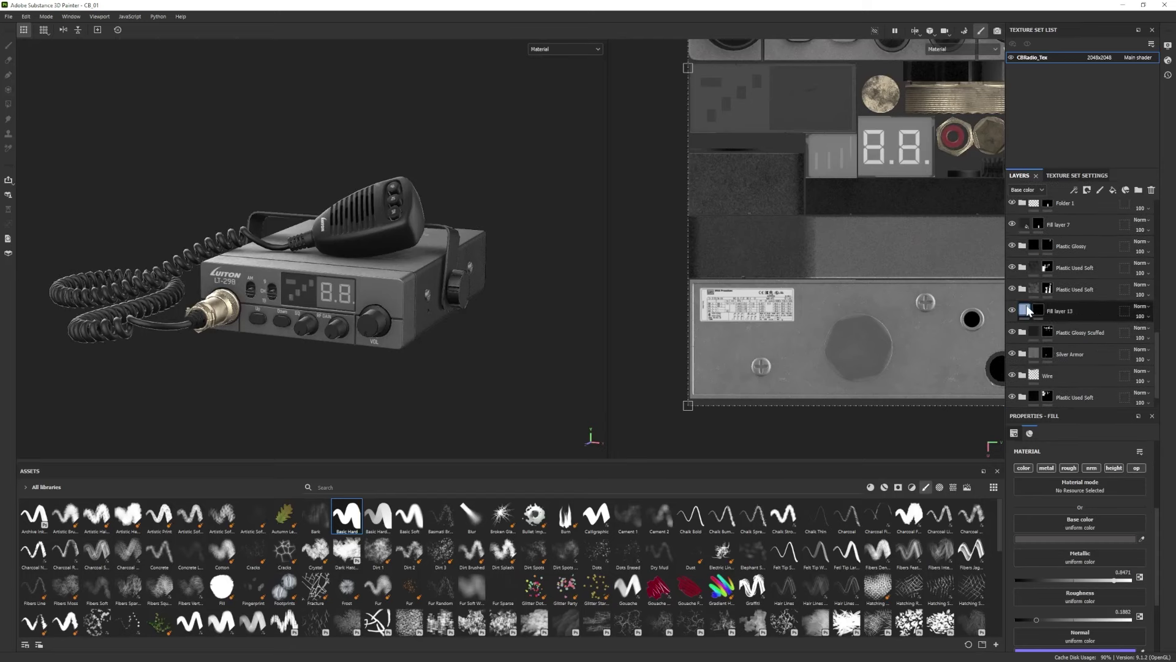
# Toggle the visibility of Folder 1, Copper Red Bleached and the layers below them to identify which parts they cover.
pyautogui.scroll(-1, 1022, 349)
pyautogui.scroll(4, 1043, 365)
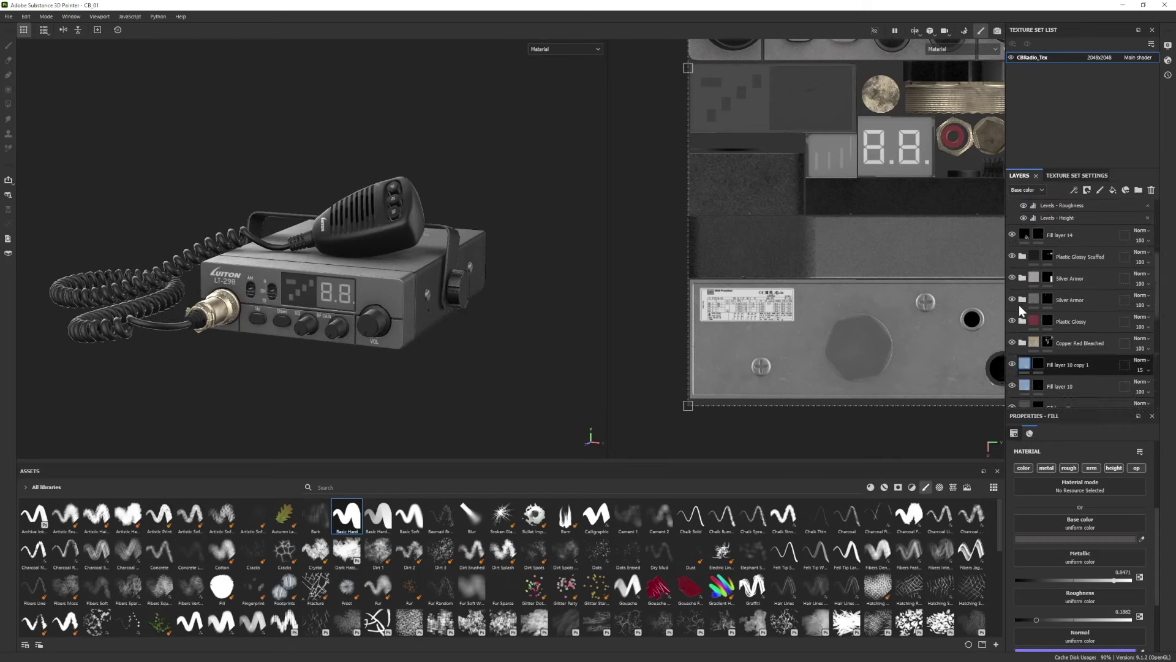
pyautogui.click(1014, 285)
pyautogui.click(1013, 285)
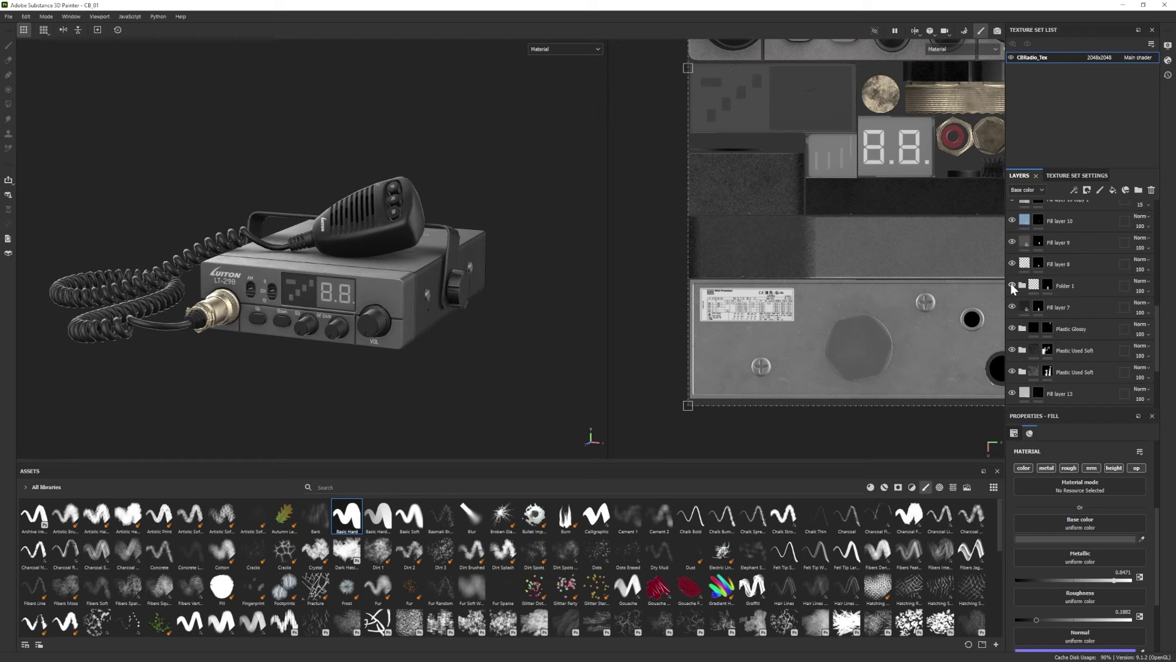
pyautogui.scroll(5, 1023, 263)
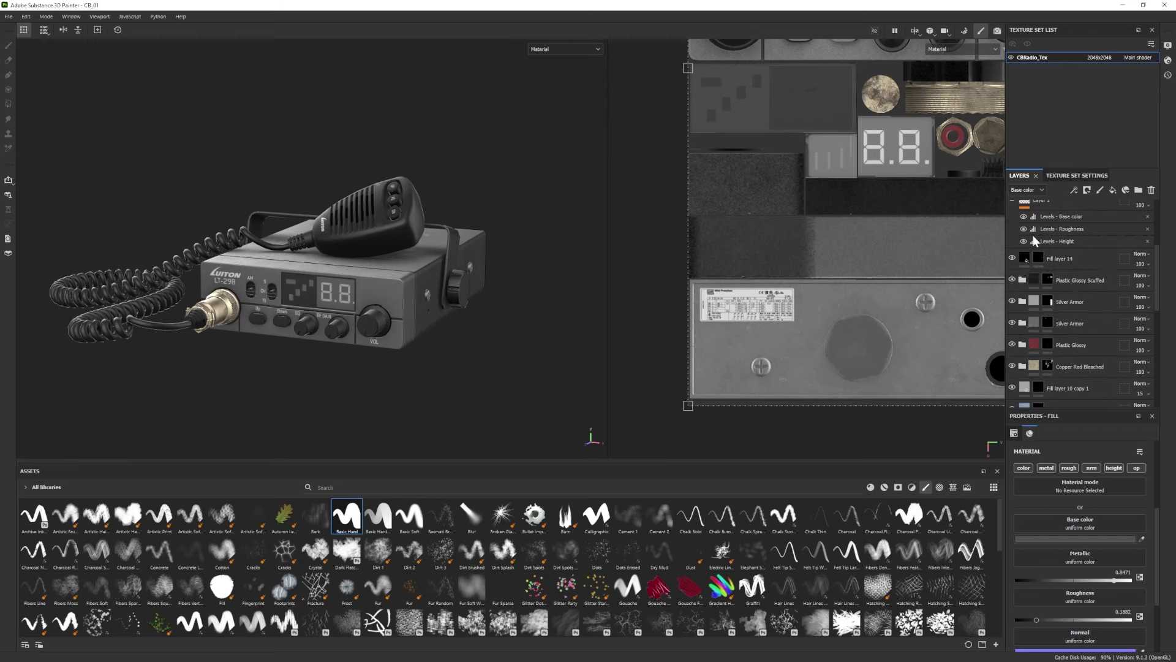
pyautogui.scroll(-5, 1032, 245)
pyautogui.click(1011, 256)
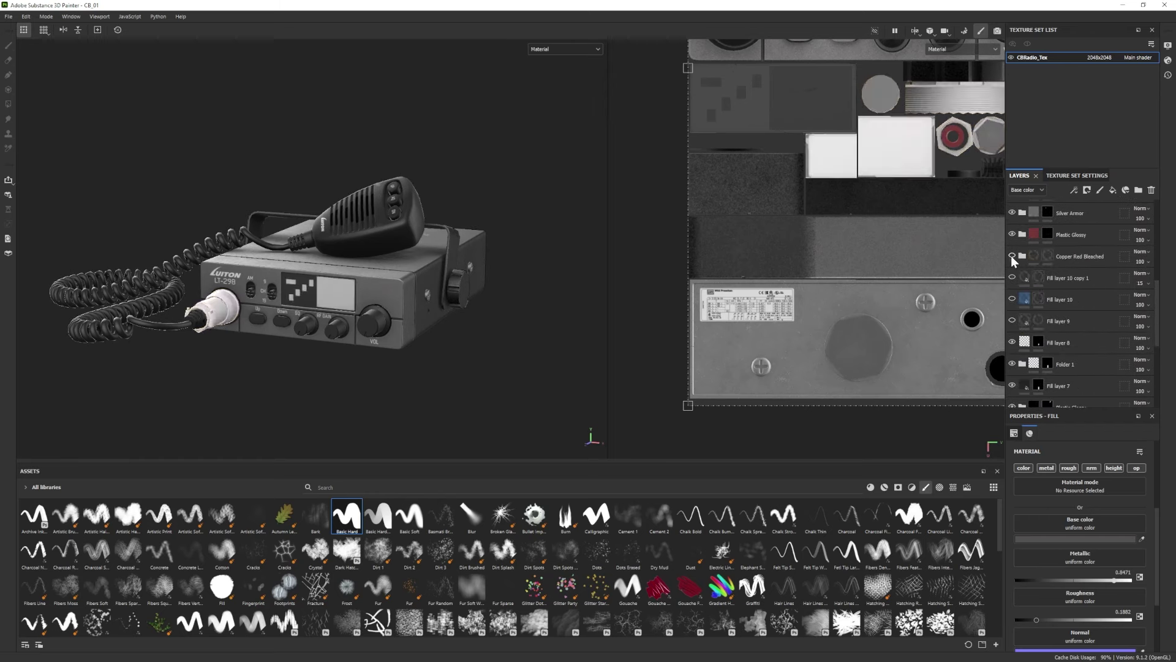
pyautogui.moveTo(1012, 256); pyautogui.dragTo(1012, 320)
pyautogui.click(1012, 256)
pyautogui.click(1012, 256)
pyautogui.scroll(-3, 1012, 294)
pyautogui.click(1012, 339)
pyautogui.click(1012, 339)
pyautogui.scroll(-2, 1011, 342)
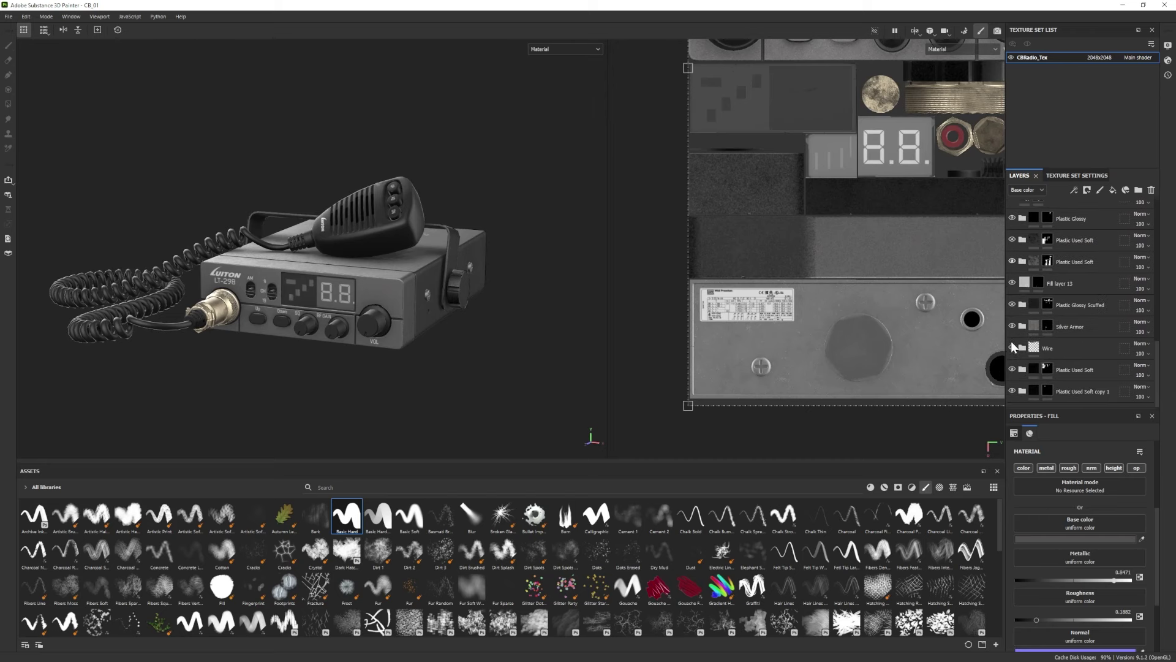
pyautogui.moveTo(1009, 266); pyautogui.dragTo(1012, 238)
pyautogui.moveTo(1011, 238); pyautogui.dragTo(1011, 324)
# Toggle the visibility of Plastic Glossy Scuffed, the red Plastic Glossy, Fill layer 9 and Fill layer 8 to identify the parts they cover.
pyautogui.scroll(8, 1017, 294)
pyautogui.scroll(-2, 1025, 269)
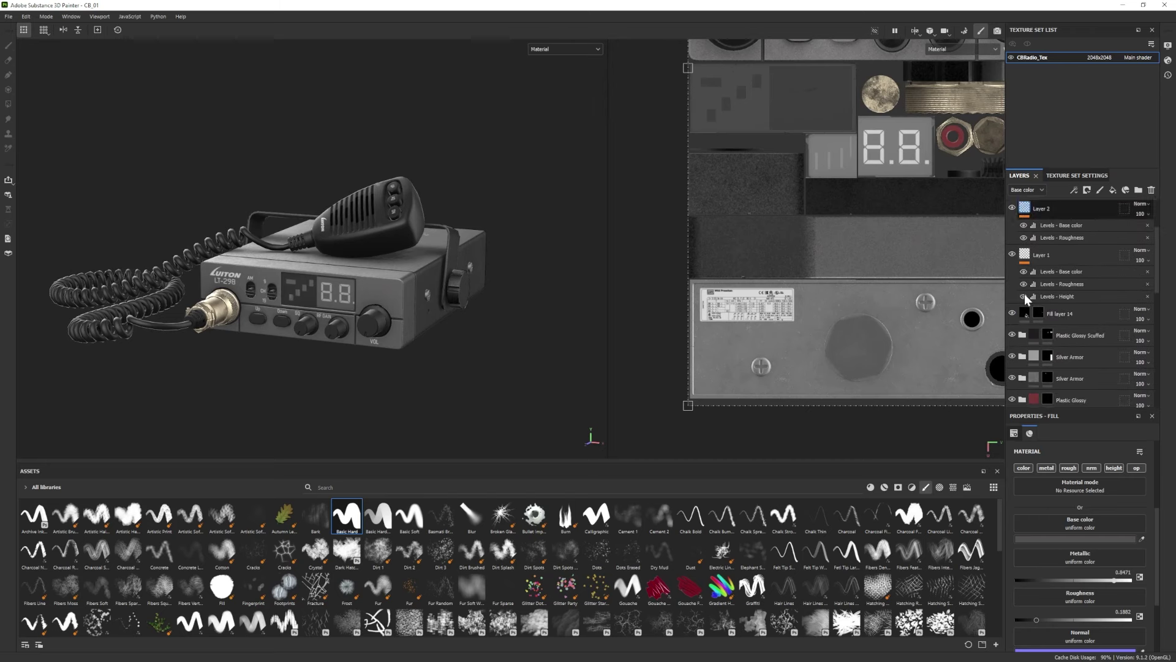
pyautogui.click(1012, 335)
pyautogui.click(1013, 335)
pyautogui.scroll(-3, 1012, 343)
pyautogui.click(1012, 289)
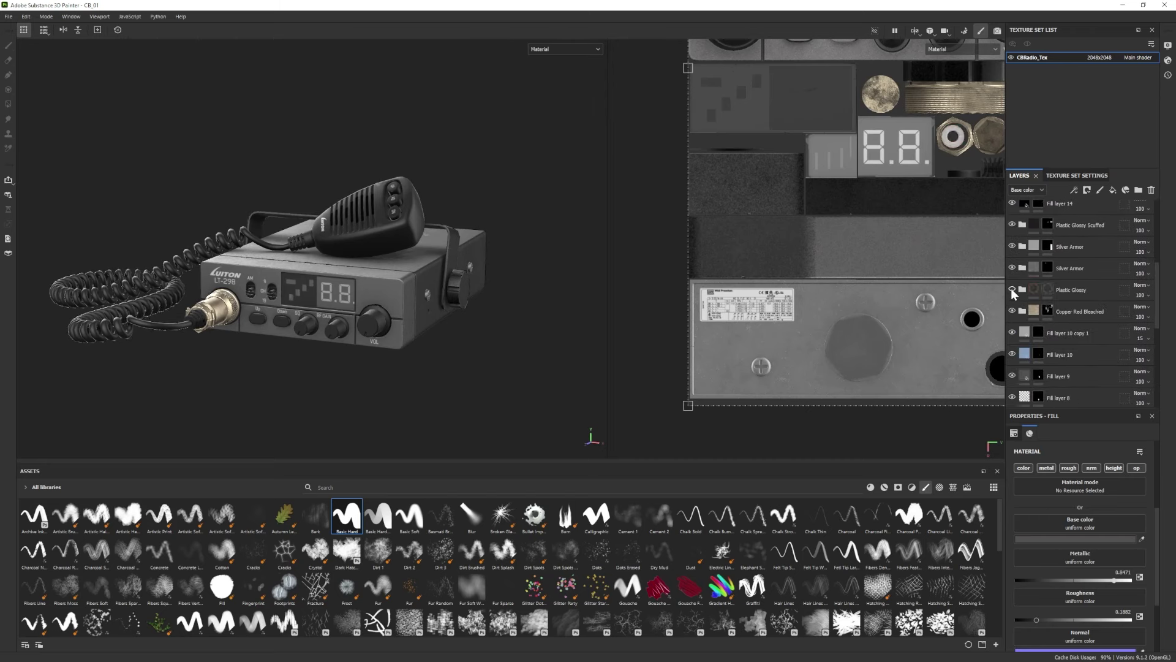
pyautogui.click(1011, 288)
pyautogui.click(1012, 375)
pyautogui.click(1012, 374)
pyautogui.click(1013, 394)
pyautogui.click(1013, 395)
# Toggle Fill layer 13, Wire, the lower Plastic Glossy Scuffed and the Plastic Used Soft folders to identify the parts they cover.
pyautogui.scroll(-3, 1014, 387)
pyautogui.scroll(-1, 1013, 373)
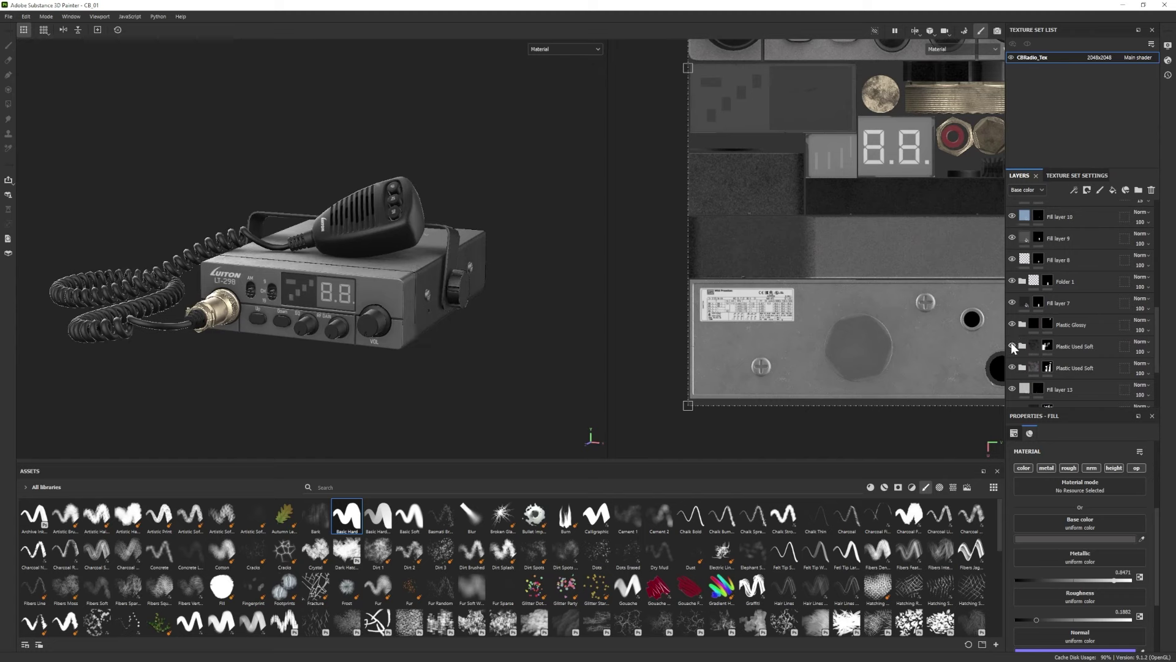
pyautogui.click(1012, 346)
pyautogui.click(1012, 345)
pyautogui.scroll(-4, 1014, 361)
pyautogui.click(1011, 282)
pyautogui.click(1011, 282)
pyautogui.doubleClick(1012, 304)
pyautogui.doubleClick(1011, 348)
pyautogui.click(1013, 368)
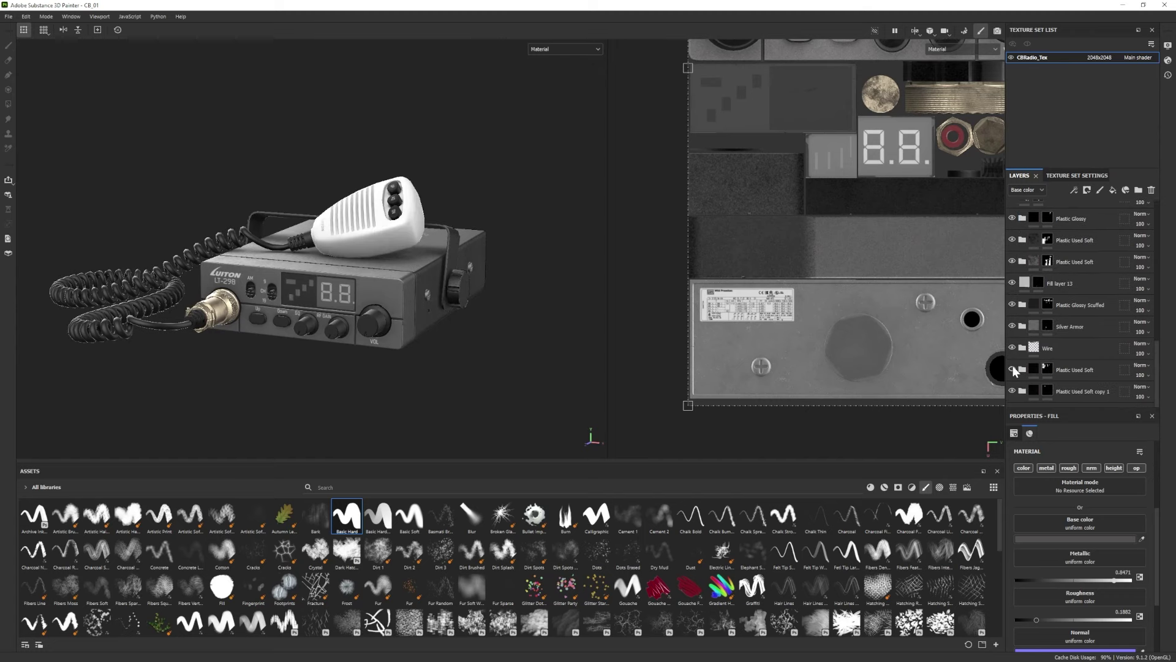
pyautogui.click(1013, 369)
# Toggle the upper Silver Armor folder to check which panel of the radio it covers.
pyautogui.scroll(4, 1014, 387)
pyautogui.click(1013, 277)
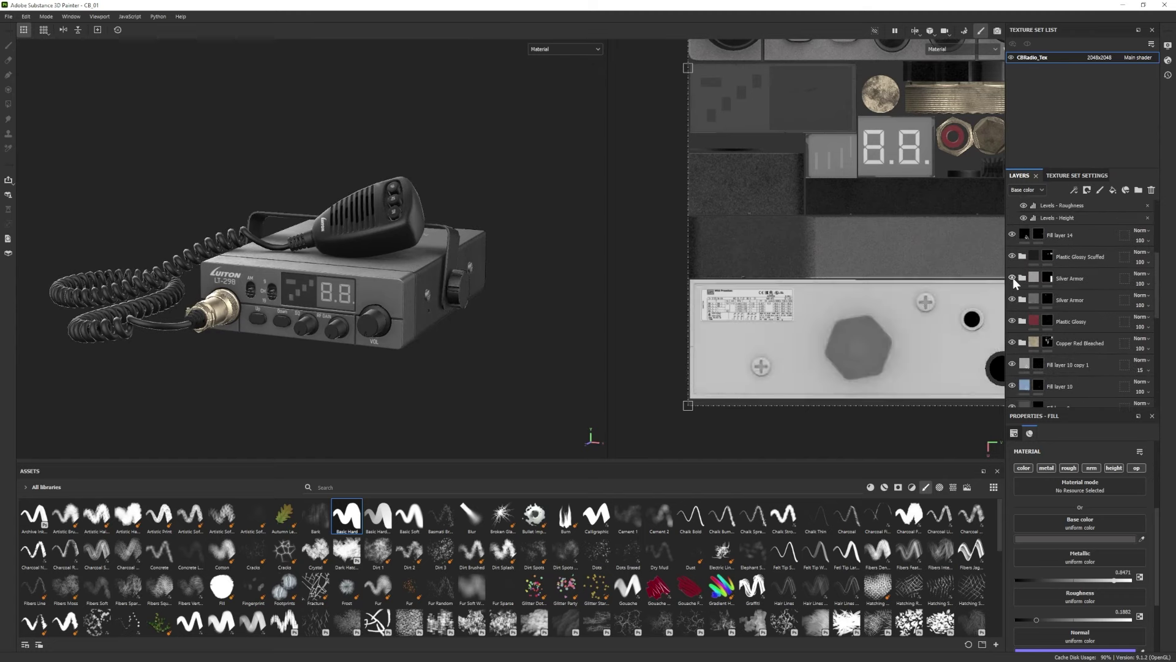
pyautogui.click(1012, 278)
# Lower the opacity of Fill layer 10 to about 63 and check what Fill layer 10 copy 1 covers.
pyautogui.scroll(-4, 1012, 282)
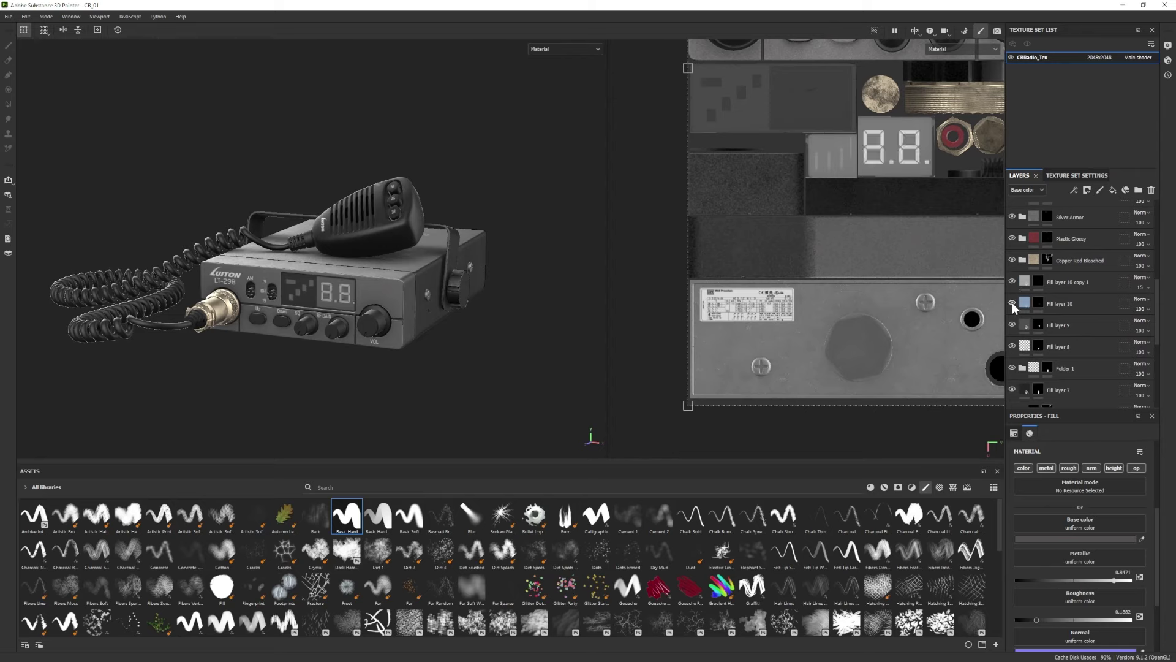
pyautogui.click(1011, 304)
pyautogui.click(1012, 304)
pyautogui.click(1143, 309)
pyautogui.moveTo(1173, 326); pyautogui.dragTo(1157, 326)
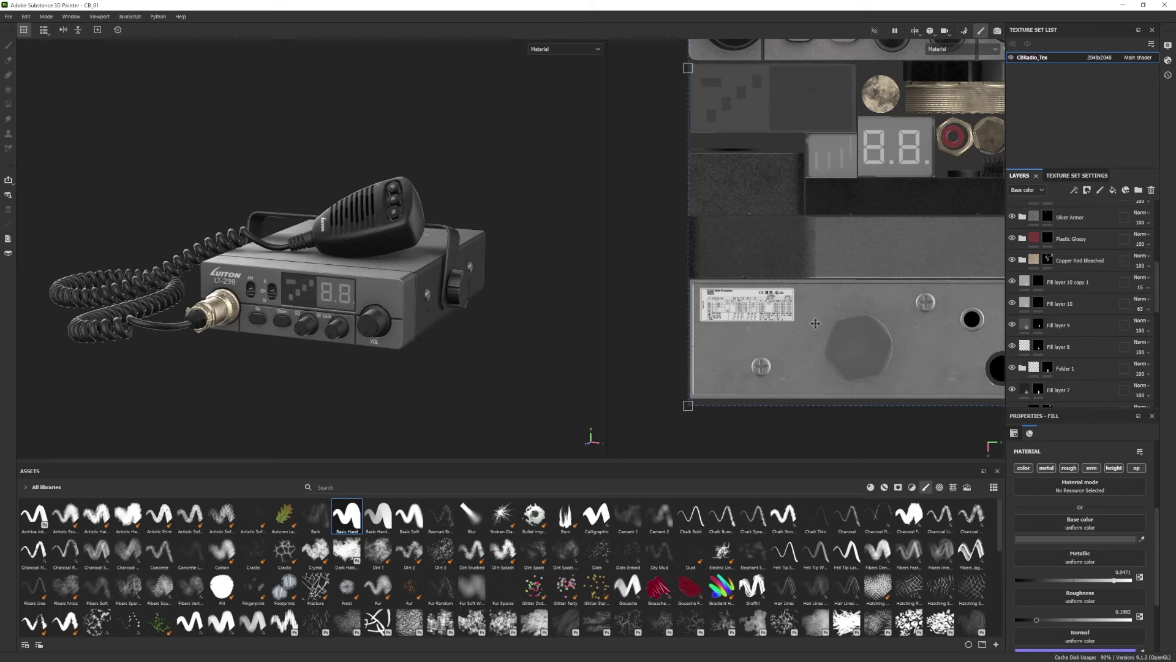
pyautogui.moveTo(800, 183); pyautogui.dragTo(826, 384, button='middle')
pyautogui.click(1012, 282)
pyautogui.click(1012, 282)
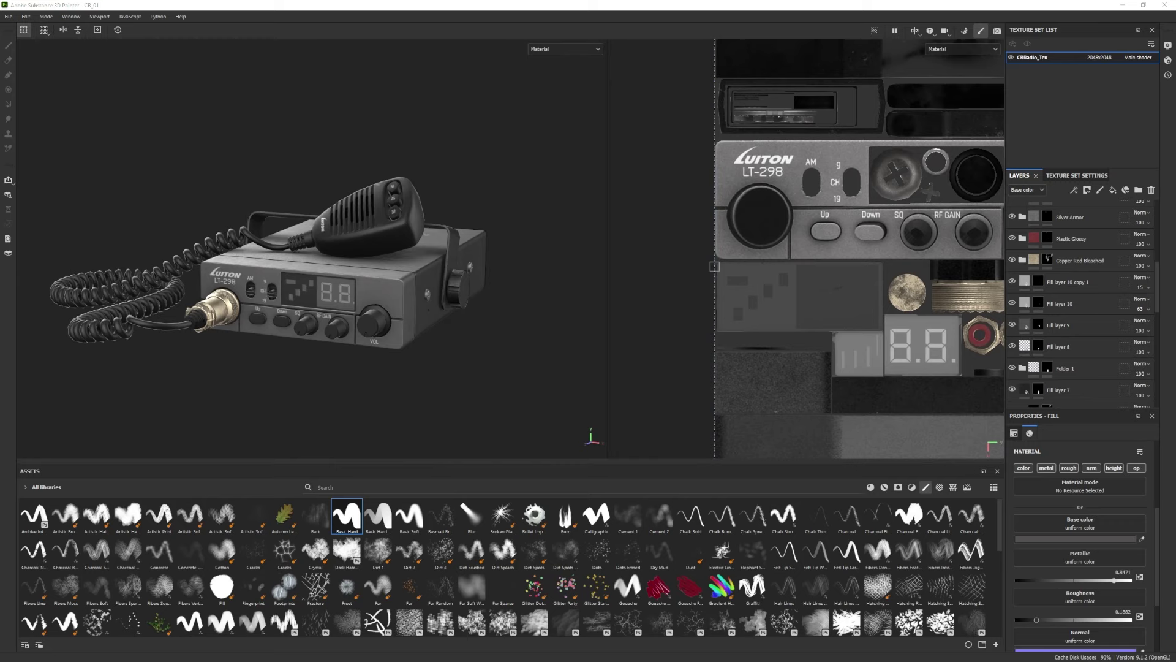
# Add a new fill layer above Fill layer 10 copy 1 and give it a black mask.
pyautogui.keyDown('alt'); pyautogui.keyDown('shift'); pyautogui.moveTo(389, 346); pyautogui.dragTo(321, 381); pyautogui.keyUp('shift'); pyautogui.keyUp('alt')
pyautogui.keyDown('alt'); pyautogui.moveTo(321, 381); pyautogui.dragTo(471, 365, button='right'); pyautogui.keyUp('alt')
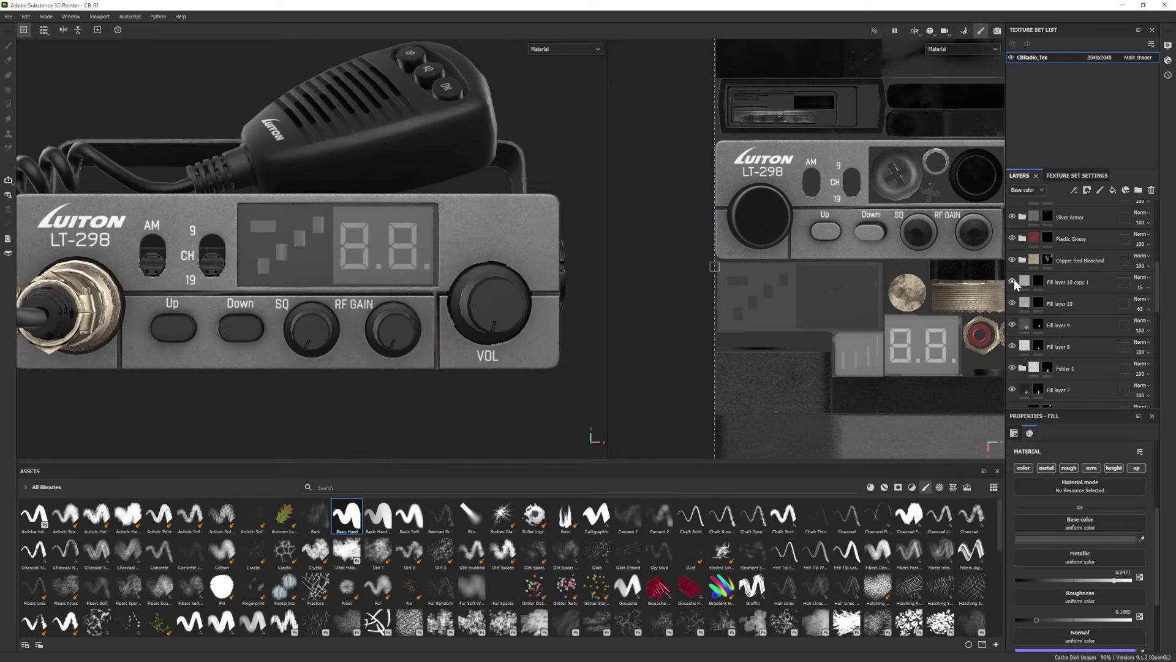
pyautogui.click(1071, 277)
pyautogui.click(1113, 190)
pyautogui.rightClick(1085, 287)
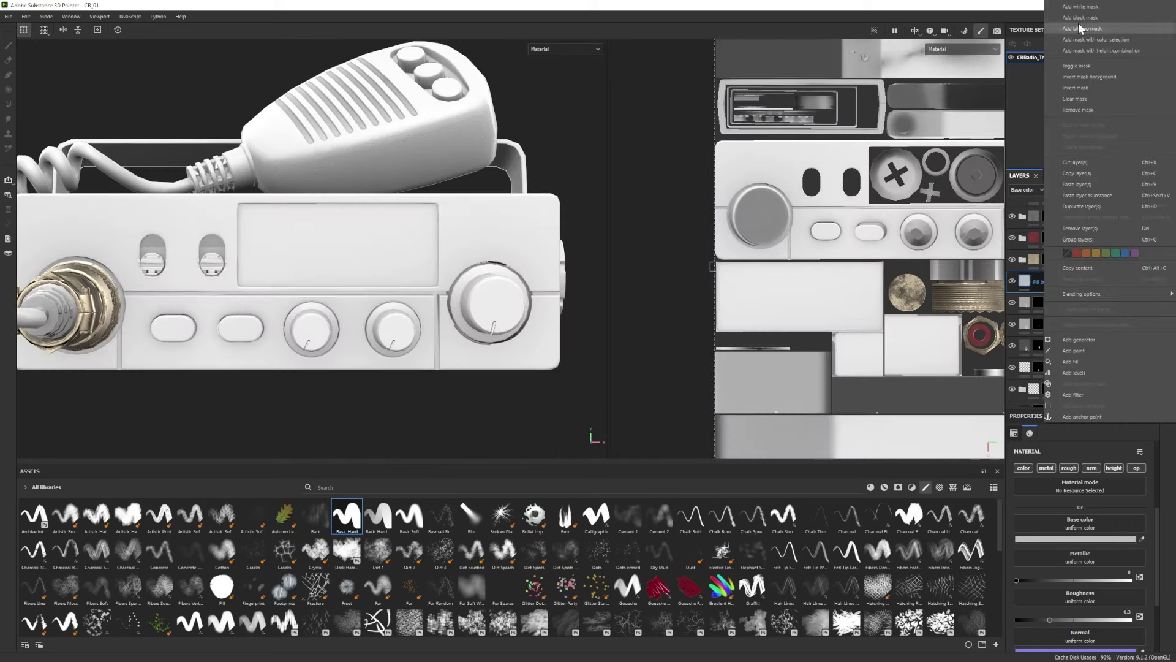
pyautogui.click(1080, 18)
# Load the solid square alpha, reduce the brush size and switch to the Paint tool for the new layer's mask.
pyautogui.scroll(-6, 721, 582)
pyautogui.click(940, 487)
pyautogui.scroll(-8, 735, 570)
pyautogui.scroll(3, 245, 582)
pyautogui.click(97, 620)
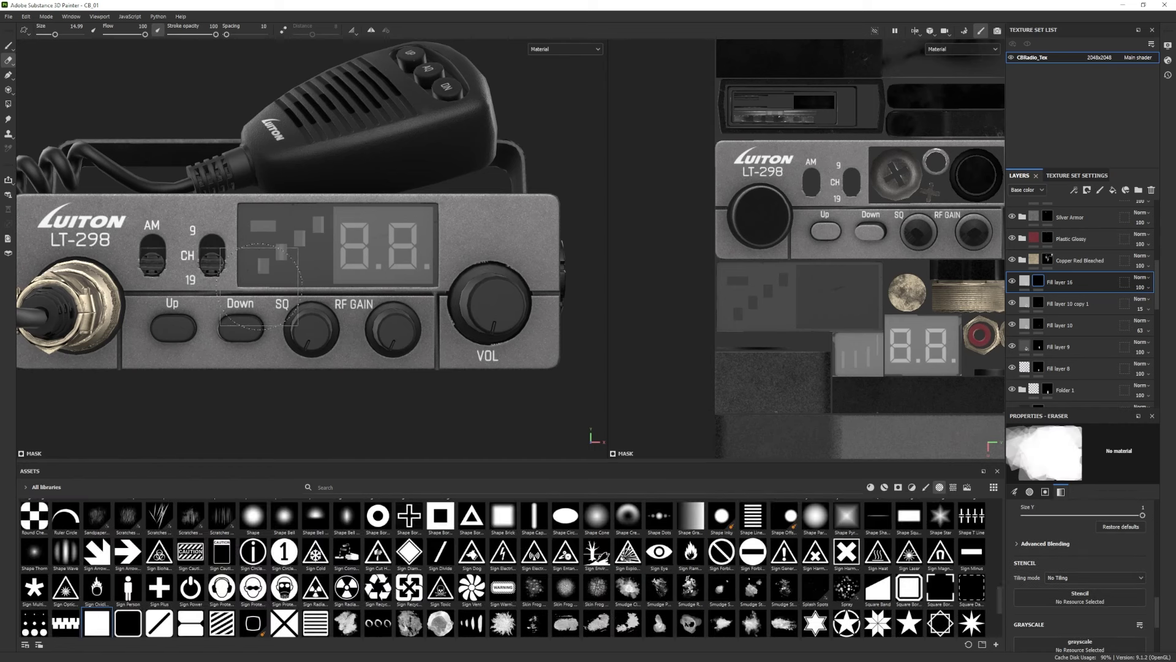
pyautogui.keyDown('ctrl'); pyautogui.moveTo(274, 251); pyautogui.dragTo(230, 251, button='right'); pyautogui.keyUp('ctrl')
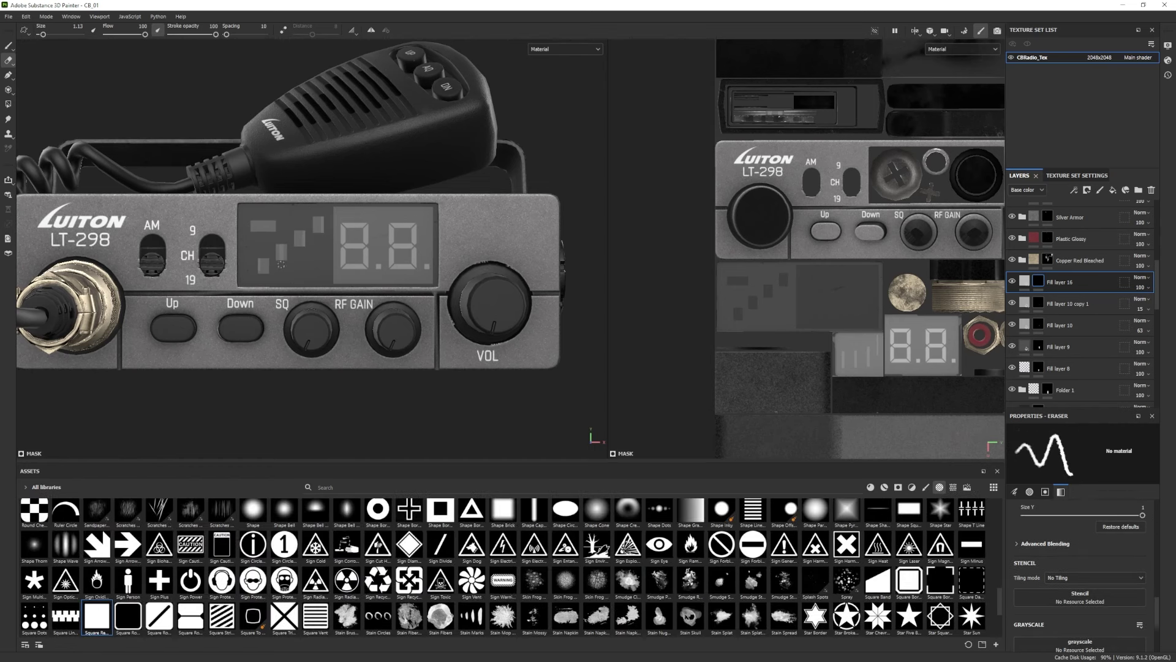
pyautogui.press('1')
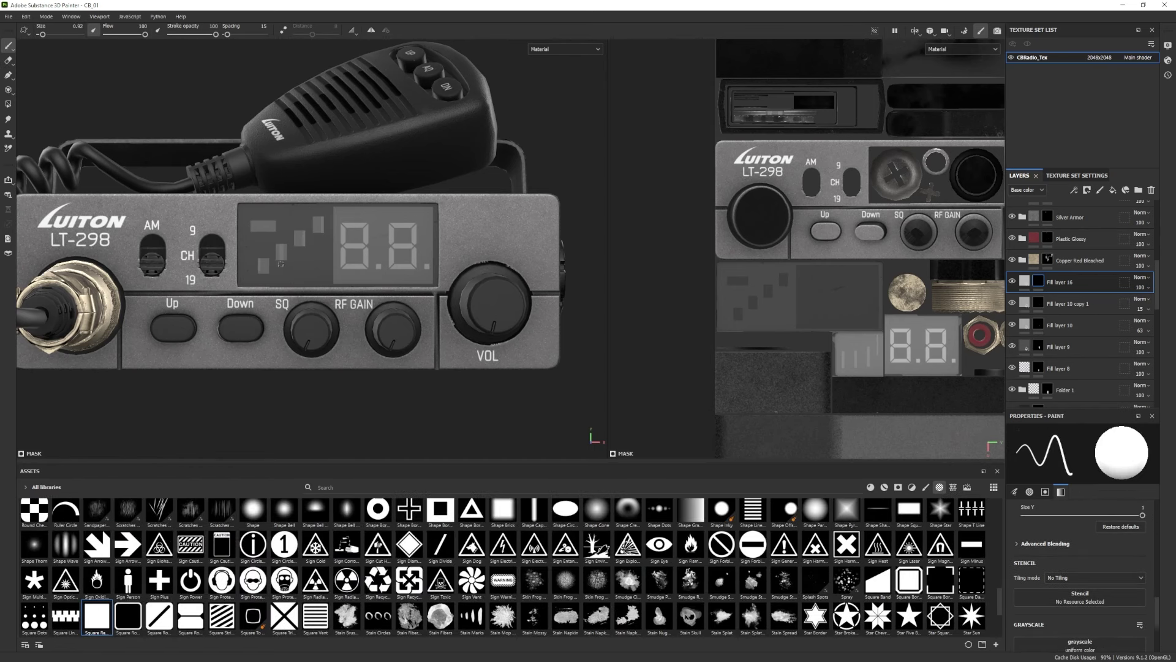
# Paint straight vertical bars of increasing height below the rectangles in the front display.
pyautogui.click(280, 265)
pyautogui.keyDown('shift'); pyautogui.click(281, 263); pyautogui.keyUp('shift')
pyautogui.keyDown('shift'); pyautogui.click(299, 274); pyautogui.keyUp('shift')
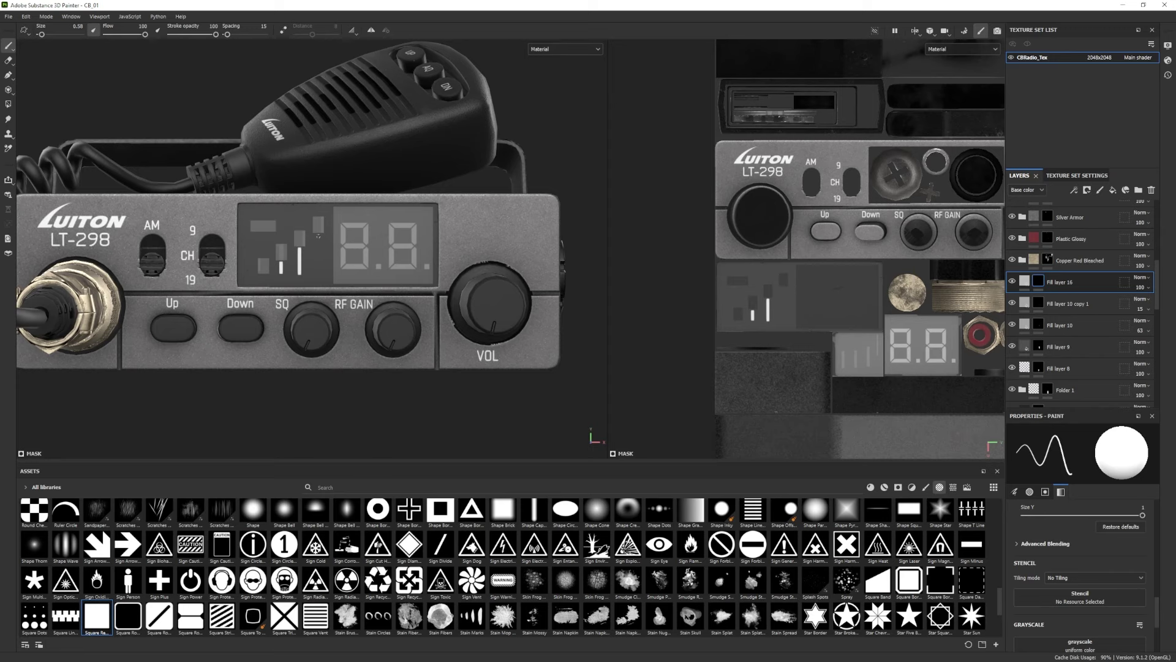
pyautogui.keyDown('shift'); pyautogui.click(317, 272); pyautogui.keyUp('shift')
# Trim the lower ends of the painted display bars level using a slightly larger square eraser.
pyautogui.press('e')
pyautogui.scroll(-3, 478, 566)
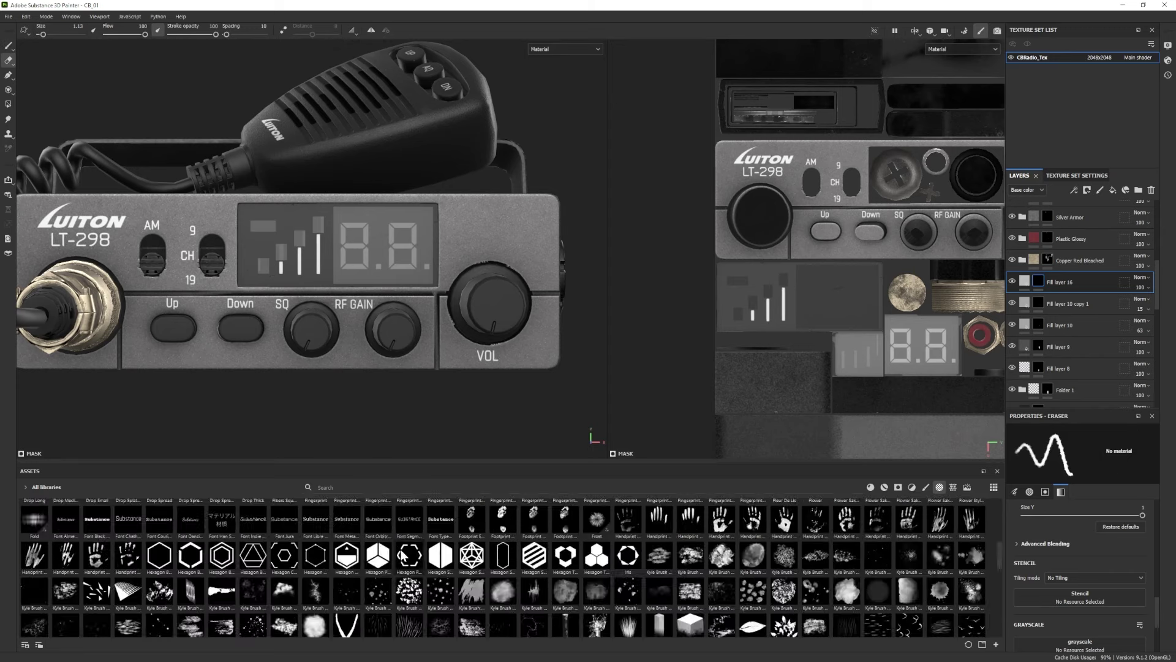
pyautogui.scroll(1, 153, 513)
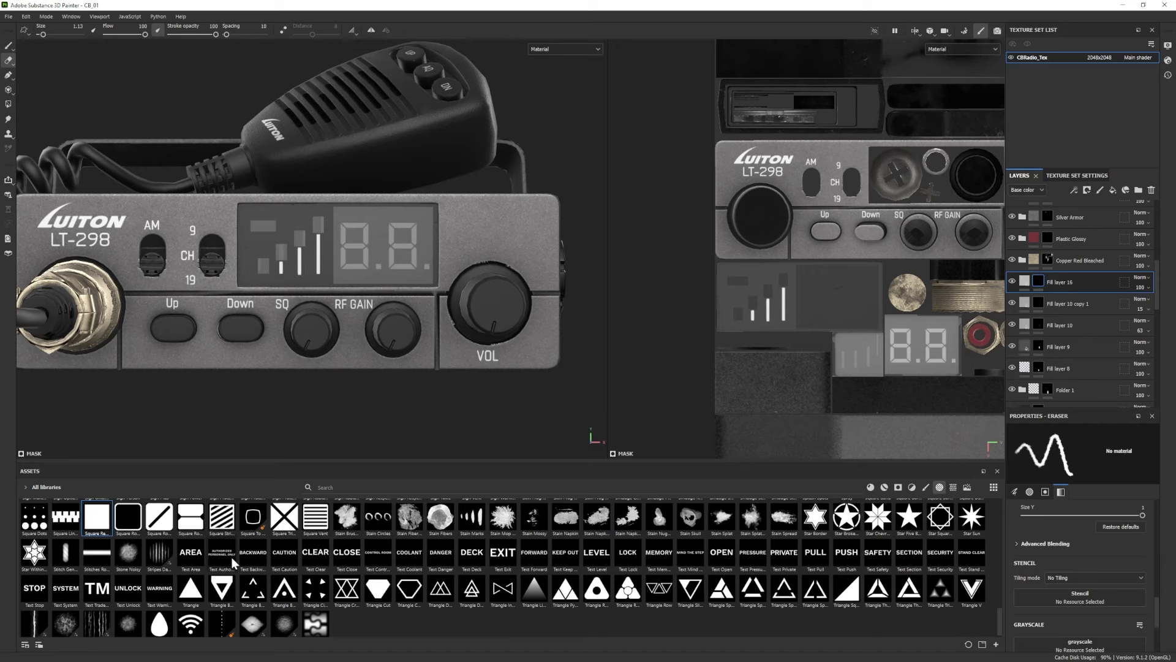
pyautogui.keyDown('ctrl'); pyautogui.moveTo(278, 282); pyautogui.dragTo(272, 281, button='right'); pyautogui.keyUp('ctrl')
pyautogui.scroll(4, 320, 274)
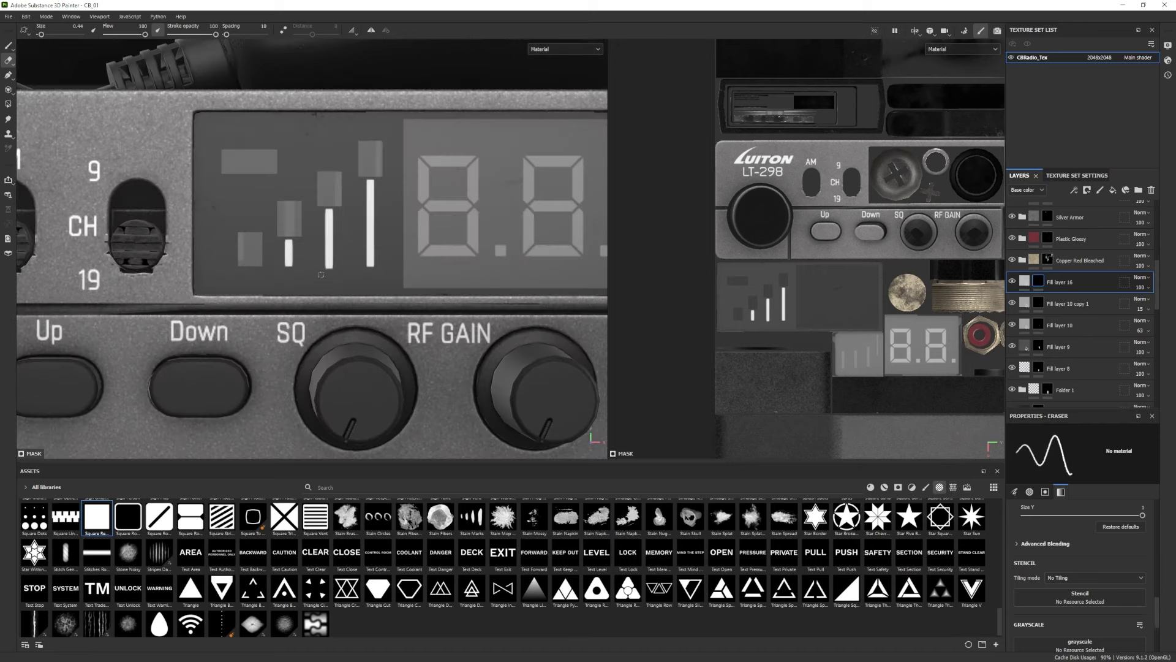
pyautogui.press(']')
pyautogui.press(']')
pyautogui.press(']')
pyautogui.press(']')
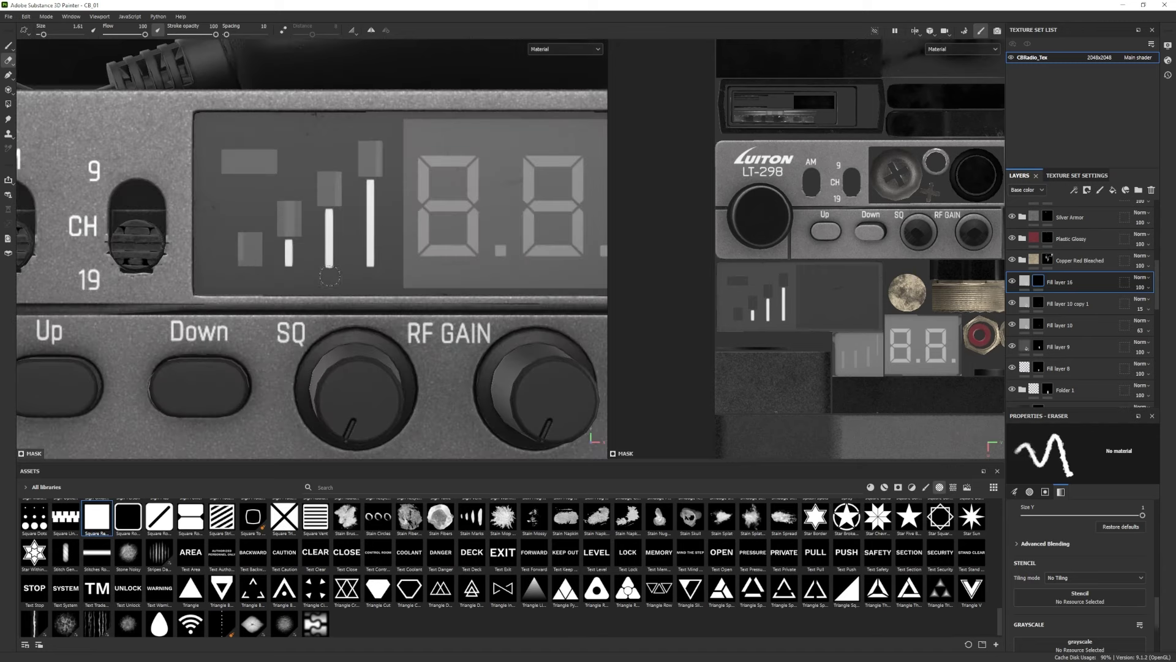
pyautogui.scroll(6, 1040, 590)
pyautogui.moveTo(1041, 623); pyautogui.dragTo(1005, 625)
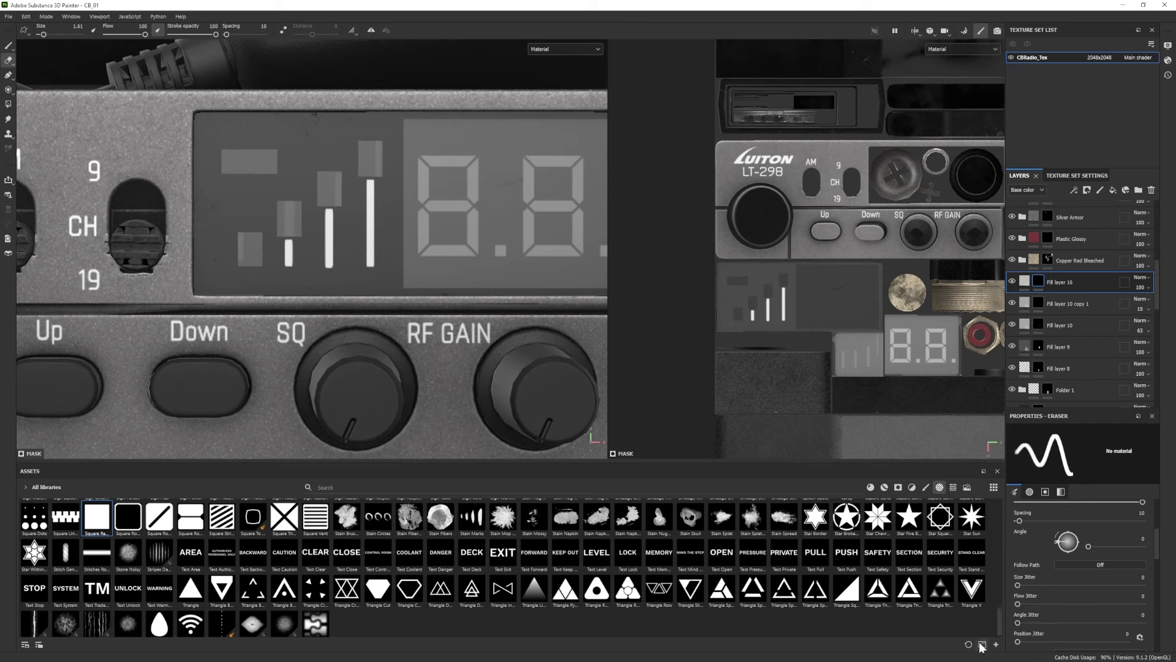
pyautogui.scroll(-1, 1017, 624)
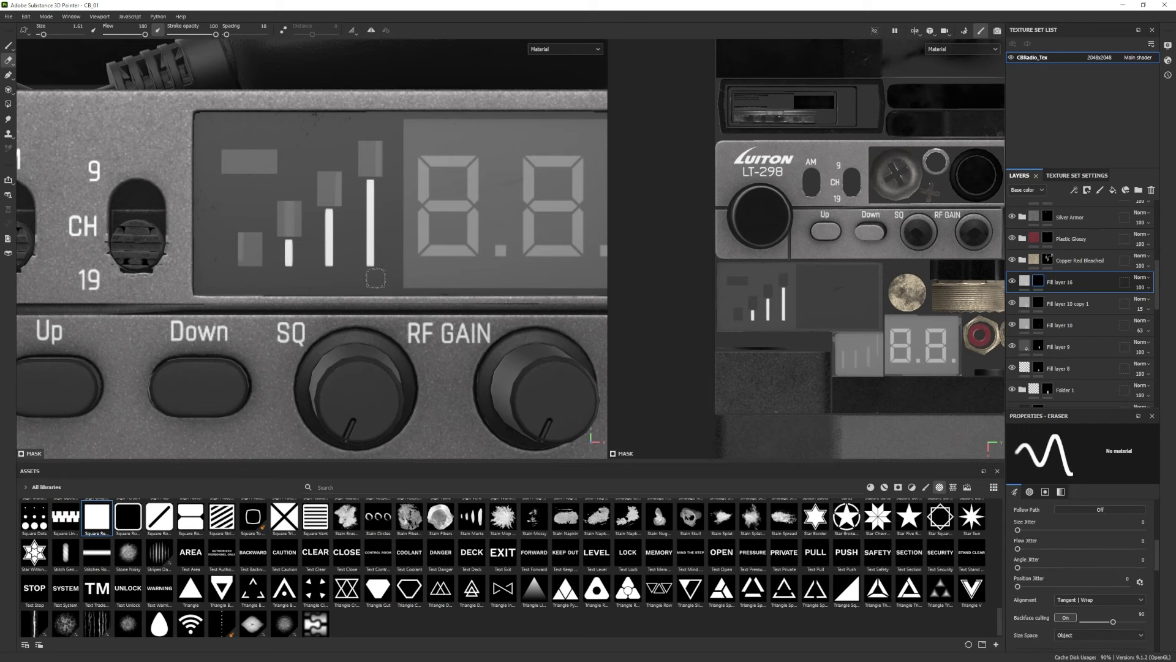
pyautogui.scroll(-6, 376, 278)
pyautogui.scroll(2, 376, 278)
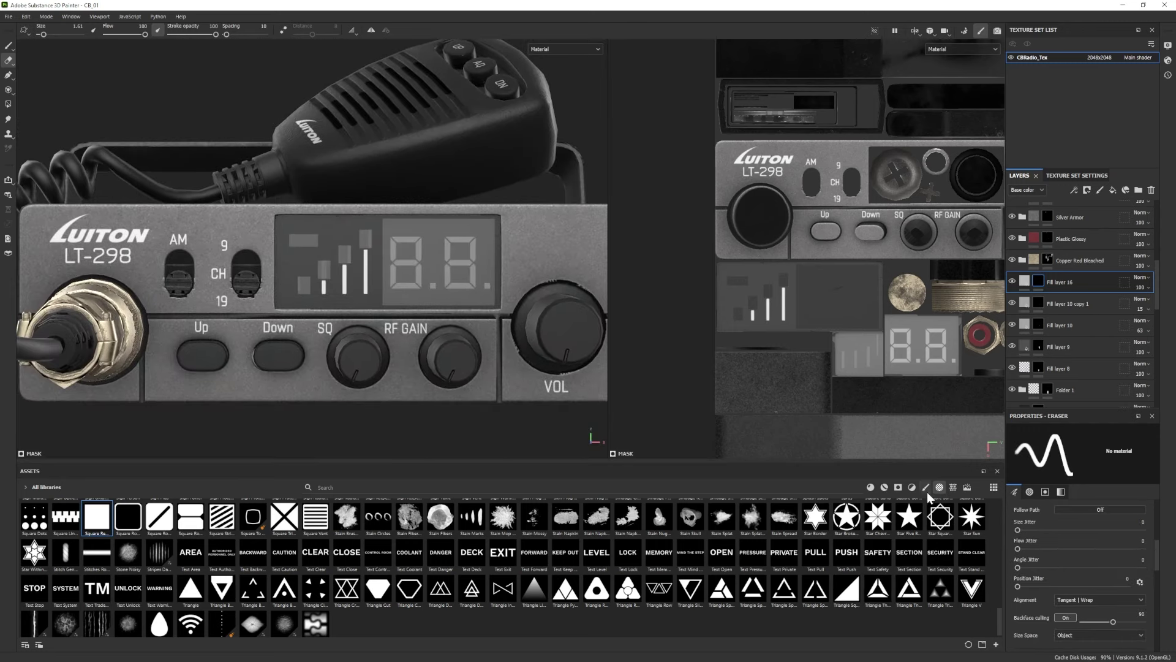
# Load a font alpha of type Bold into the paint brush and set its text to 1.
pyautogui.scroll(10, 376, 516)
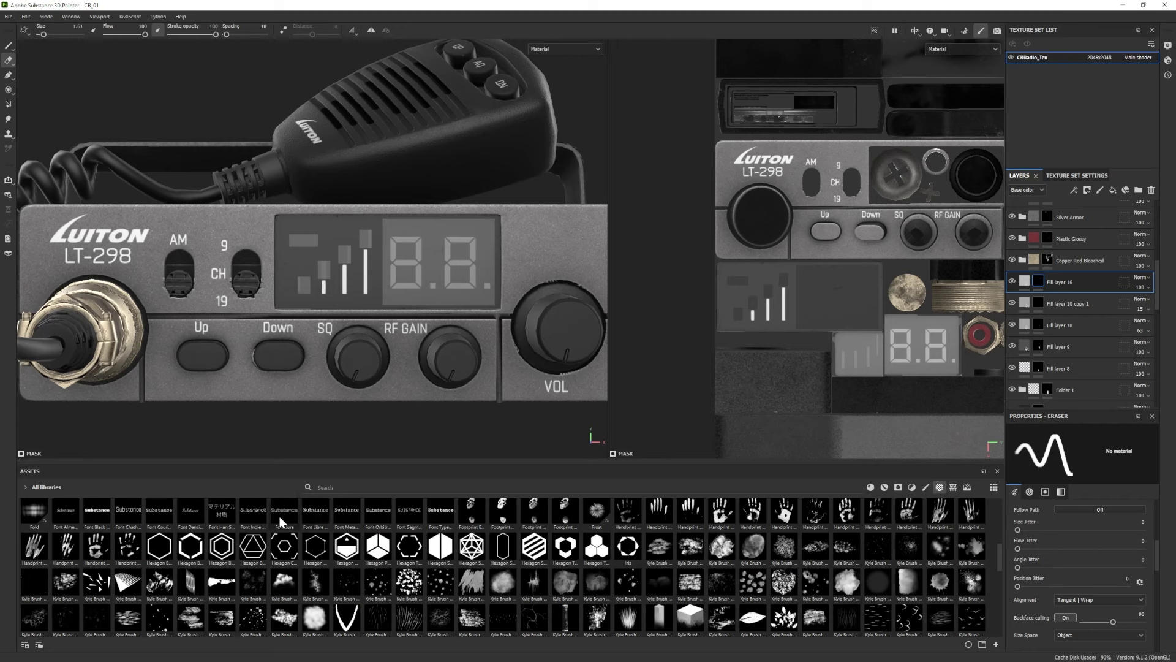
pyautogui.scroll(1, 126, 519)
pyautogui.scroll(-5, 1072, 600)
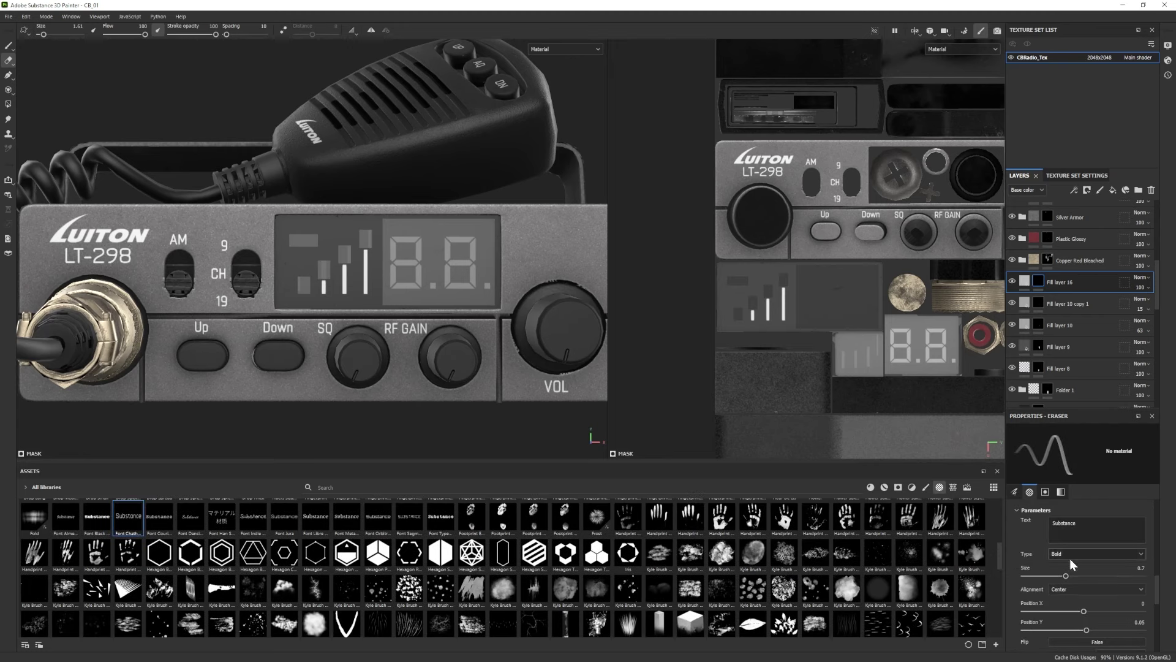
pyautogui.press('1')
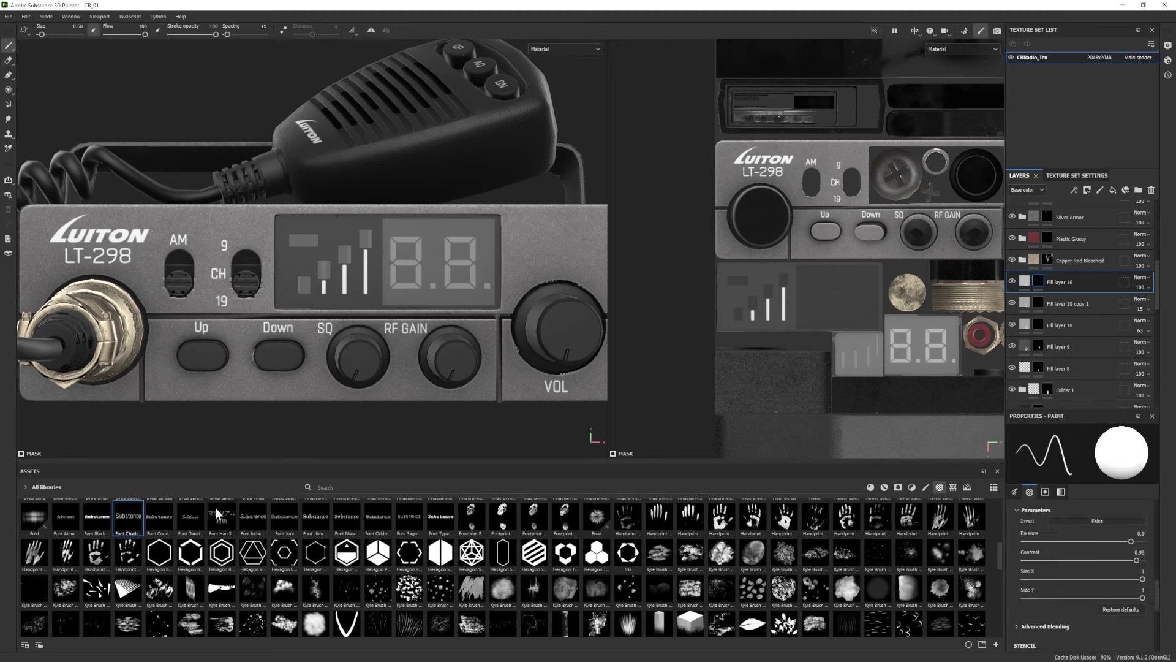
pyautogui.scroll(-10, 1076, 554)
pyautogui.moveTo(1090, 525); pyautogui.dragTo(1037, 520)
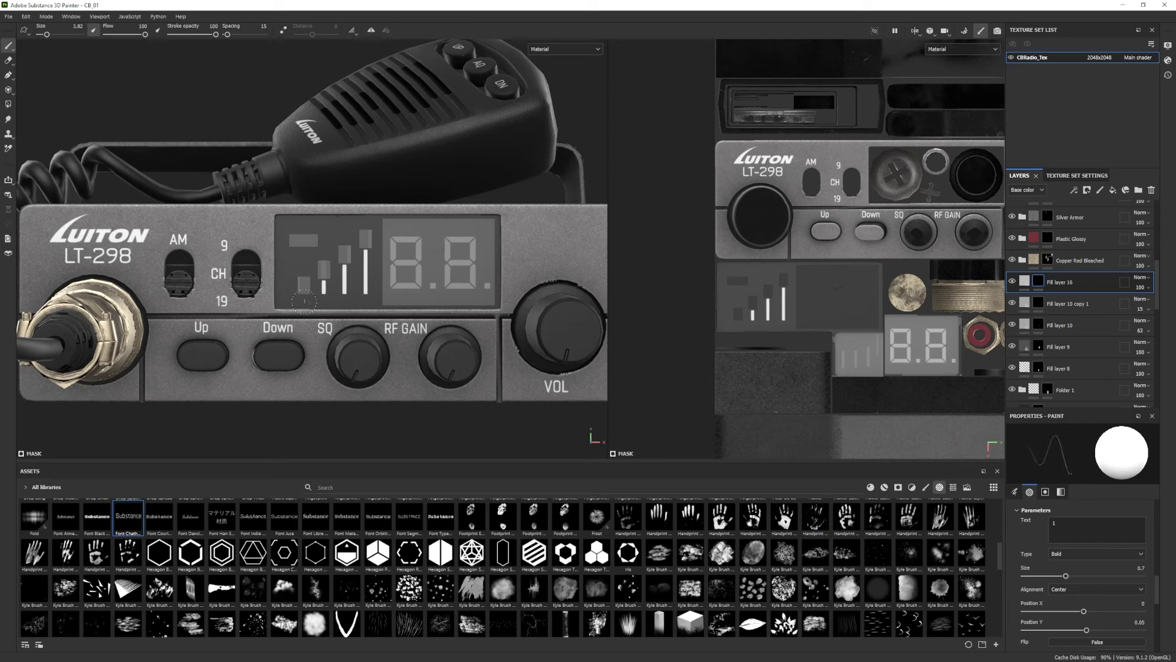
# Stamp the numerals 1 to 4 beneath the display bars, changing the alpha text for each one.
pyautogui.press('BackSpace')
pyautogui.write('2')
pyautogui.doubleClick(1049, 523)
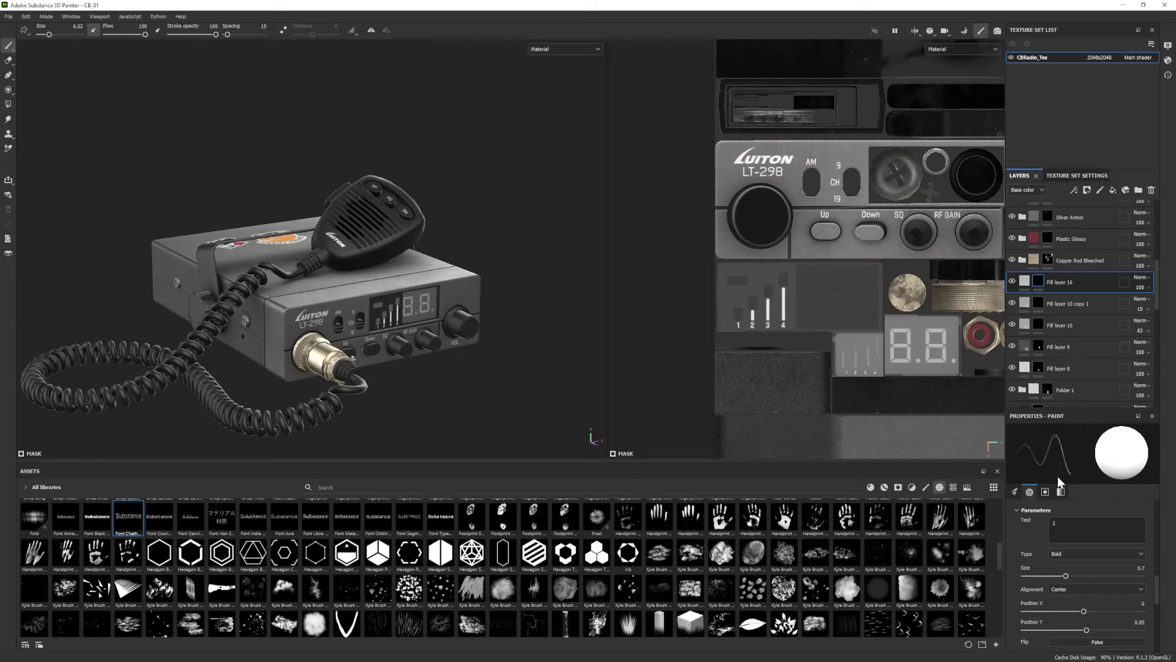
# Adjust the grey Base color of Fill layer 16, which holds the display bars and numerals.
pyautogui.click(1033, 275)
pyautogui.click(1075, 539)
pyautogui.click(893, 415)
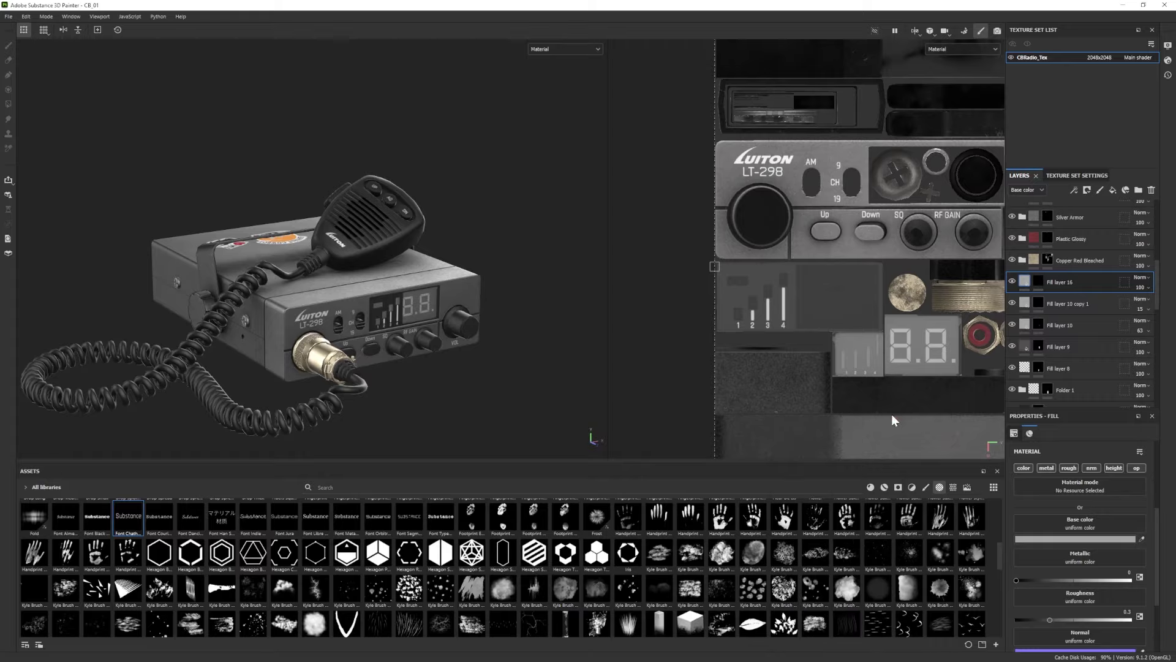
# Render the radio in Iray and inspect the display markings from both front corners.
pyautogui.click(997, 30)
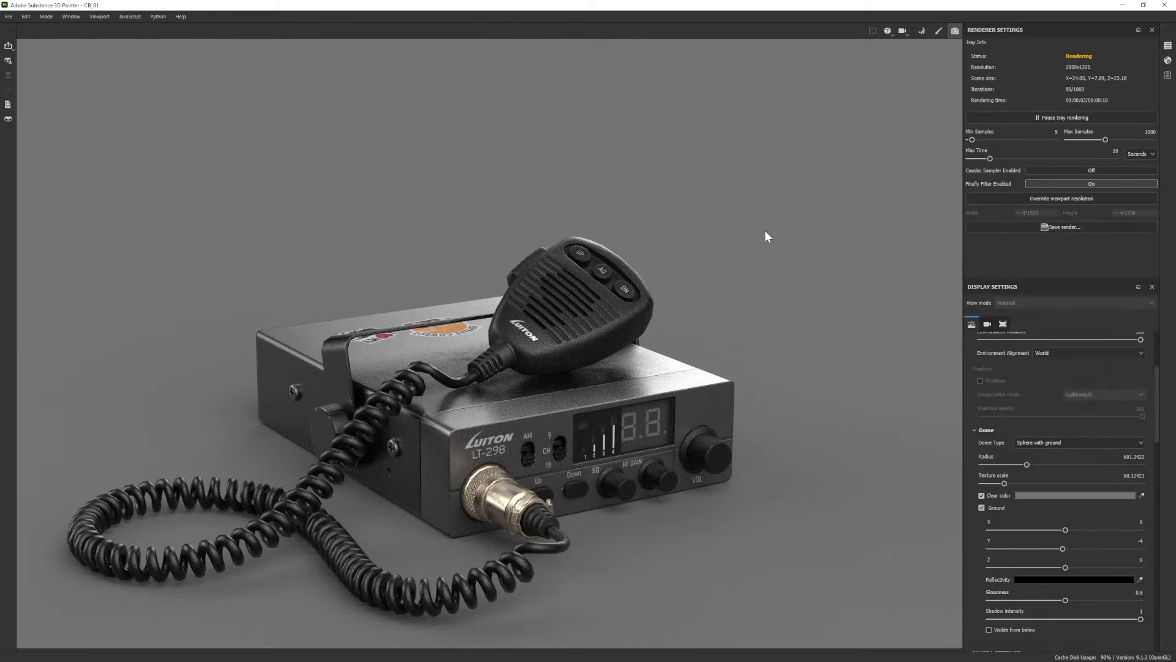
pyautogui.moveTo(764, 231)
pyautogui.keyDown('alt'); pyautogui.mouseDown()
pyautogui.moveTo(797, 304)
pyautogui.moveTo(840, 303)
pyautogui.moveTo(748, 259)
pyautogui.moveTo(757, 233)
pyautogui.mouseUp(); pyautogui.keyUp('alt')
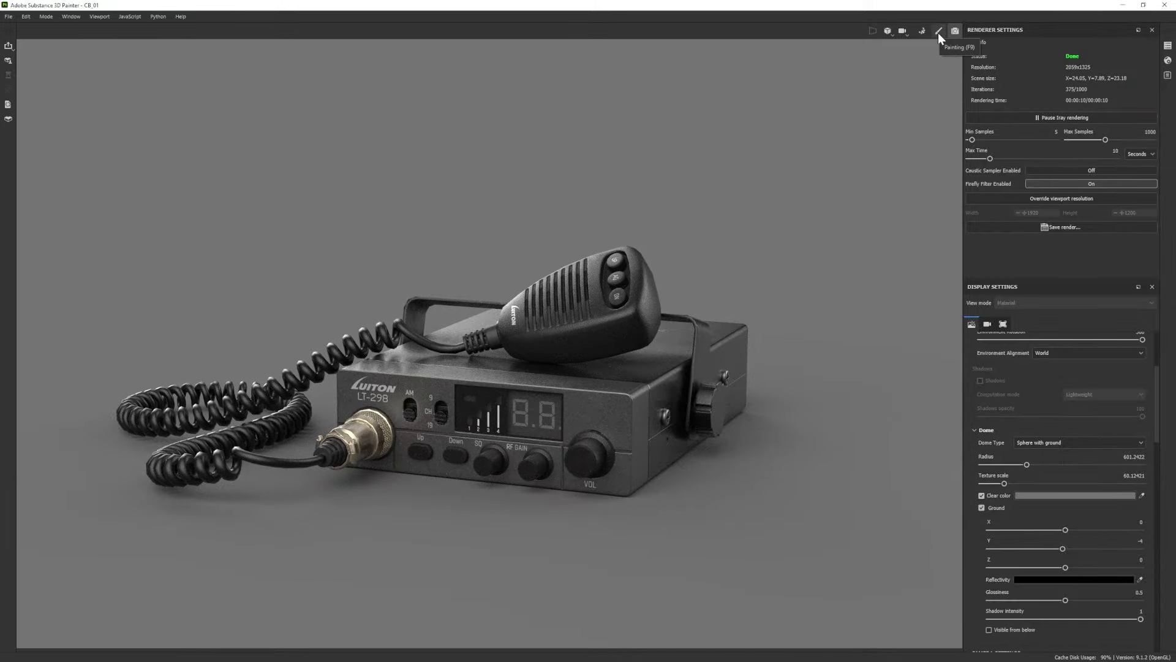
pyautogui.keyDown('alt'); pyautogui.moveTo(693, 429); pyautogui.dragTo(802, 441); pyautogui.keyUp('alt')
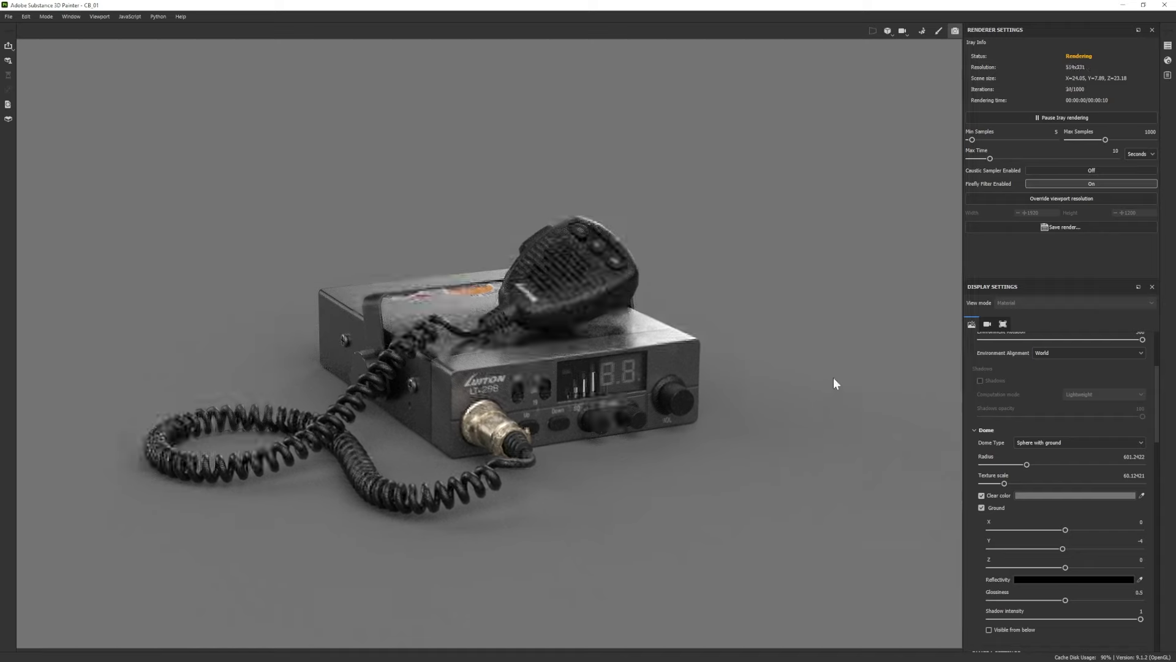
# Return to painting mode and collapse the open Plastic Used Soft folder.
pyautogui.press('F10')
pyautogui.keyDown('alt'); pyautogui.keyDown('shift'); pyautogui.moveTo(343, 343); pyautogui.dragTo(417, 312); pyautogui.keyUp('shift'); pyautogui.keyUp('alt')
pyautogui.keyDown('alt'); pyautogui.moveTo(417, 312); pyautogui.dragTo(490, 306, button='right'); pyautogui.keyUp('alt')
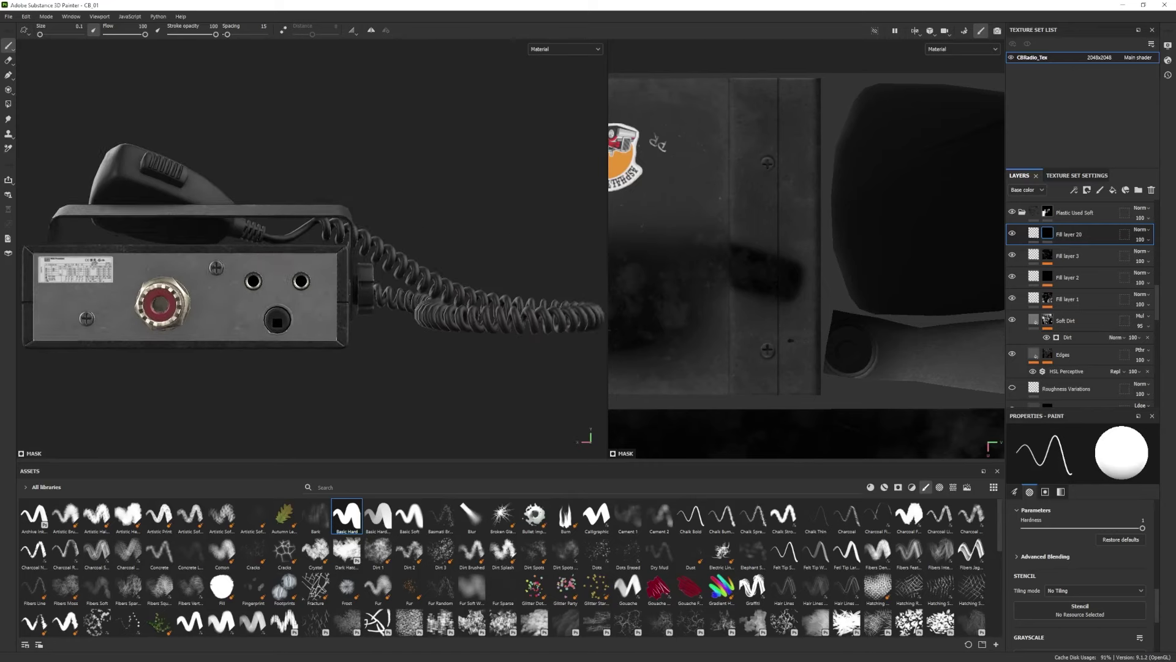
pyautogui.keyDown('alt'); pyautogui.moveTo(490, 306); pyautogui.dragTo(510, 296, button='middle'); pyautogui.keyUp('alt')
pyautogui.click(1022, 213)
# Toggle the upper Silver Armor folder to confirm it covers the rear panel, and add a fill layer above its Sharpen layer.
pyautogui.scroll(5, 1082, 274)
pyautogui.scroll(2, 1072, 247)
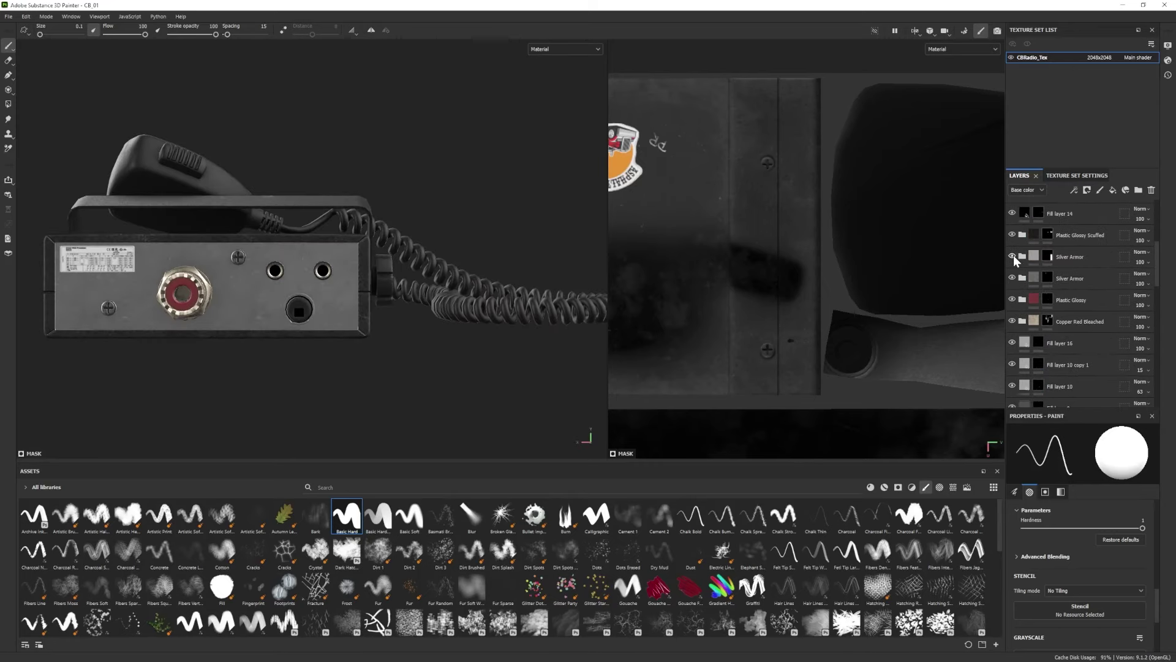
pyautogui.click(1012, 256)
pyautogui.click(1012, 256)
pyautogui.click(1022, 256)
pyautogui.click(1068, 278)
pyautogui.click(1112, 190)
# Turn off the color, metal, rough and nrm channels of the new fill layer and lower its height slightly.
pyautogui.click(1091, 467)
pyautogui.click(1069, 468)
pyautogui.click(1046, 467)
pyautogui.click(1023, 468)
pyautogui.moveTo(1073, 544); pyautogui.dragTo(1067, 545)
# Add a black mask to the height fill layer and load a Font Libre alpha with the text ANT.
pyautogui.rightClick(1082, 280)
pyautogui.click(1107, 21)
pyautogui.click(939, 487)
pyautogui.scroll(-3, 352, 564)
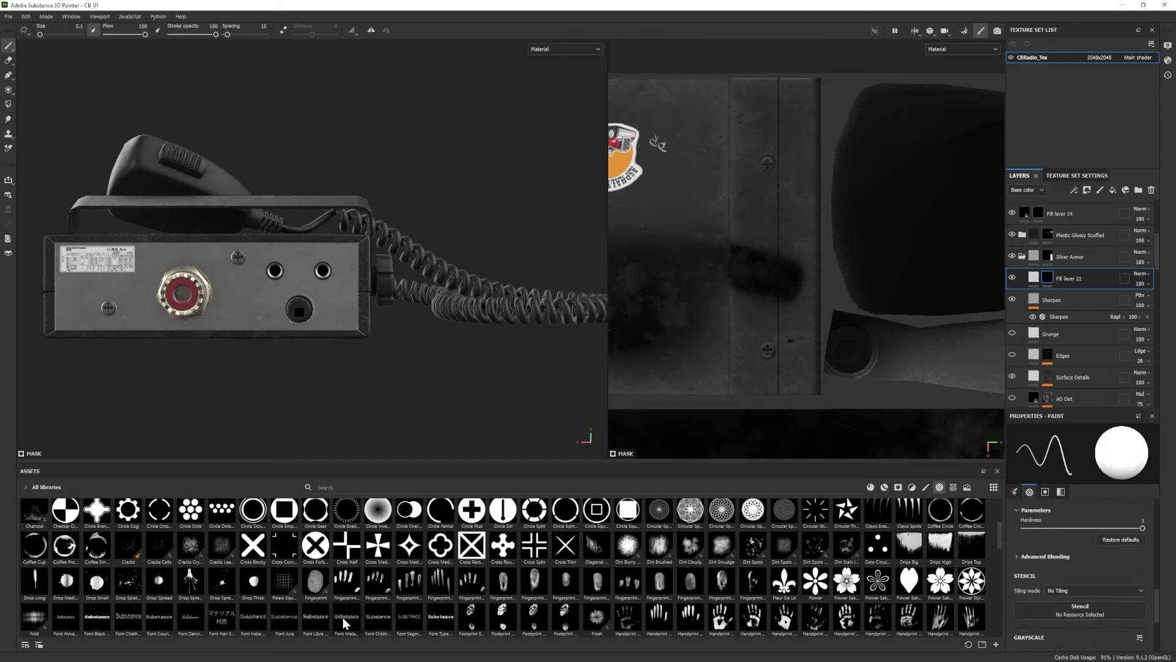
pyautogui.click(316, 617)
pyautogui.write('A')
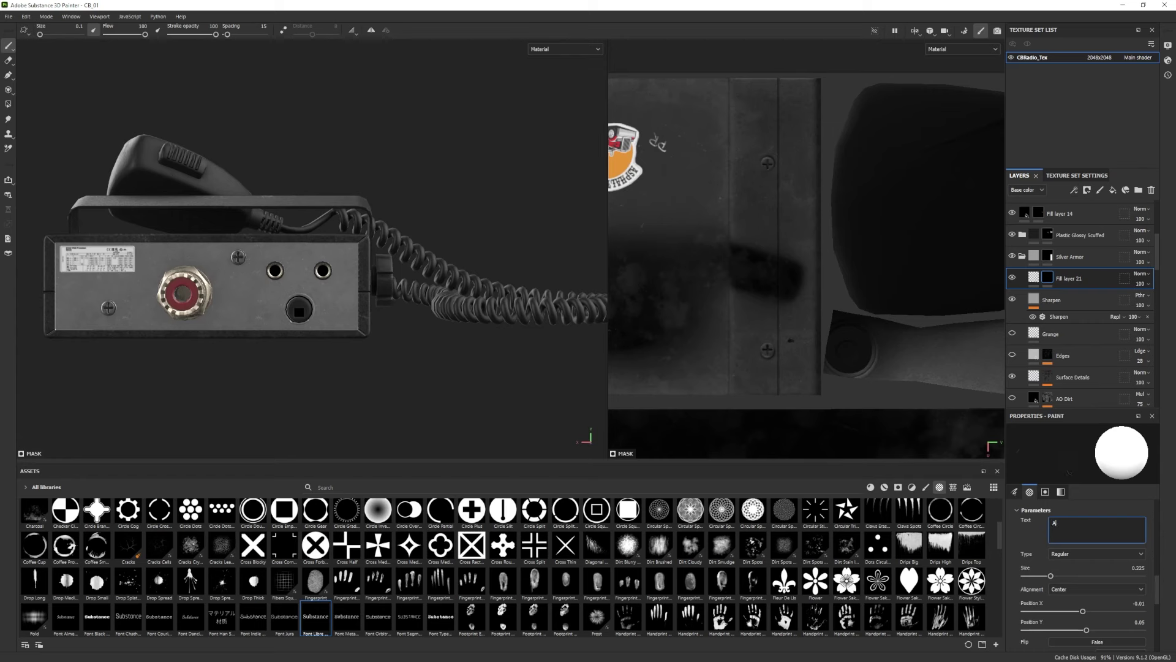
pyautogui.write('NT')
# Stamp ANT above the round antenna connector on the rear panel, replacing the first stamp with a repositioned one.
pyautogui.keyDown('alt'); pyautogui.moveTo(223, 262); pyautogui.dragTo(307, 275, button='middle'); pyautogui.keyUp('alt')
pyautogui.moveTo(268, 272)
pyautogui.keyDown('ctrl'); pyautogui.mouseDown(button='right')
pyautogui.moveTo(300, 272)
pyautogui.moveTo(262, 272)
pyautogui.mouseUp(button='right'); pyautogui.keyUp('ctrl')
pyautogui.click(267, 270)
pyautogui.moveTo(400, 355)
pyautogui.keyDown('alt'); pyautogui.mouseDown()
pyautogui.moveTo(428, 367)
pyautogui.moveTo(357, 351)
pyautogui.mouseUp(); pyautogui.keyUp('alt')
pyautogui.hotkey('ctrl', 'z')
pyautogui.click(273, 266)
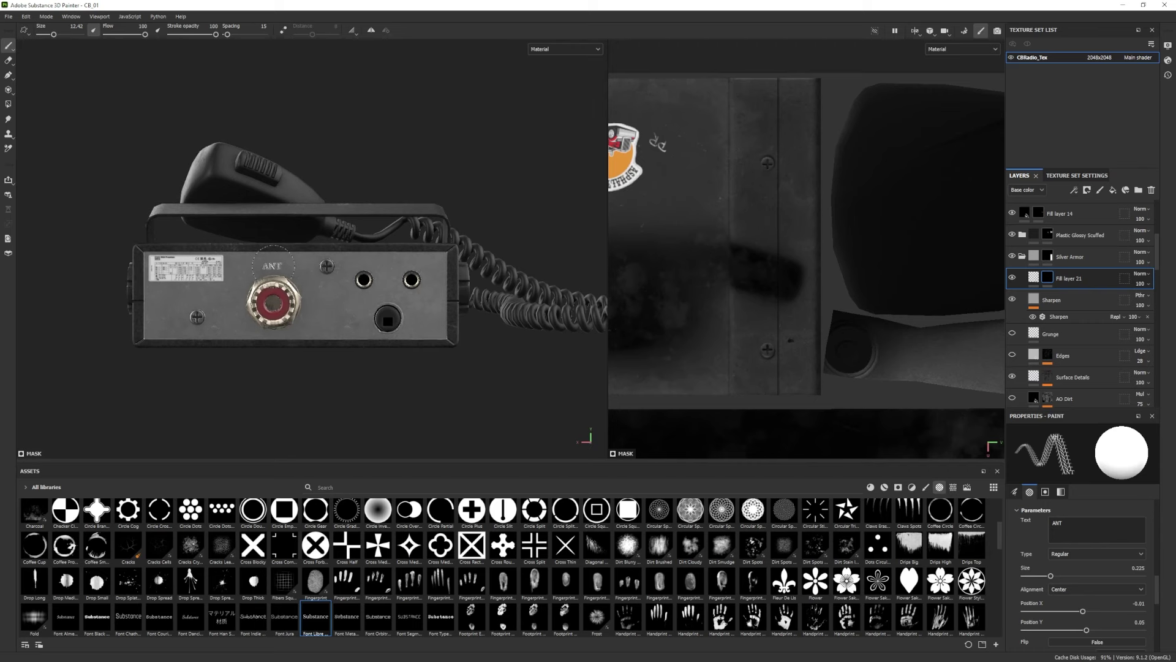
# Stamp the text PA above the rear panel's first small jack and EXT above the second.
pyautogui.keyDown('alt'); pyautogui.moveTo(306, 282); pyautogui.dragTo(211, 286, button='middle'); pyautogui.keyUp('alt')
pyautogui.moveTo(1071, 525); pyautogui.dragTo(1034, 521)
pyautogui.write('PA')
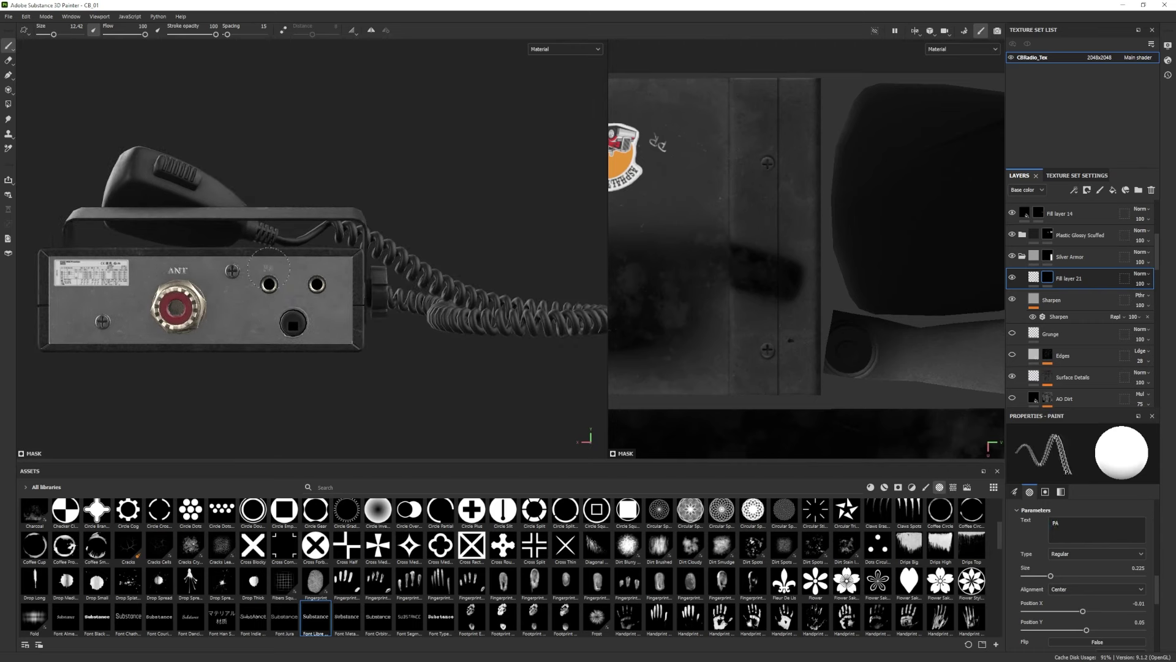
pyautogui.click(267, 269)
pyautogui.doubleClick(1057, 523)
pyautogui.write('EXT')
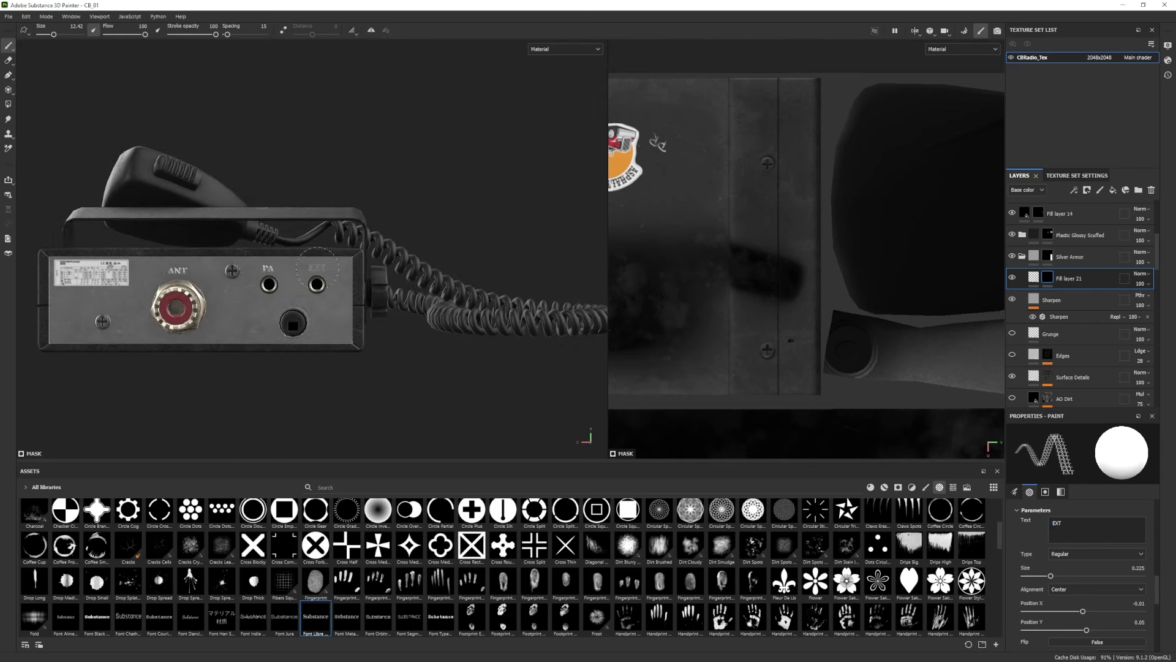
pyautogui.click(317, 268)
# Erase the PA lettering on the rear panel and stamp it again, better aligned above its jack.
pyautogui.moveTo(314, 356); pyautogui.dragTo(326, 358, button='middle')
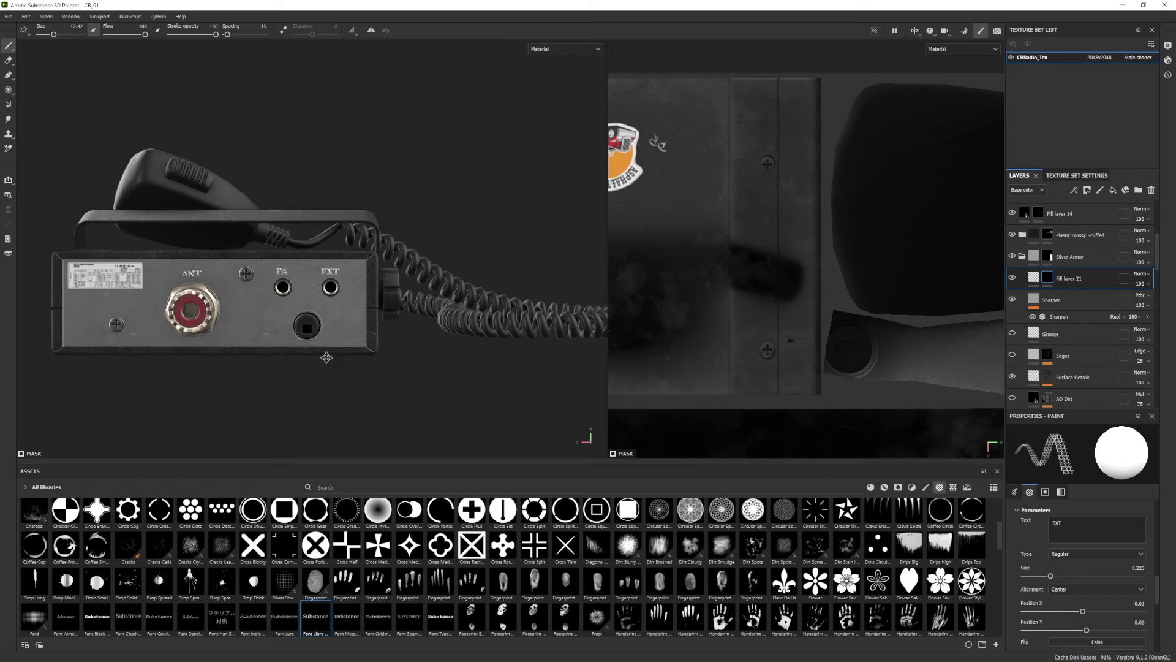
pyautogui.scroll(3, 326, 358)
pyautogui.press('e')
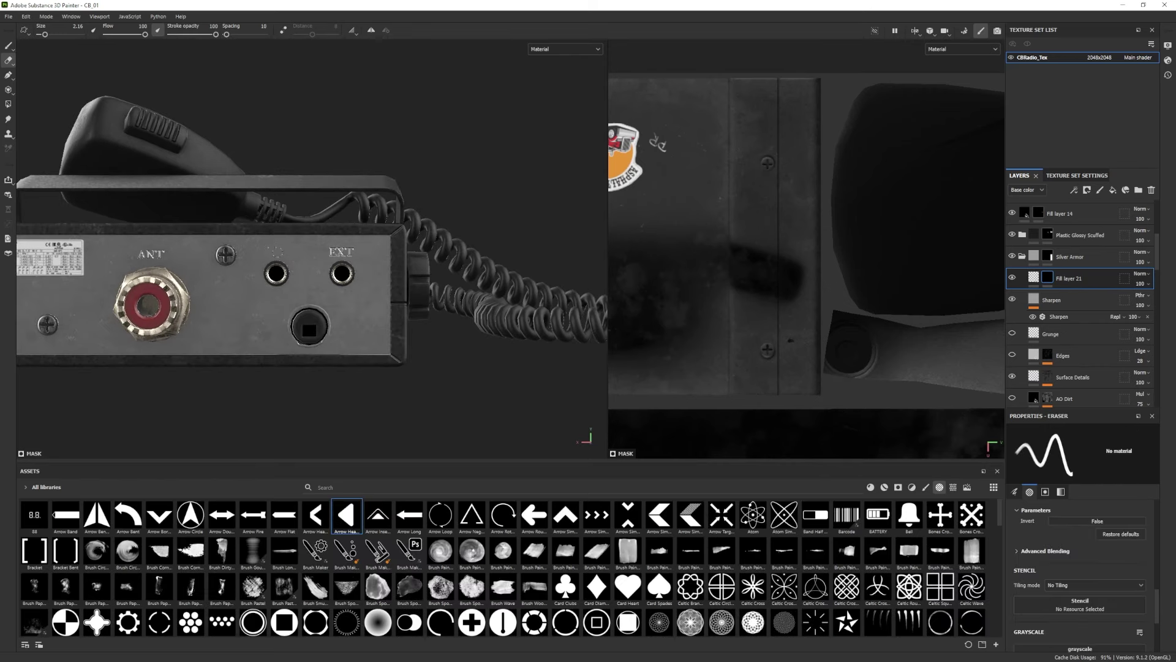
pyautogui.press('1')
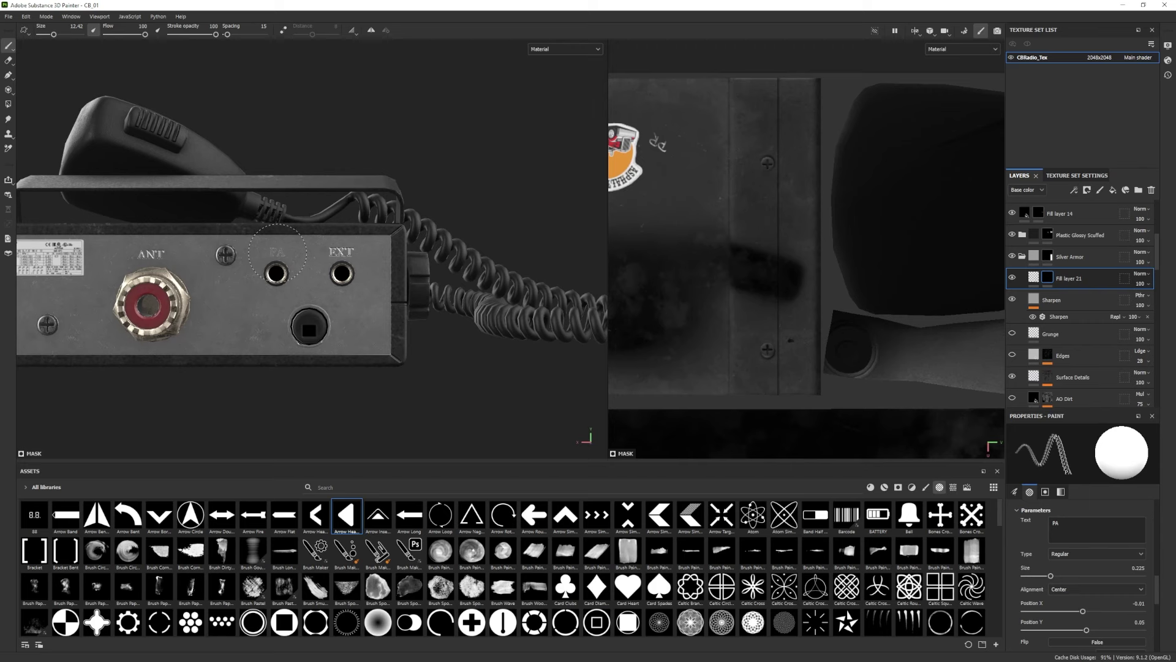
pyautogui.click(278, 251)
# Stamp the text 13.8V DC above the rear panel's power socket.
pyautogui.scroll(-2, 365, 347)
pyautogui.doubleClick(1066, 527)
pyautogui.write('13')
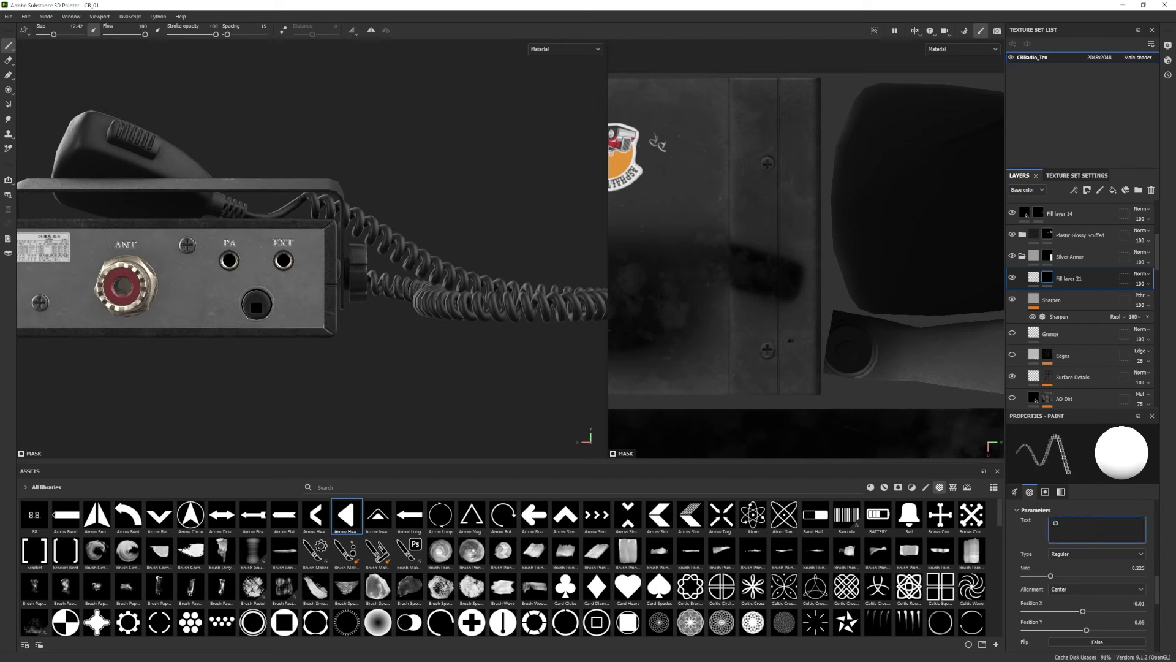
pyautogui.write('.8V DC')
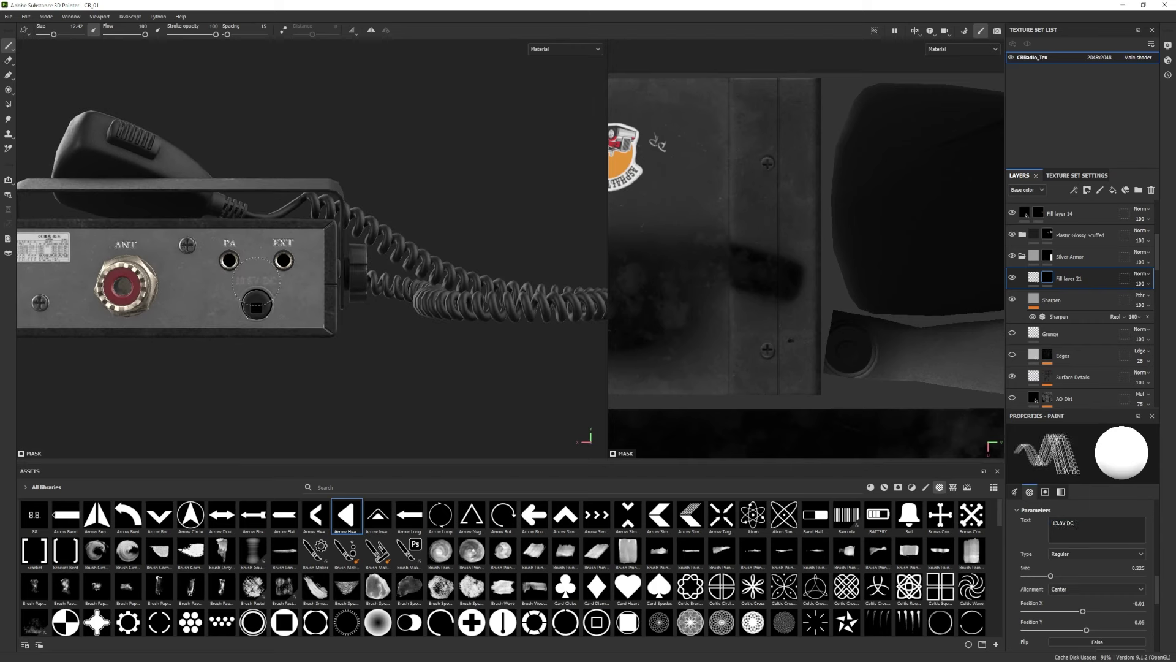
pyautogui.click(256, 281)
# Render the radio in Iray and inspect the engraved rear labels and the front under rotated lighting.
pyautogui.keyDown('alt'); pyautogui.moveTo(257, 282); pyautogui.dragTo(71, 333); pyautogui.keyUp('alt')
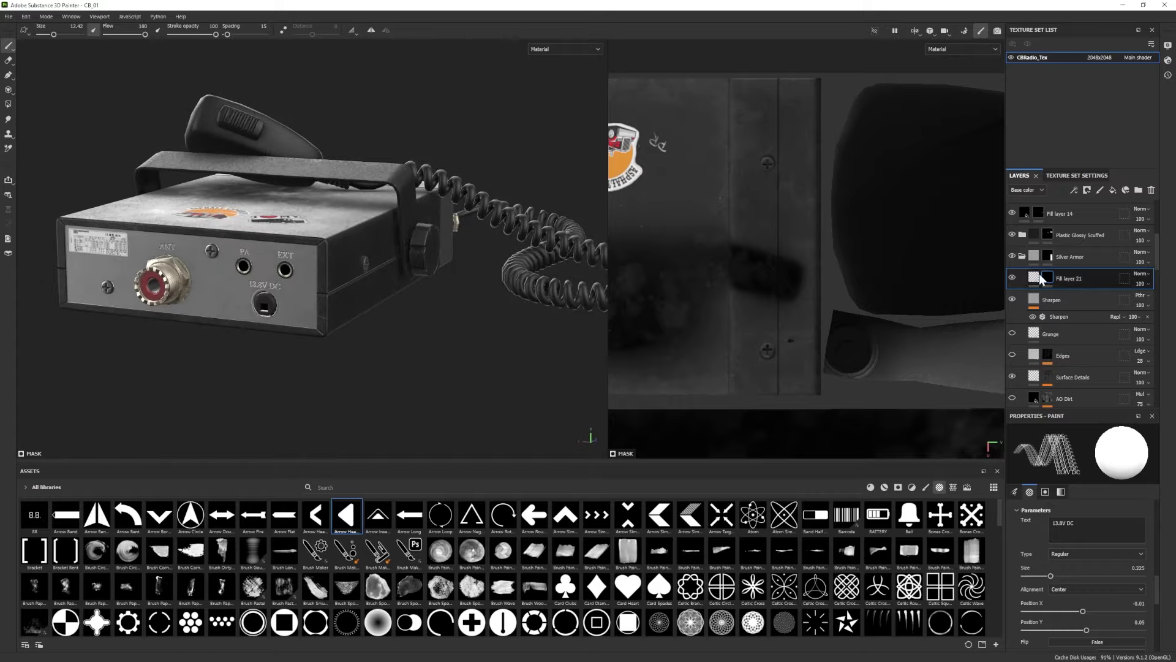
pyautogui.click(1035, 276)
pyautogui.scroll(-2, 318, 349)
pyautogui.keyDown('alt'); pyautogui.moveTo(318, 349); pyautogui.dragTo(333, 262); pyautogui.keyUp('alt')
pyautogui.press('F10')
pyautogui.keyDown('alt'); pyautogui.moveTo(652, 416); pyautogui.dragTo(696, 495); pyautogui.keyUp('alt')
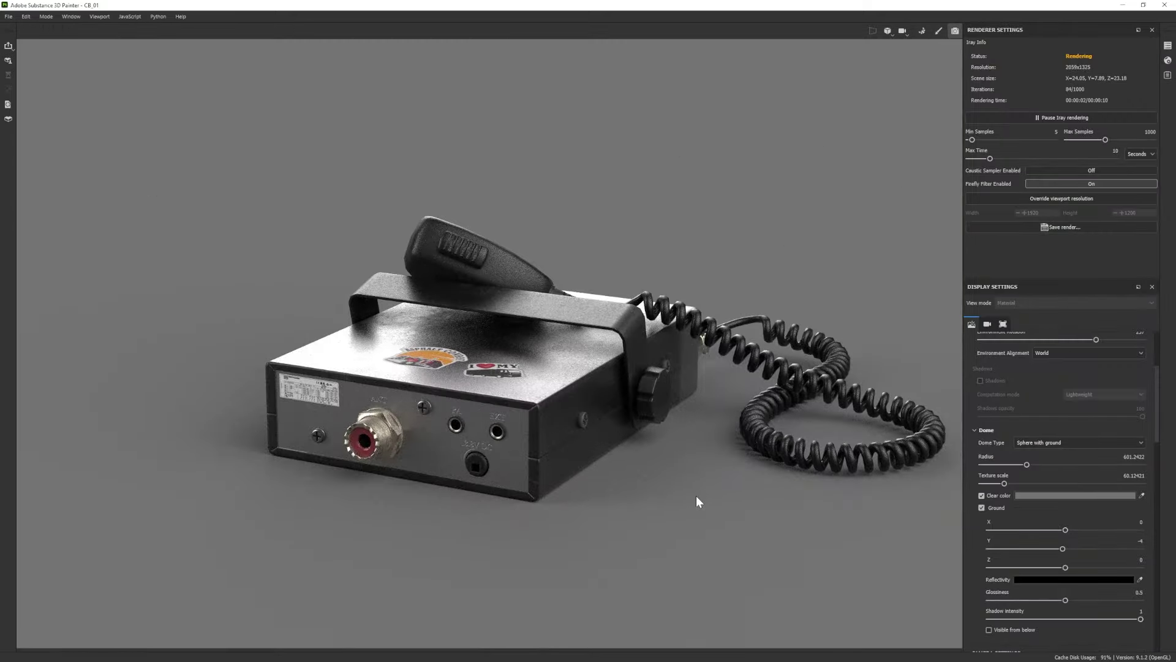
pyautogui.keyDown('shift'); pyautogui.moveTo(620, 490); pyautogui.dragTo(641, 492, button='right'); pyautogui.keyUp('shift')
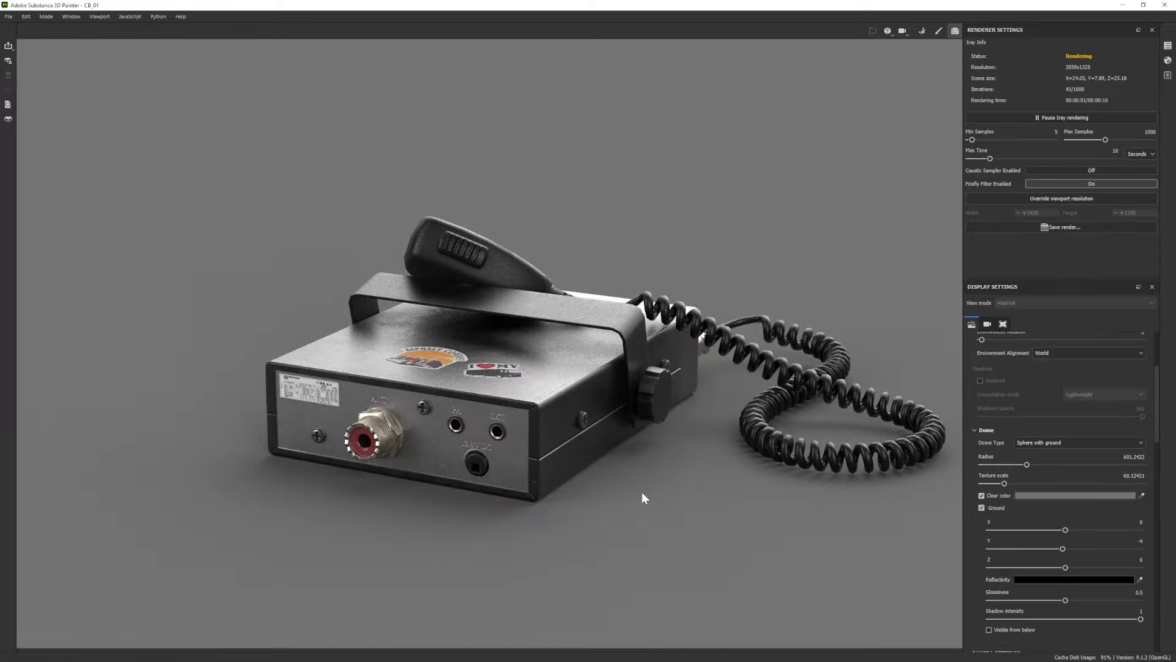
pyautogui.keyDown('alt'); pyautogui.moveTo(641, 491); pyautogui.dragTo(380, 472); pyautogui.keyUp('alt')
pyautogui.scroll(2, 613, 472)
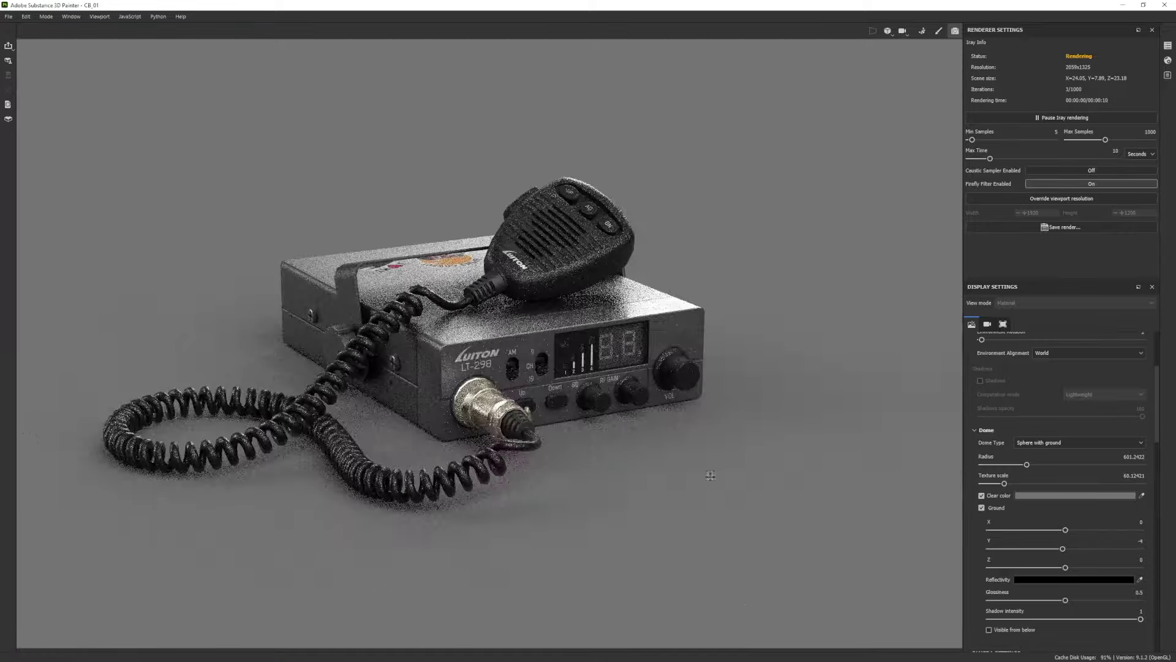
pyautogui.keyDown('alt'); pyautogui.moveTo(676, 473); pyautogui.dragTo(643, 457, button='middle'); pyautogui.keyUp('alt')
pyautogui.moveTo(643, 456)
pyautogui.keyDown('shift'); pyautogui.mouseDown(button='right')
pyautogui.moveTo(660, 462)
pyautogui.moveTo(637, 440)
pyautogui.mouseUp(button='right'); pyautogui.keyUp('shift')
pyautogui.keyDown('alt'); pyautogui.moveTo(692, 436); pyautogui.dragTo(745, 442, button='middle'); pyautogui.keyUp('alt')
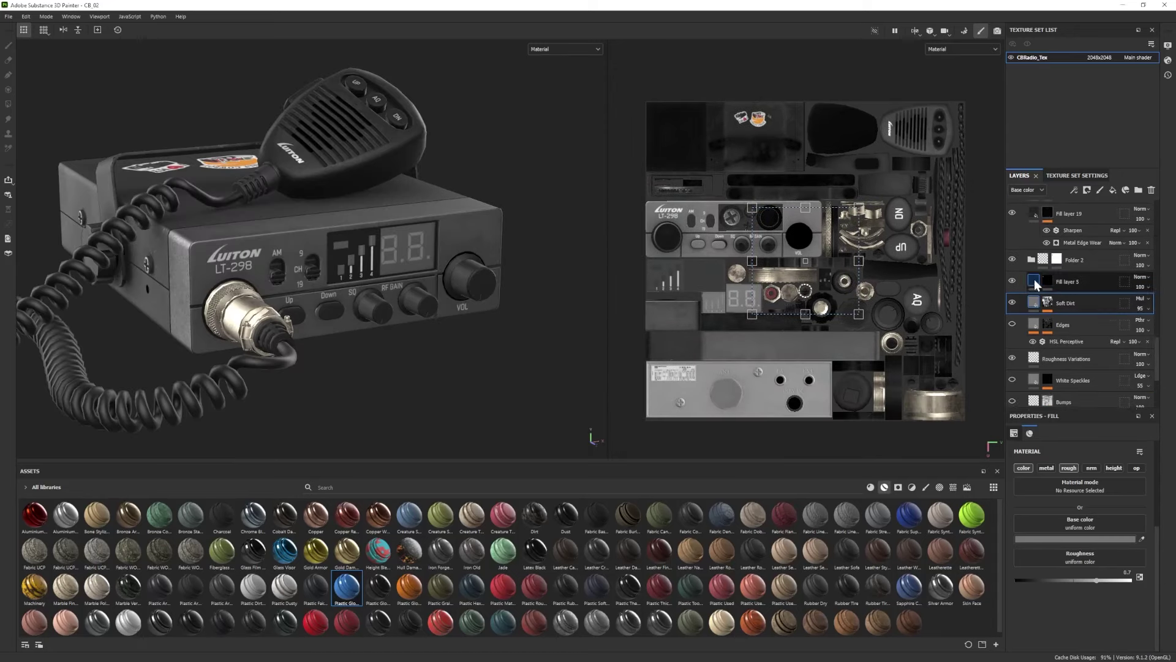
# Lower the roughness of the Plastic layer in the Plastic Glossy Scuffed folder to 0.0902.
pyautogui.scroll(-5, 1036, 294)
pyautogui.click(1053, 308)
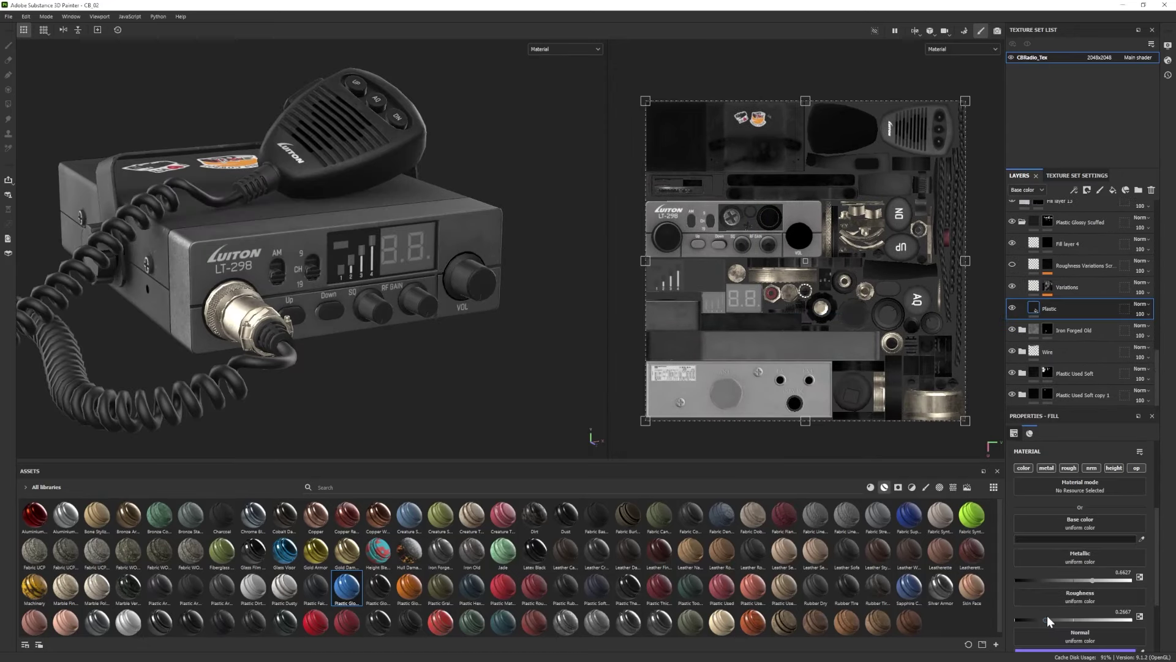
pyautogui.moveTo(1046, 616); pyautogui.dragTo(1031, 619)
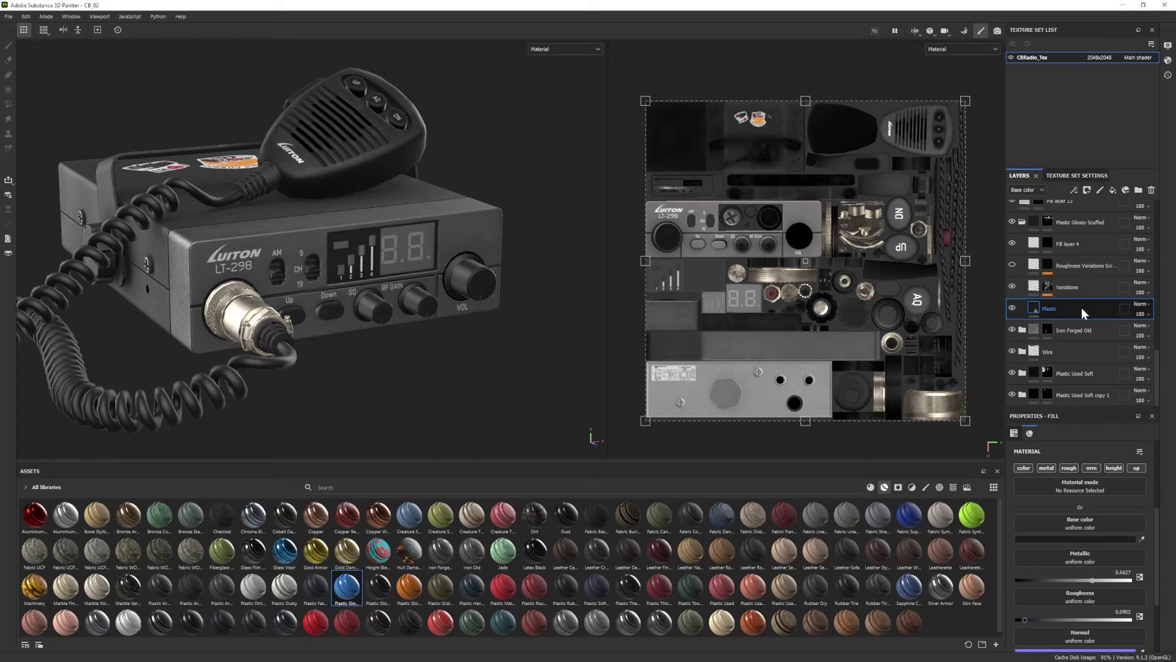
# Add a height-only fill layer at the top of the Plastic Glossy Scuffed folder, with height 0.0667.
pyautogui.scroll(1, 1081, 300)
pyautogui.click(1082, 270)
pyautogui.click(1112, 189)
pyautogui.click(1024, 468)
pyautogui.click(1046, 468)
pyautogui.click(1069, 468)
pyautogui.click(1091, 468)
pyautogui.click(1136, 468)
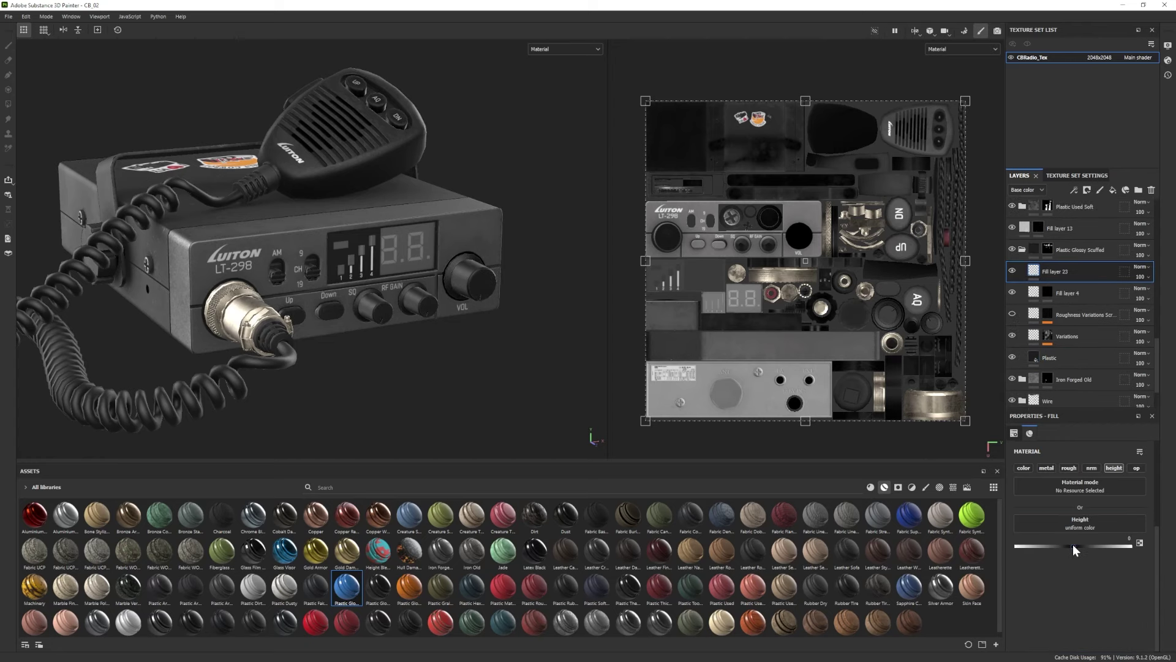
pyautogui.moveTo(1073, 545); pyautogui.dragTo(1077, 545)
# Apply the Stripes texture to the new fill layer's height with tiling 24.46 and rotation 135.
pyautogui.rightClick(1062, 272)
pyautogui.click(935, 489)
pyautogui.click(939, 487)
pyautogui.click(953, 487)
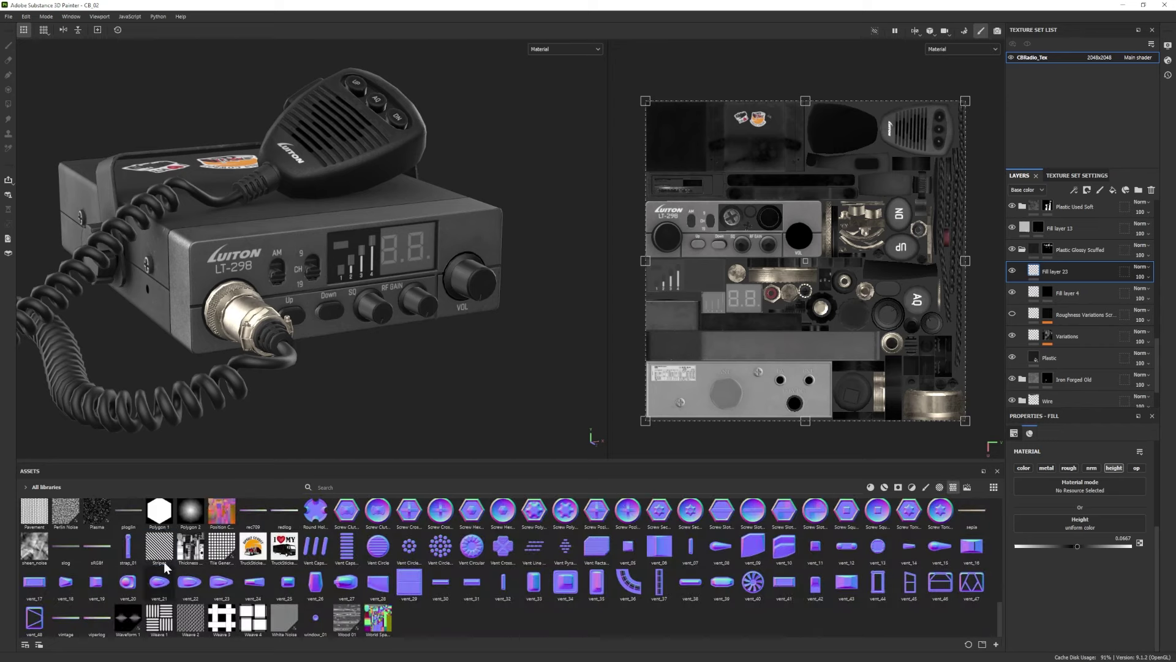
pyautogui.moveTo(160, 549); pyautogui.dragTo(1078, 528)
pyautogui.scroll(3, 1069, 520)
pyautogui.scroll(5, 485, 280)
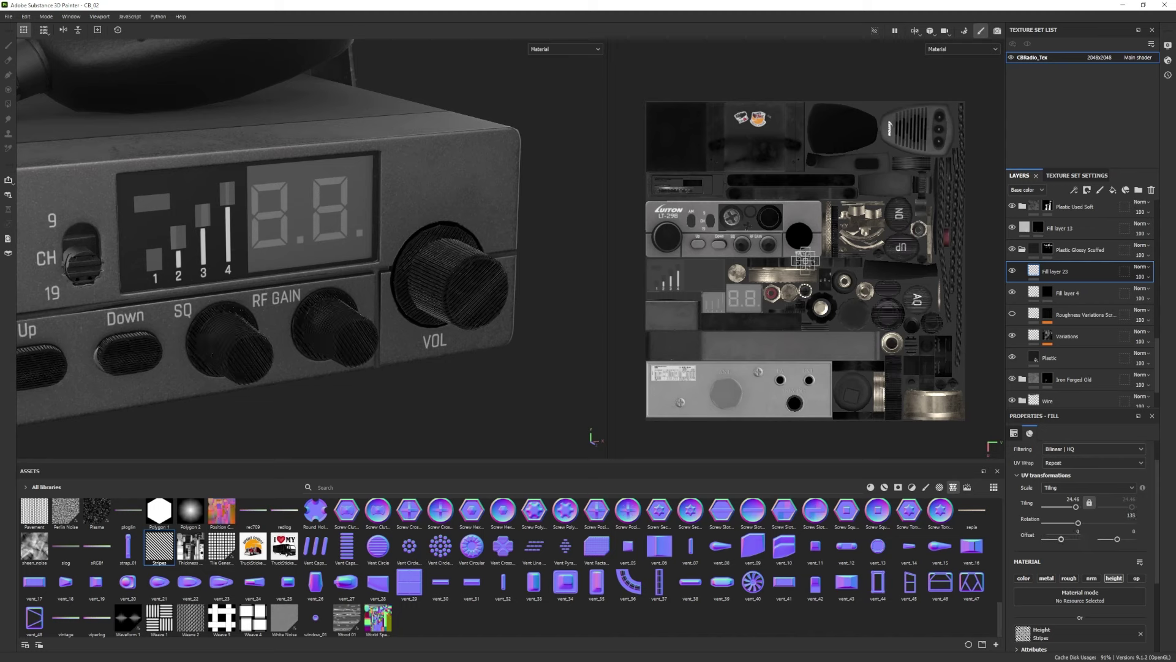
# Add a black mask to the stripes layer and fill only the side surface of the VOL knob.
pyautogui.rightClick(1082, 272)
pyautogui.click(1089, 18)
pyautogui.click(1087, 433)
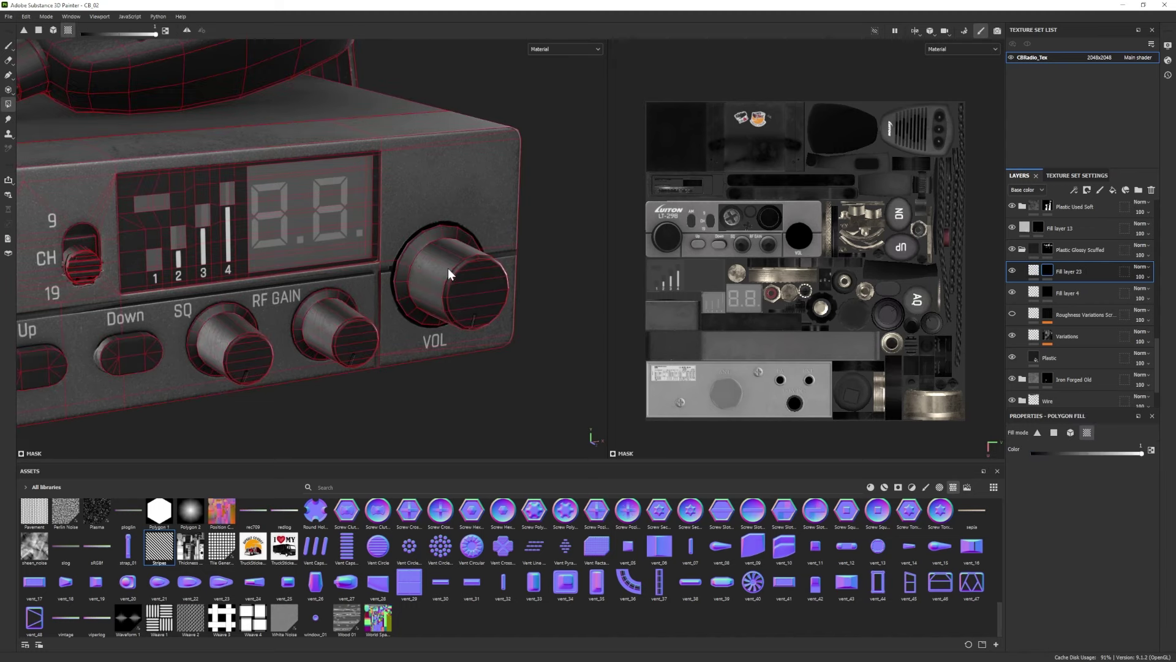
pyautogui.click(447, 267)
# Duplicate the stripes layer and change the copy's mask to cover the SQ and RF GAIN knobs instead.
pyautogui.click(7, 46)
pyautogui.hotkey('ctrl', 'd')
pyautogui.click(8, 104)
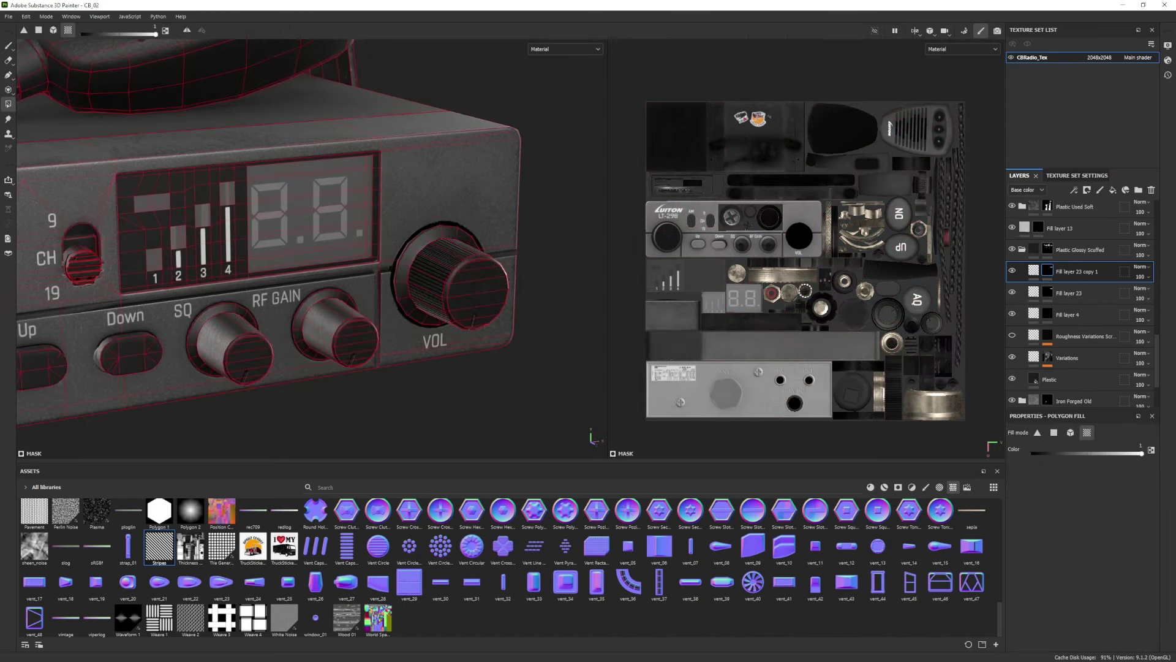
pyautogui.press('x')
pyautogui.moveTo(522, 172); pyautogui.dragTo(309, 402)
# Adjust the stripe UV transformation on the copied layer and set the Stripes softness to 1 on both knob layers.
pyautogui.click(1034, 270)
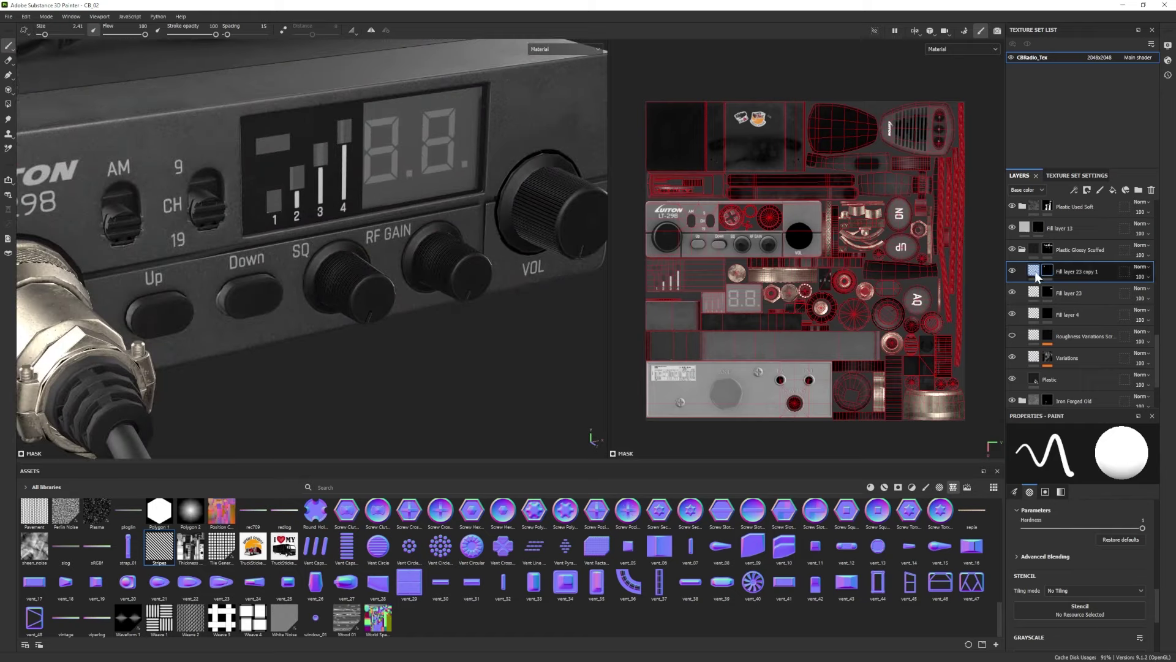
pyautogui.moveTo(1078, 525); pyautogui.dragTo(1056, 524)
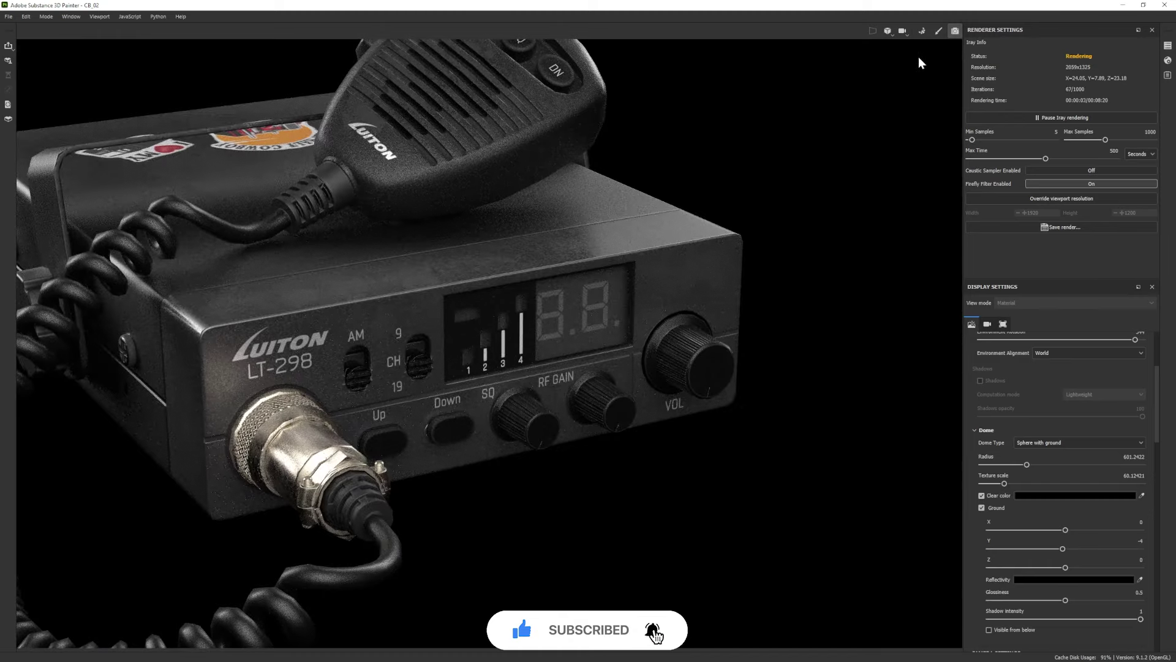
pyautogui.click(1068, 293)
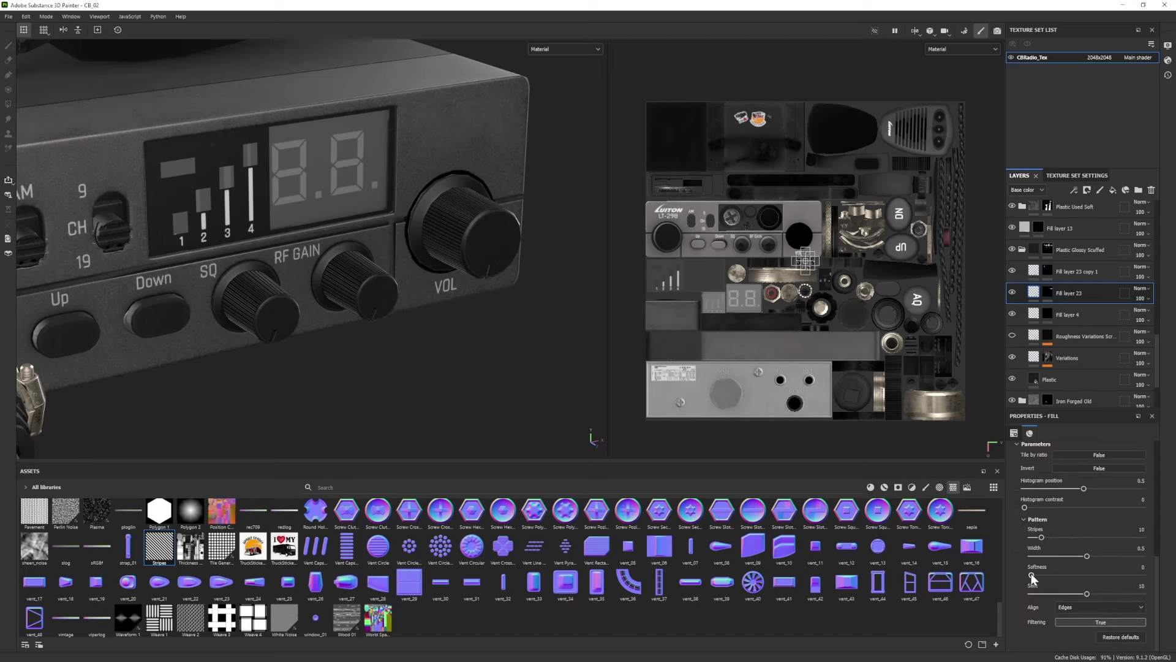
pyautogui.click(1078, 271)
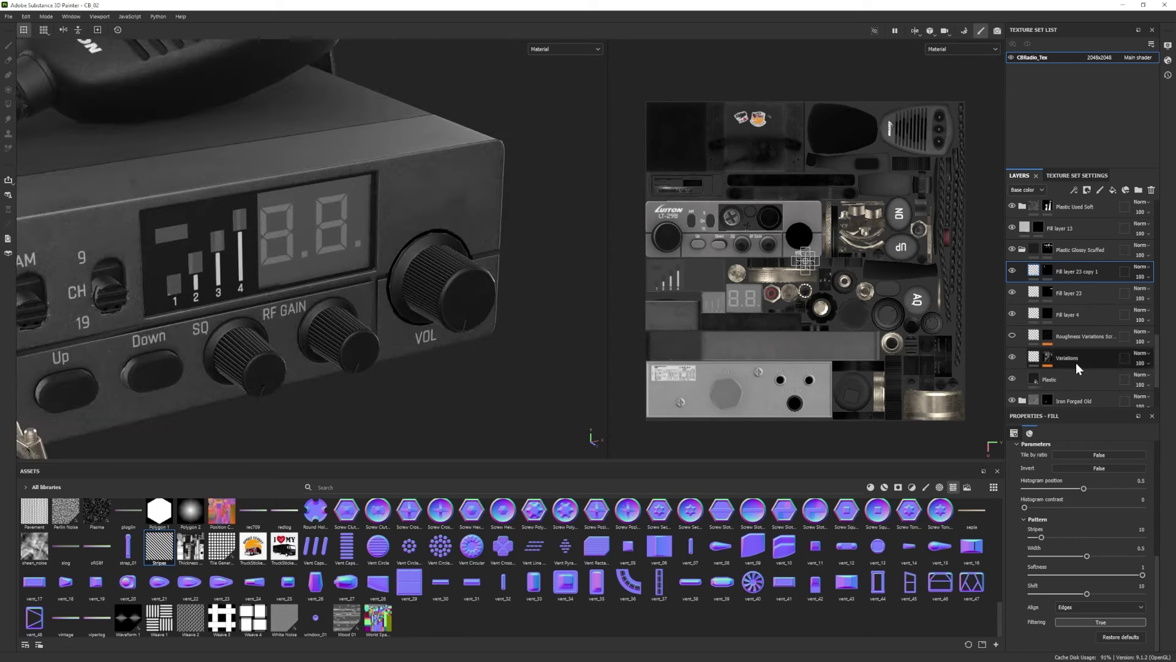
# Add Levels on the height of the knob stripe layers and raise the midtone on the copied layer.
pyautogui.rightClick(1057, 289)
pyautogui.click(1078, 372)
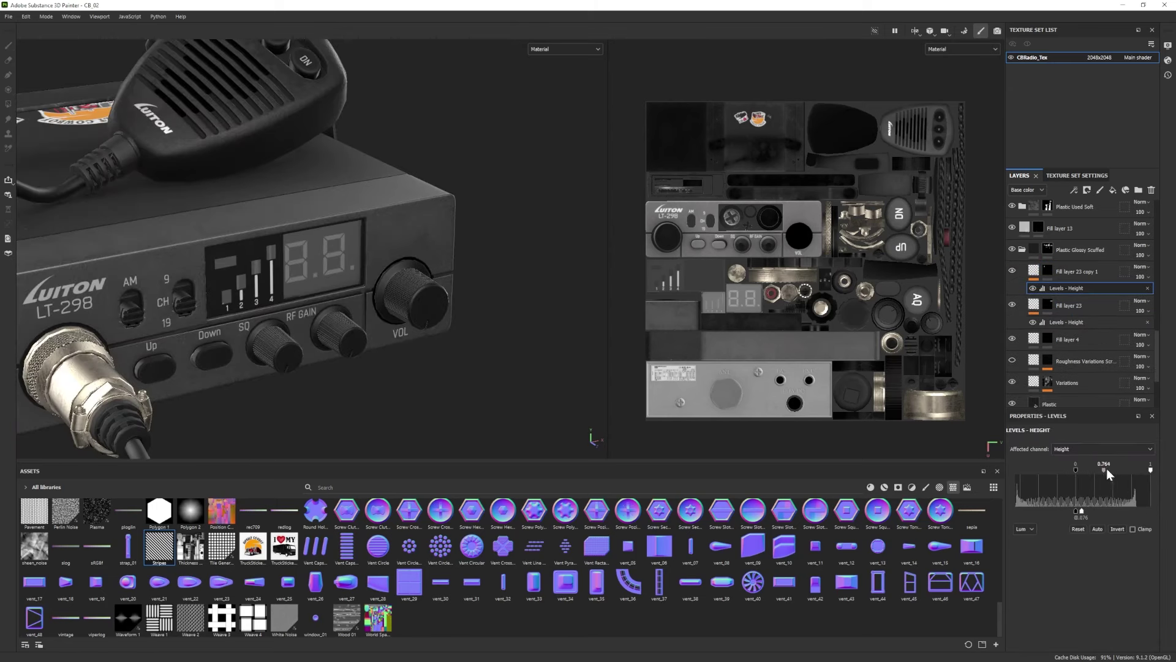
pyautogui.moveTo(1106, 468)
pyautogui.mouseDown()
pyautogui.moveTo(1130, 472)
pyautogui.moveTo(1119, 472)
pyautogui.mouseUp()
pyautogui.keyDown('alt'); pyautogui.moveTo(490, 370); pyautogui.dragTo(521, 389, button='right'); pyautogui.keyUp('alt')
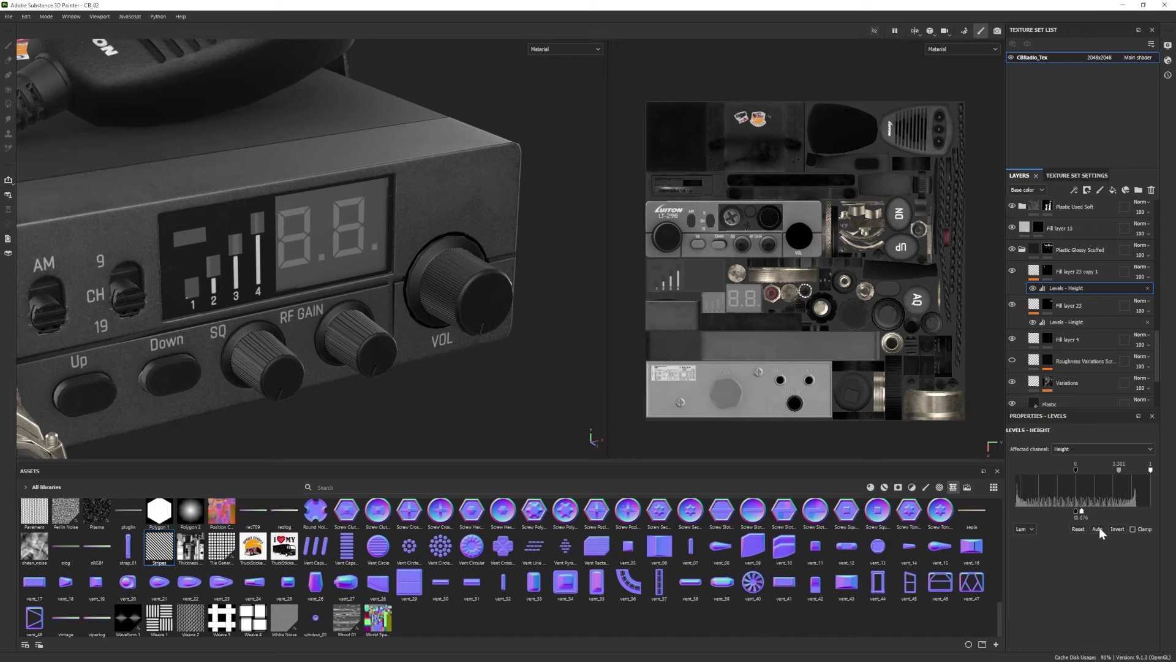
# Raise the height Levels midtone of the VOL knob's stripes layer to about 4.6.
pyautogui.click(1069, 306)
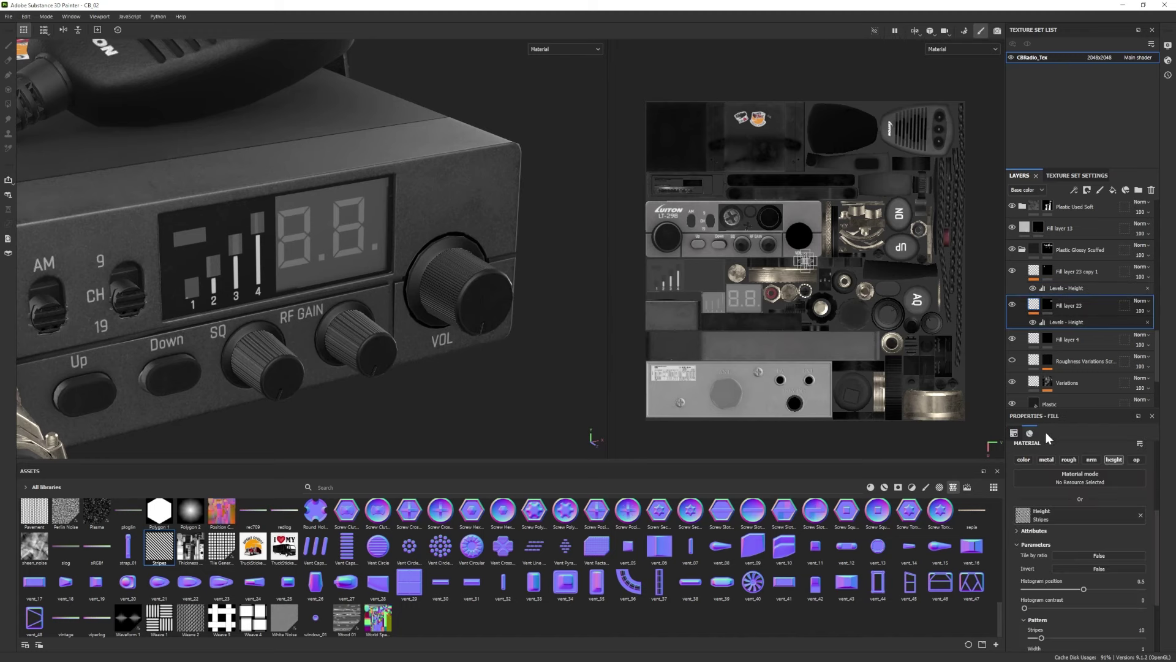
pyautogui.click(1064, 321)
pyautogui.moveTo(1112, 469); pyautogui.dragTo(1119, 469)
pyautogui.keyDown('alt'); pyautogui.moveTo(551, 270); pyautogui.dragTo(392, 184, button='right'); pyautogui.keyUp('alt')
pyautogui.moveTo(1118, 470); pyautogui.dragTo(1122, 470)
pyautogui.keyDown('alt'); pyautogui.moveTo(424, 334); pyautogui.dragTo(624, 407, button='right'); pyautogui.keyUp('alt')
# Render the whole radio in Iray and examine the front and ridged knobs from several angles.
pyautogui.press('f')
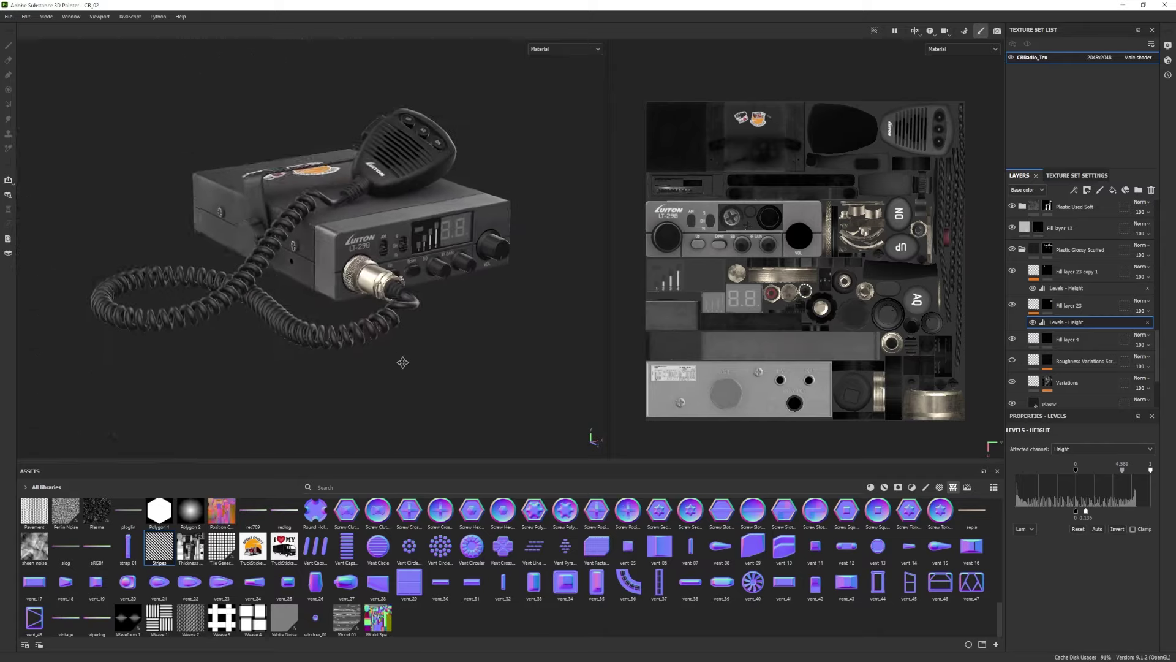
pyautogui.click(998, 30)
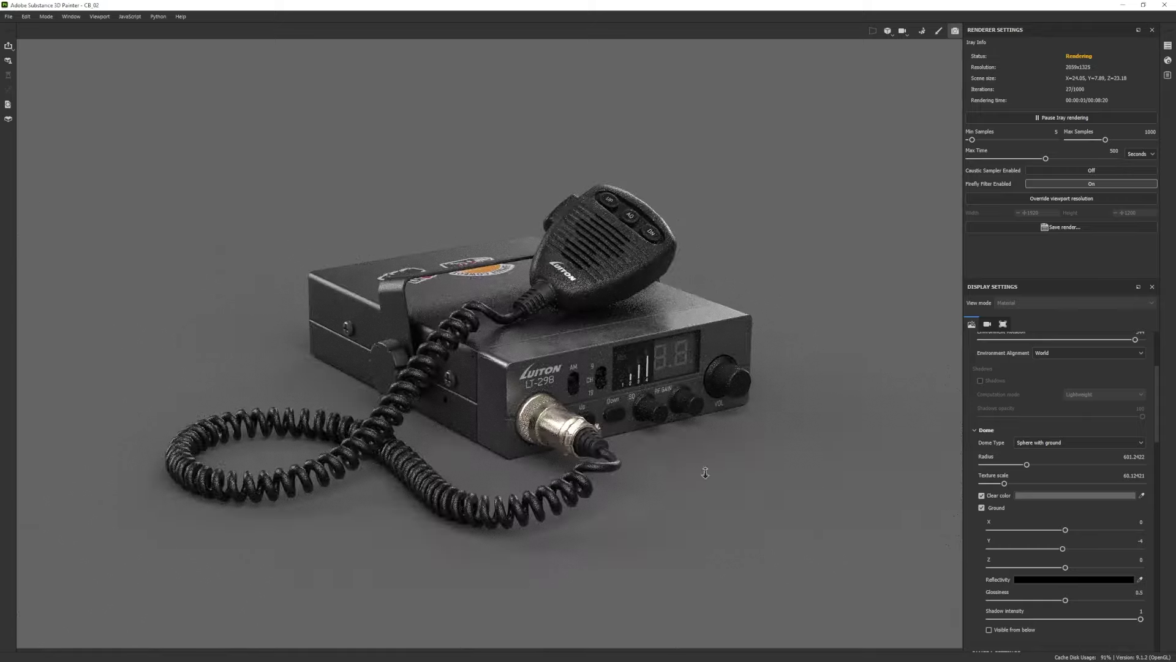
pyautogui.keyDown('alt'); pyautogui.moveTo(701, 468); pyautogui.dragTo(715, 465); pyautogui.keyUp('alt')
pyautogui.keyDown('alt'); pyautogui.moveTo(588, 436); pyautogui.dragTo(942, 438); pyautogui.keyUp('alt')
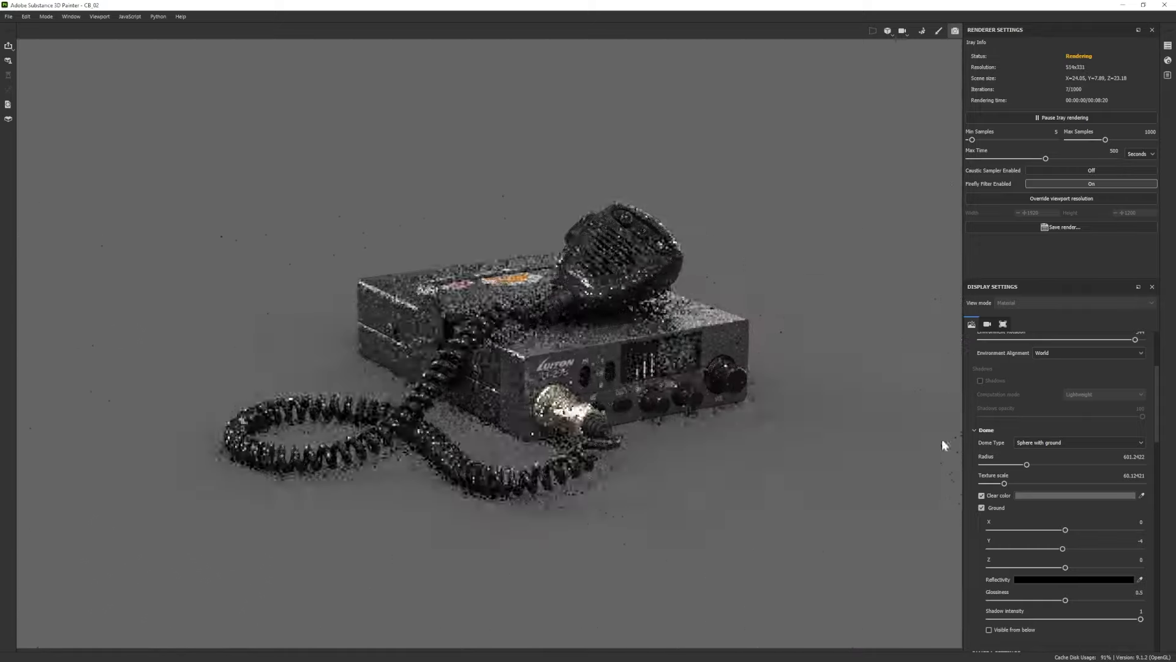
pyautogui.keyDown('alt'); pyautogui.moveTo(790, 452); pyautogui.dragTo(715, 461); pyautogui.keyUp('alt')
pyautogui.moveTo(759, 471)
pyautogui.keyDown('alt'); pyautogui.mouseDown(button='right')
pyautogui.moveTo(727, 462)
pyautogui.moveTo(748, 459)
pyautogui.mouseUp(button='right'); pyautogui.keyUp('alt')
pyautogui.keyDown('alt'); pyautogui.moveTo(739, 457); pyautogui.dragTo(717, 458); pyautogui.keyUp('alt')
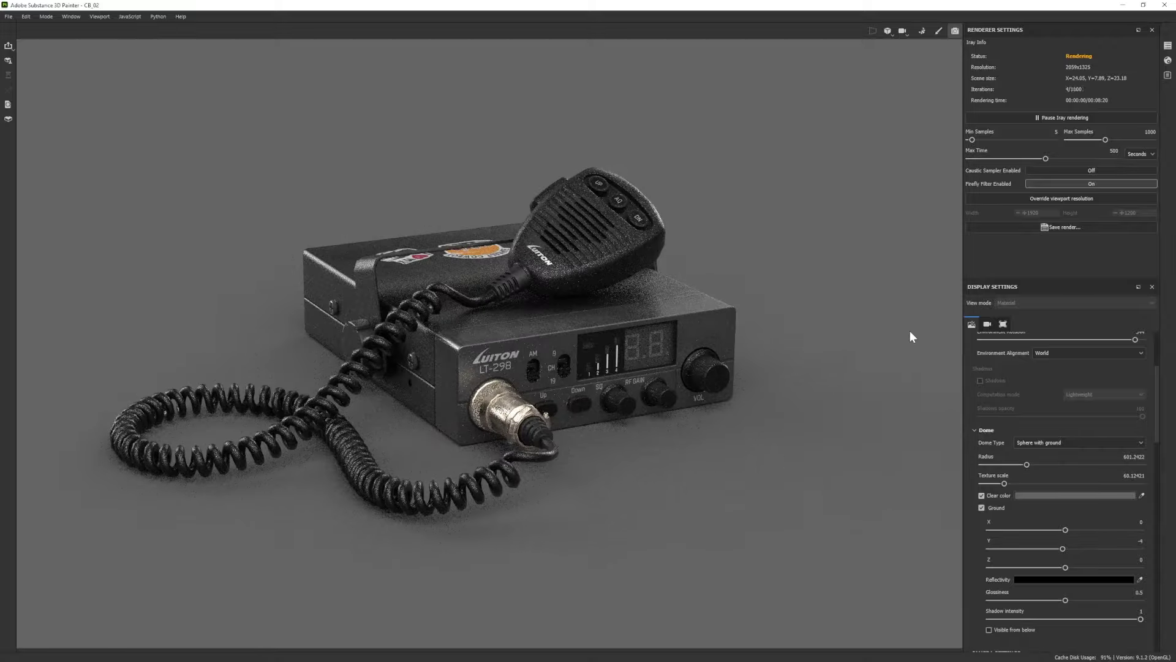
pyautogui.keyDown('alt'); pyautogui.moveTo(790, 304); pyautogui.dragTo(781, 307); pyautogui.keyUp('alt')
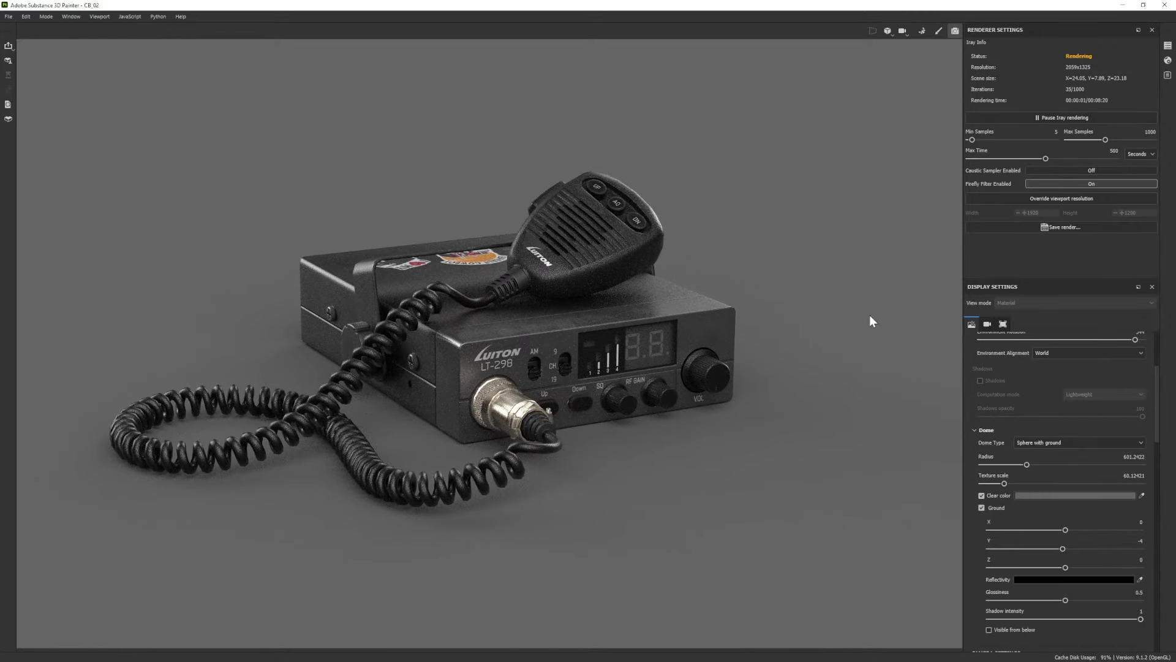